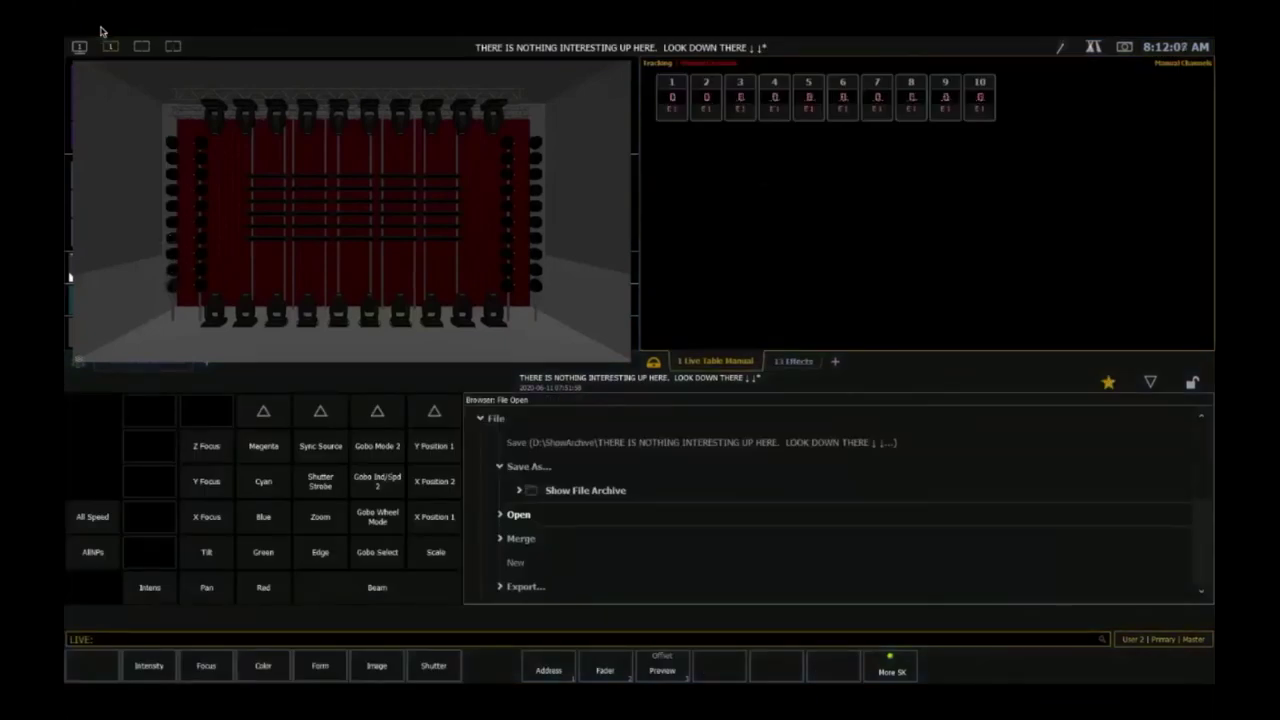
- Stop the running effect and apply Effect 2 to channels 1 thru 10
key("ctrl+e")
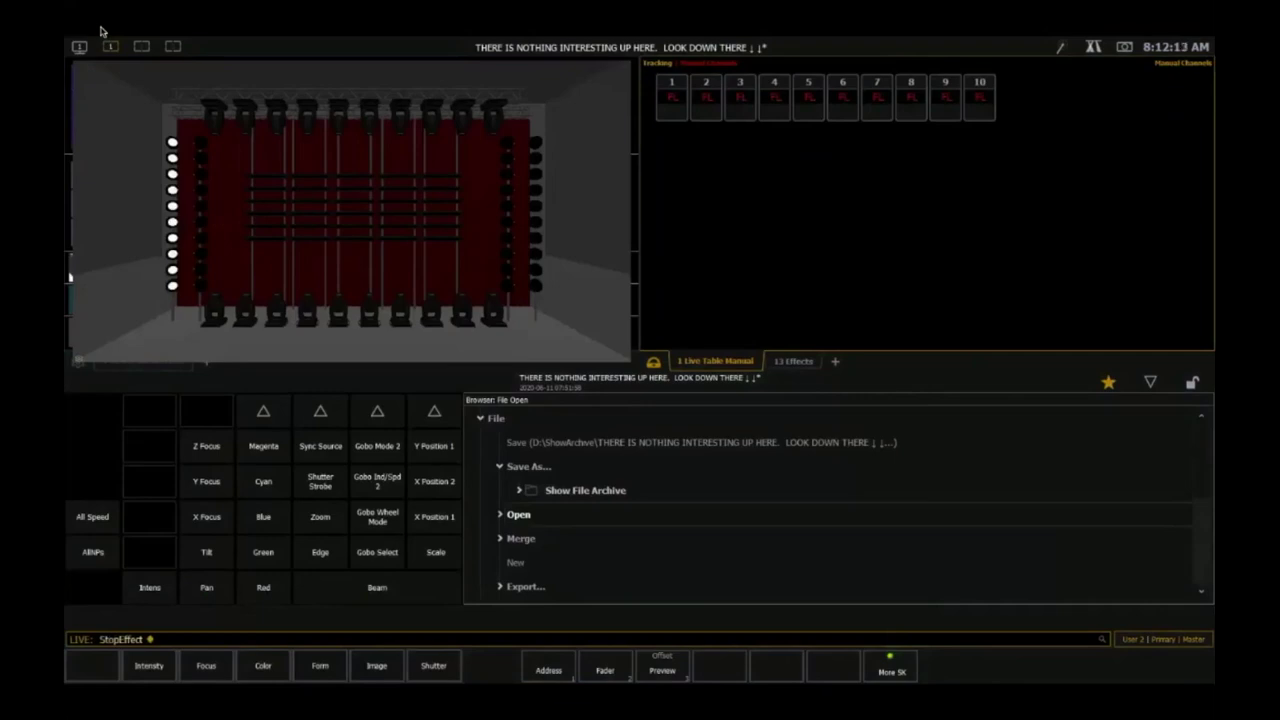
key("BackSpace")
type("1t10")
key("shift+f")
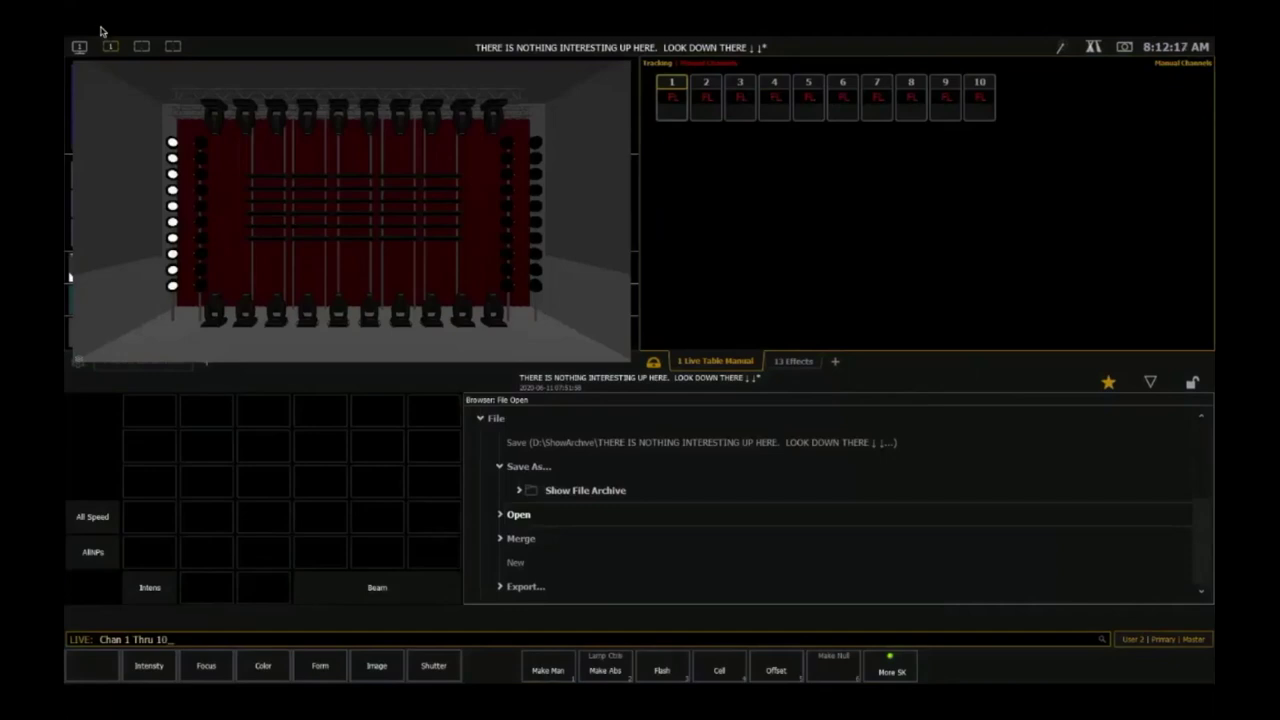
type("2")
key("Return")
- In Effect 2, set both actions to a time of 0 and a dwell of 1, and return to Live
key("BackSpace")
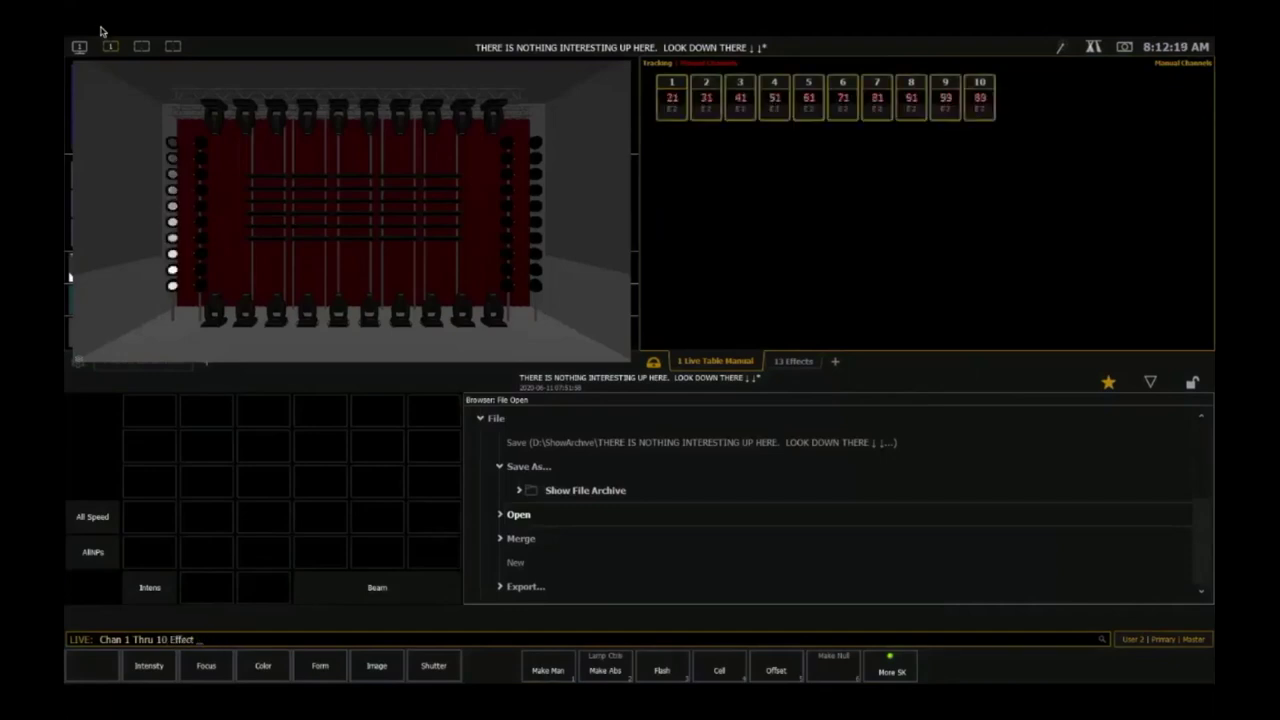
key("shift+f")
key("shift+f")
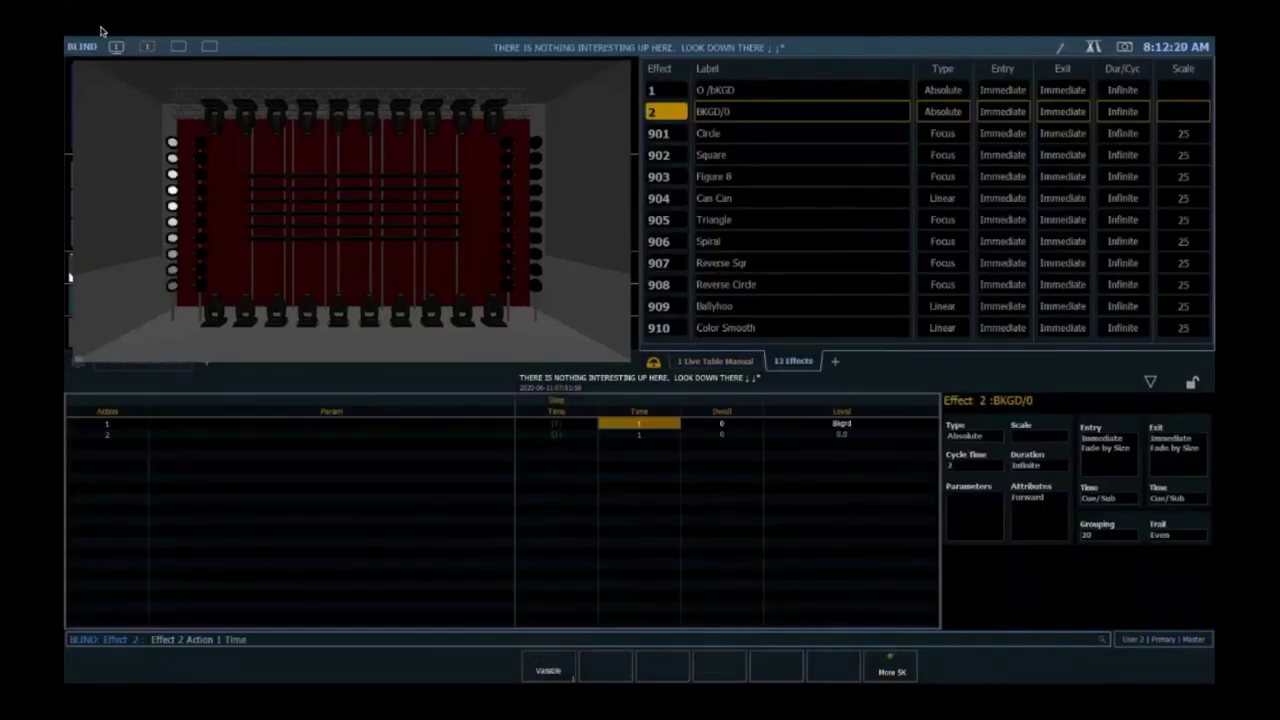
key("Right")
type("1")
key("Return")
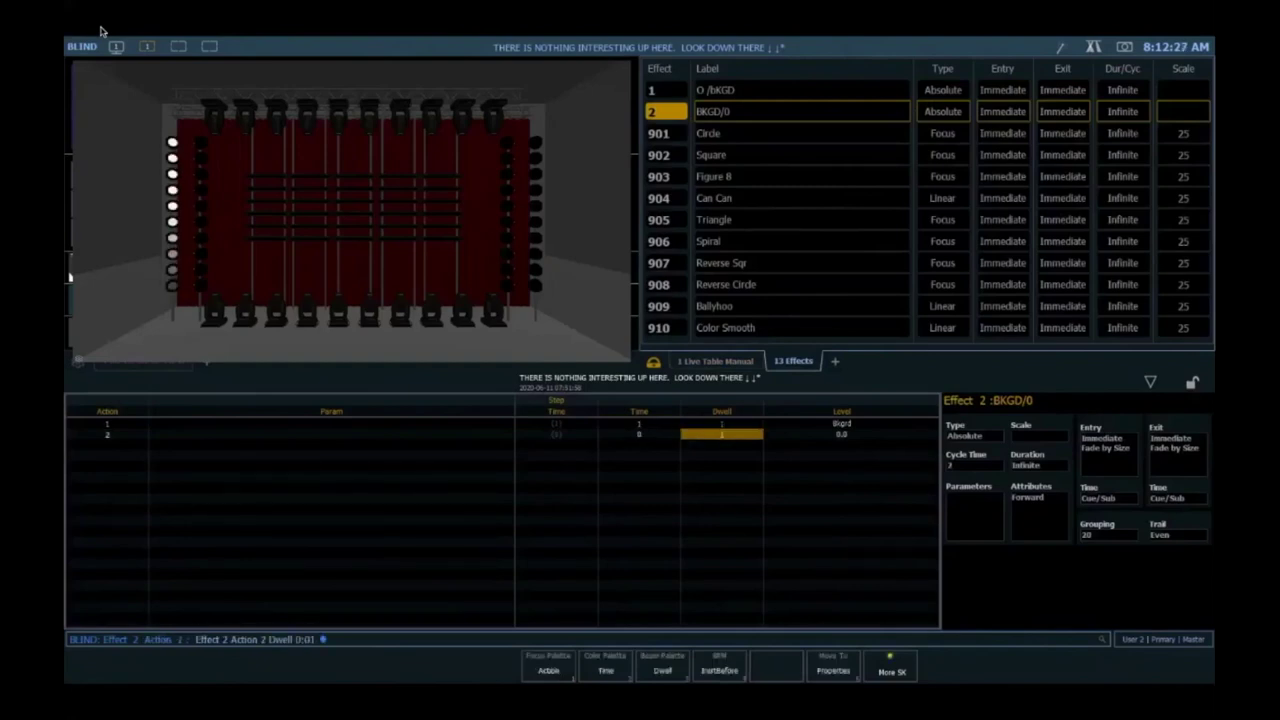
key("Left")
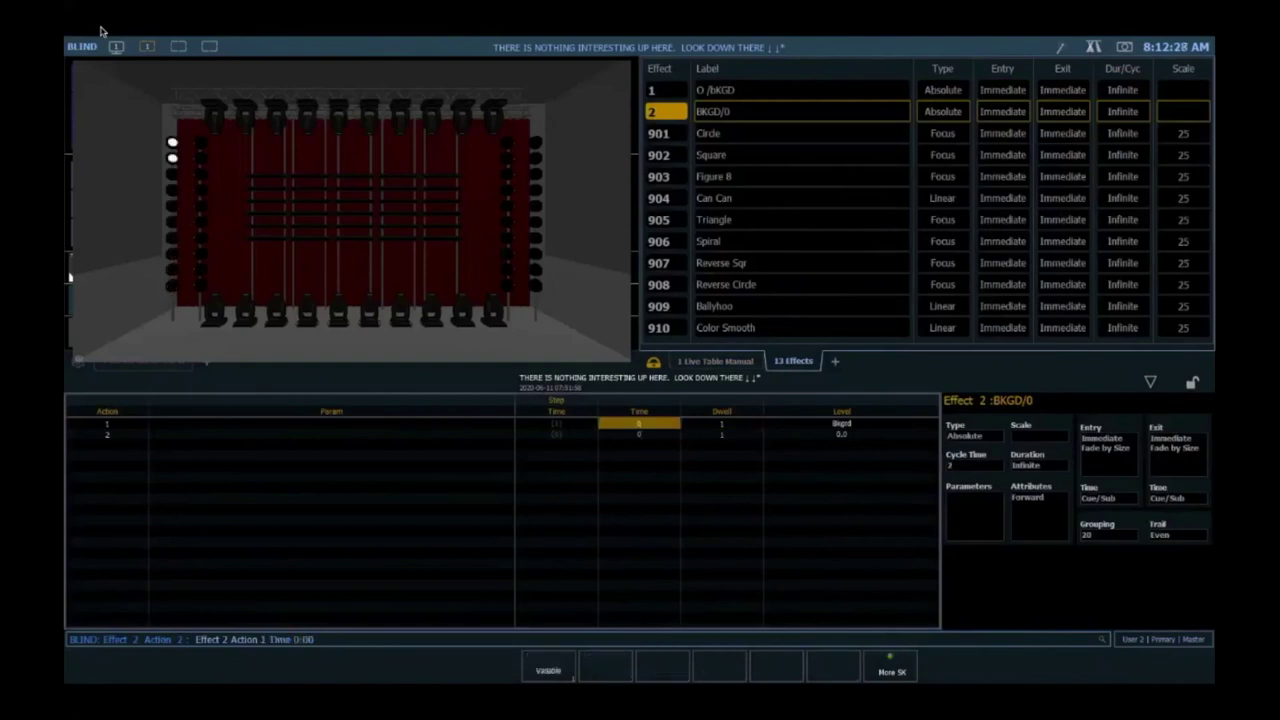
key("F1")
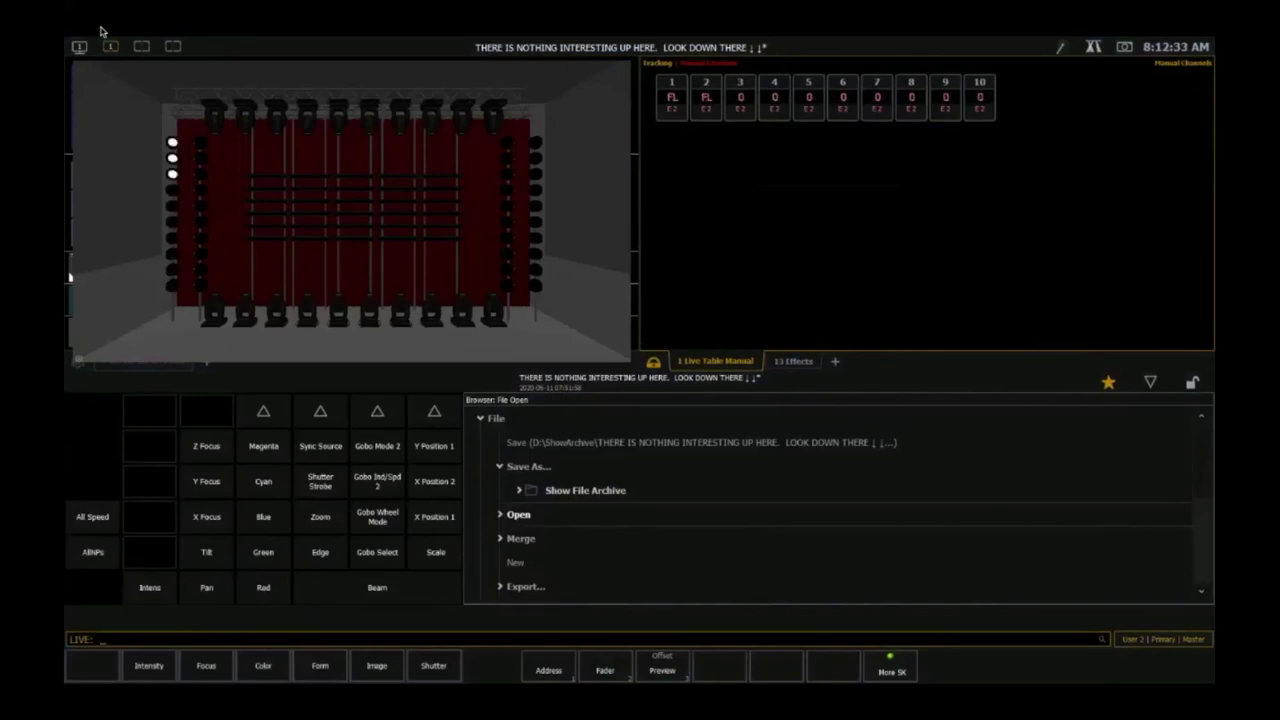
- Open Effect 2 for editing and set its grouping to 10
key("ctrl+2")
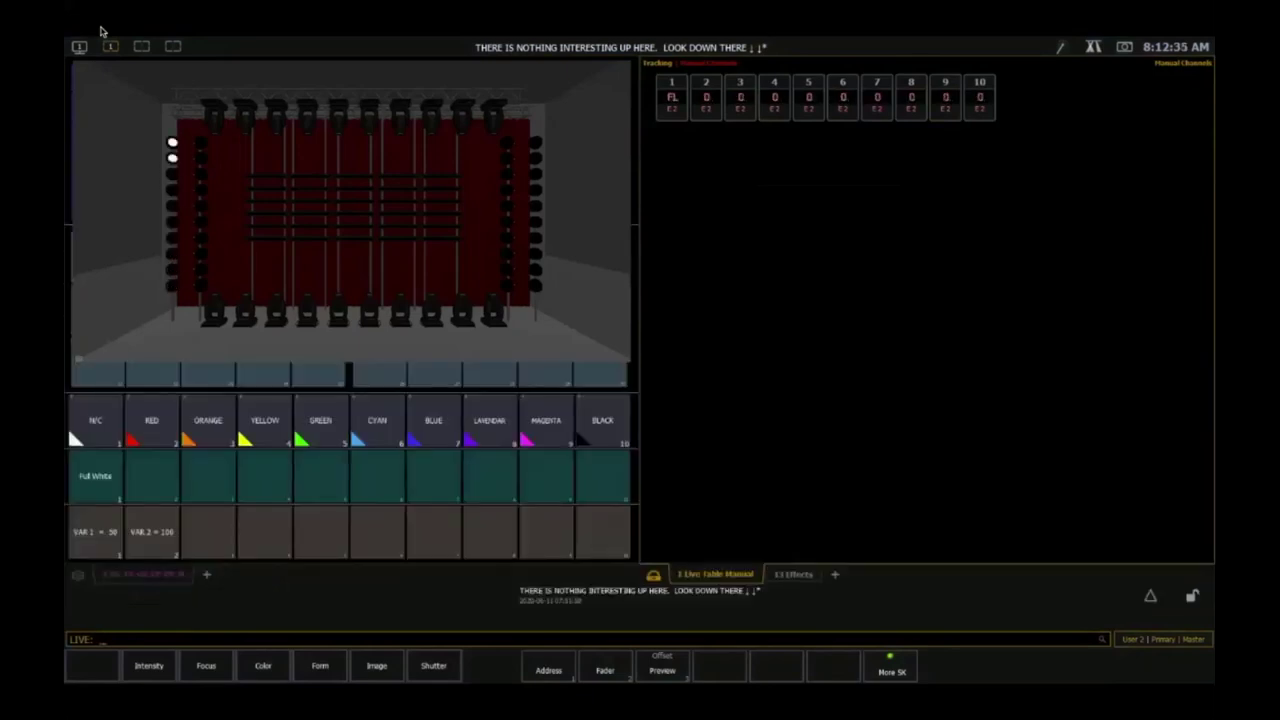
key("e")
key("e")
type("2")
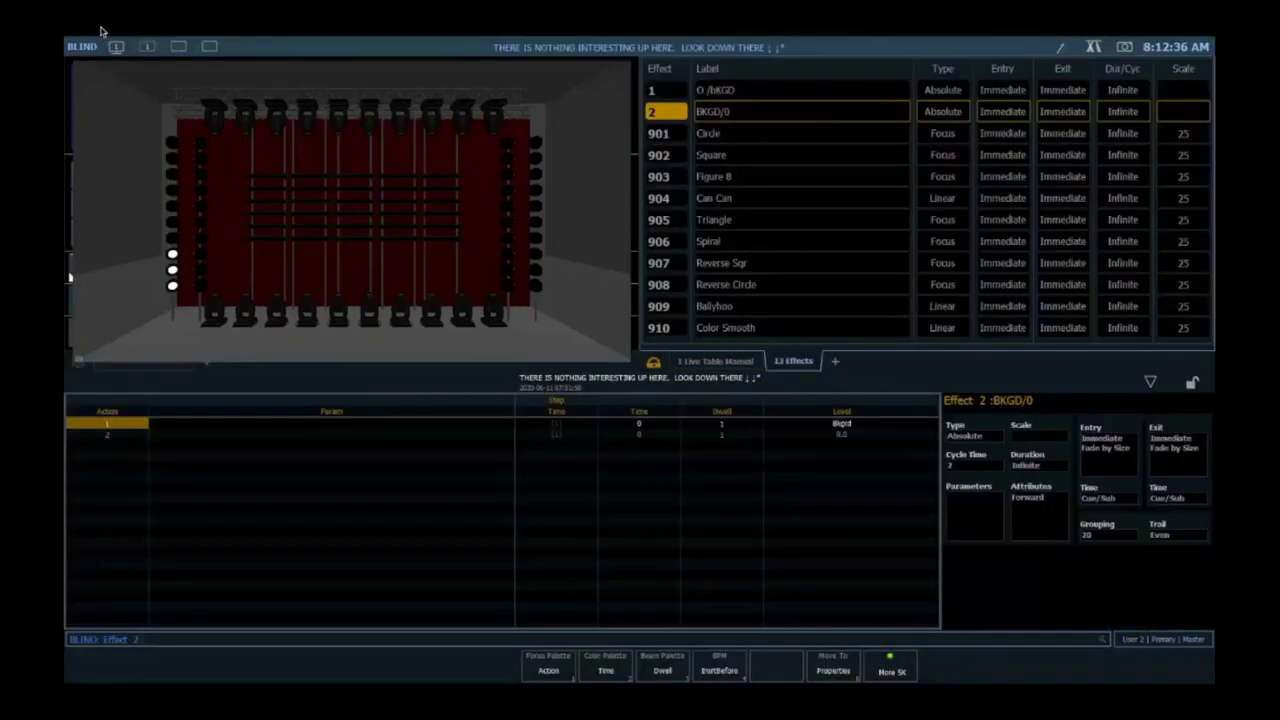
type("g10")
key("Return")
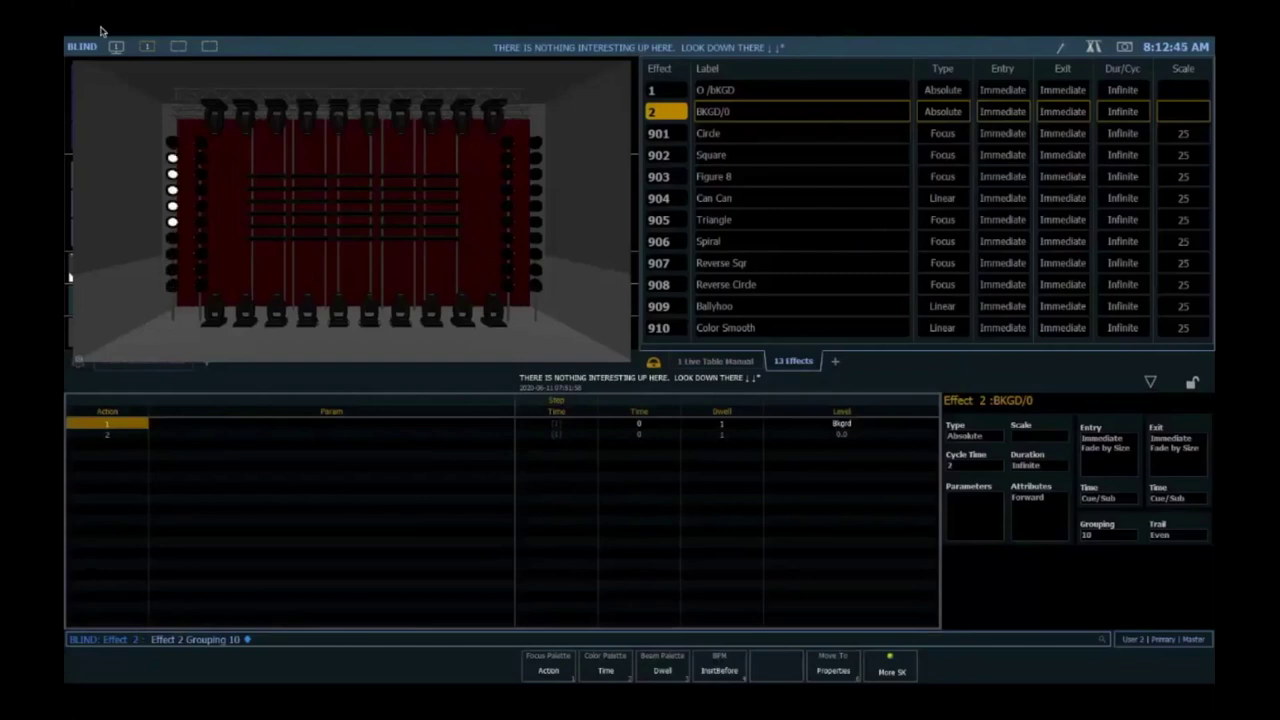
- Set Effect 2's trail to 10%
key("BackSpace")
key("Page_Down")
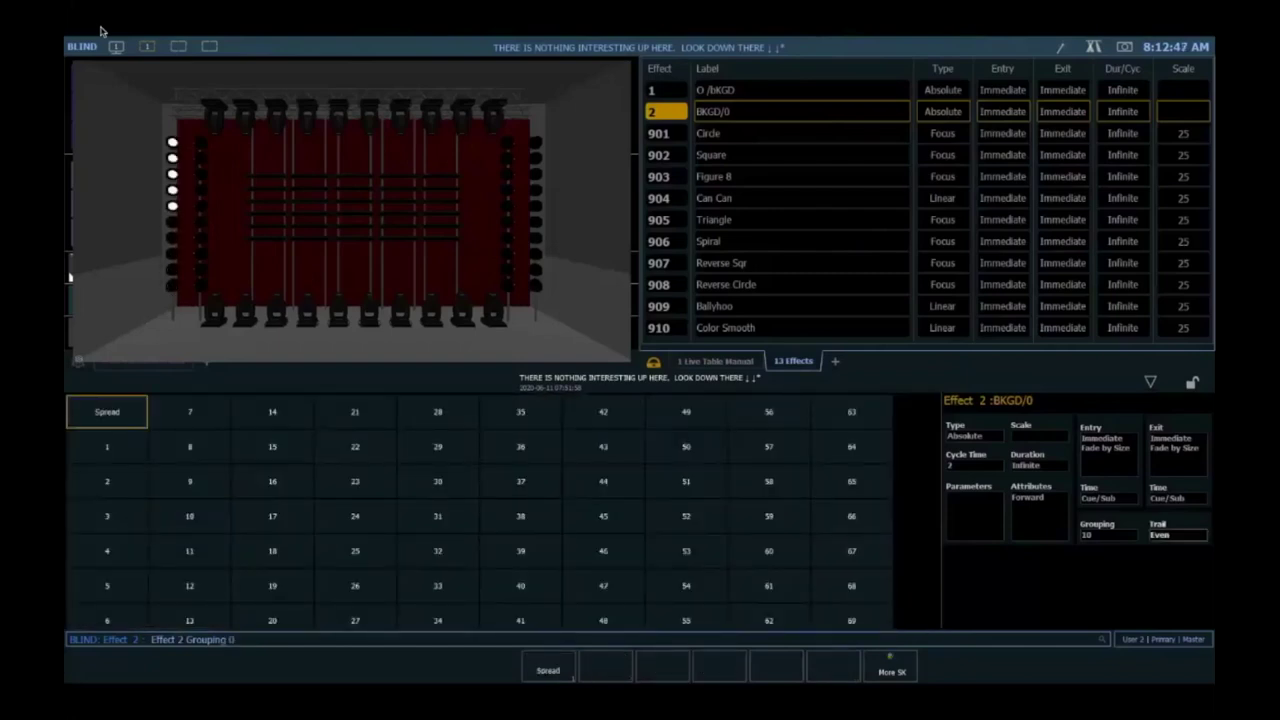
type("10 ◆")
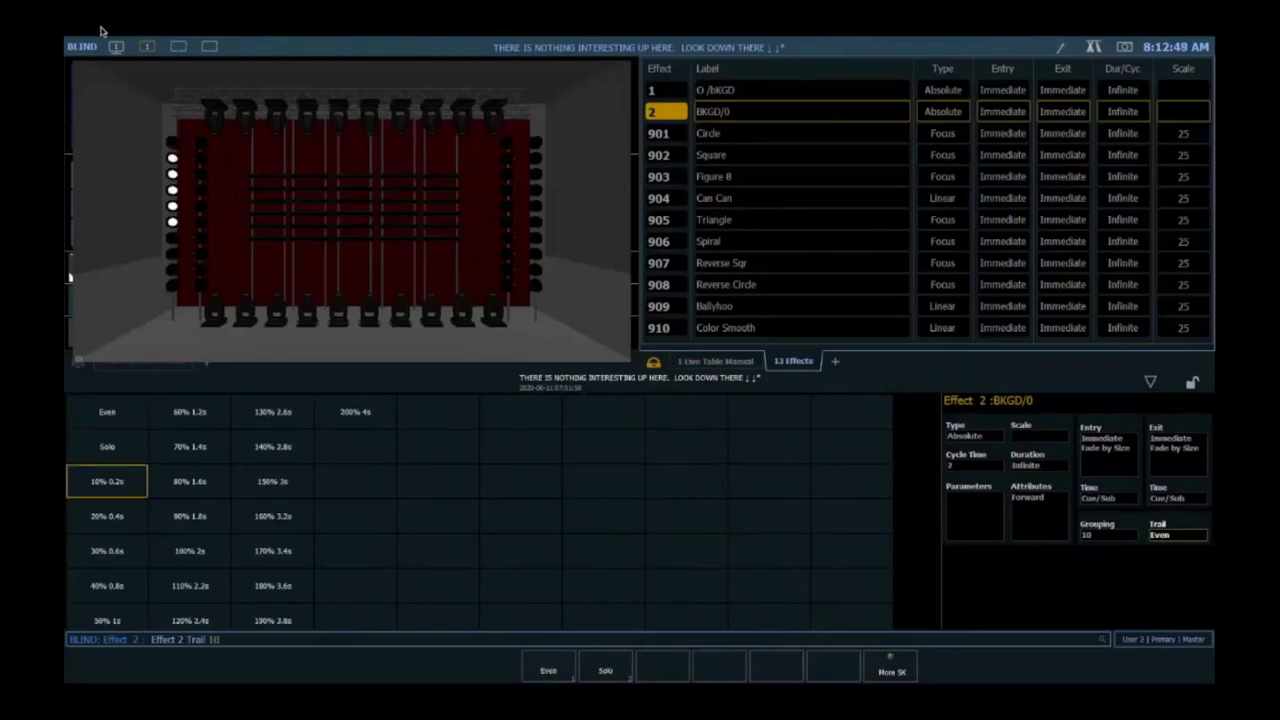
key("Return")
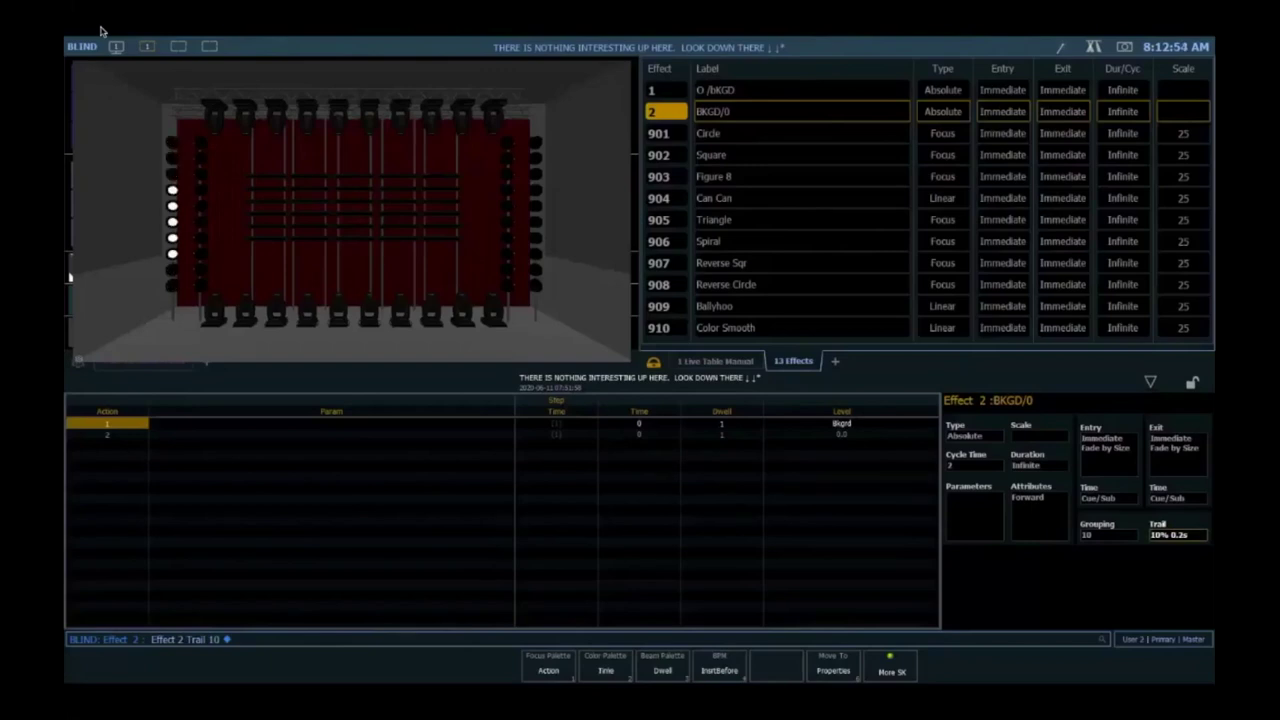
- Shorten Effect 2's trail to 5% and further to 3%
key("t")
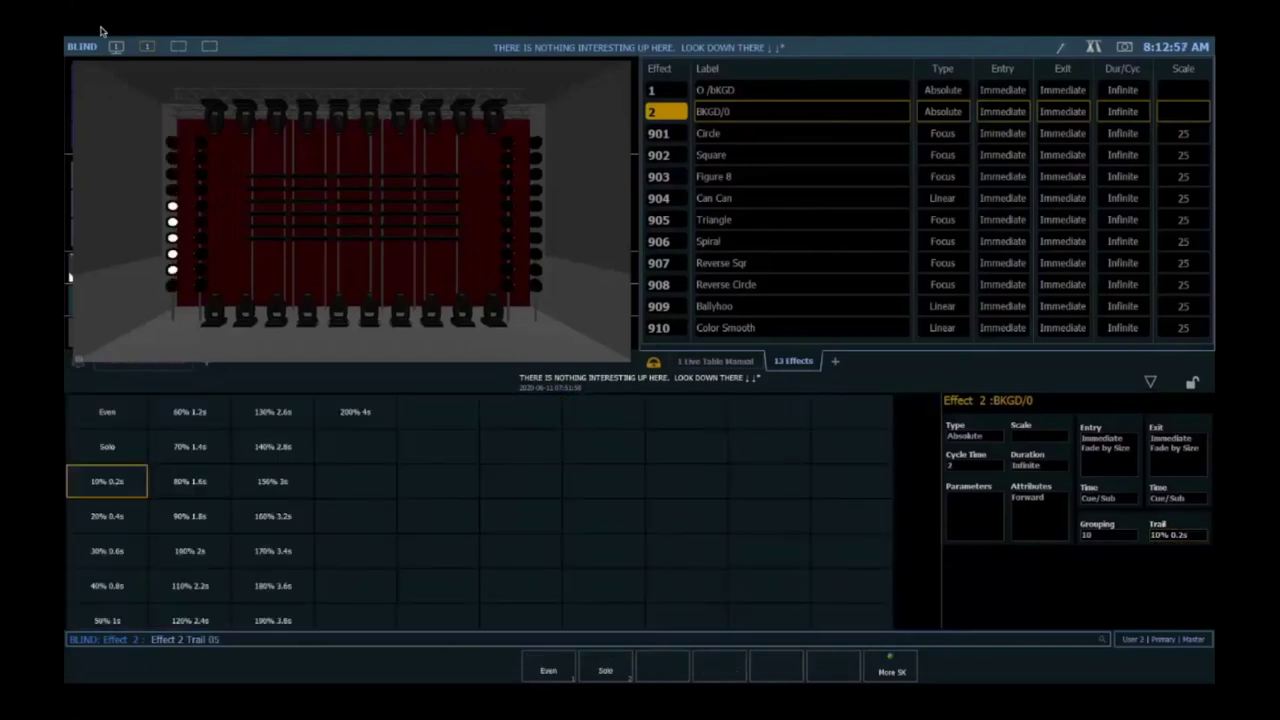
key("BackSpace")
type("5")
key("Return")
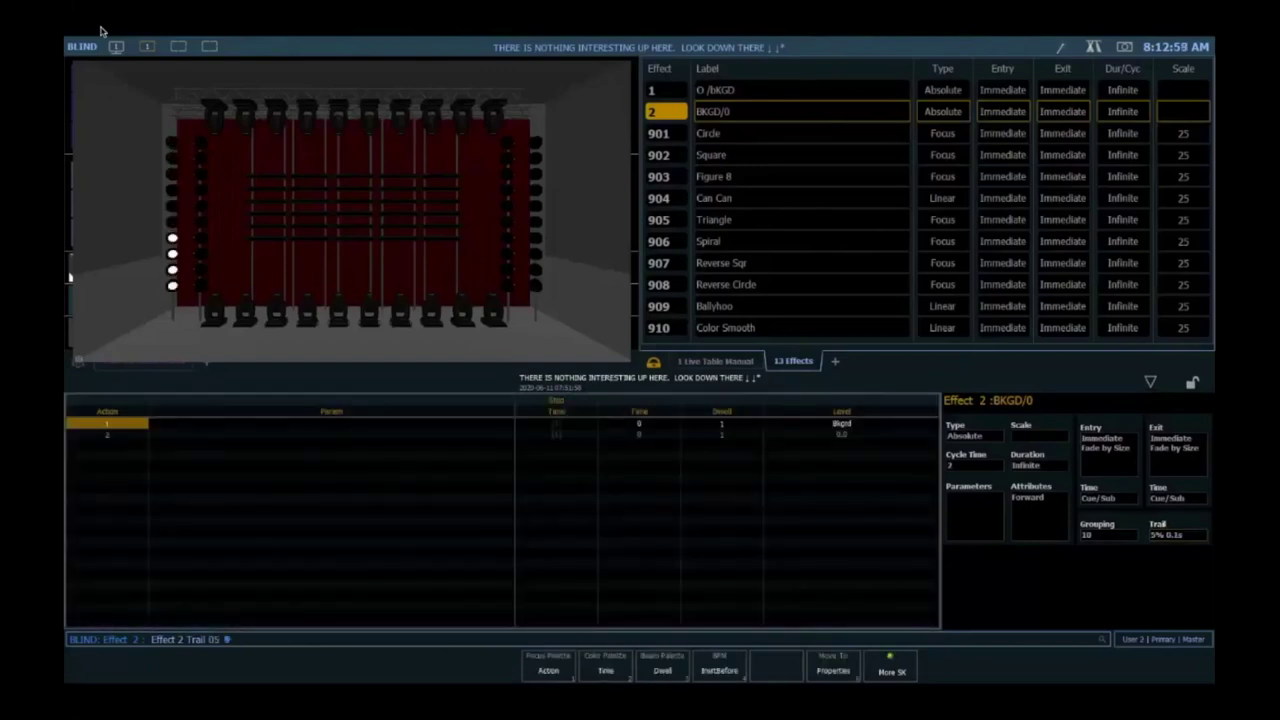
key("t")
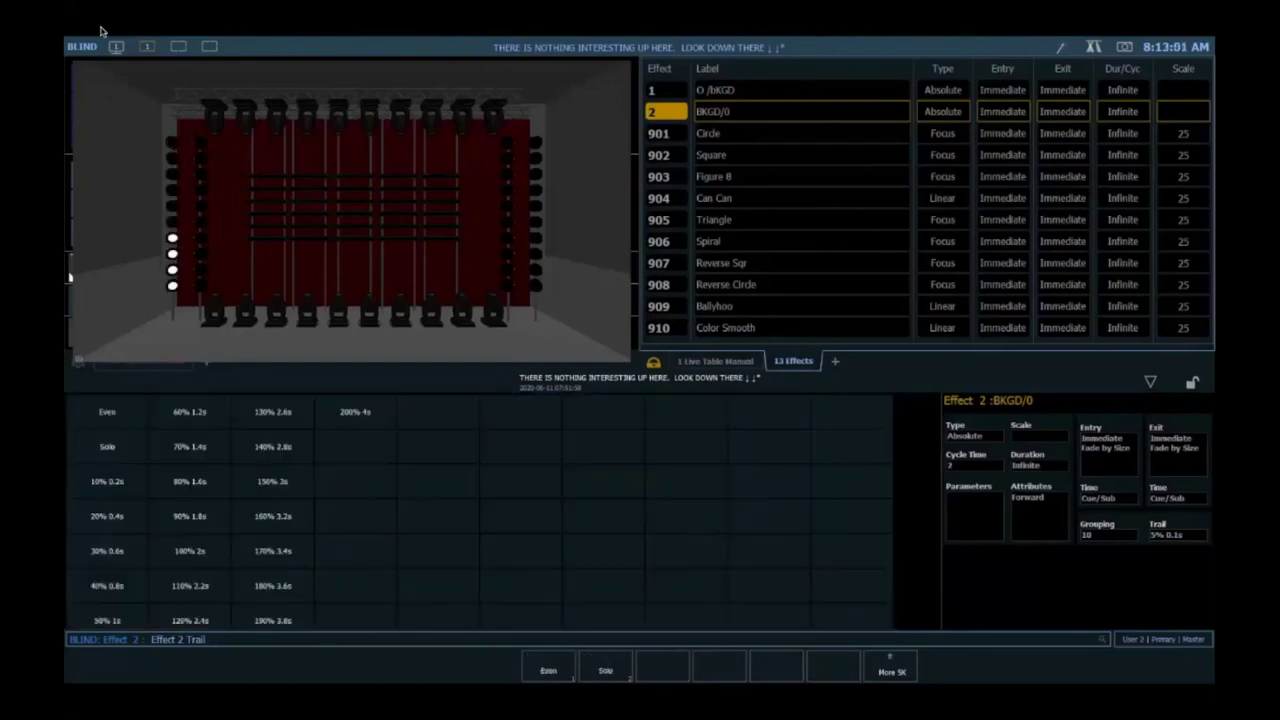
key("Return")
key("Return")
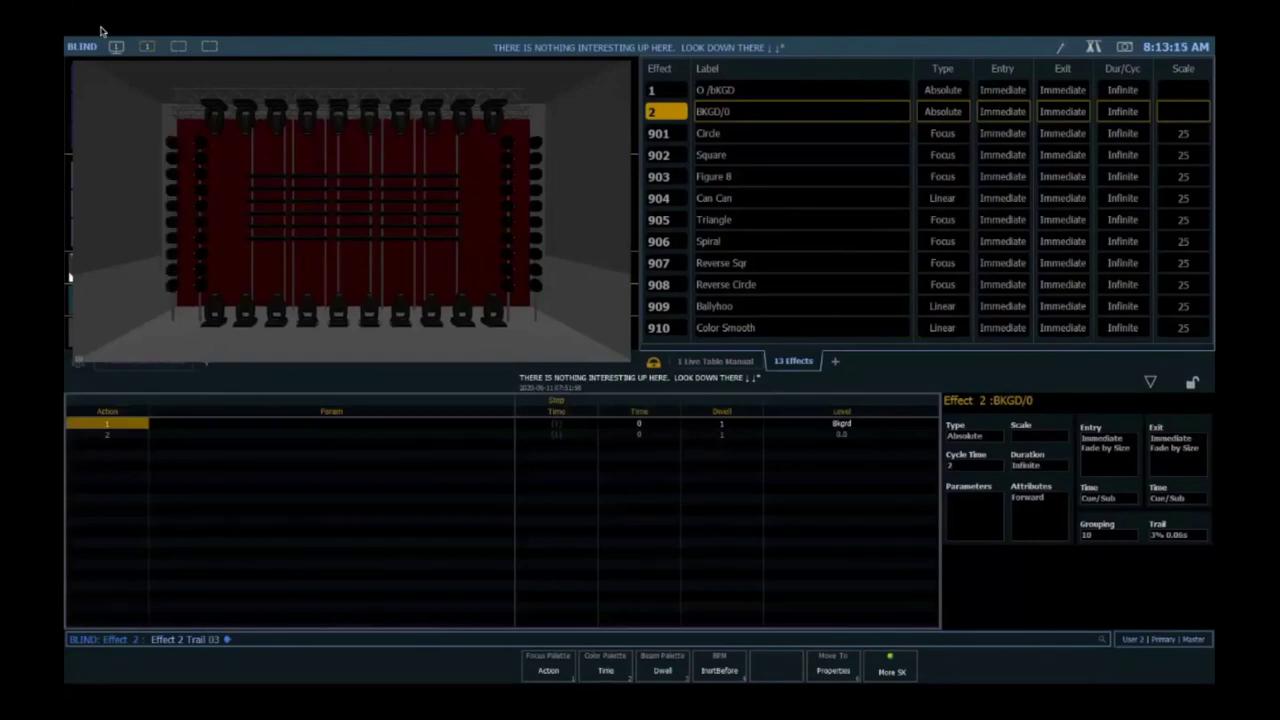
- Compare Effect 2's grouping at Spread and at 10, leaving it on Spread
key("g")
key("0")
key("Return")
key("g")
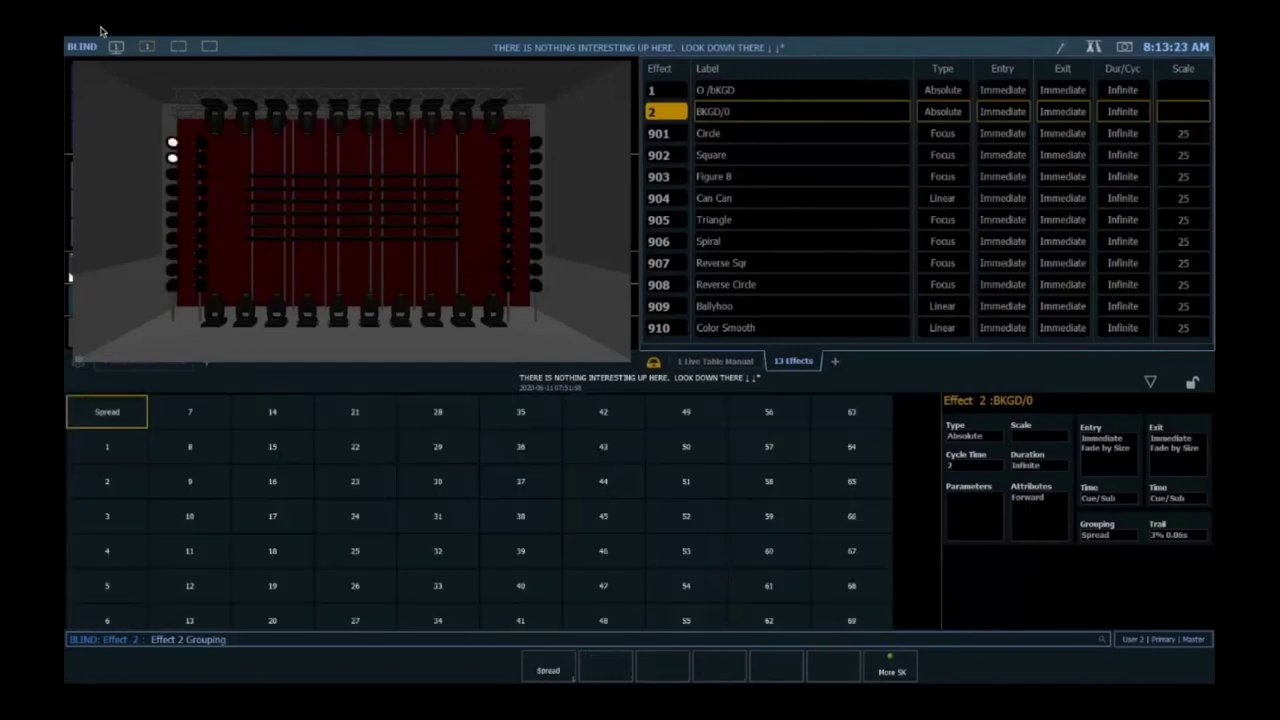
type("10 #")
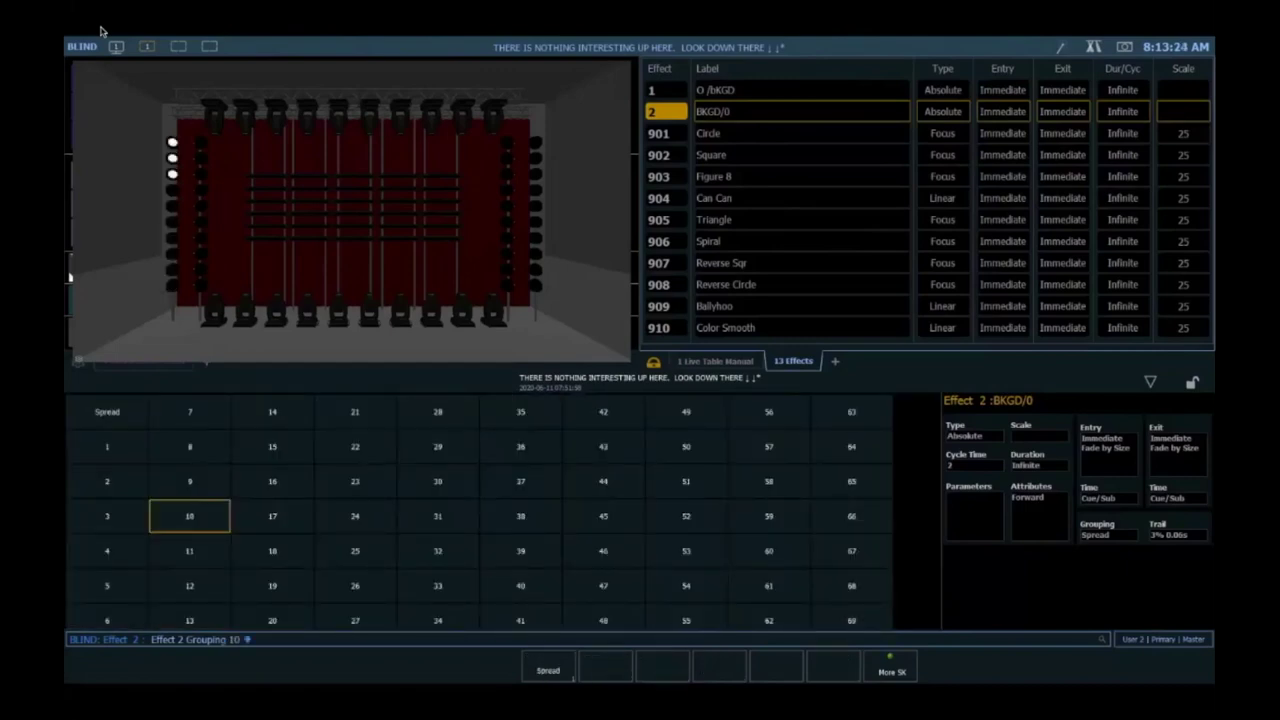
key("Return")
type("g 0")
key("Return")
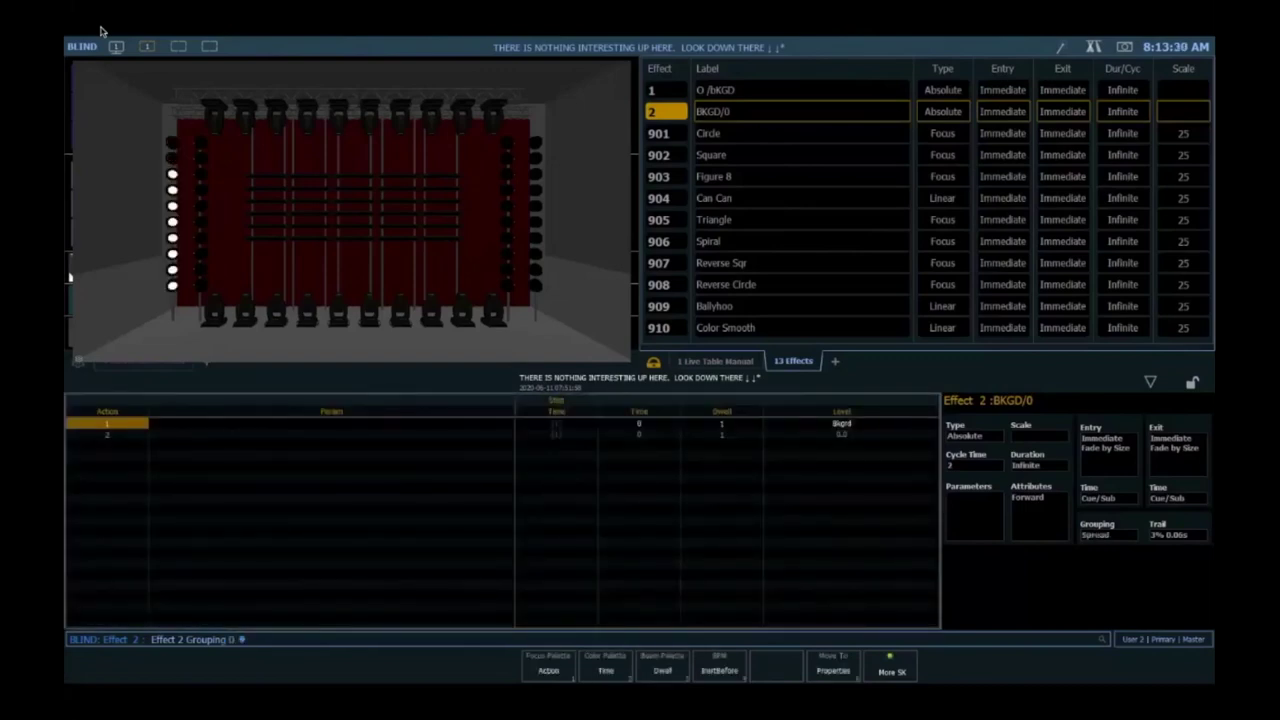
- Try groupings of 20 and 40 on Effect 2
key("g")
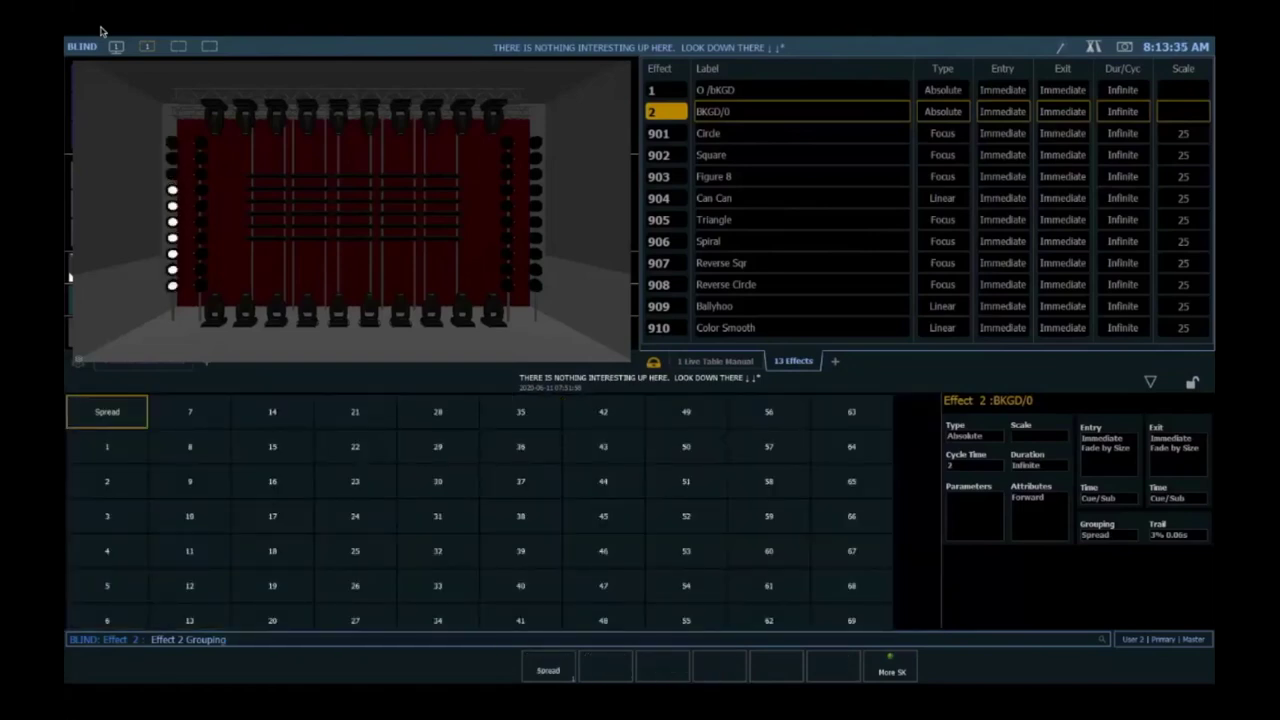
type("20")
key("Return")
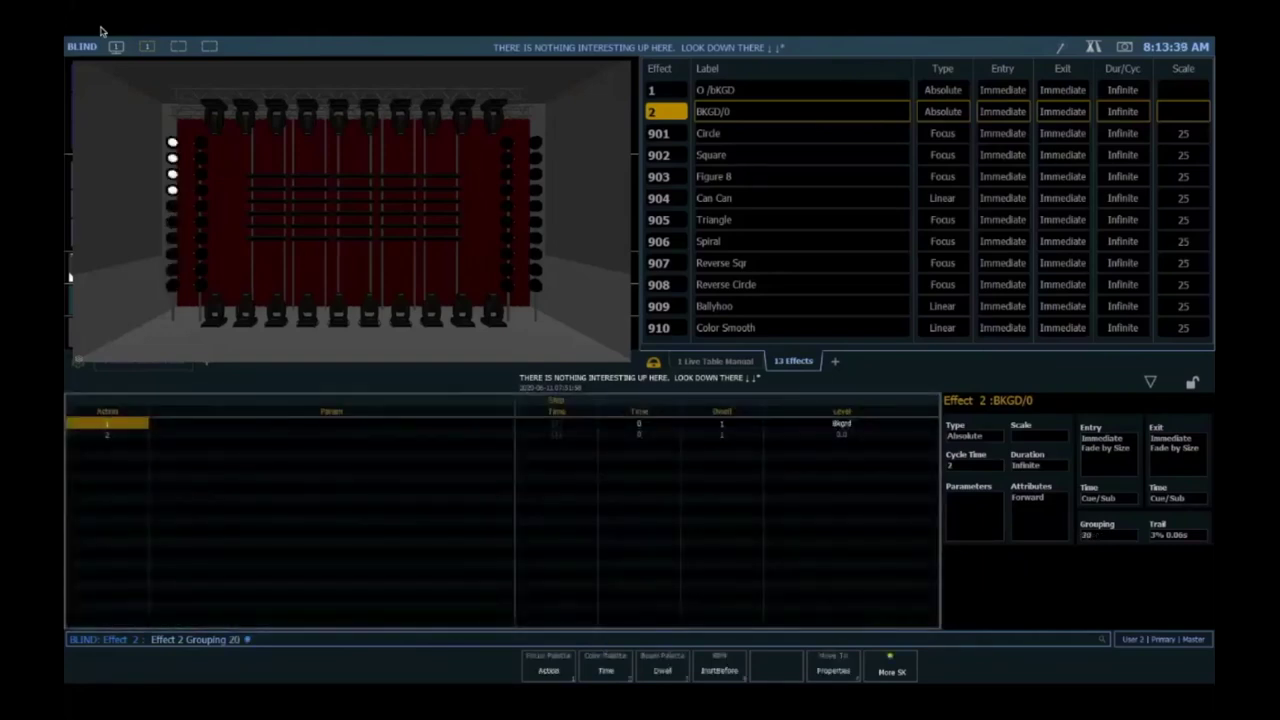
key("BackSpace")
key("BackSpace")
key("BackSpace")
type("40")
key("Return")
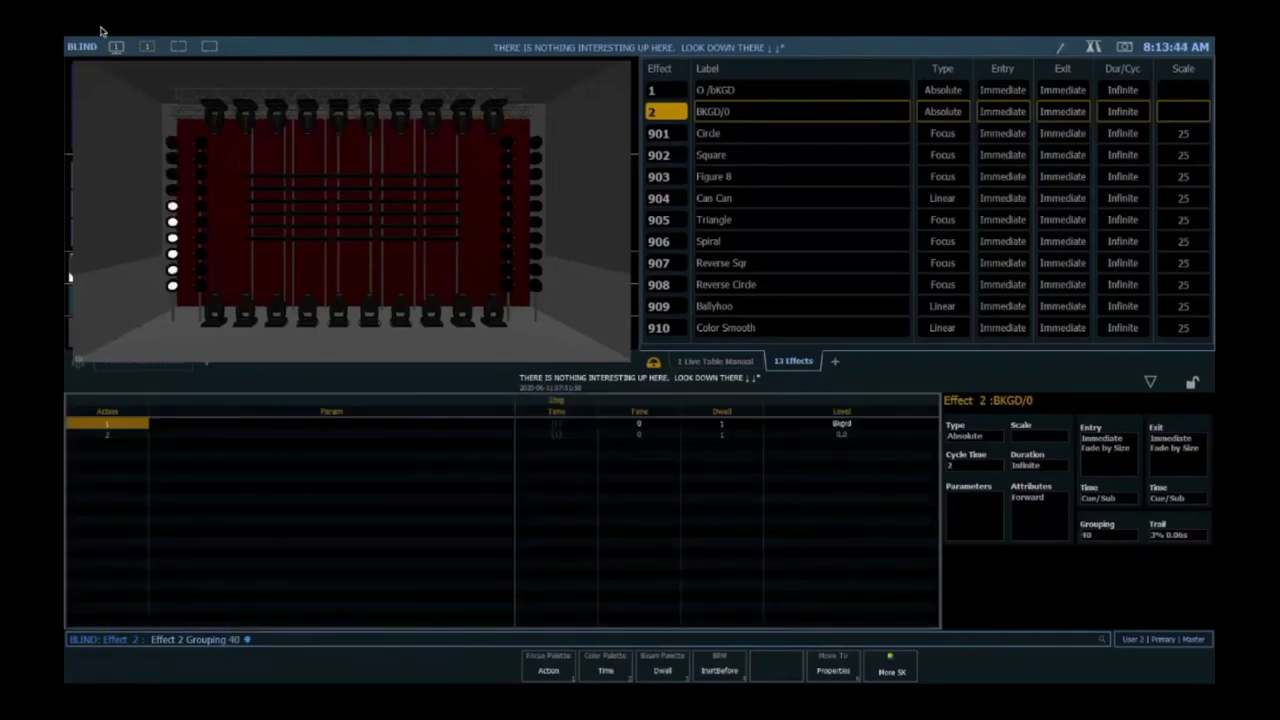
- Set Effect 2's grouping to 7 and its trail to 5%
key("BackSpace")
key("BackSpace")
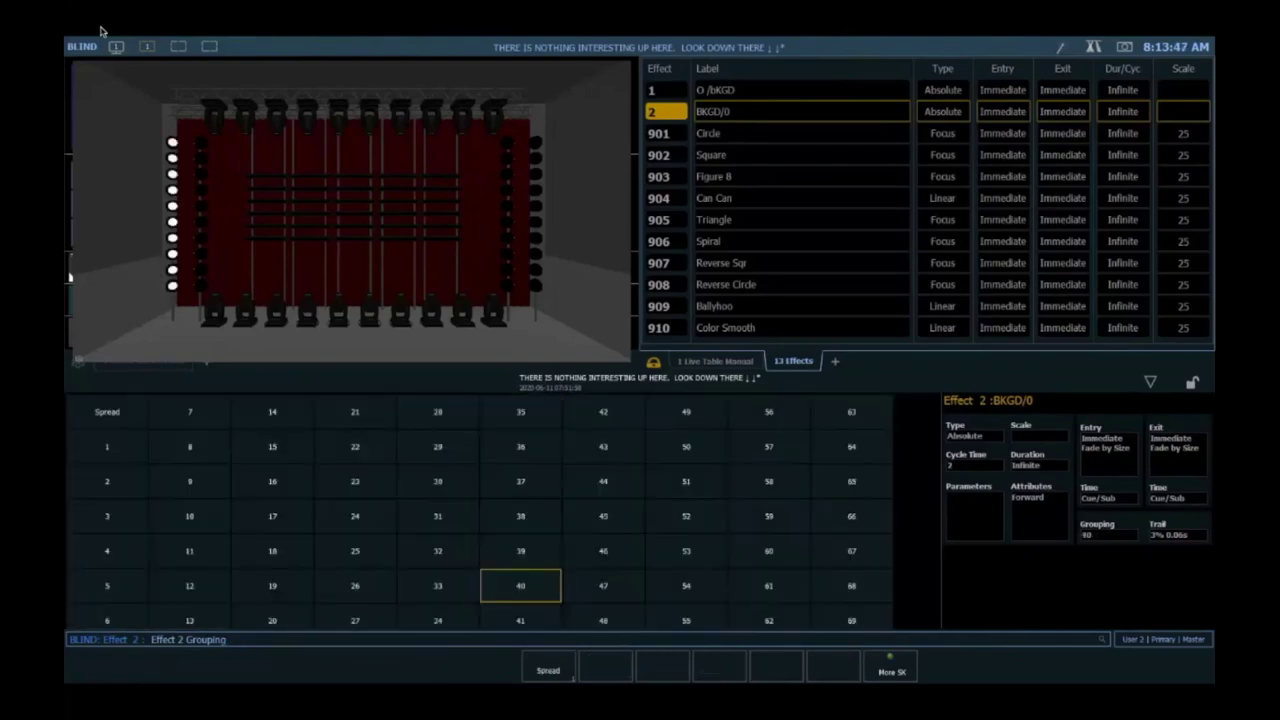
type("7")
key("Return")
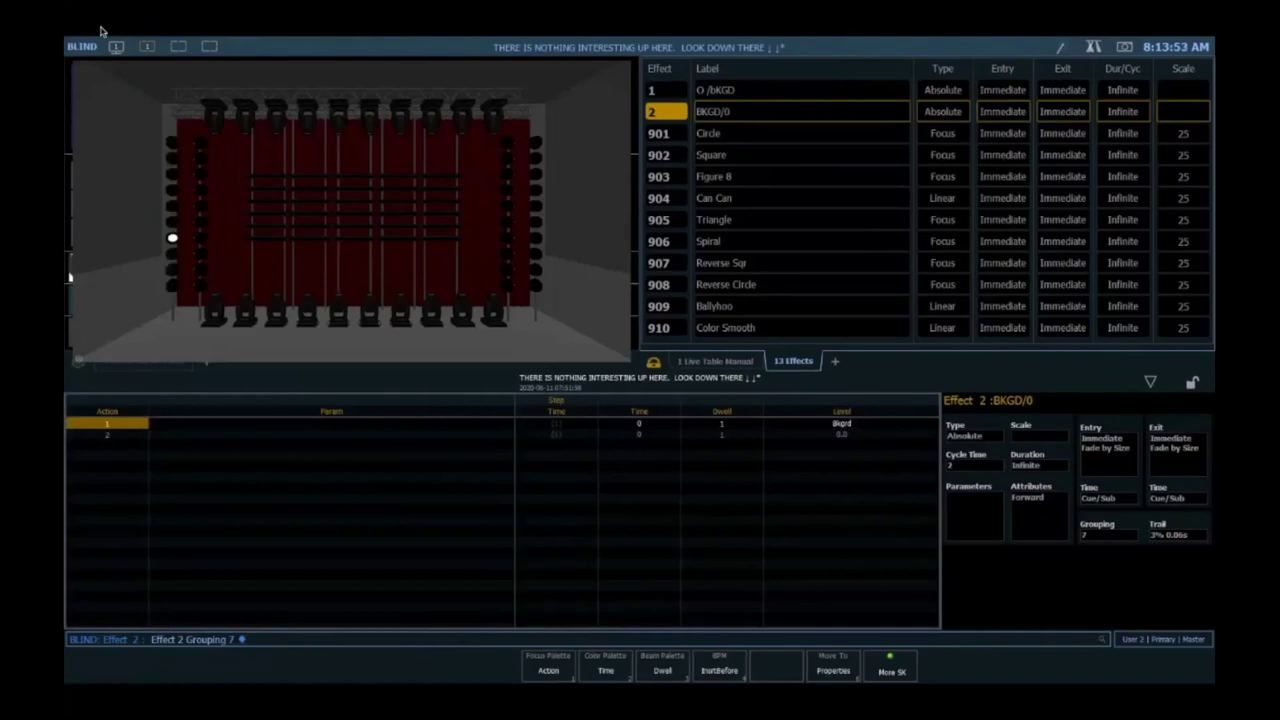
key("Tab")
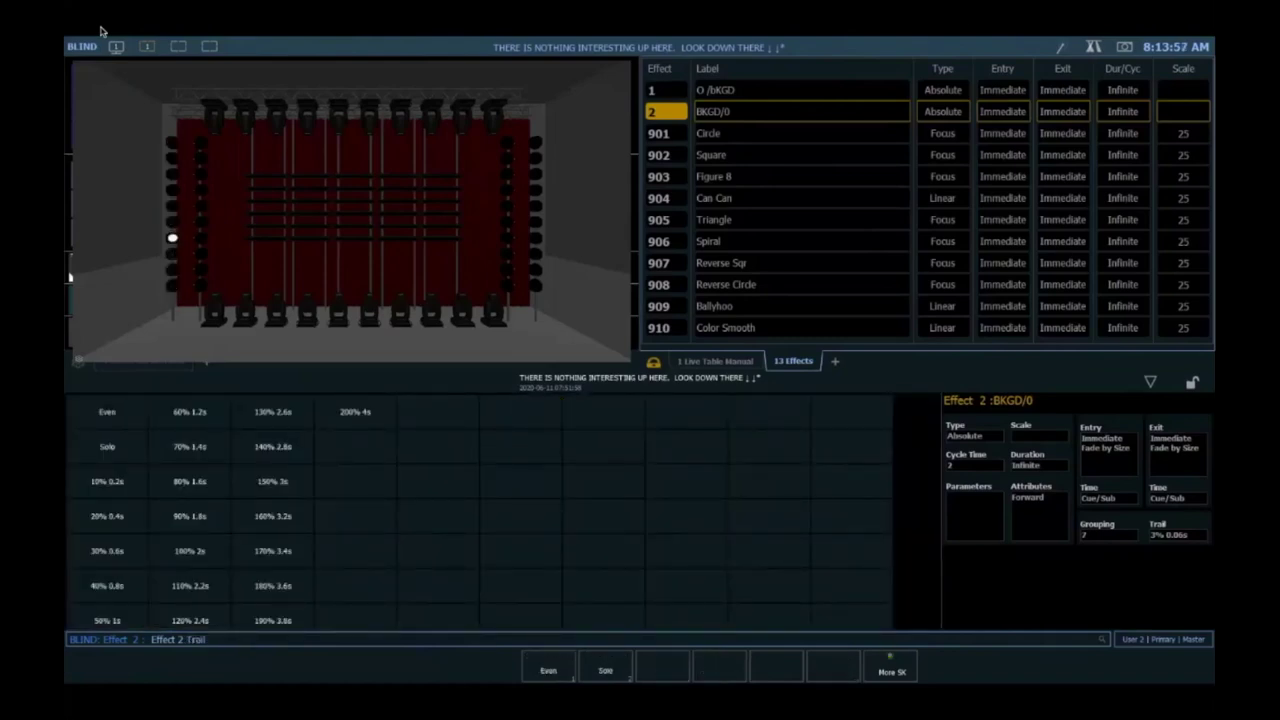
type("1")
type("5")
key("Return")
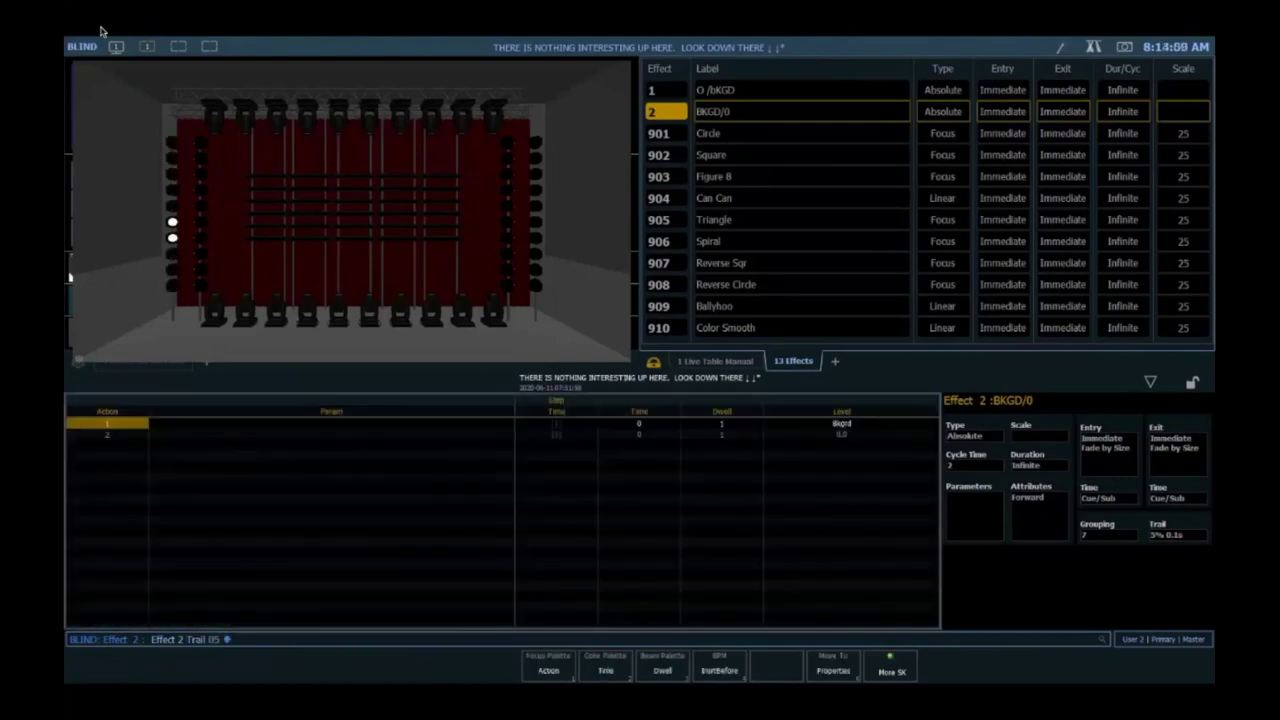
- Lengthen Effect 2's trail, trying 10% and settling on 12%
type("1")
key("Return")
key("BackSpace")
key("BackSpace")
type("10")
key("Return")
key("BackSpace")
key("BackSpace")
type("2")
key("Return")
- Set the dwell of Effect 2's action 2 to 2 and increase it to 4
key("Down")
key("Right")
key("Right")
key("Right")
key("Right")
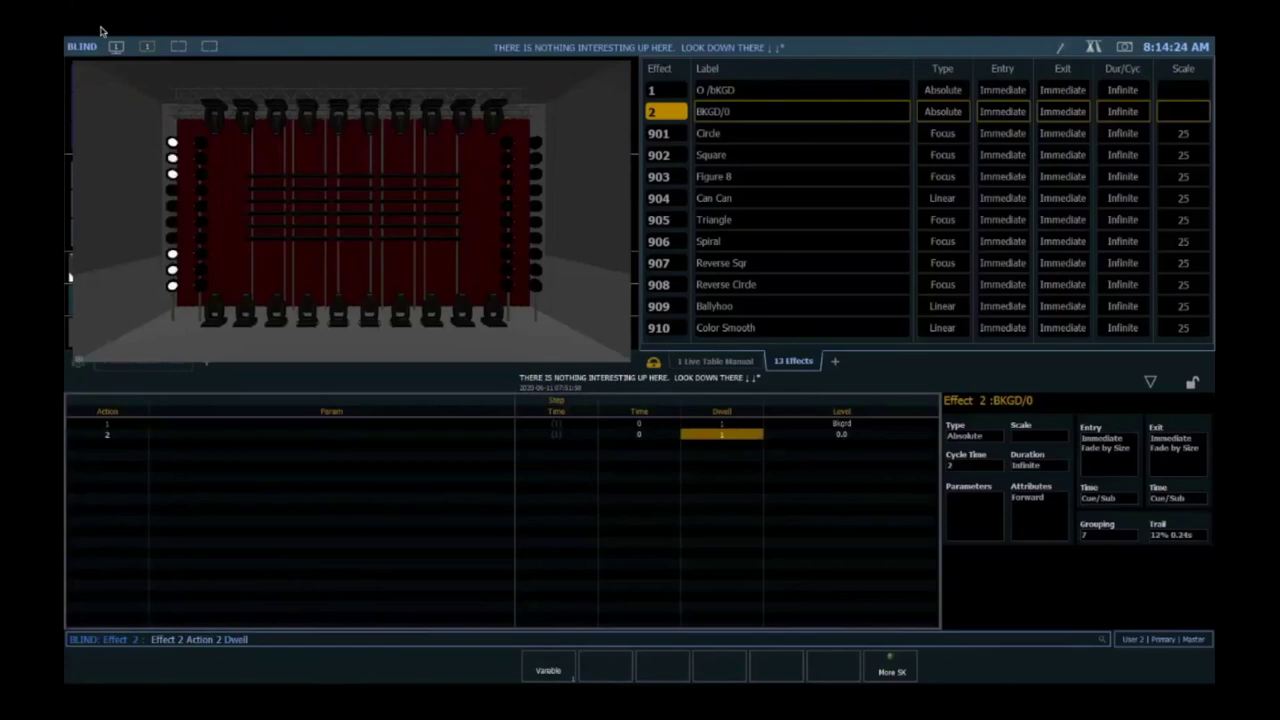
type("2")
key("Return")
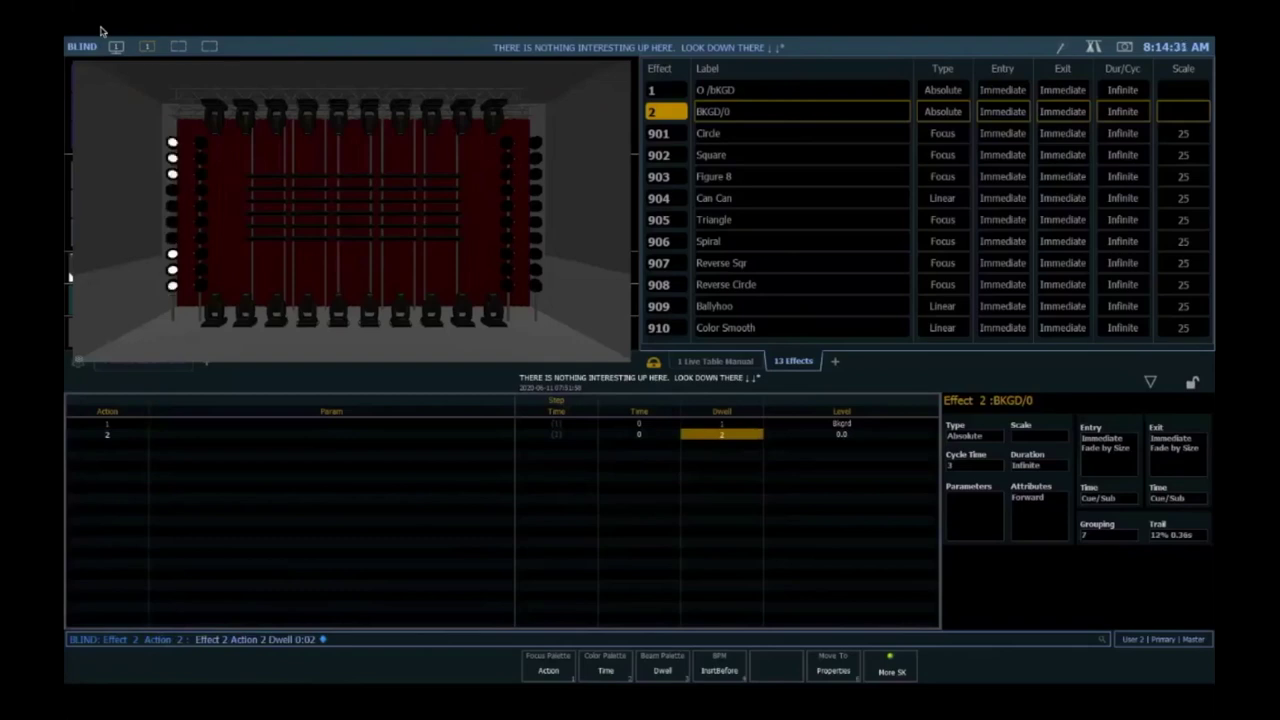
type("4")
key("Return")
- Reset Effect 2's grouping to Spread and its trail to Even
key("BackSpace")
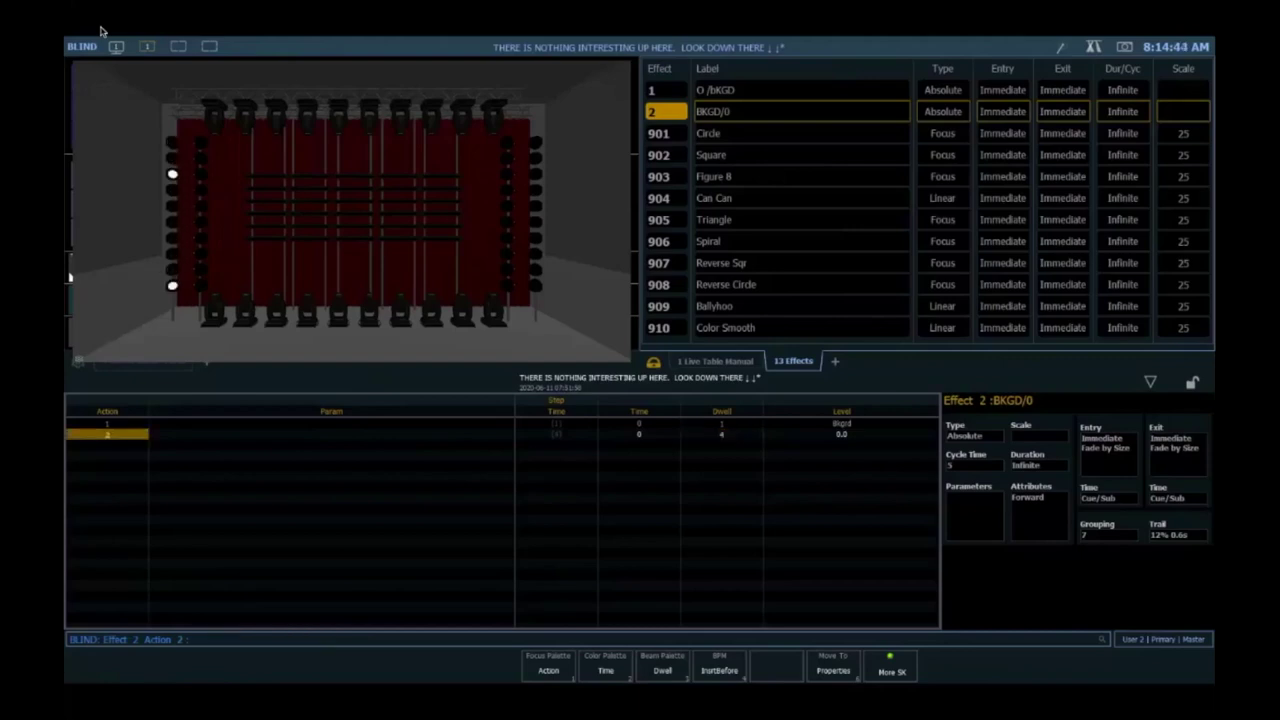
key("g")
key("Return")
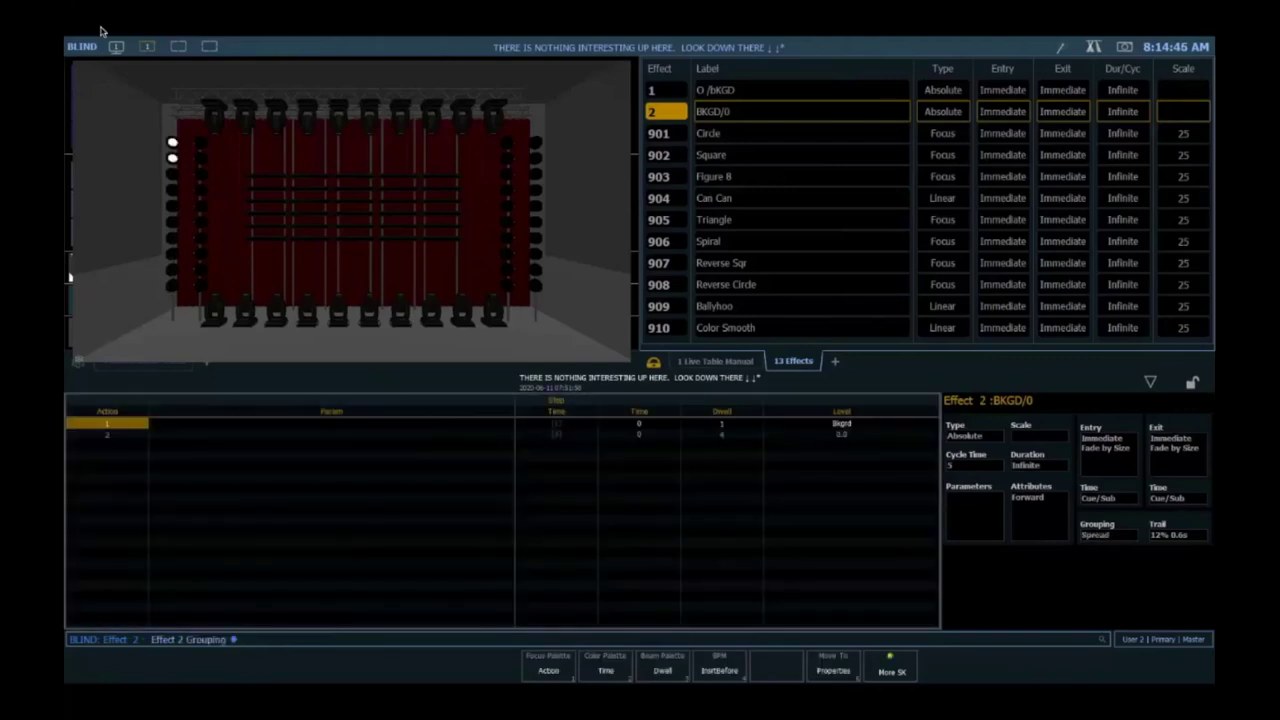
key("t")
key("Return")
- Set the dwell of Effect 2's action 2 back to 1
key("Down")
type("1")
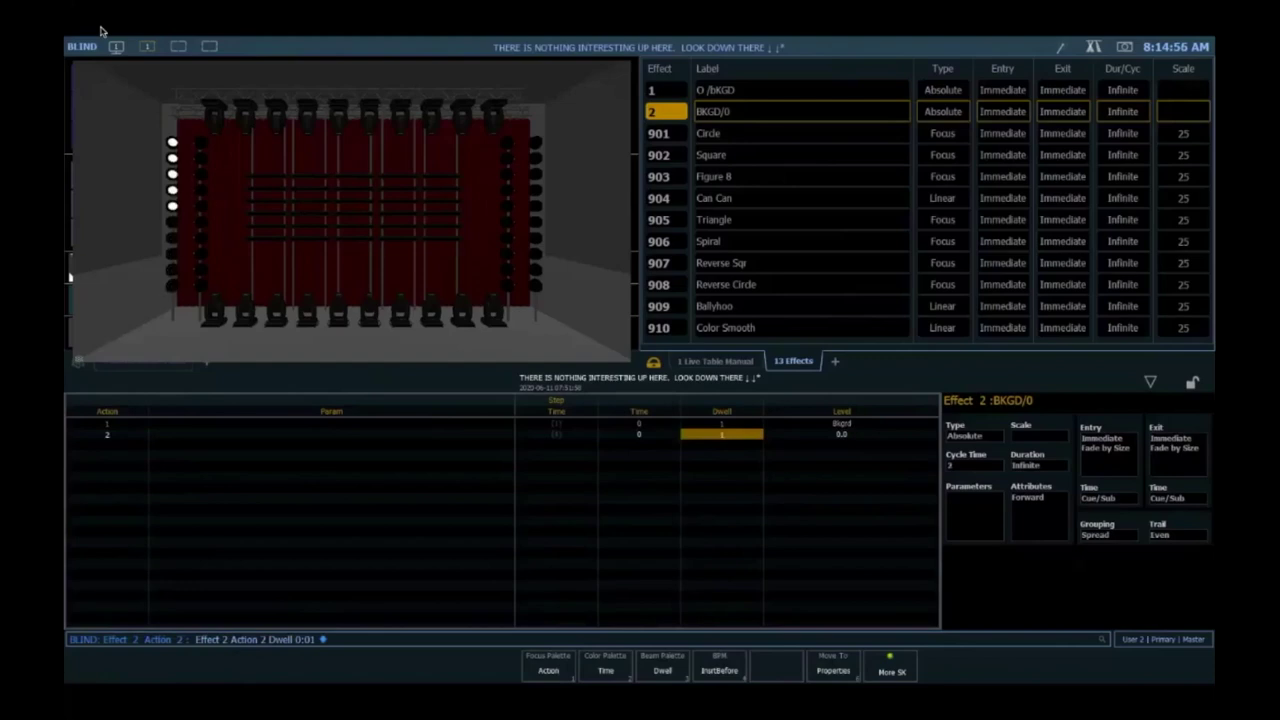
key("Return")
- Try a 1% trail on Effect 2 and replace it with 40%
type("01")
key("Return")
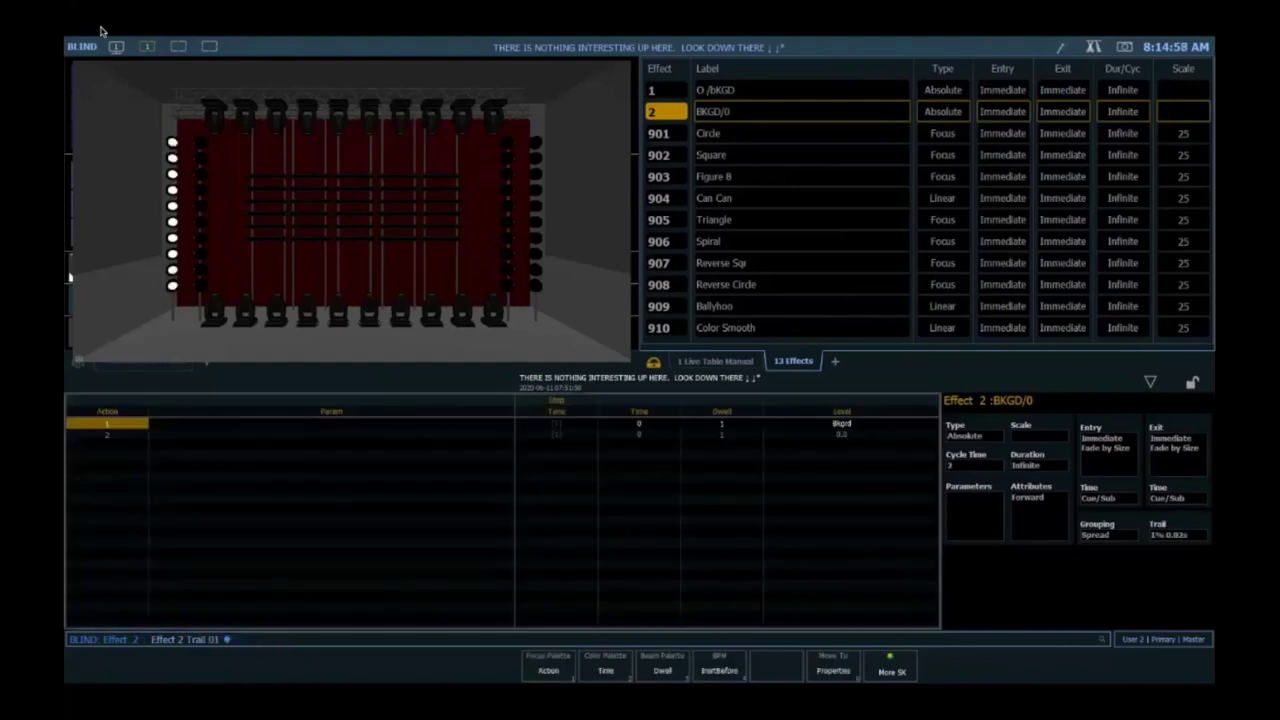
key("Return")
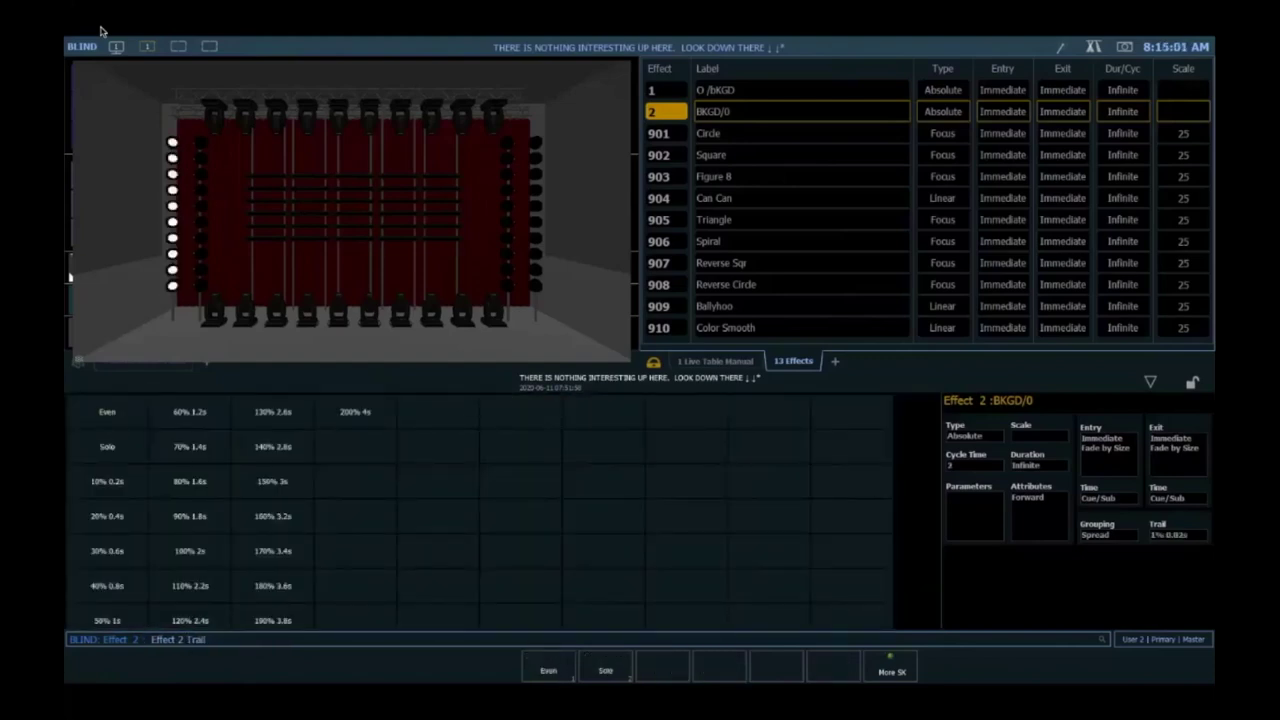
type("40")
key("Return")
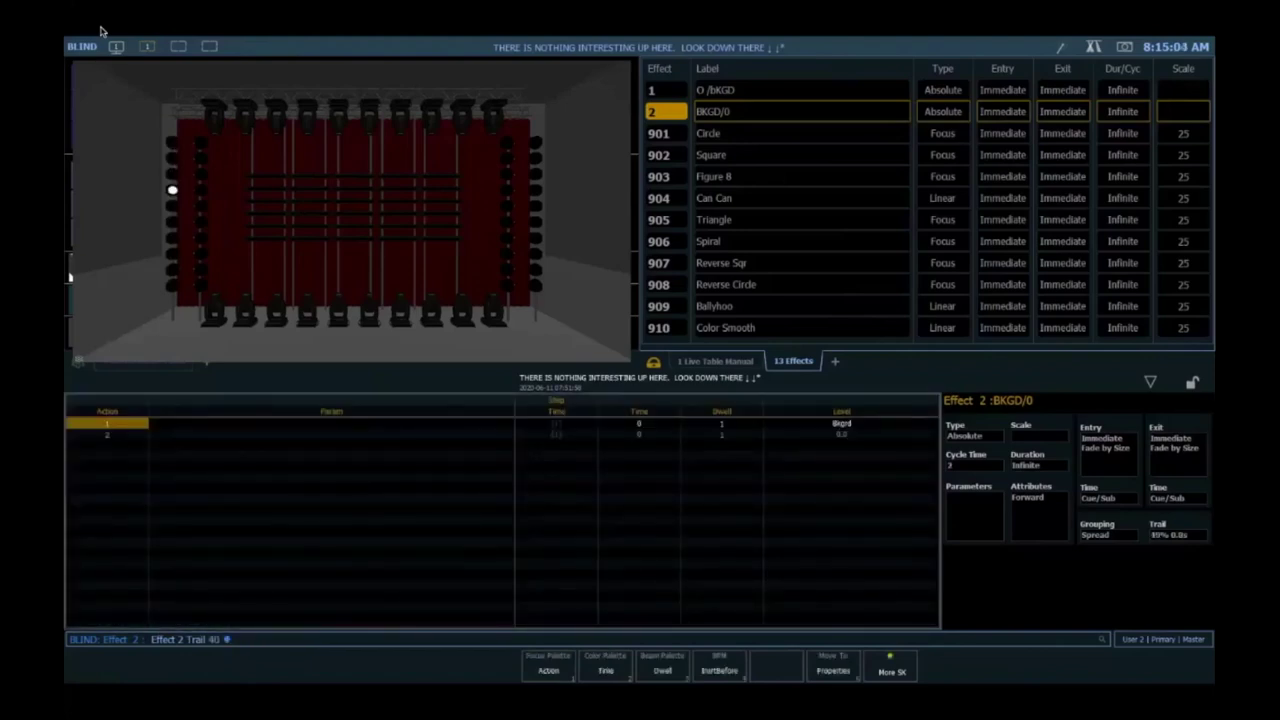
- Set Effect 2's trail to 20%
key("Return")
type("20")
key("Return")
- Return to the live display and apply Effect 2 to Group 9
key("F1")
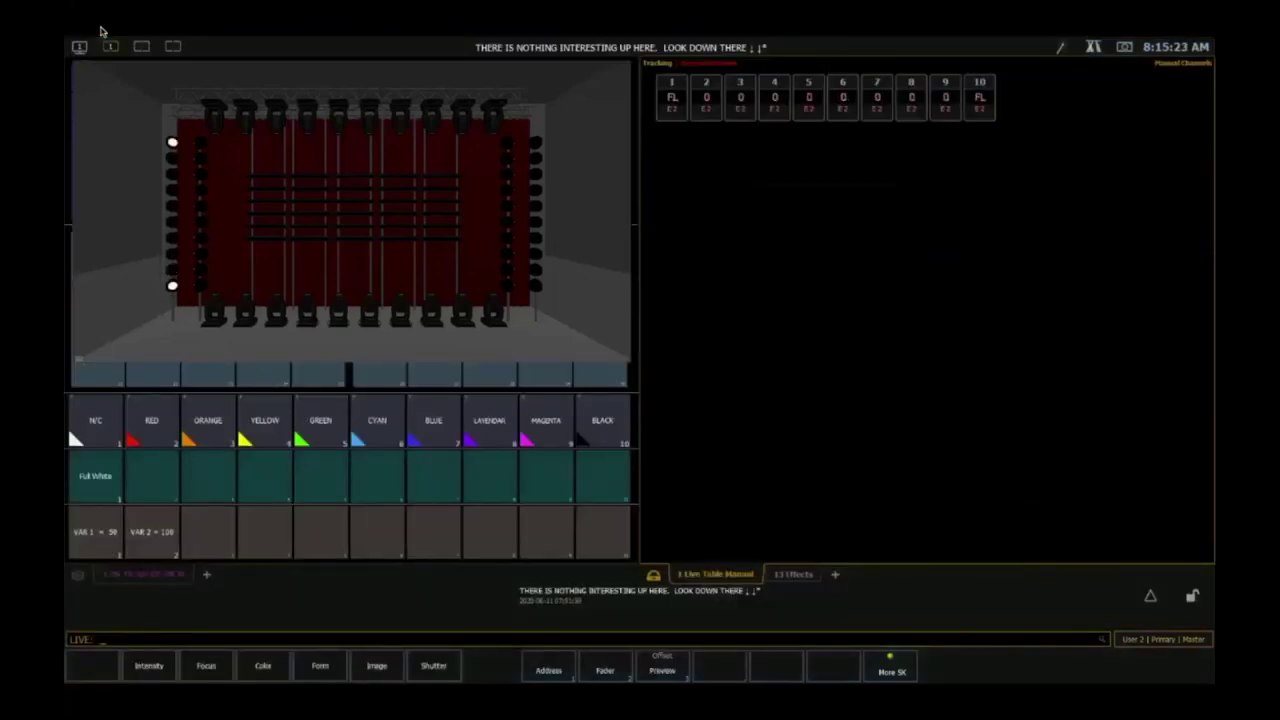
key("g")
key("9")
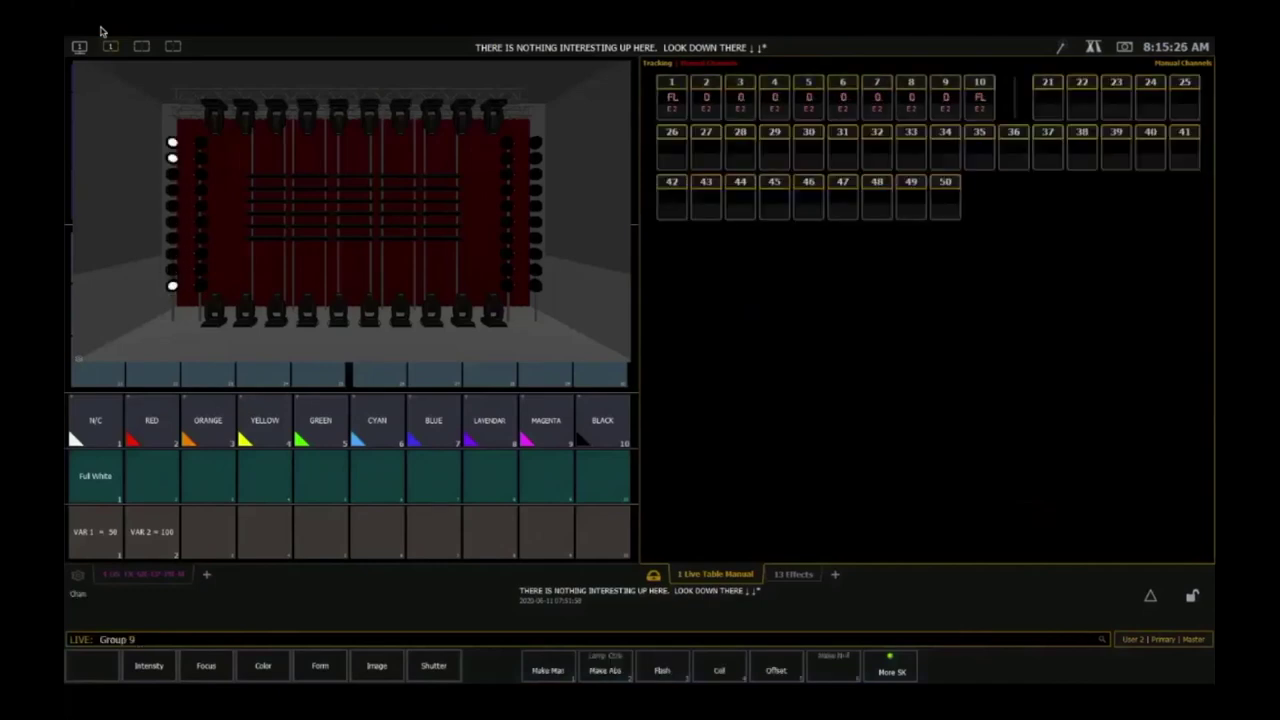
key("e")
key("2")
key("Return")
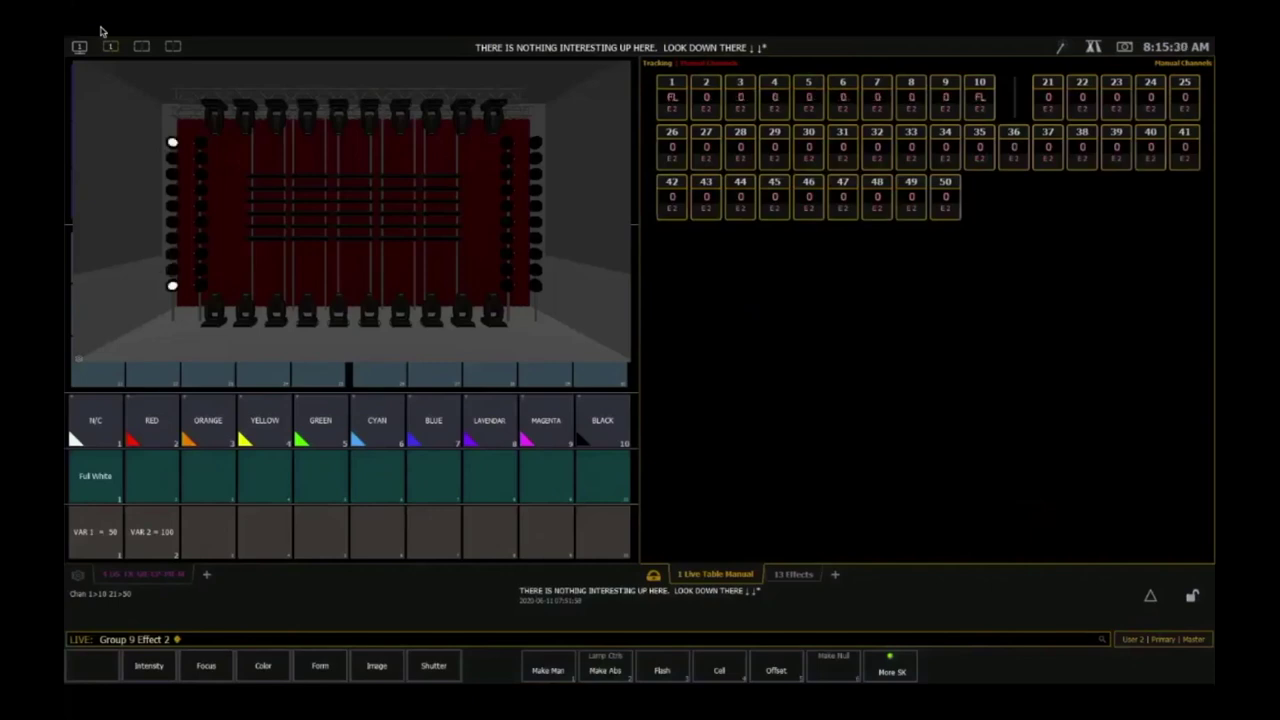
- Bring Group 9 to full intensity
key("BackSpace")
key("BackSpace")
key("BackSpace")
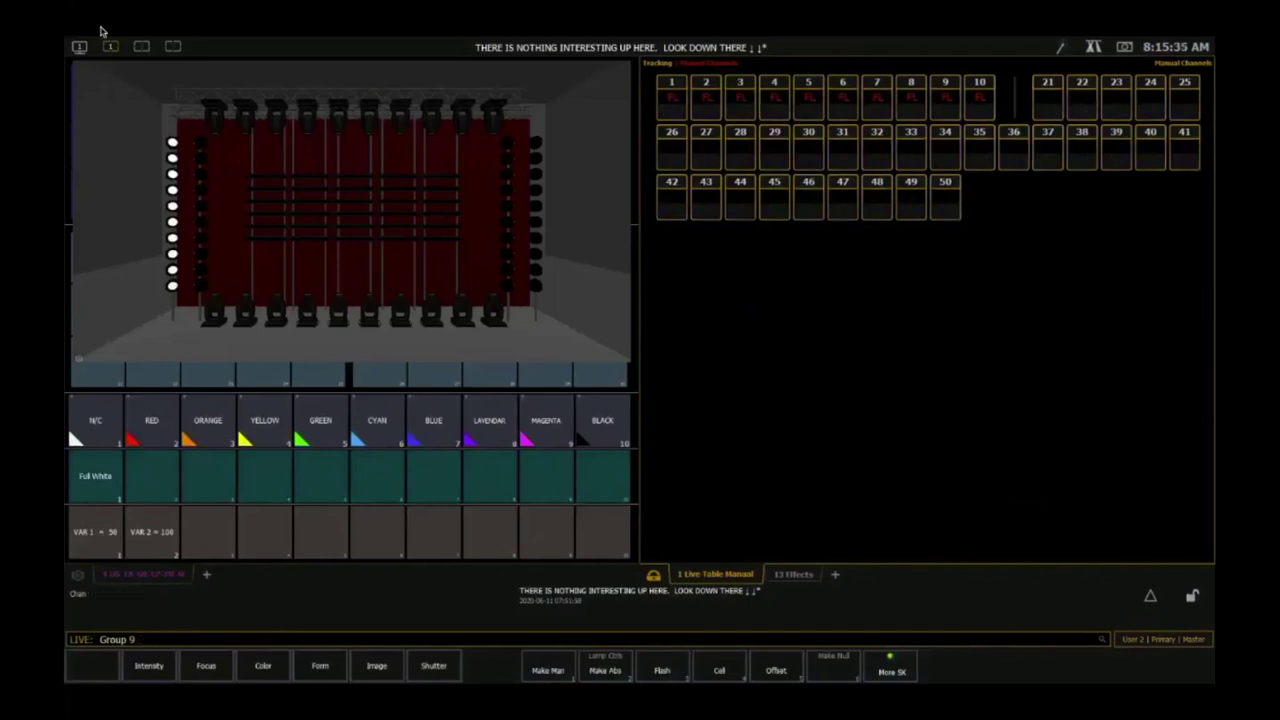
key("f")
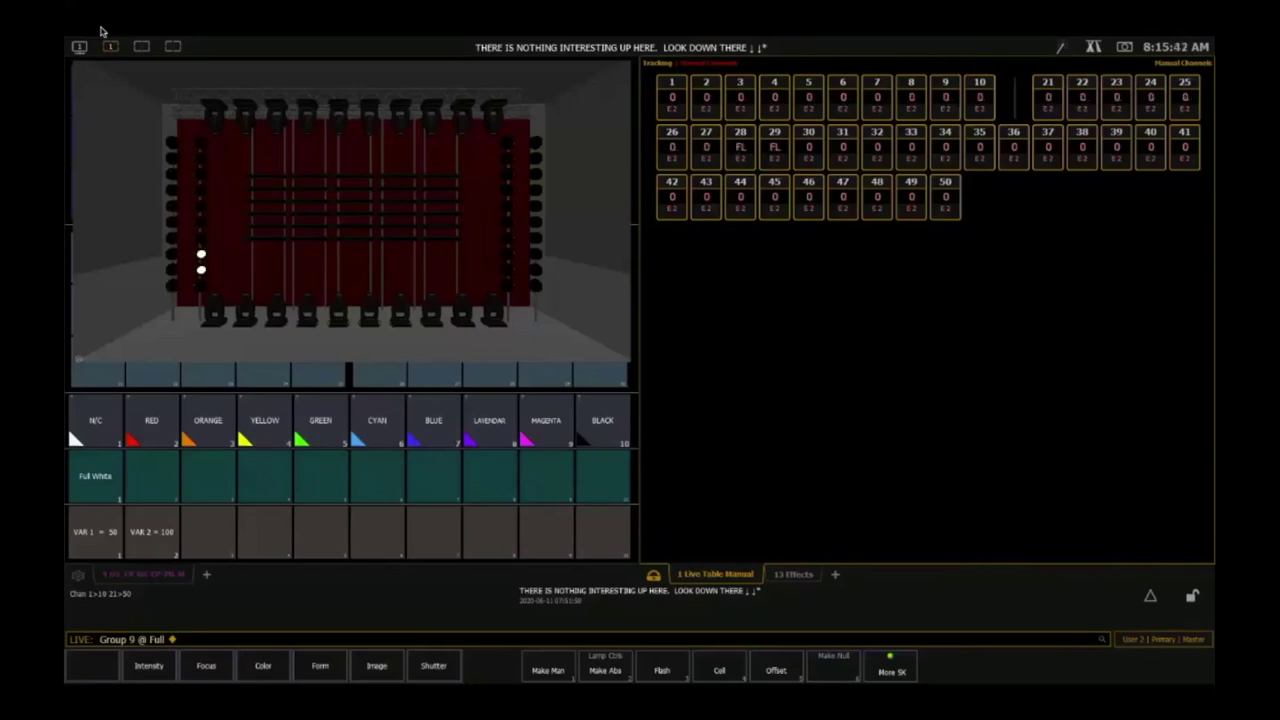
- Open Effect 2 for editing and try a grouping of 10
key("e")
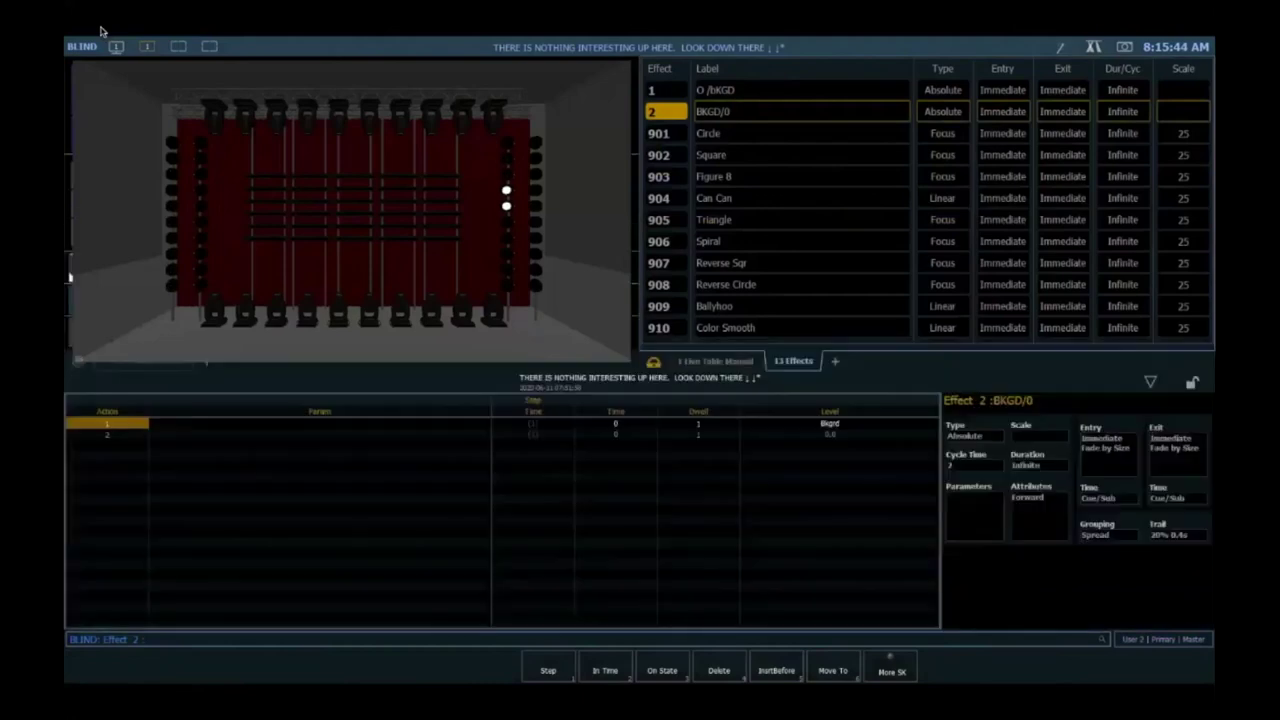
key("g")
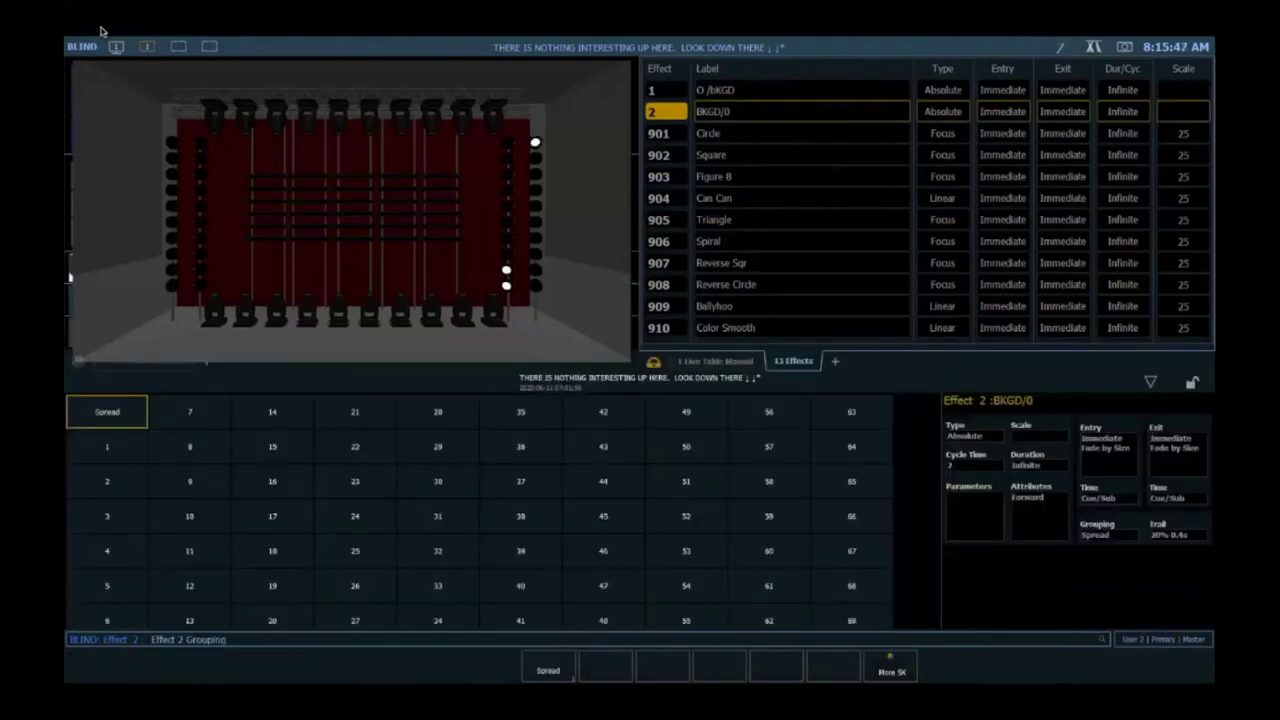
type("10")
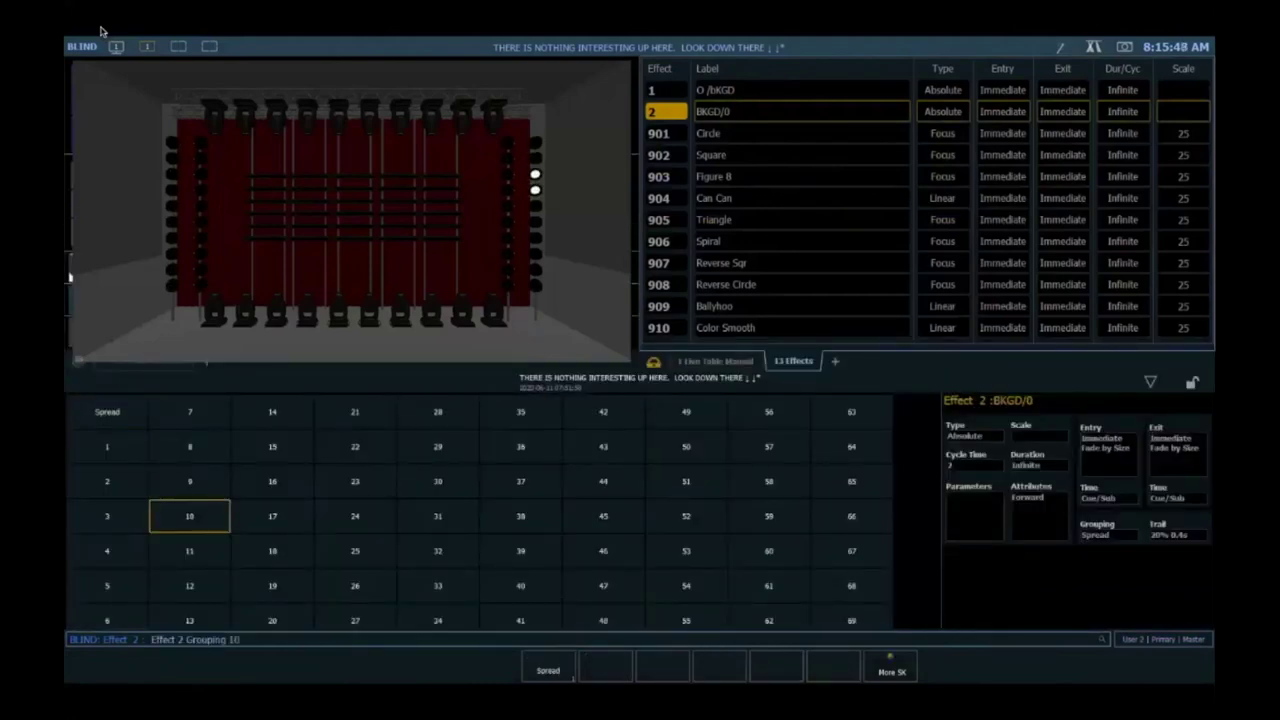
key("Return")
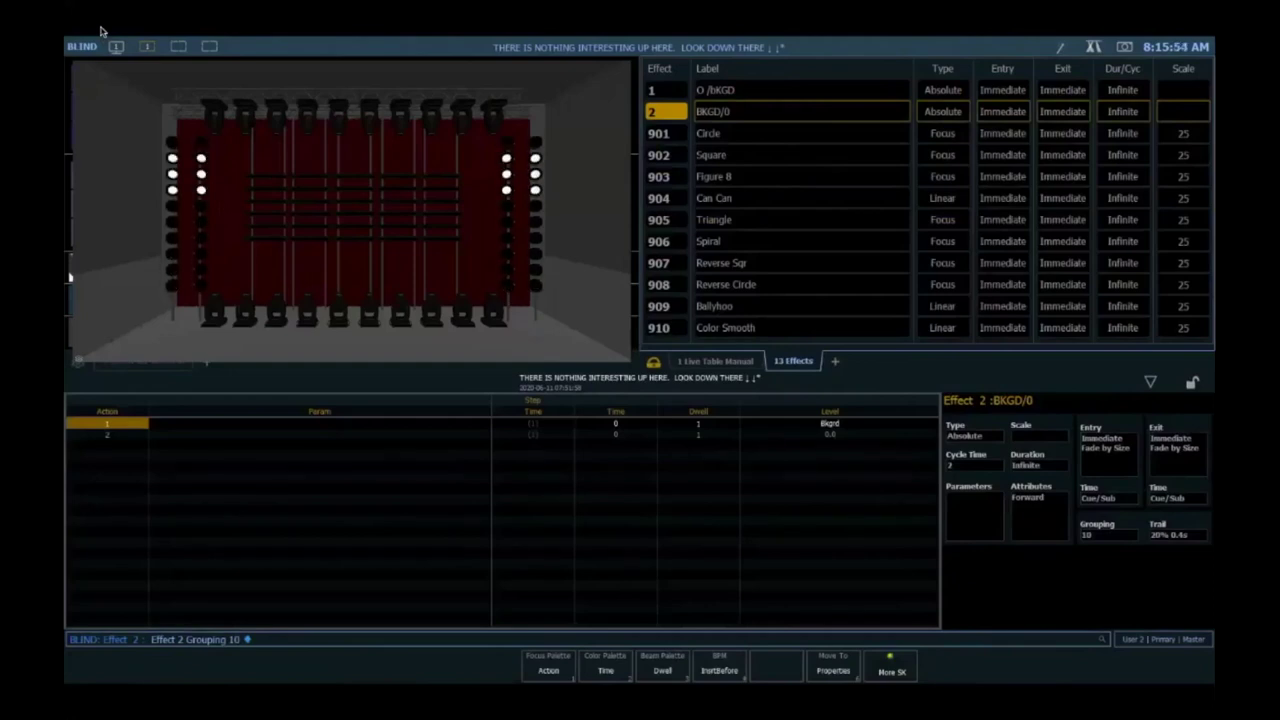
- Set Effect 2's cycle time to 1.04 and the dwell of its action 2 to 0
key("alt+f")
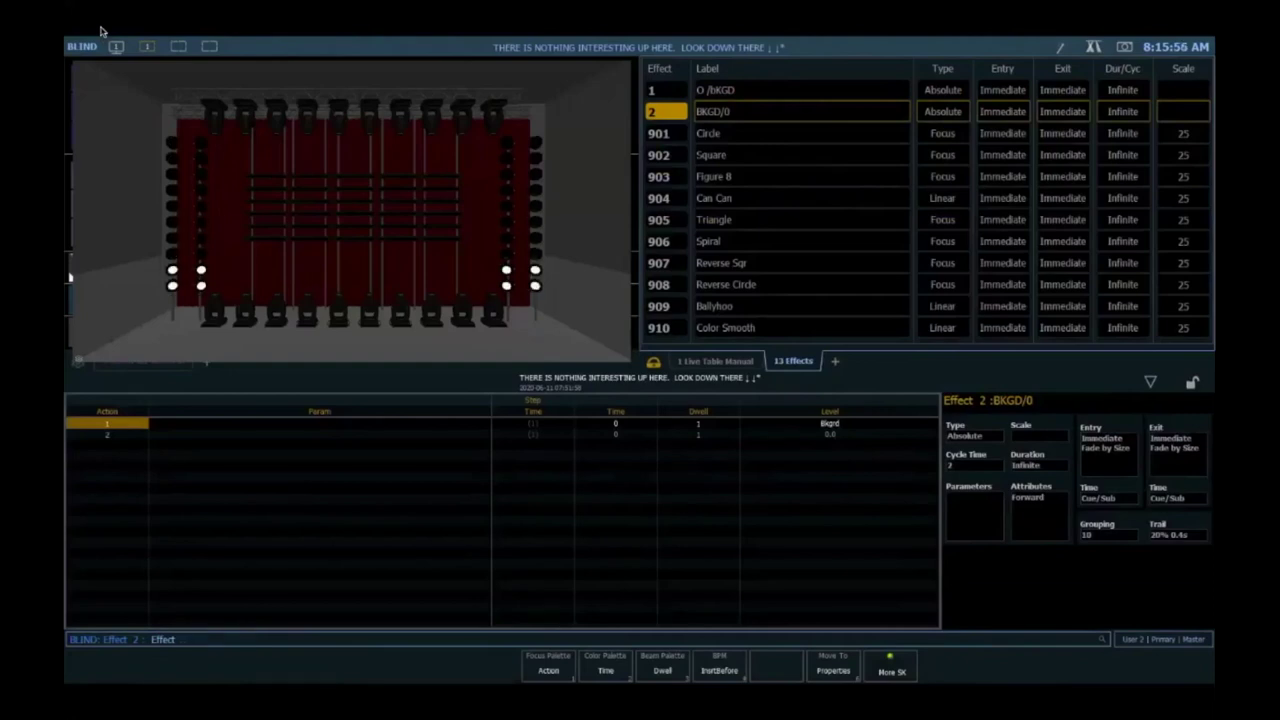
type("2i1")
key("Return")
key("F3")
type("0")
key("Return")
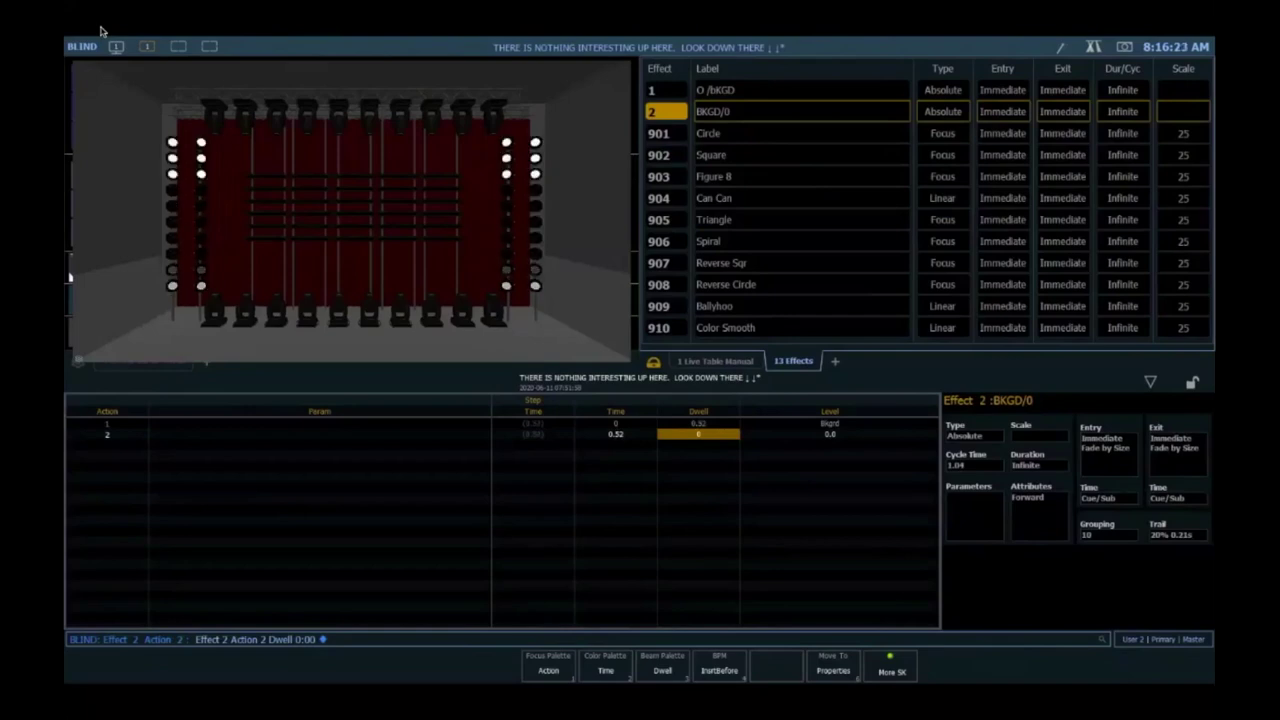
- Try groupings of 15, 19 and 27 on Effect 2
key("Tab")
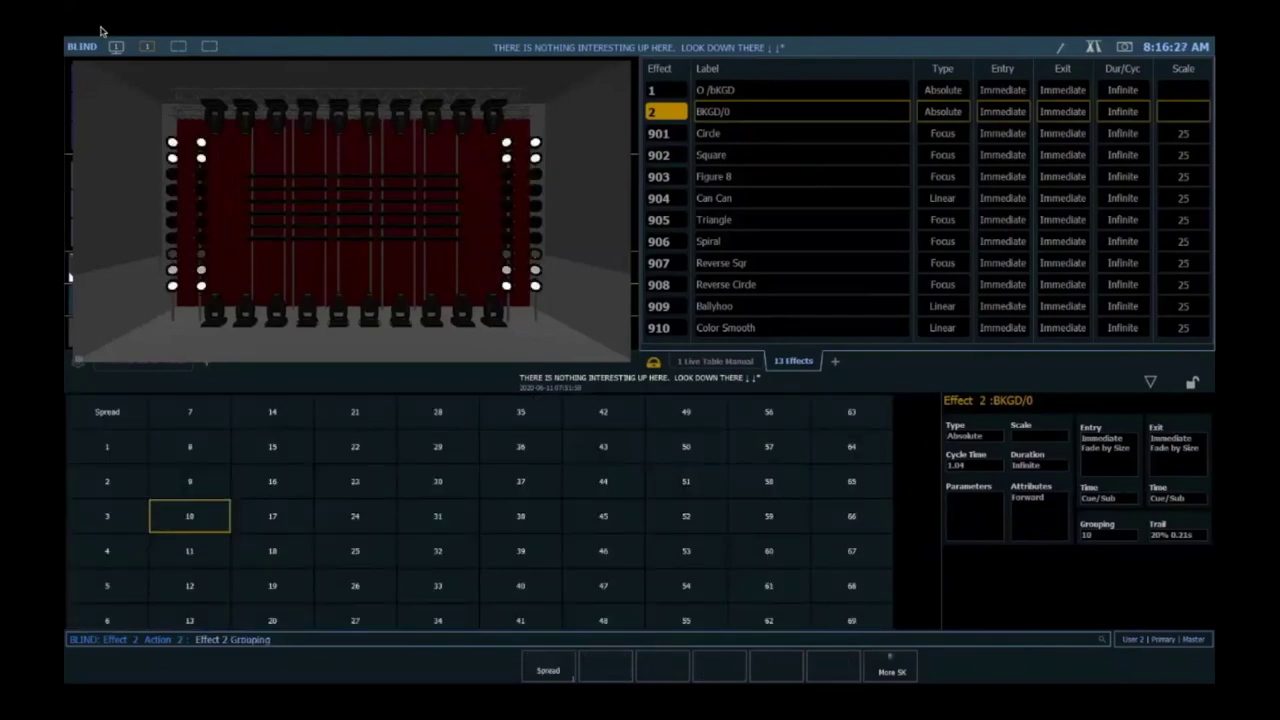
type("15")
key("Return")
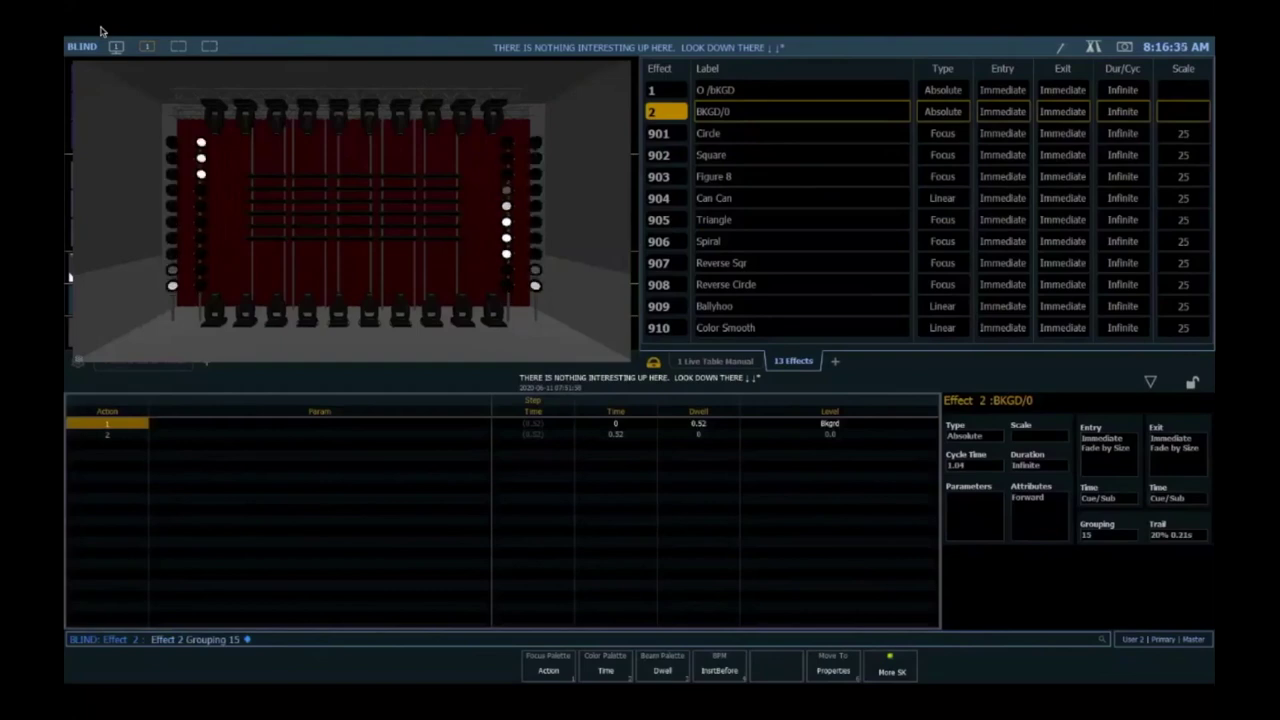
key("BackSpace")
key("BackSpace")
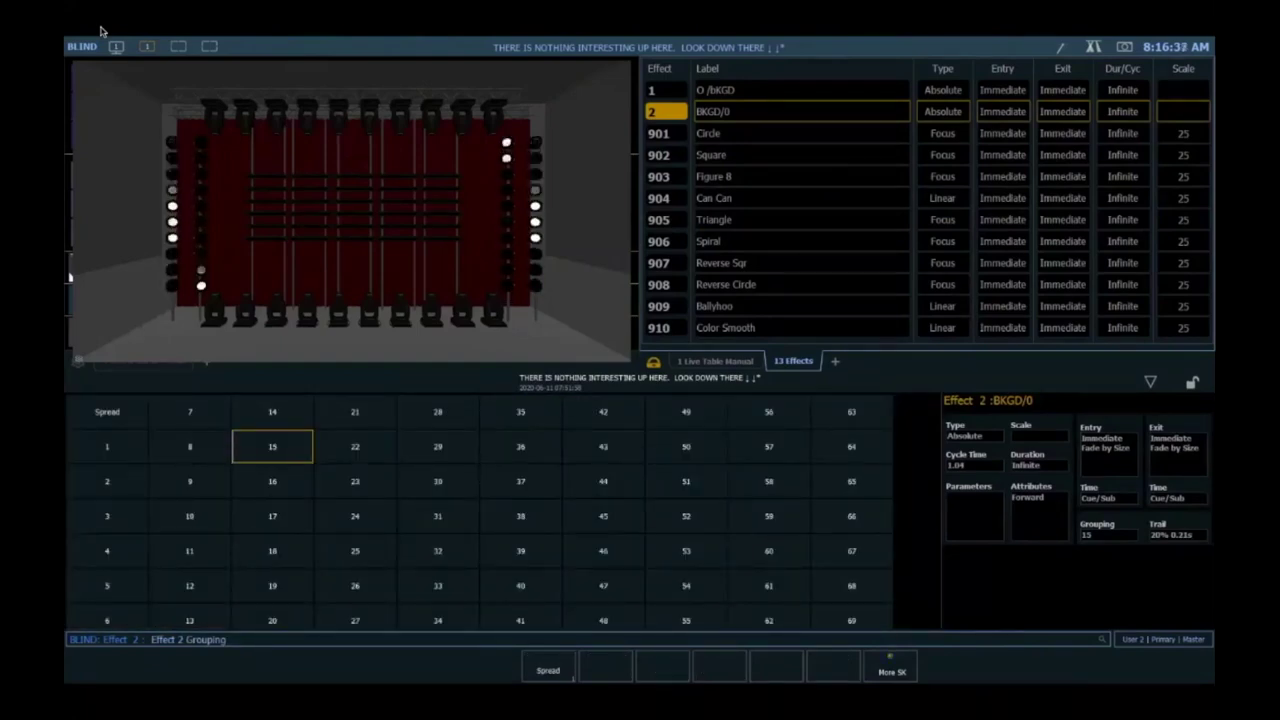
type("19")
key("Return")
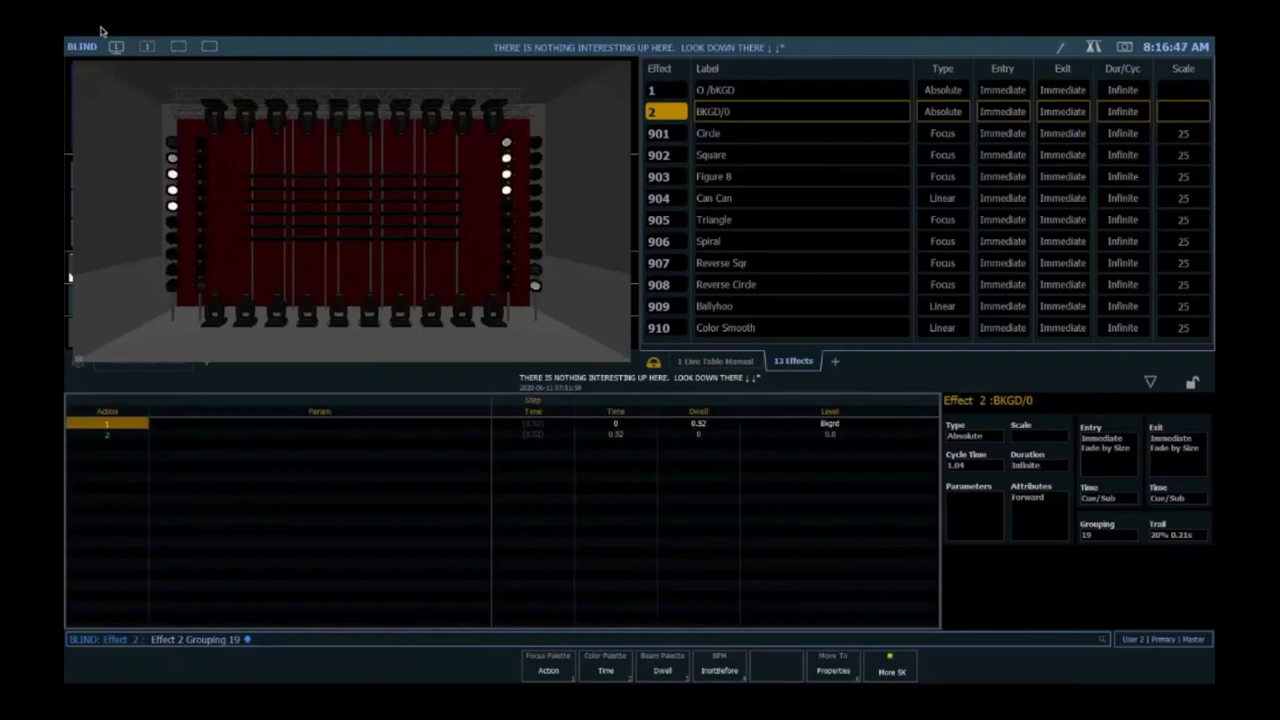
key("BackSpace")
key("BackSpace")
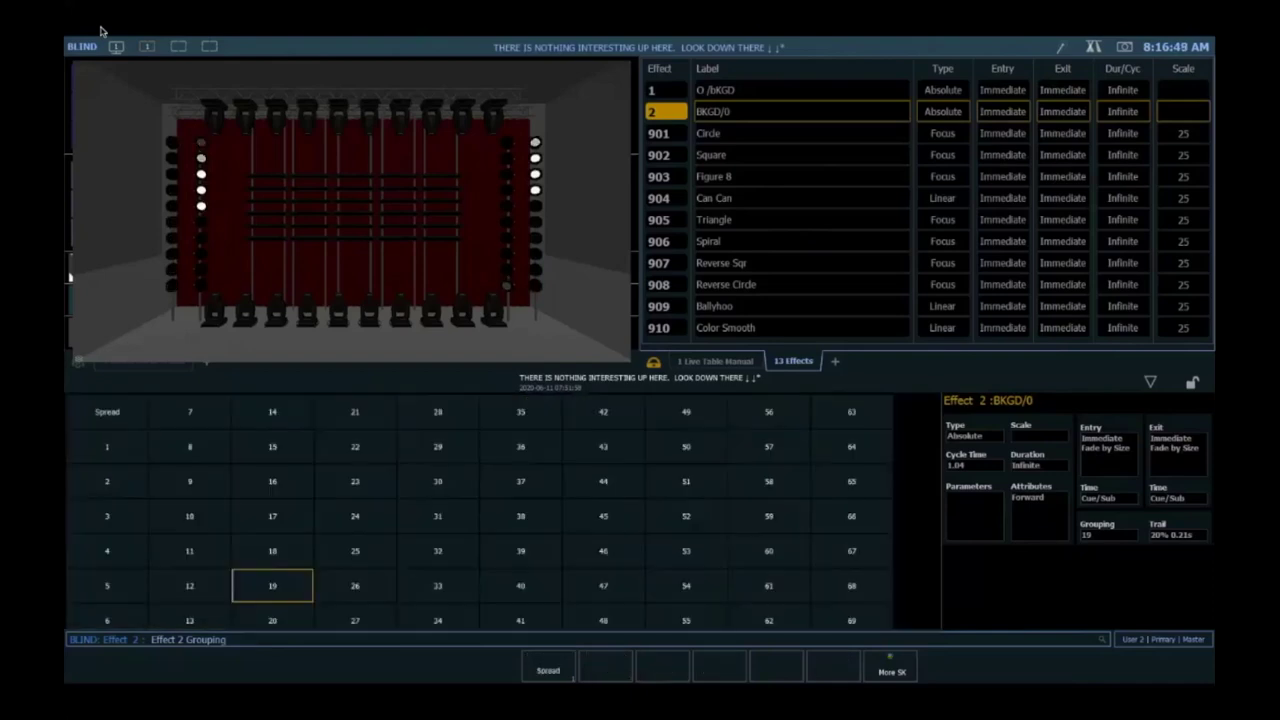
type("27")
key("Return")
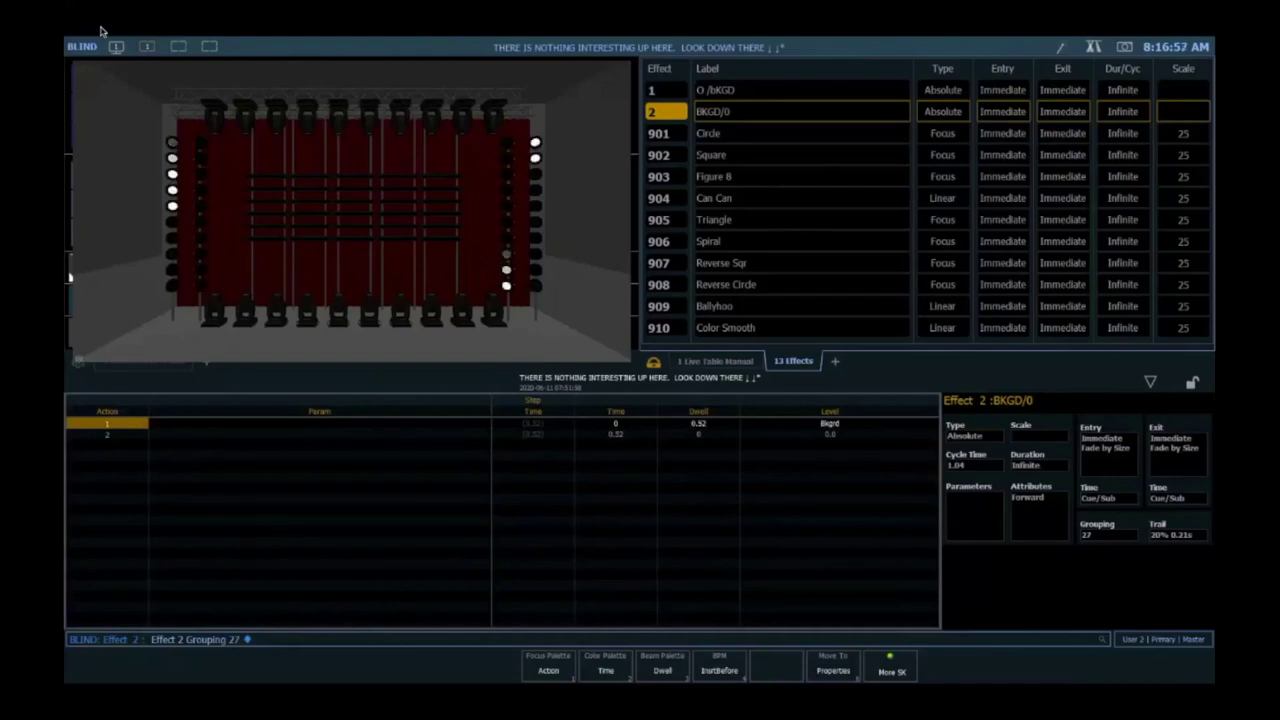
- Set Effect 2's grouping to 32
key("BackSpace")
key("BackSpace")
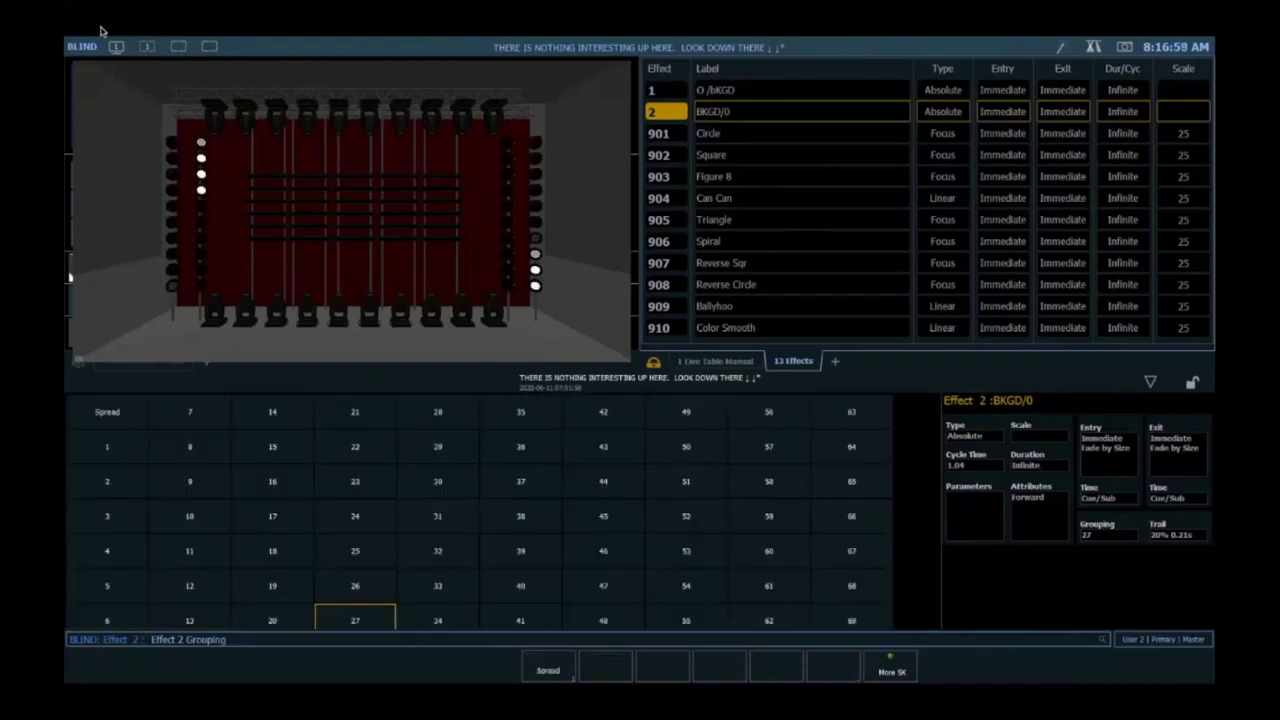
type("32")
key("Return")
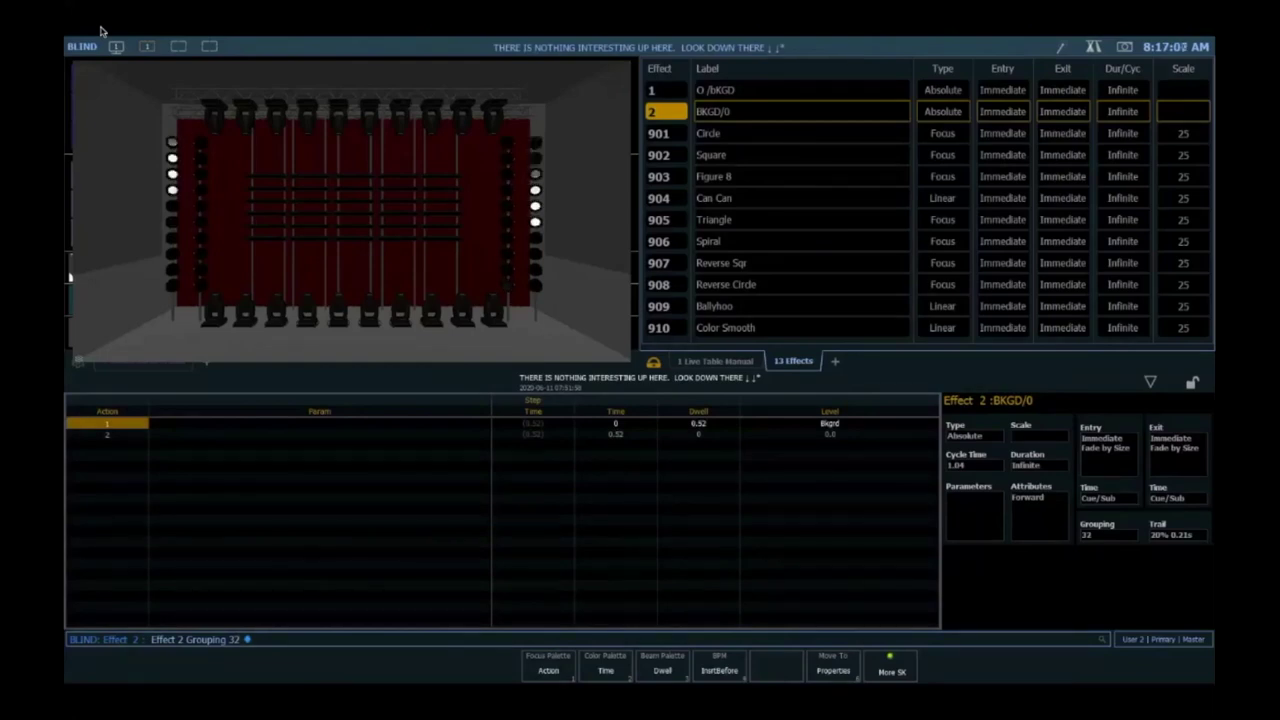
- Try a 1% trail on Effect 2 and replace it with 5%
key("t")
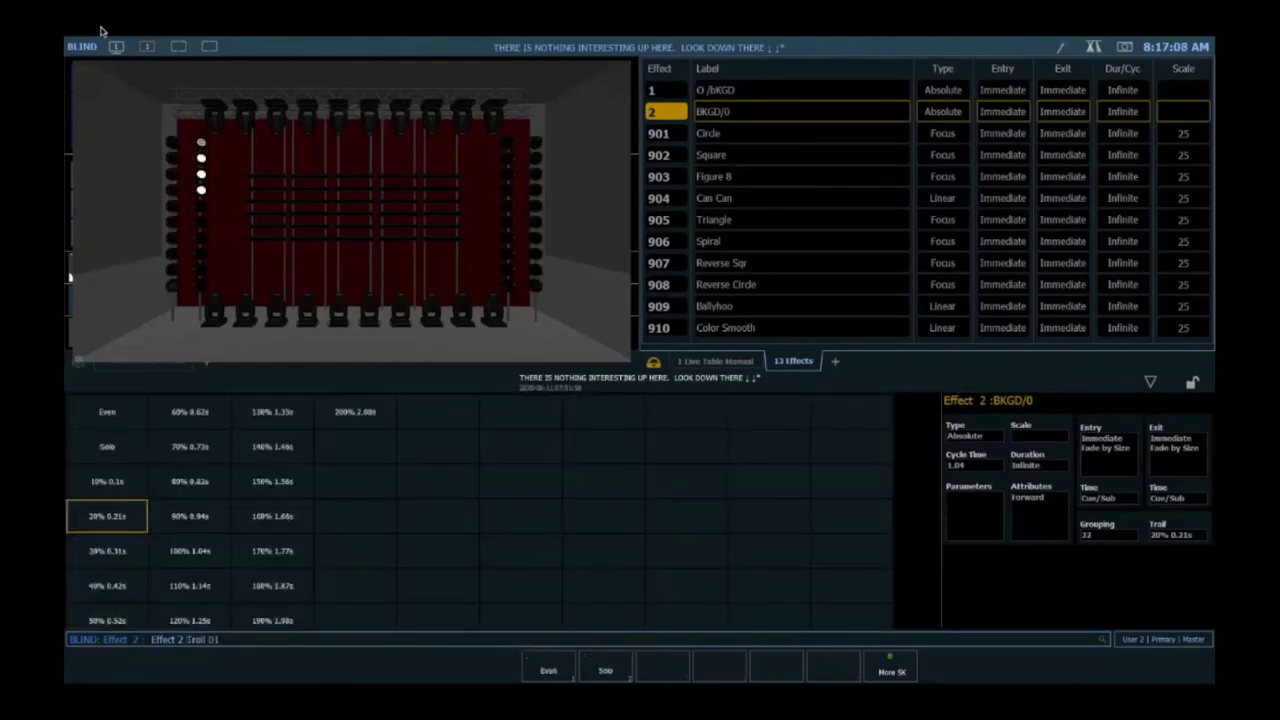
type("01")
key("Return")
type("t")
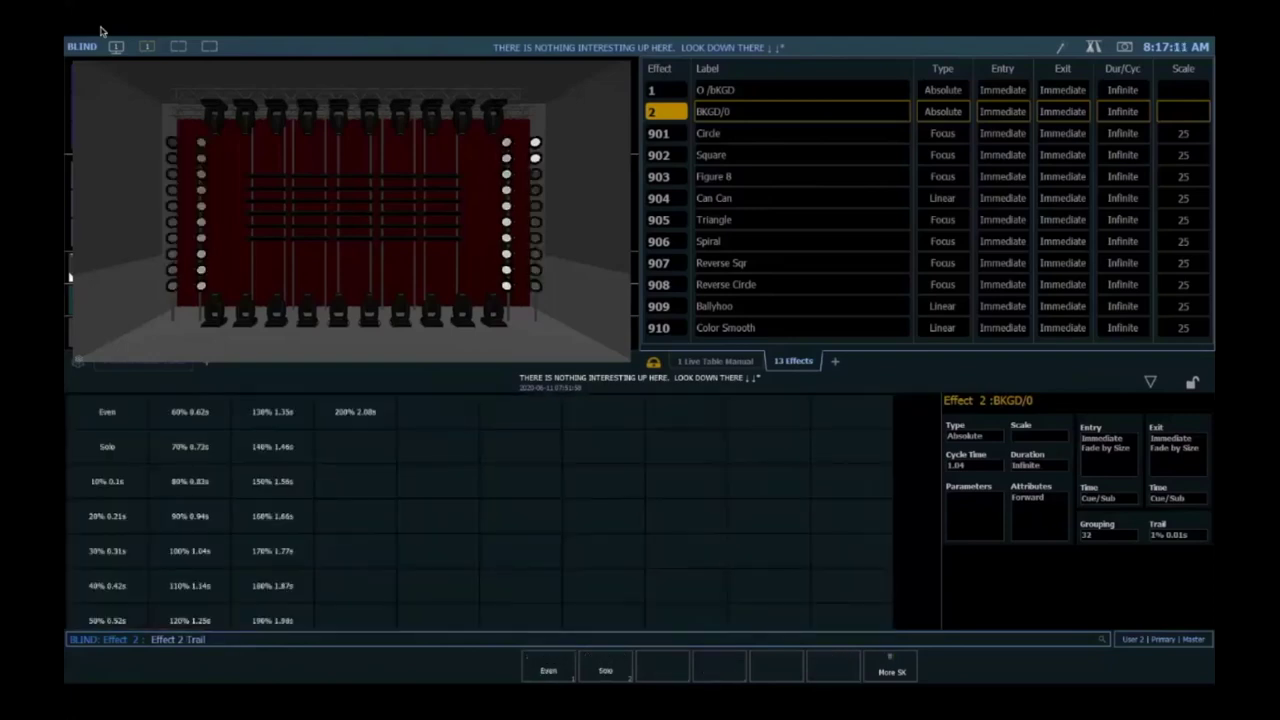
type("05")
key("Return")
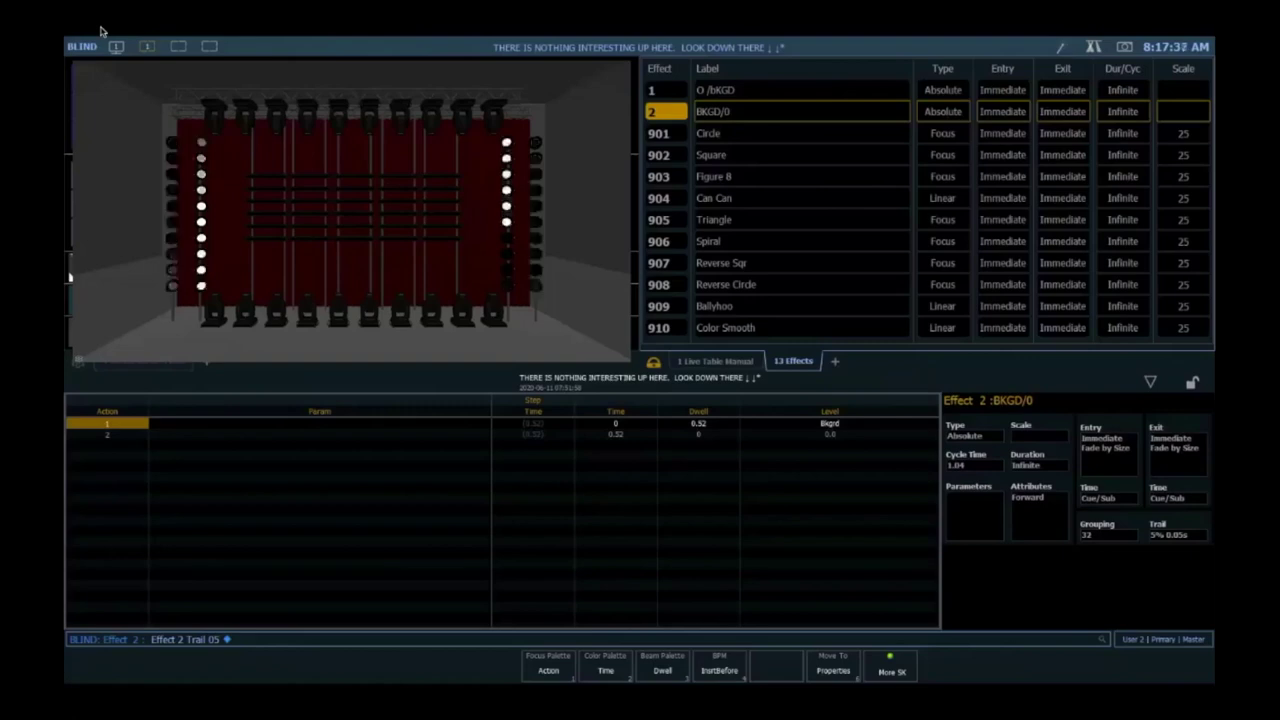
- Return to the live display, stop the running Effect 2 and bring up the purple stage look
key("alt+l")
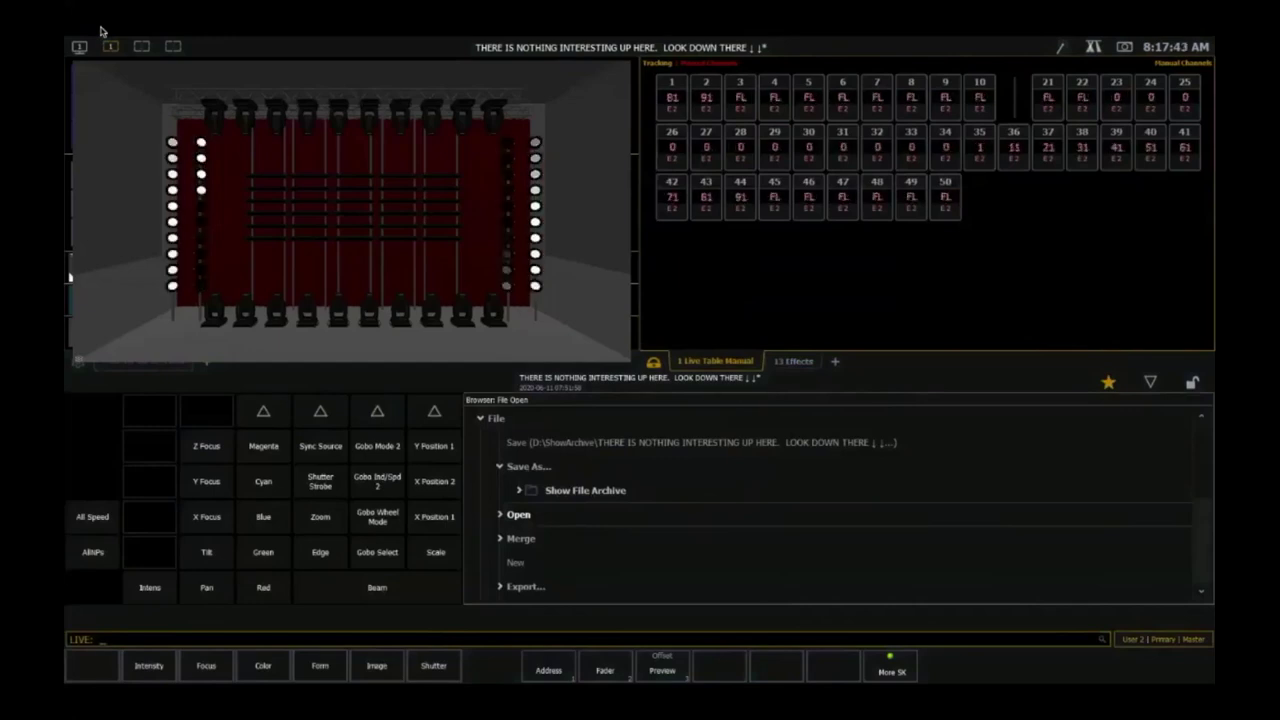
key("ctrl+e")
key("Return")
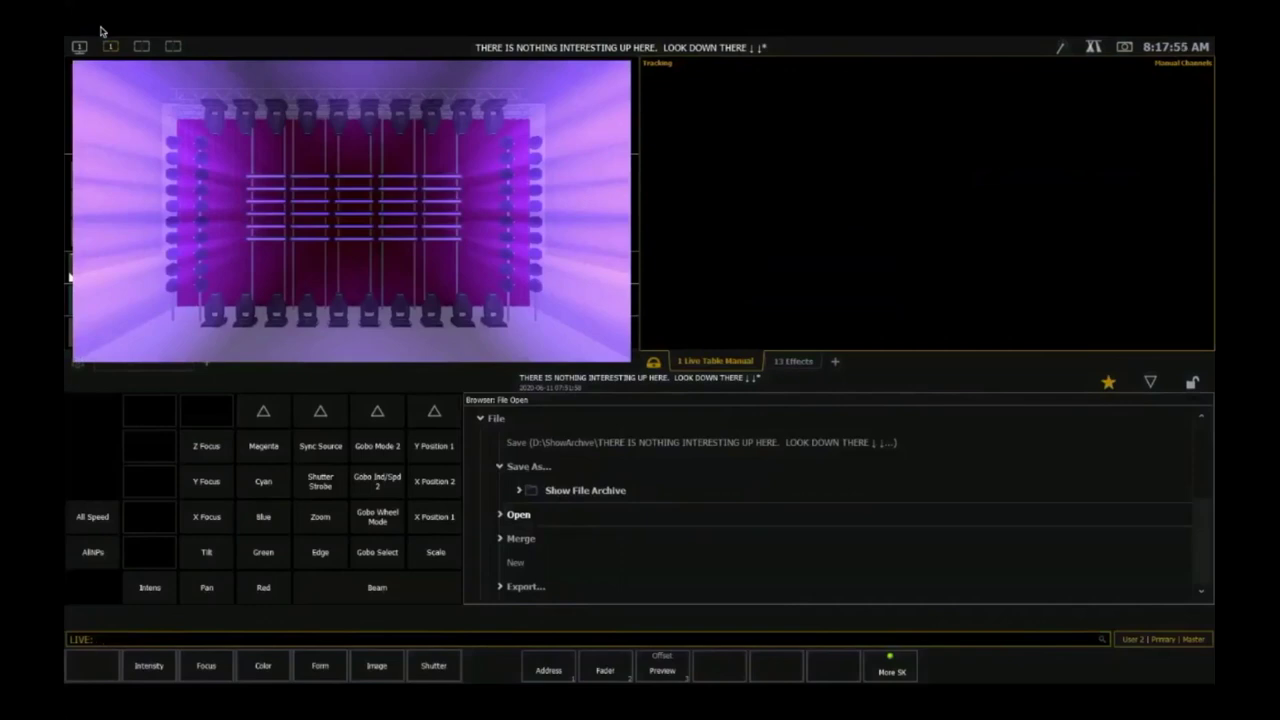
- Create Effect 3 as an Absolute effect
key("alt+e")
key("alt+e")
type("1")
key("Return")
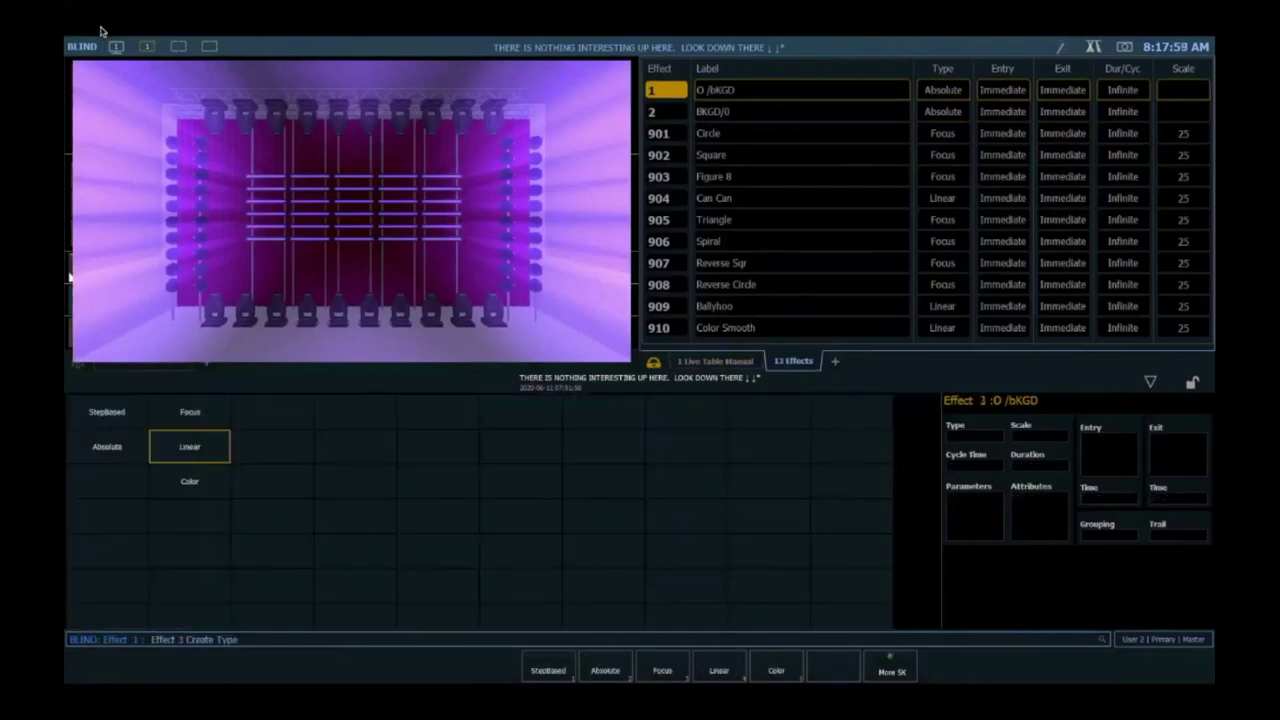
key("F2")
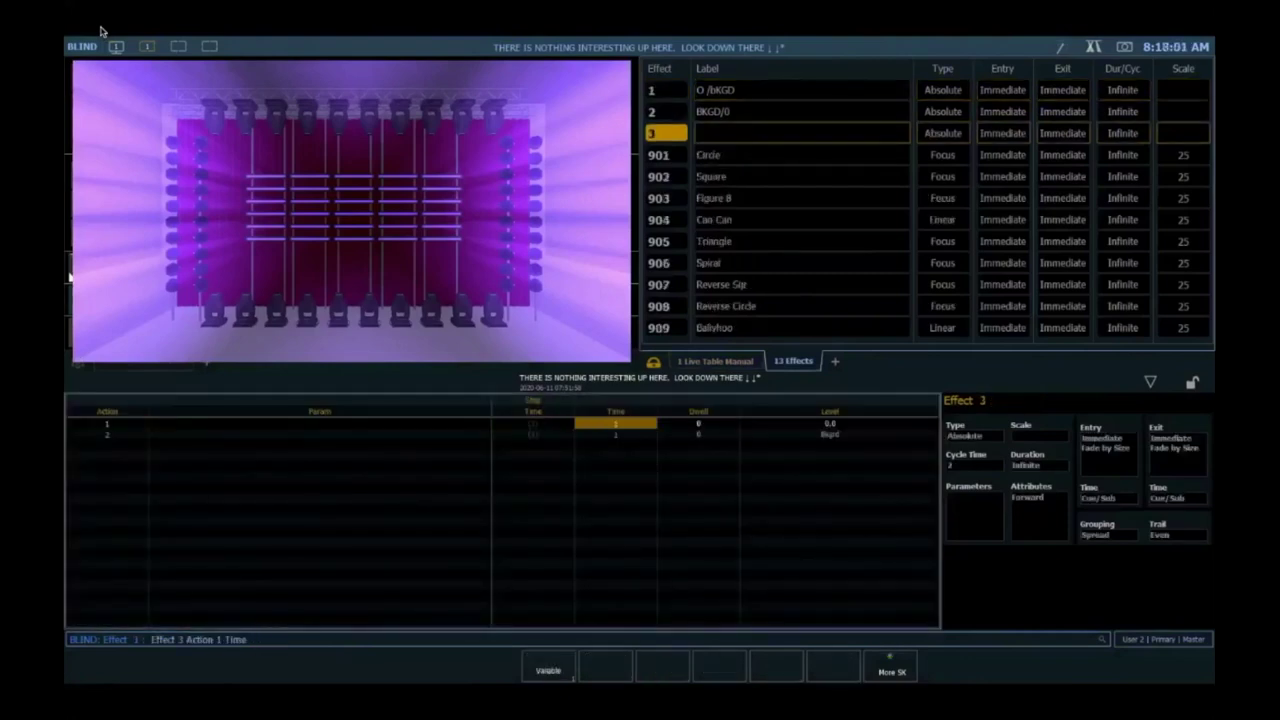
- Set both of Effect 3's action times to 0 and dwells to 1, with action 1's level at Background and action 2's at 0
type("0")
key("Return")
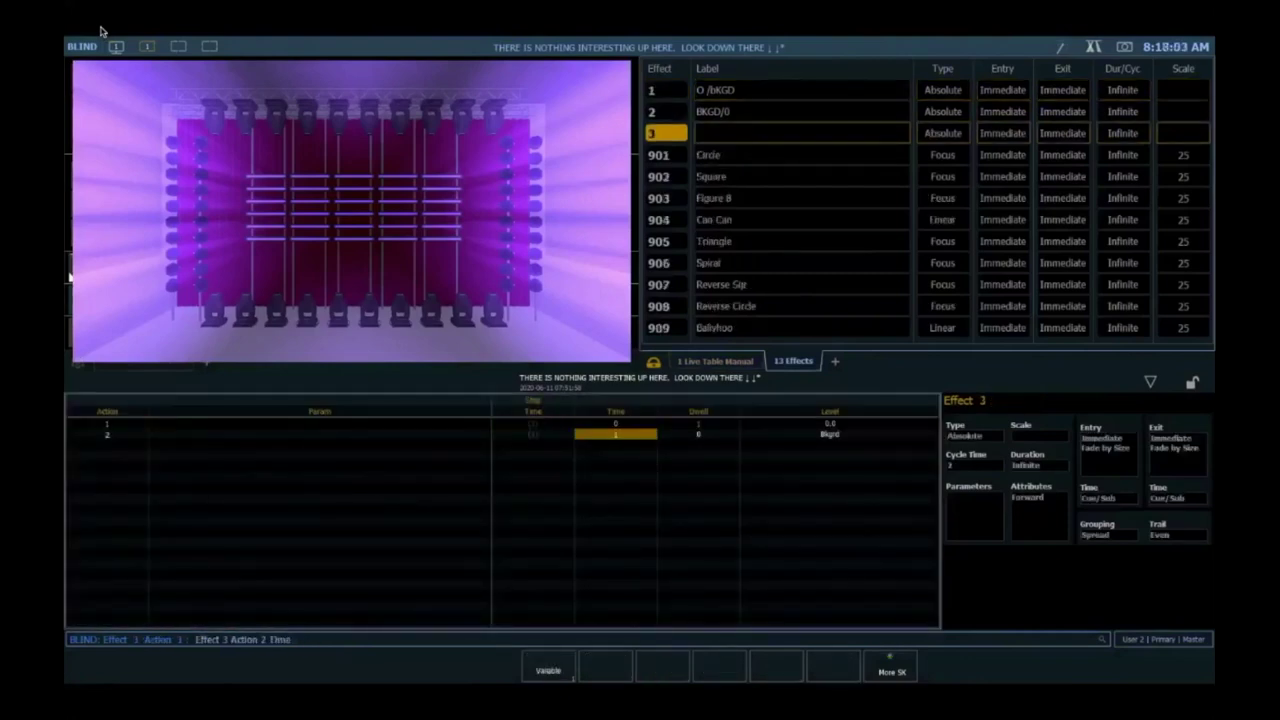
type("0")
key("Return")
type("1")
key("Return")
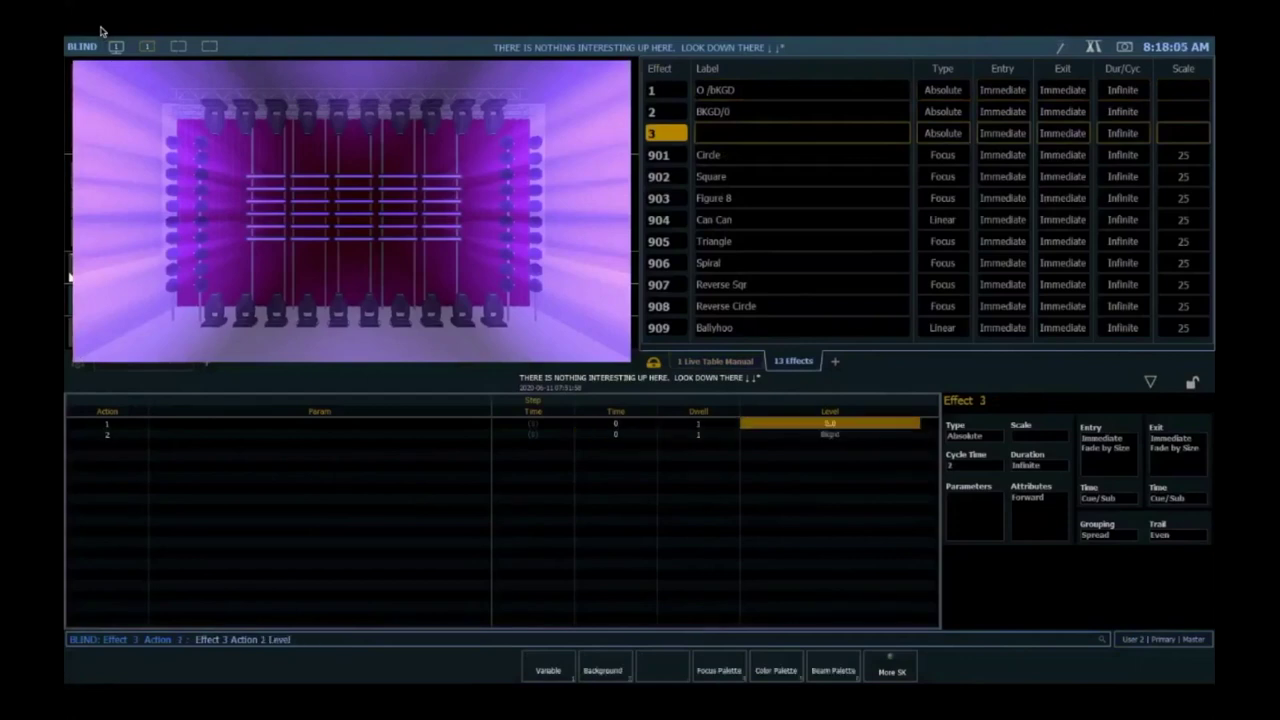
type("0")
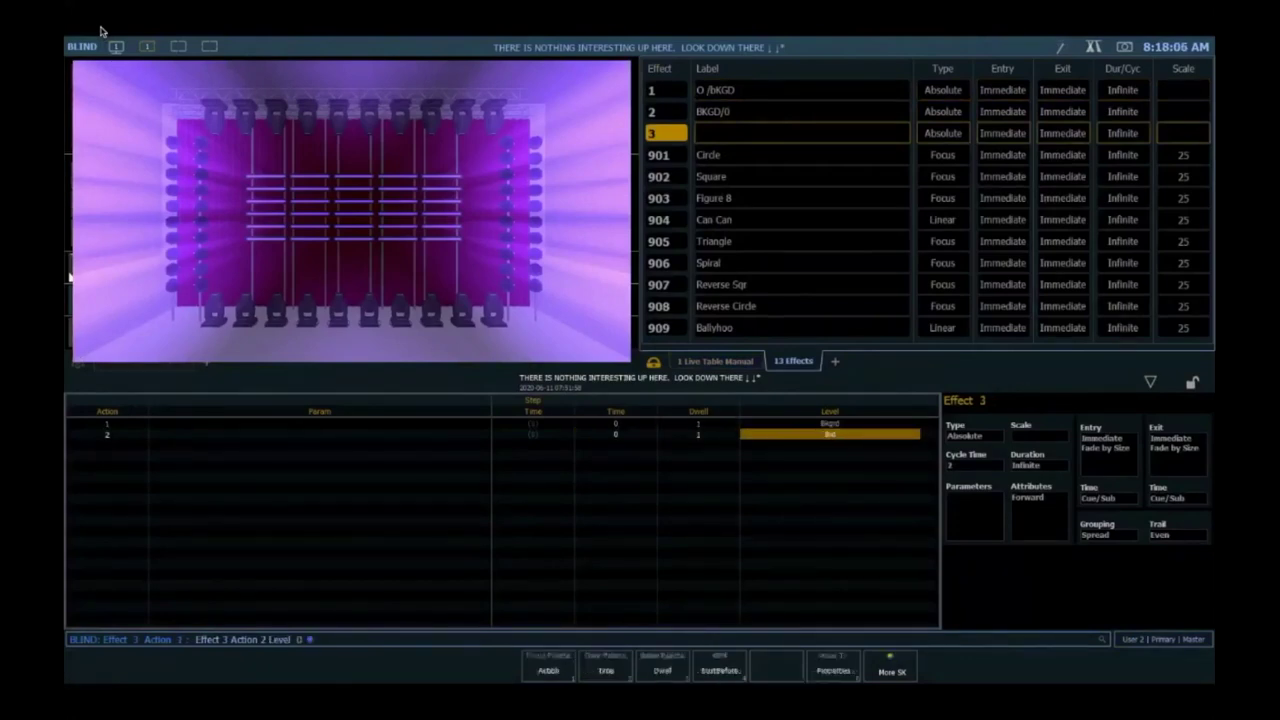
- Label Effect 3 "bkgd/0 xBAR"
type("l")
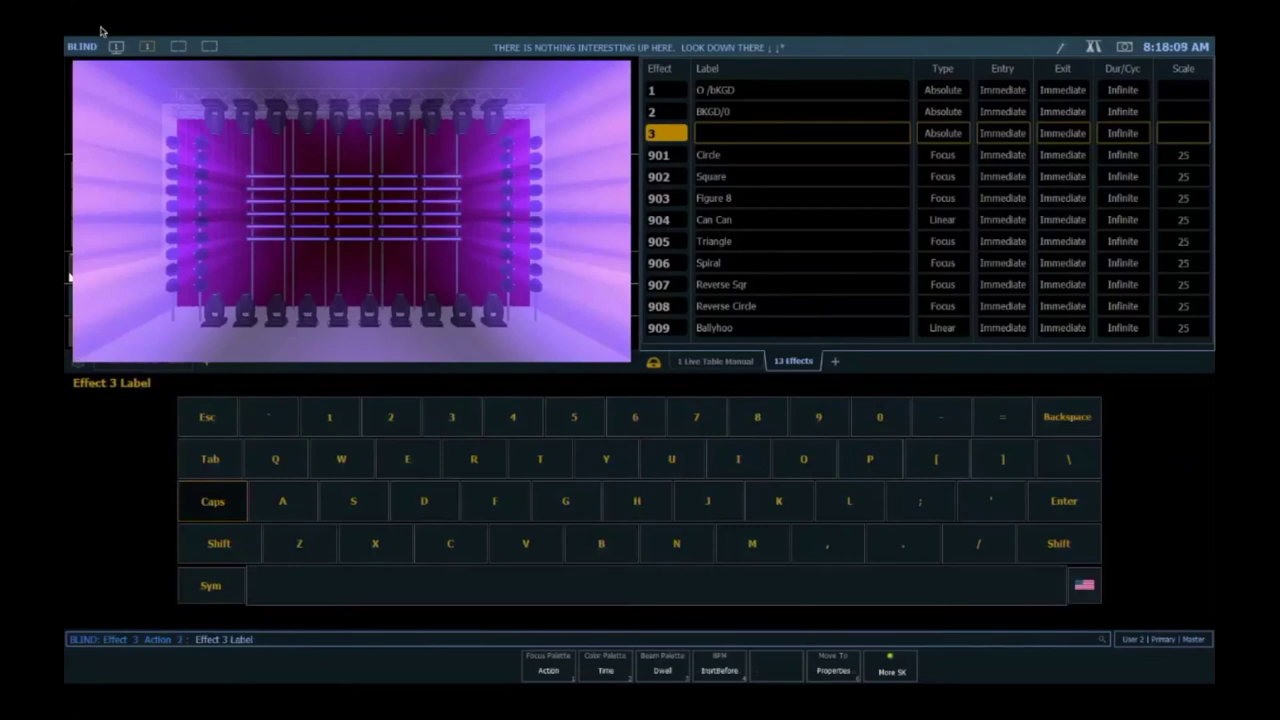
key("shift")
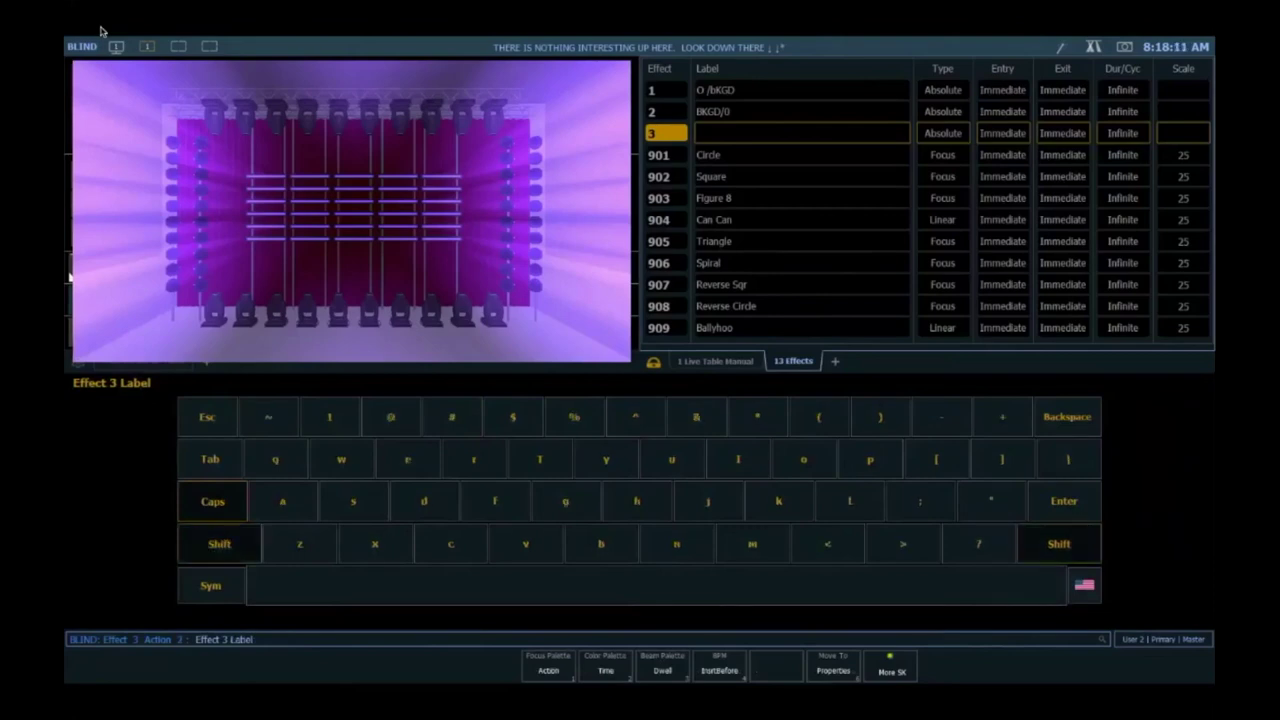
type("bkgd")
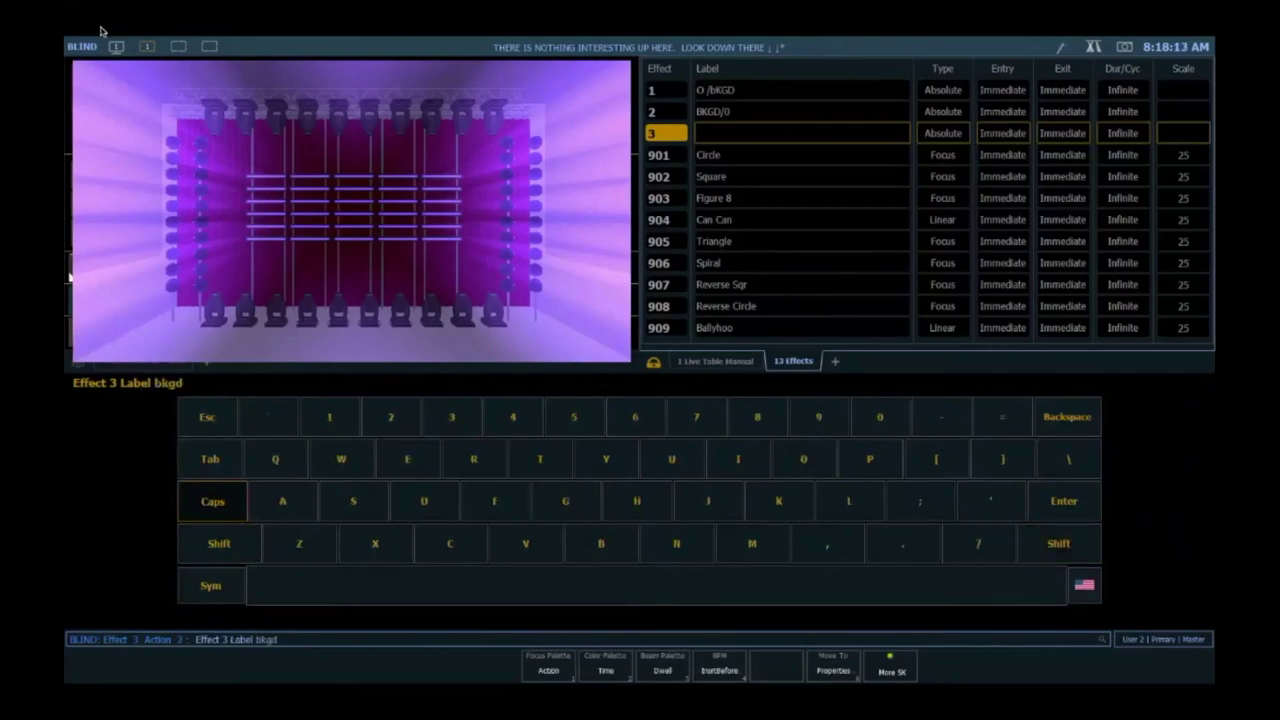
type("/0")
key("shift")
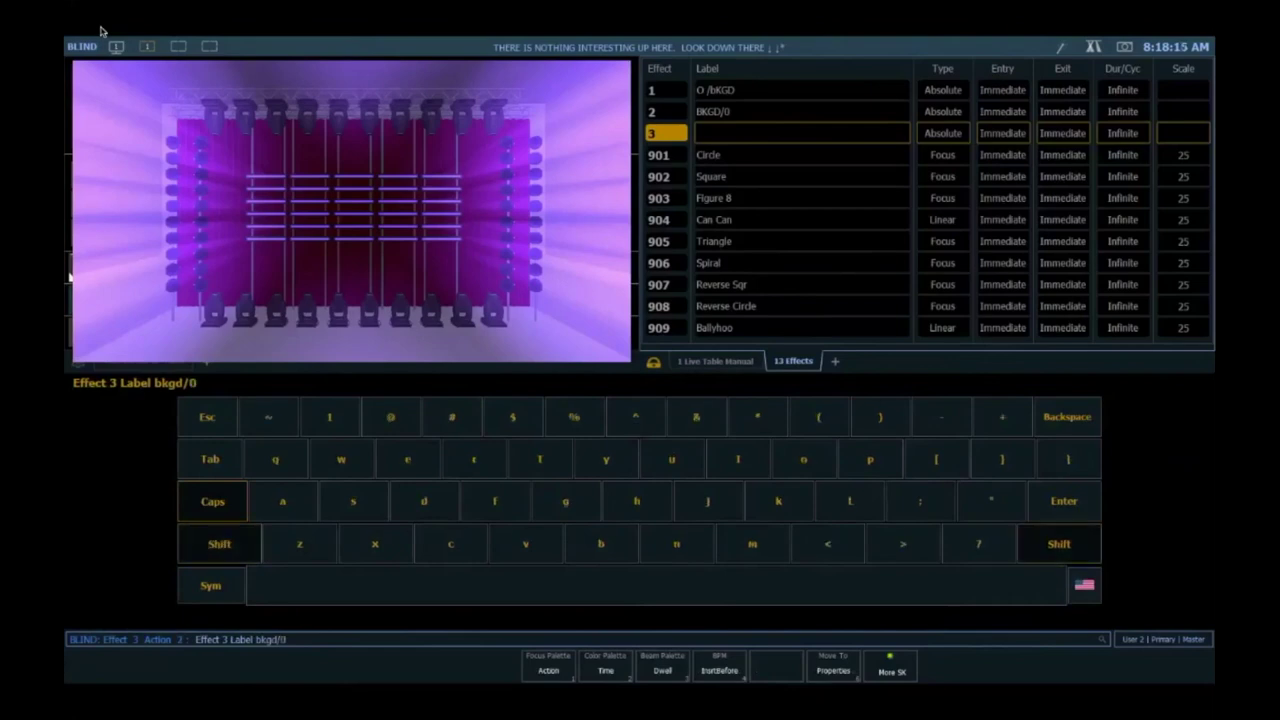
type("xBAR")
key("Return")
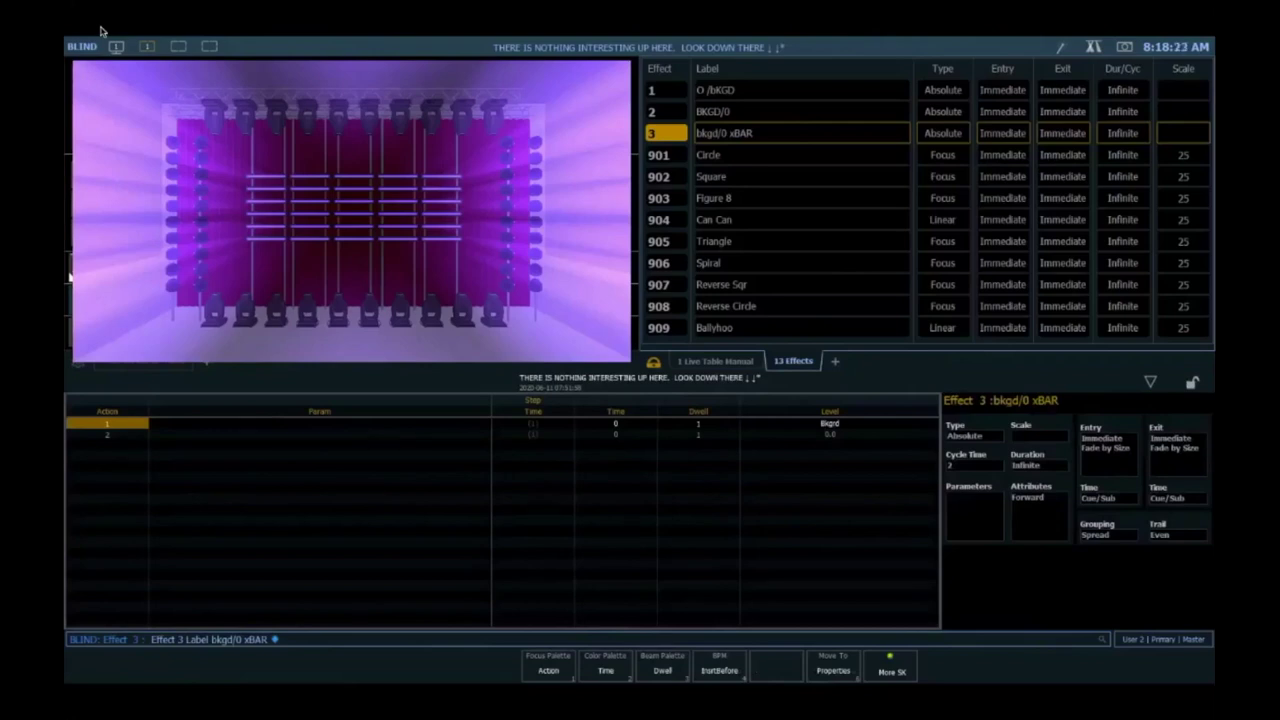
- Return to the live display and run Effect 3 on Group 7
key("F1")
key("g")
key("7")
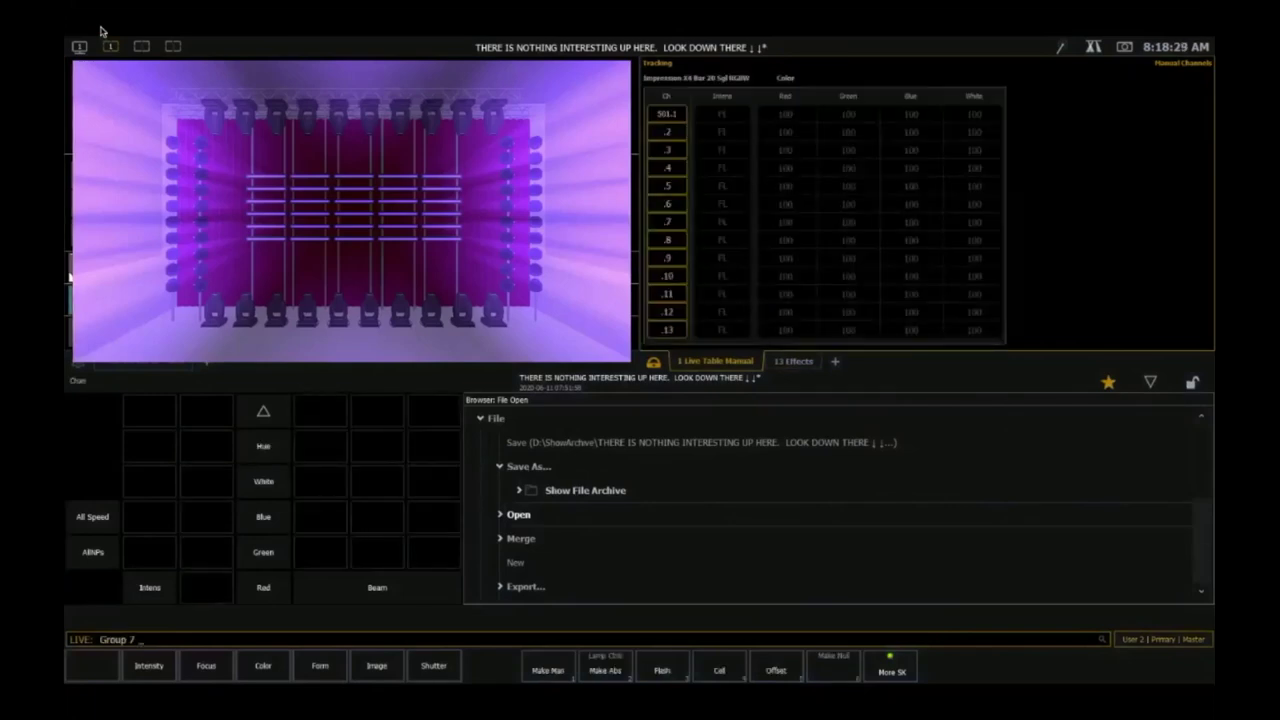
key("ctrl+Tab")
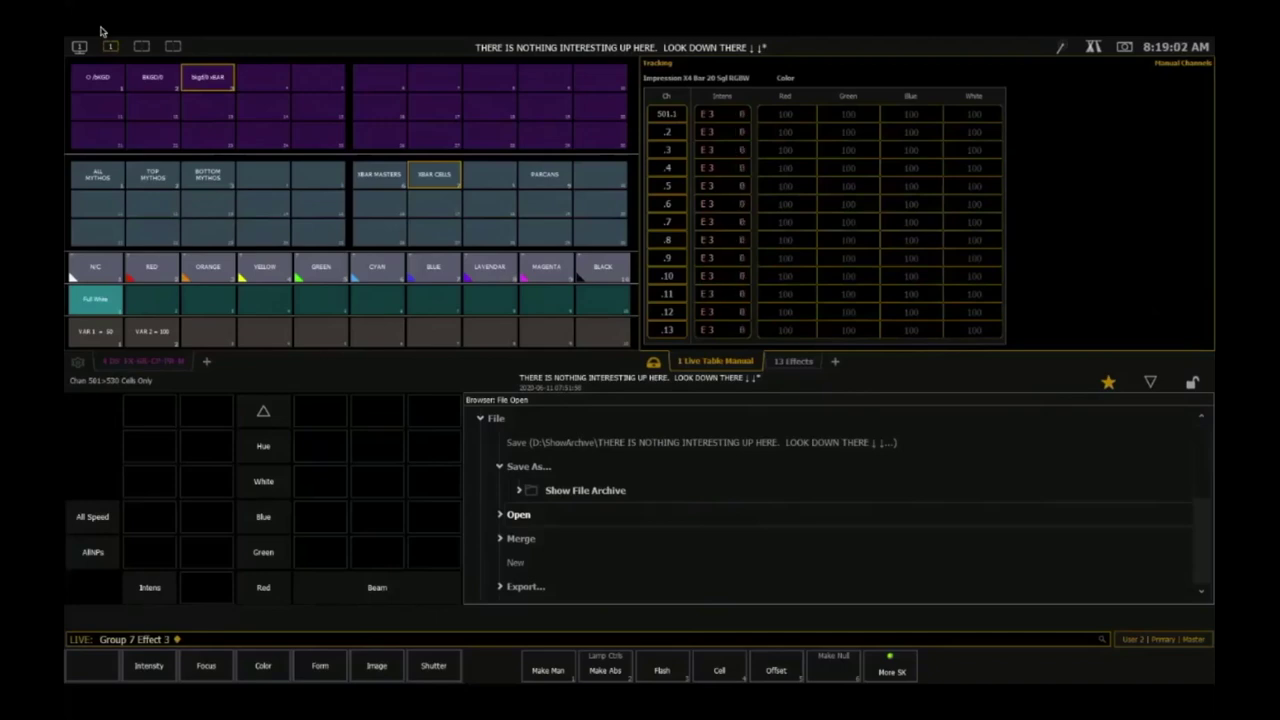
- Open Effect 3 in the blind effect editor and set its trail to 5%
key("F3")
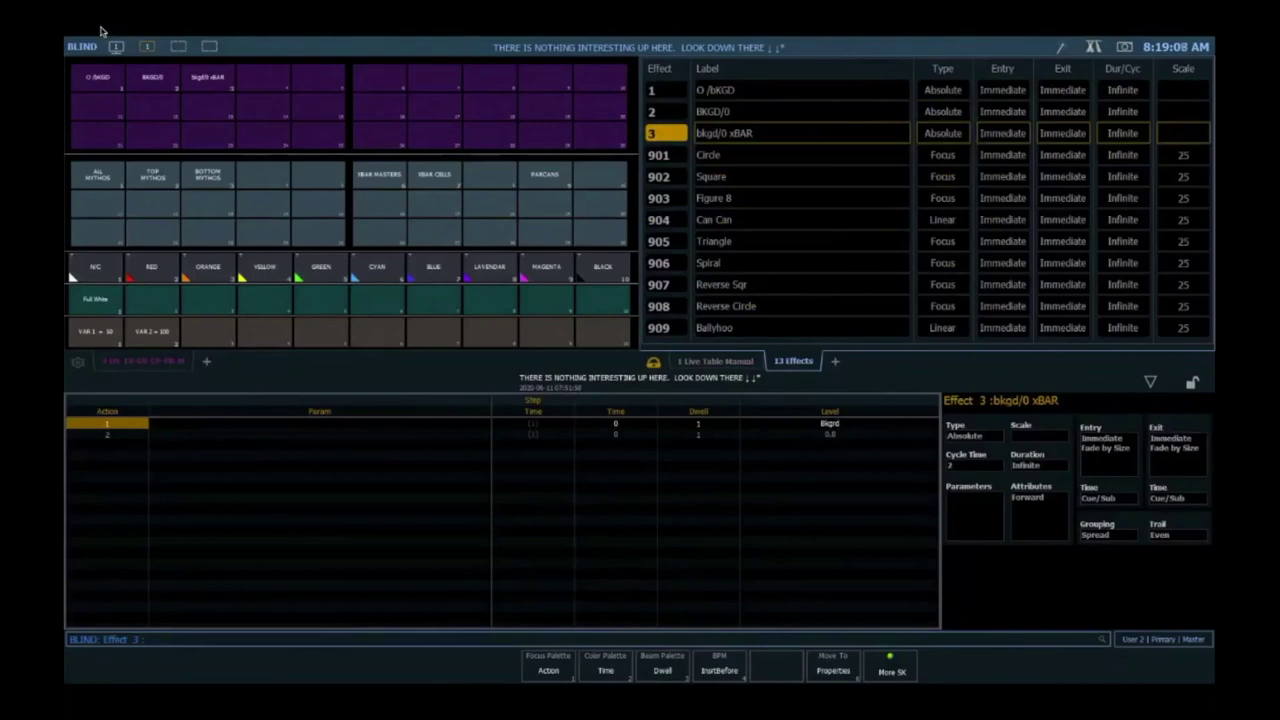
key("t")
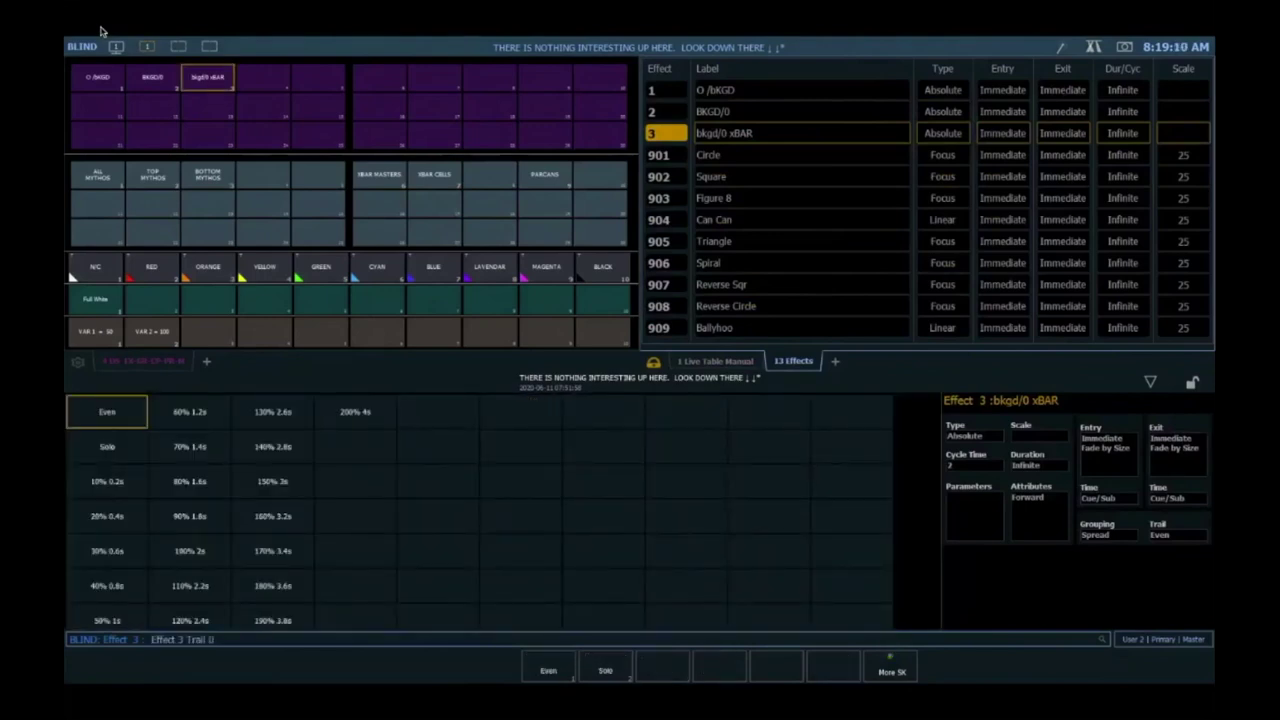
type("05")
key("Return")
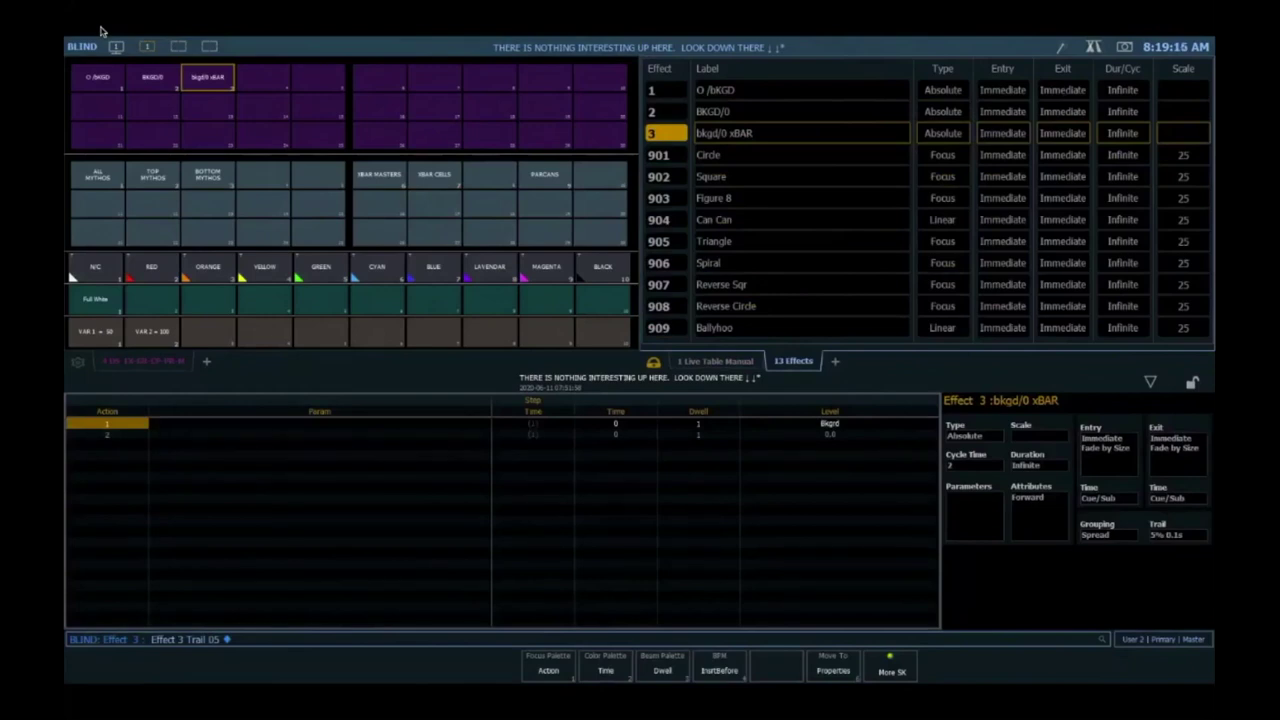
- Select Effect 1 and try its trail at 1% and at 5%
key("BackSpace")
type("01")
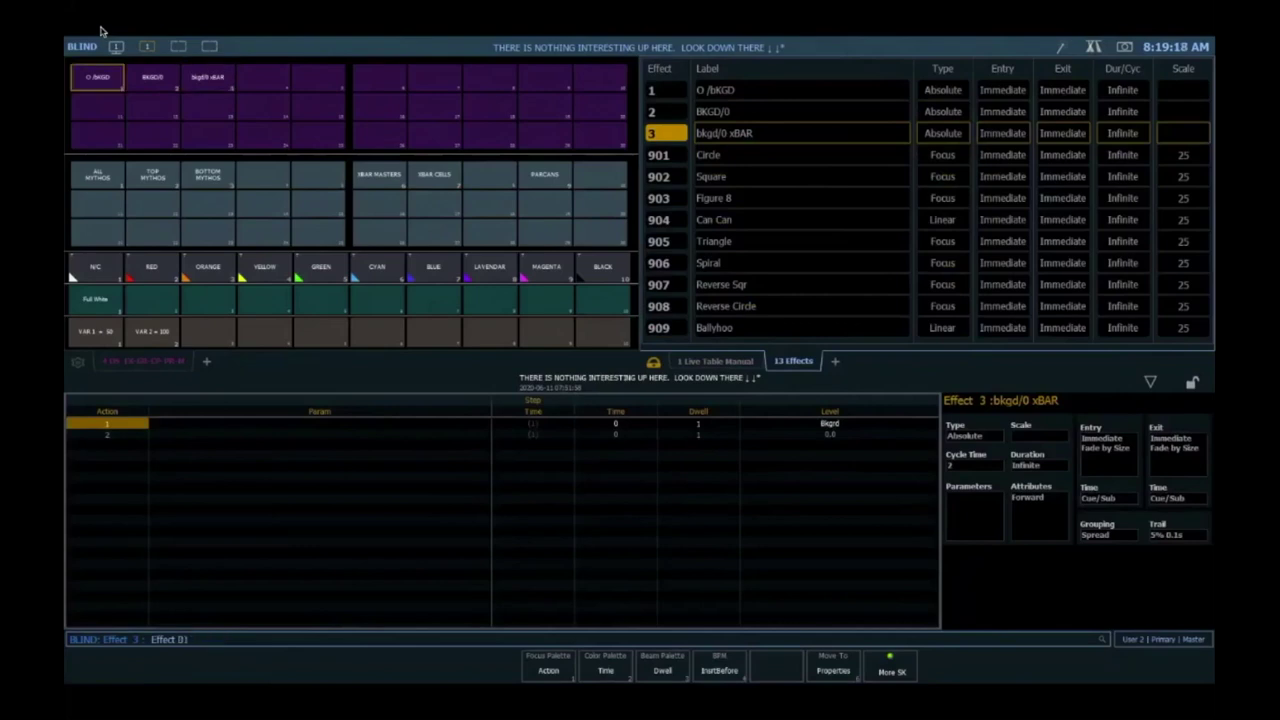
key("Return")
type("t01")
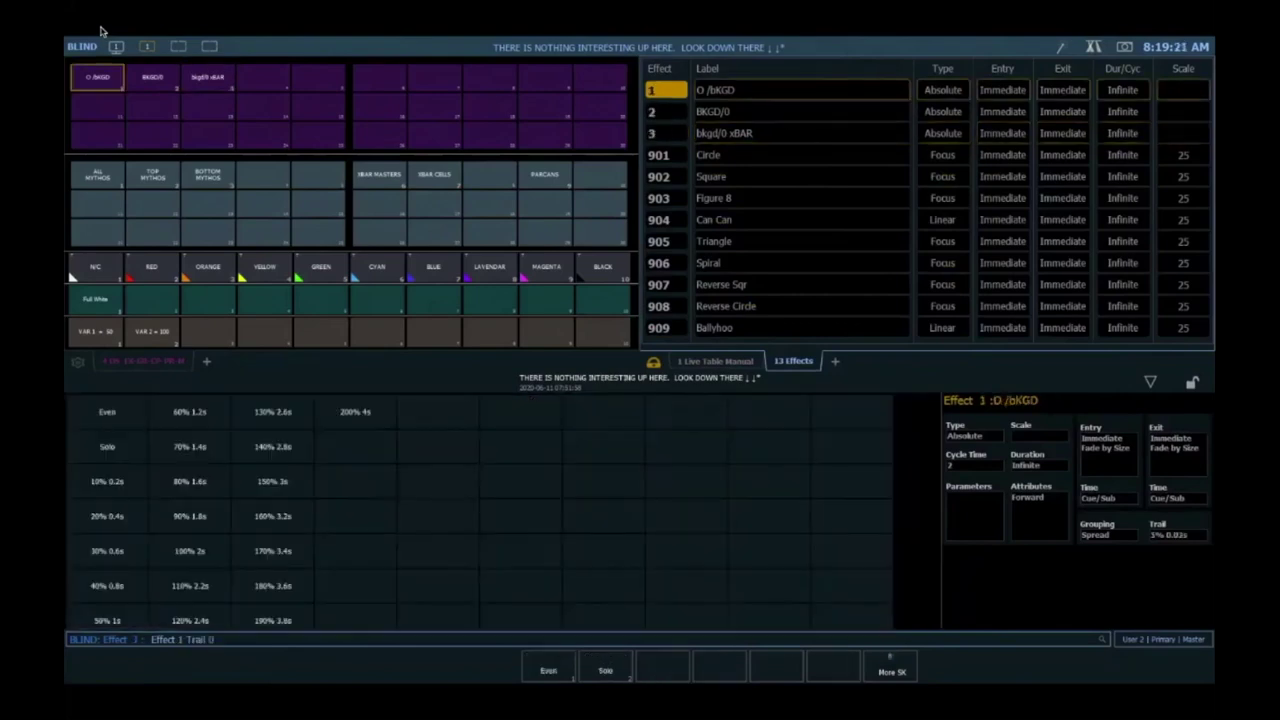
key("BackSpace")
key("BackSpace")
type("5")
key("Return")
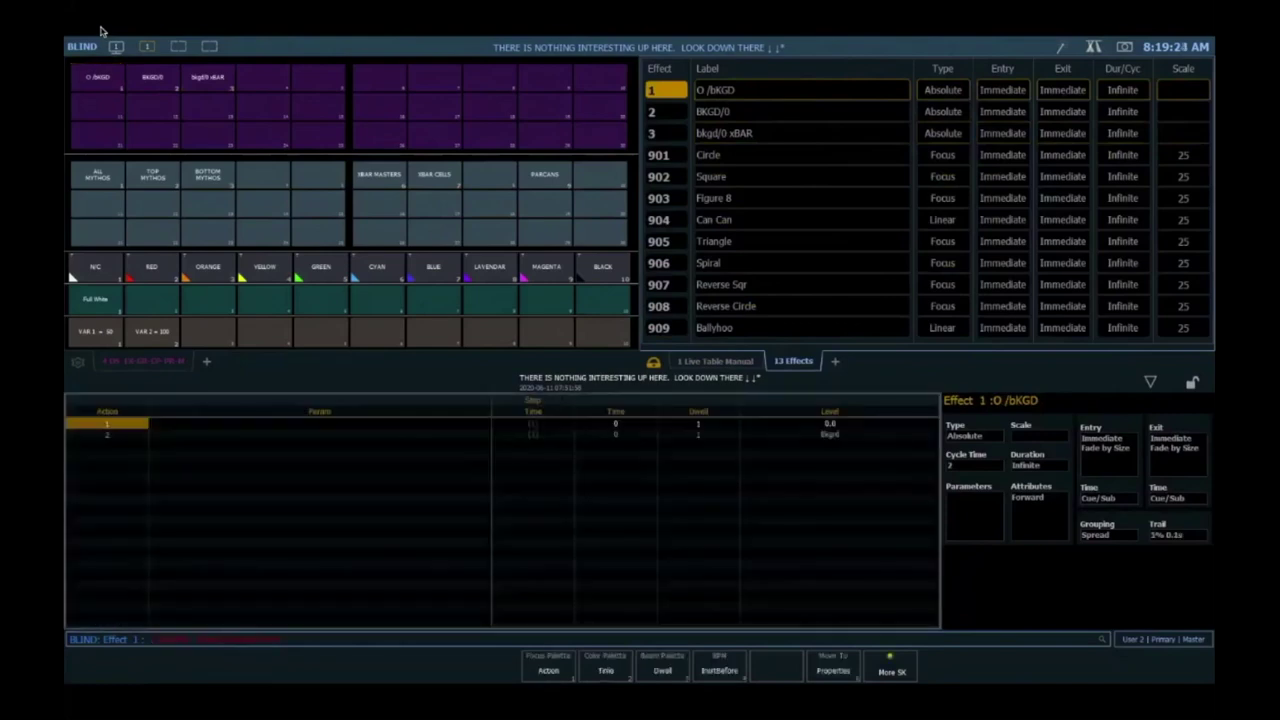
- Reset Effect 1's trail to Even by entering 0
key("t")
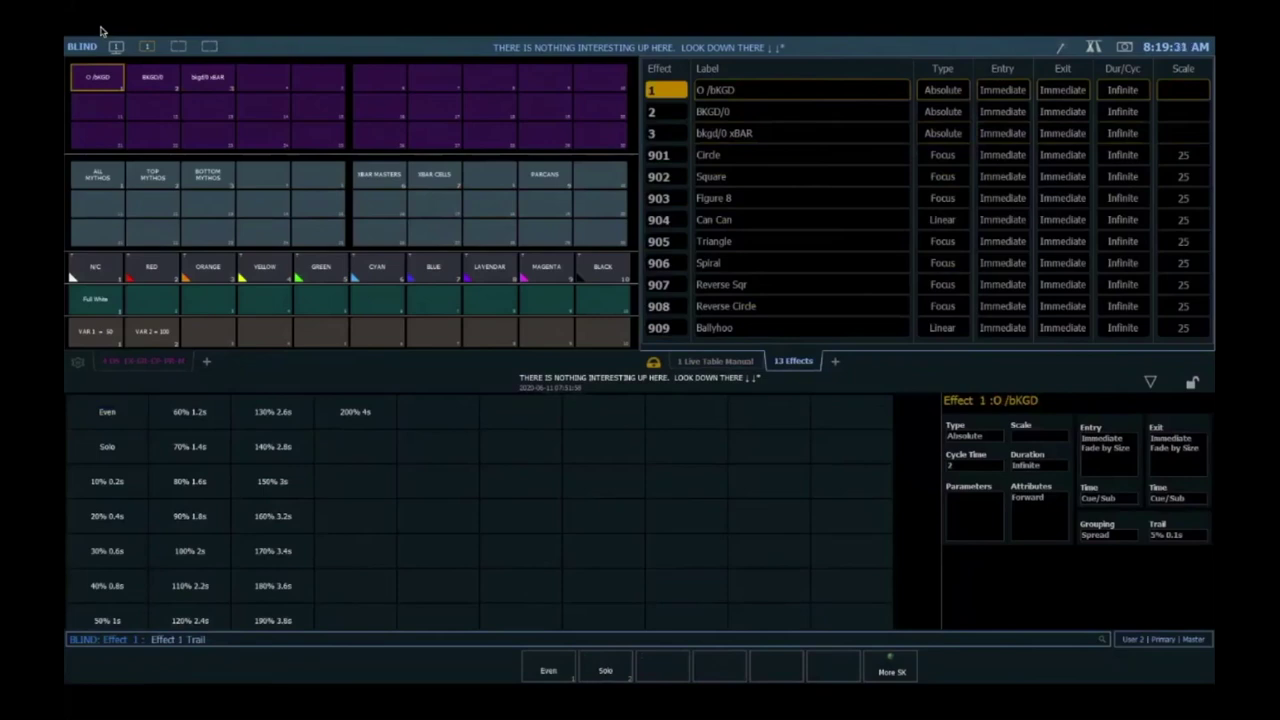
key("0")
key("Return")
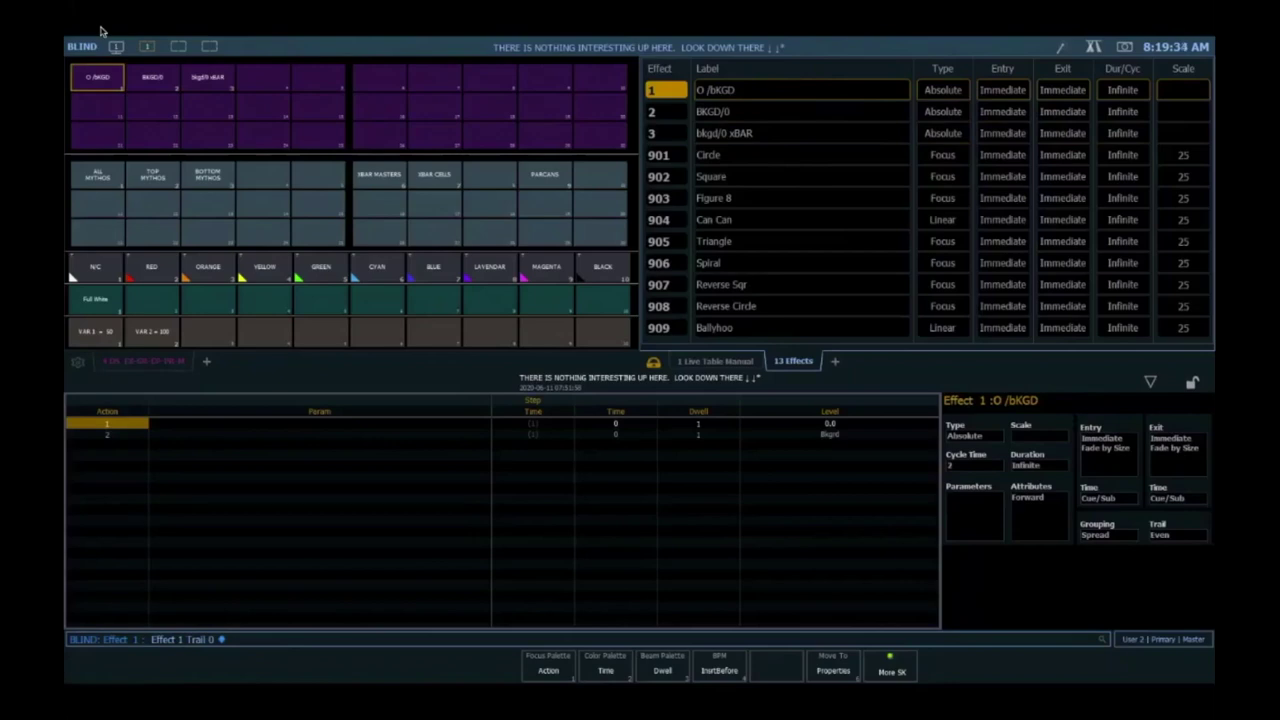
- Select Effect 3 again and set its trail to 0 for an even distribution
key("BackSpace")
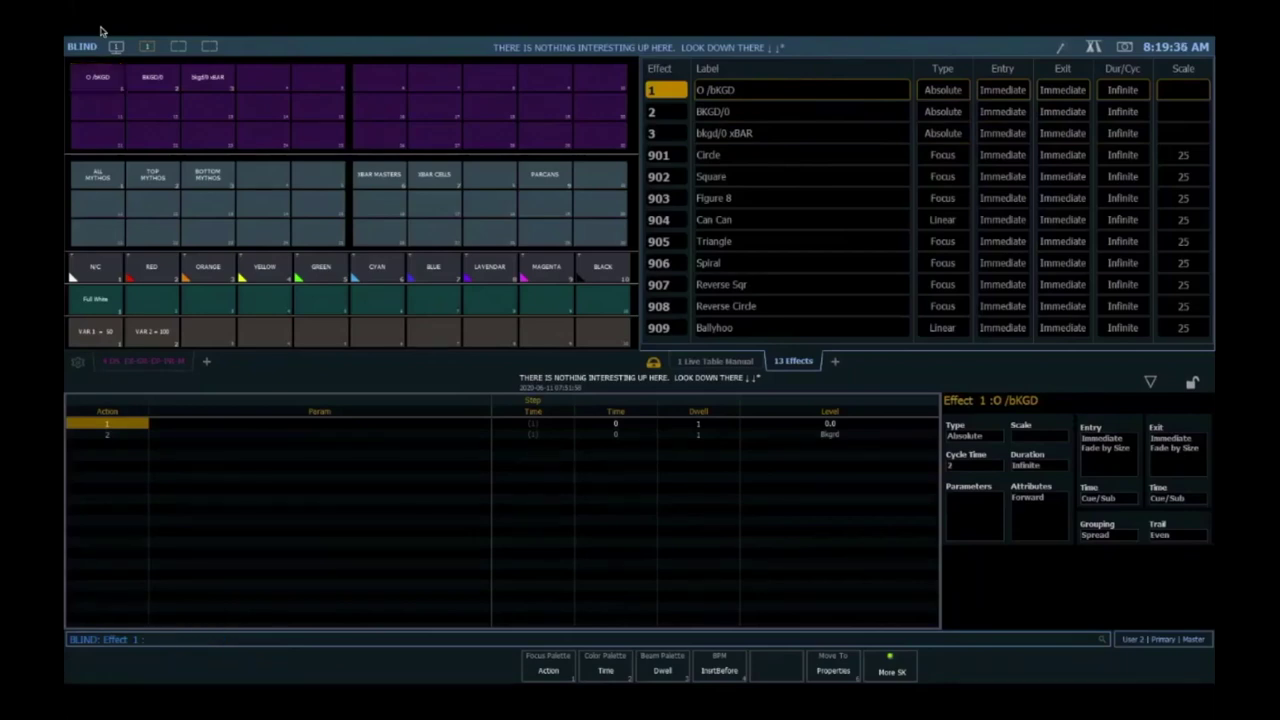
key("3")
key("Return")
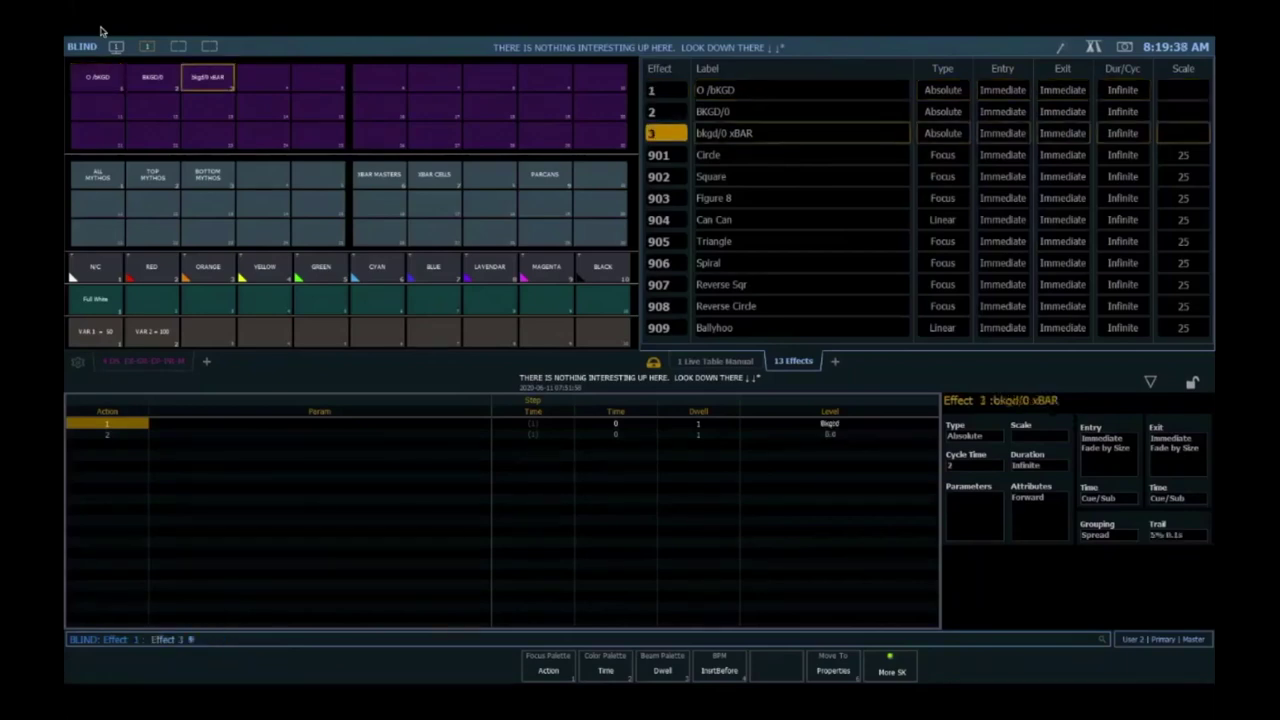
key("t")
key("0")
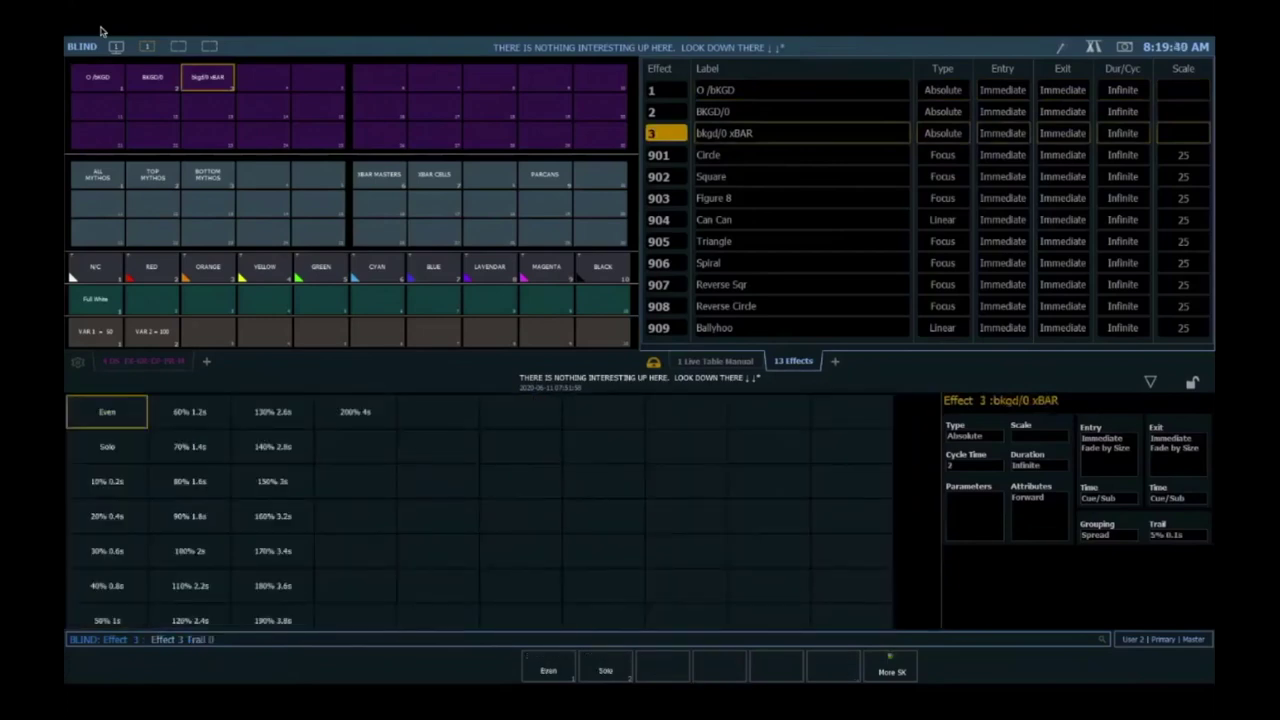
key("Return")
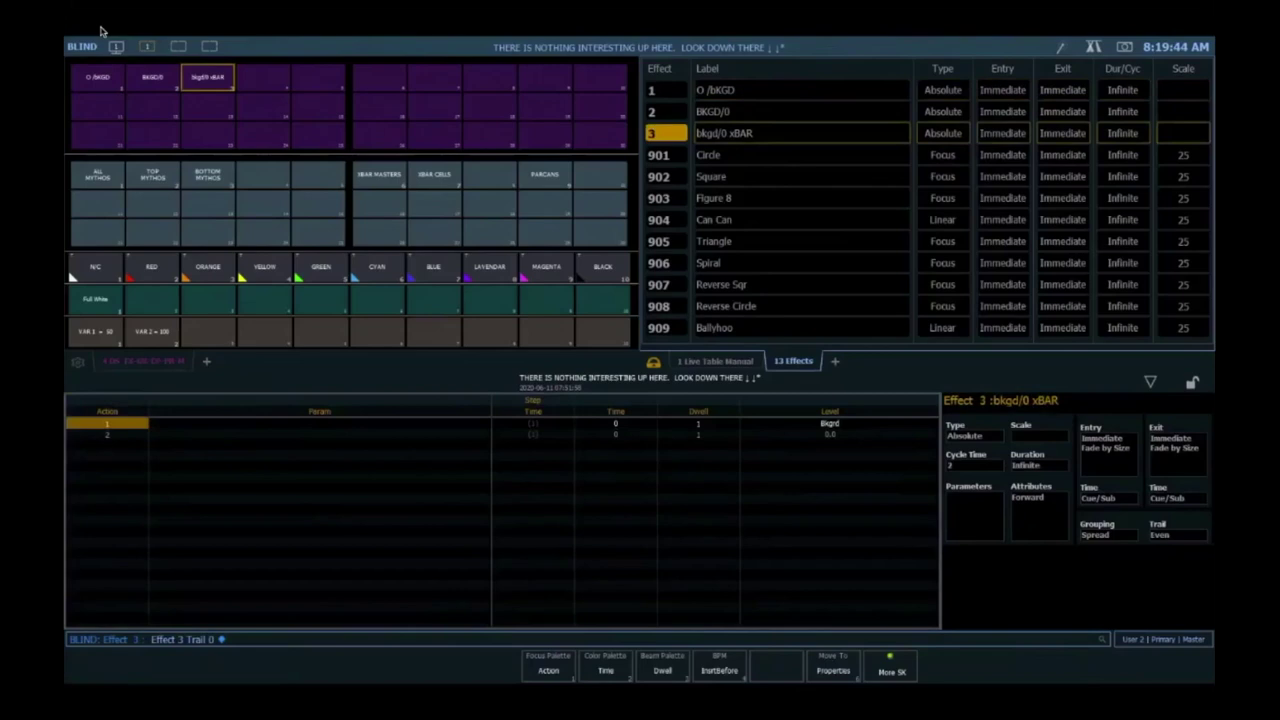
- Try Effect 3's trail at 1% and at 5%
type("t")
type("01")
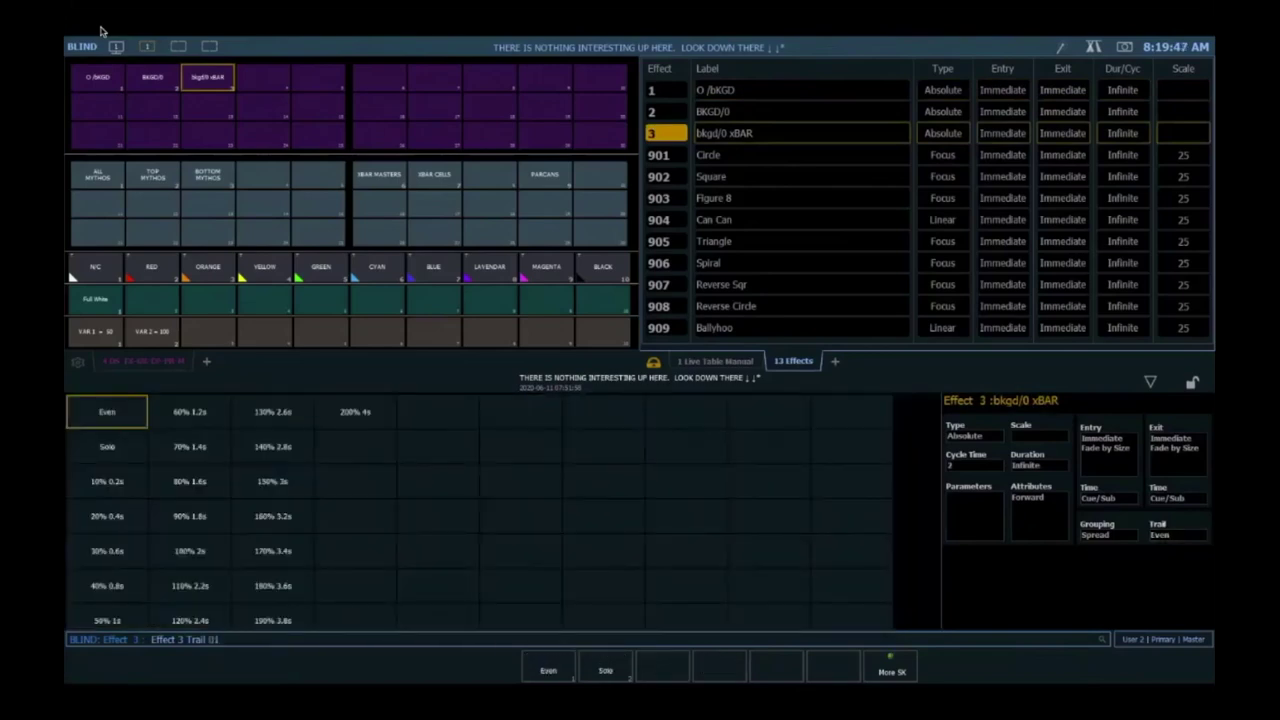
key("Return")
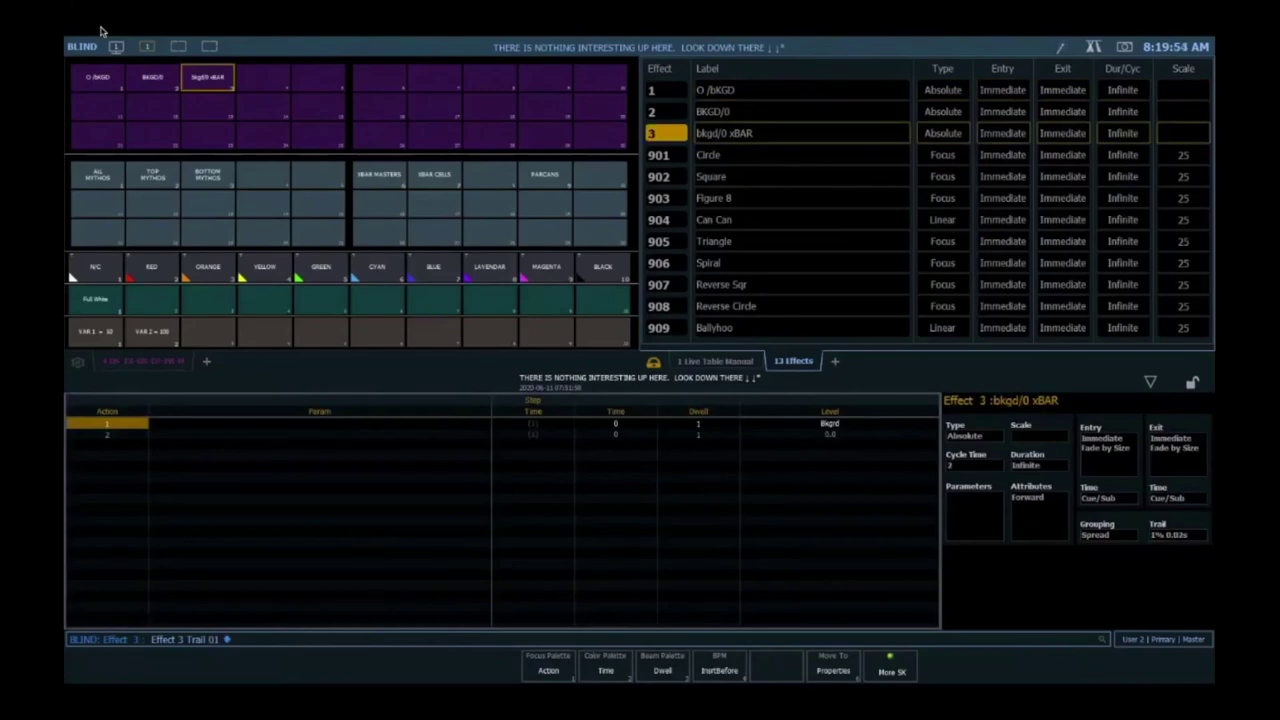
key("BackSpace")
key("BackSpace")
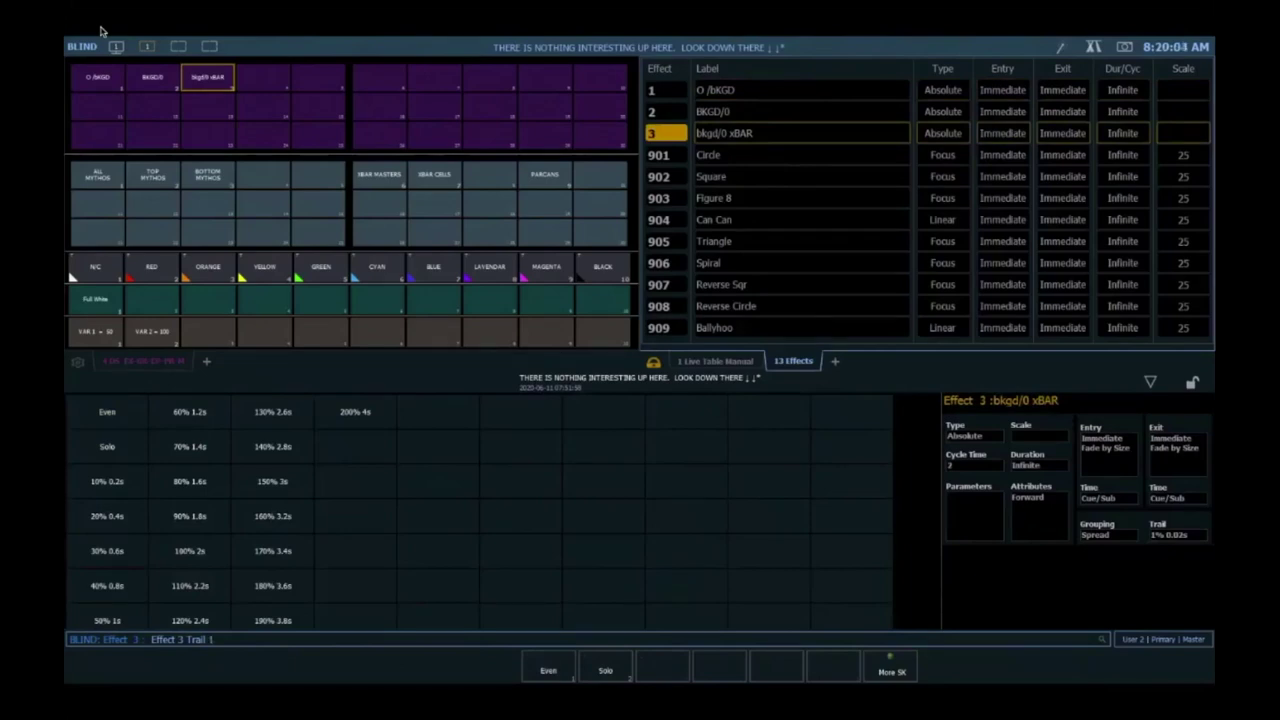
type("5")
key("Return")
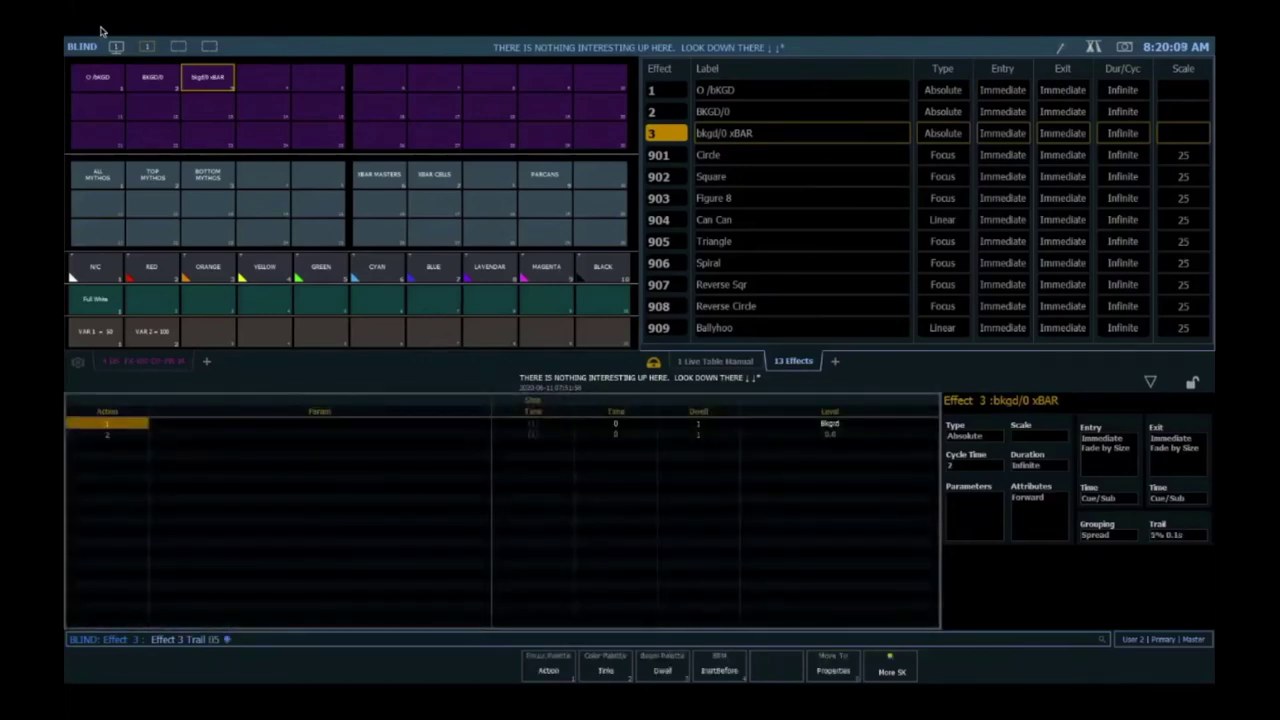
- Set Effect 3's trail back to 1%
key("BackSpace")
key("BackSpace")
key("BackSpace")
type("01")
key("Return")
- Set the dwell of Effect 3's action 1 to 2 seconds
key("F3")
type("2")
key("Return")
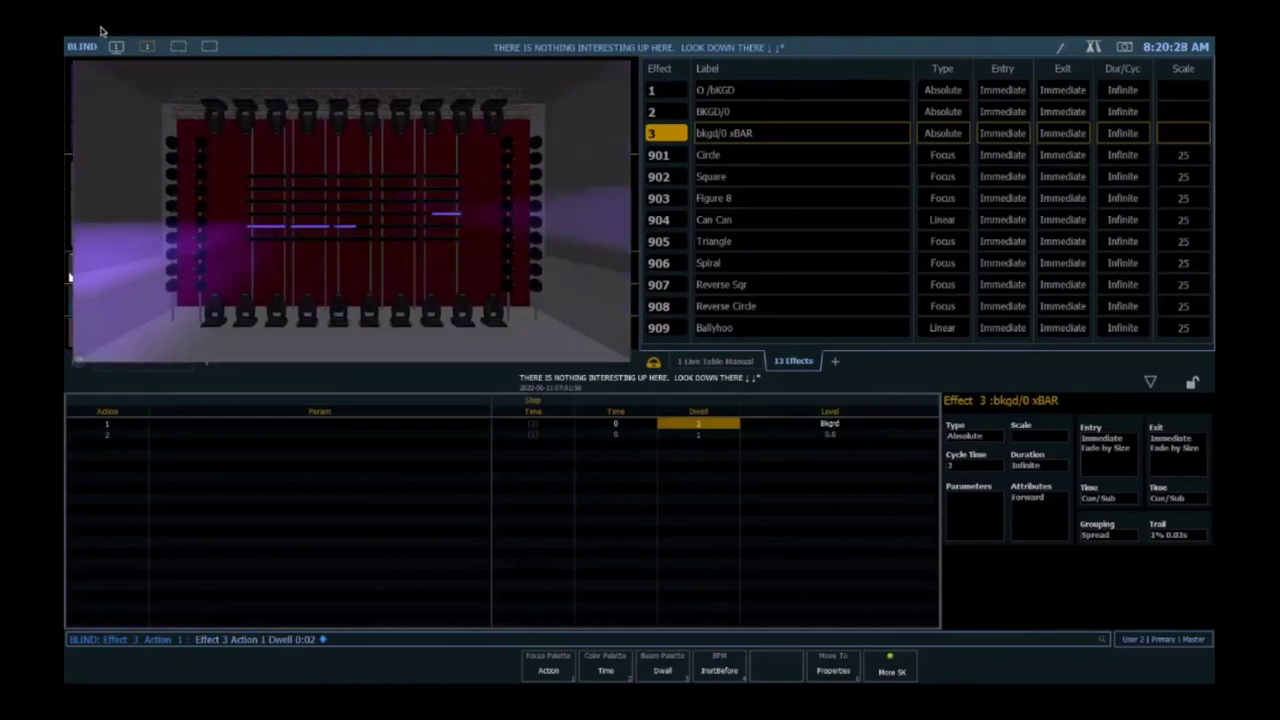
- Compare Effect 3's trail at 5% and at 1% with the longer dwell
type("t 3 Trail")
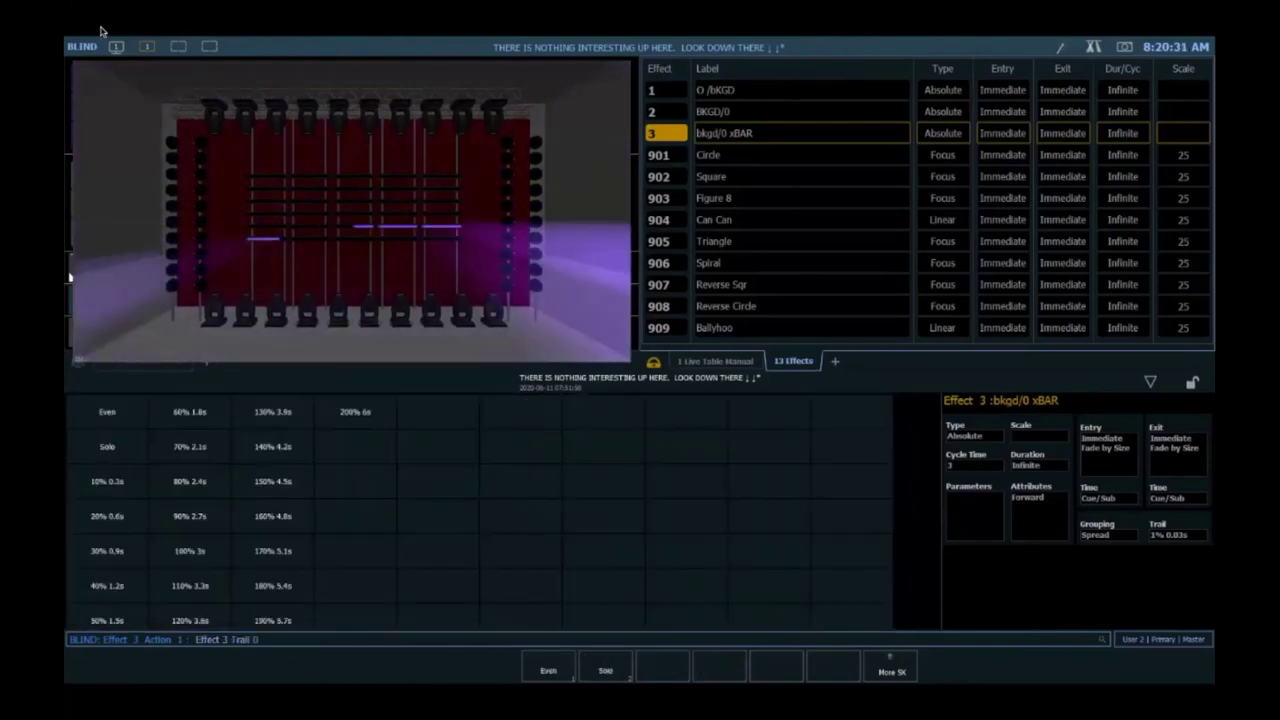
type("05")
key("Return")
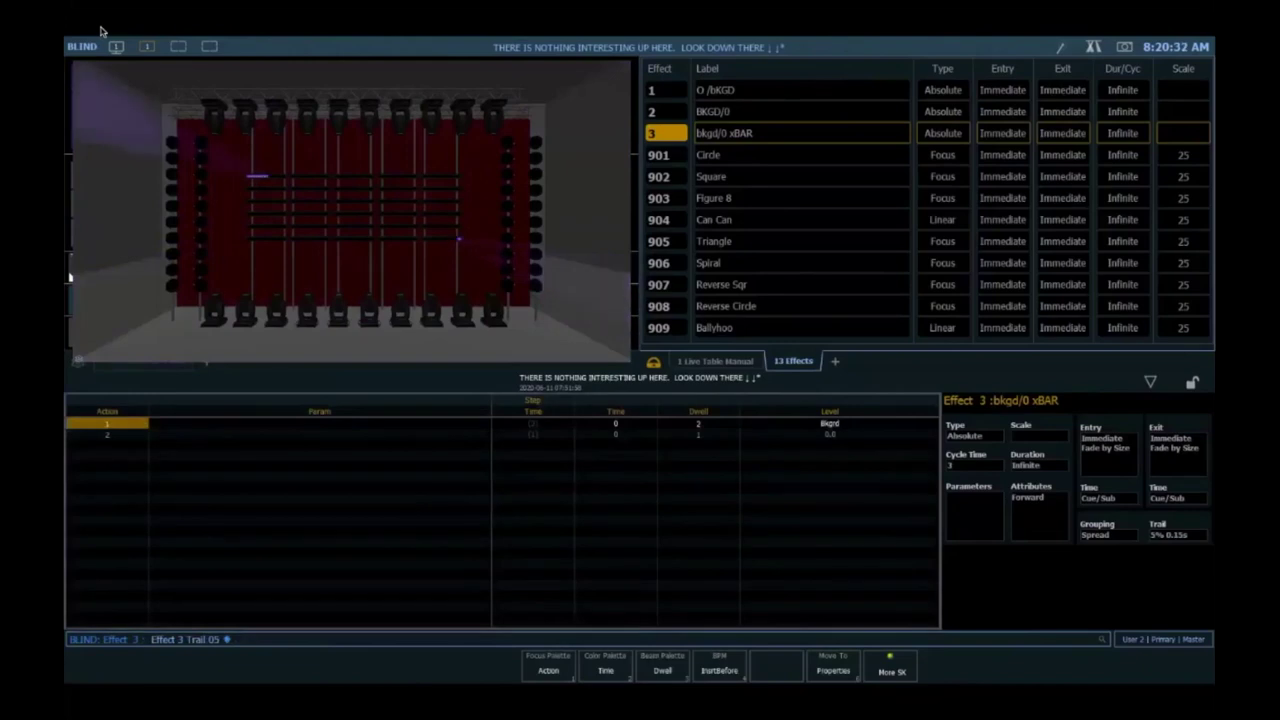
type("t")
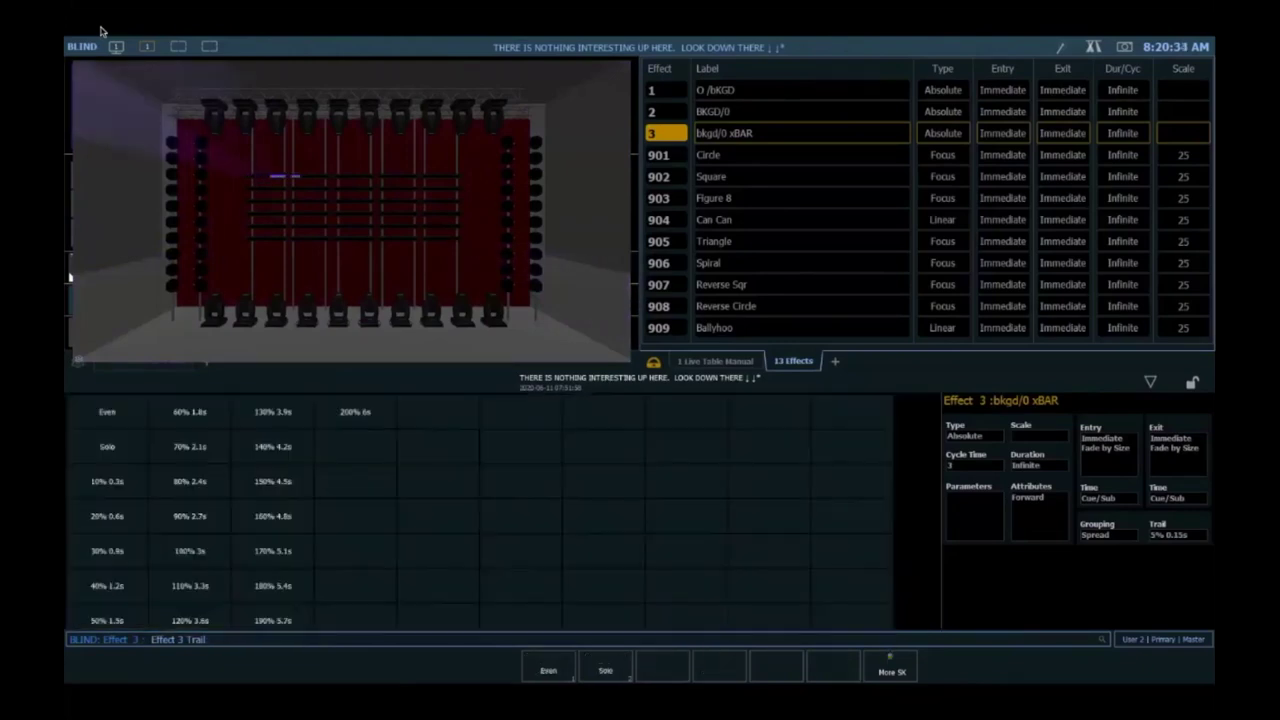
type("01")
key("Return")
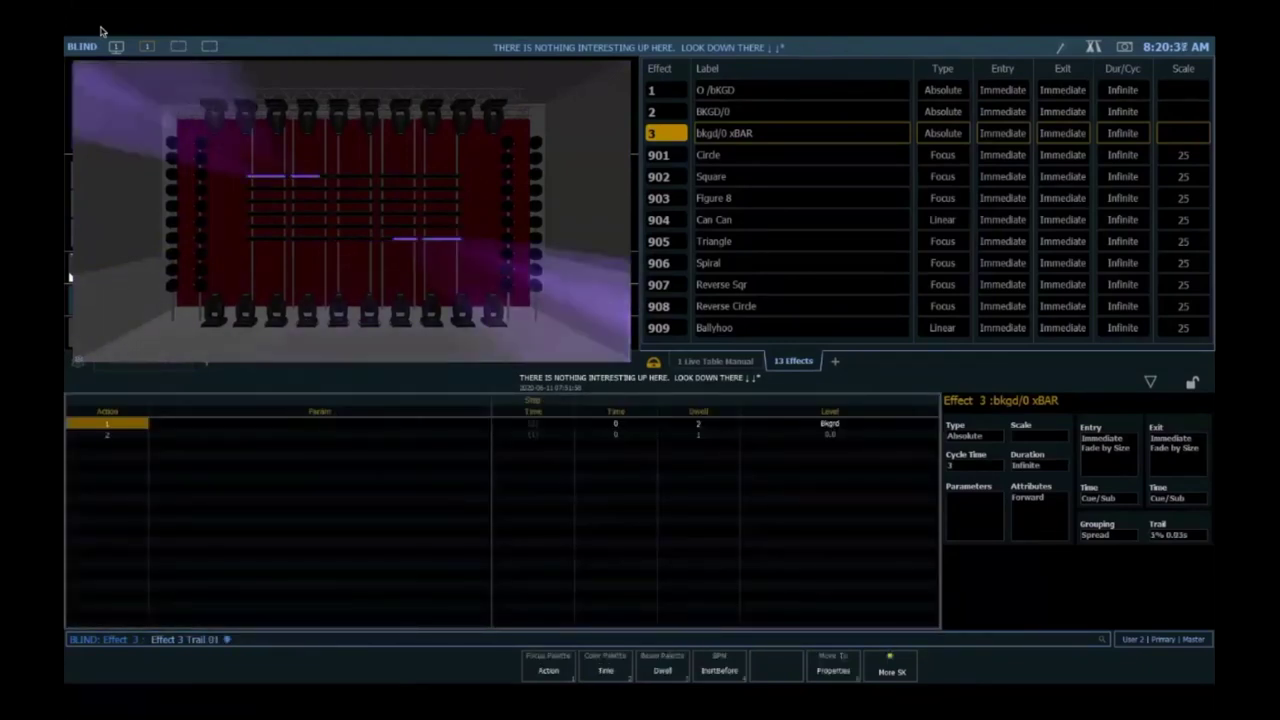
- Set Effect 3's trail to 0 so it is distributed evenly
type("t")
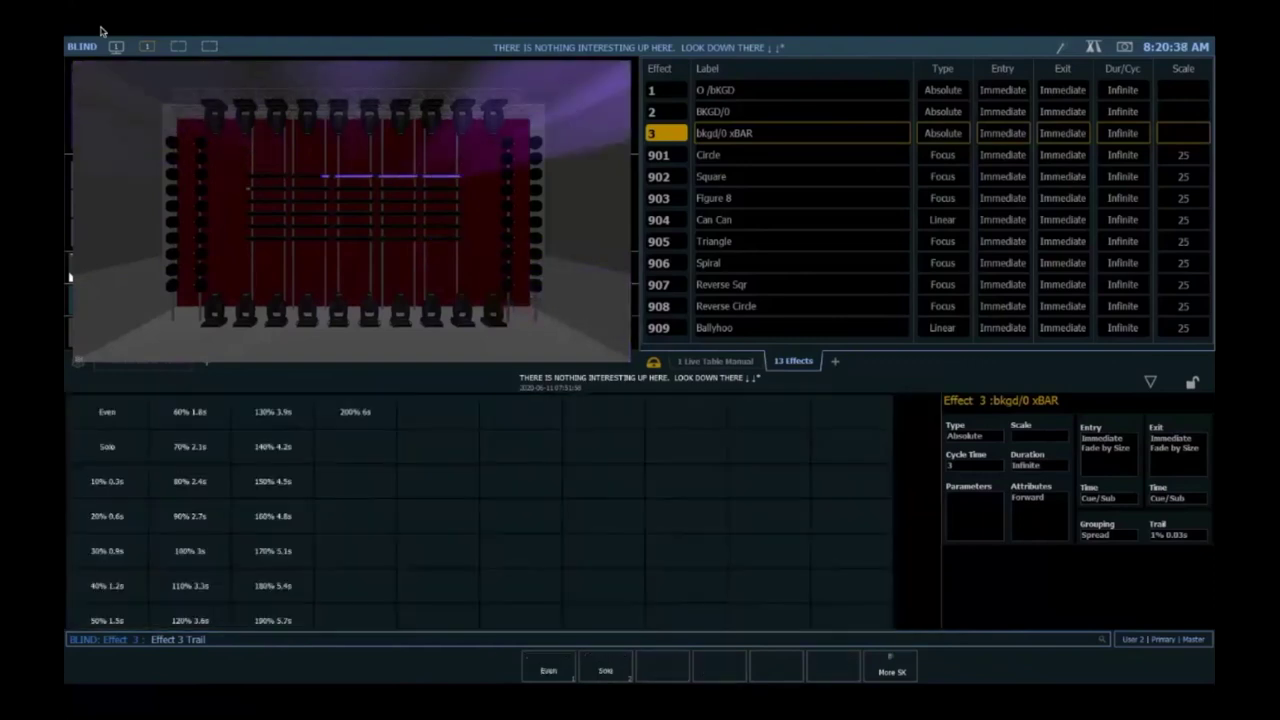
type("0")
key("Return")
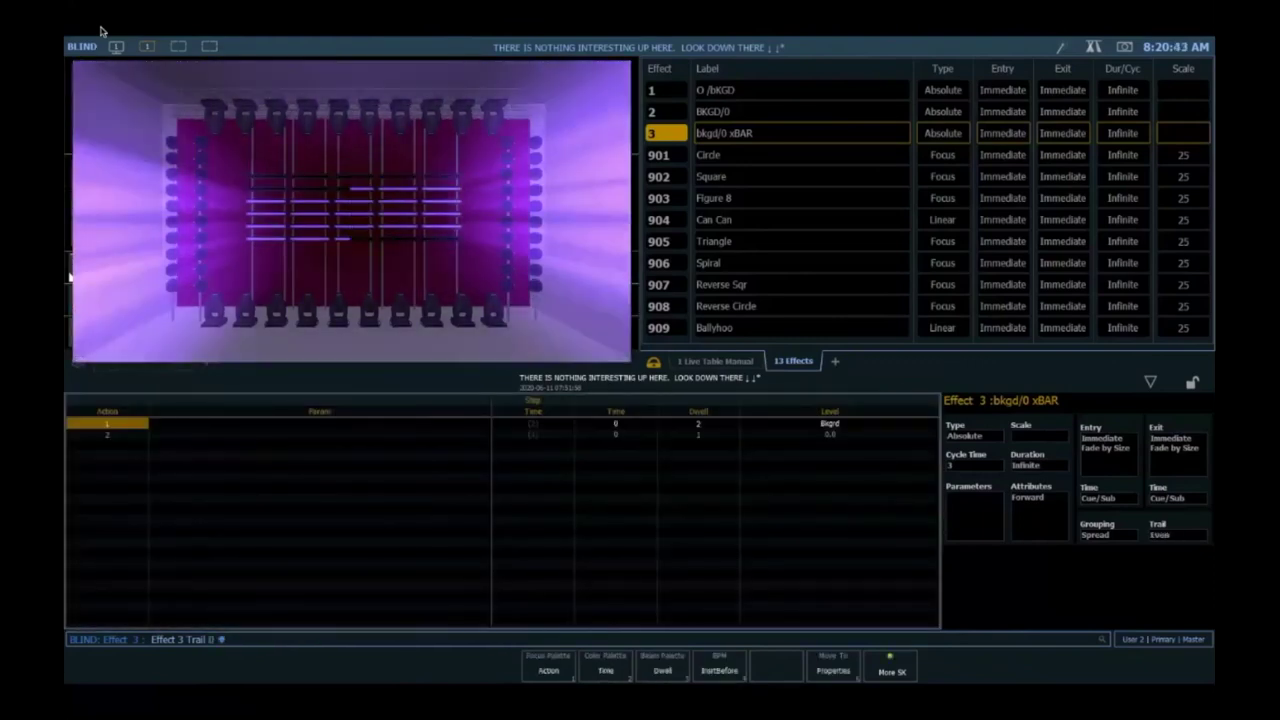
- Set the dwell of Effect 3's action 1 to 1 second
key("Right")
key("Right")
key("Right")
key("Right")
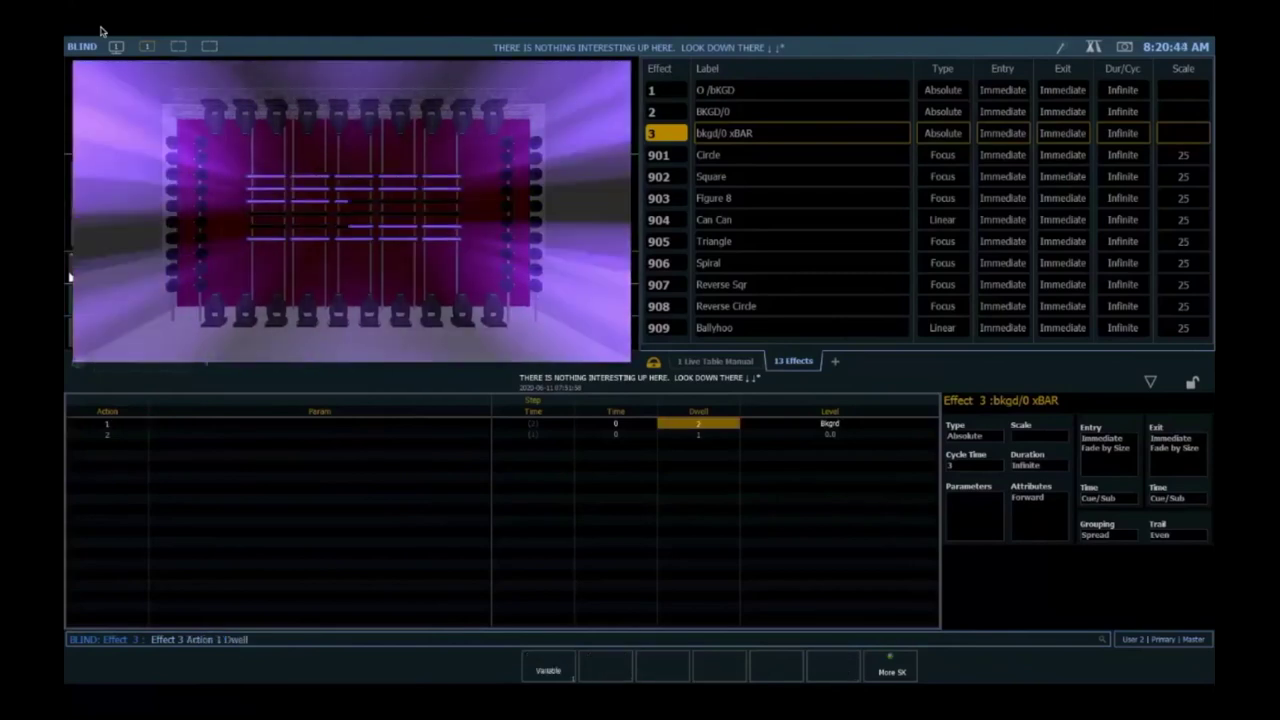
type("1")
key("Return")
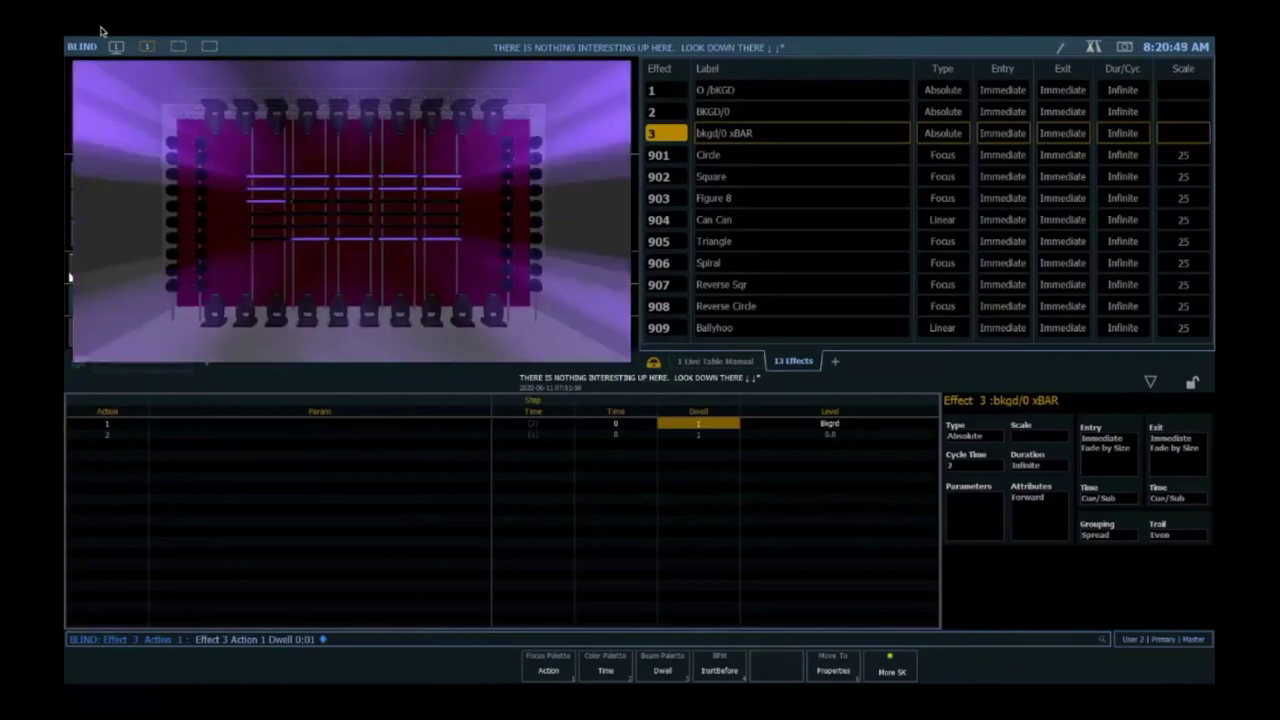
- Try Effect 3's grouping at 100 and at 50
key("g")
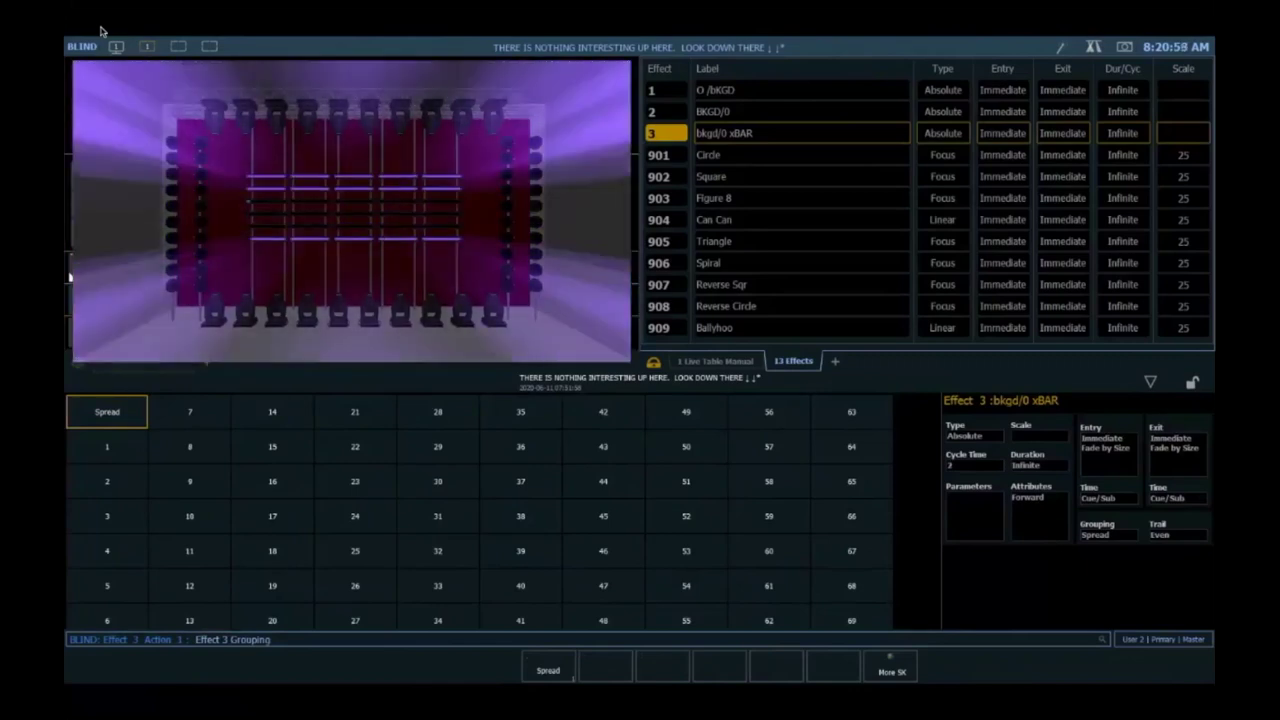
type("100")
key("Return")
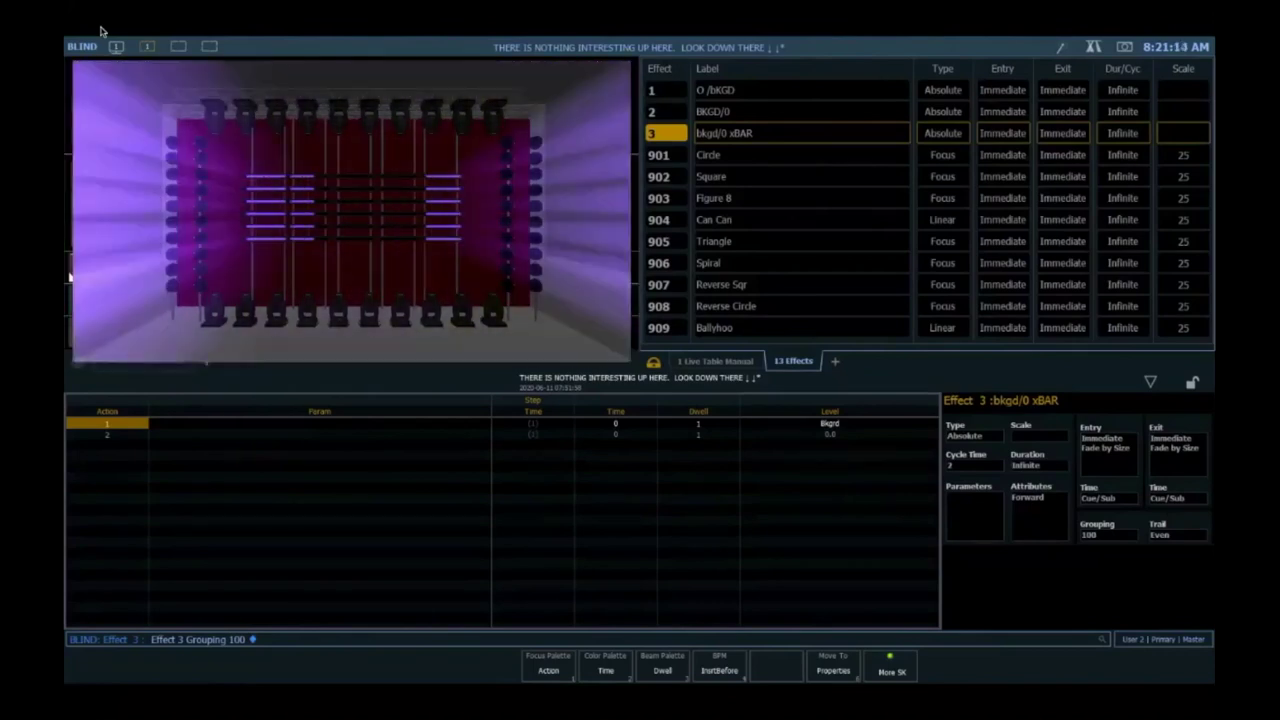
key("BackSpace")
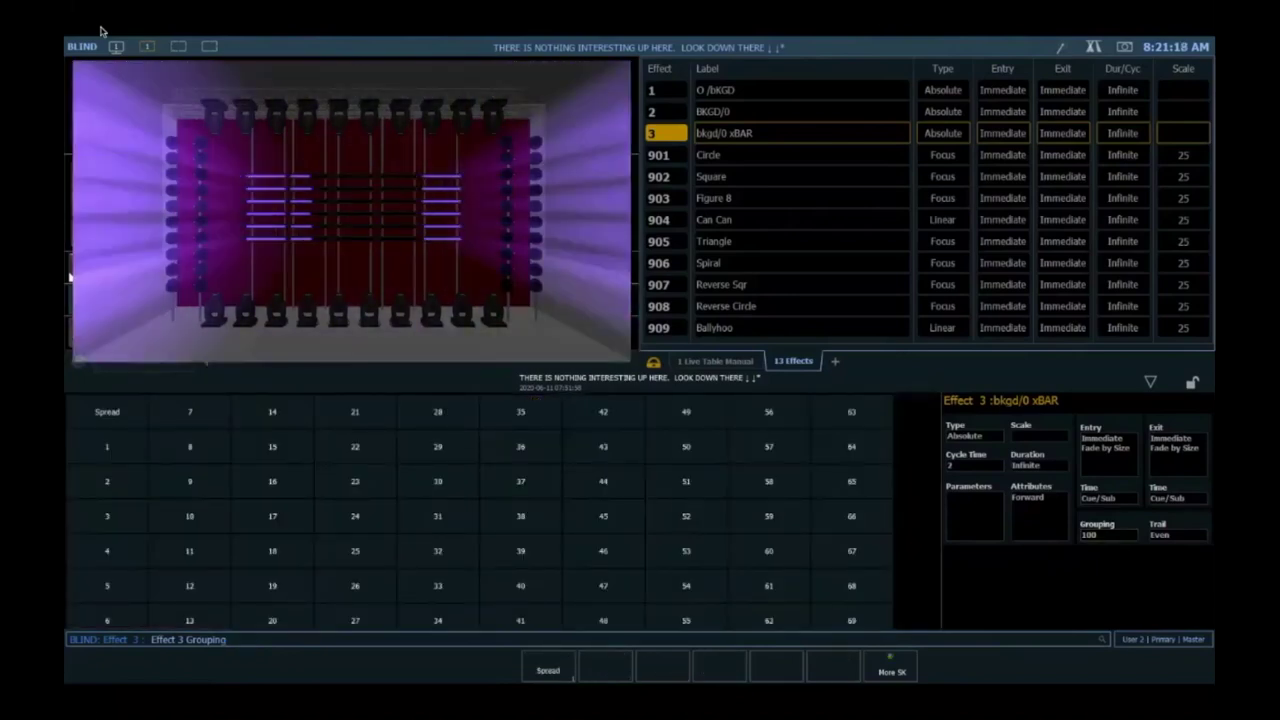
type("50")
key("Return")
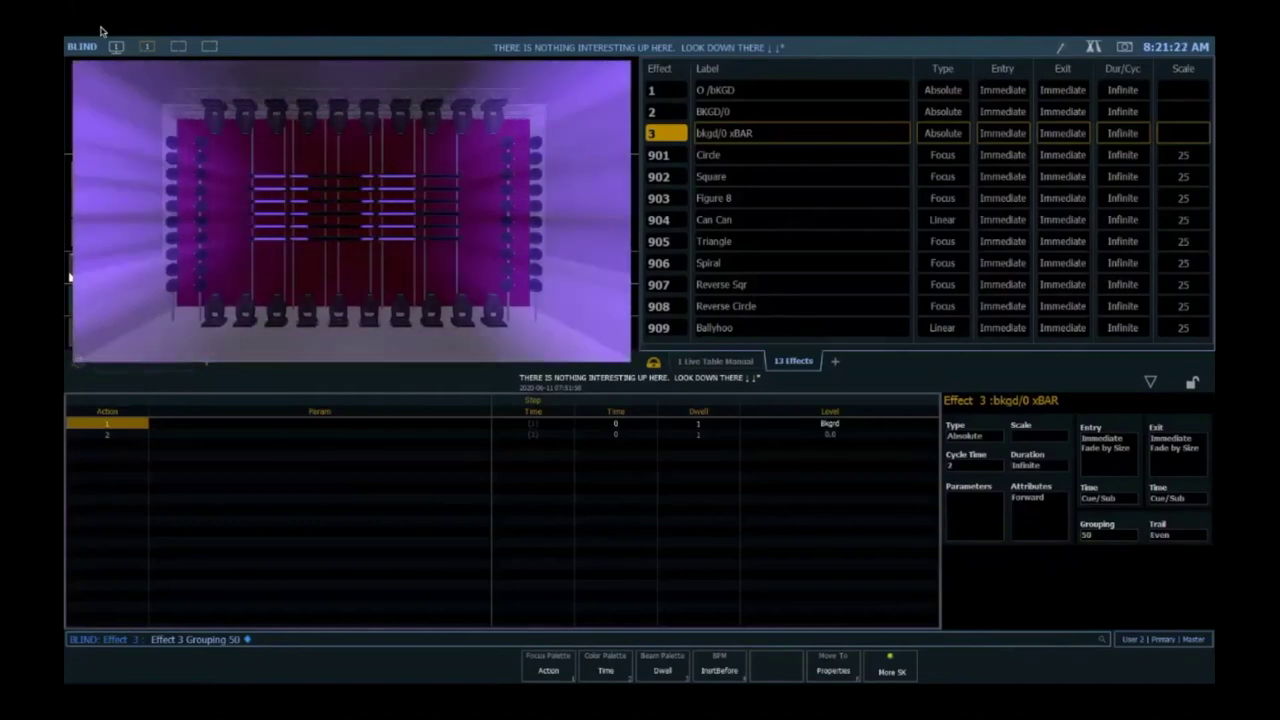
- Set Effect 3's grouping to 25
type("g ")
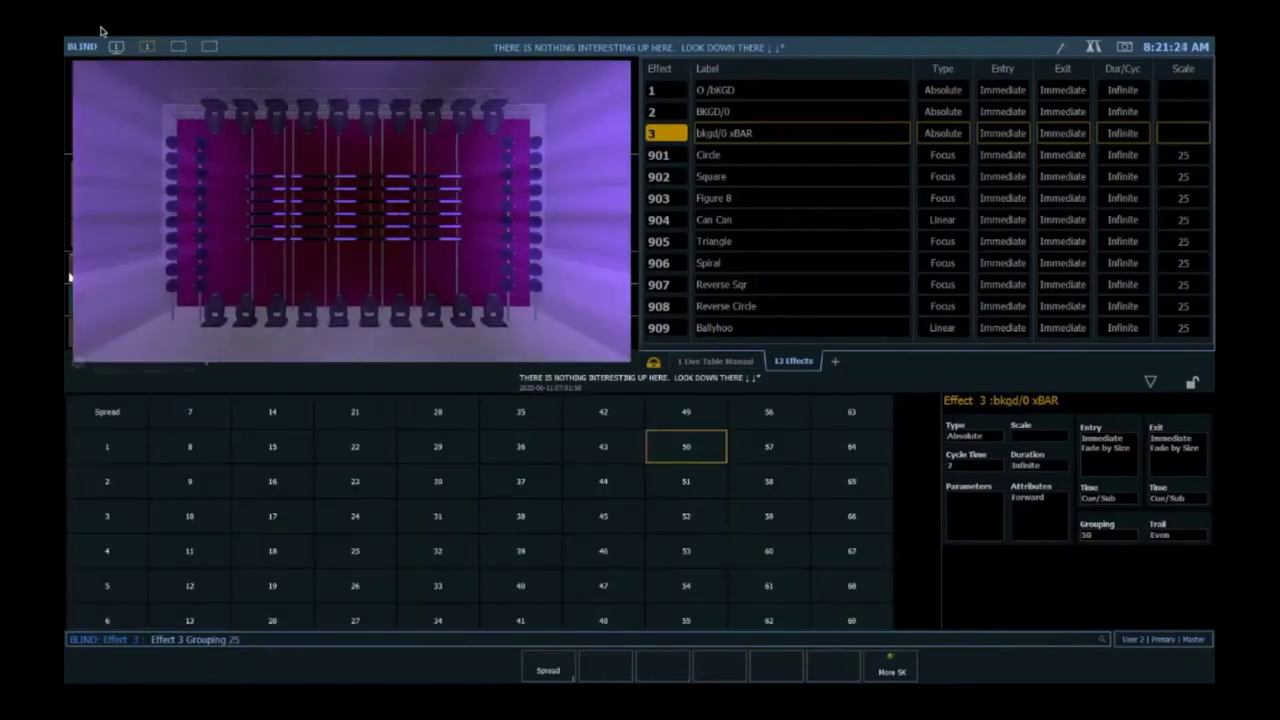
type("25")
key("Return")
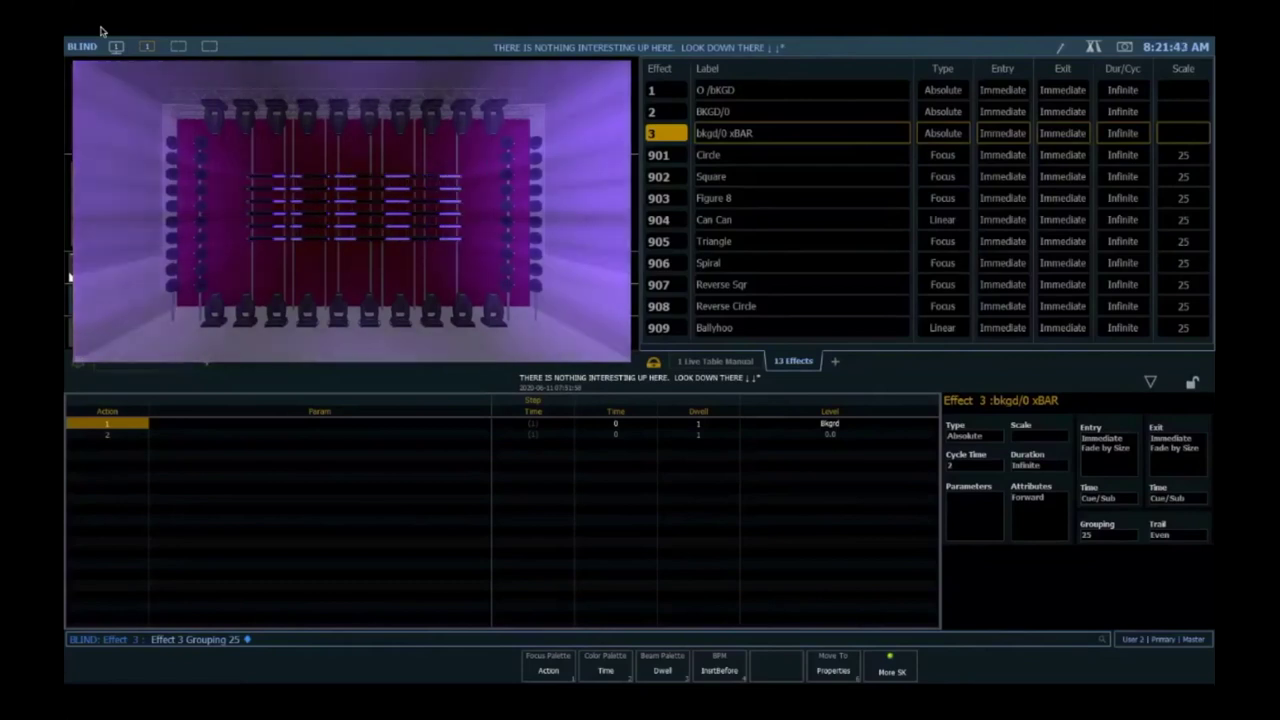
- Set Effect 3's grouping to 75
key("BackSpace")
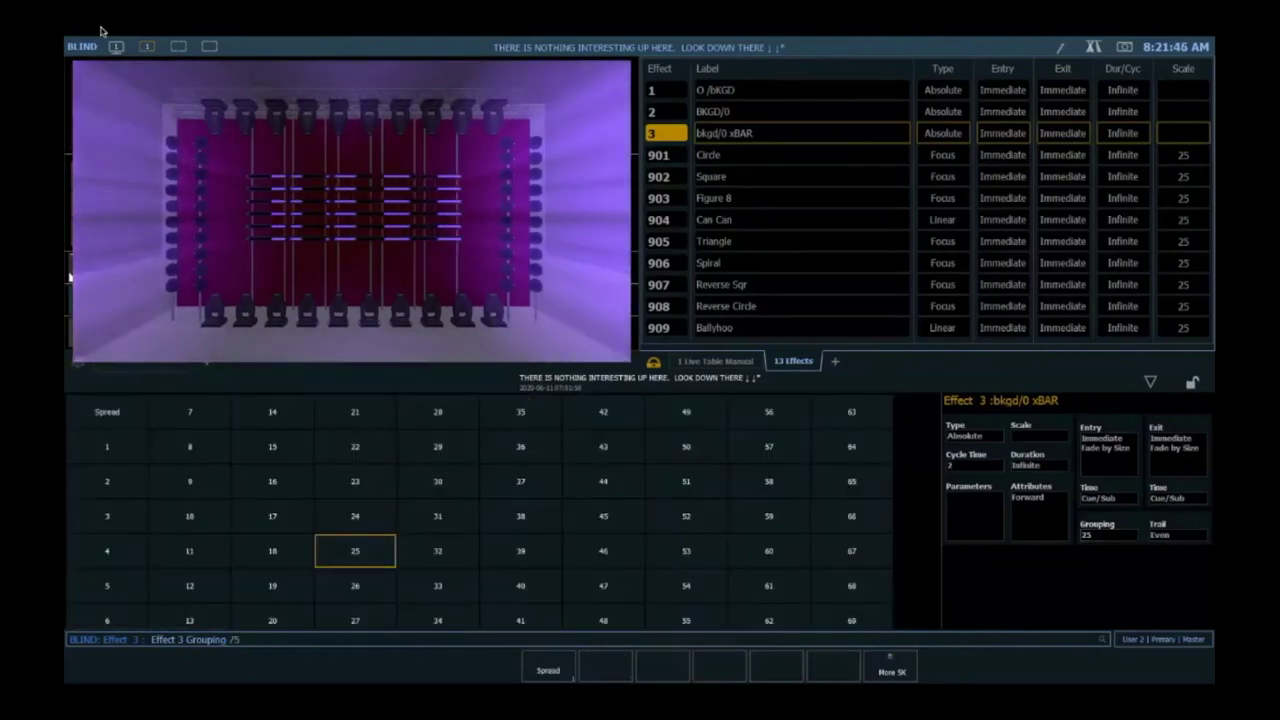
type("25")
key("Return")
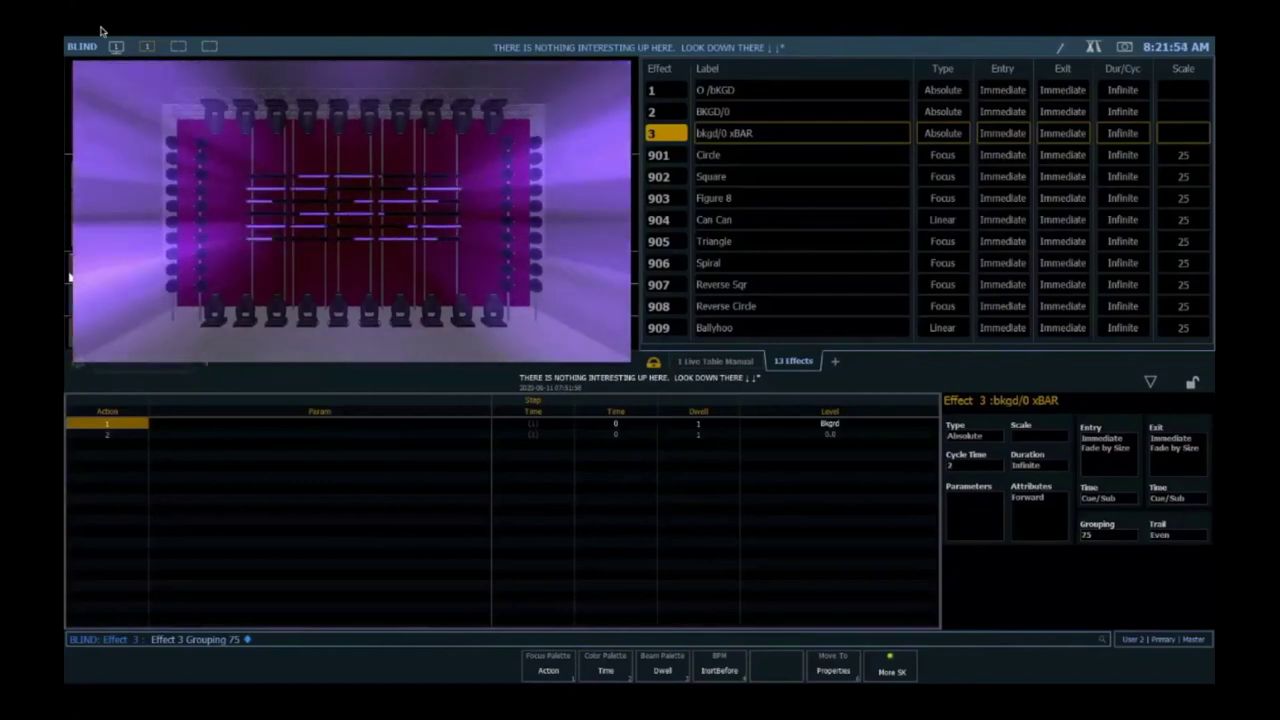
- Set Effect 3's grouping to 125
key("BackSpace")
key("BackSpace")
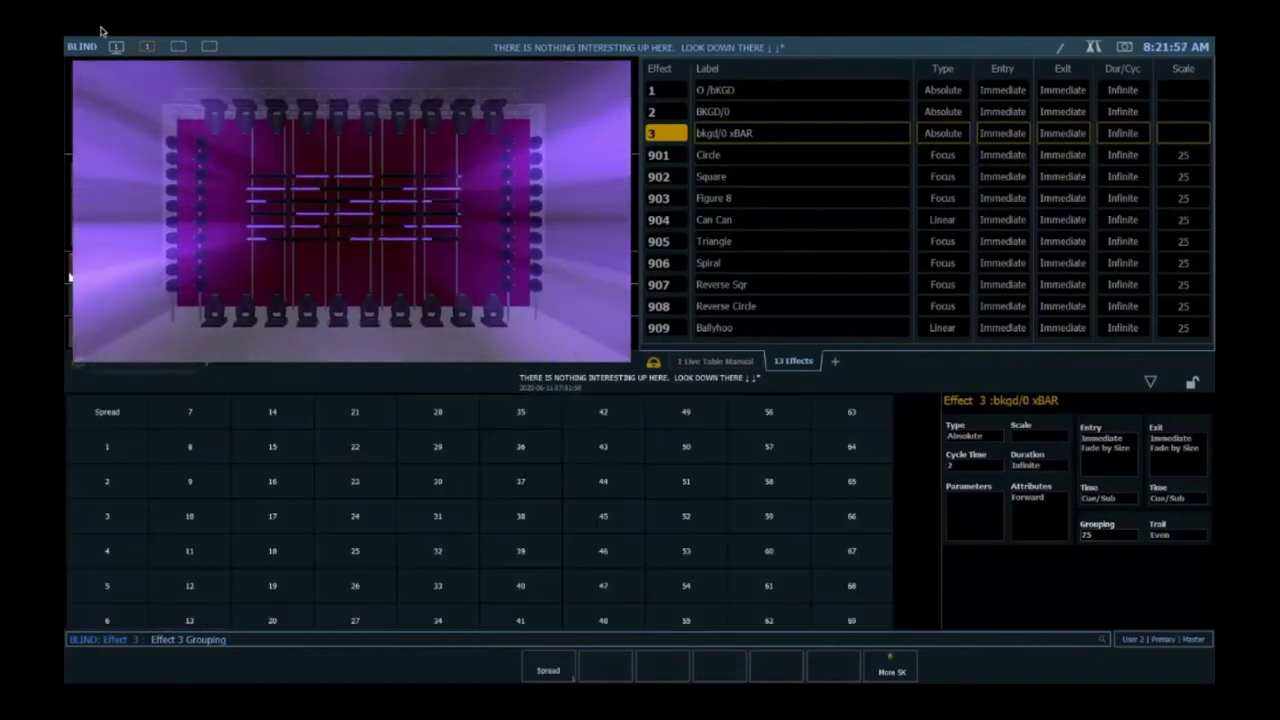
type("125")
key("Return")
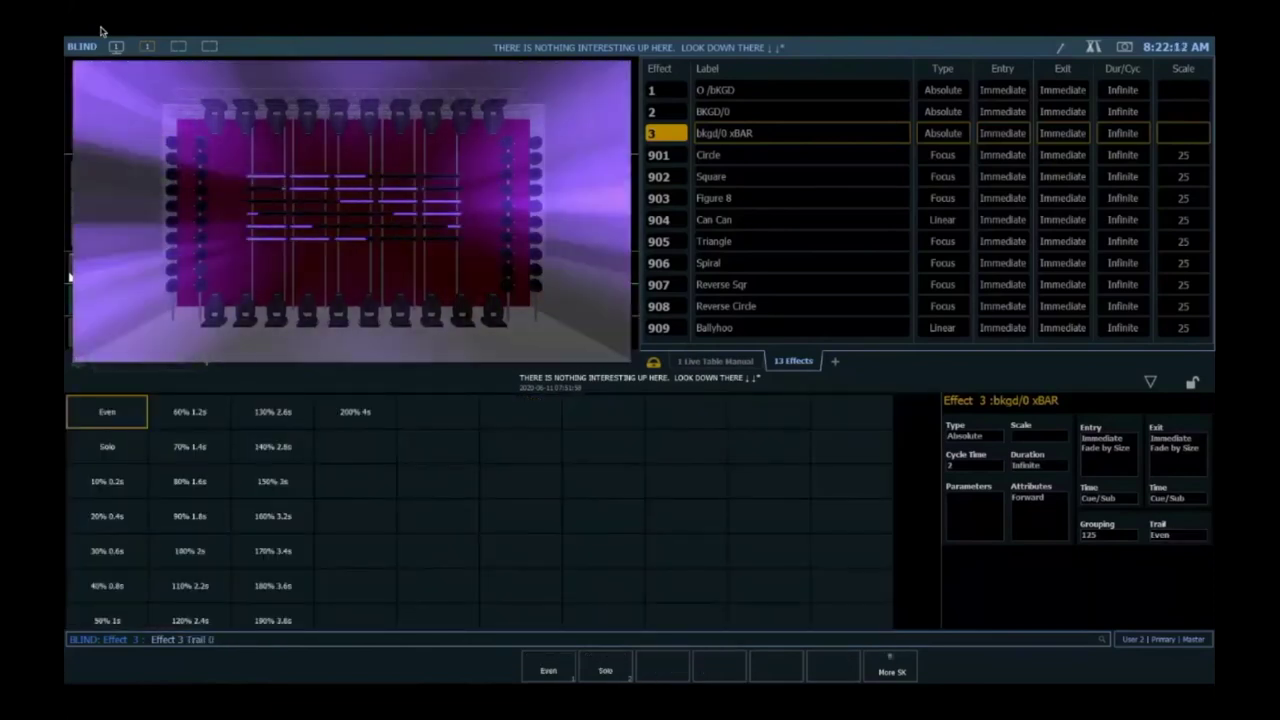
- Try Effect 3's trail at 1% and at 5%
key("Return")
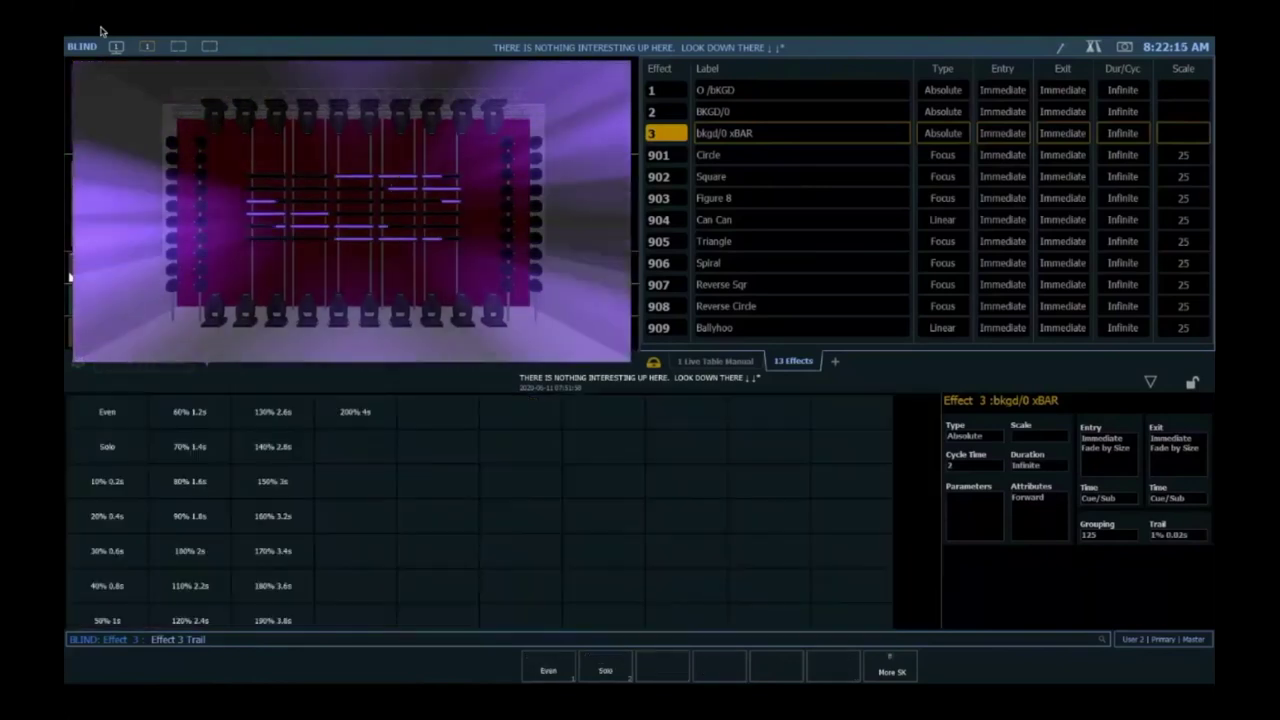
type("5")
key("Return")
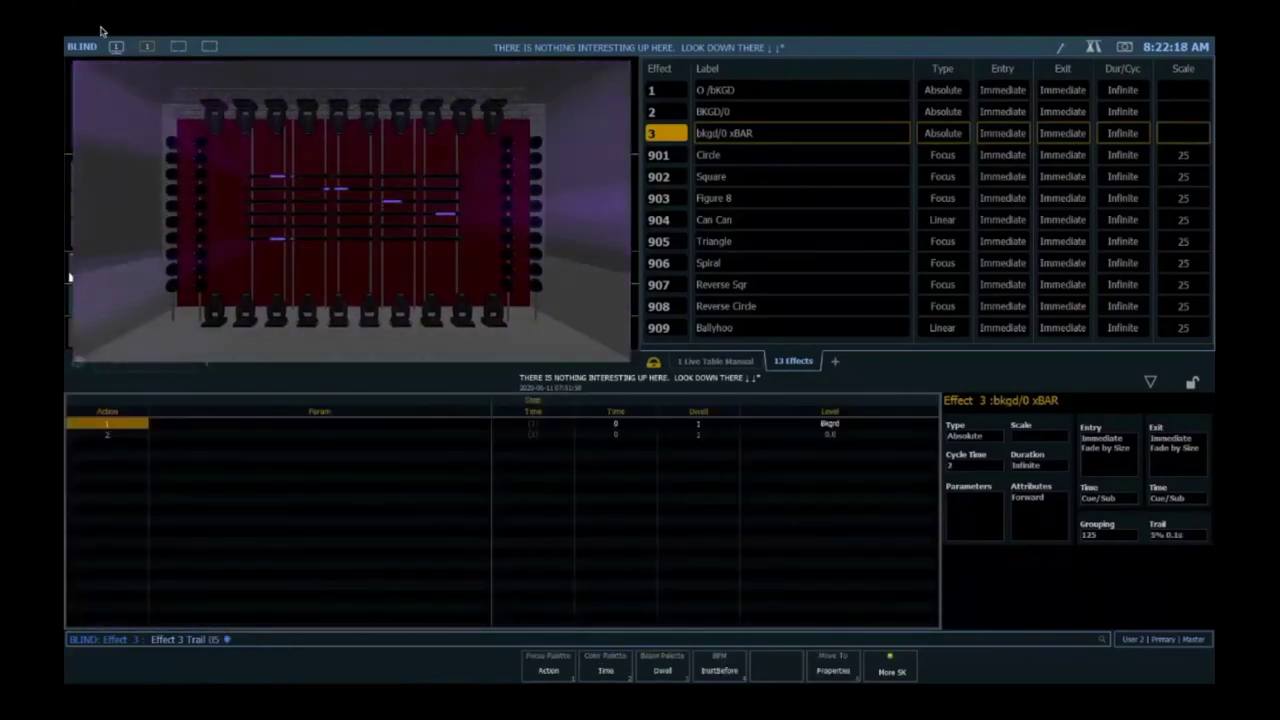
- Set Effect 3's action 2 to a time of 1 and a dwell of 0, with the effect's trail at 1%
key("i")
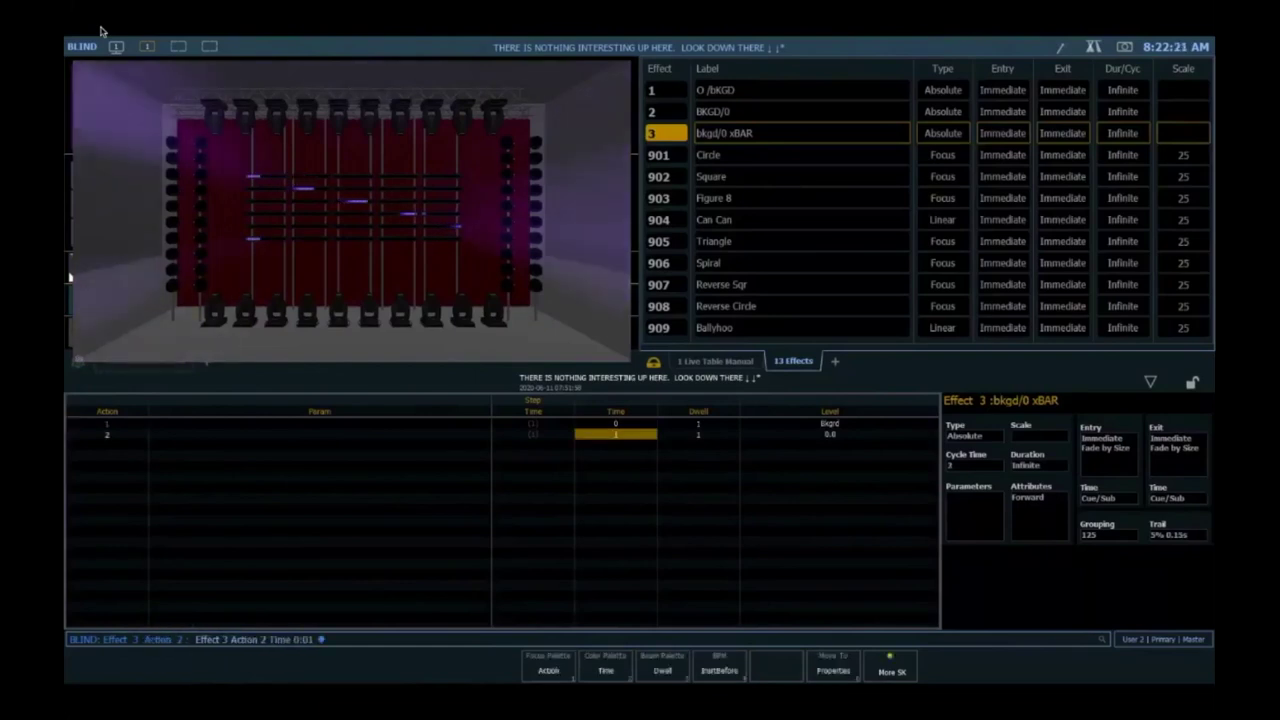
key("Return")
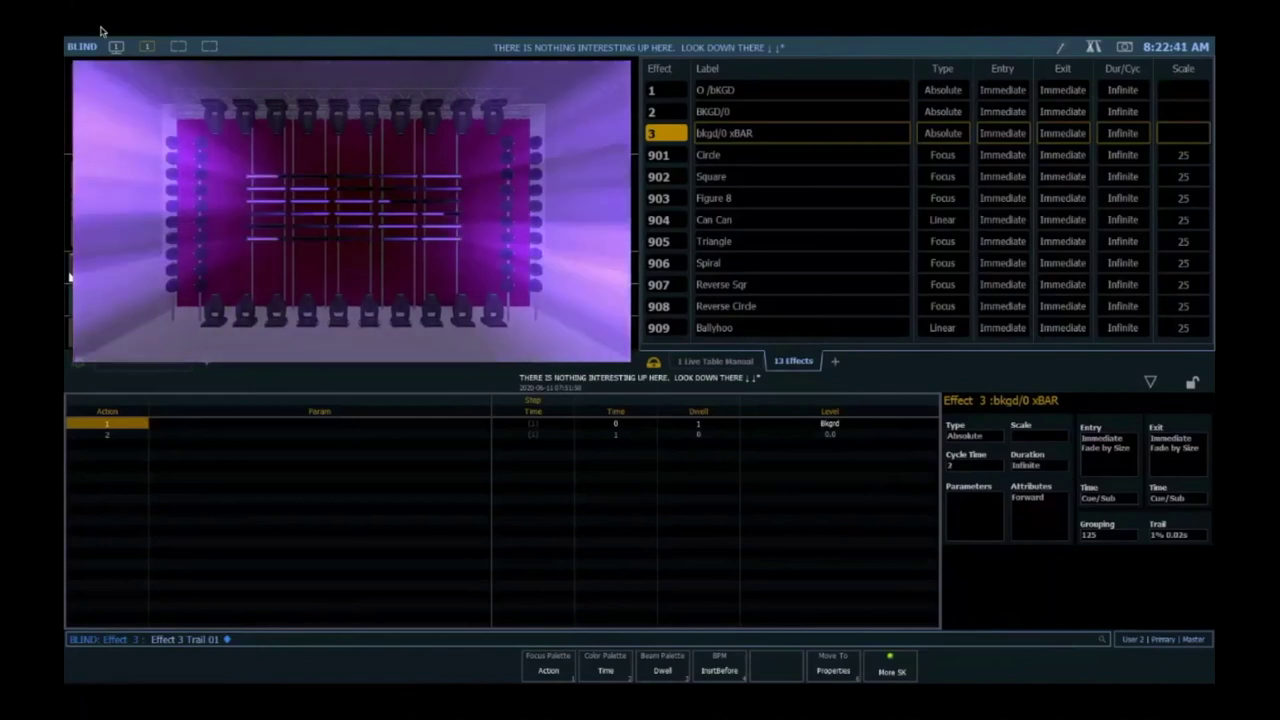
- In Live, run Effect 3 on Group 7 with a Reverse offset, and clear the effect from the group
key("F1")
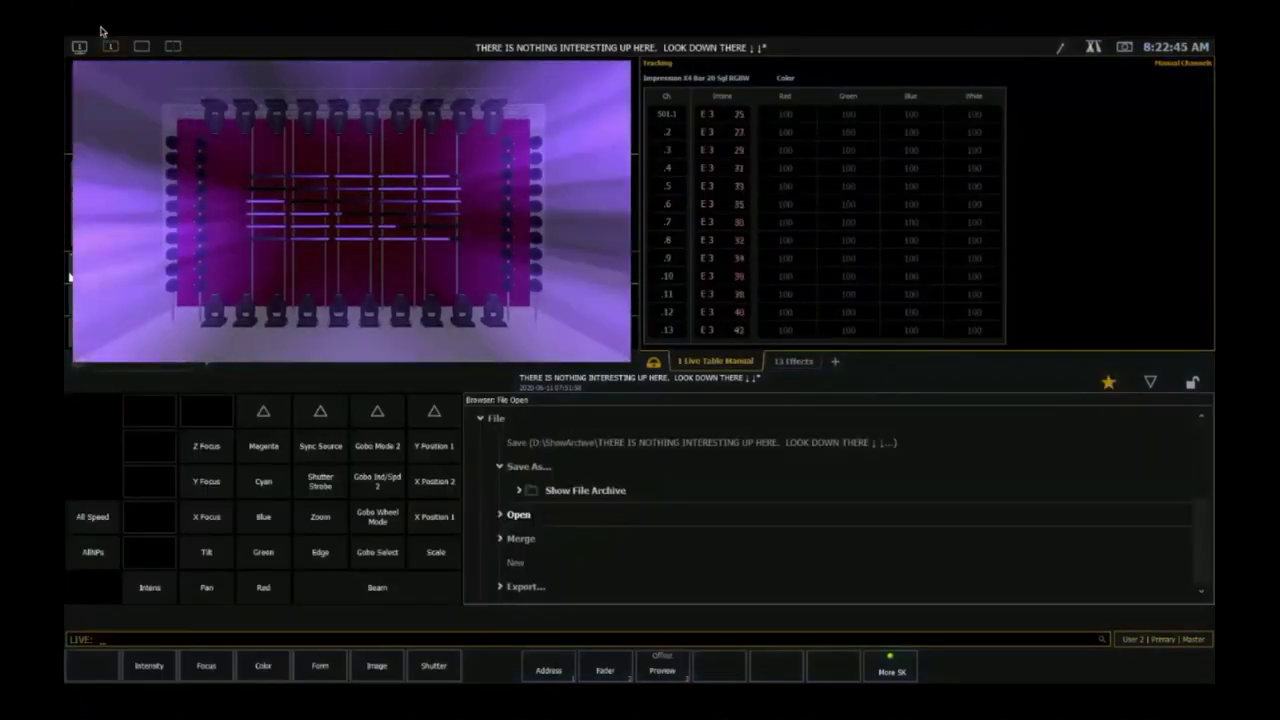
key("g")
key("7")
key("Return")
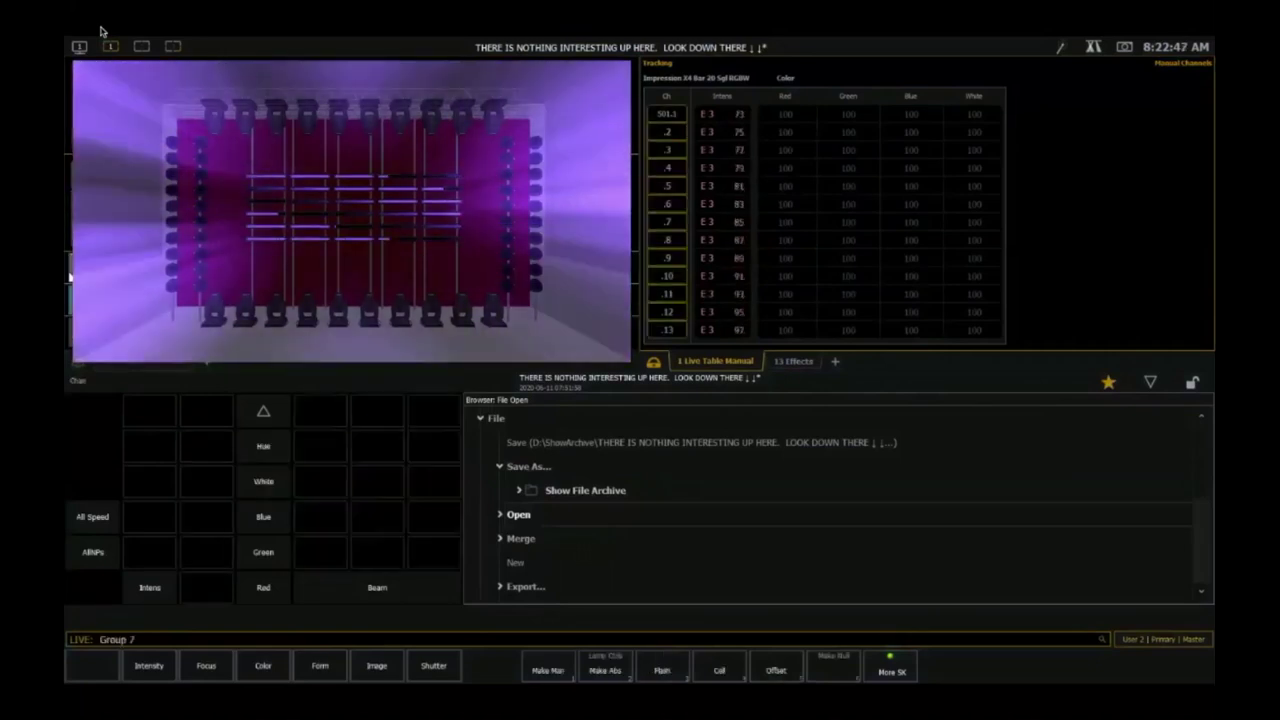
key("alt+o")
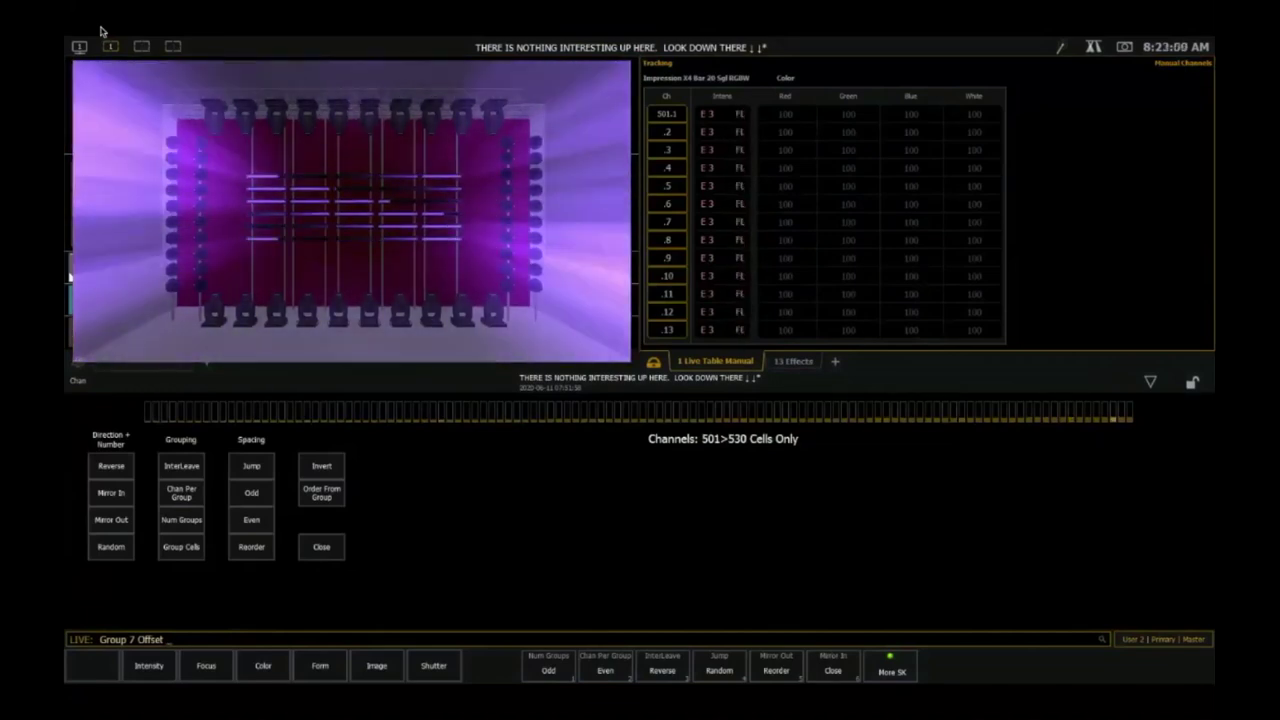
key("F3")
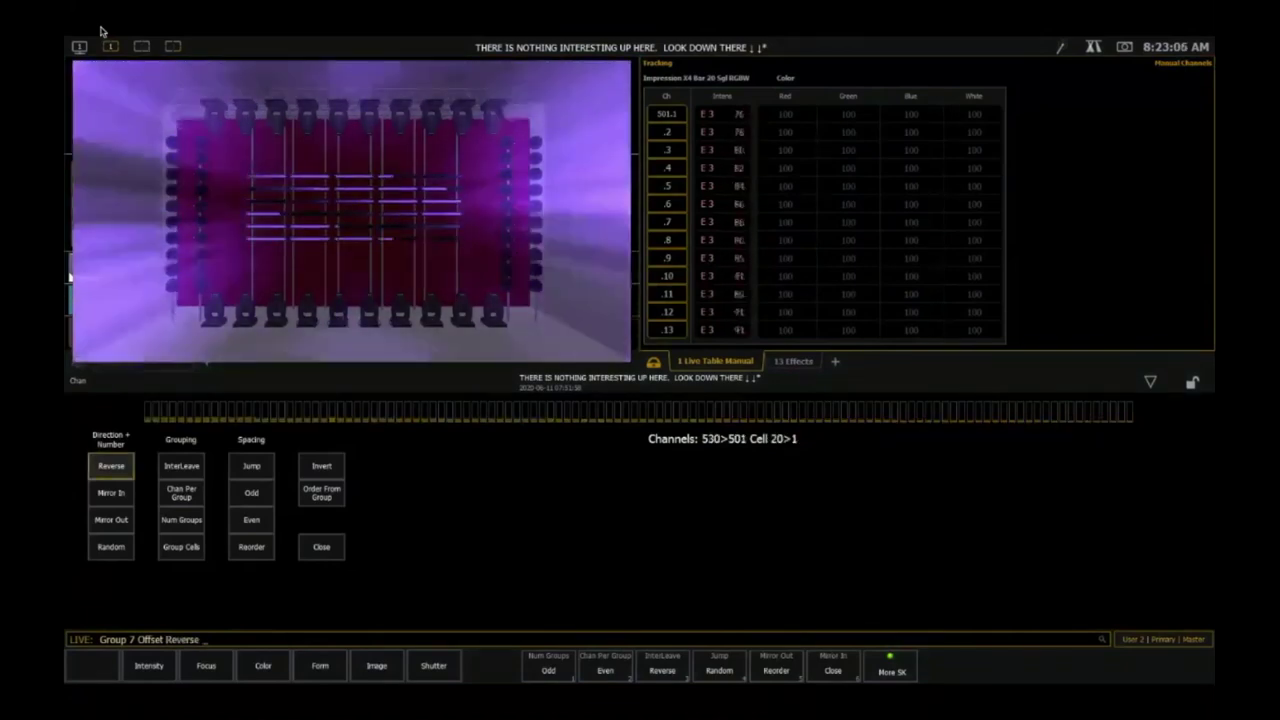
key("e")
key("3")
key("Return")
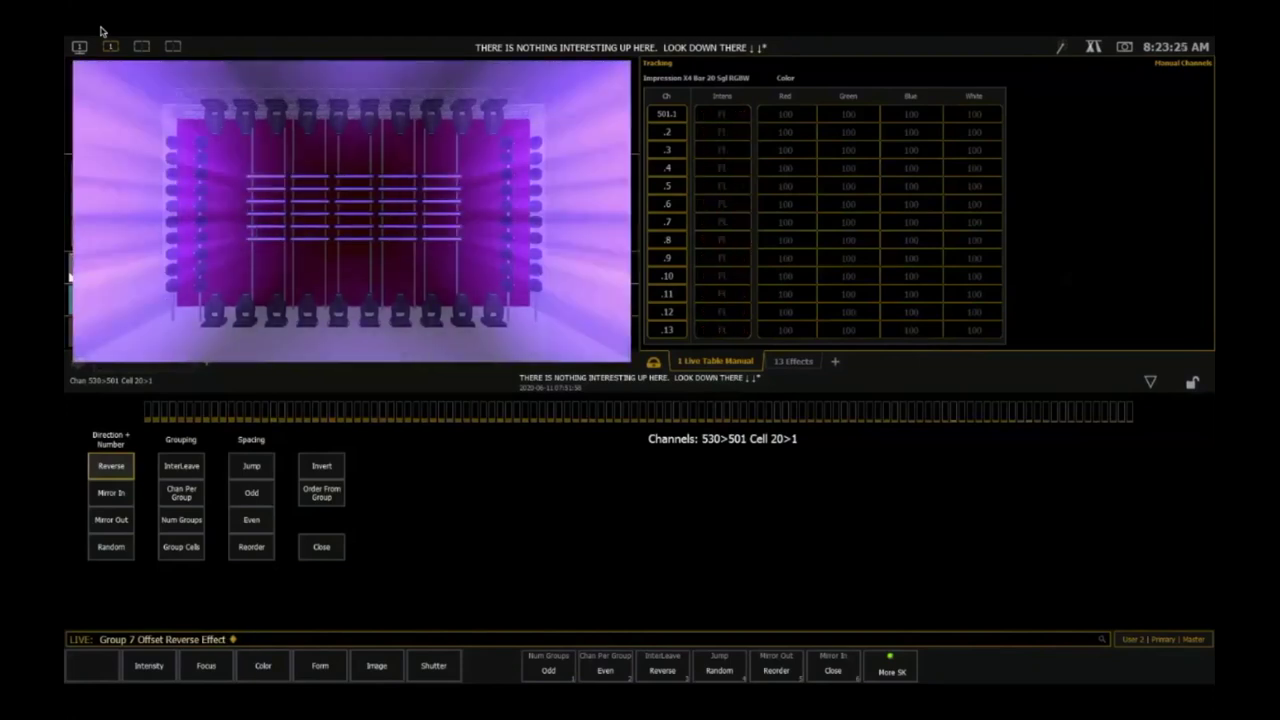
- In Blind, create Effect 4 as an Absolute effect
key("b")
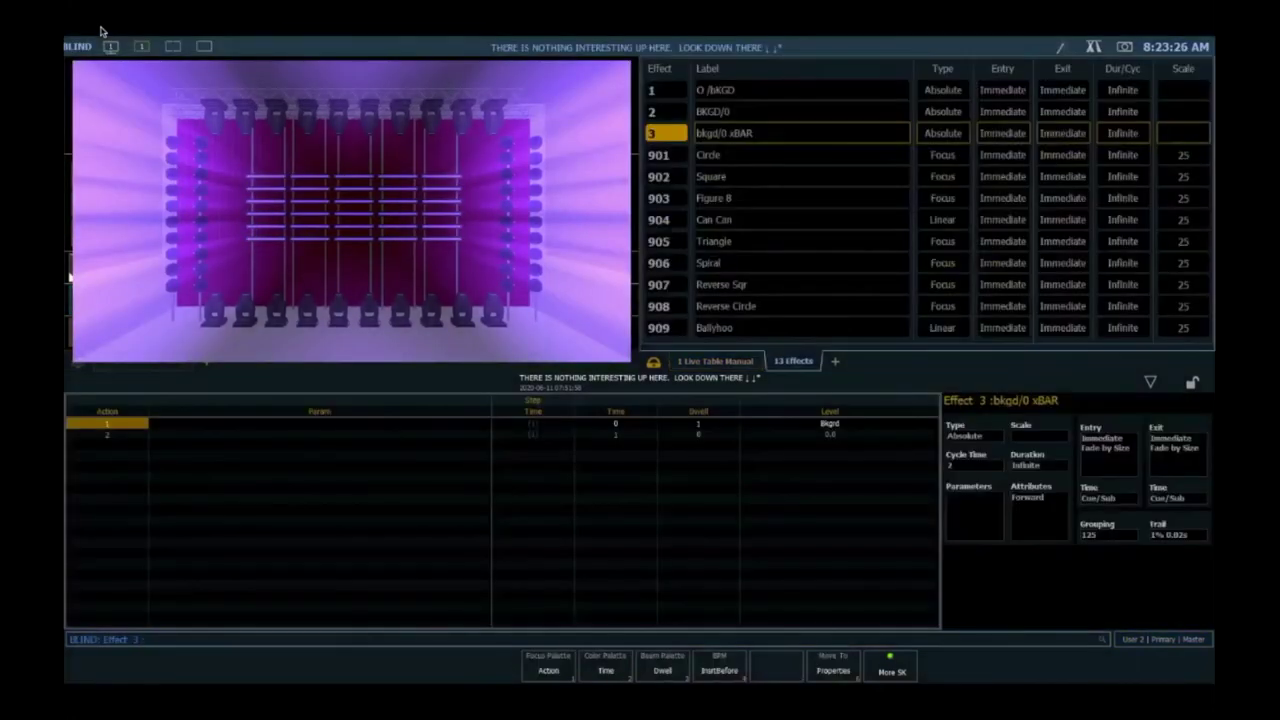
key("4")
key("Return")
key("Return")
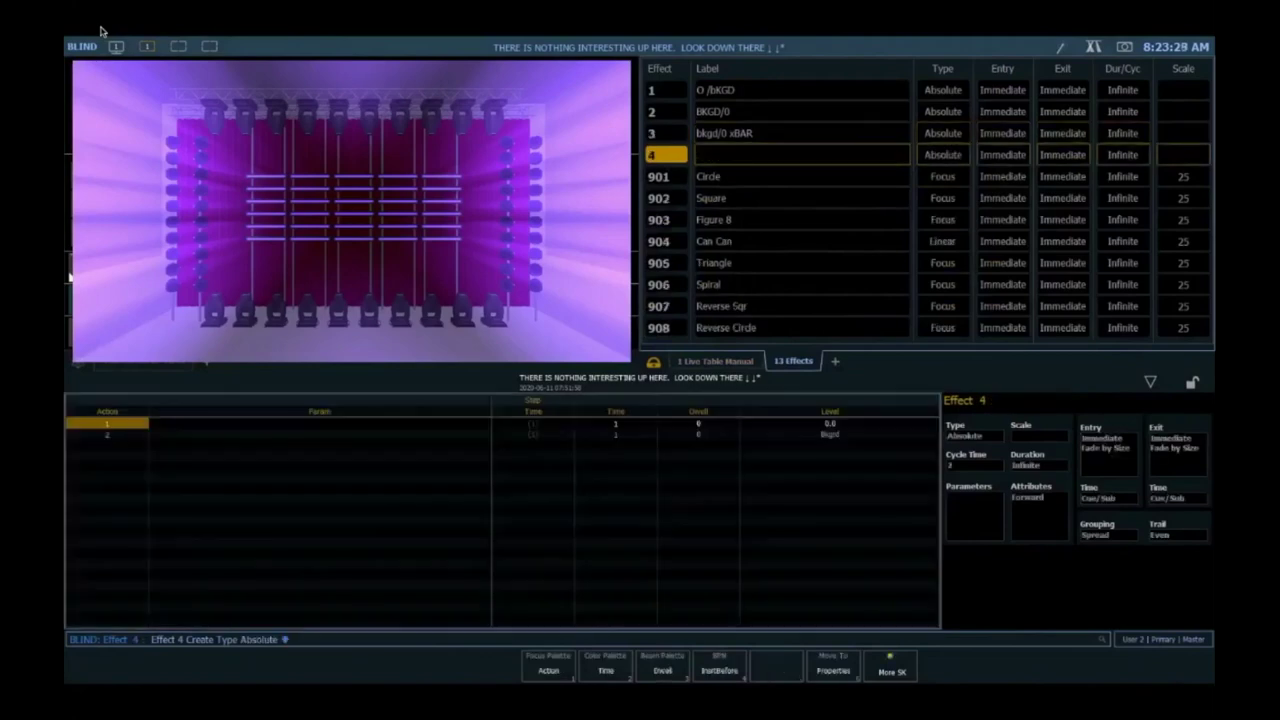
- Set the time to 0 and the dwell to 1 for both actions of Effect 4
type("t0")
key("Return")
type("1")
key("Return")
type("0:00")
key("Return")
type("1")
key("Return")
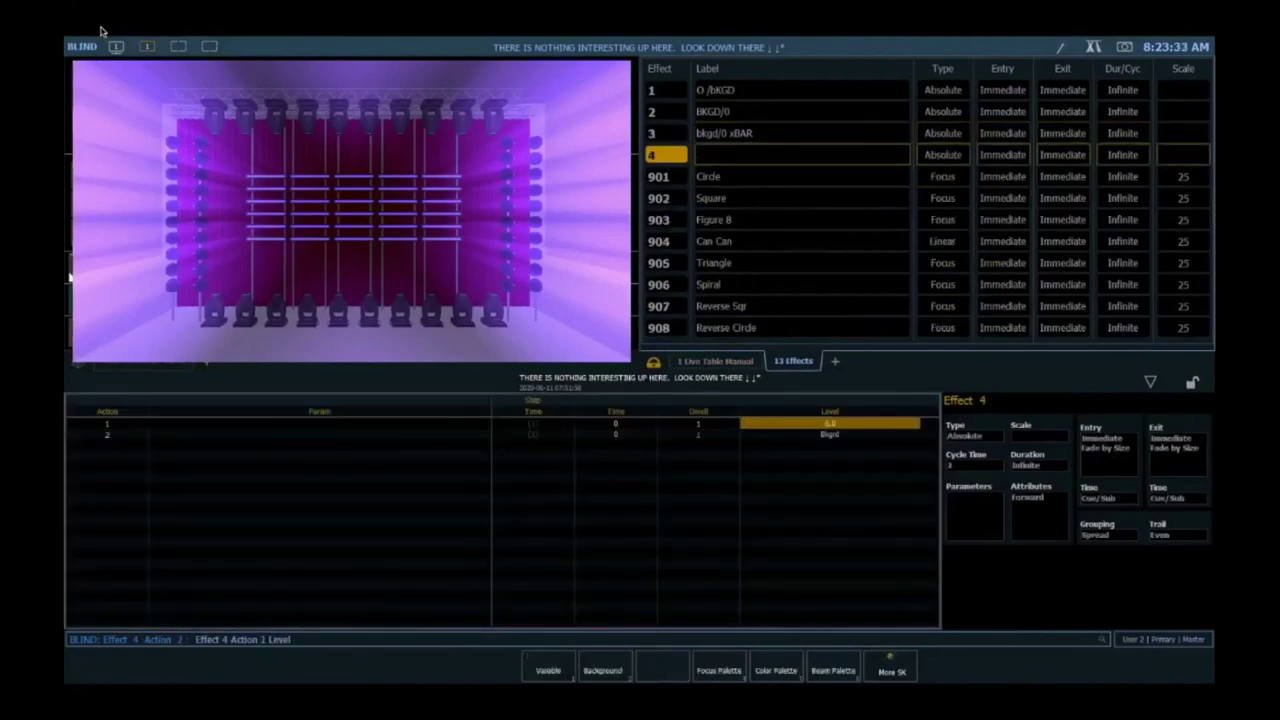
- Set Effect 4's action 1 level to Background and its action 2 level to 0
key("Return")
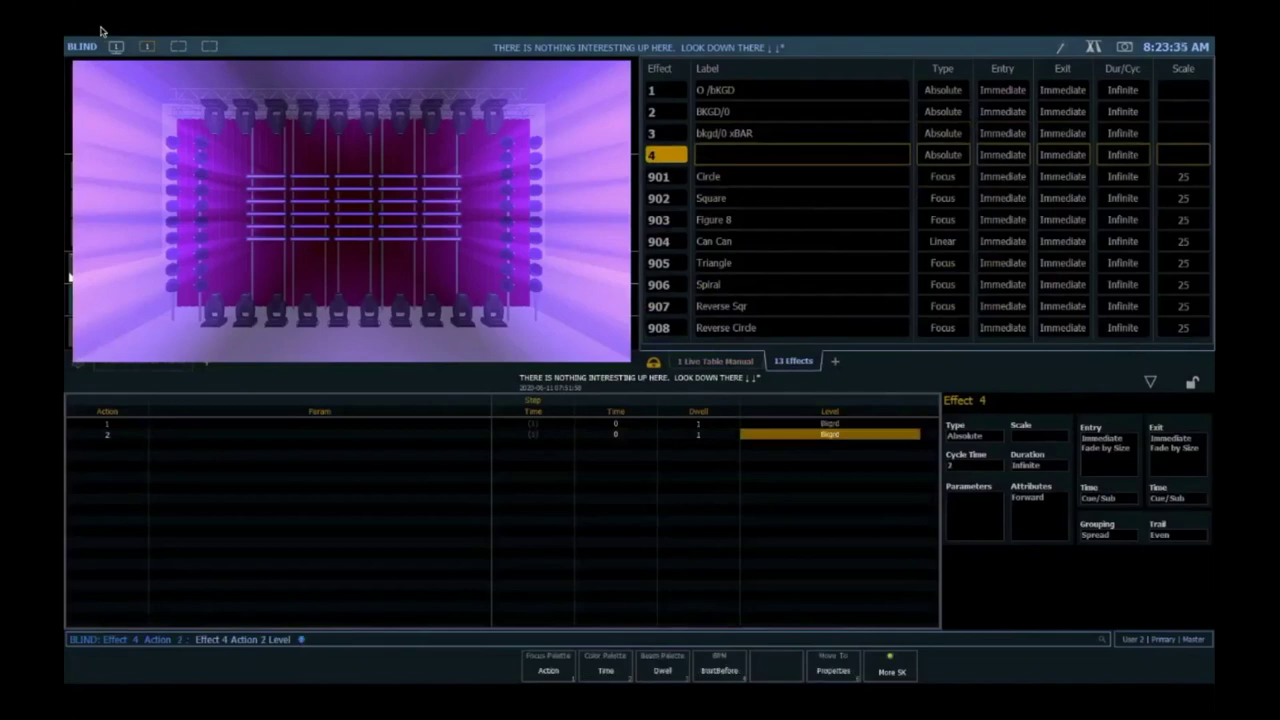
key("Return")
type("2")
key("Return")
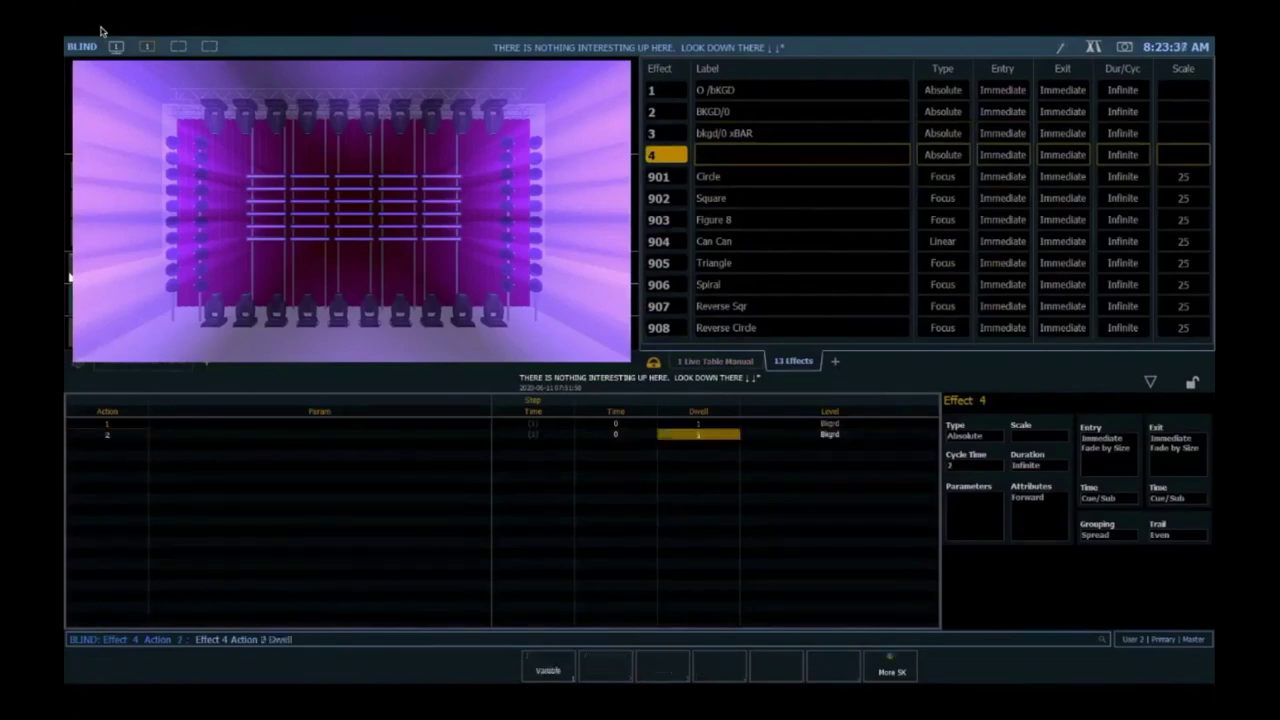
key("Return")
type("0")
- Return to Live and run Effect 4 on Group 7
key("F2")
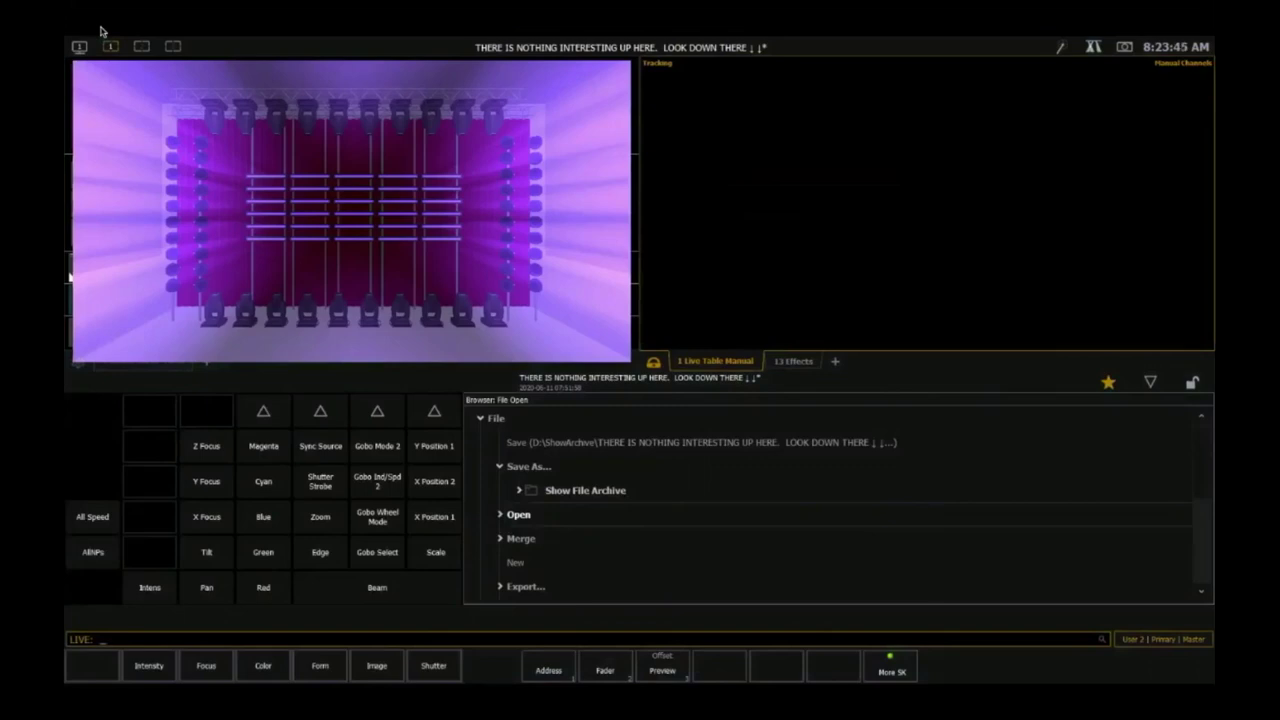
key("g")
key("7")
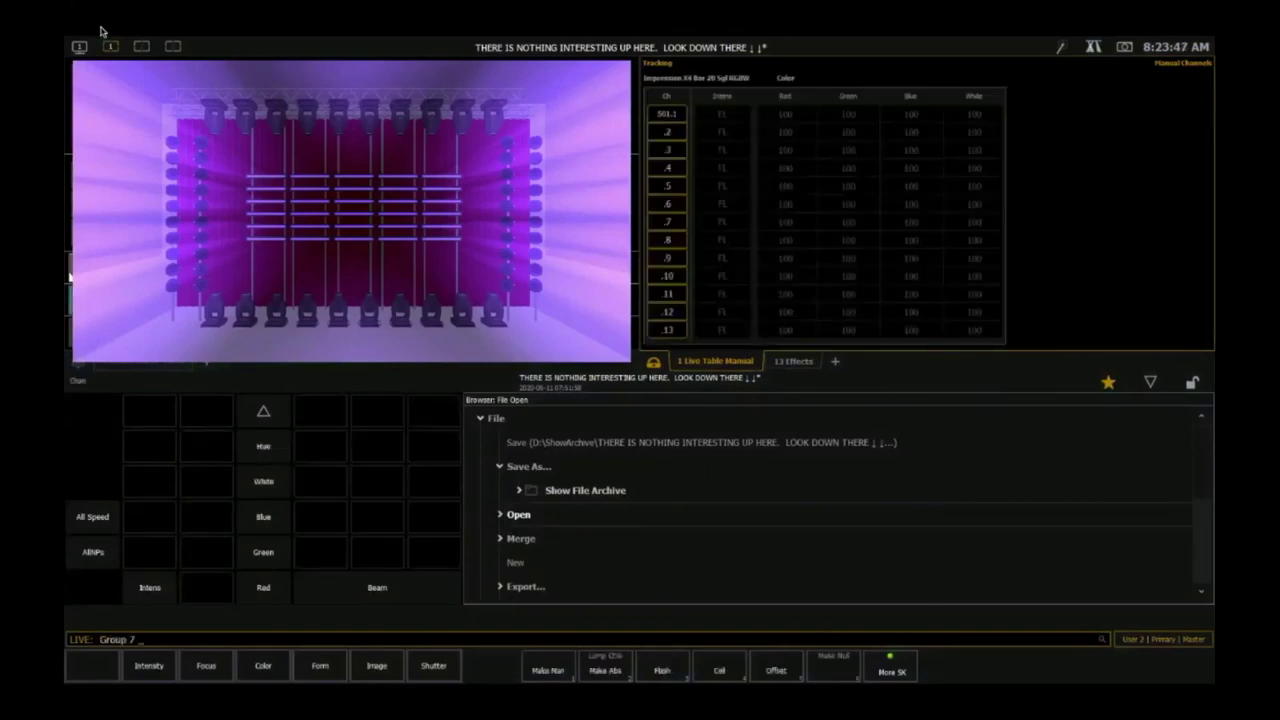
key("e")
key("4")
key("Return")
key("ctrl+1")
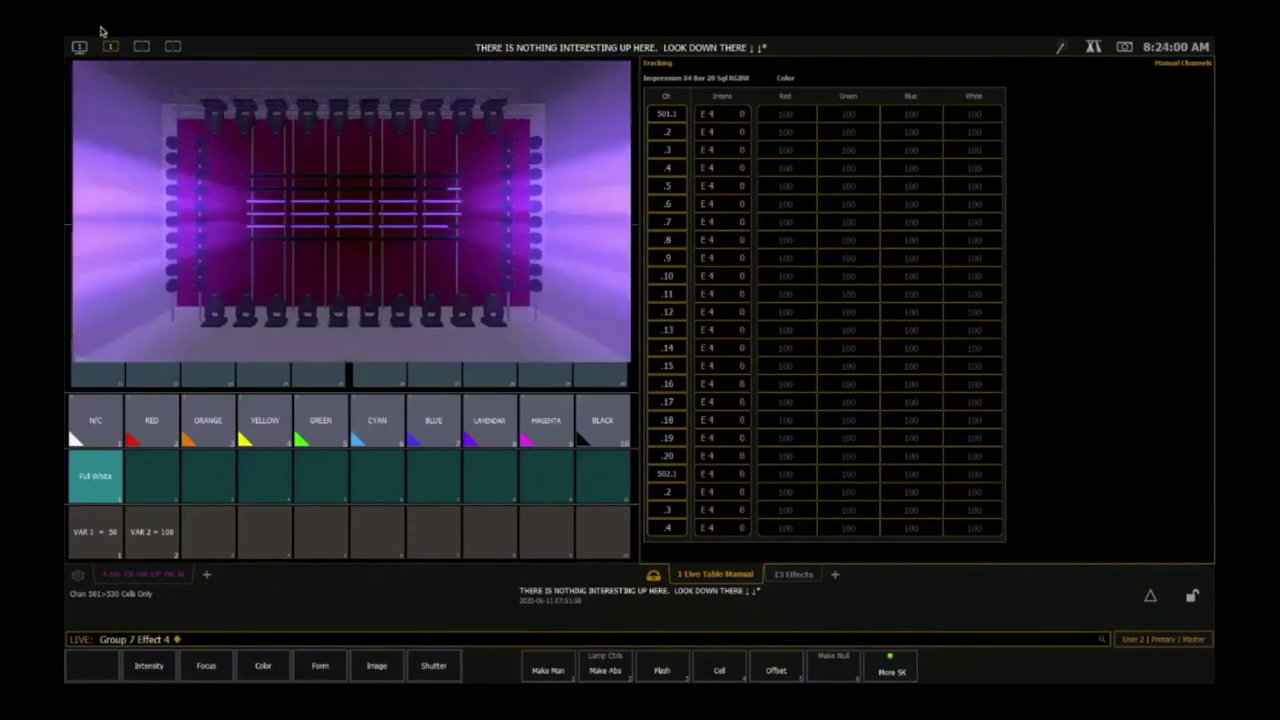
- Apply Effect 4 to Group 7 with an offset of 100 groups using Num Groups
key("F5")
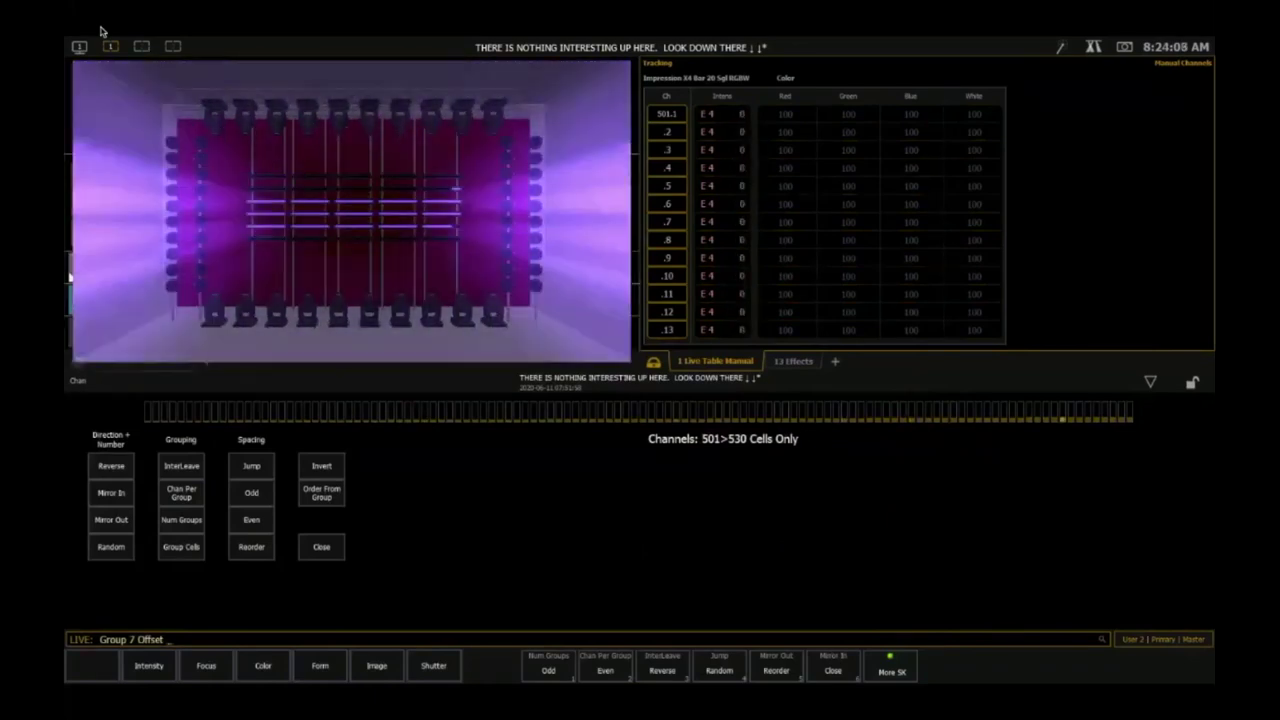
key("F1")
type("100")
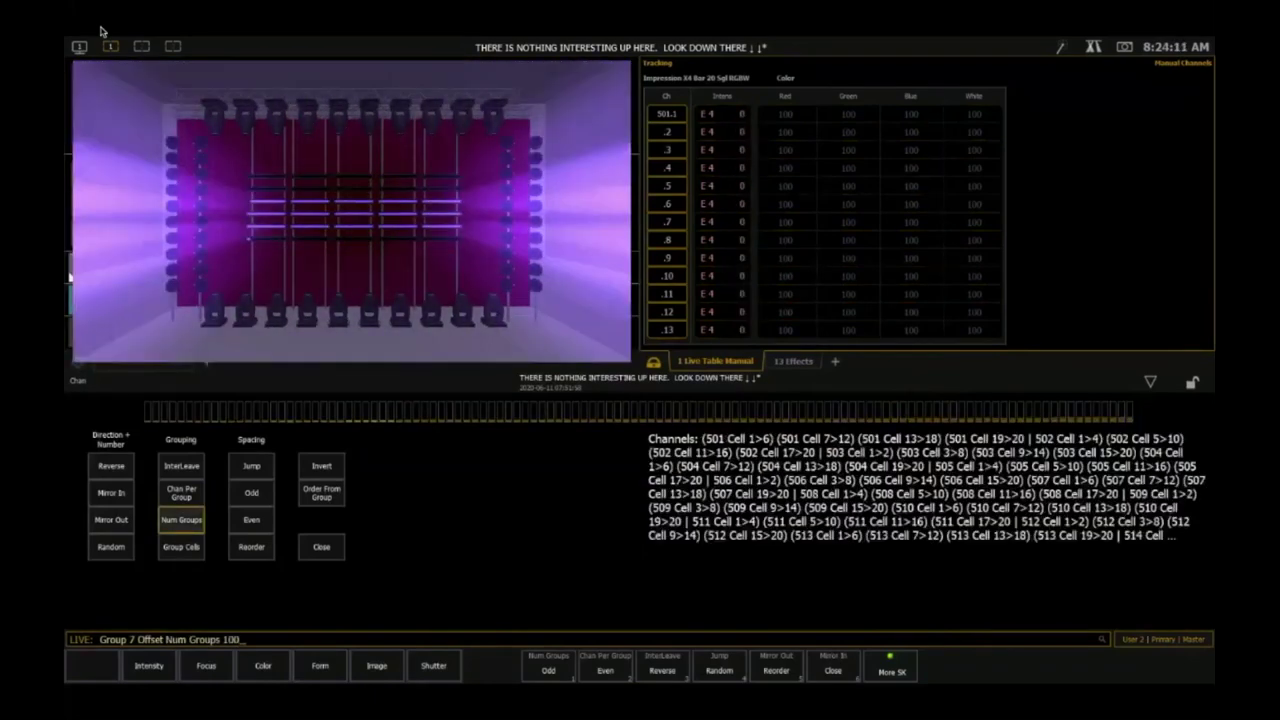
type("e4")
key("Return")
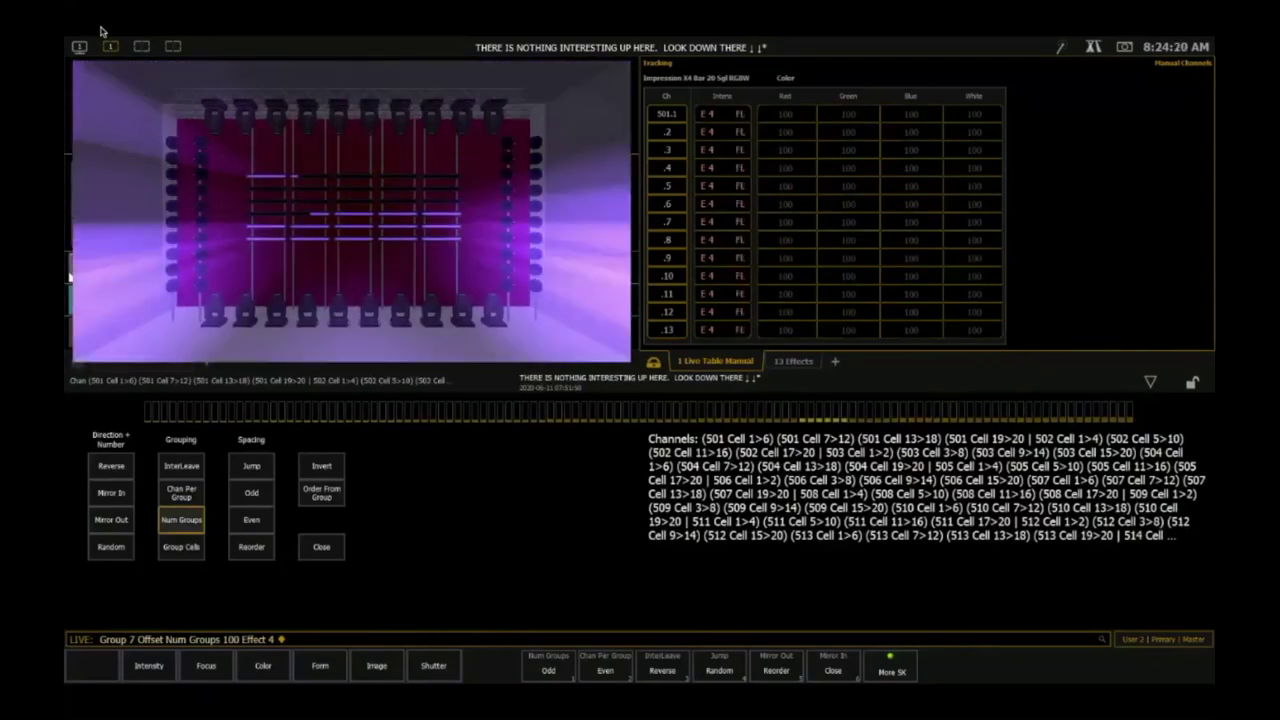
- Apply Effect 4 to Group 7 with an offset of Num Groups 100 and InterLeave
key("F3")
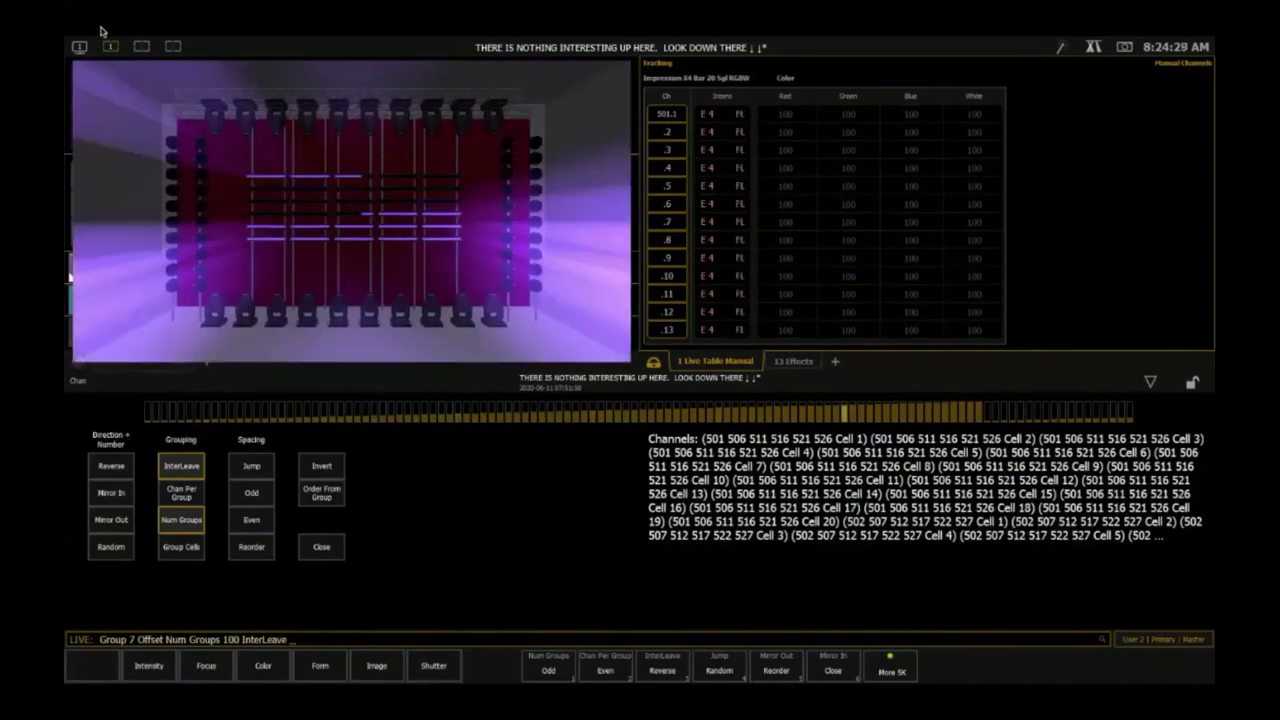
key("BackSpace")
key("BackSpace")
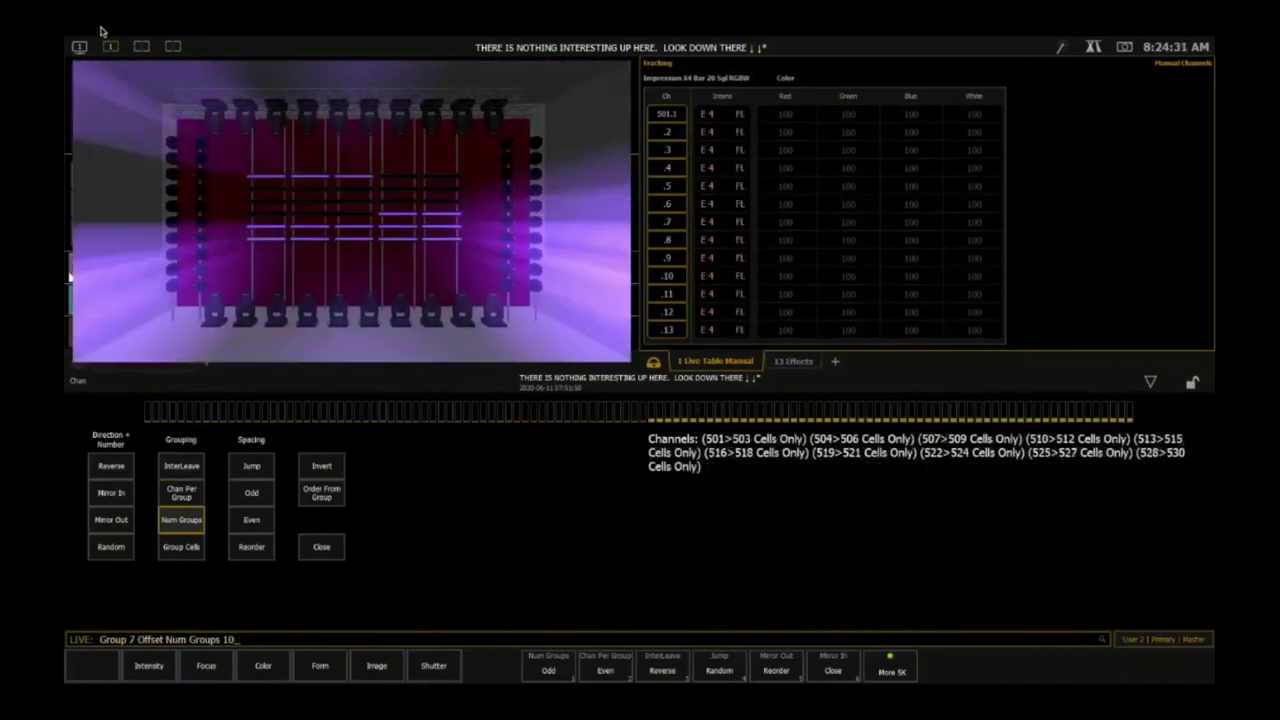
type("0")
key("F3")
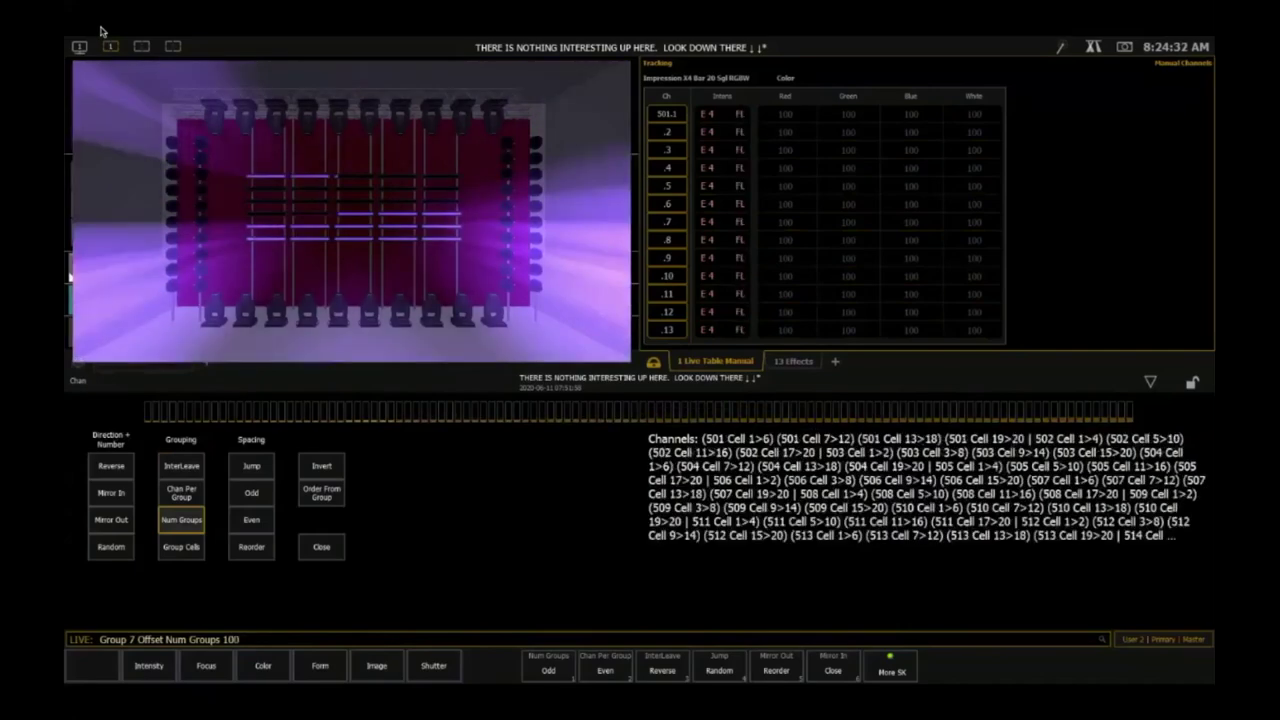
key("alt+e")
key("4")
key("Return")
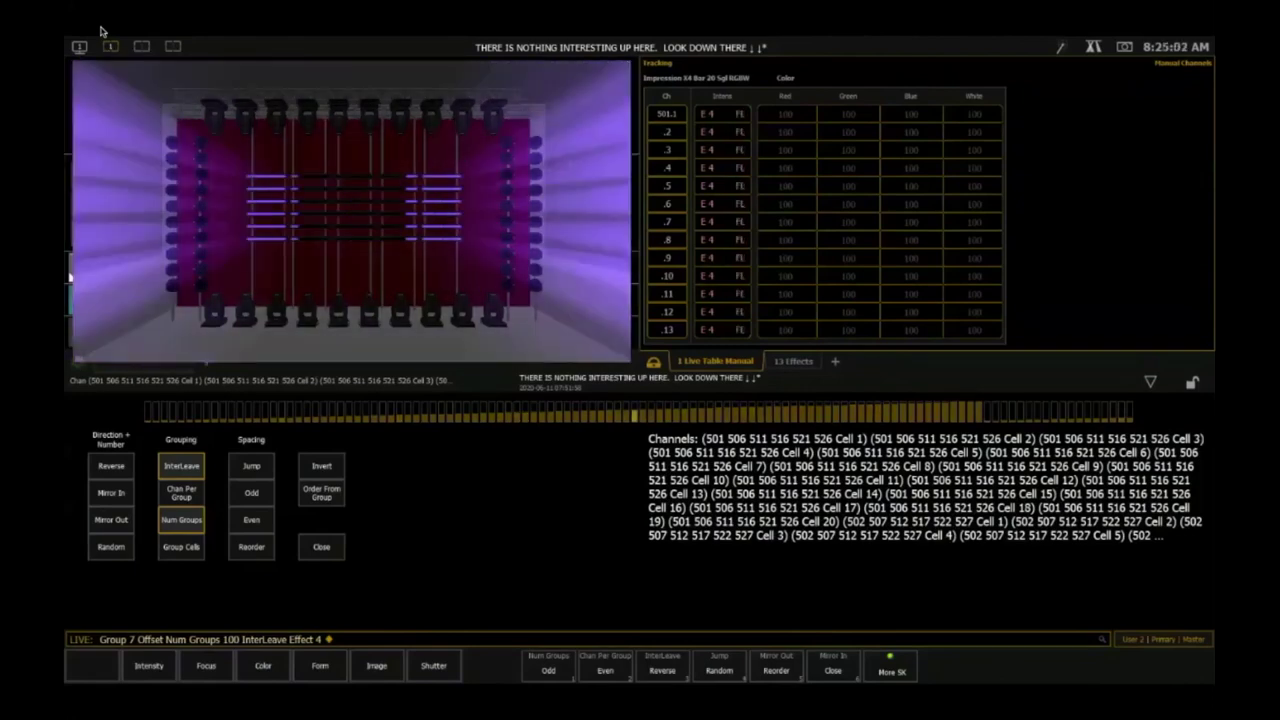
- Open Effect 4 in Blind and try its trail at 1% and at 5%
key("F3")
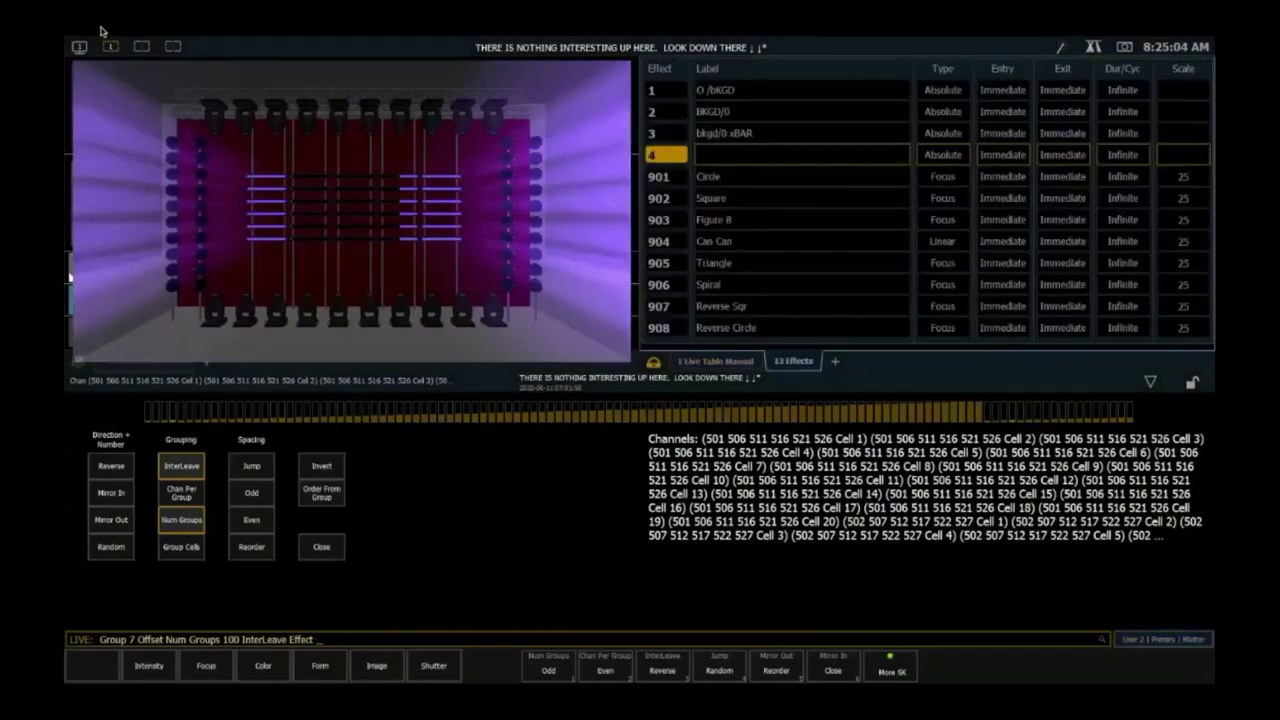
type("t 4 Trail")
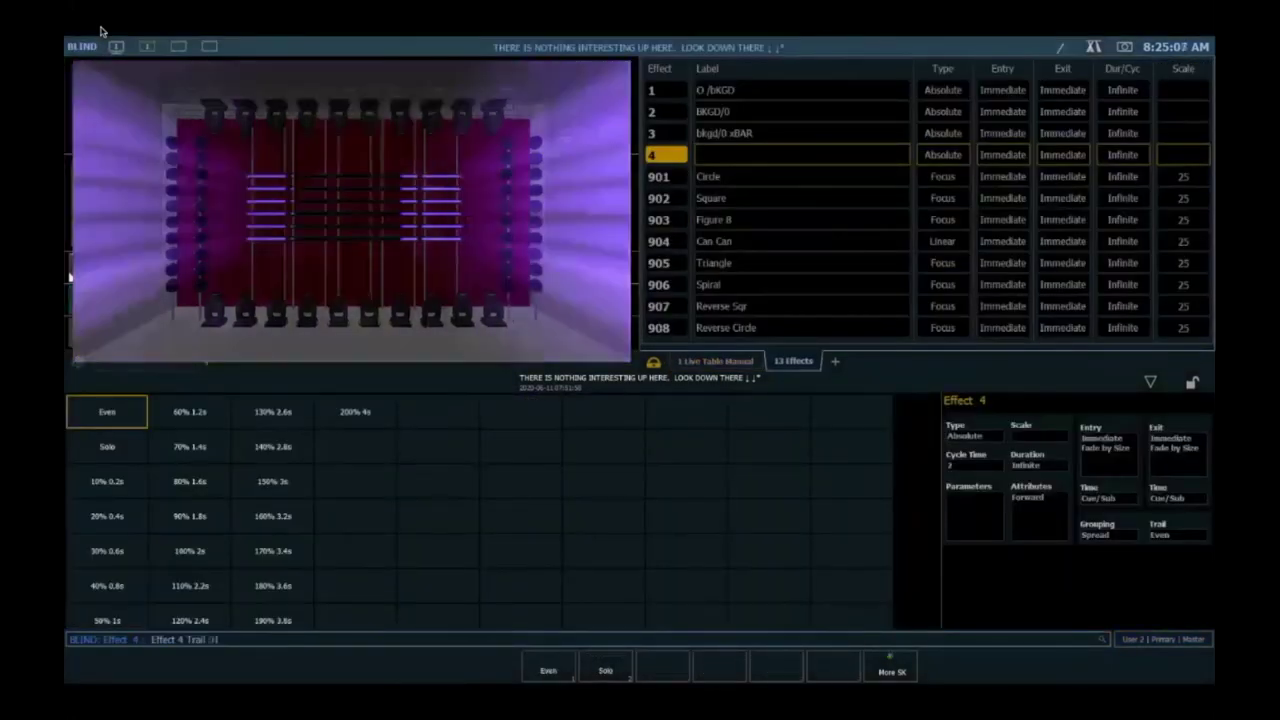
type("01")
key("Return")
key("BackSpace")
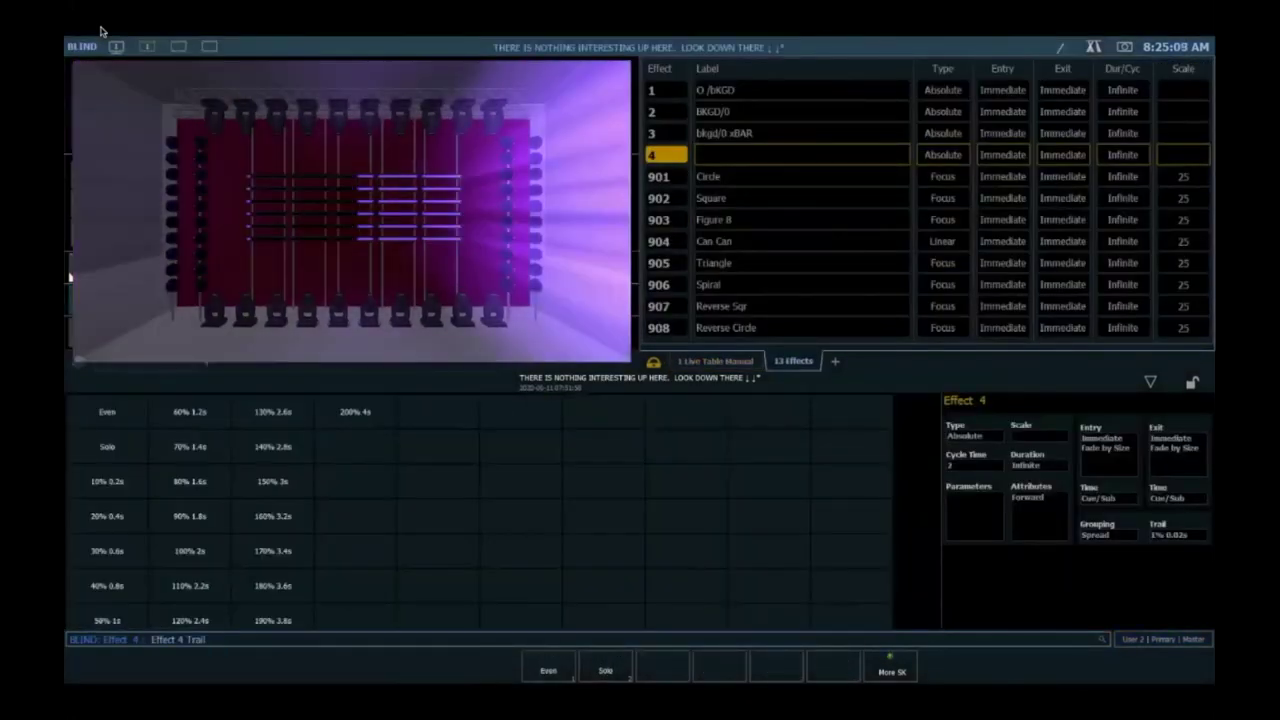
type("5")
key("Return")
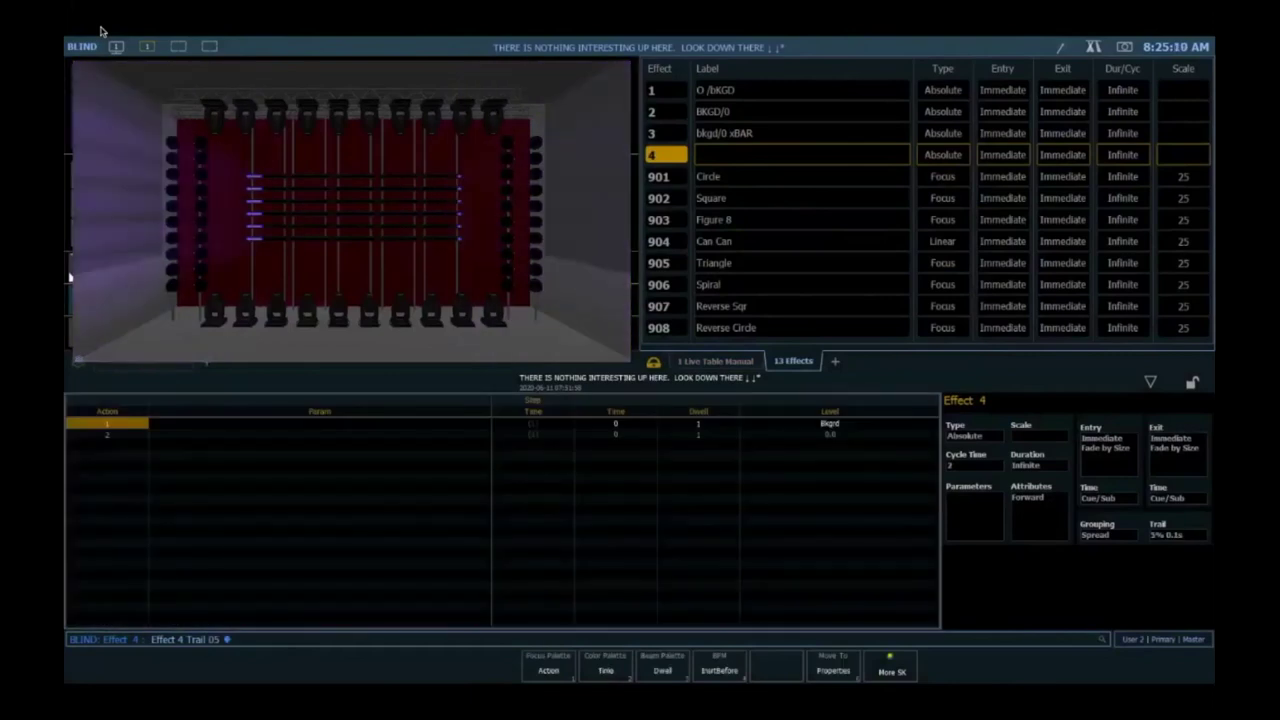
- Try Effect 4's trail at 2% and at 1%, and reset it to Even
type("t")
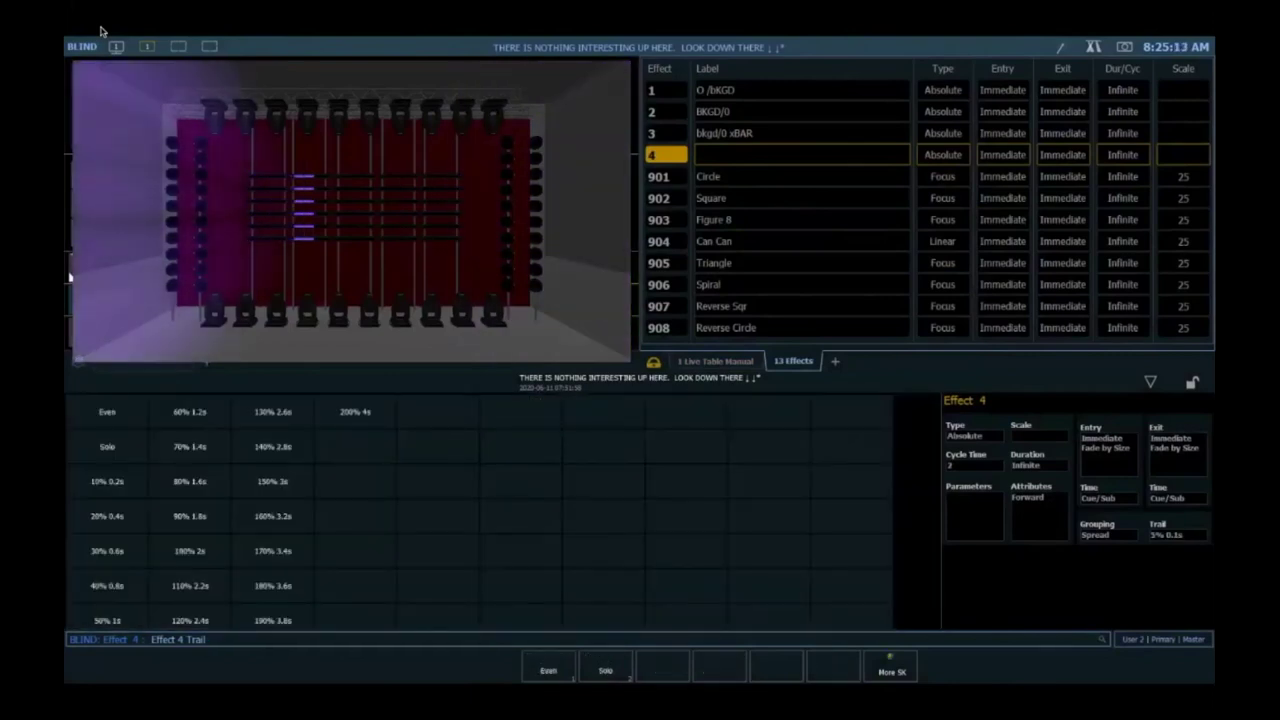
type("02")
key("Return")
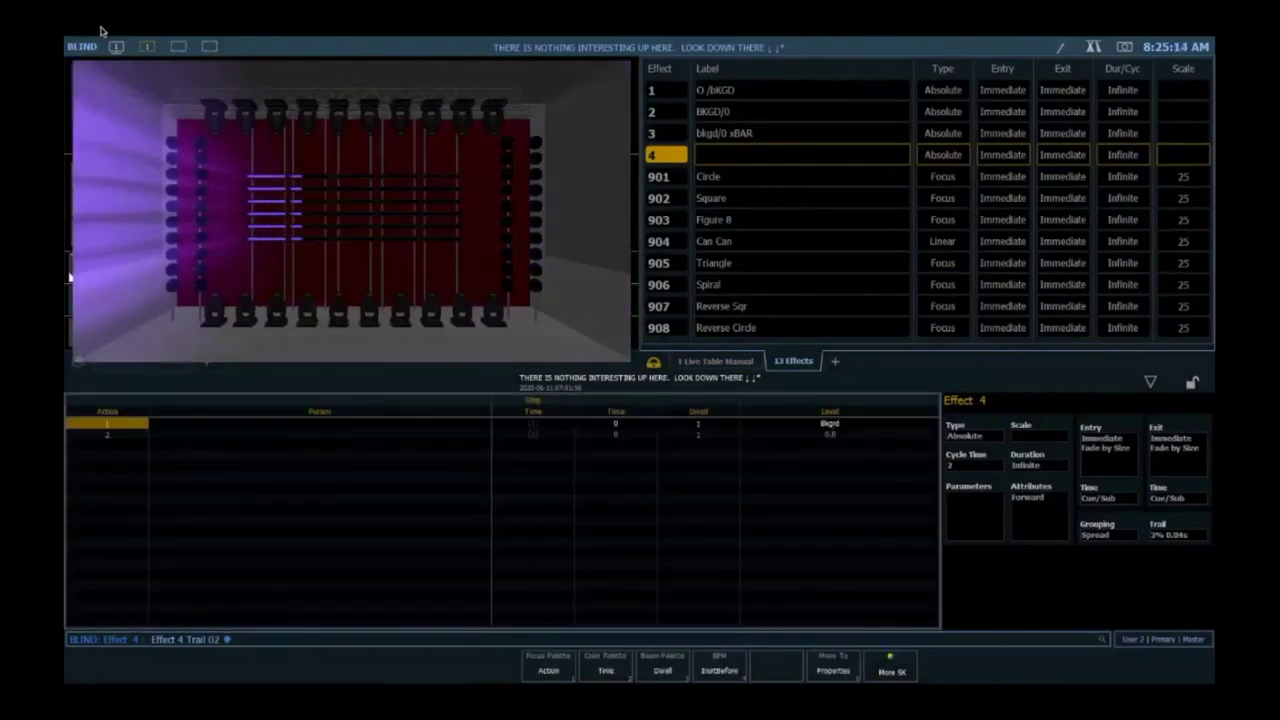
type("t01")
key("Return")
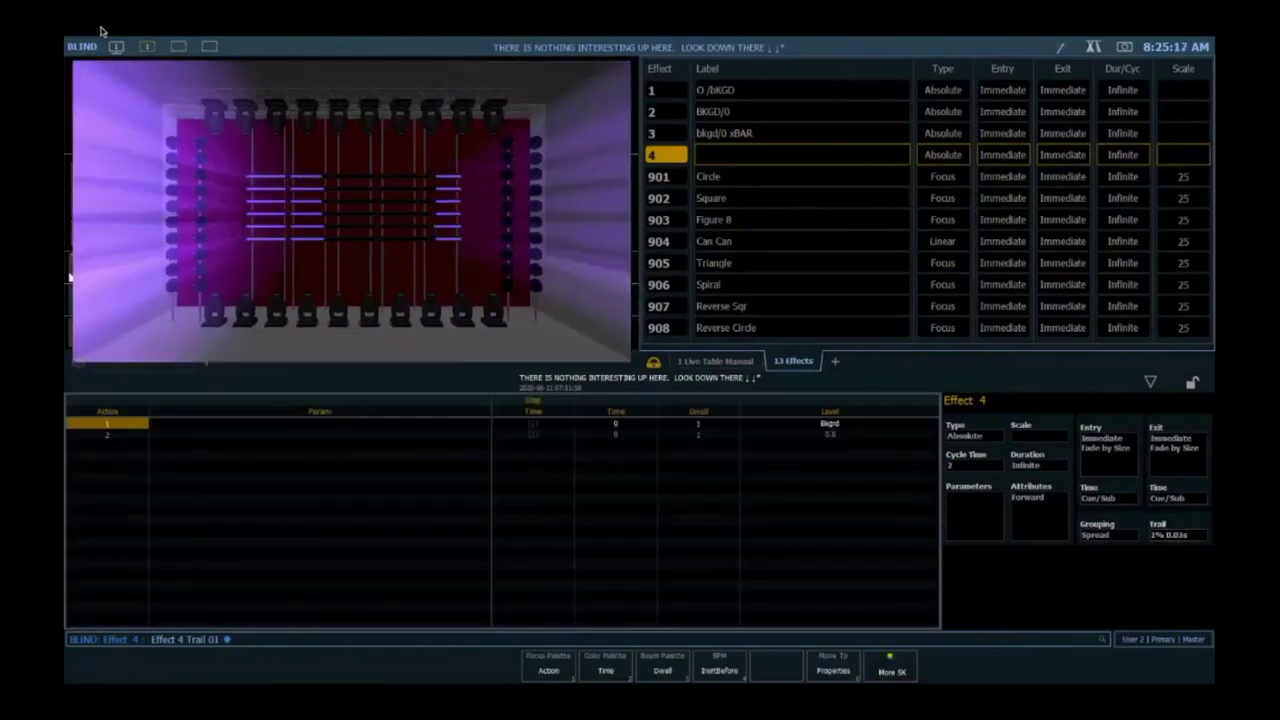
type("t0")
key("Return")
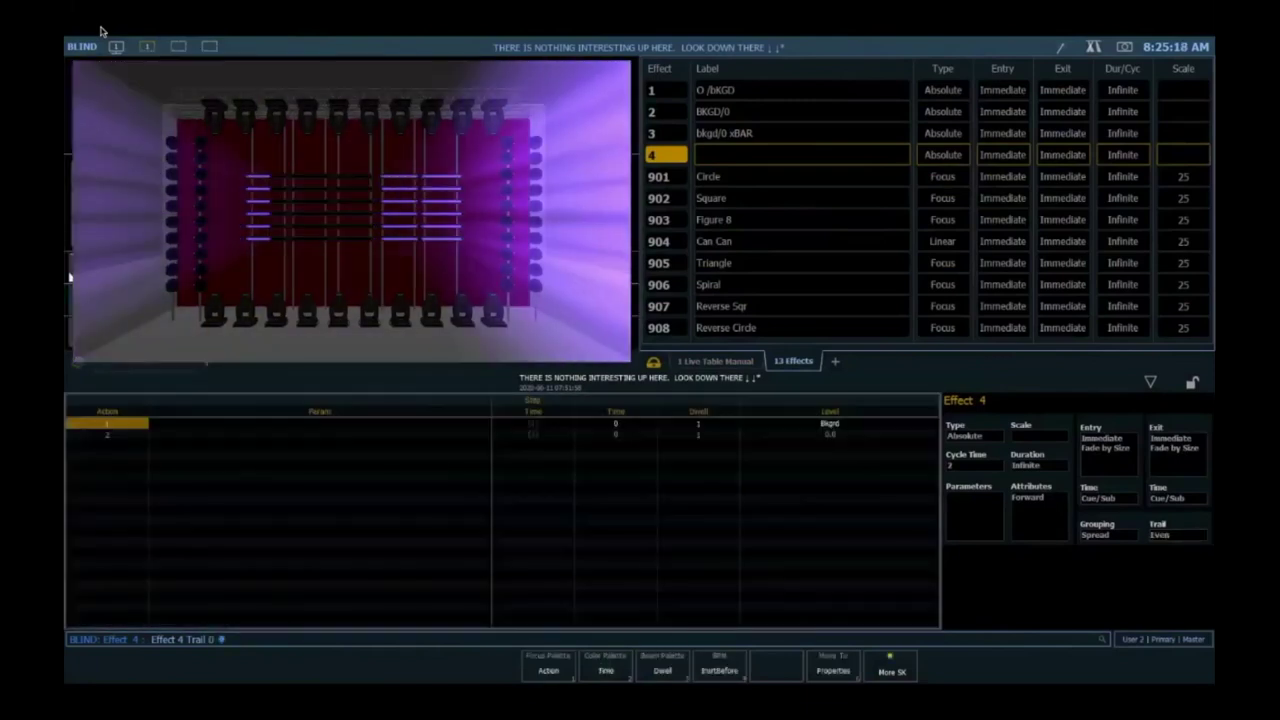
- Try Effect 4's grouping at 50 and at 75
key("g")
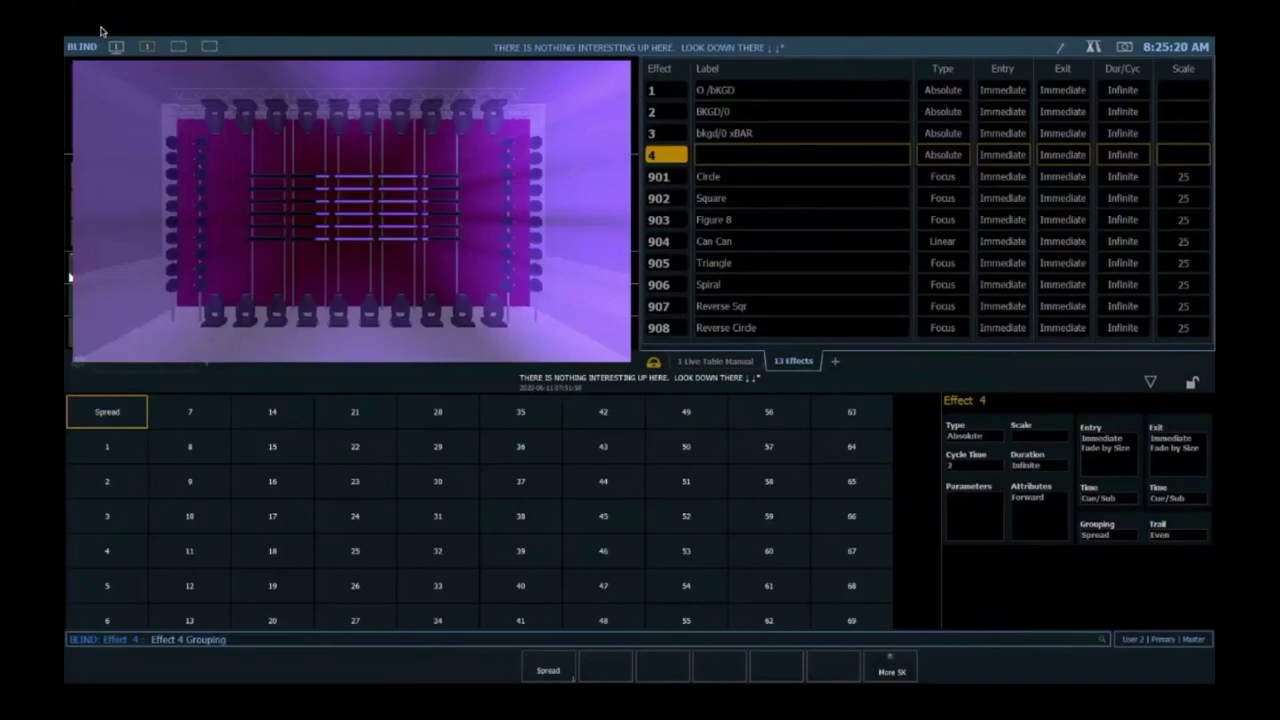
type("50")
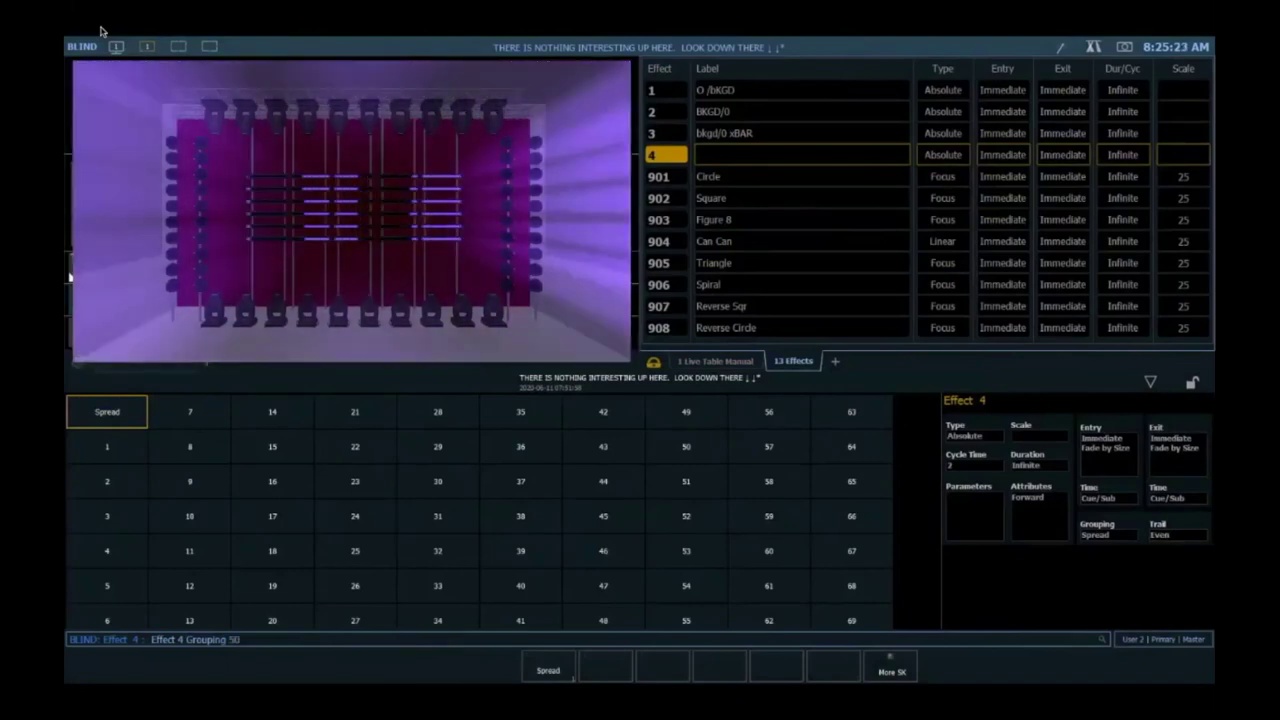
key("Return")
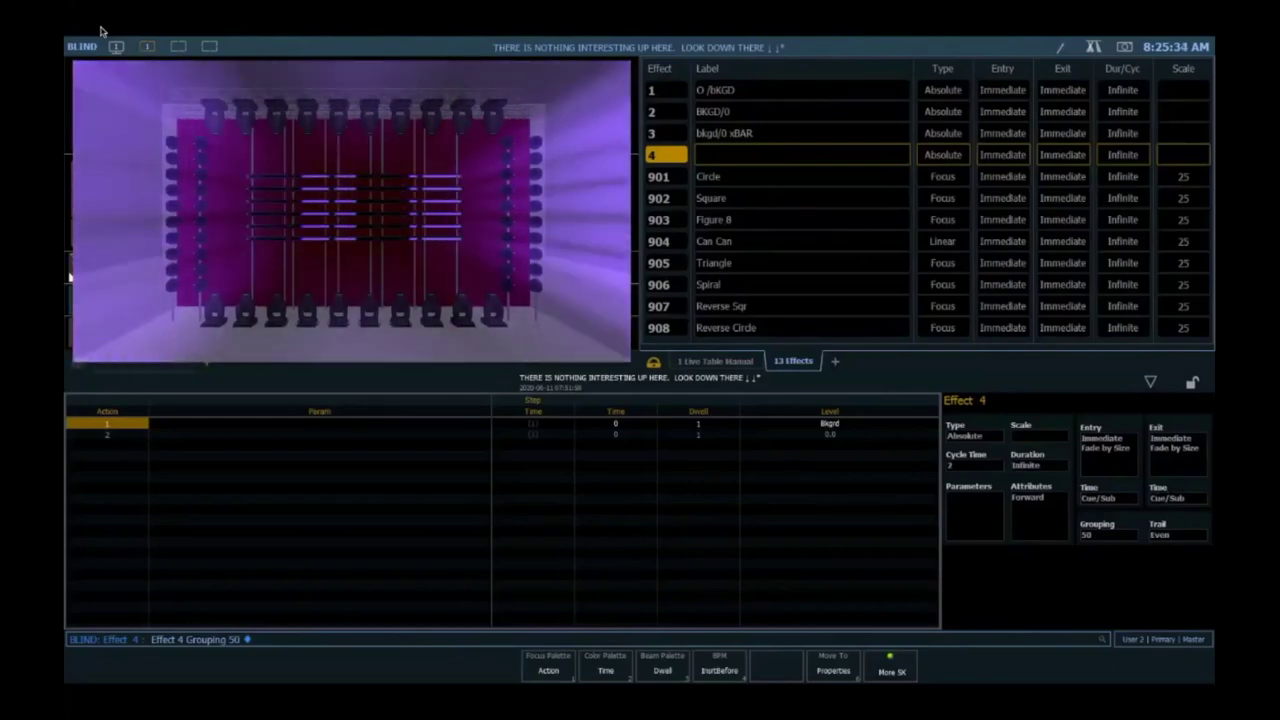
key("g")
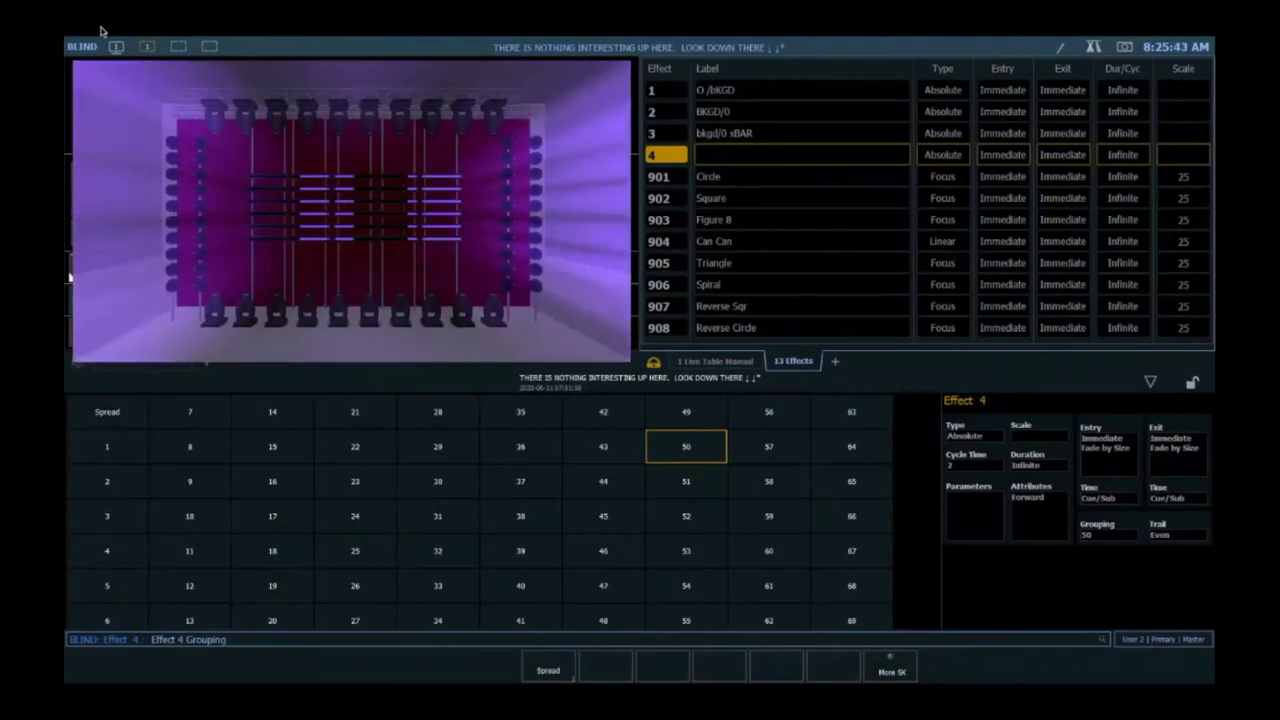
type("752")
key("BackSpace")
key("Return")
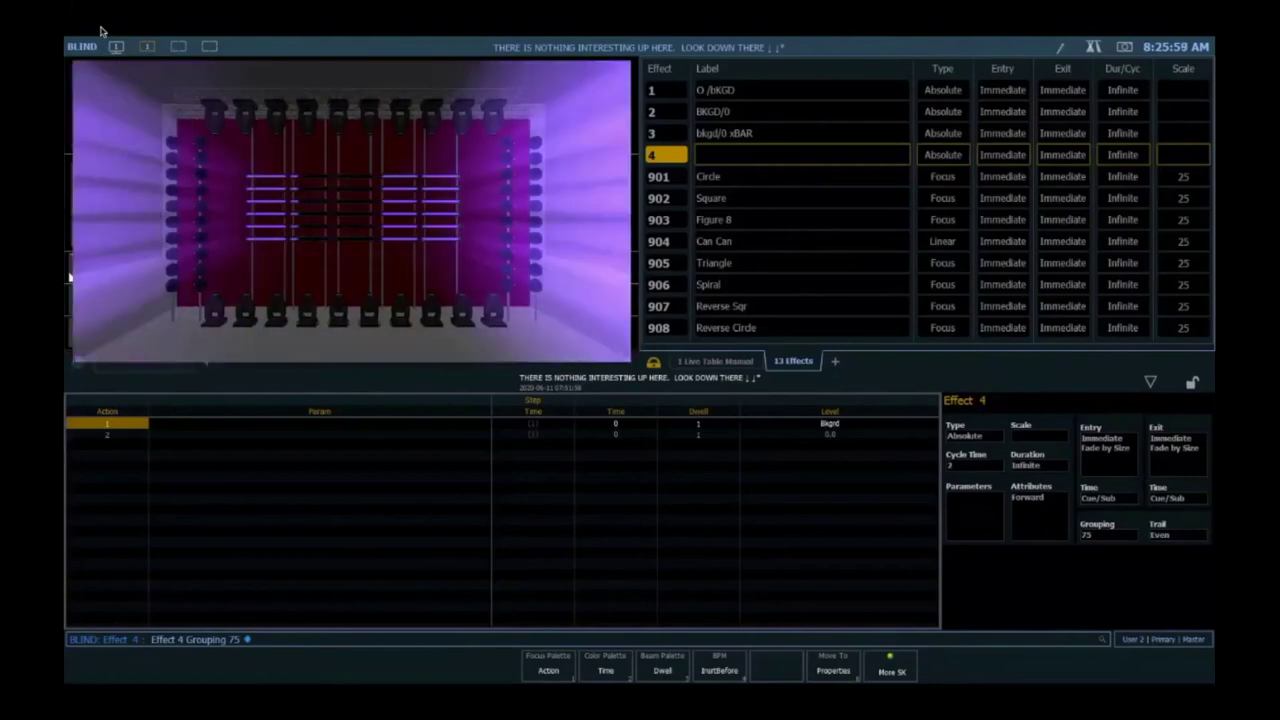
- Try Effect 4's grouping at 125 and at 25
key("g")
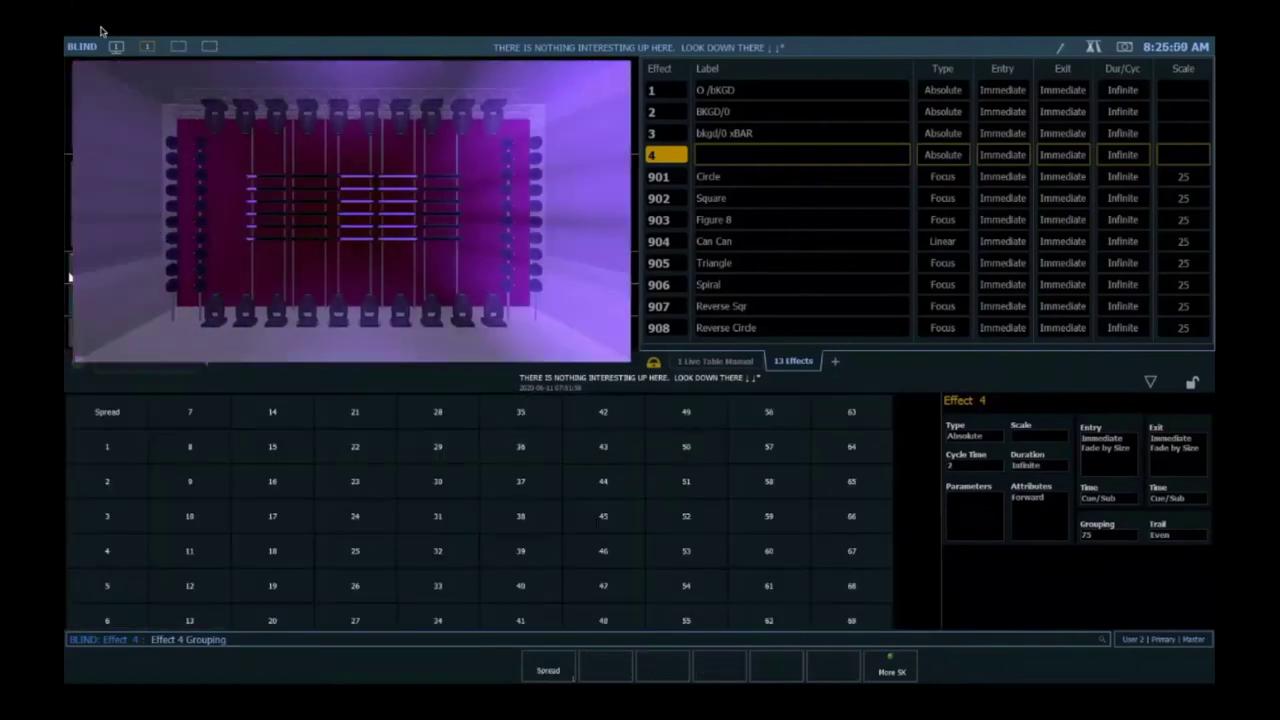
type("125")
key("Return")
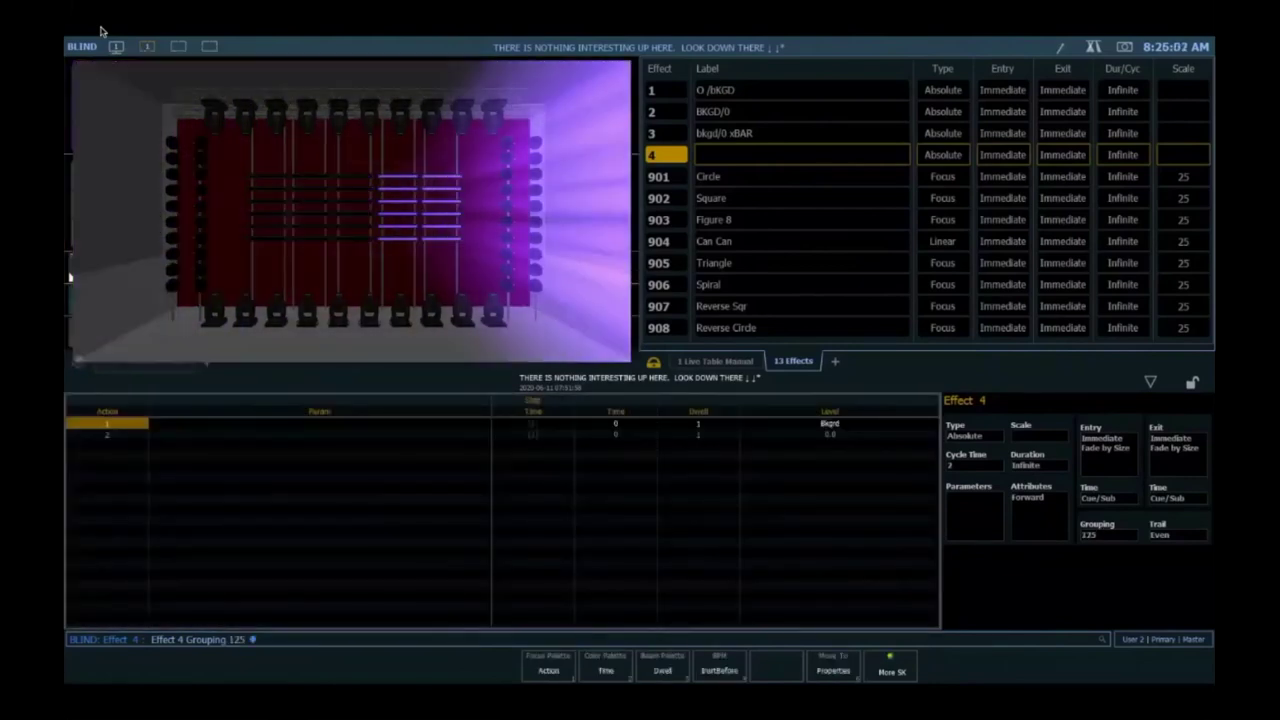
key("g")
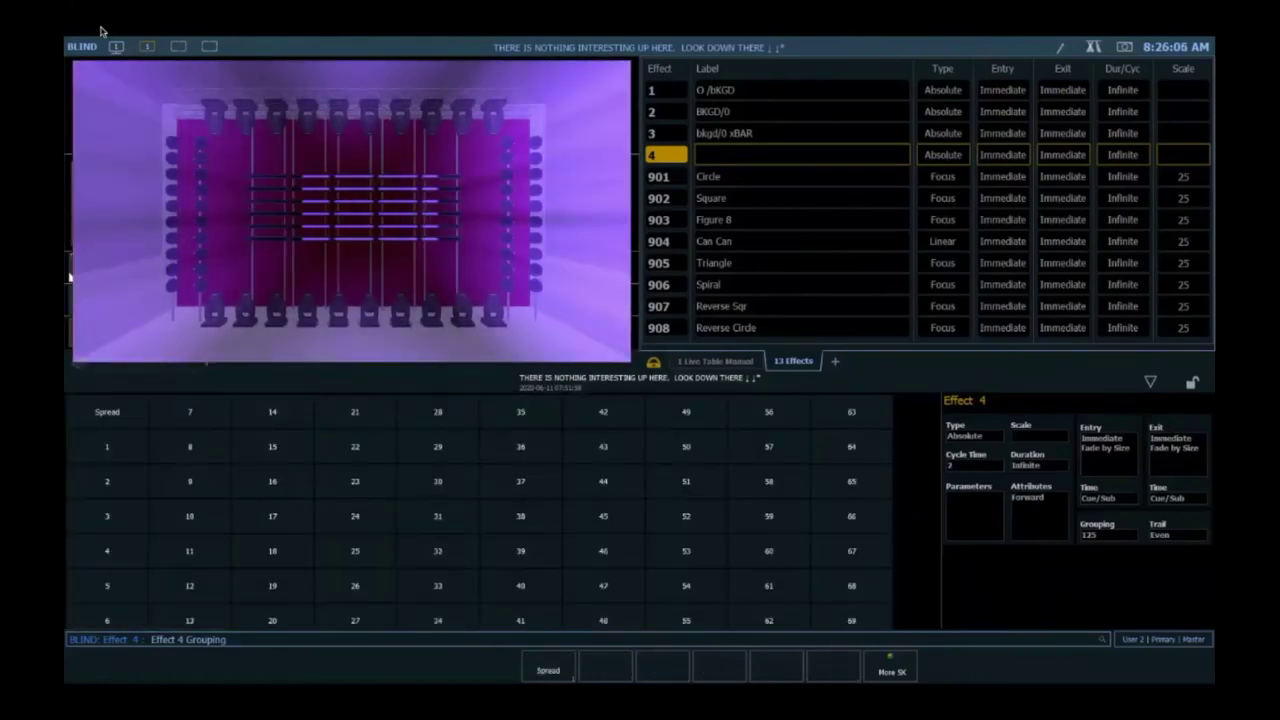
type("25")
key("Return")
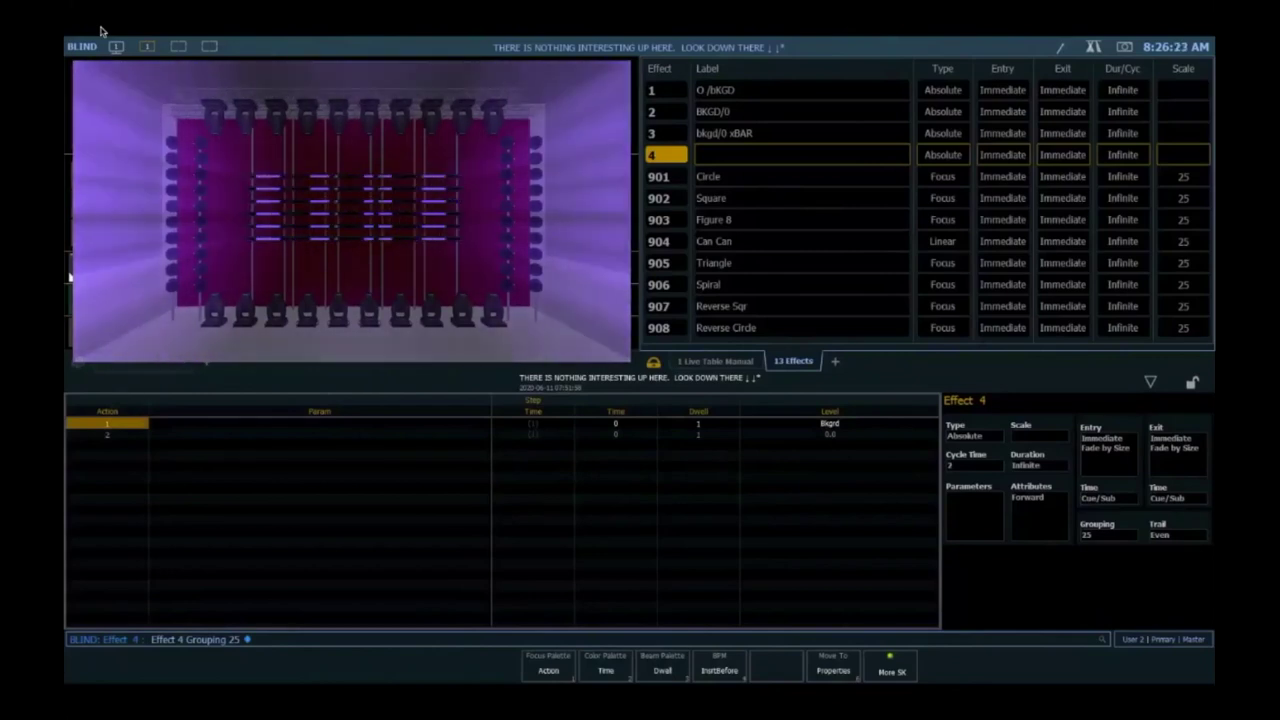
- Check Group 7's Num Groups 100 offset in Live with and without InterLeave, and reset Effect 4's grouping to Spread in Blind
key("F1")
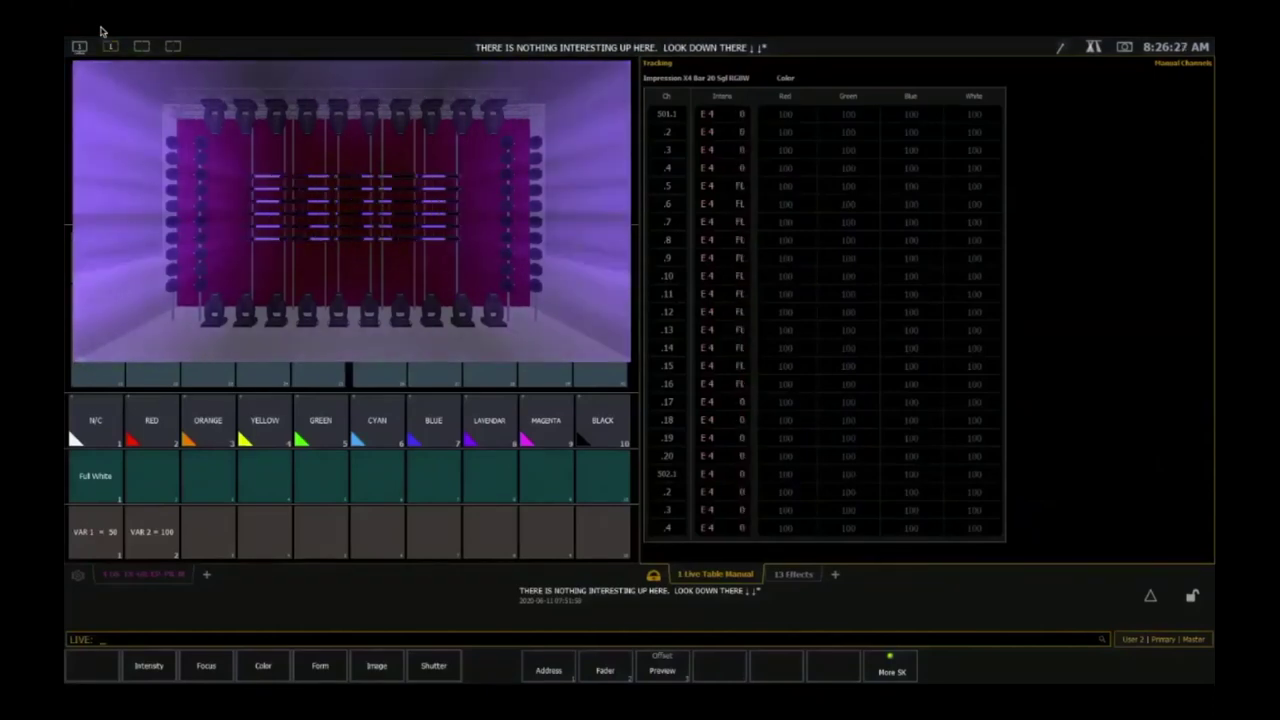
key("g")
key("7")
key("o")
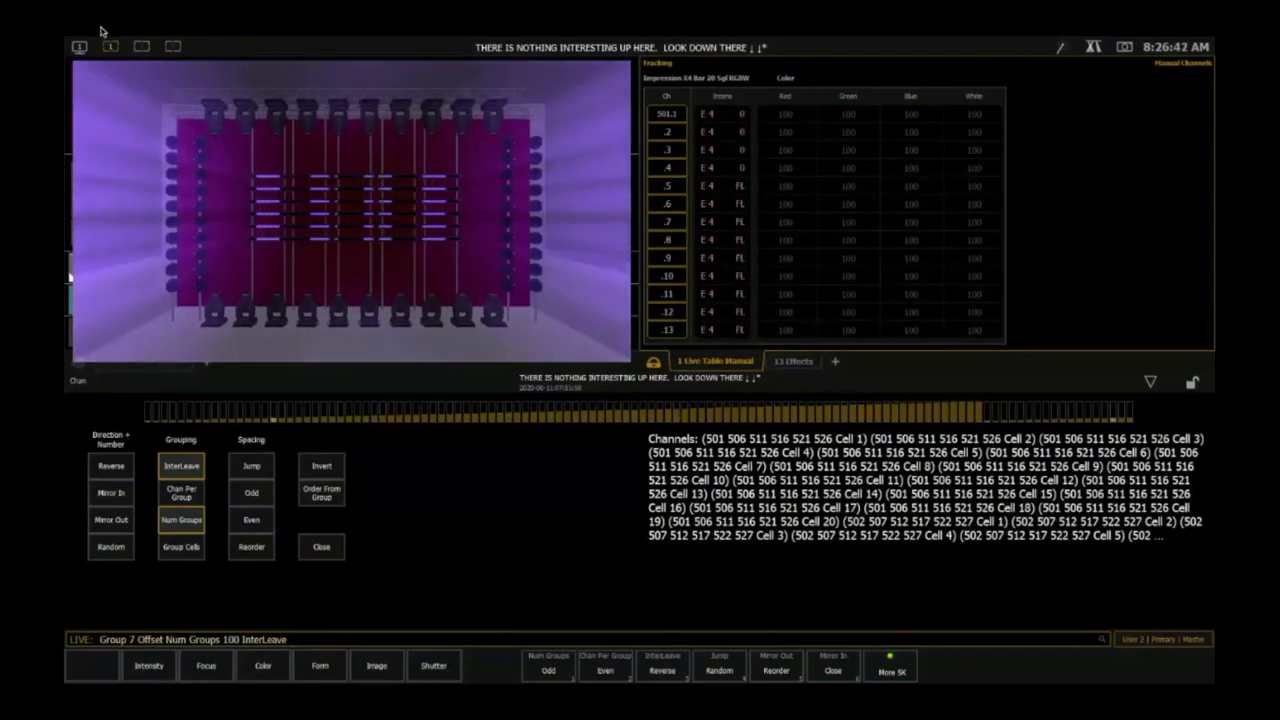
key("Return")
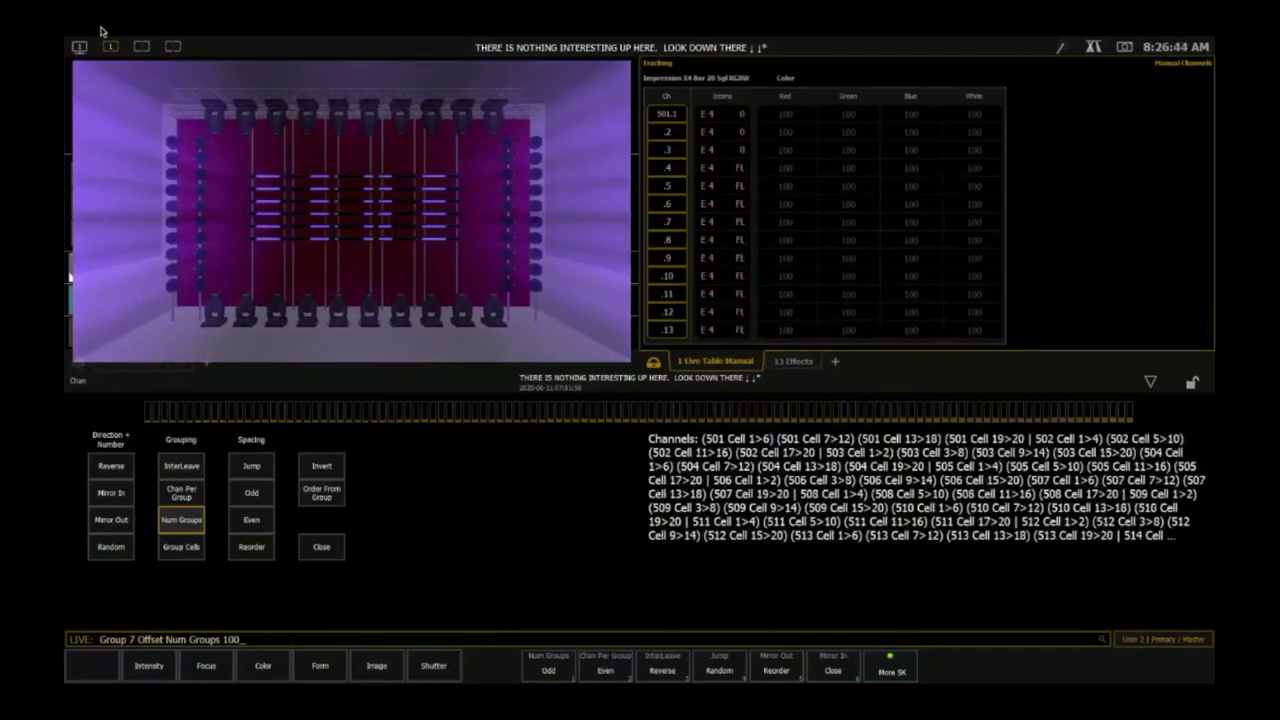
key("0")
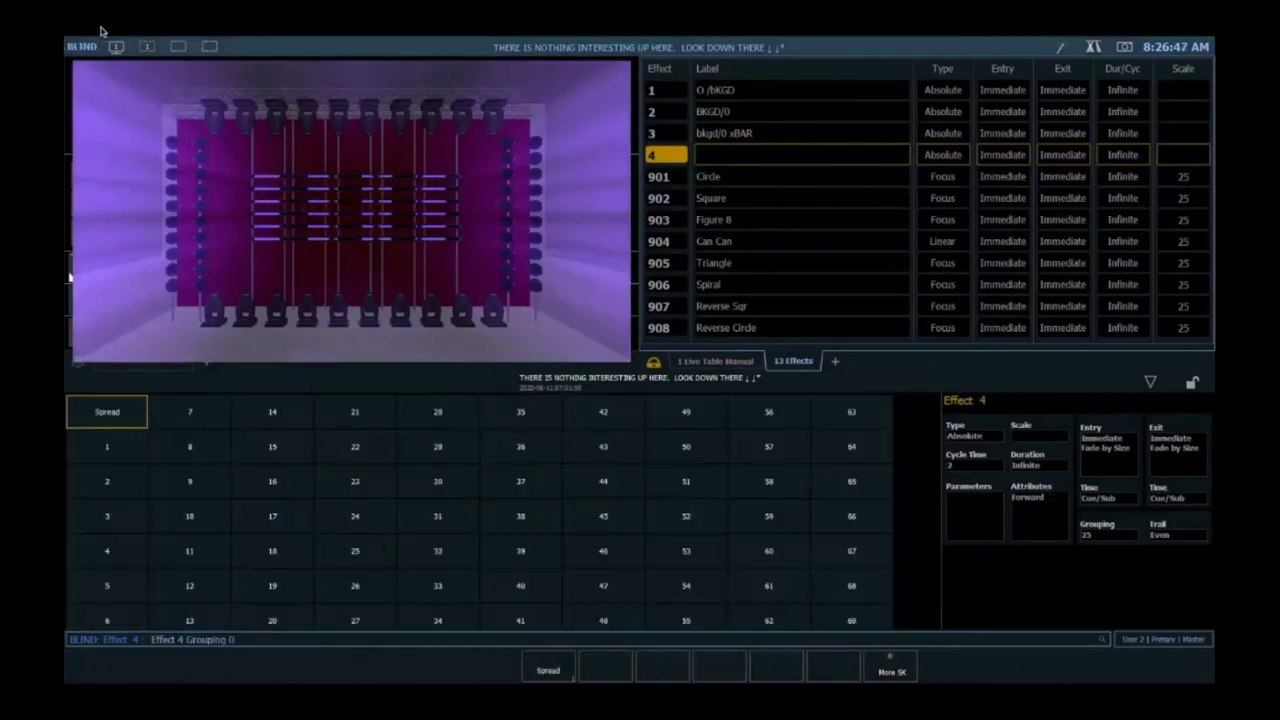
key("Return")
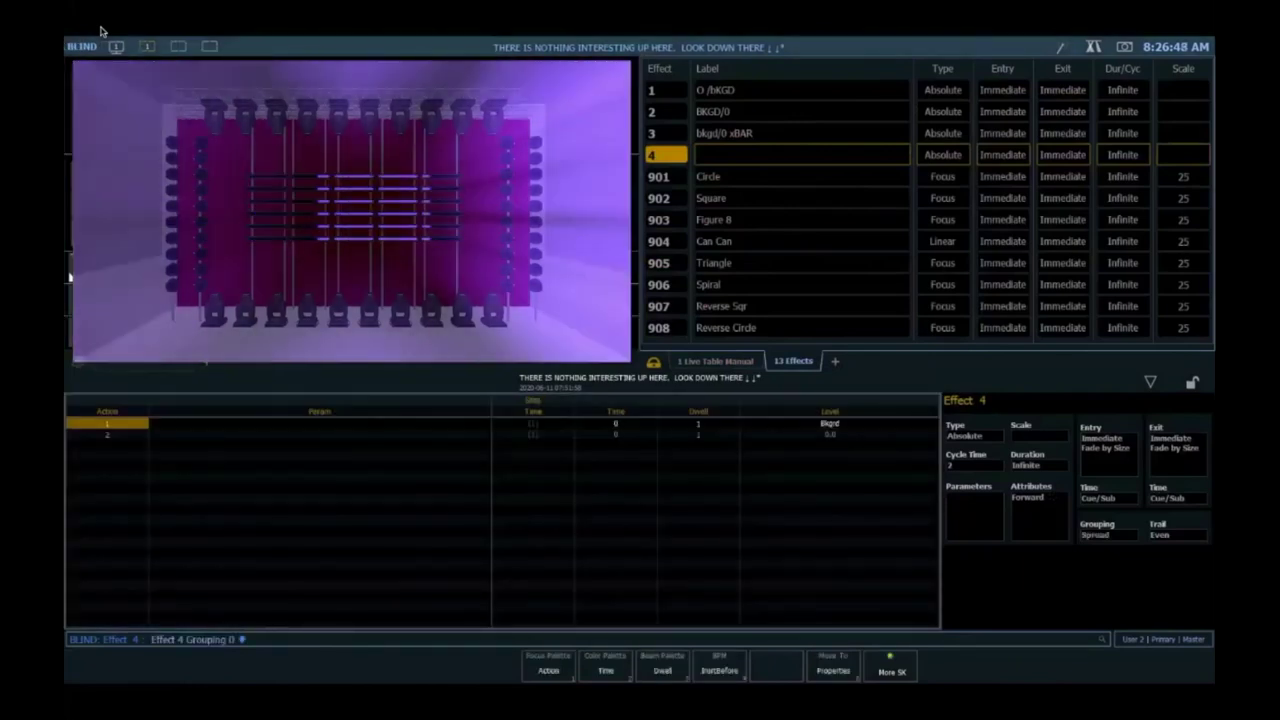
- Apply Effect 4 to Group 7 in Live, replacing the Num Groups 100 InterLeave offset with Mirror Out
key("F2")
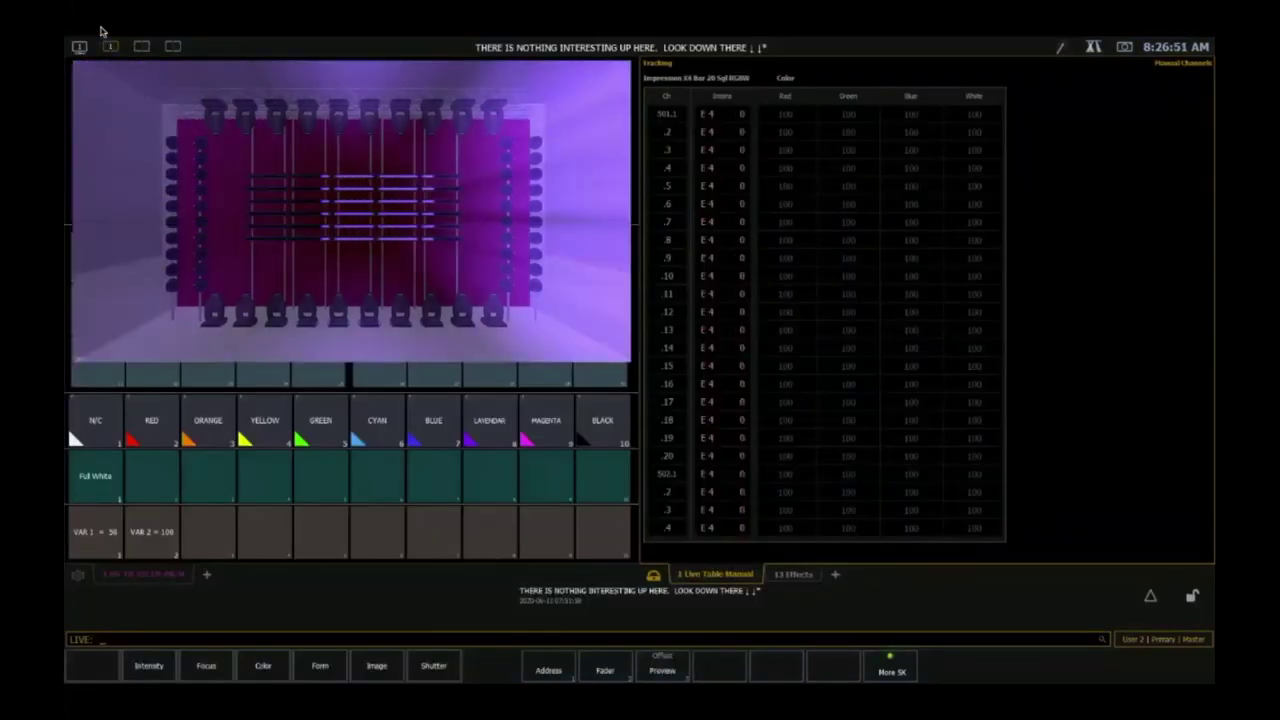
type("Group 7 Offset Num Groups 100 InterLeave")
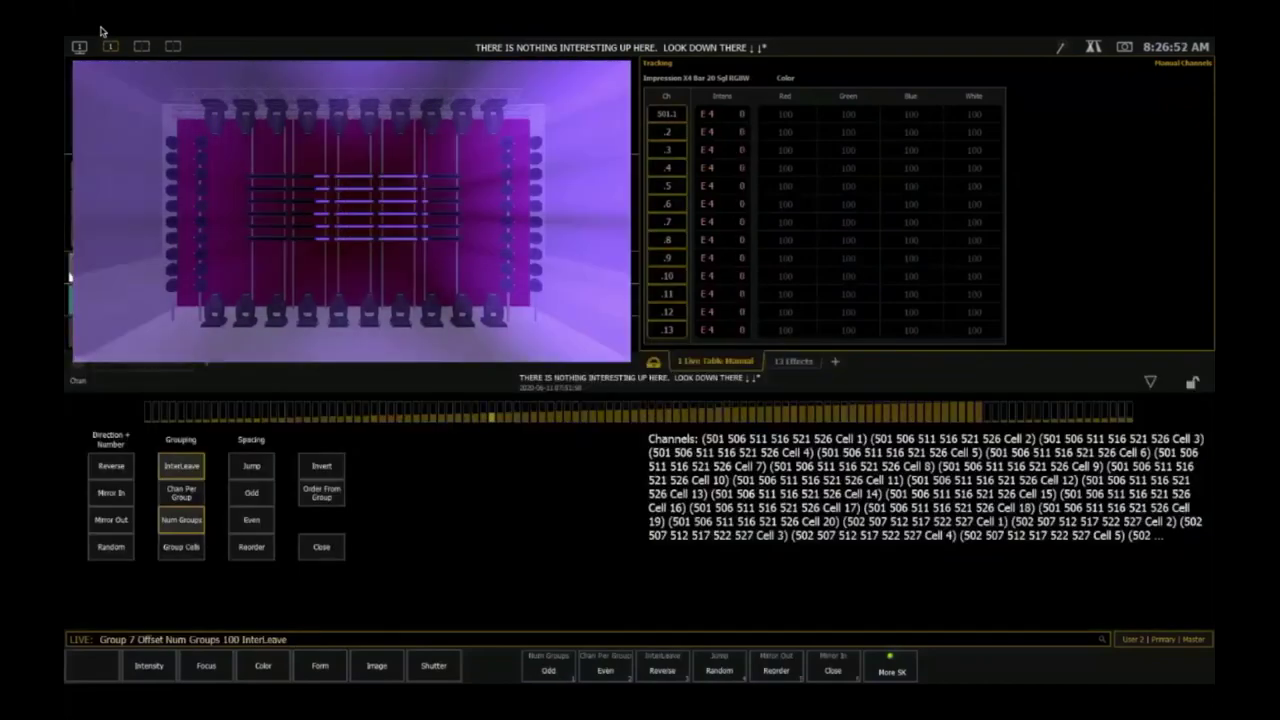
key("BackSpace")
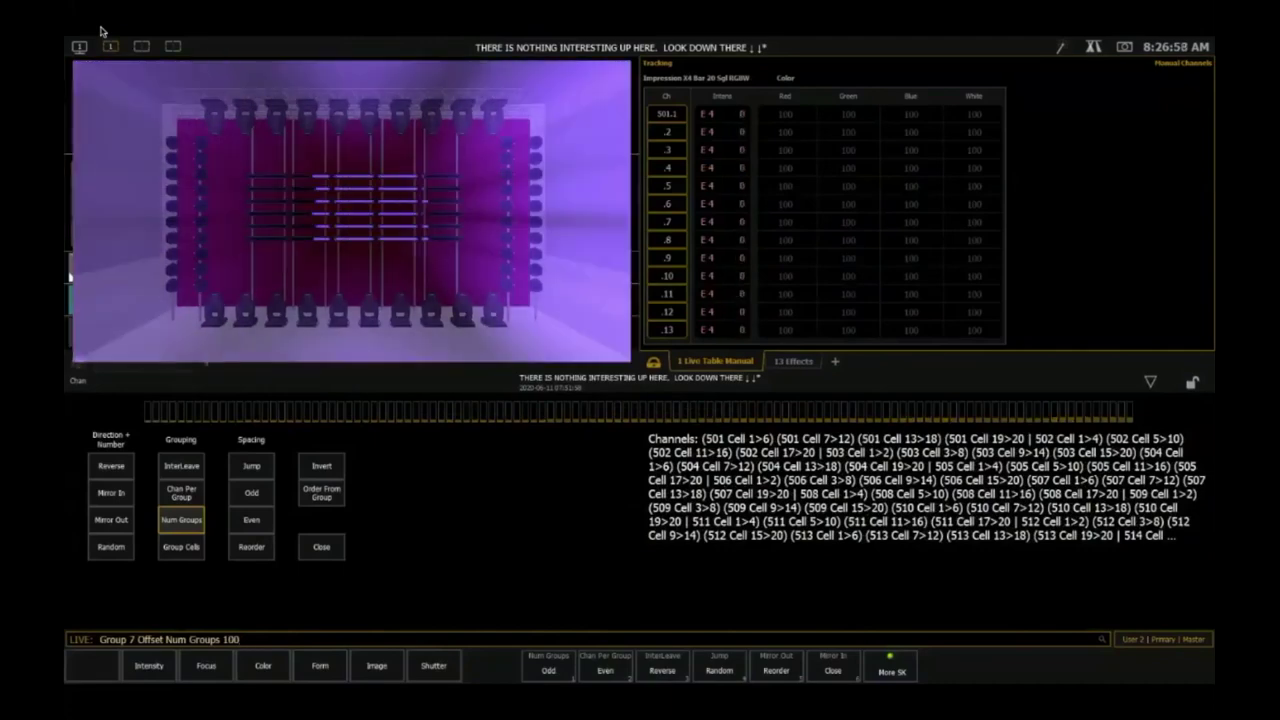
key("BackSpace")
key("BackSpace")
key("BackSpace")
key("BackSpace")
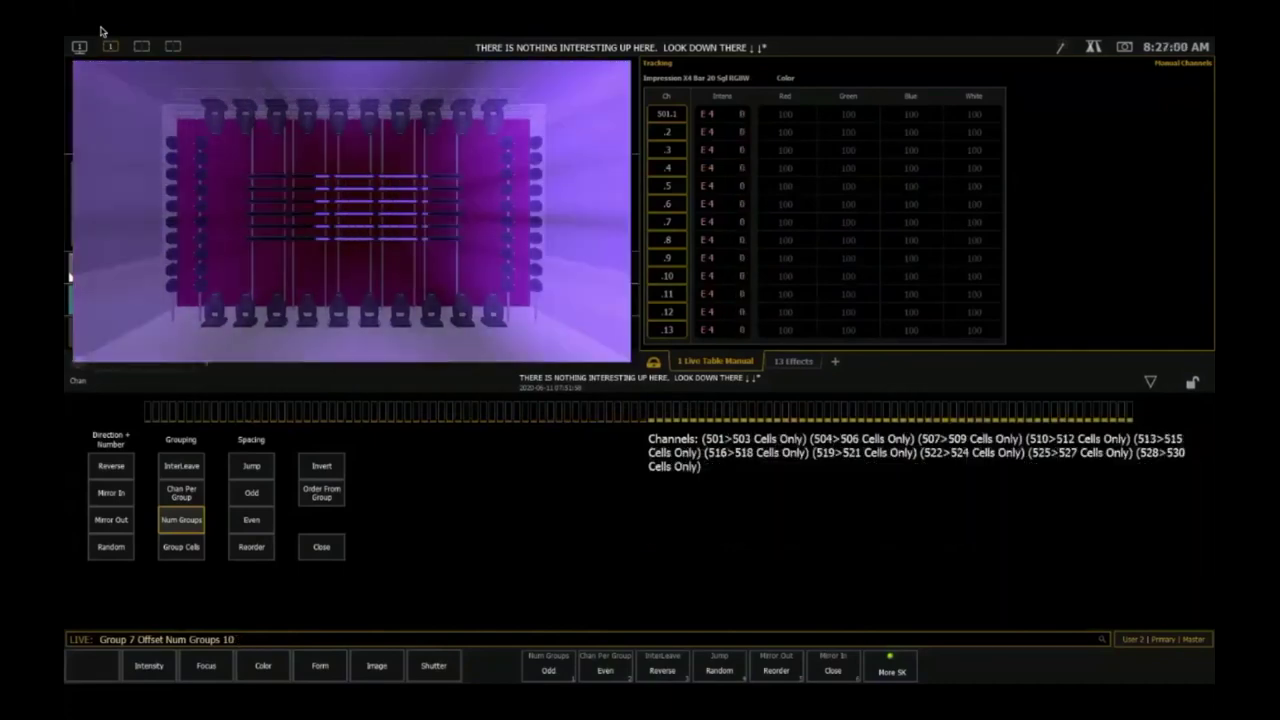
key("shift+F5")
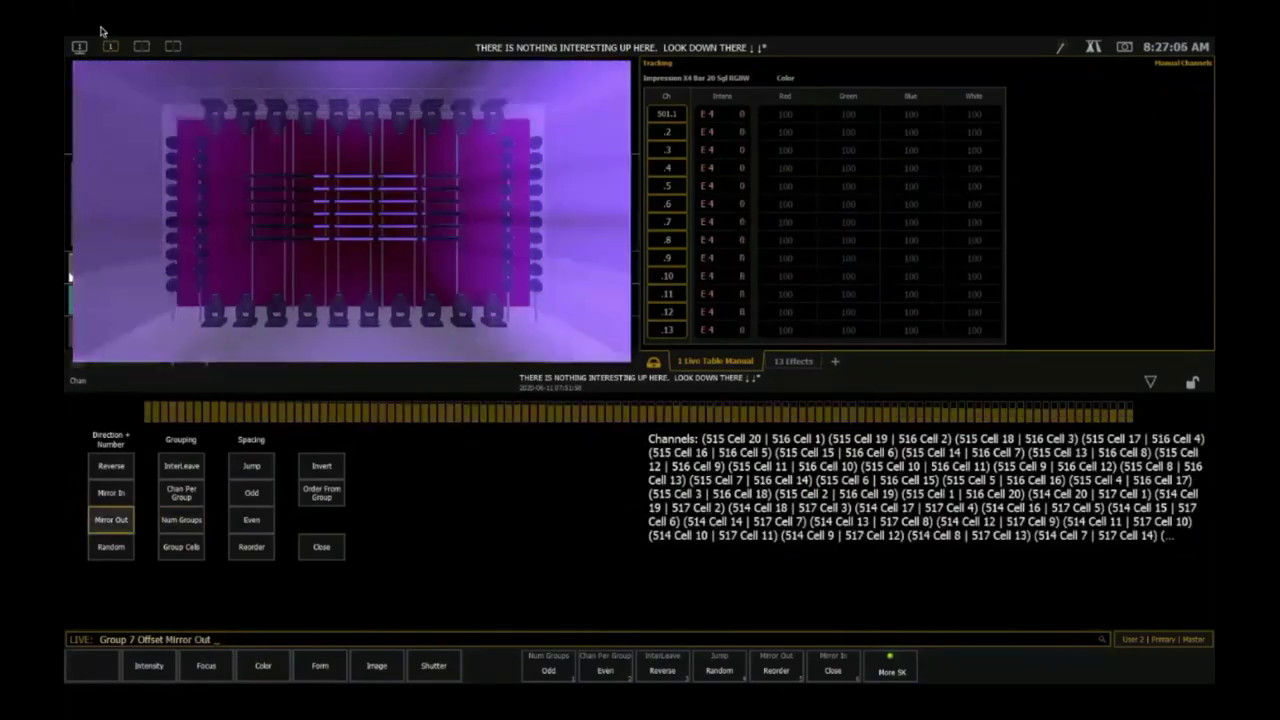
key("e")
key("4")
key("Return")
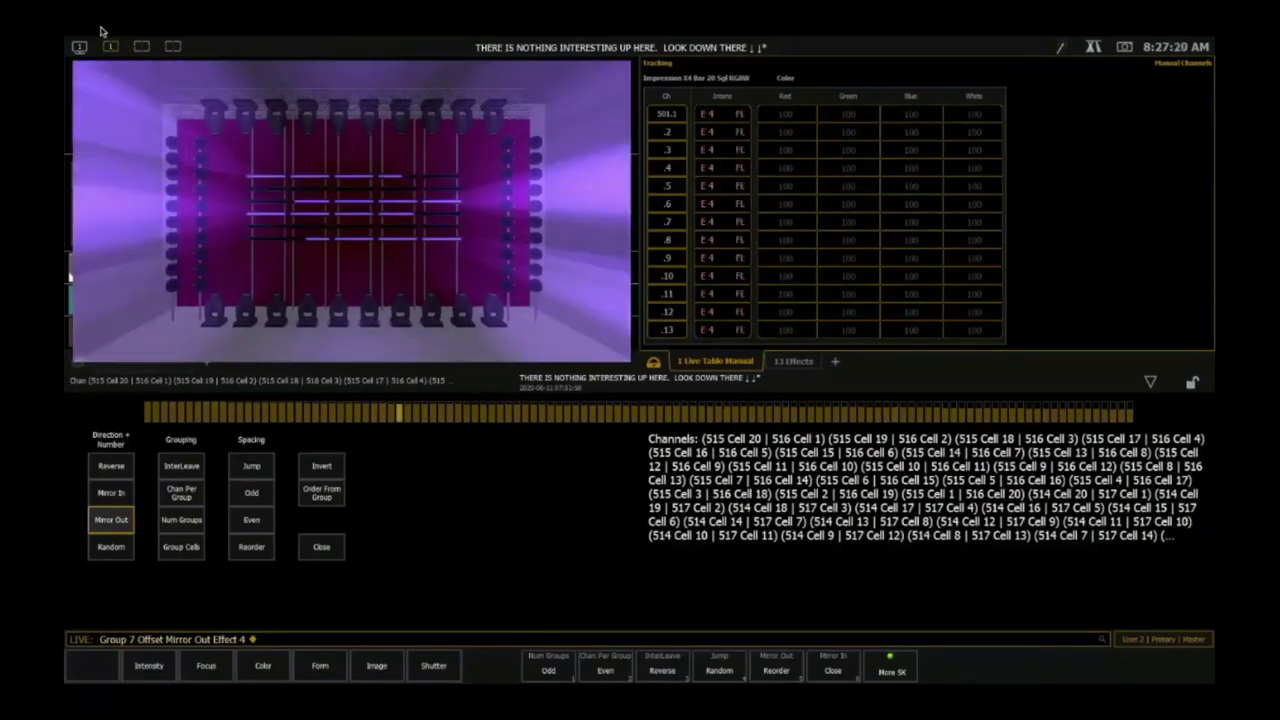
- Open Effect 4 in Blind and try its trail at 1% and at 2%
key("F3")
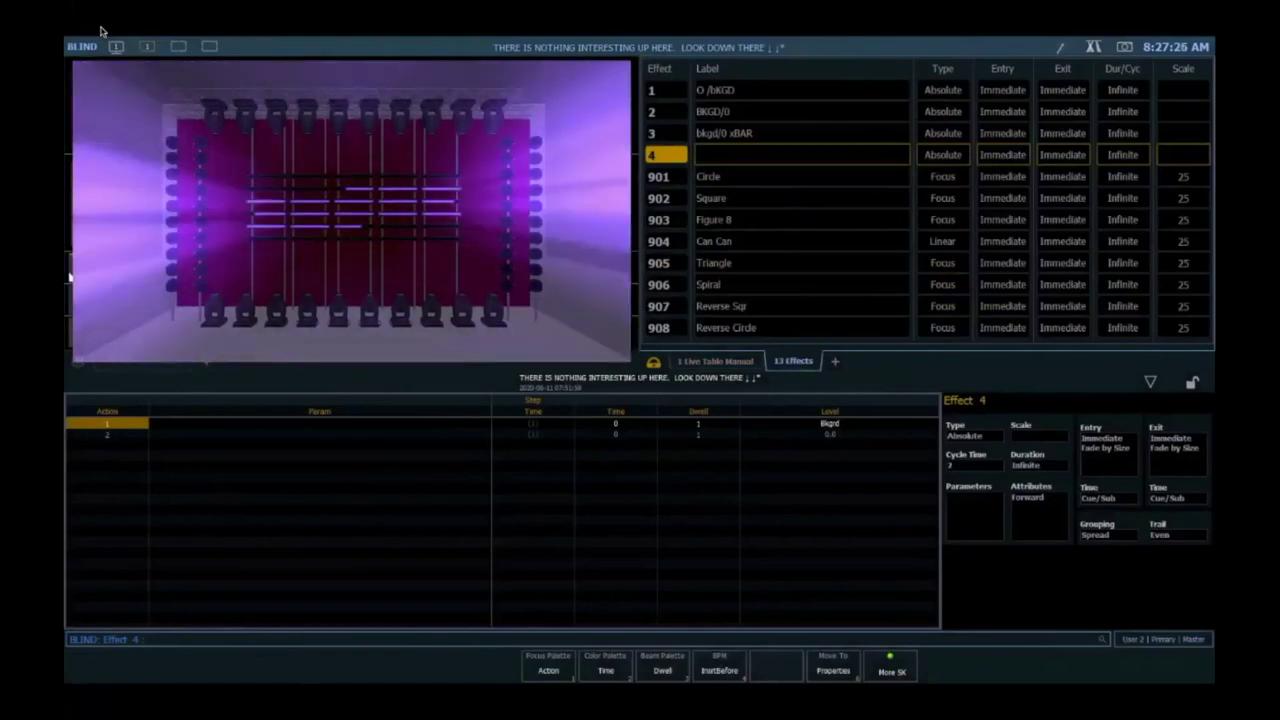
type("t01")
key("Return")
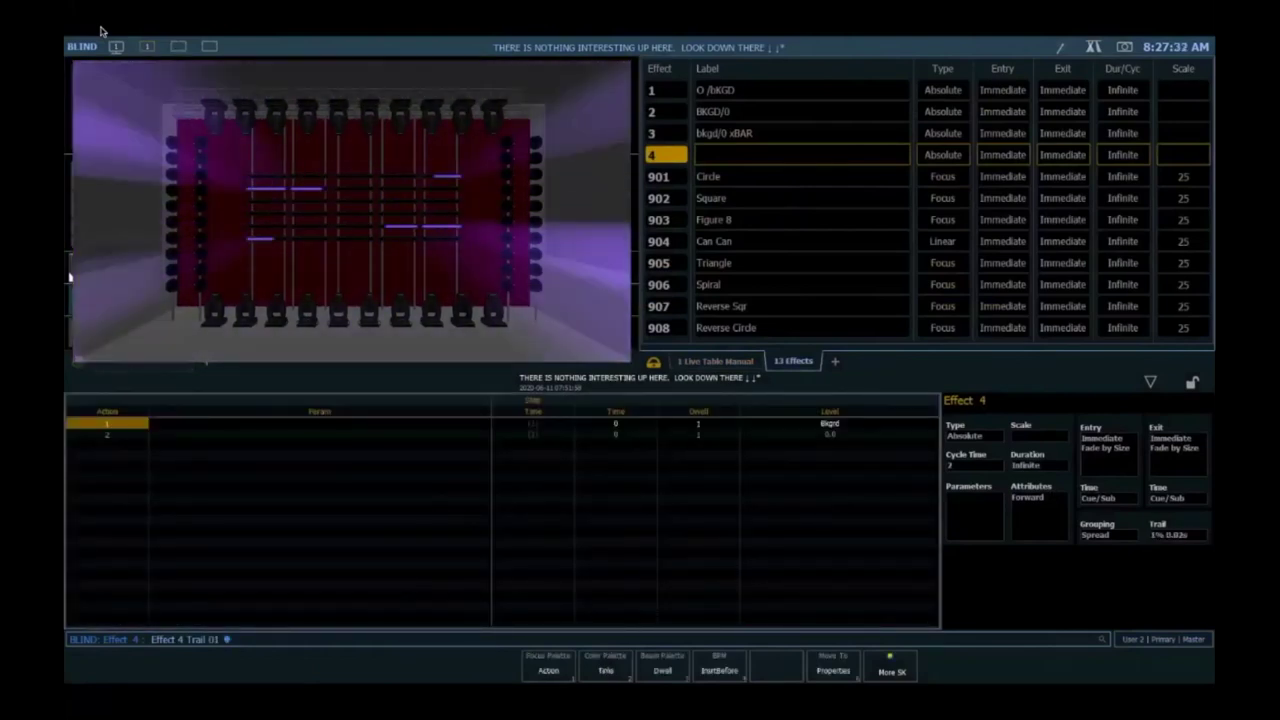
type("t")
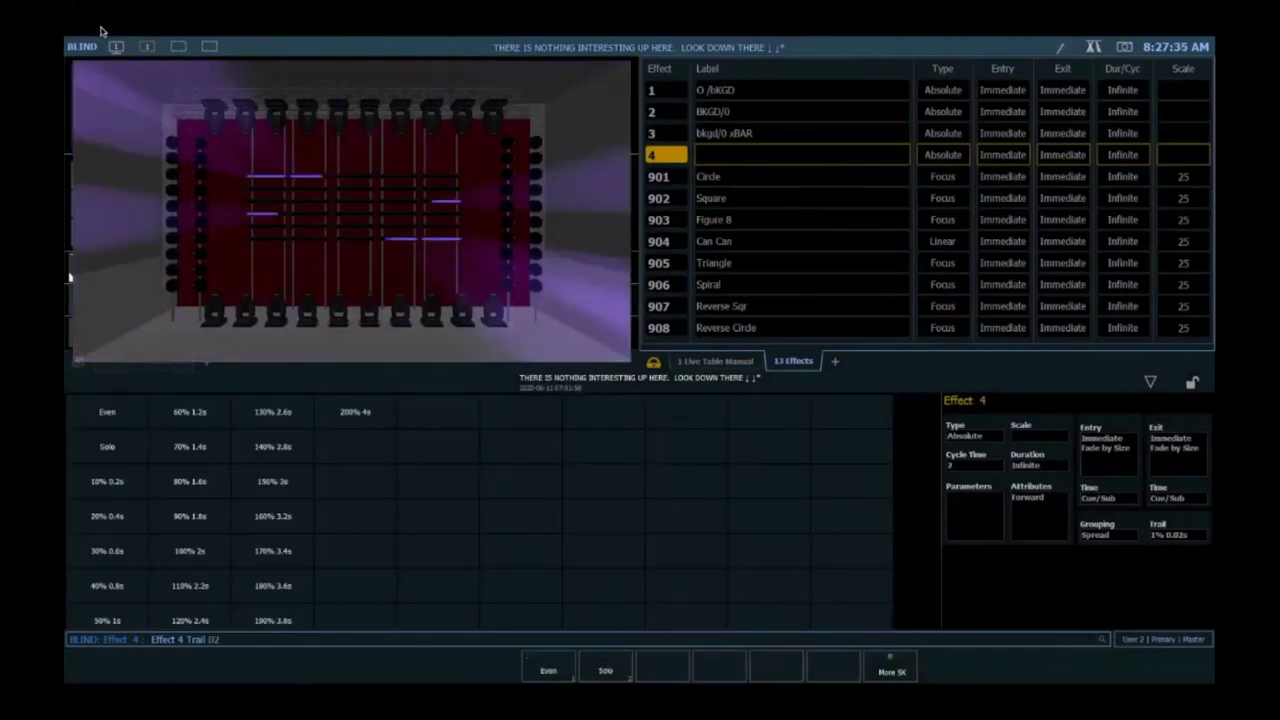
type("02")
key("Return")
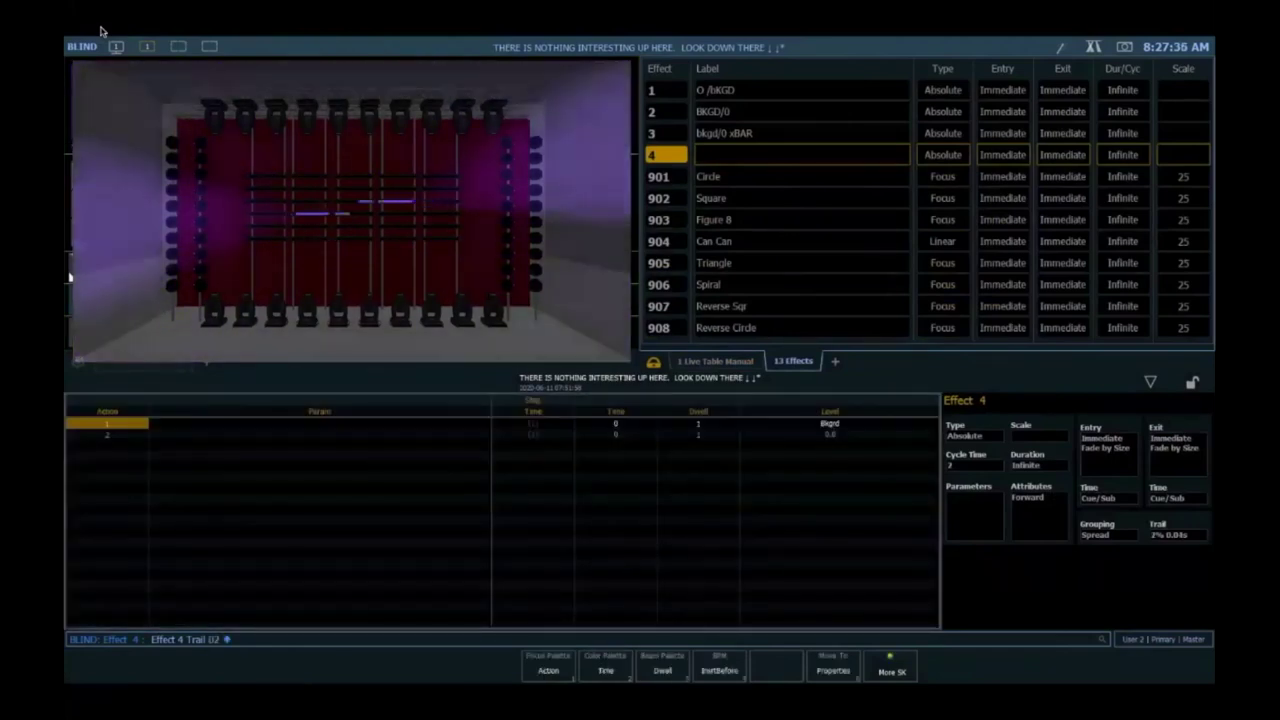
- Set Effect 4's trail back to 1%
key("BackSpace")
key("BackSpace")
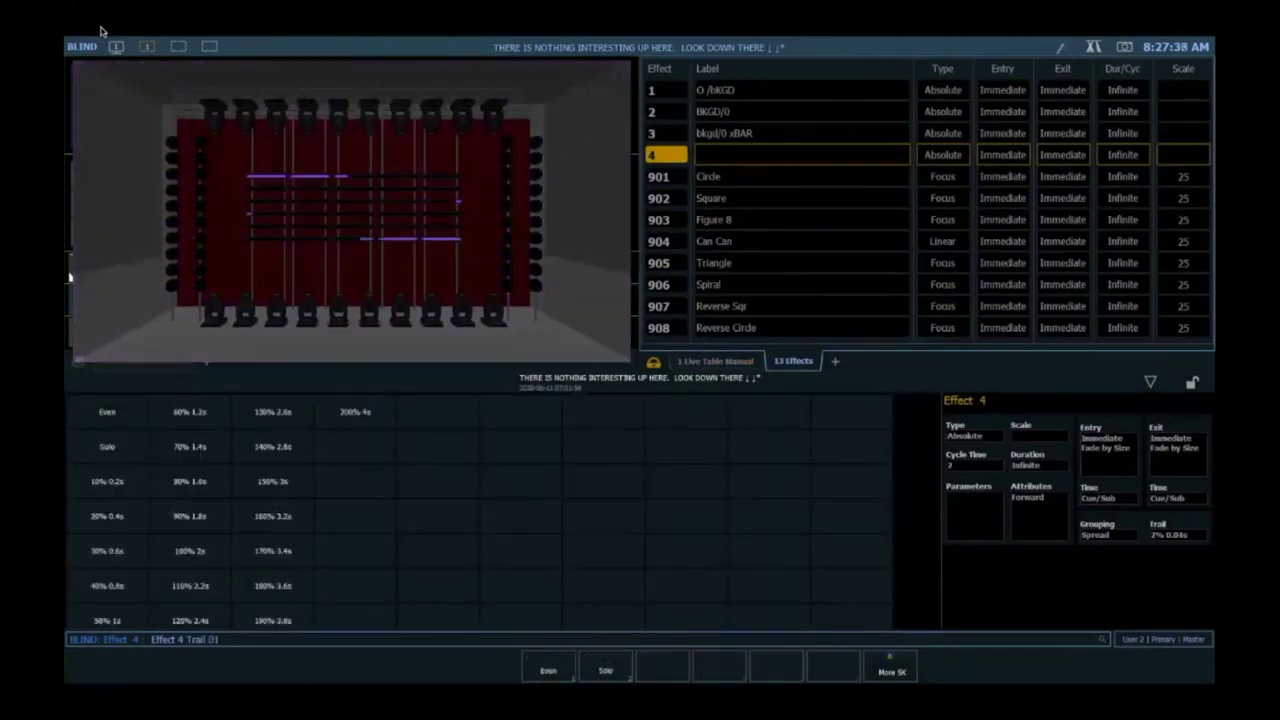
type("01")
key("Return")
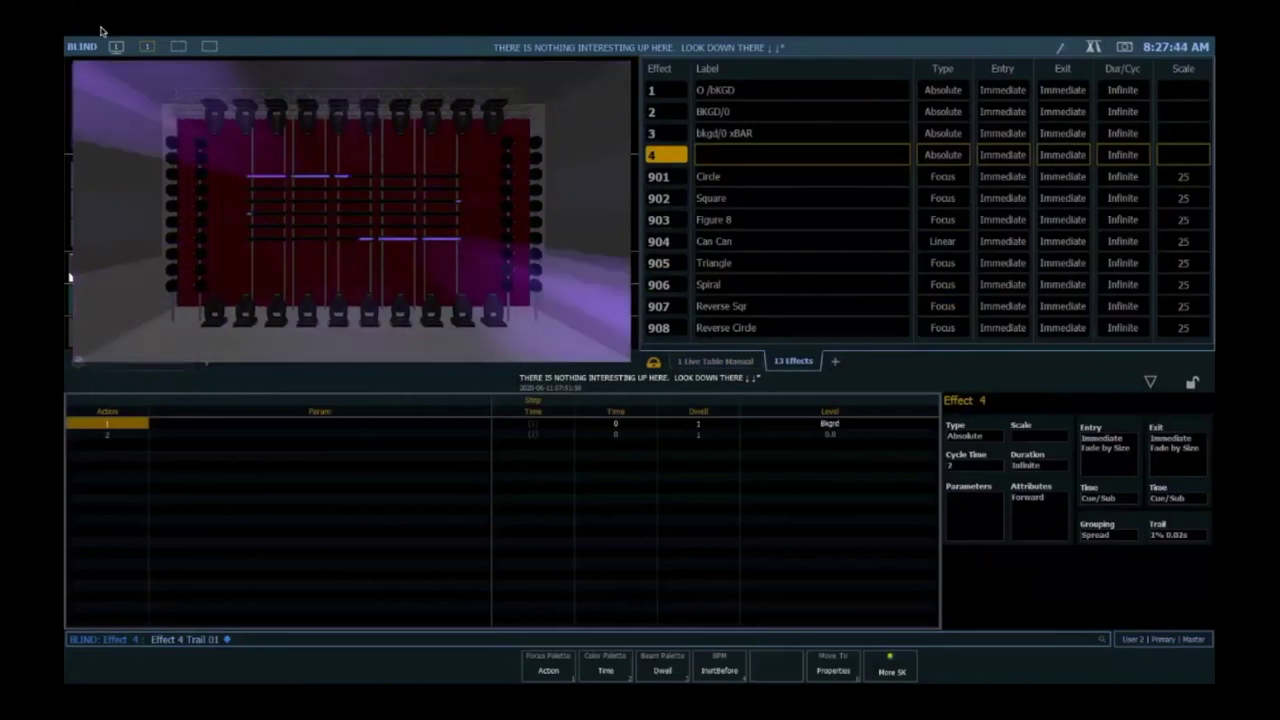
- Try a dwell of 2 seconds on Effect 4's Action 1 and return it to 1 second
key("F3")
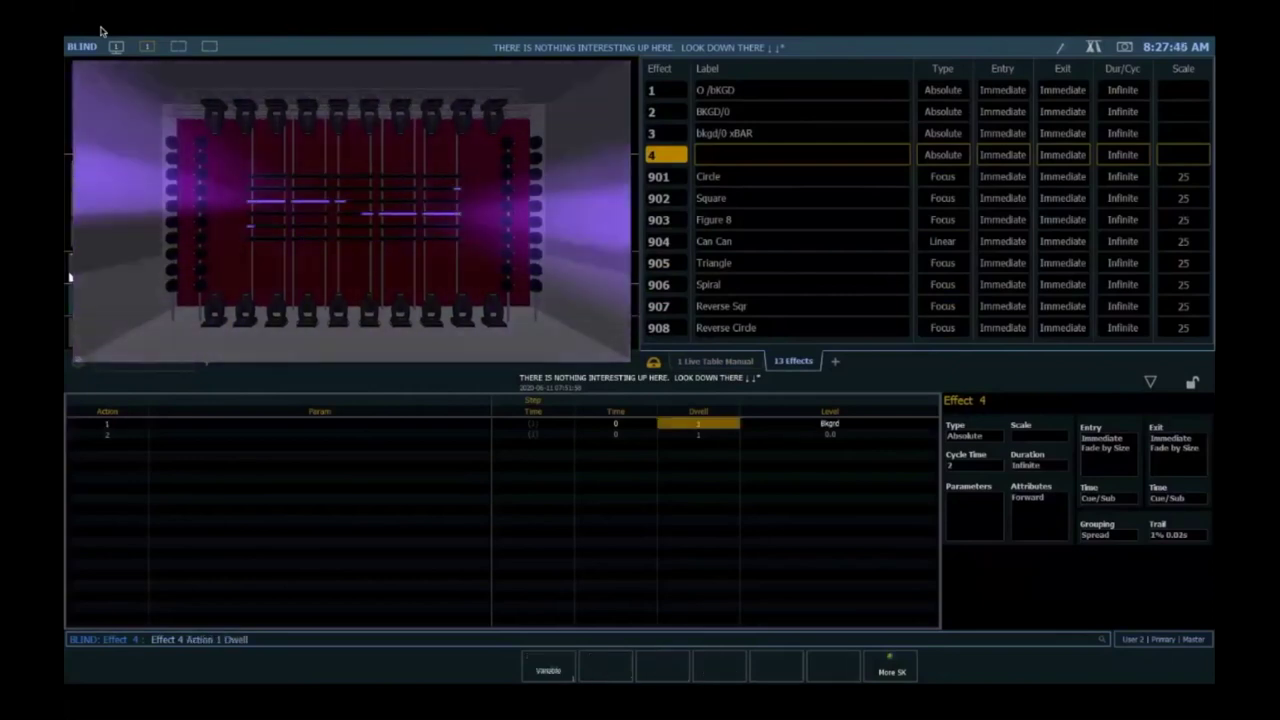
type("2")
key("Return")
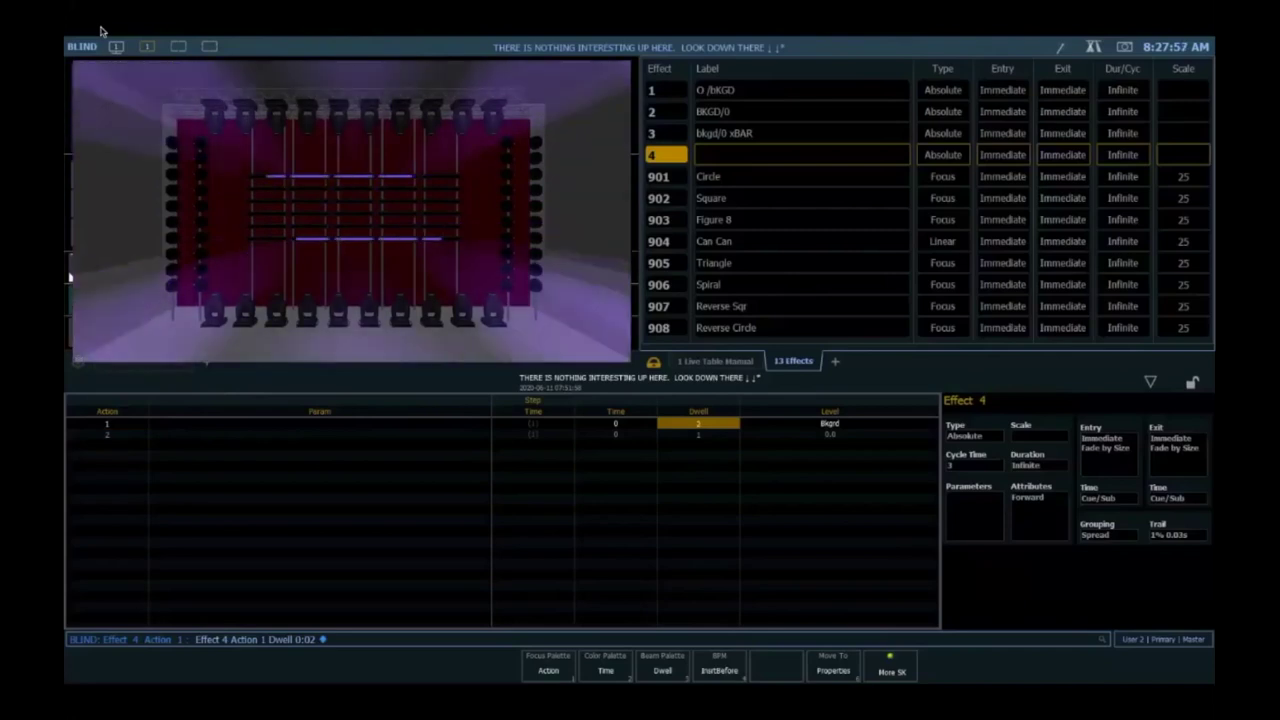
key("BackSpace")
key("BackSpace")
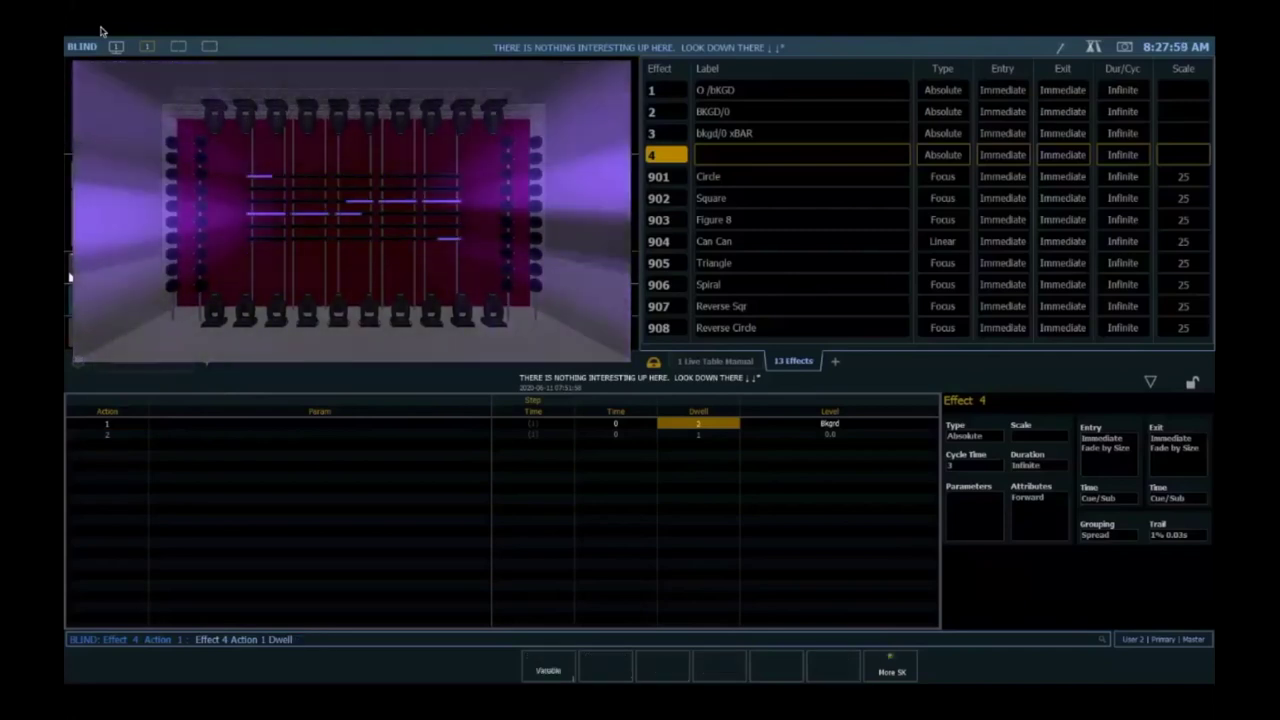
type("1")
key("Return")
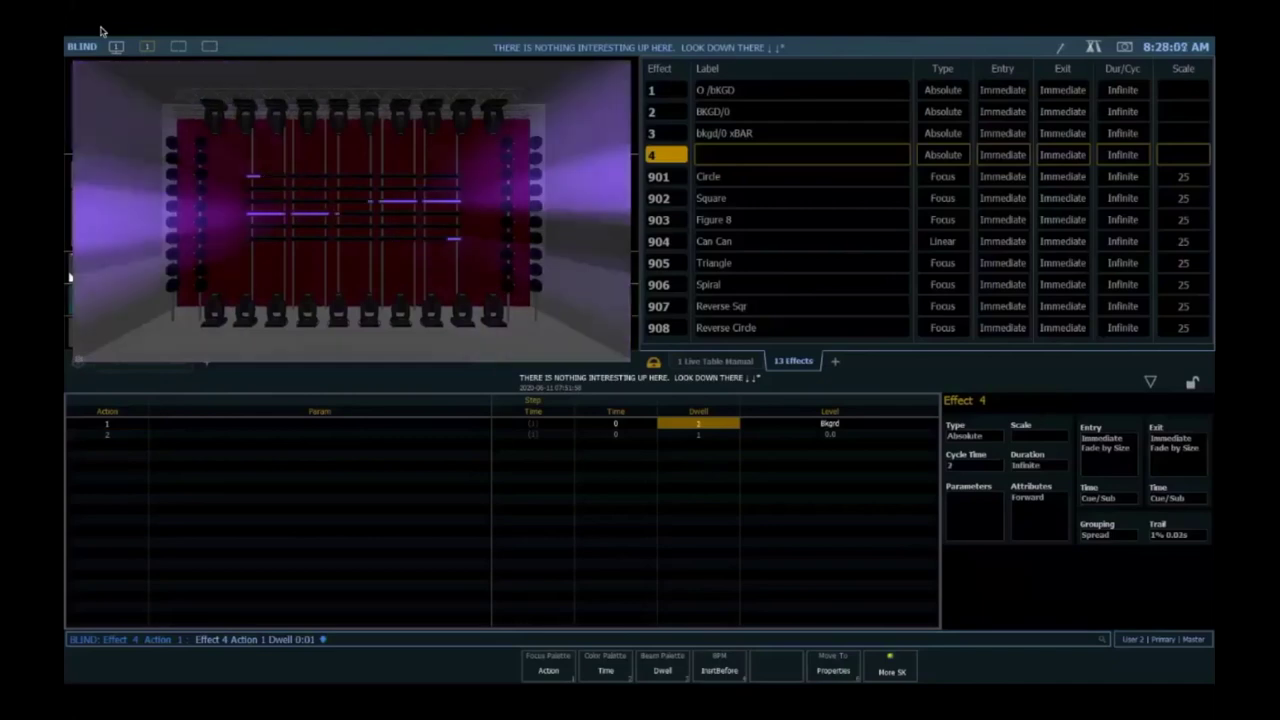
- Reset Effect 4's trail to Even and set its grouping to 50
key("Tab")
key("Return")
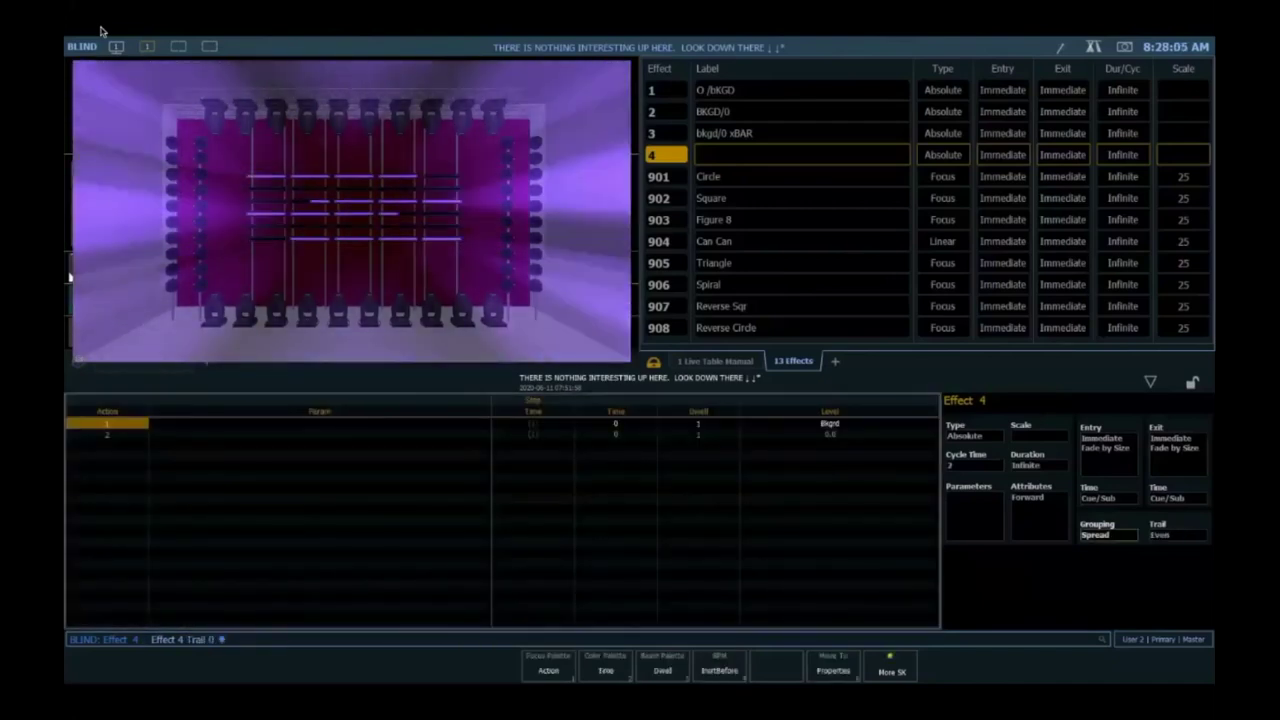
key("Tab")
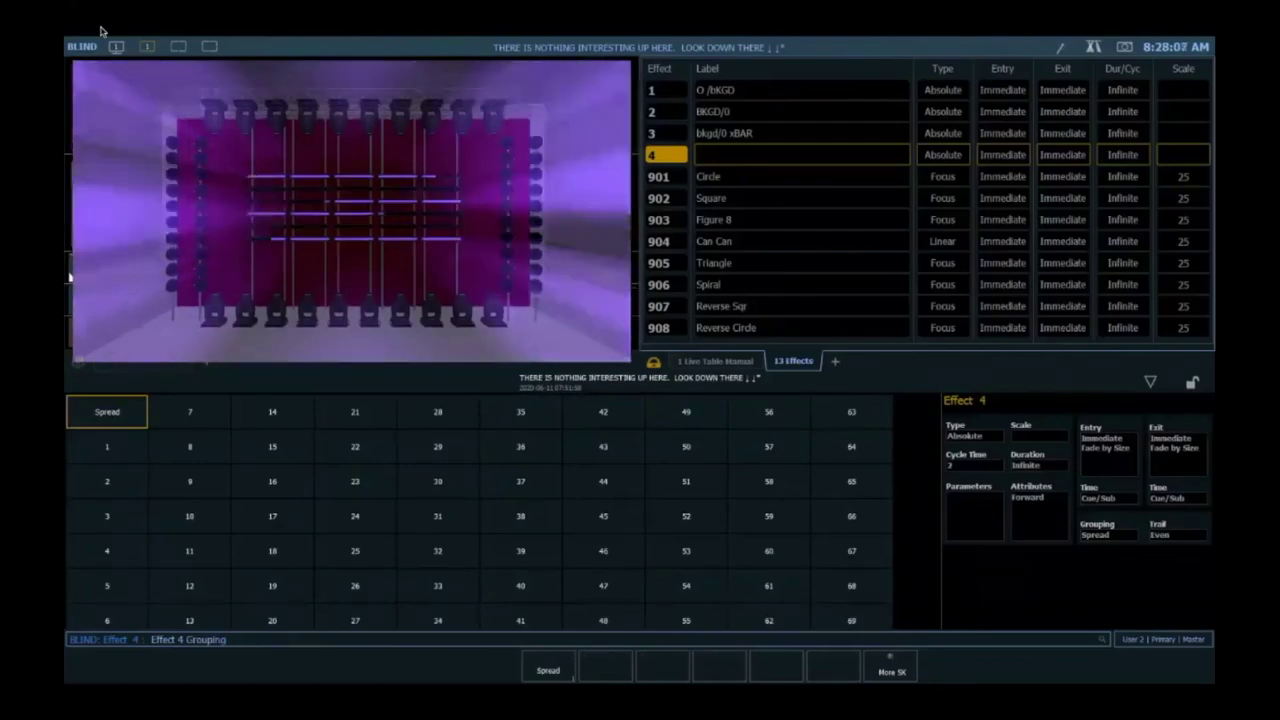
type("50")
key("Return")
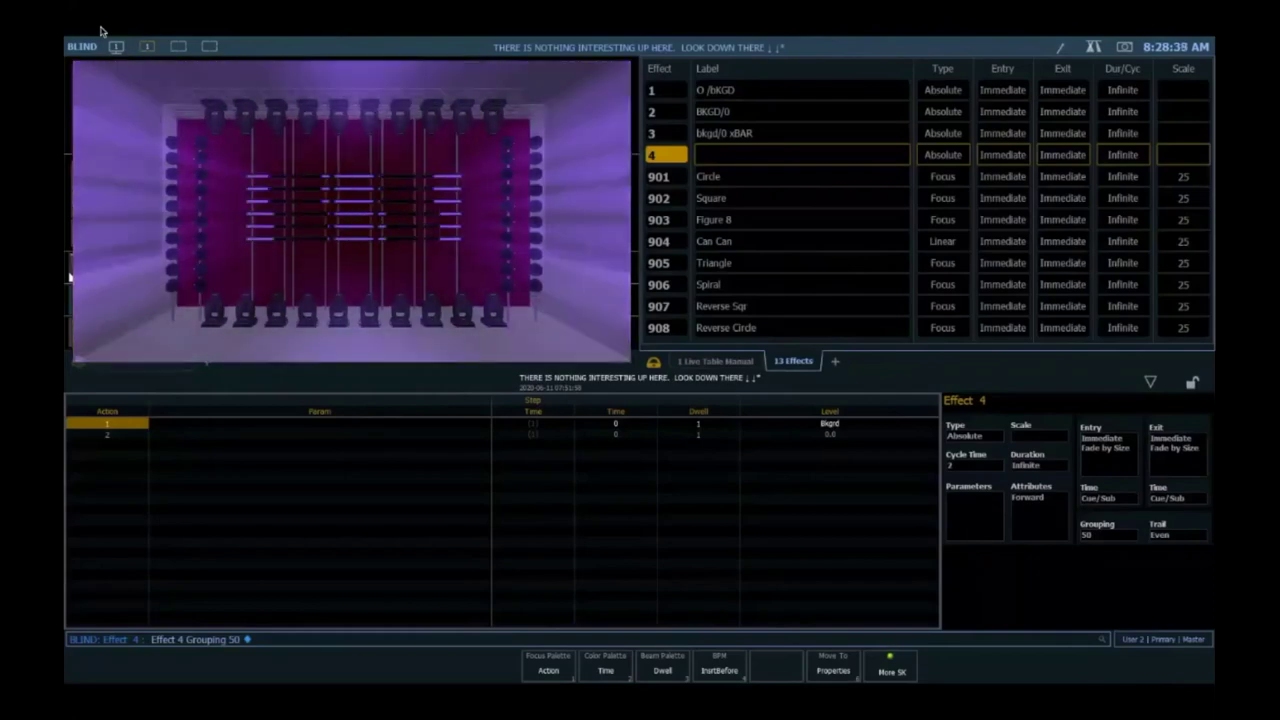
- Return to Live and Sneak Group 7 with its Mirror Out offset
key("F3")
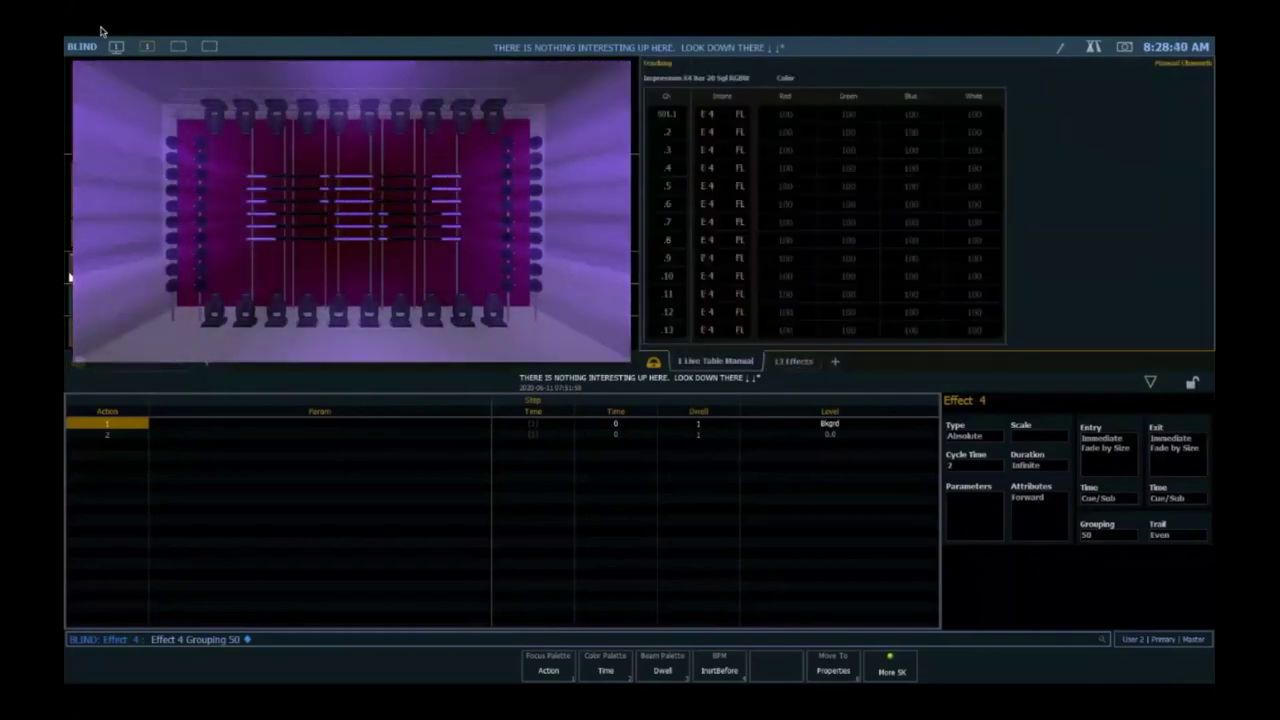
key("F1")
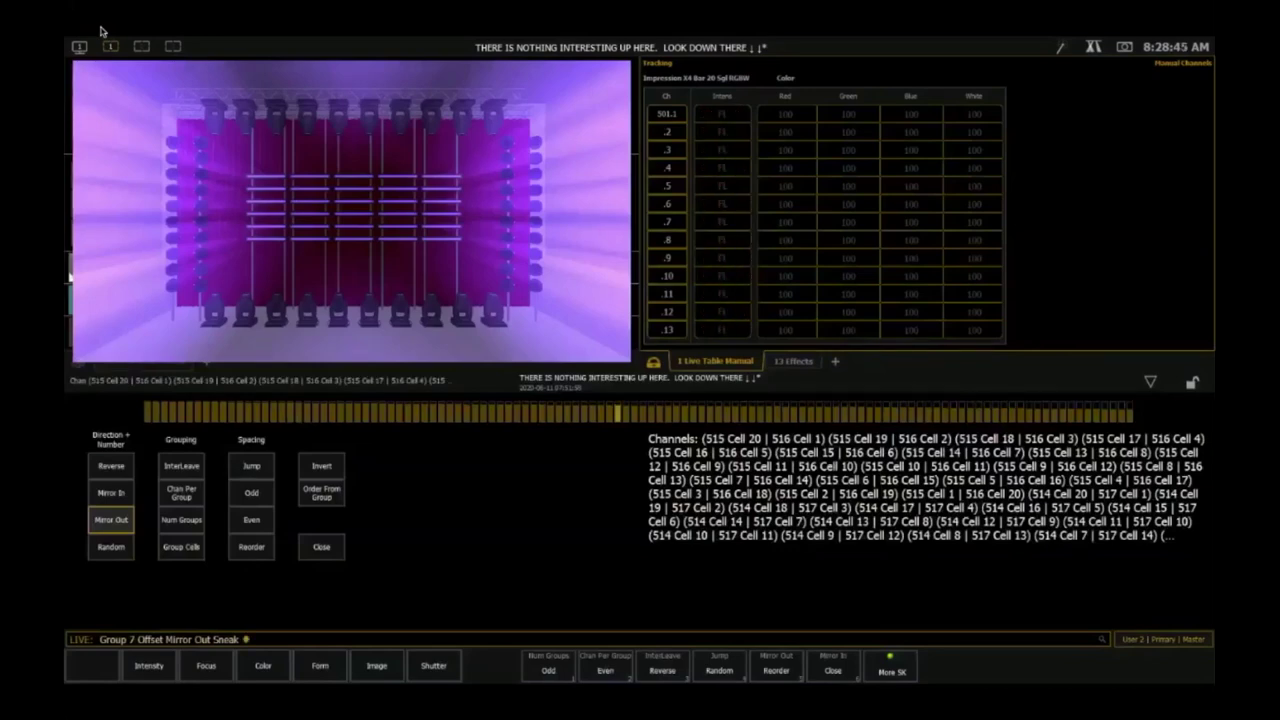
- Apply Effect 4 to Group 7 with an offset of 75 Num Groups
key("Return")
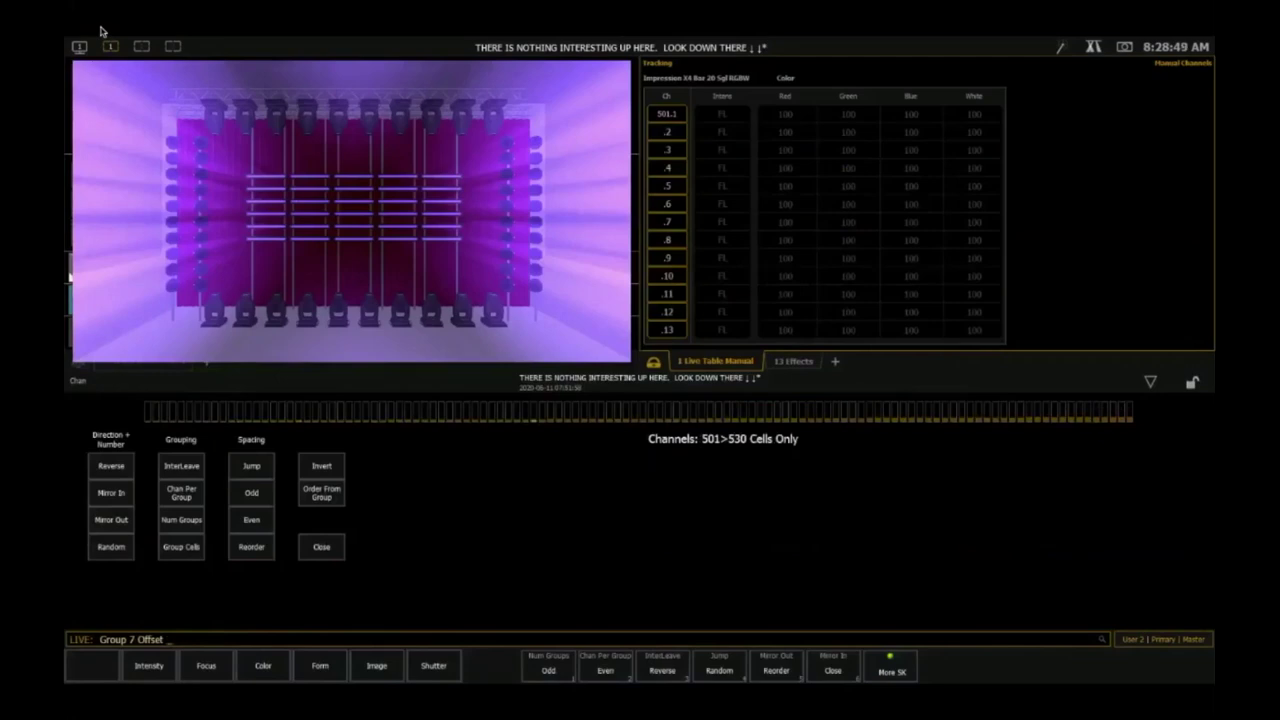
key("shift+F1")
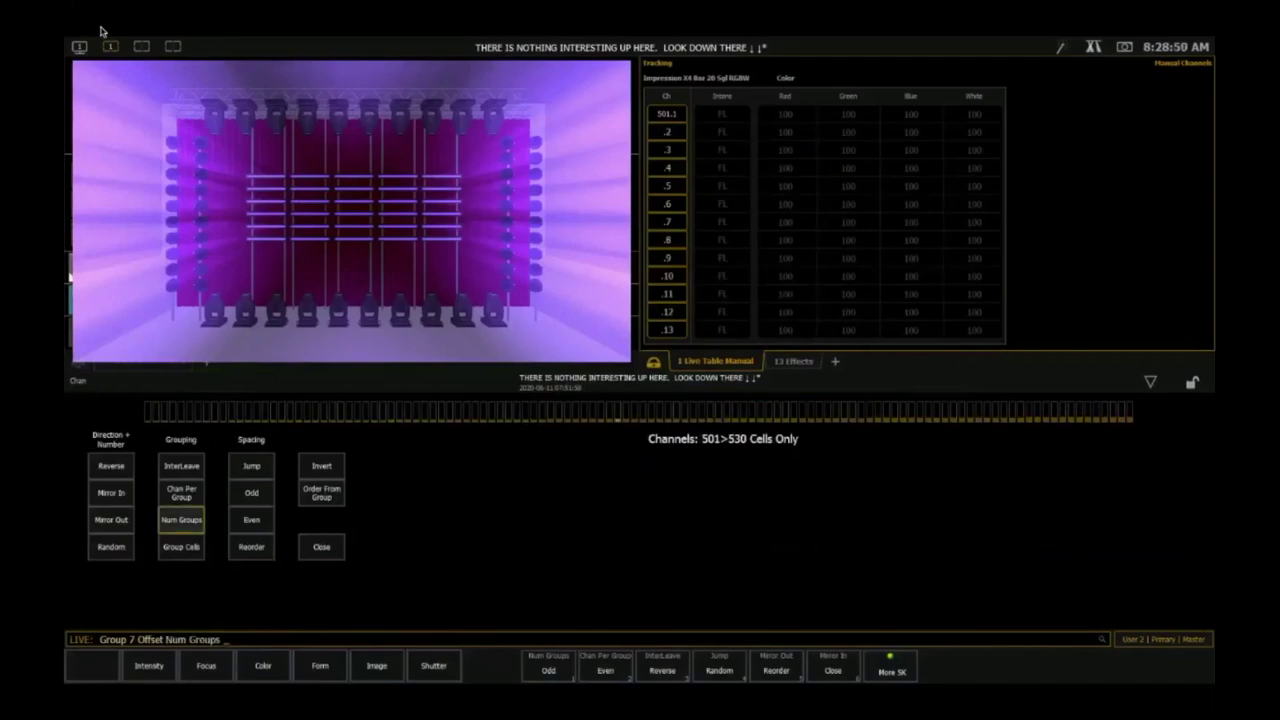
type("75 ")
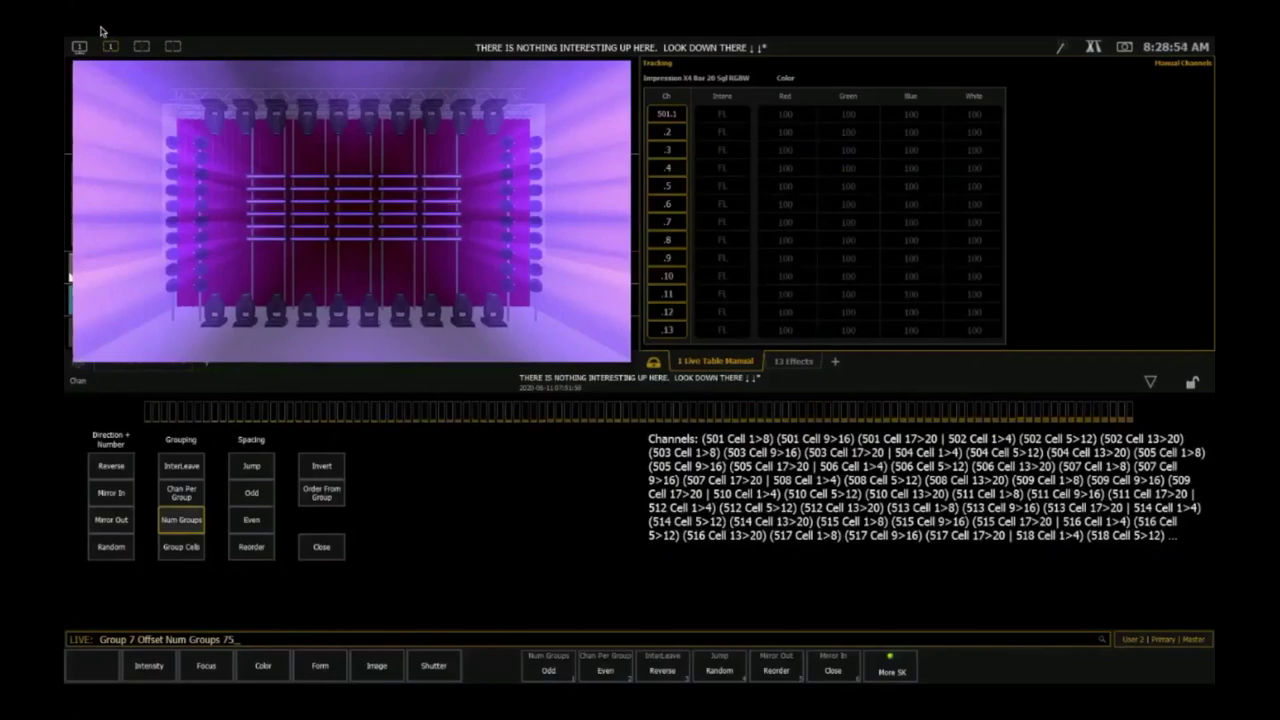
type("Effect 4")
key("Return")
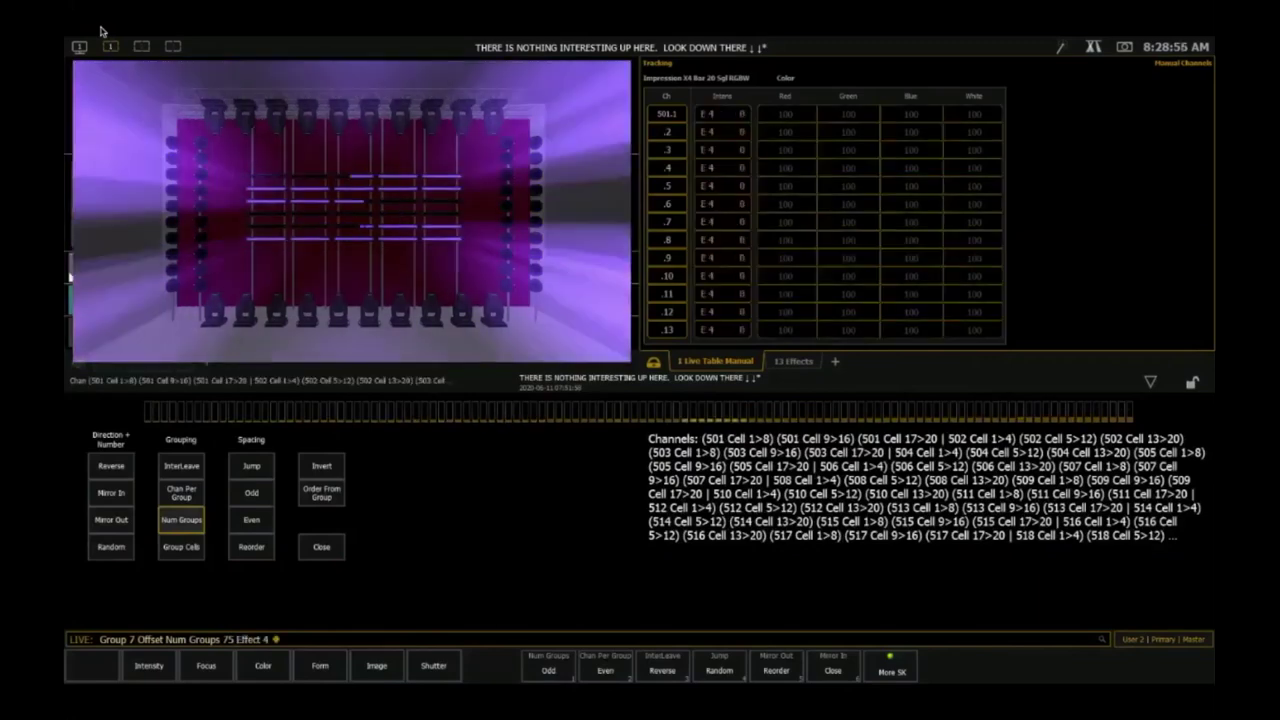
- Add InterLeave to Group 7's 75-group offset and apply Effect 4 again
key("BackSpace")
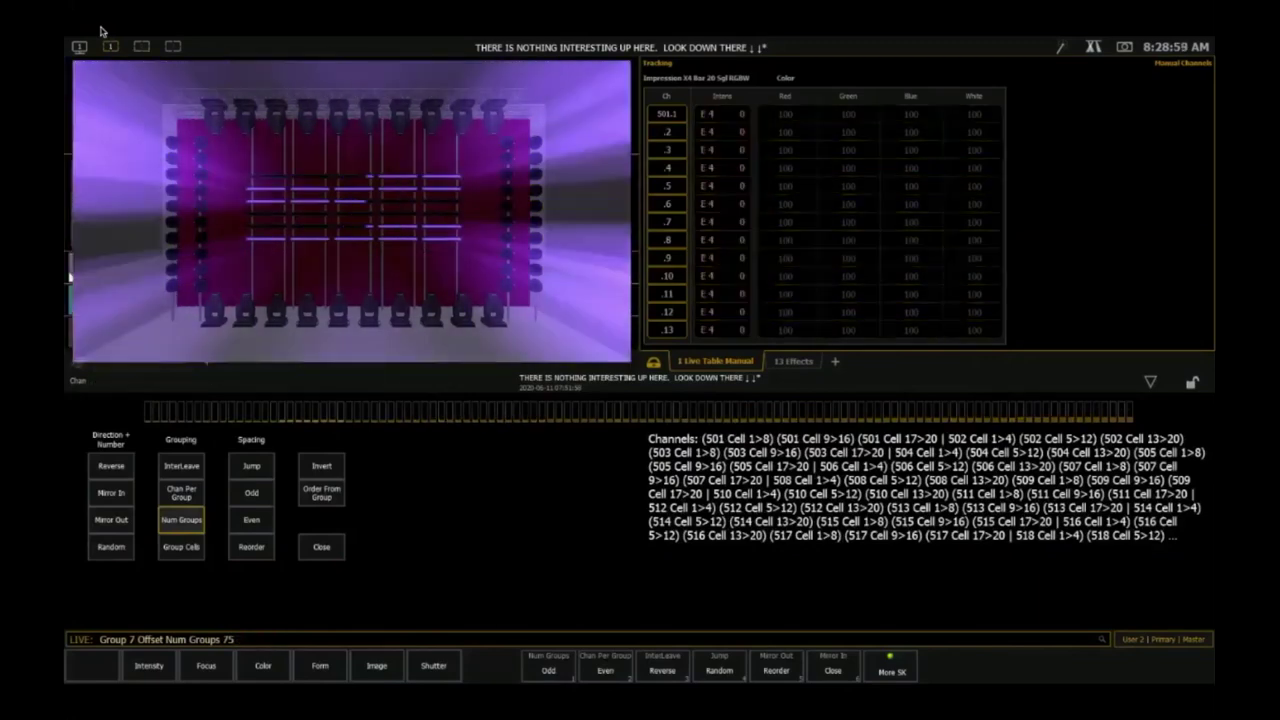
key("F3")
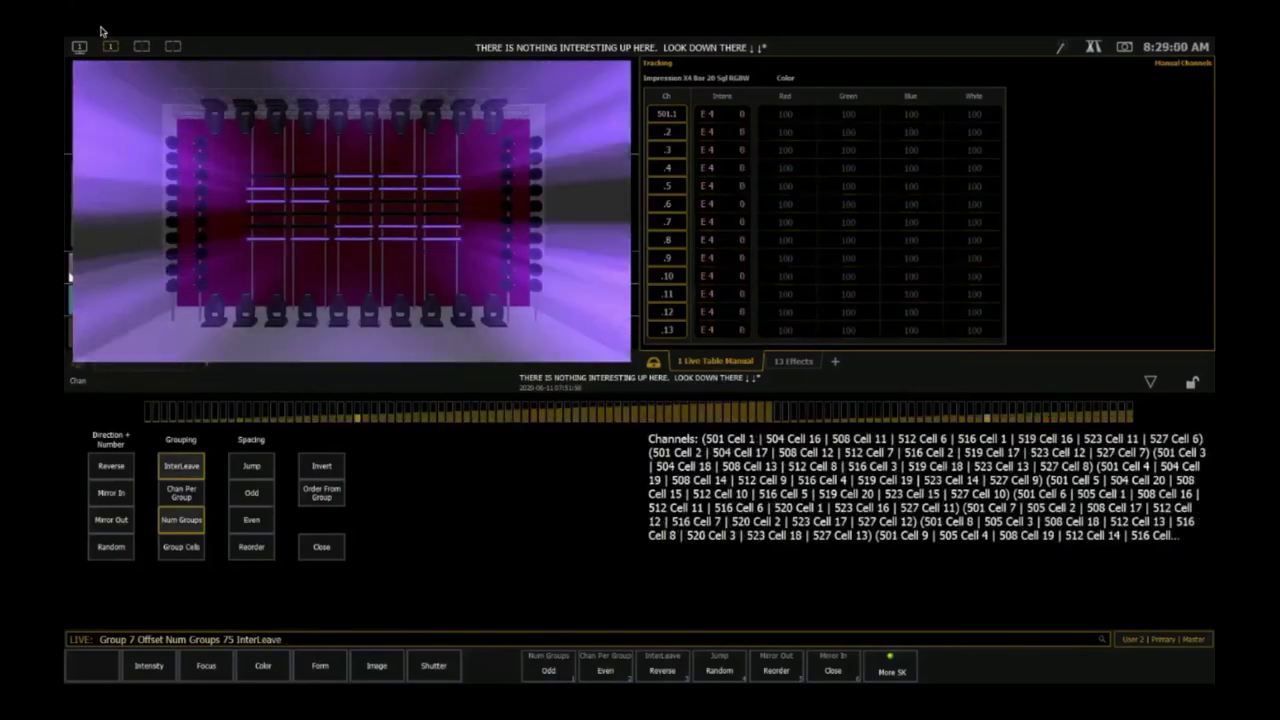
type("Effect 4")
key("Return")
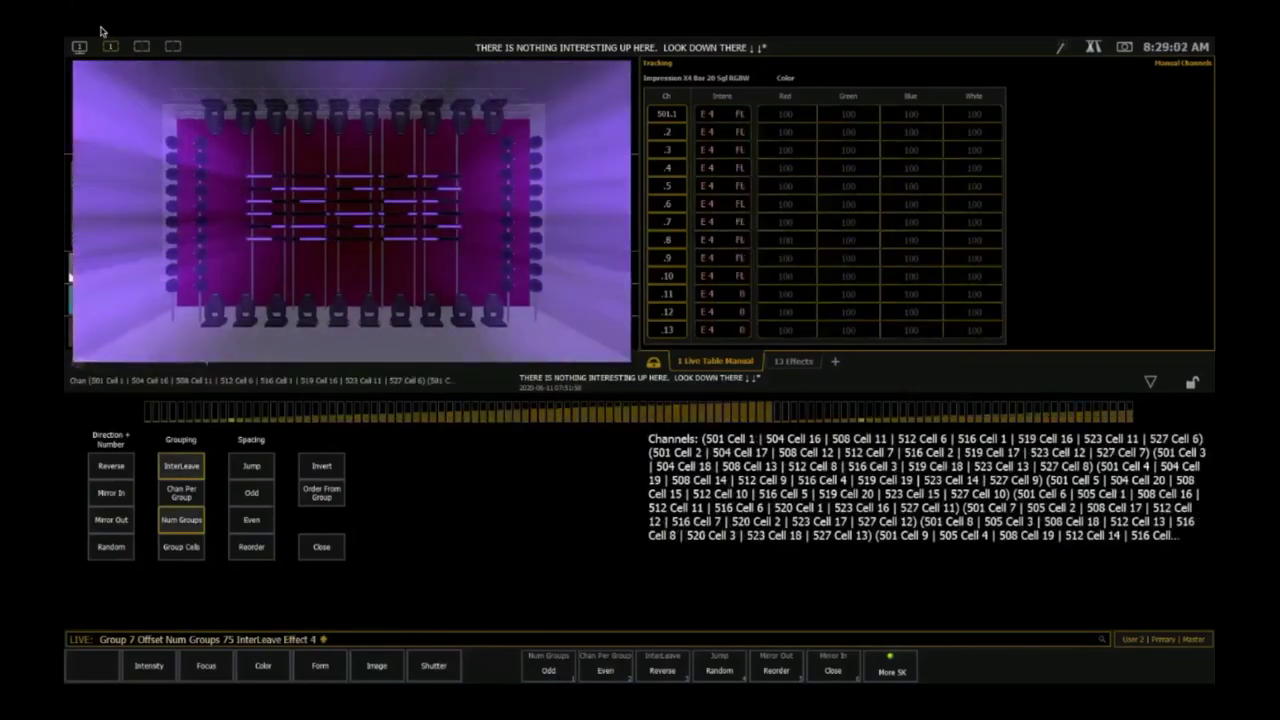
- Set Effect 4's grouping to Spread and return to Live
key("BackSpace")
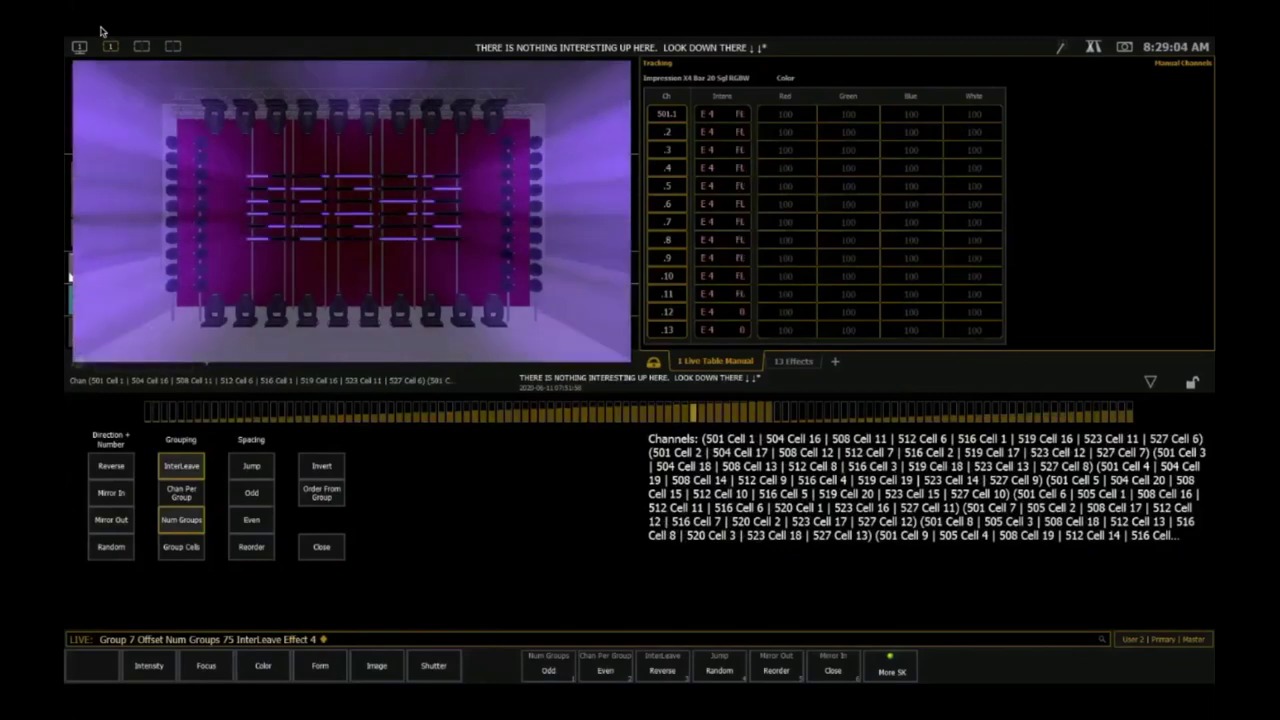
type("4")
key("Return")
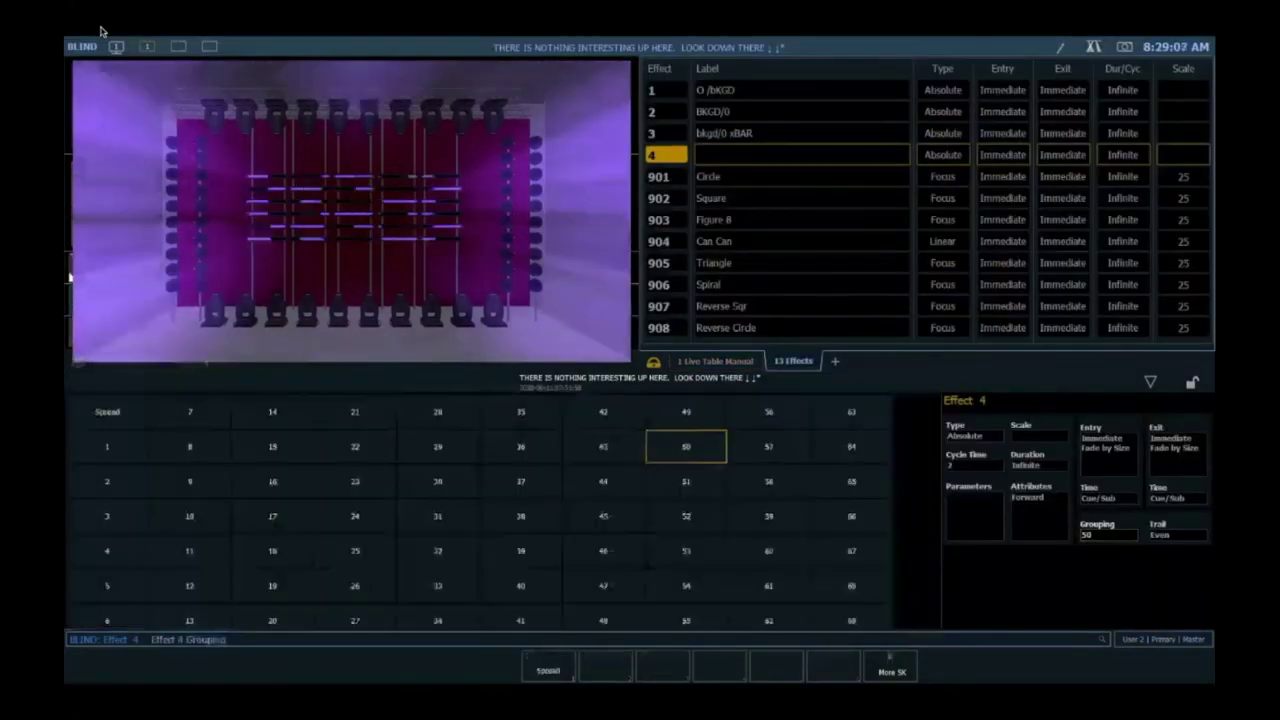
key("F1")
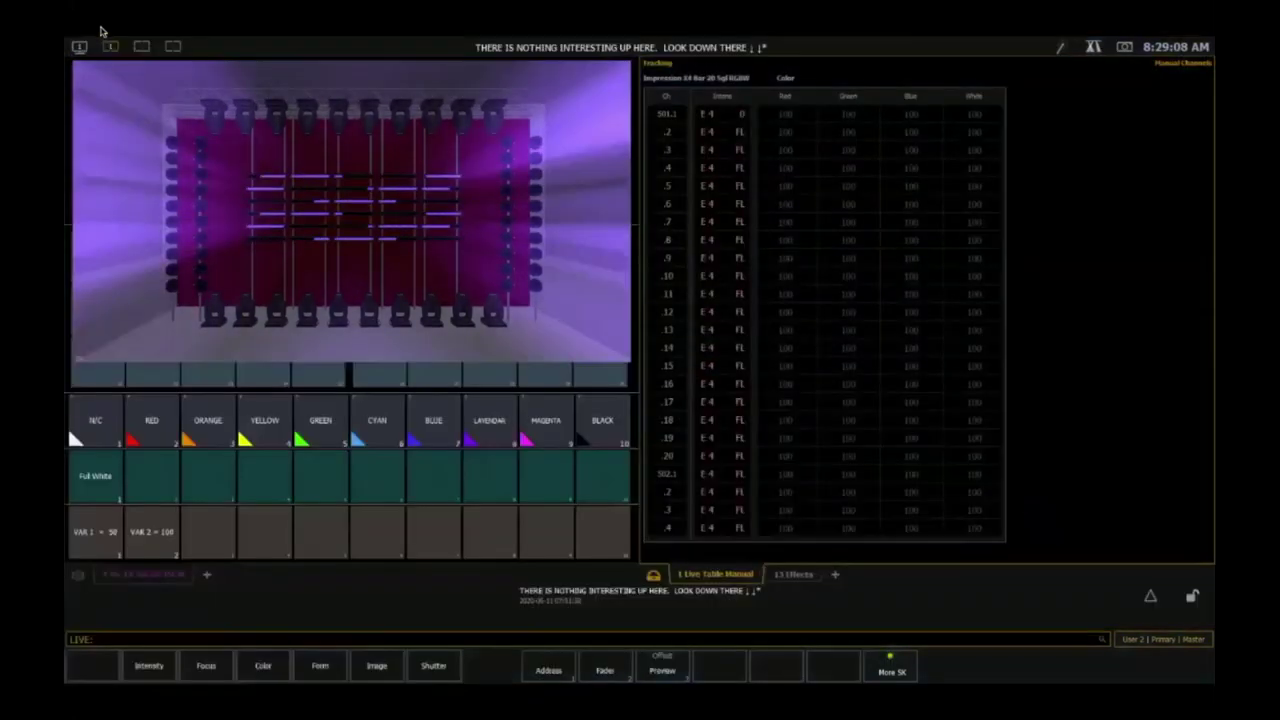
- Remove InterLeave from Group 7's 75-group offset and reapply Effect 4
key("e")
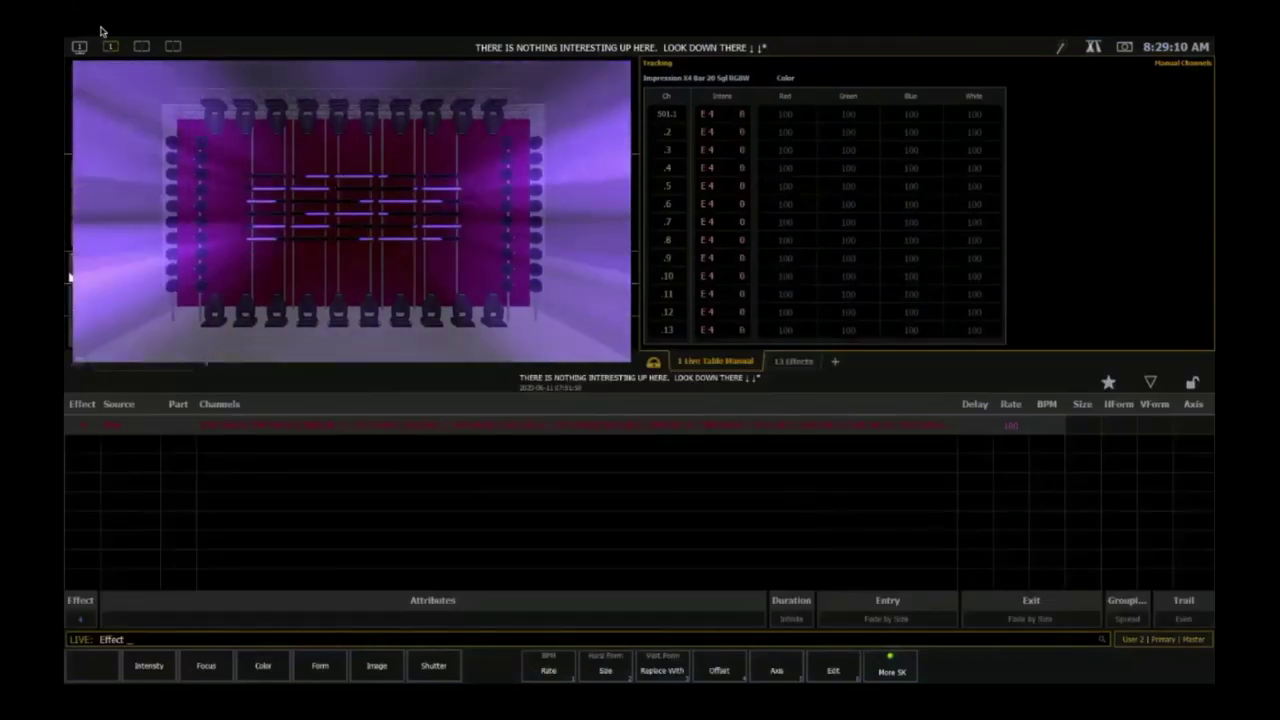
key("BackSpace")
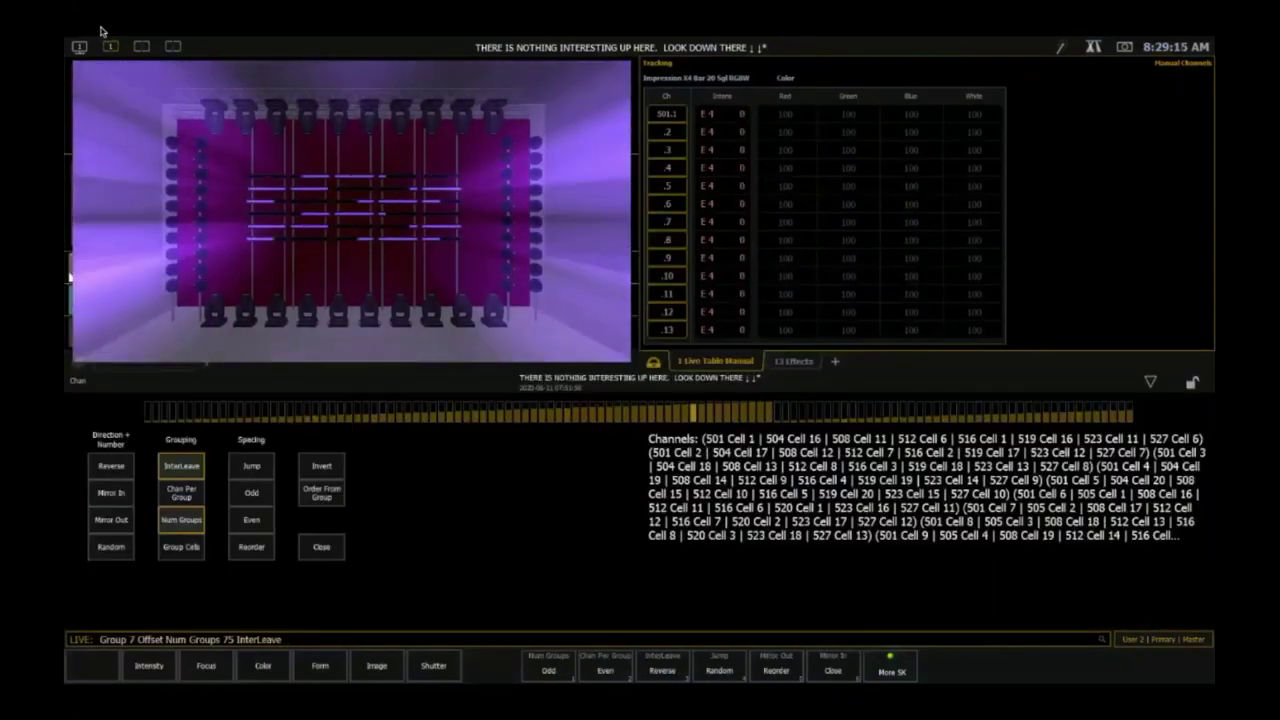
key("BackSpace")
key("e")
key("4")
key("Return")
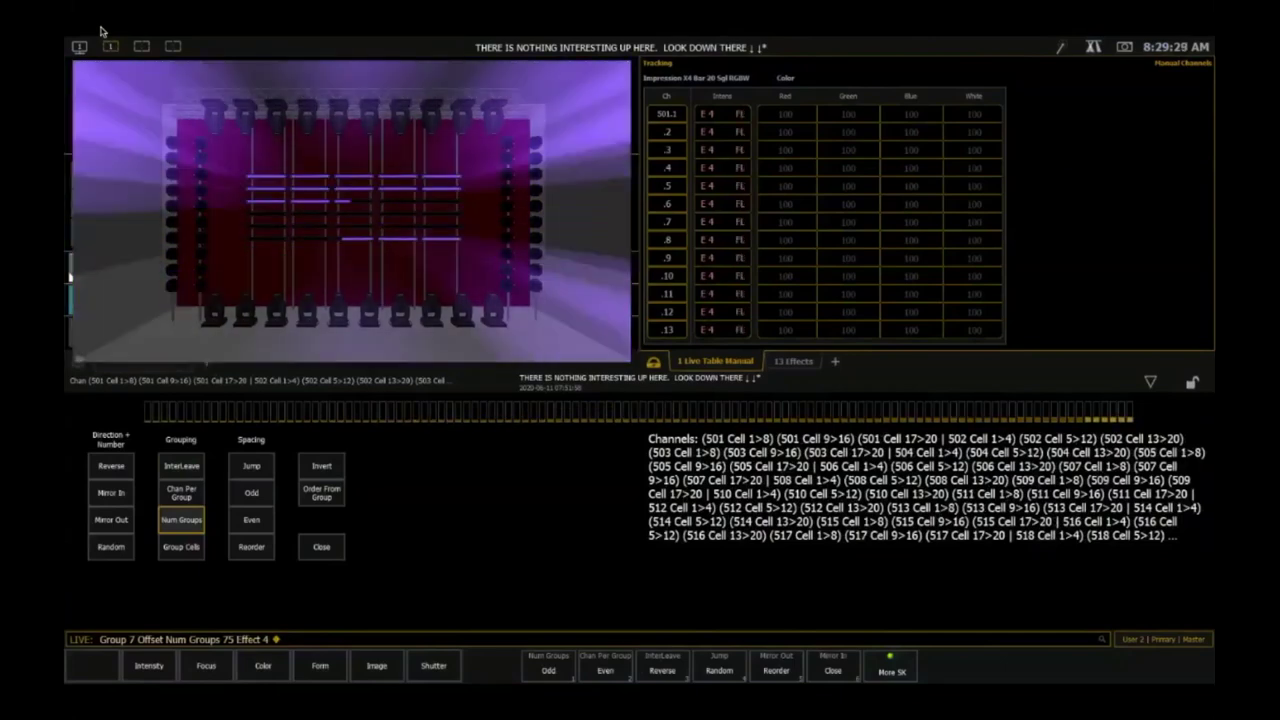
- Run Effect 4 on Group 7 with the 75-group offset interleaved
key("F3")
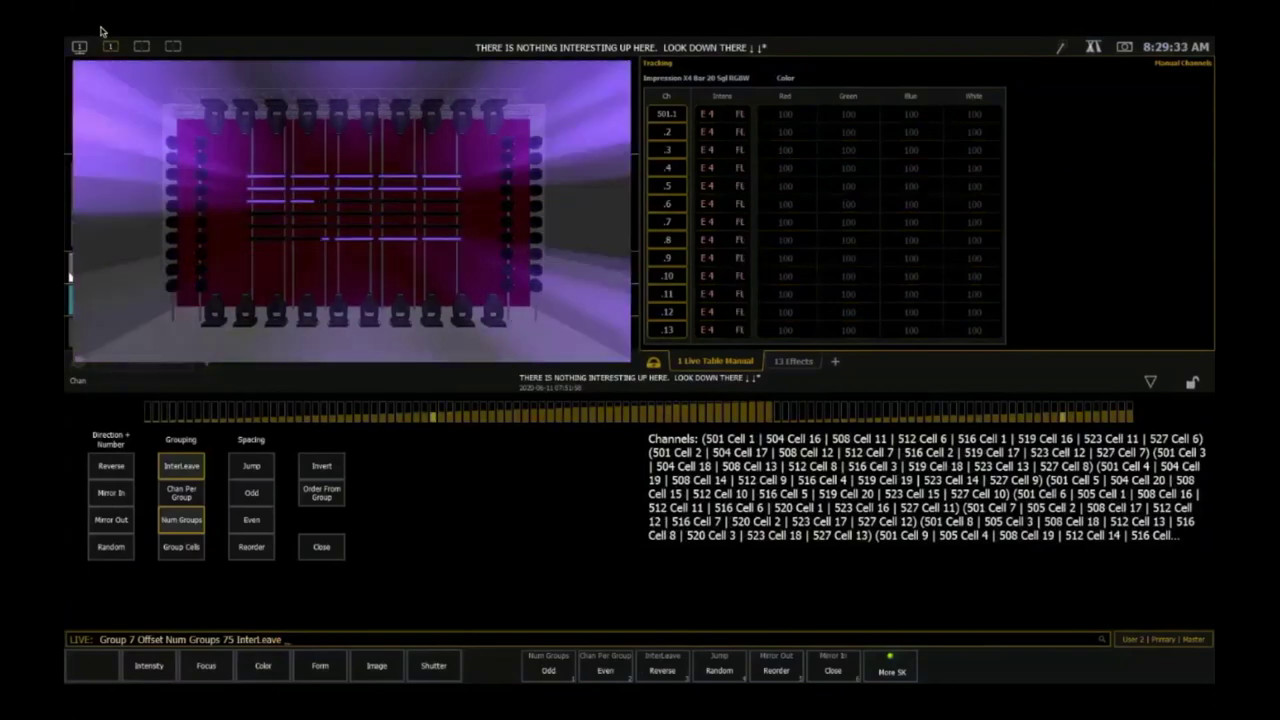
key("e")
key("4")
key("Return")
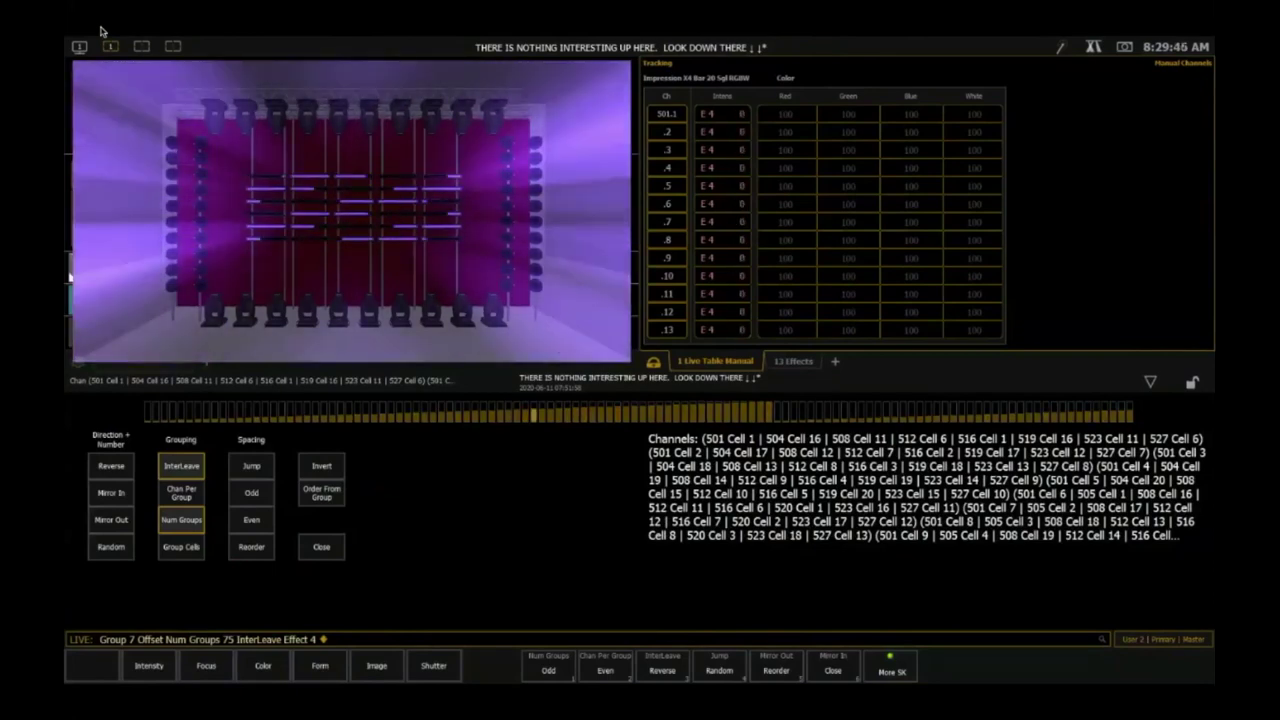
- Change Group 7's offset to Num Groups 125 with InterLeave and apply Effect 4
key("BackSpace")
key("BackSpace")
key("BackSpace")
key("BackSpace")
key("BackSpace")
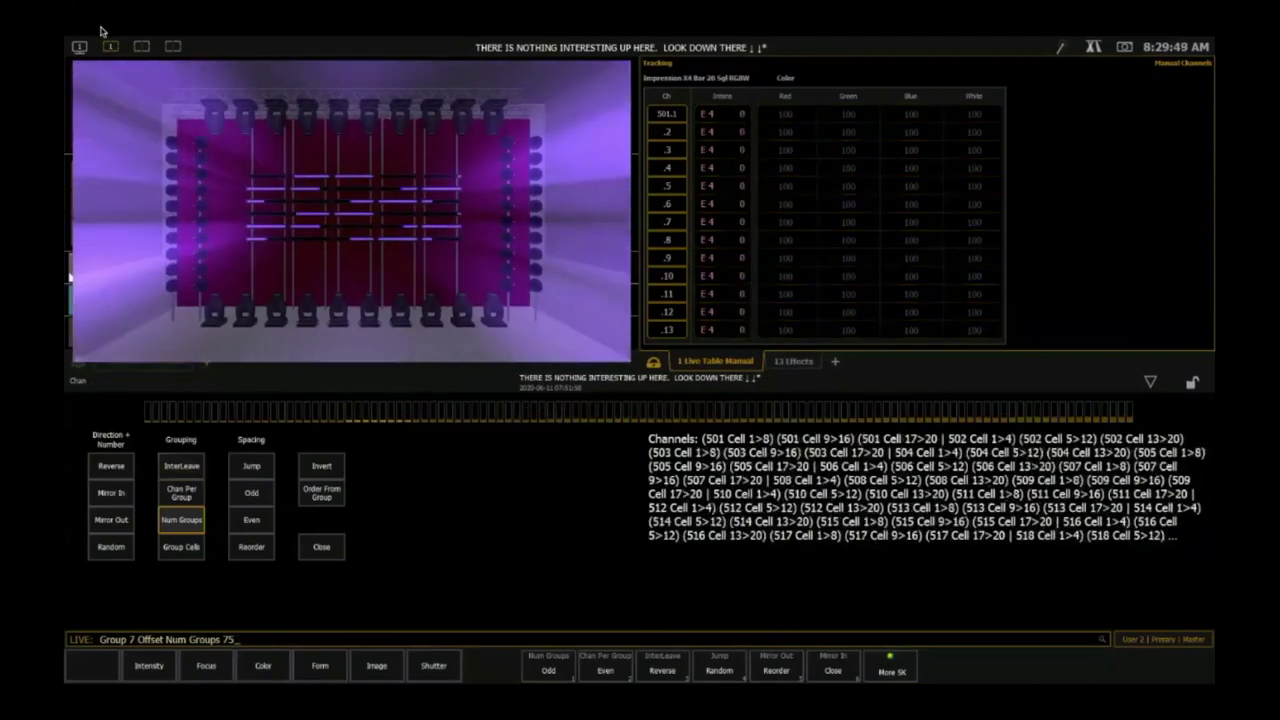
type("125")
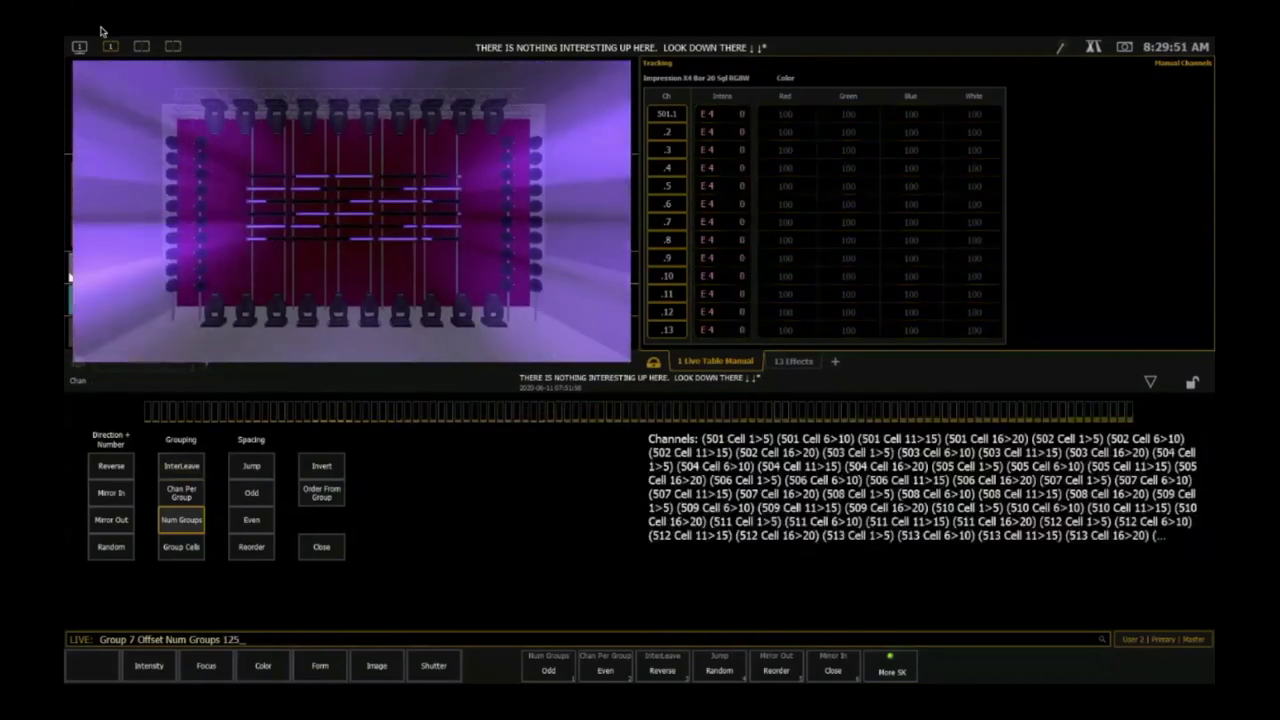
key("F3")
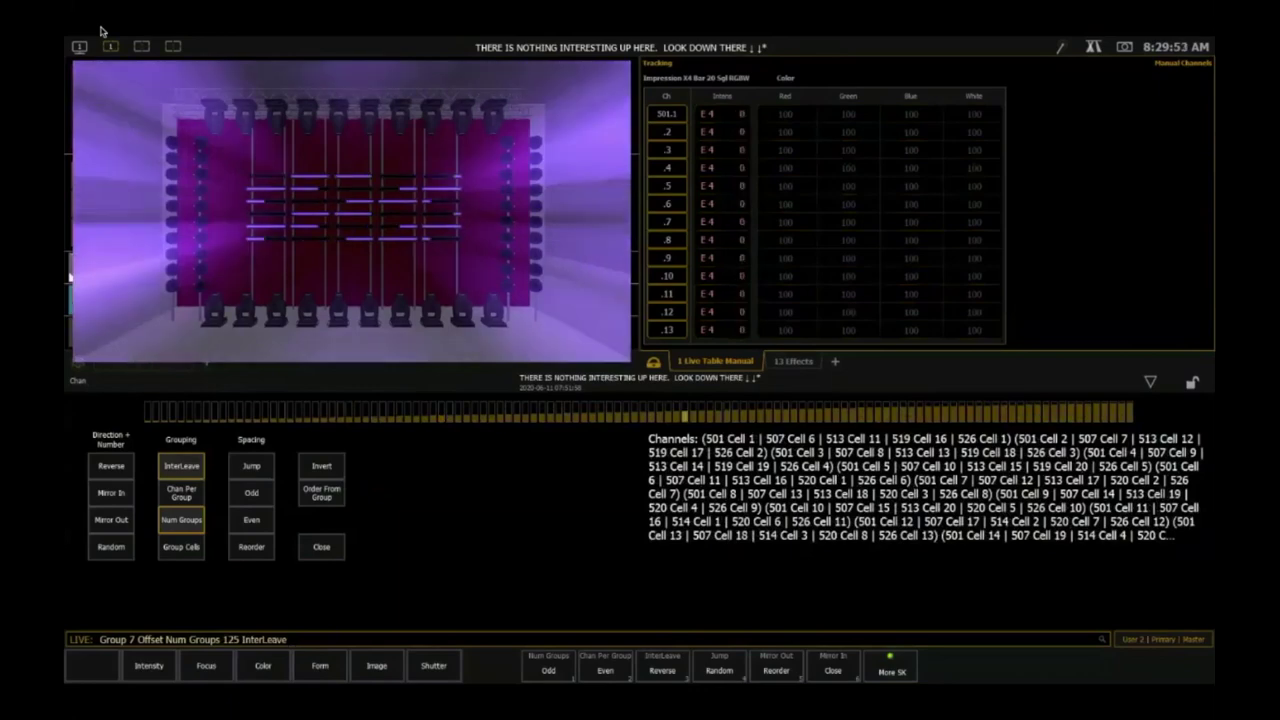
type("ect 4")
key("Return")
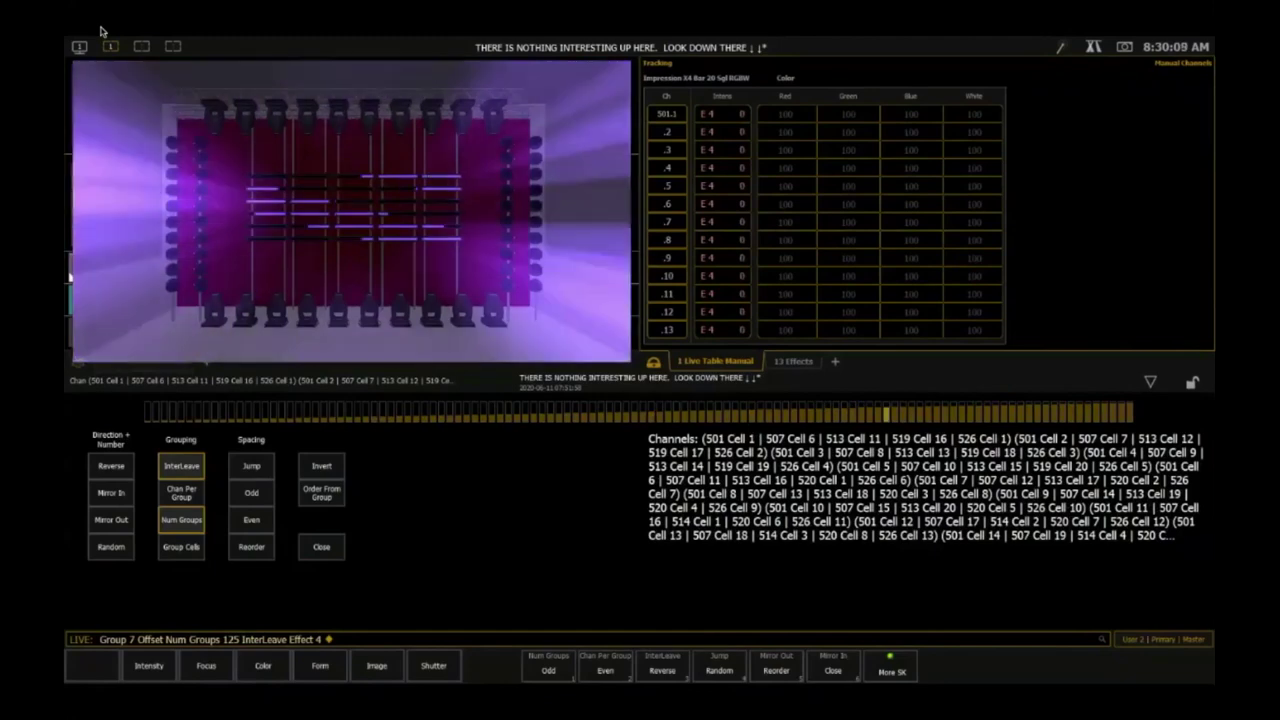
- Open Effect 4 for editing and set its trail to 1%
key("alt+e")
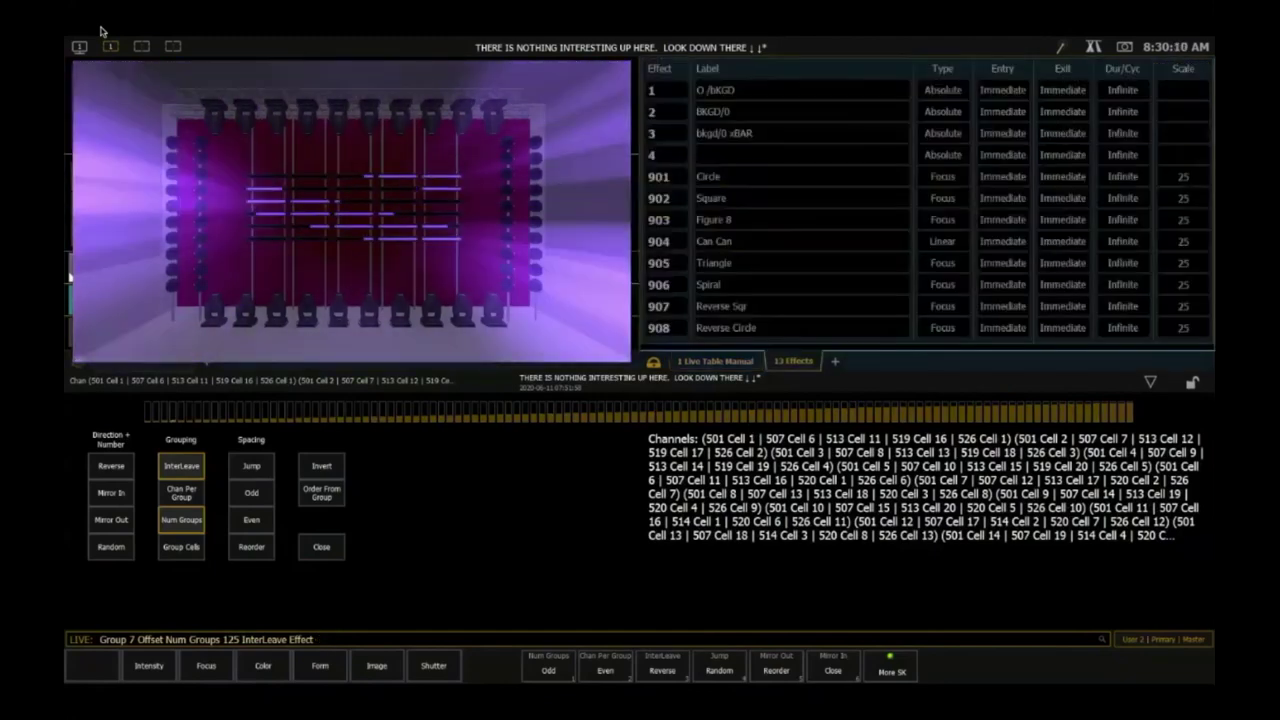
type("4")
key("Return")
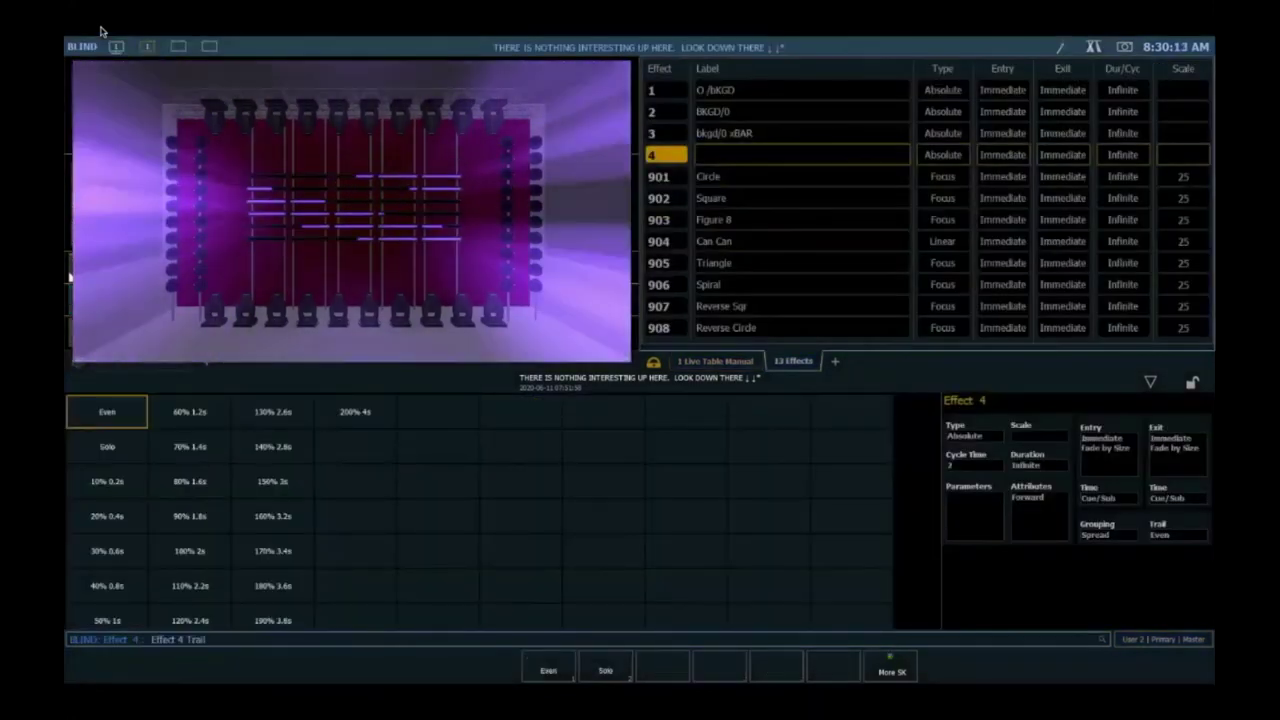
type("01")
key("Return")
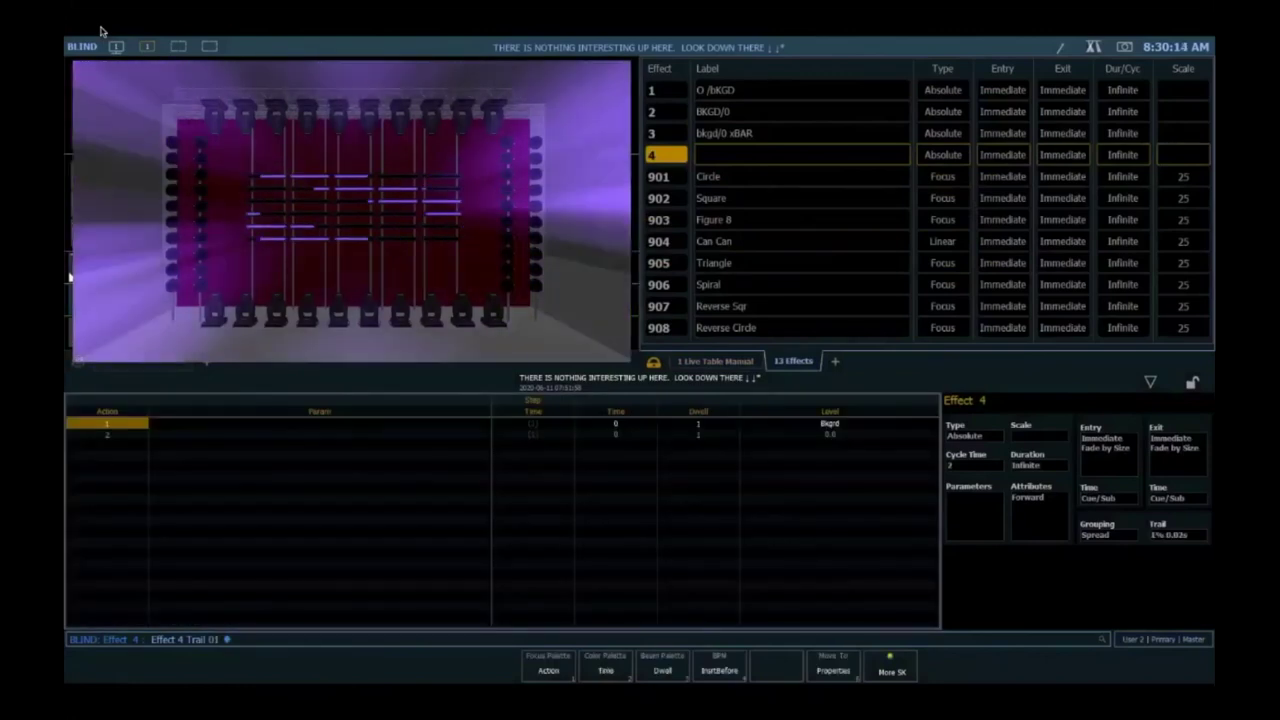
- Try Effect 4 with groupings of 10, 50 and 75
type("g 10")
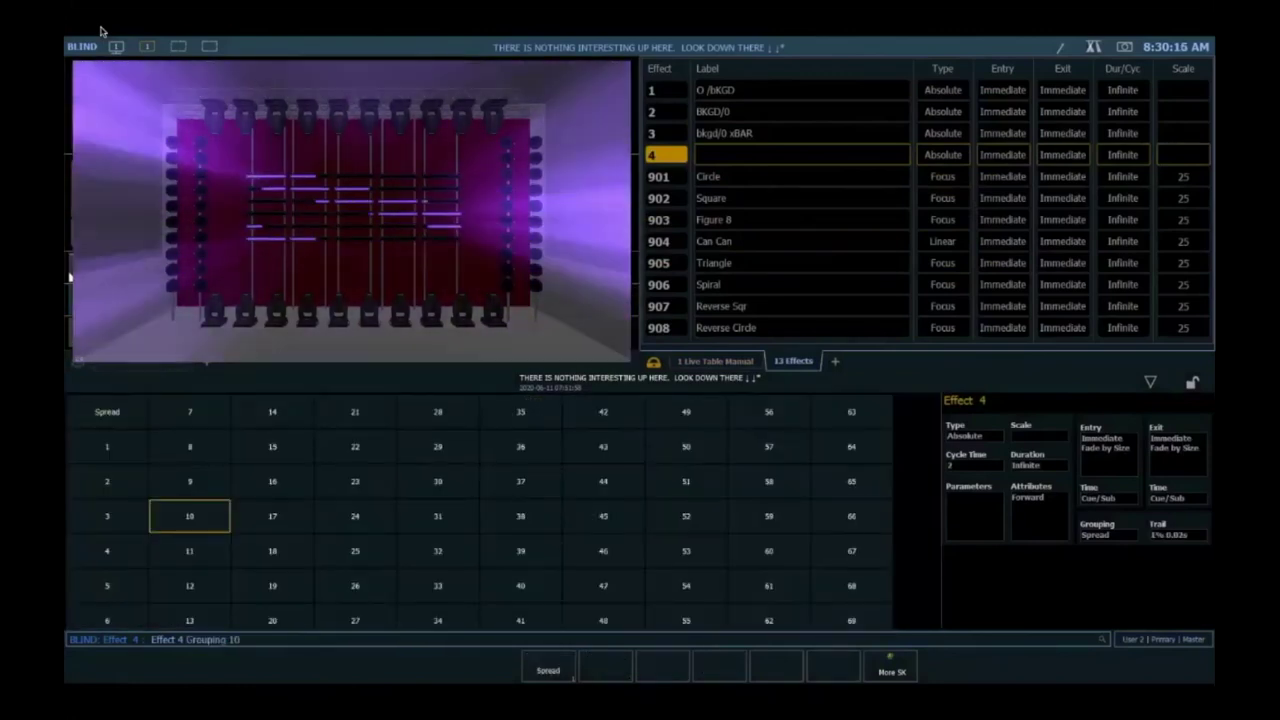
key("Return")
type("g ")
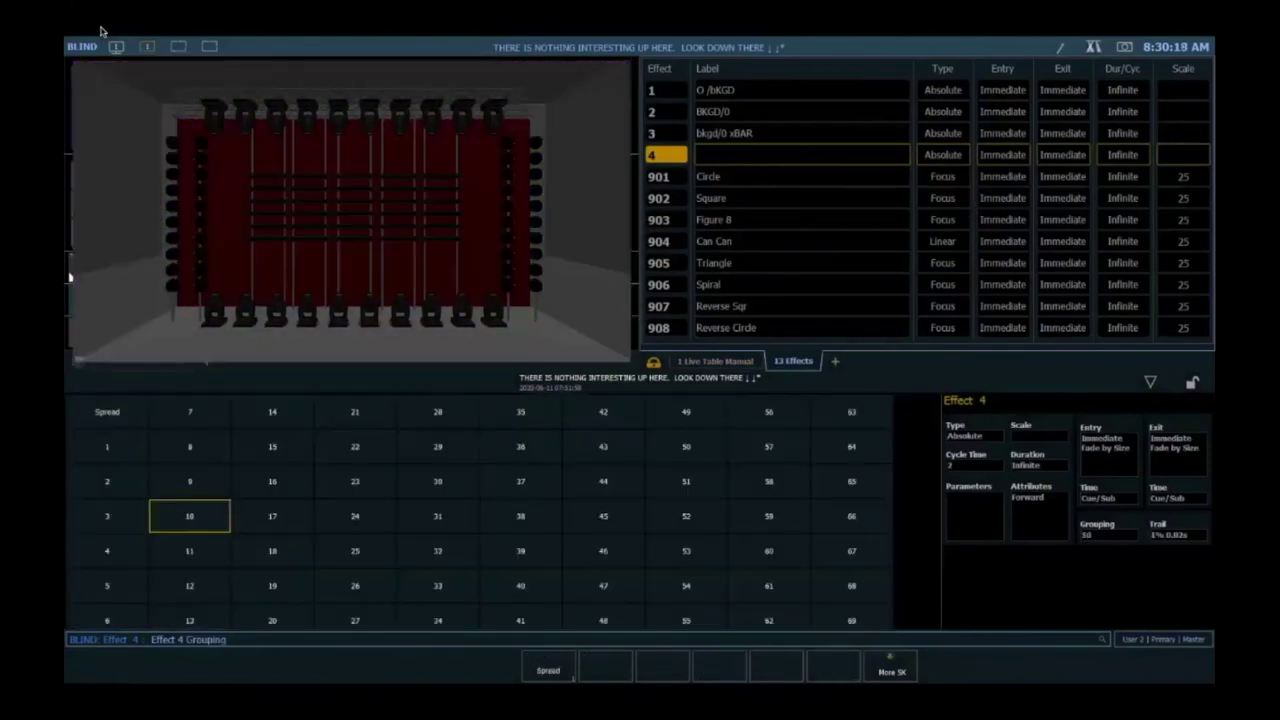
type("50")
key("Return")
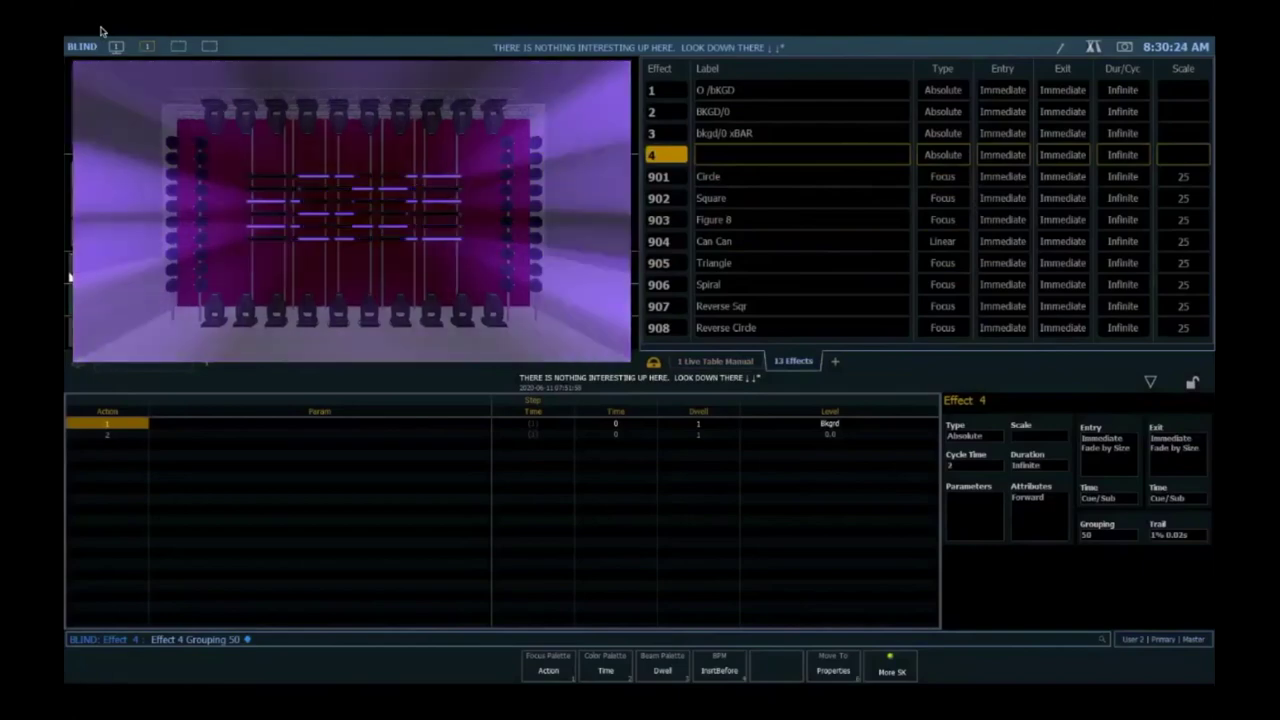
type("g 75")
key("Return")
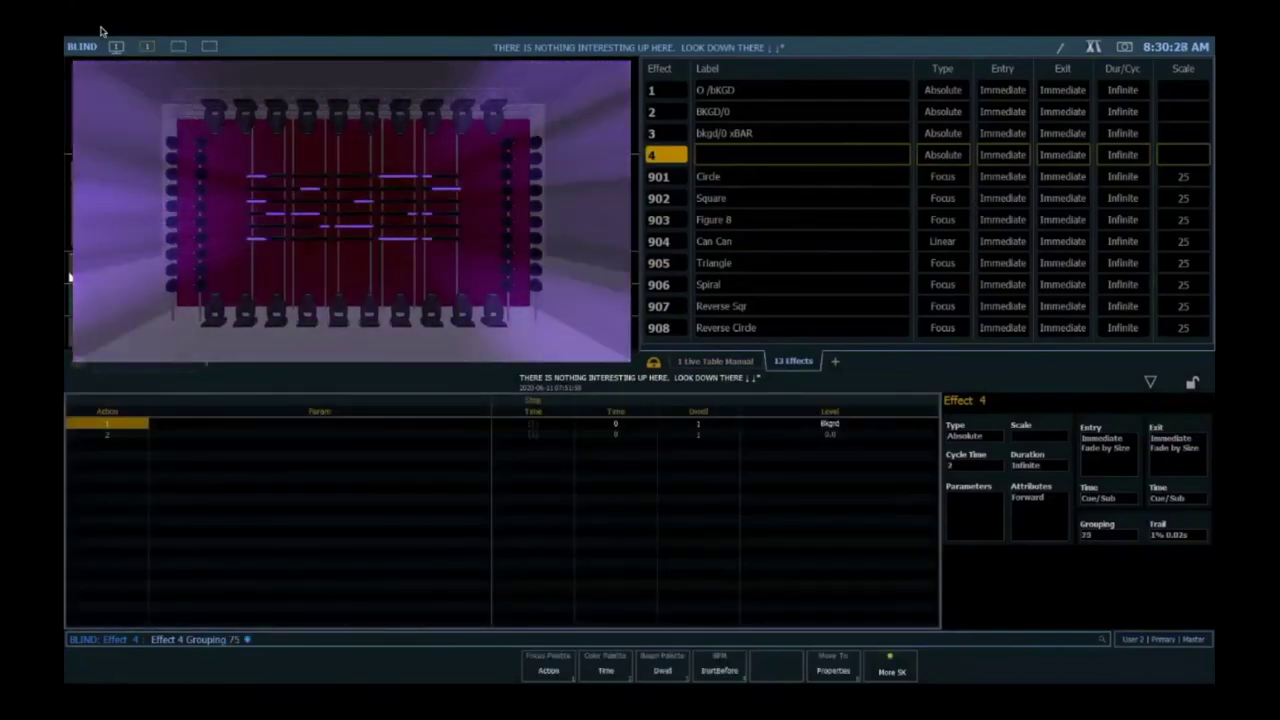
- Reset Effect 4's trail to Even and its grouping to Spread
type("t0")
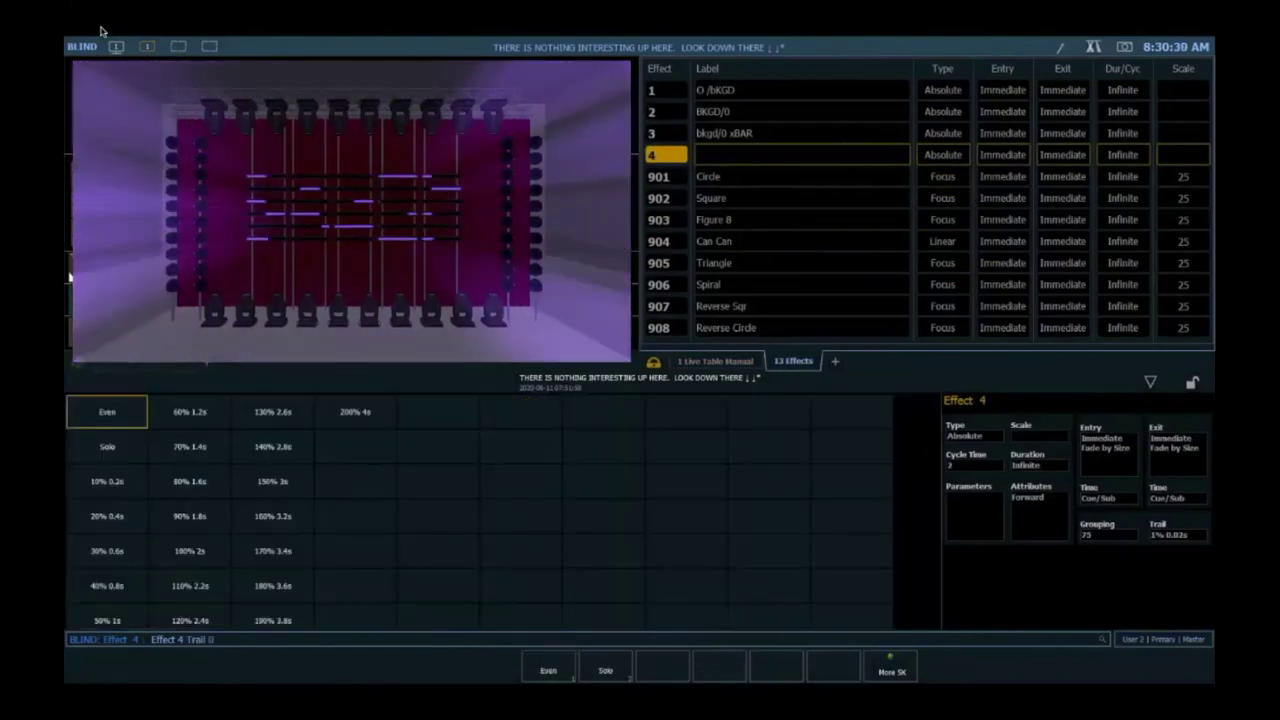
key("Return")
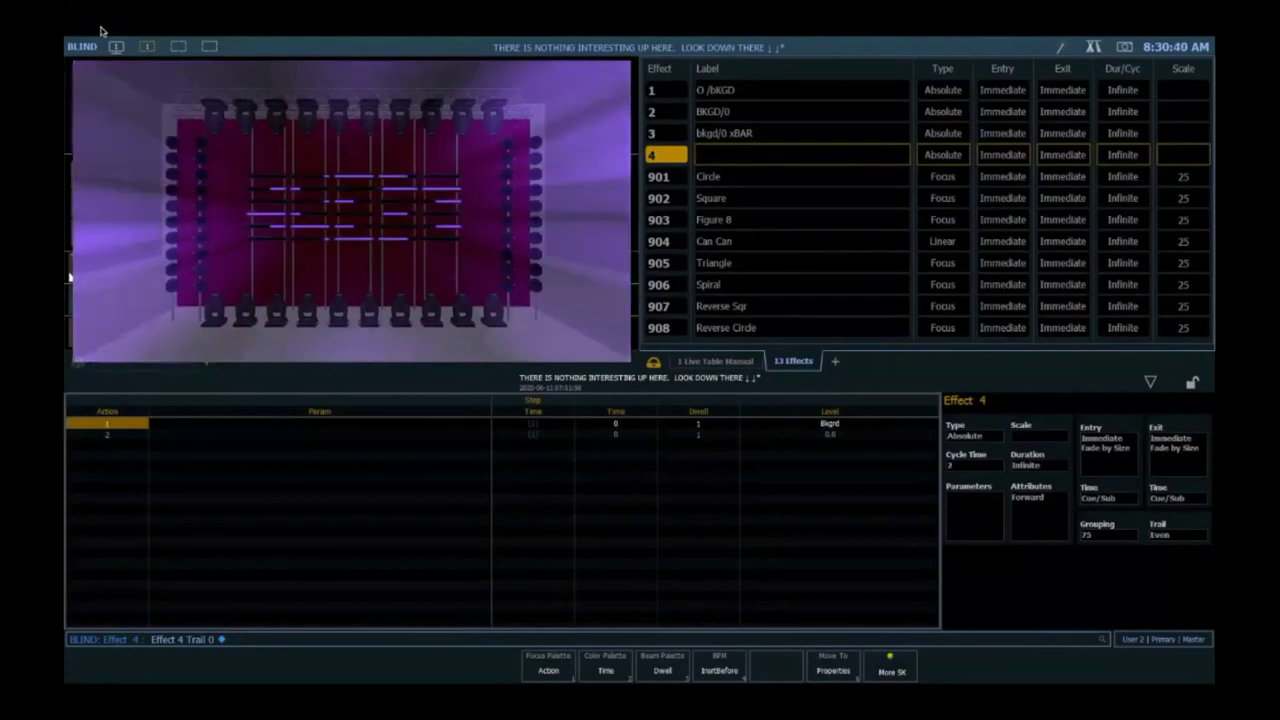
key("g")
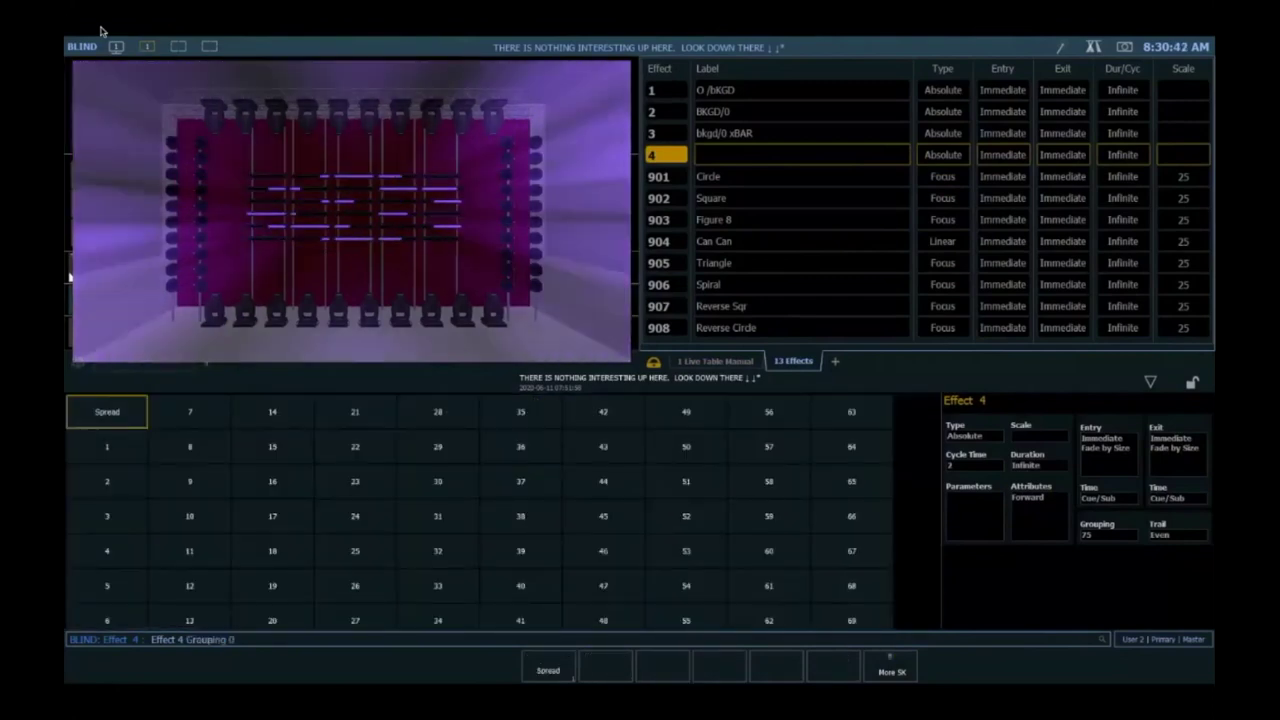
key("Return")
- Set Effect 4's trail to 1% and the dwell of Action 2 to 3 seconds
key("t")
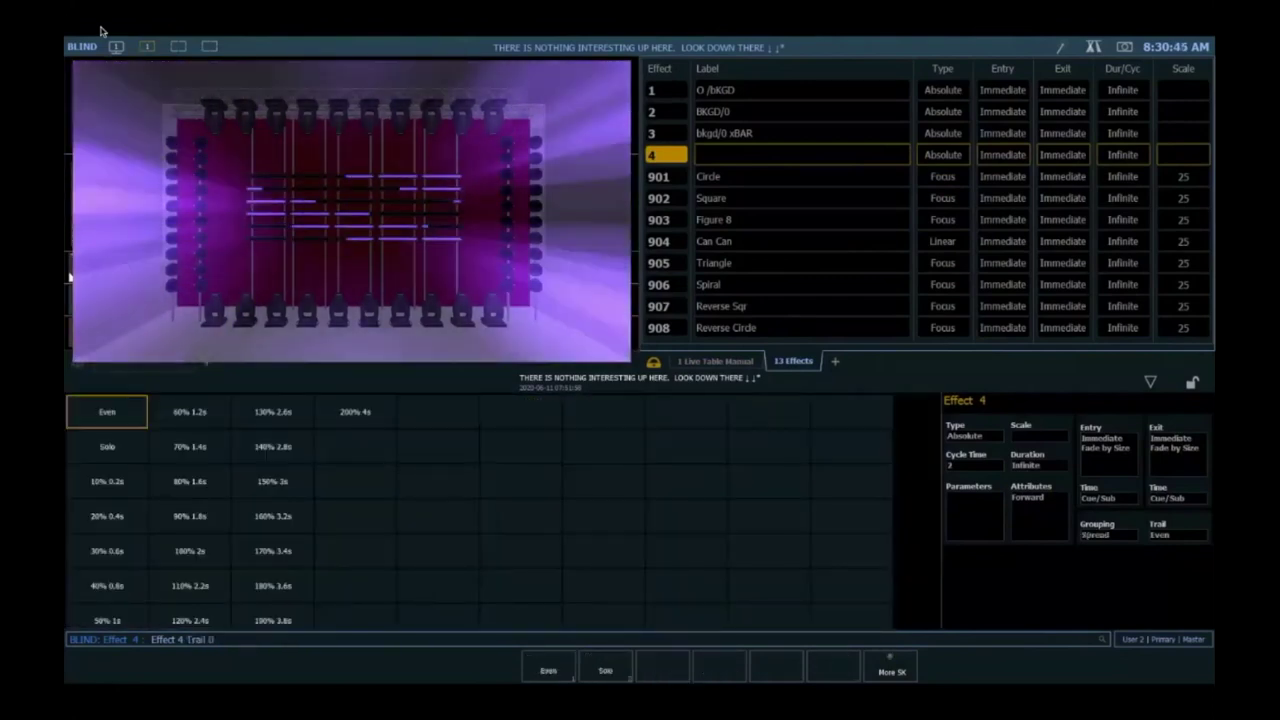
key("1")
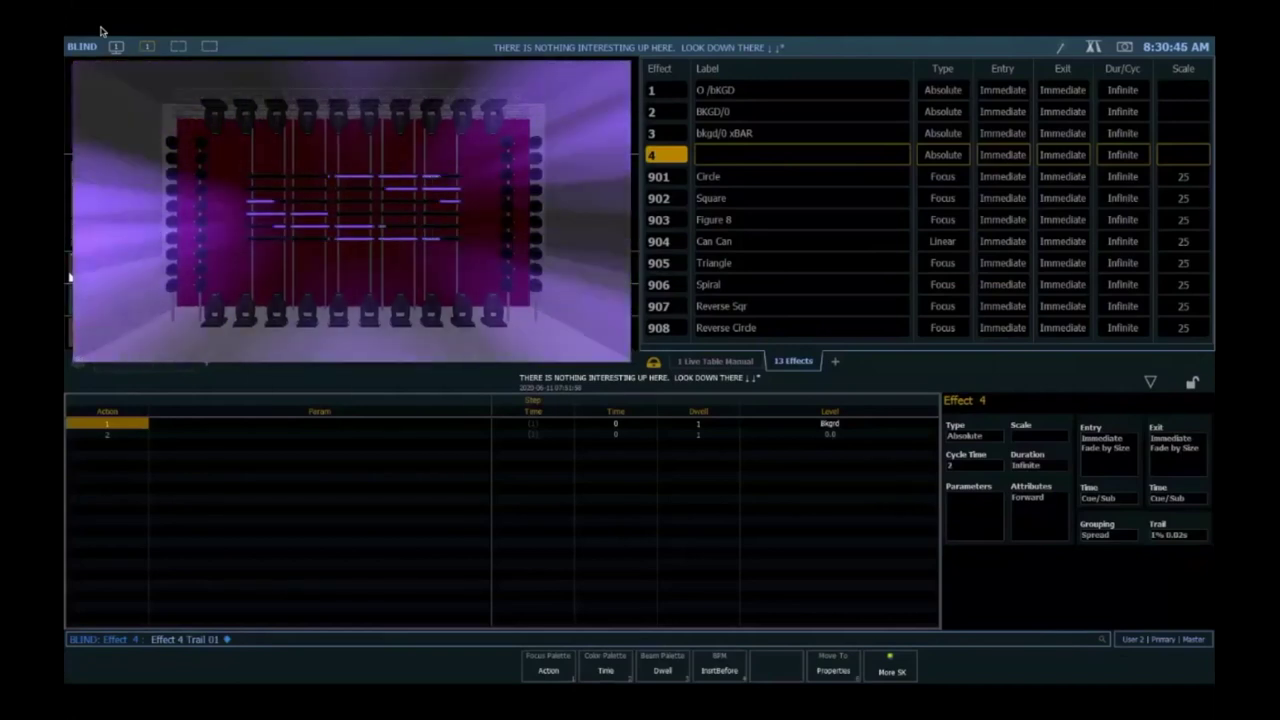
key("F1")
key("2")
key("F3")
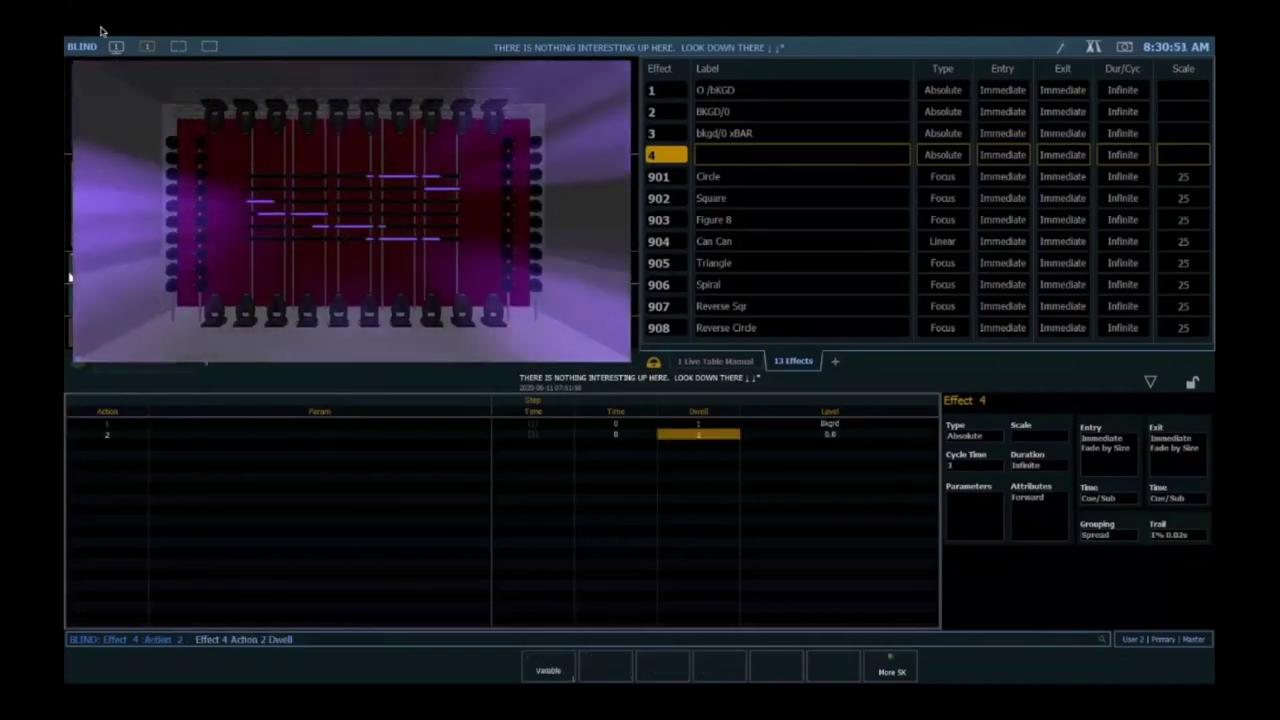
type("3")
key("Return")
- Set the dwell of Effect 4's Action 1 to 0.5 seconds
key("F1")
key("1")
key("F3")
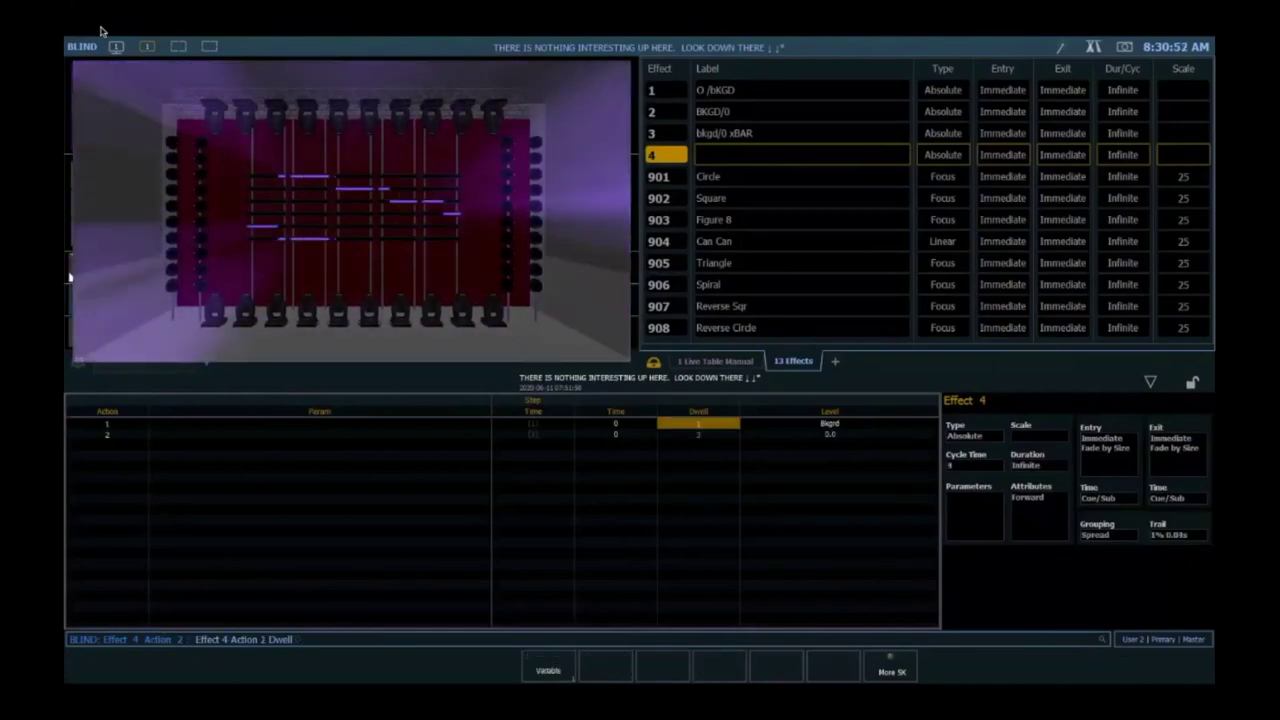
type(".5")
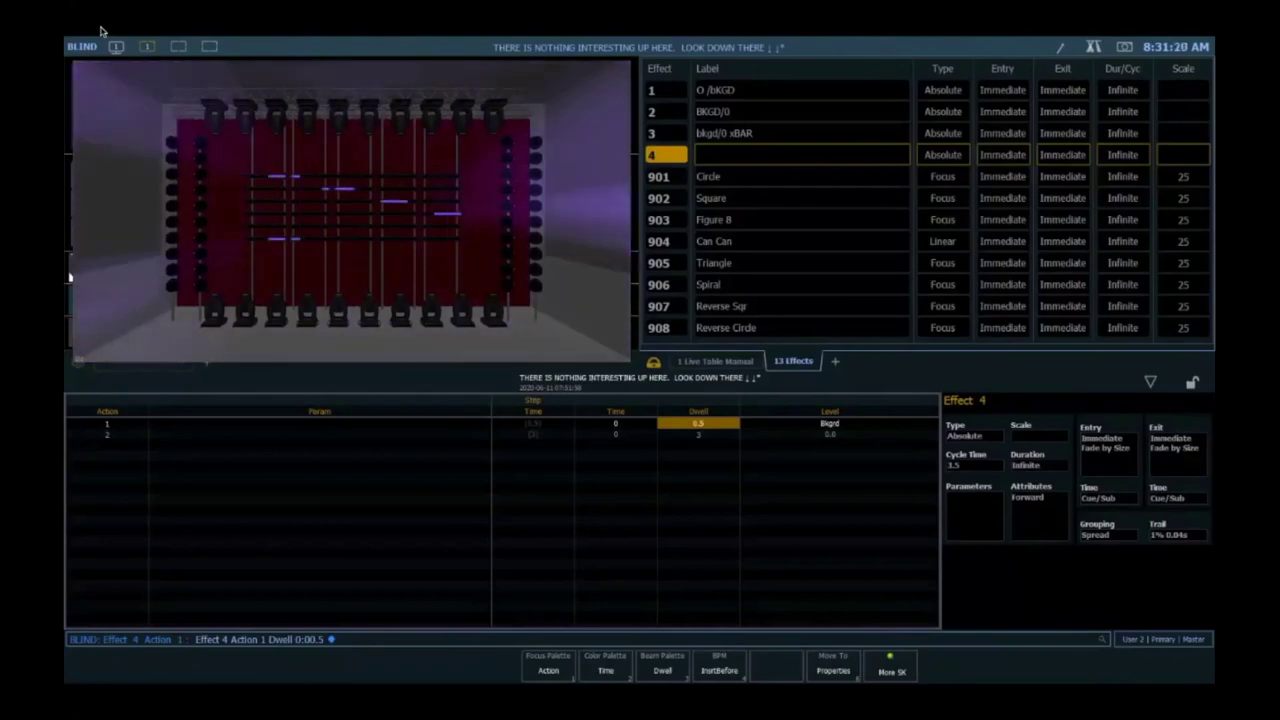
- Set Effect 4's trail to Even and the dwell of Actions 1 and 2 to 1 second, returning to live
key("t")
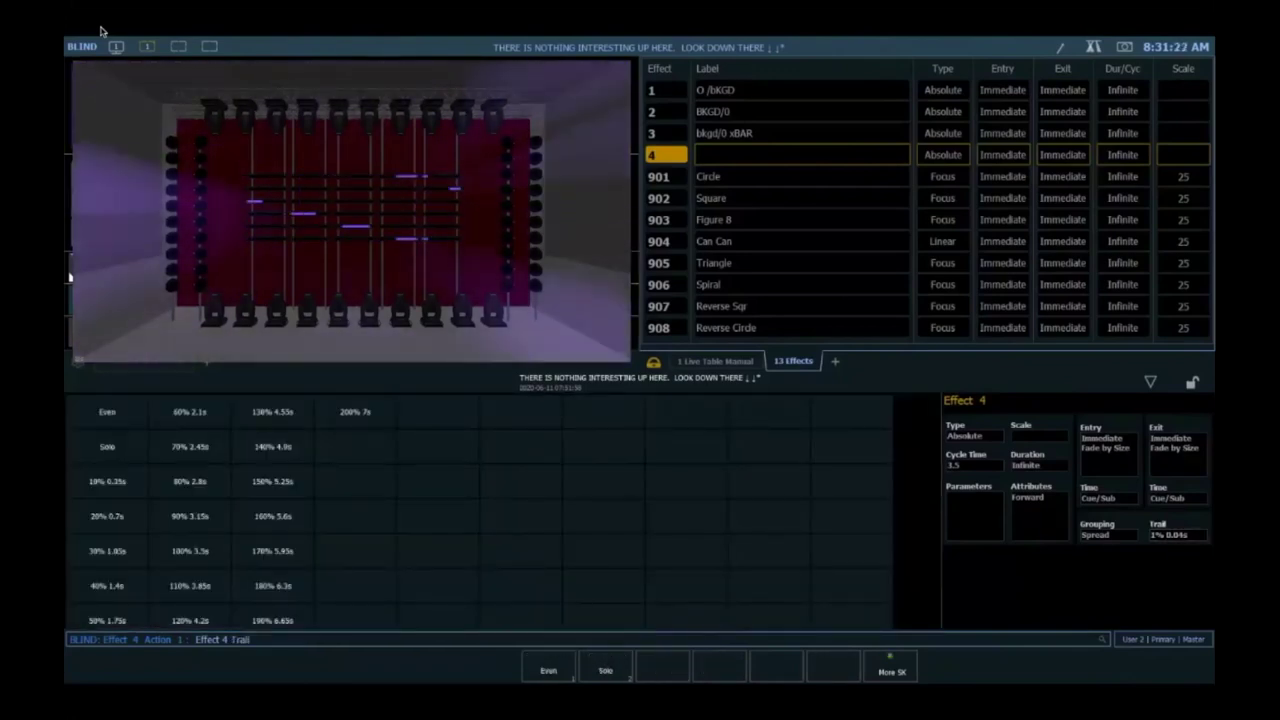
key("0")
key("Return")
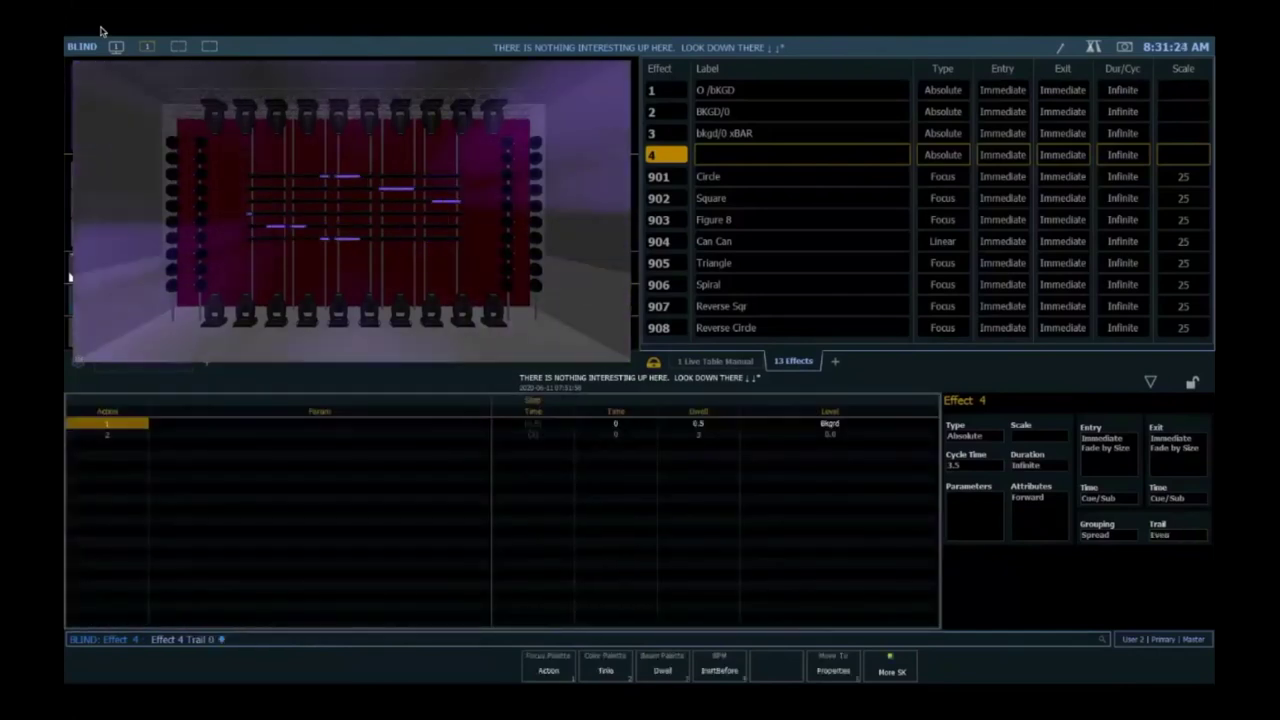
key("F3")
type("1")
key("Return")
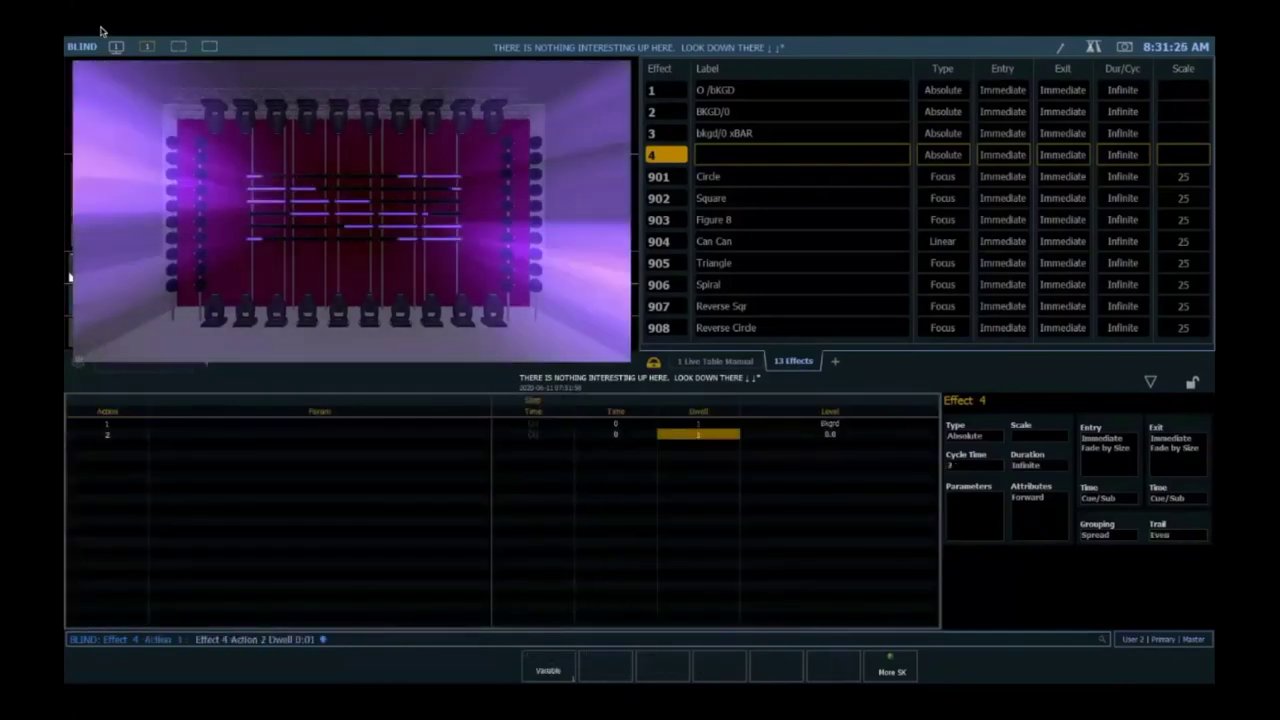
key("F1")
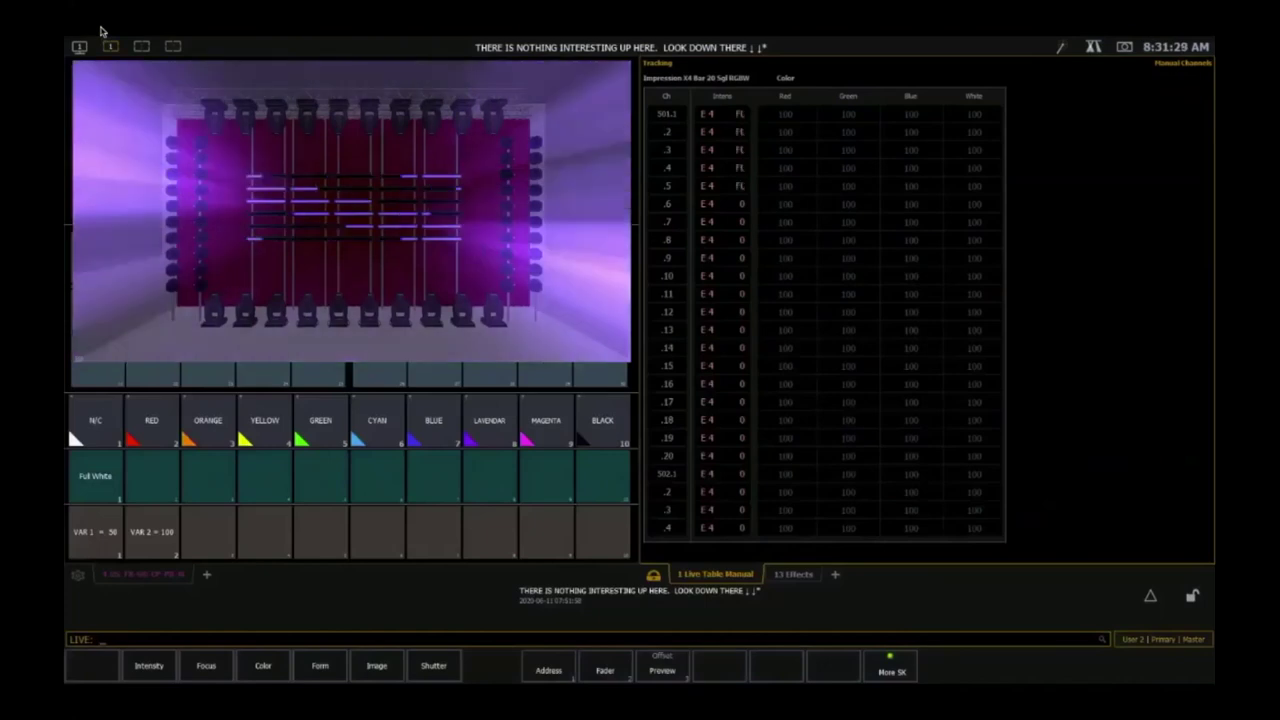
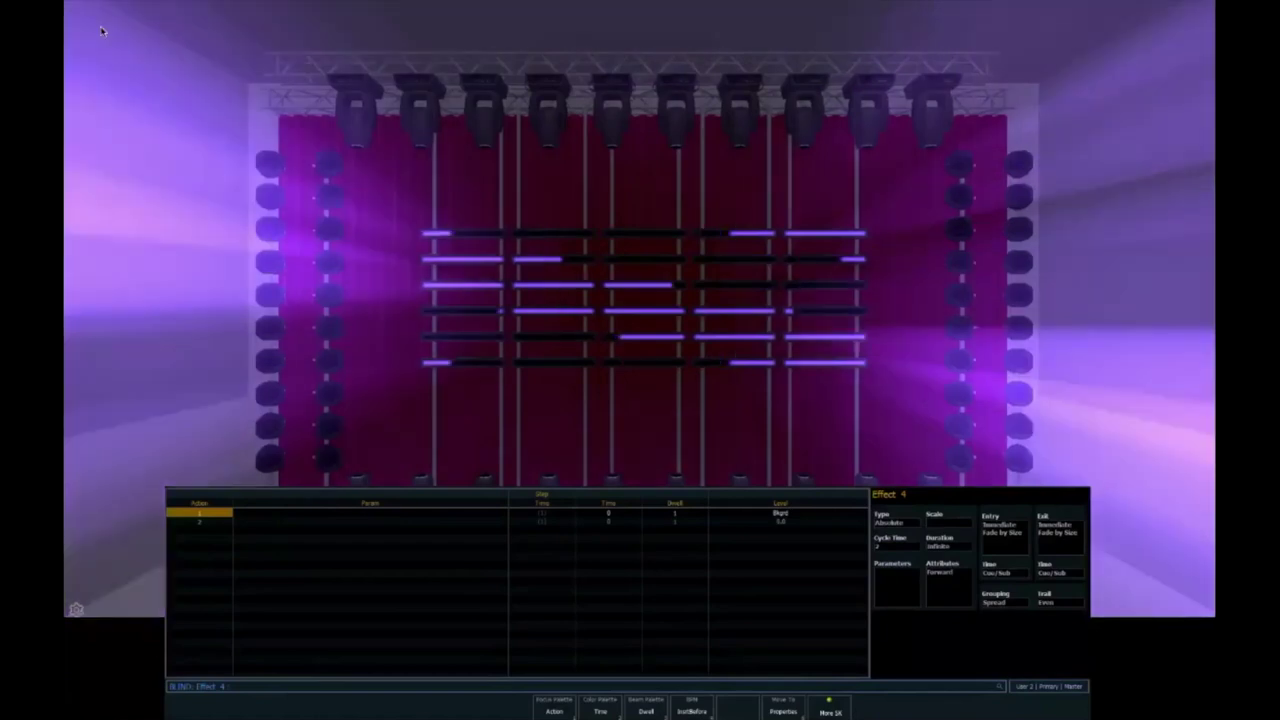
- Set Effect 4's trail to 1%
key("t")
key("Return")
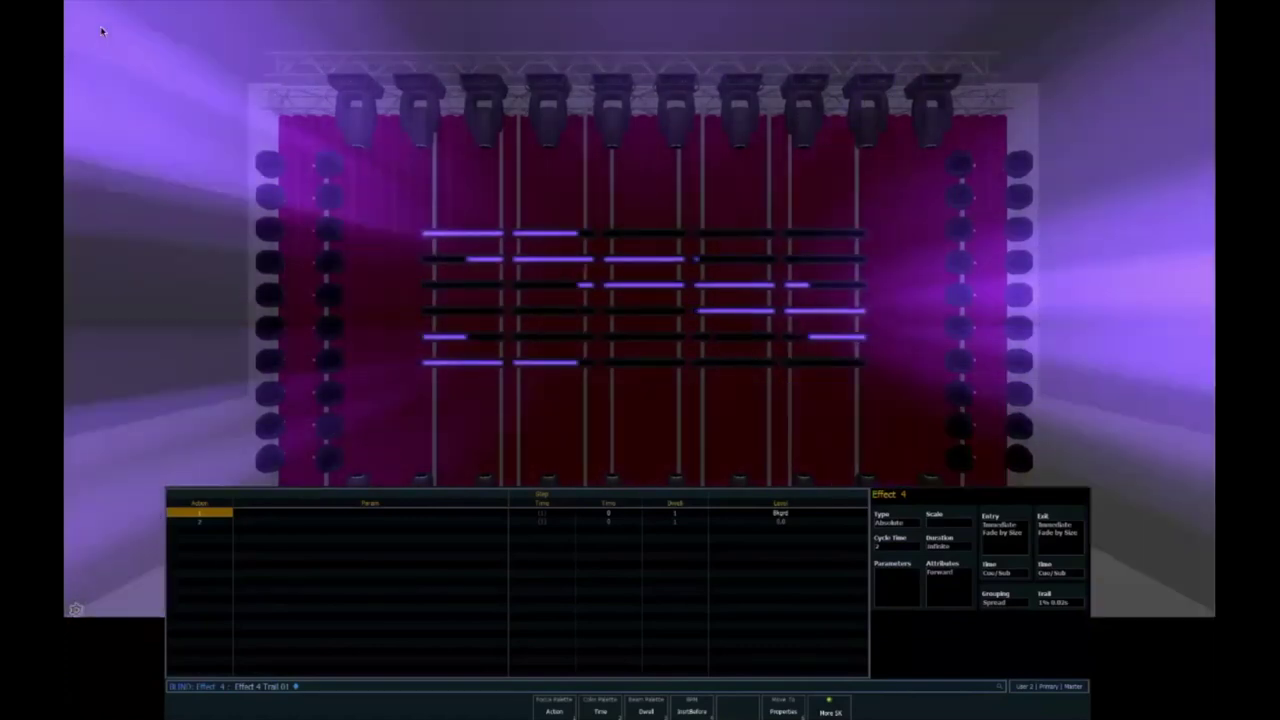
- Examine the step time, time and dwell settings of Effect 4's Actions 1 and 2
key("F3")
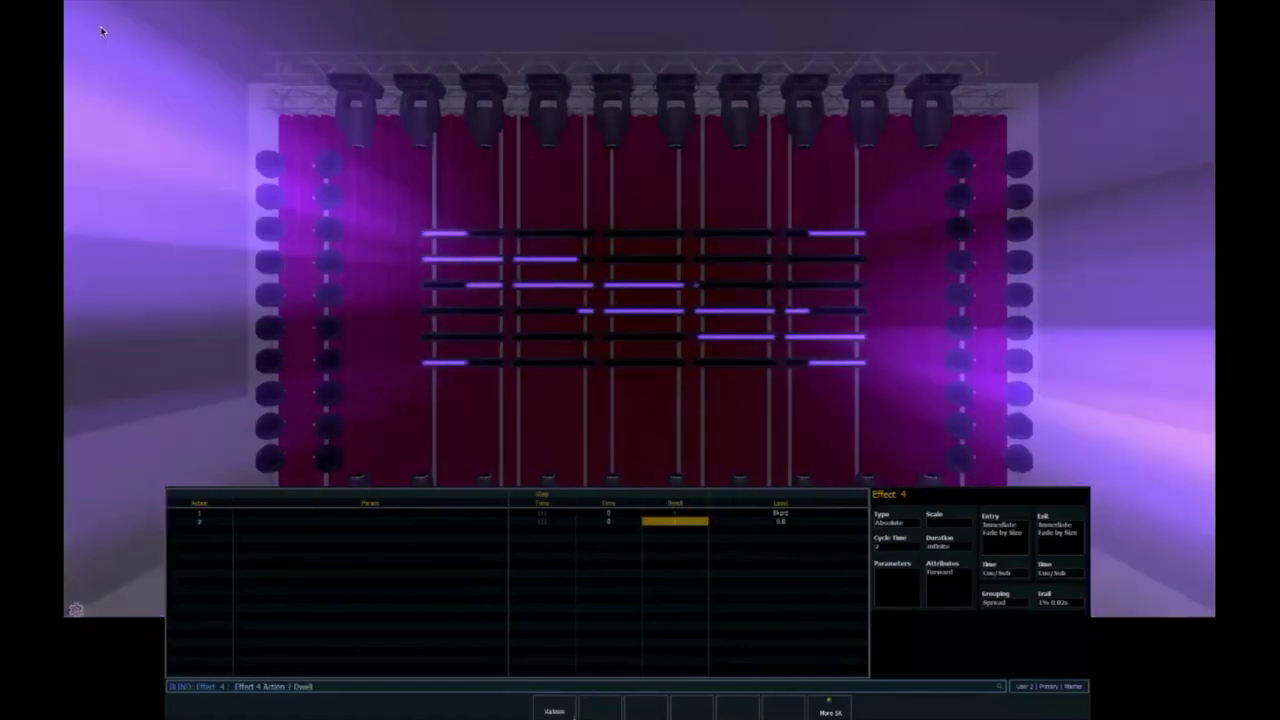
key("Down")
key("Left")
key("Left")
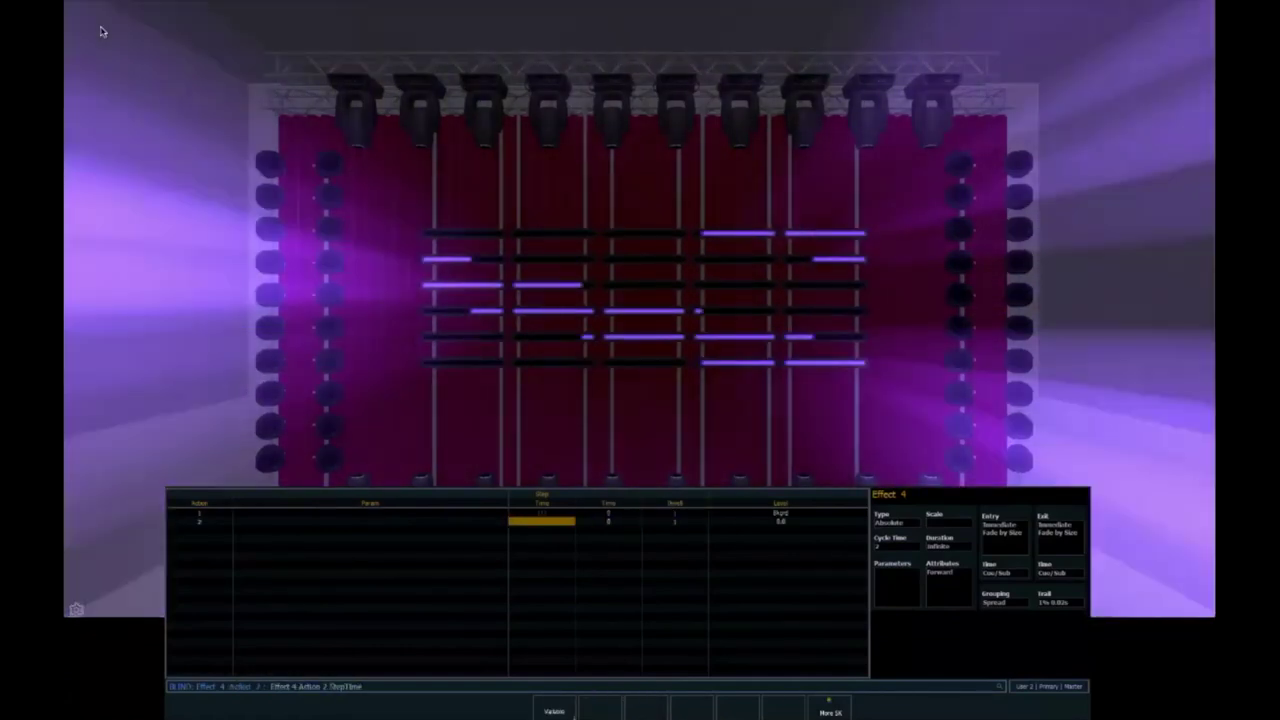
key("Right")
key("Right")
key("Right")
key("Left")
key("Left")
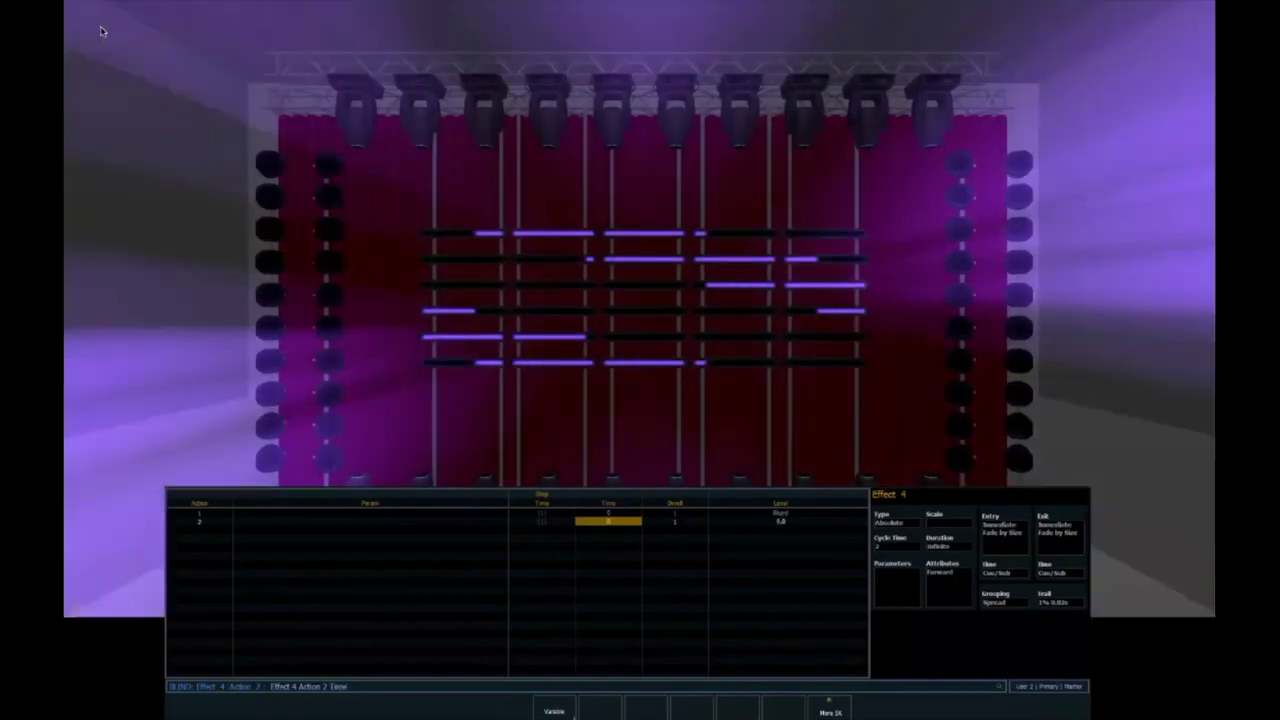
key("Up")
key("Right")
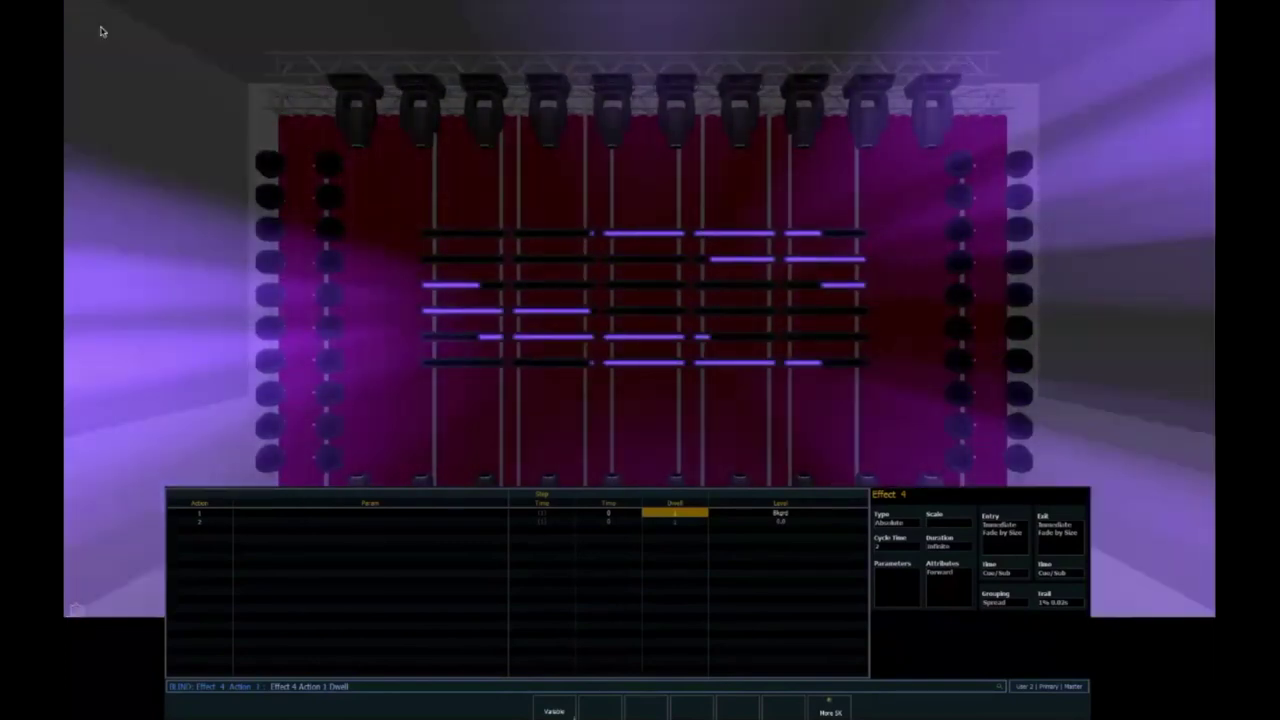
- Set the time of Effect 4's Action 2 to 1 second
key("Down")
key("Left")
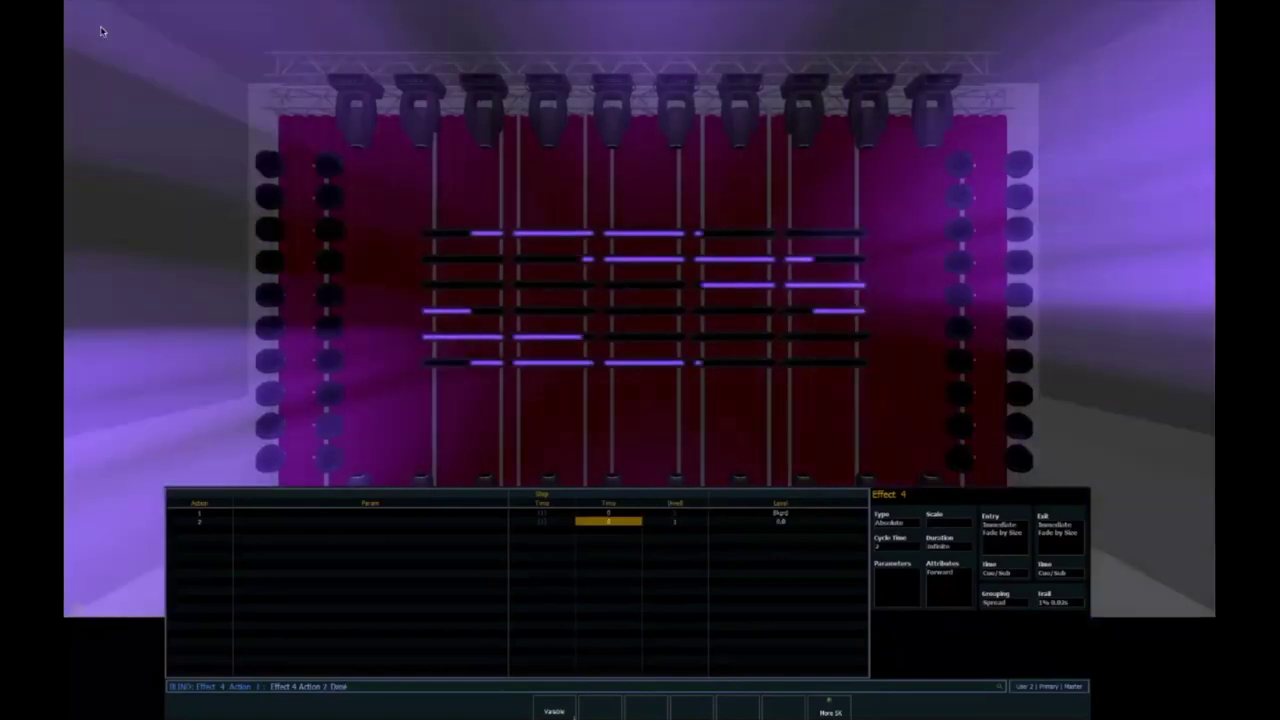
type("0:12")
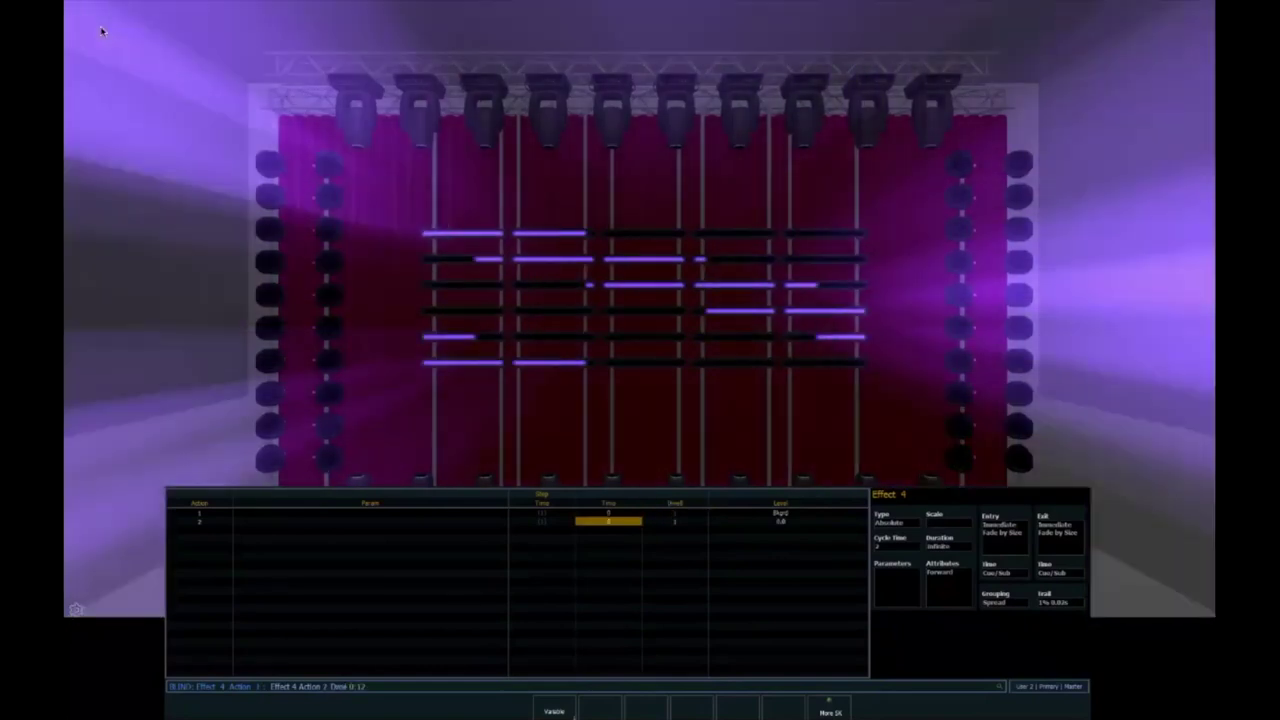
key("BackSpace")
key("BackSpace")
key("BackSpace")
key("BackSpace")
type("2")
key("Return")
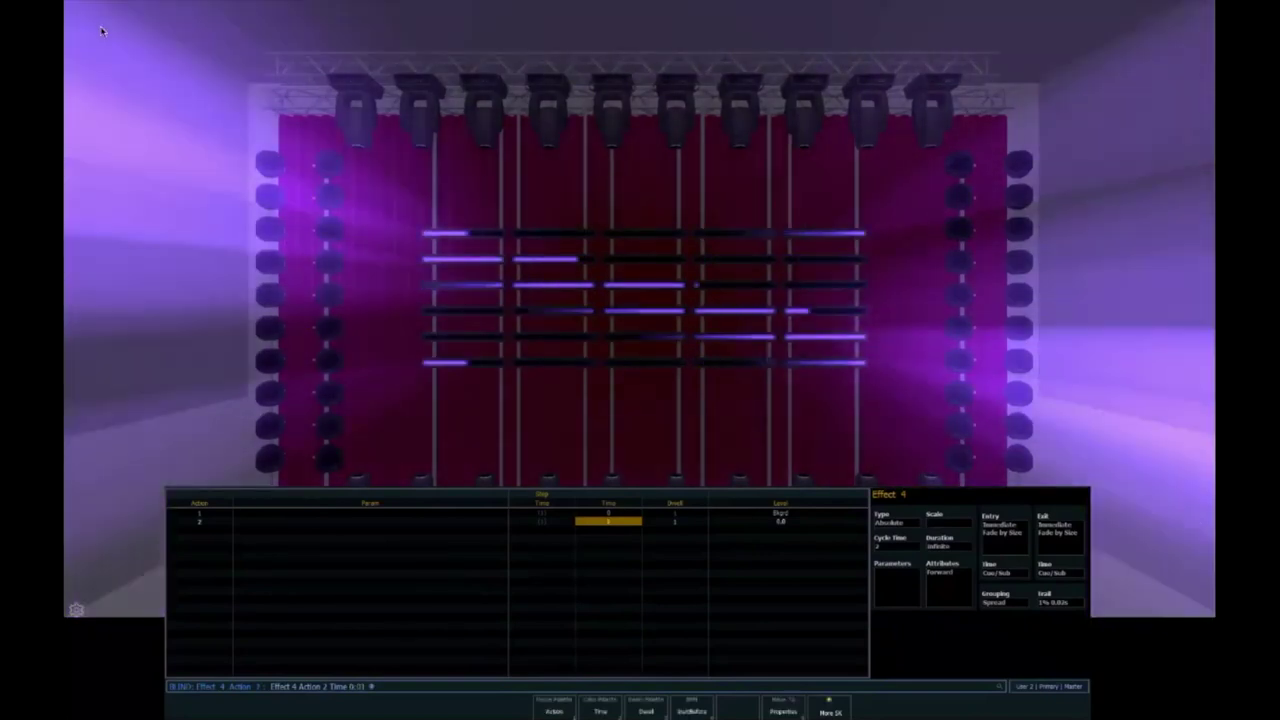
- Try Effect 4 with groupings of 50, 200 and 10
type("g 50")
key("Return")
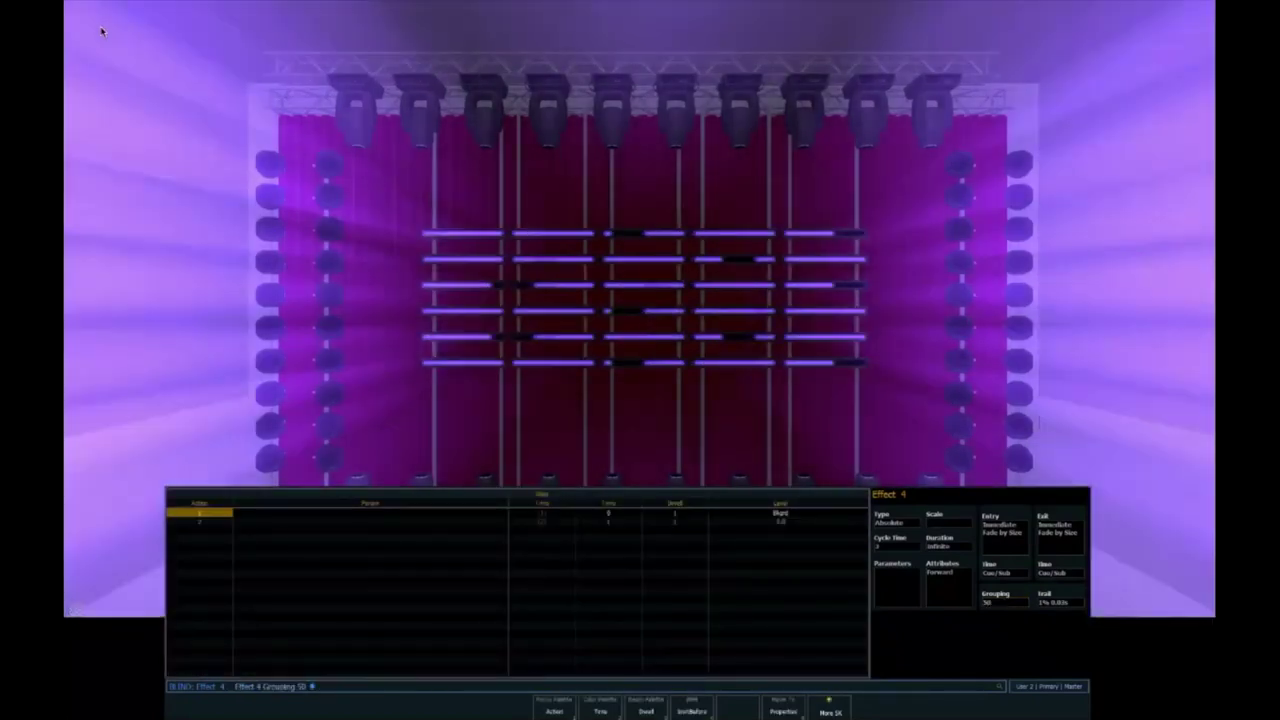
key("g")
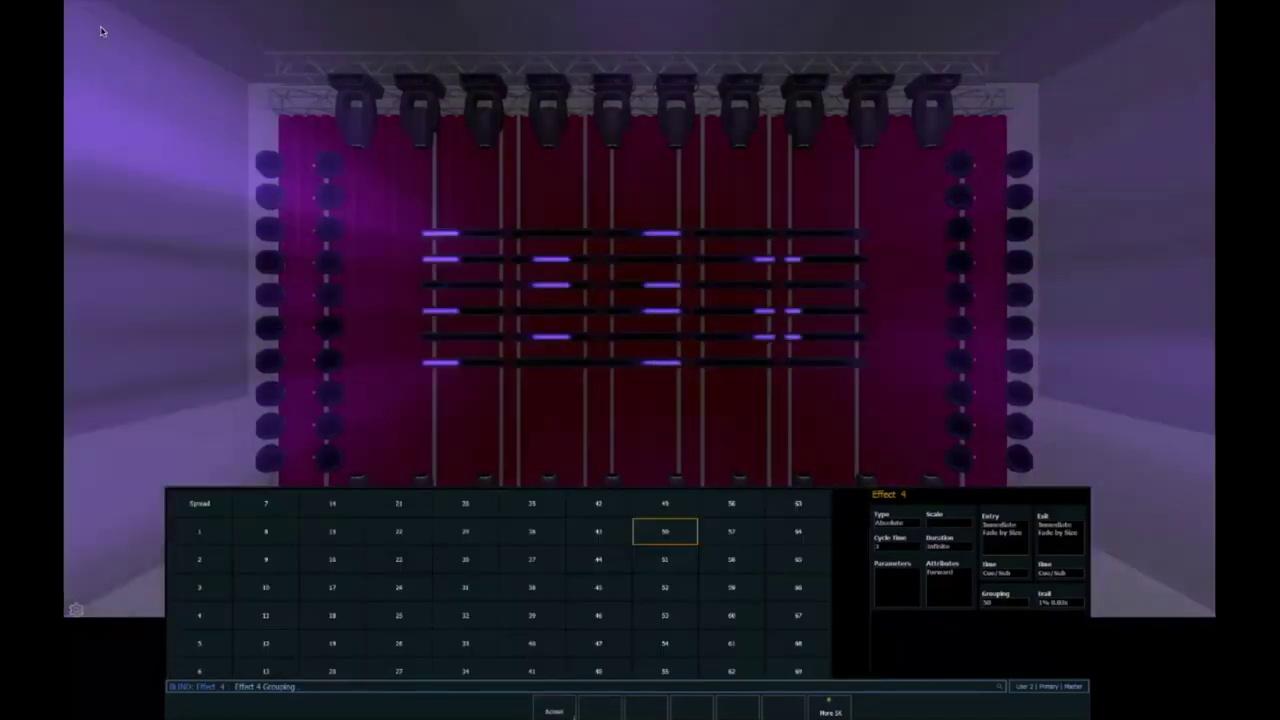
type("200")
key("Return")
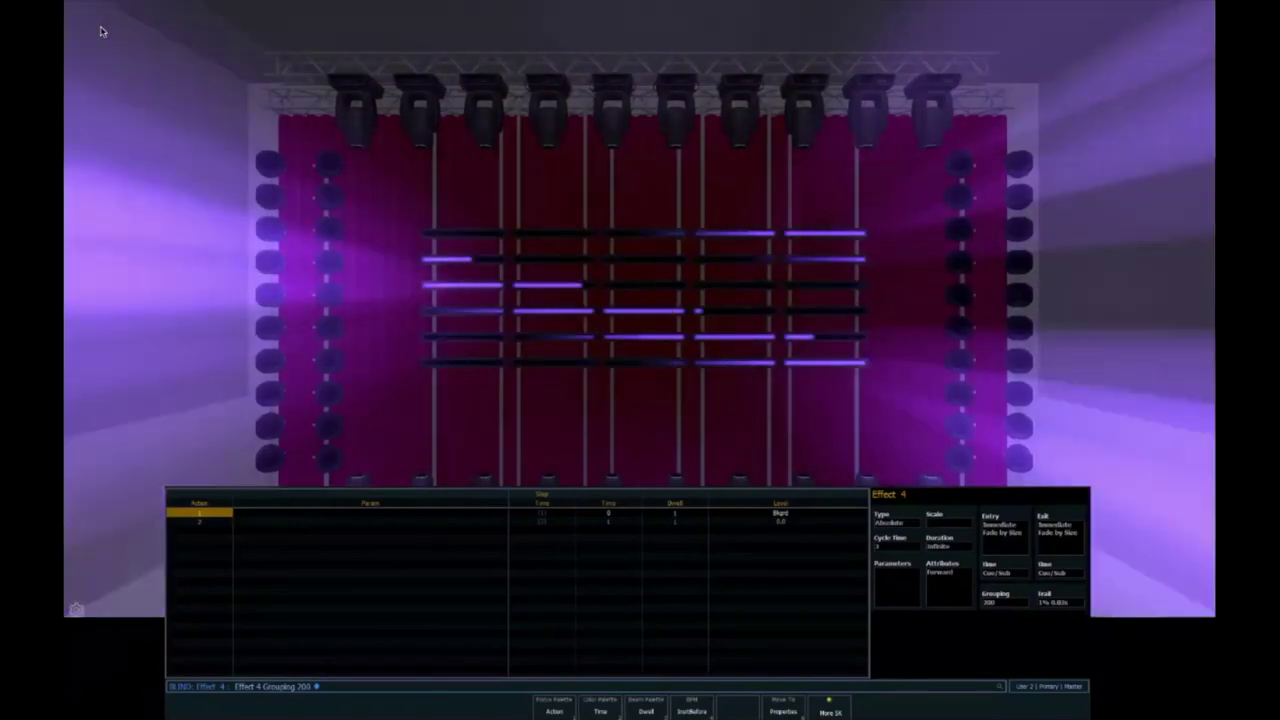
key("BackSpace")
type("10")
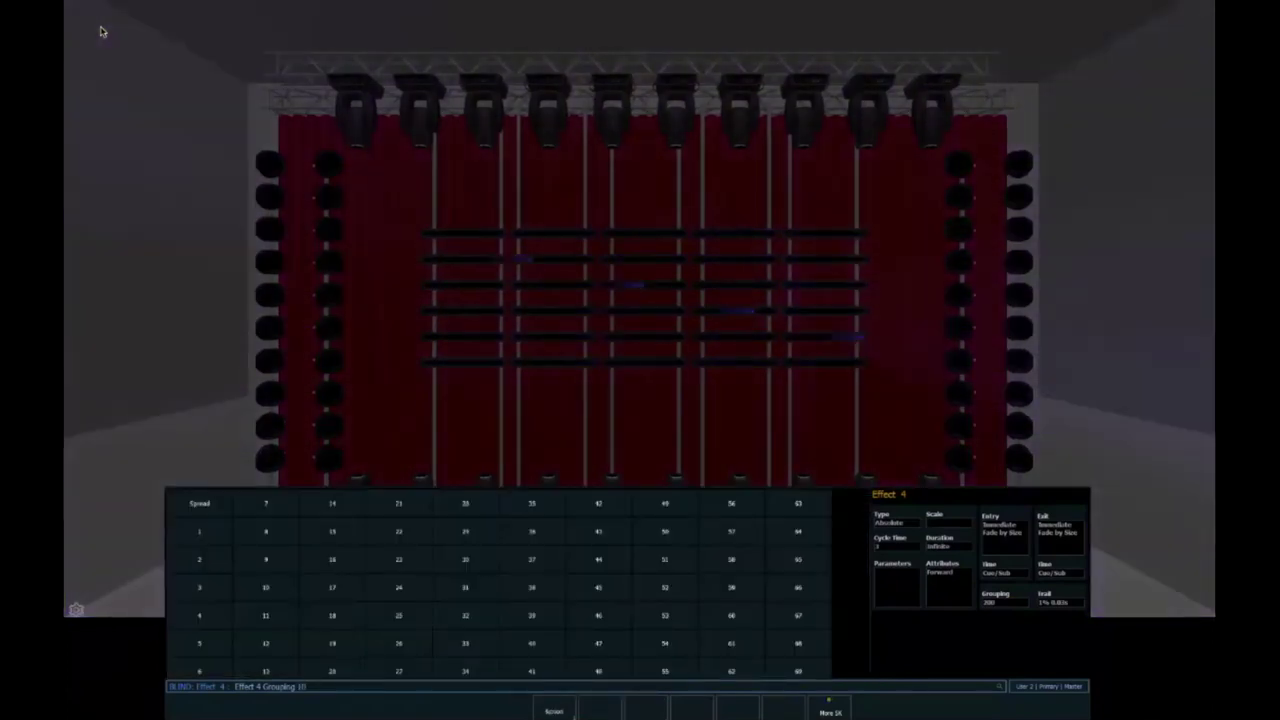
key("Return")
- Set Effect 4's trail to Even and return its grouping to Spread
key("Down")
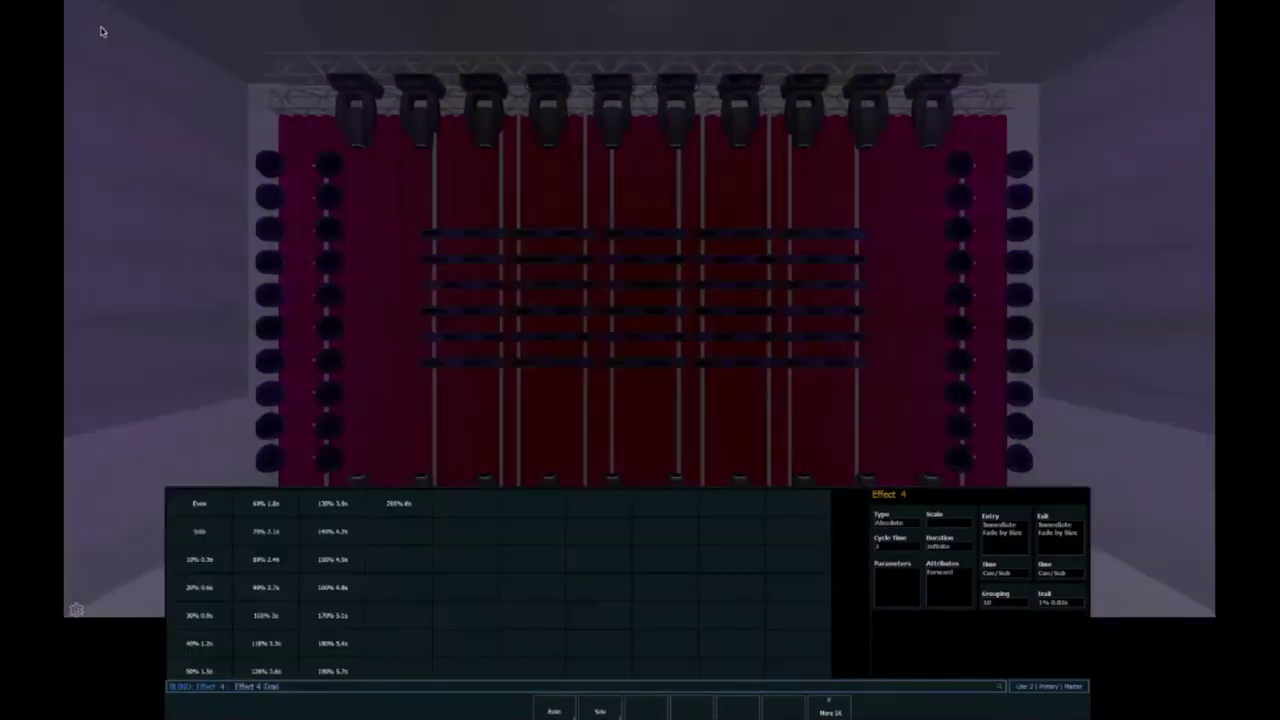
key("Return")
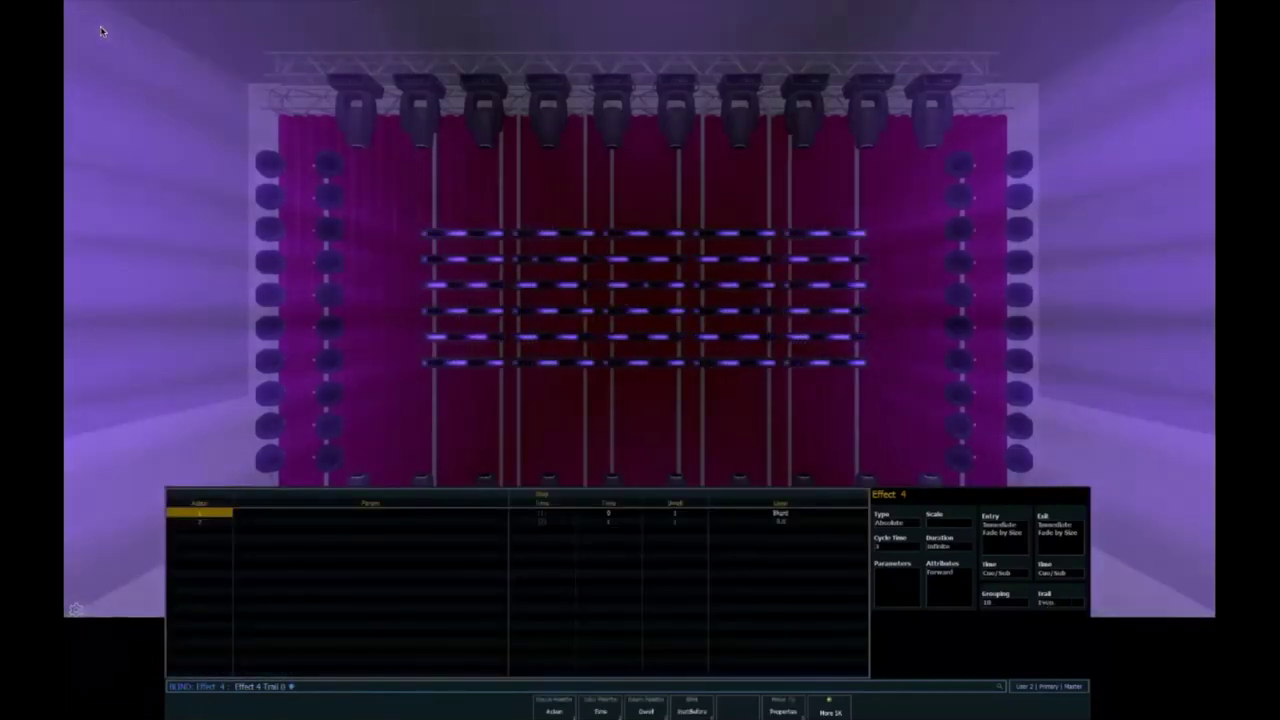
key("Up")
type("0")
key("Return")
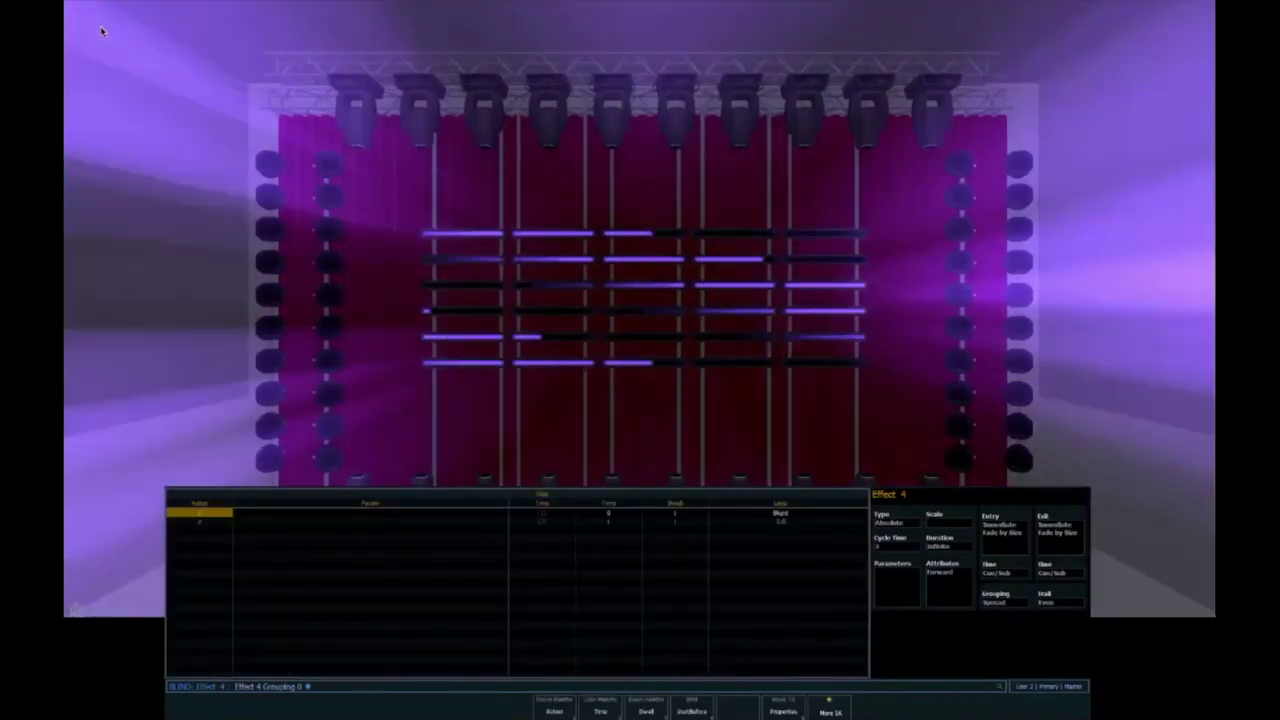
- Try a 1% trail on Effect 4, and settle on a trail of 10%
key("Down")
key("Right")
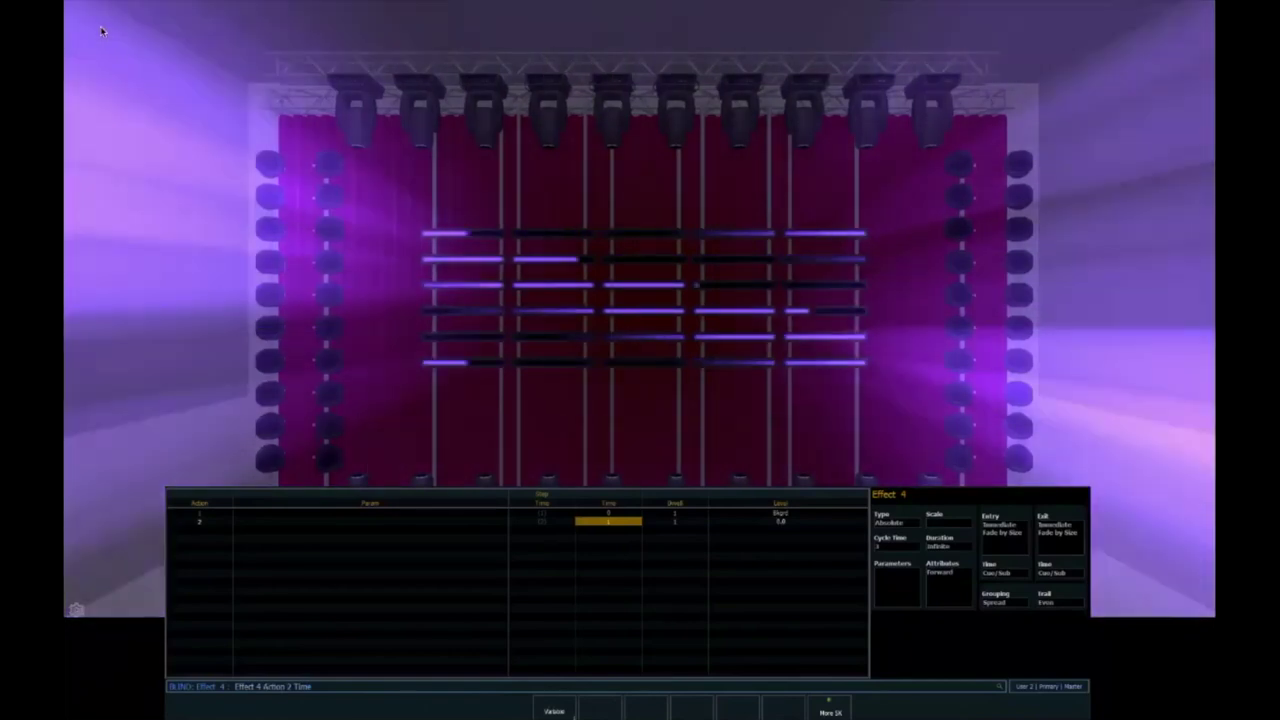
key("Up")
key("Left")
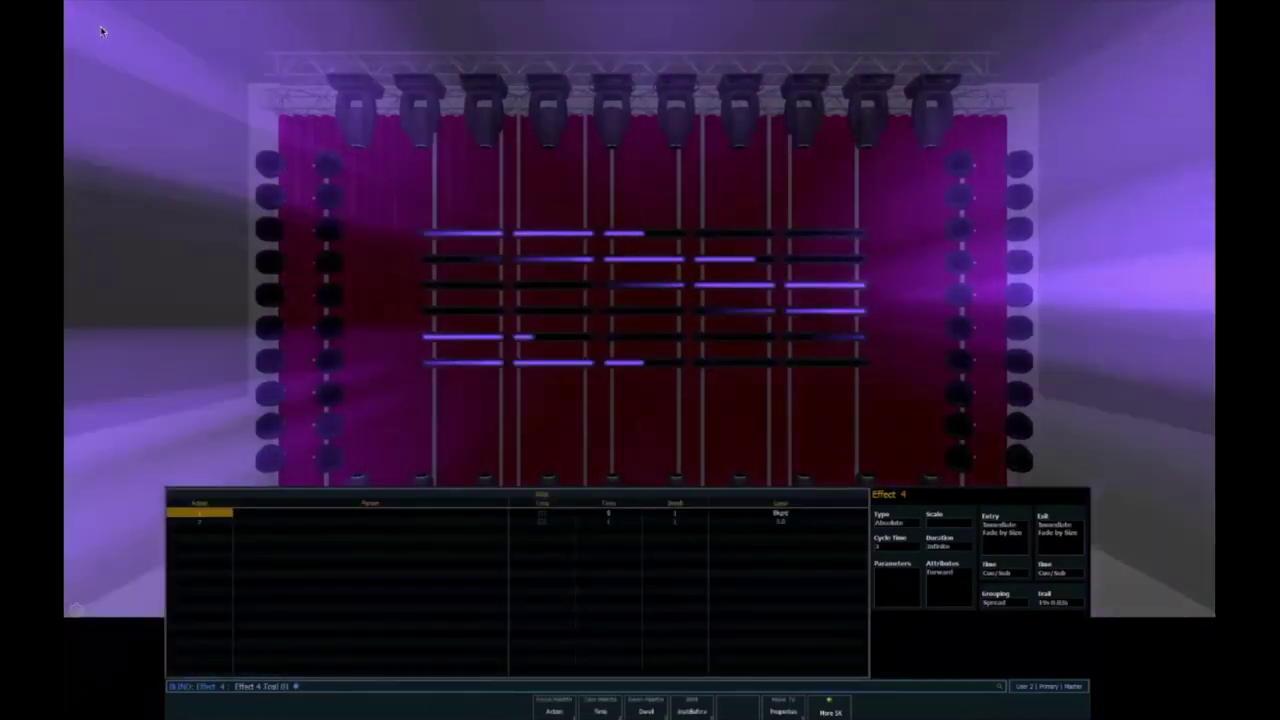
key("BackSpace")
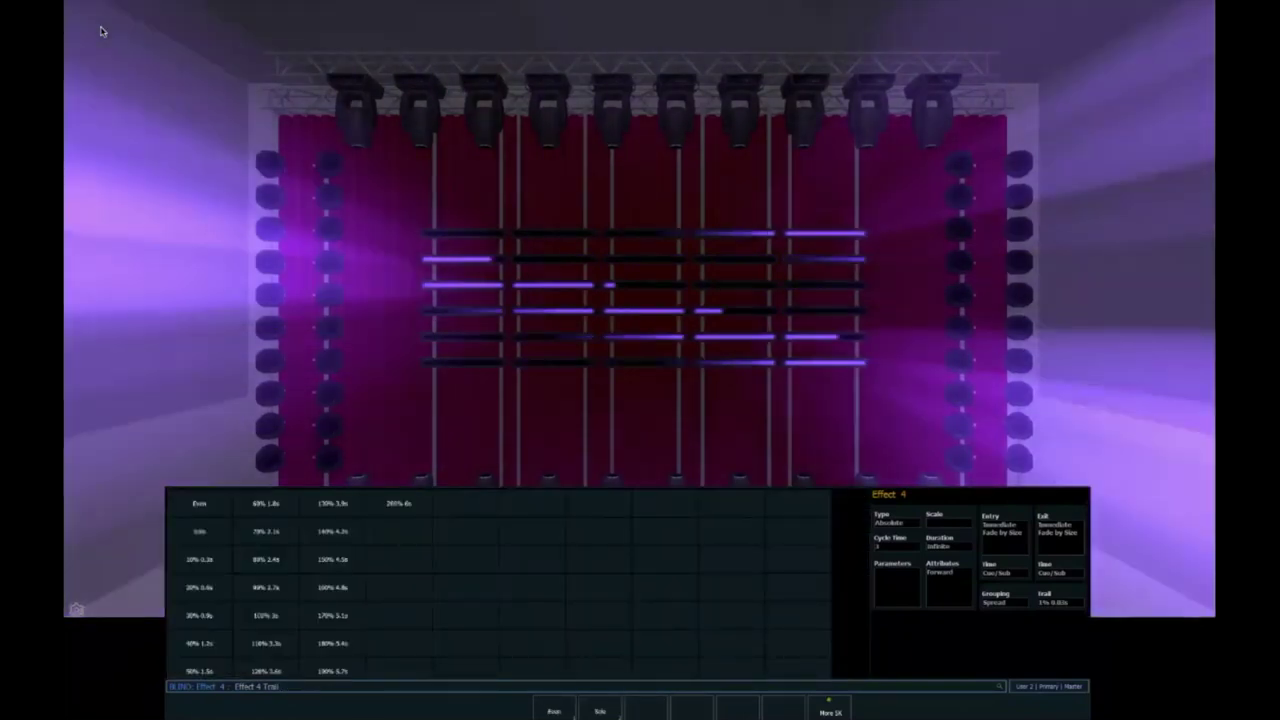
type("10")
key("Return")
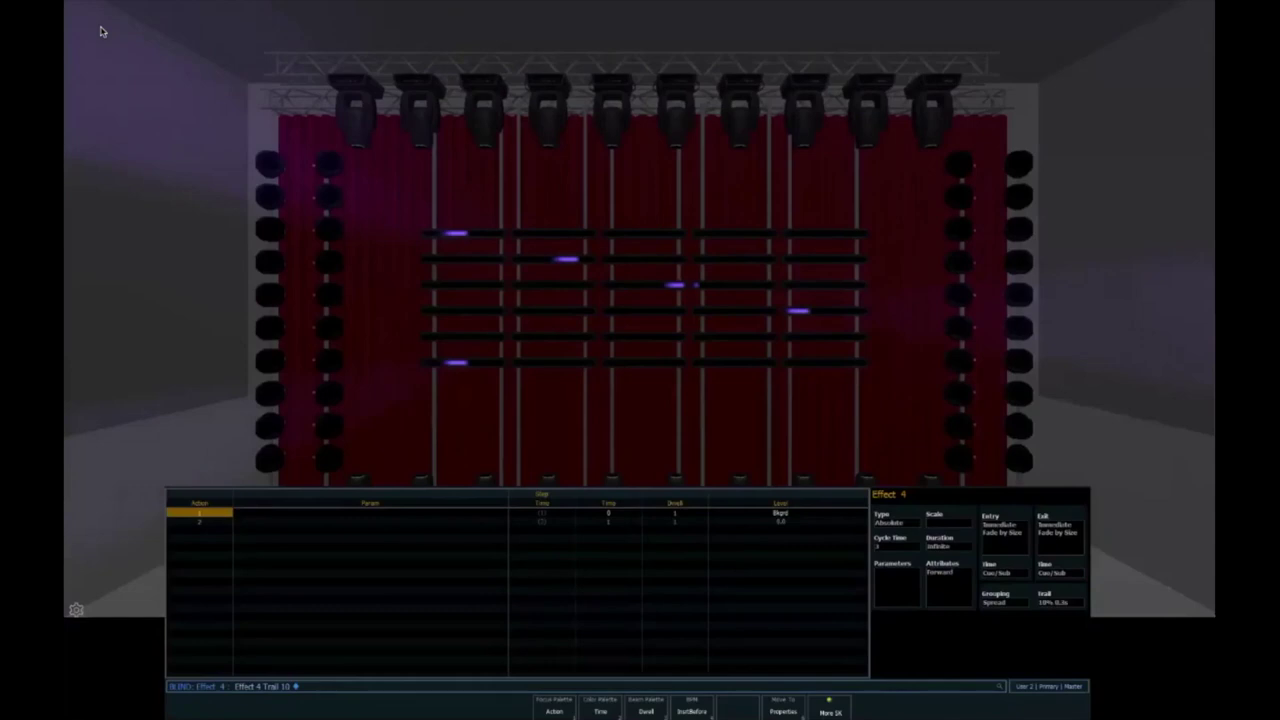
- Try times of 3 and 10 seconds on Effect 4's Action 2
key("2")
key("i")
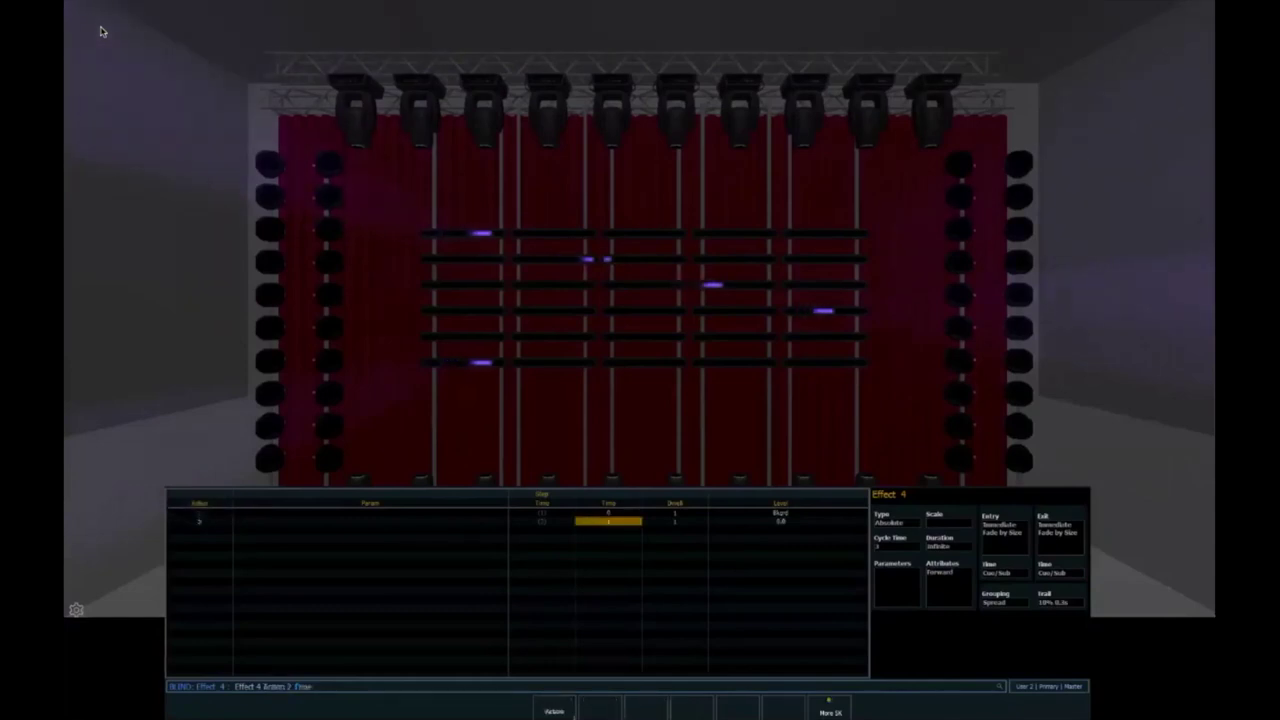
type("3")
key("Return")
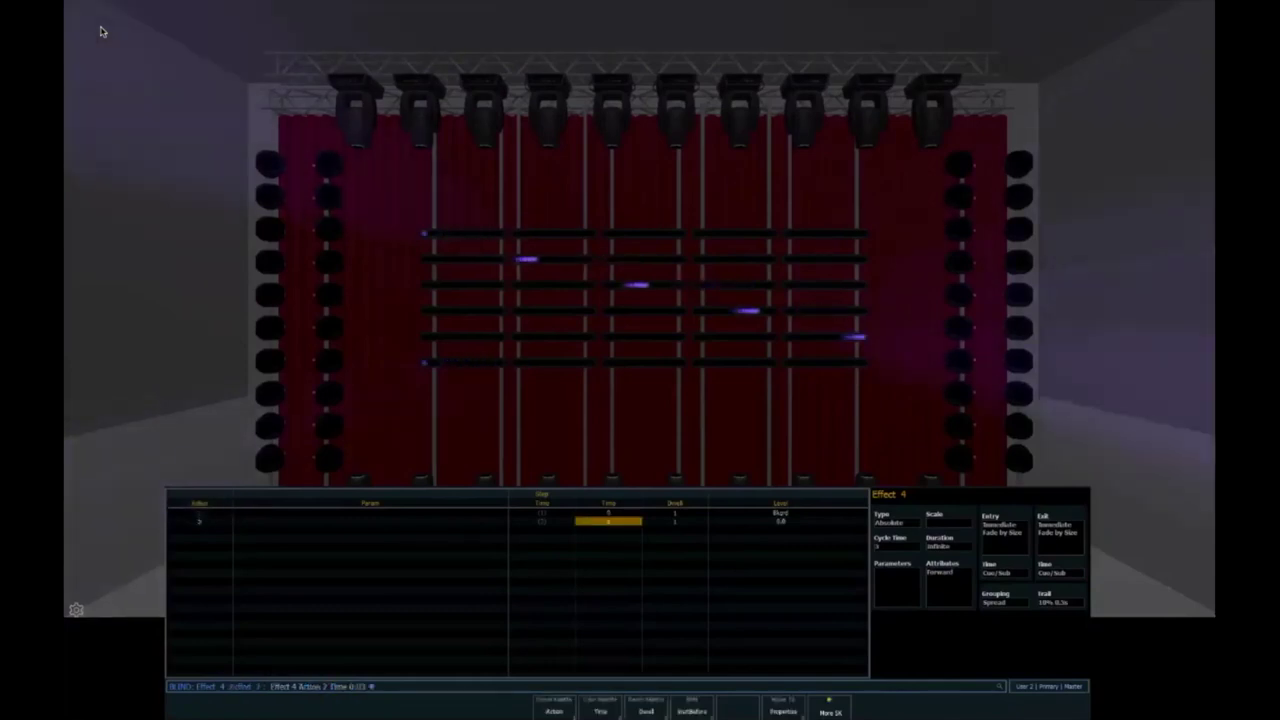
type("i")
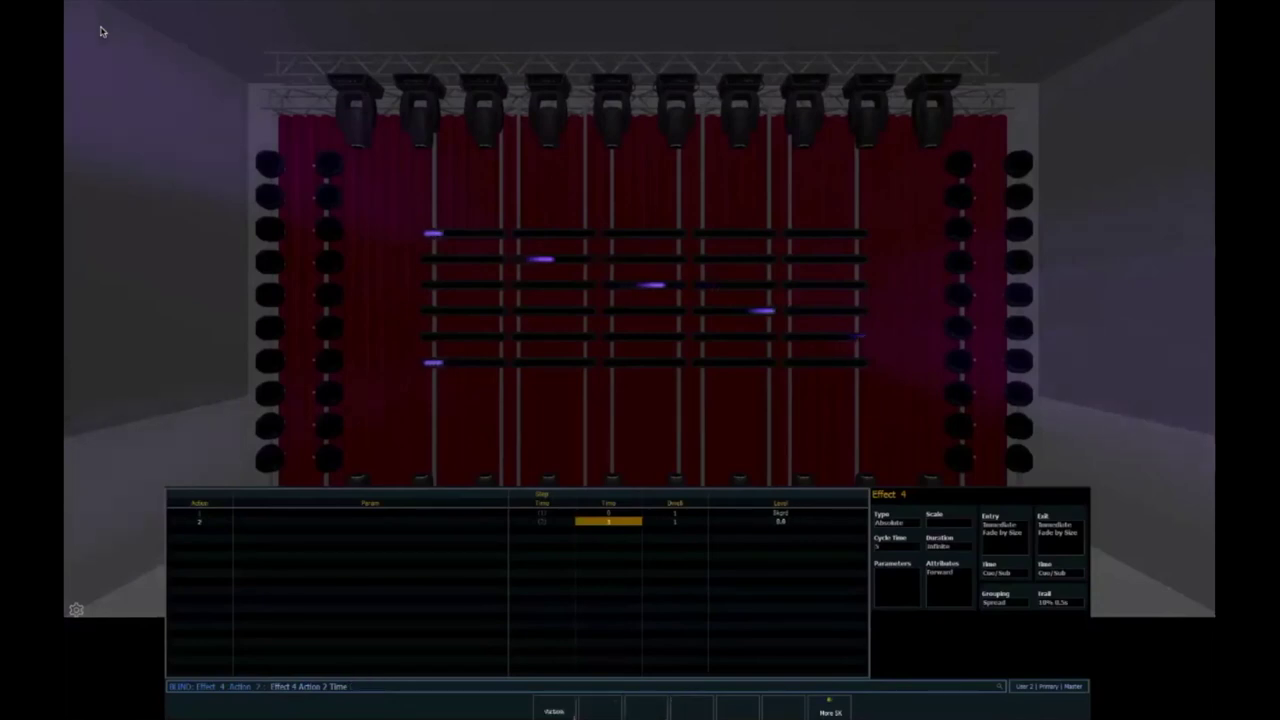
type("16")
key("Return")
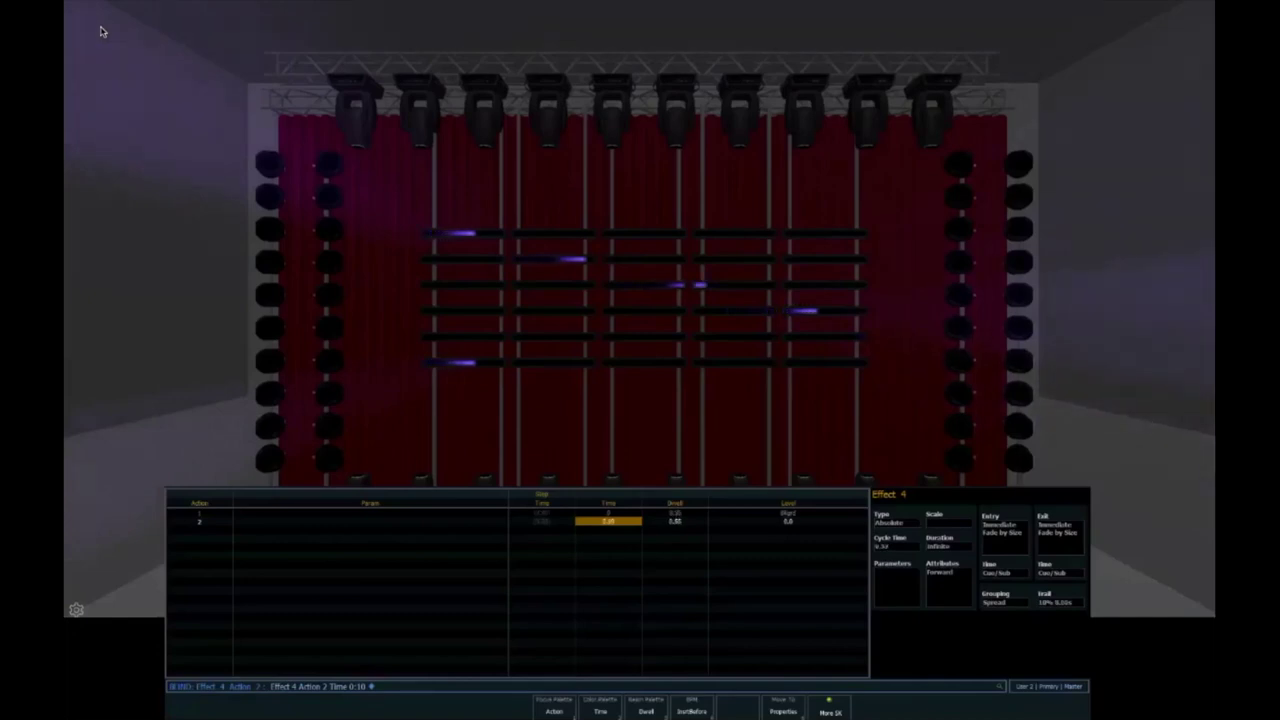
- Re-enter a time of 10 seconds for Effect 4's Action 2
key("i")
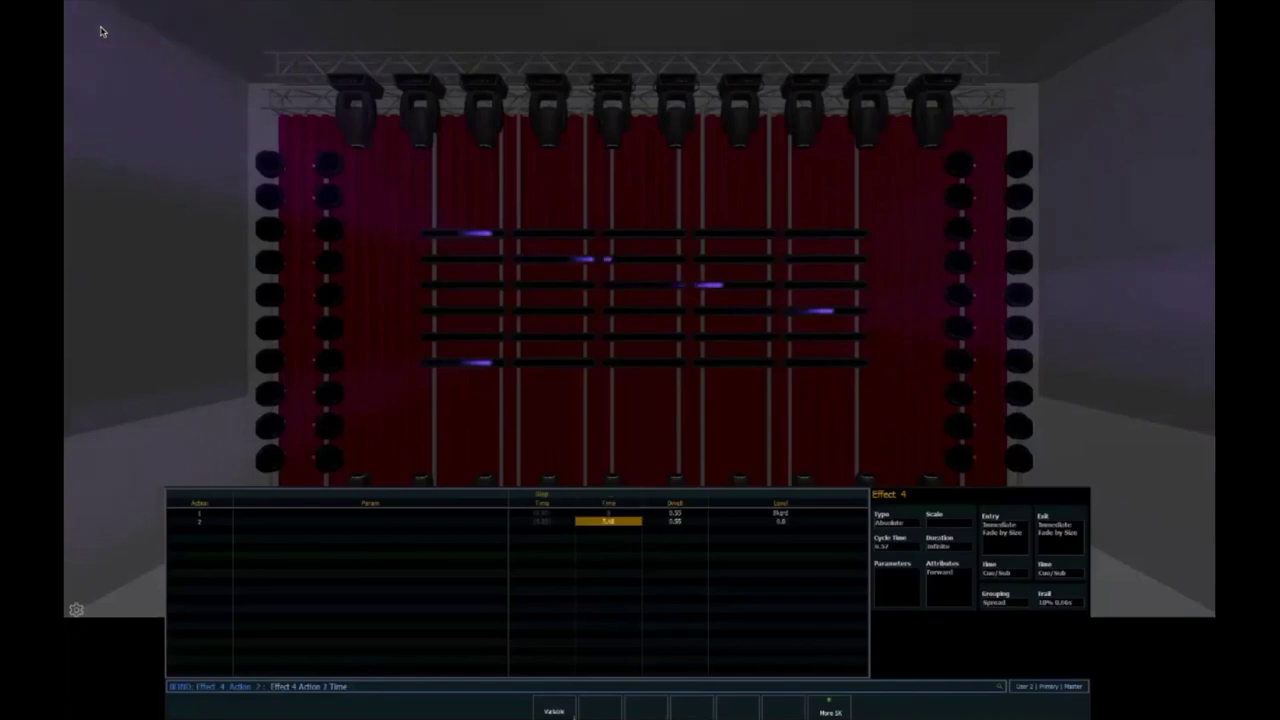
key("Tab")
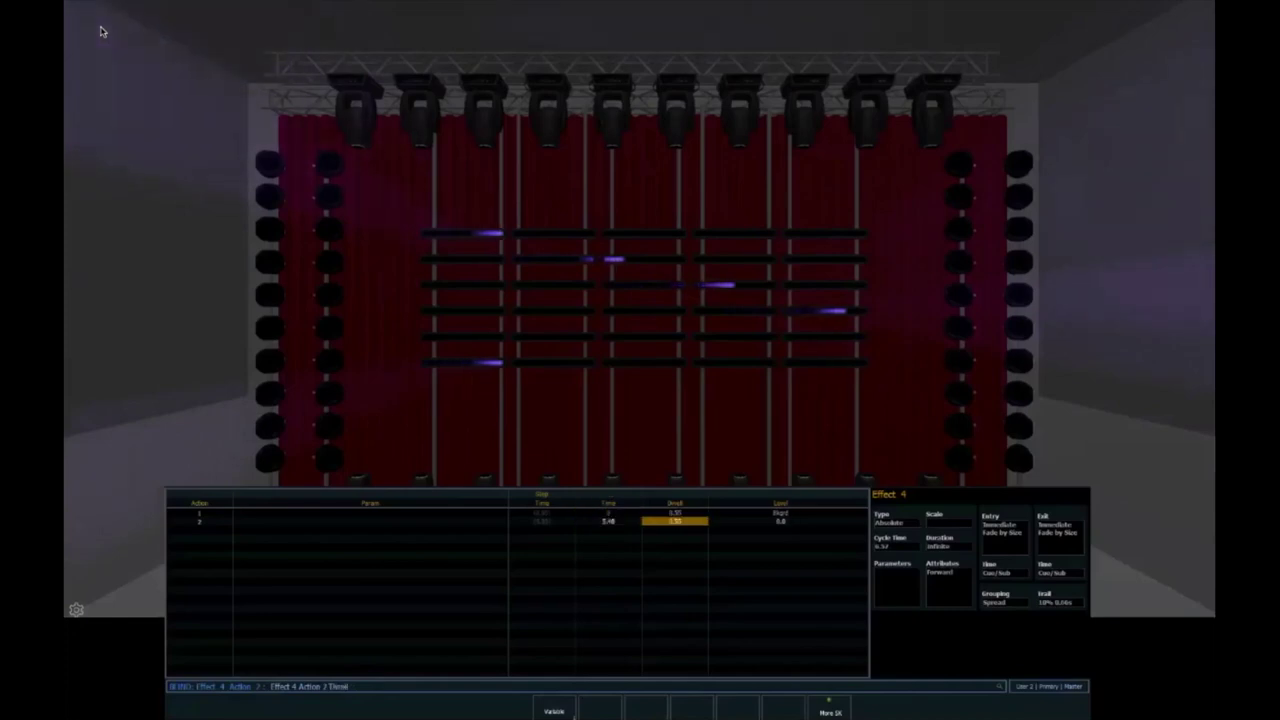
key("shift+Tab")
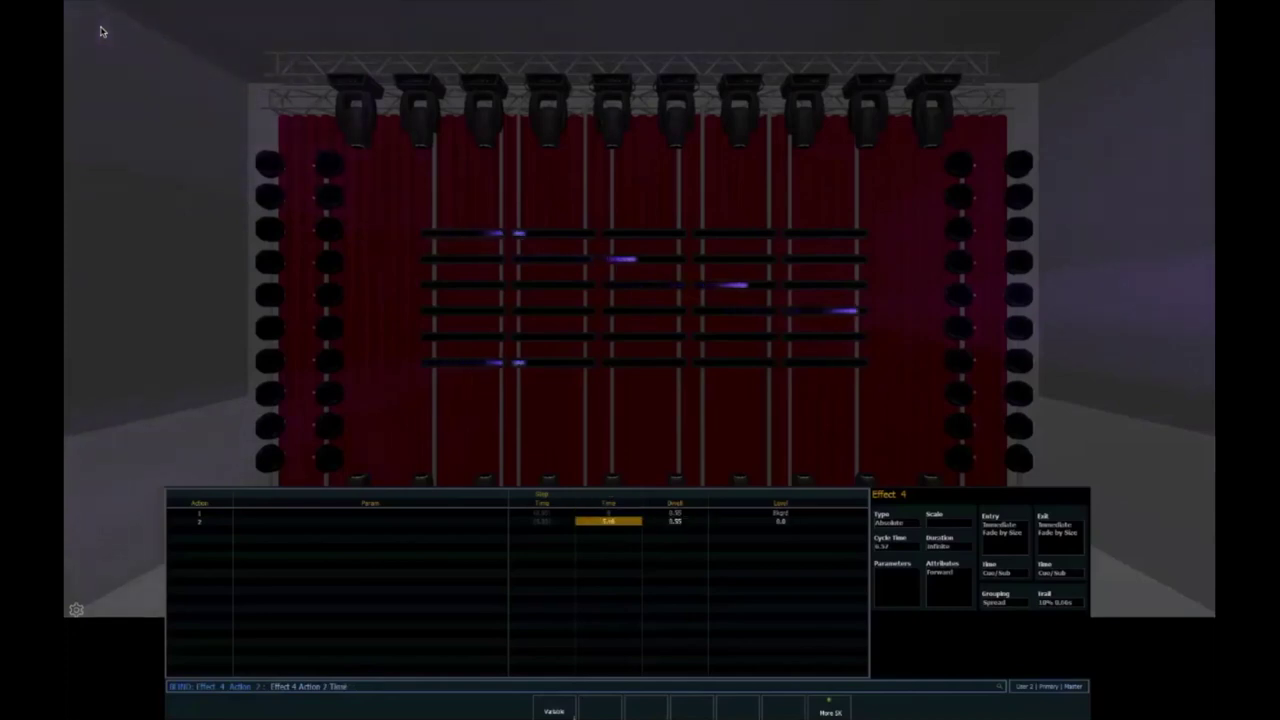
type("10")
key("Return")
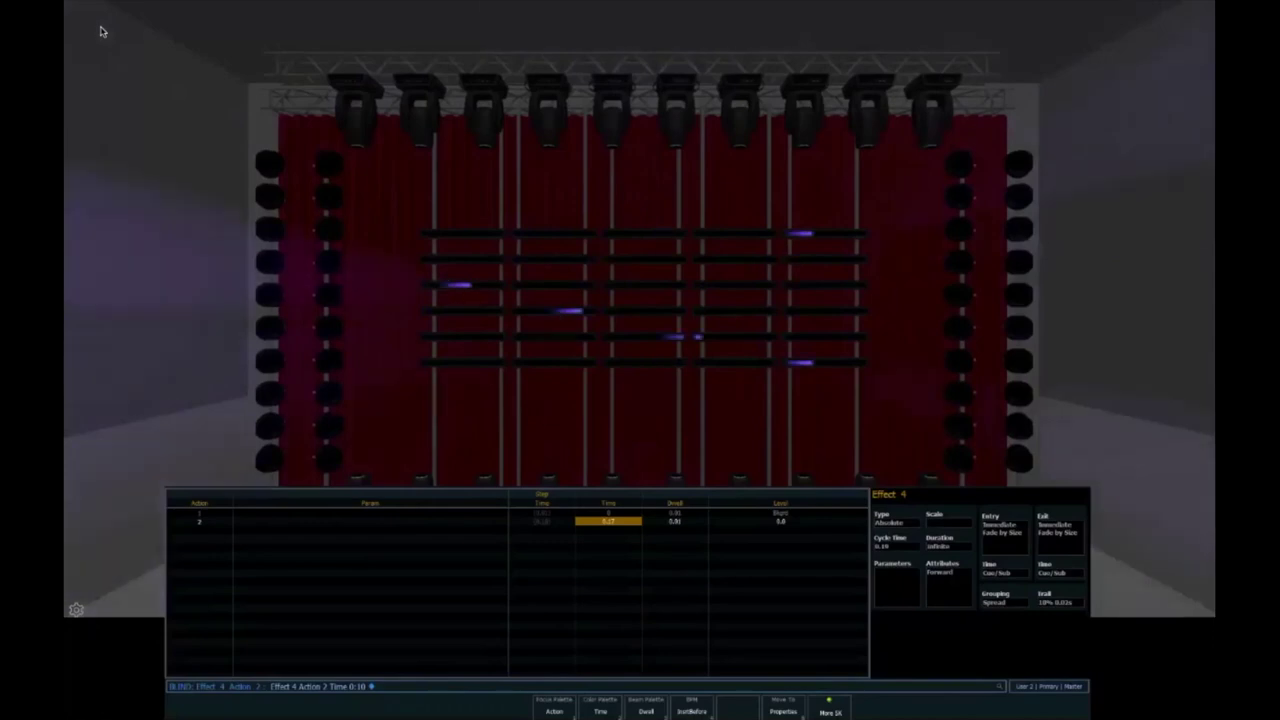
- Leave the effect editor for live and sneak out the manual values
key("Return")
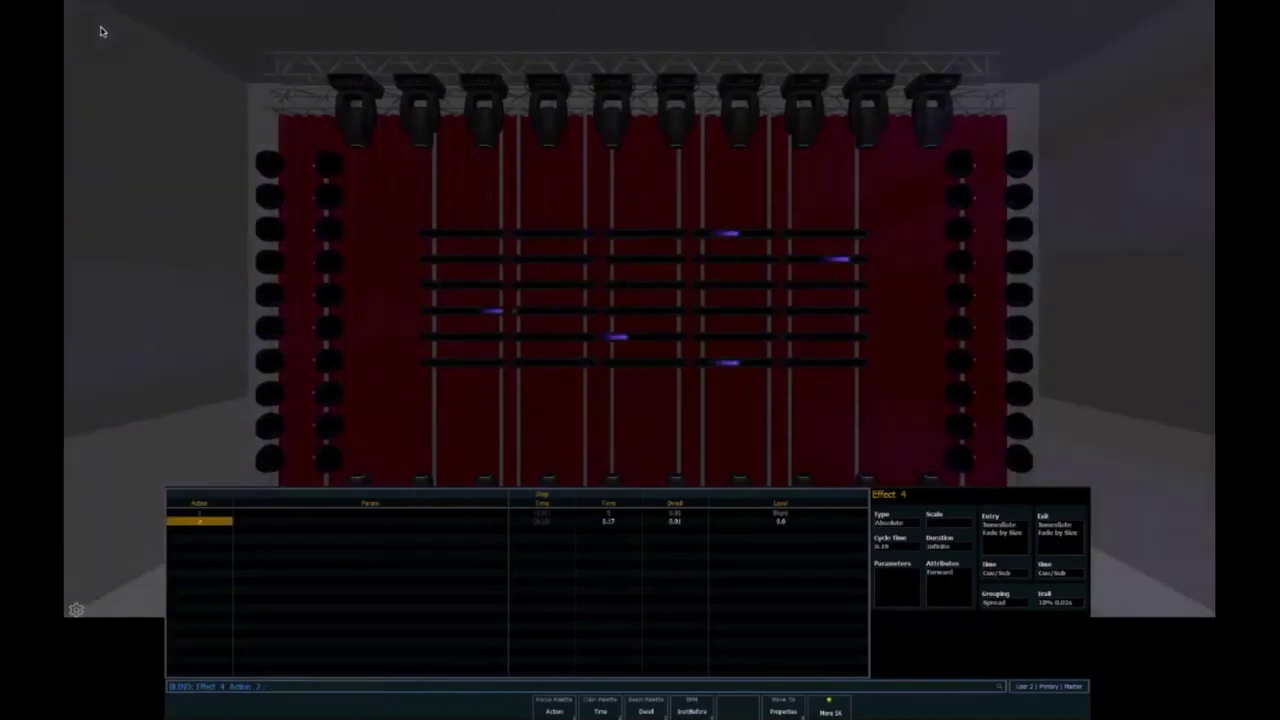
key("F3")
key("alt+n")
key("Return")
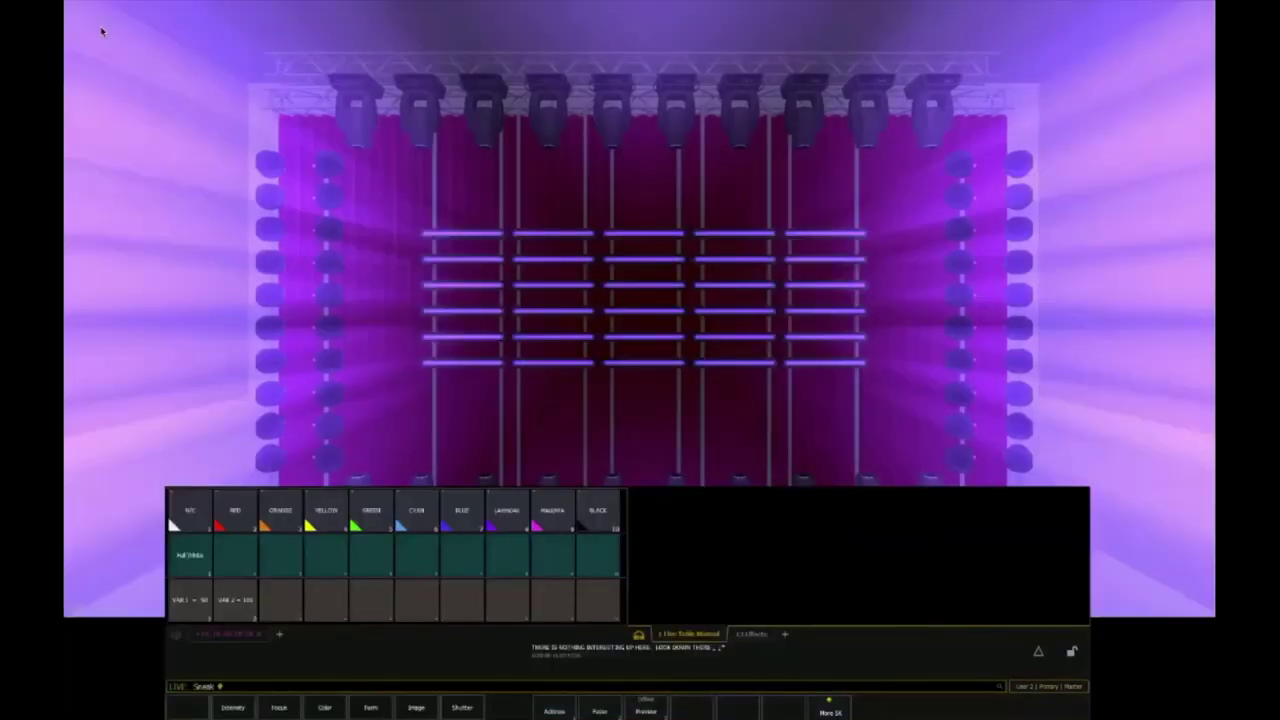
- Select the channels of Group 7 in live
key("BackSpace")
key("g")
key("7")
key("Return")
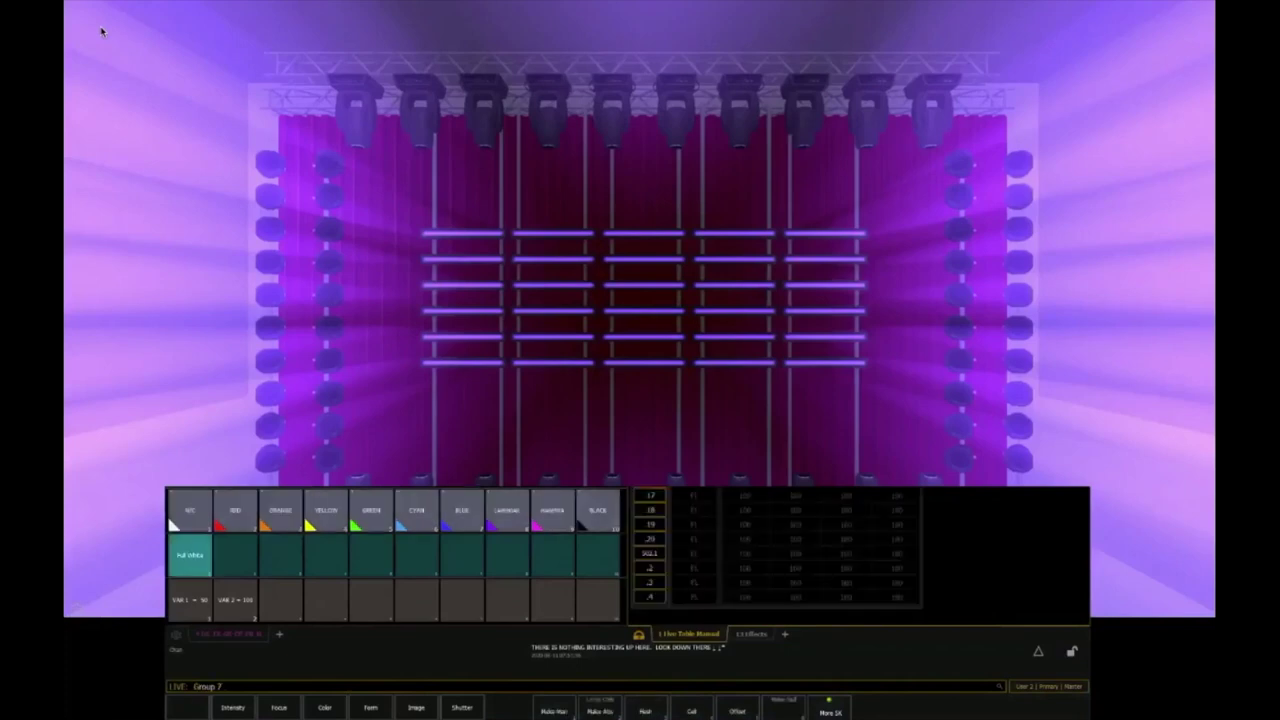
- Apply Effect 4 to Group 7 with a Mirror Out 6 offset
key("alt+o")
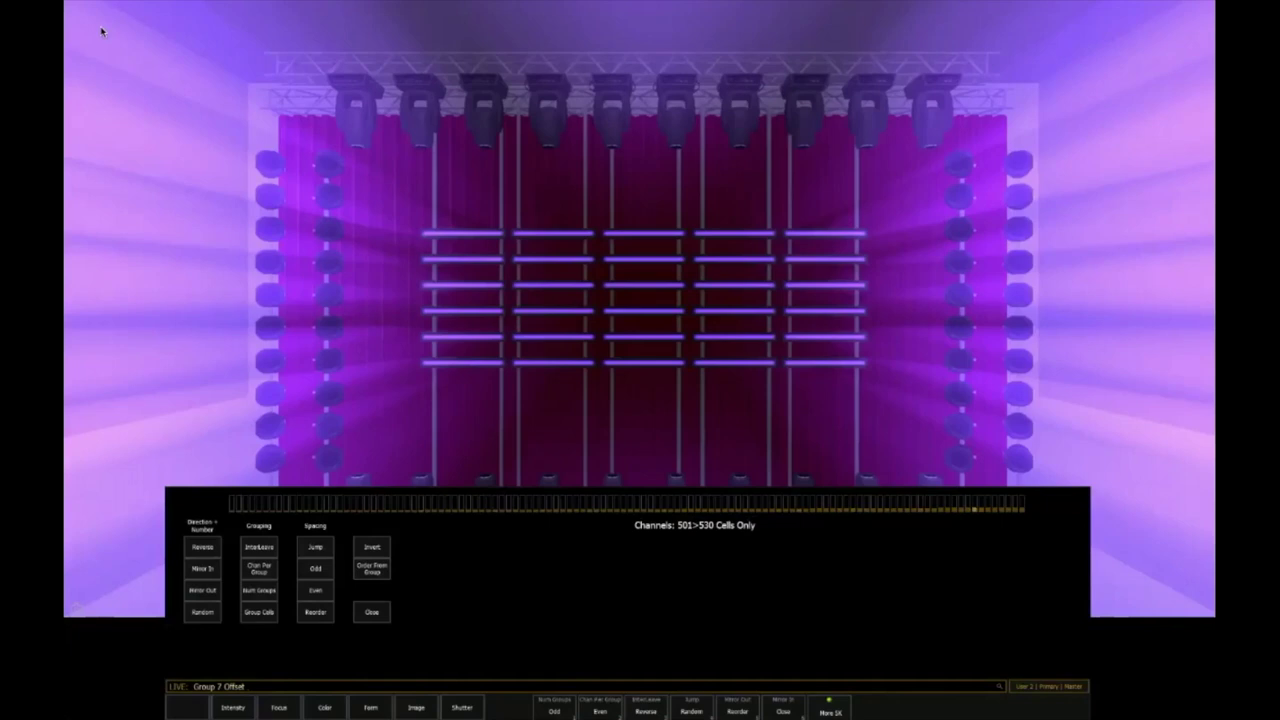
key("F5")
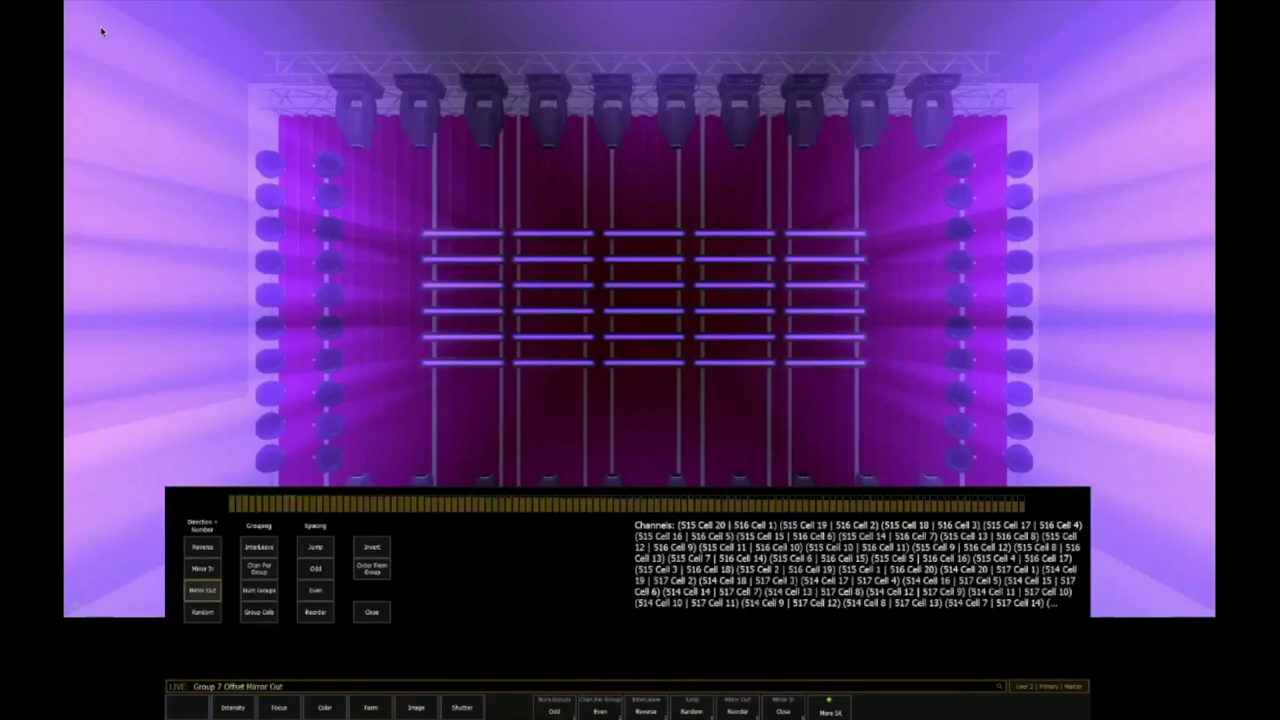
type("6")
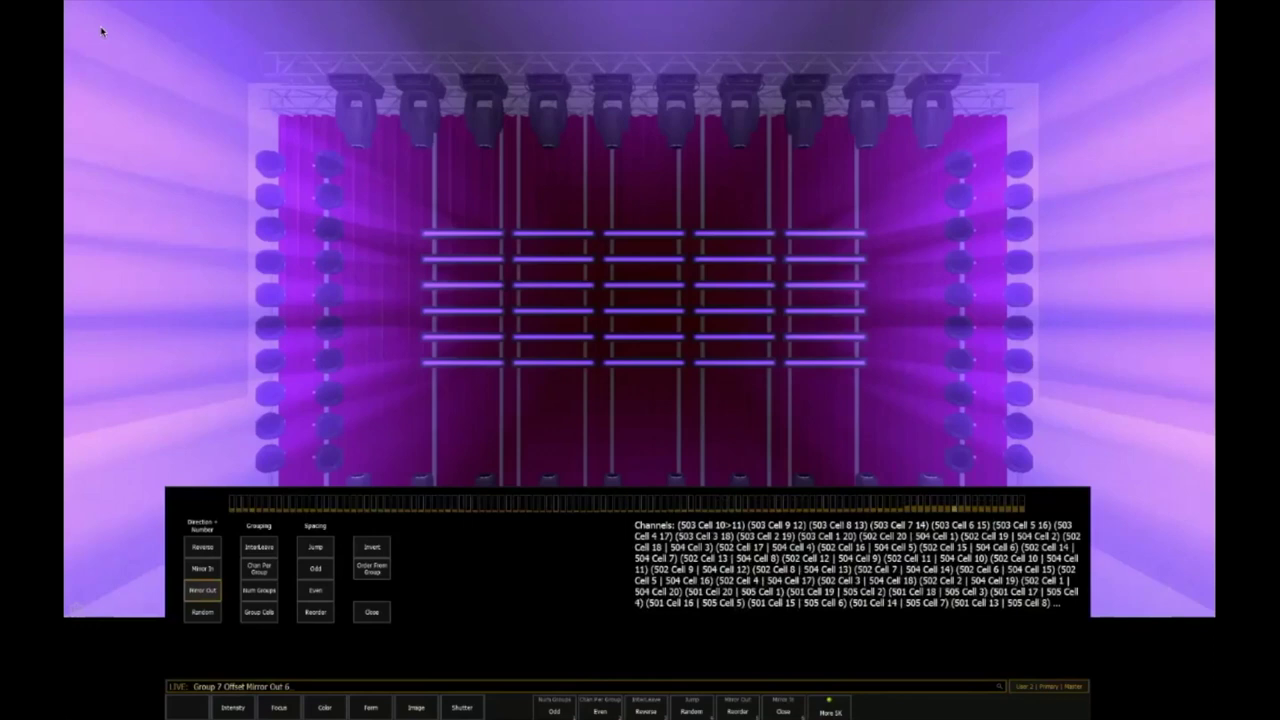
type("e4")
key("Return")
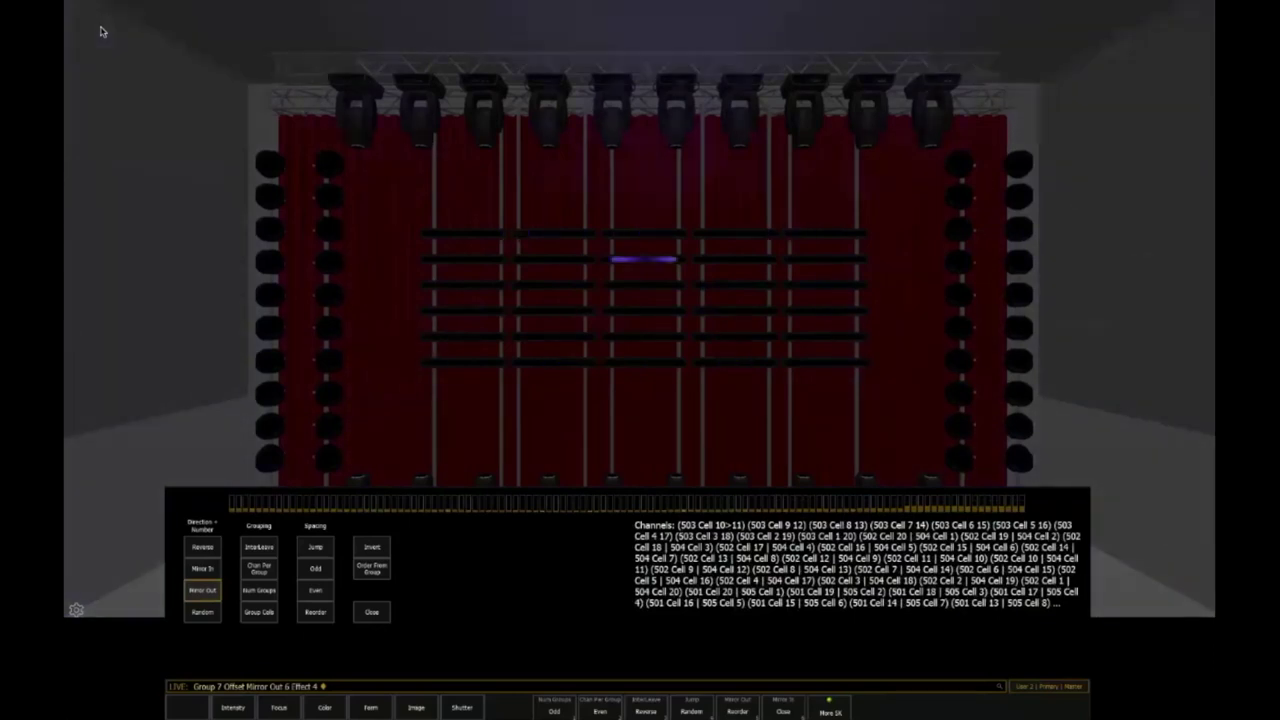
- Set Effect 4's trail to Even and its cycle time to 5 seconds
key("Return")
key("F6")
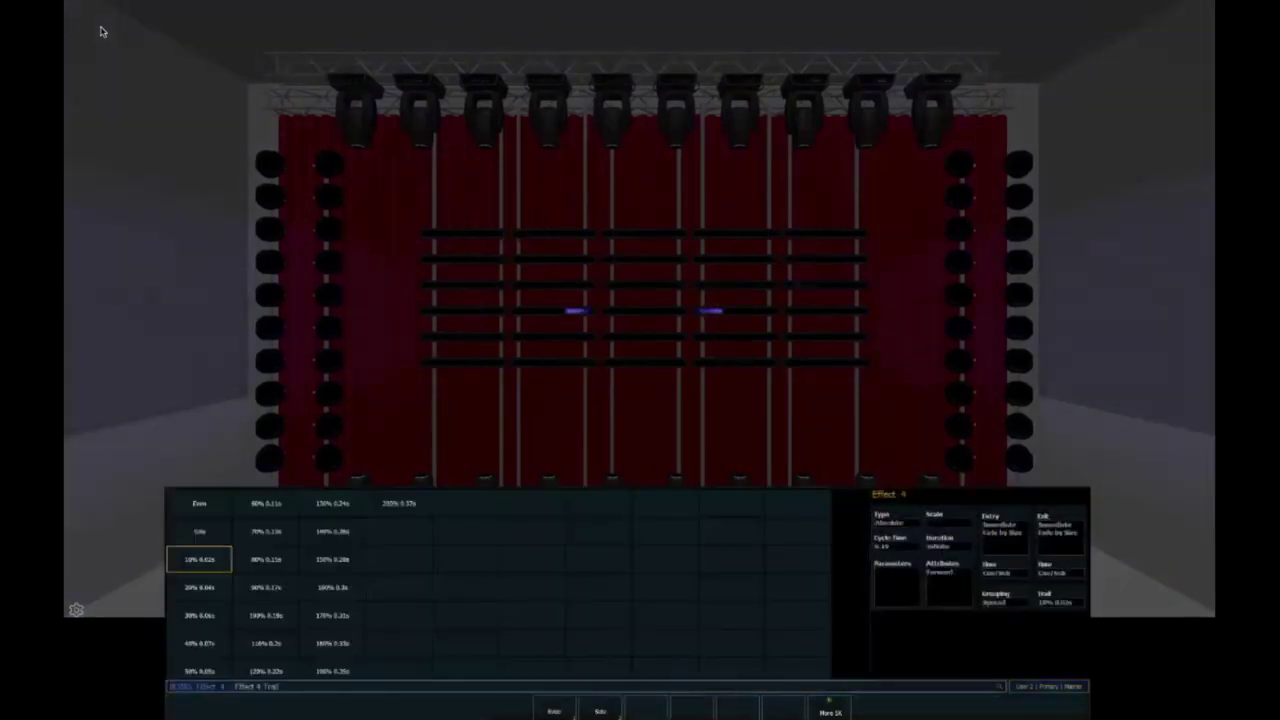
key("Return")
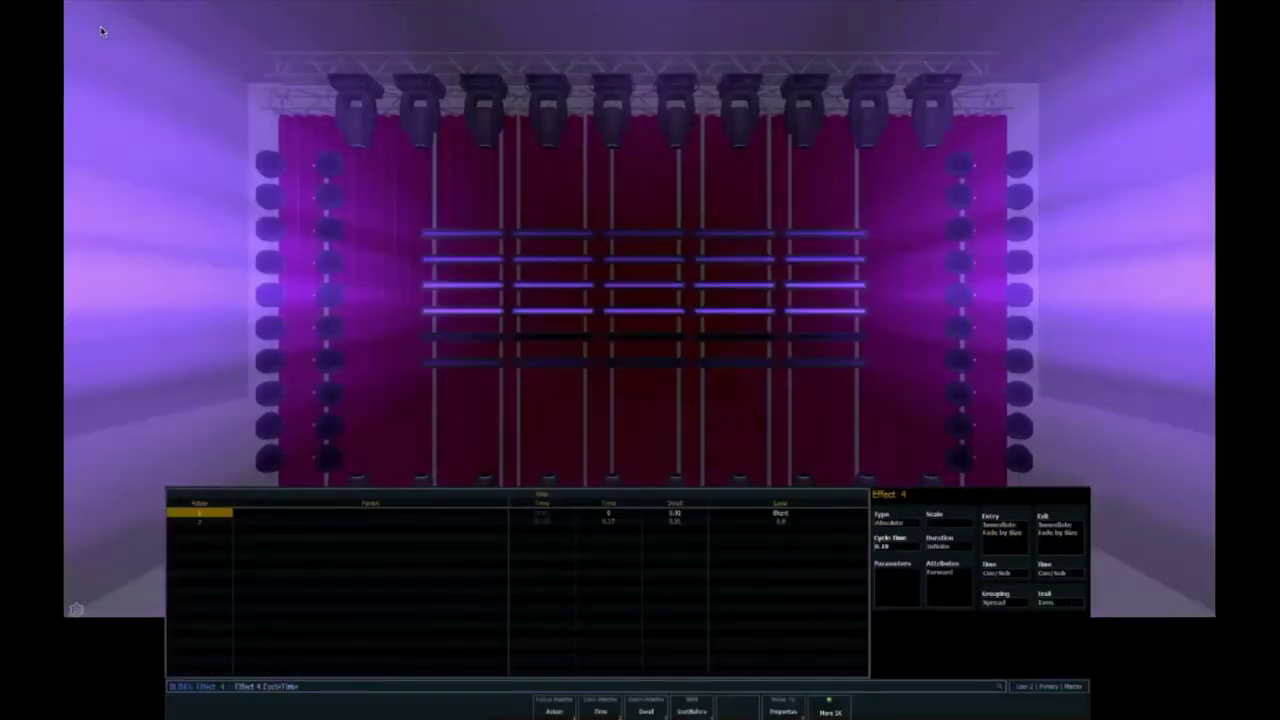
key("F2")
type("5")
key("Return")
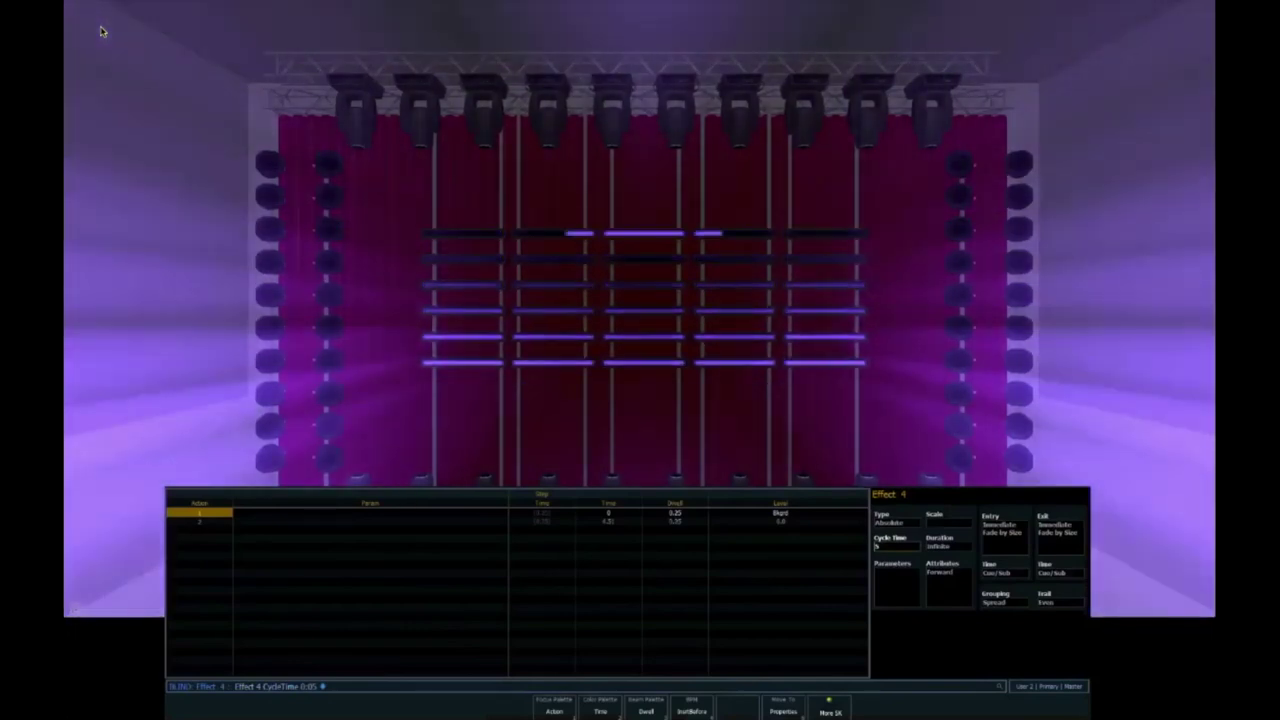
- Return to live and record Group 7's channels in Reverse offset order as Group 17
key("alt+l")
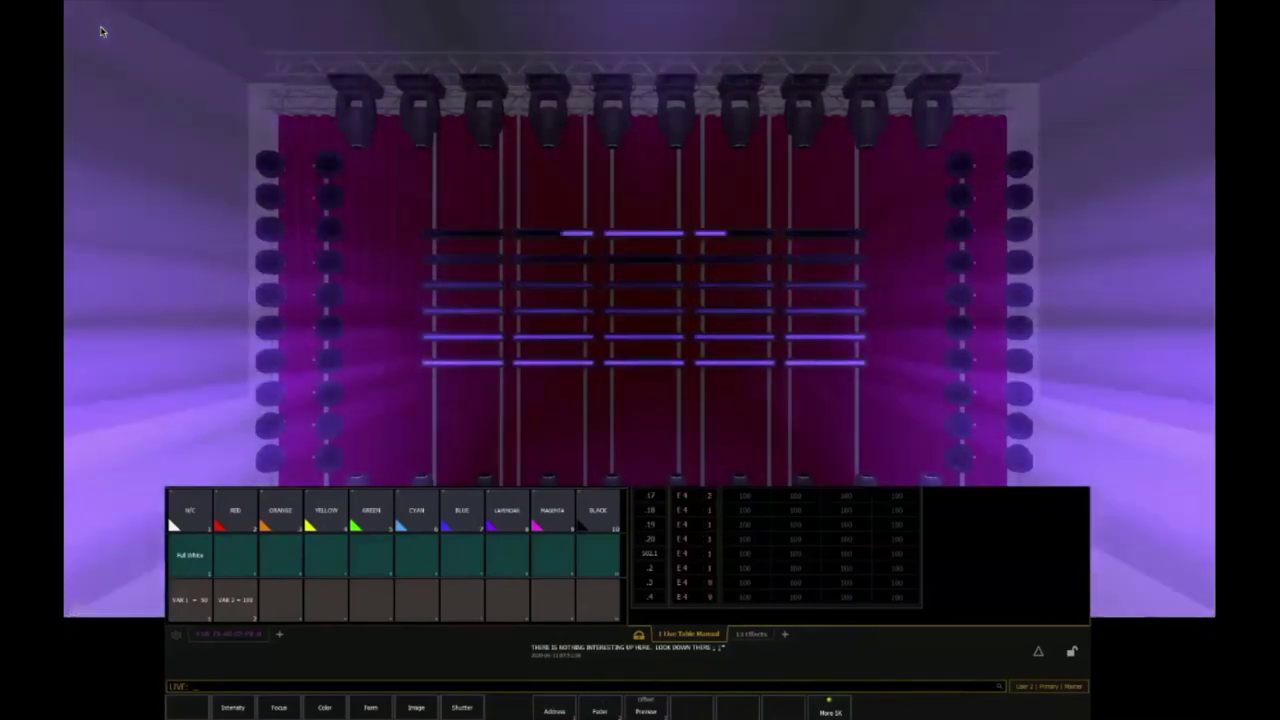
key("g")
key("7")
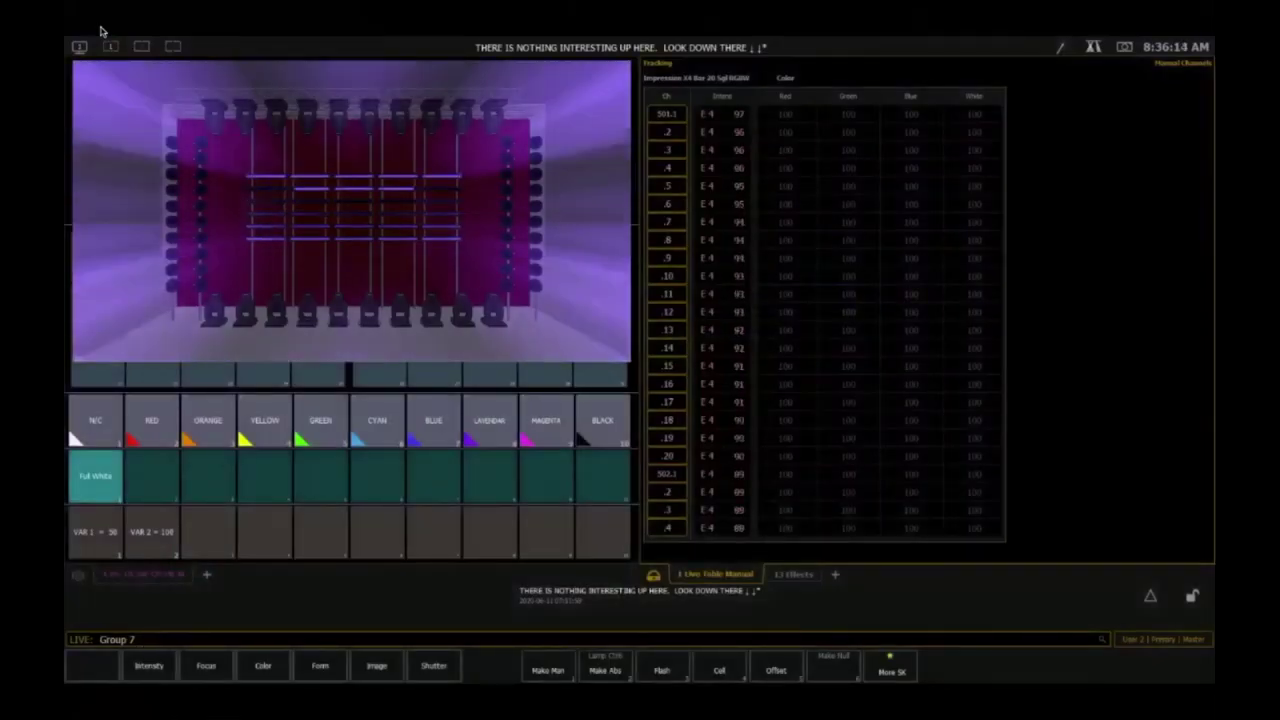
key("alt+o")
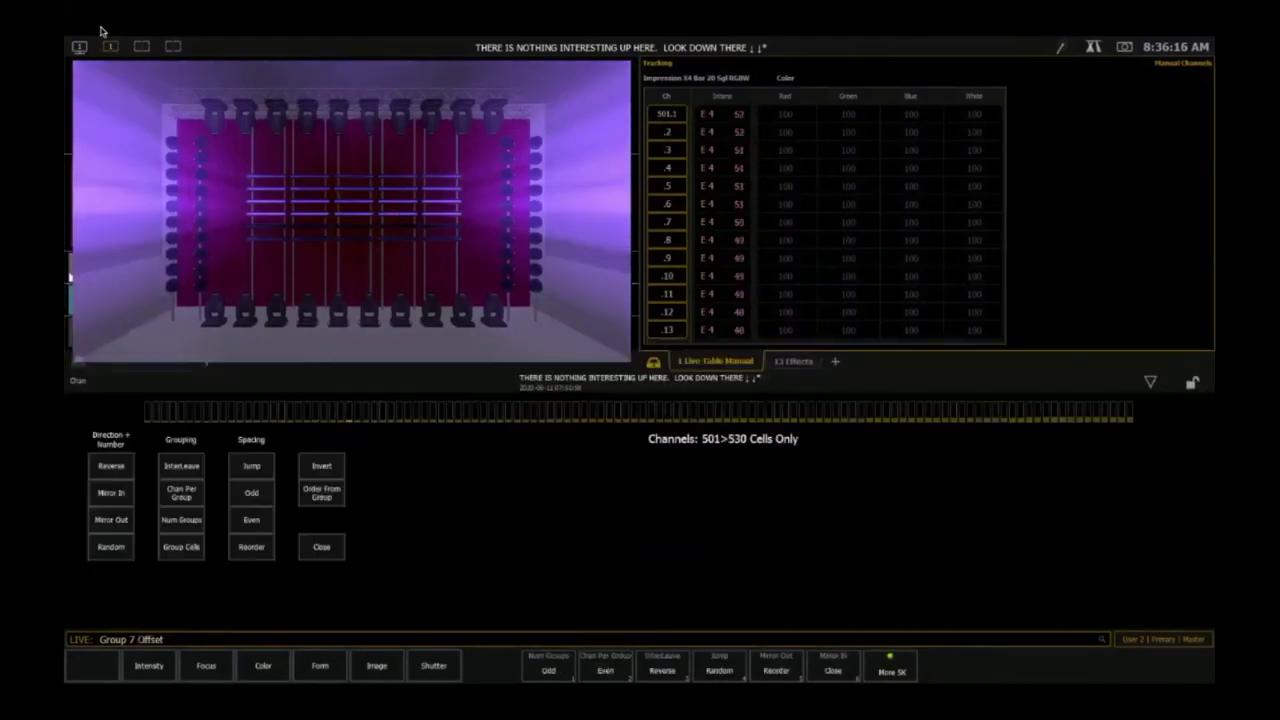
key("F3")
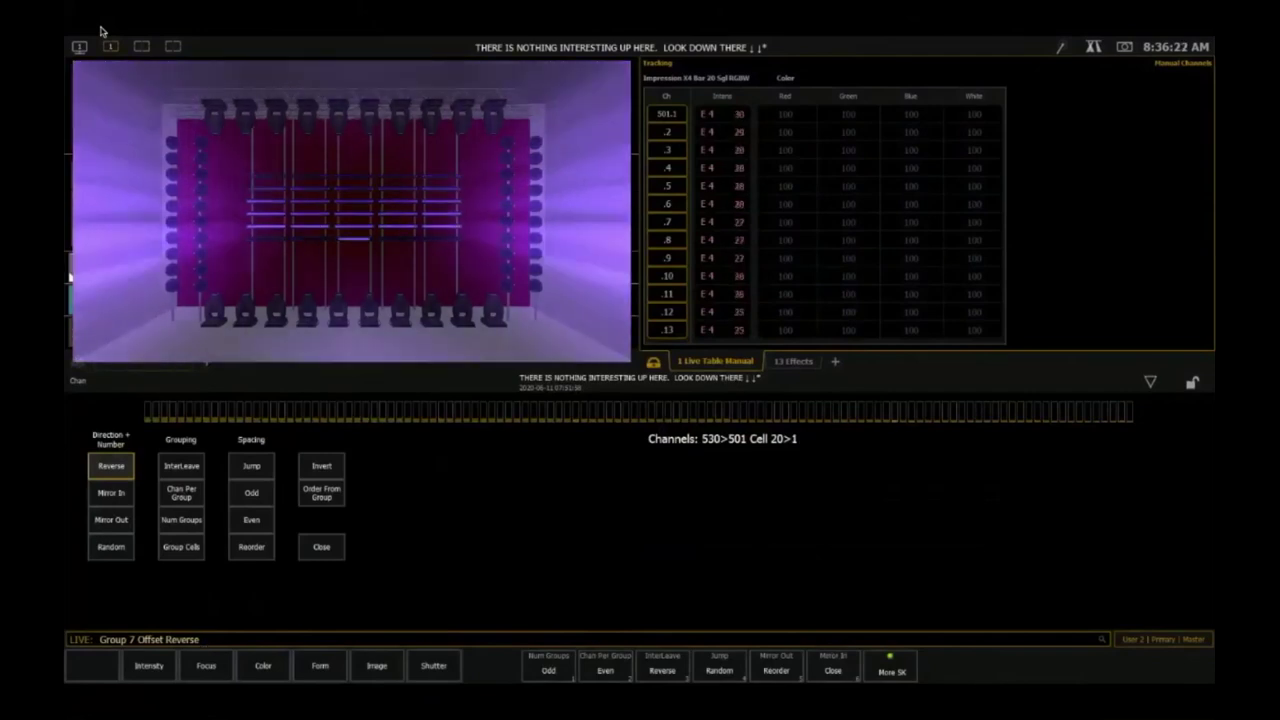
key("r")
key("g")
key("1")
key("7")
key("Return")
- Label Group 17 as XBAR REVERSE
type("l ")
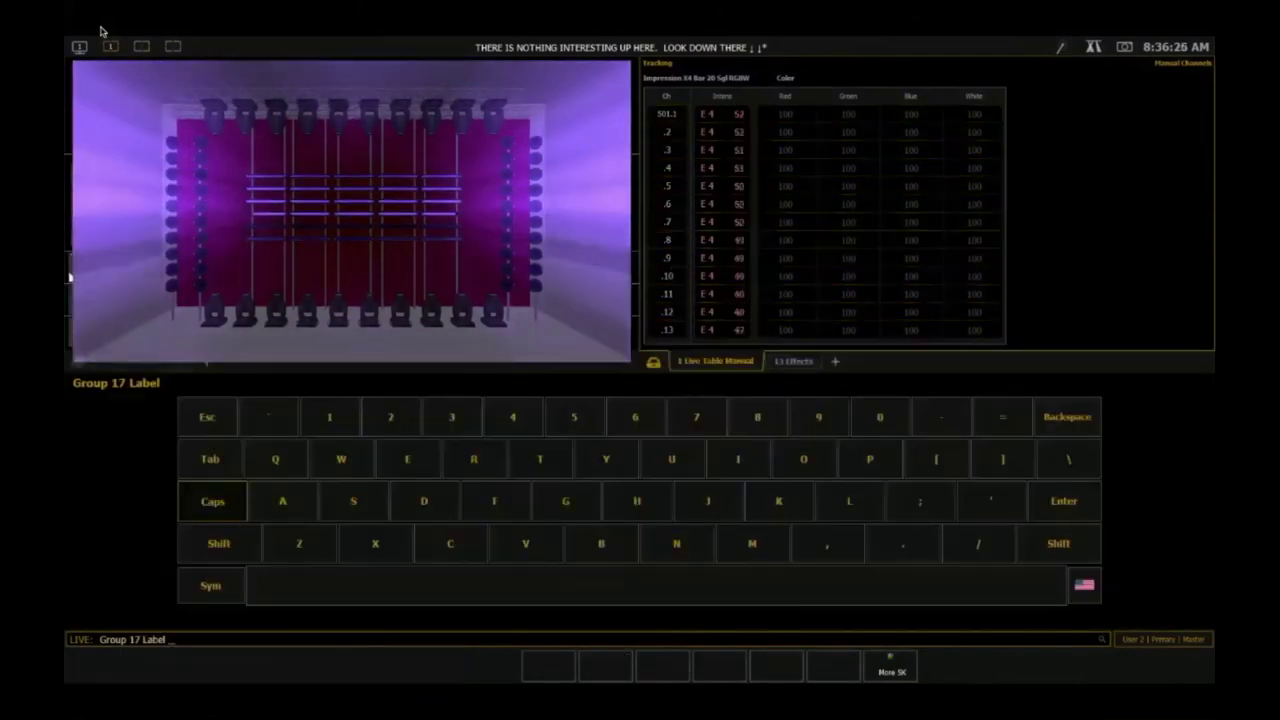
type("xBAR rEVERSE")
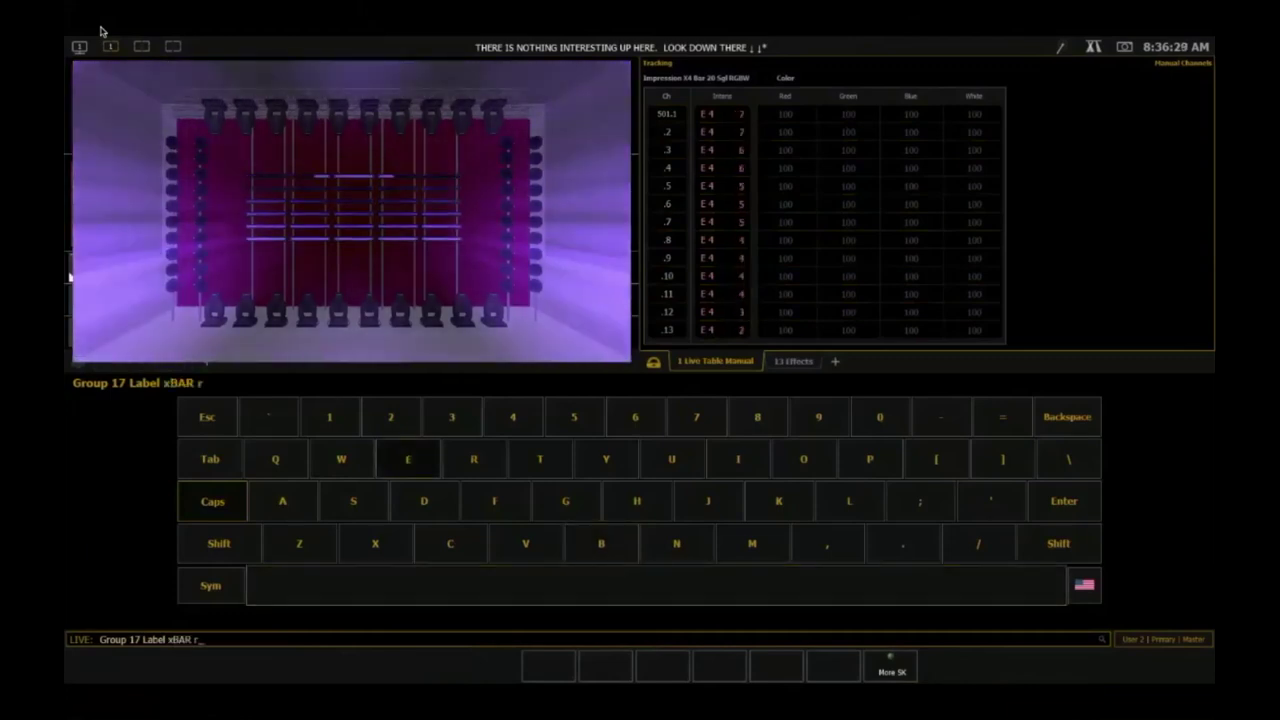
key("BackSpace")
key("BackSpace")
key("BackSpace")
key("BackSpace")
key("BackSpace")
key("BackSpace")
key("BackSpace")
key("BackSpace")
key("BackSpace")
key("BackSpace")
key("BackSpace")
key("BackSpace")
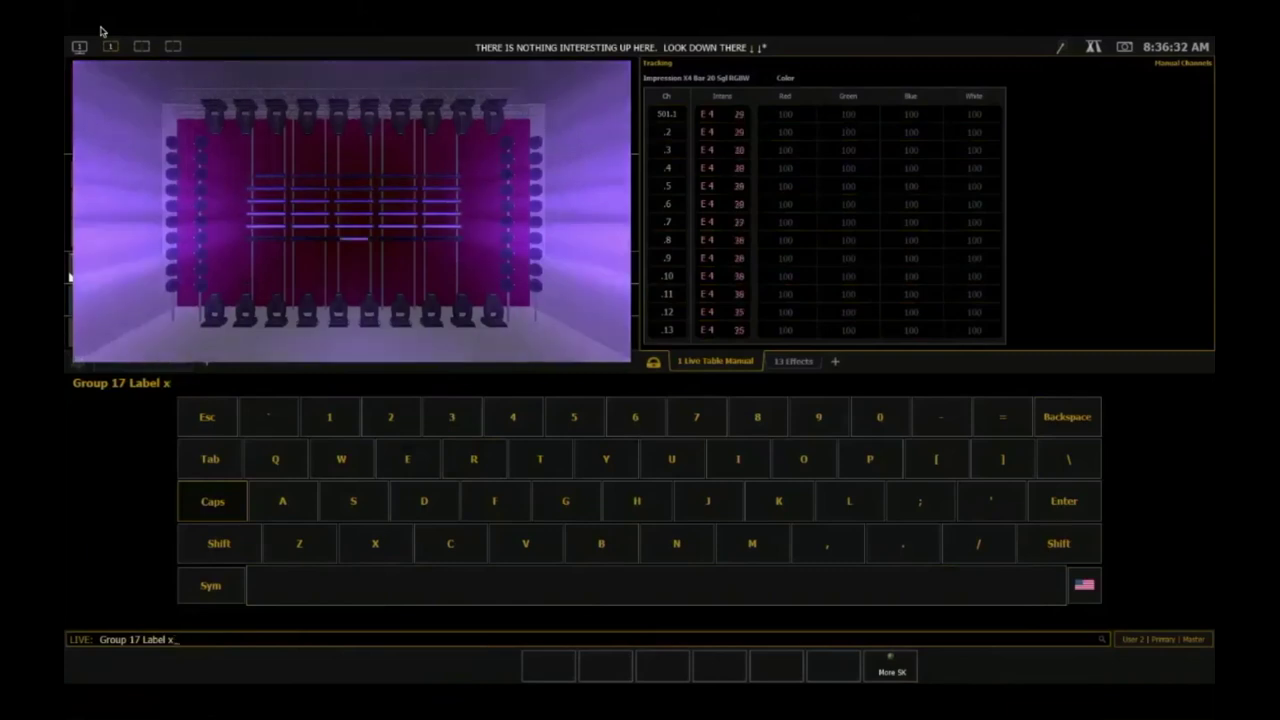
type("XBAR REVERSE")
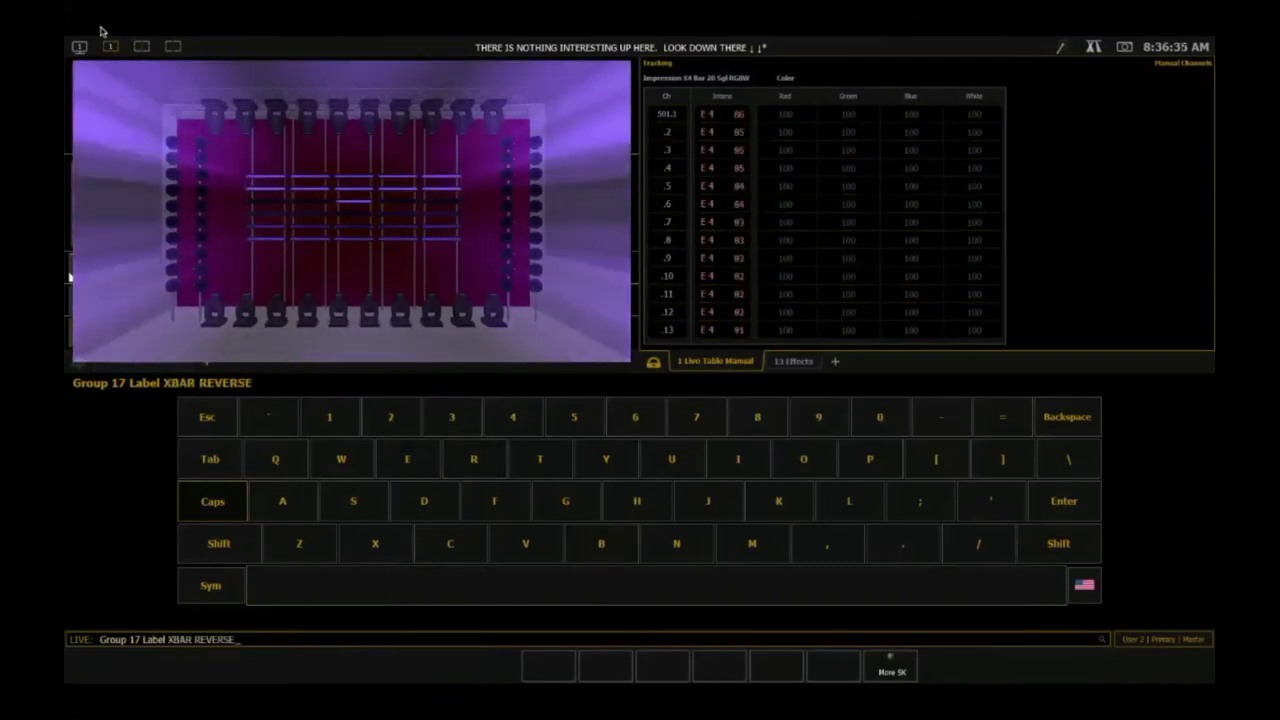
key("Return")
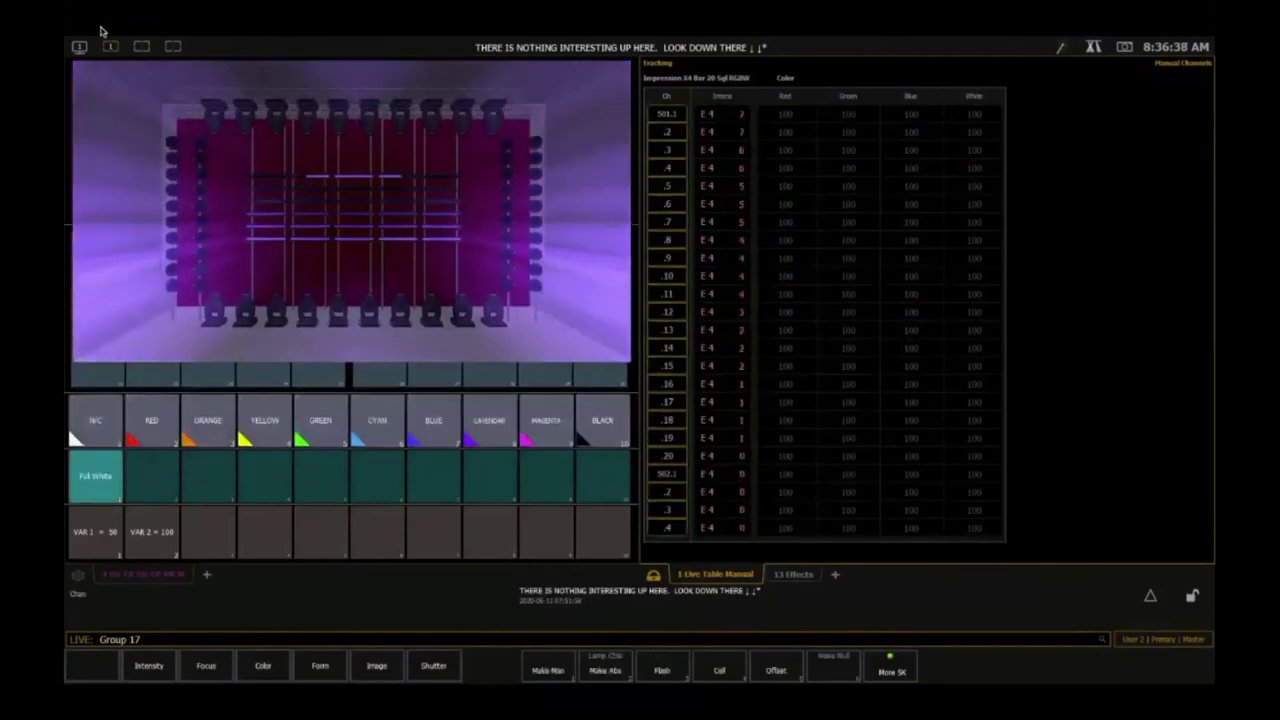
- Apply Effect 4 to Group 17 with a Mirror Out 6 offset
key("alt+o")
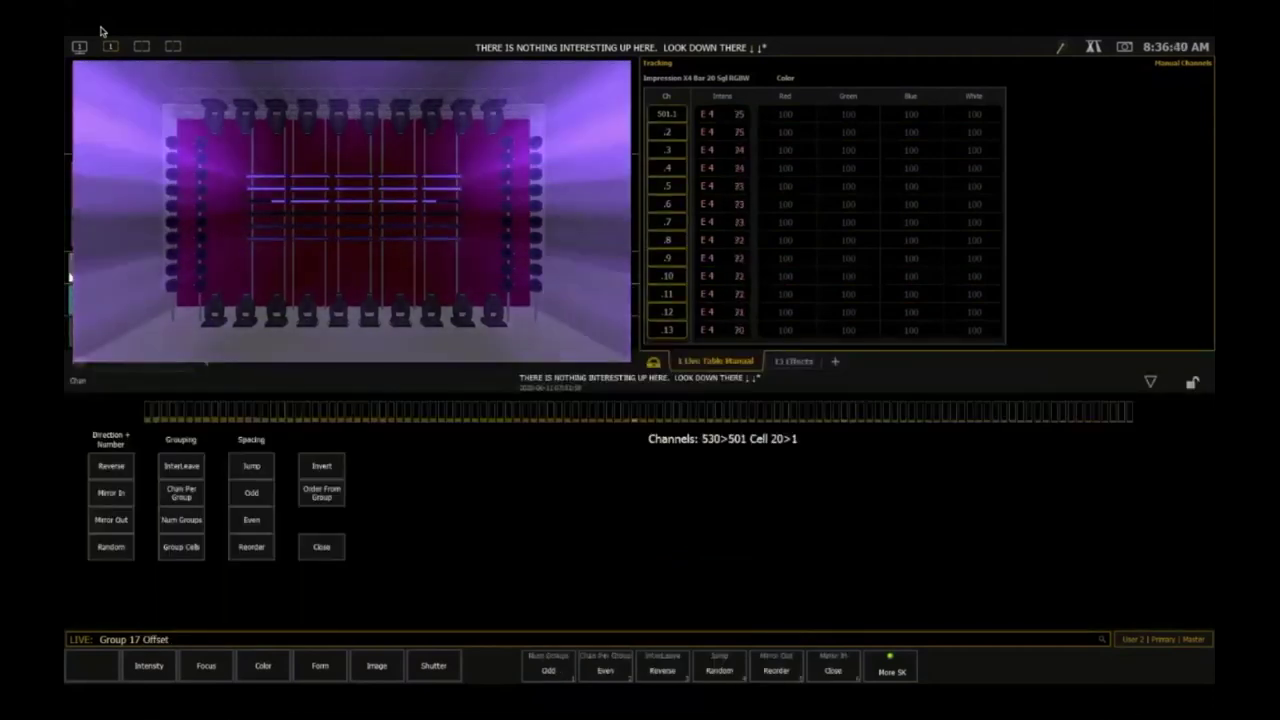
key("F5")
key("Return")
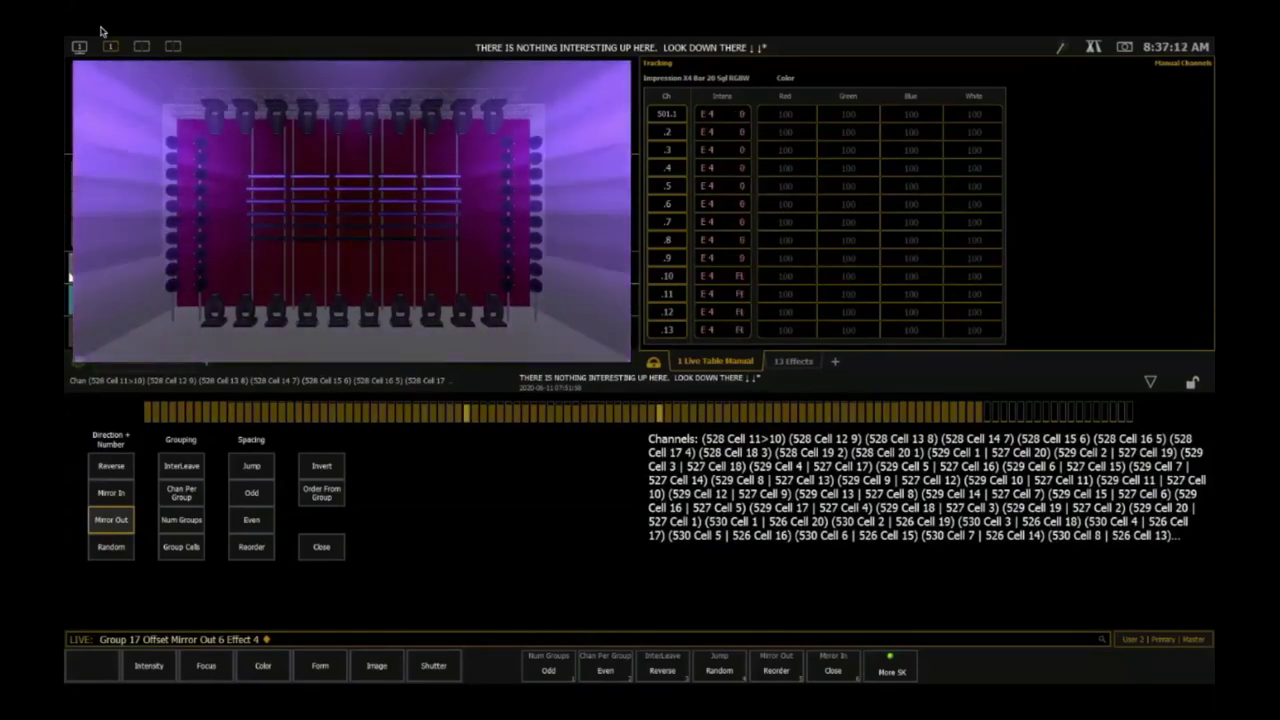
- Apply Effect 4 to Group 7 with a Mirror Out 3 offset
key("g")
key("7")
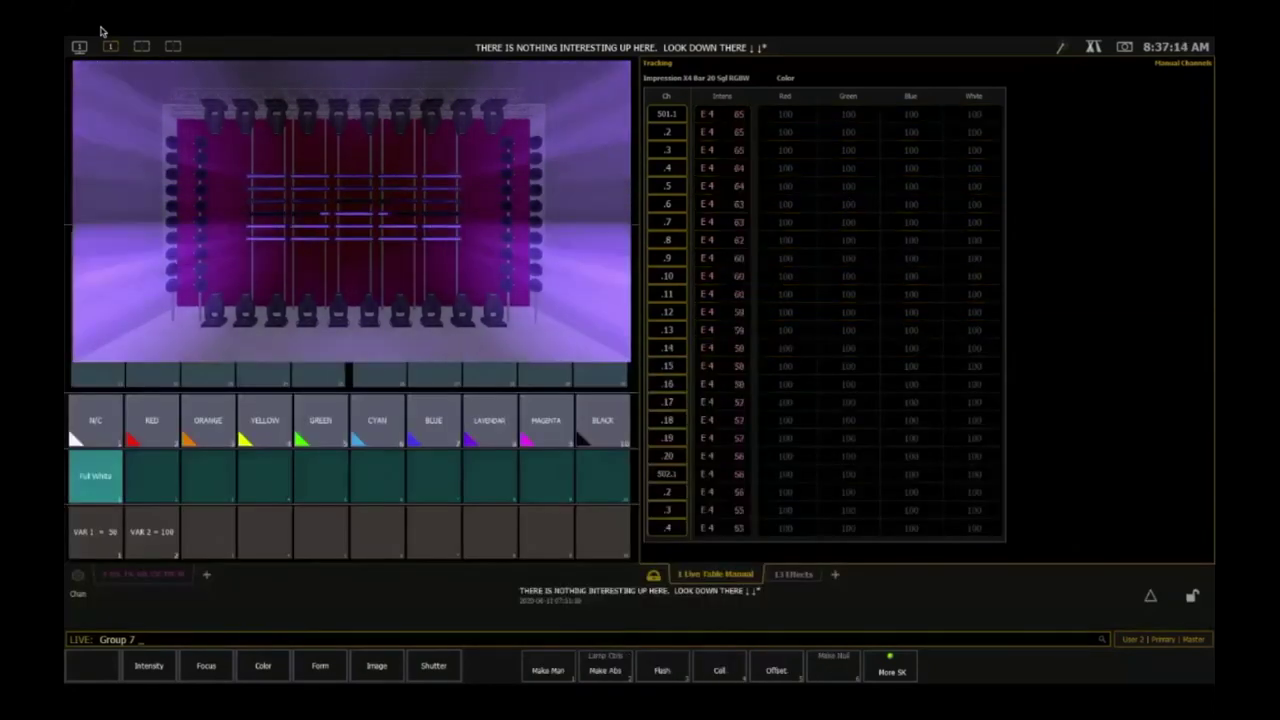
key("alt+o")
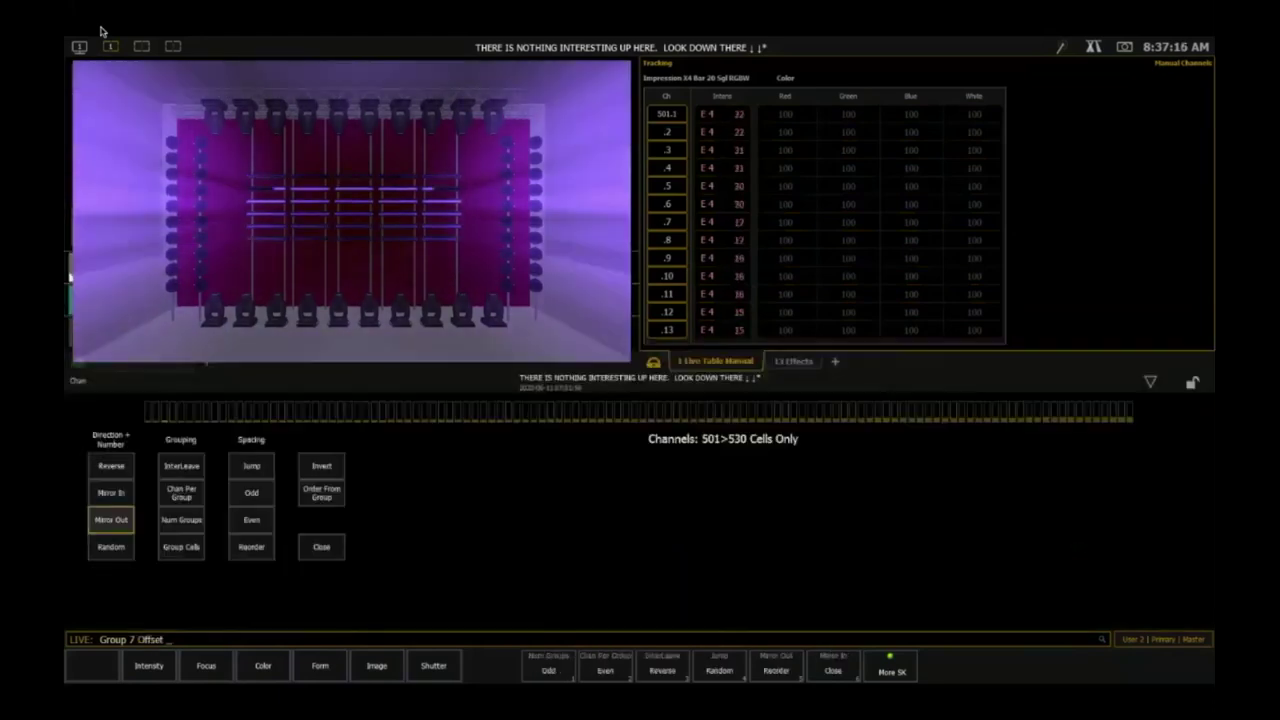
key("F5")
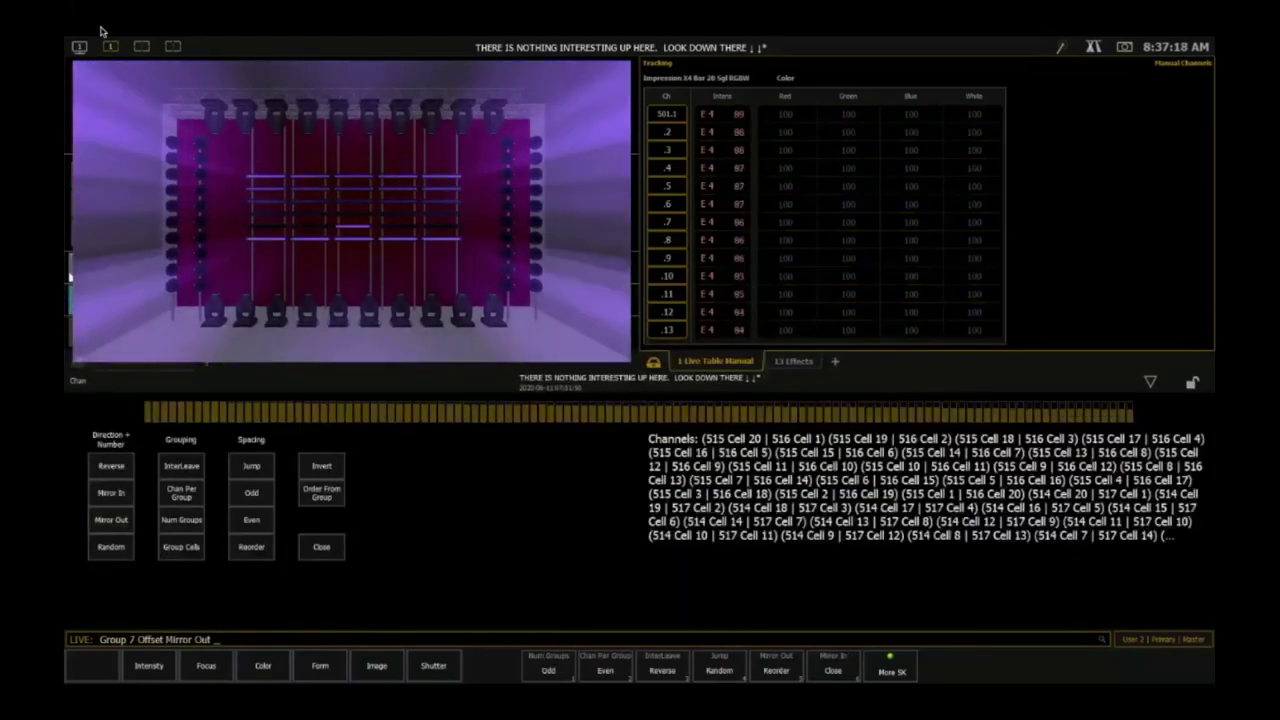
key("3")
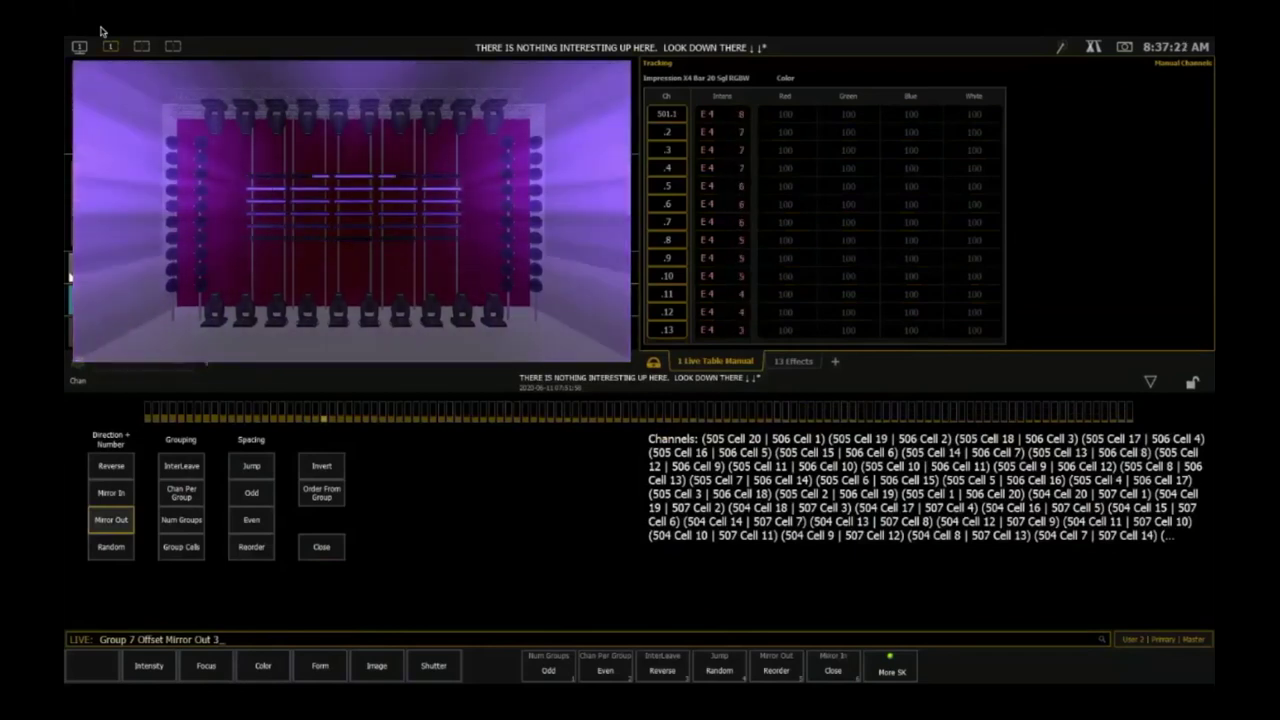
key("e")
key("4")
key("Return")
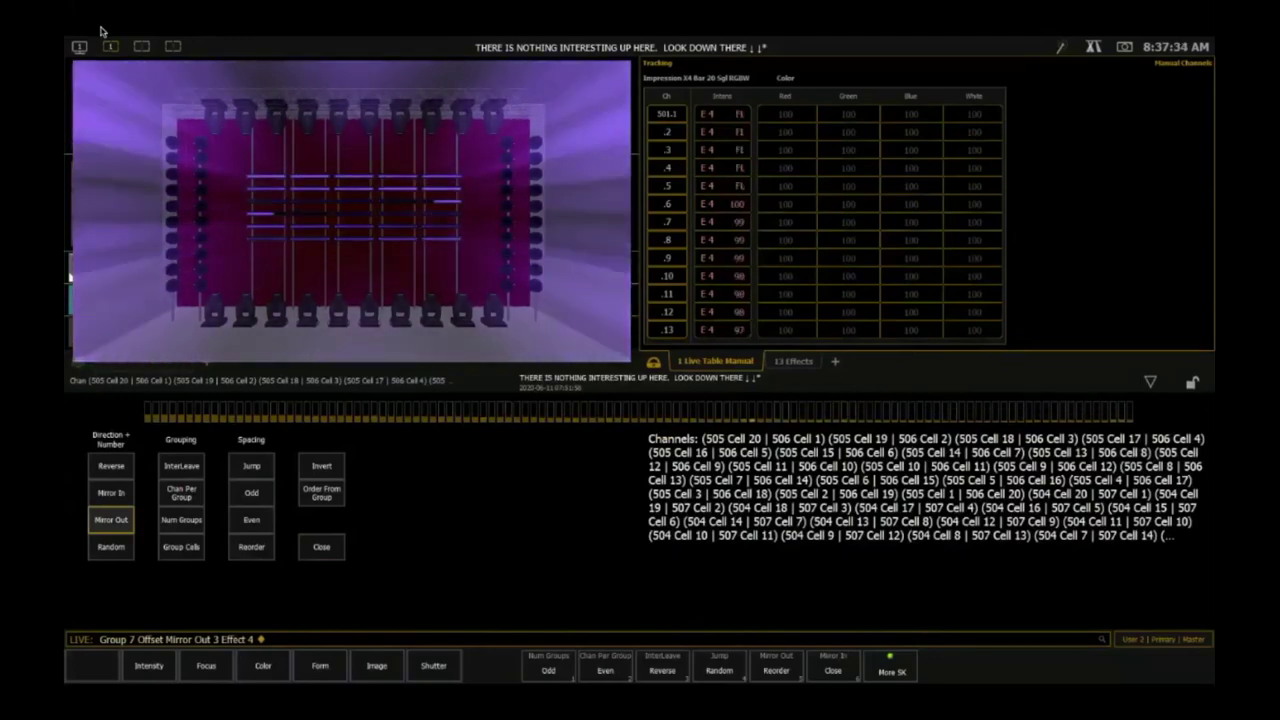
- Open Effect 4 in blind and set its grouping to 20
key("b")
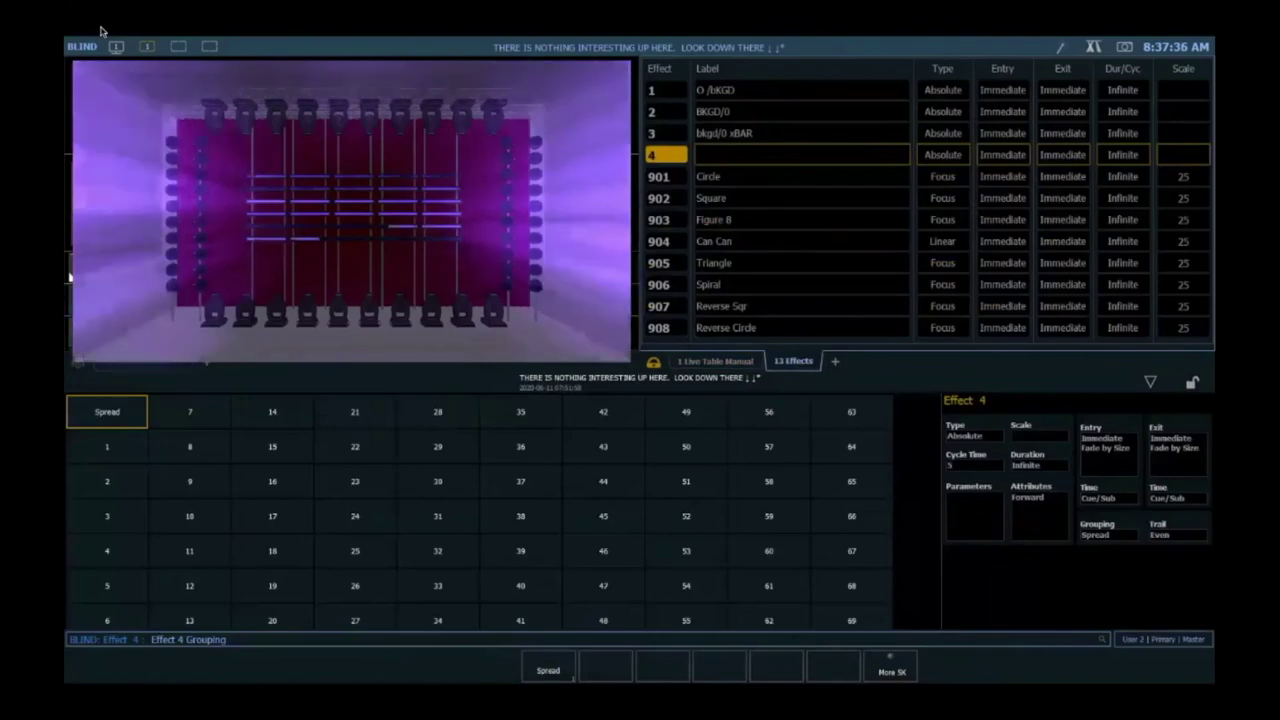
type("20")
key("Return")
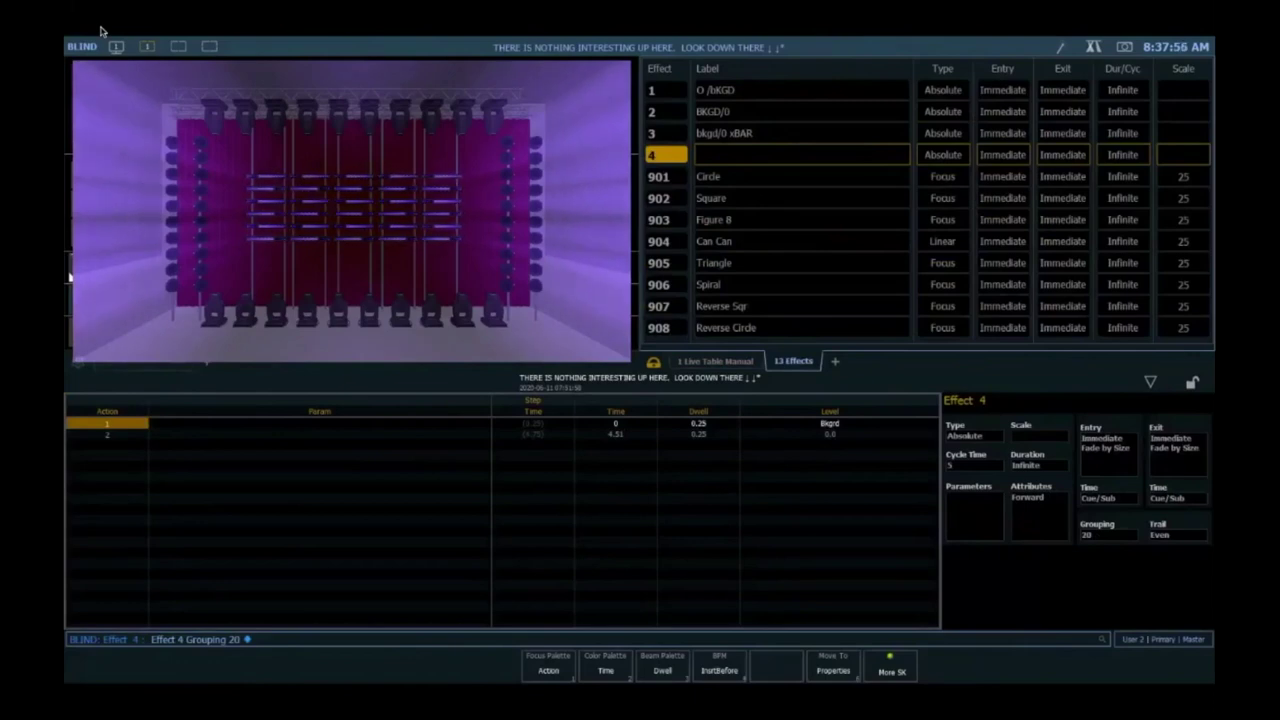
- Return to live and apply Effect 4 to Group 7 with an interleaved Mirror Out 6 offset
key("F1")
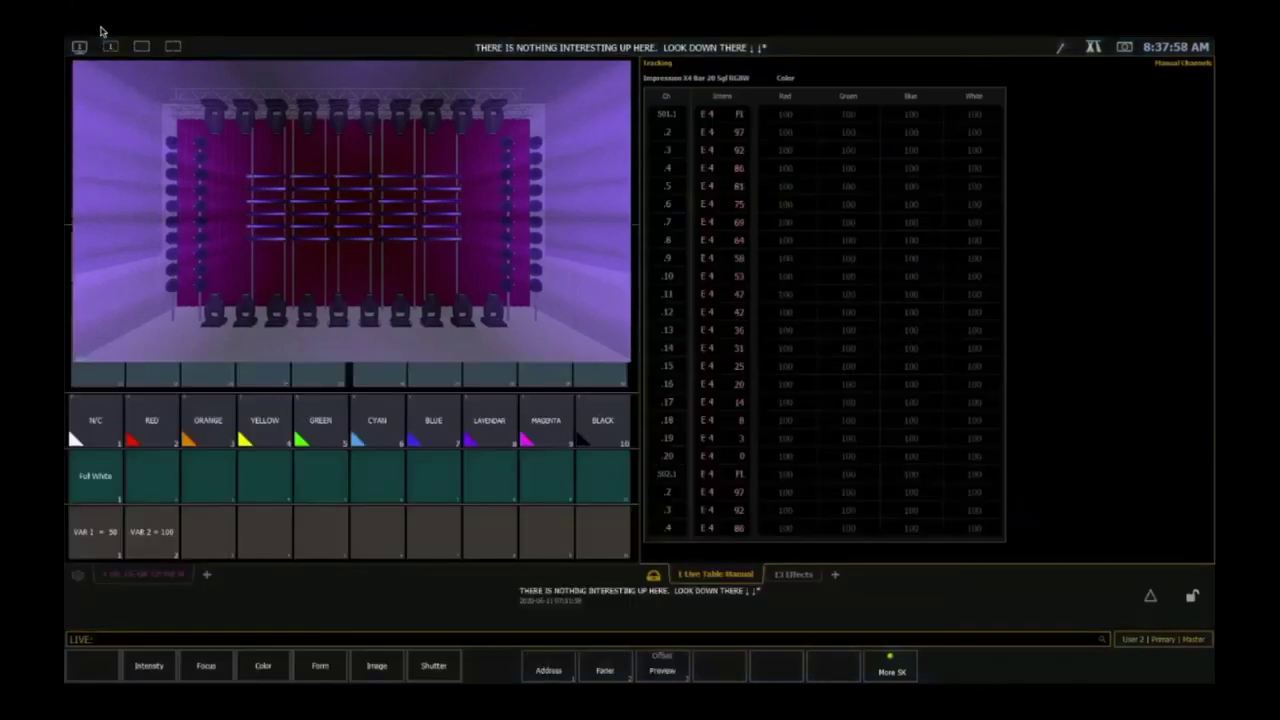
type("g7")
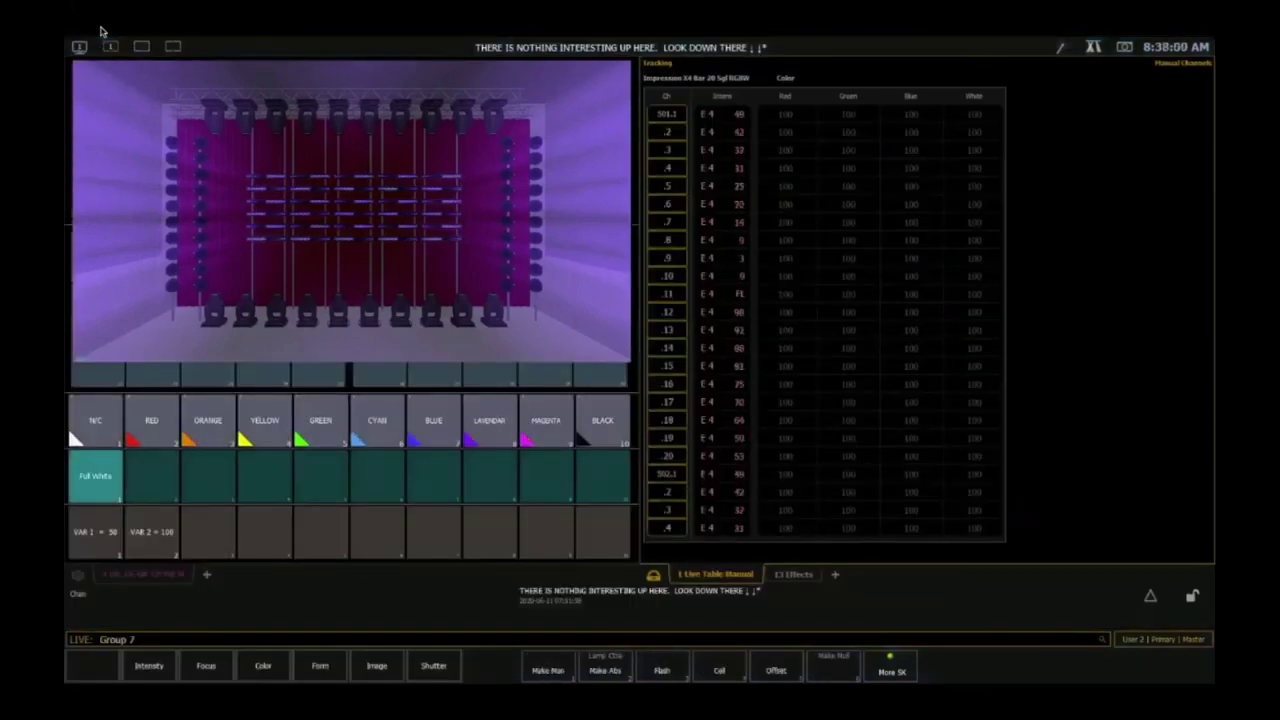
key("alt+o")
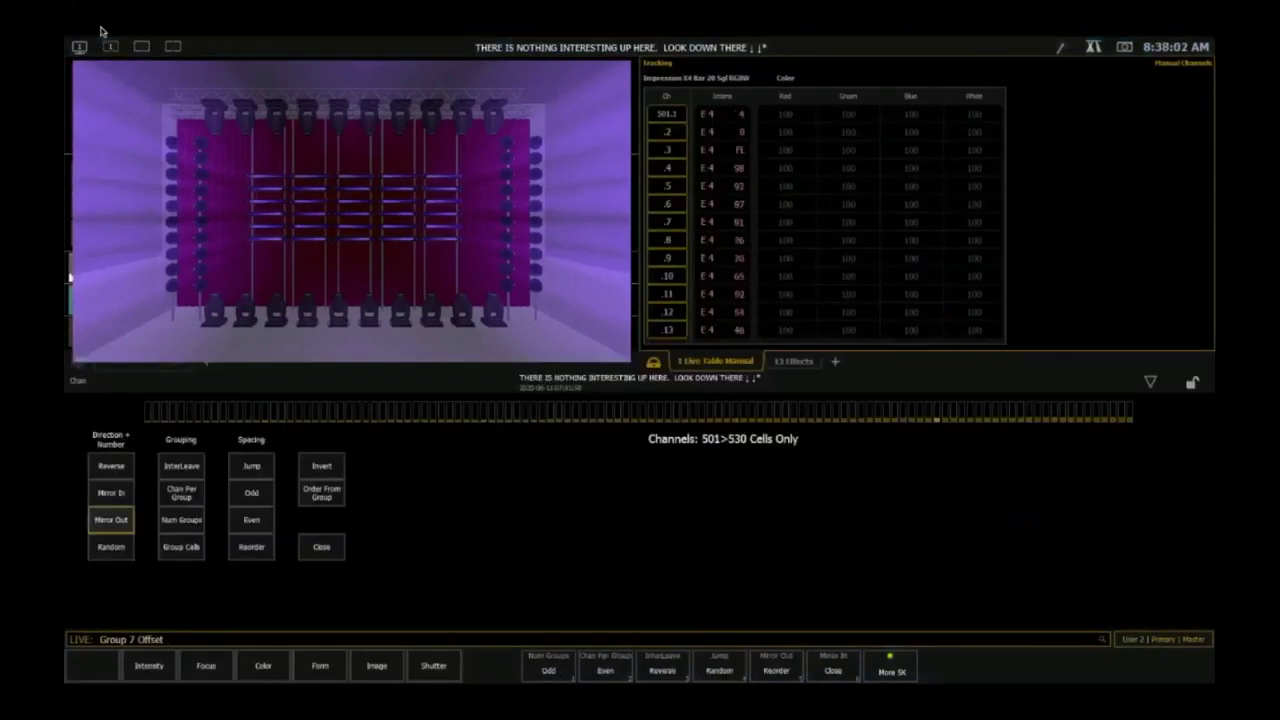
key("F5")
type("6 InterLeave _")
key("F3")
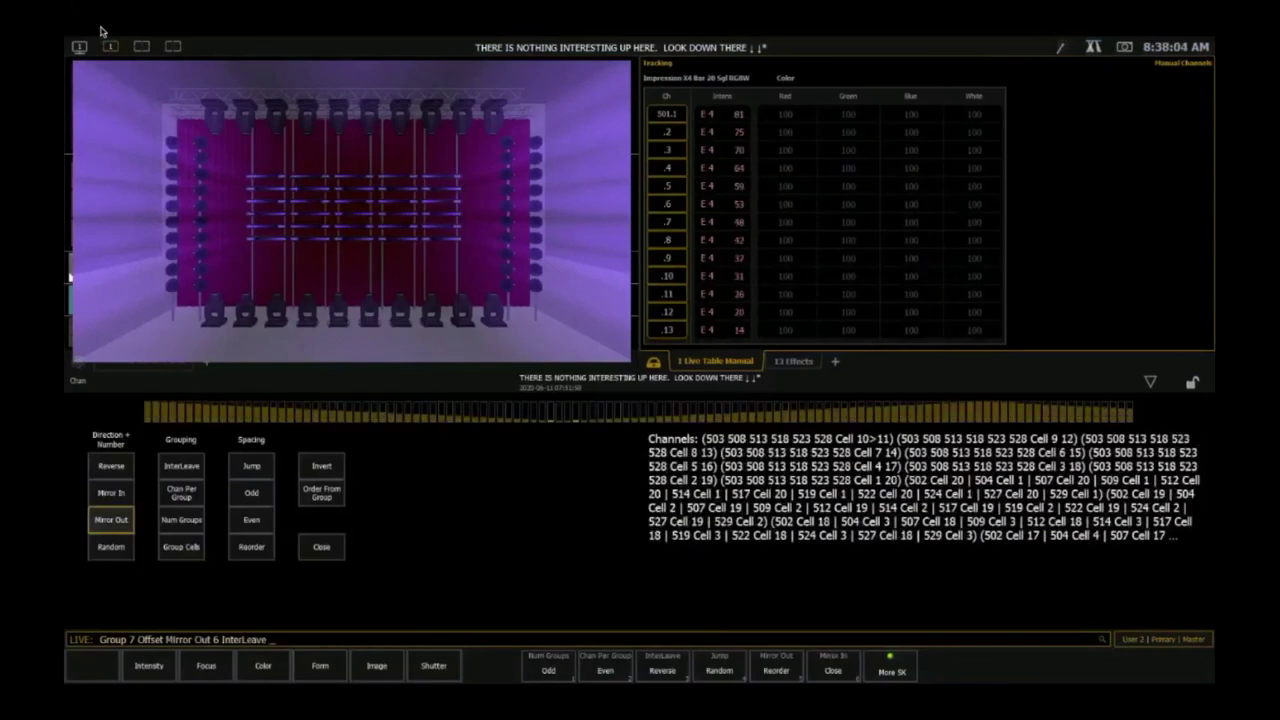
type("ect 4")
key("Return")
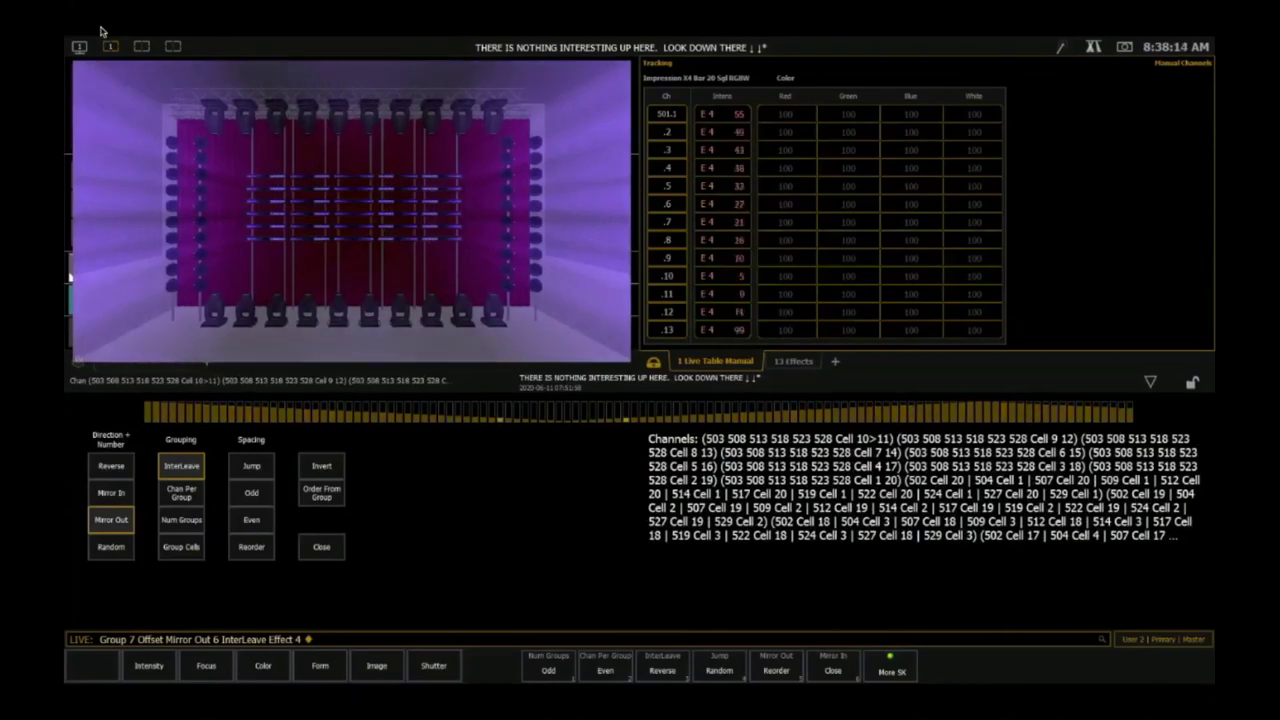
- Reopen Effect 4 in blind and set its grouping to Spread by entering 0
key("F3")
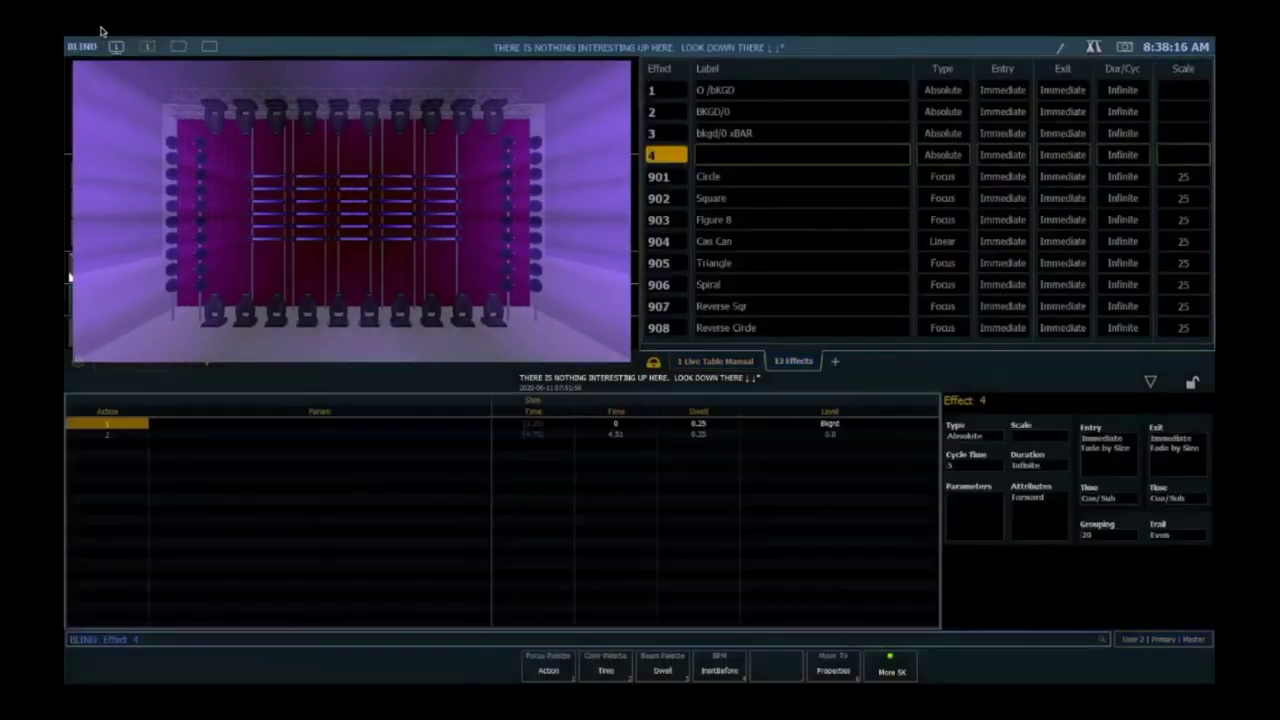
key("g")
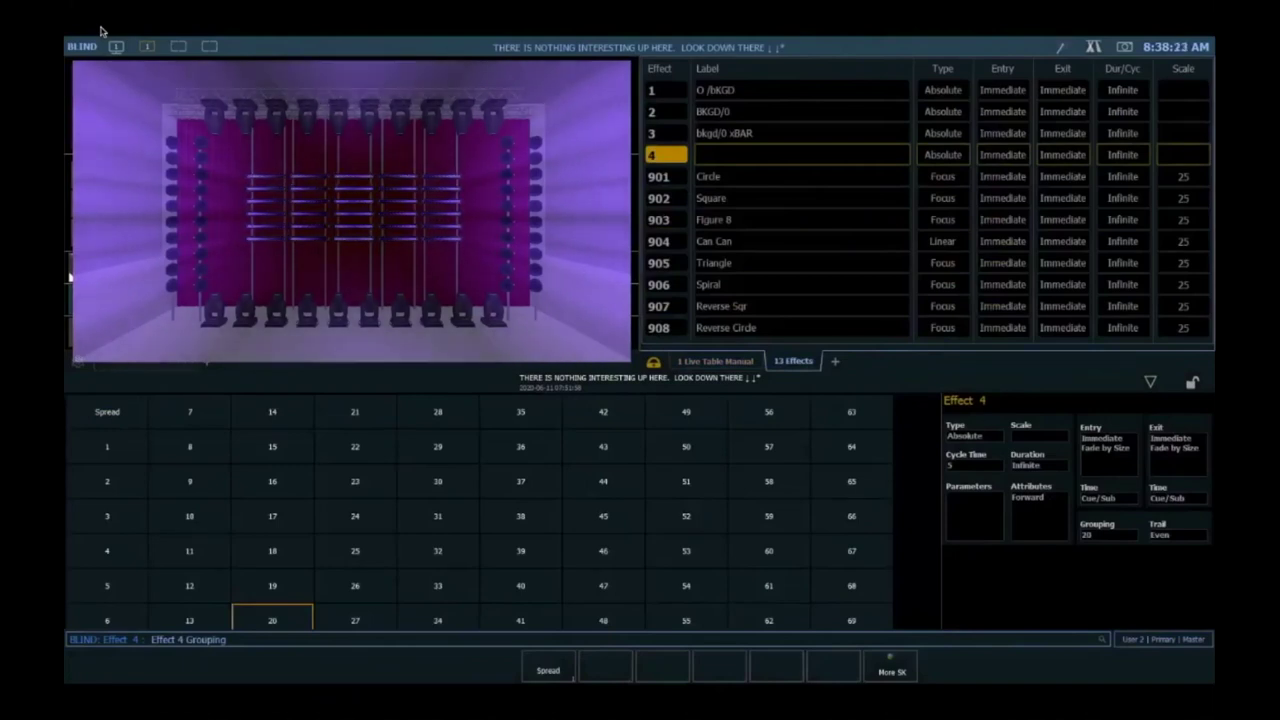
key("0")
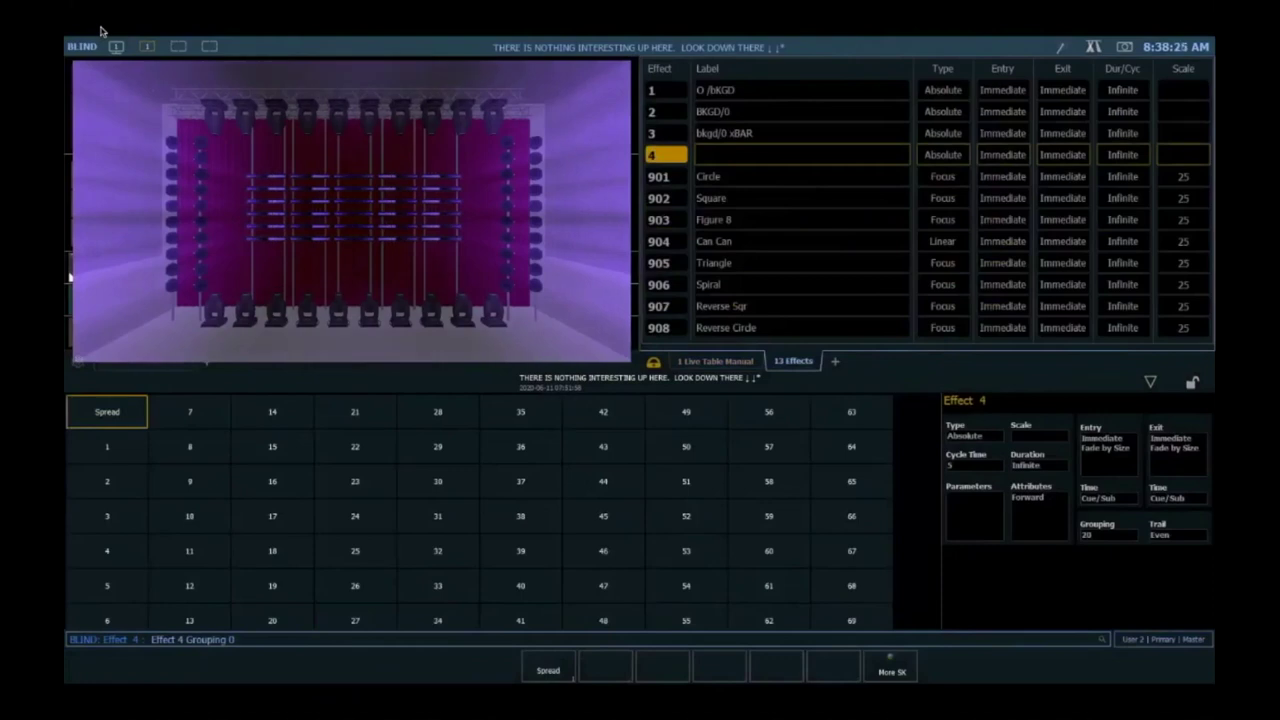
key("Return")
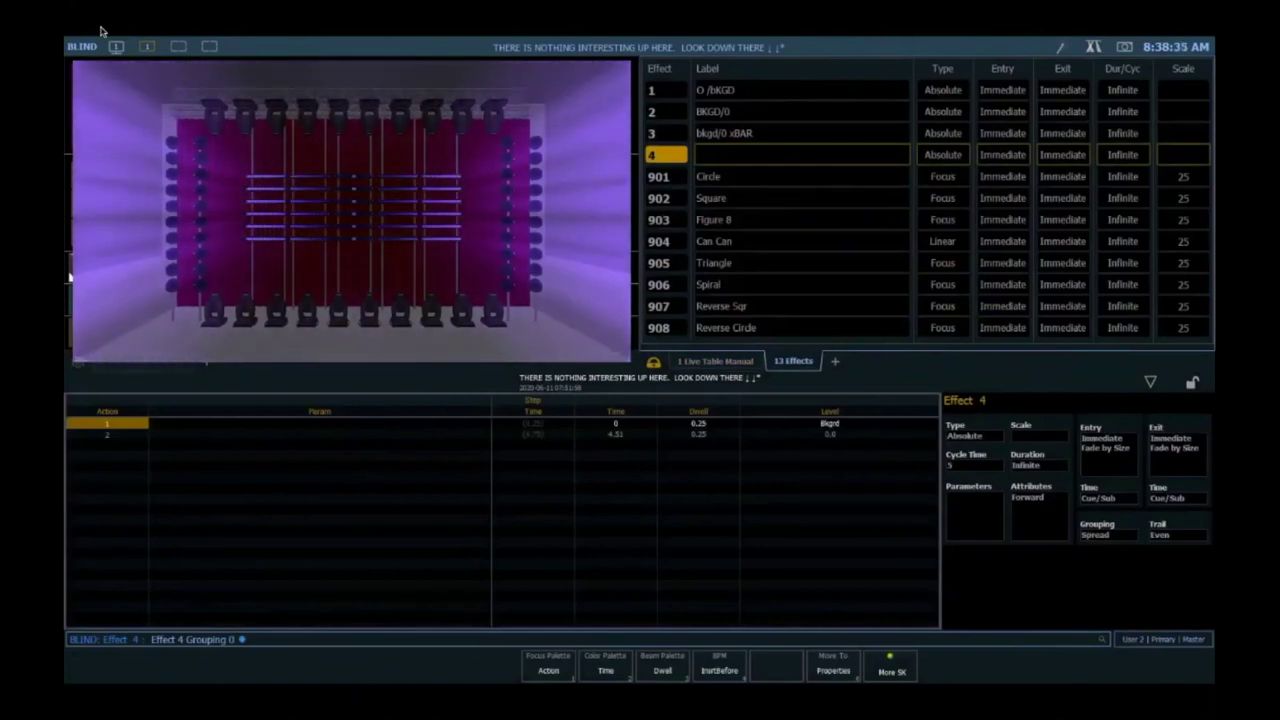
- Return to live and apply Effect 4 to Group 7 with an interleaved Mirror Out 3 offset
key("F3")
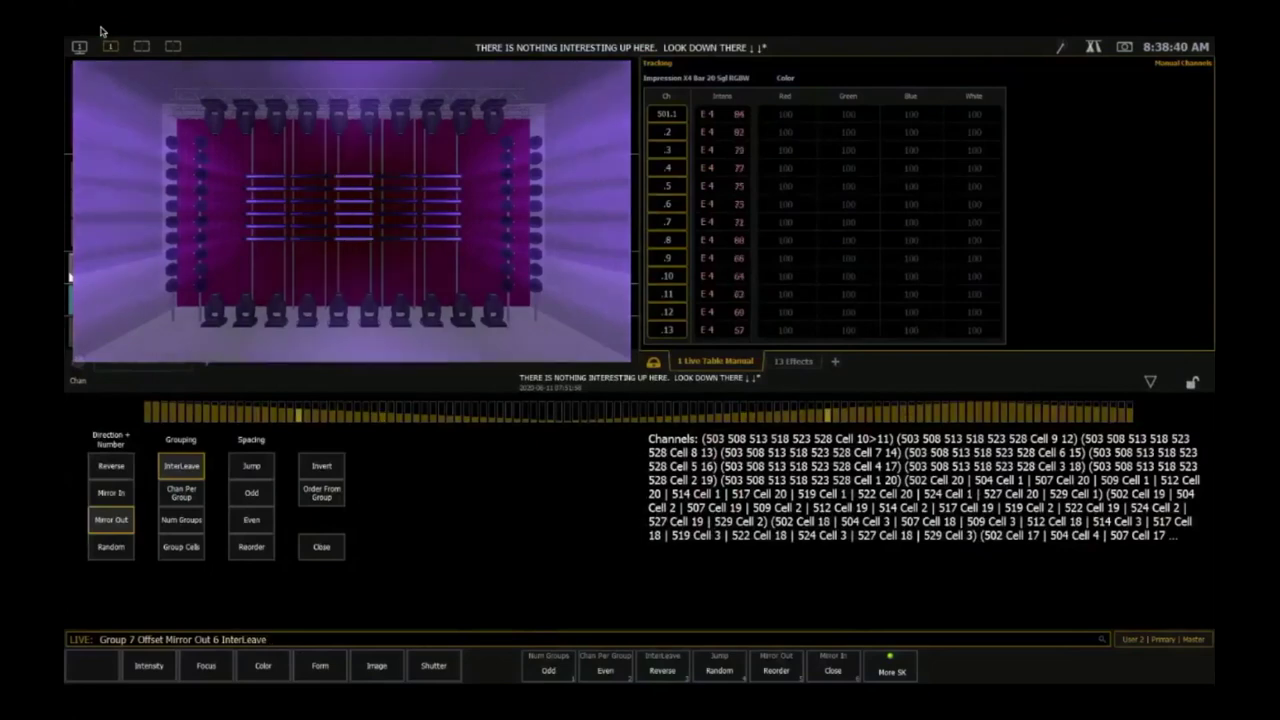
type("+3")
key("BackSpace")
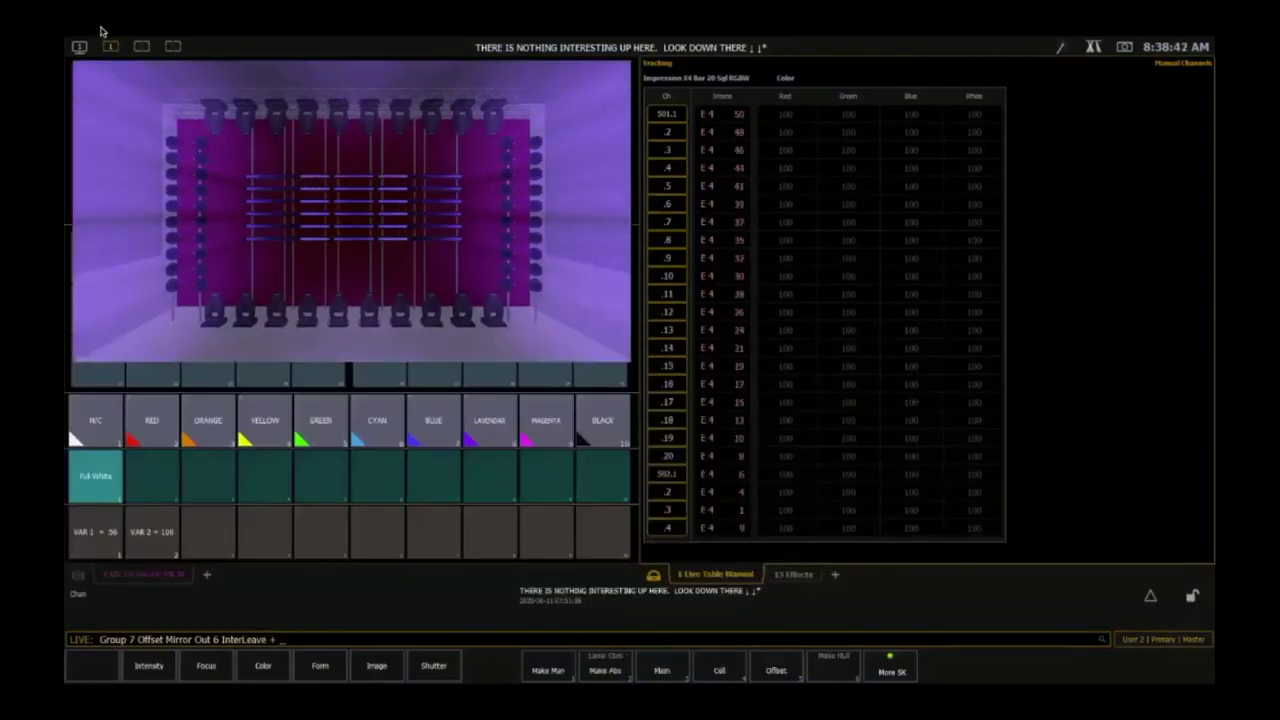
key("BackSpace")
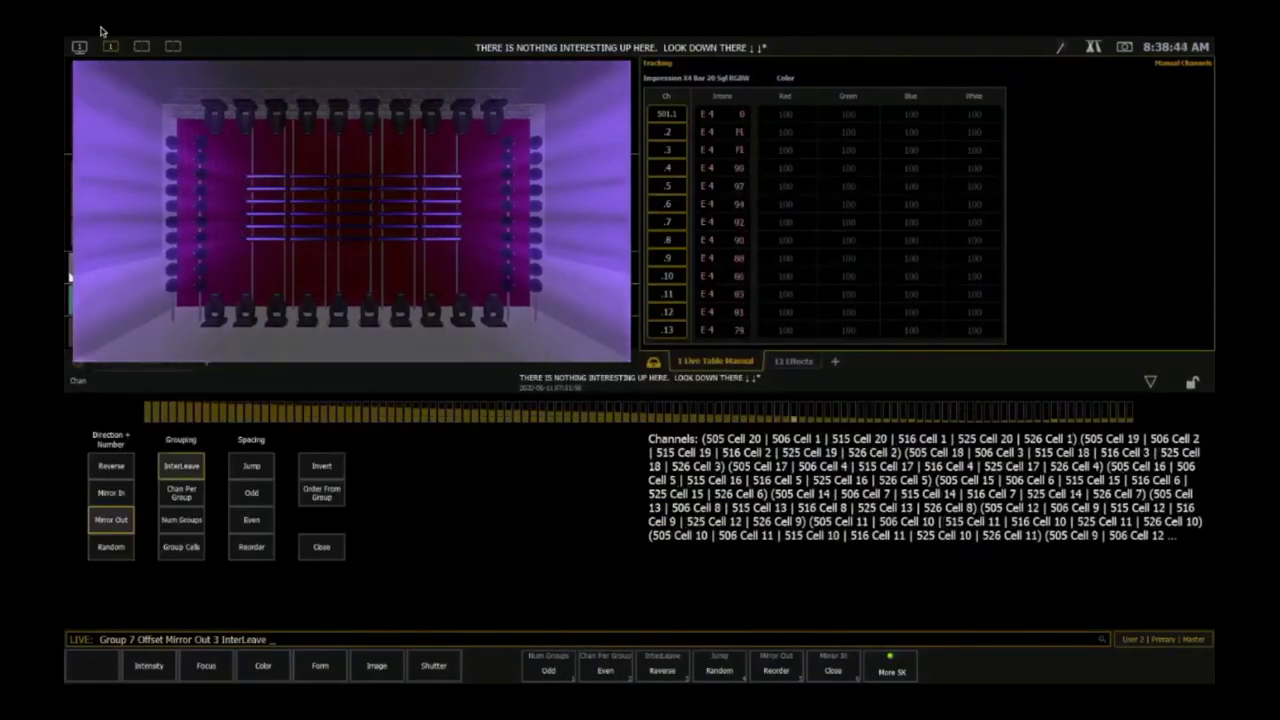
type("e4")
key("Return")
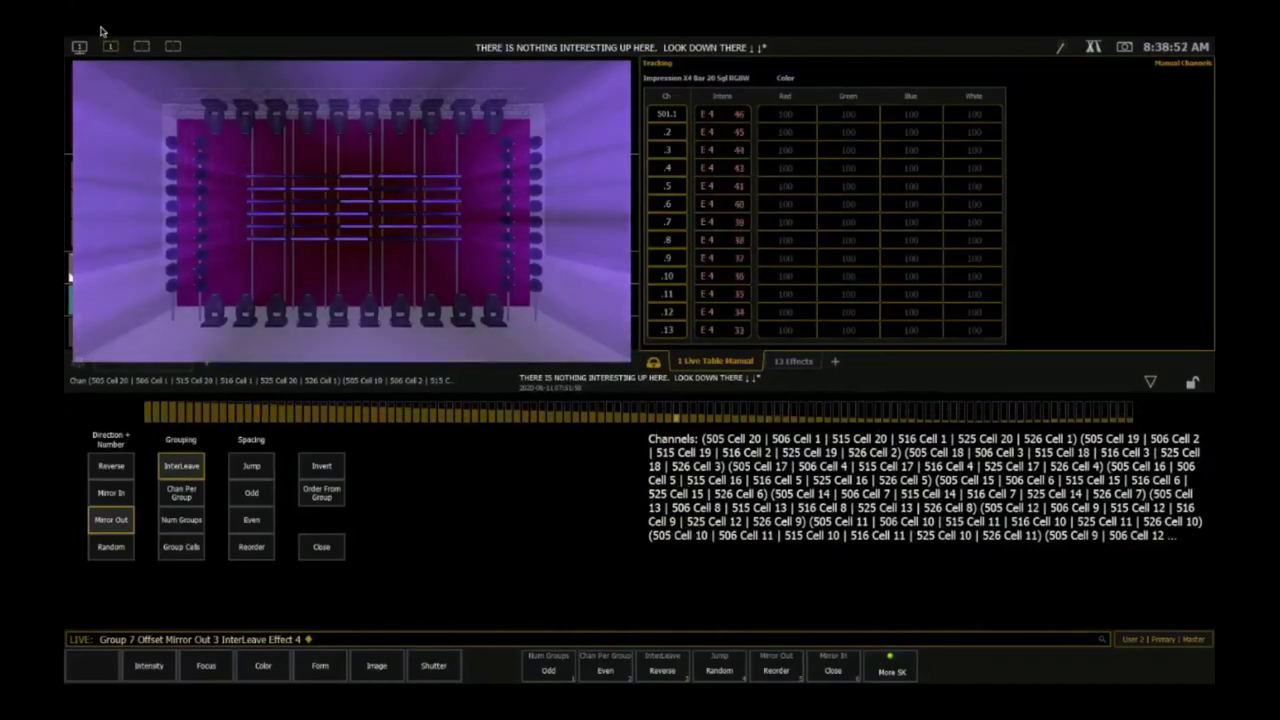
- Open Effect 4 in blind and set its grouping to 125
key("F2")
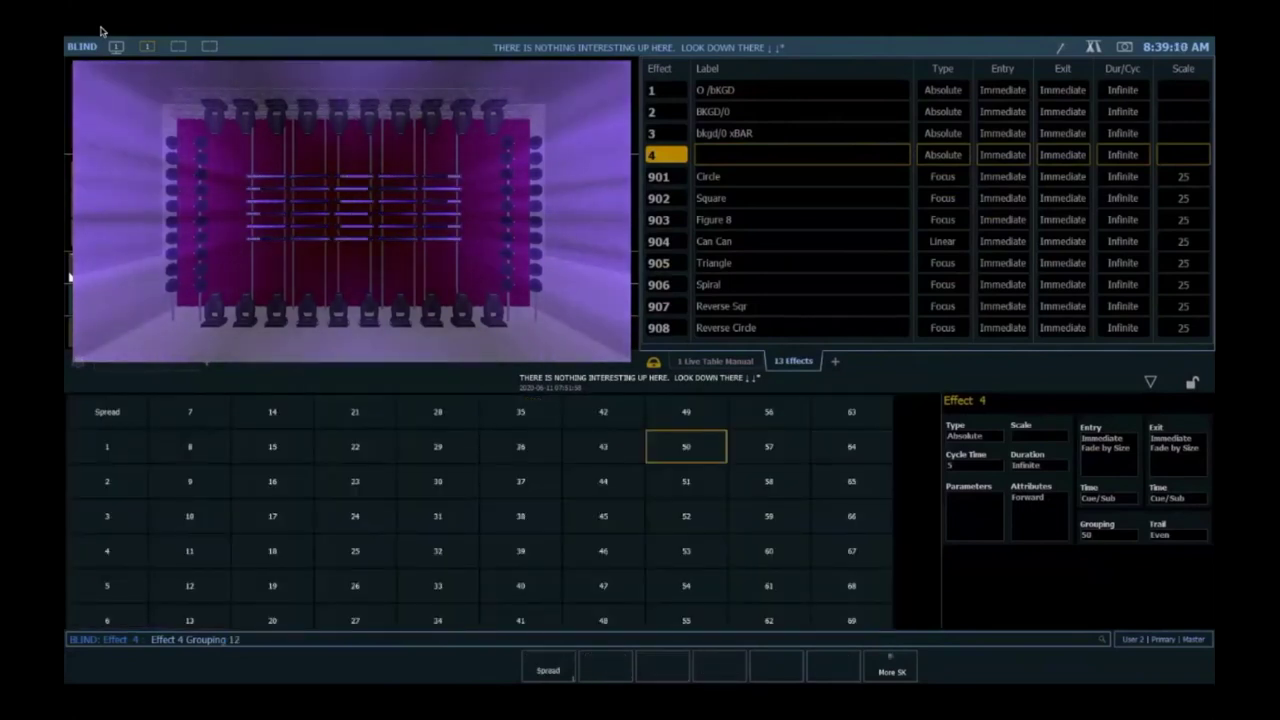
type("125")
key("Return")
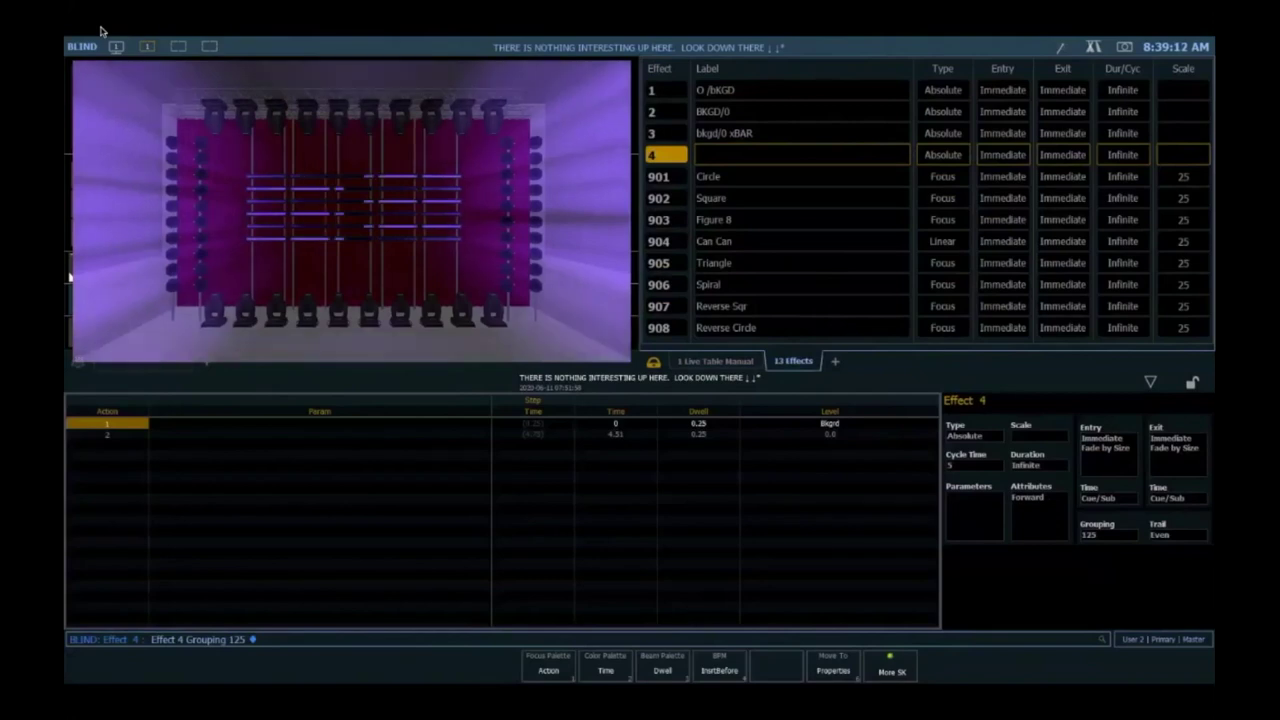
- Return to live and release the manual channels running Effect 4
key("F1")
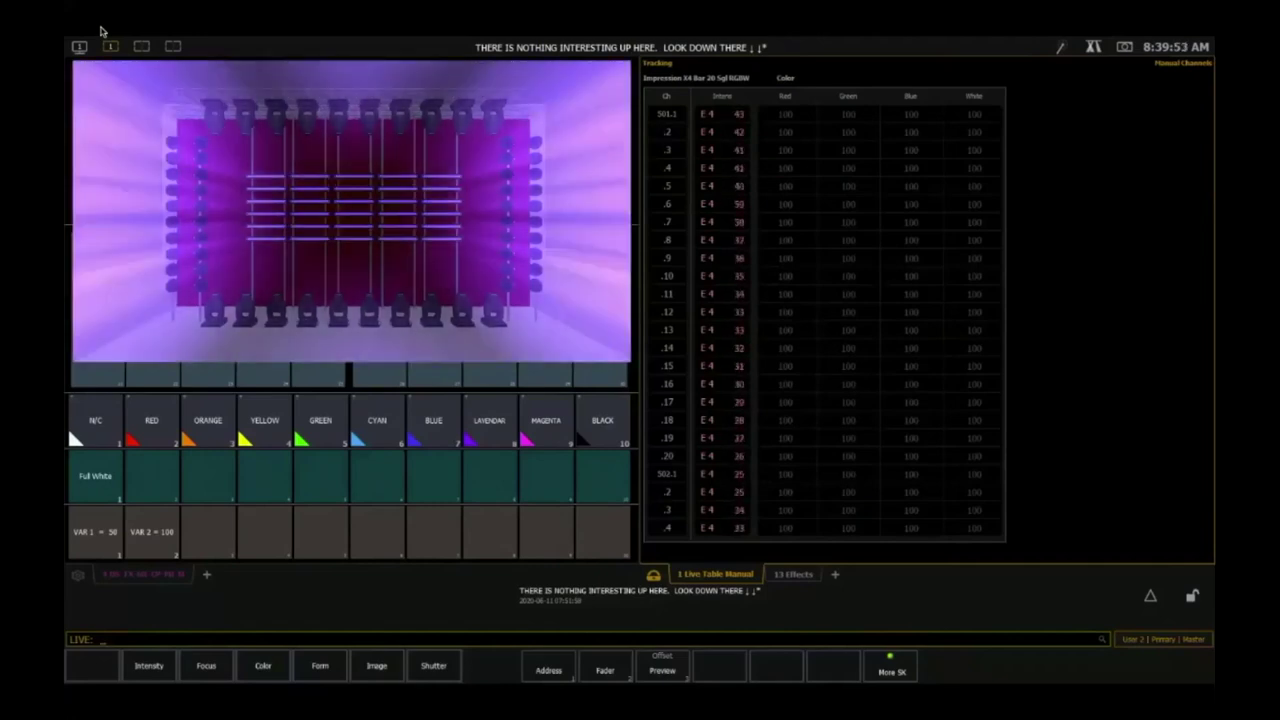
key("ctrl+shift+e")
key("Return")
key("BackSpace")
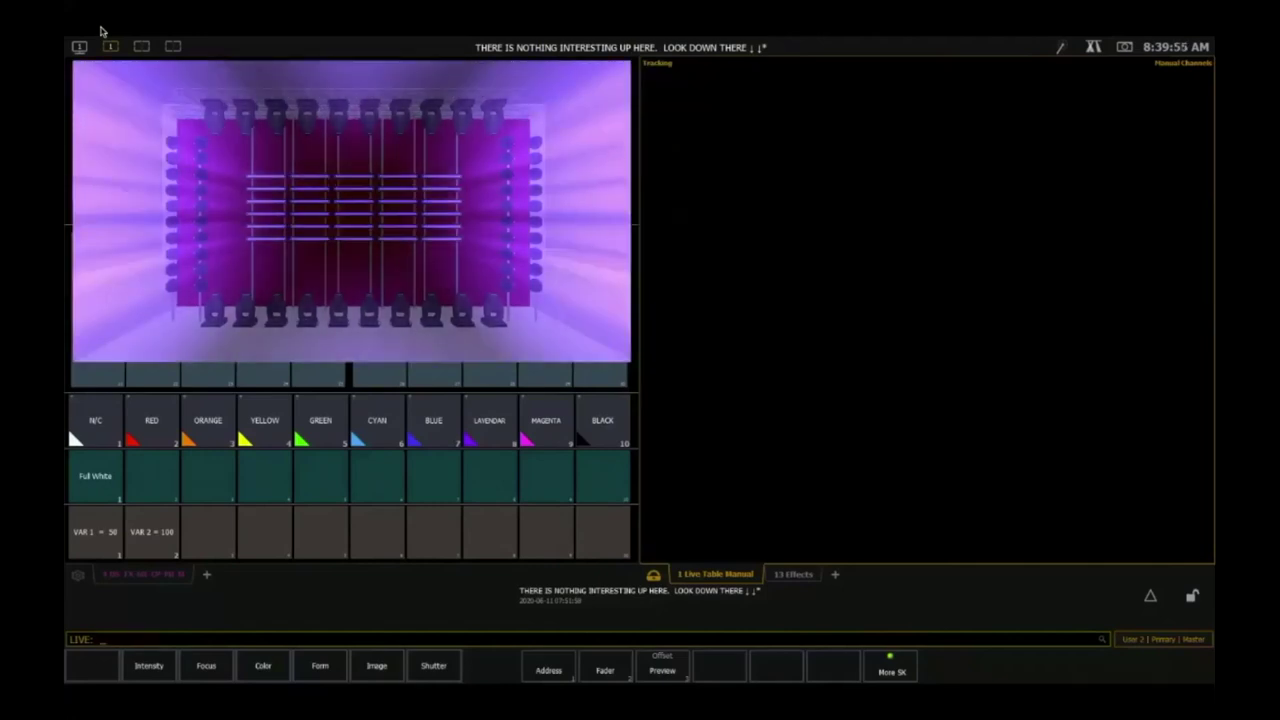
- Create Effect 5 in blind as an Absolute effect
type("ect 901")
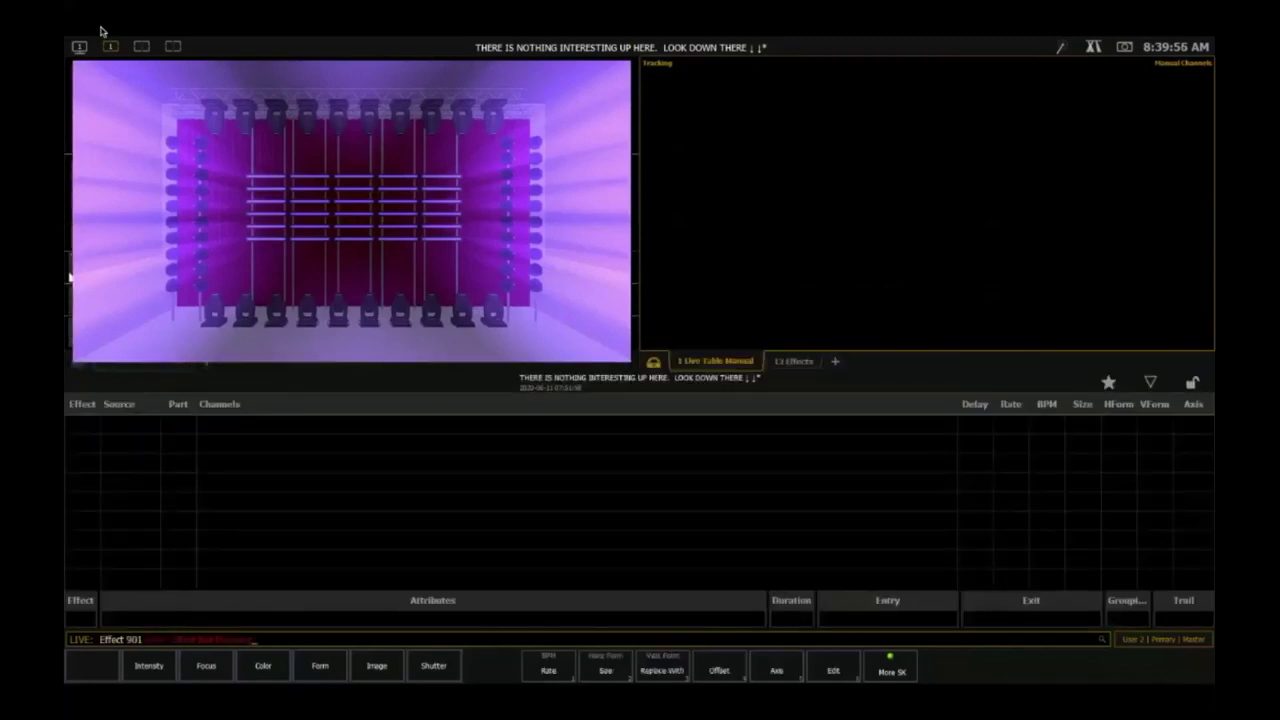
key("BackSpace")
key("BackSpace")
key("e")
key("e")
type("5")
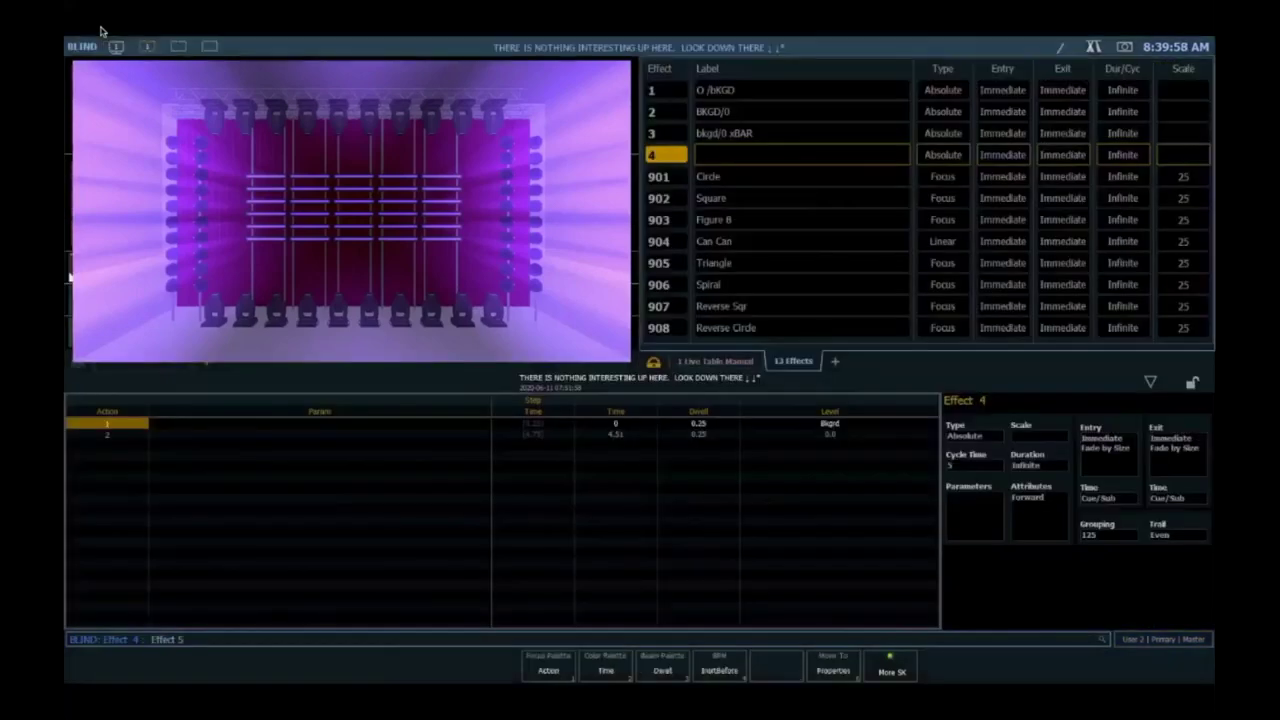
key("Return")
key("F2")
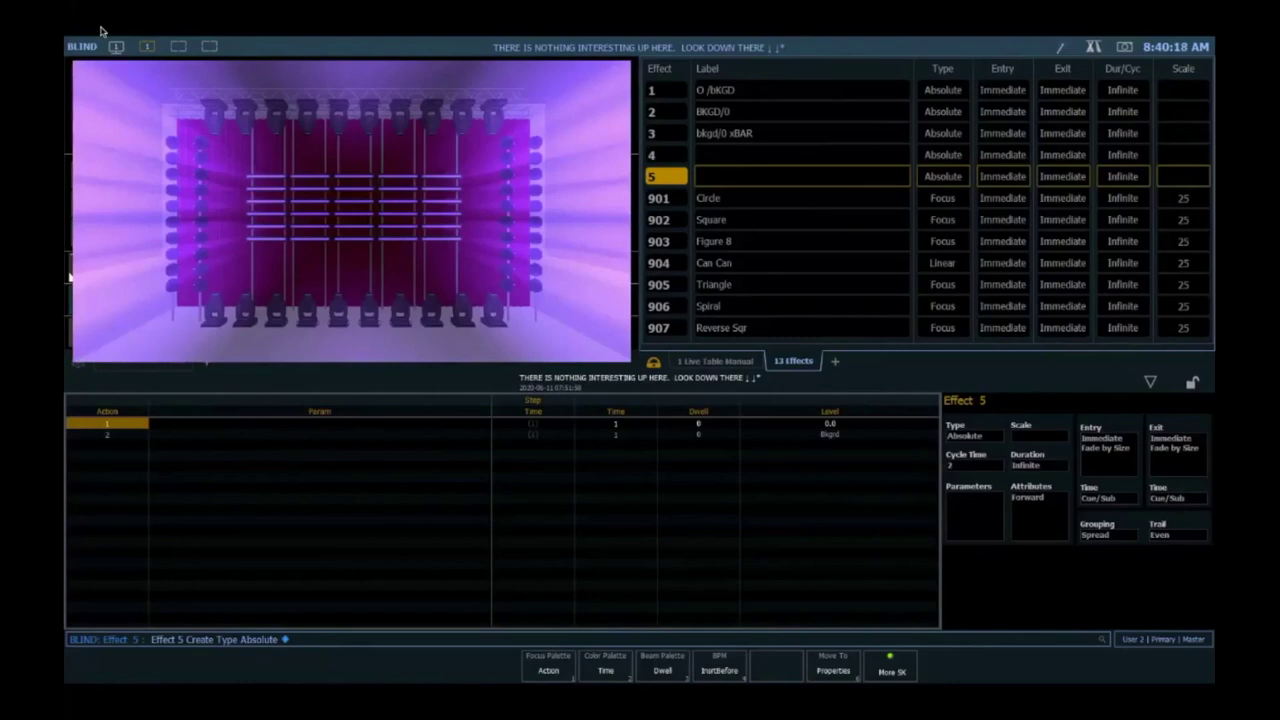
- Set the level of Effect 5's action 1 to the Full White preset and review the actions' time and dwell cells
key("l")
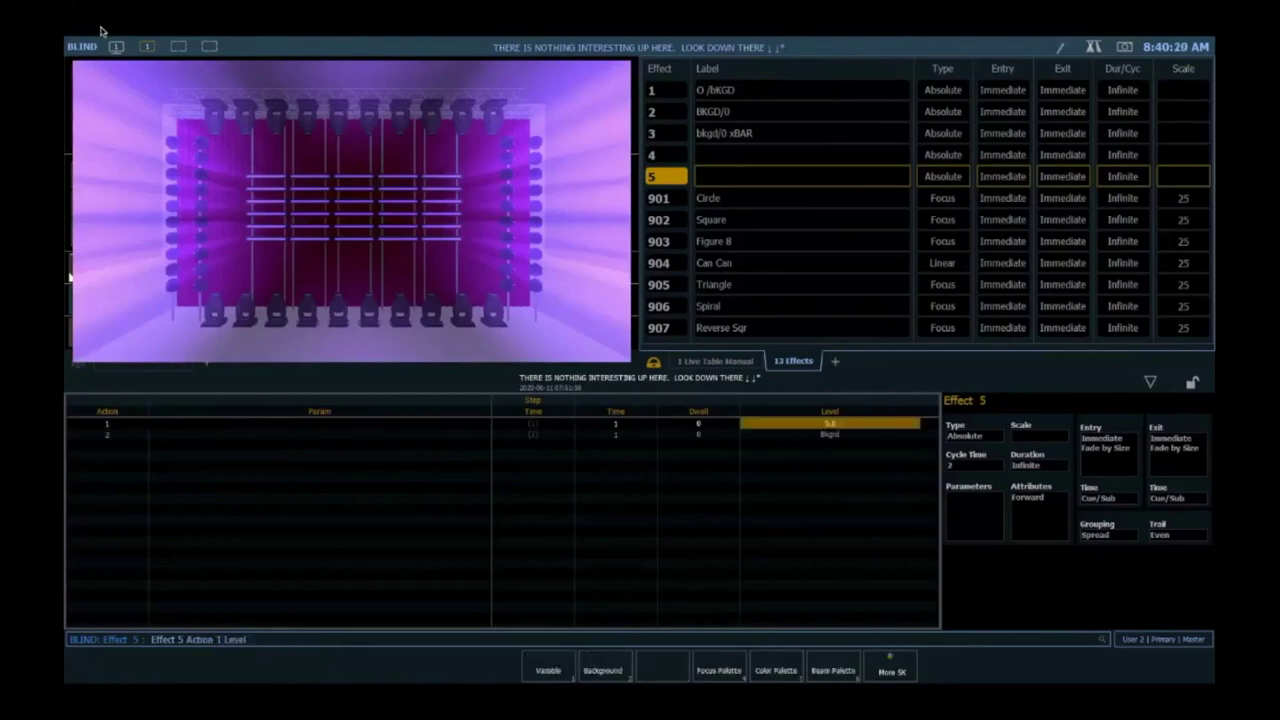
key("alt+p")
type("1")
key("Return")
key("Down")
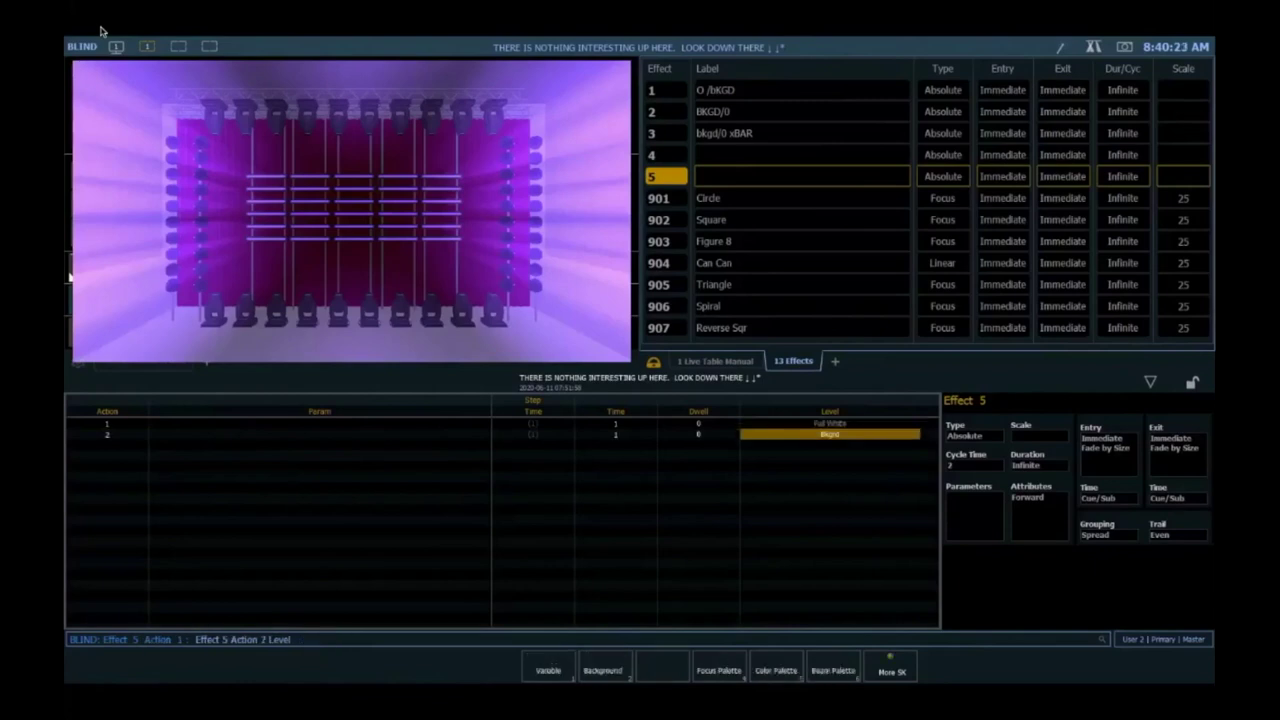
key("Up")
key("t")
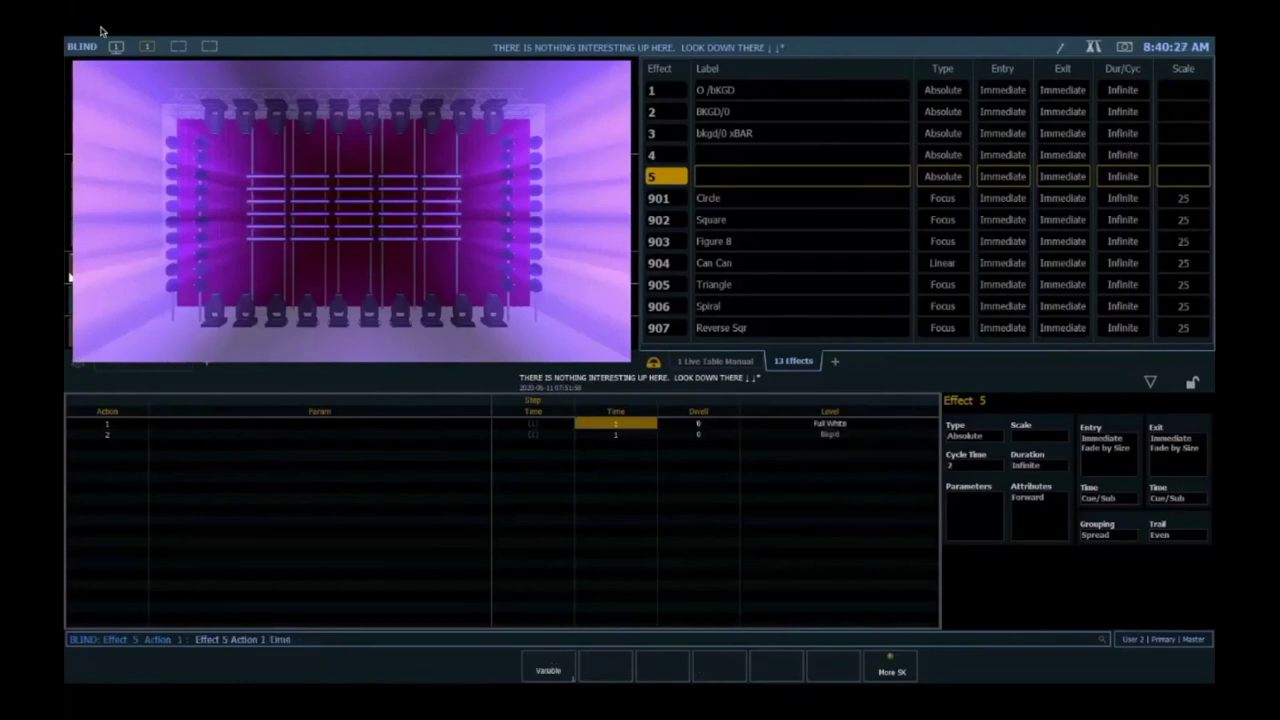
key("Down")
key("Up")
key("Right")
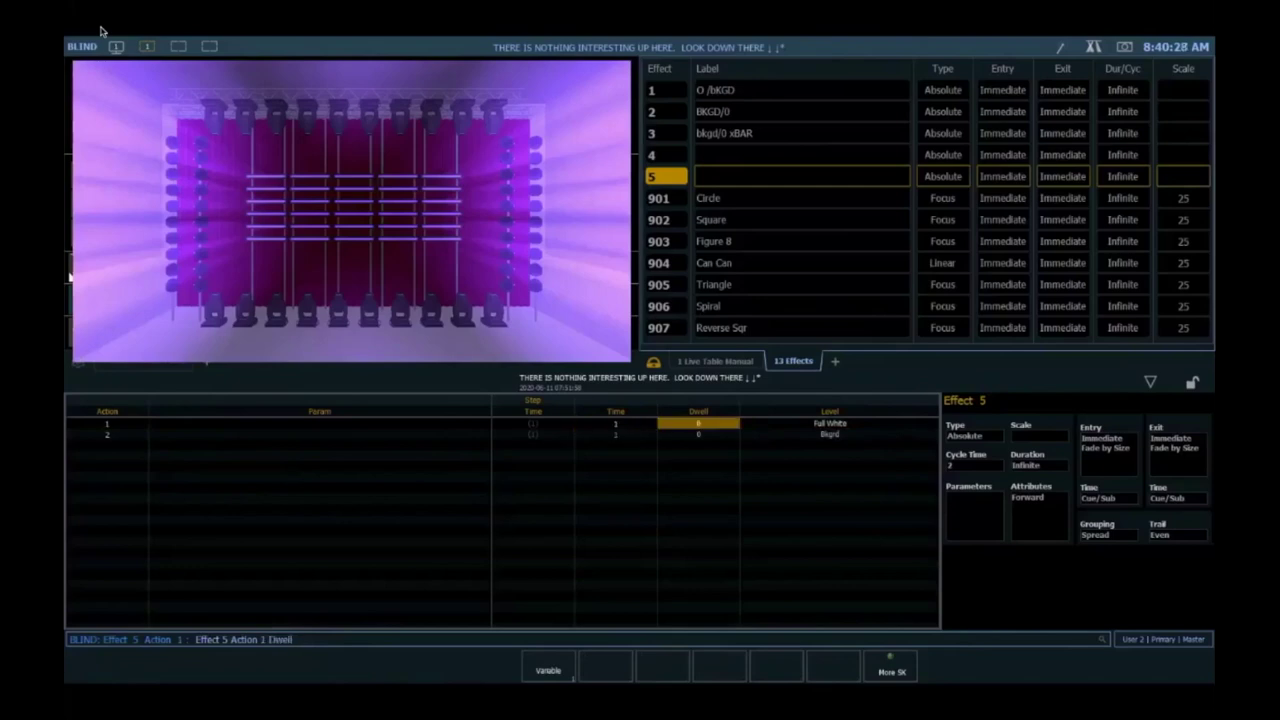
key("Left")
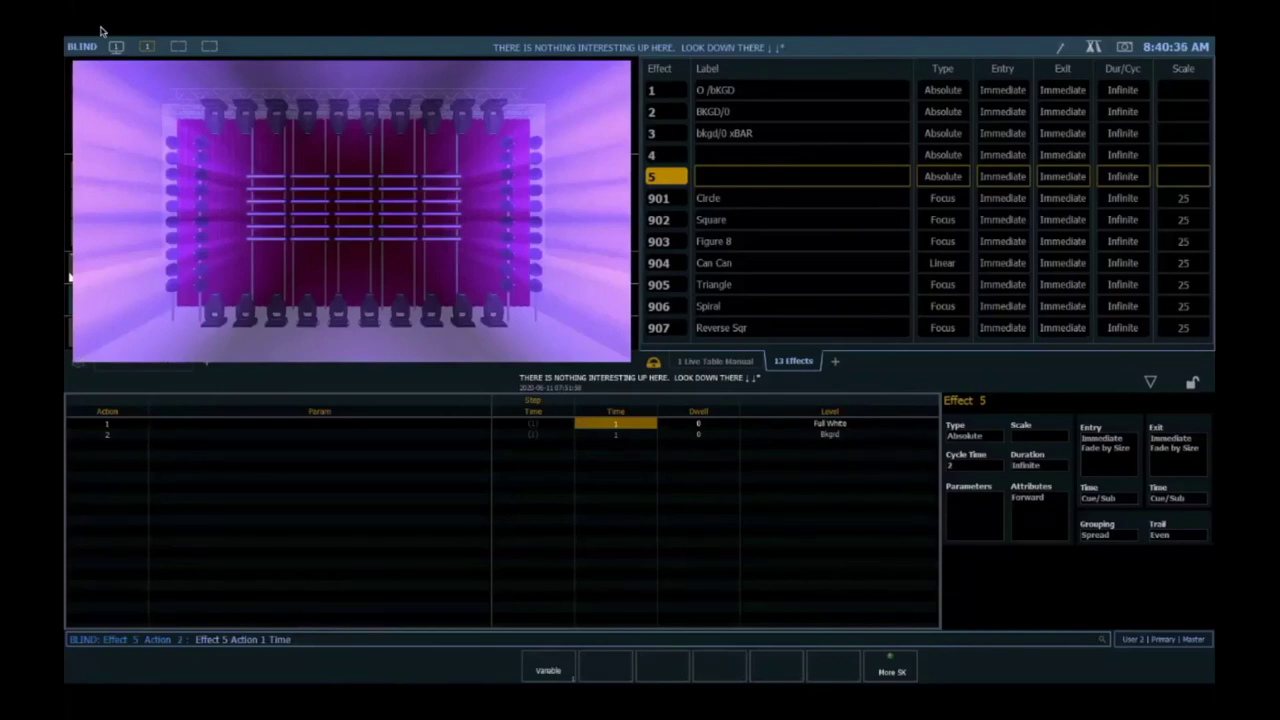
- Return to live and apply Effect 5 to Group 7
key("F1")
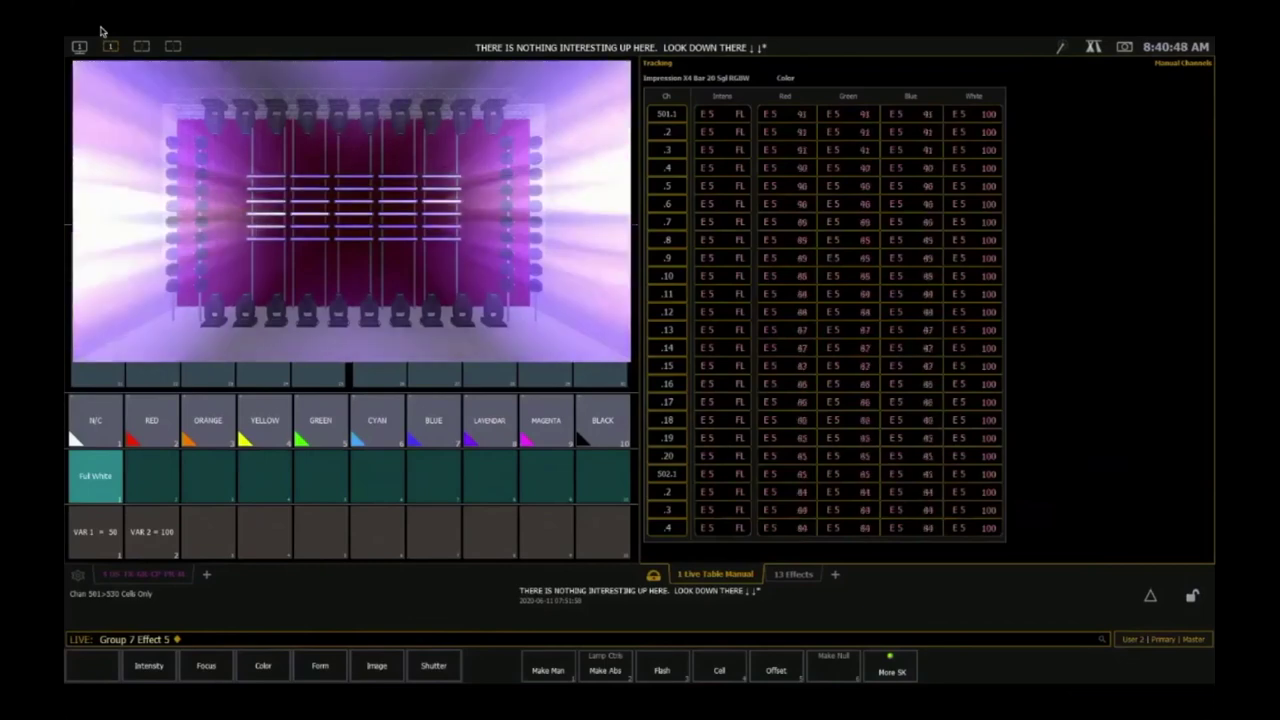
key("BackSpace")
key("BackSpace")
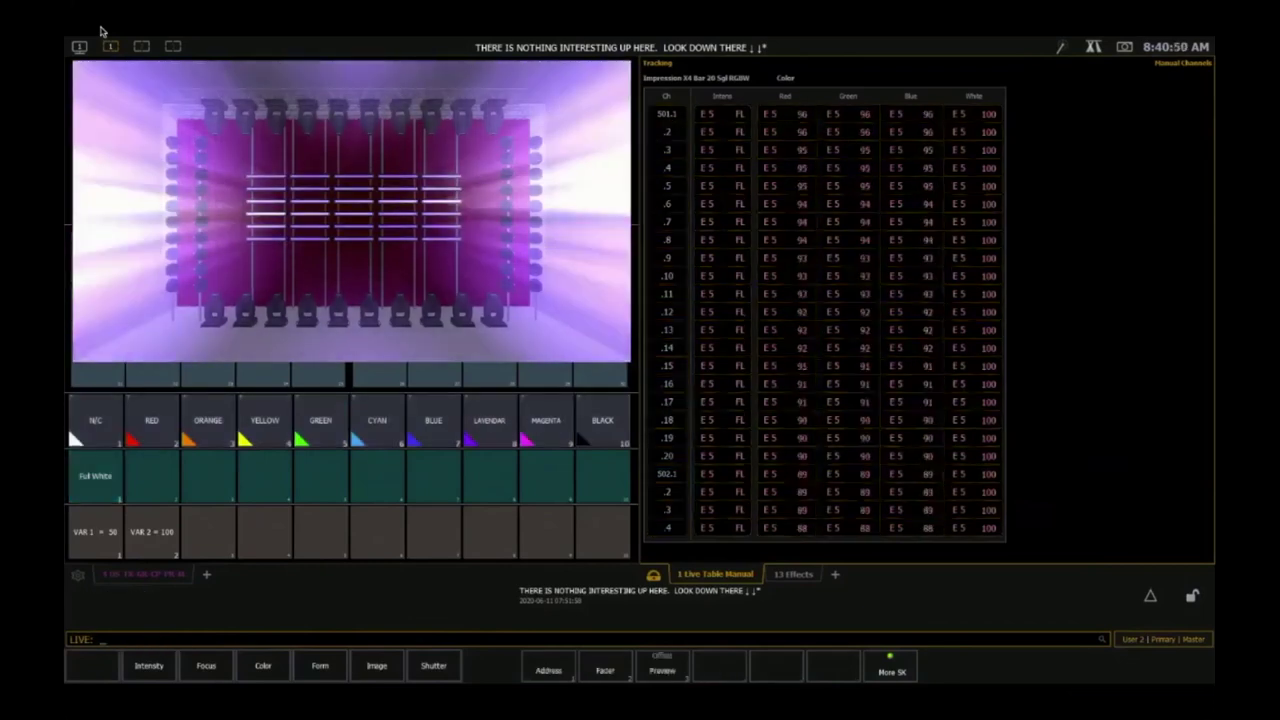
- Set Group 7's background to Color Palette 2 (red) with intensity at 50
key("g")
key("7")
key("c")
key("2")
key("Return")
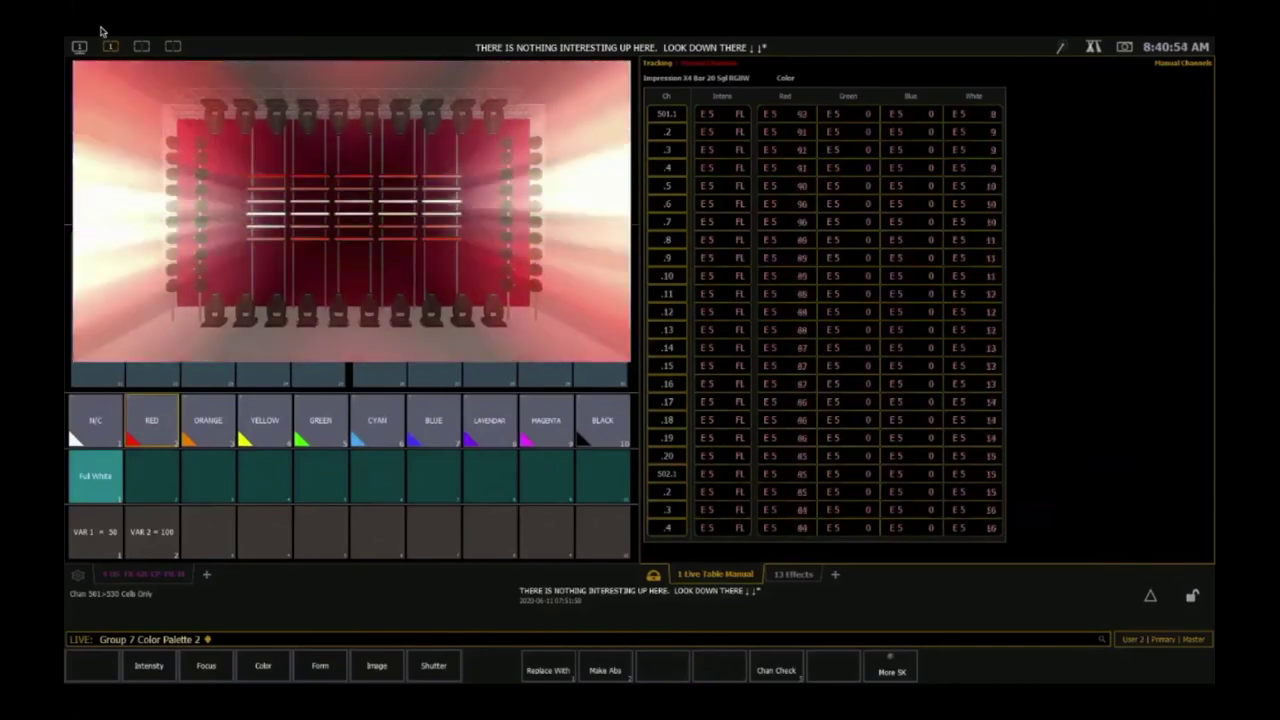
type("@50")
key("Return")
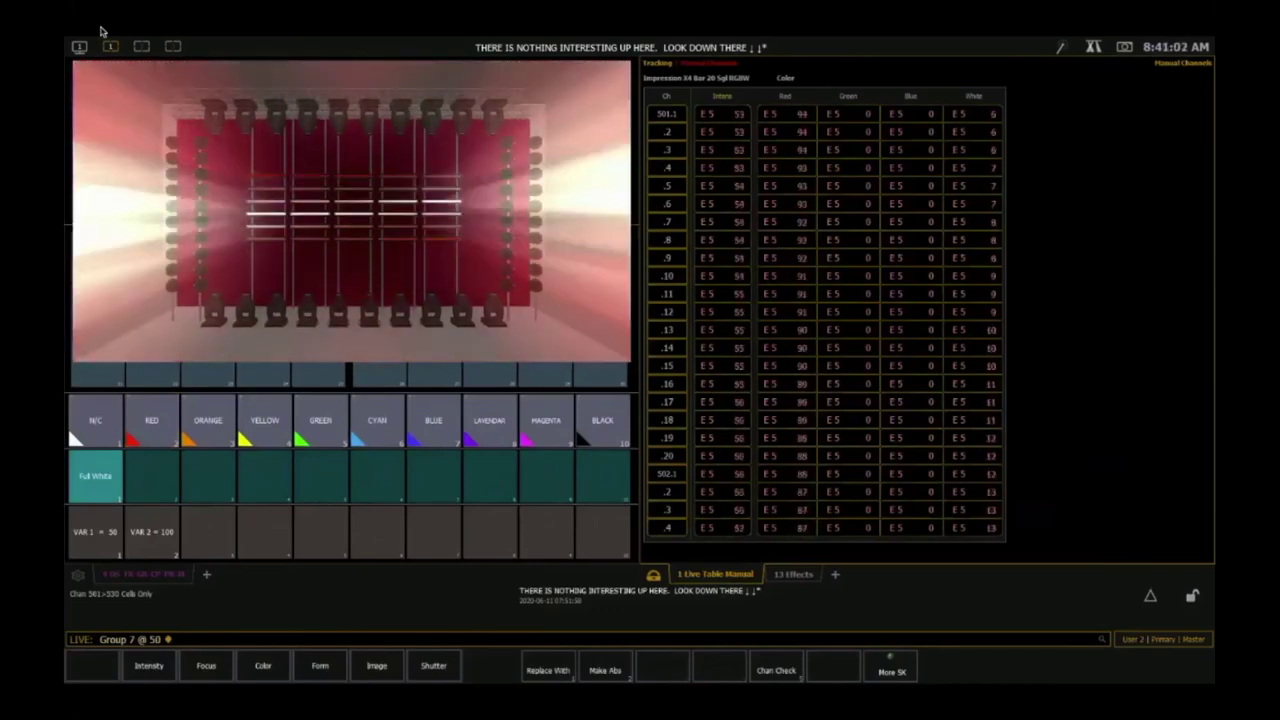
- Apply Effect 5 to Group 7 with a Random offset
type("g7")
key("F5")
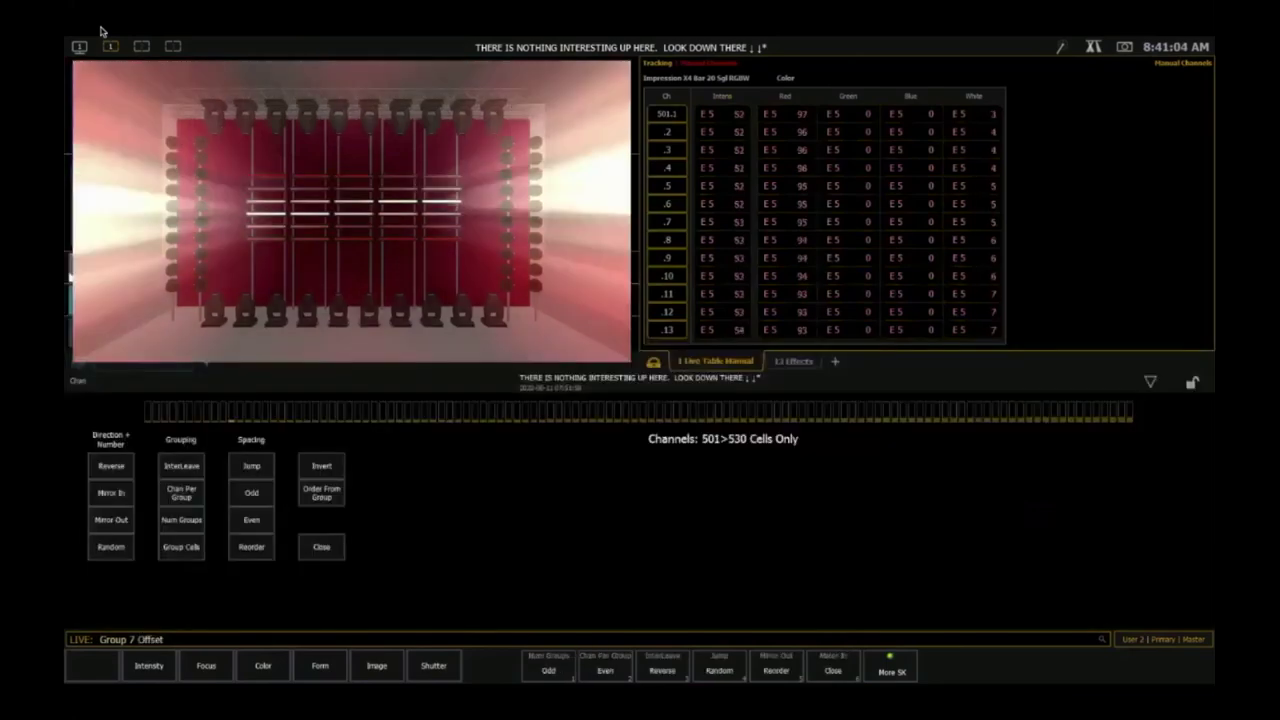
key("F4")
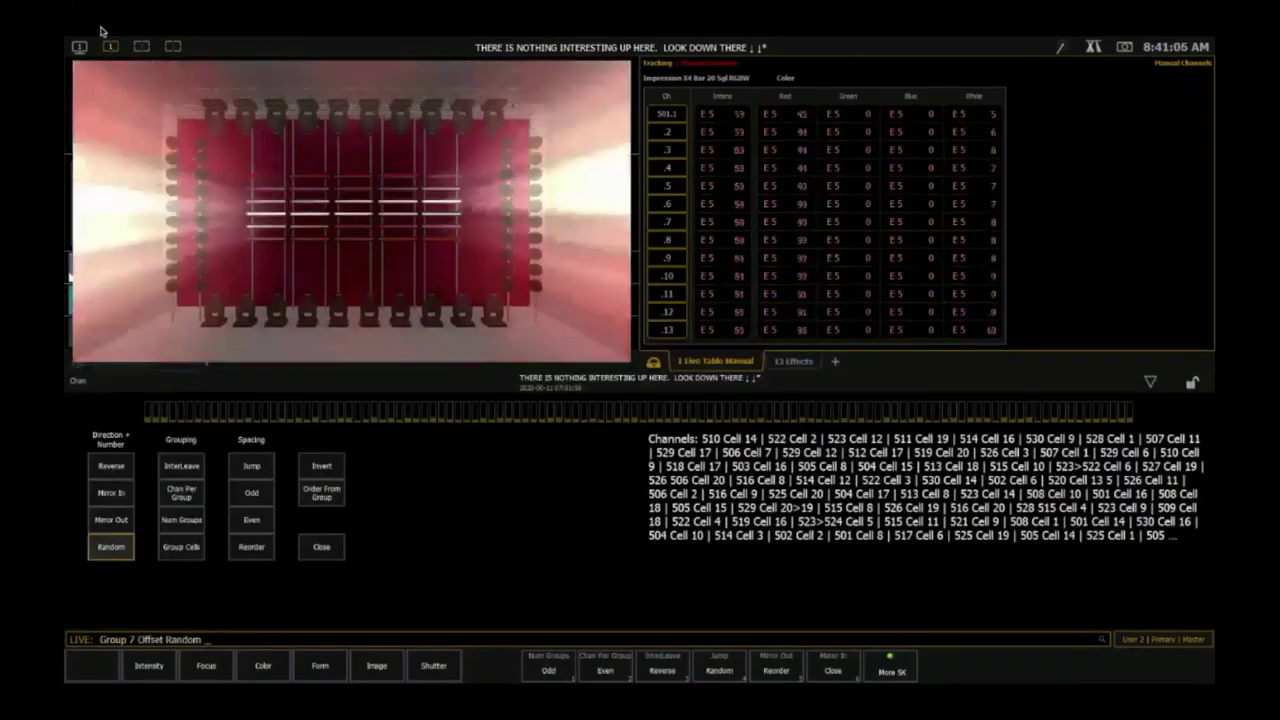
type("e5")
key("Return")
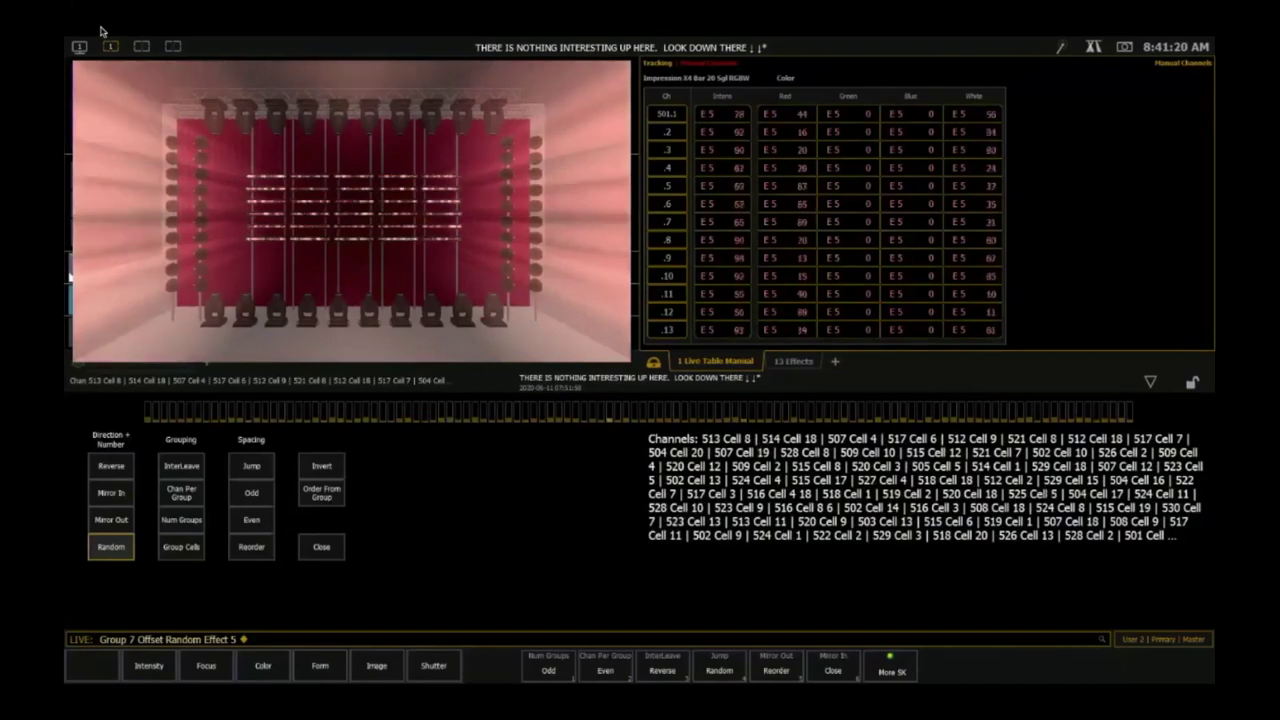
- Open Effect 5 in blind and set its trail to 1%
key("F3")
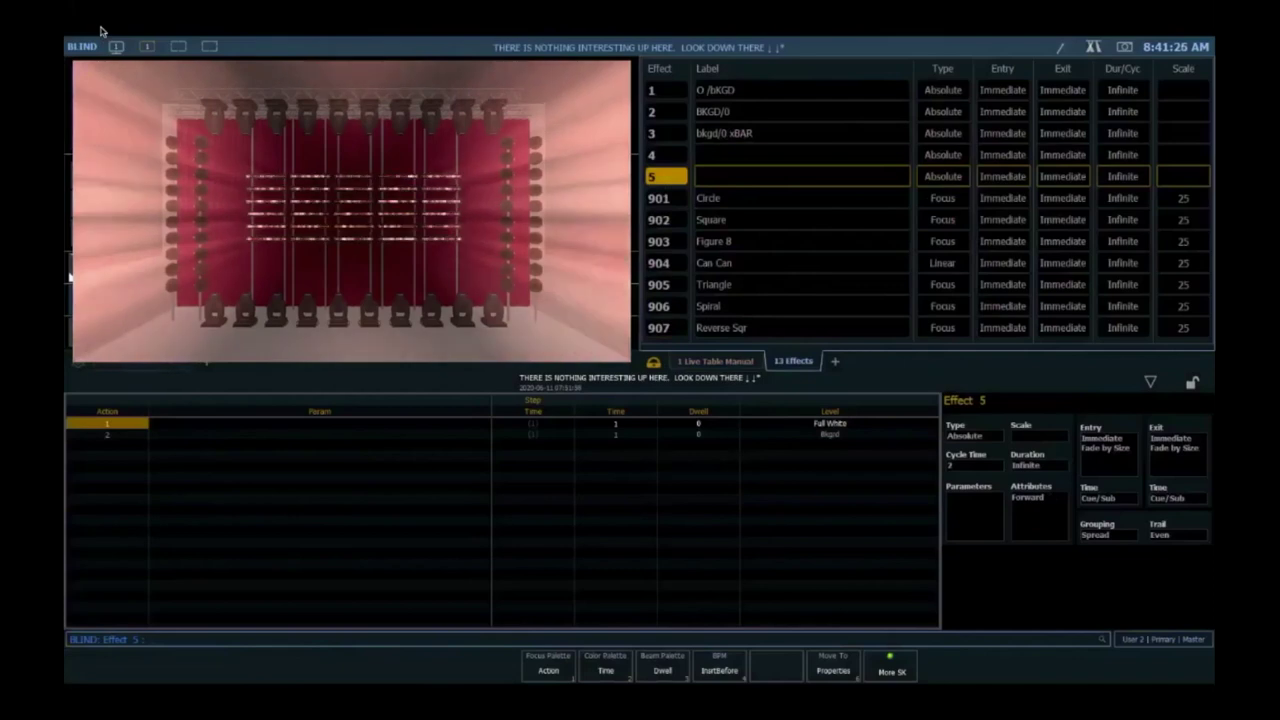
key("Tab")
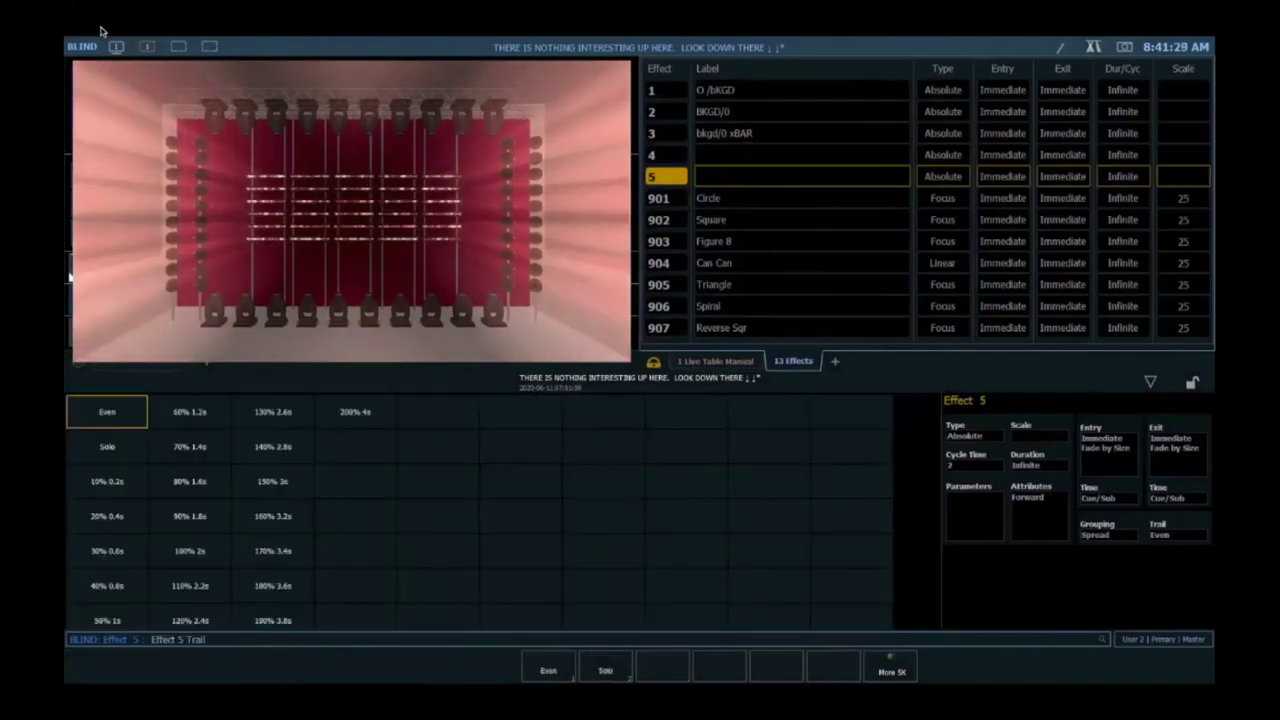
type("1")
key("Return")
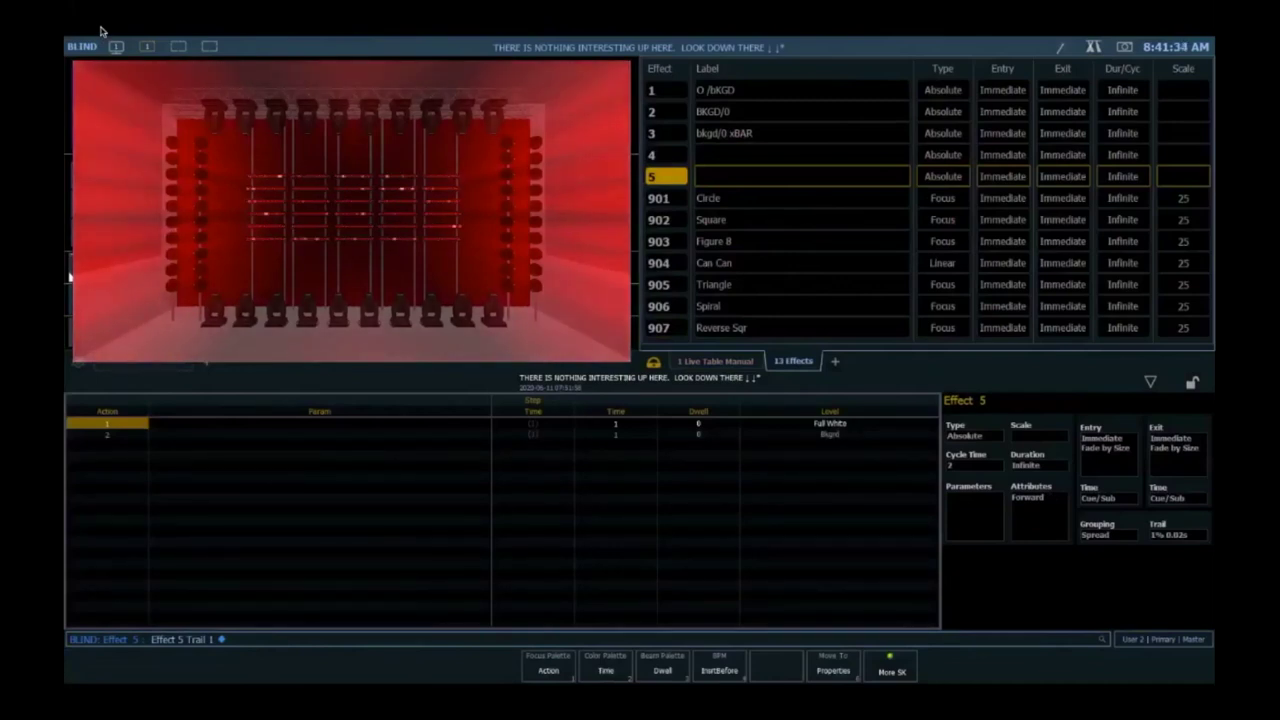
- Try a 5% trail on Effect 5 and return the trail to 1%
key("BackSpace")
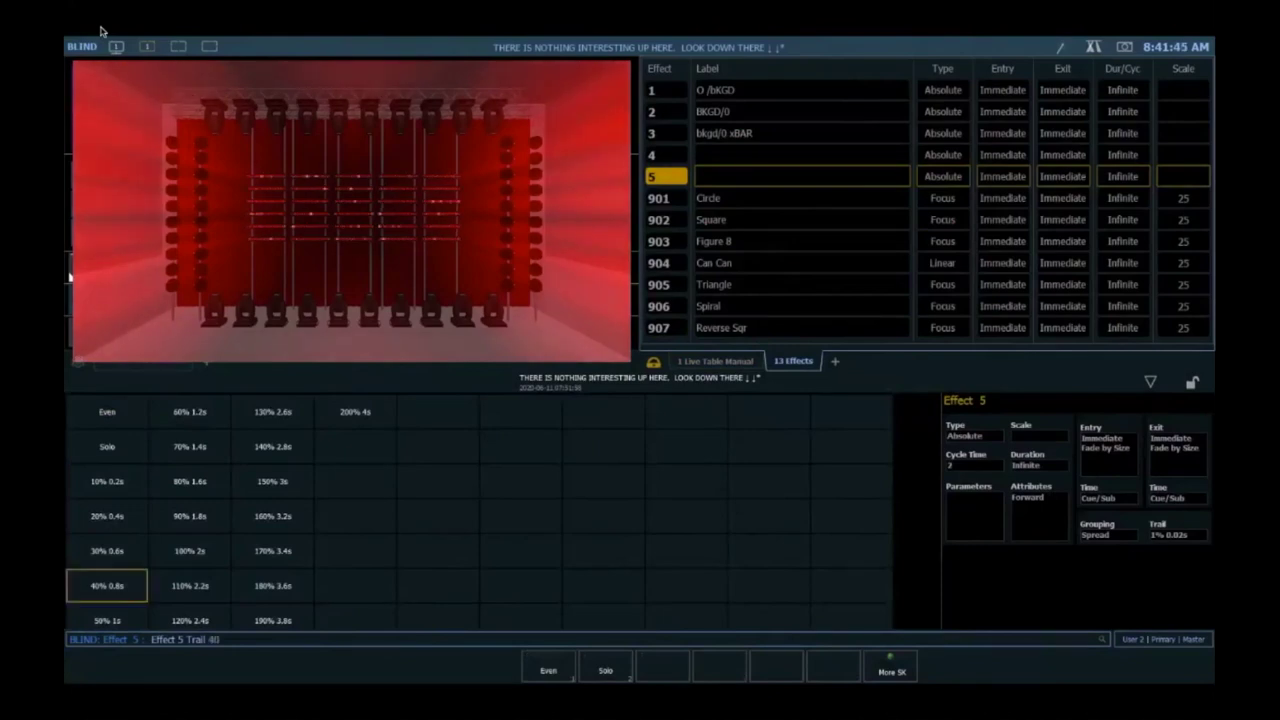
type("05")
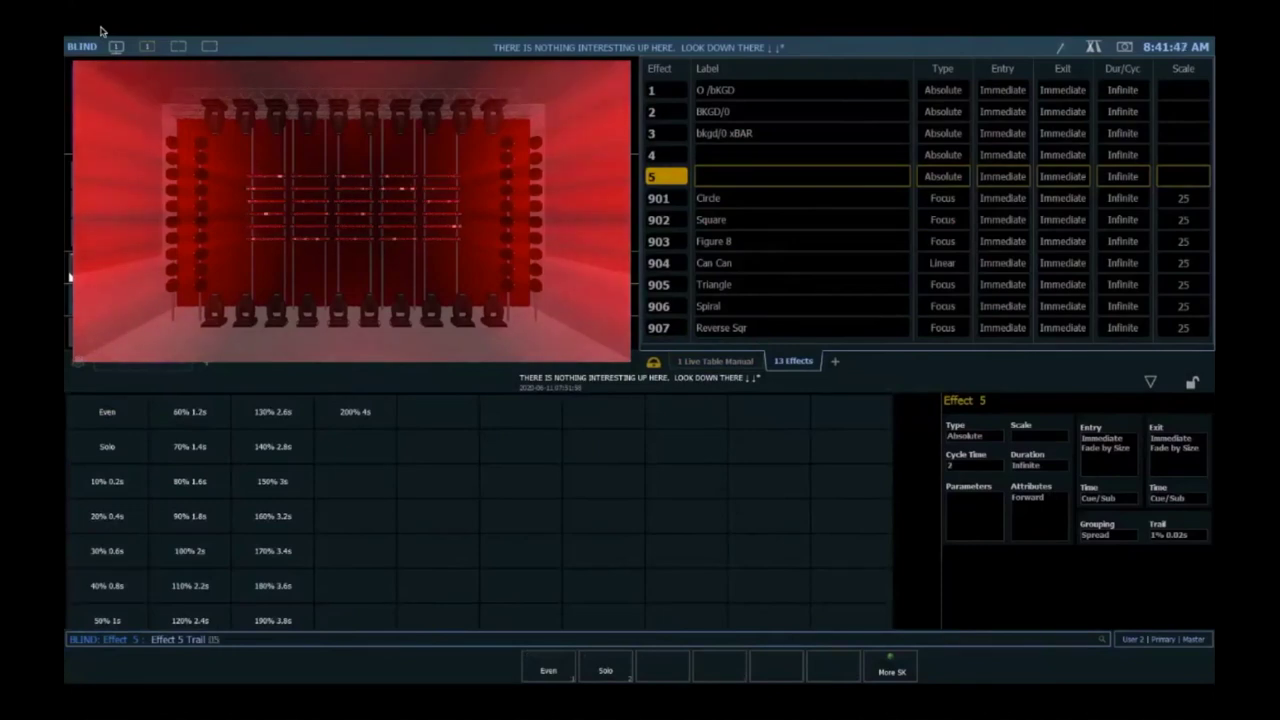
key("Return")
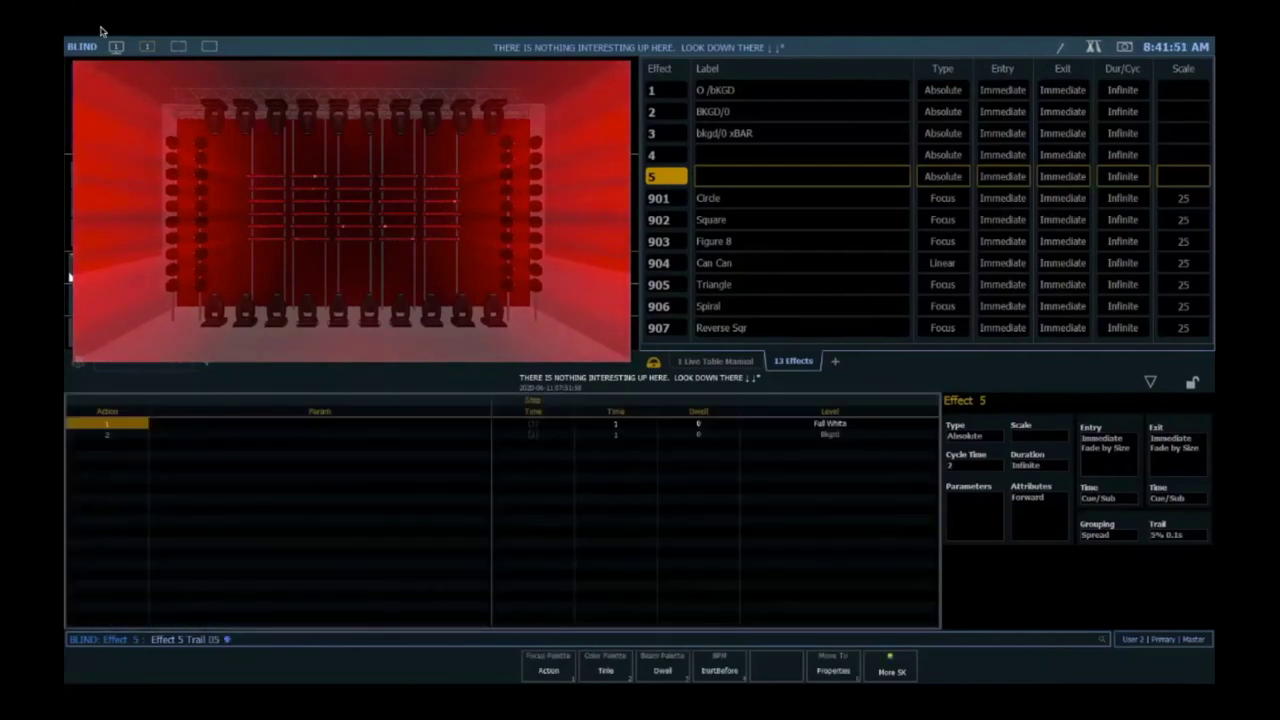
type("01")
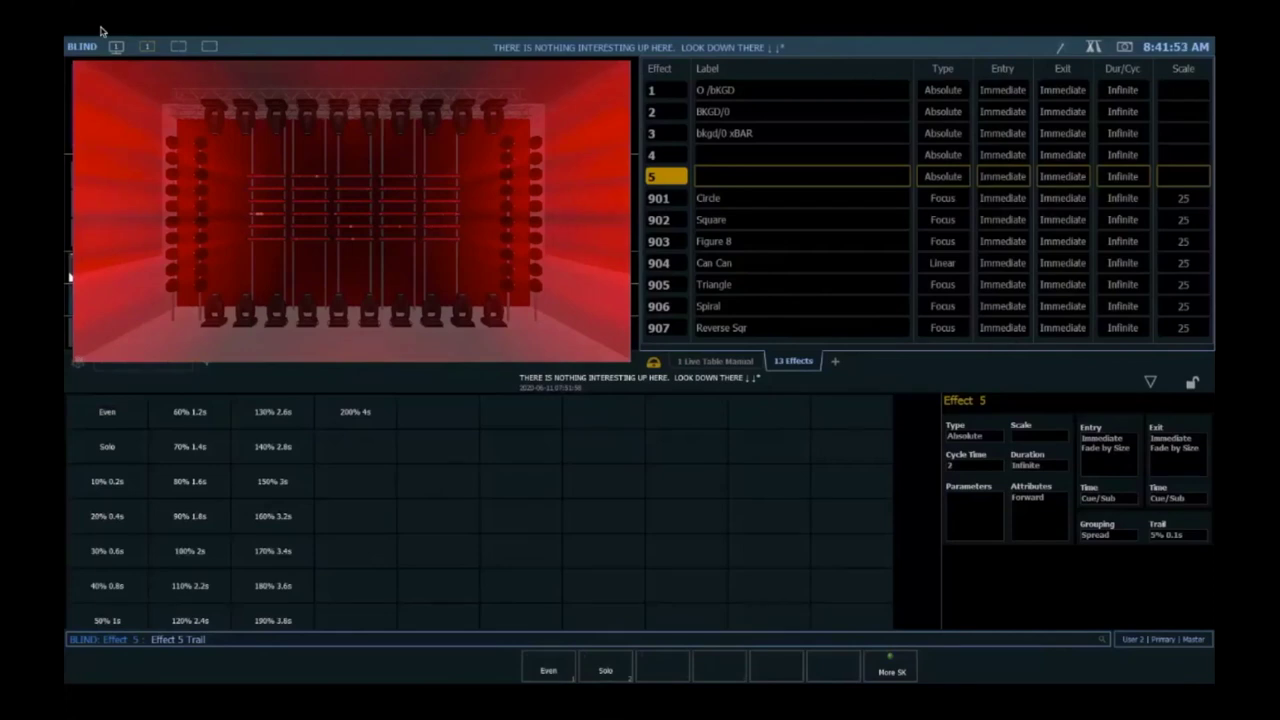
key("Return")
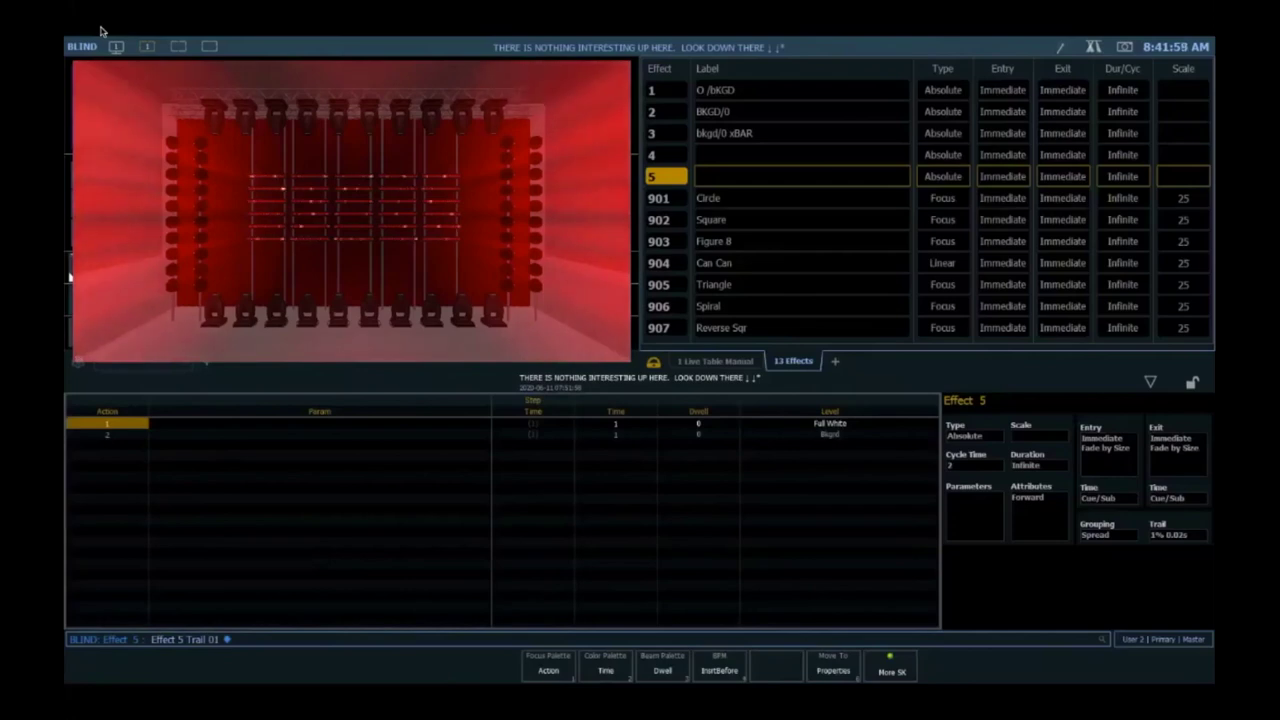
- Set Effect 5's grouping to 600
key("t")
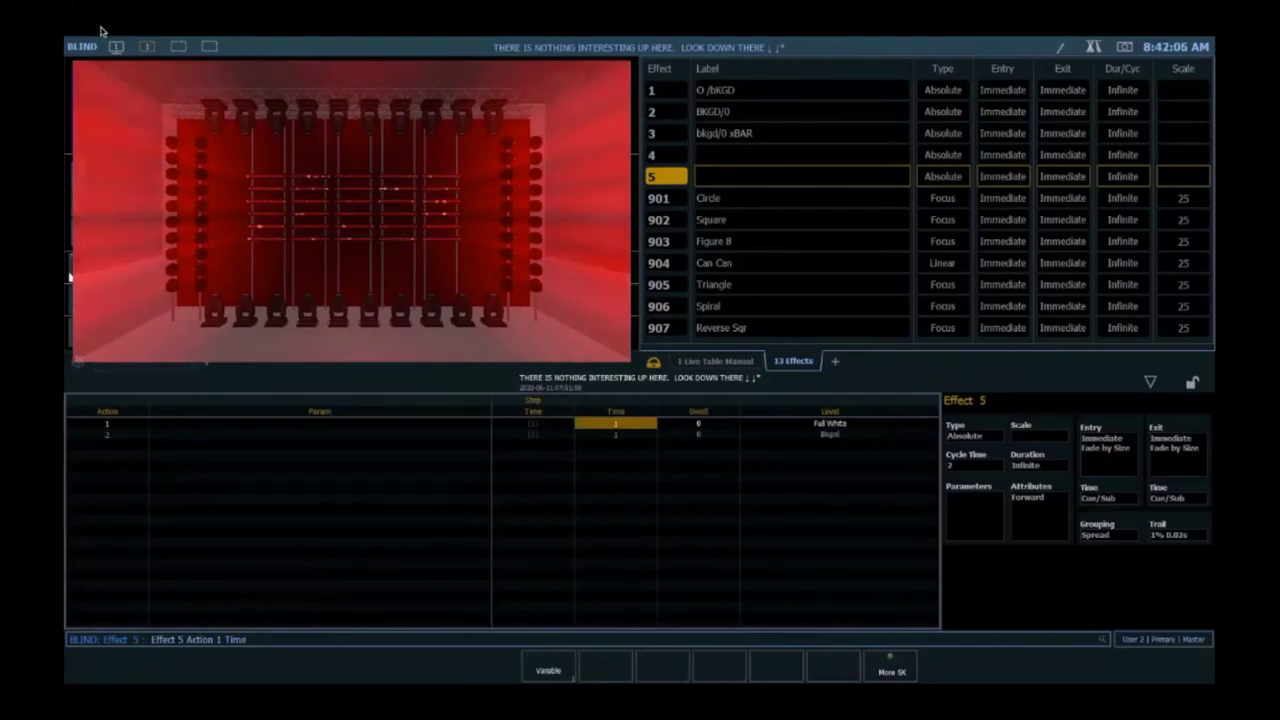
key("Tab")
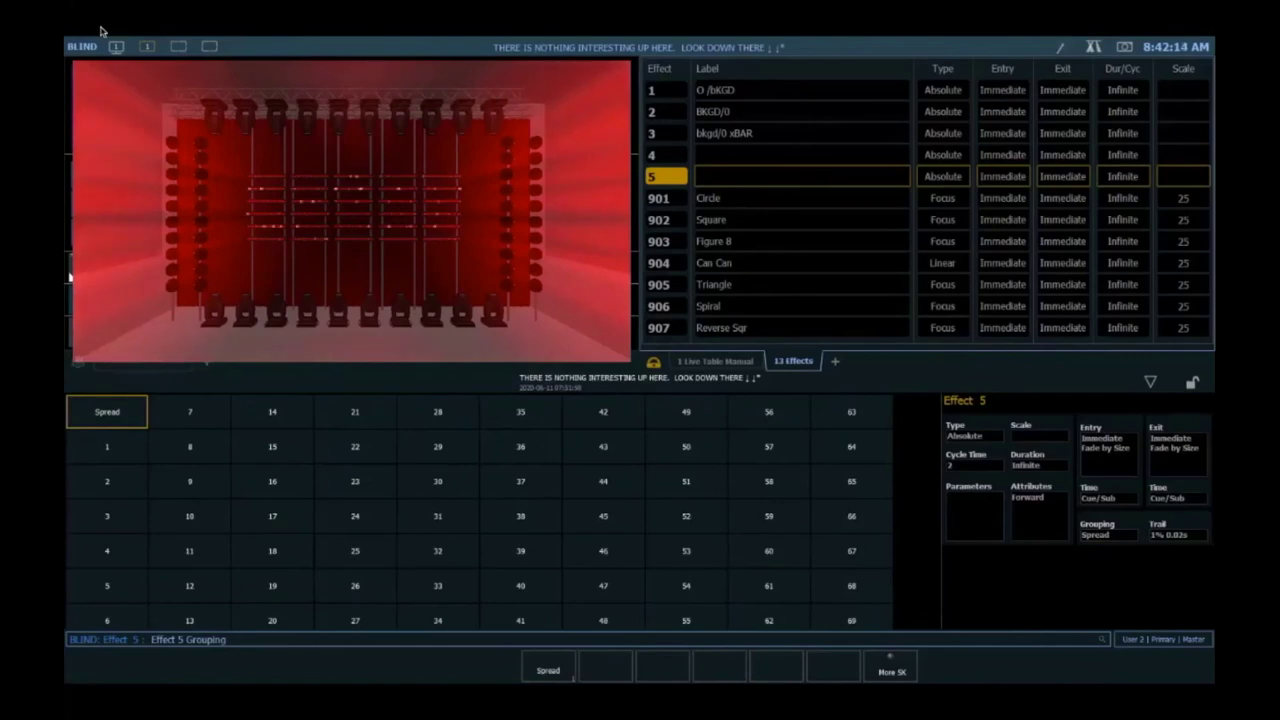
type("600")
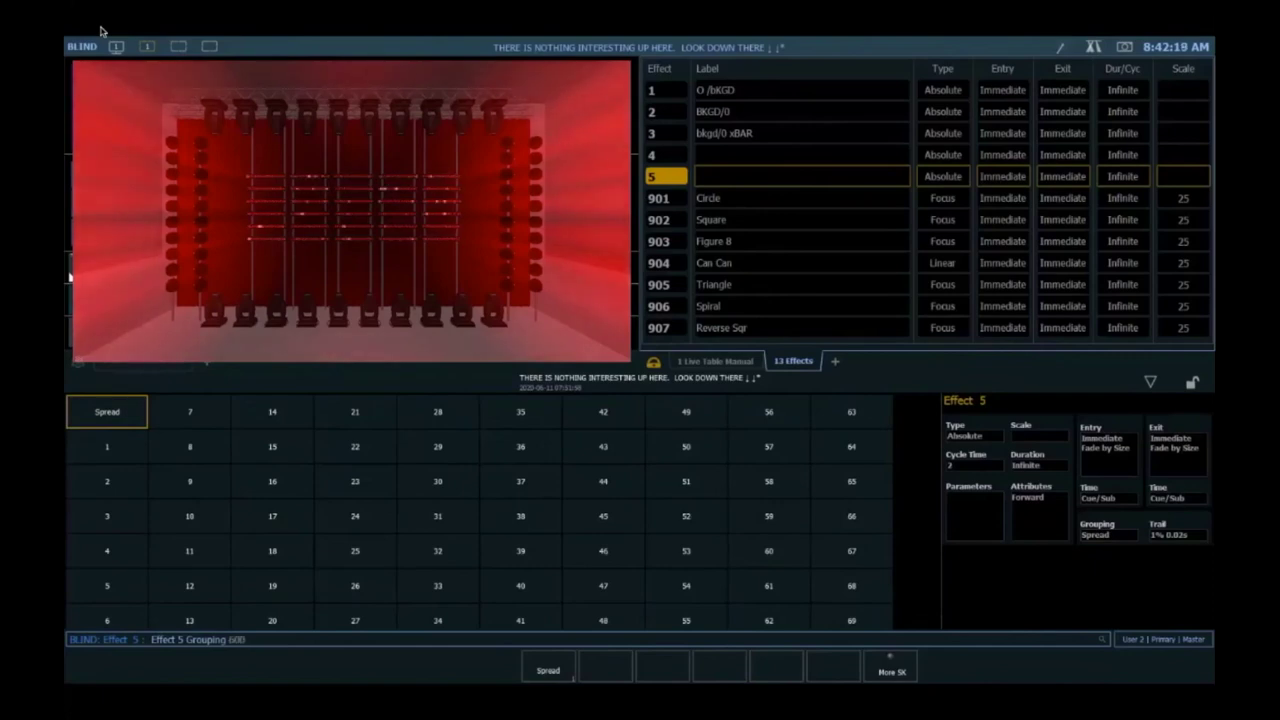
key("Return")
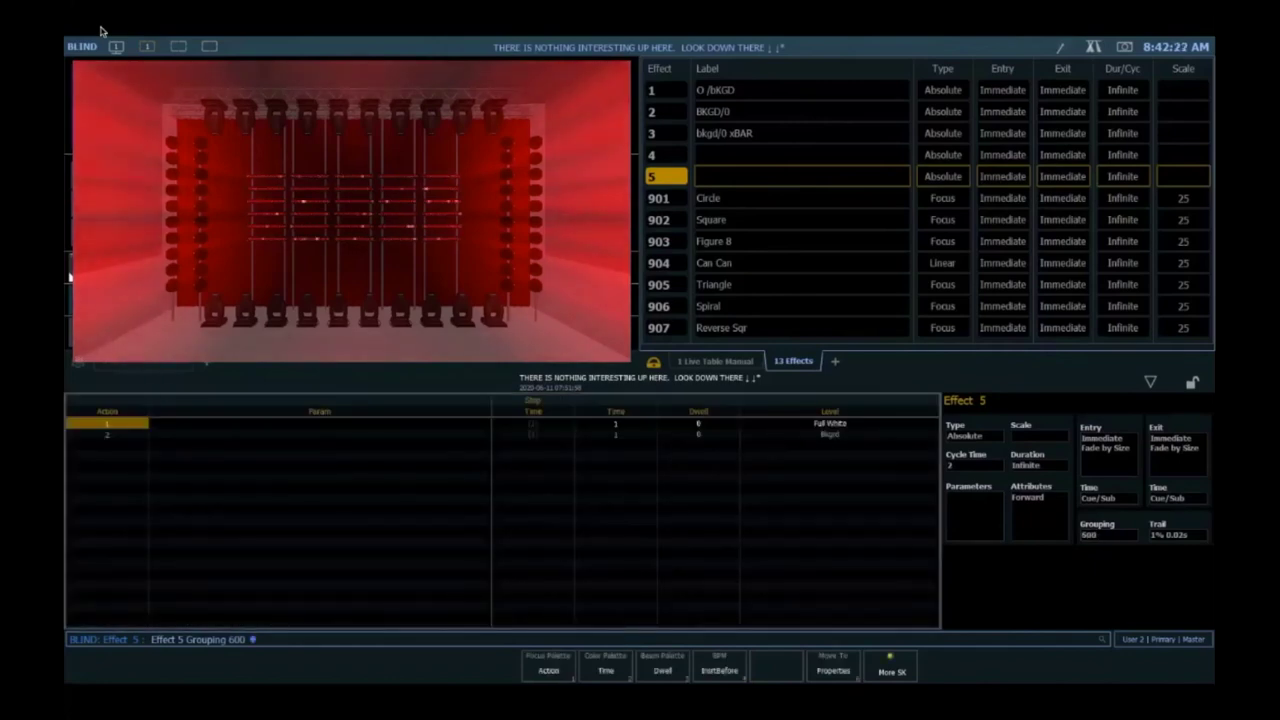
- Try a grouping of 300 on Effect 5, and set its grouping to 150
type("g 300")
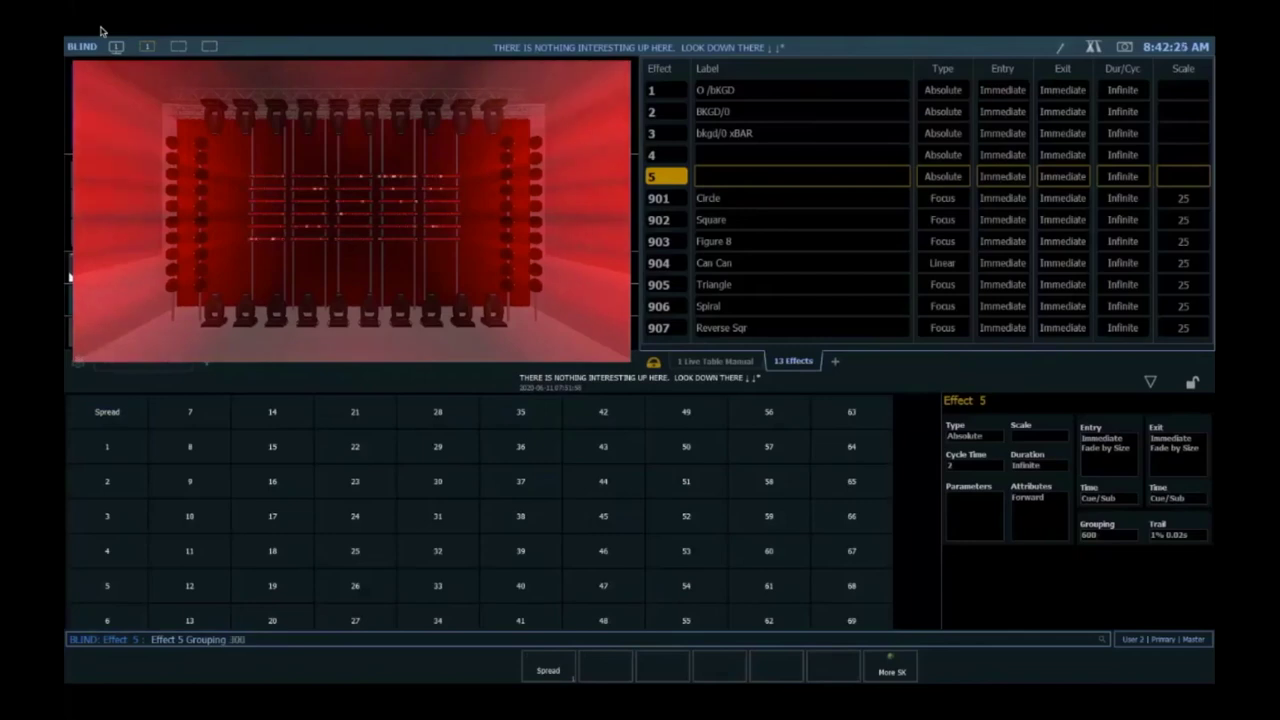
key("Return")
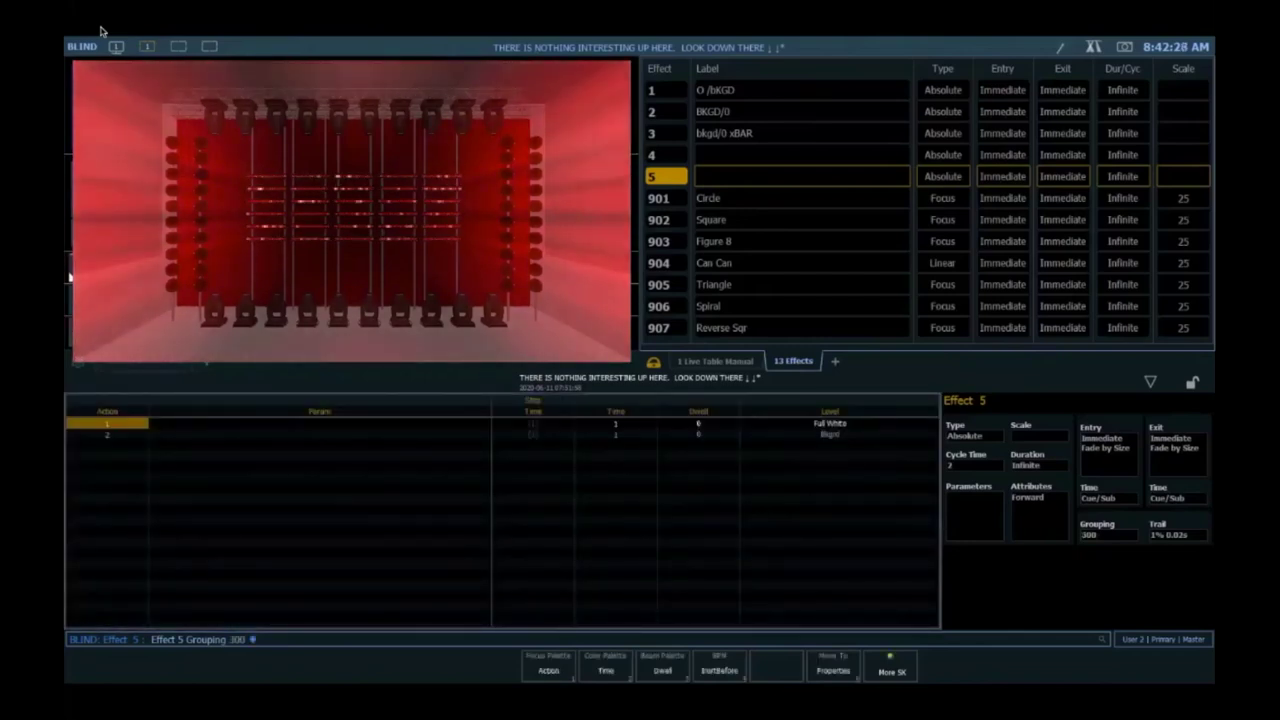
type("g 150")
key("Return")
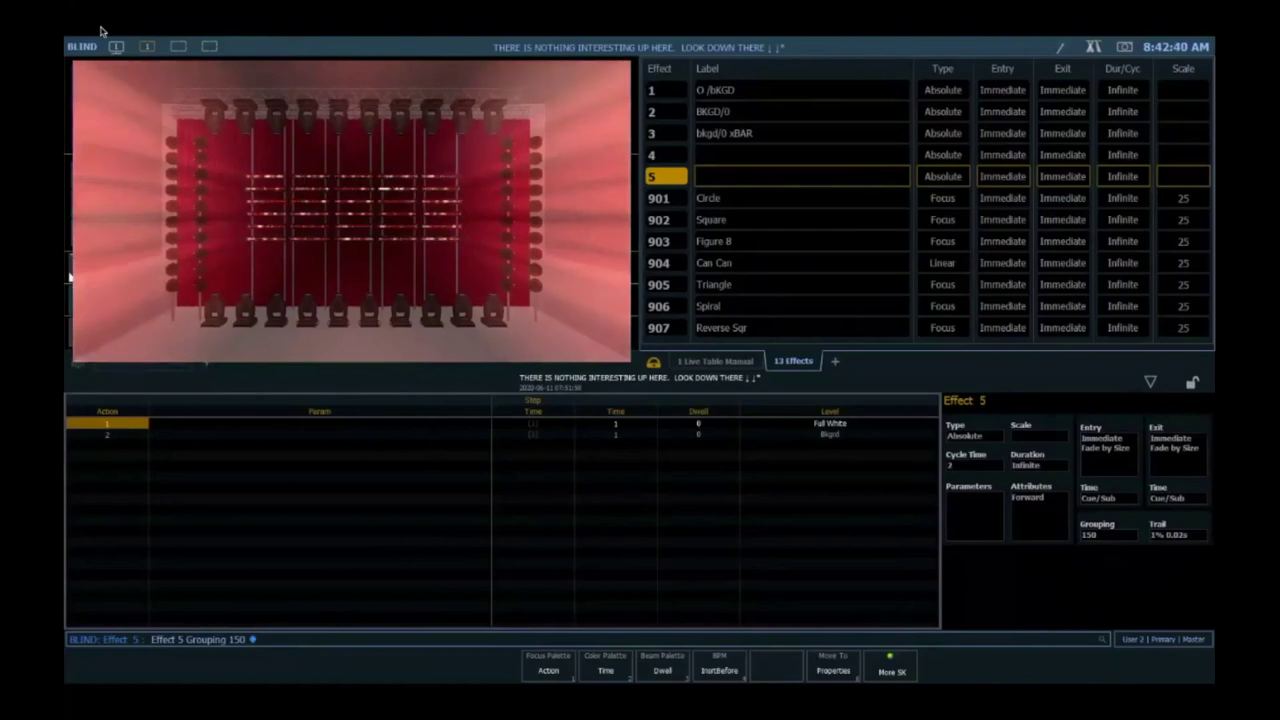
- Try a dwell of 2 on action 2 of Effect 5, and set that dwell to 10
key("F3")
key("Down")
type("2")
key("Return")
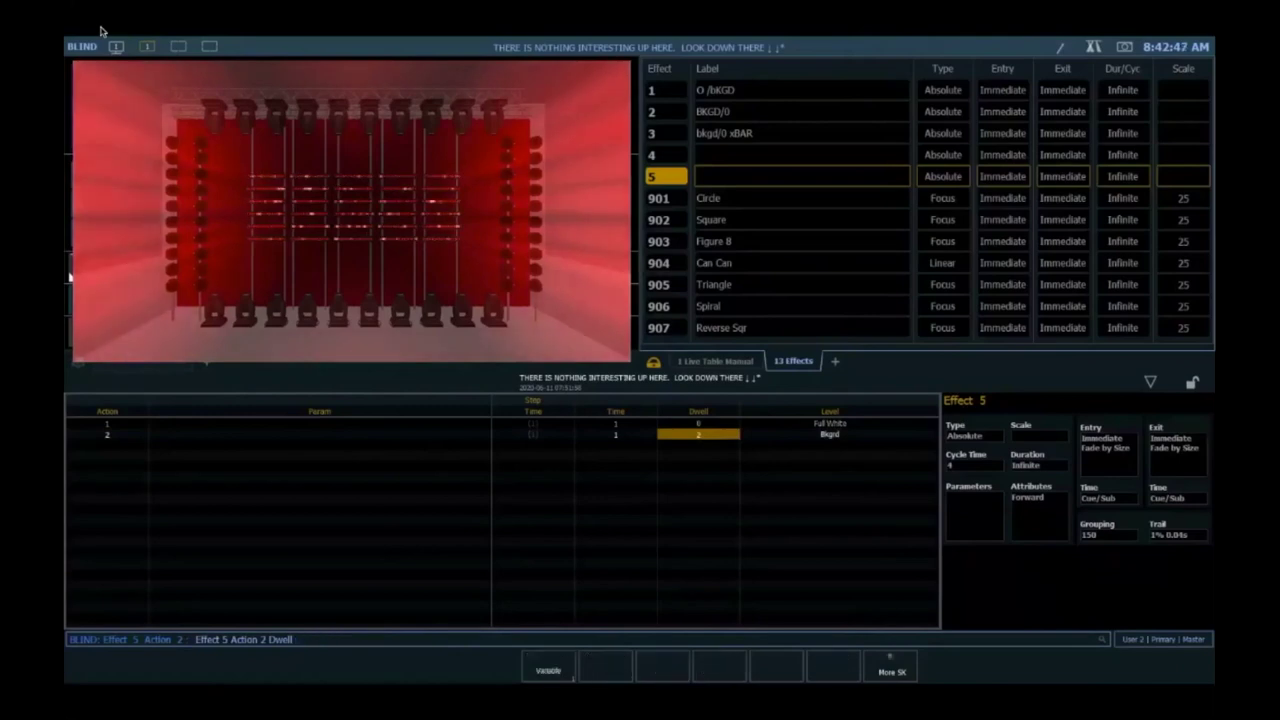
key("Left")
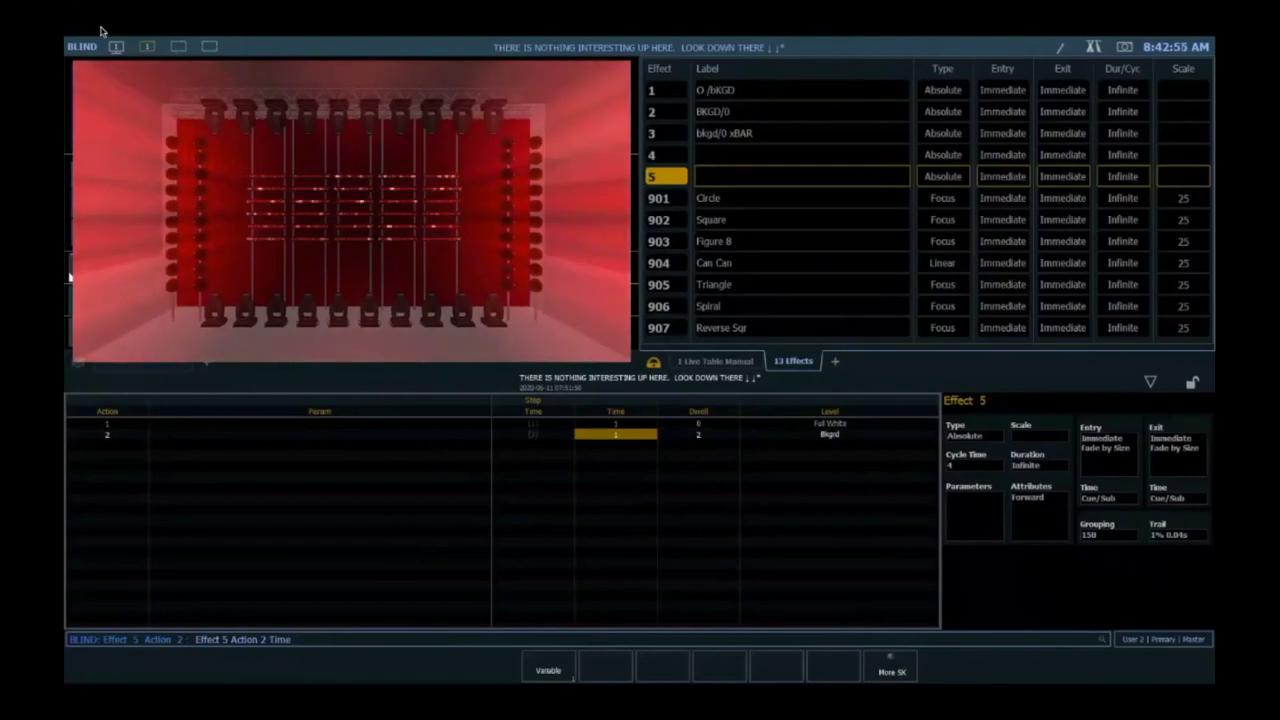
key("Right")
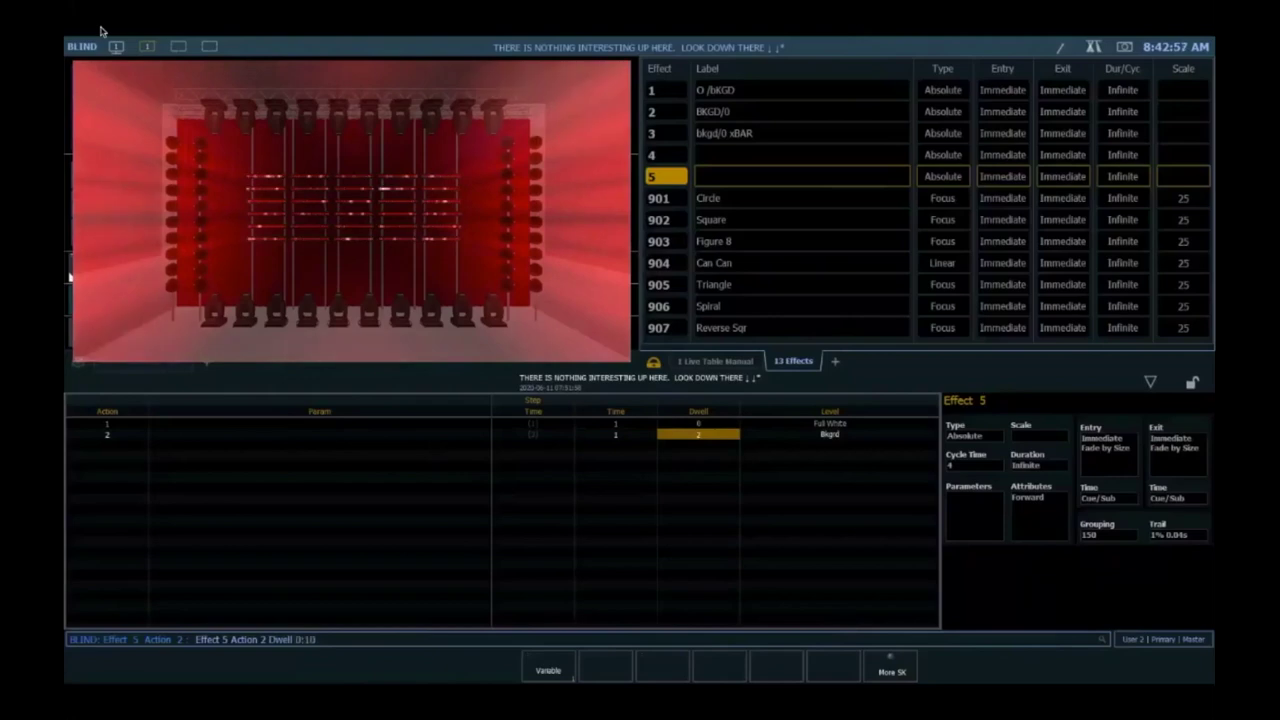
type("10")
key("Return")
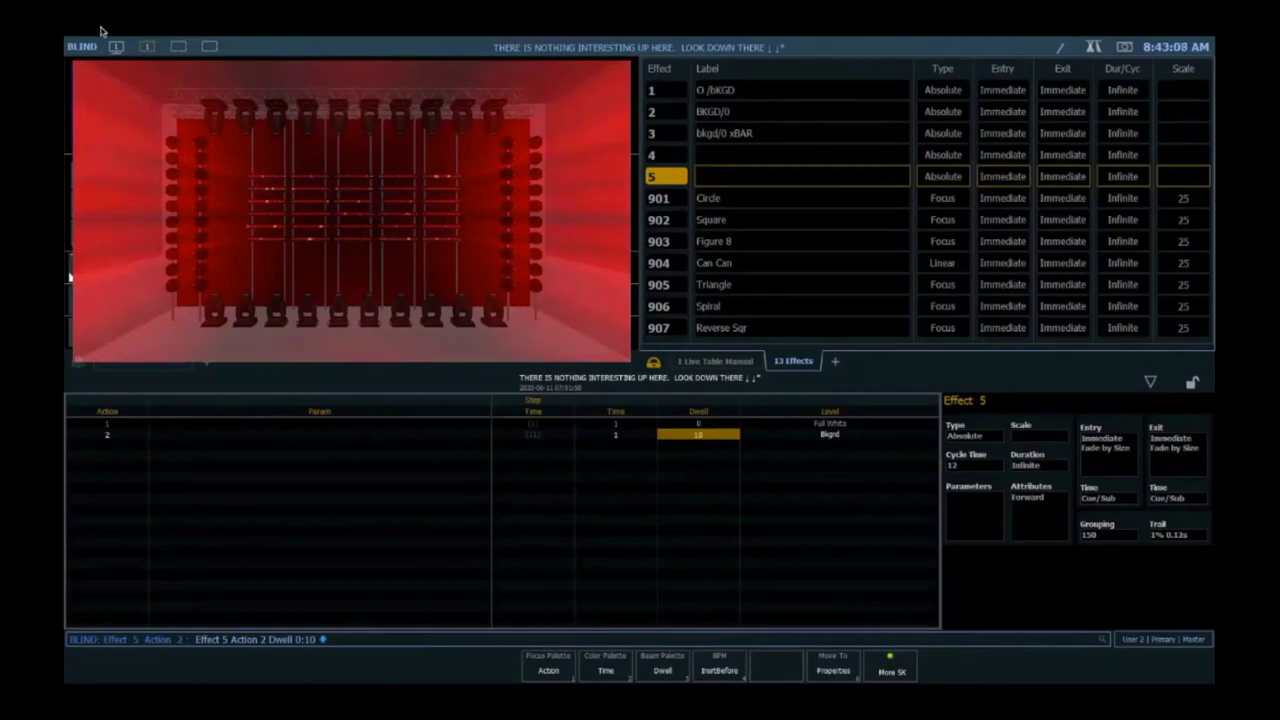
- Set action 1 of Effect 5 to a dwell of 1 and a time of 0
key("Up")
type("1")
key("Return")
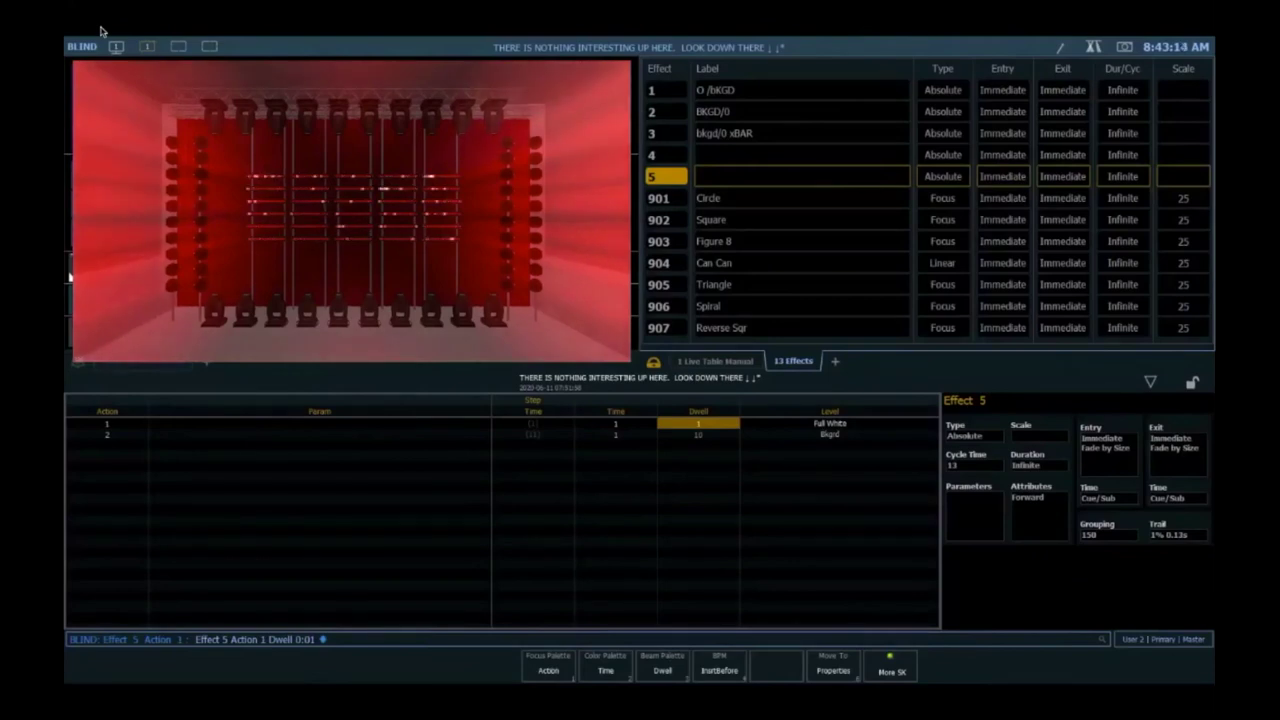
key("i")
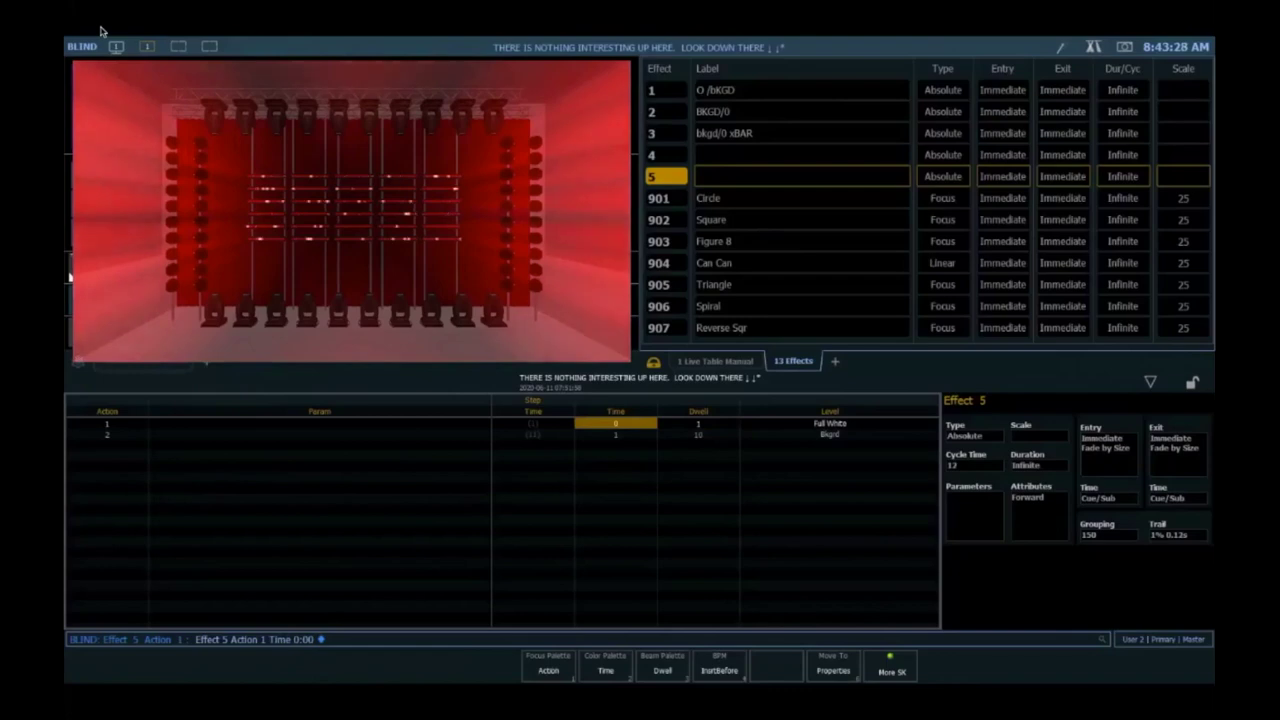
key("Tab")
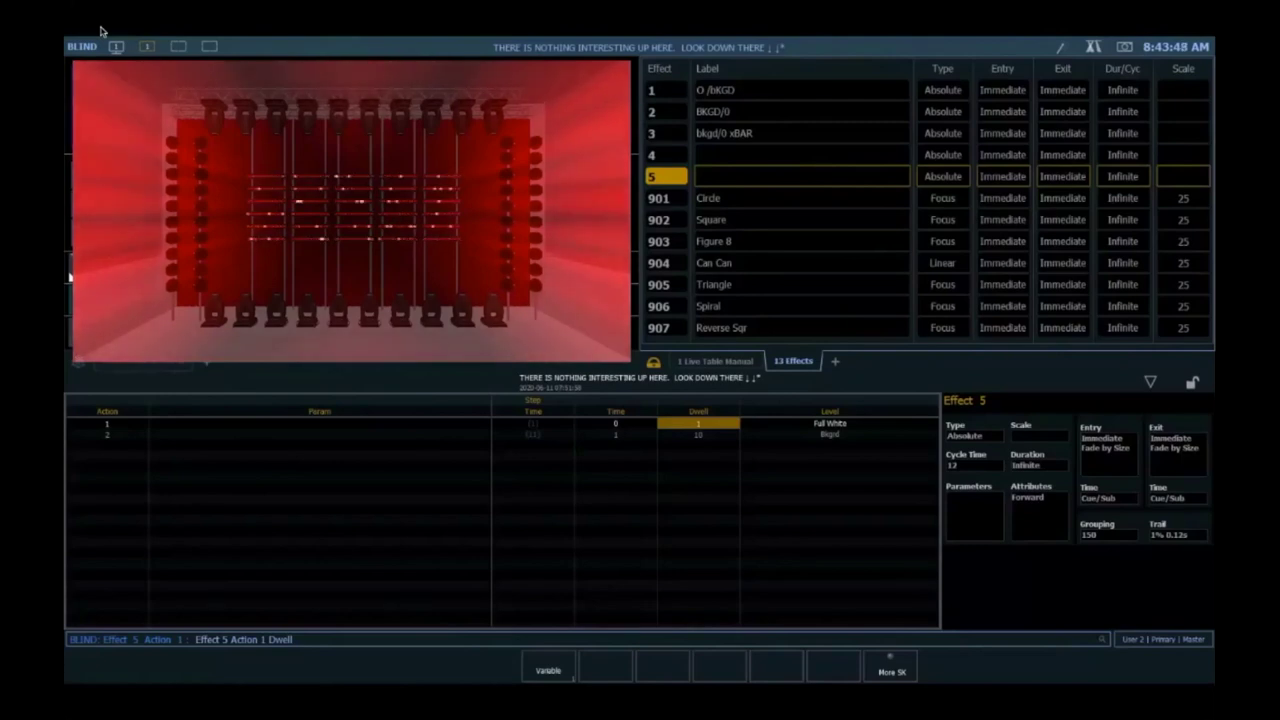
key("BackSpace")
key("BackSpace")
key("BackSpace")
key("BackSpace")
key("BackSpace")
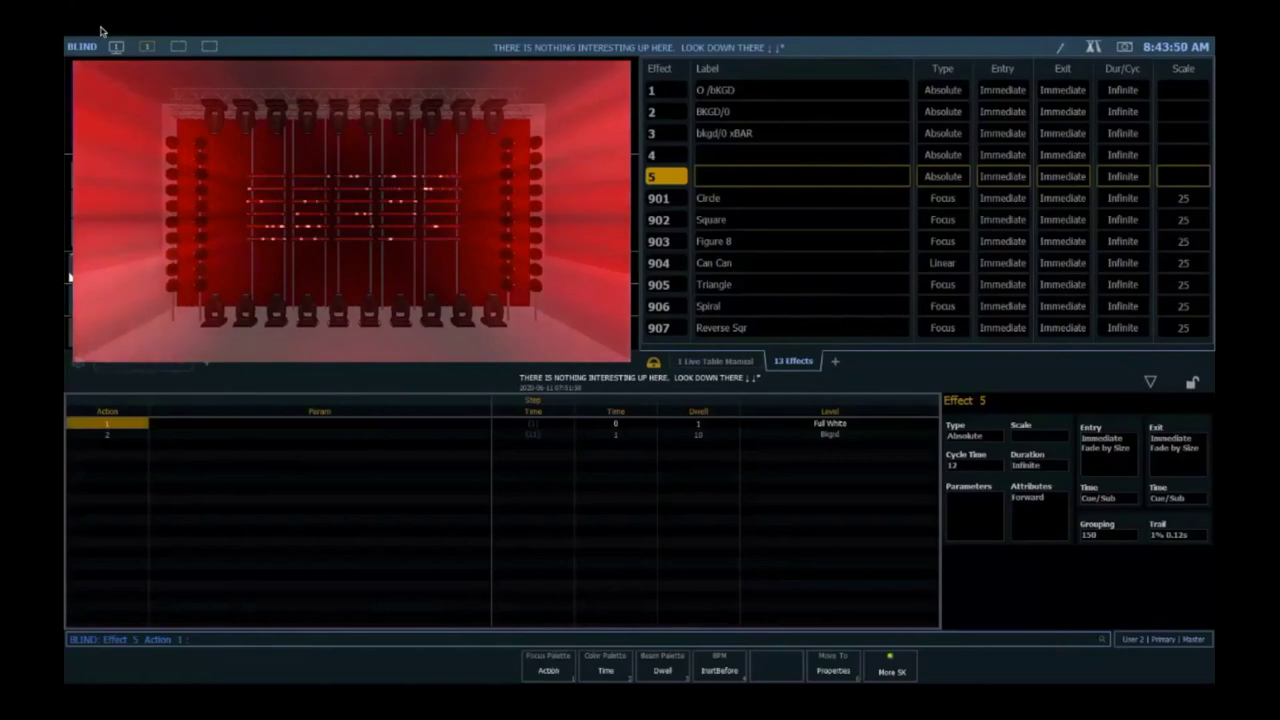
- Return to the live display and select Group 7
key("F1")
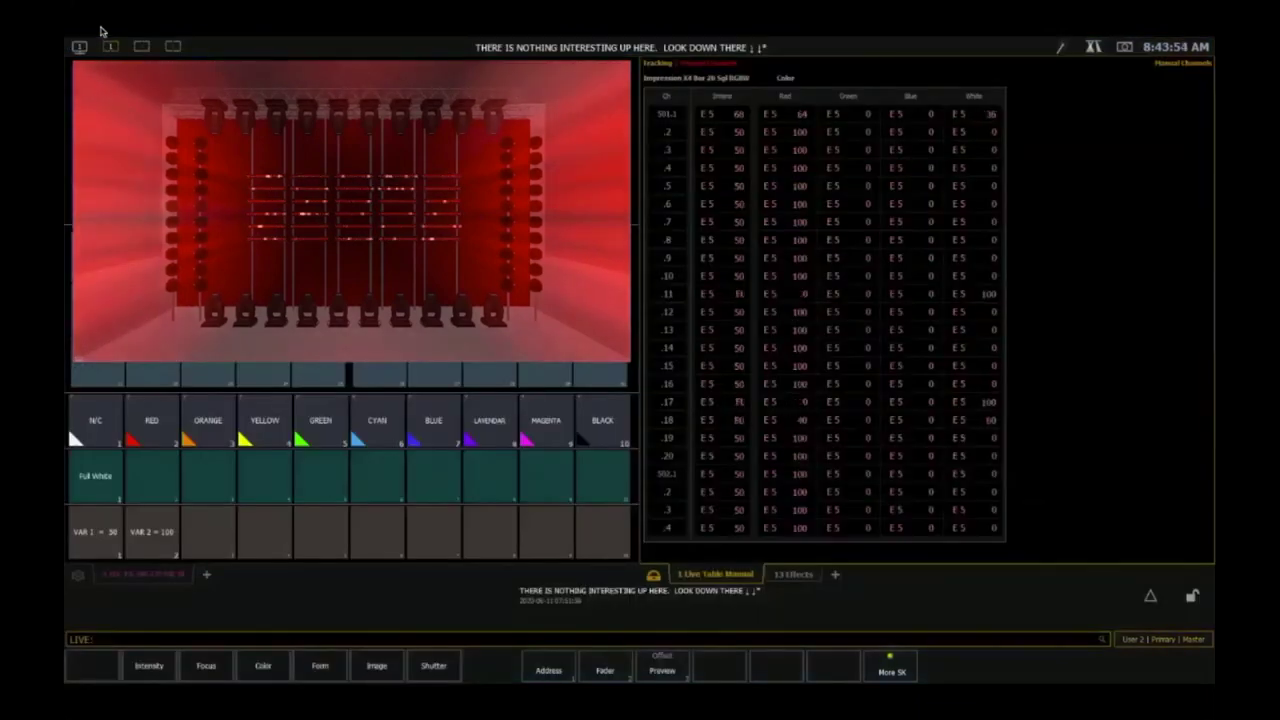
key("g")
key("7")
key("Return")
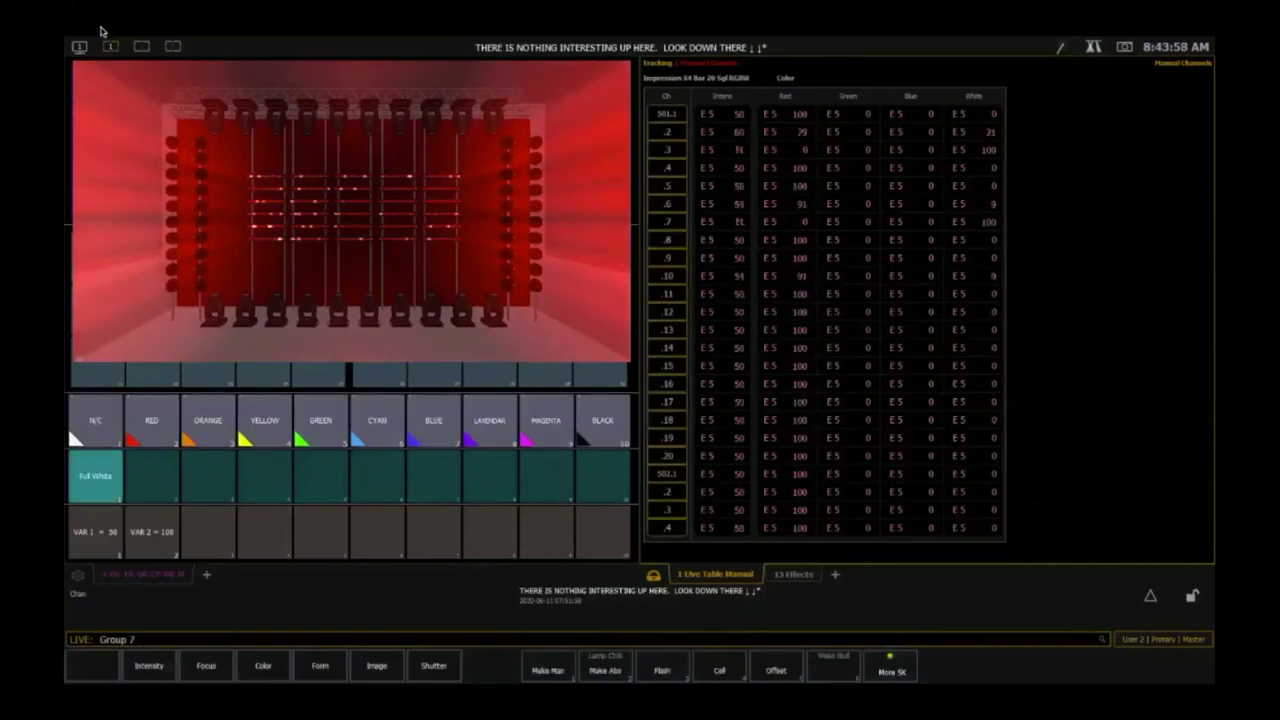
- Try a reshuffled Random offset with 3 channels per group on Group 7, and clear the offset
key("alt+o")
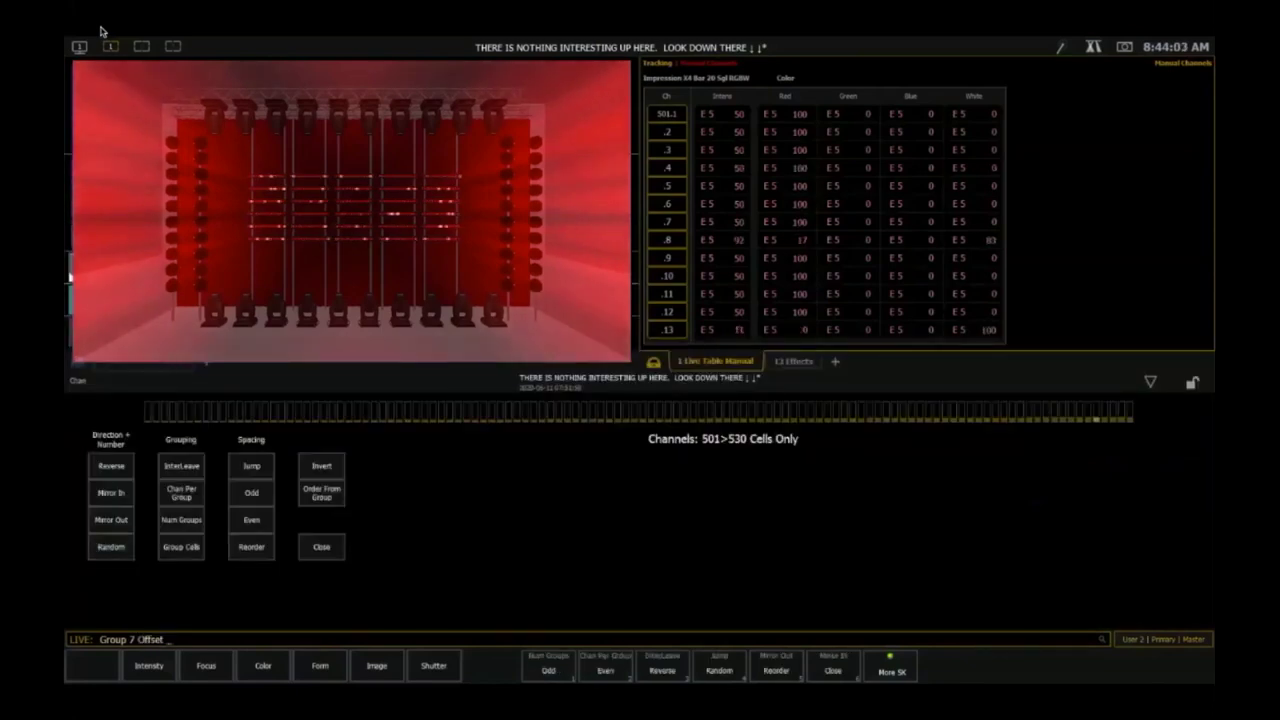
key("F4")
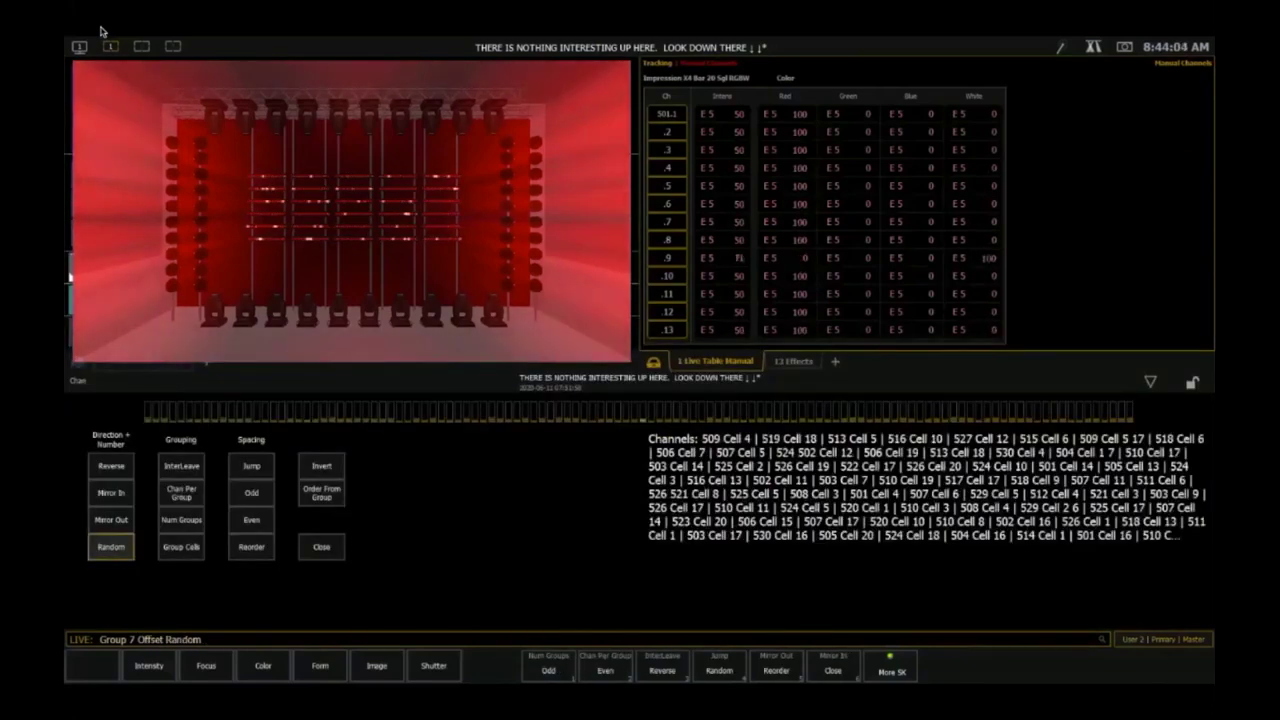
key("F4")
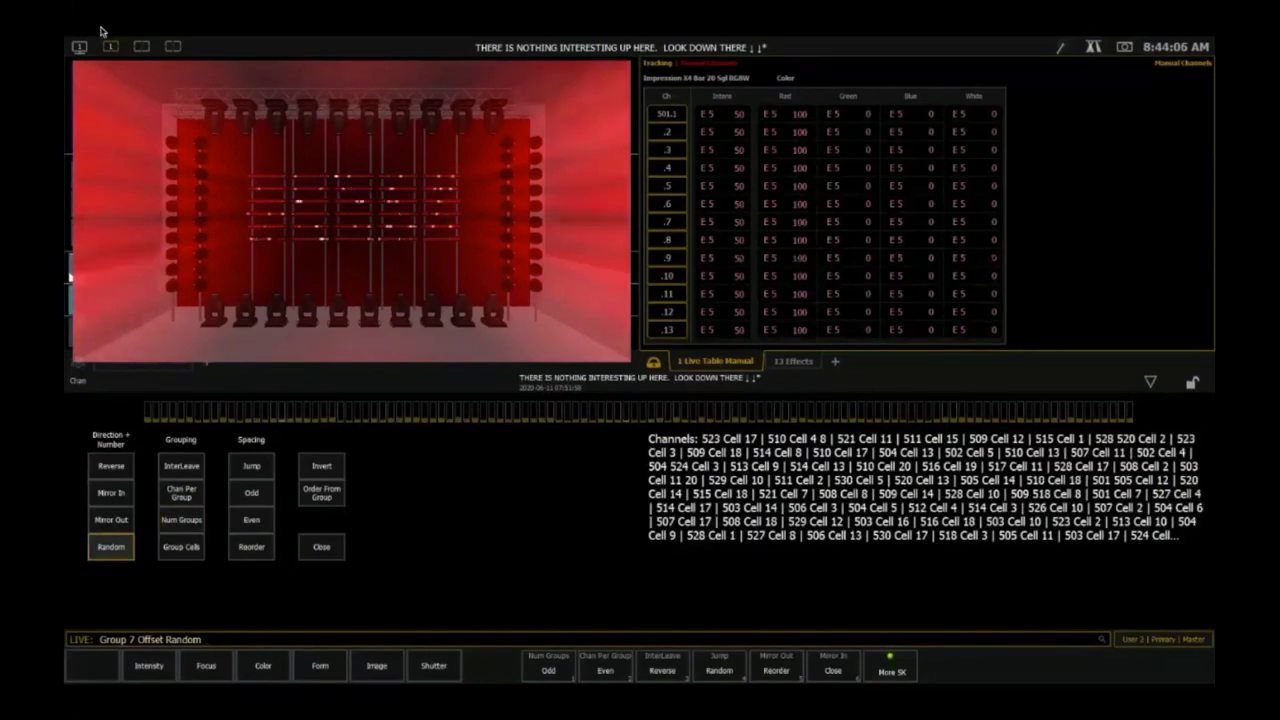
key("F2")
type("3")
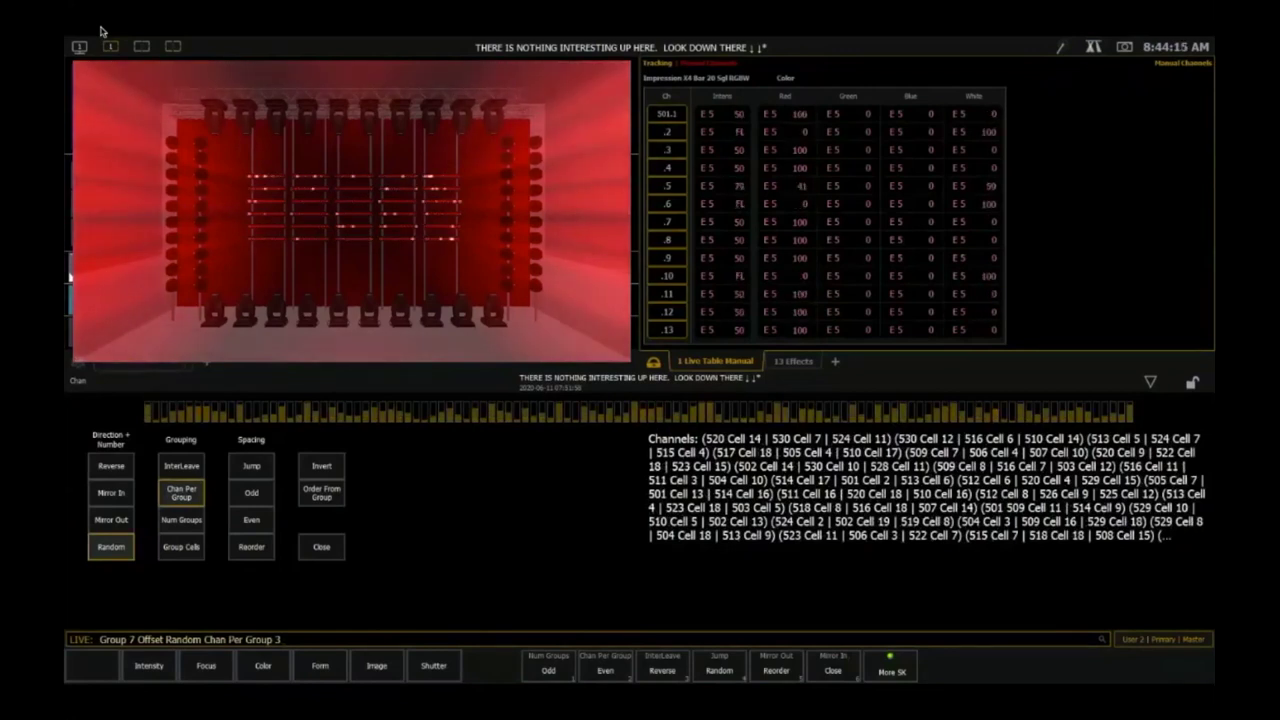
key("BackSpace")
key("BackSpace")
key("BackSpace")
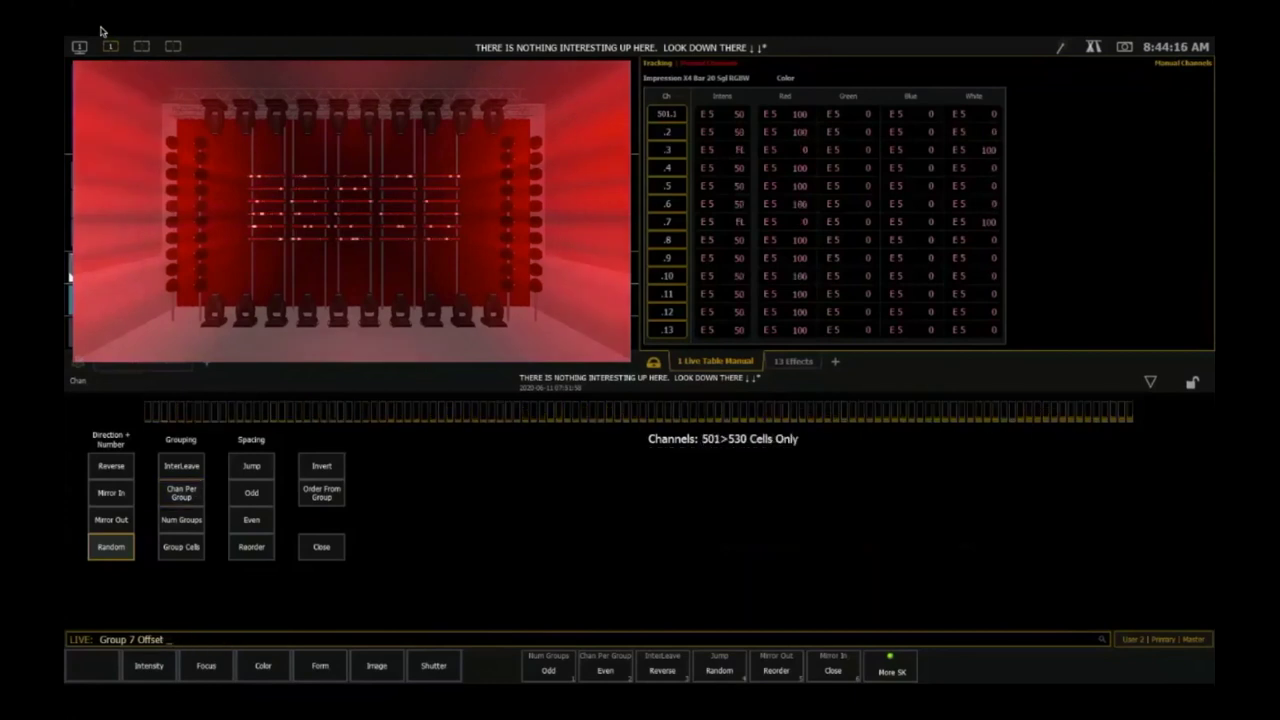
key("BackSpace")
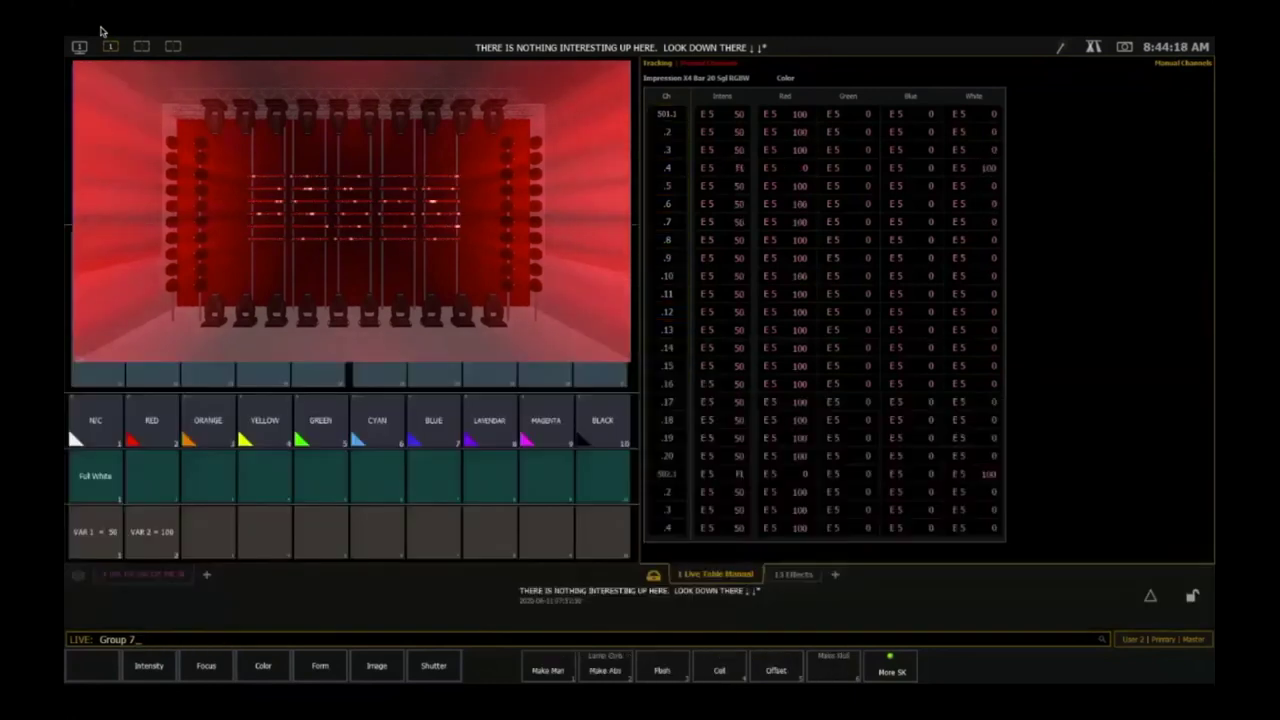
- Enter an offset of 3 channels per group for Group 7
key("alt+o")
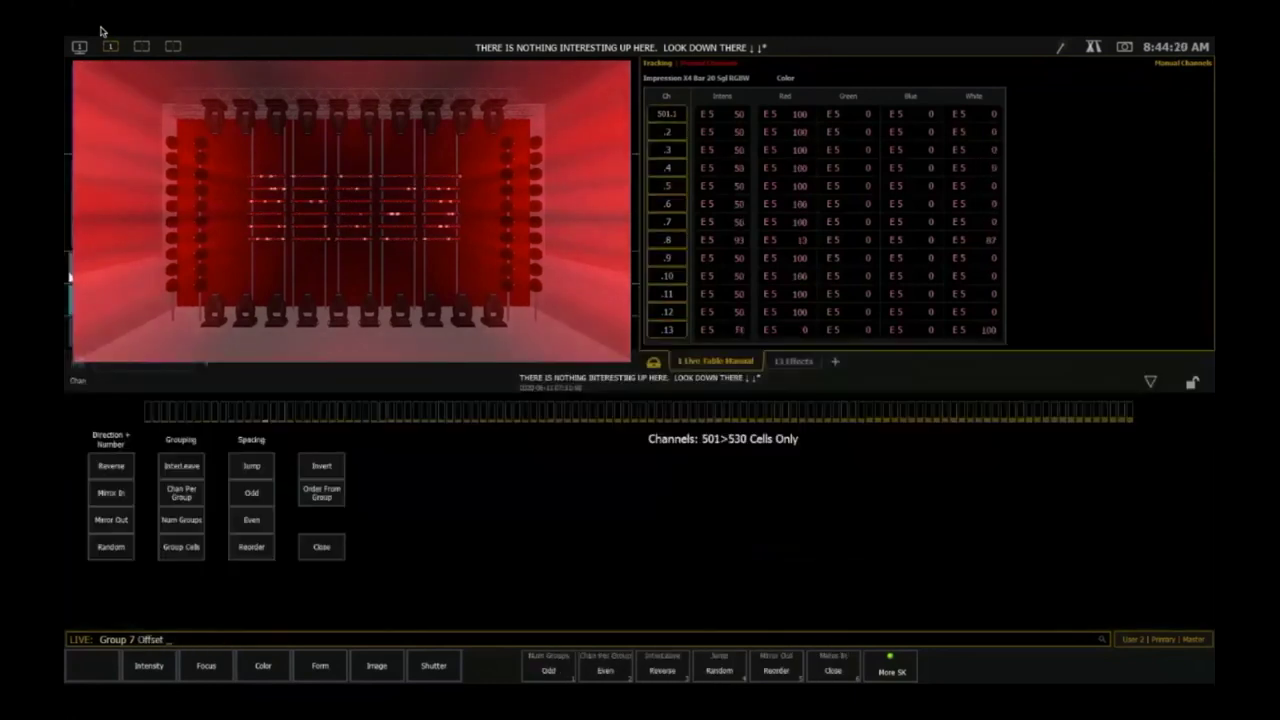
key("F2")
type("3")
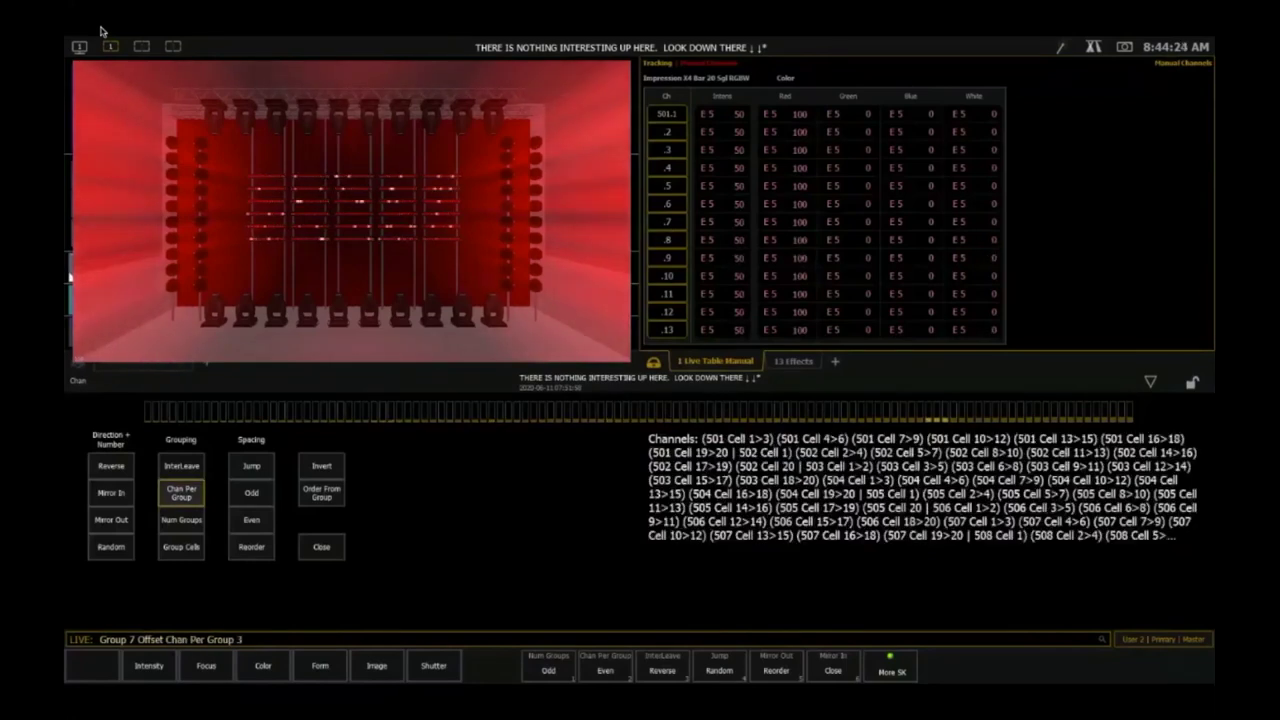
- Record Group 7 with a Chan Per Group 3 offset as Group 27 and label it BLOCKS O3
key("Return")
type("rd Group 27")
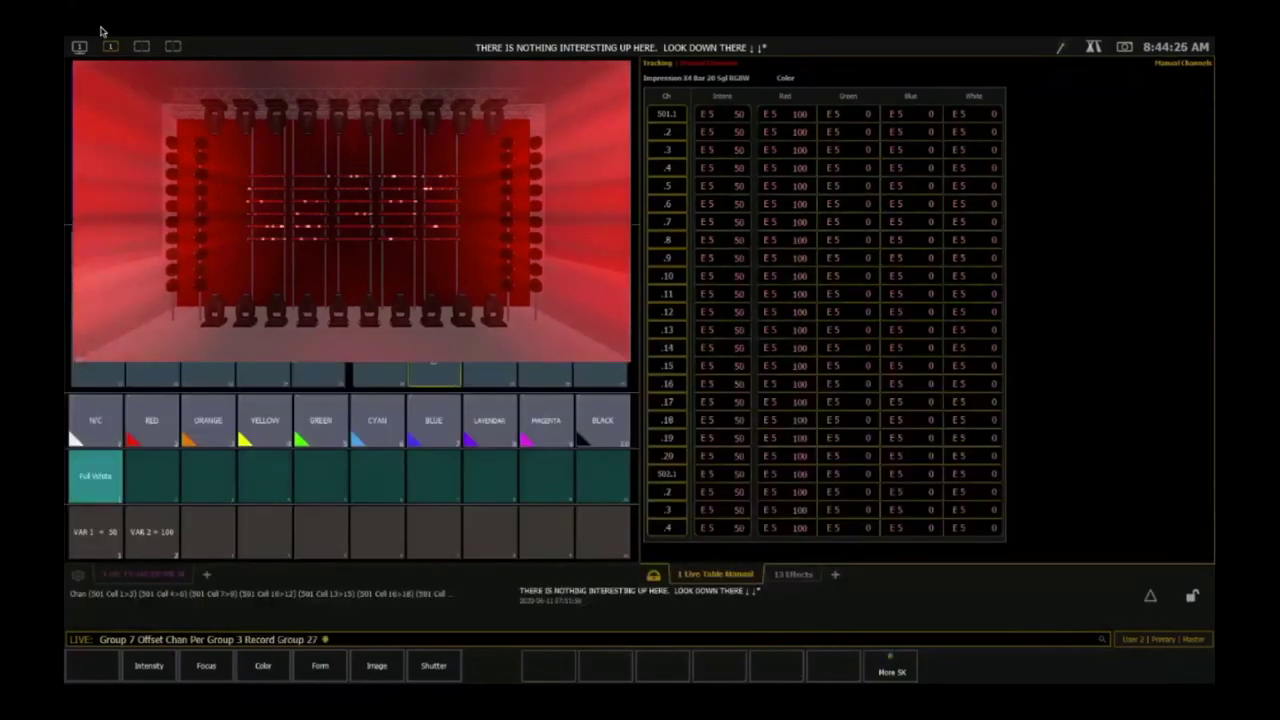
type("g27l")
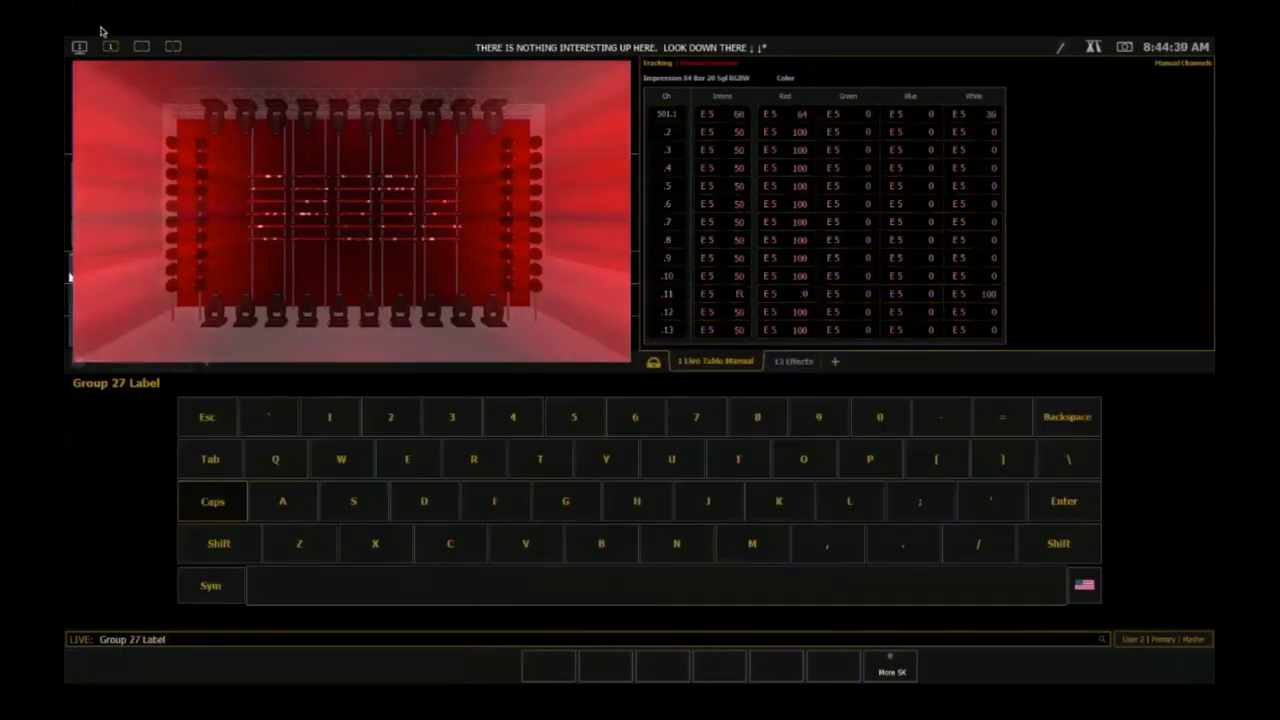
type("BLOCKS")
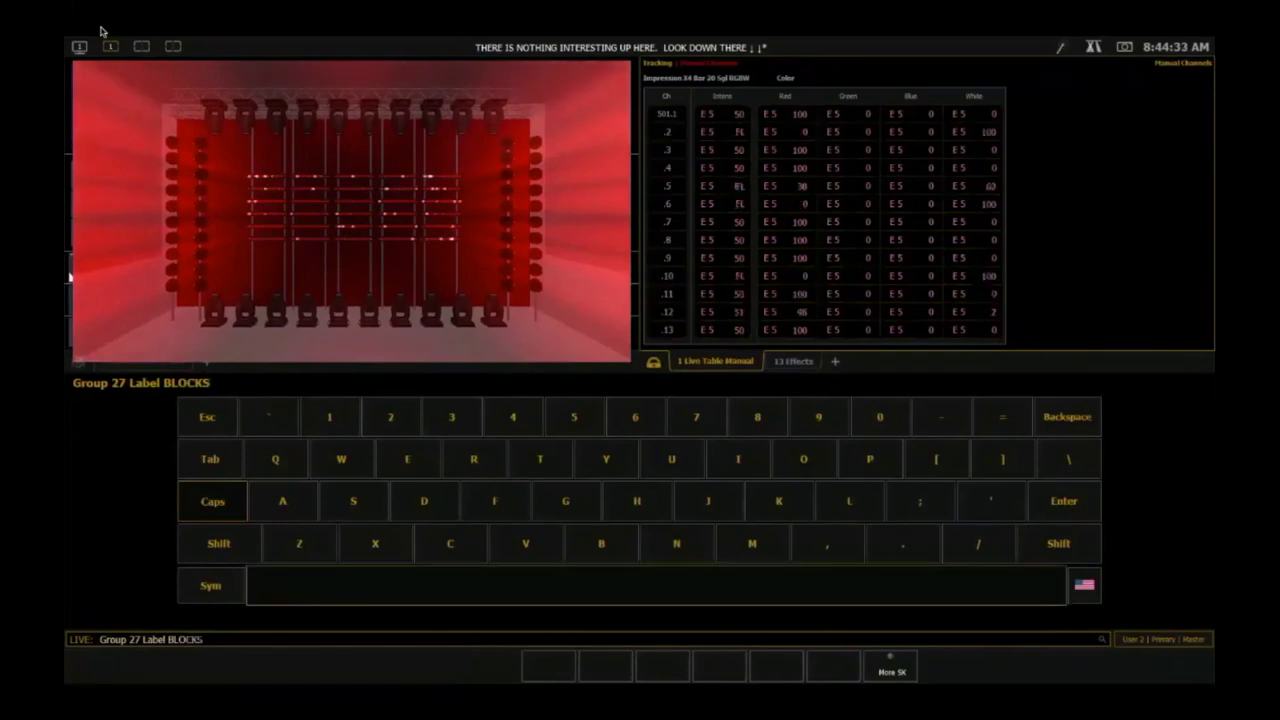
type(" O3")
key("Return")
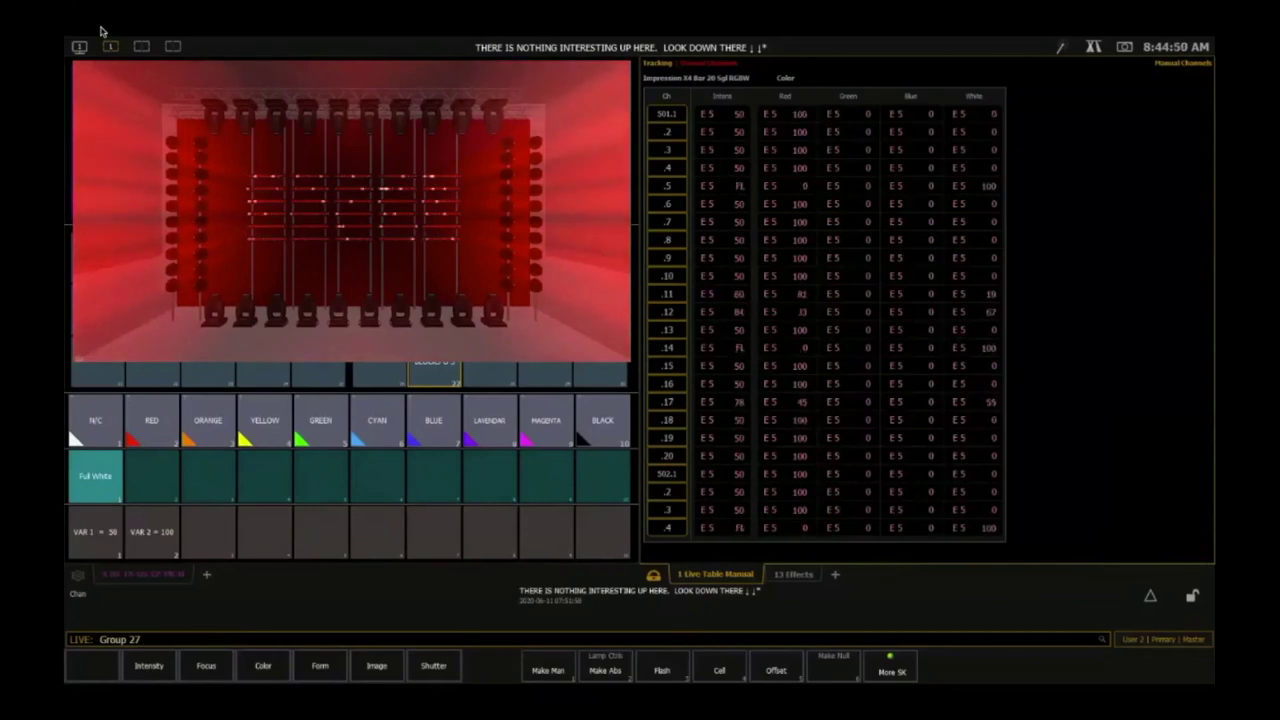
- Apply Effect 5 to Group 27 with a Random offset
key("alt+o")
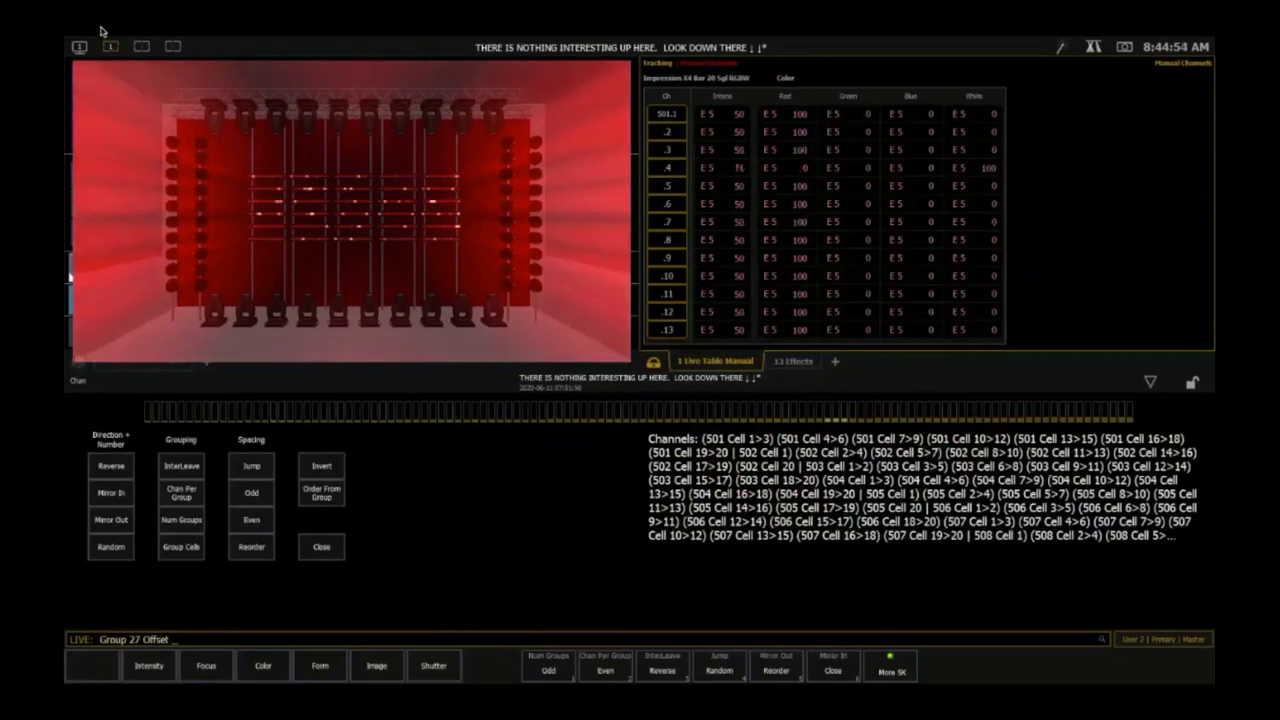
key("F4")
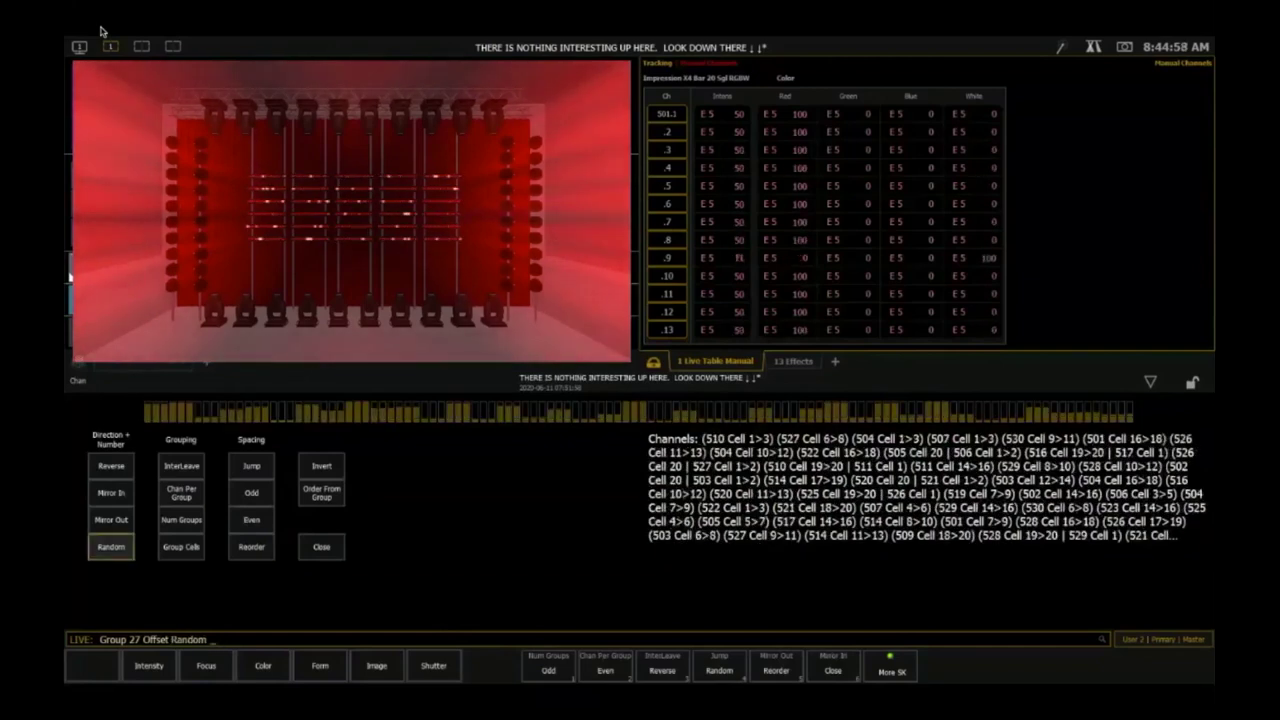
type("Effect 5 ◆")
key("Return")
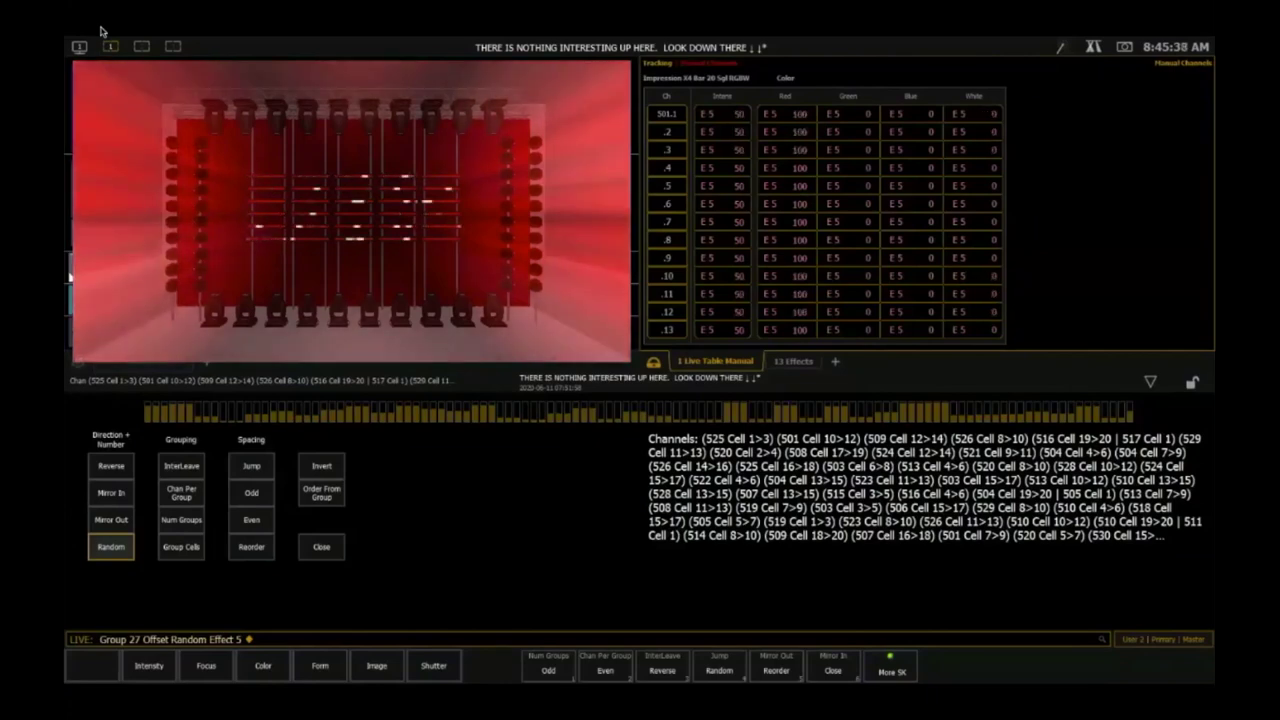
- Stop the effect running on the bar cells and clear the command line
key("Escape")
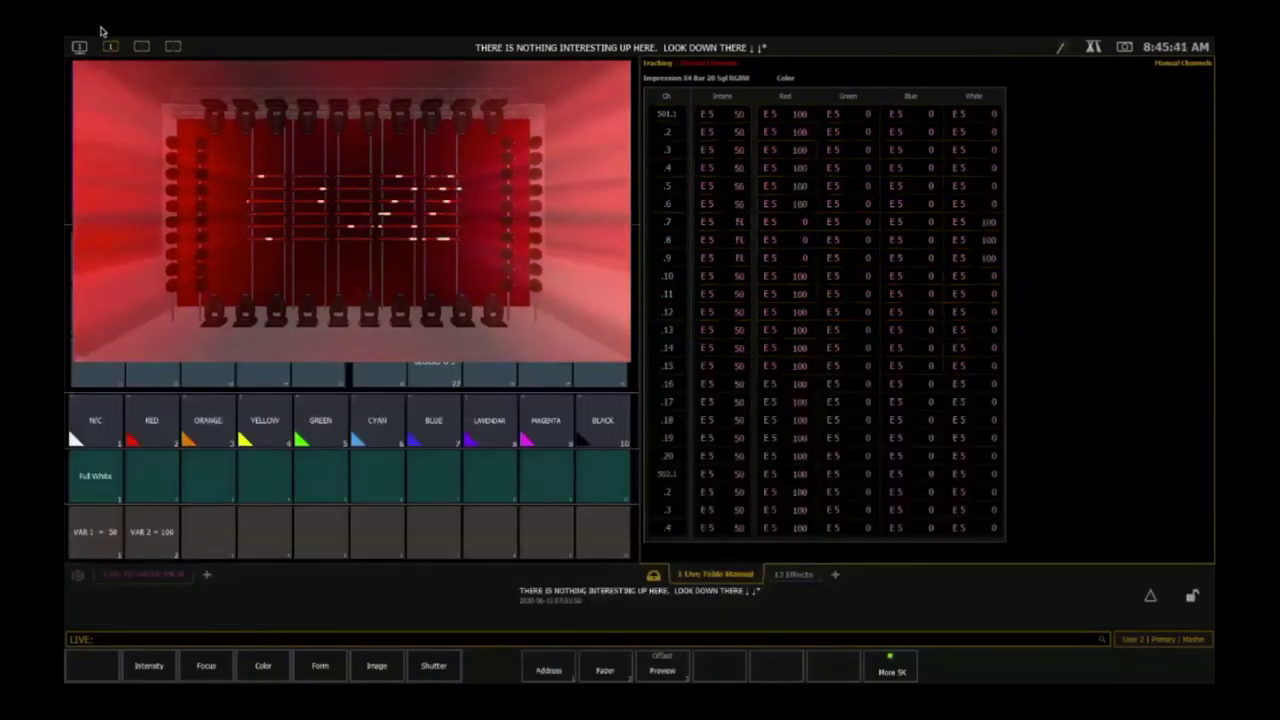
key("ctrl+shift+e")
key("Escape")
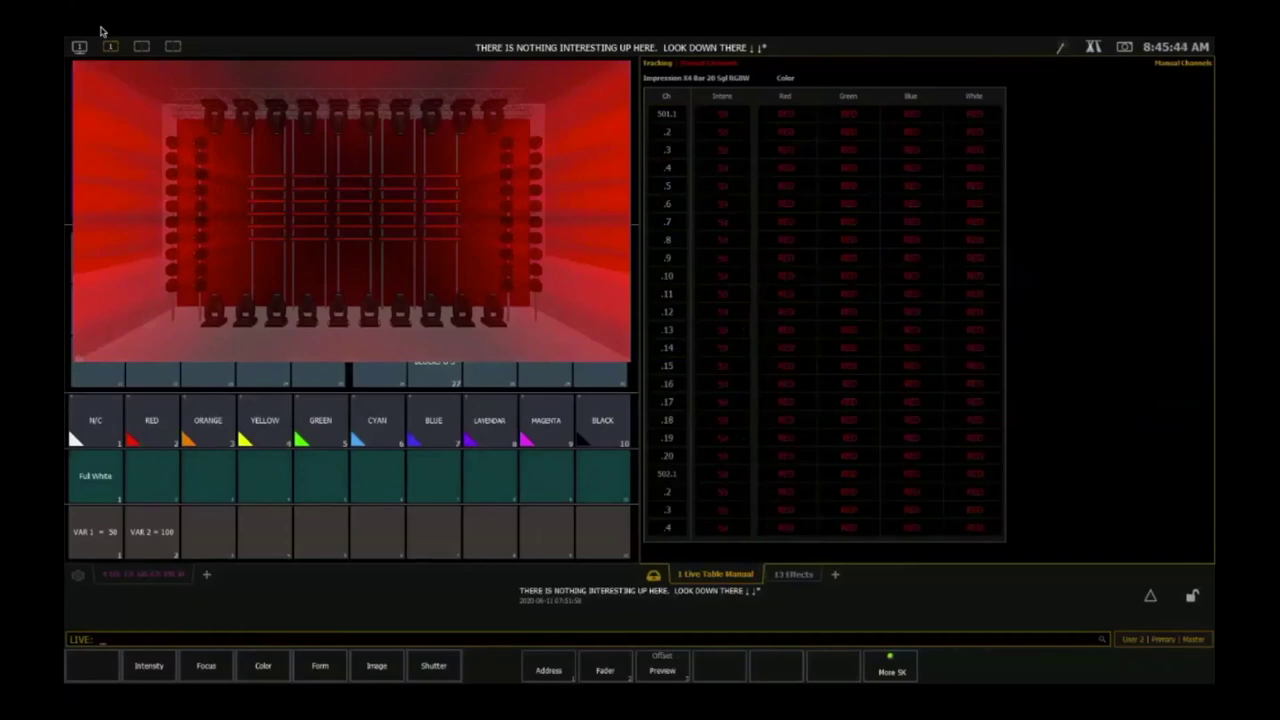
- Open Effect 5 for editing in Blind and set its grouping to Spread
key("F2")
key("e")
key("5")
key("Return")
key("Left")
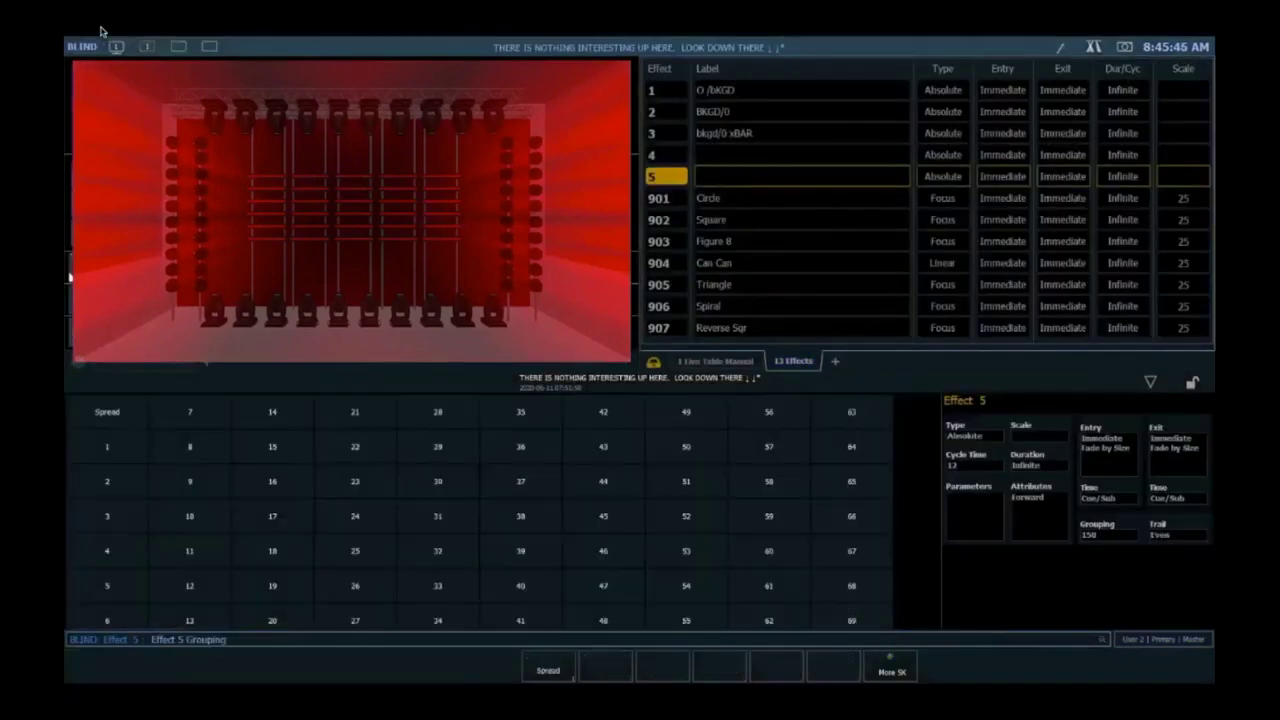
key("F1")
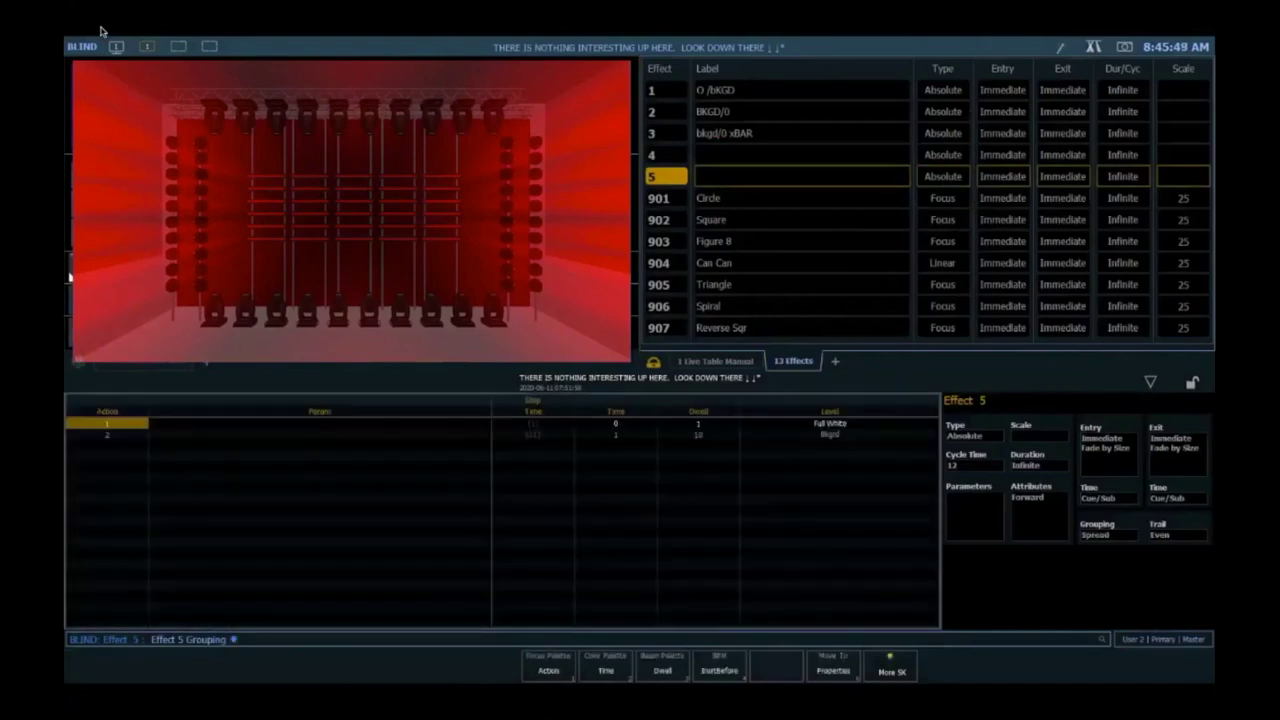
- Set the dwell of Effect 5's actions to 1 second and the time of action 2 to 0
key("F3")
type("1 Dwell 0:01")
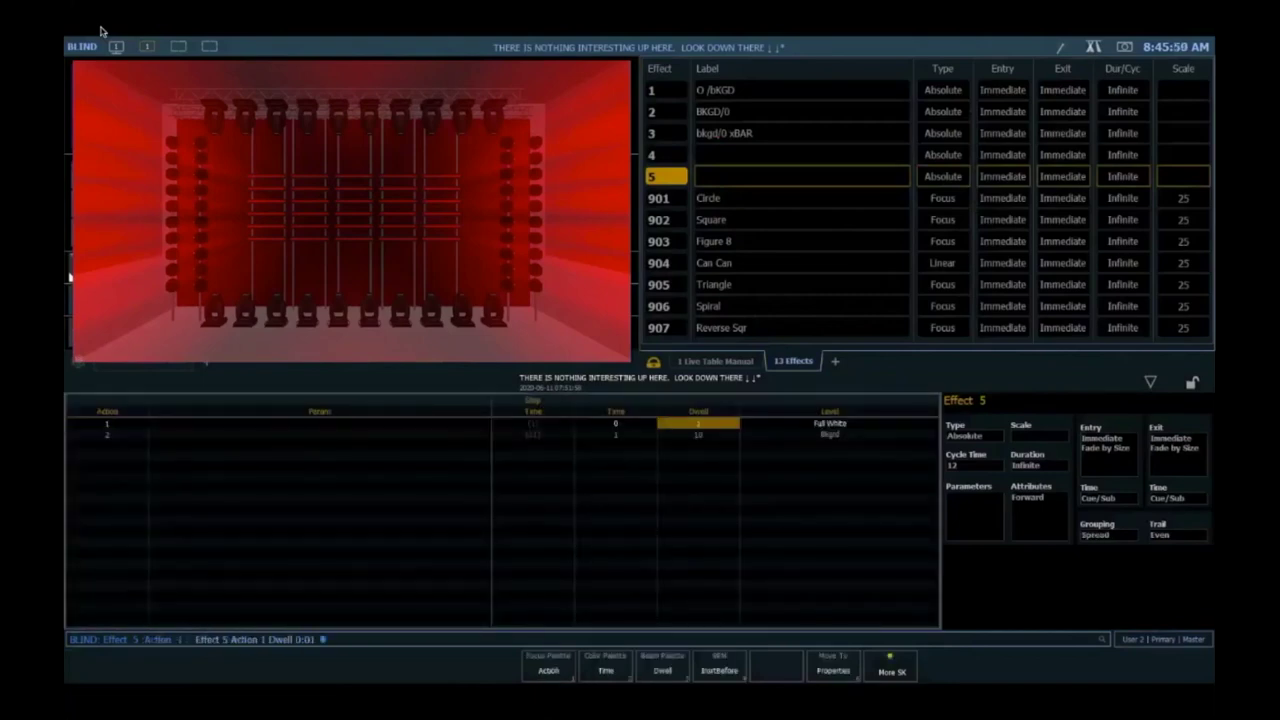
key("Return")
key("Down")
key("F2")
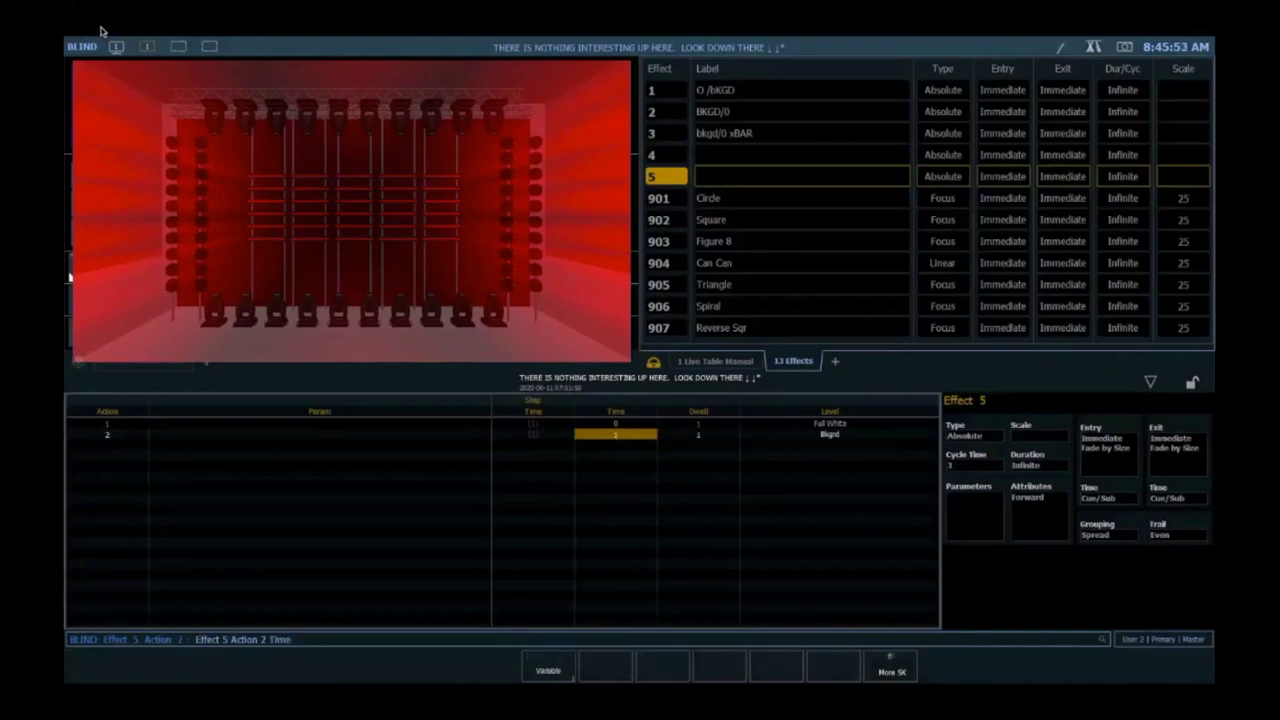
type("0:00 #")
key("F1")
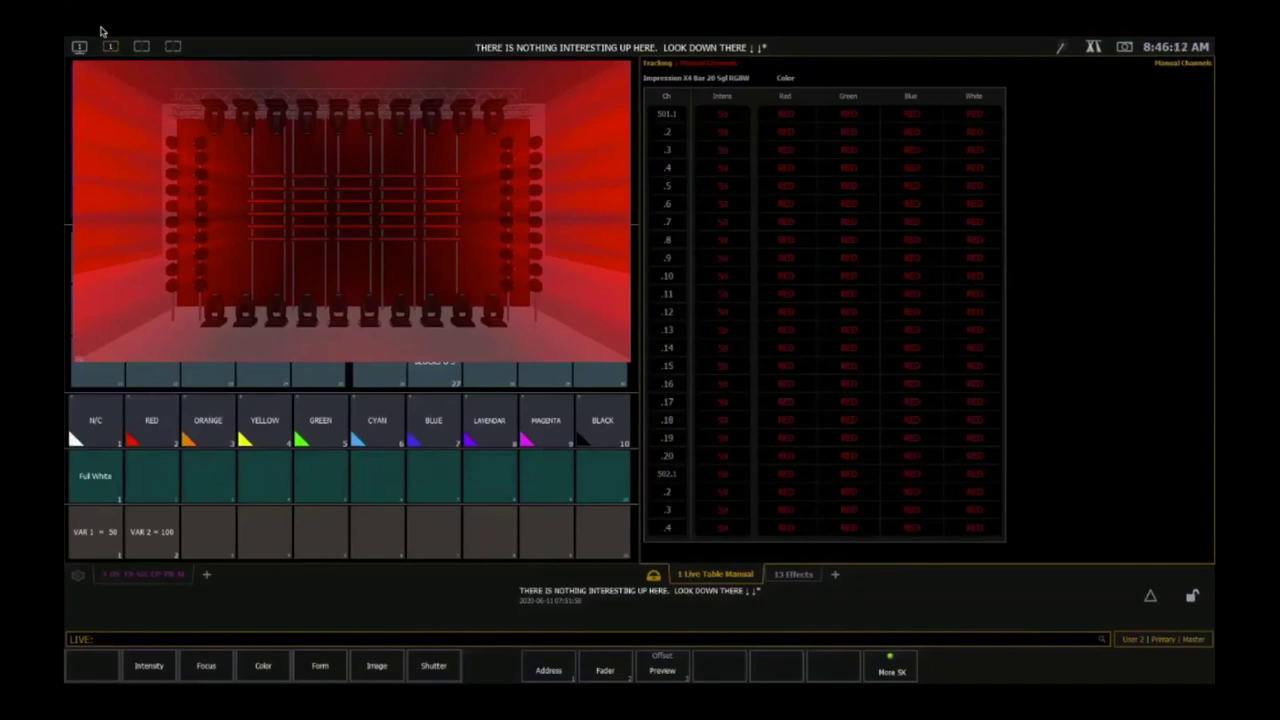
- Apply Effect 5 to Group 7 with a Mirror Out 30 offset
key("g")
key("7")
key("Return")
key("F5")
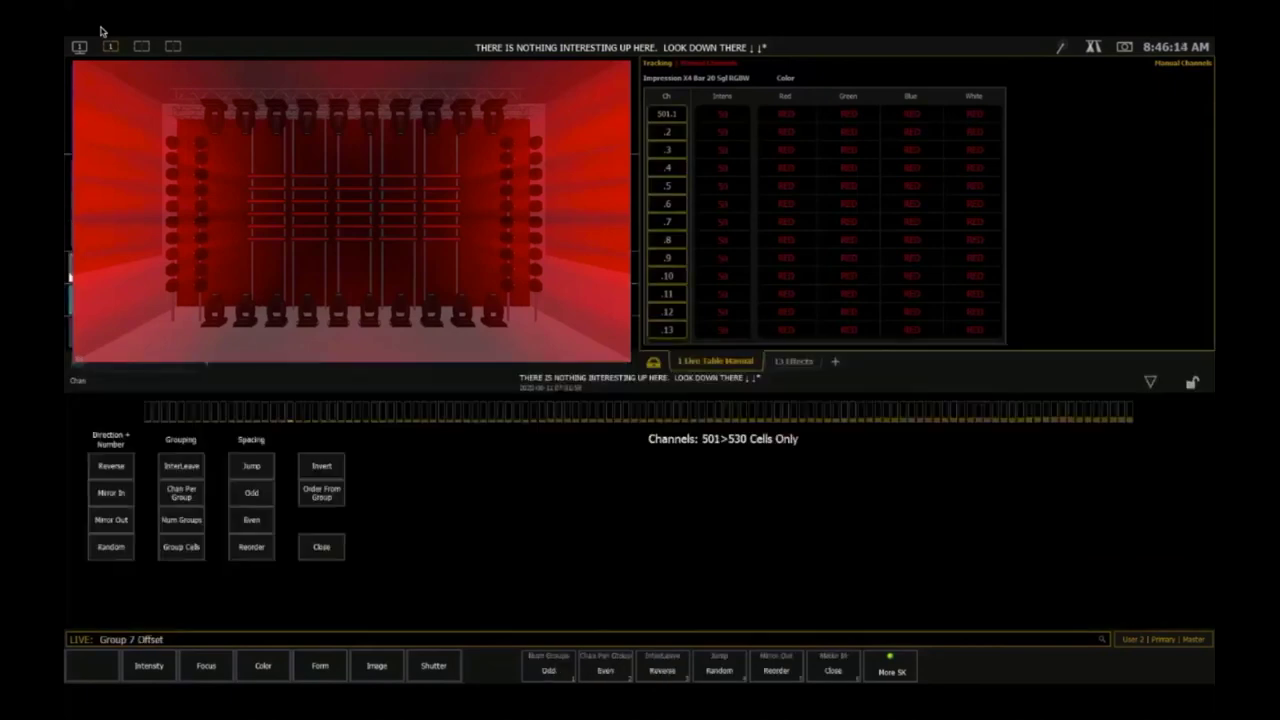
key("shift+F5")
type("30")
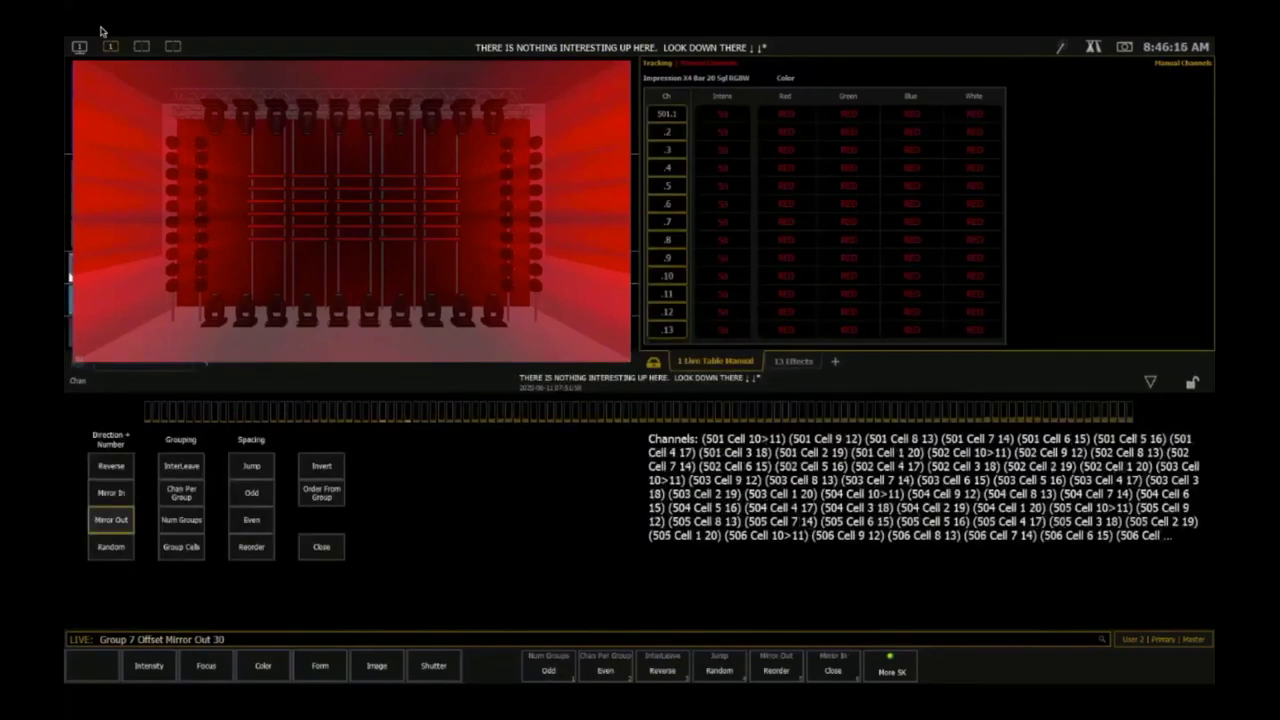
type("e5")
key("Return")
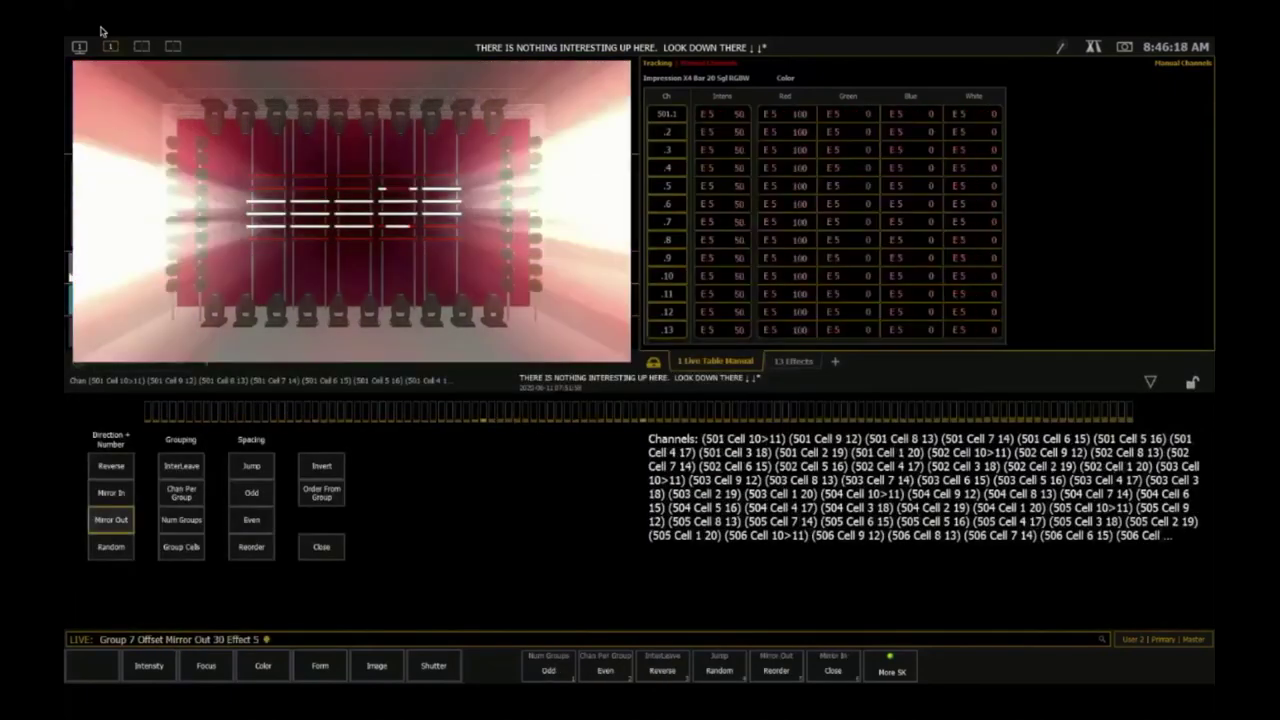
key("Escape")
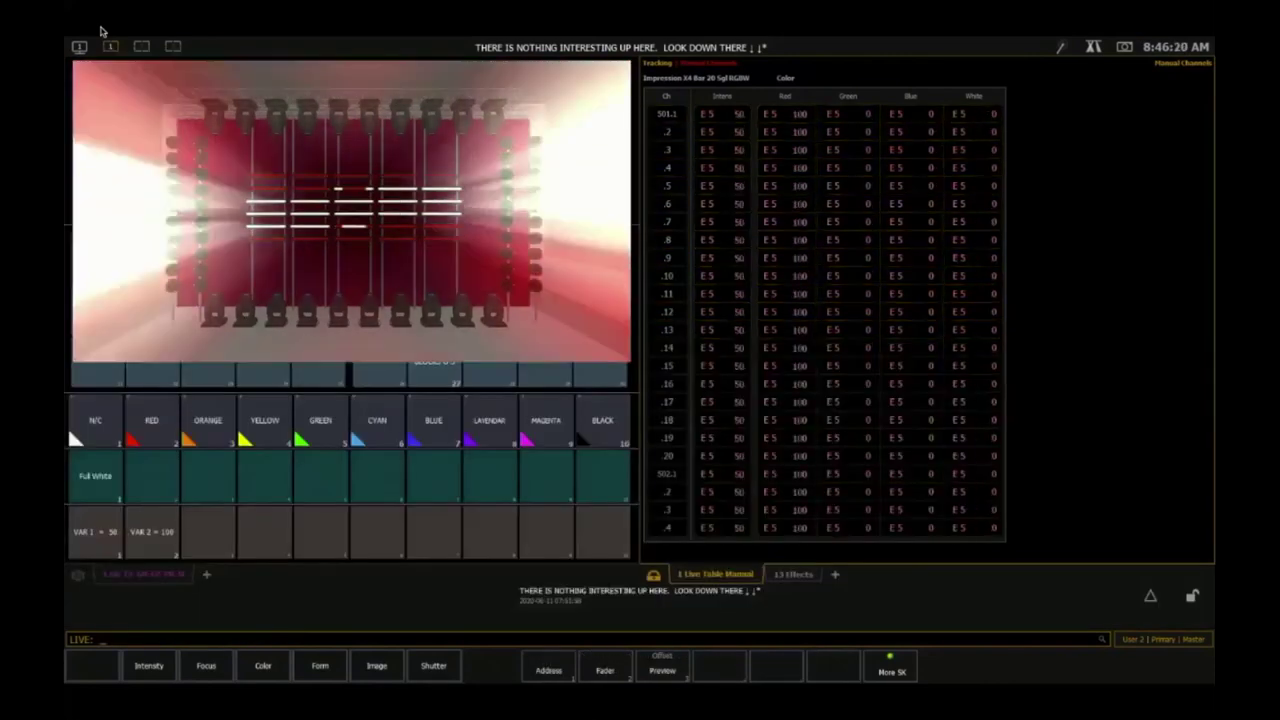
- Open Effect 5 in Blind to examine its action times, dwell and cycle time
key("e")
key("e")
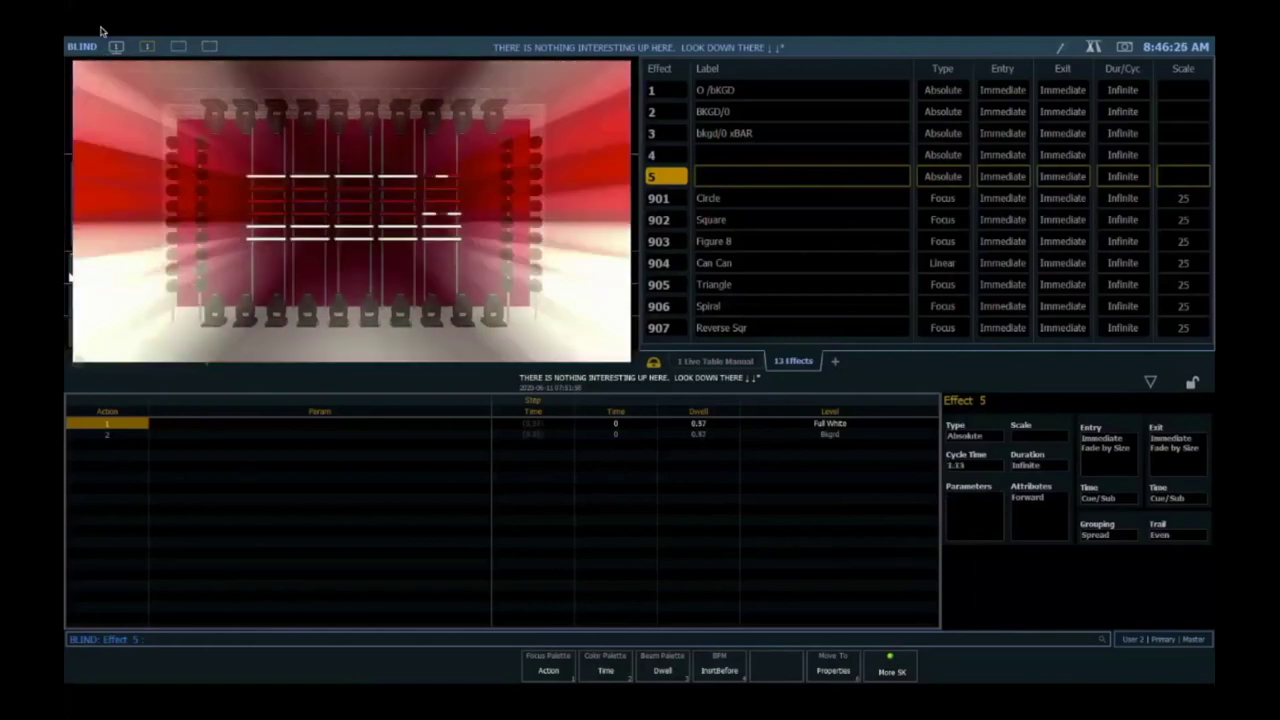
type("10")
key("Return")
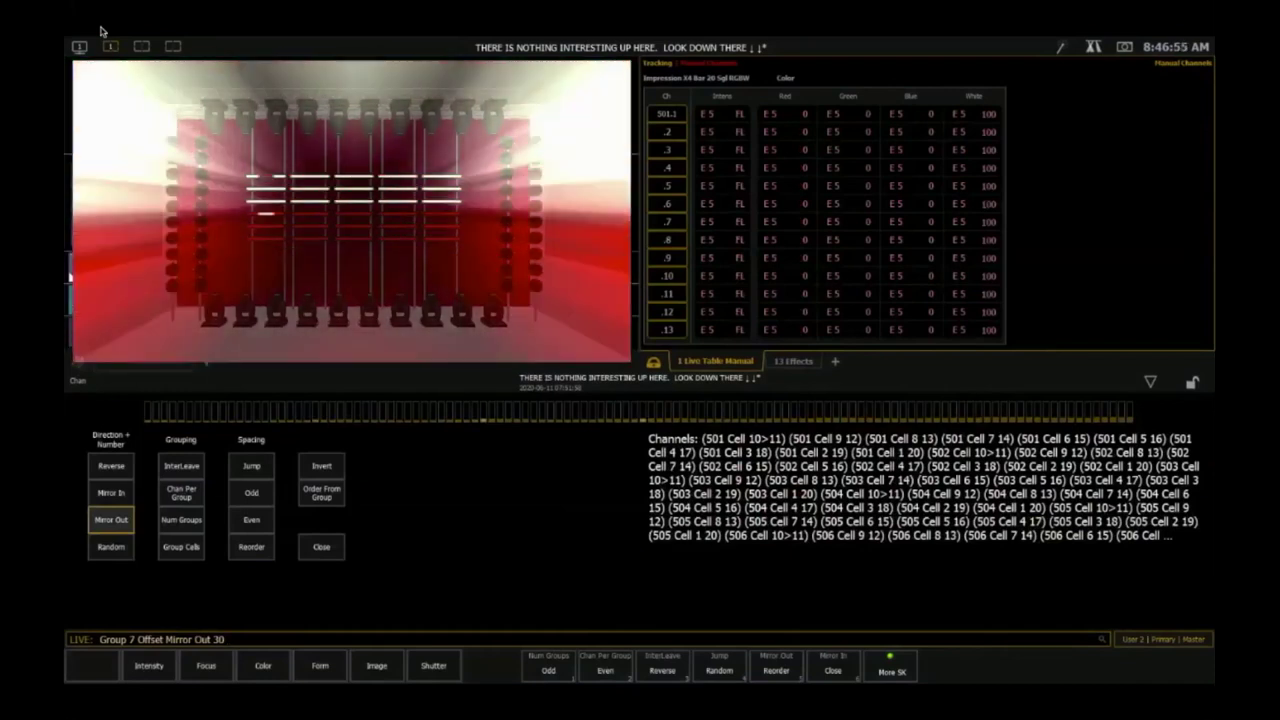
- Record Group 7 with the Mirror Out 30 offset as Group 16
key("r")
key("g")
key("1")
key("6")
key("Return")
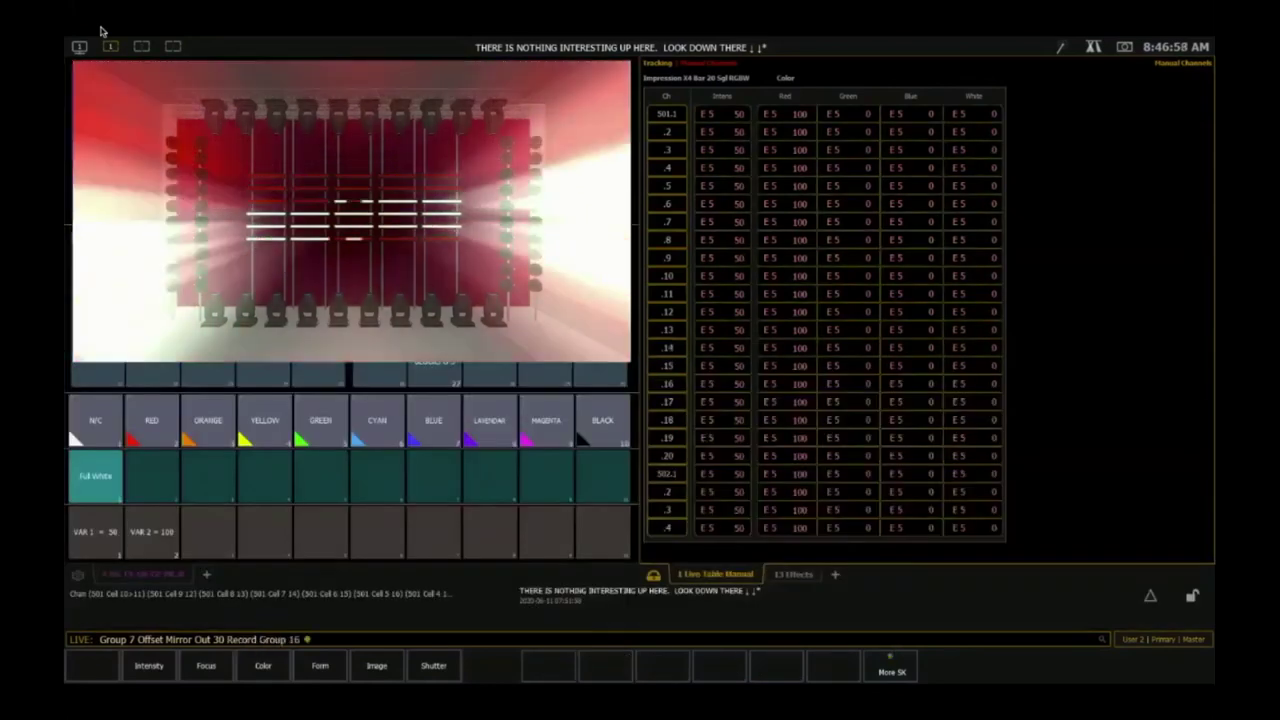
- Label Group 16 as MIRROR OUT
type("l")
type("m200")
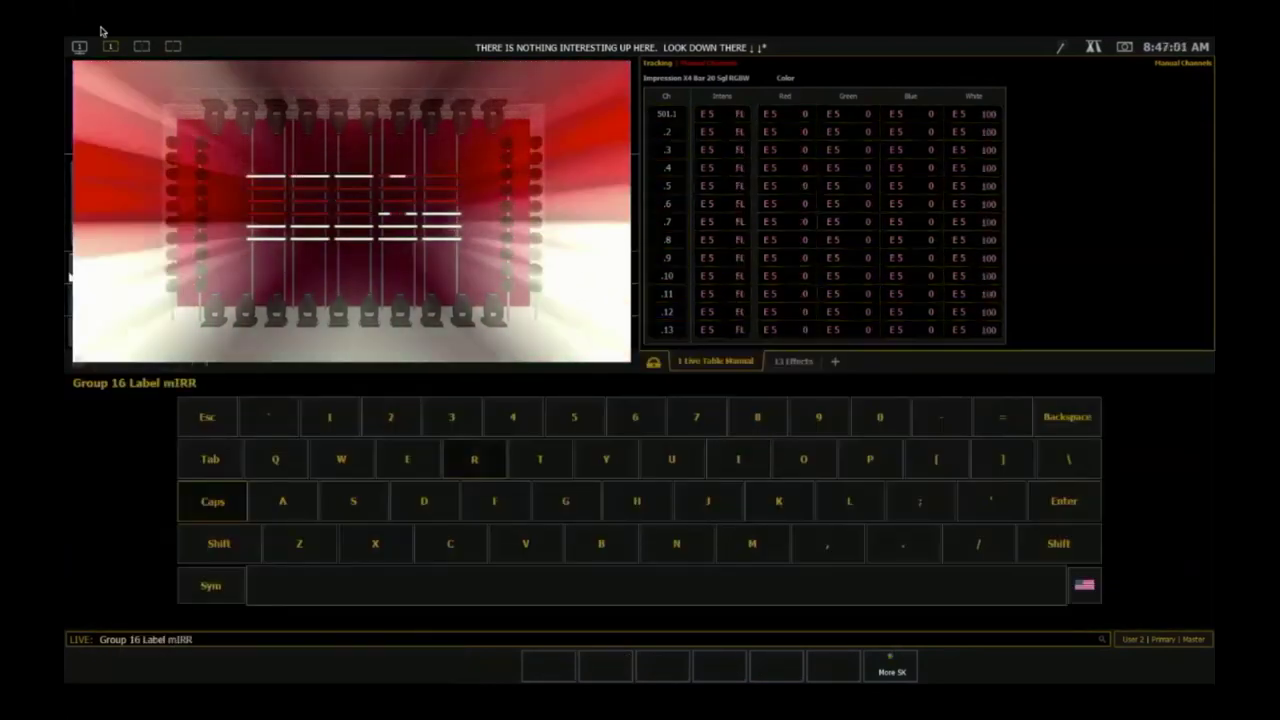
key("BackSpace")
key("BackSpace")
key("BackSpace")
key("BackSpace")
type("MIRROR OUT")
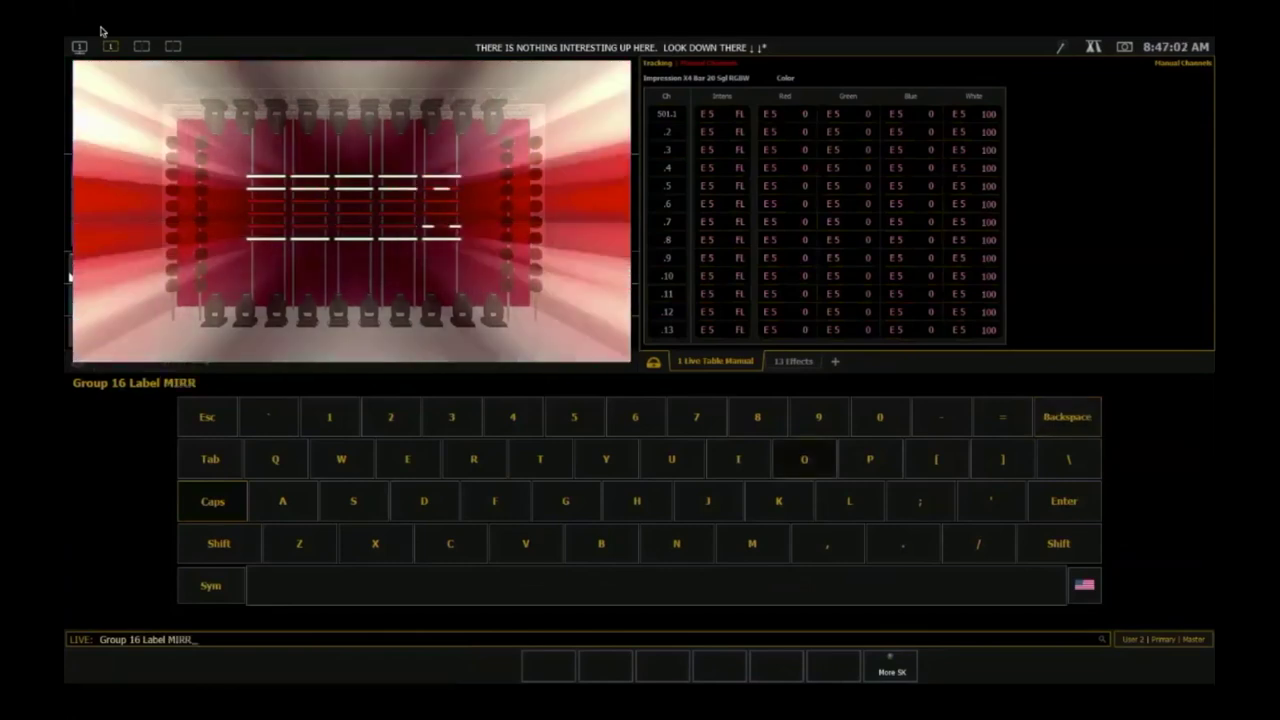
key("Return")
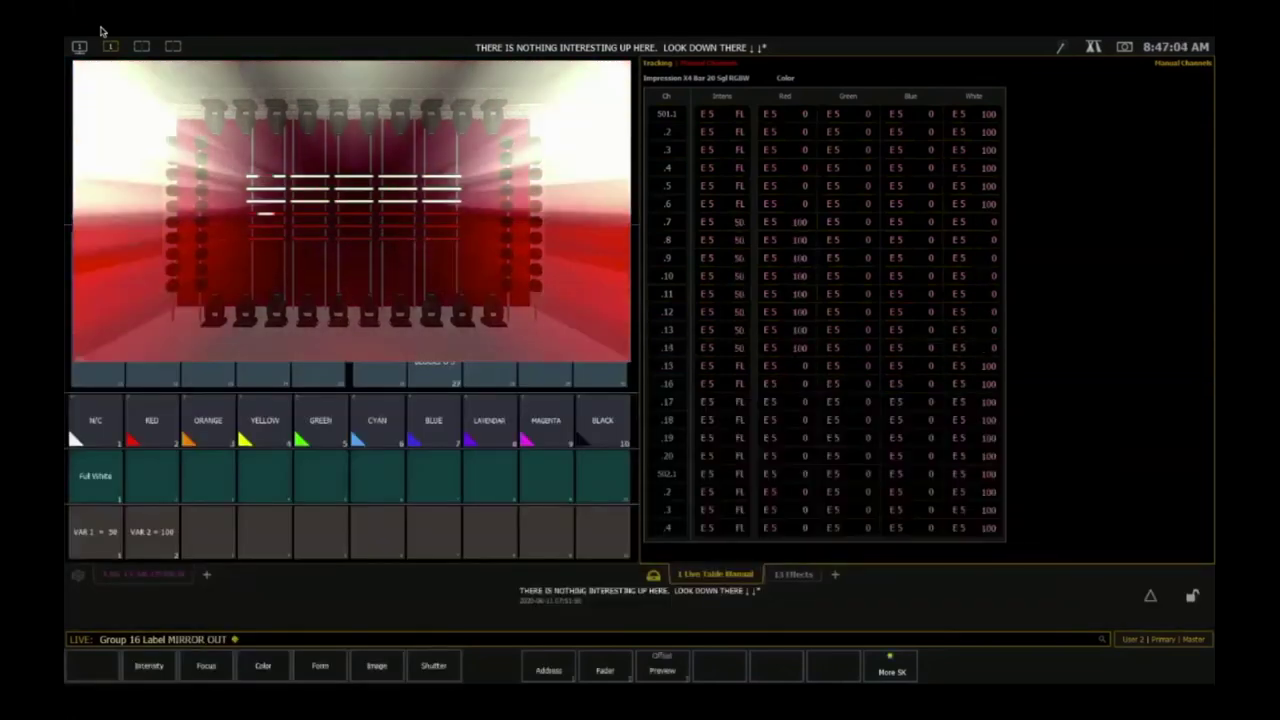
- Change the Group 7 offset to Mirror In 30 and apply Effect 5 to it
key("g")
key("1")
key("6")
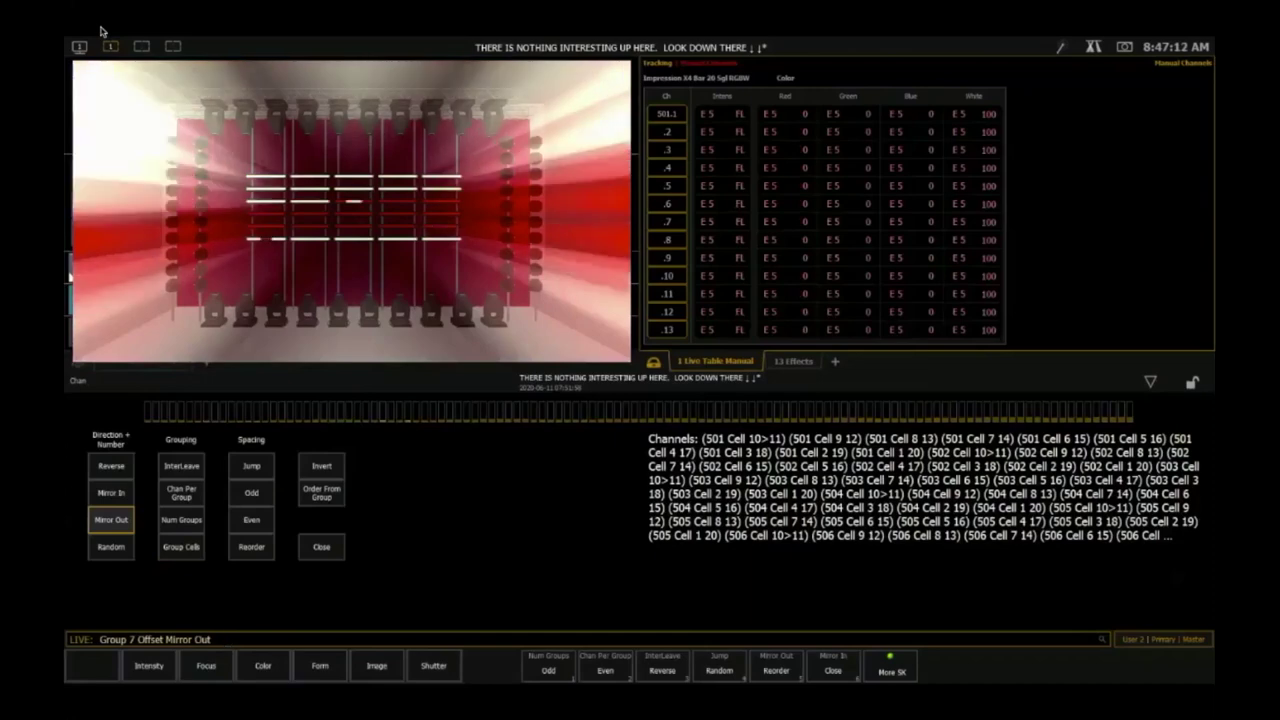
key("BackSpace")
key("BackSpace")
key("F6")
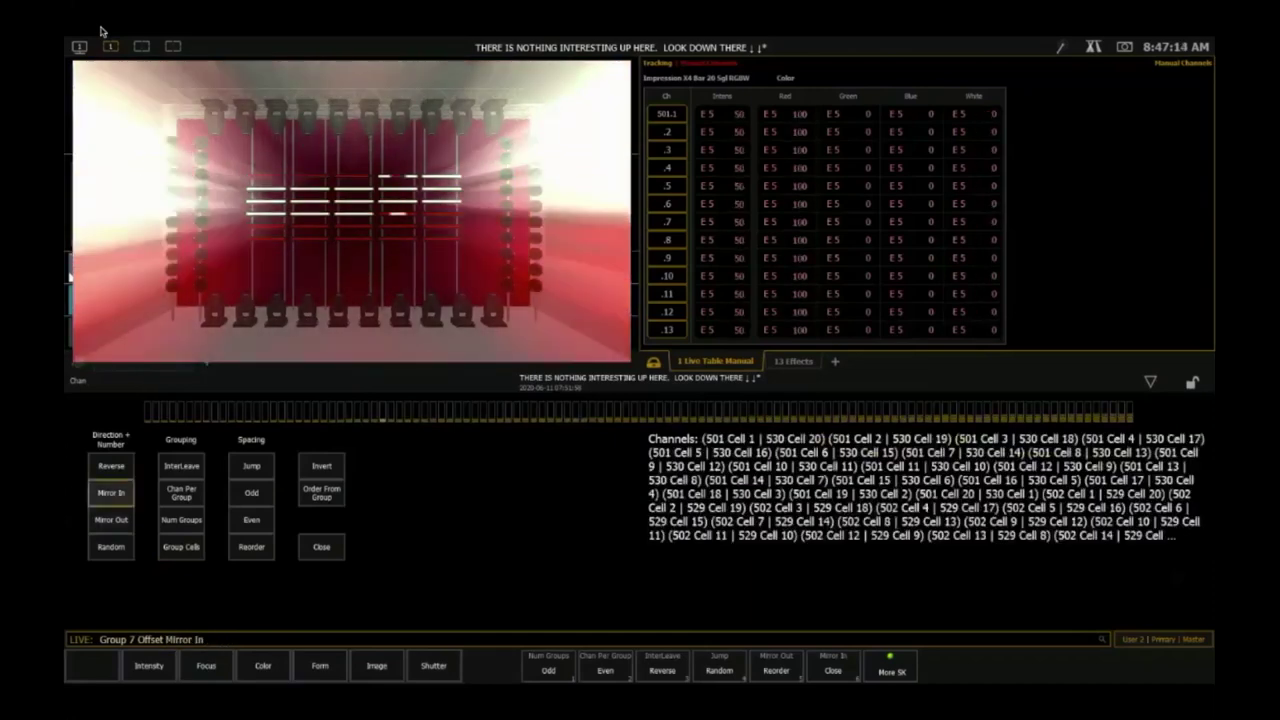
type("30")
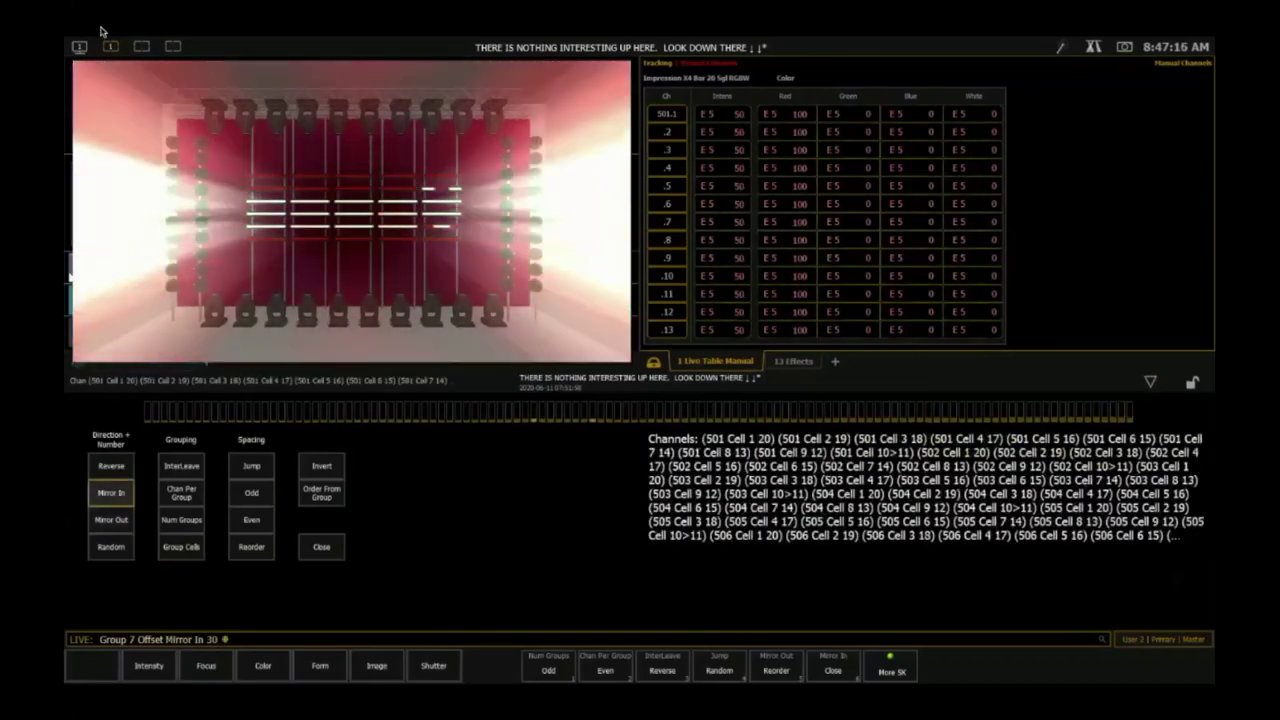
type("e5")
key("Return")
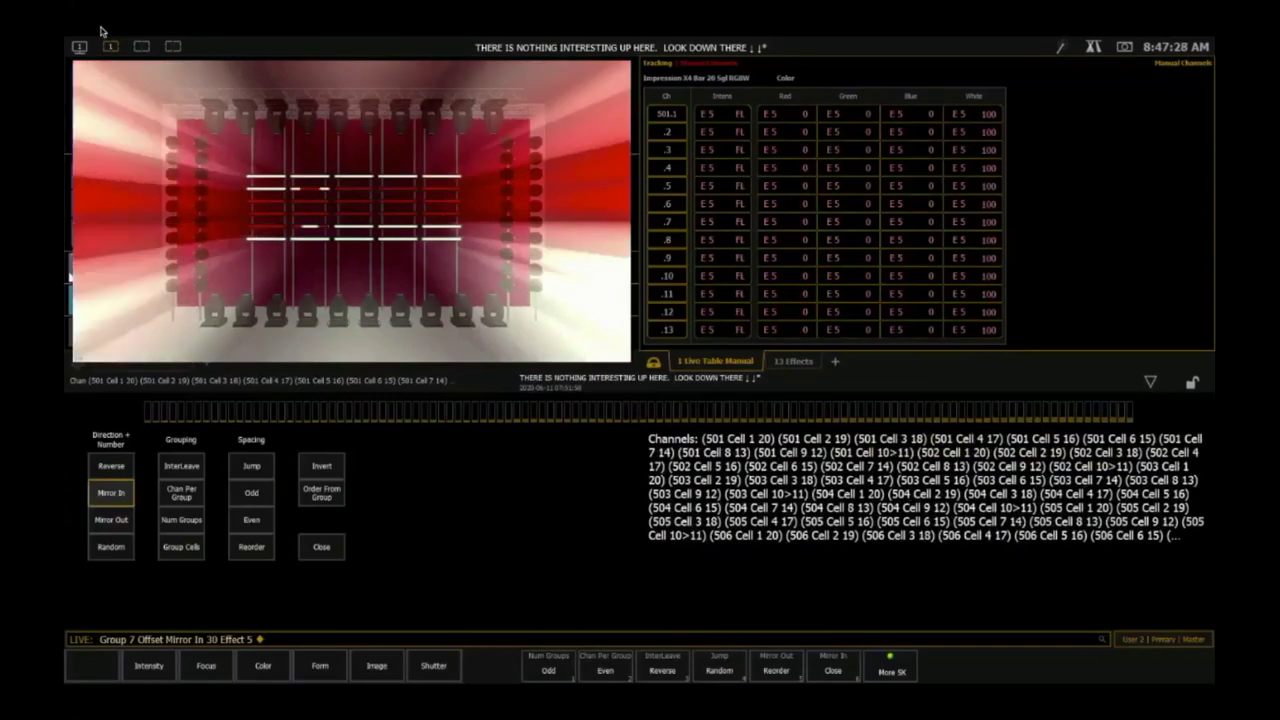
- Record Group 7 with the Mirror In 30 offset as Group 26 and label it MIRROR IN
key("BackSpace")
key("BackSpace")
key("r")
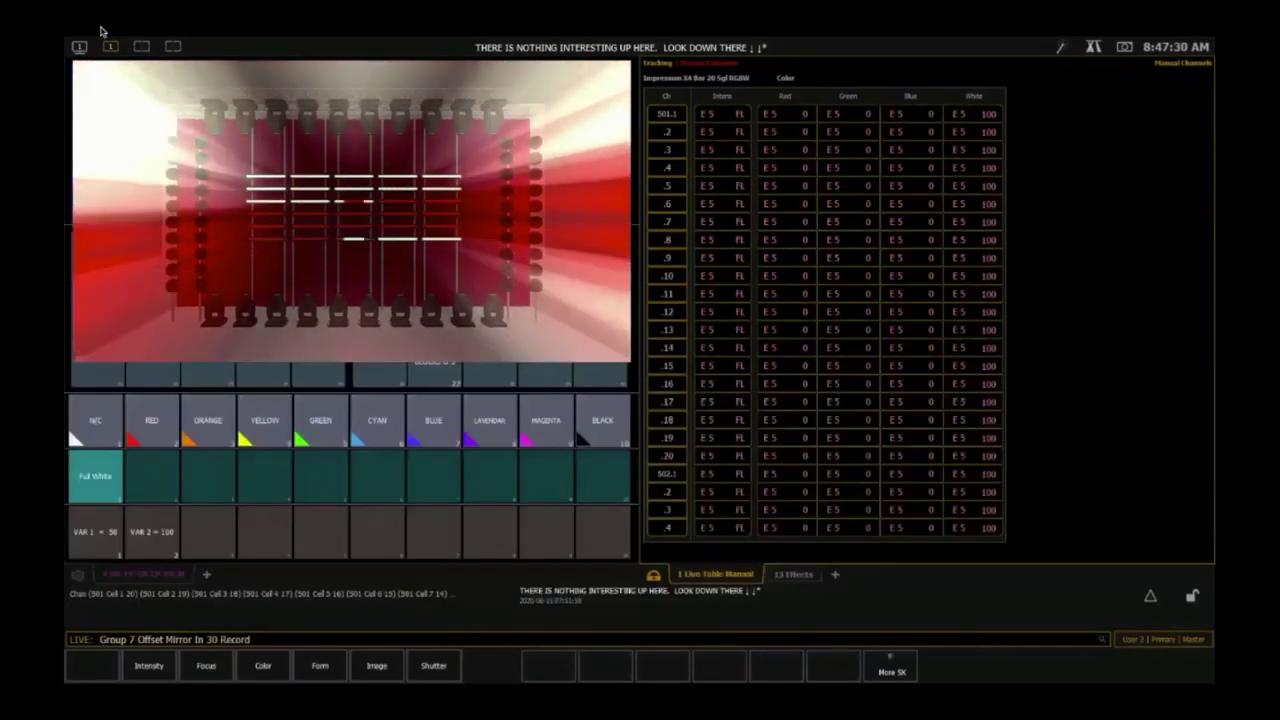
key("g")
key("2")
key("6")
key("Return")
type("l ")
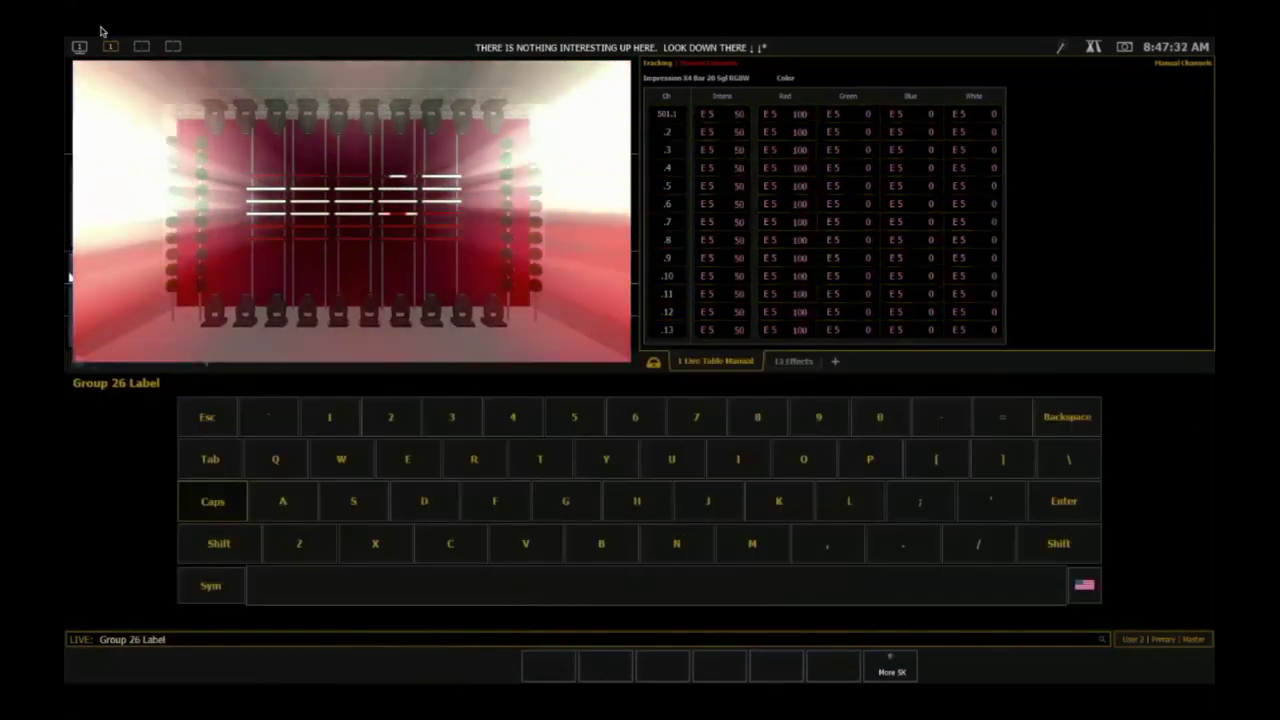
type("MIRROR IN")
key("Return")
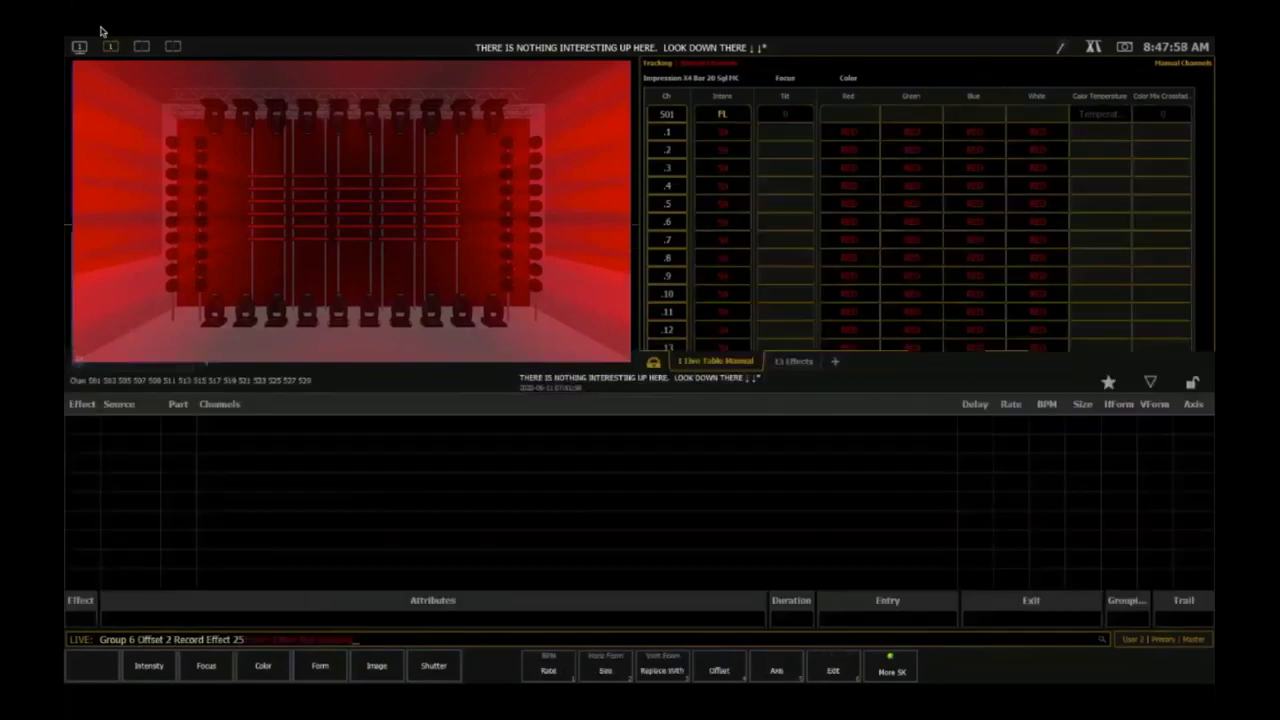
- Record Group 6 with an offset of 2 as Group 15 and label it 1/2
key("BackSpace")
key("BackSpace")
key("BackSpace")
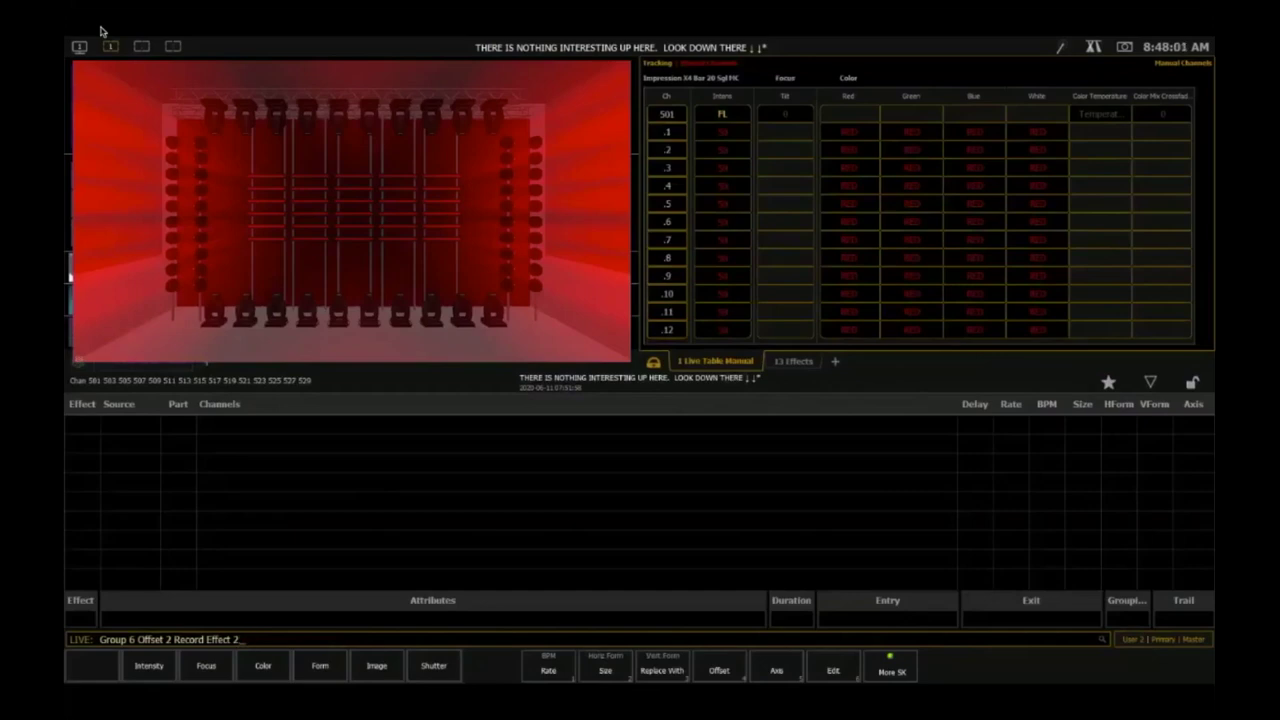
type("g15")
key("Return")
type("l ")
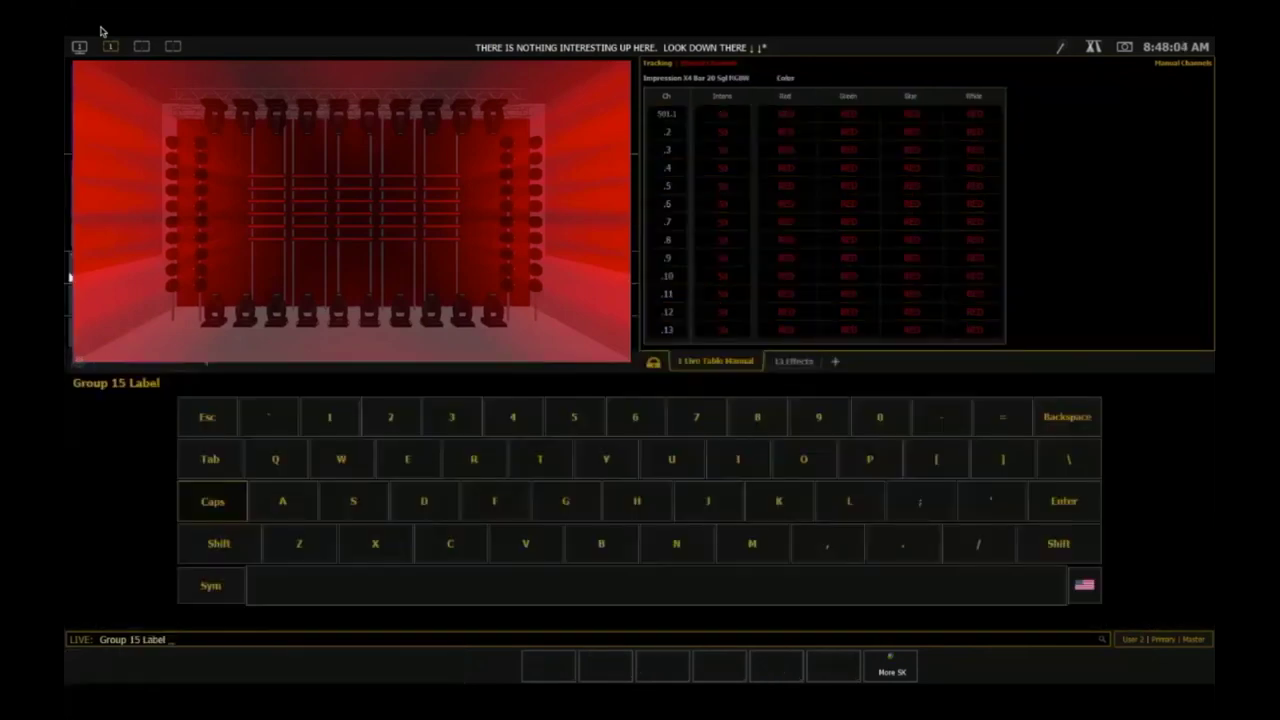
type("1/2")
key("Return")
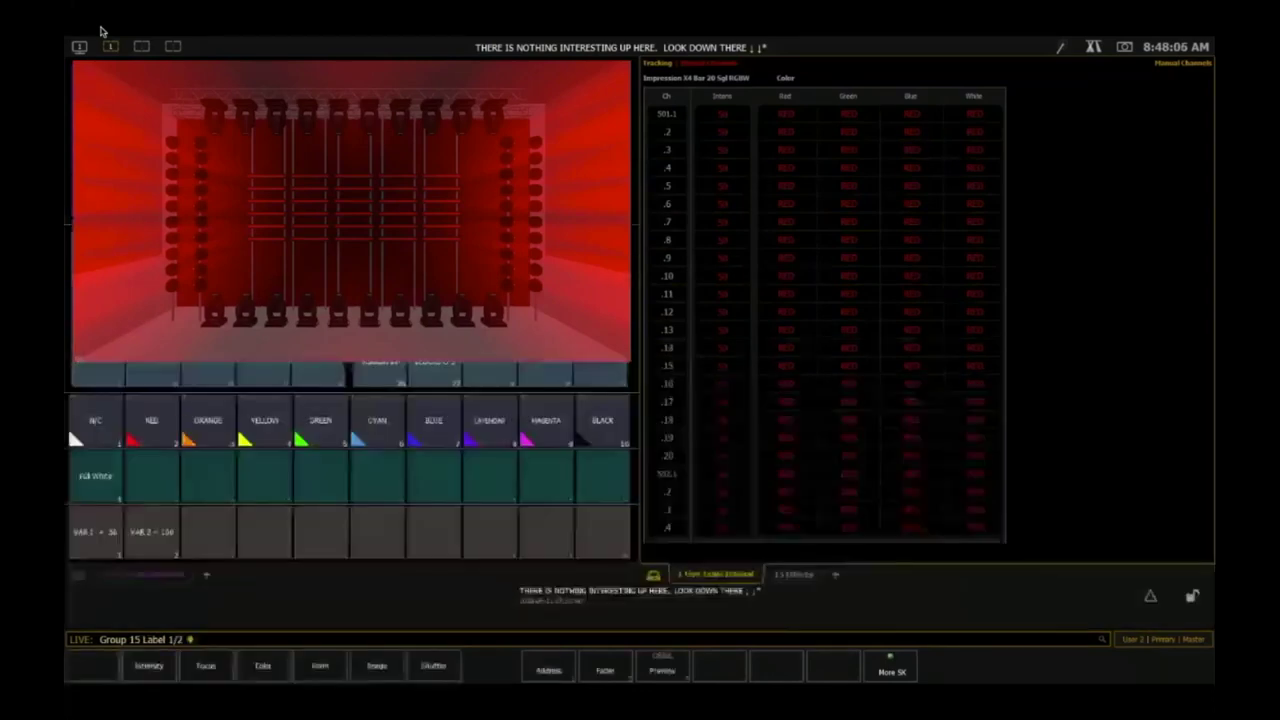
type("g15")
key("Return")
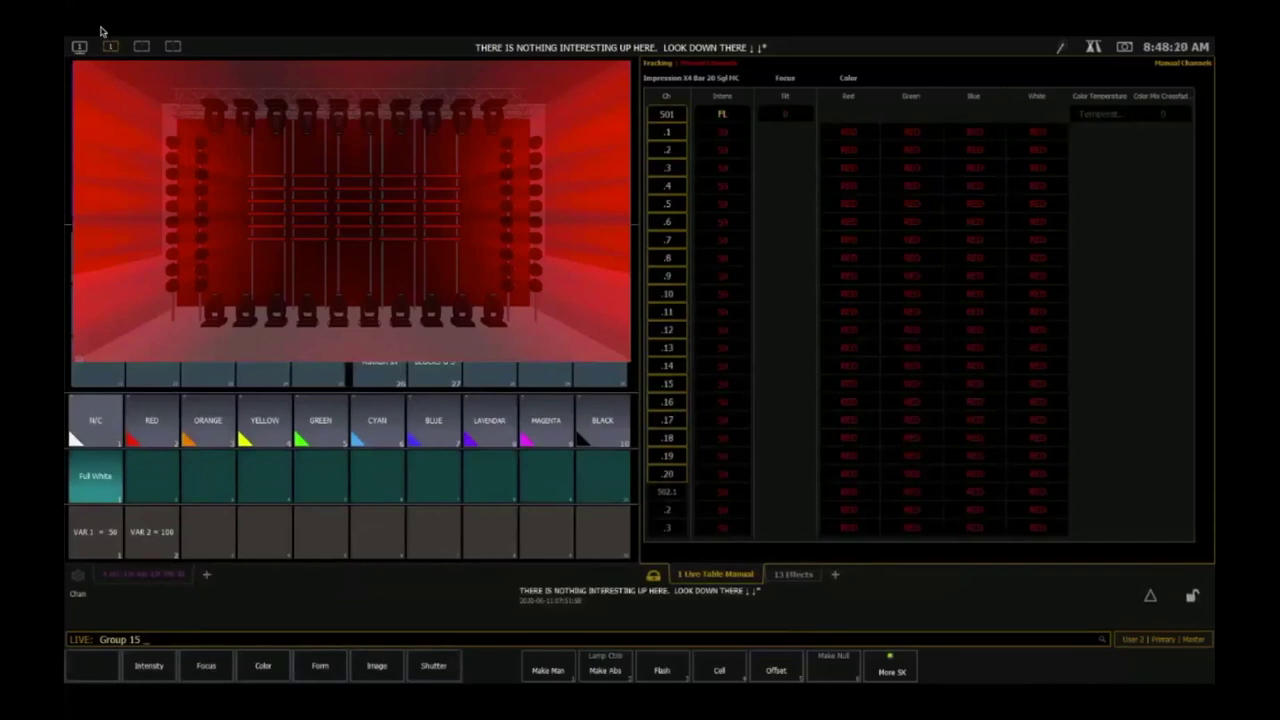
key("alt+o")
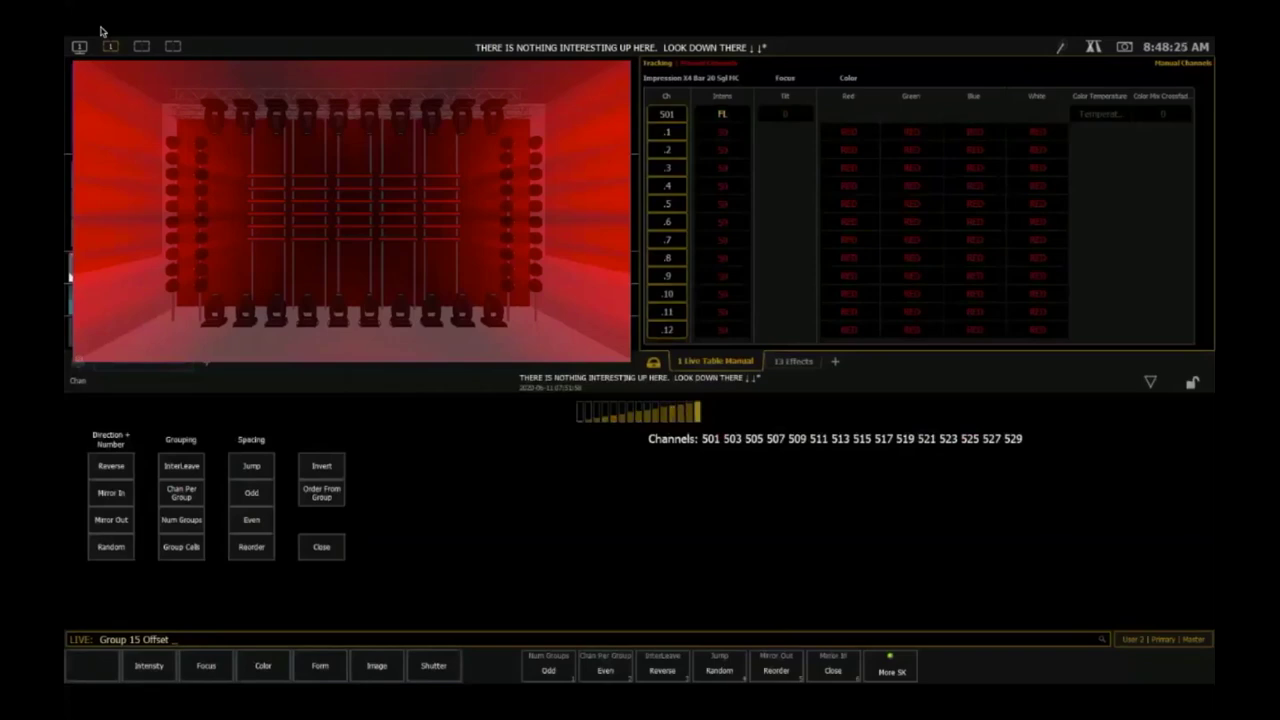
key("BackSpace")
key("alt+o")
key("BackSpace")
key("BackSpace")
key("BackSpace")
- Record Group 6 with an inverted offset of 2 as Group 25 and label it 2/2
type("6")
key("alt+o")
type("2")
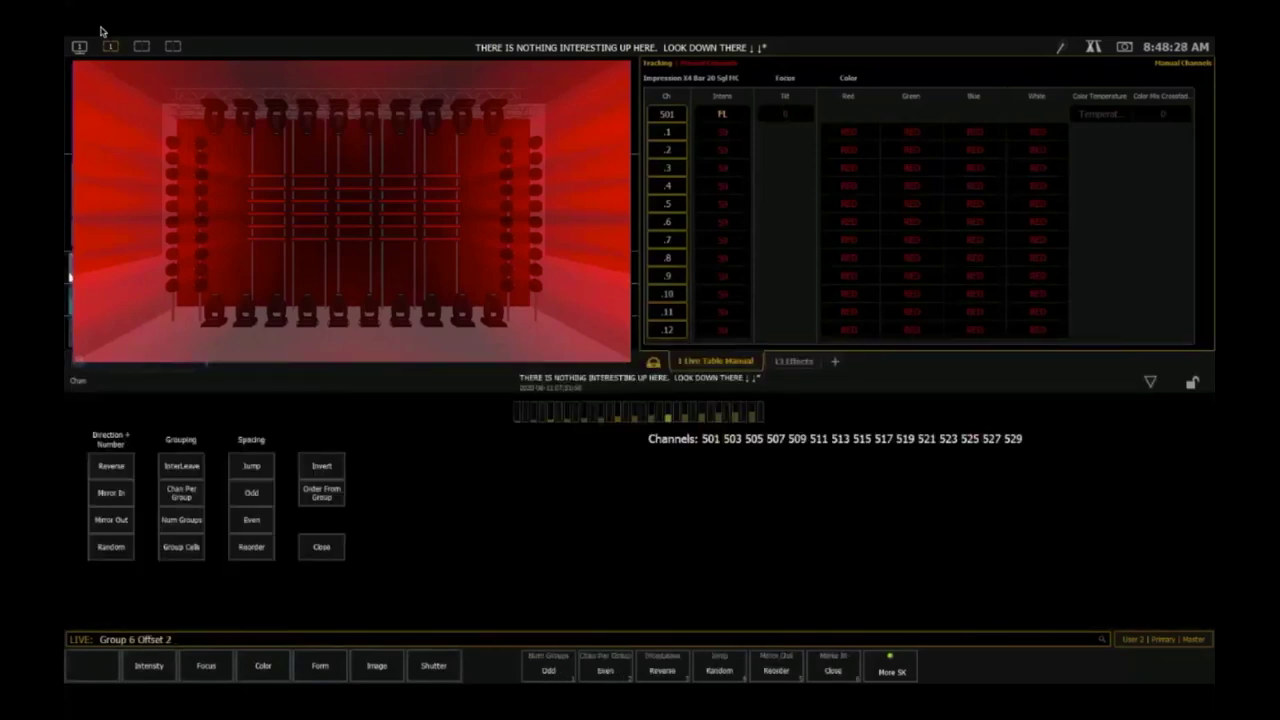
type("i")
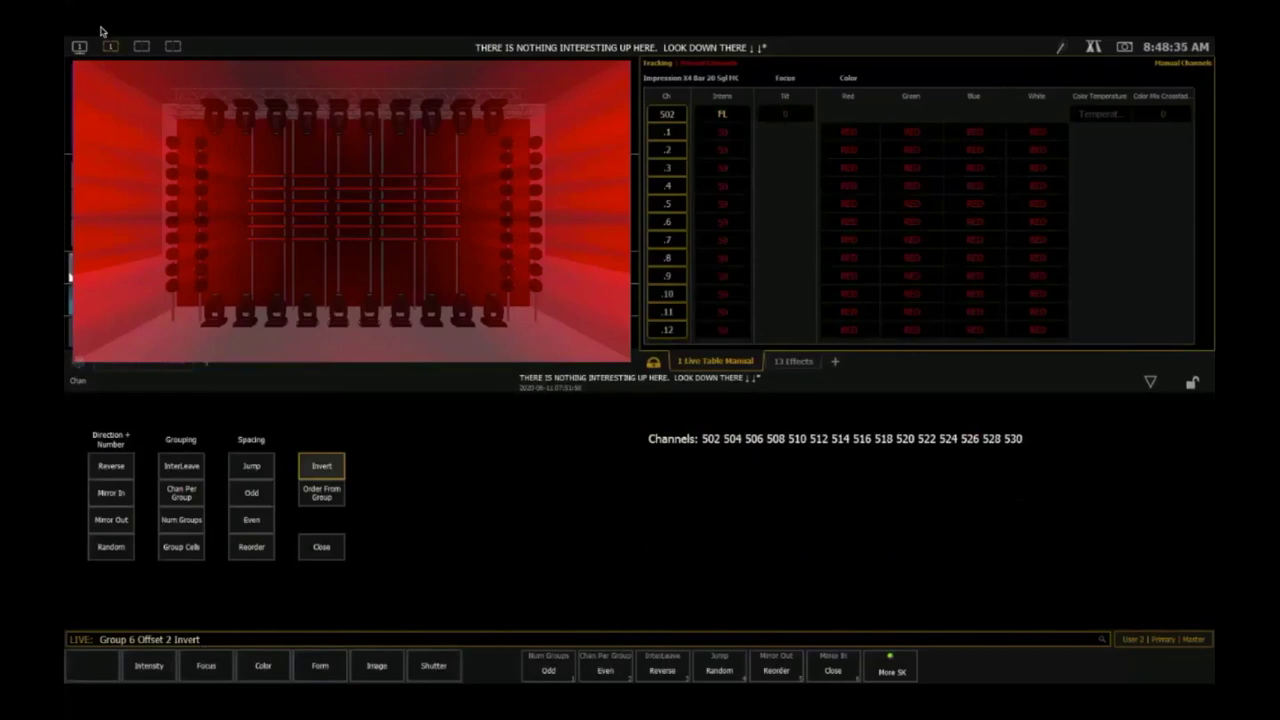
key("BackSpace")
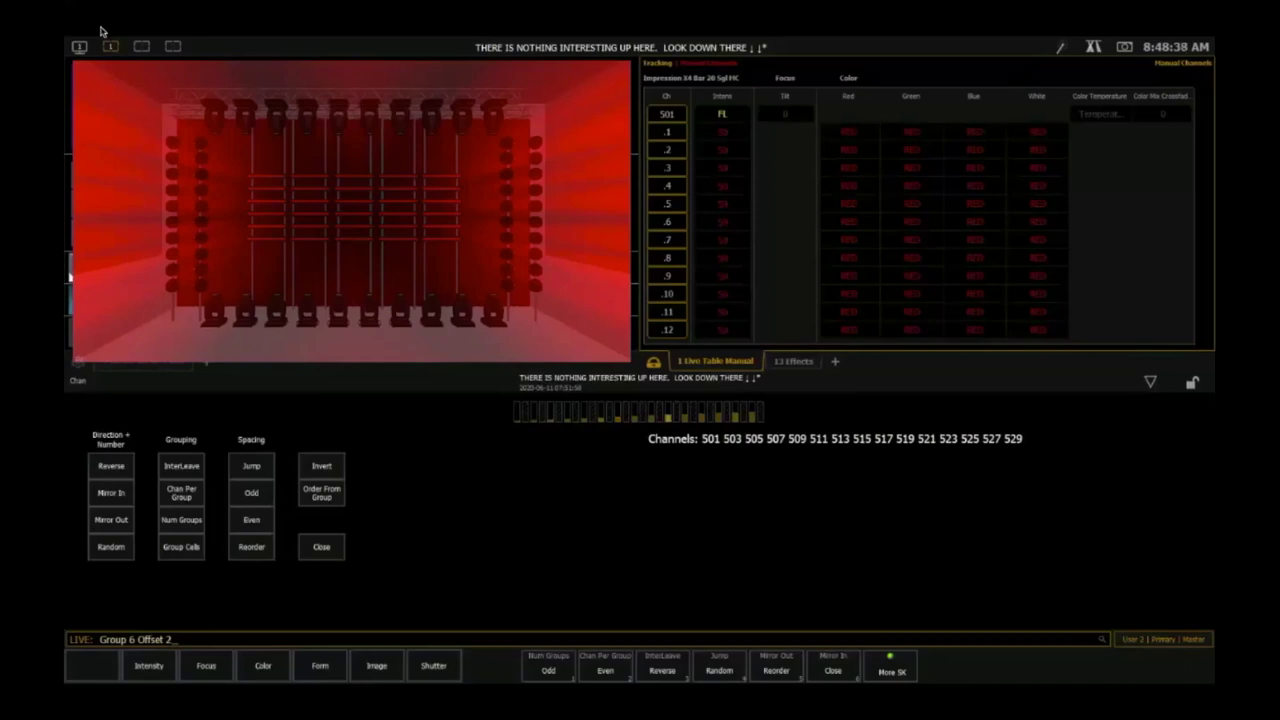
key("i")
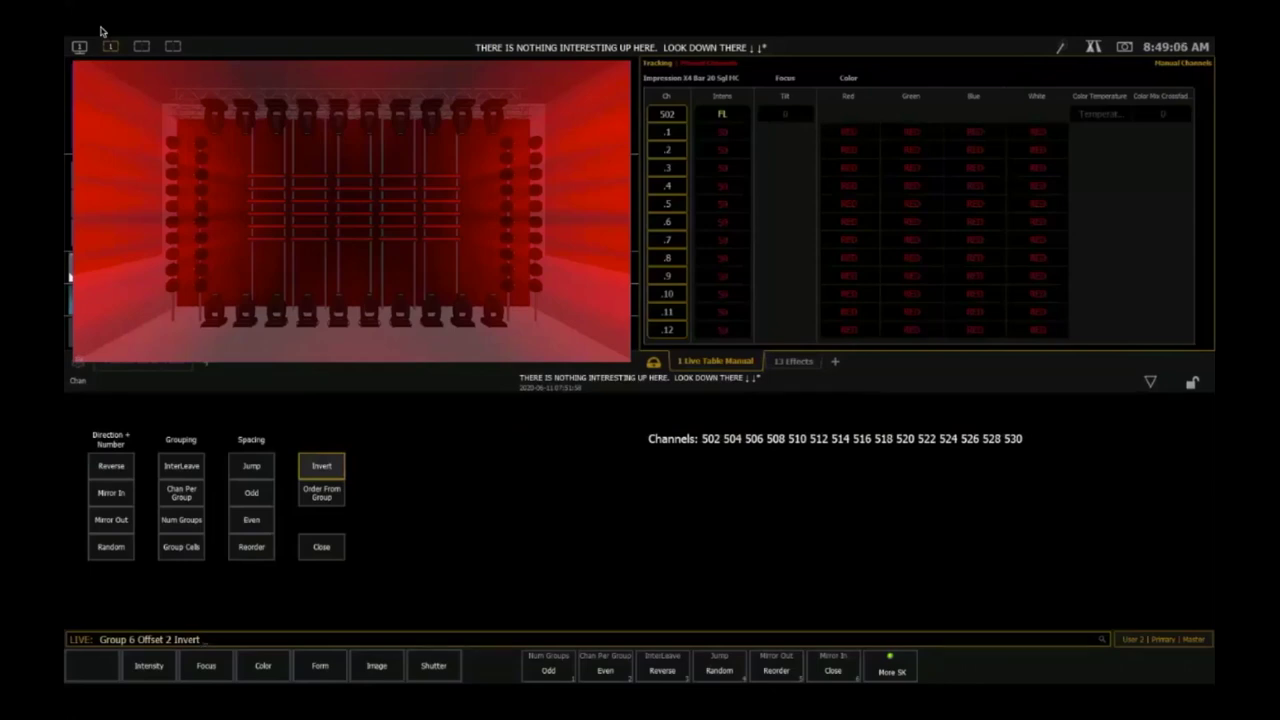
type("rg25")
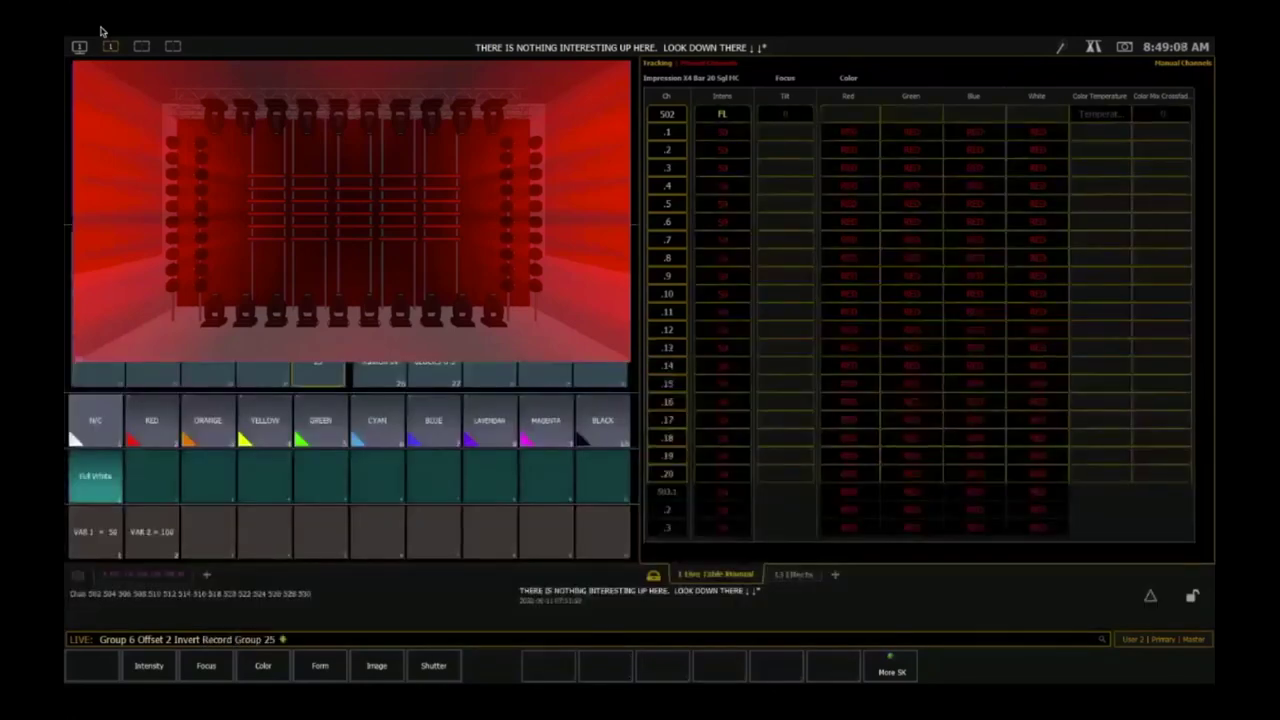
type("l2/2")
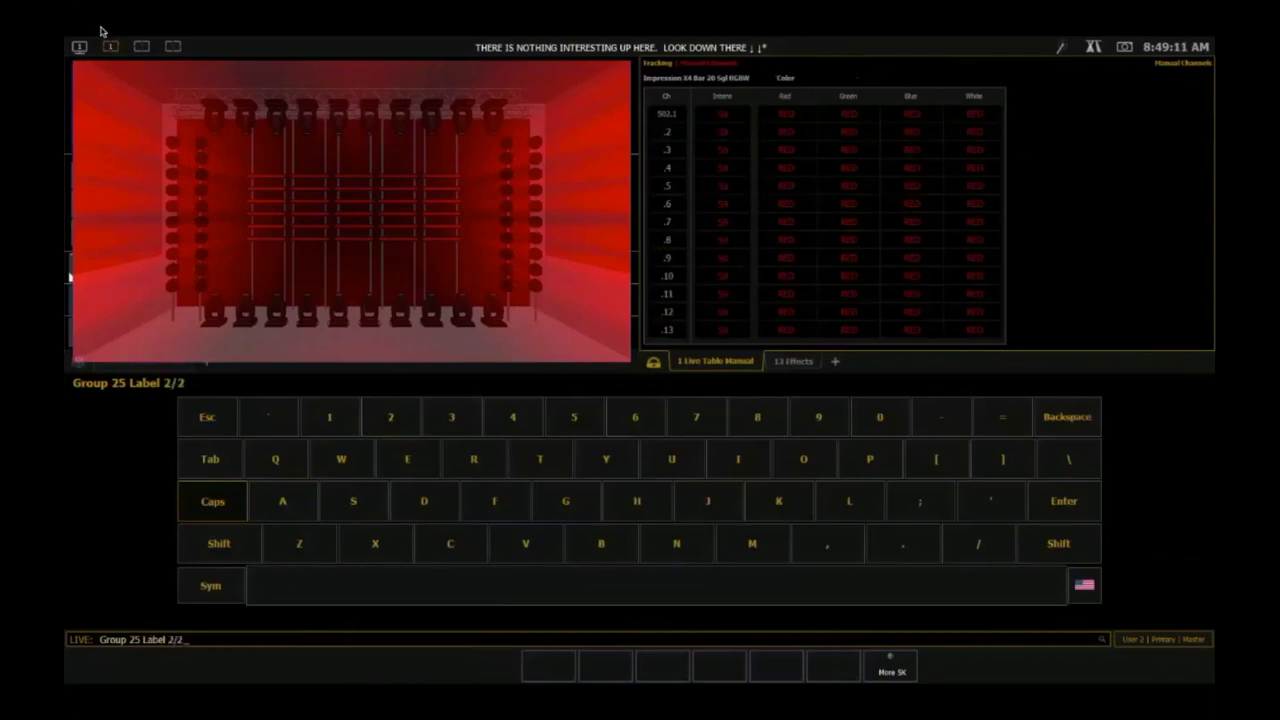
key("Return")
key("BackSpace")
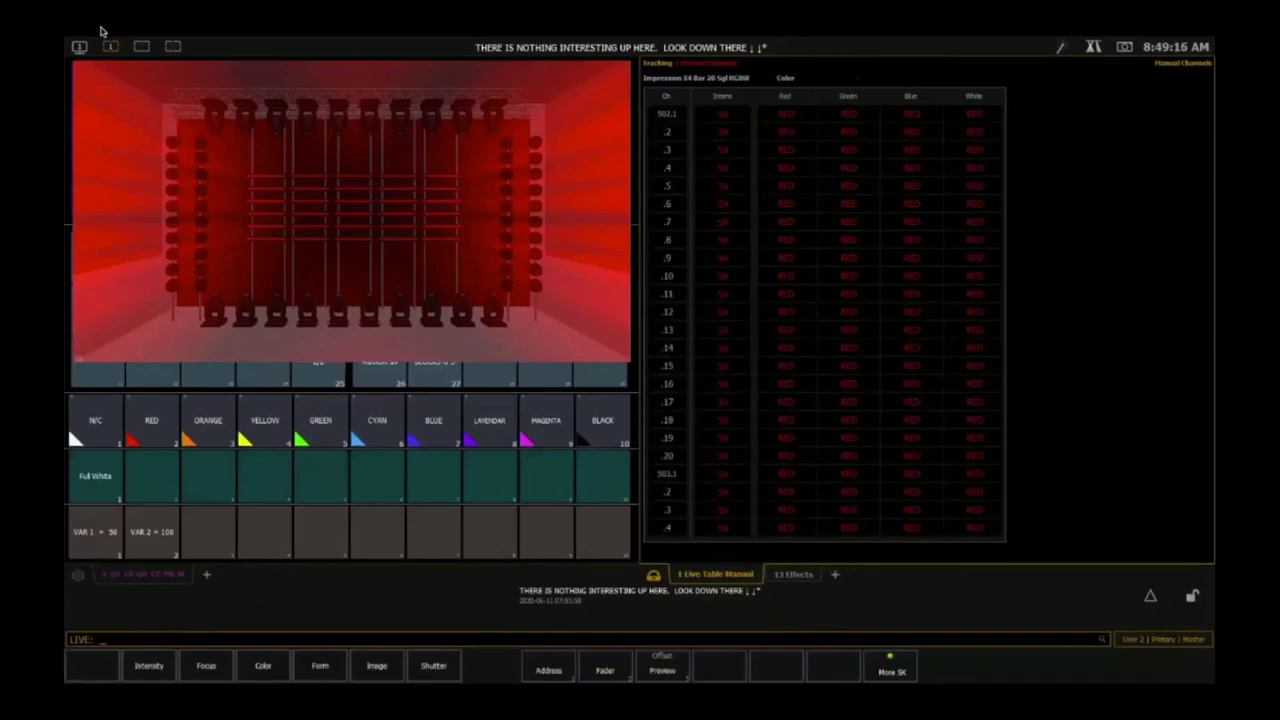
type("g15")
key("Return")
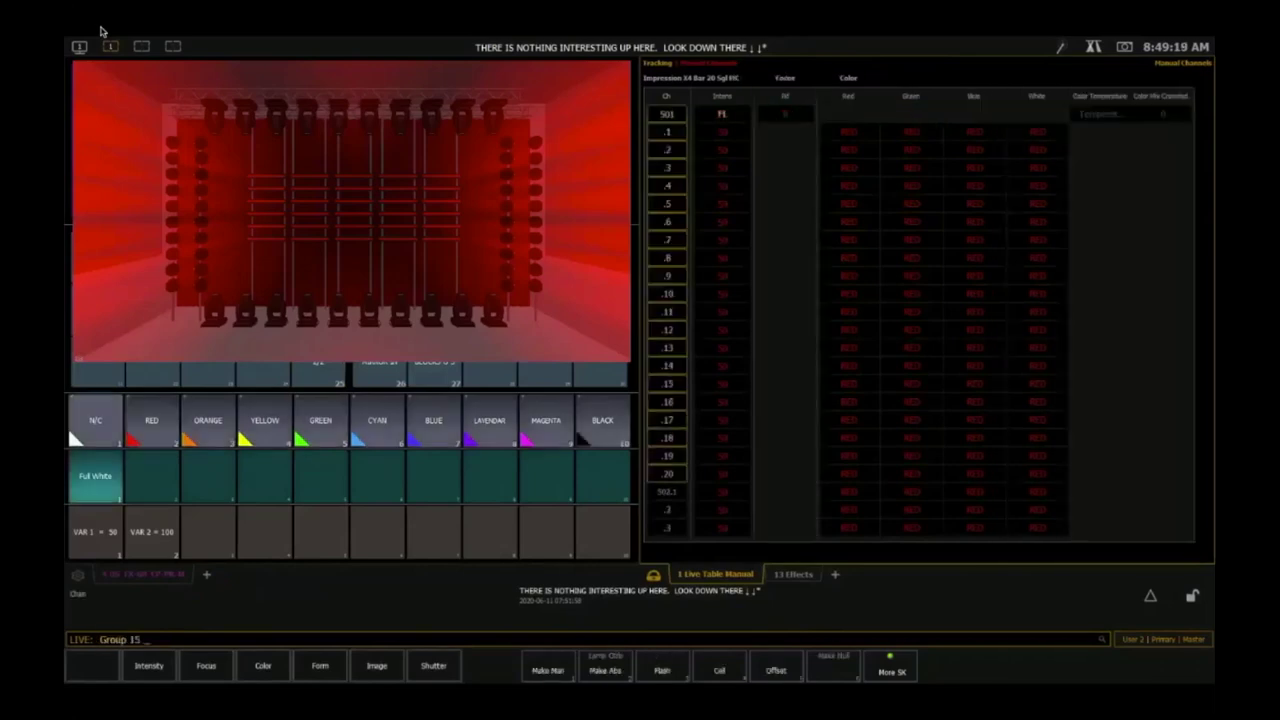
key("F4")
key("F5")
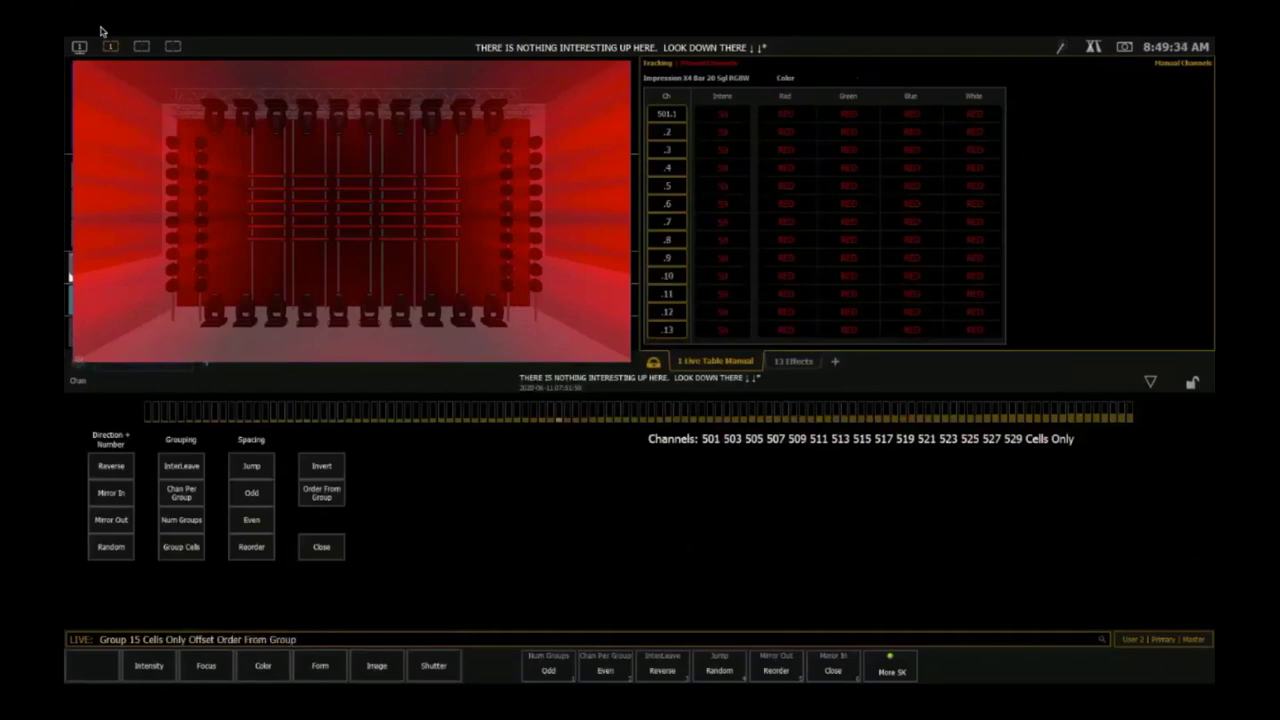
key("BackSpace")
key("BackSpace")
key("BackSpace")
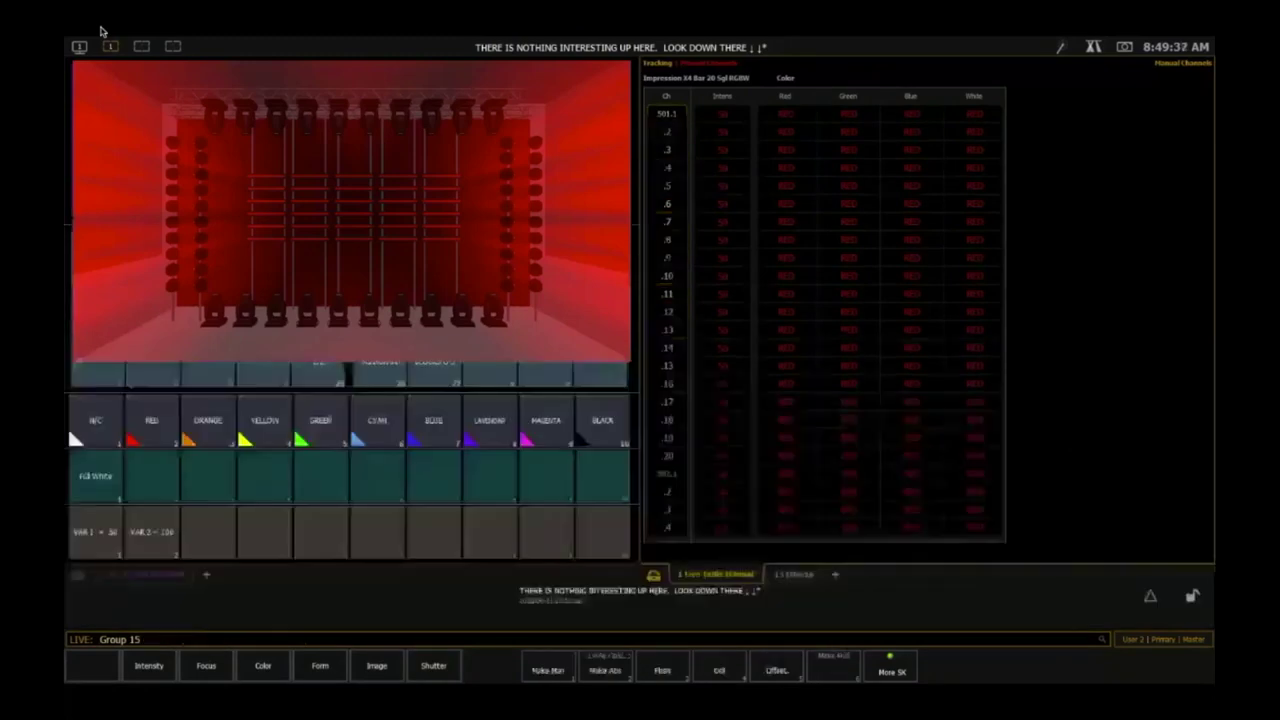
type("+ Group 15 Cell _")
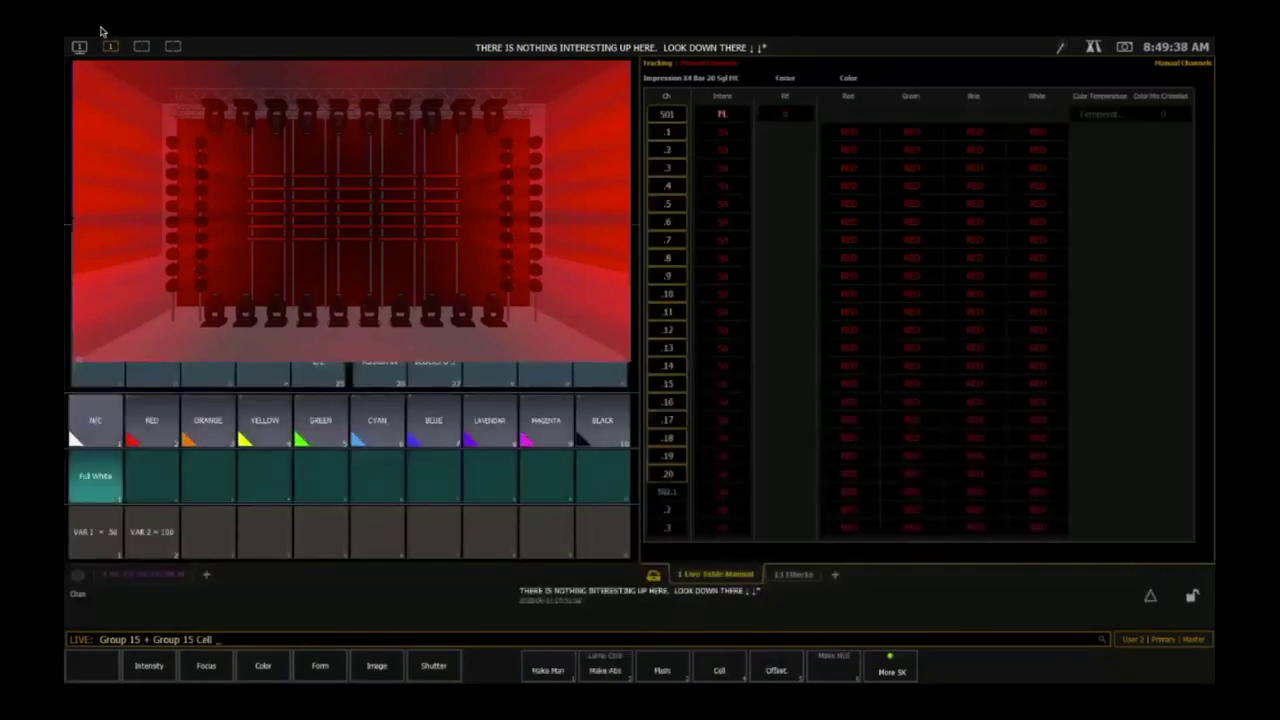
key("BackSpace")
key("BackSpace")
- Apply Effect 5 to only the cells of Group 15, ordered from Group 16, and clear the command line
type("Group 15 Cell")
key("shift+o")
key("o")
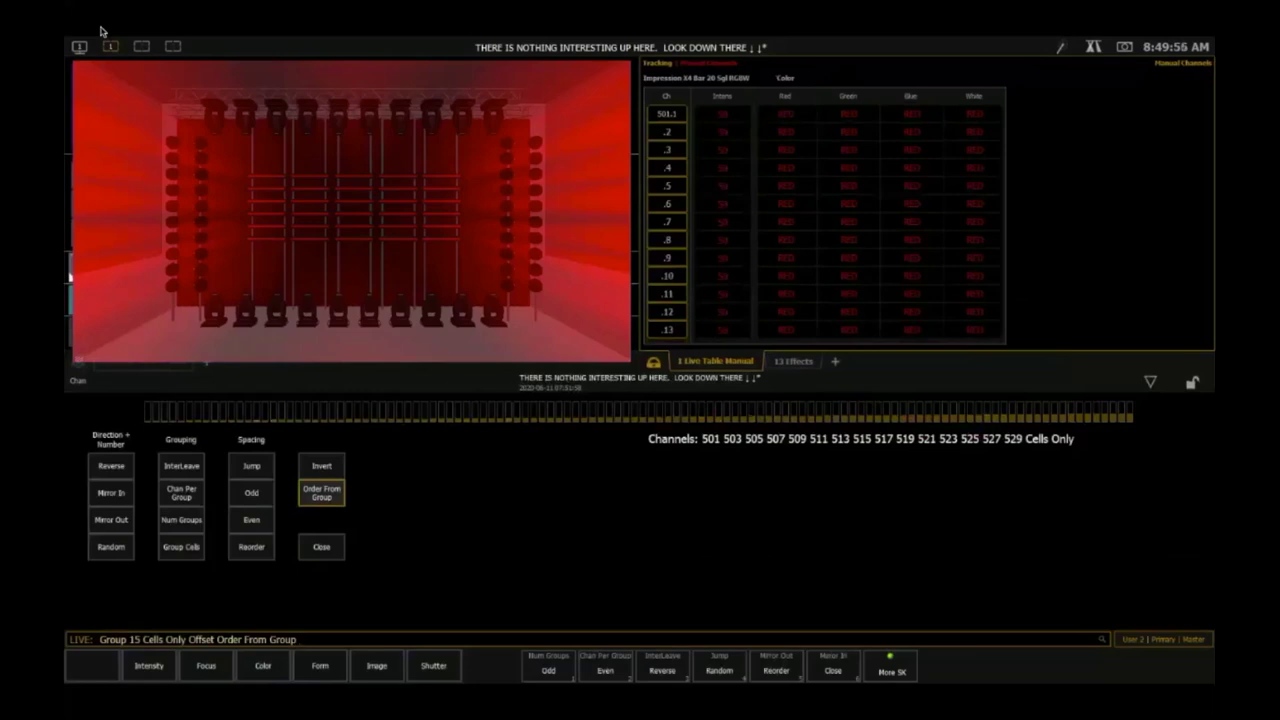
key("Return")
type("16")
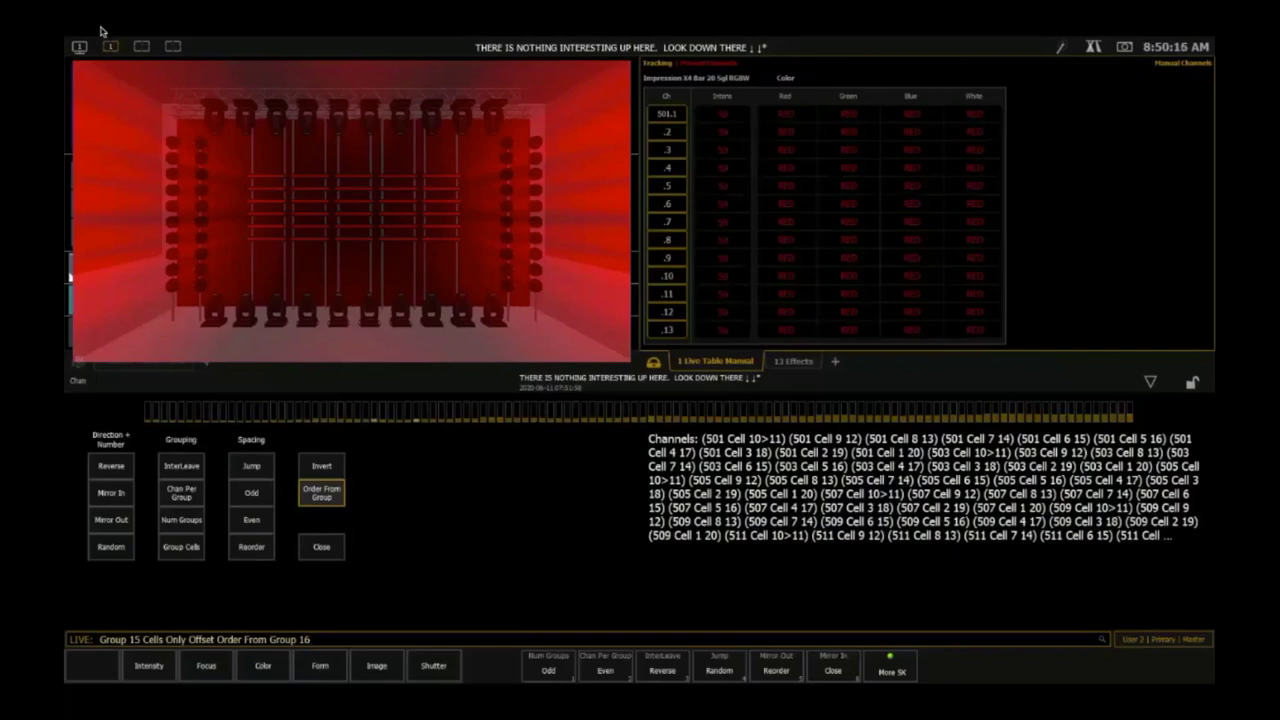
key("e")
key("5")
key("Return")
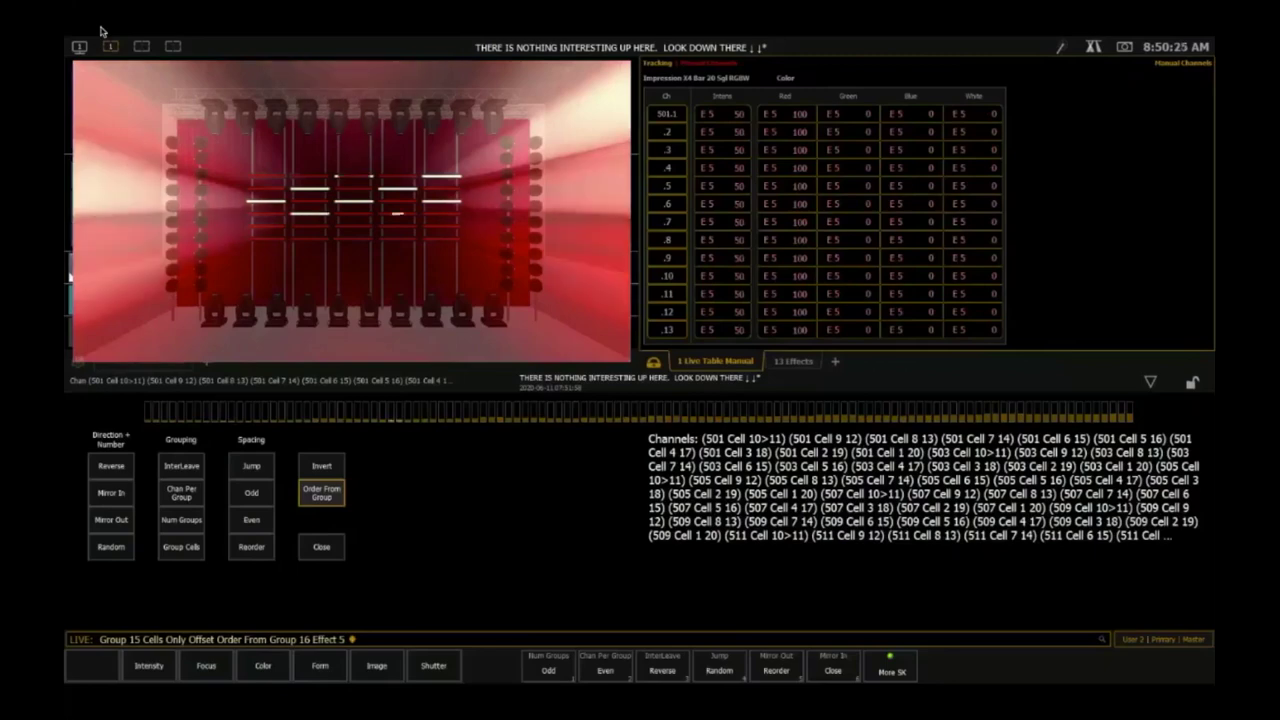
key("Escape")
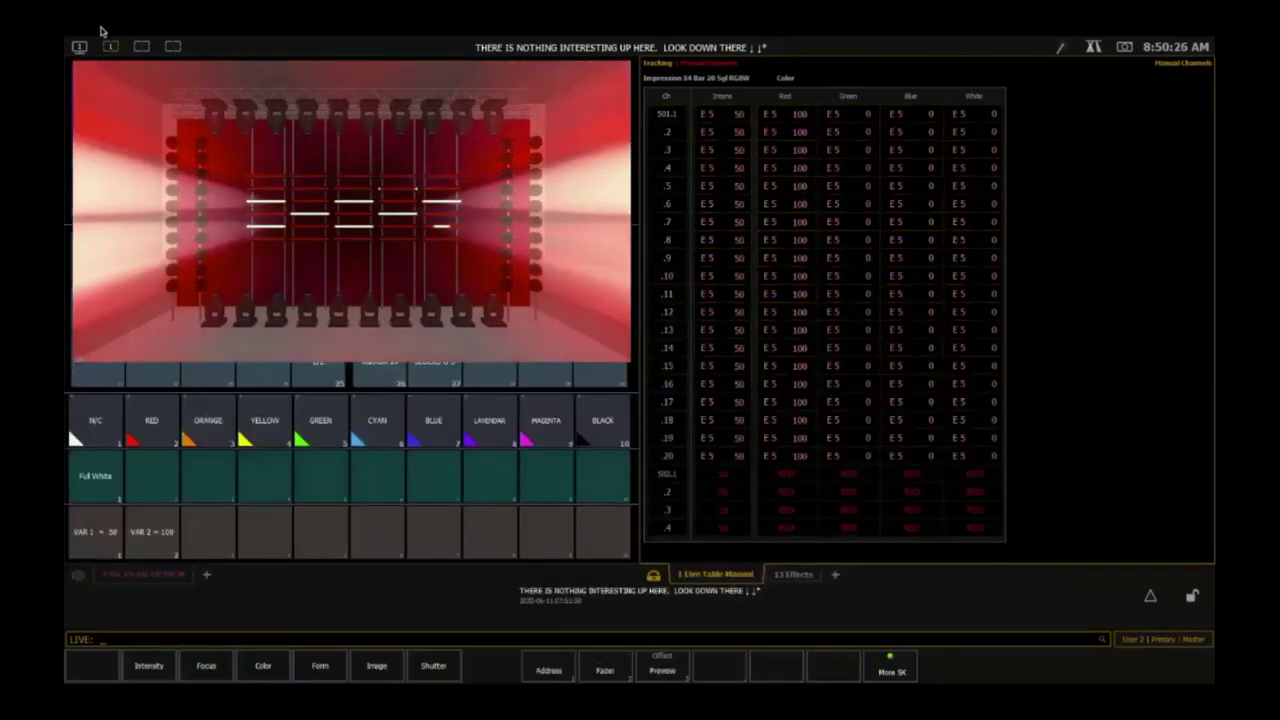
- Apply Effect 5 to only the cells of Group 25, ordered from Group 26, and clear the command line
type("group 25 cell offset")
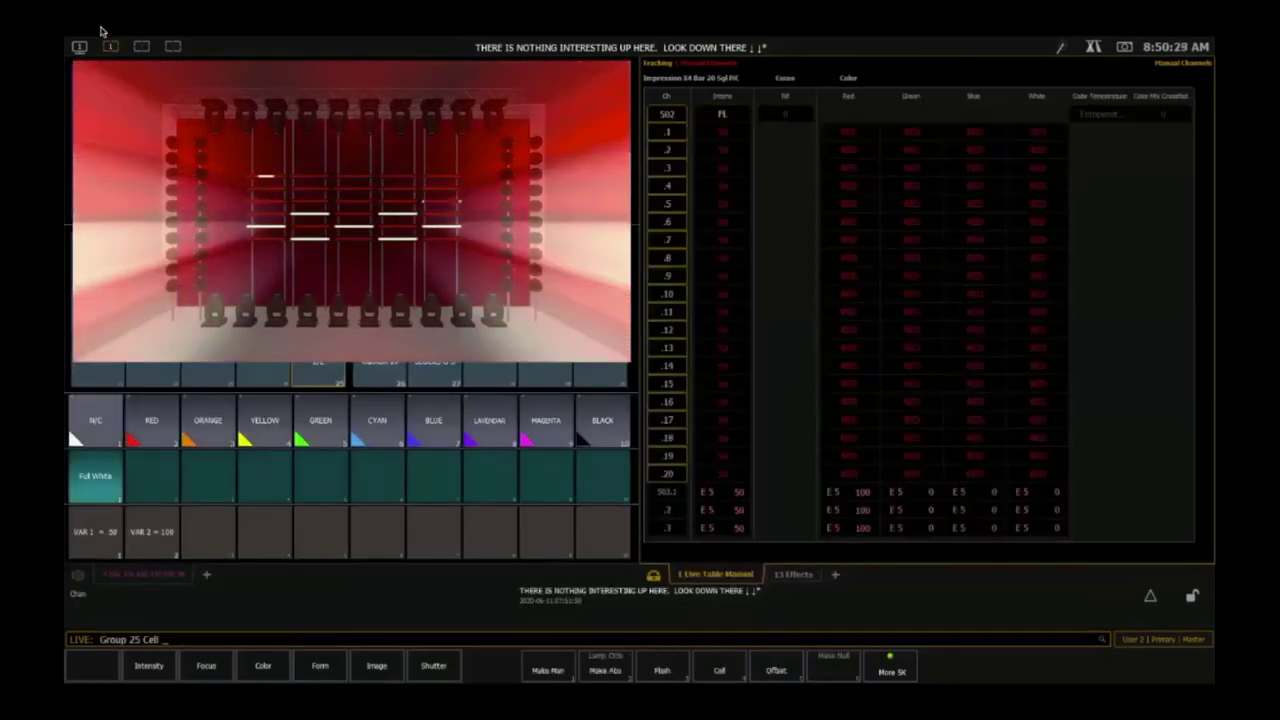
type(" order from group")
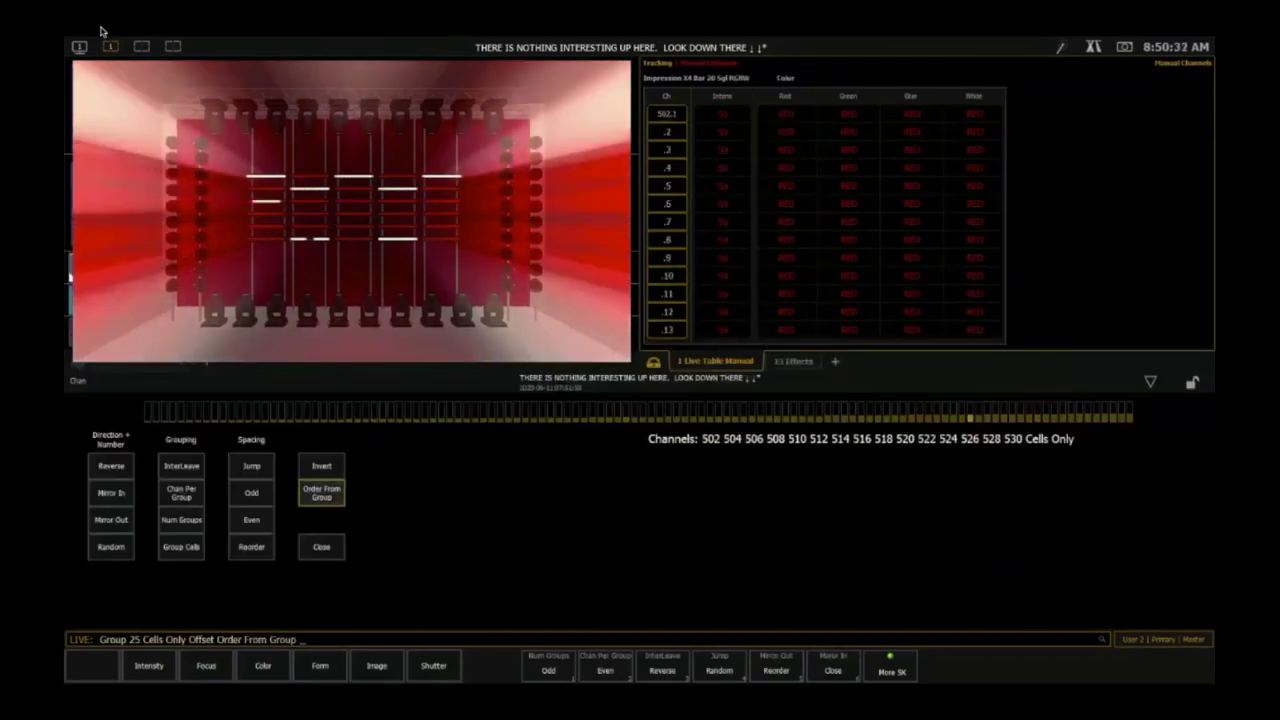
type("26 ◆")
key("Return")
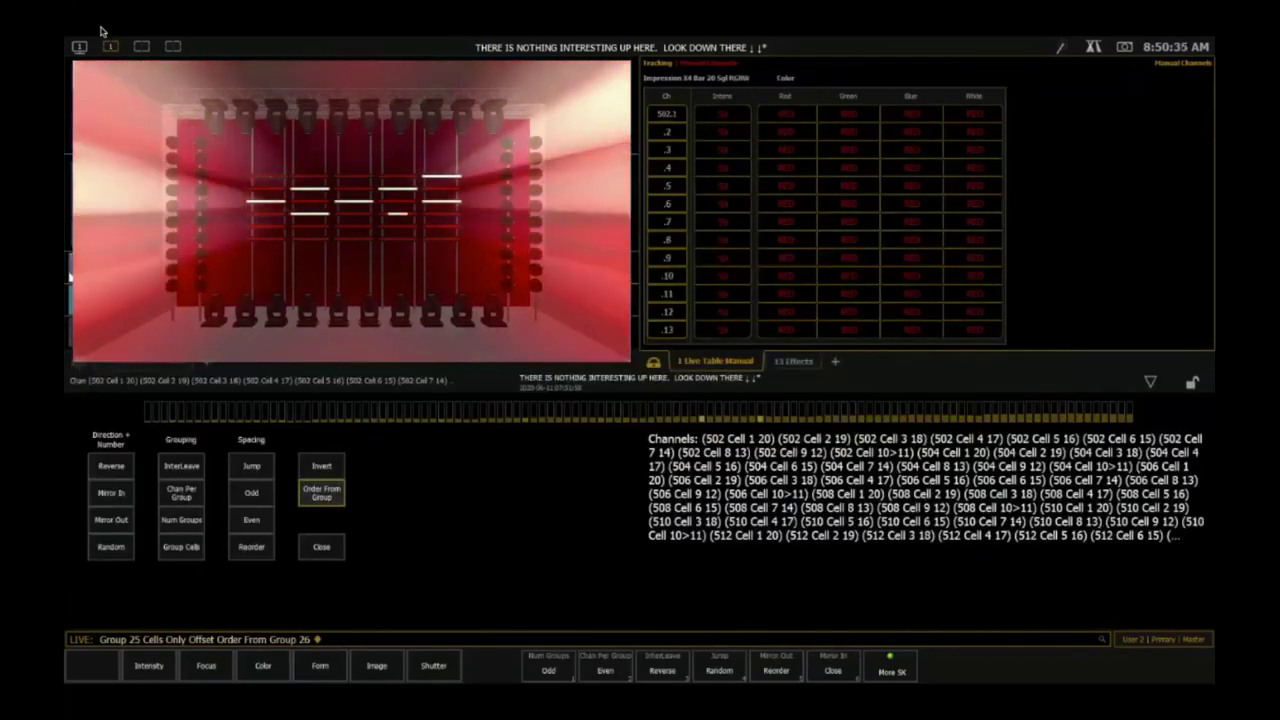
type("effect 5")
key("Return")
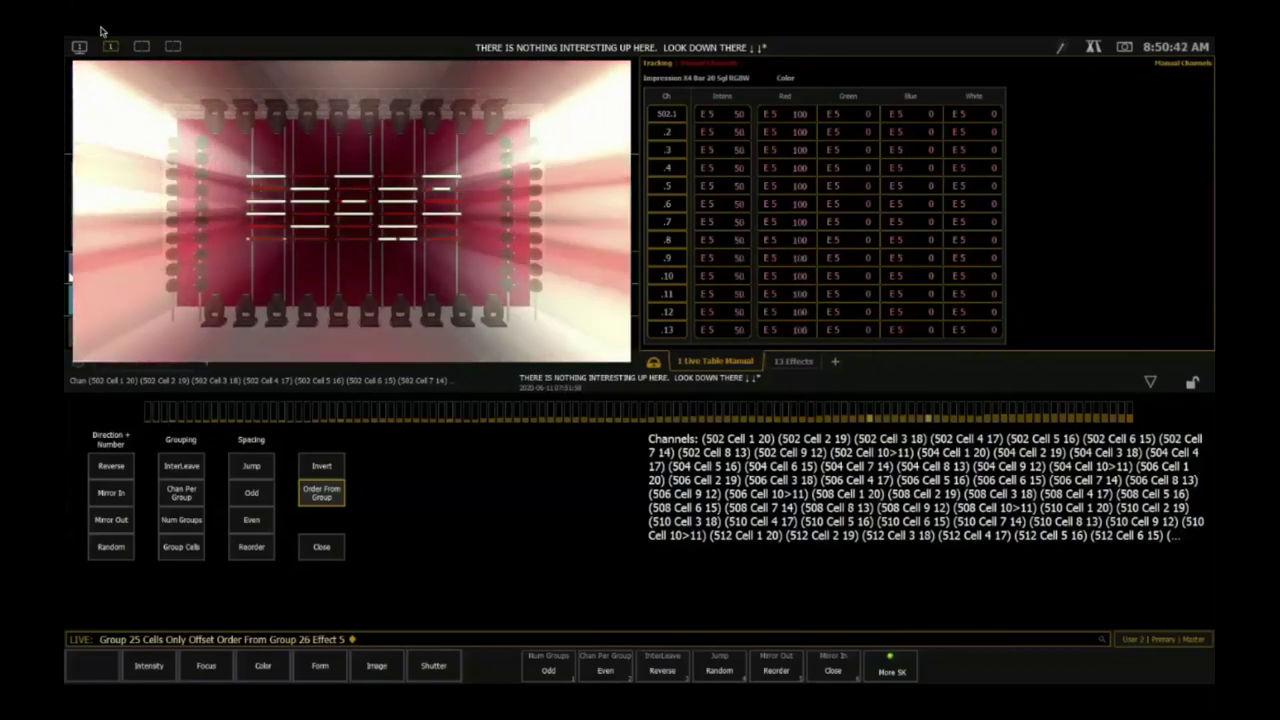
key("Escape")
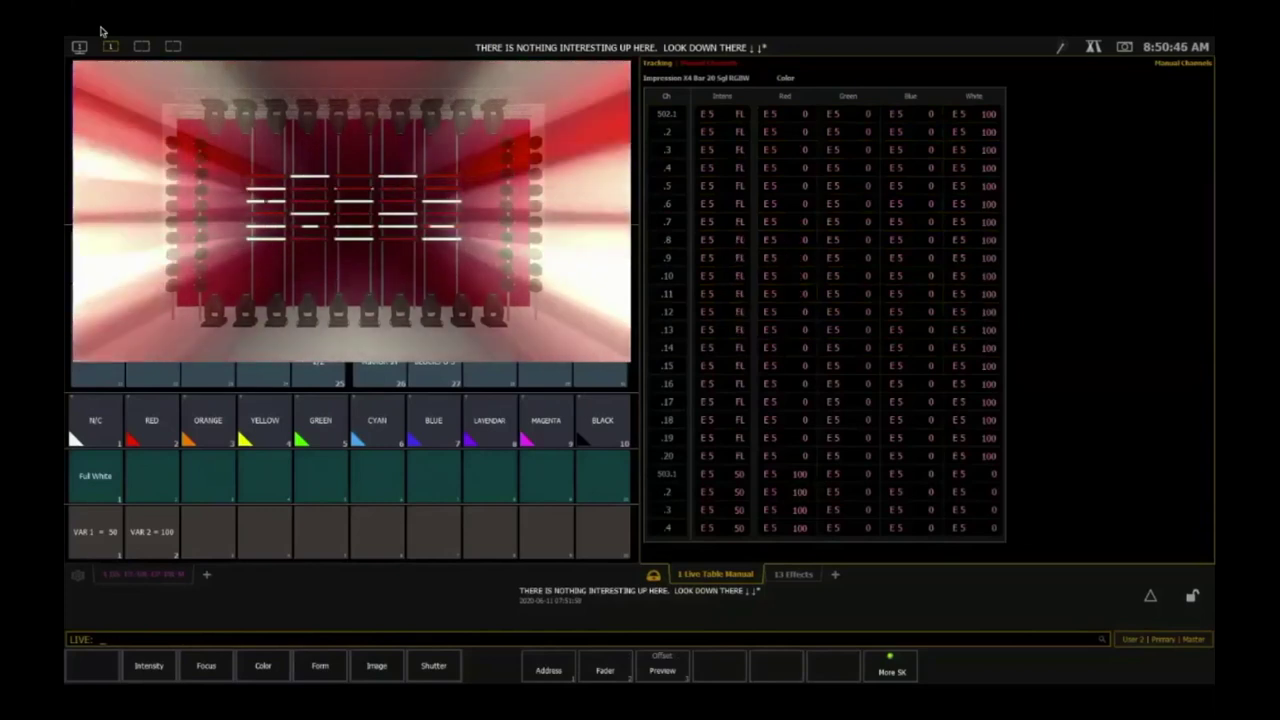
key("r")
key("q")
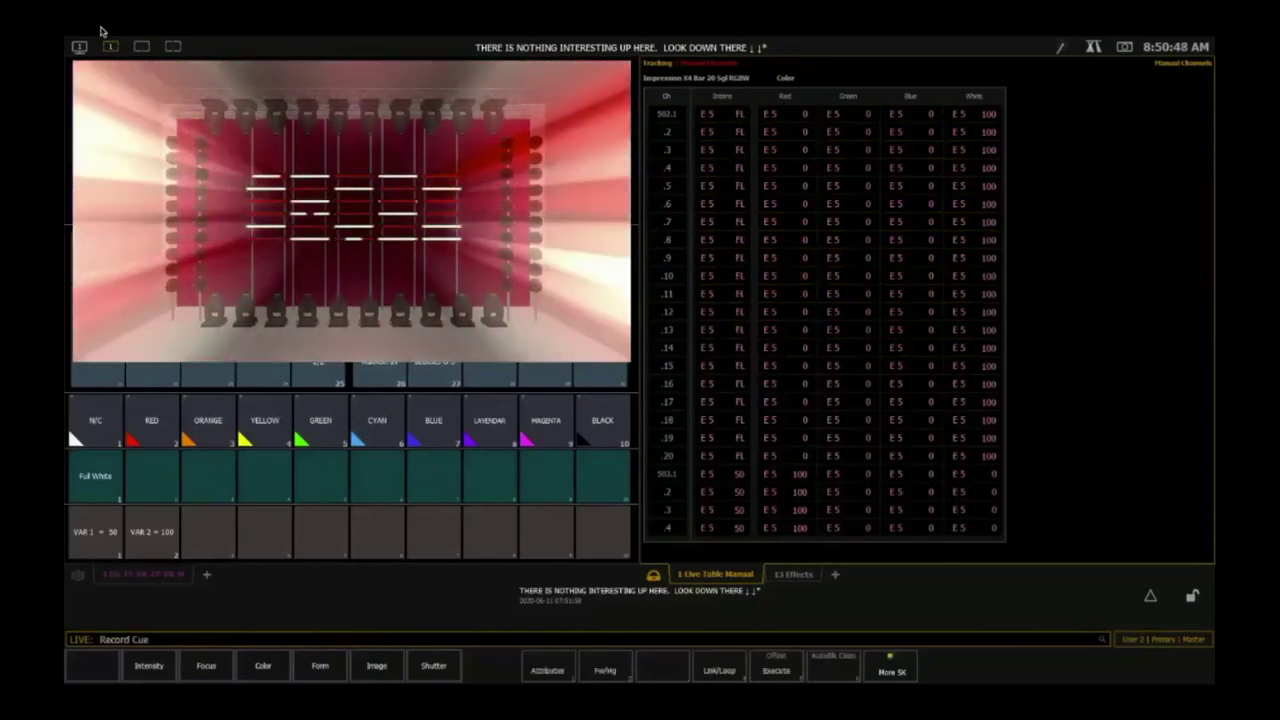
key("Return")
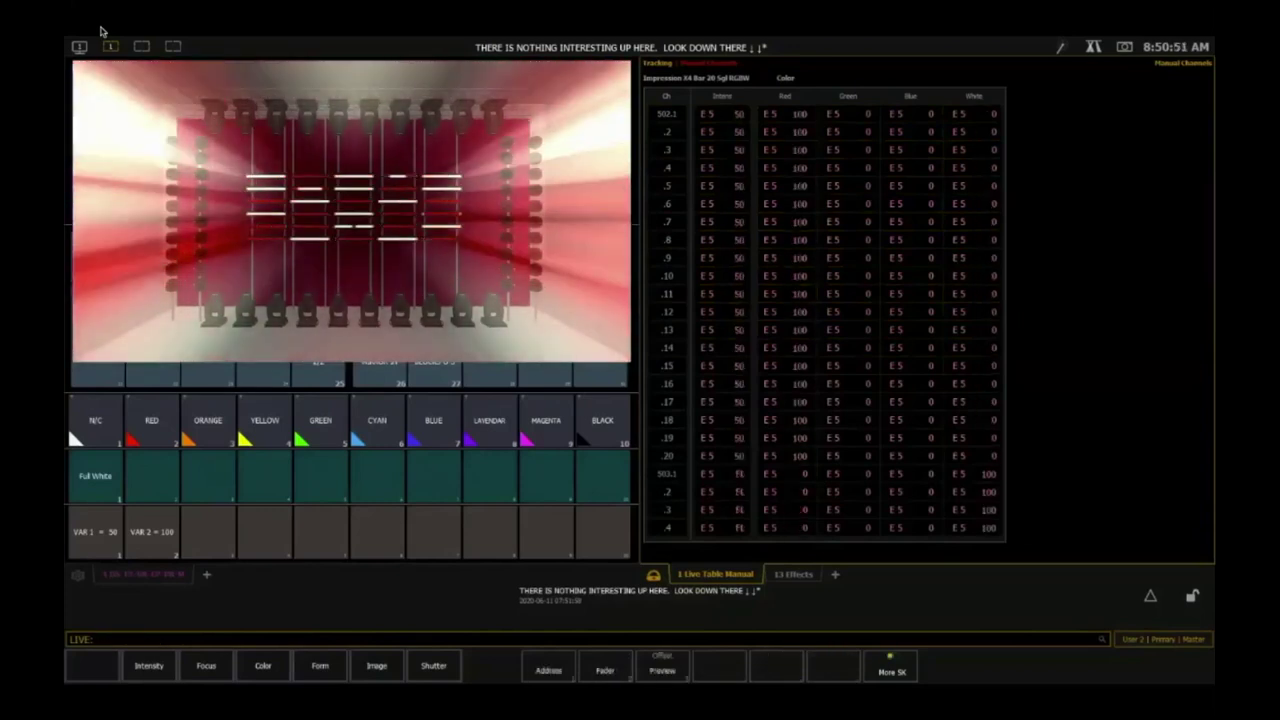
- Store the manual effect data as Cue 1 with Record Only
key("shift+r")
type("q")
type("1")
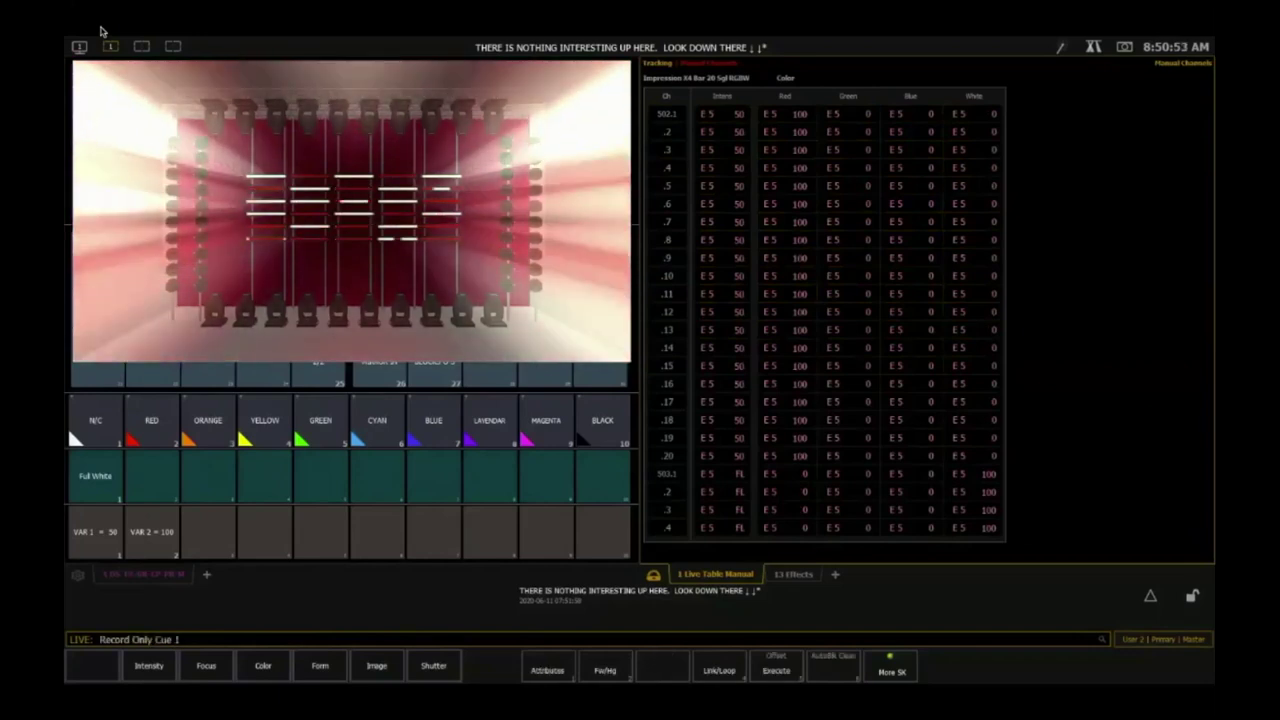
key("Return")
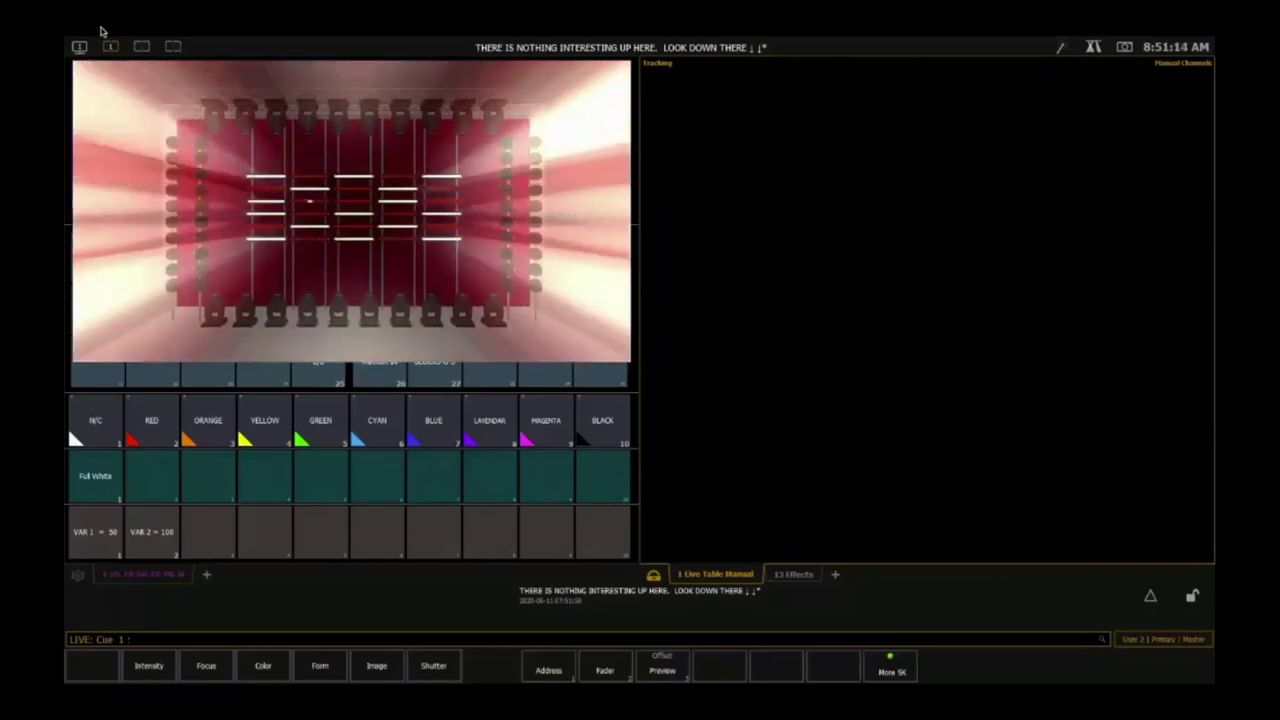
- Open Effect 5 for editing and set its grouping to 20
key("e")
key("5")
key("Return")
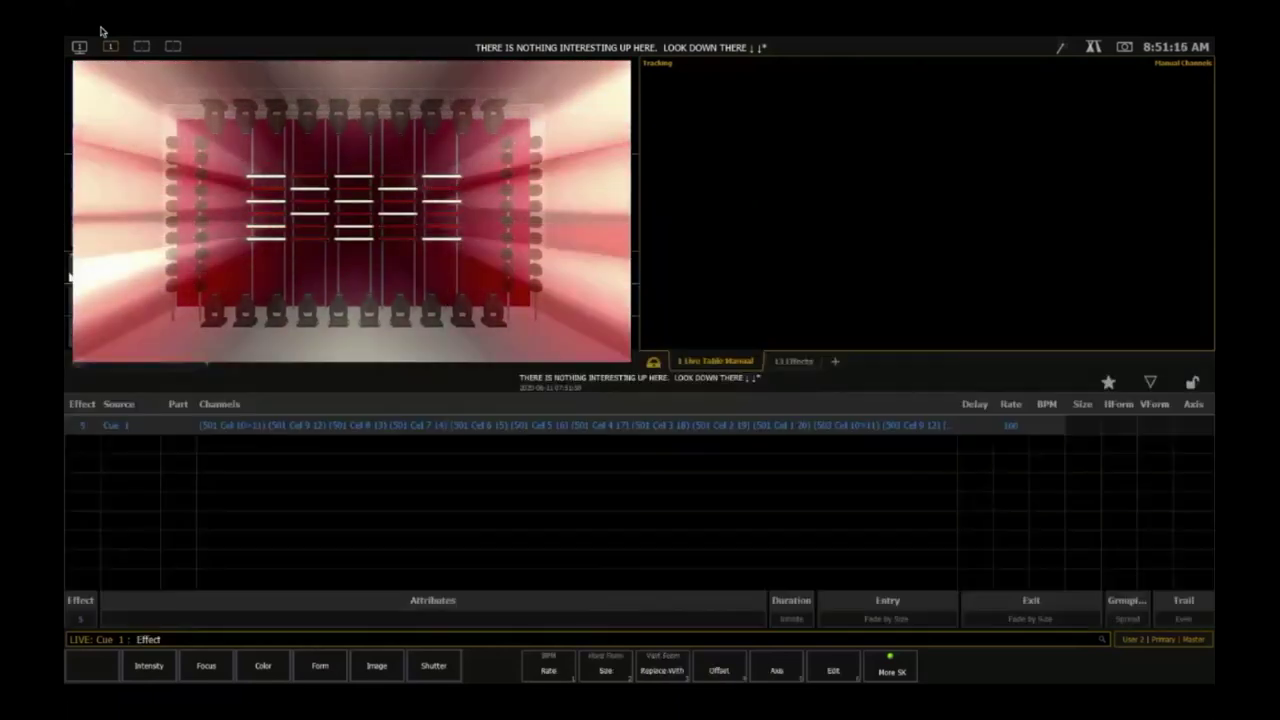
type("g ")
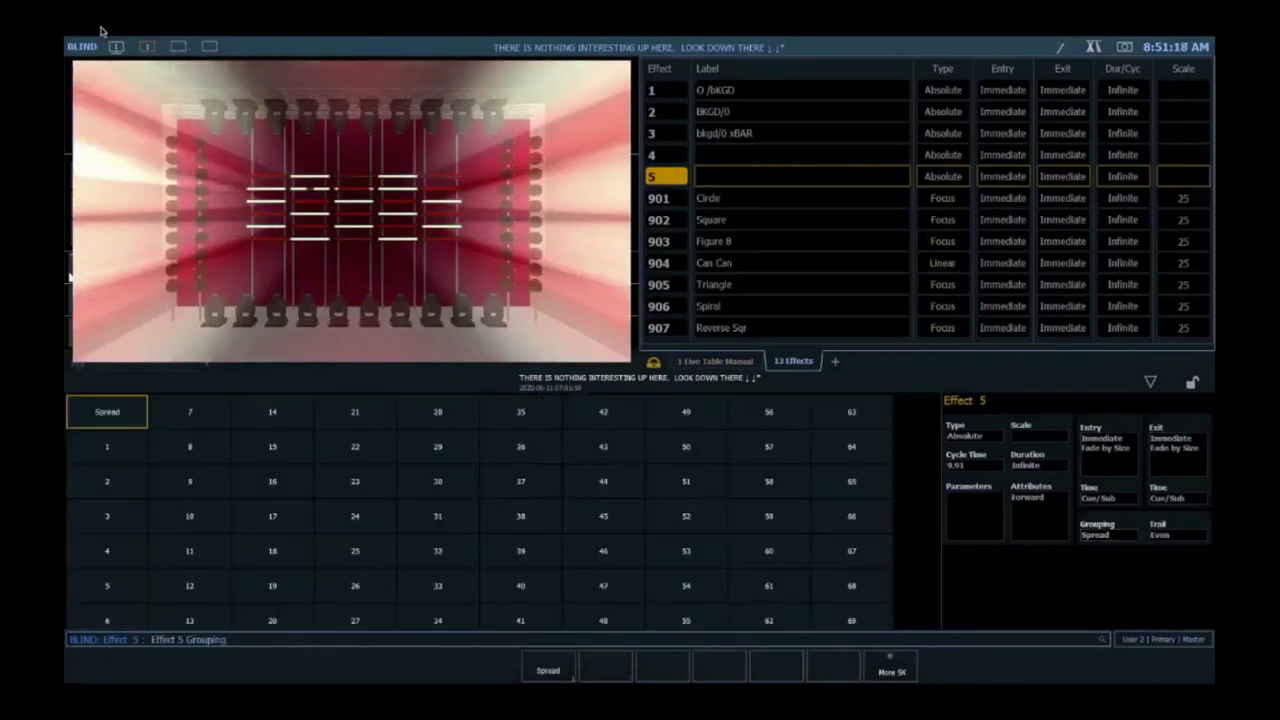
type("20")
key("Return")
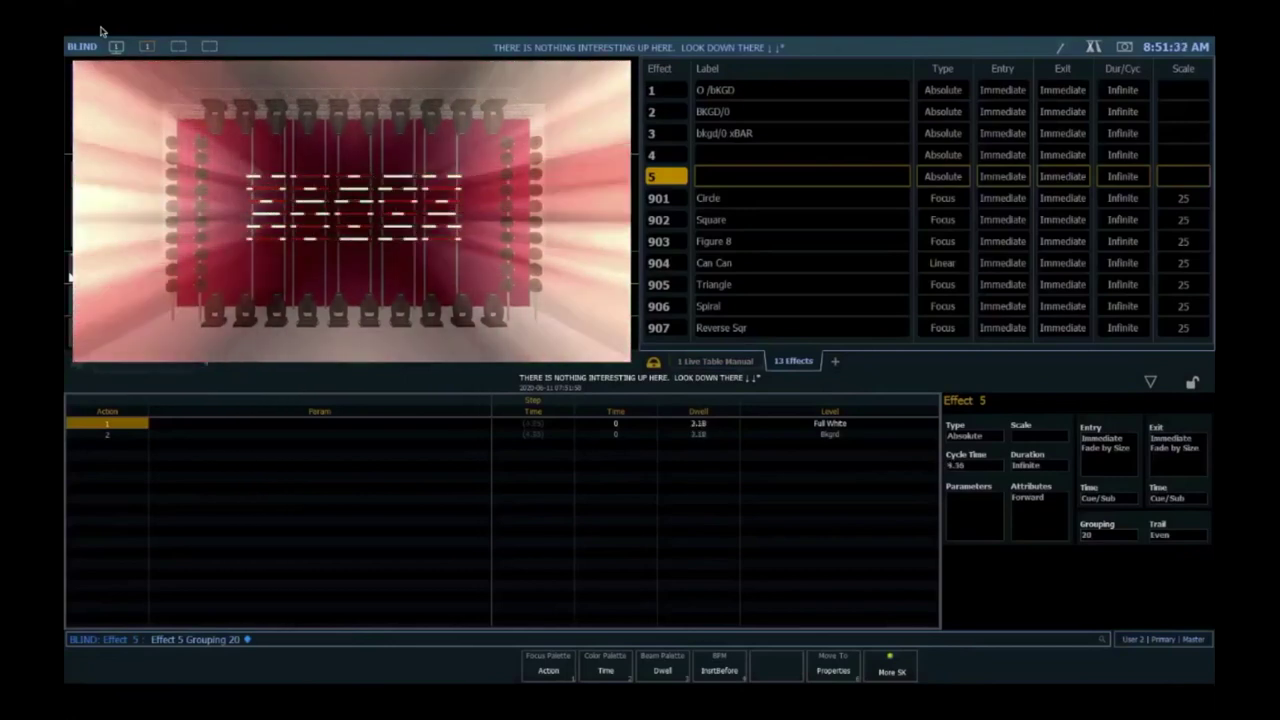
- Try Effect 5 with a grouping of 40 and with a grouping of 60
key("BackSpace")
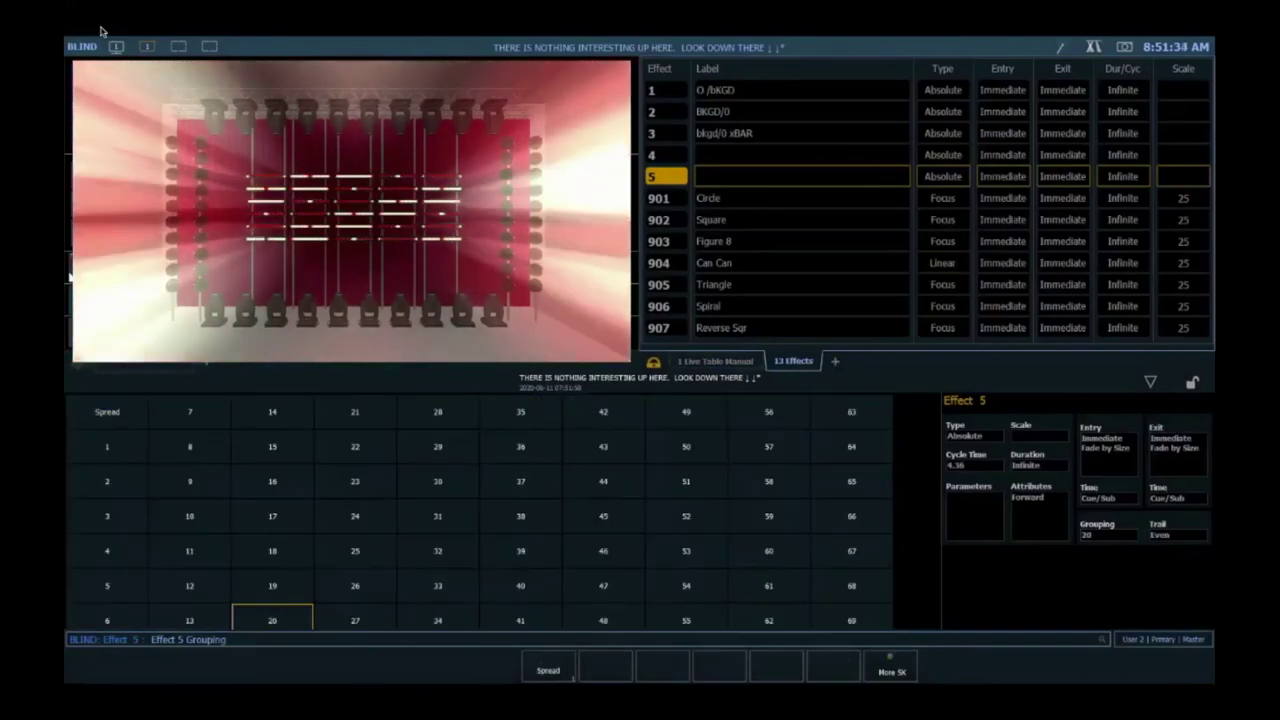
type("40")
key("Return")
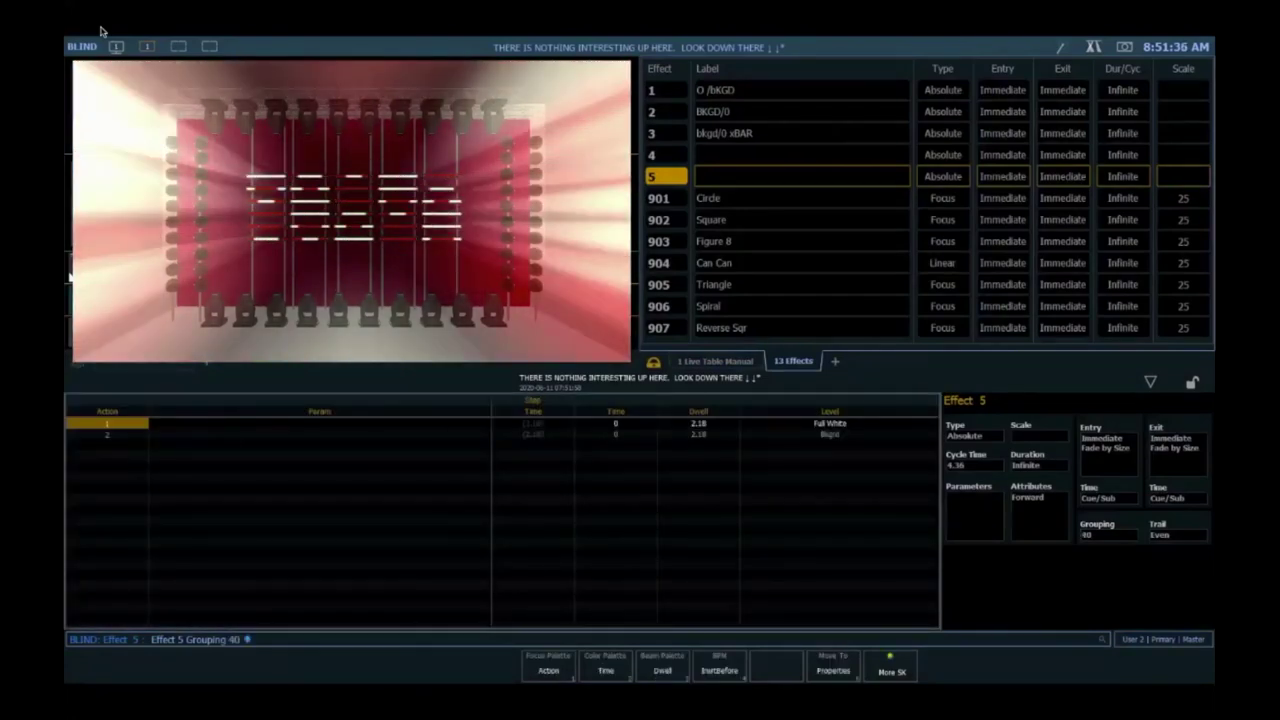
key("BackSpace")
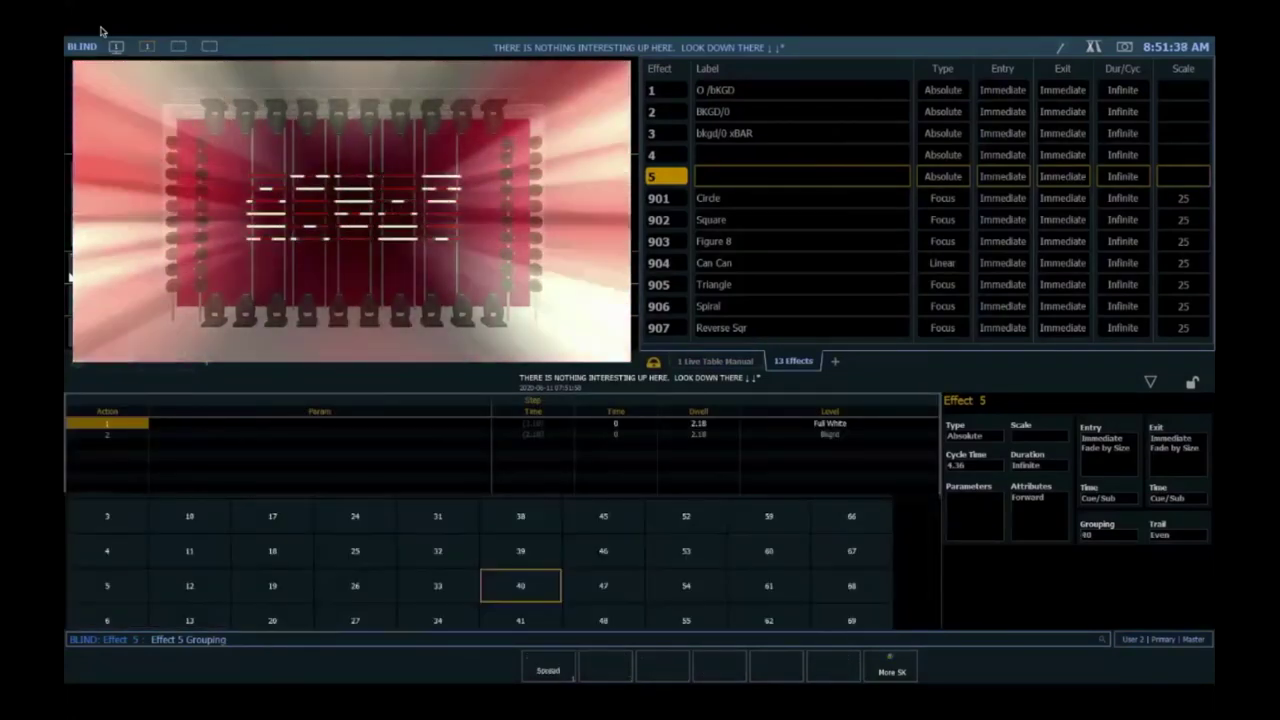
type("60")
key("Return")
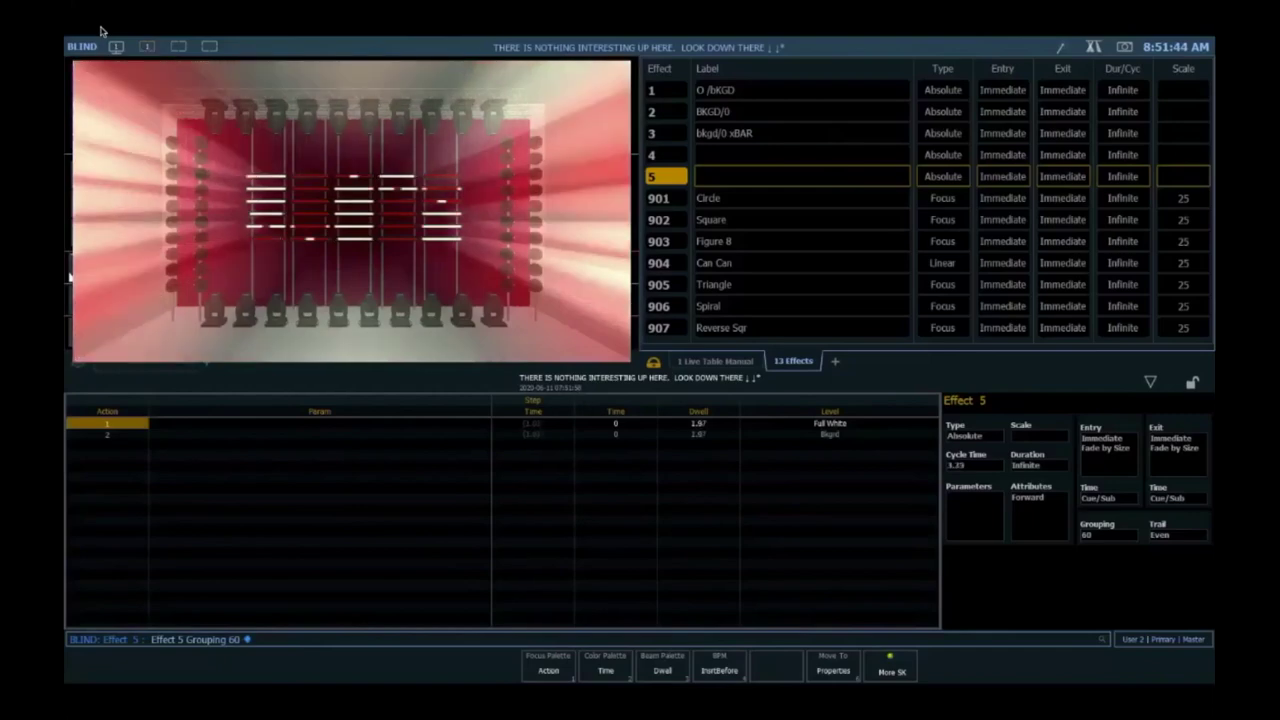
- Try Effect 5 with a grouping of 100 and with a grouping of 10
type("g 100")
key("Return")
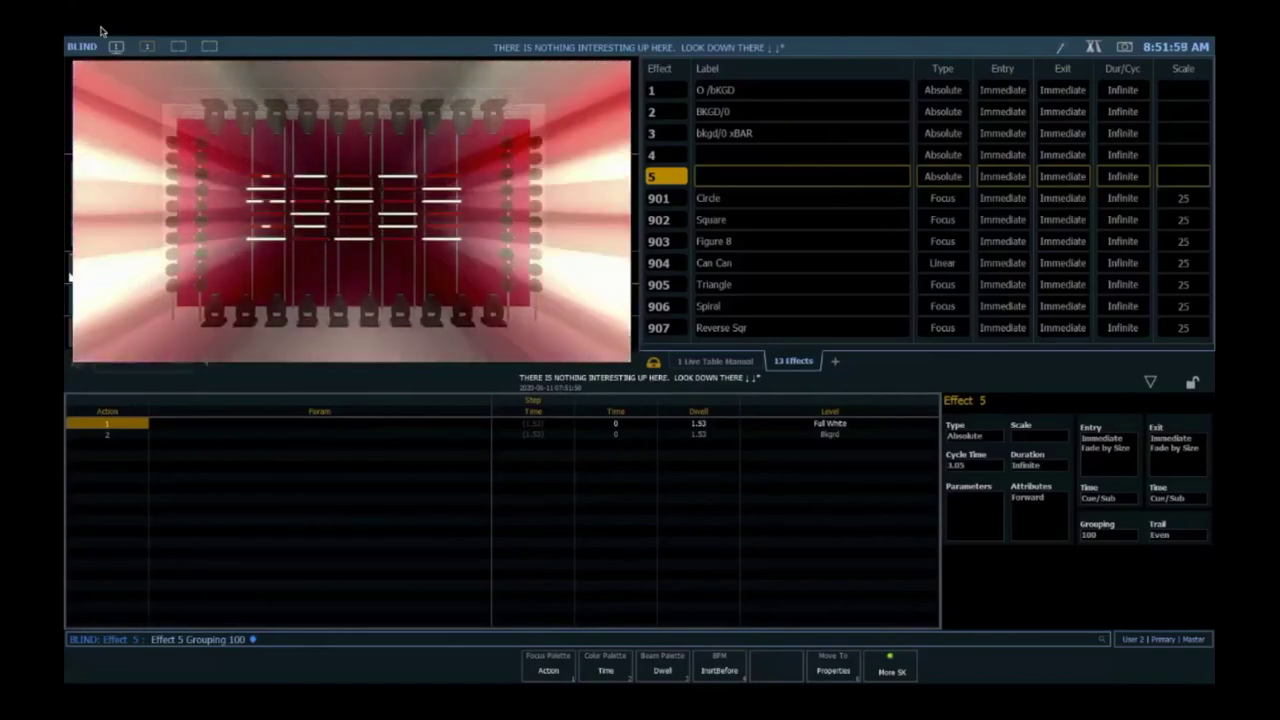
key("BackSpace")
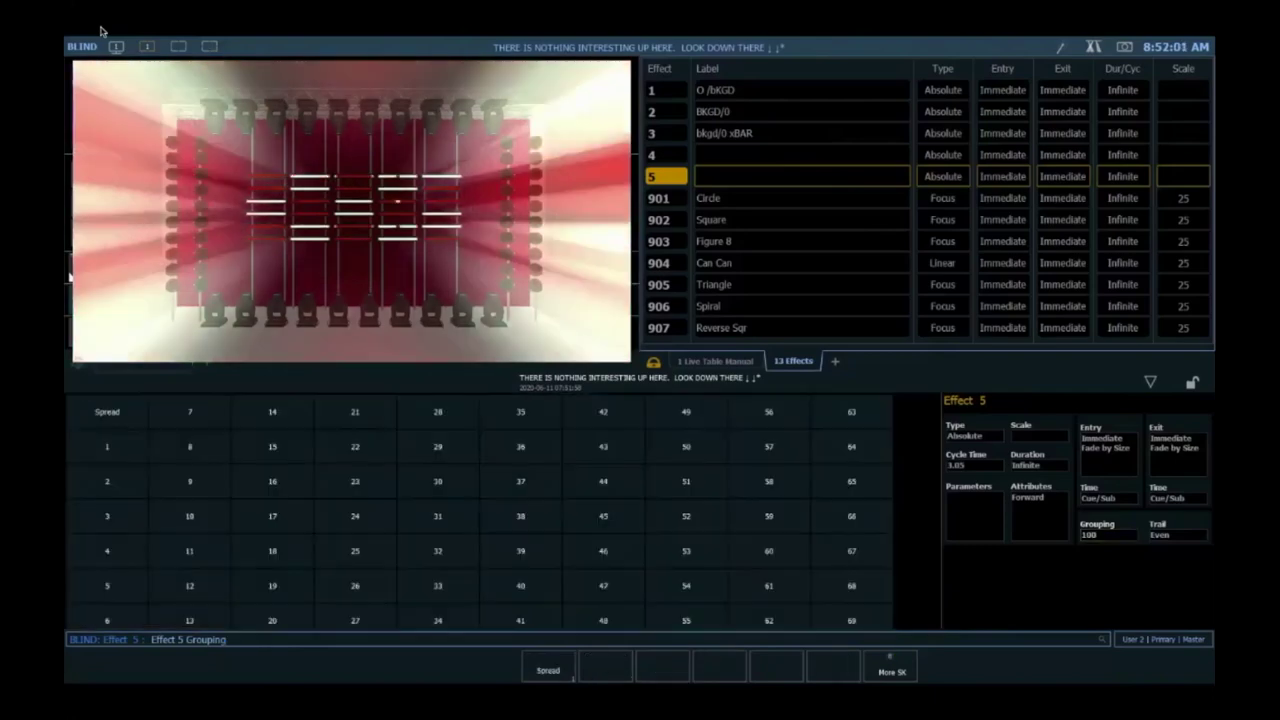
type("2")
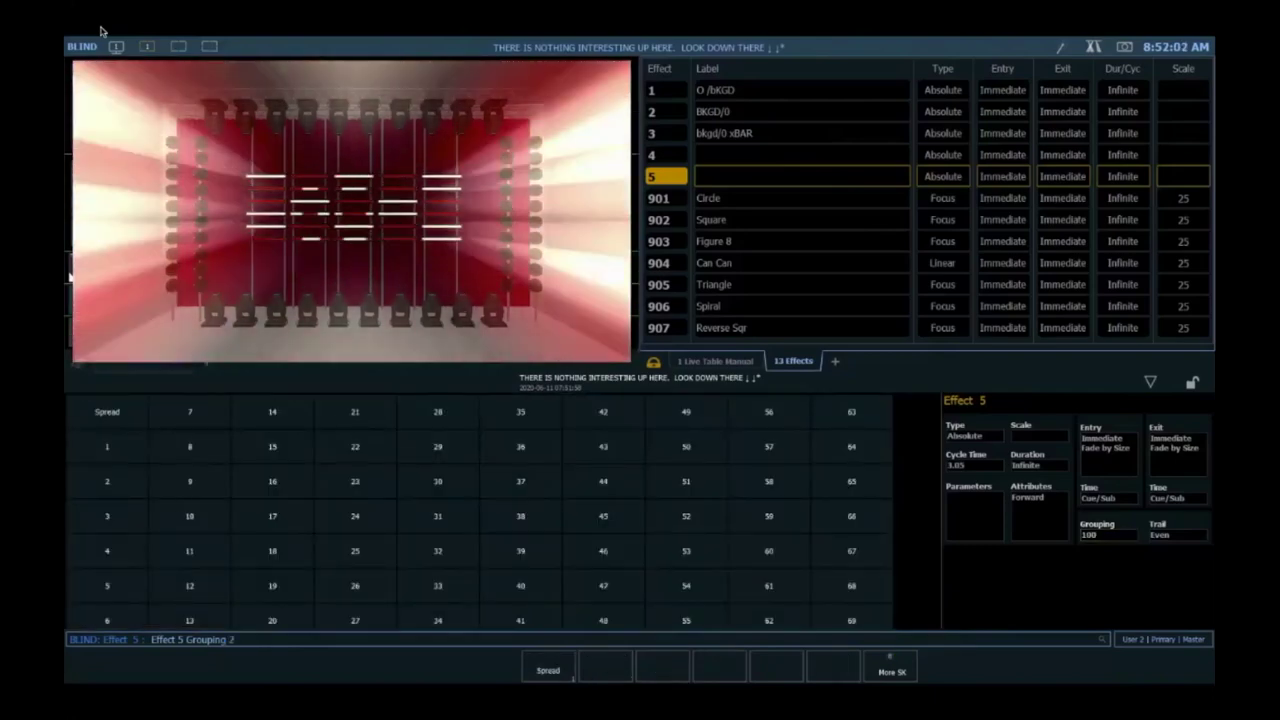
key("BackSpace")
type("10")
key("Return")
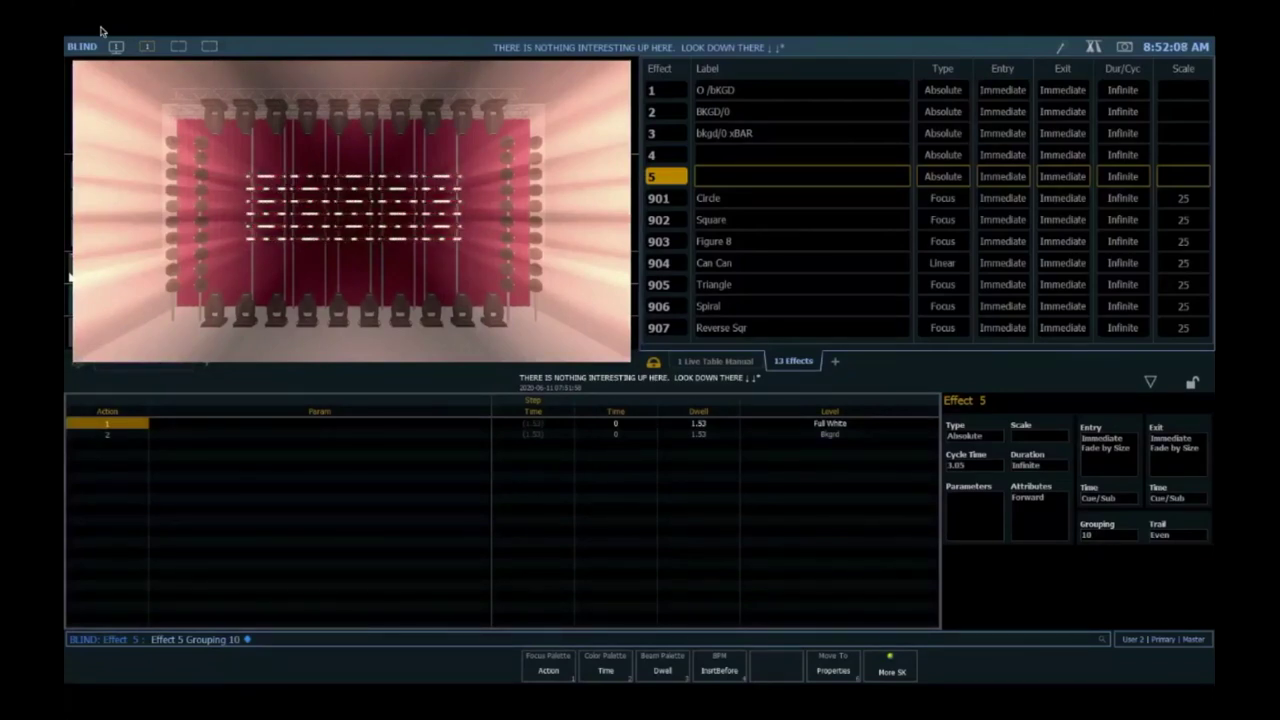
- Set Effect 5's grouping back to 20 and return to Live
type("20")
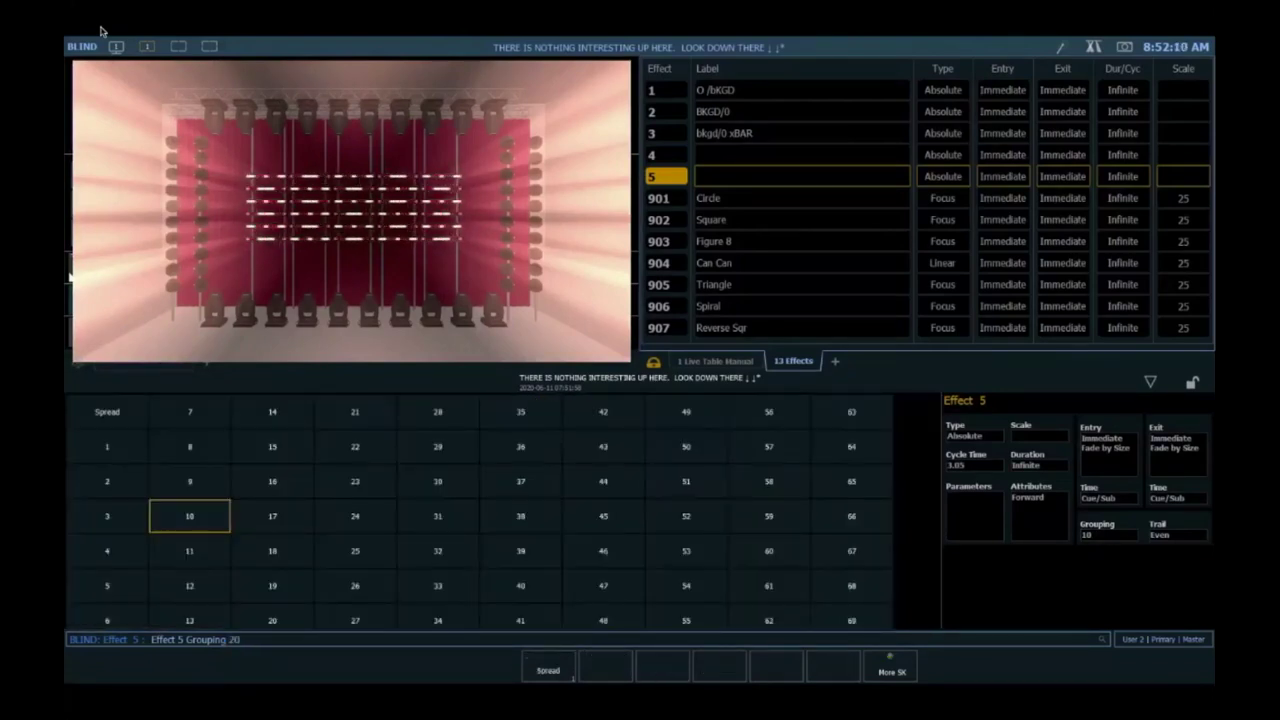
key("Return")
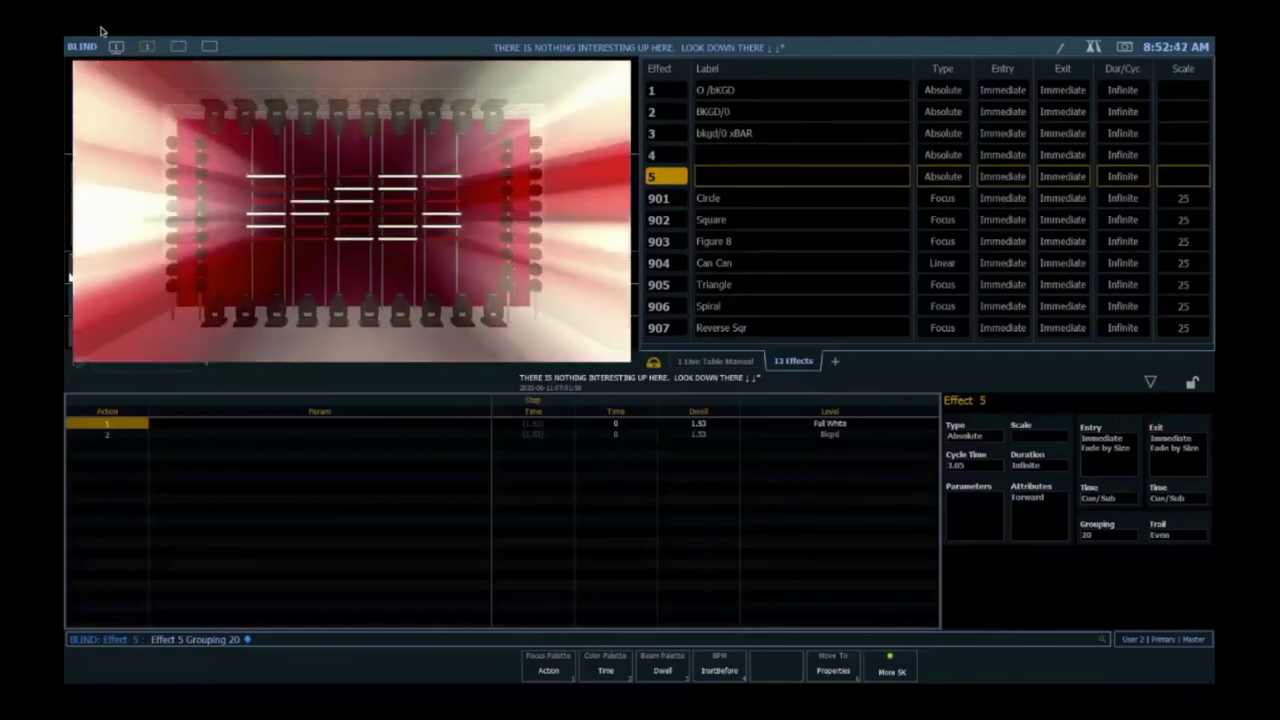
key("BackSpace")
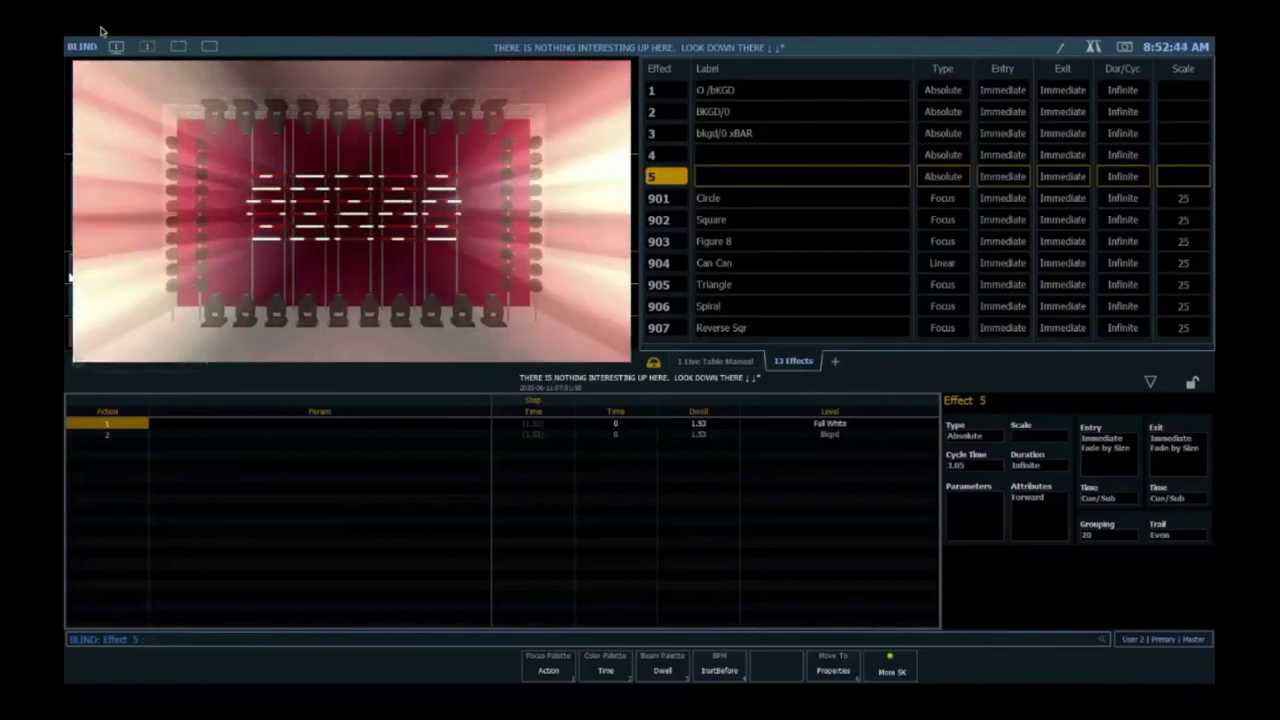
key("F1")
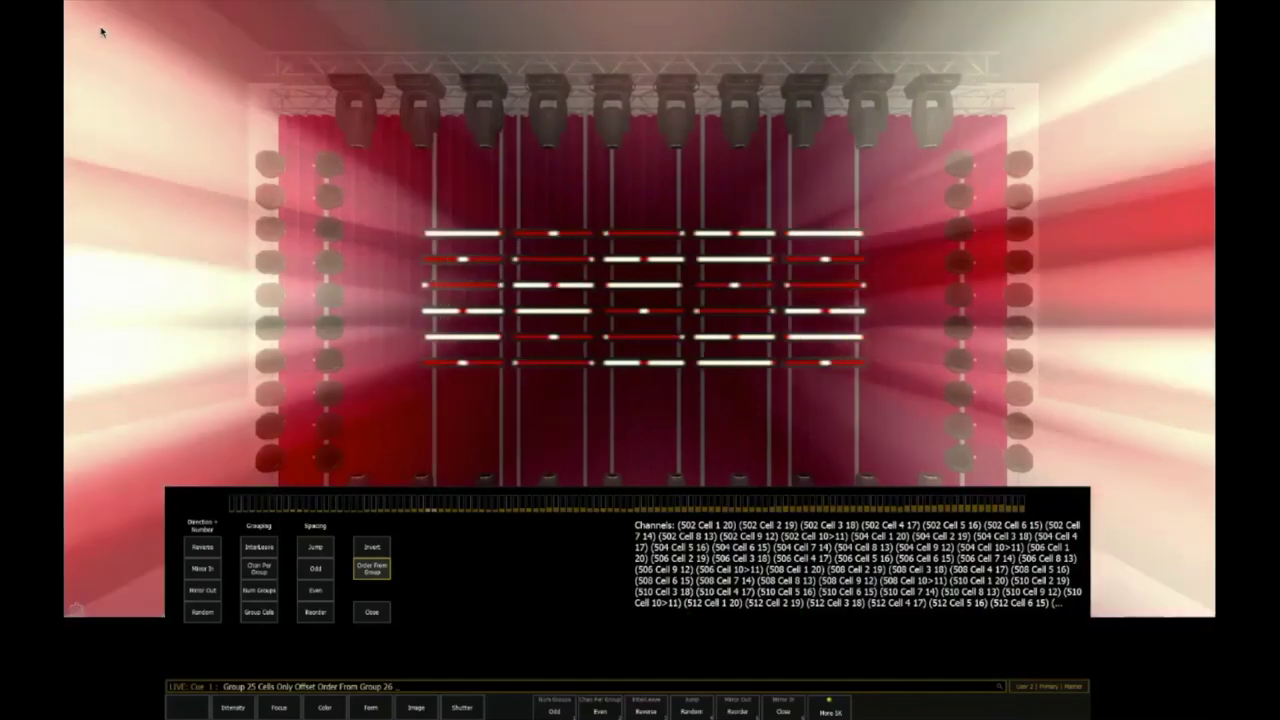
- Stop the running effect and select only the cells of Group 15, offset in the order of Group 16
key("ctrl+e")
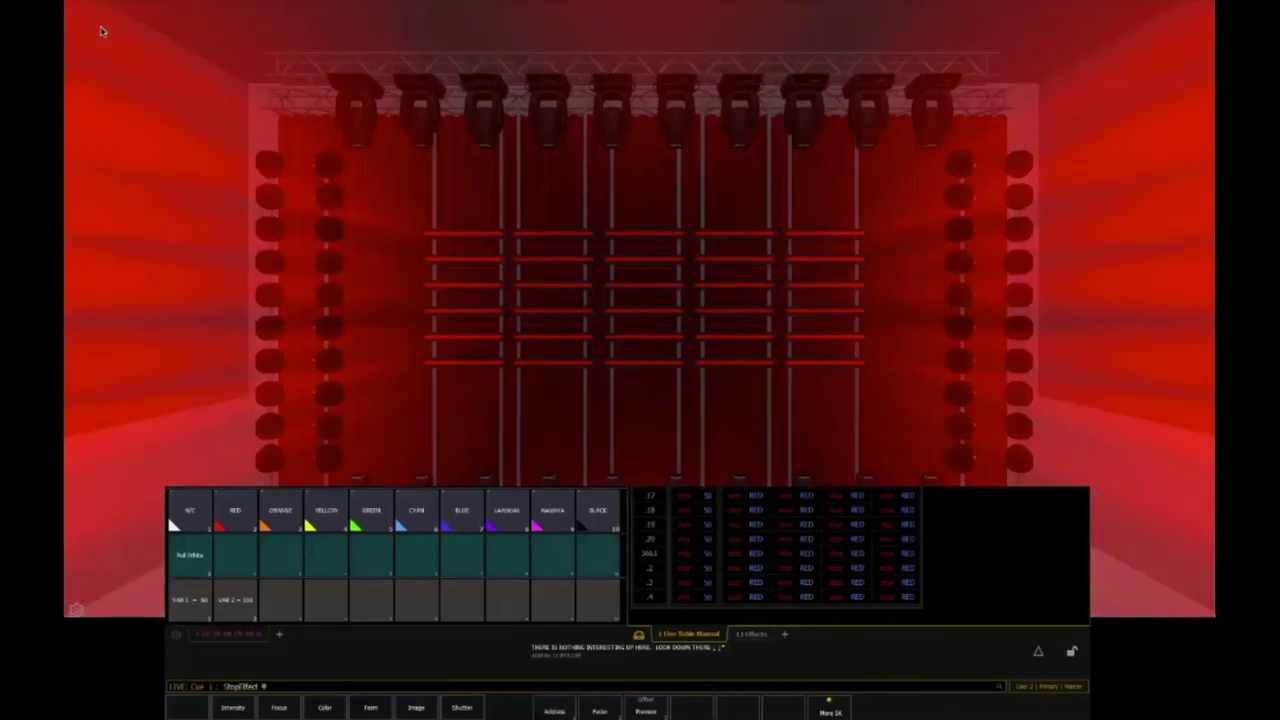
key("g")
key("1")
key("5")
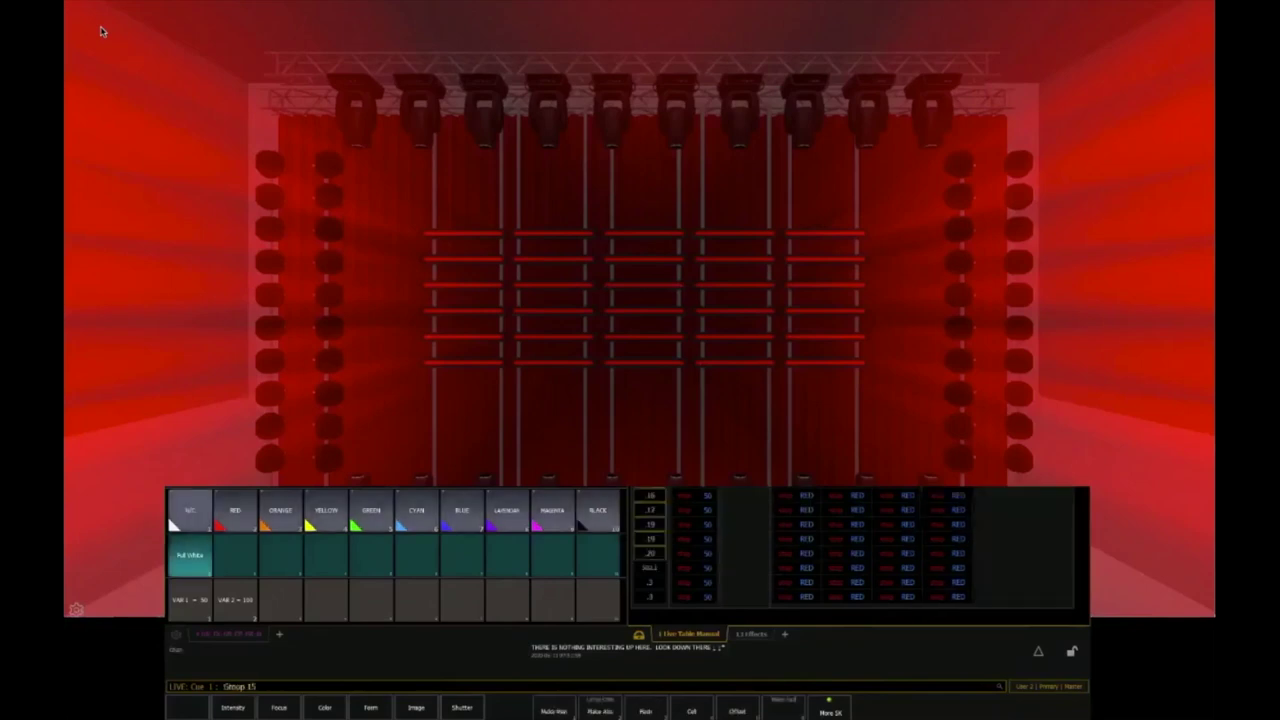
key("alt+o")
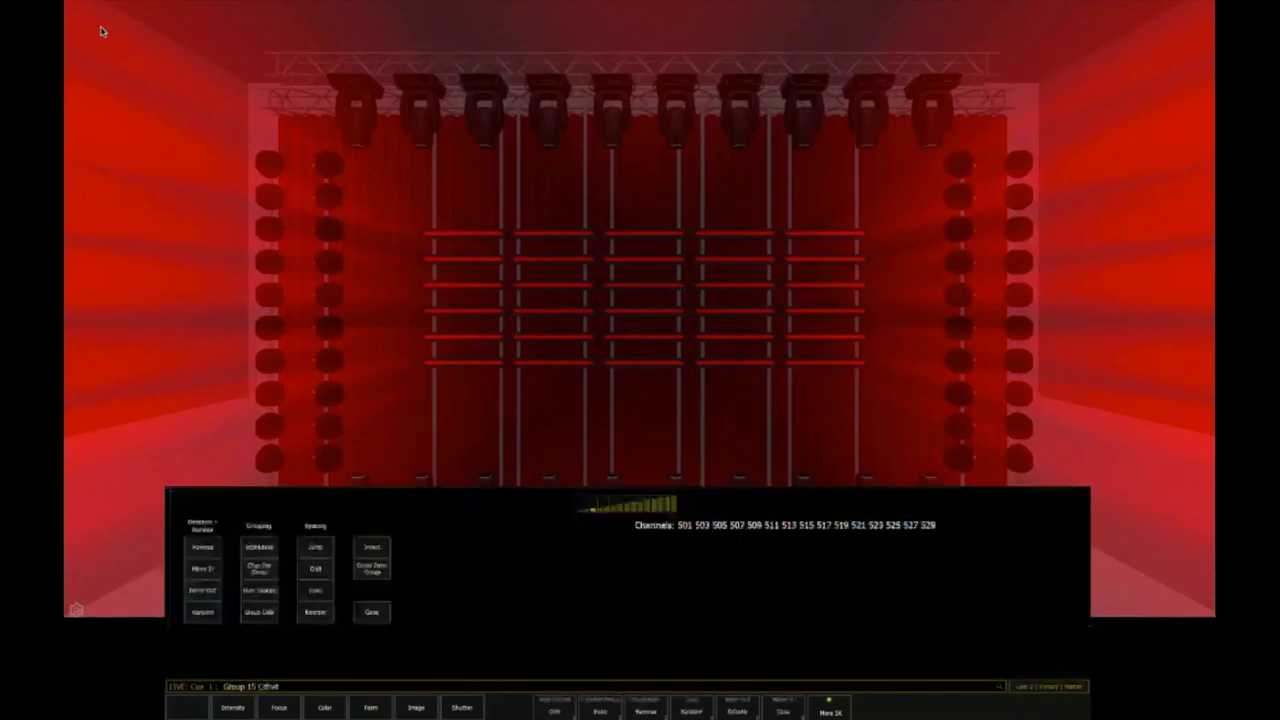
key("BackSpace")
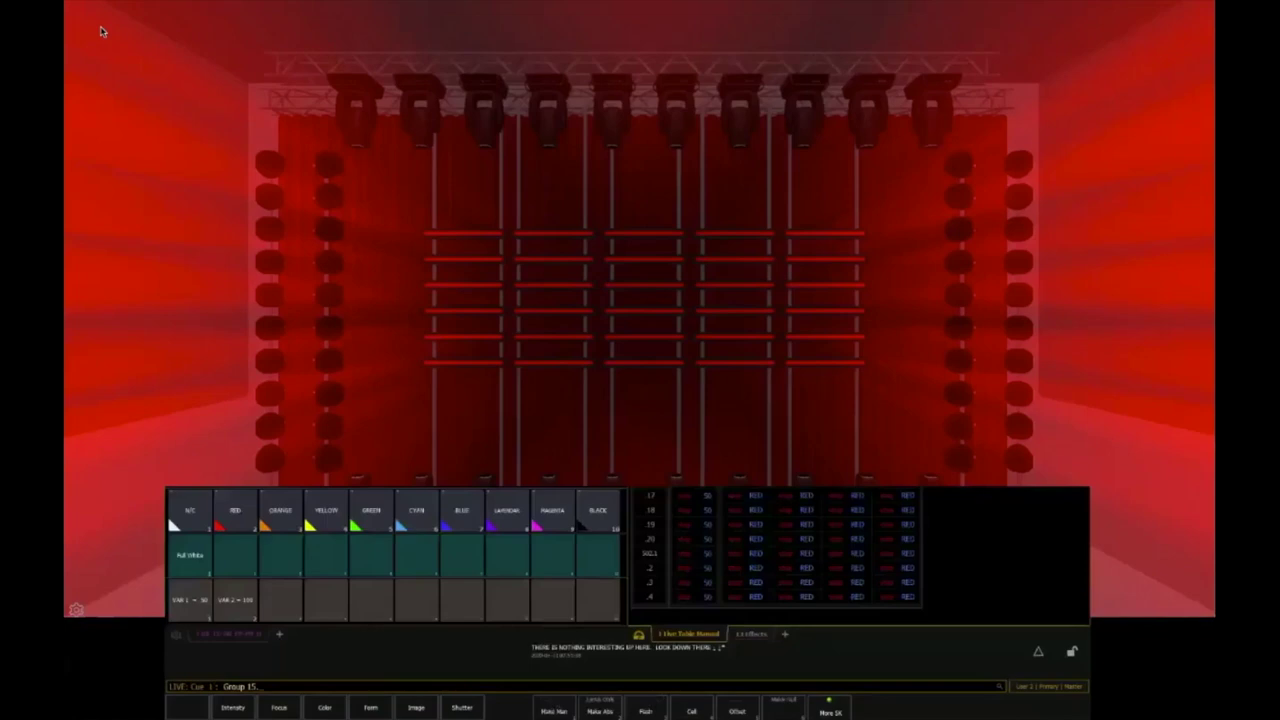
key("F4")
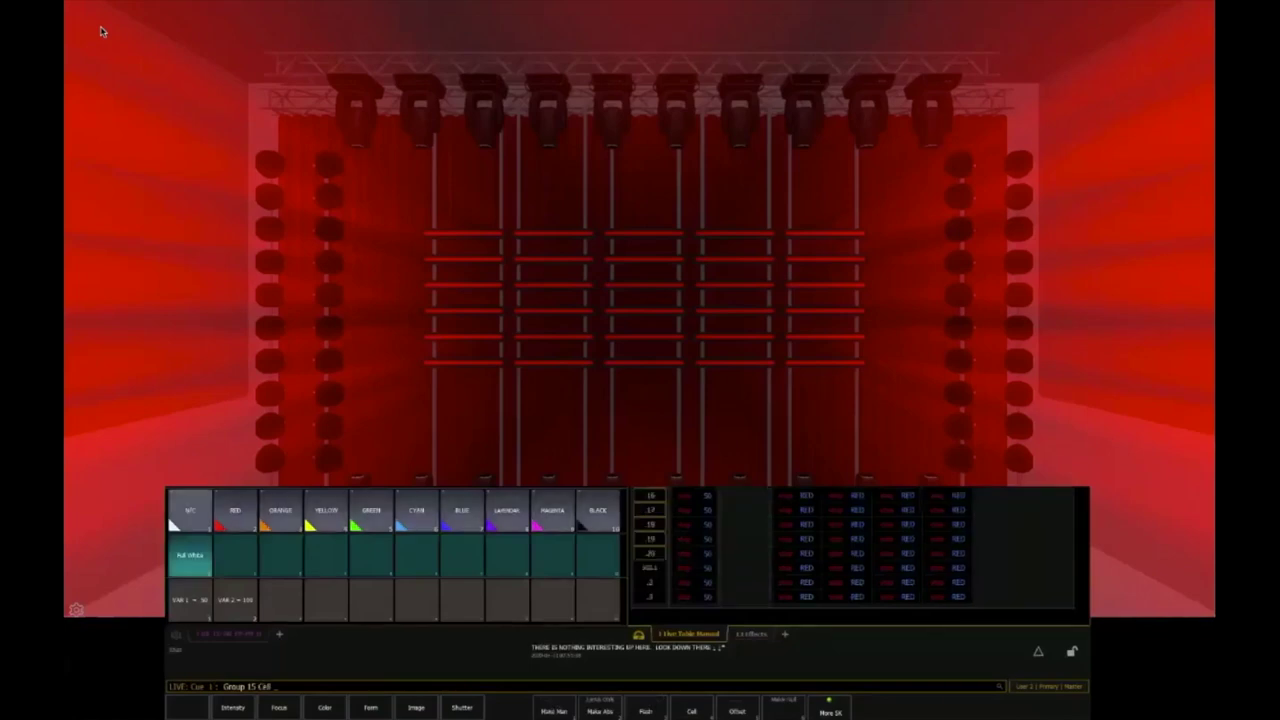
key("alt+o")
key("F6")
key("Return")
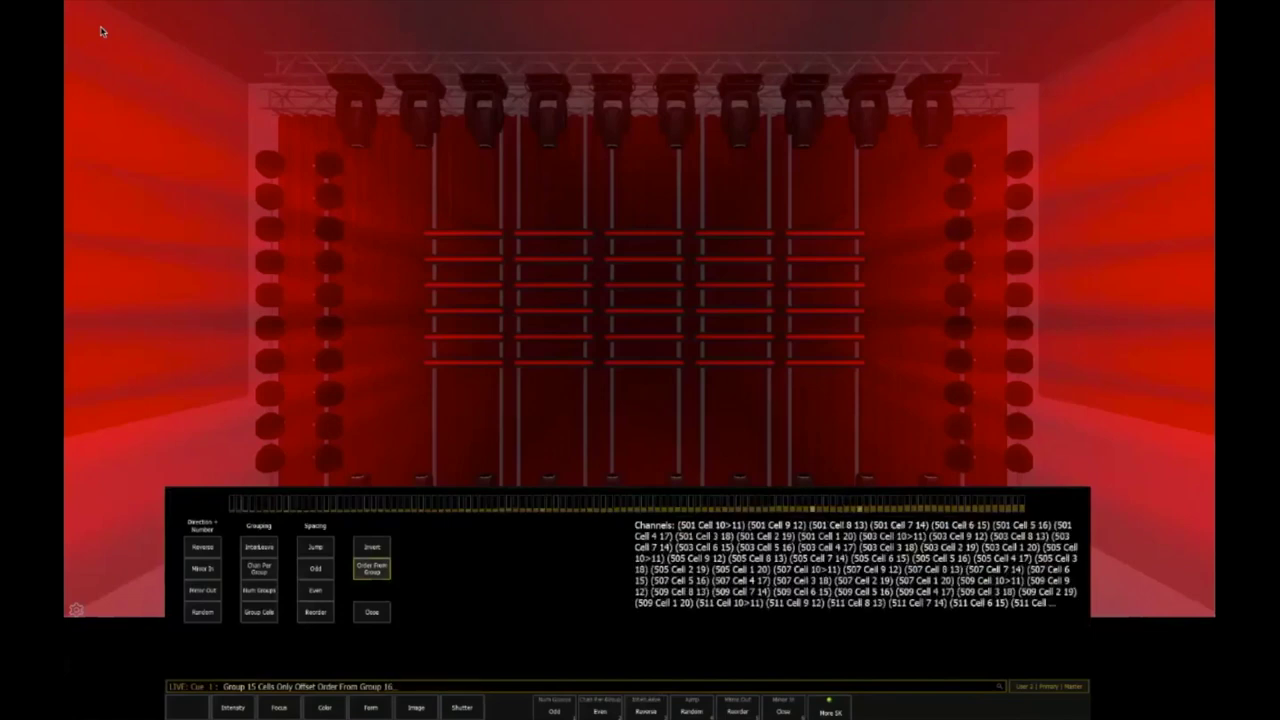
- Fan Color Palettes 2 + 7 across the selected Group 15 cells
key("alt+c")
key("2")
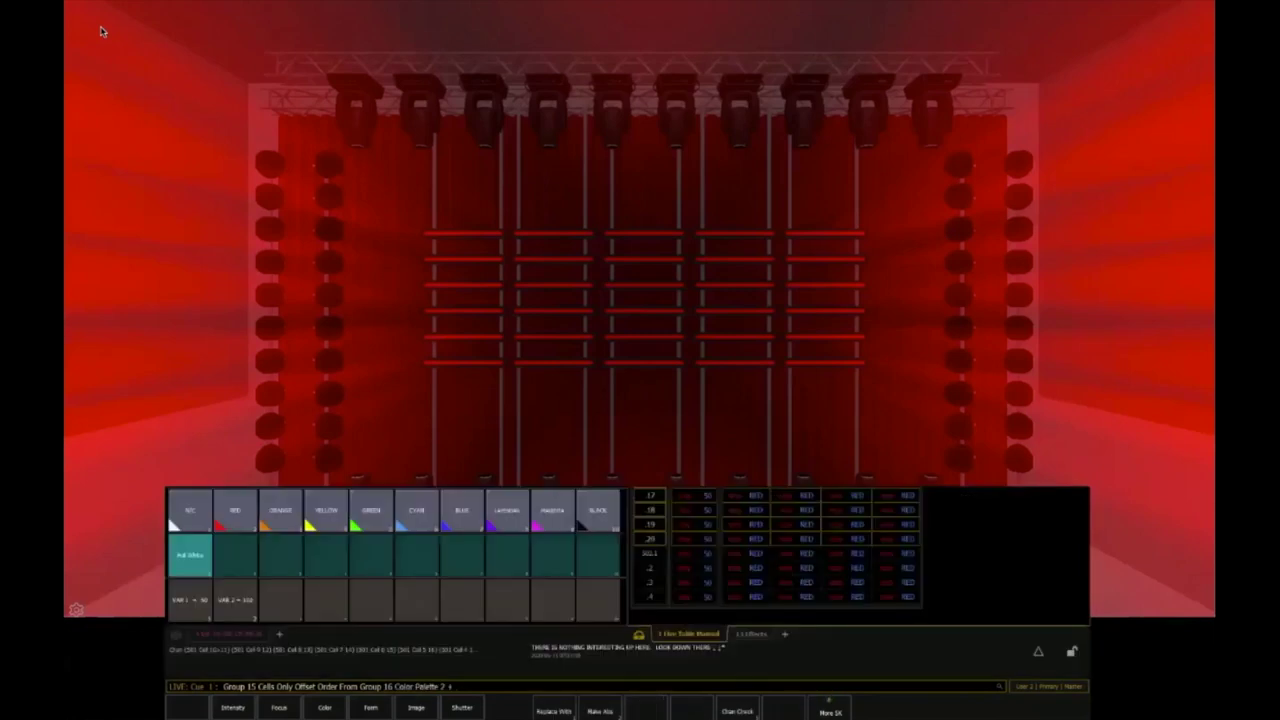
key("7")
key("Return")
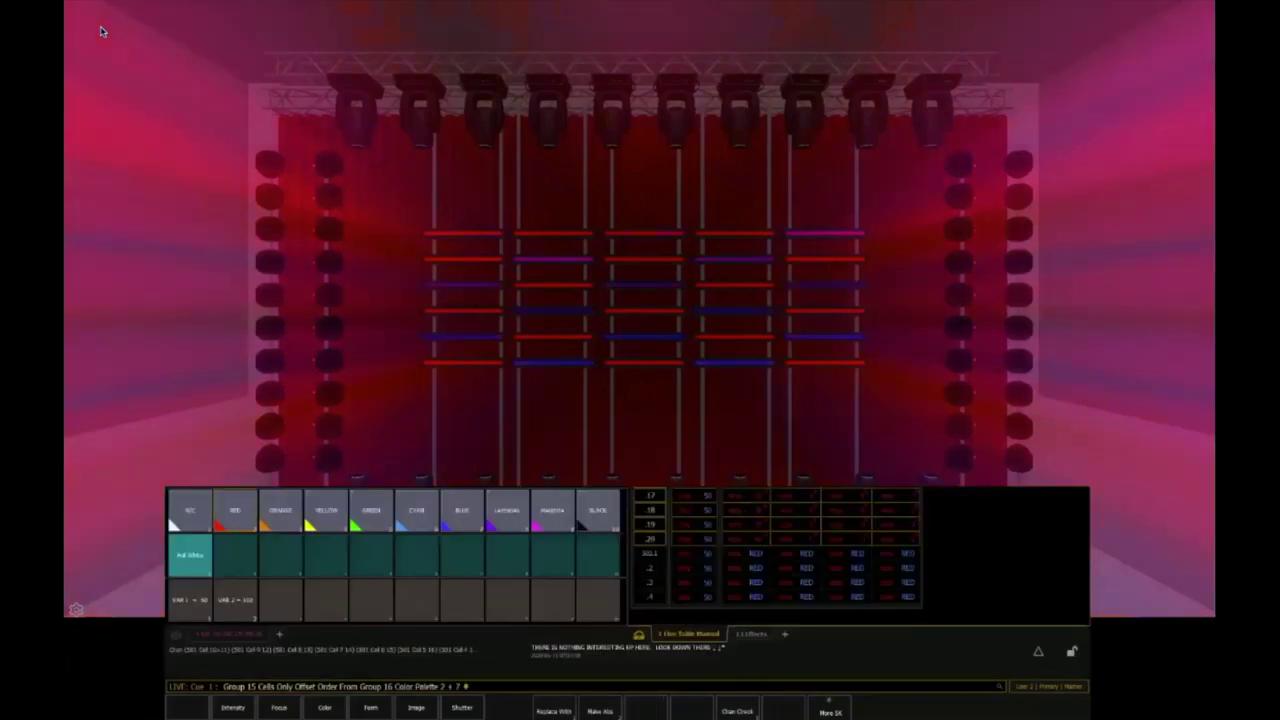
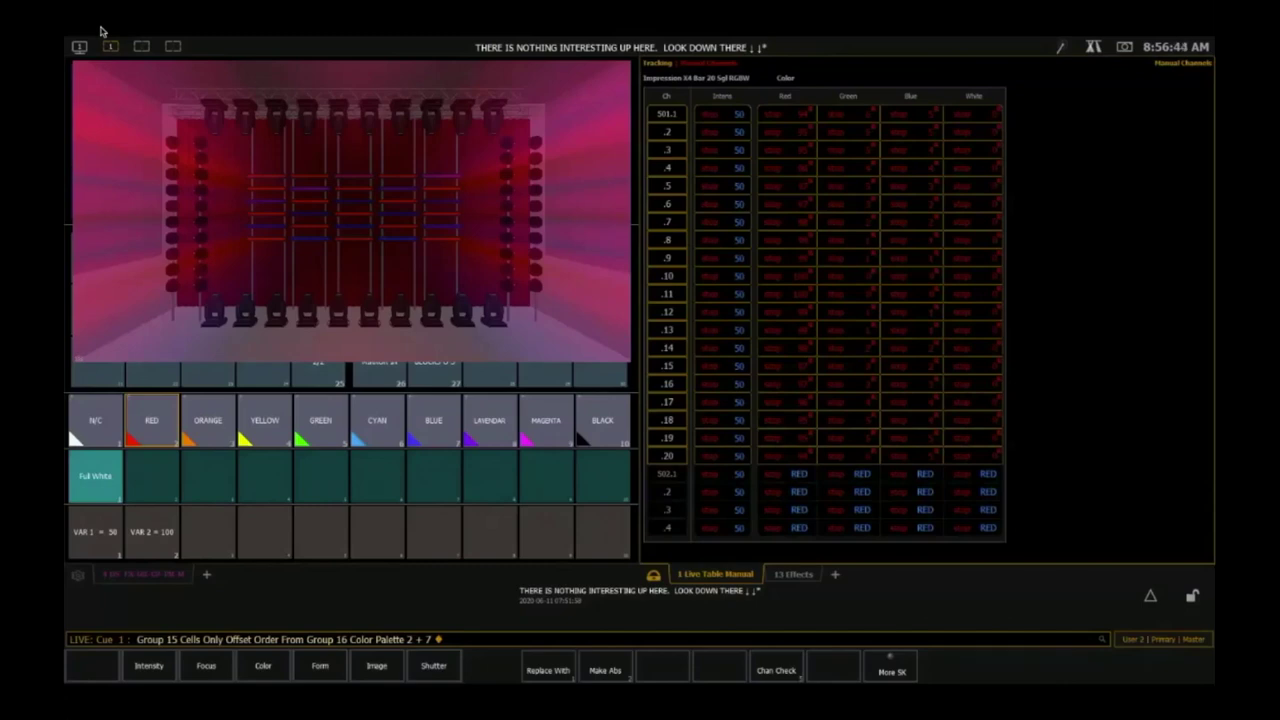
- Clear the command line and run Go To Cue Out
key("Escape")
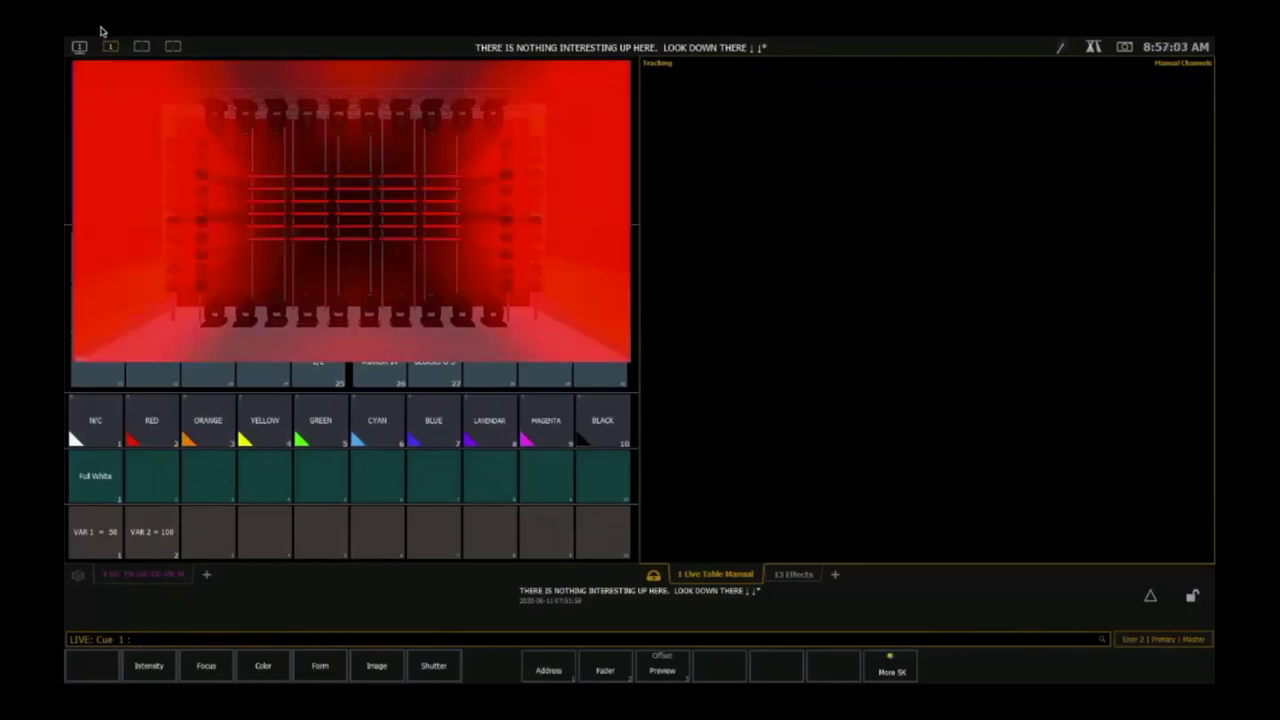
key("ctrl+shift+z")
key("o")
key("Return")
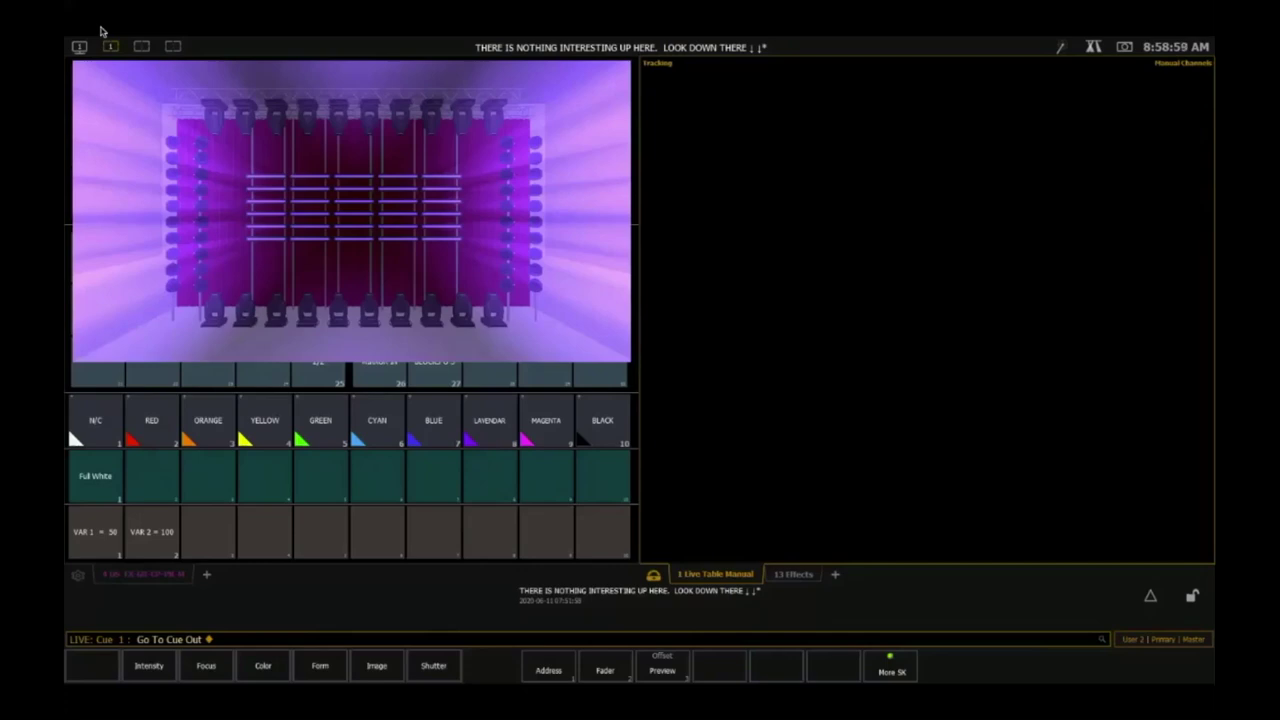
- Start an ordered channel selection with channels 1 + 7 bracketed together as the first subgroup
type("1+")
key("BackSpace")
key("BackSpace")
key("BackSpace")
key("alt+p")
type("1+")
key("BackSpace")
key("BackSpace")
type("1 + 7 ")
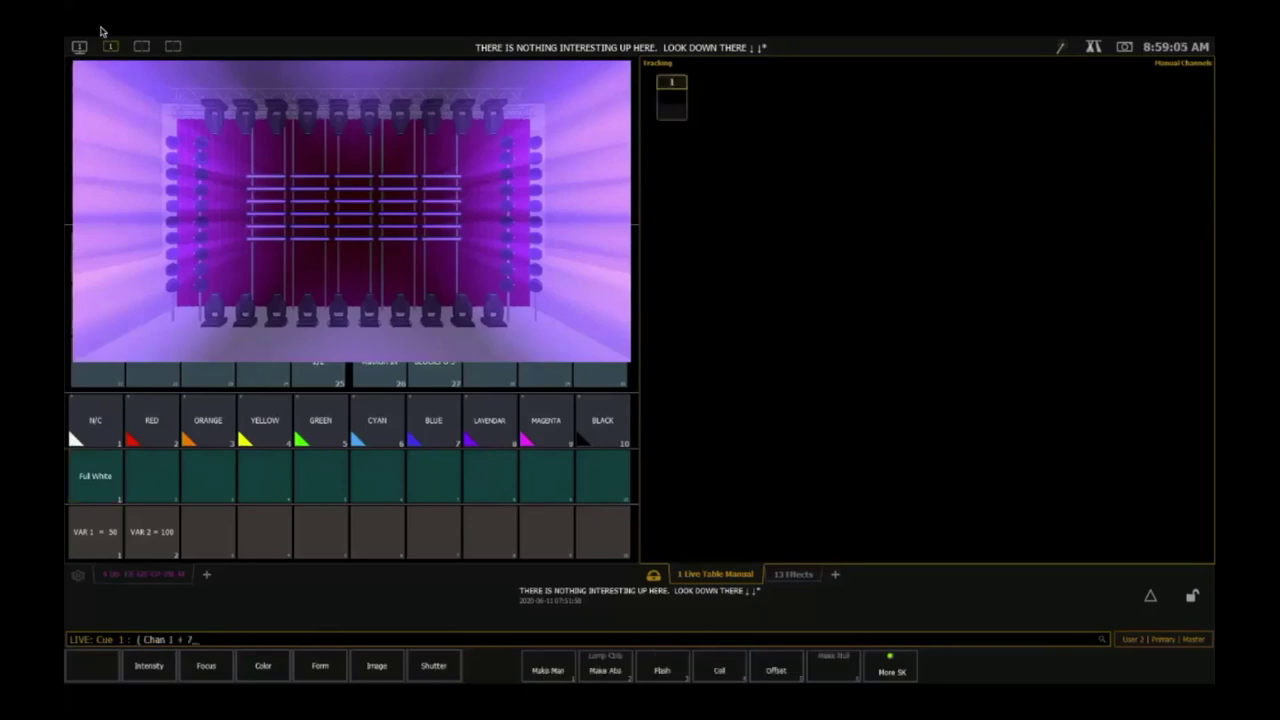
type(")")
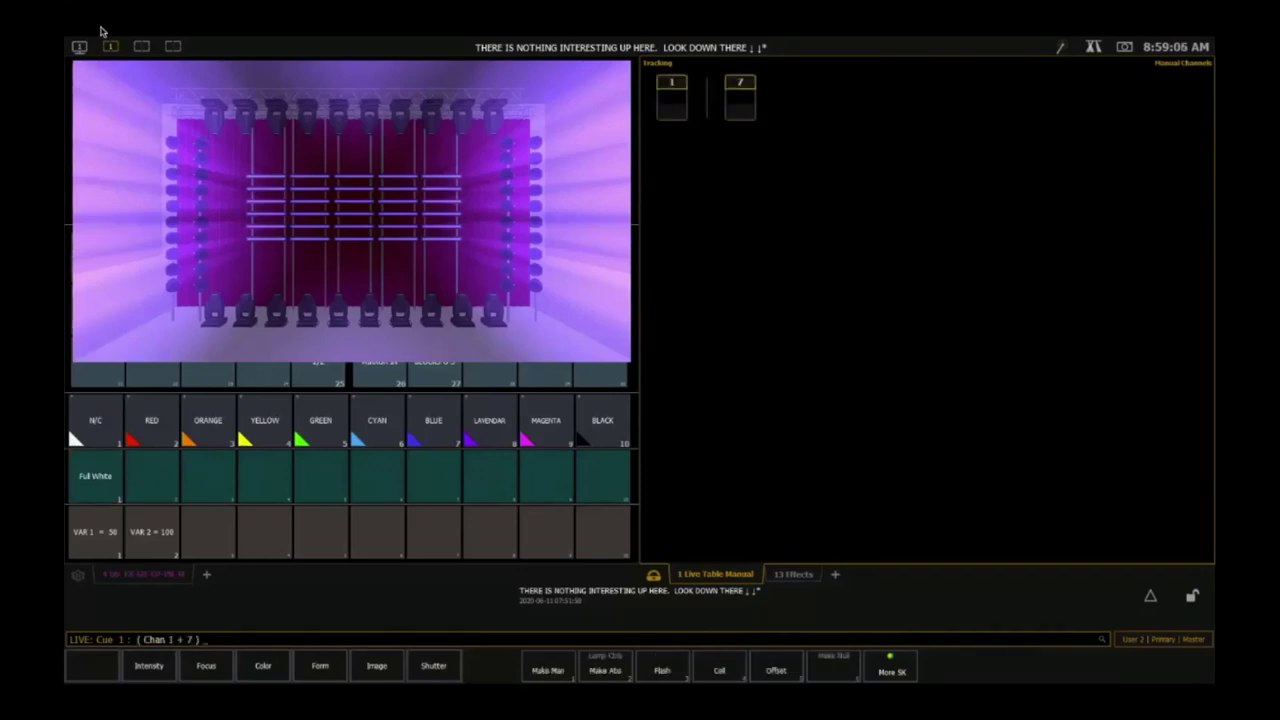
- Add bracketed subgroups 8 + 2, 3 + 5 and 6 + 9 plus channel 4, and raise the selection with +%
type("( 8 + 2 )( 3 ")
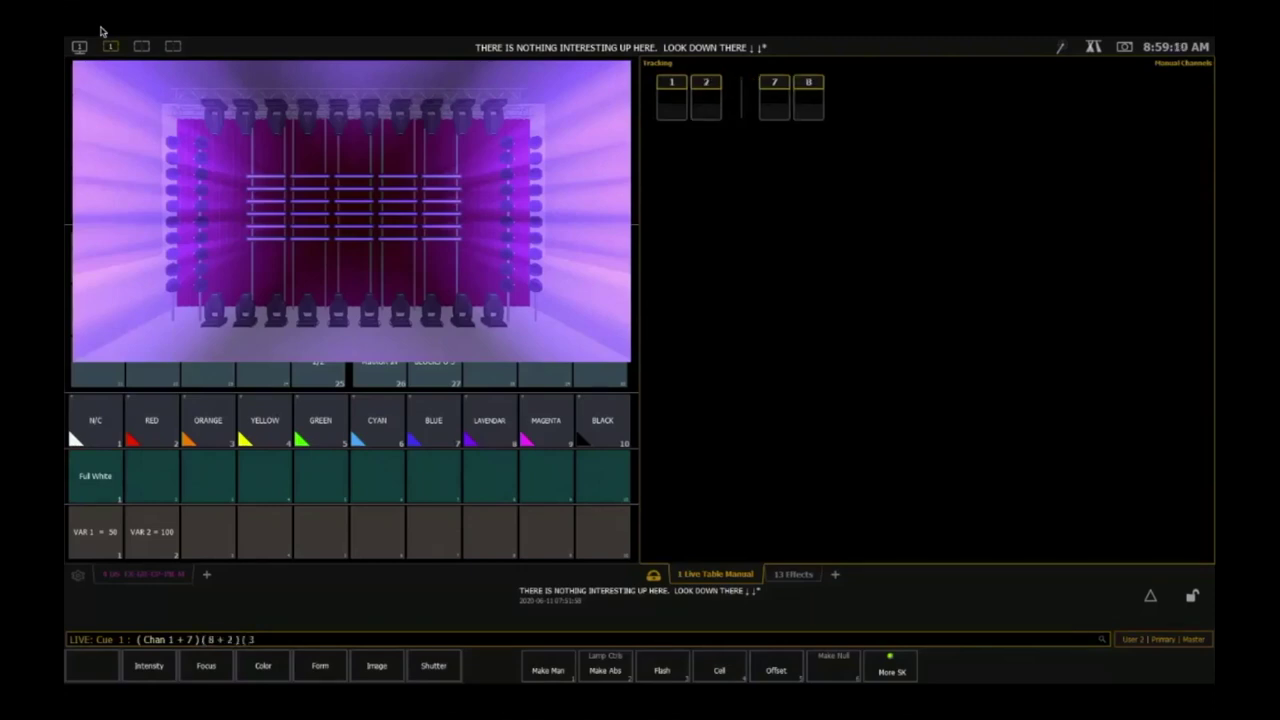
type("+ 5 )( ")
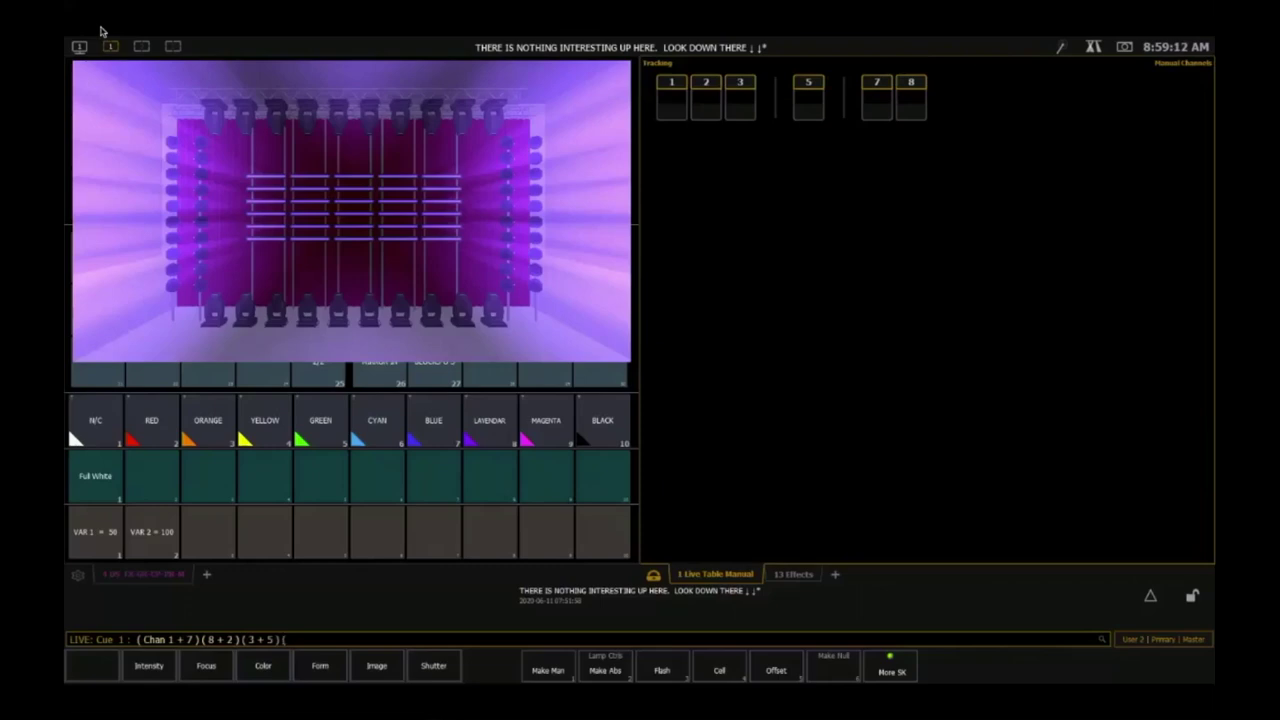
type("6 + ")
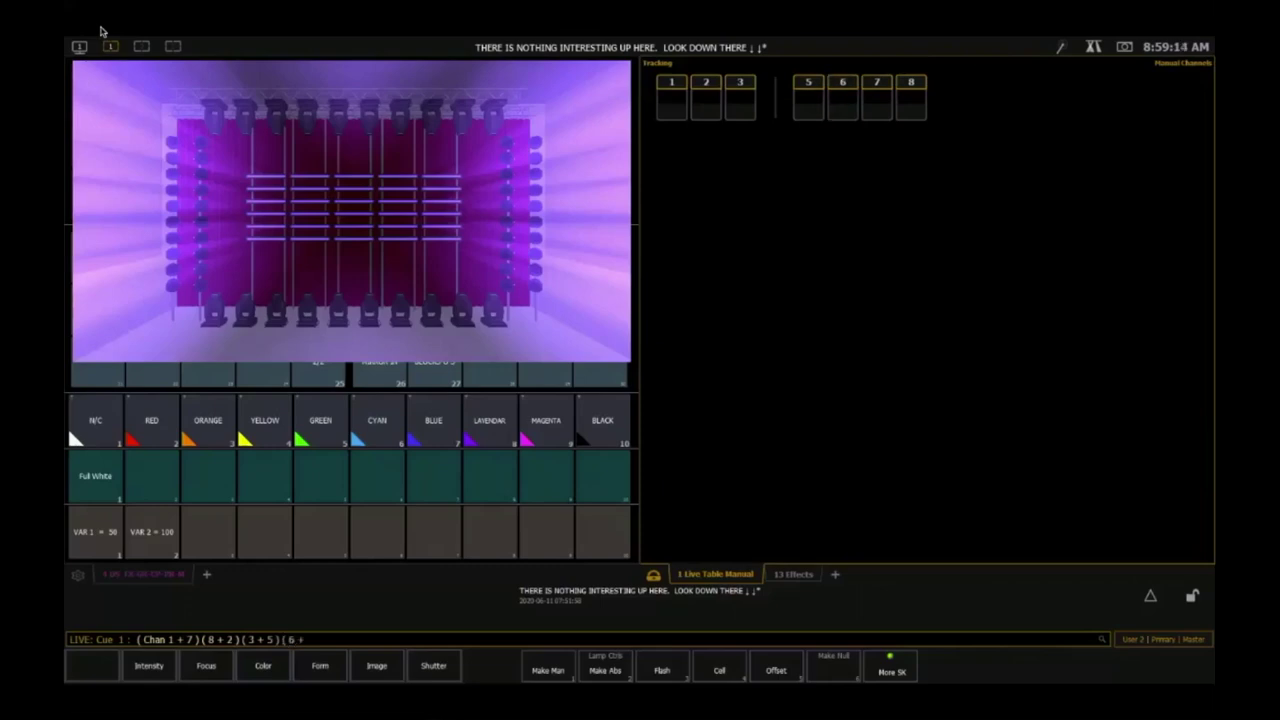
type("9 )")
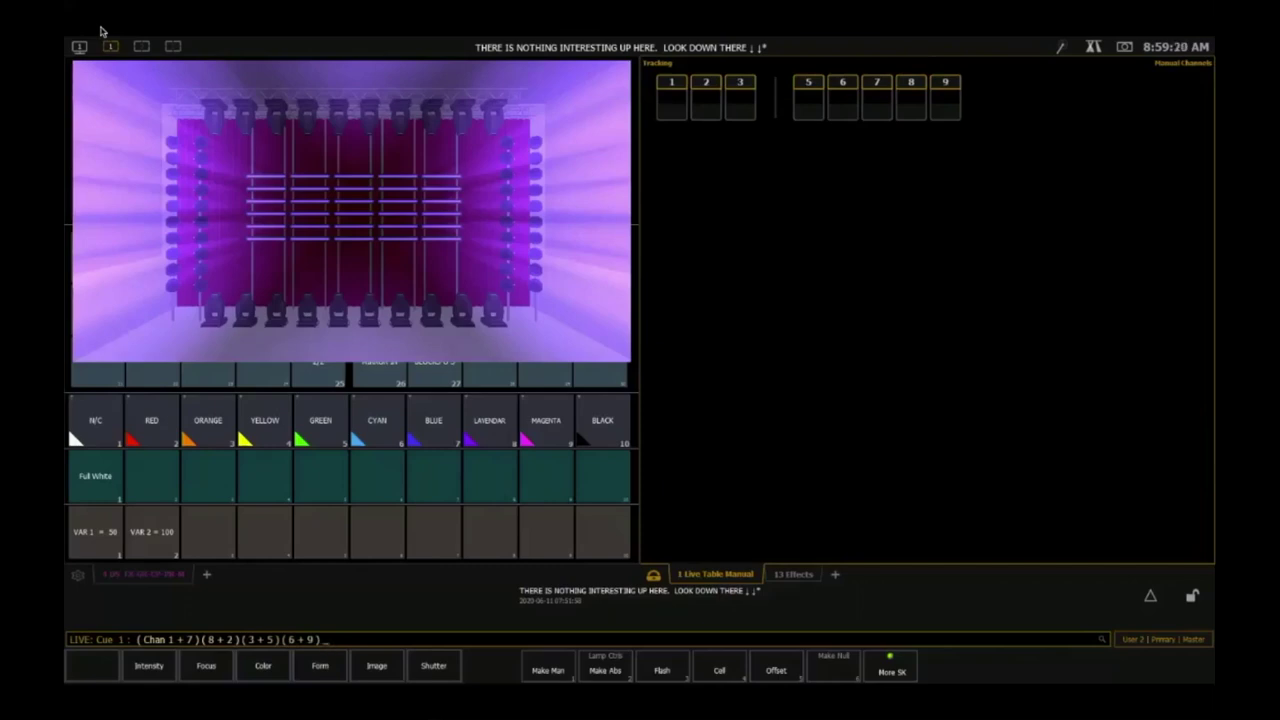
type("+4")
key("Return")
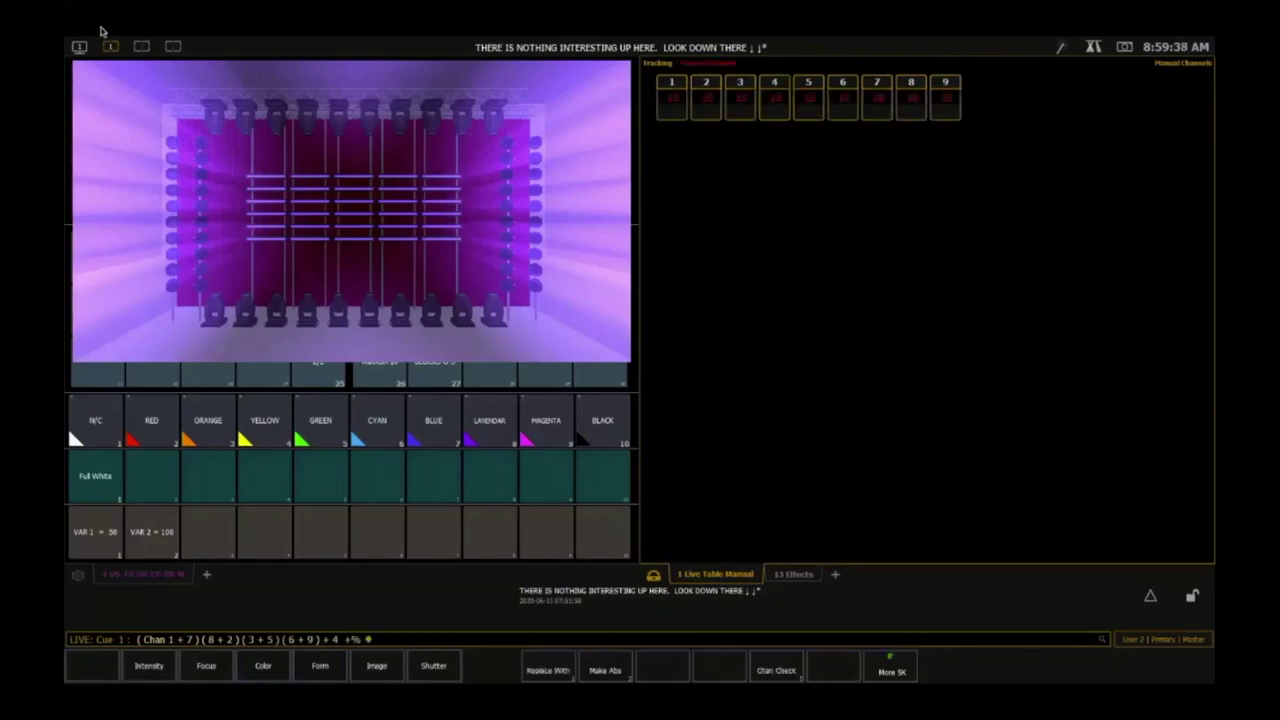
- Recall the bracketed channel selection, add channel 10 and record it as Group 20
key("ctrl+l")
type("+10")
key("Return")
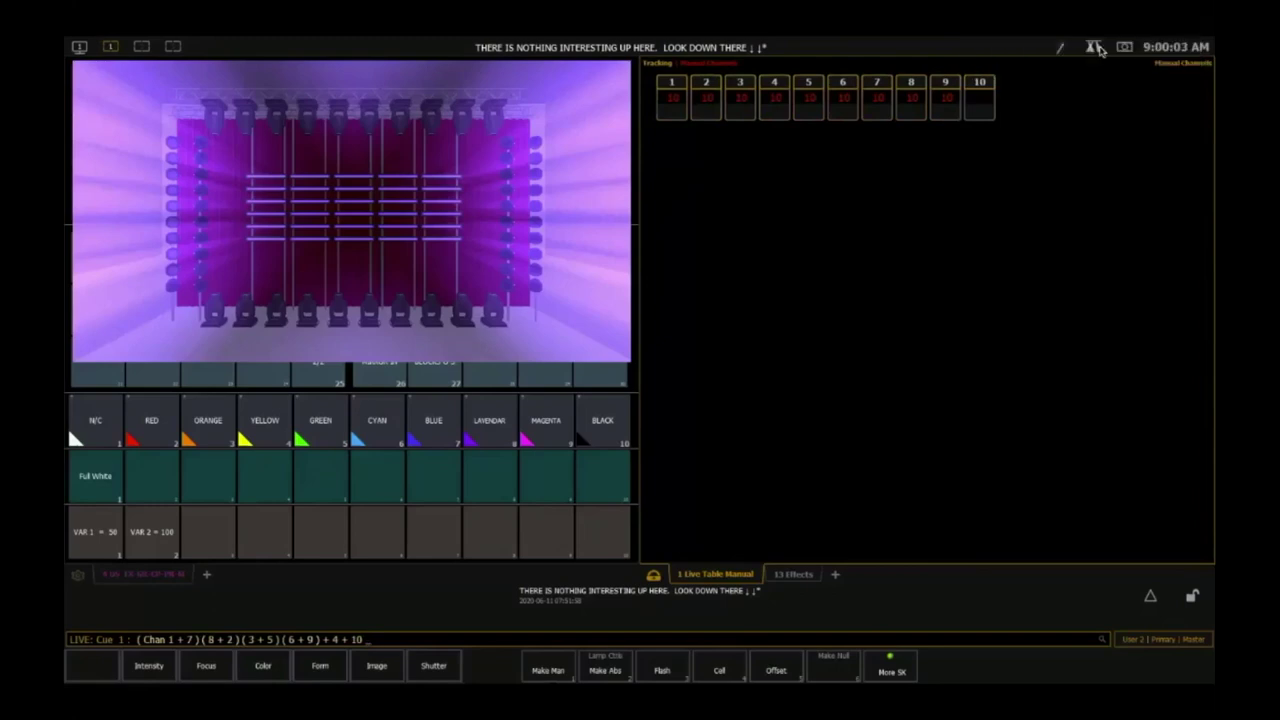
type("rd")
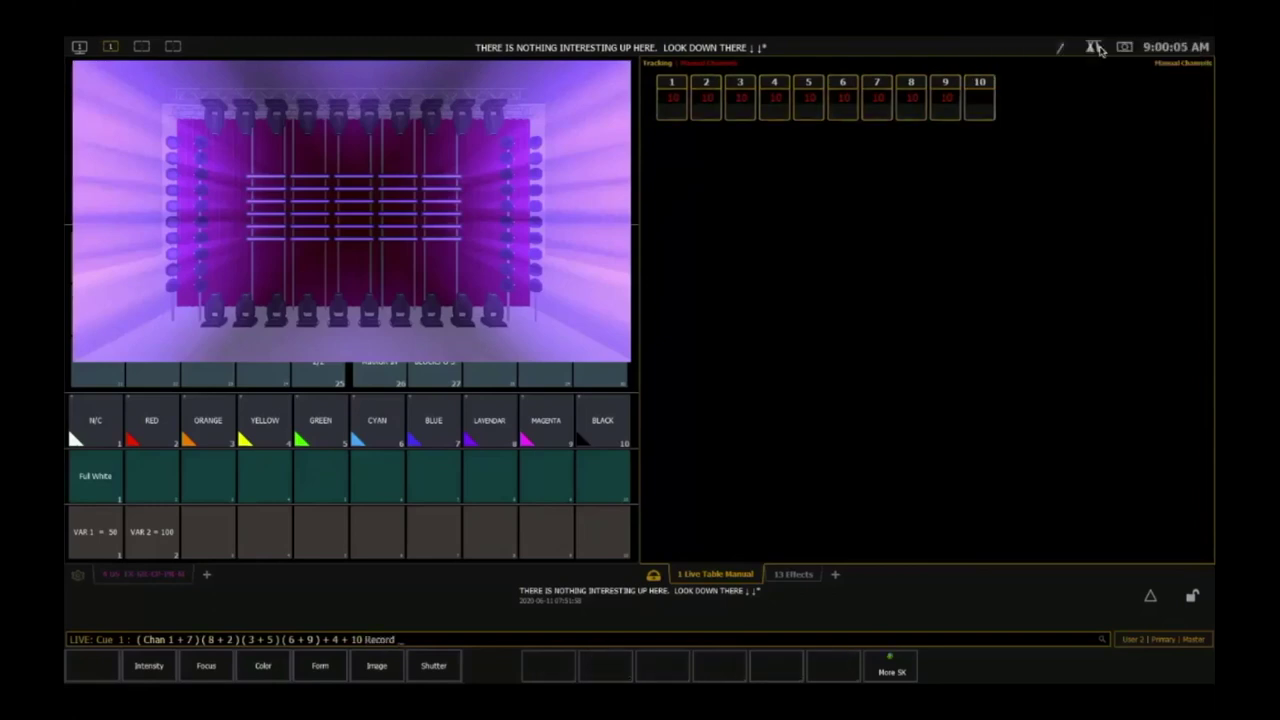
type("g20")
key("BackSpace")
key("Delete")
type("g20")
key("Return")
key("Return")
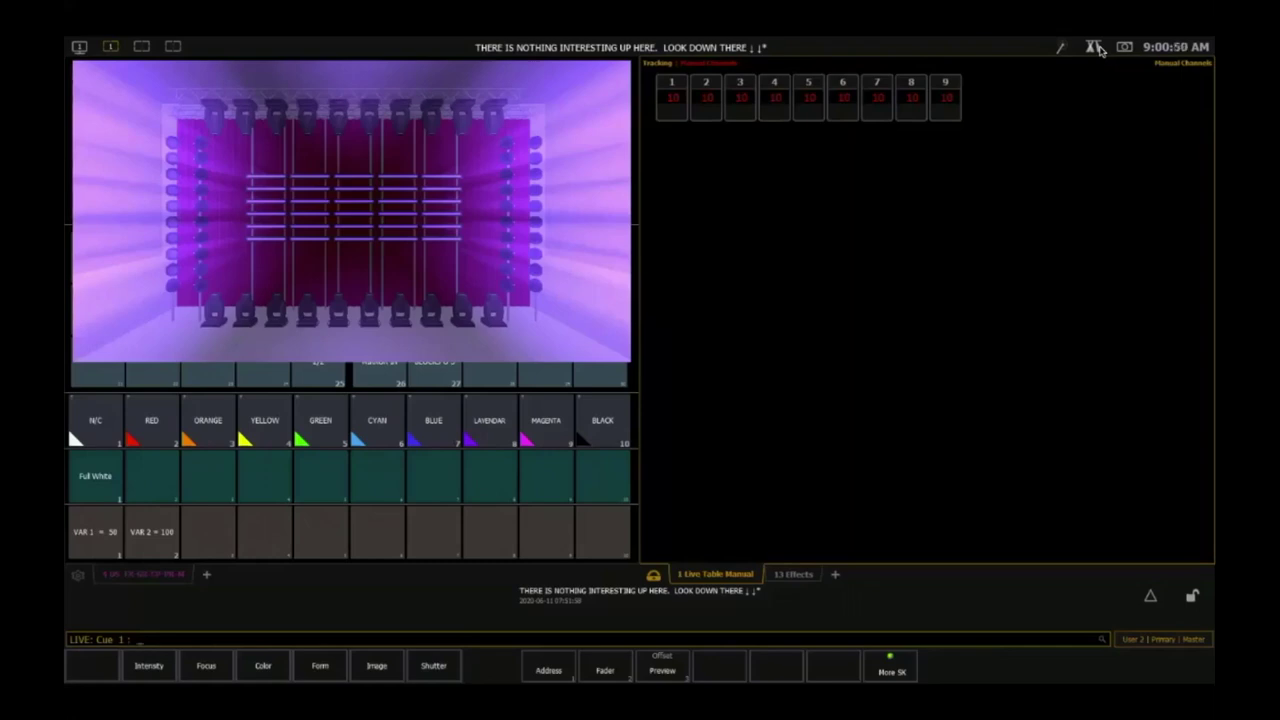
- Sneak the manual channels out and set channels 101 through 110 to Full
key("ctrl+n")
key("Return")
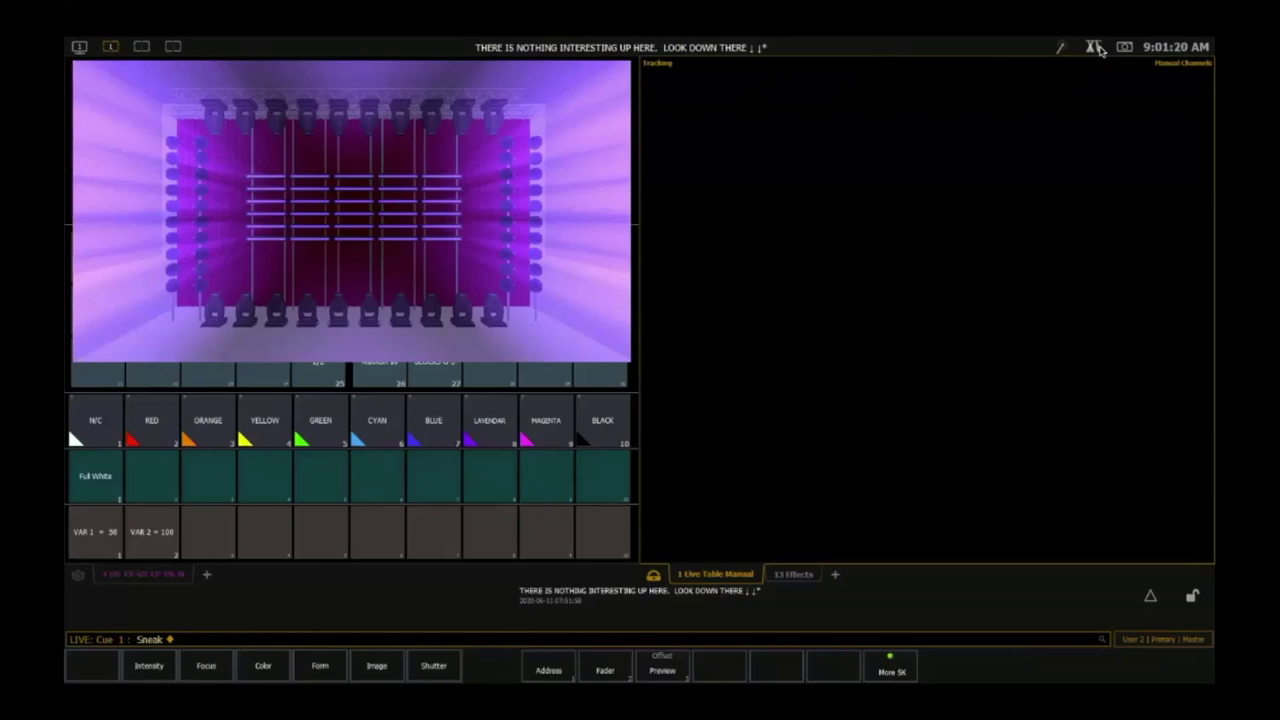
key("BackSpace")
type("101")
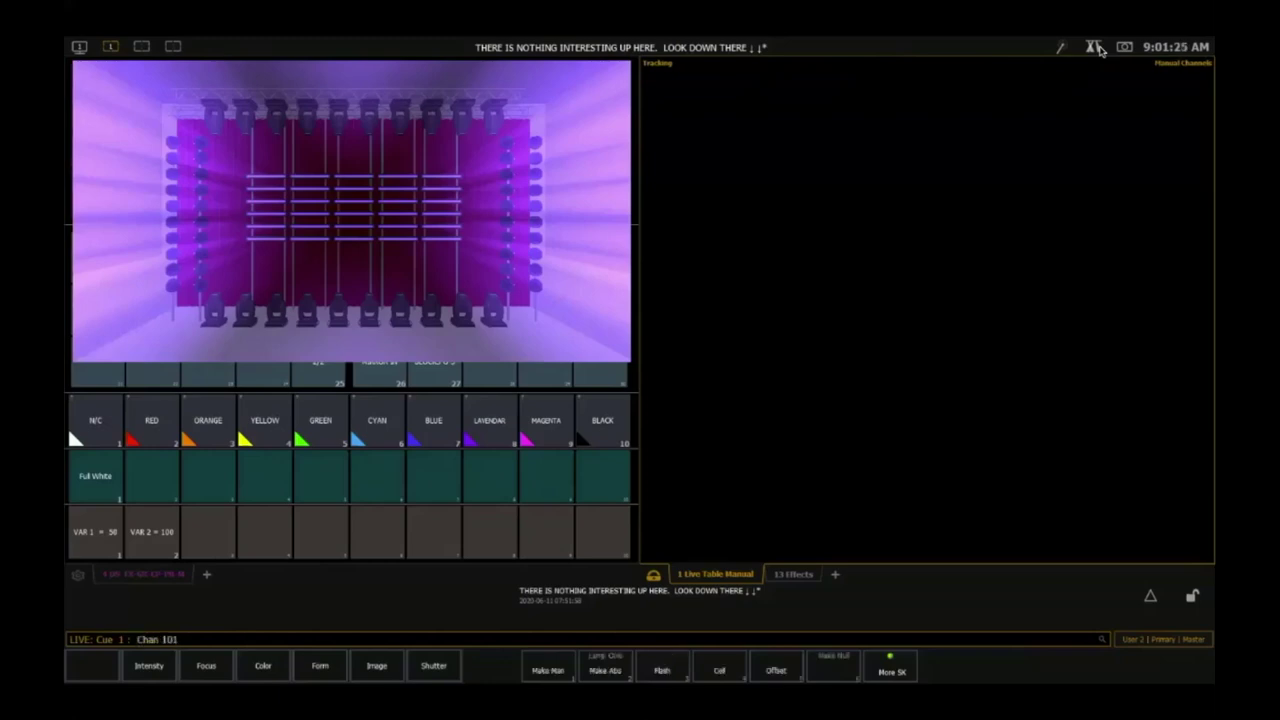
type("t110")
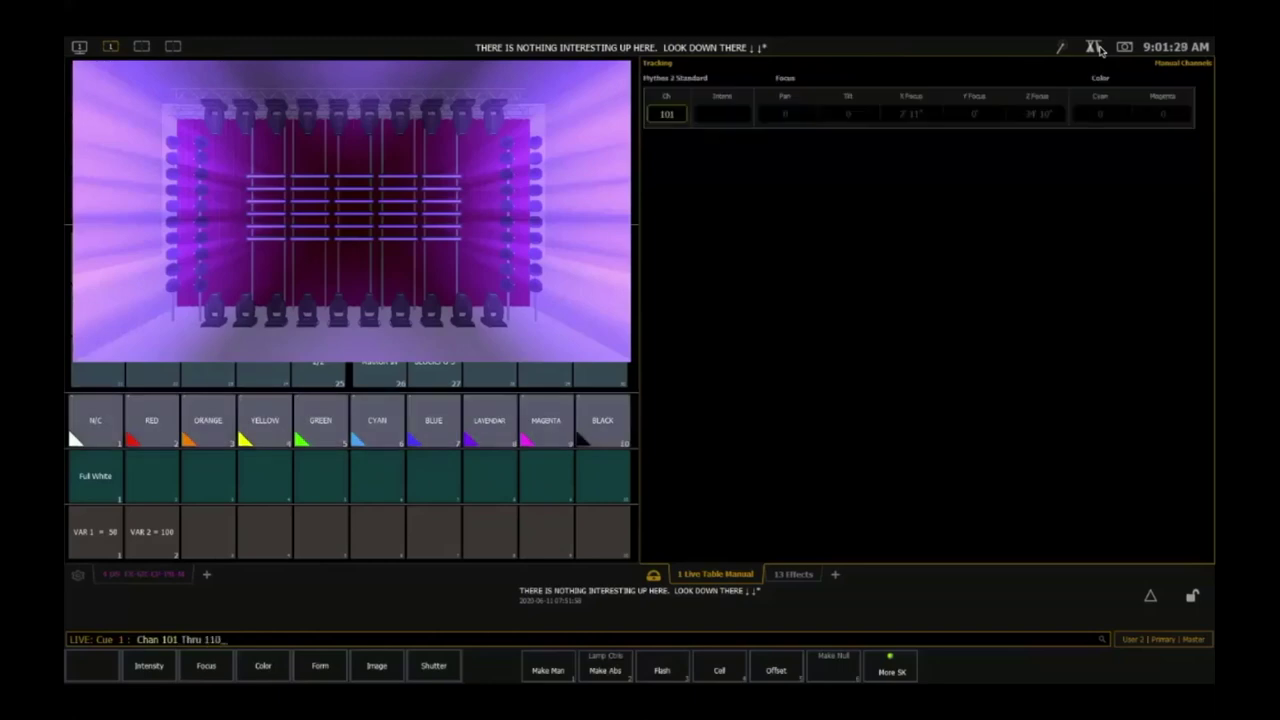
type("af")
key("Return")
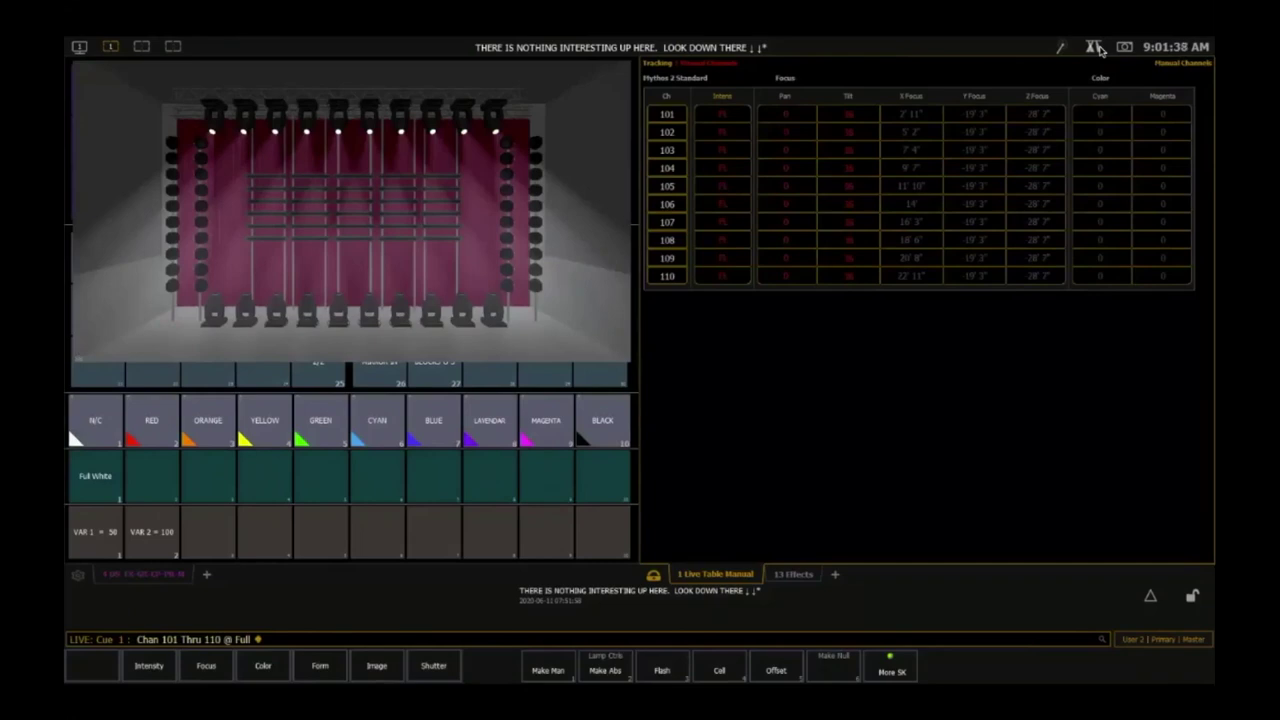
- Create Effect 6 as an Absolute effect
key("e")
key("e")
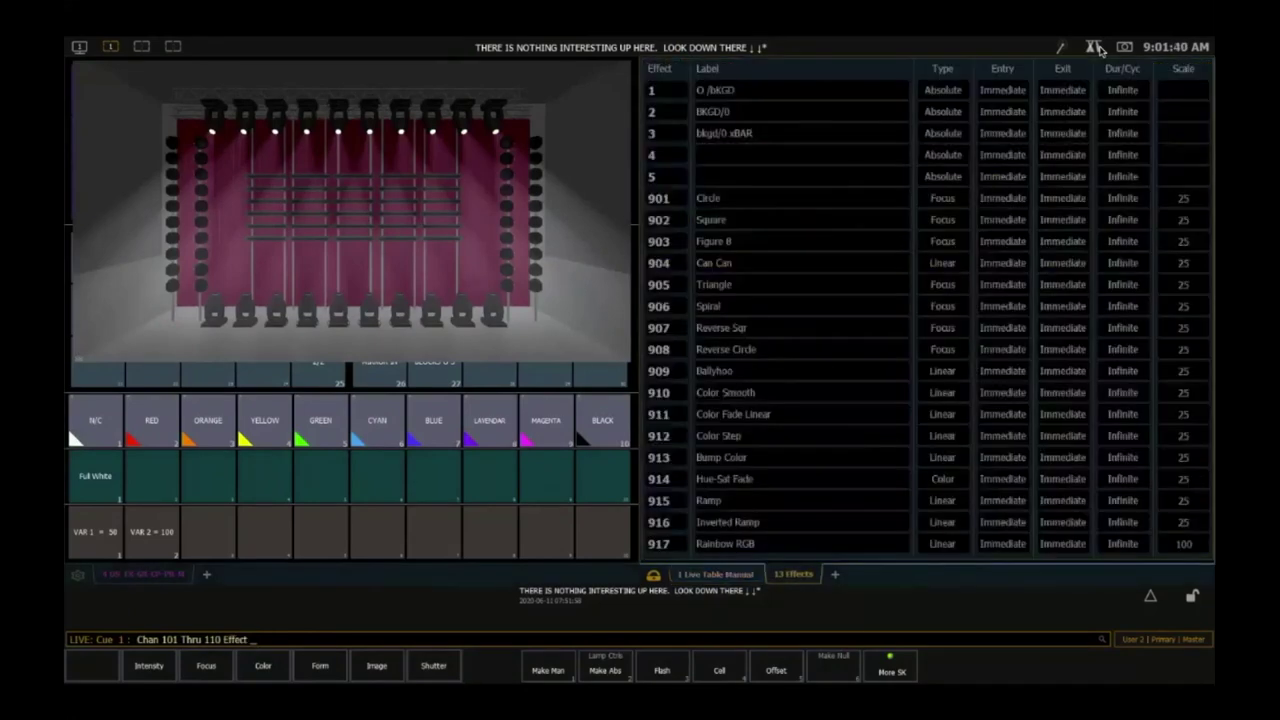
key("5")
key("e")
key("6")
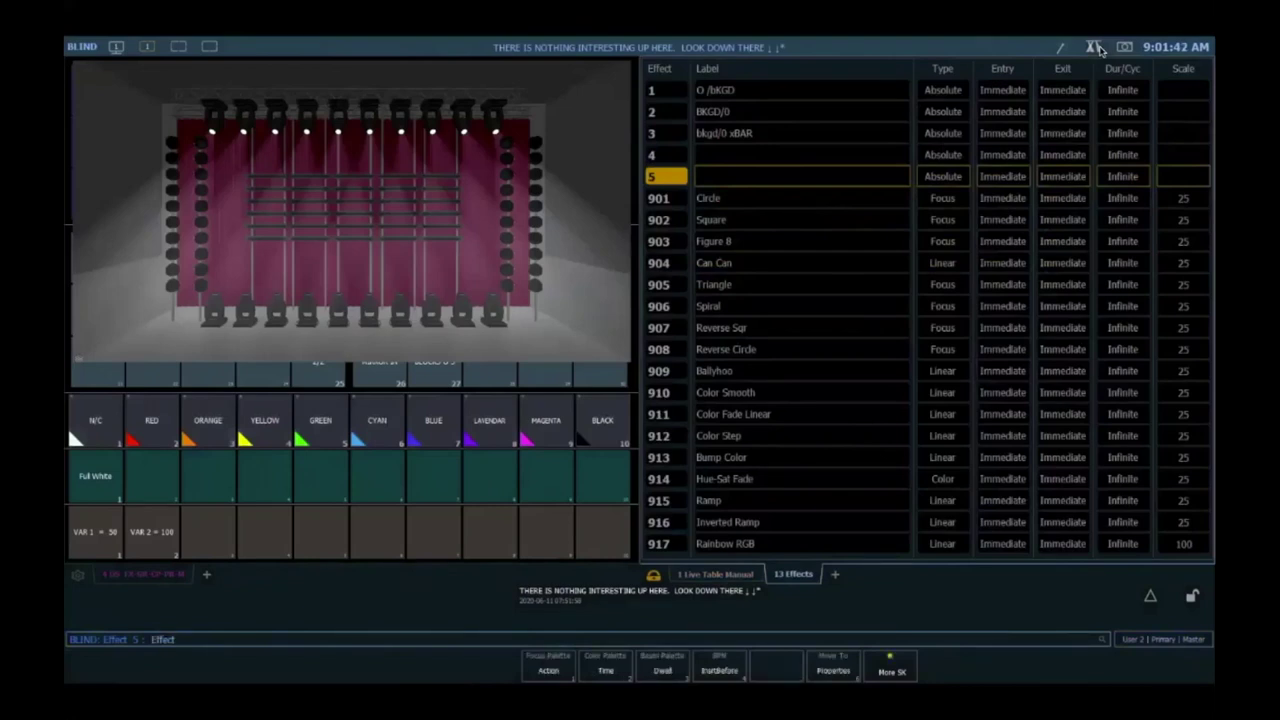
key("Return")
key("F2")
key("Return")
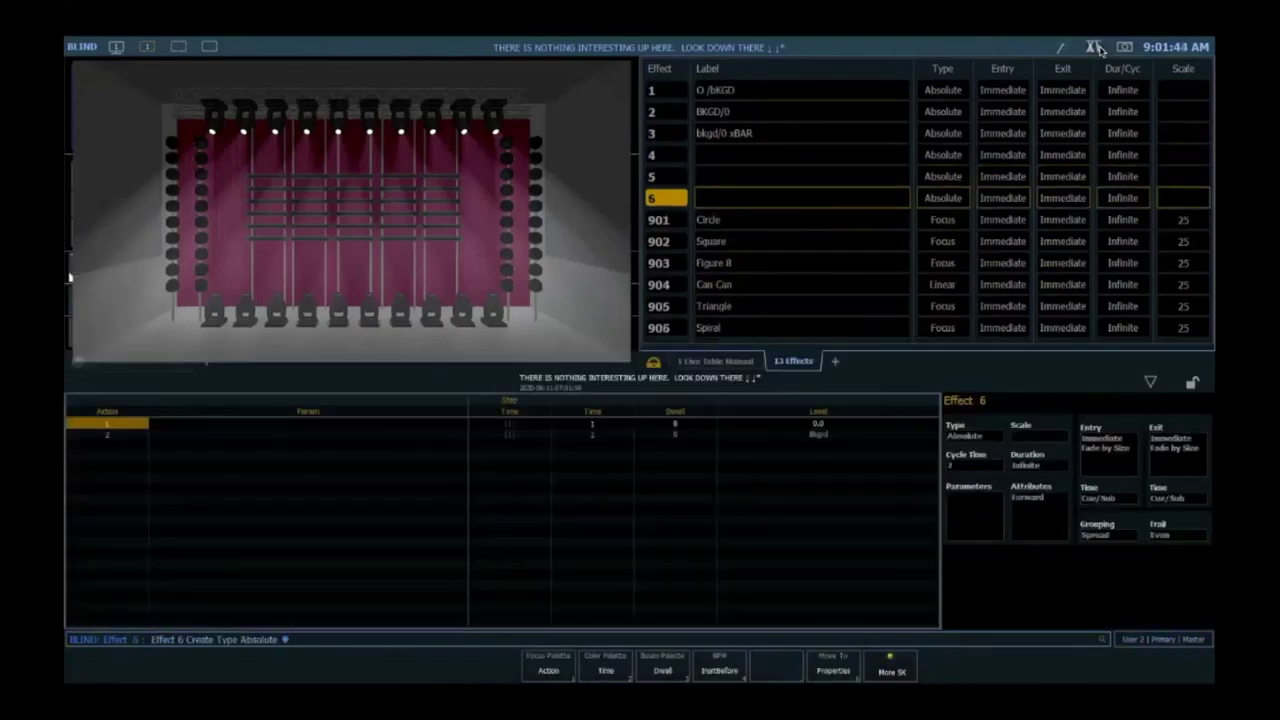
- Set the time to 0 and the dwell to 1 for Effect 6's actions
key("Right")
key("Right")
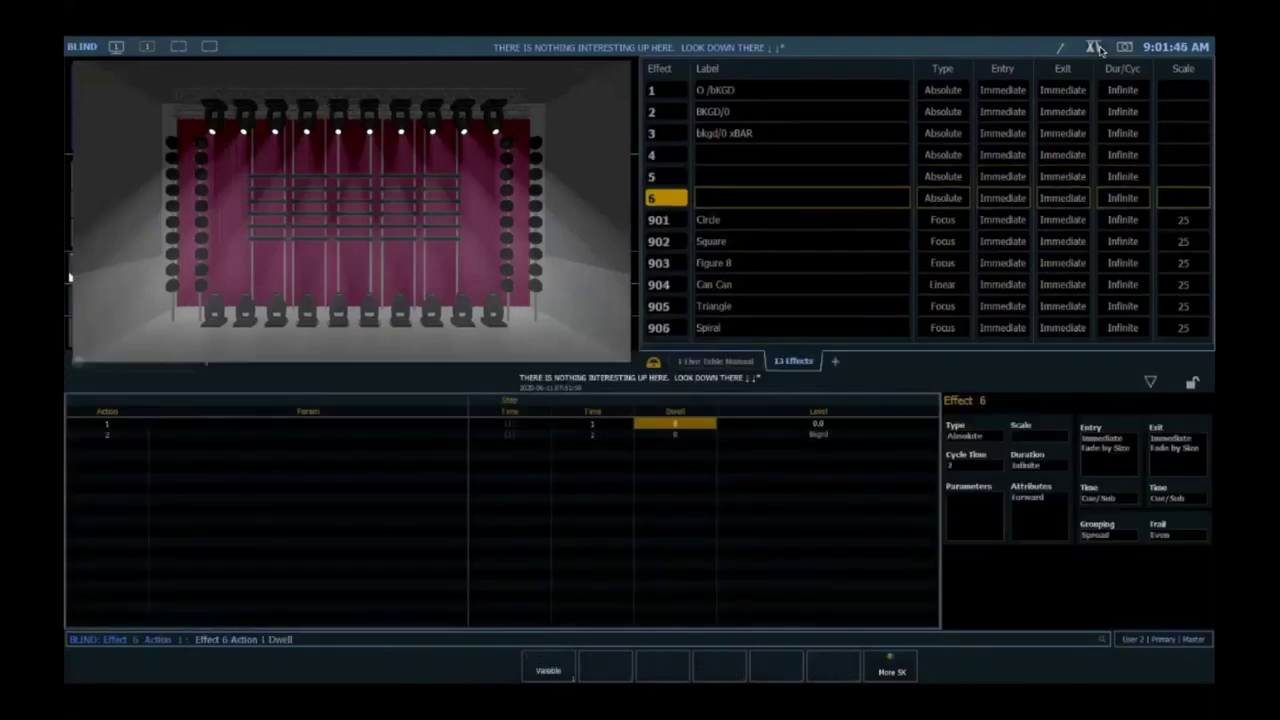
key("Left")
key("Down")
key("Down")
key("Right")
key("Up")
type("11")
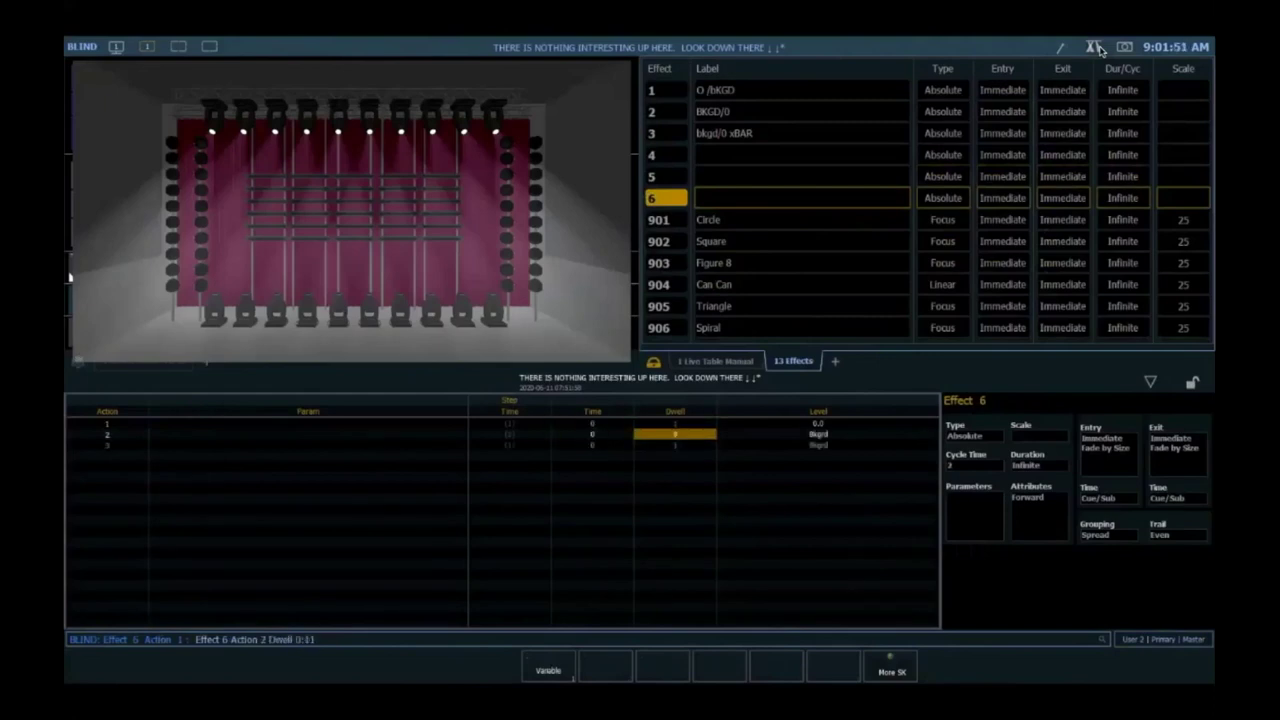
key("BackSpace")
key("Return")
- Delete the extra third action from Effect 6
key("Down")
key("Left")
key("Left")
key("Left")
key("Left")
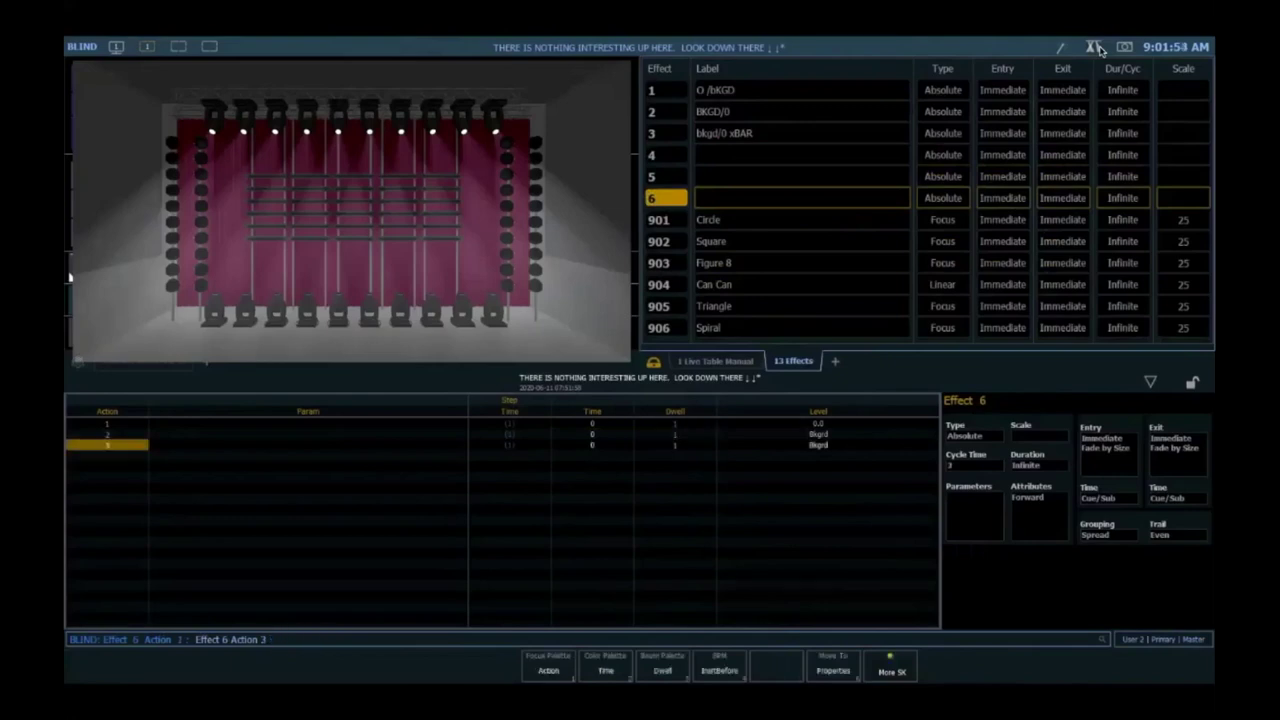
key("Right")
key("Right")
key("Right")
key("Right")
key("Right")
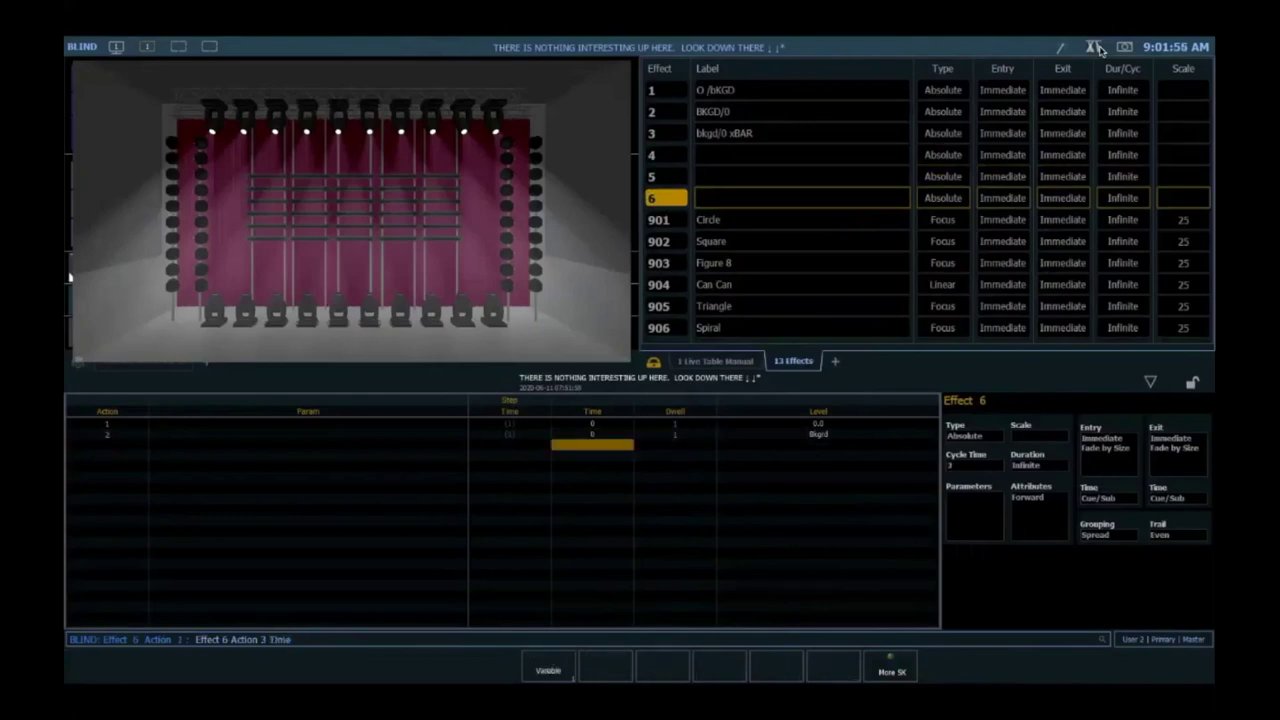
- Set Effect 6's Action 1 level to Background and its Action 2 level to 0
key("Up")
key("Up")
key("shift+2")
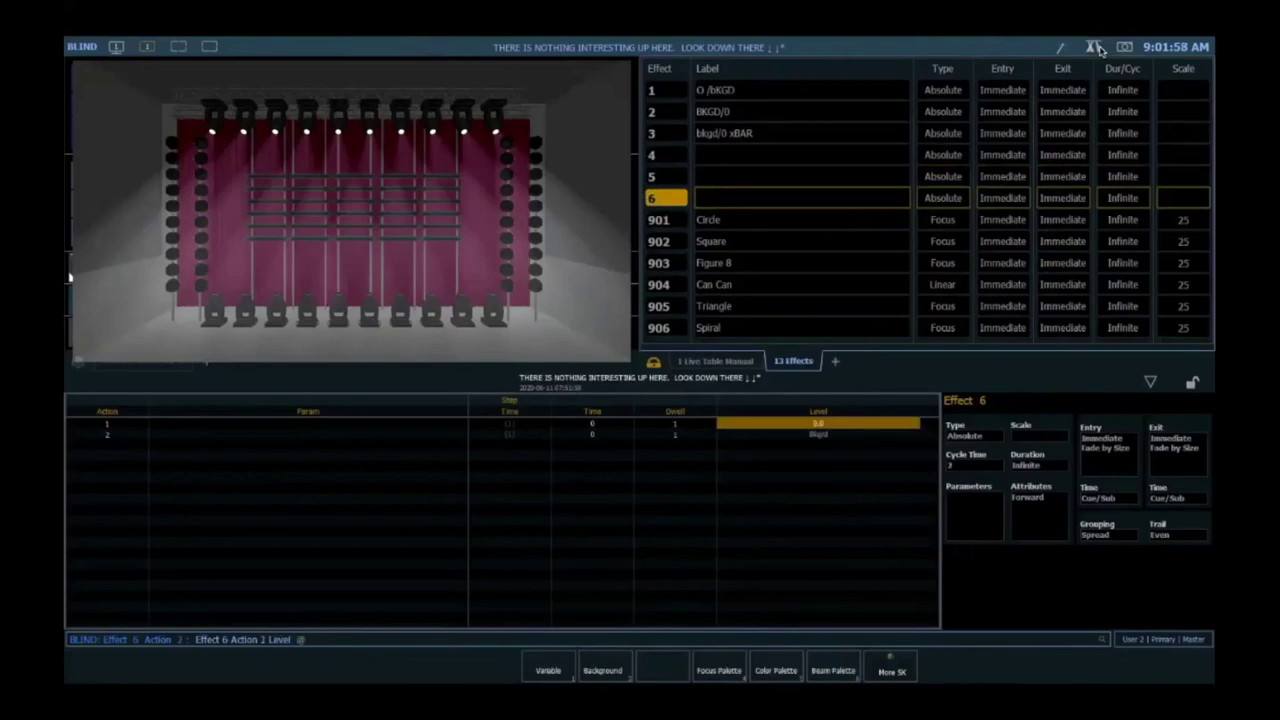
key("Down")
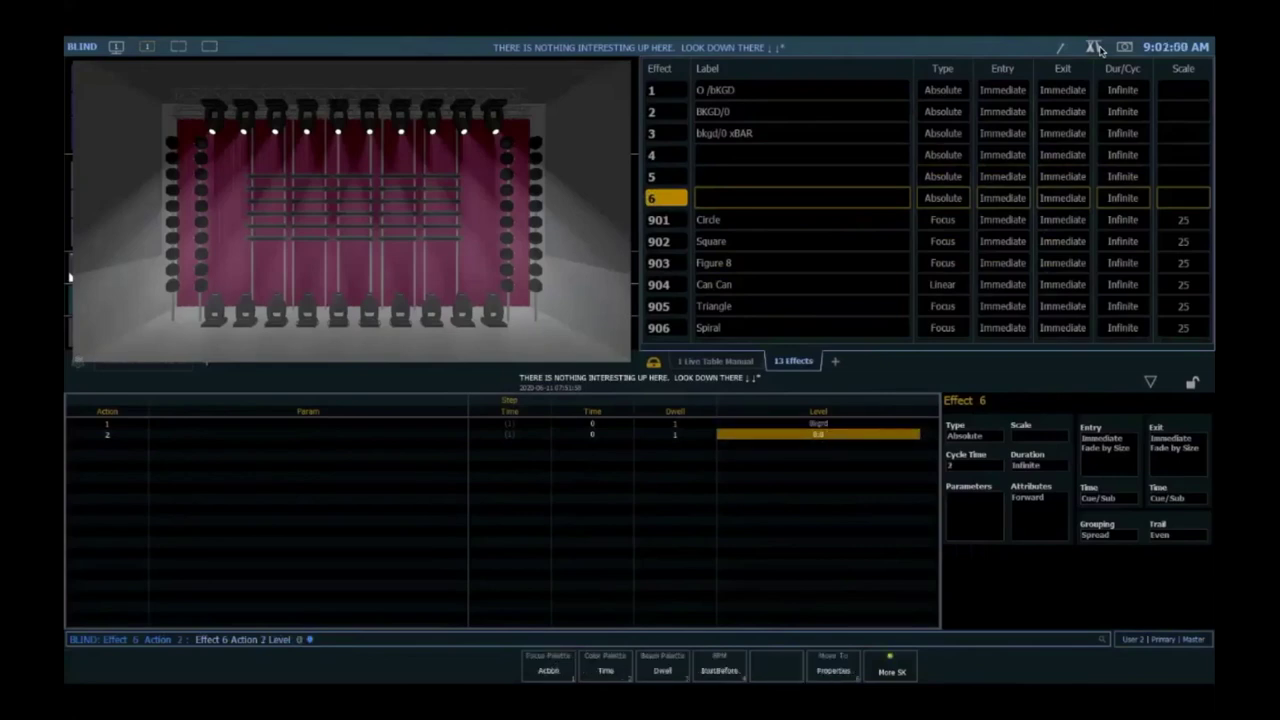
key("Tab")
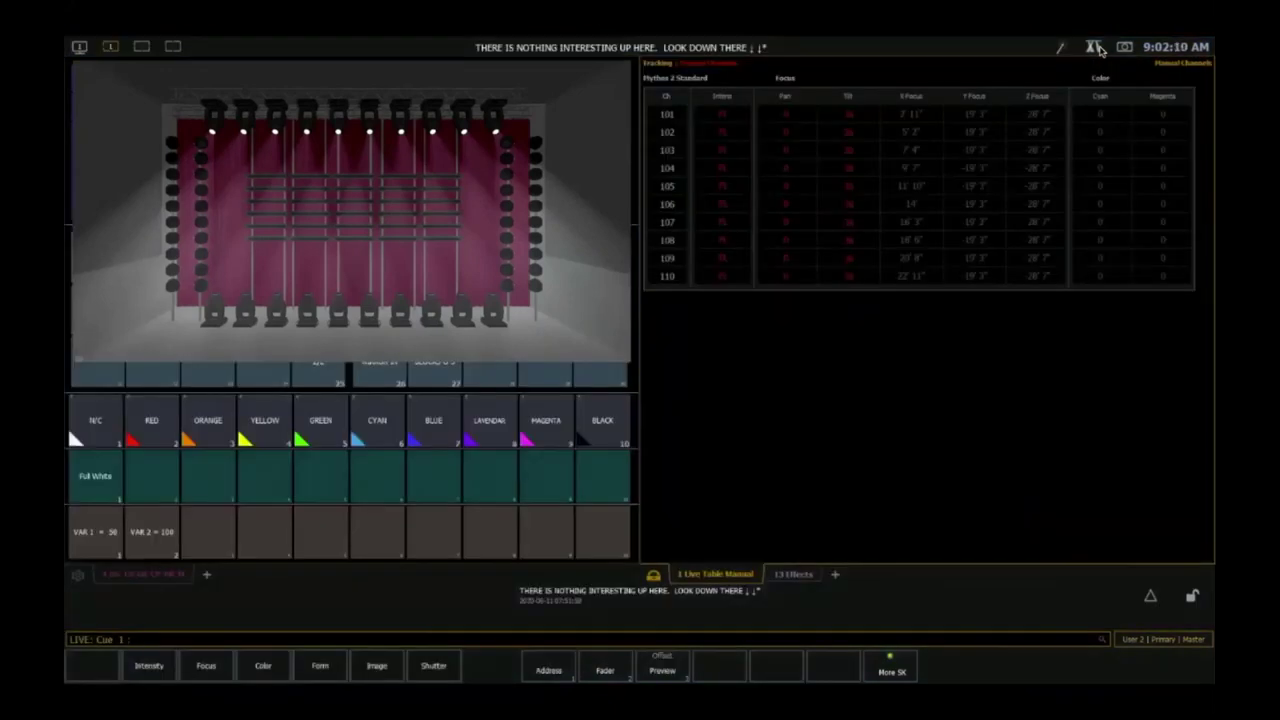
- Apply Effect 6 to channels 101 through 110 in Live
type("10")
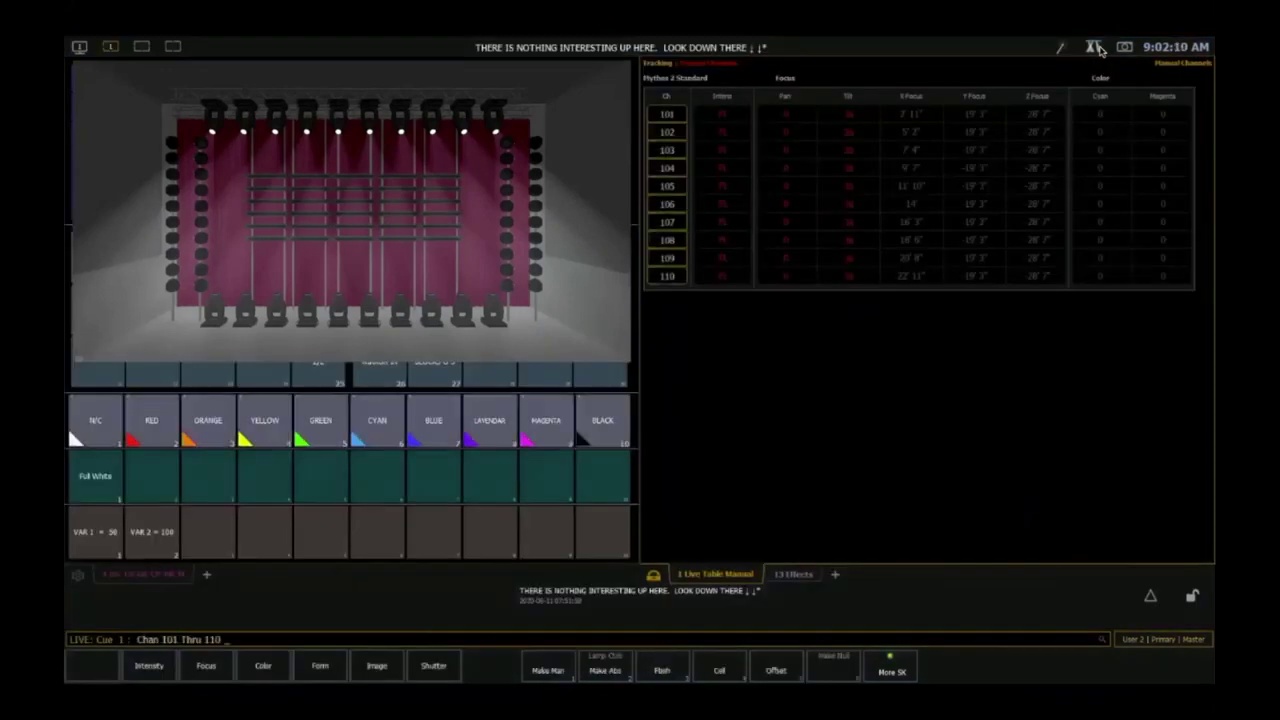
type("1t110e6")
key("Return")
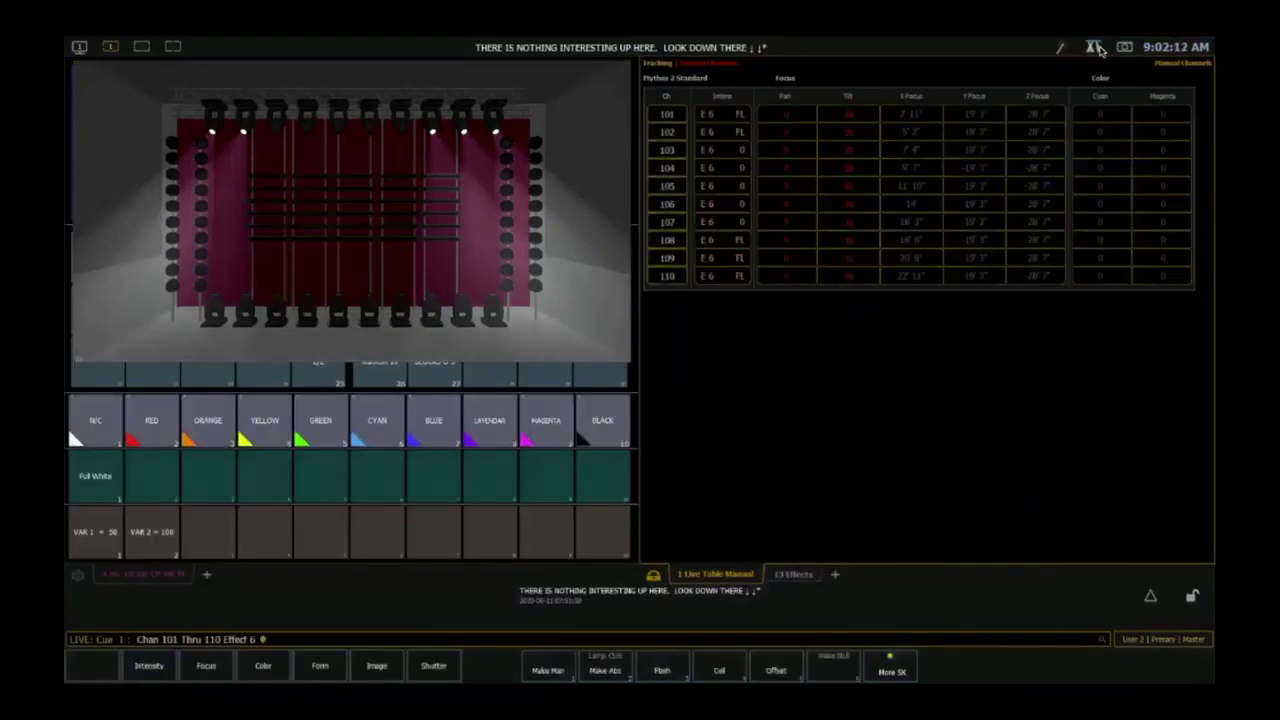
type("101t11")
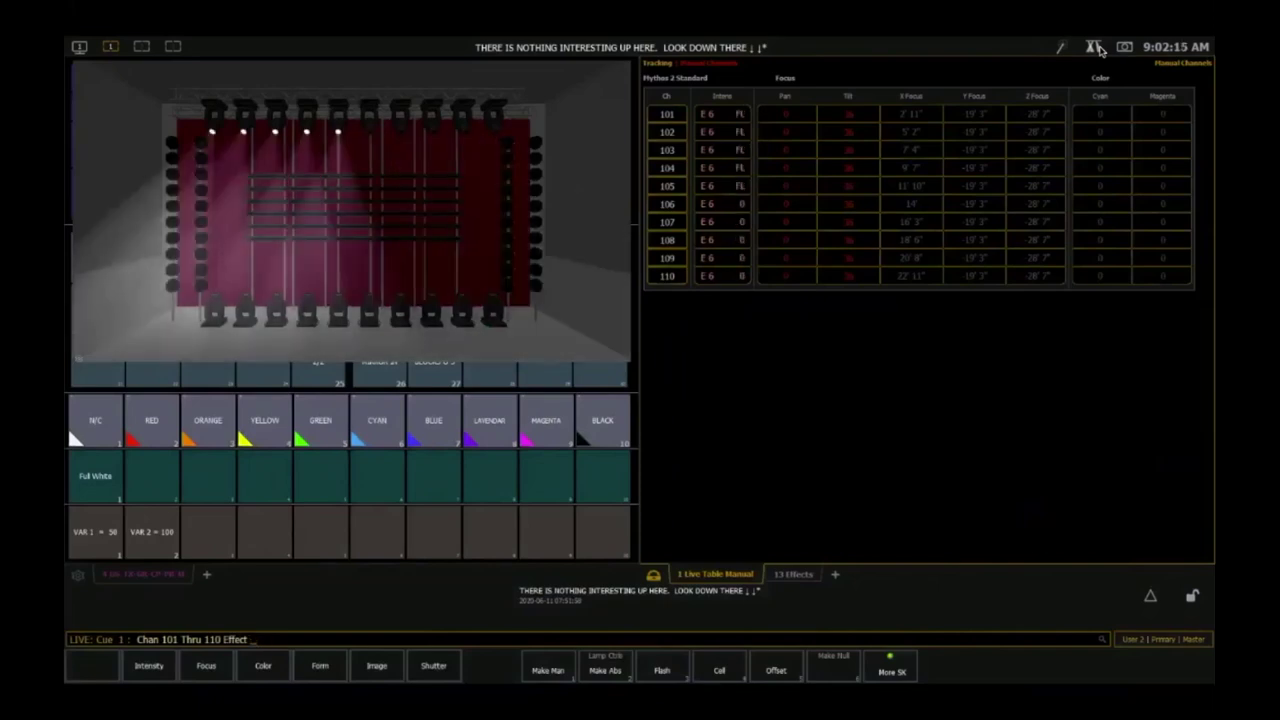
key("BackSpace")
key("BackSpace")
key("BackSpace")
key("BackSpace")
key("BackSpace")
key("BackSpace")
key("BackSpace")
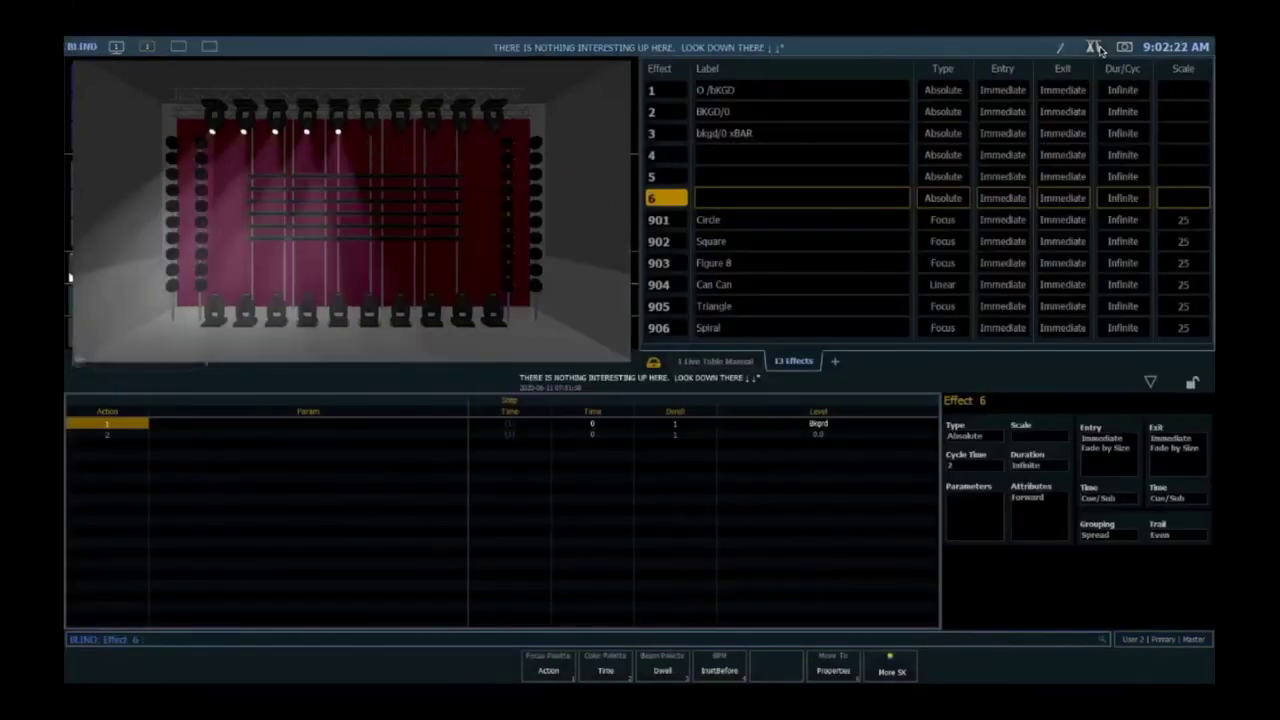
- Apply Effect 6 to channels 101 through 110 with a Reverse offset
key("a")
key("Down")
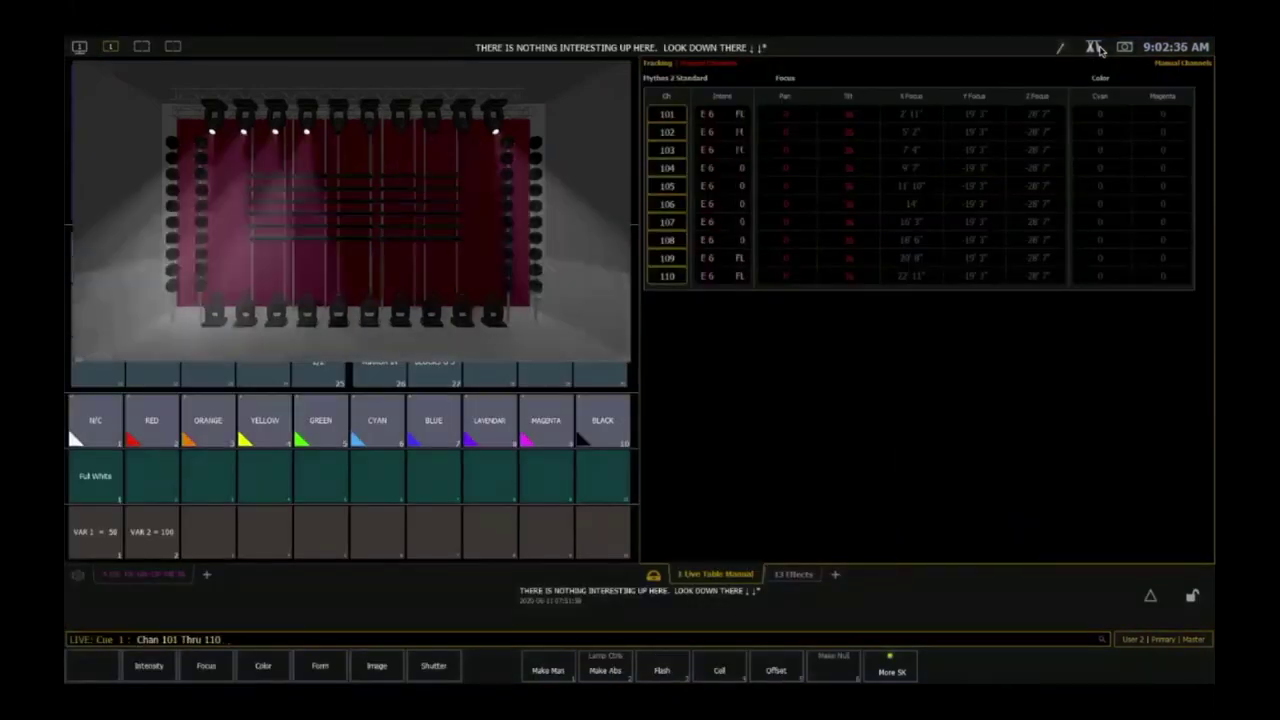
key("F3")
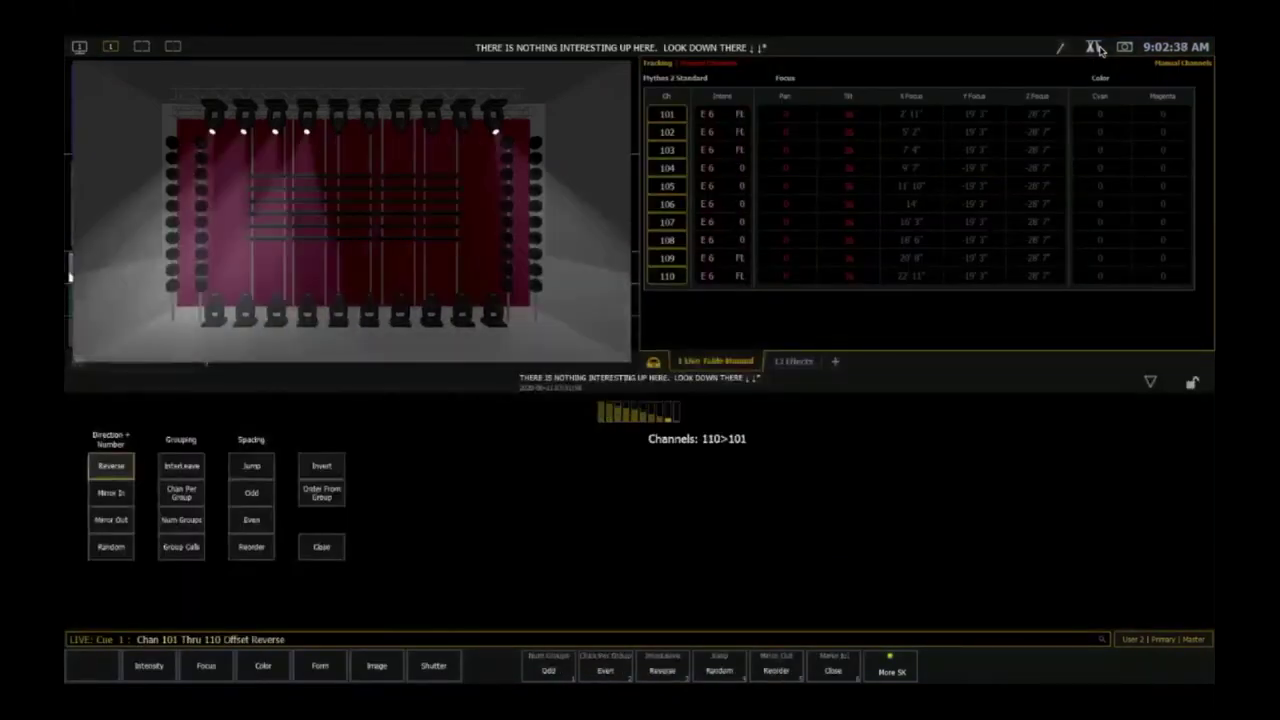
key("alt+e")
key("6")
key("Return")
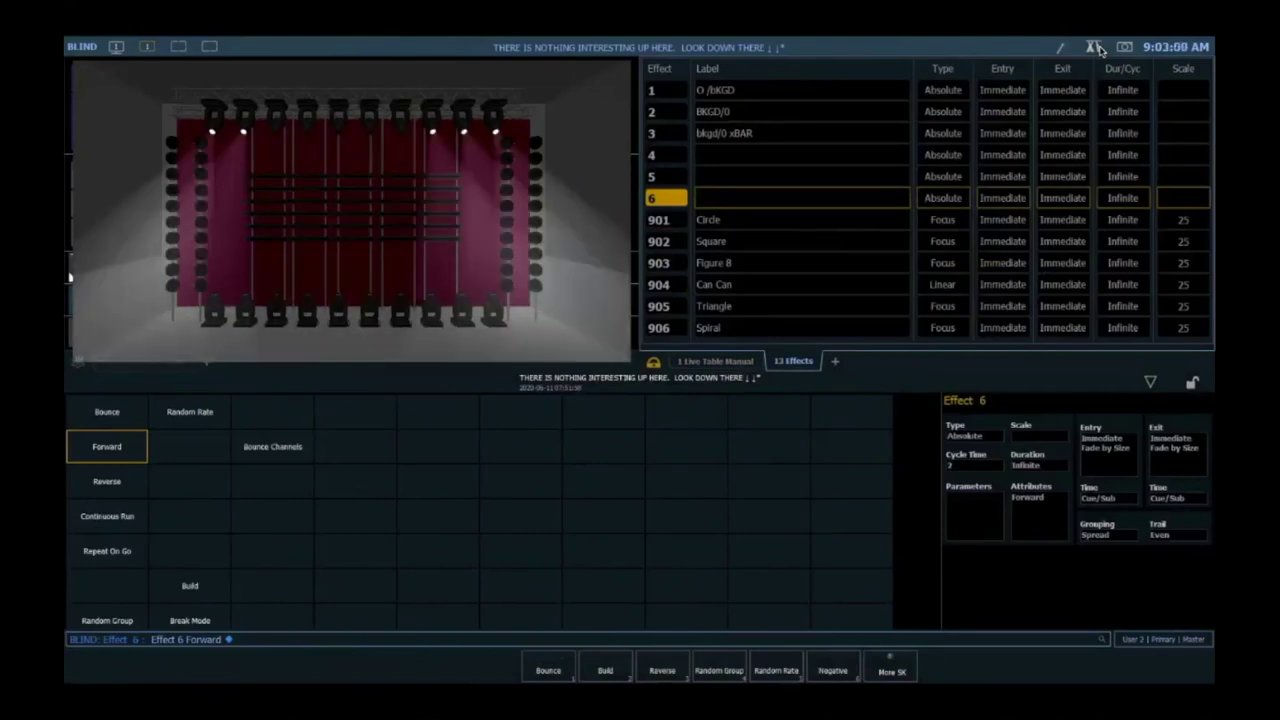
- Set the rate of the running Effect 6 to 50
key("F1")
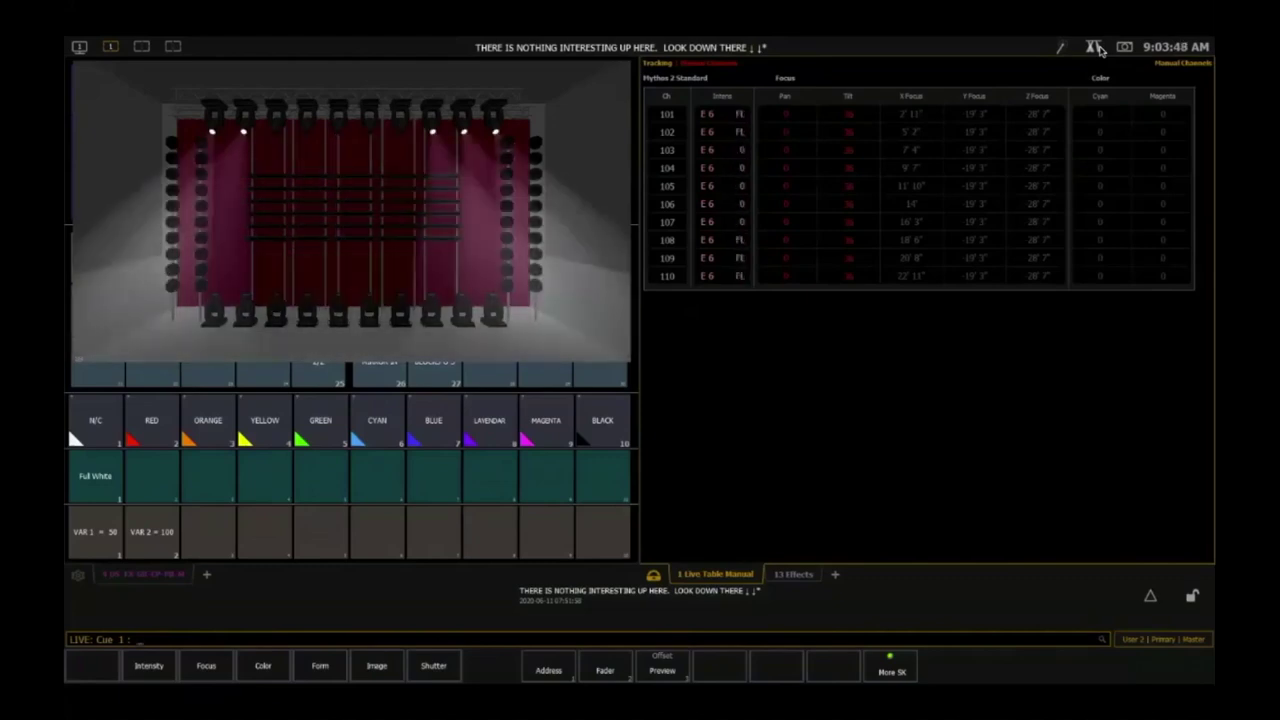
key("e")
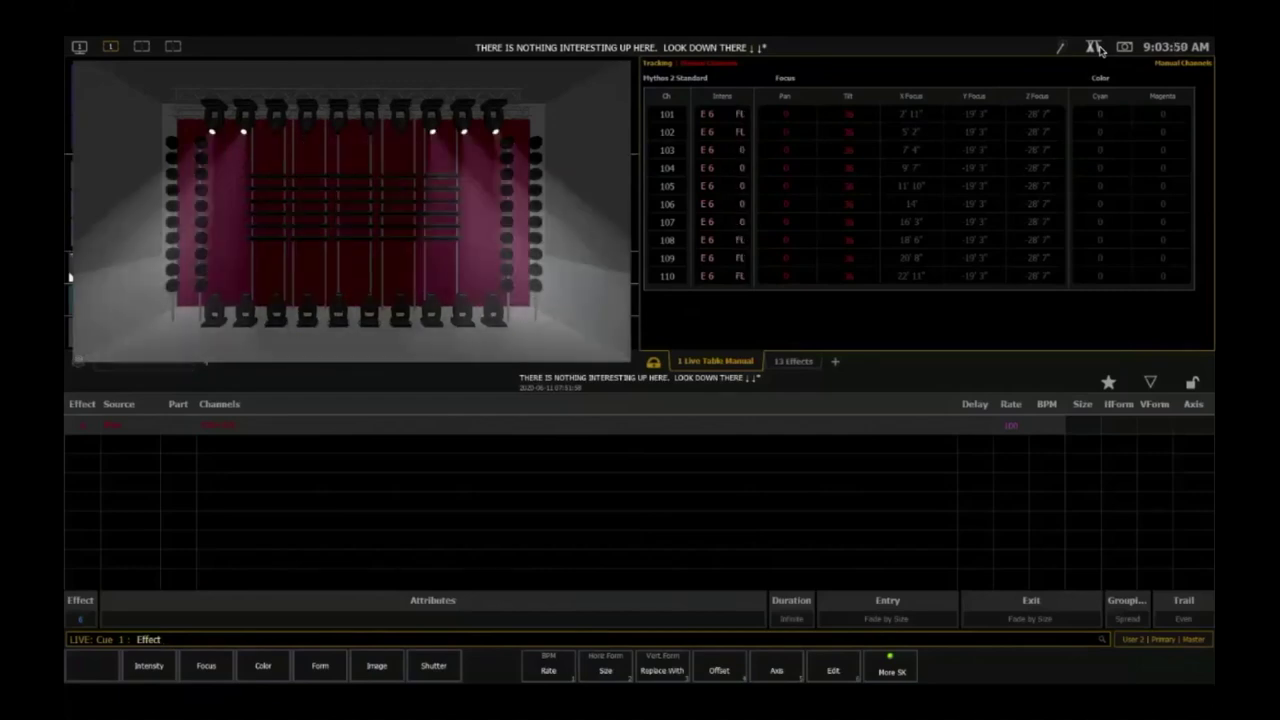
type("6")
key("alt+r")
type("50")
key("Return")
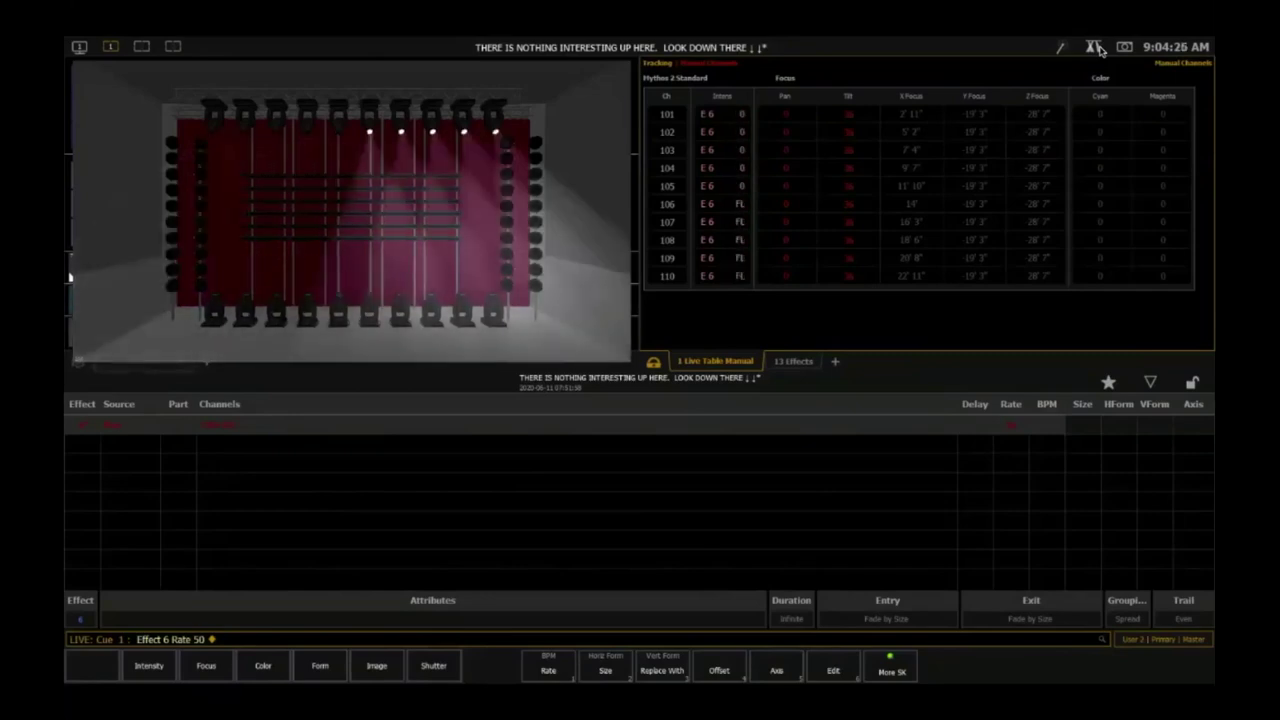
- Apply Effect 6 to channels 101 through 110 with a Random offset
key("Escape")
key("1")
key("0")
key("1")
key("t")
key("1")
key("1")
key("0")
key("alt+o")
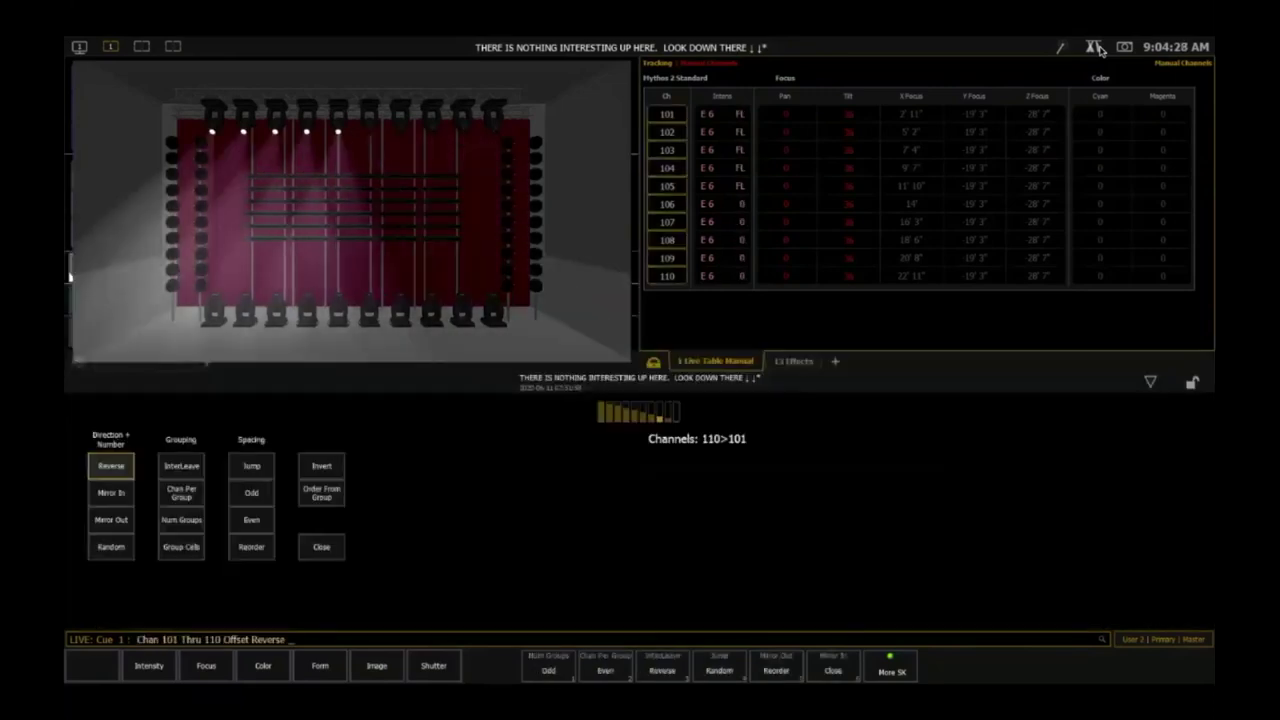
key("F4")
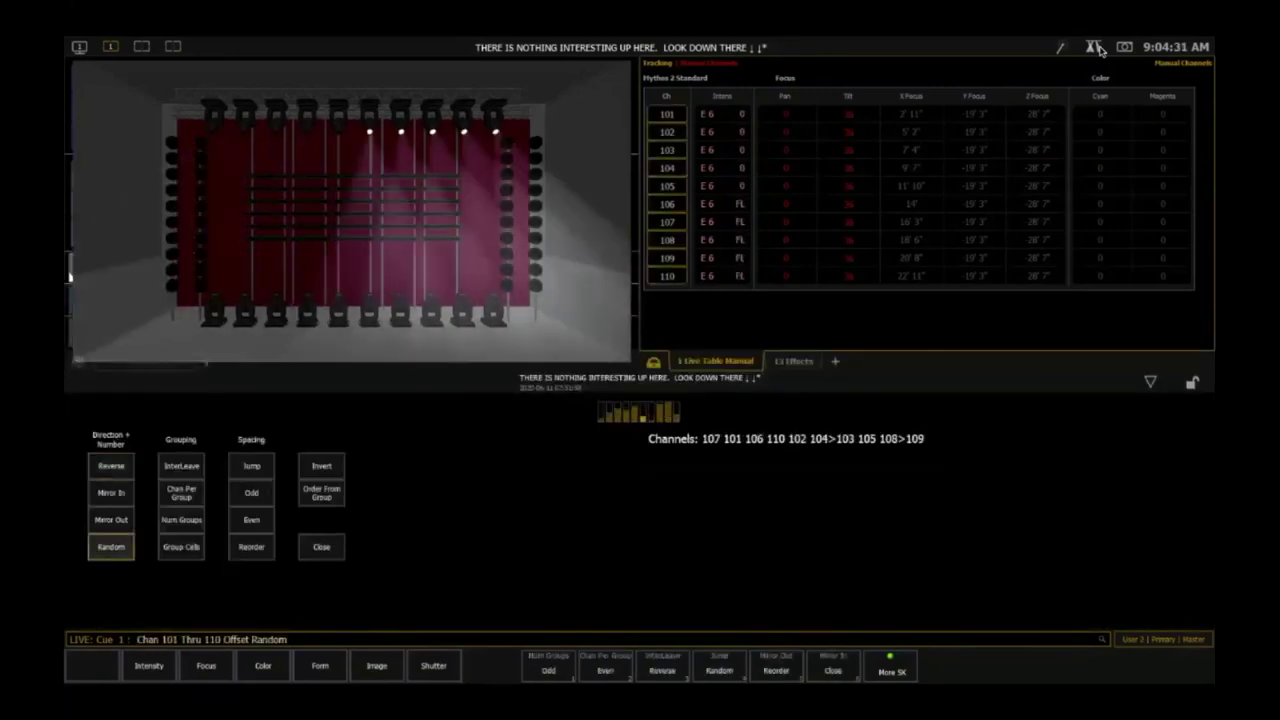
key("alt+e")
key("6")
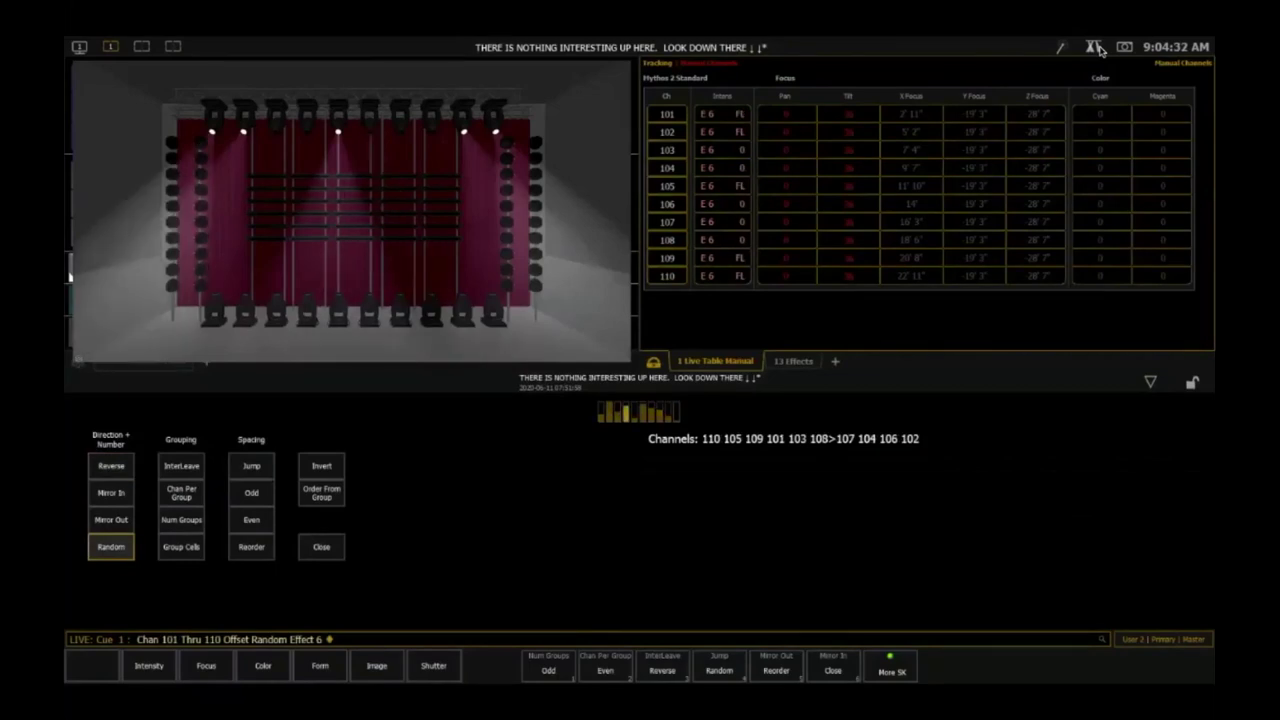
key("Escape")
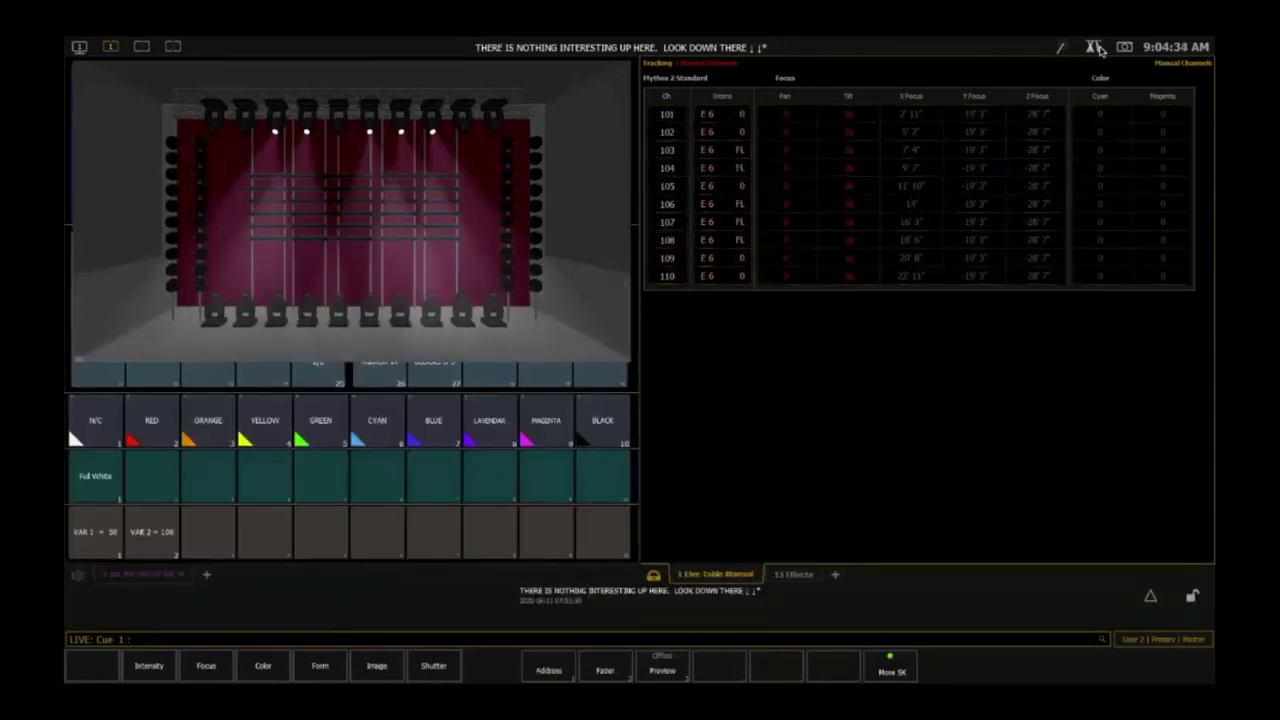
- Set the rate of the running Effect 6 to 150
key("alt+e")
key("alt+e")
key("6")
key("F1")
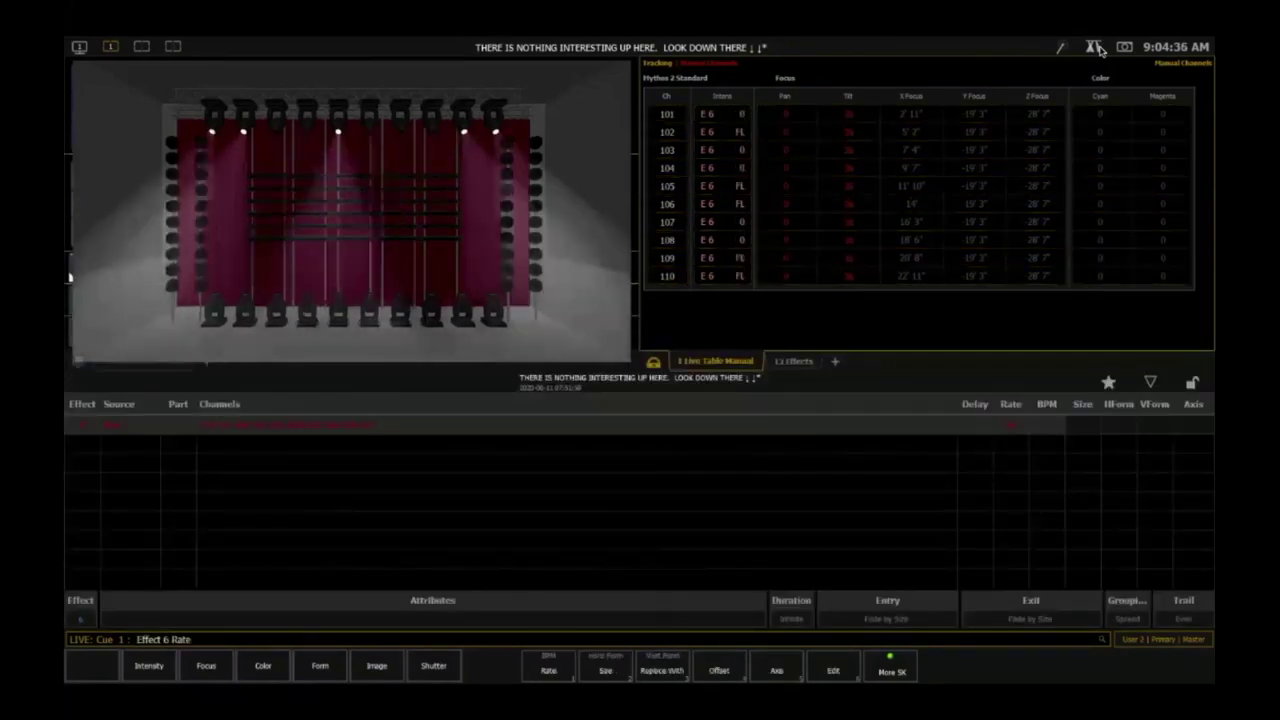
type("150")
key("Return")
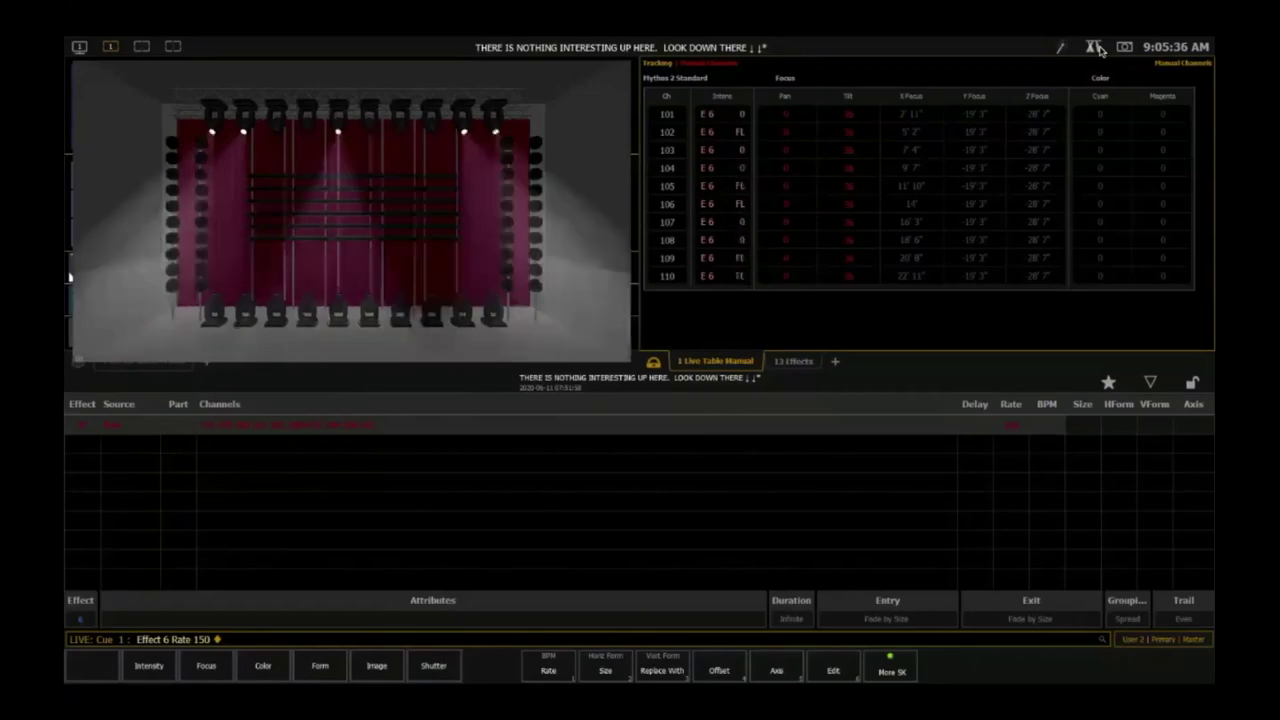
- Sneak out the manual channels and the running effect
key("ctrl+Page_Down")
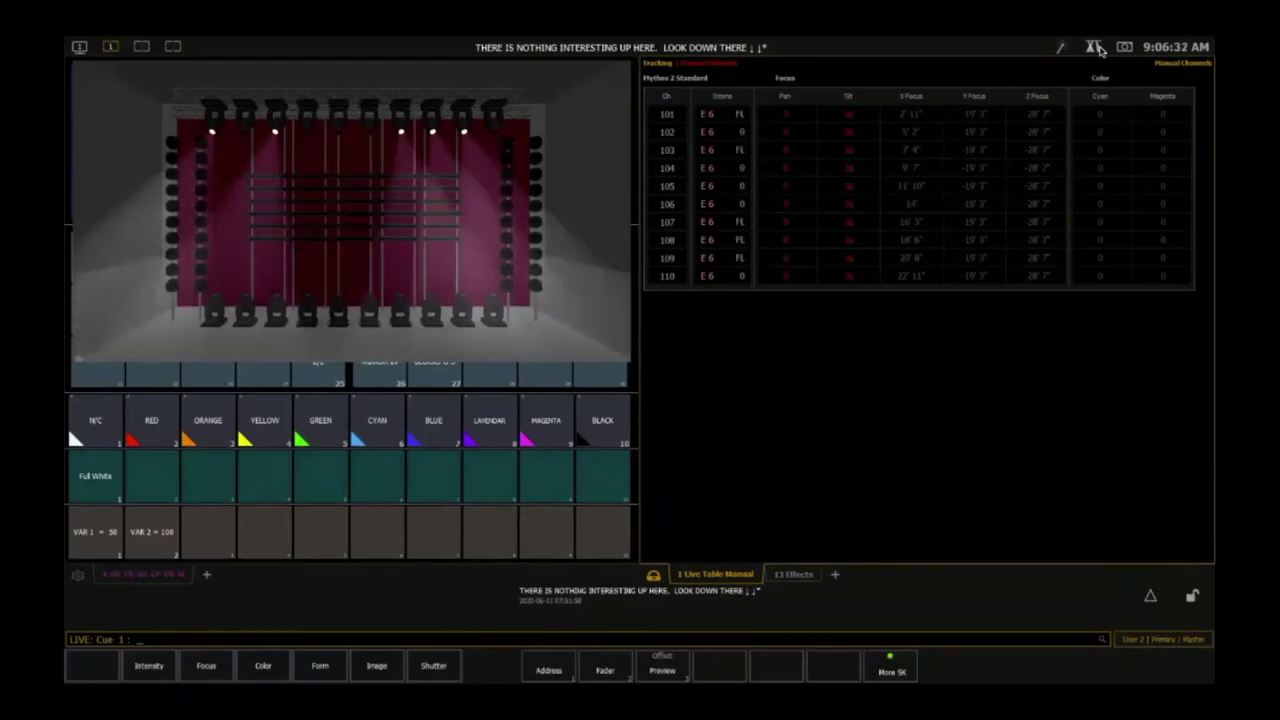
key("alt+n")
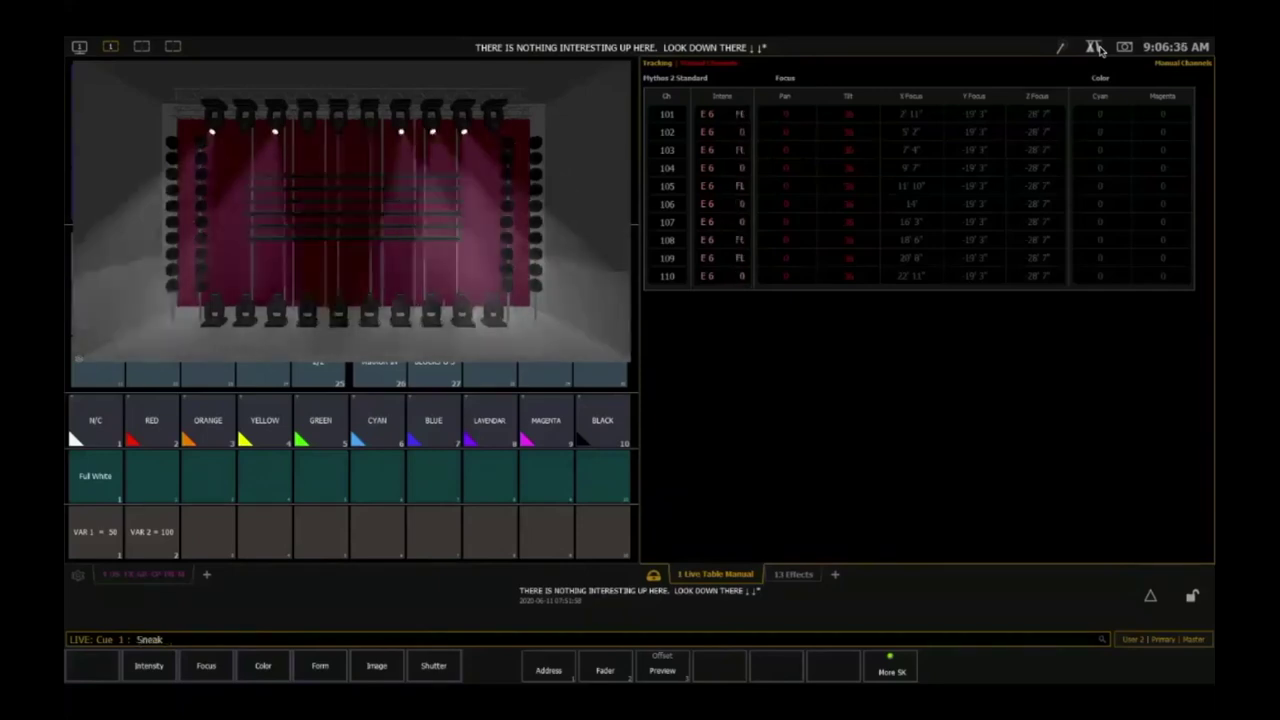
key("Return")
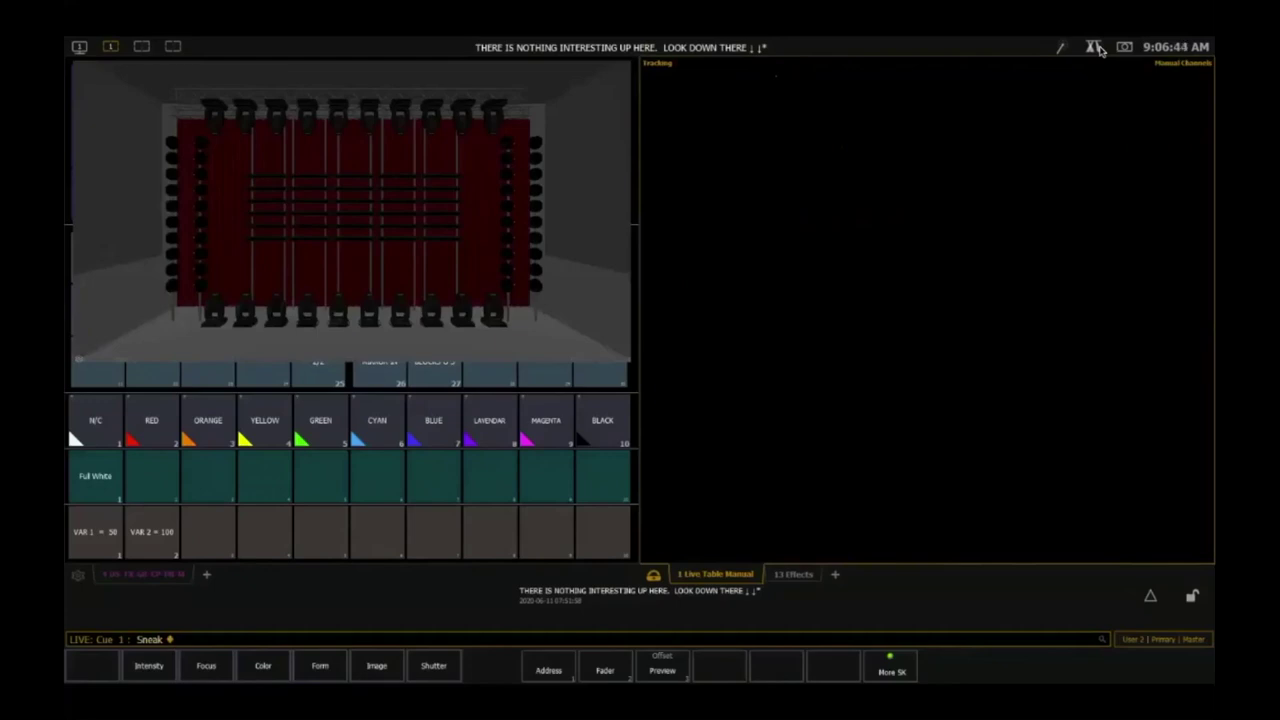
- Select only the cells of channel 503, offset with Order From Group using Group 16 cells 1 through 100
key("BackSpace")
type("c503")
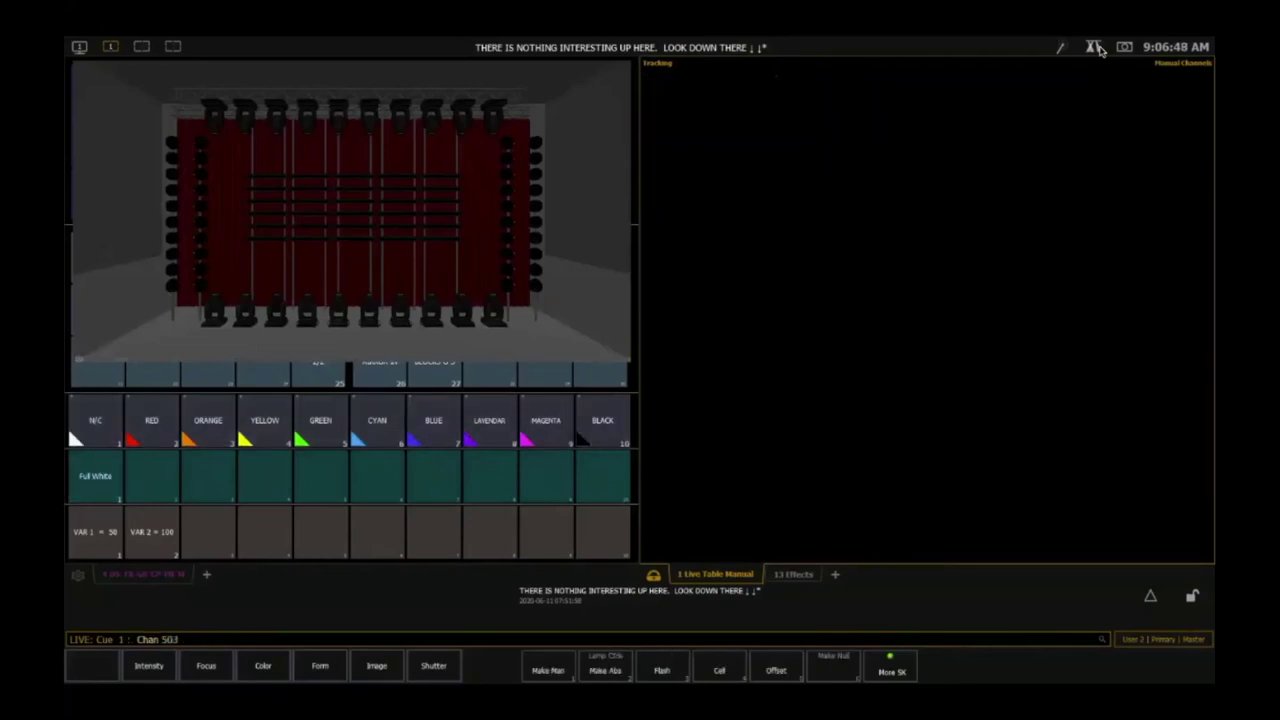
key("alt+p")
key("alt+p")
key("alt+o")
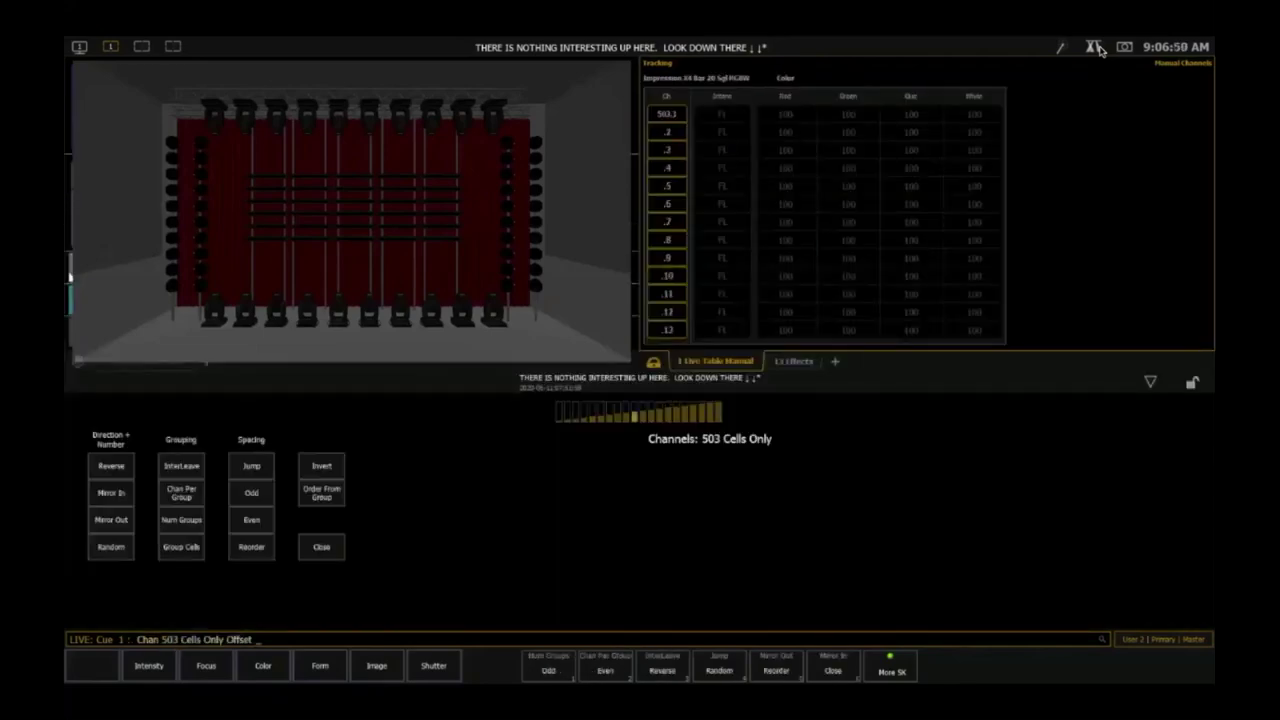
key("o")
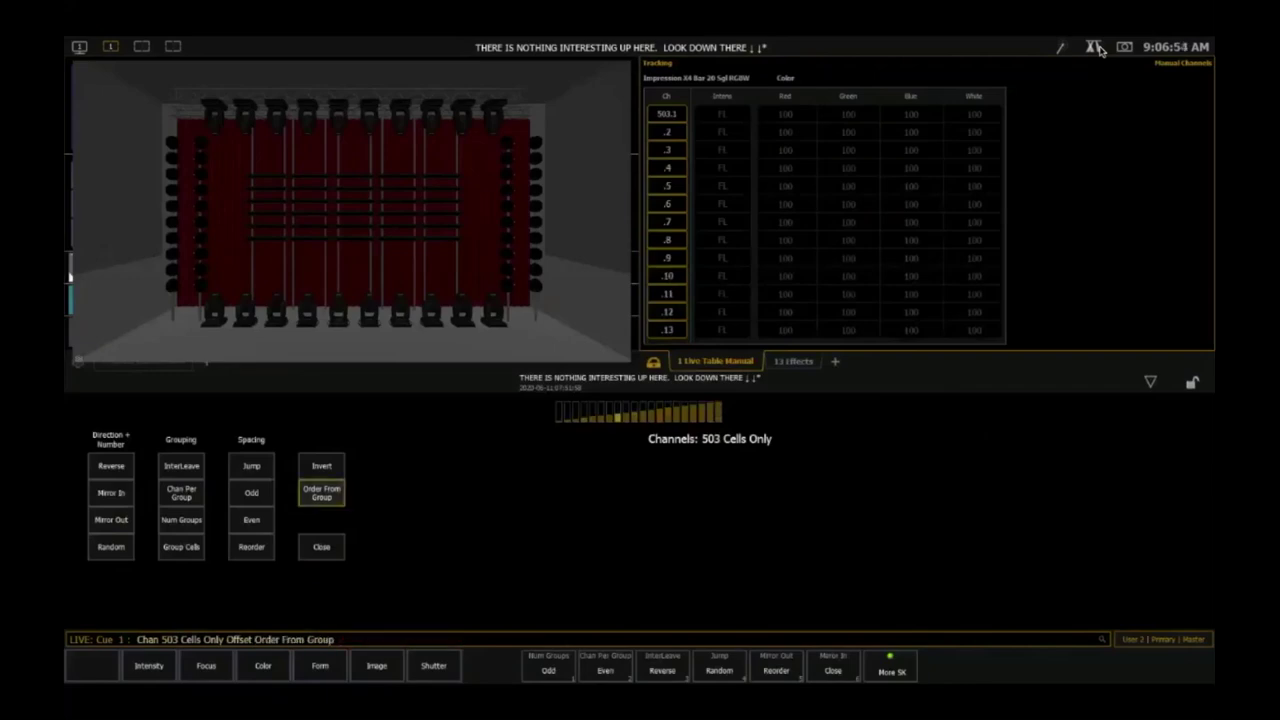
type("161t100")
key("Return")
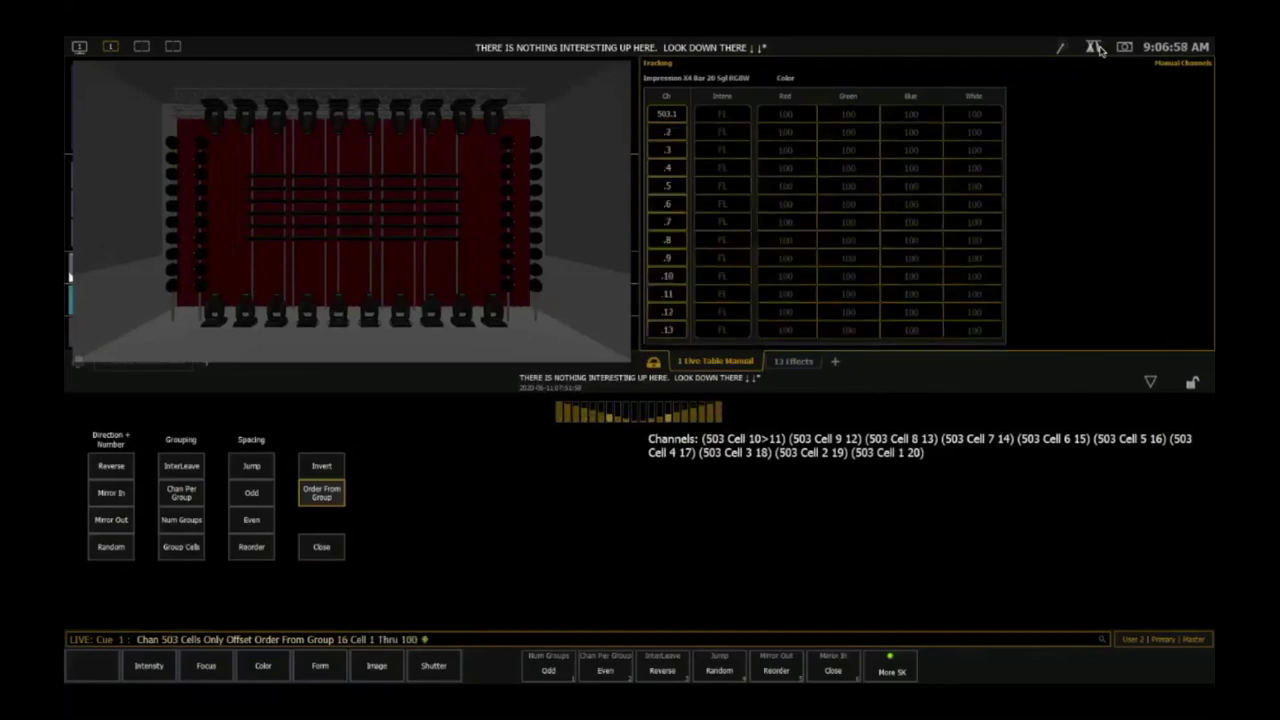
- Clear the cell selection and set channel 503 to Full
key("Escape")
type("501")
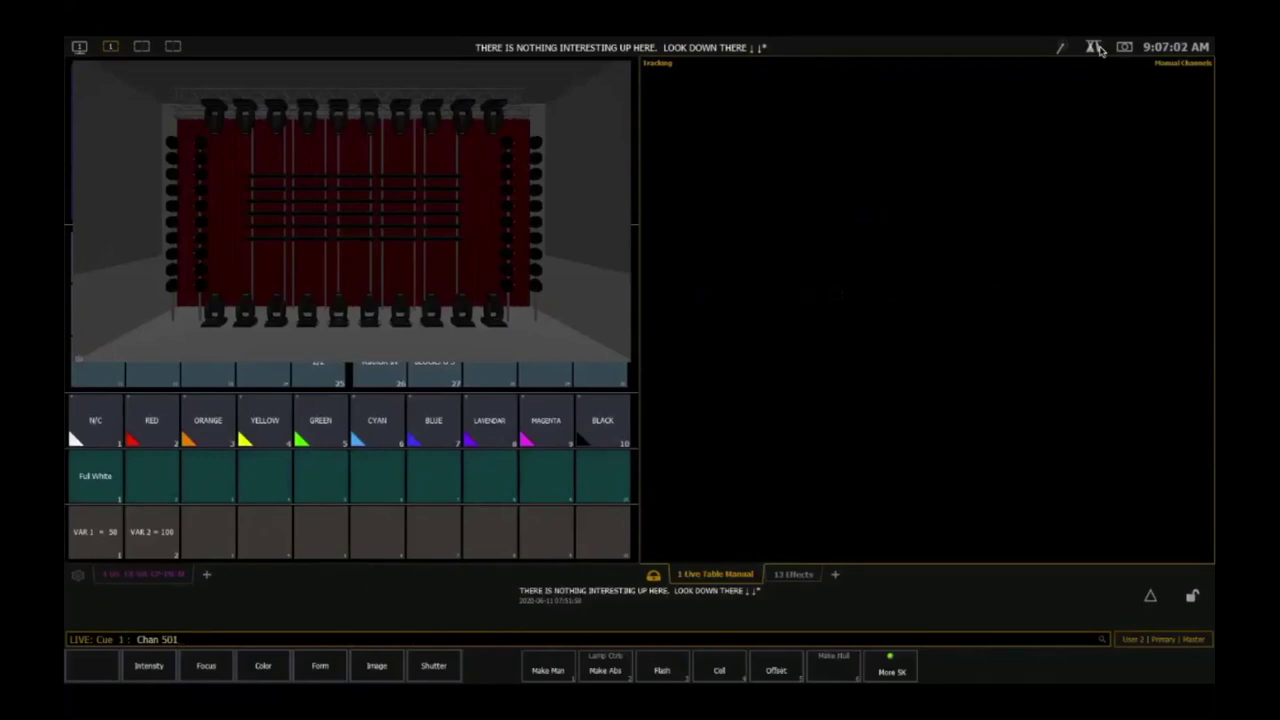
key("BackSpace")
type("3f")
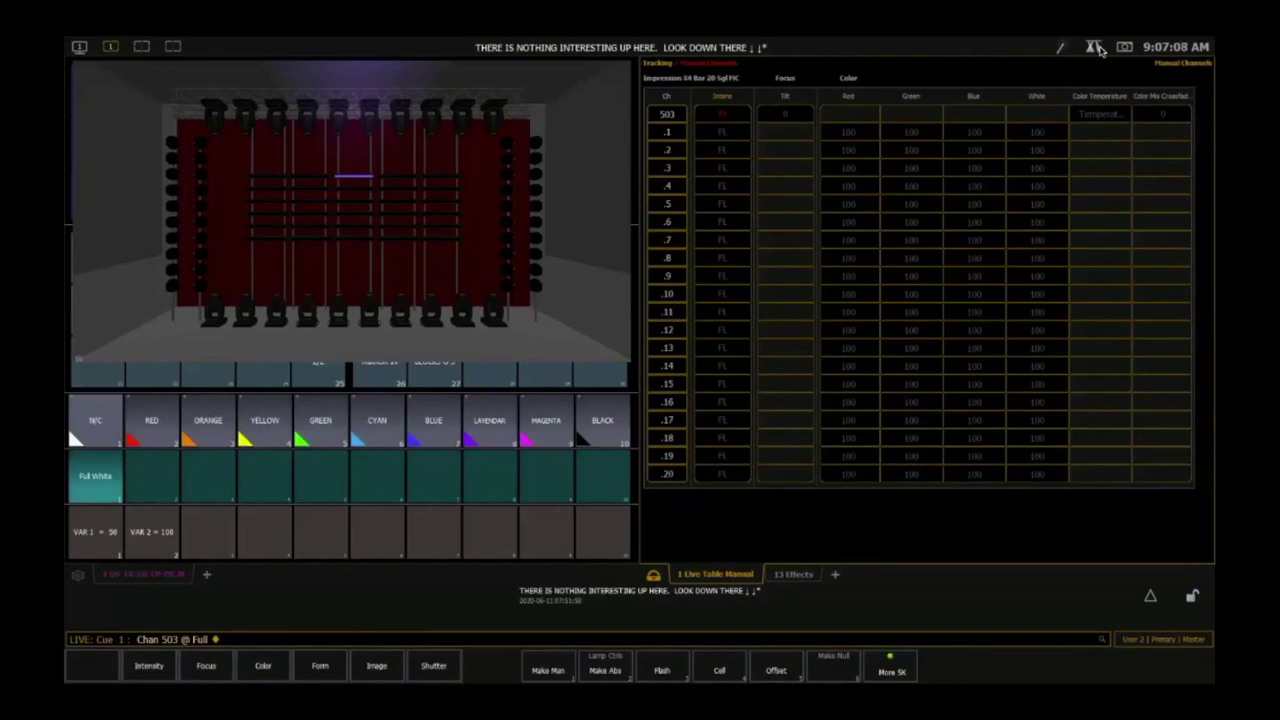
- Set the cells of channel 503, offset with Order From Group using Group 16, to levels 0 through 100
key("ctrl+z")
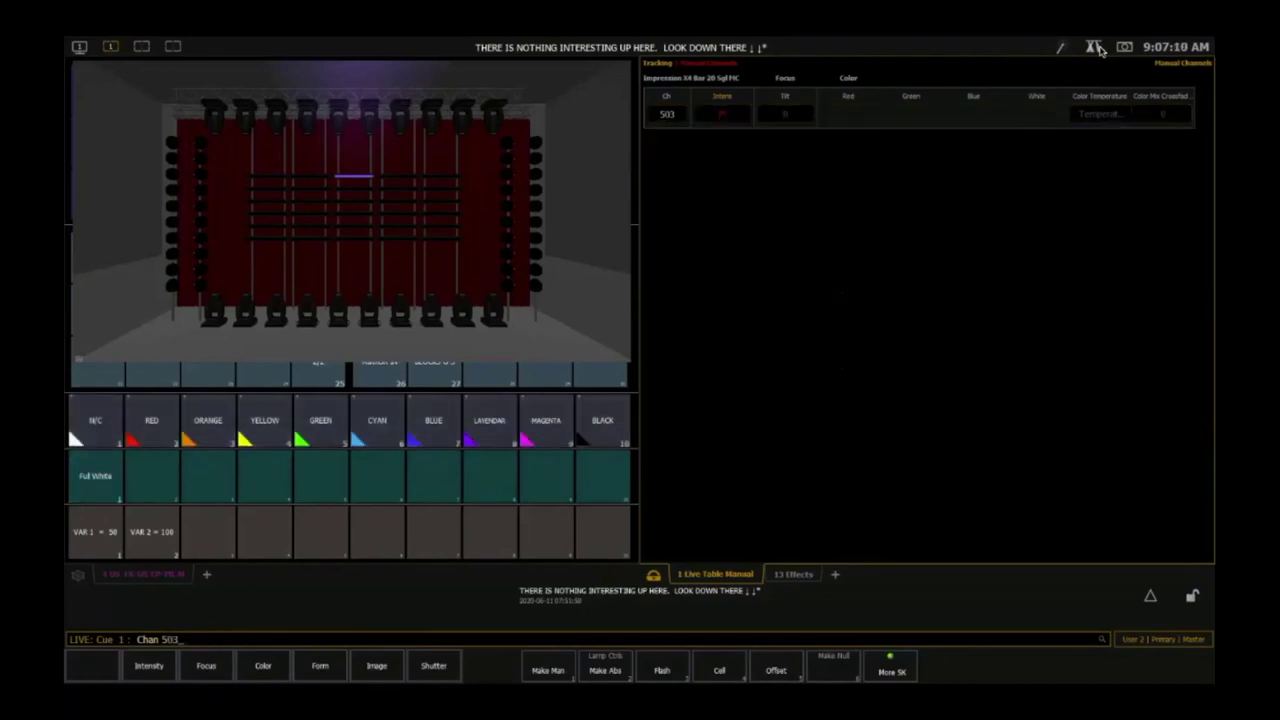
key("ctrl+y")
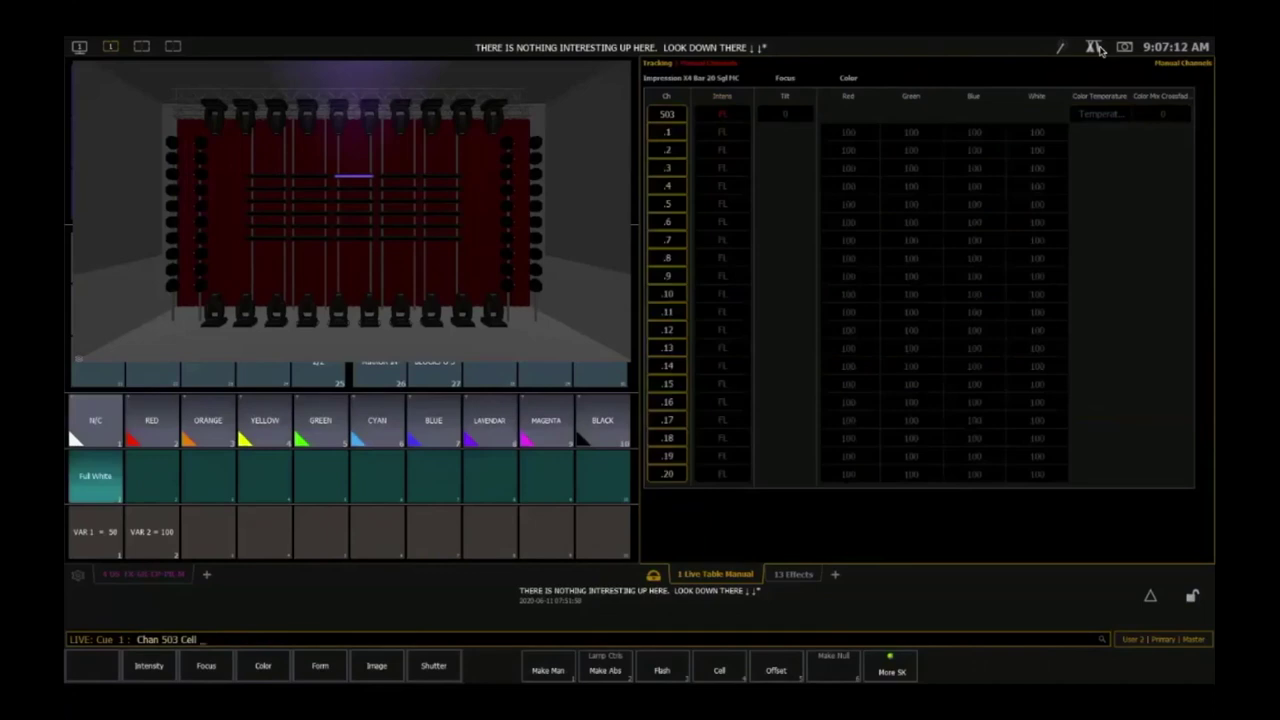
key("o")
key("g")
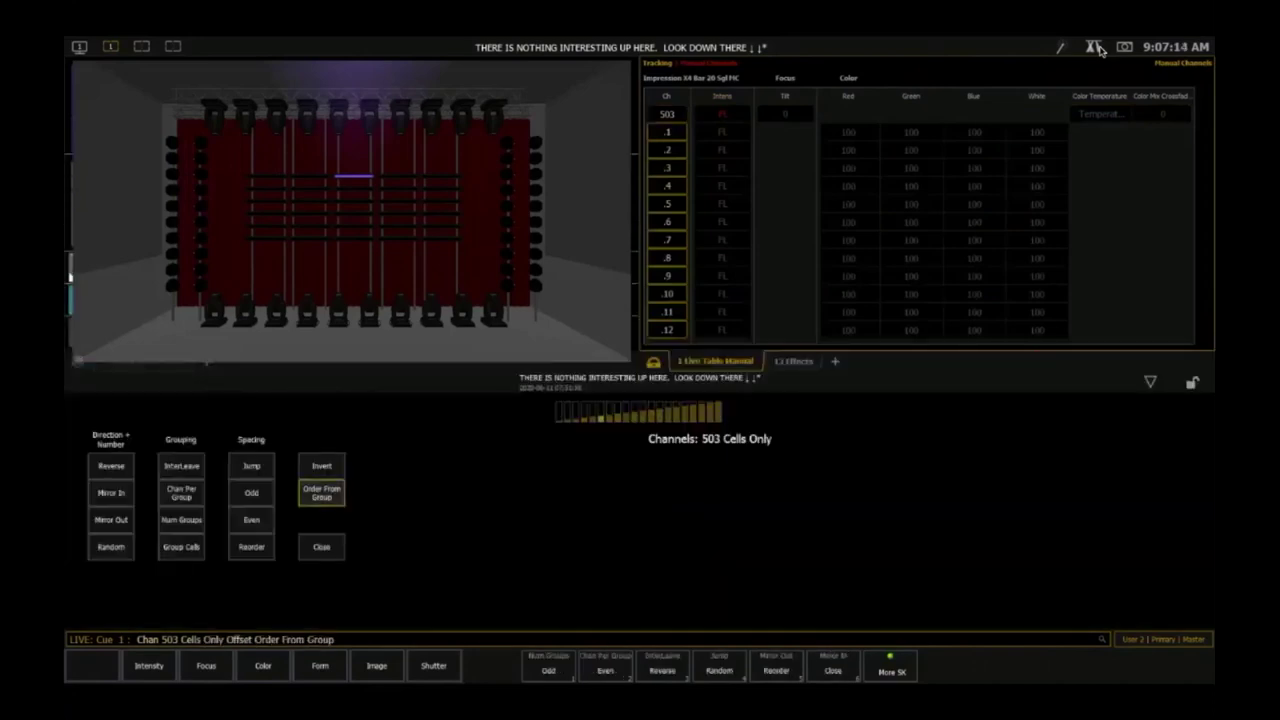
type("16")
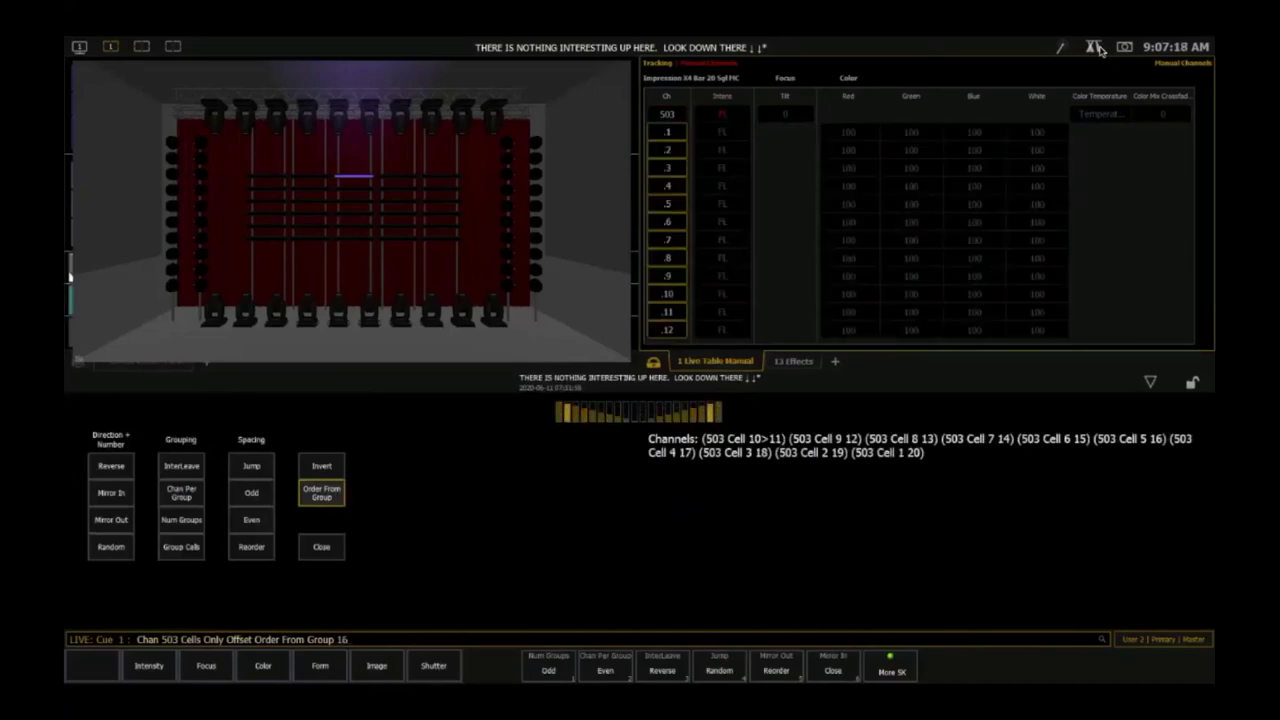
type("a0t")
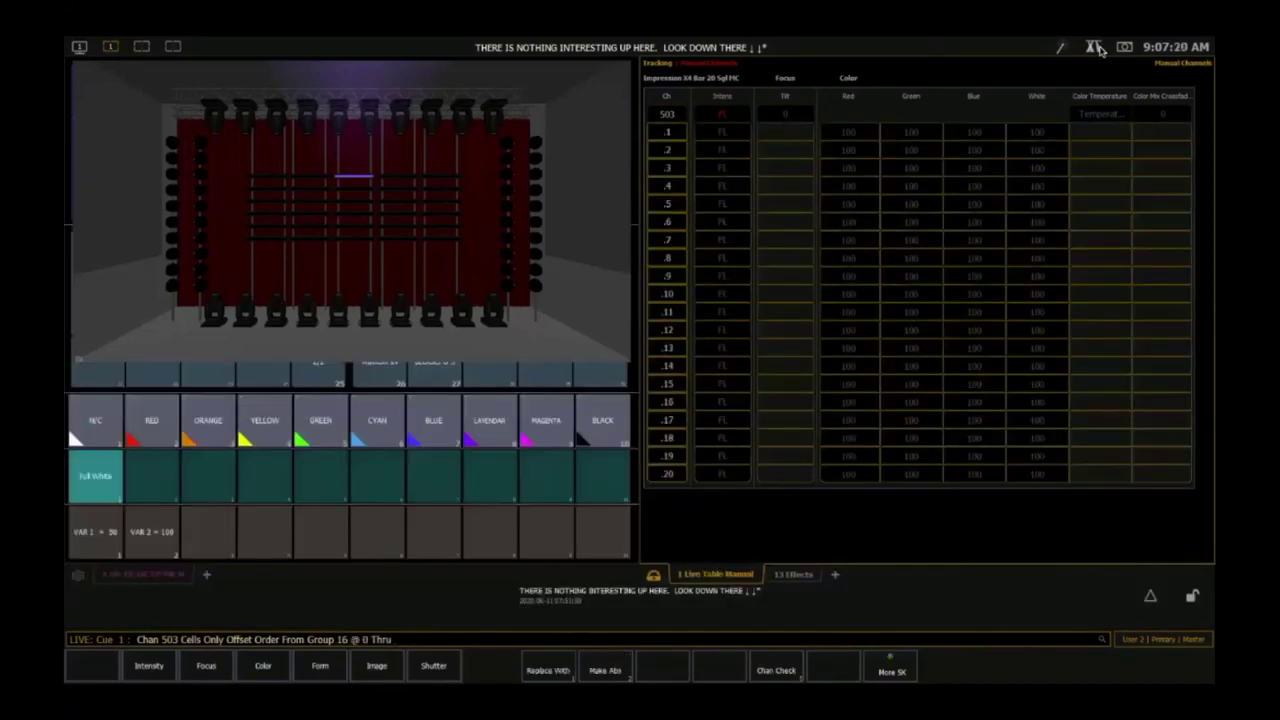
type("100")
key("Return")
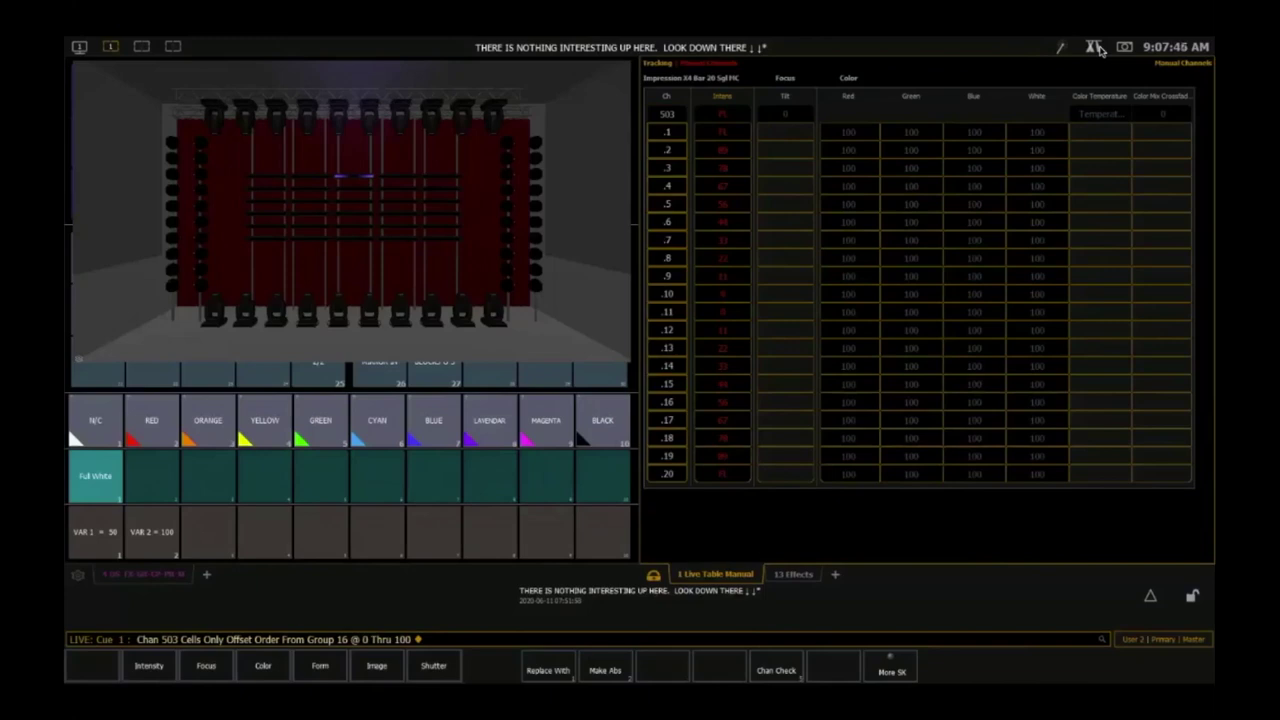
- Set the cells of channels 501 and 505, offset with Order From Group using Group 16, to levels 0 through 100
key("BackSpace")
type("50")
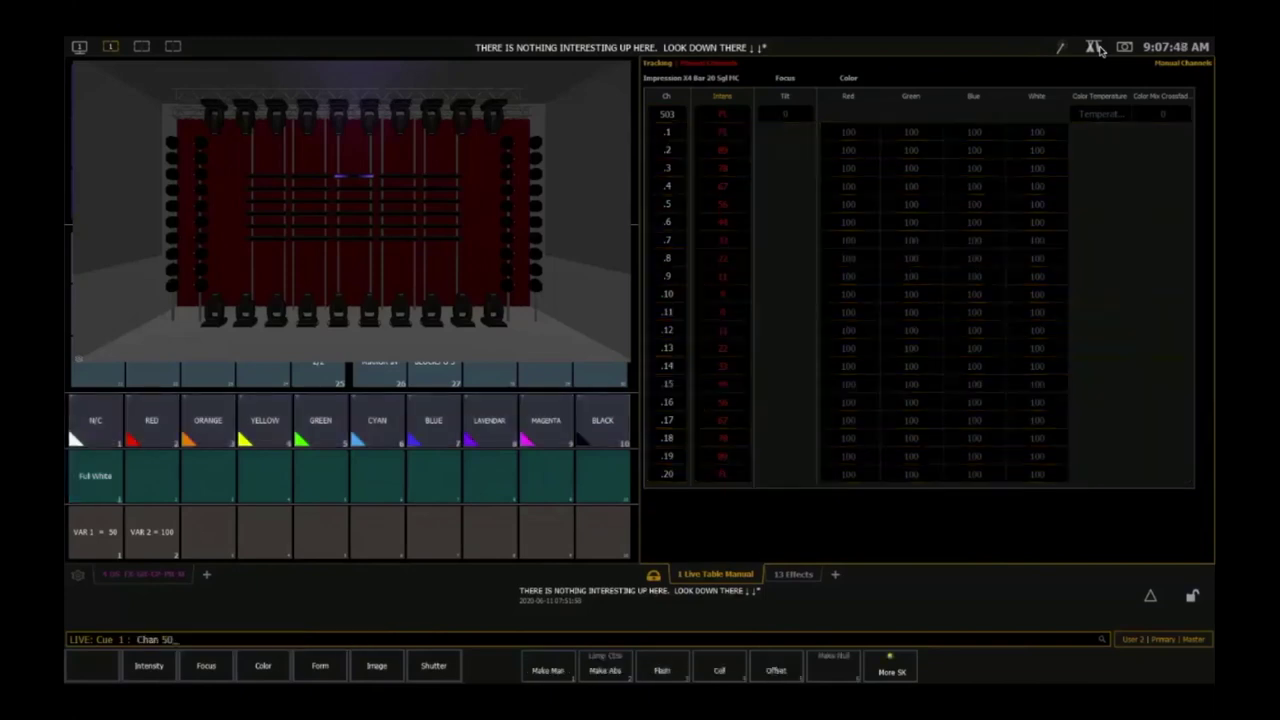
type("1 + 505")
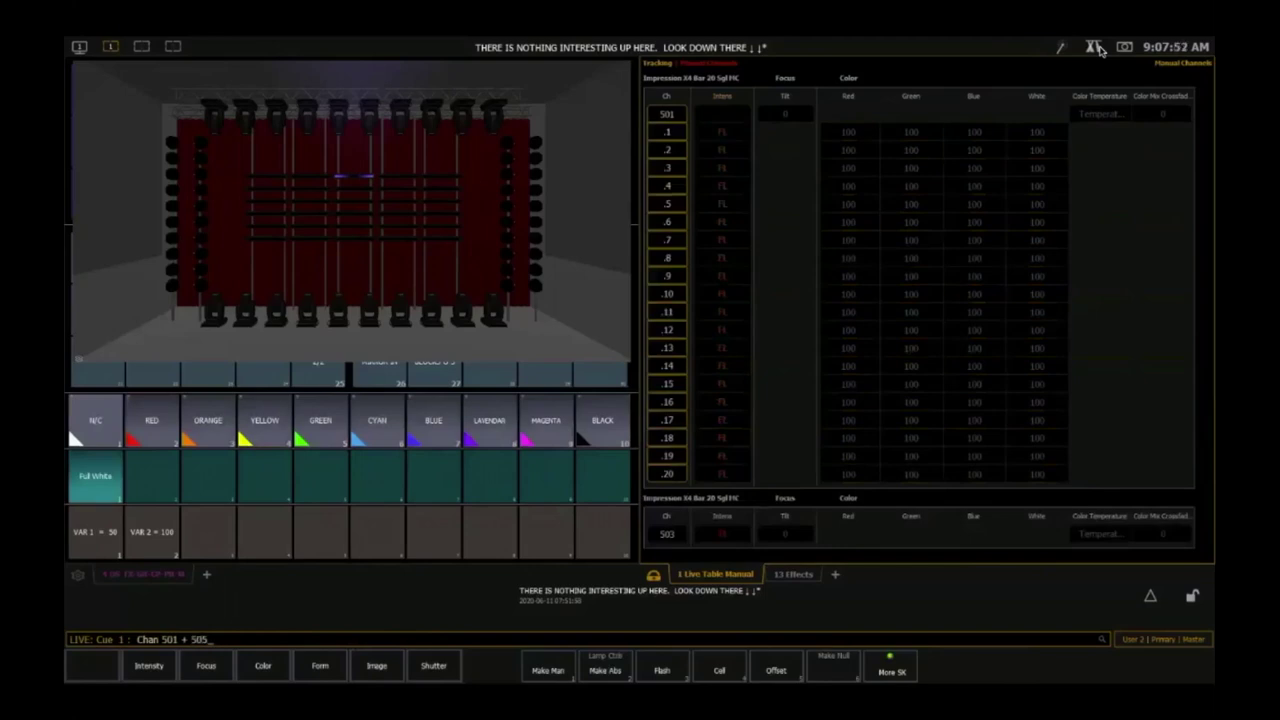
key("F4")
key("F5")
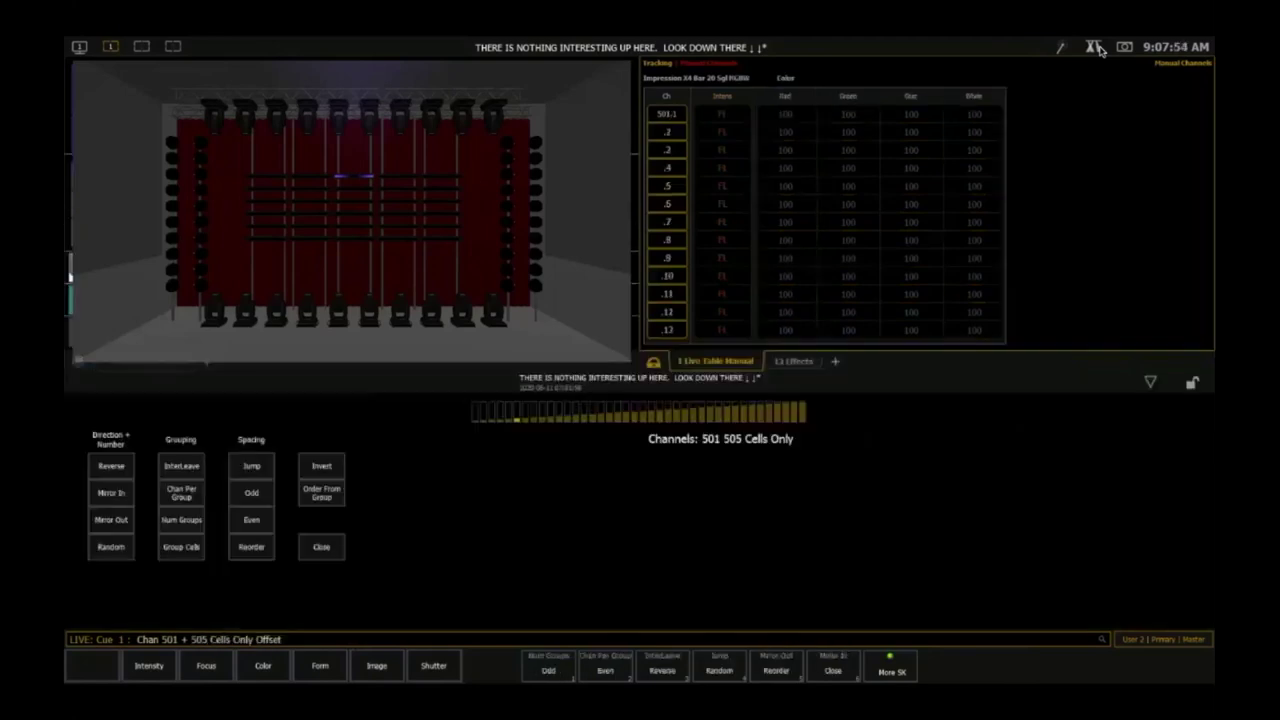
key("F6")
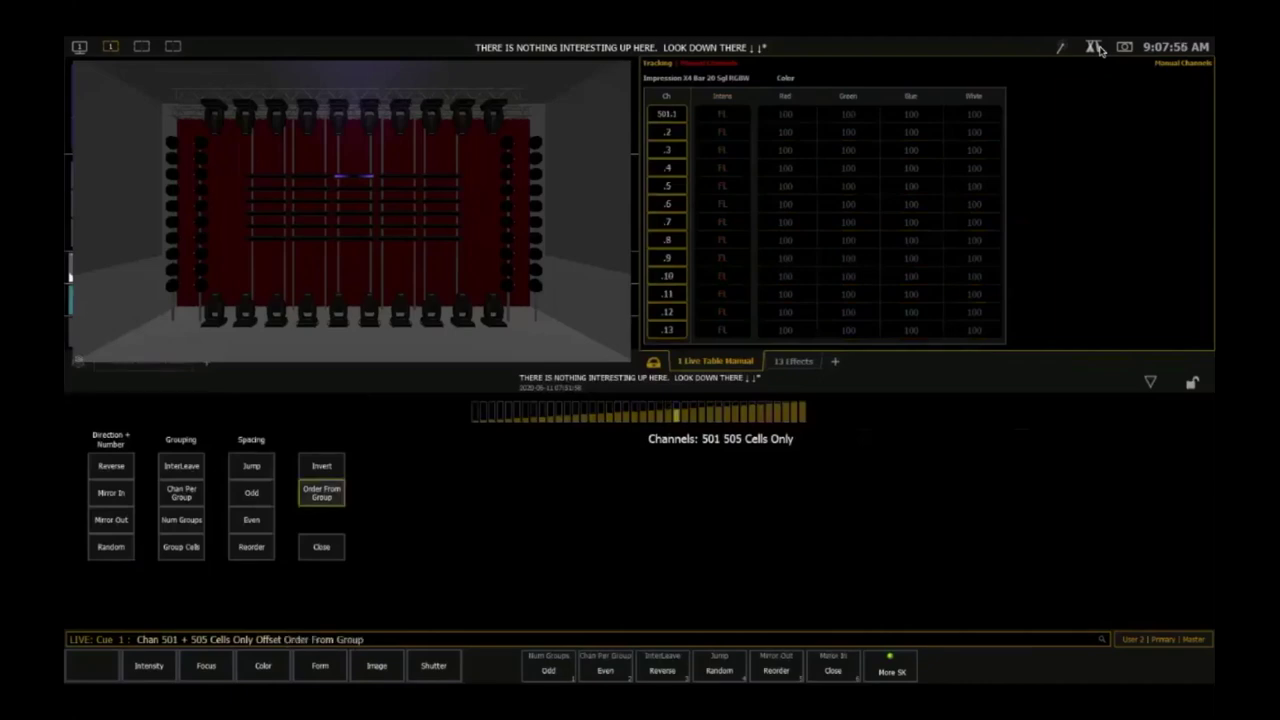
type("16 ")
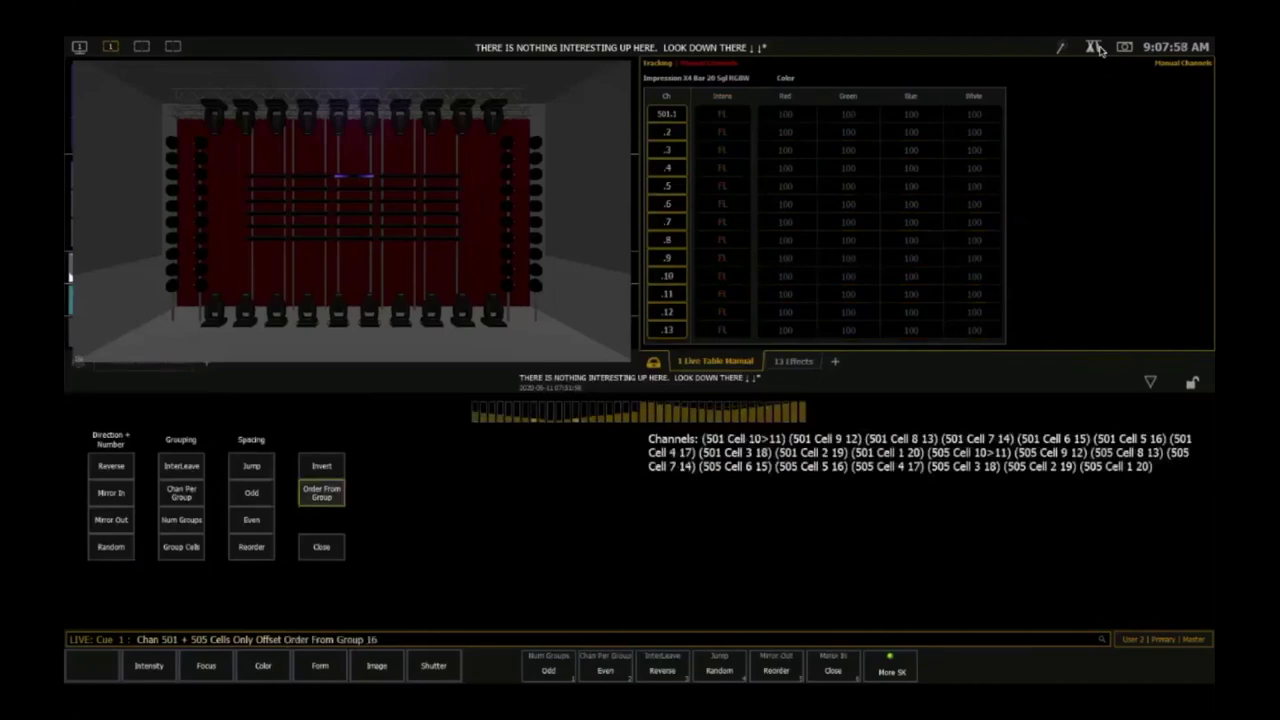
type("@ 0 Thru 100")
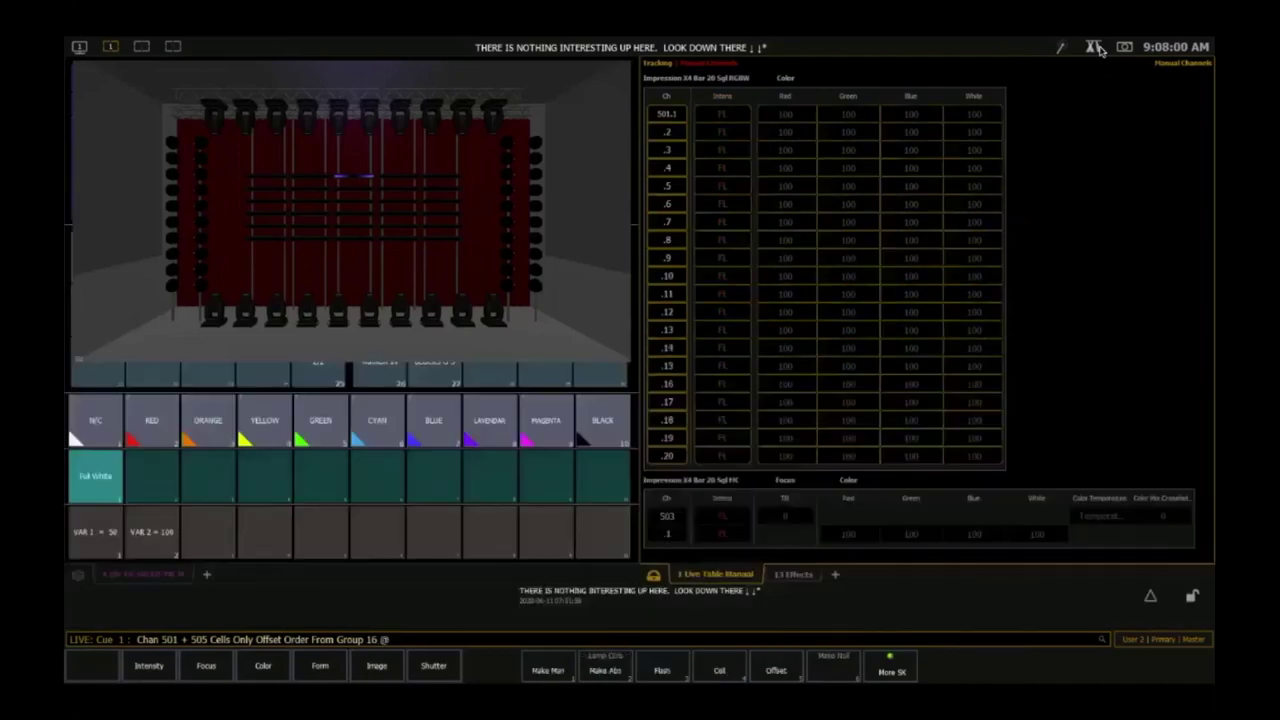
key("Return")
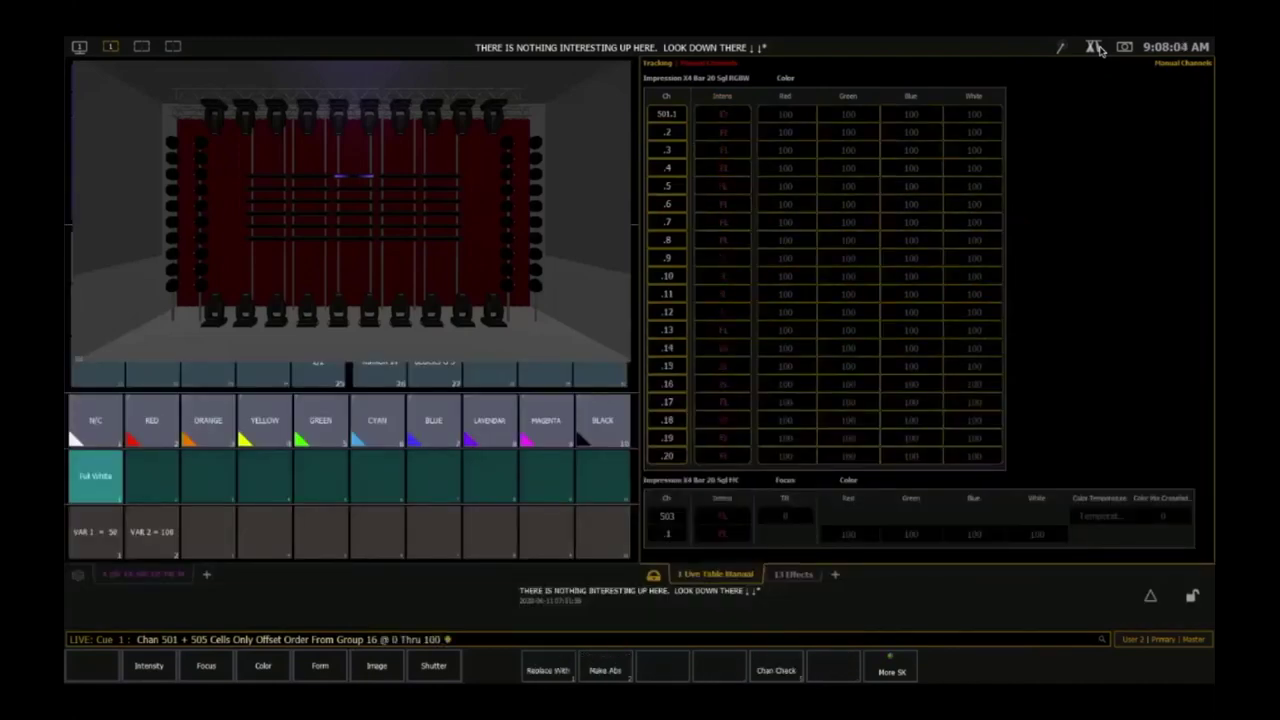
- Remove the cells from the selection of channels 501 and 505, and sneak out the manual channels
key("minus")
key("Return")
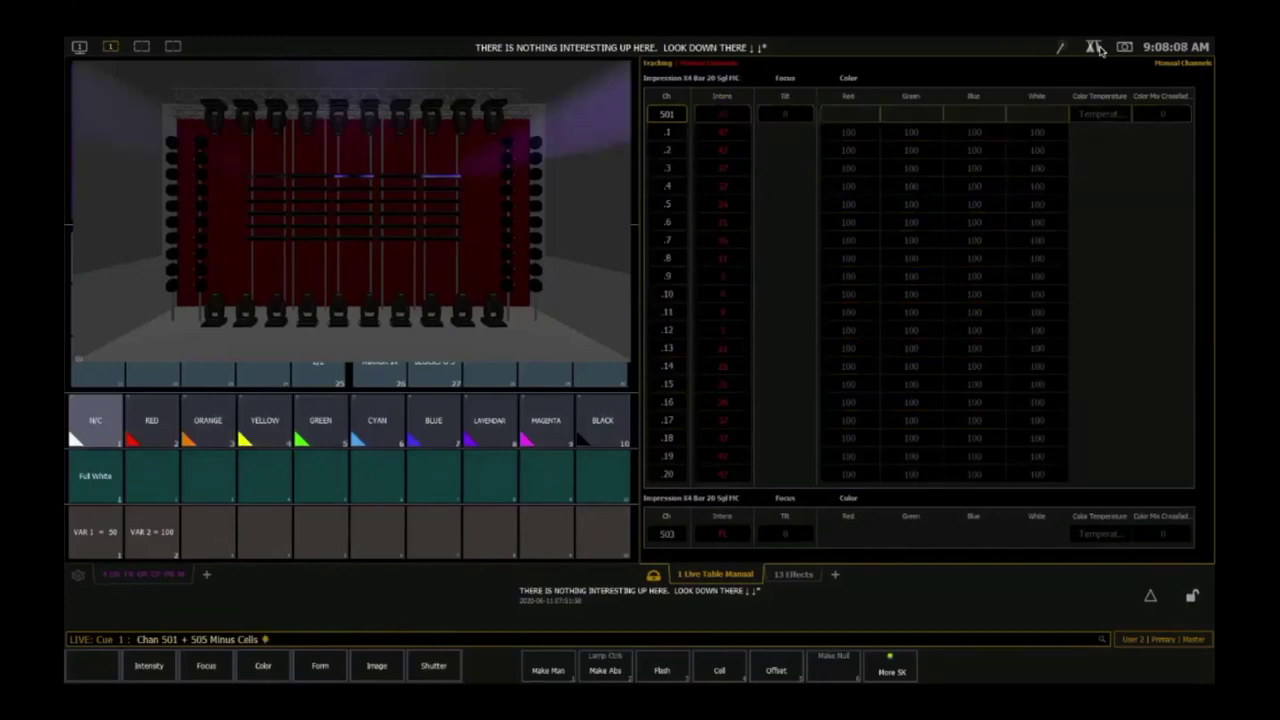
key("ctrl+n")
key("Return")
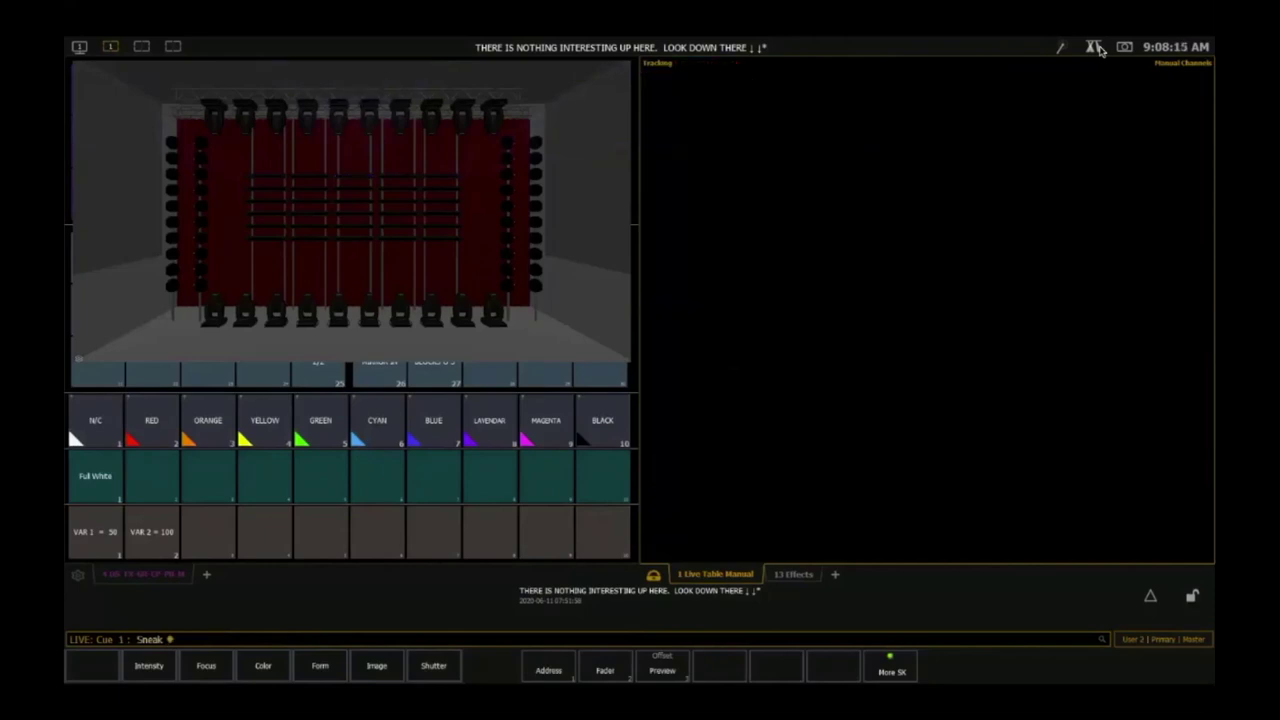
- Preview the Mirror Out and Mirror In offset orders on channels 1 through 10
type("1t10")
key("Return")
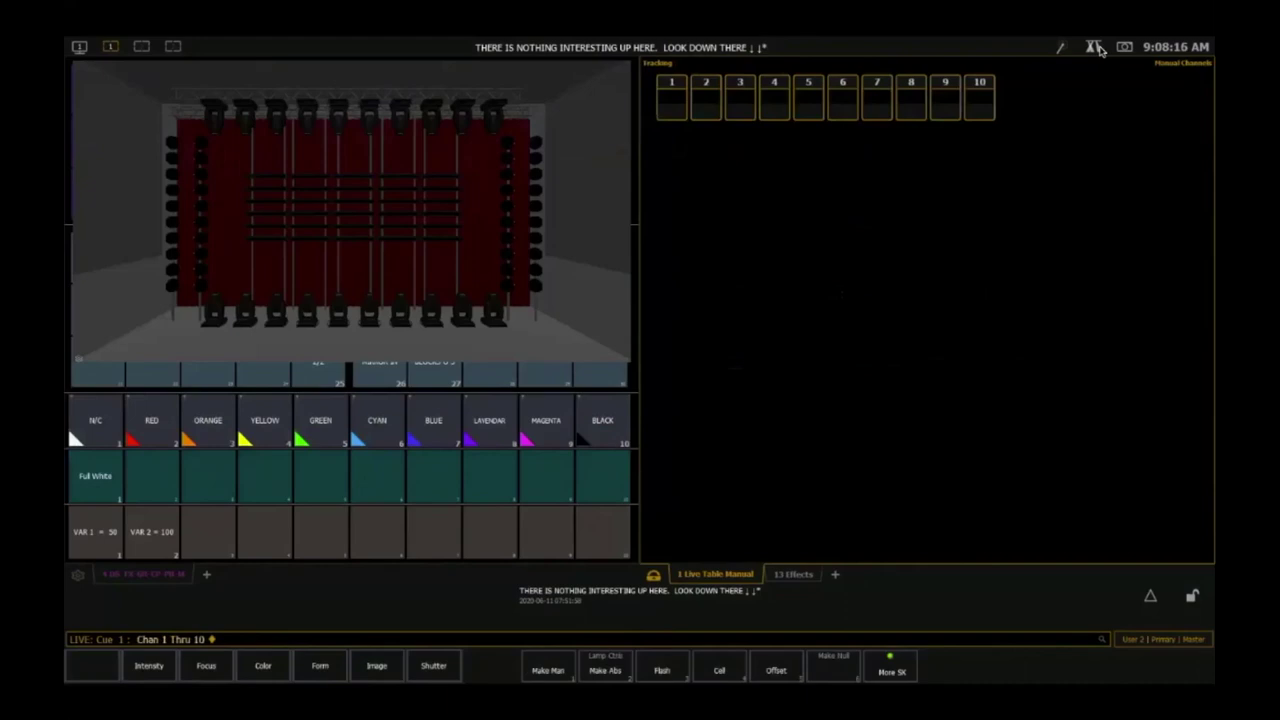
key("alt+b")
key("alt+y")
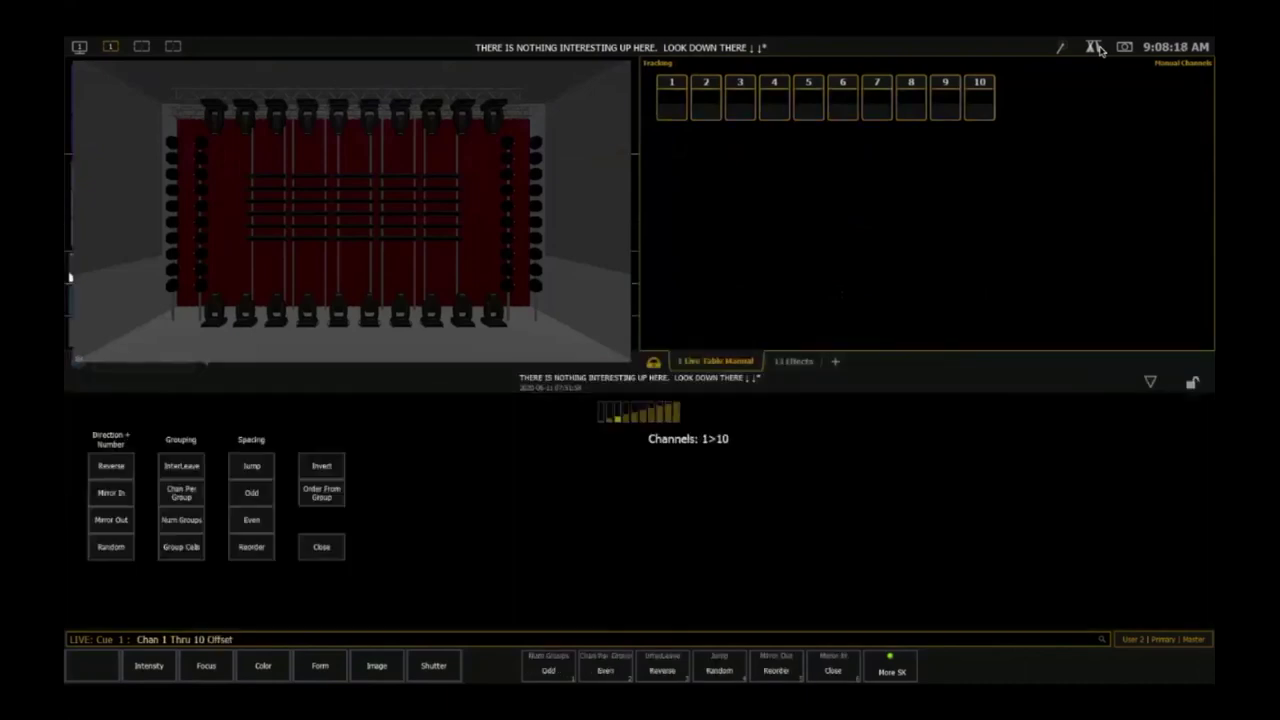
key("shift+F5")
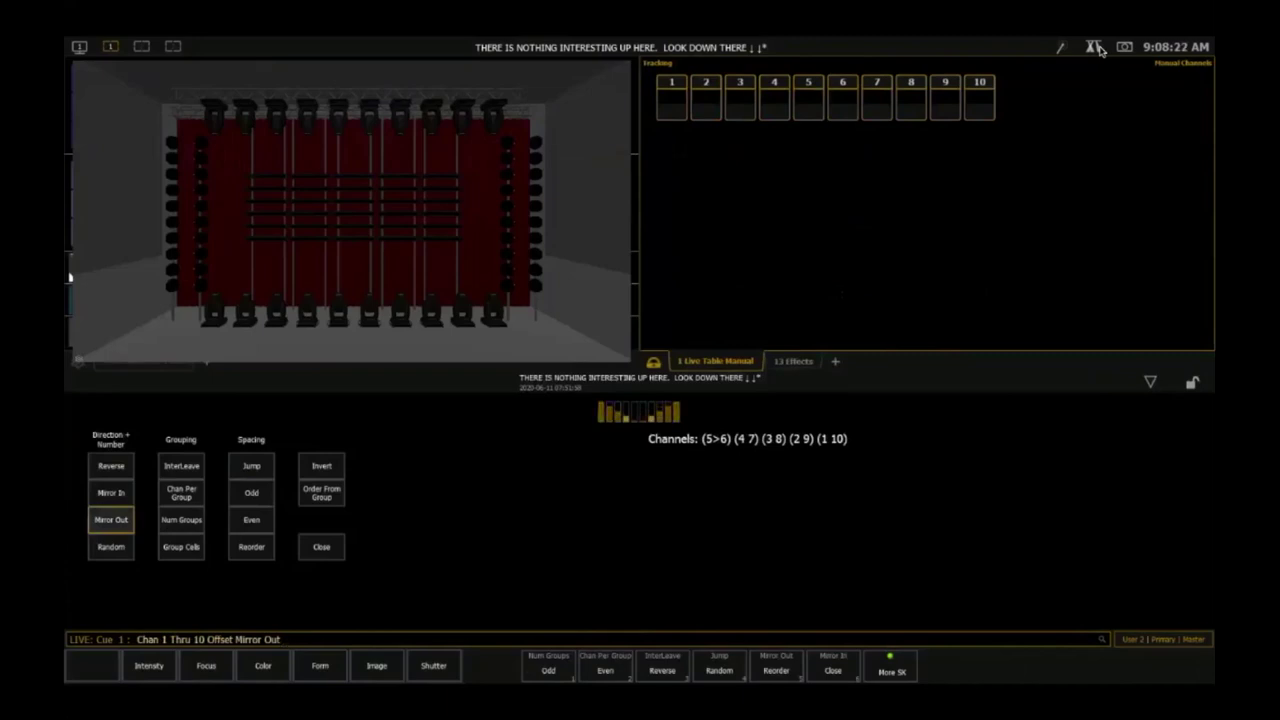
key("shift+F6")
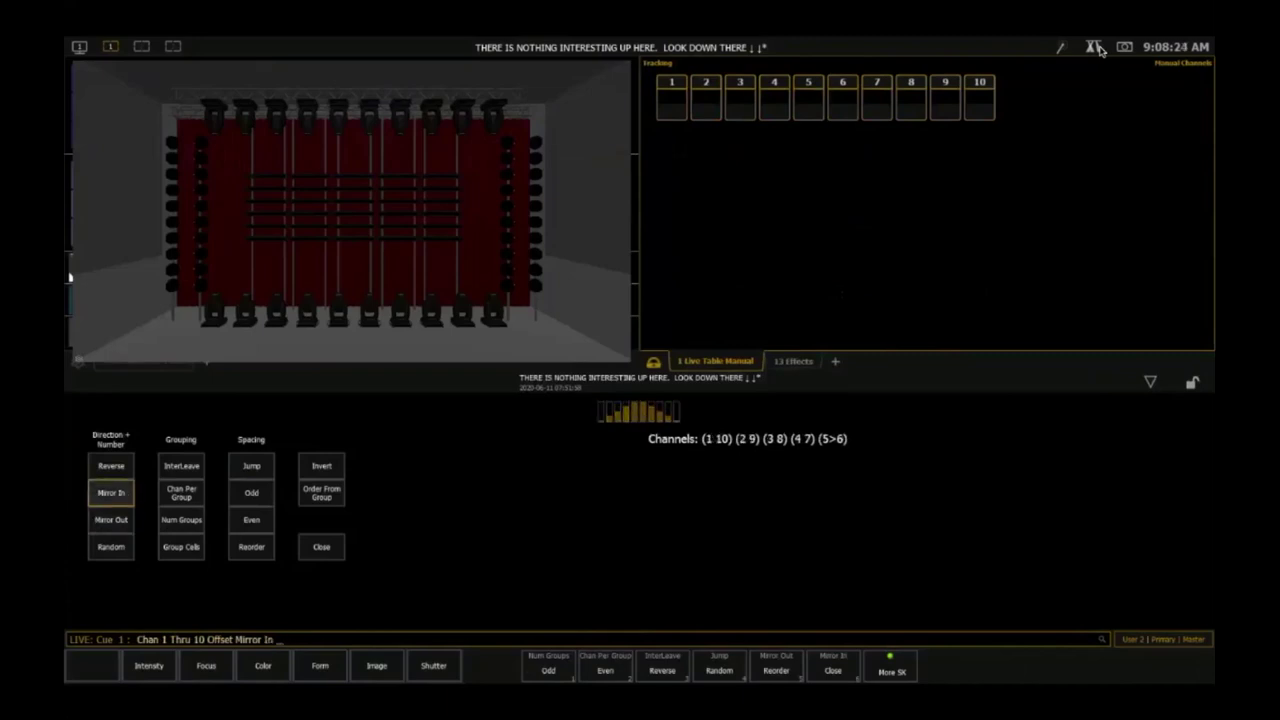
- Offset channels 1 through 30 with Mirror Out 3 and InterLeave, and clear the selection
key("BackSpace")
type("1")
key("BackSpace")
key("BackSpace")
key("BackSpace")
key("BackSpace")
type("30")
key("F5")
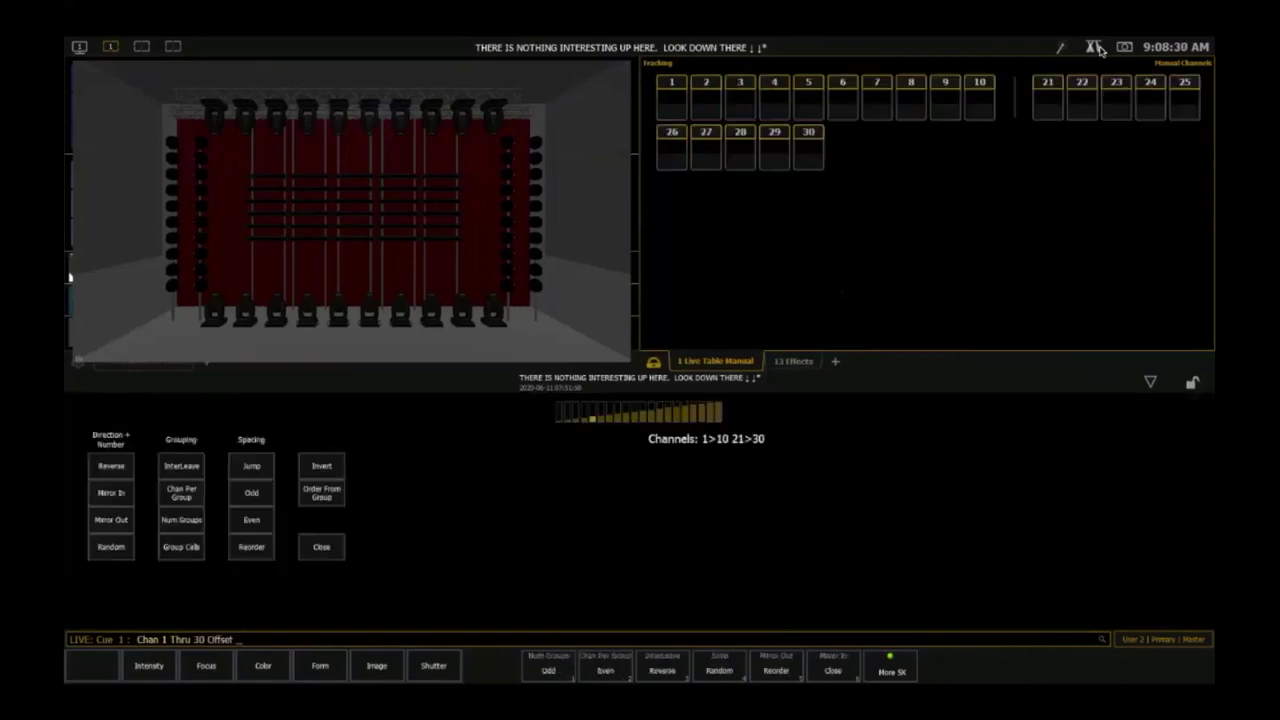
key("F5")
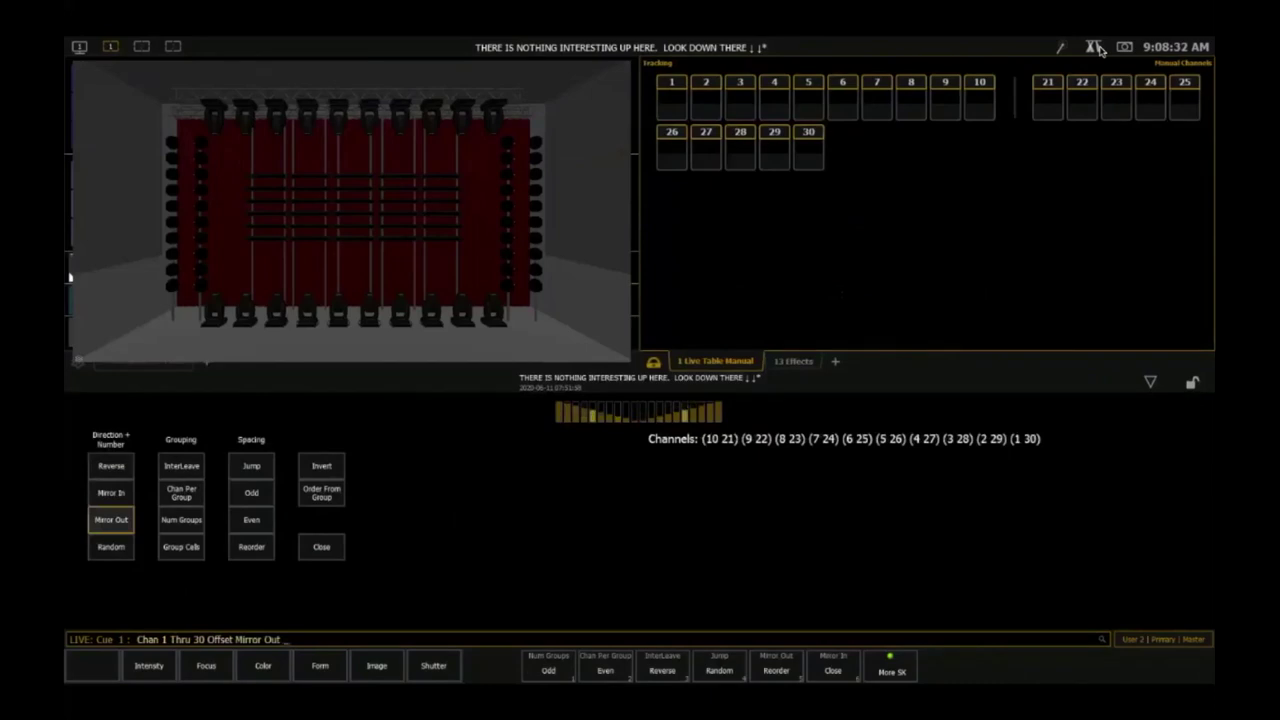
type("3 InterLeave")
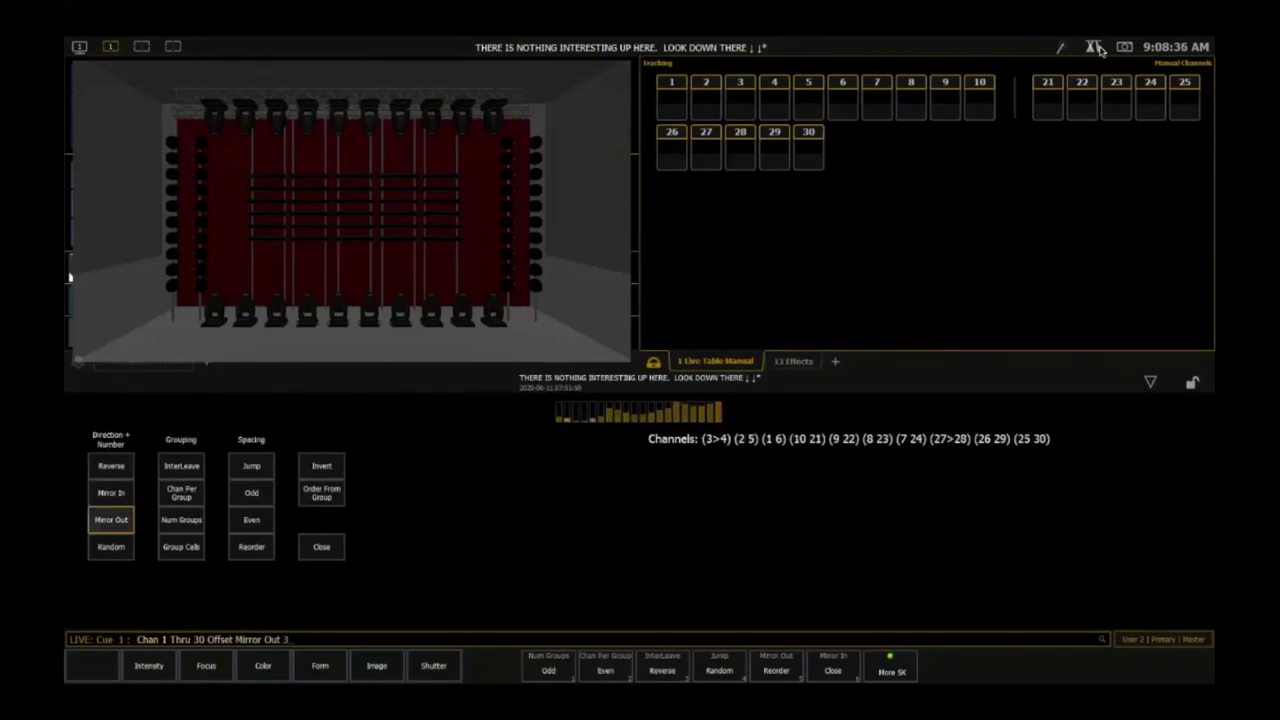
key("F3")
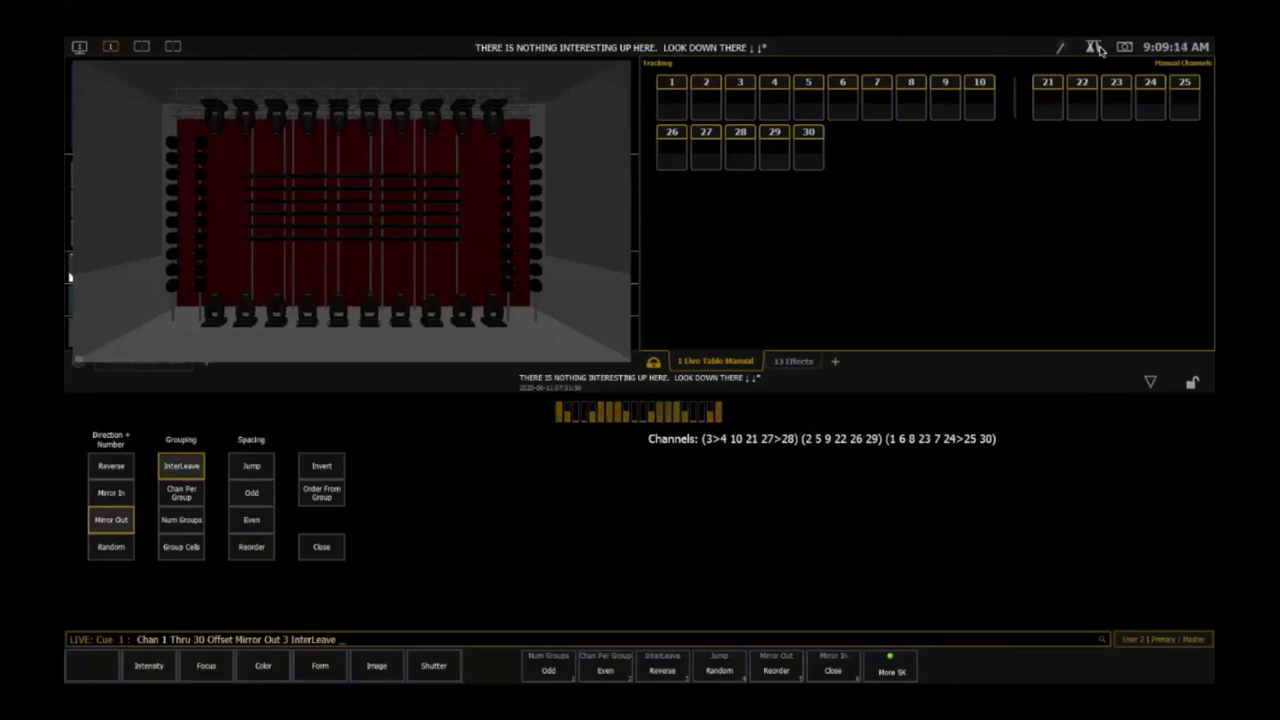
key("Return")
left_click(1096, 48)
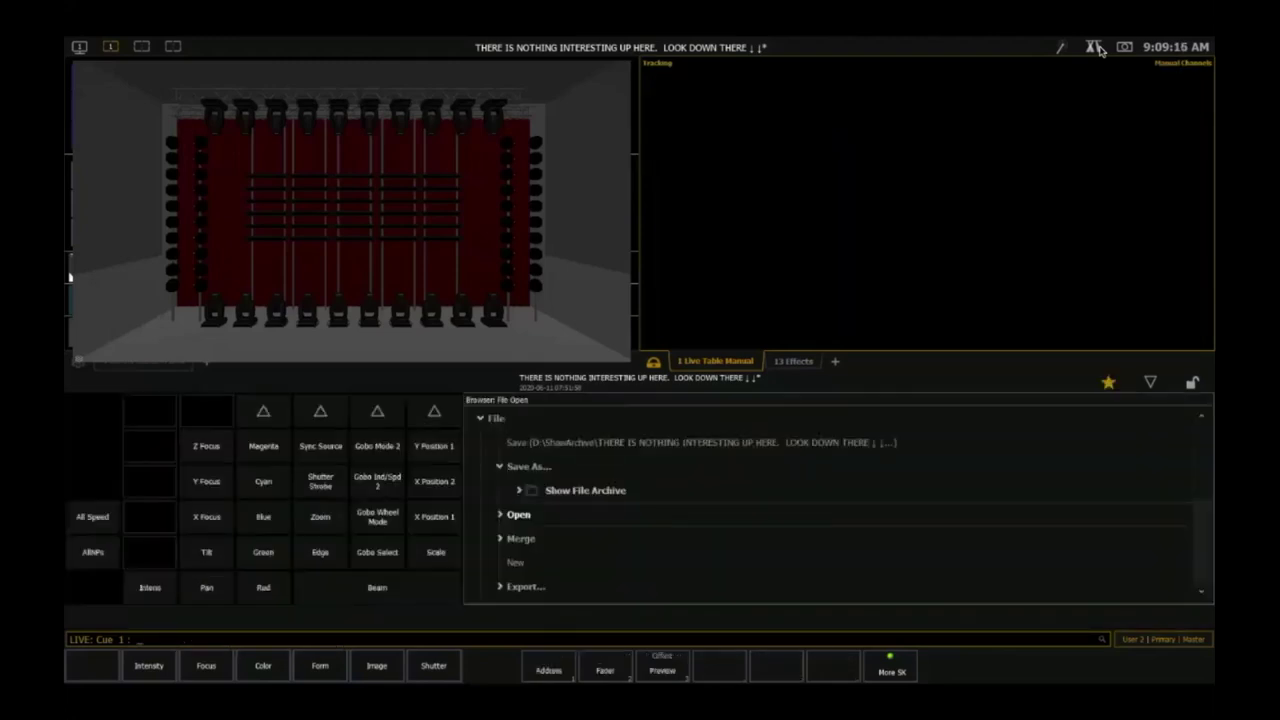
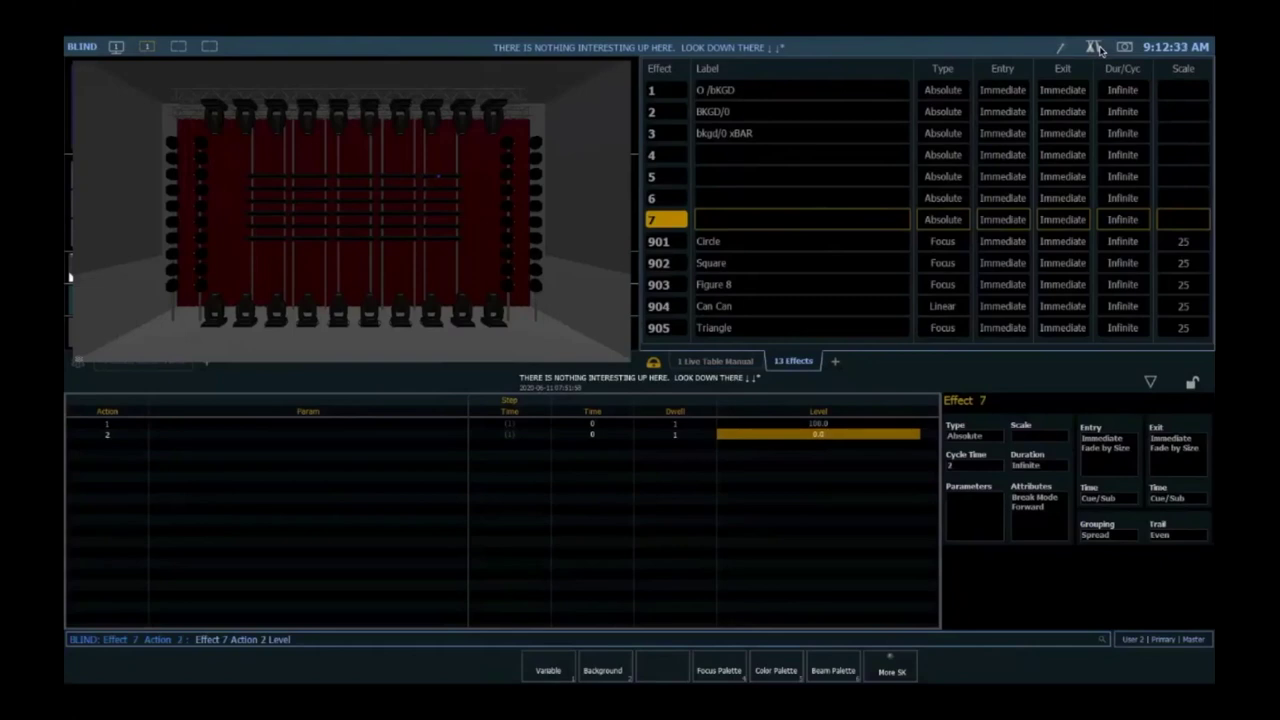
- Return to Live and stop the running effects
key("alt+l")
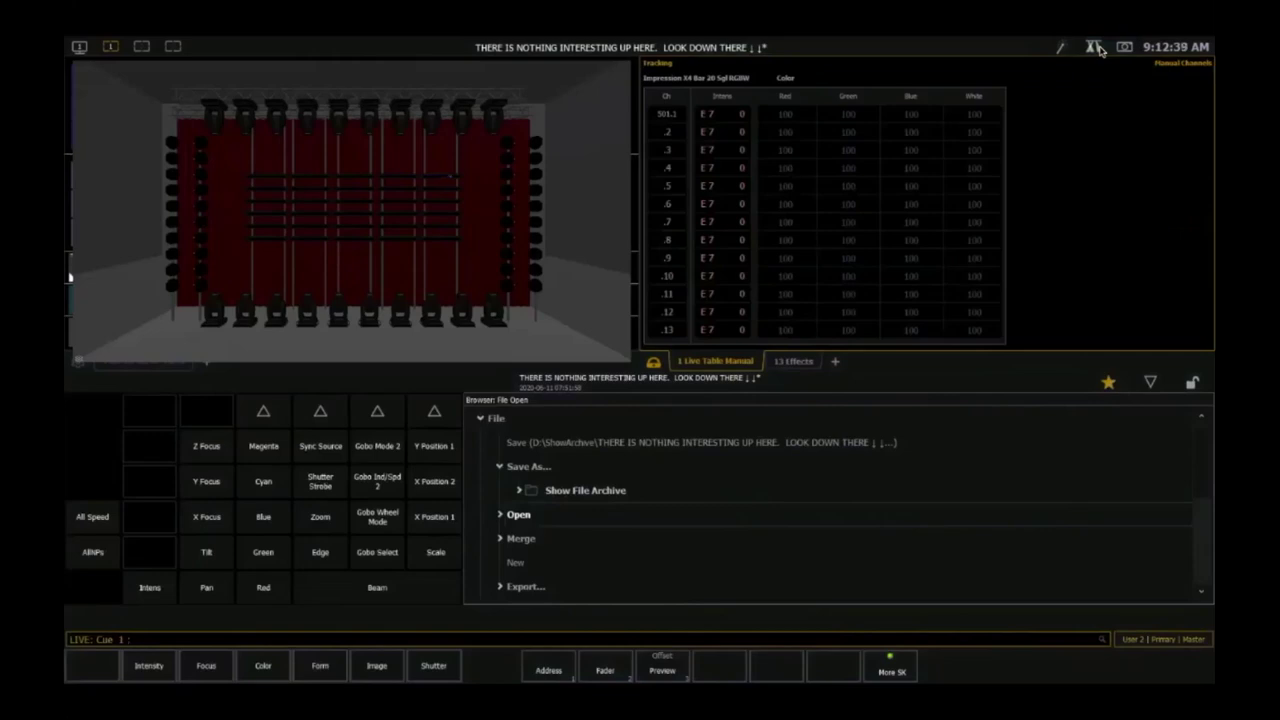
key("ctrl+e")
key("Return")
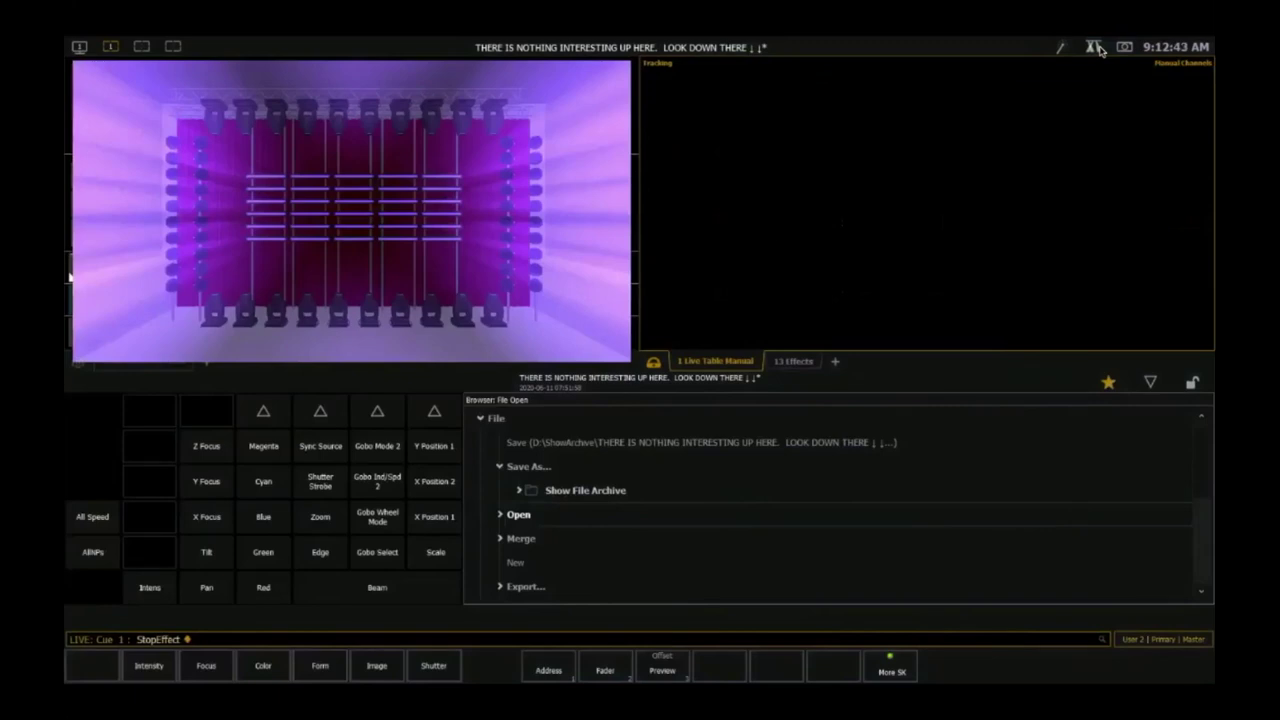
- Set the levels of Effect 7 actions 1, 2 and 3 to Color Palettes 2, 3 and 4
key("F3")
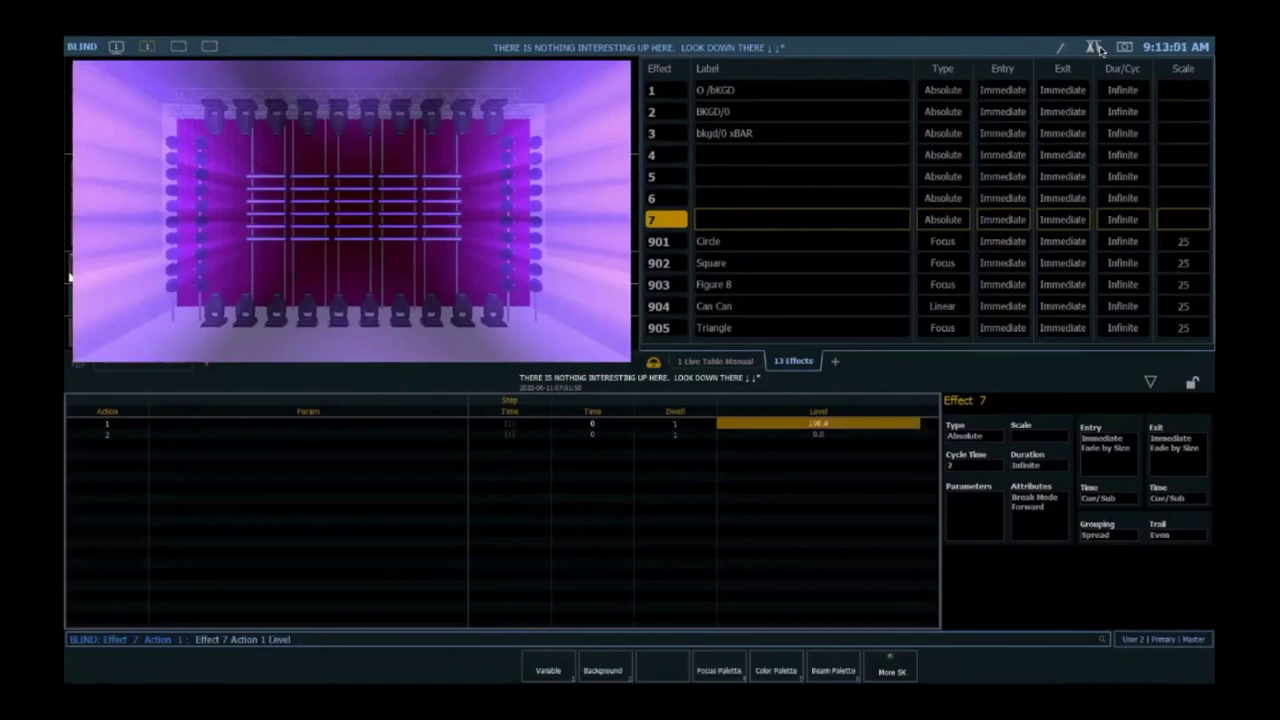
key("alt+c")
key("2")
key("Return")
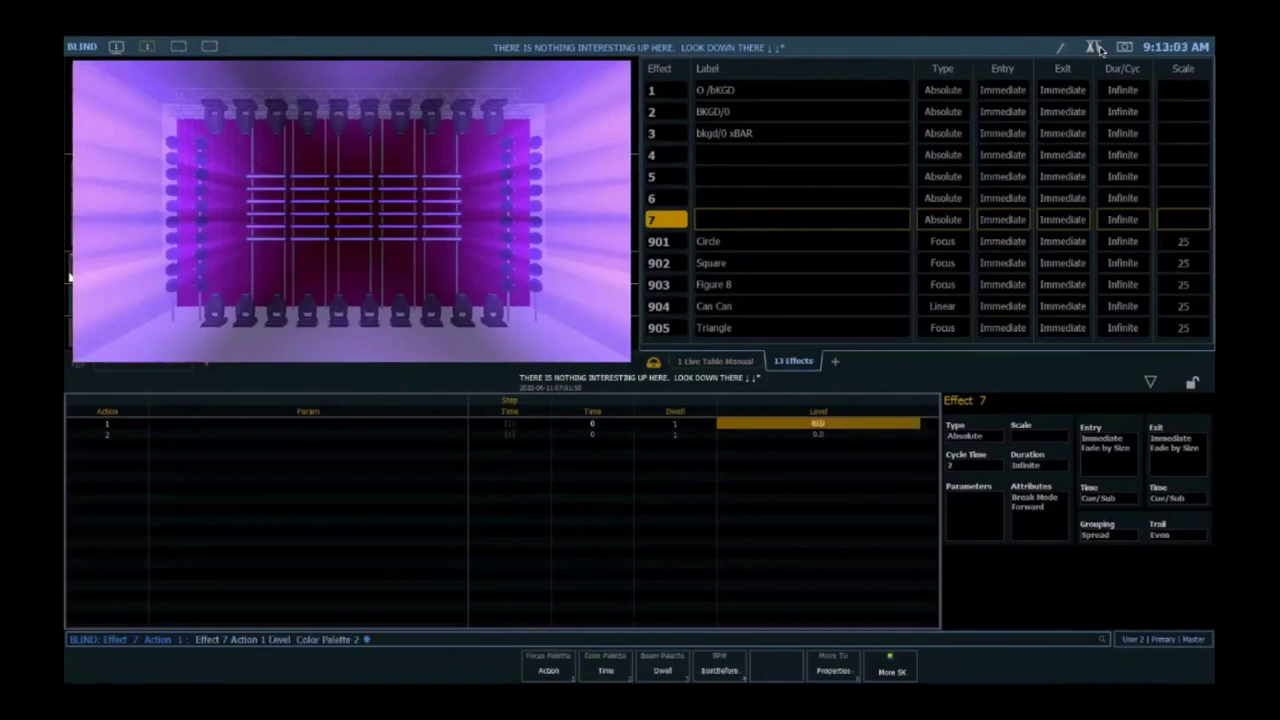
key("Page_Down")
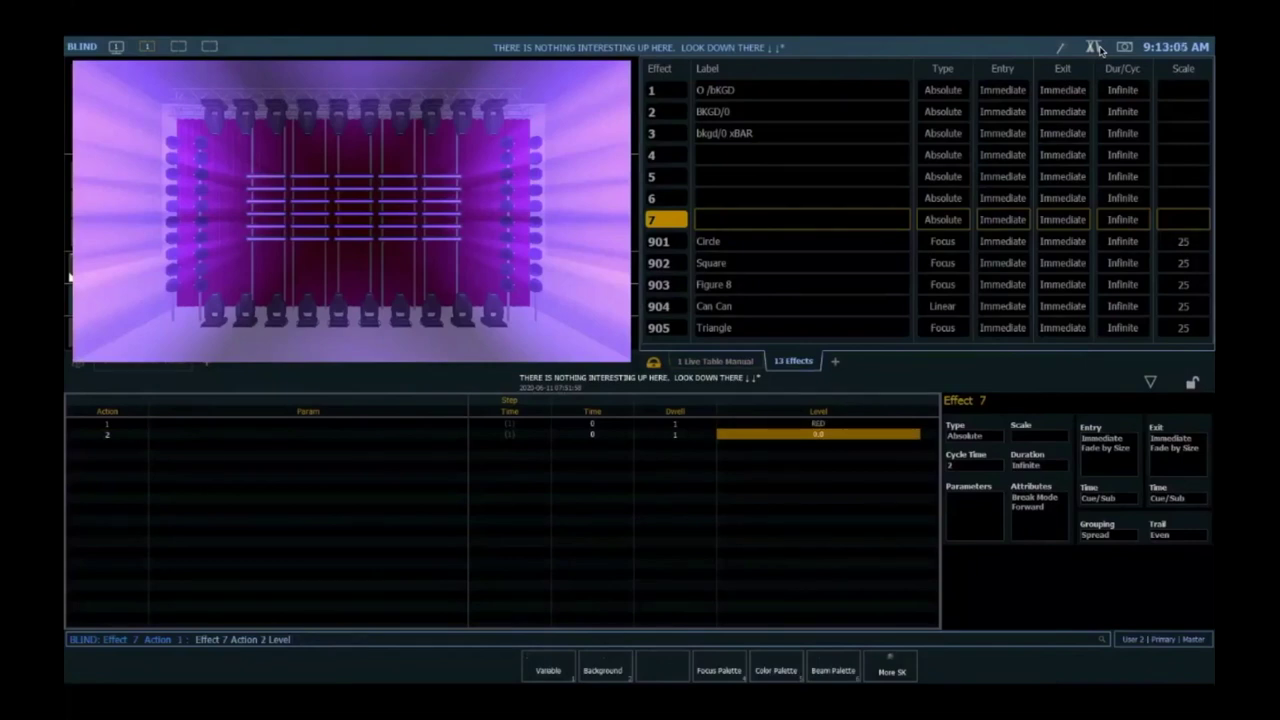
key("alt+c")
key("3")
key("Return")
key("Page_Down")
key("alt+c")
key("4")
key("Return")
- Set the levels of Effect 7 actions 4, 5 and 6 to Color Palettes 5, 6 and 7
key("Page_Down")
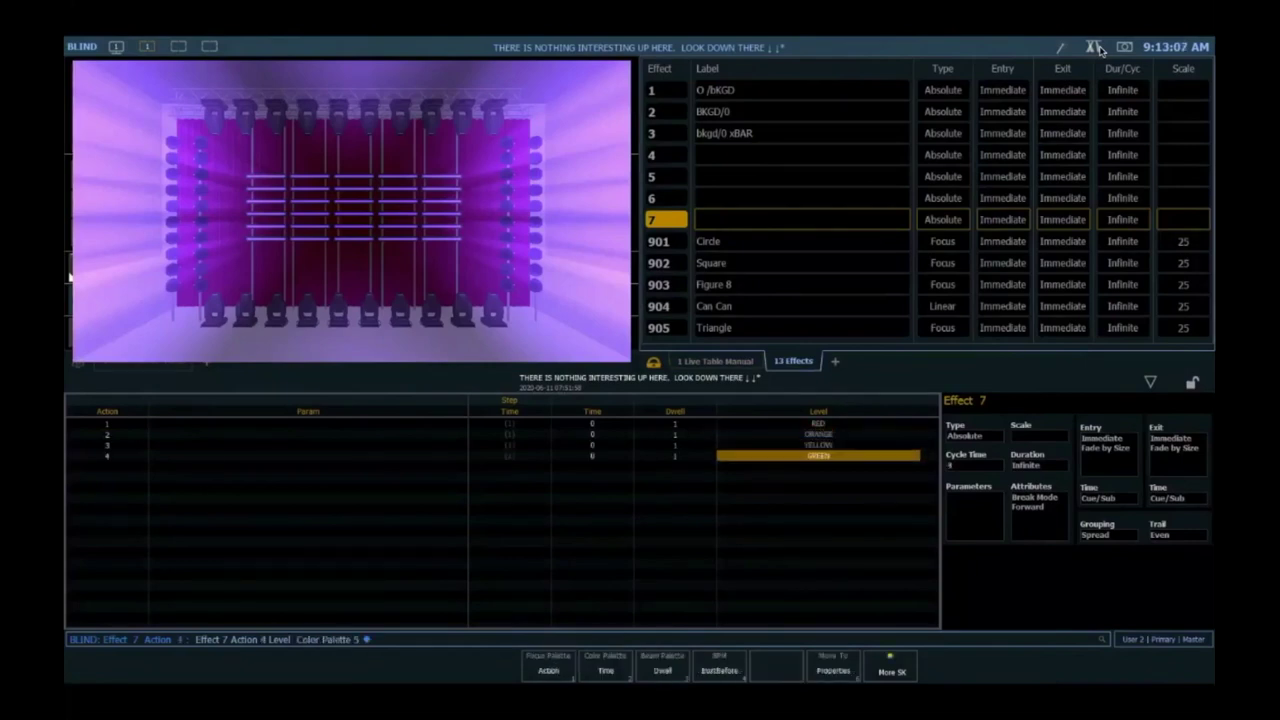
key("alt+c")
key("5")
key("Return")
key("Page_Down")
key("alt+c")
key("6")
key("Return")
key("Page_Down")
key("alt+c")
key("7")
key("Return")
- Add actions 7 and 8 to Effect 7 with Color Palettes 8 and 9 as their levels
key("Page_Down")
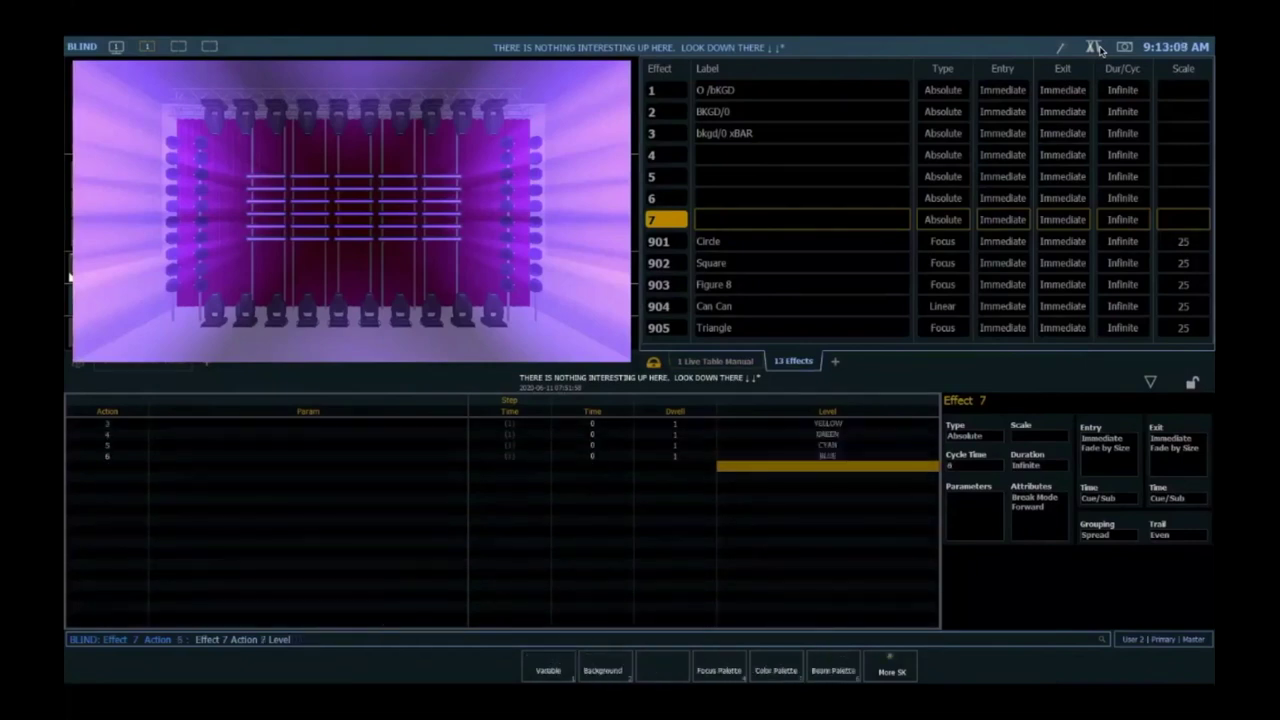
key("alt+c")
key("8")
key("Return")
key("Page_Down")
key("alt+c")
key("9")
key("Return")
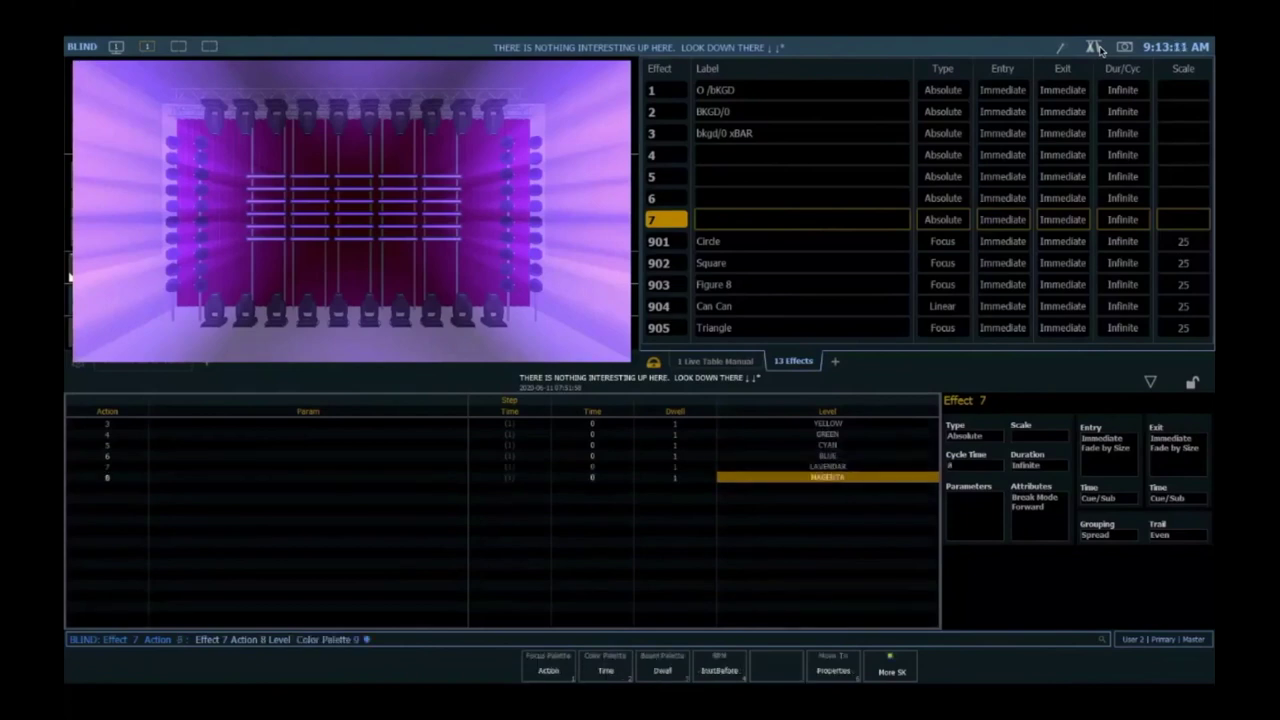
- Return to Live and set Group 7 to Color Palette 1
key("Page_Up")
key("alt+l")
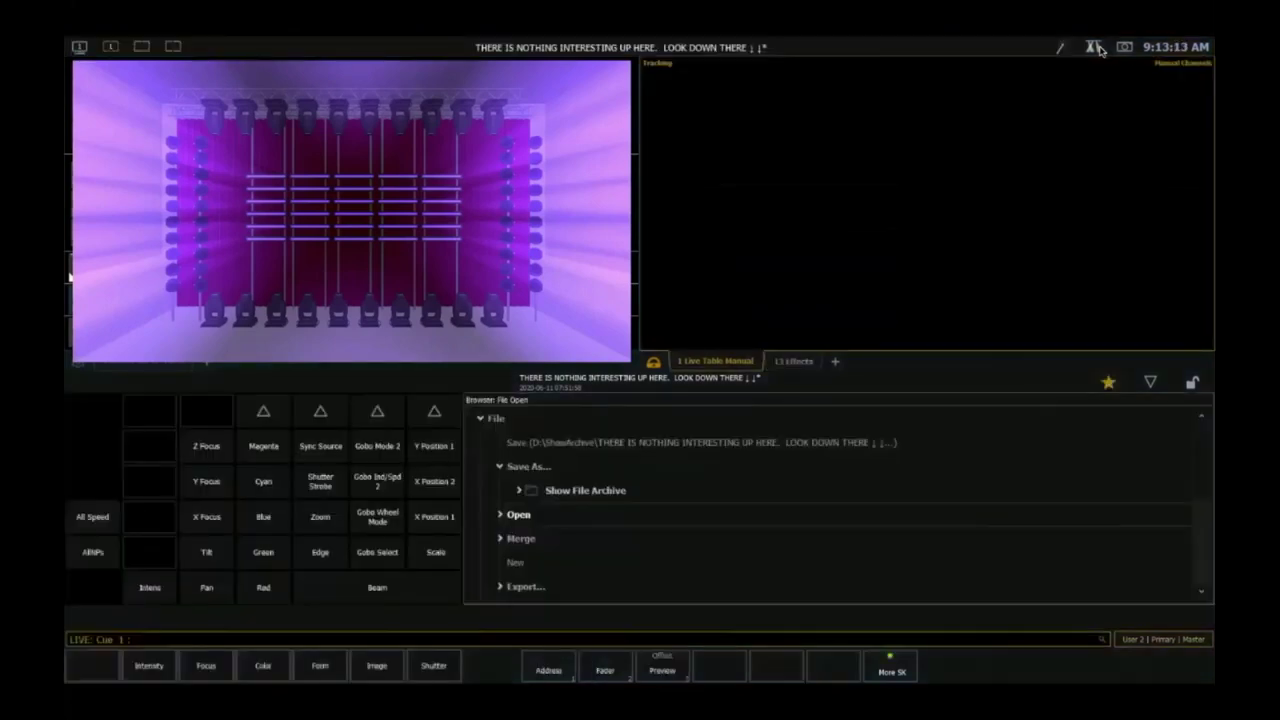
key("g")
key("7")
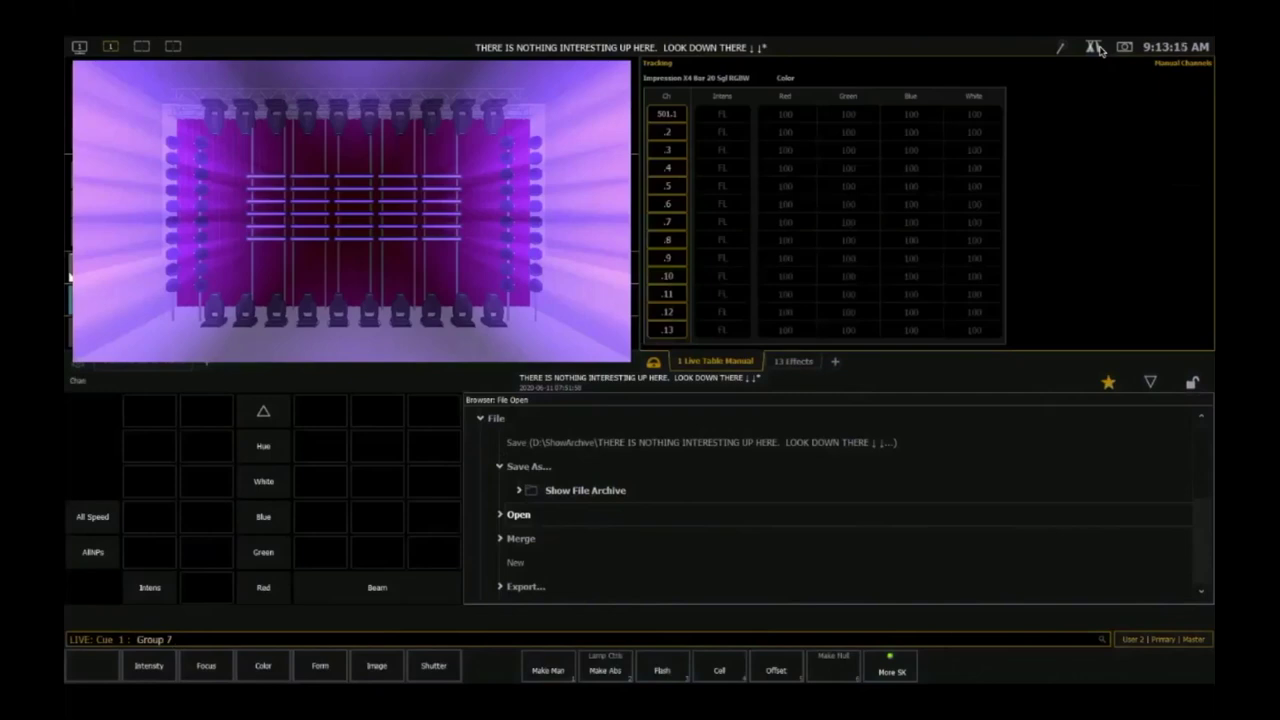
key("c")
key("1")
key("Return")
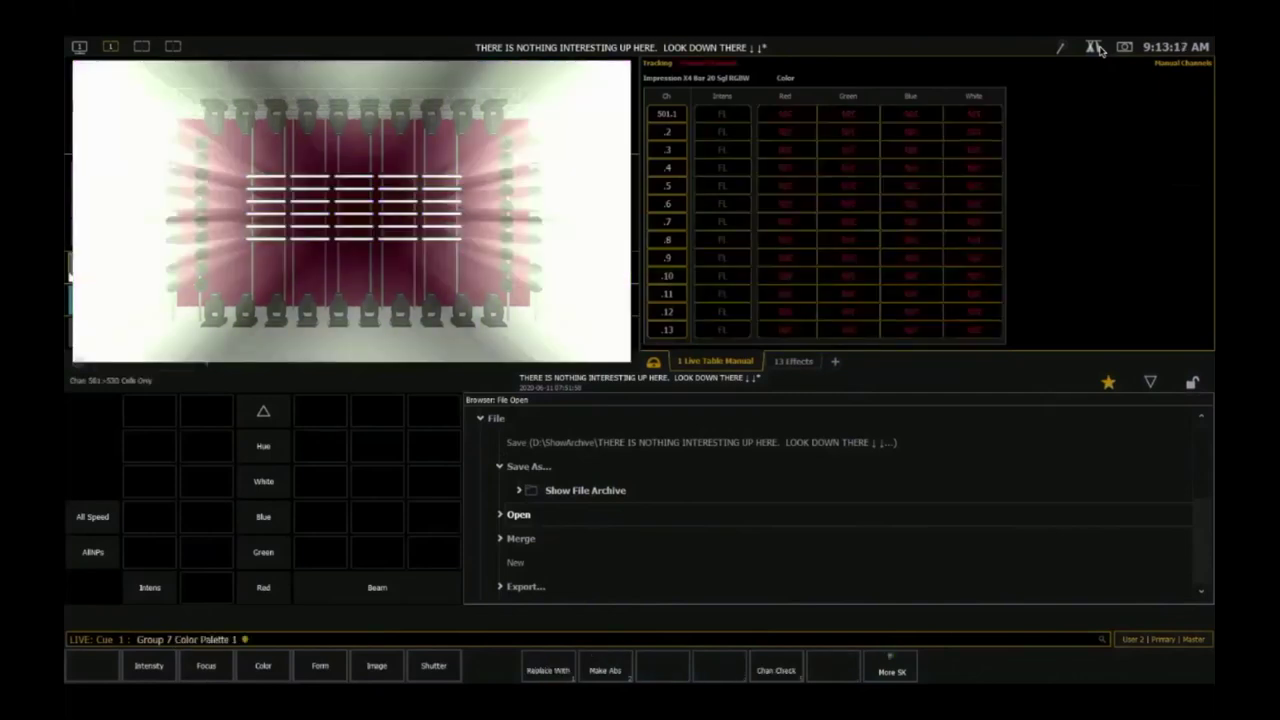
- Apply Effect 7 to Group 7 and watch it run in the enlarged stage view
key("e")
key("7")
key("Return")
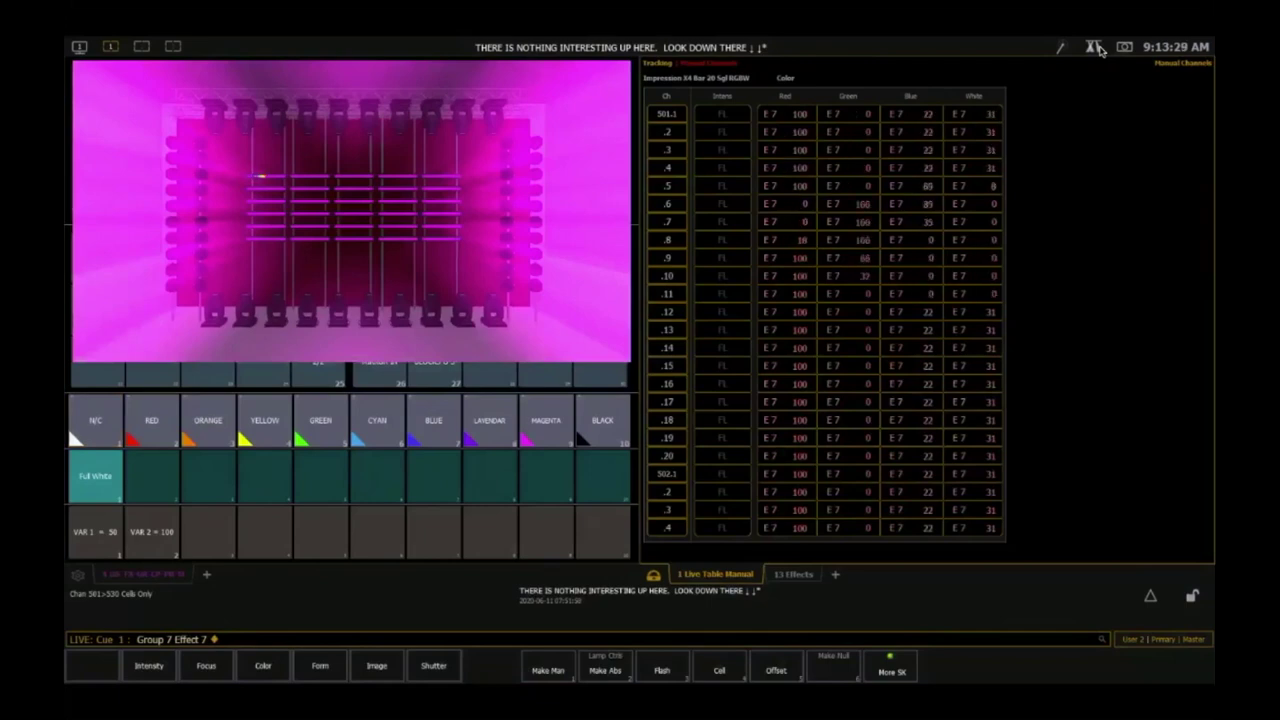
left_click(1096, 48)
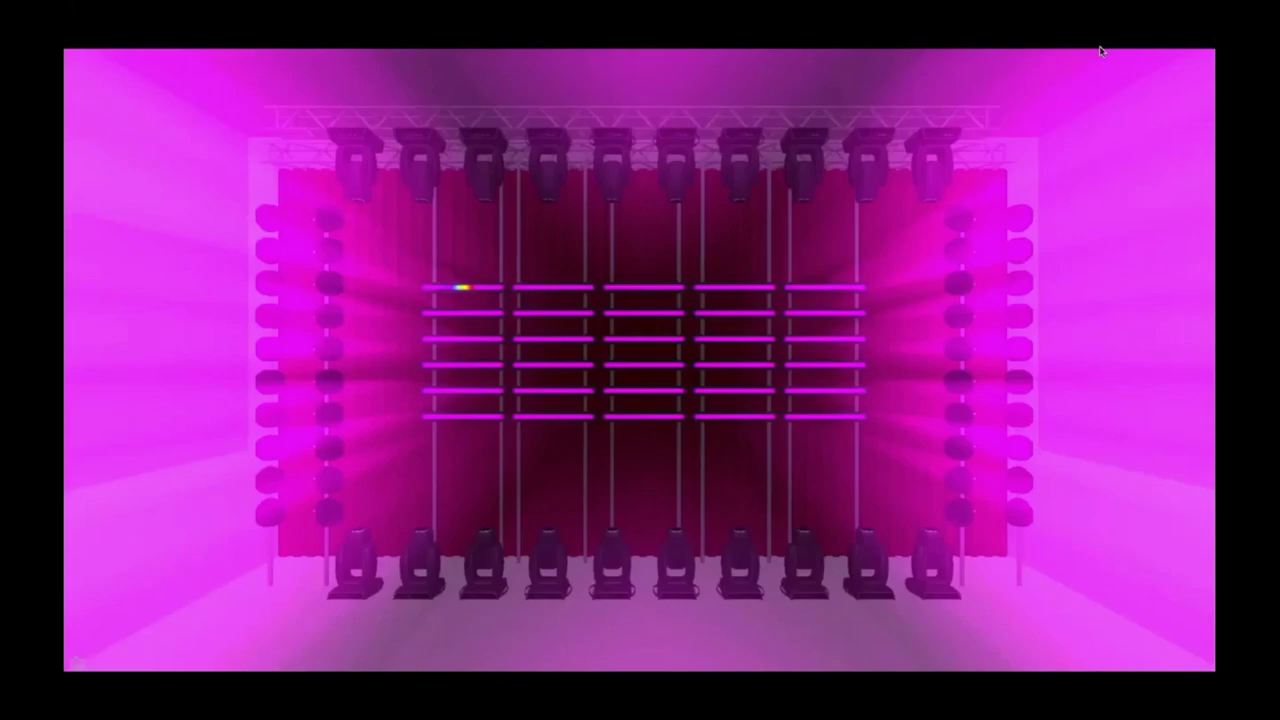
left_click(1100, 51)
left_click(1100, 51)
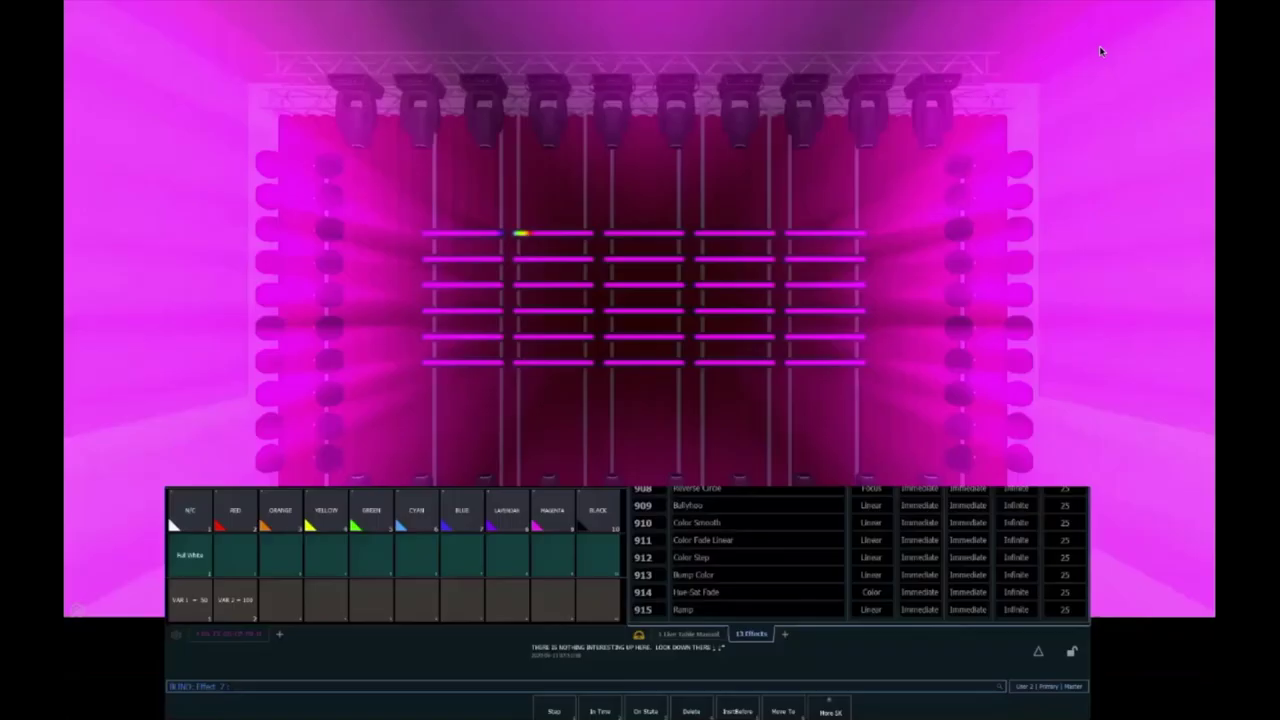
- Open Effect 7 in Blind and review its list of actions from the first to the last and back
key("alt+f")
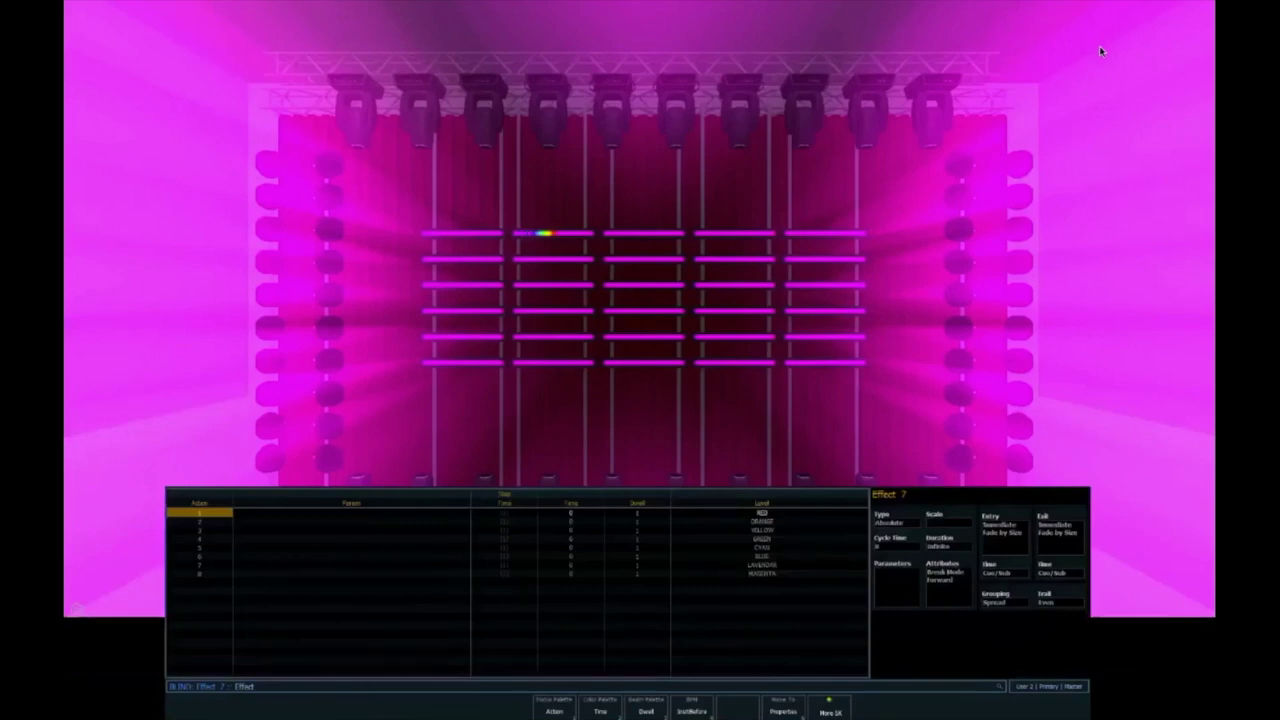
key("Down")
key("Down")
key("Down")
key("Down")
key("Down")
key("Down")
key("Down")
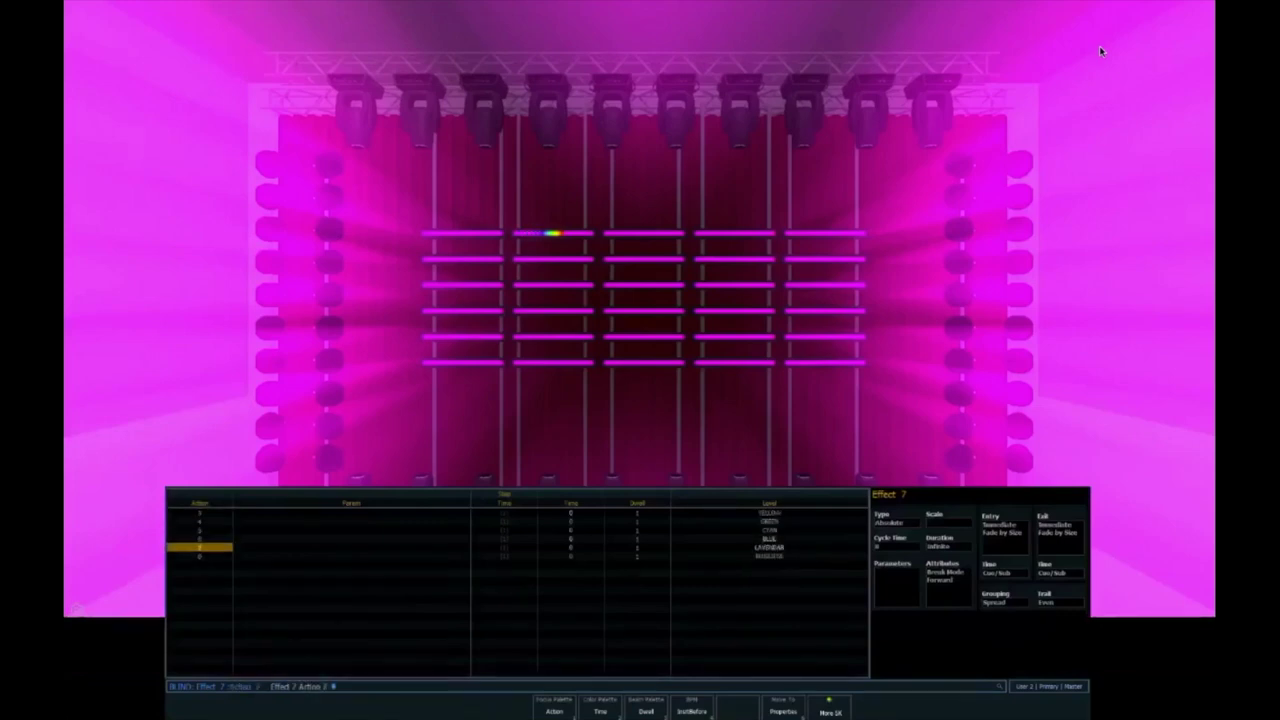
key("Up")
key("Up")
key("Up")
key("Up")
key("Up")
key("Up")
key("Up")
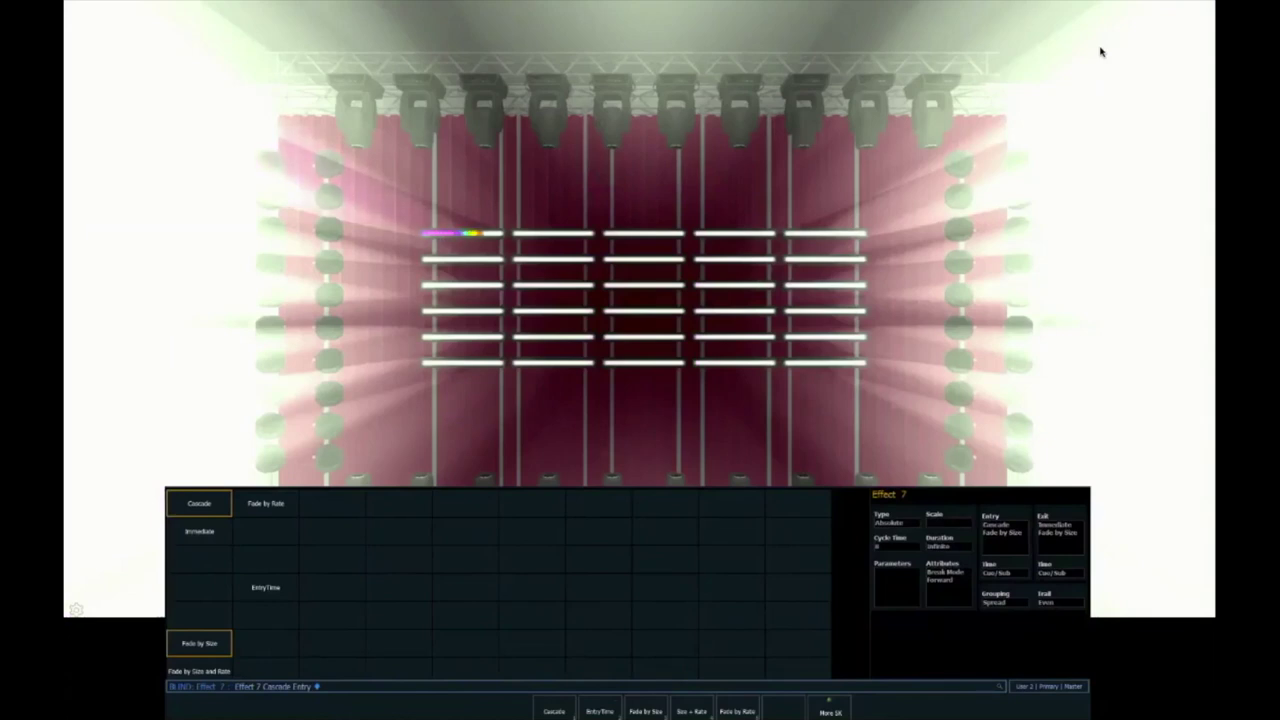
- Add action 9 to Effect 7 with Background as its level
key("Escape")
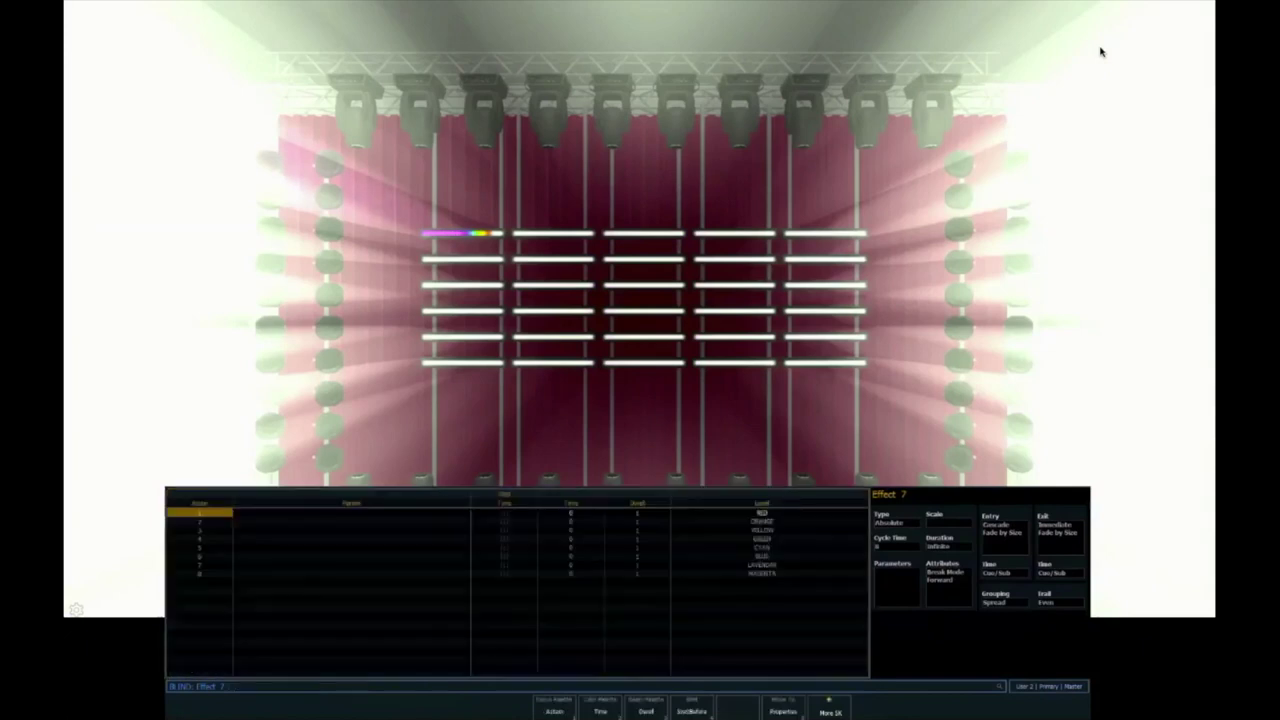
key("Down")
key("Down")
key("Down")
key("Down")
key("Down")
key("Down")
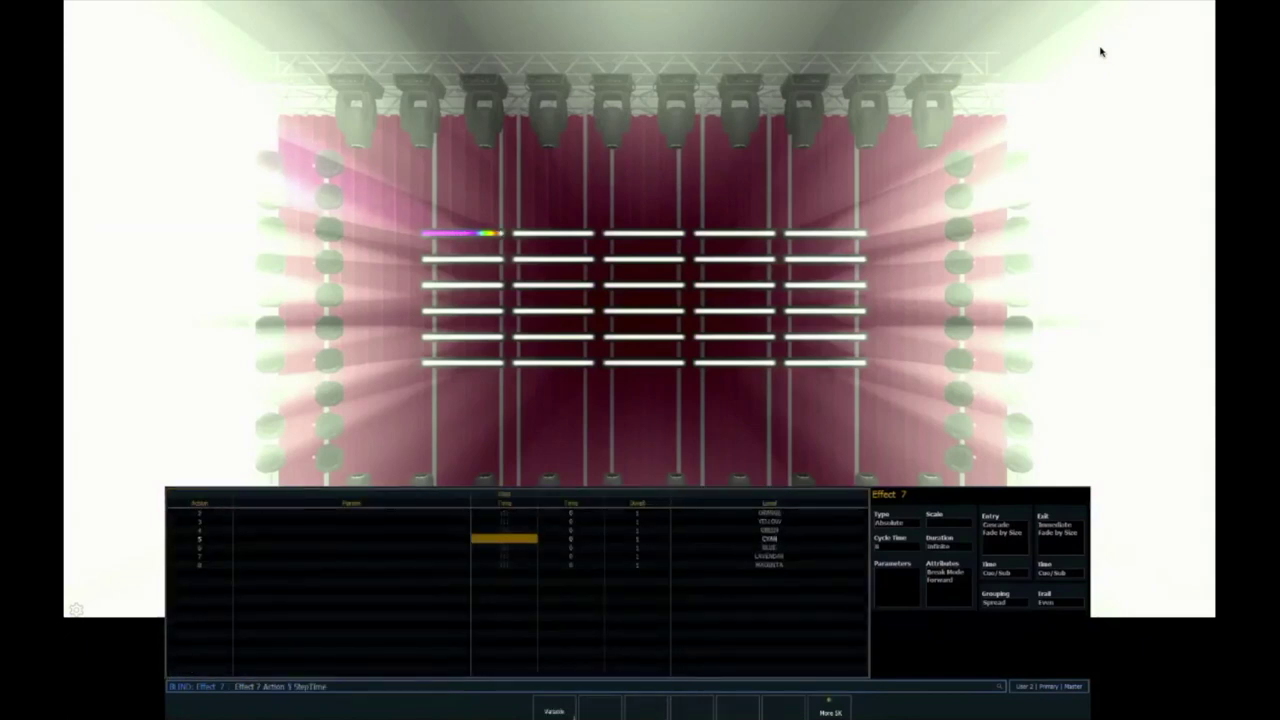
key("Right")
key("Right")
key("Down")
key("Down")
key("Right")
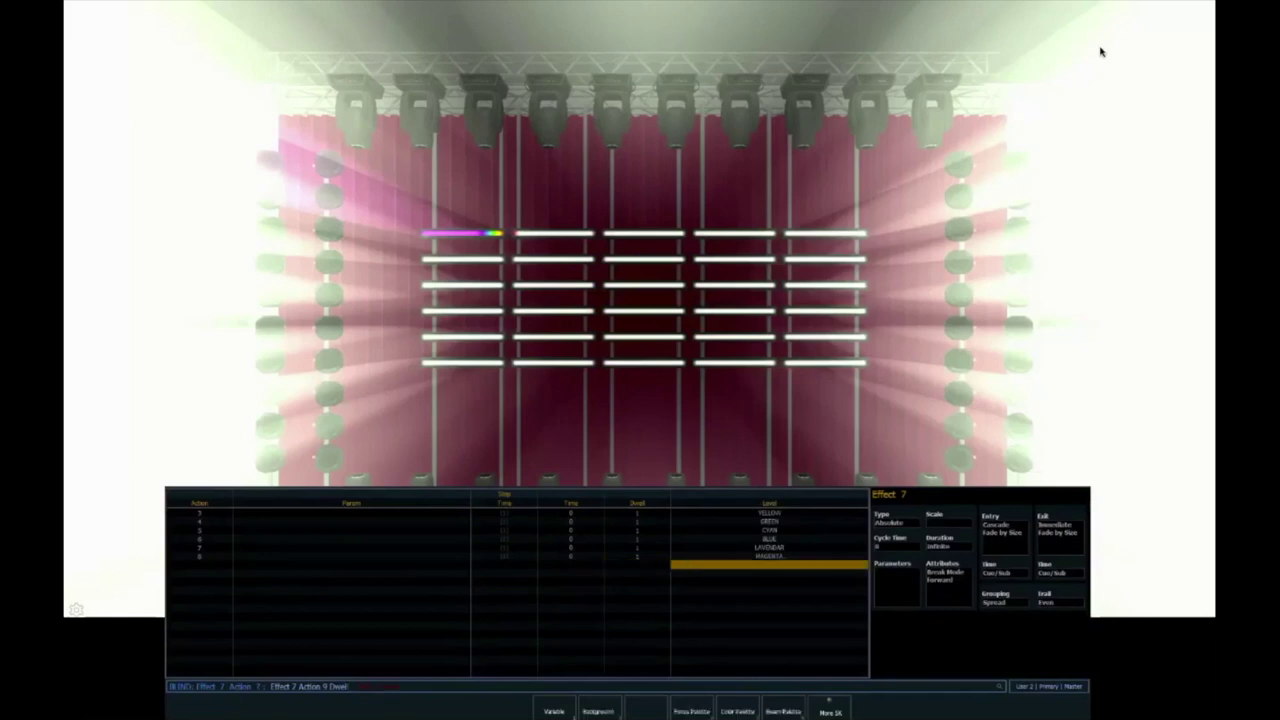
key("Left")
key("Right")
key("Return")
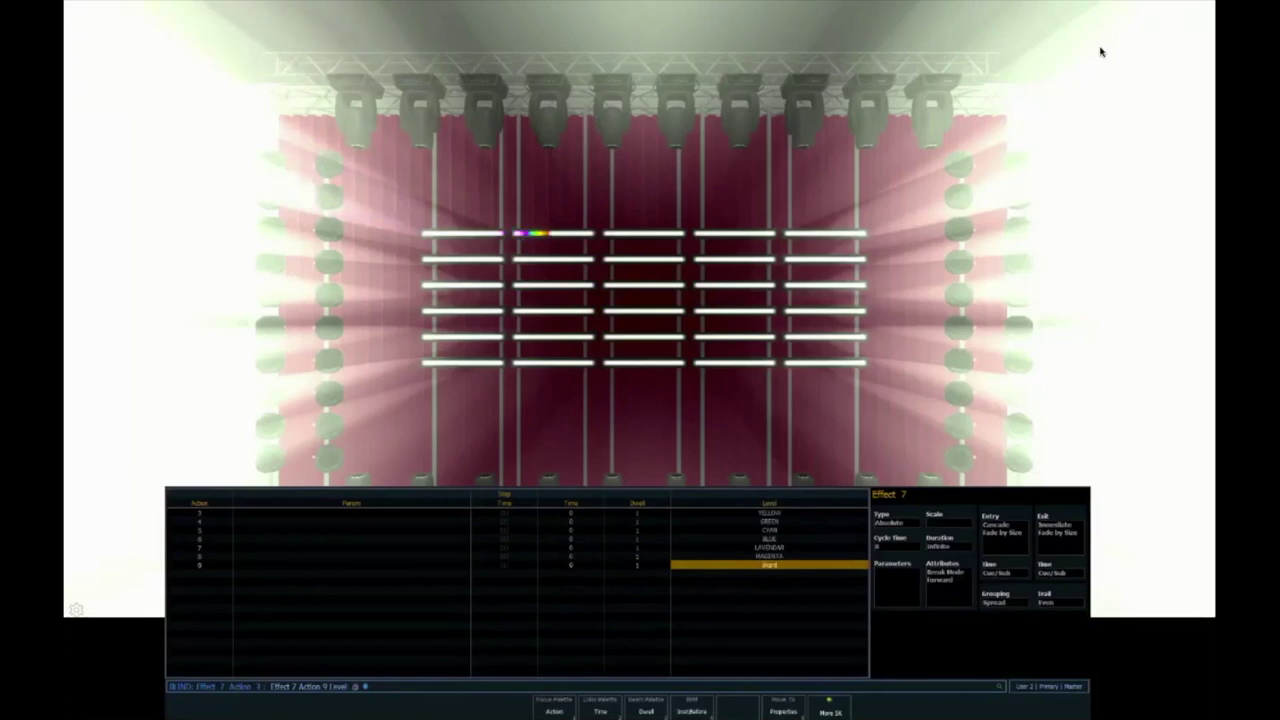
key("Up")
key("Up")
key("Up")
key("Up")
key("Up")
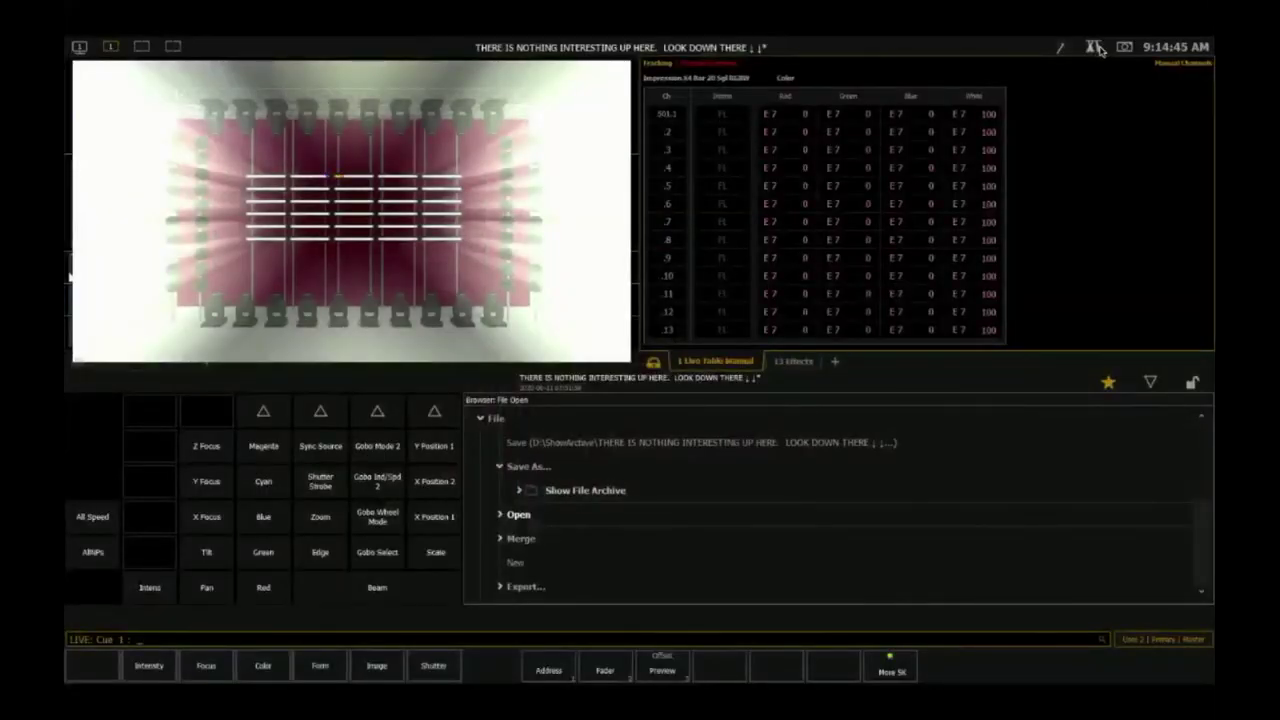
key("g")
key("7")
key("a")
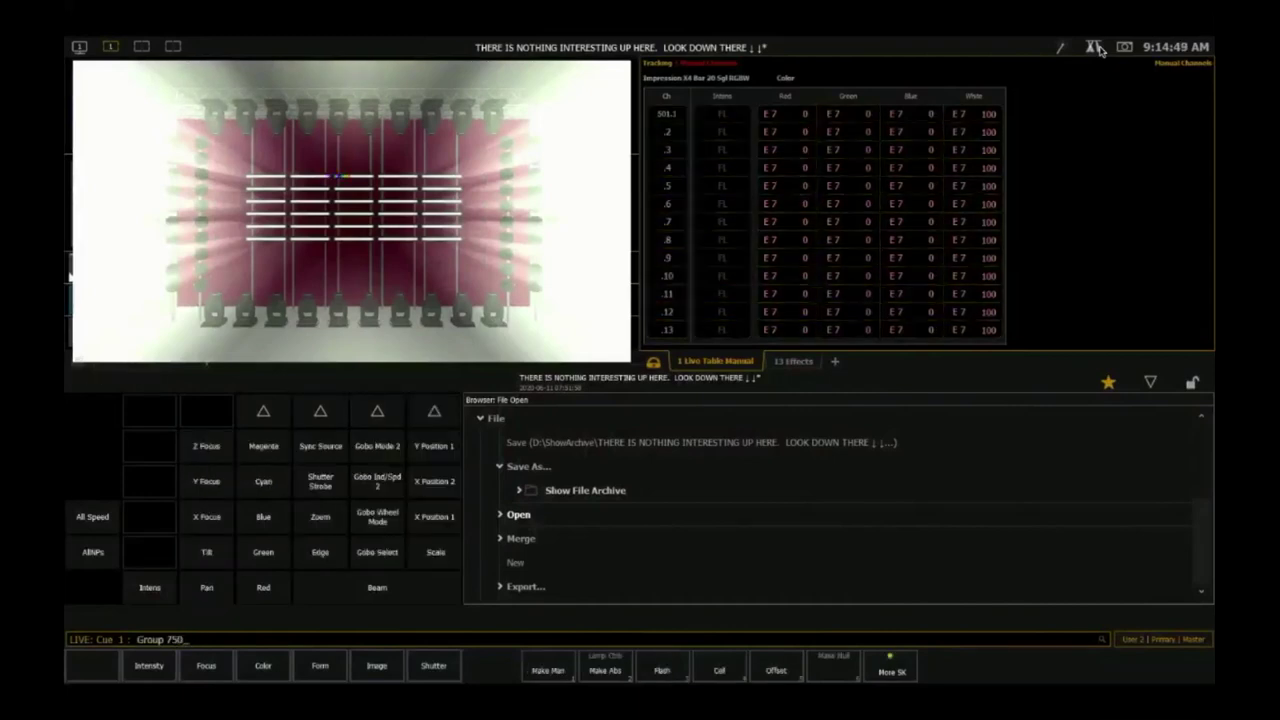
key("BackSpace")
key("BackSpace")
key("BackSpace")
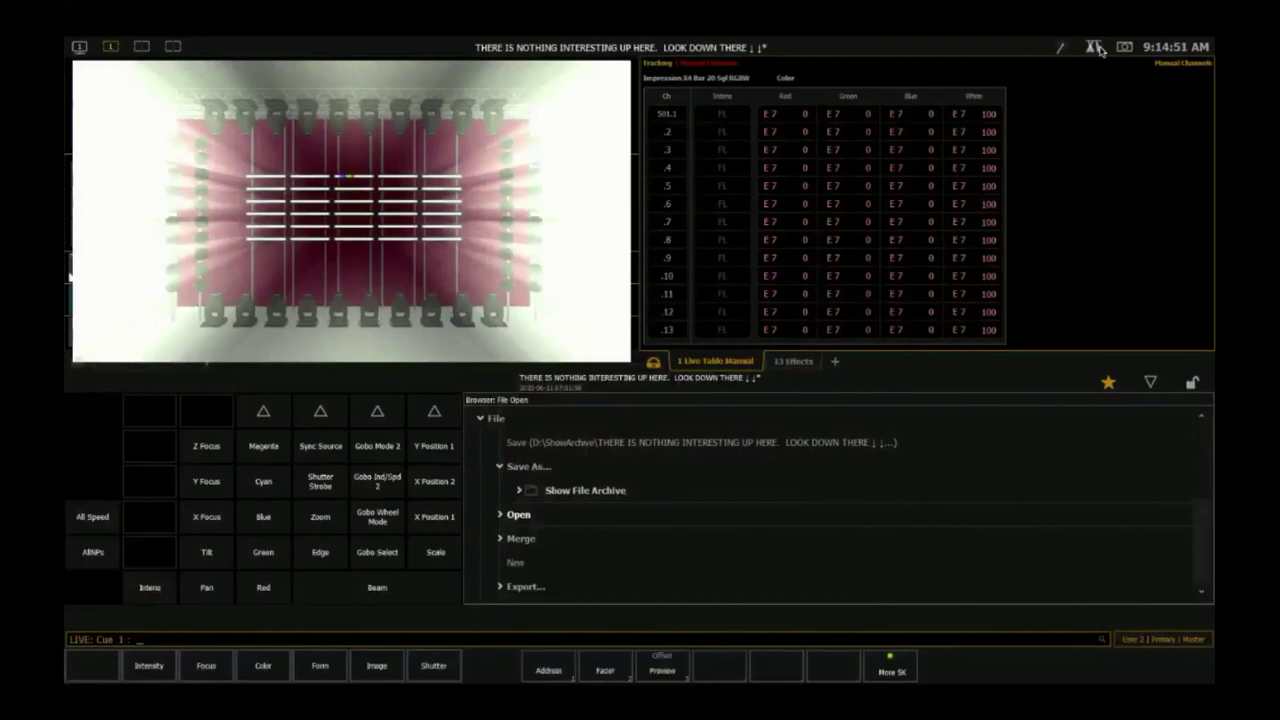
- Set the intensity of Group 7 to 50
key("g")
key("7")
key("Return")
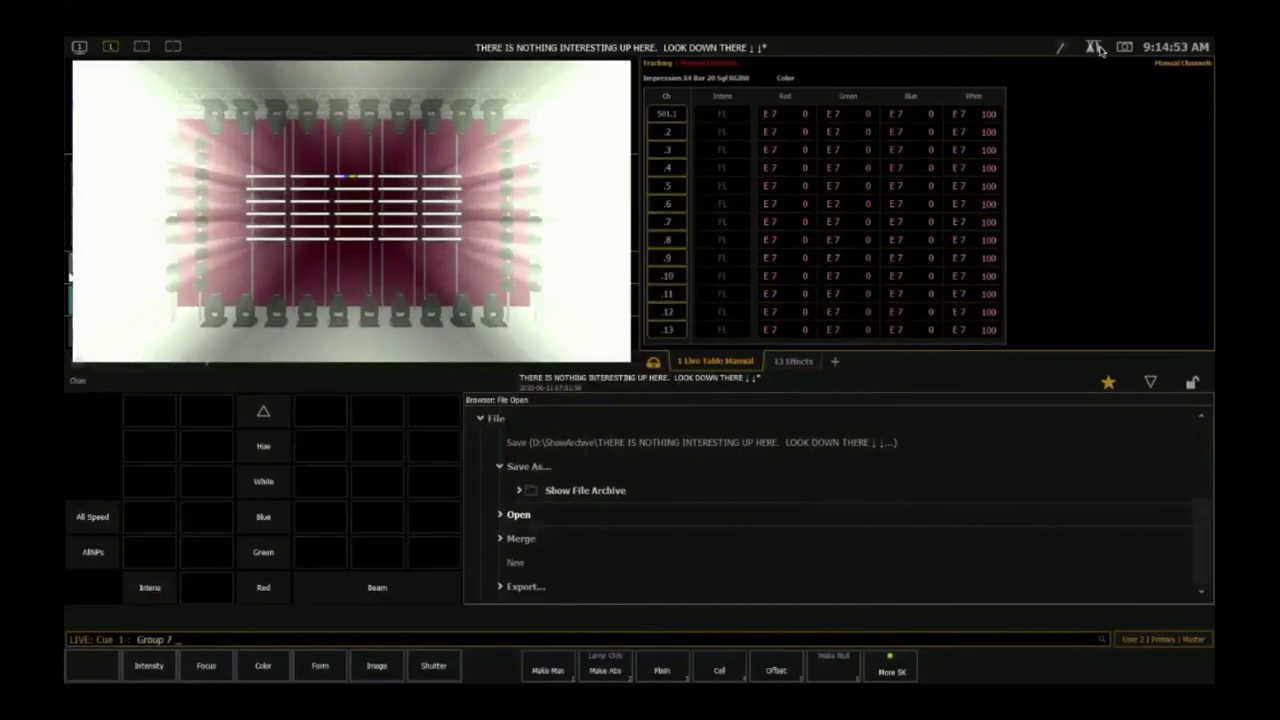
key("a")
key("5")
key("0")
key("Return")
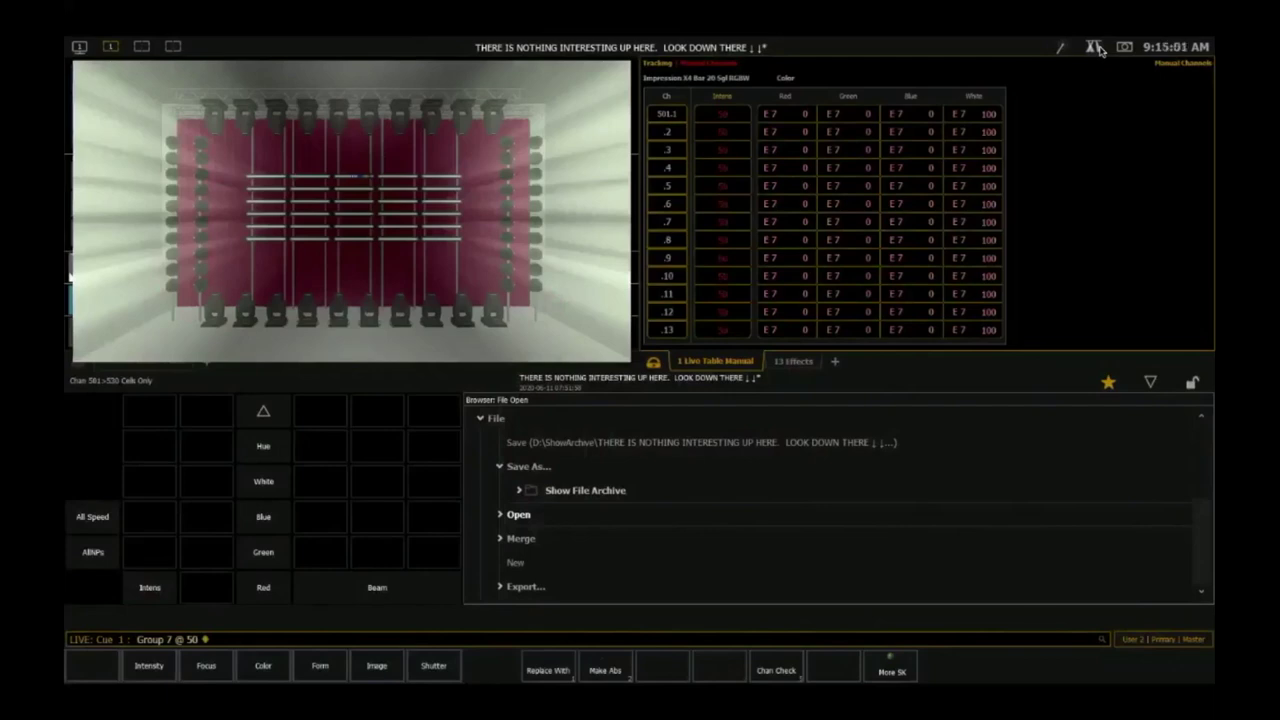
- Open Effect 7 in Blind and insert a new action before action 1
key("e")
key("7")
key("e")
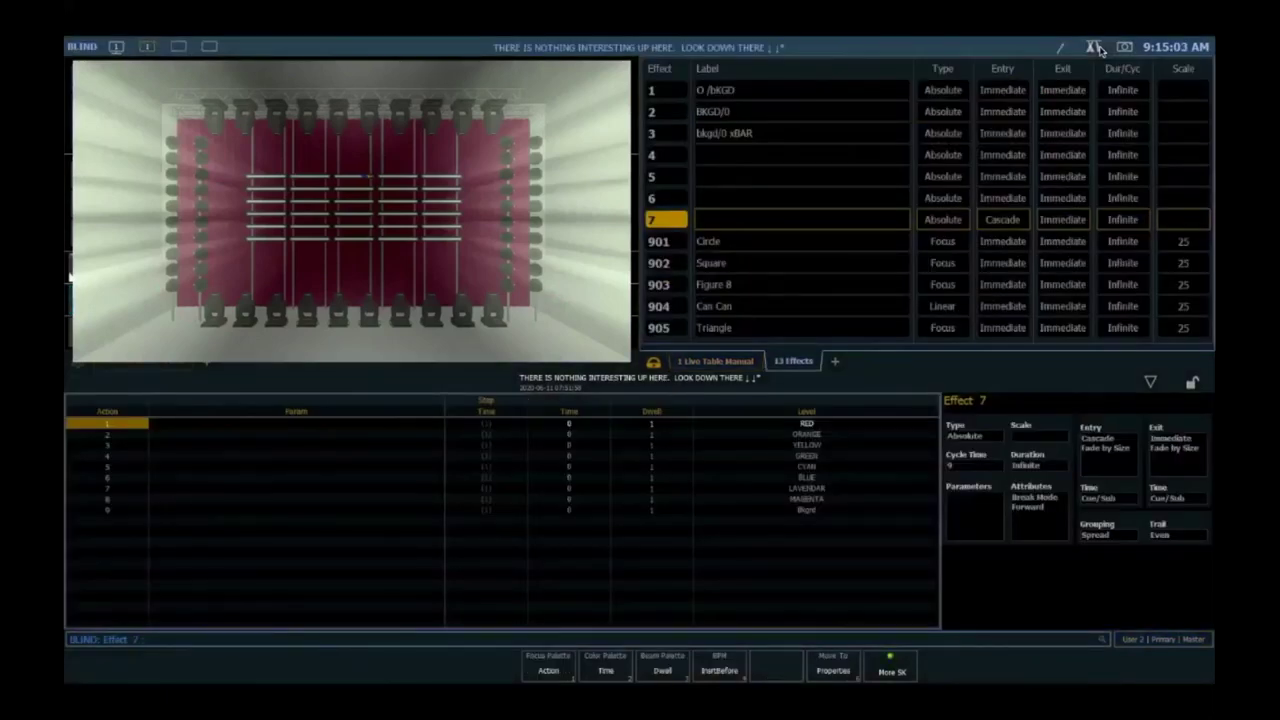
key("F1")
key("1")
key("Return")
key("alt+l")
key("alt+d")
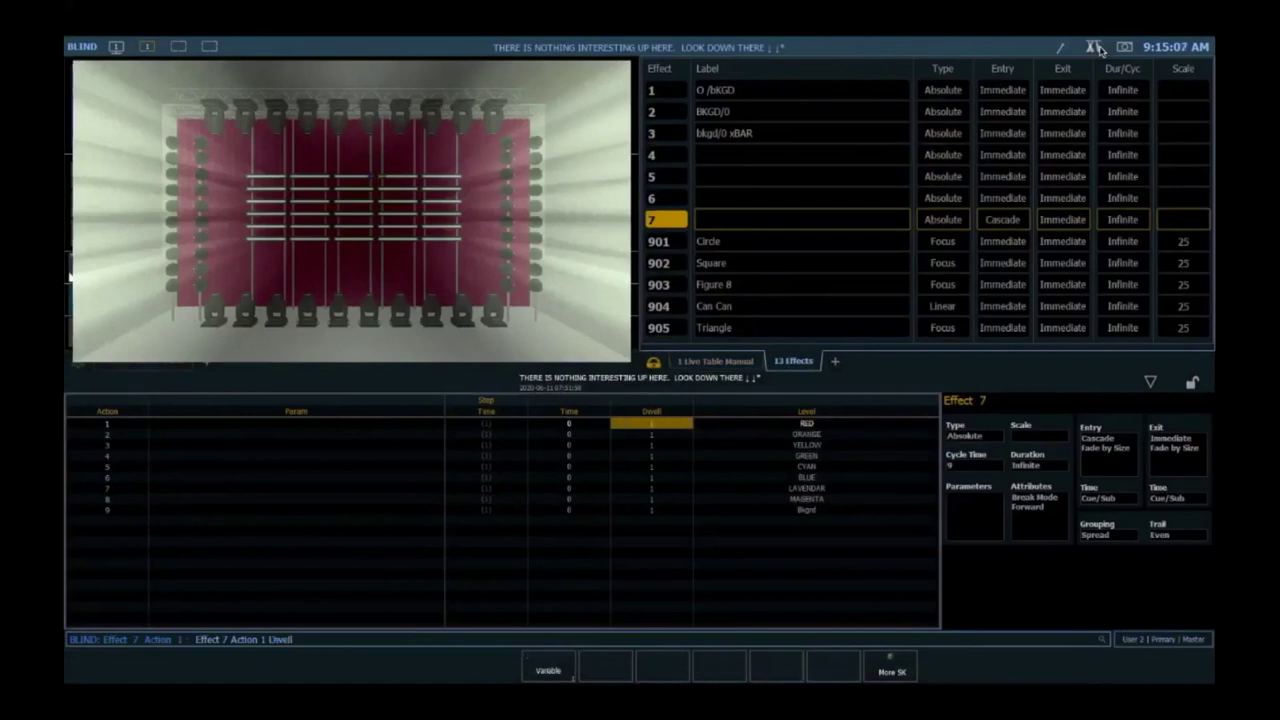
key("alt+l")
key("alt+d")
key("BackSpace")
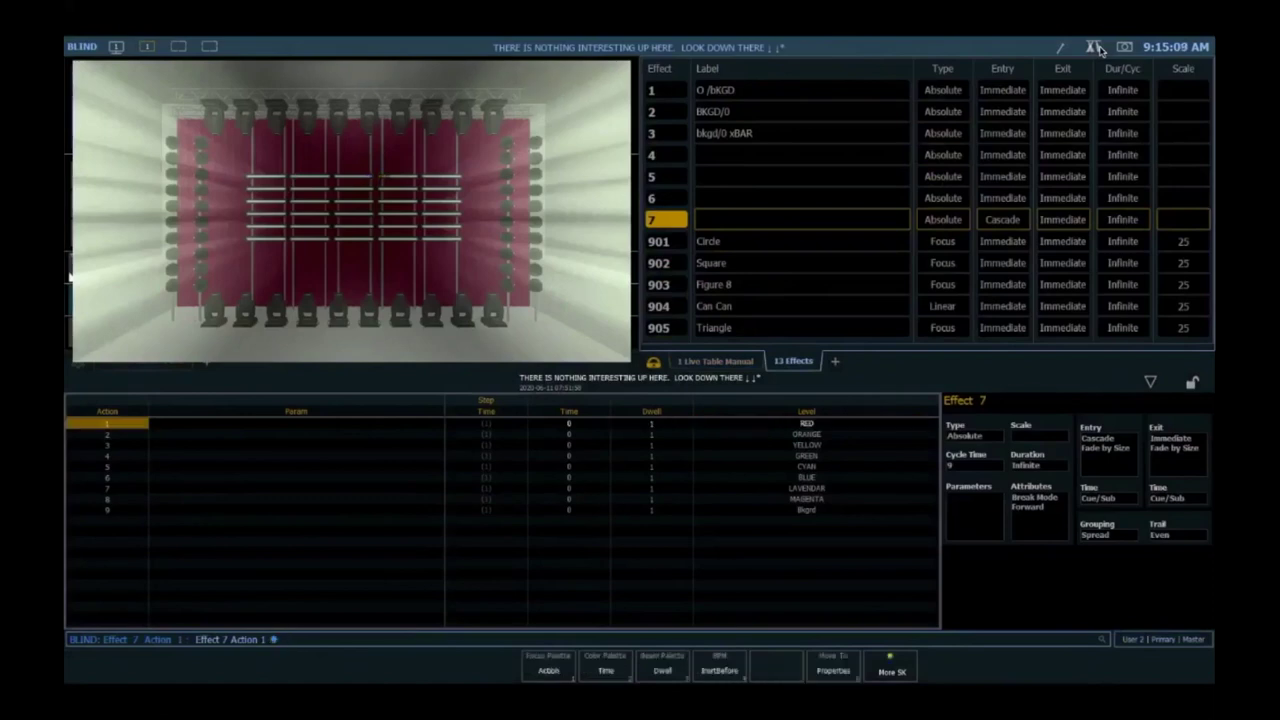
key("Insert")
key("Return")
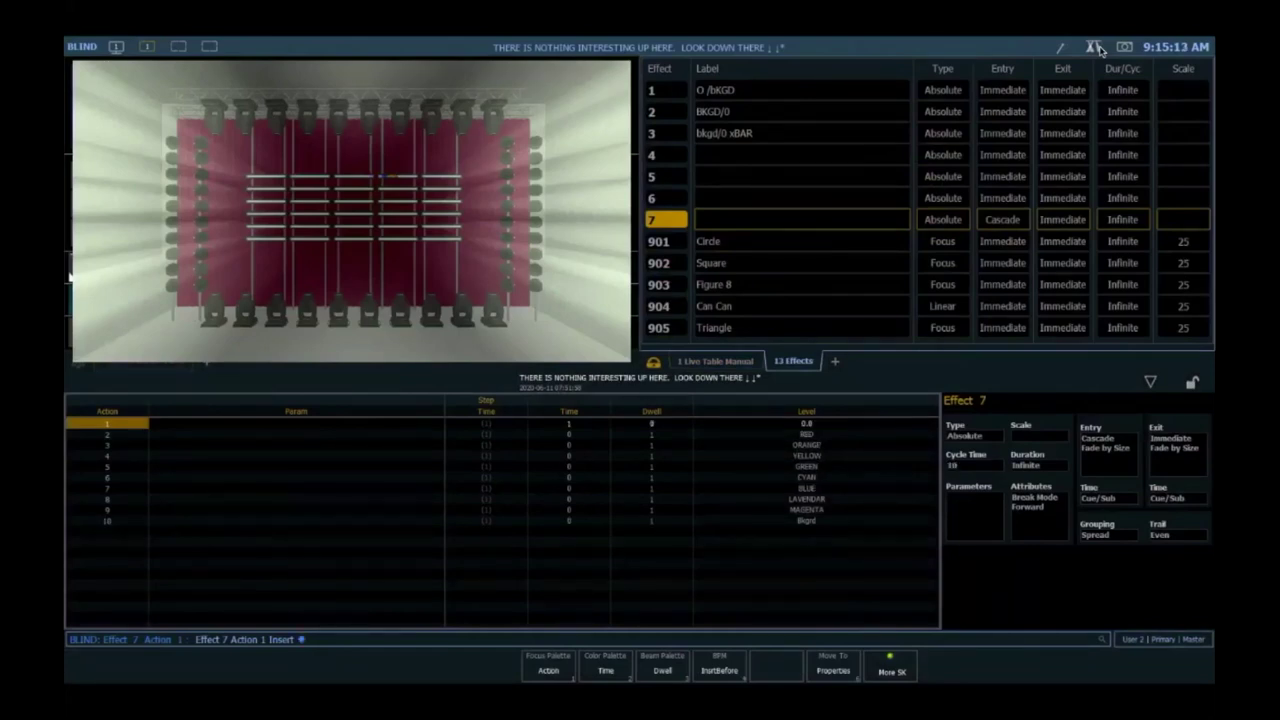
- Set the level of the inserted action 1 in Effect 7 to 100
key("Right")
key("Right")
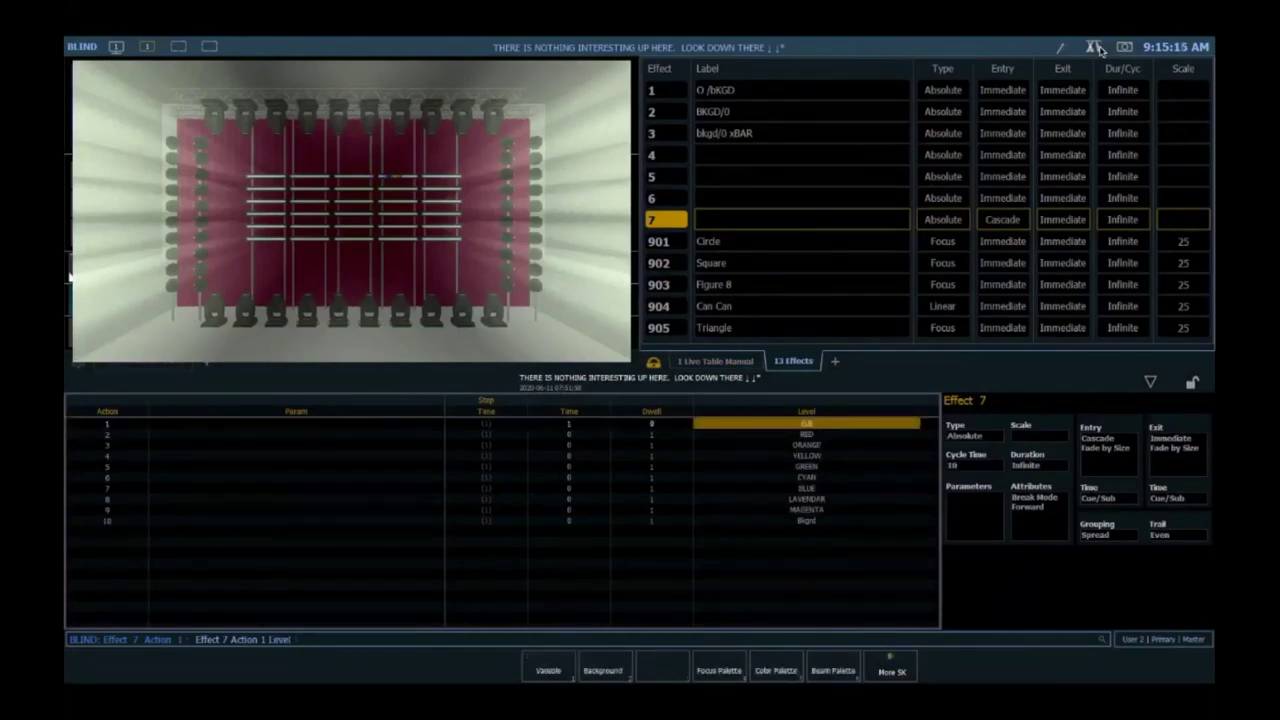
type("100")
key("Return")
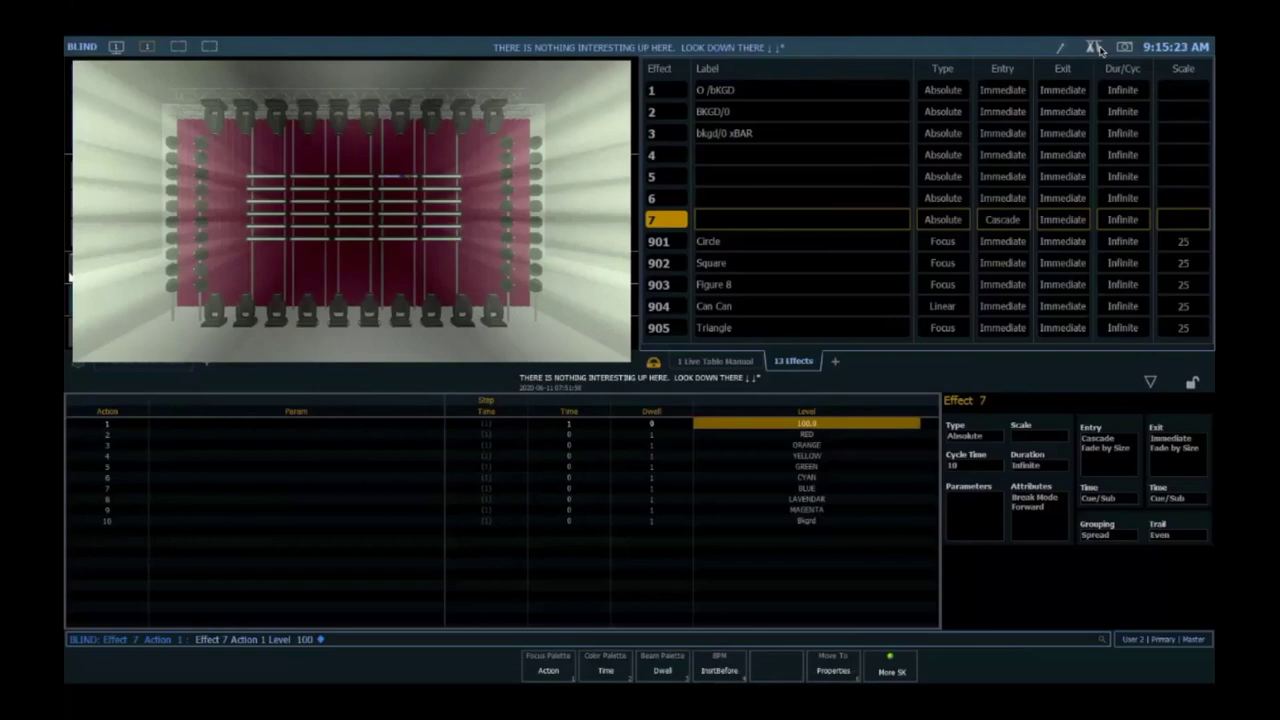
- Stop the running effects in Live and reapply Effect 7 to Group 7
left_click(1096, 48)
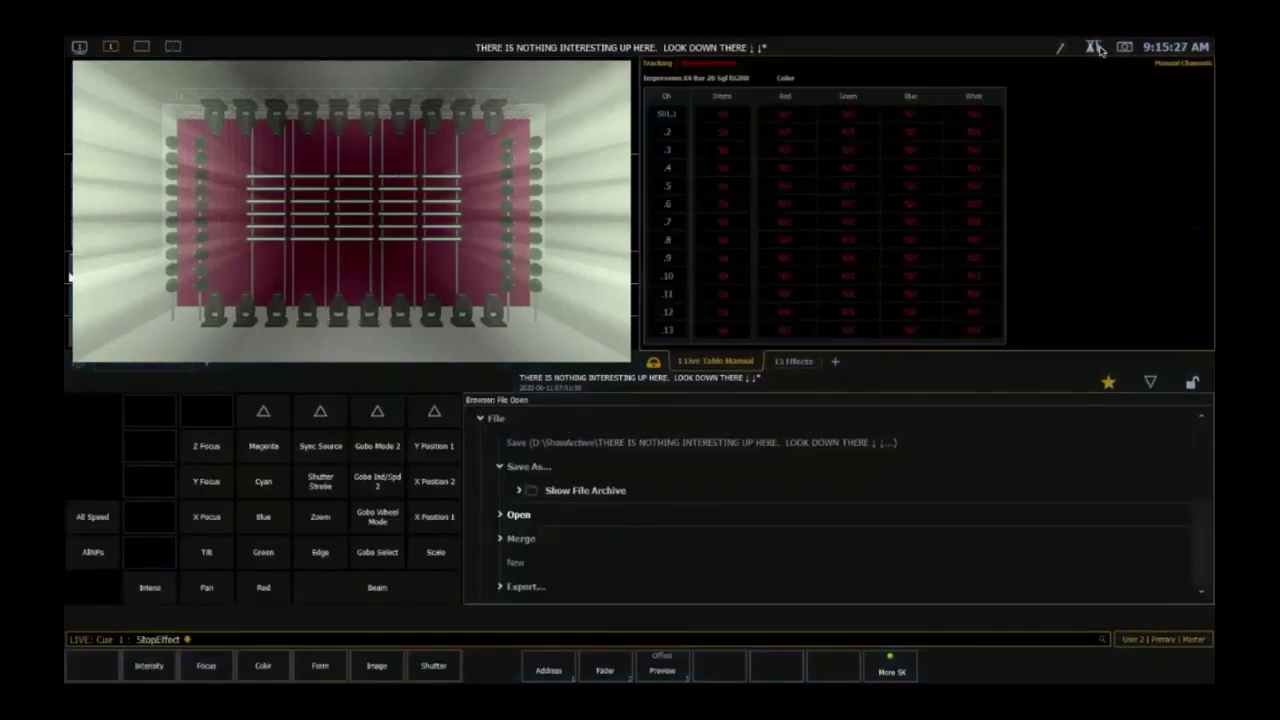
type("g7")
key("Return")
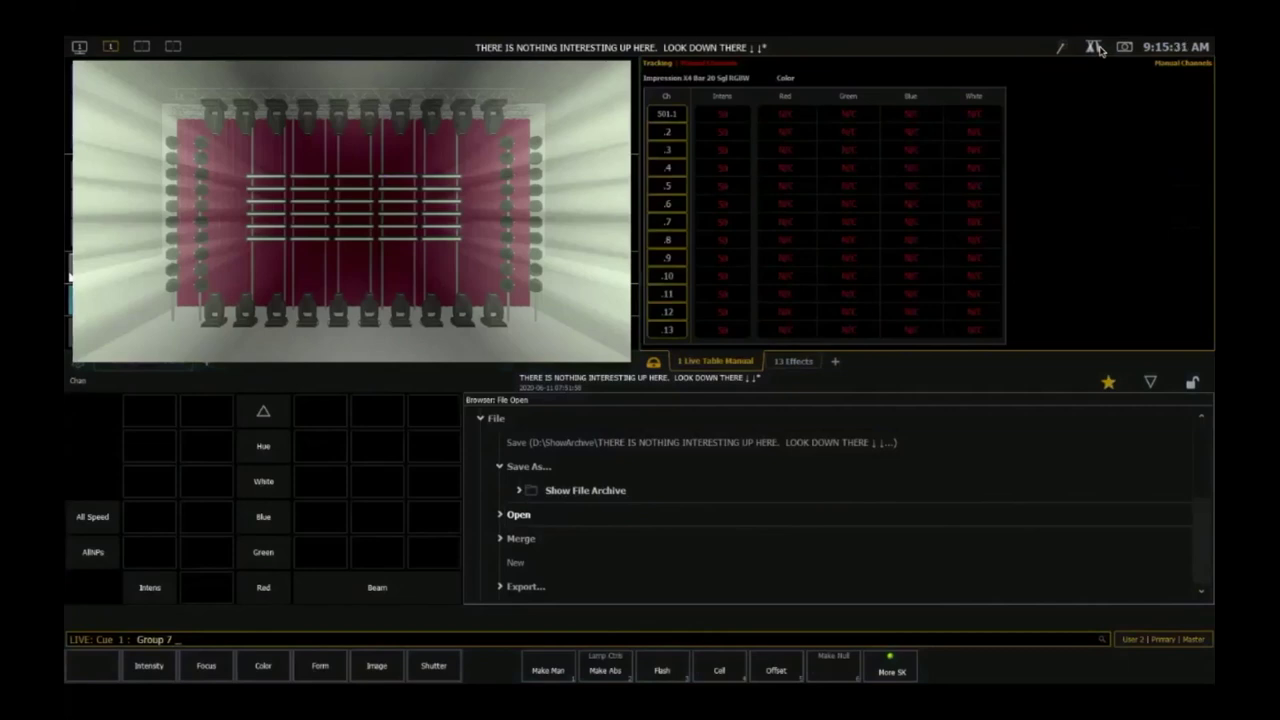
type("ect 7")
key("Return")
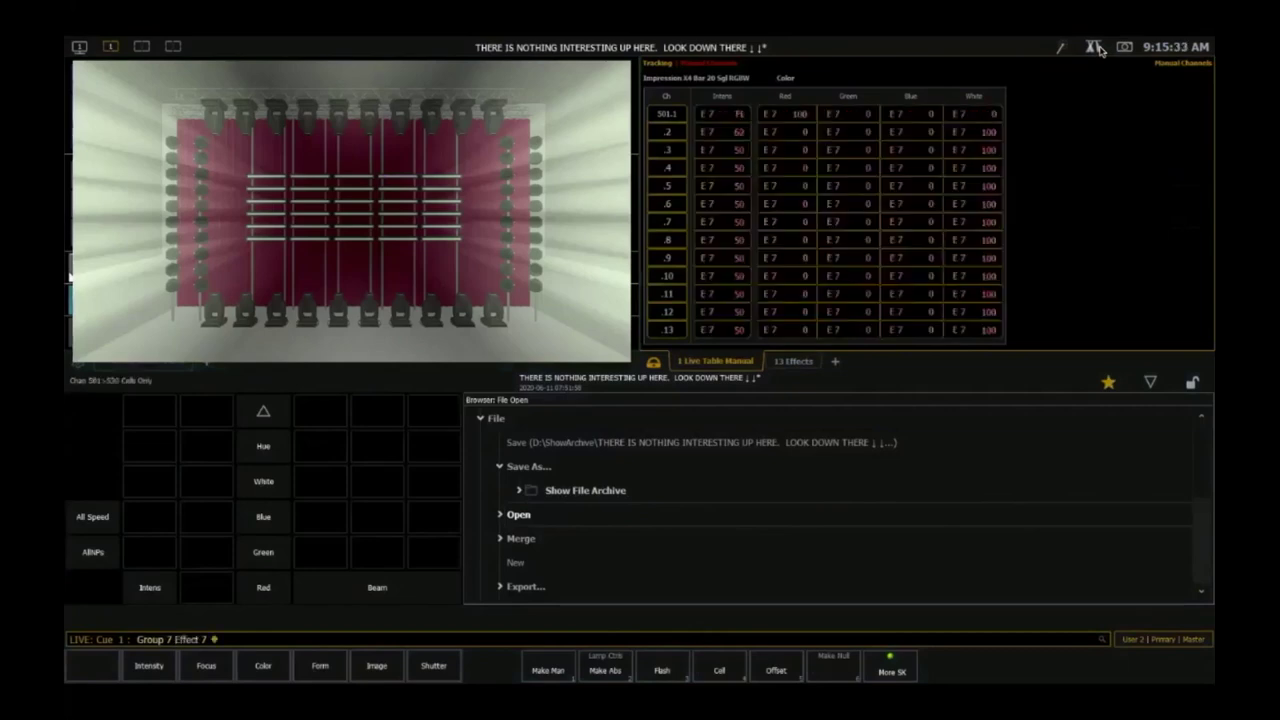
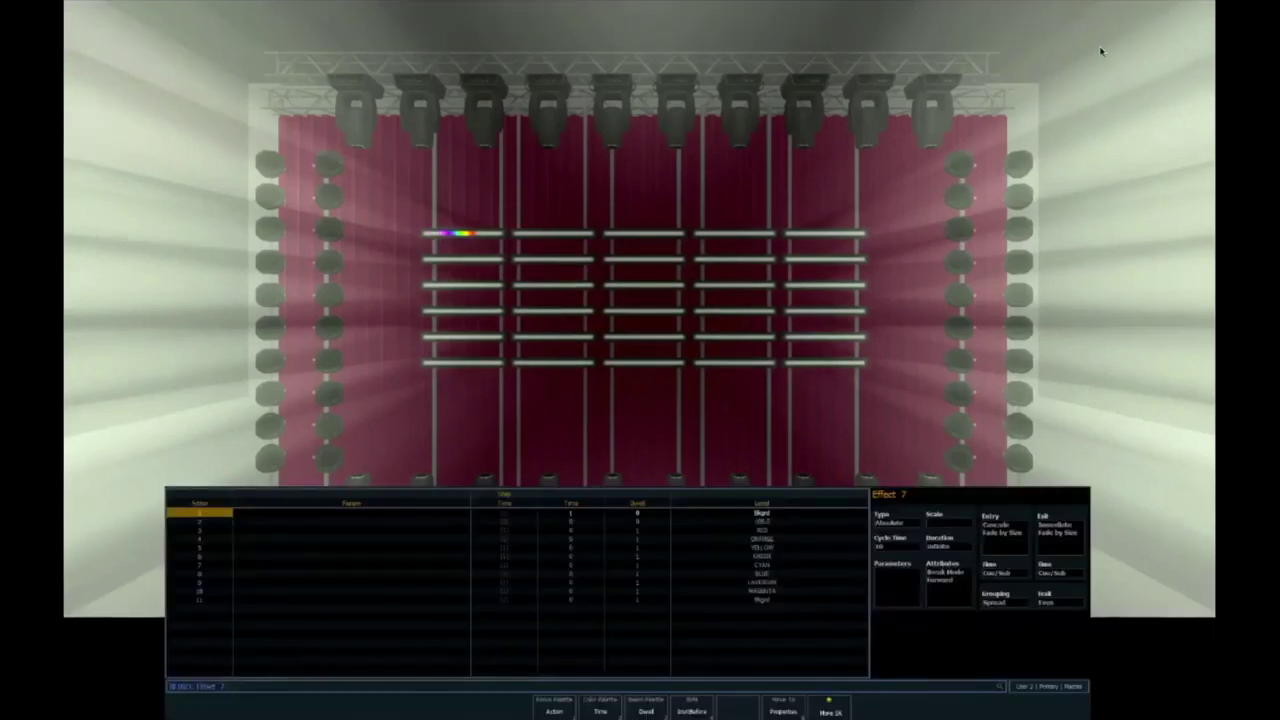
- Examine the step time, time, dwell and level of Effect 7's action 1
key("Right")
key("Right")
key("Right")
key("Right")
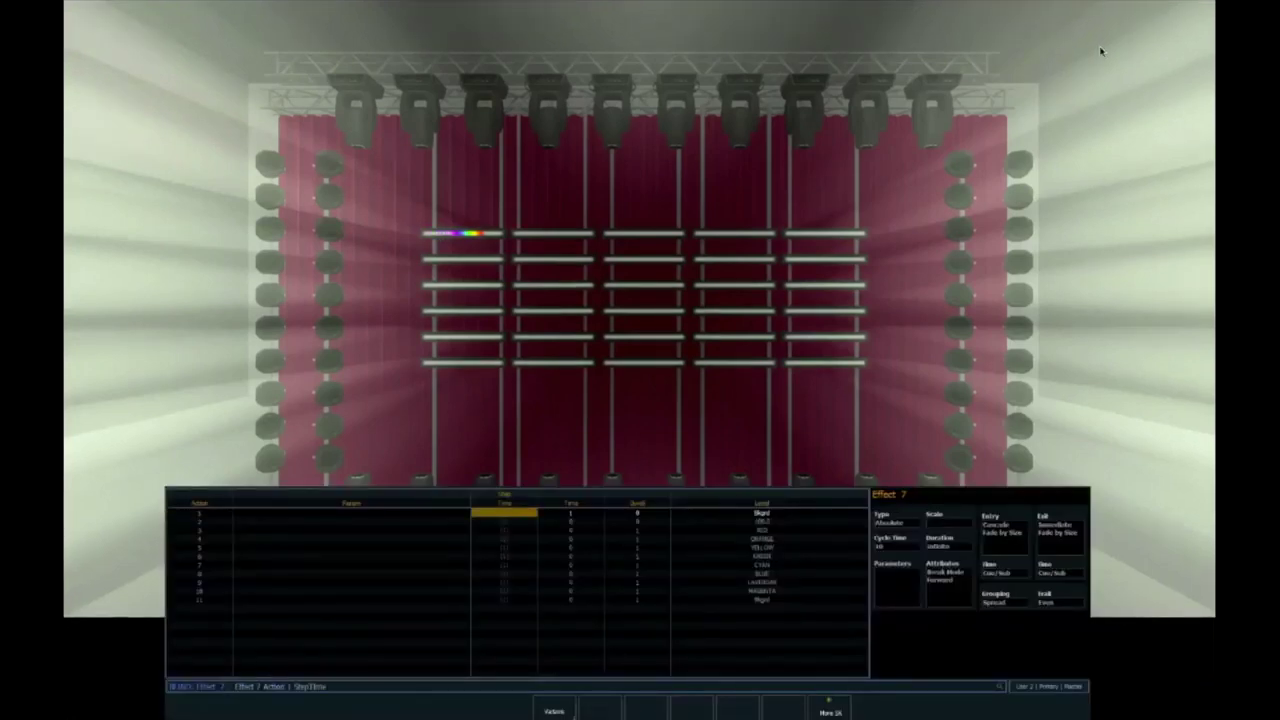
key("Left")
key("Left")
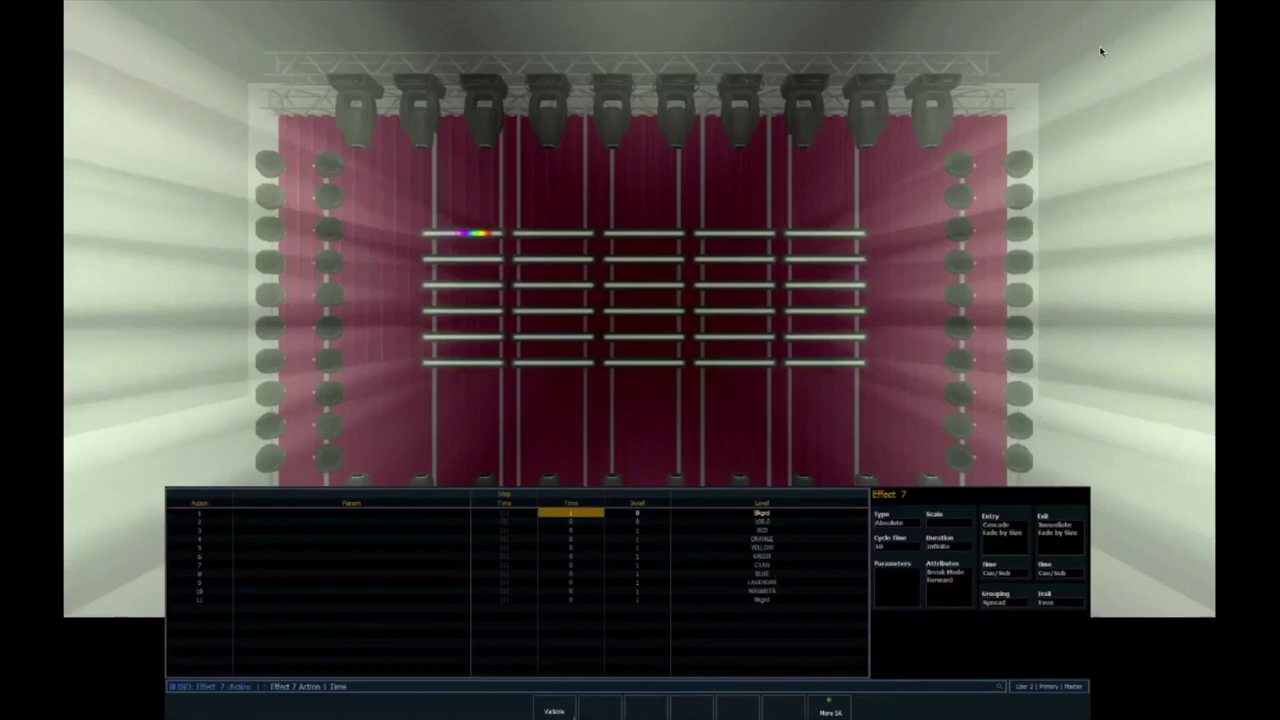
key("Right")
key("Right")
- Examine the time, dwell and level of Effect 7's action 2 and the color actions below it
key("Down")
key("Left")
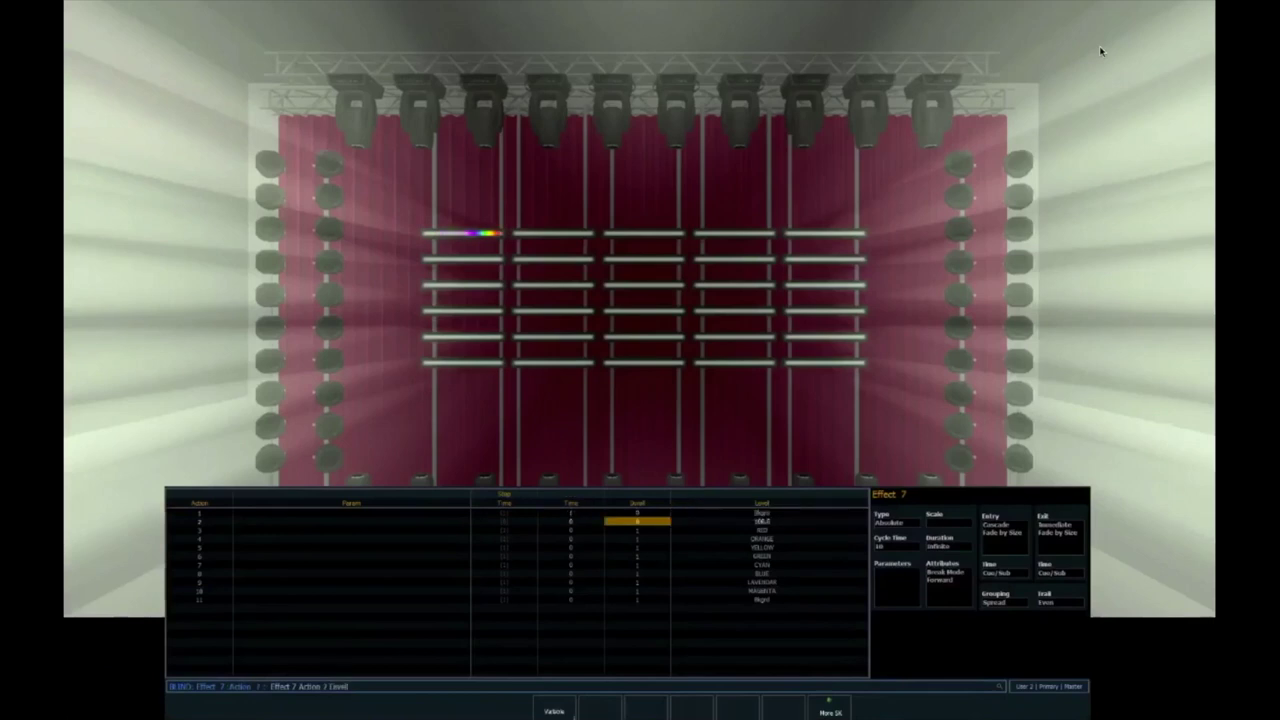
key("Right")
key("Left")
key("Left")
key("Right")
key("Right")
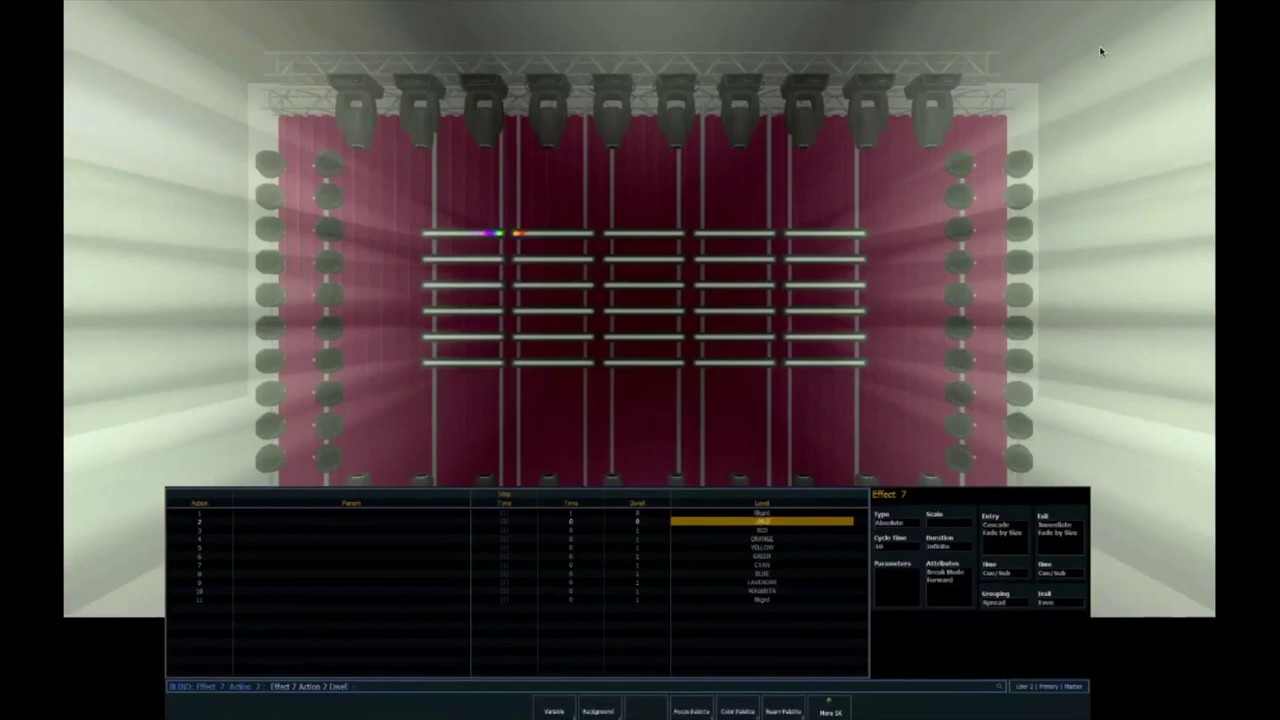
key("Down")
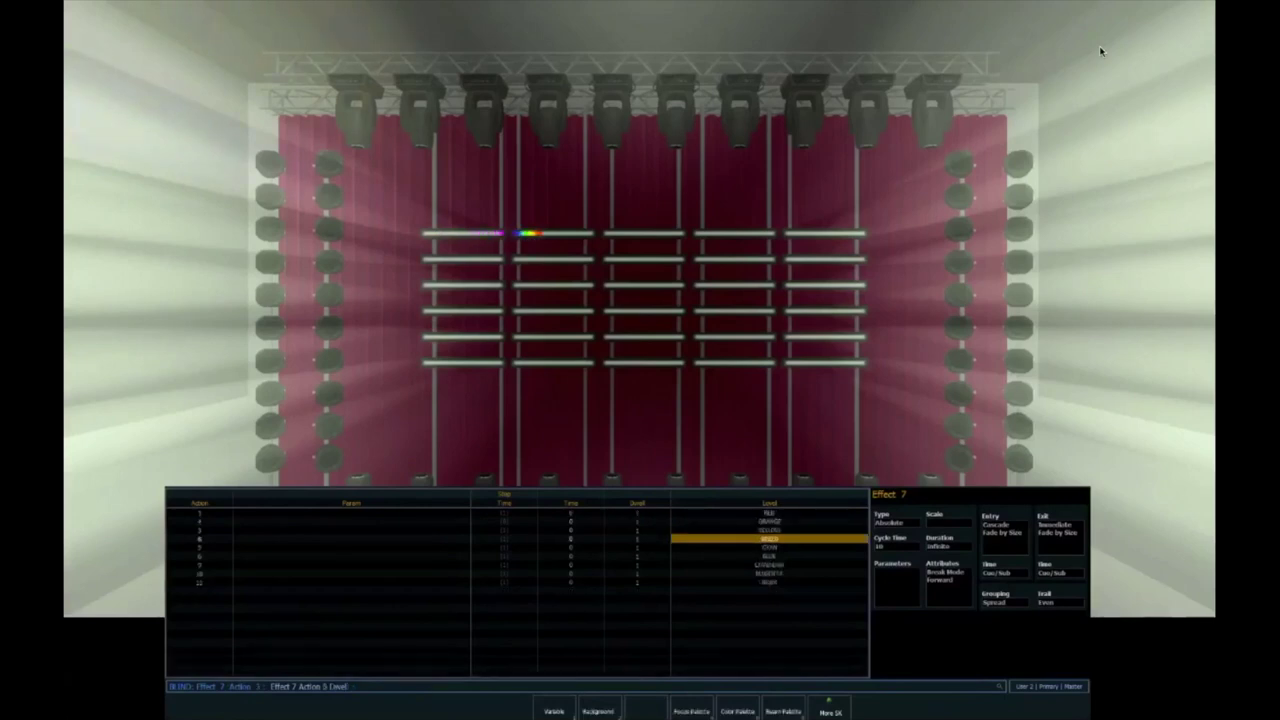
- Go back to action 1 of Effect 7 and compare its Background level with its dwell and time
key("Up")
key("Up")
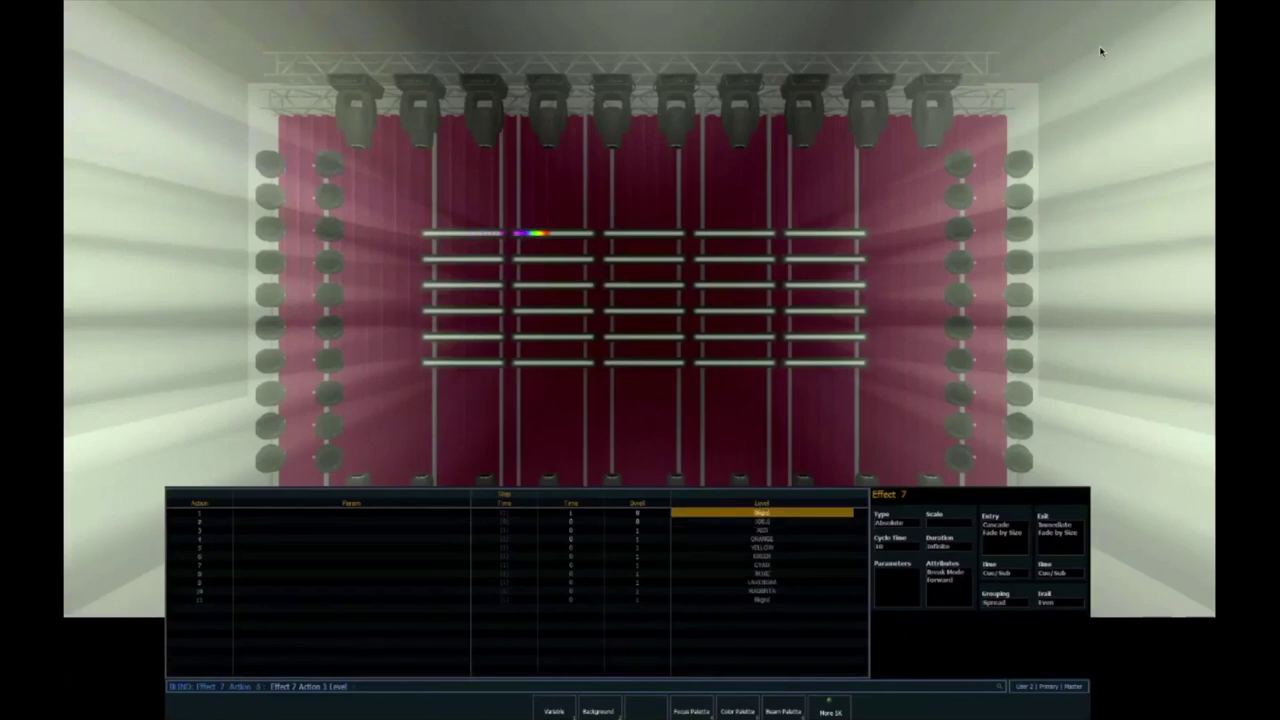
key("Left")
key("Right")
key("Left")
key("Right")
key("Left")
key("Left")
key("Right")
key("Left")
key("Left")
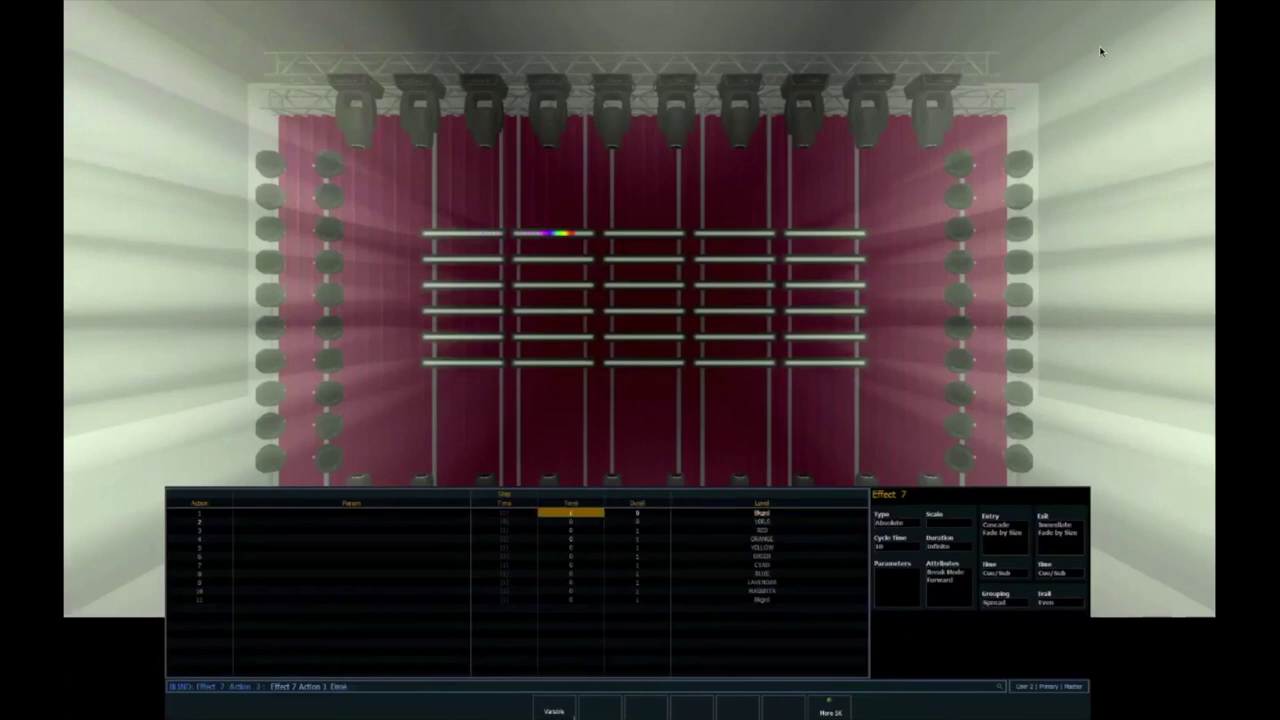
- Set the dwell of Effect 7's action 3 (RED) to 3 seconds
key("Right")
key("Right")
key("Left")
key("Left")
key("Down")
key("Down")
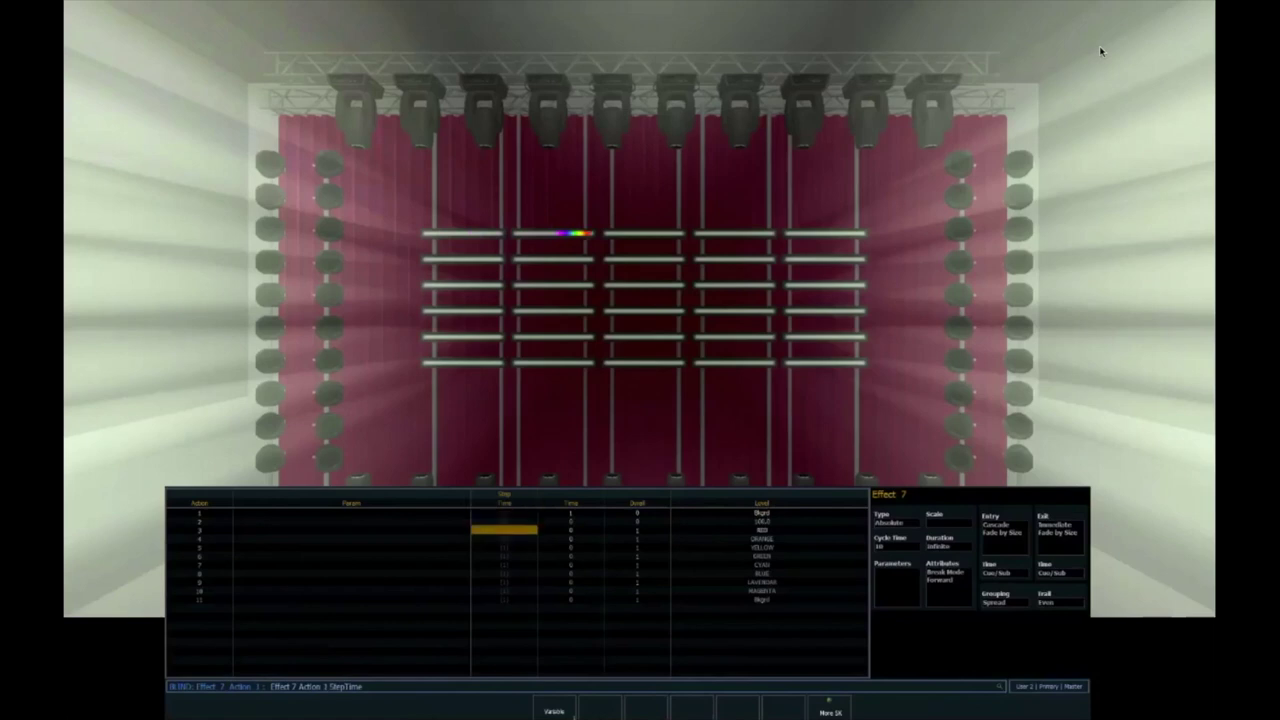
key("Right")
key("Right")
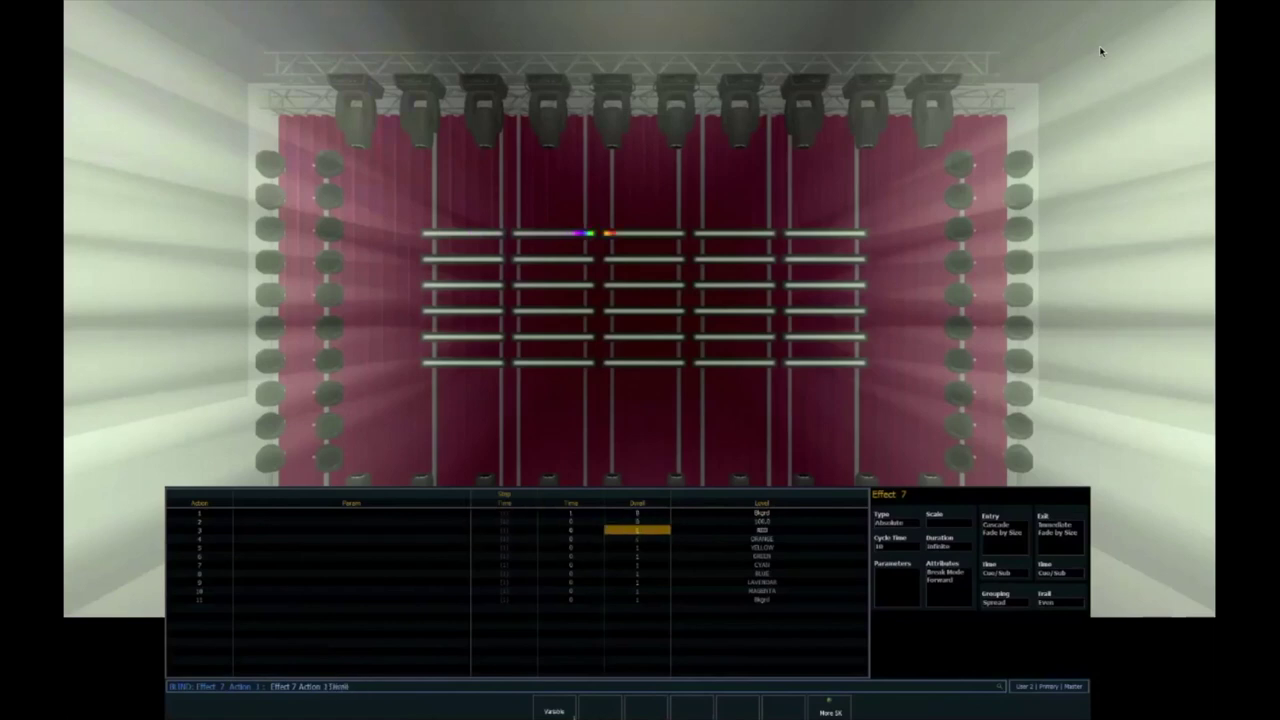
type("0:03")
key("Return")
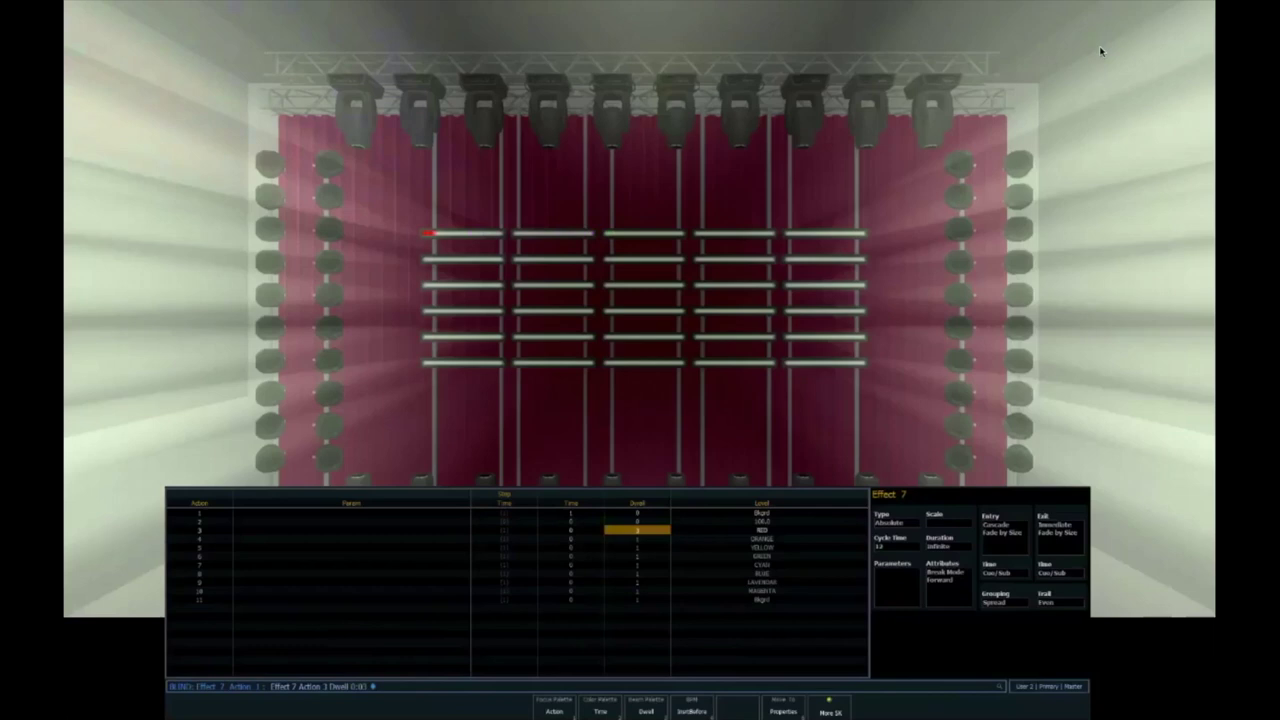
- Set the dwell of all the color actions of Effect 7, RED through MAGENTA, to 5 seconds
key("Up")
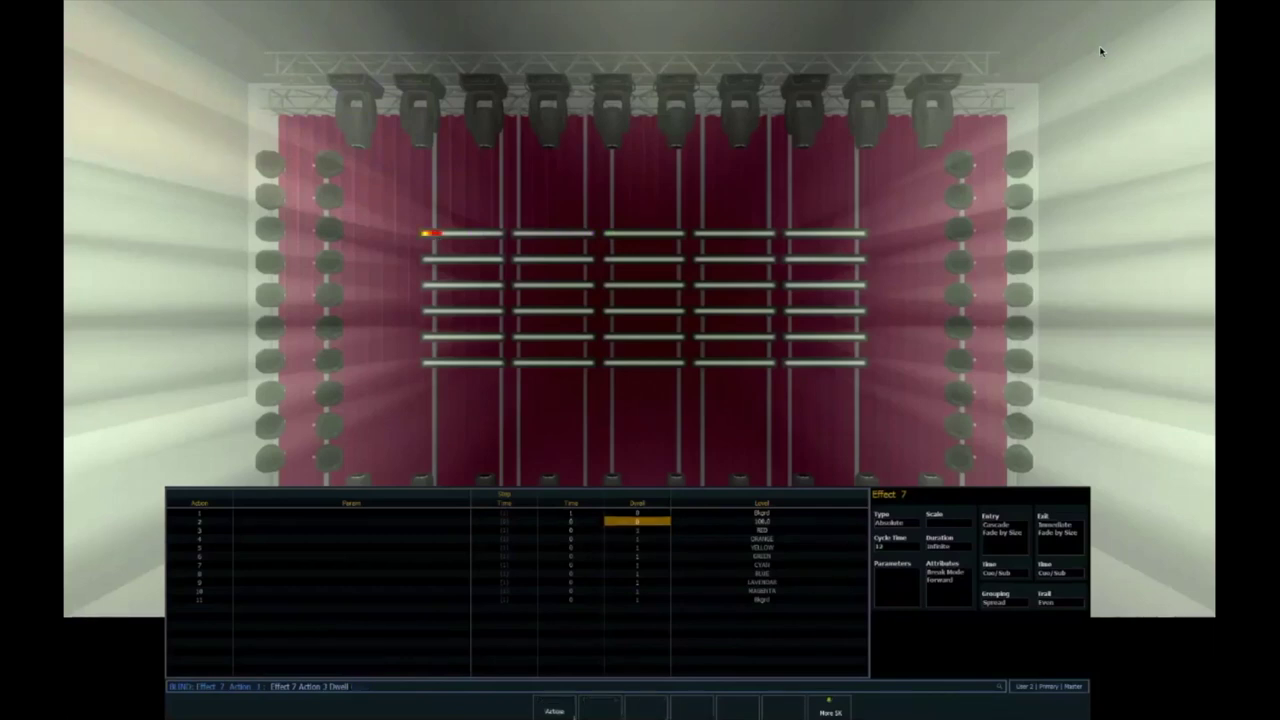
key("Up")
key("Right")
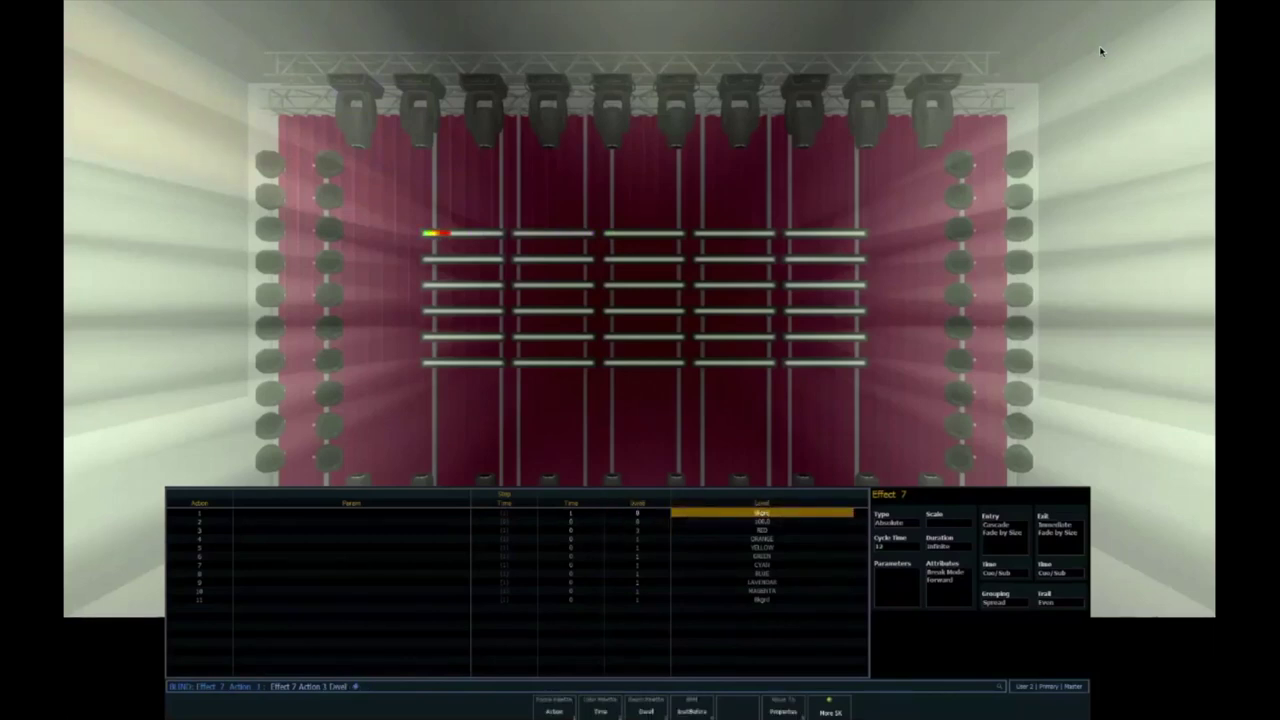
key("Down")
key("Down")
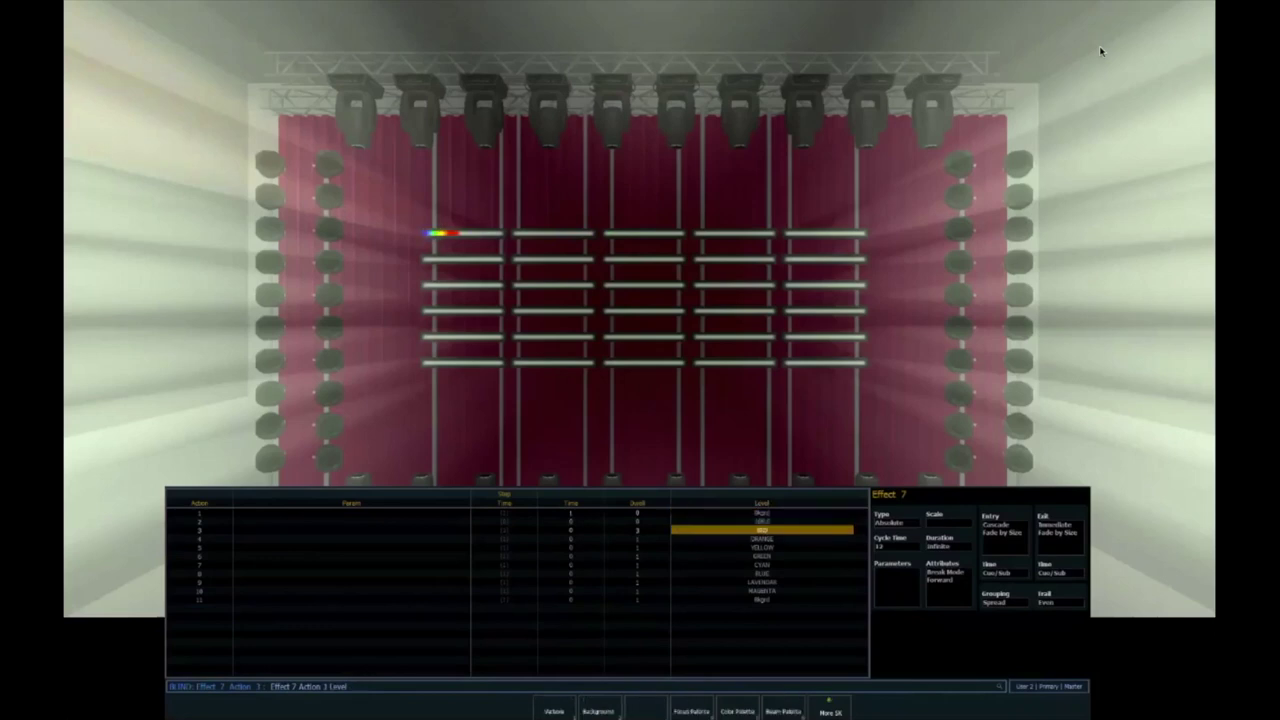
key("Left")
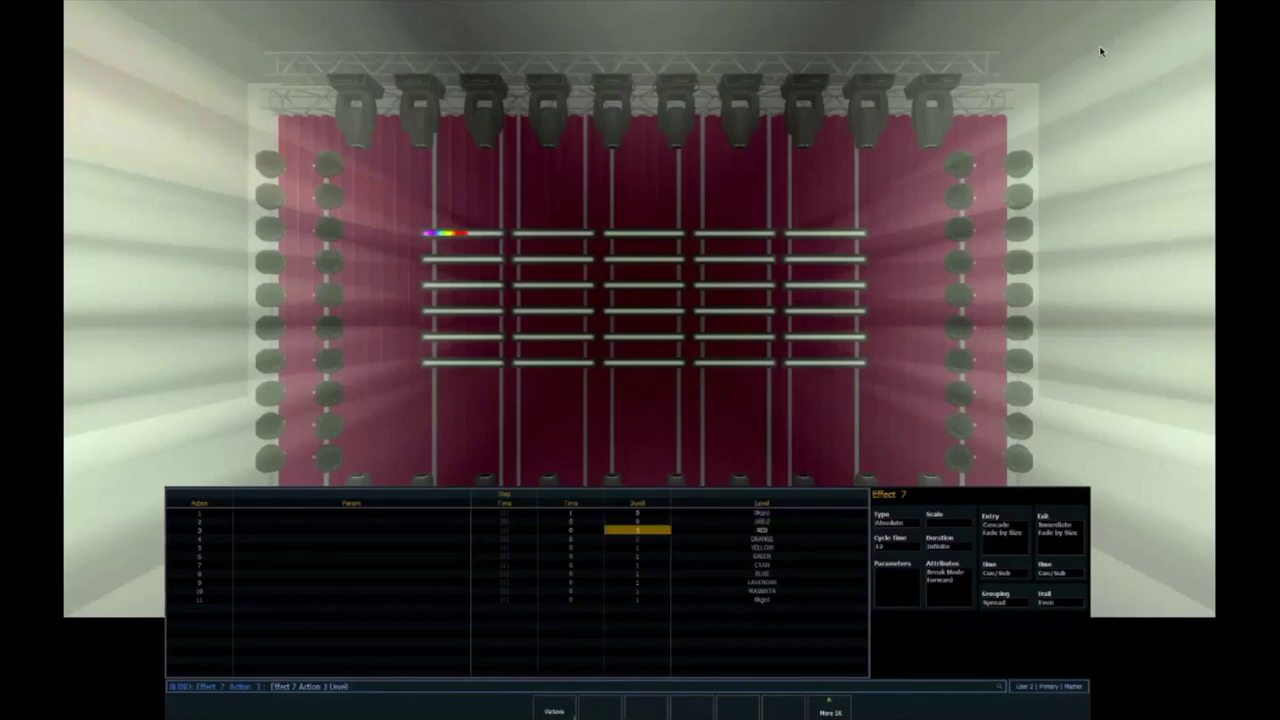
key("Down")
key("Down")
key("Down")
key("Down")
key("Down")
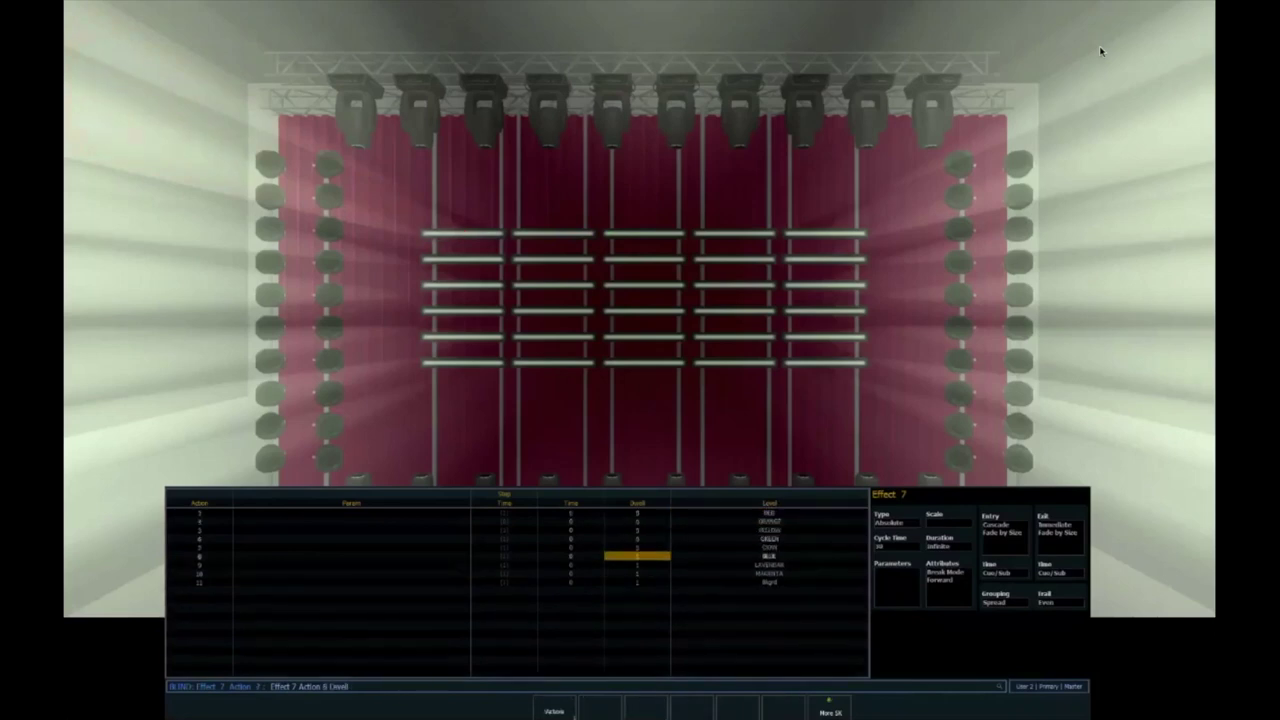
type("5")
key("Return")
key("Down")
key("Up")
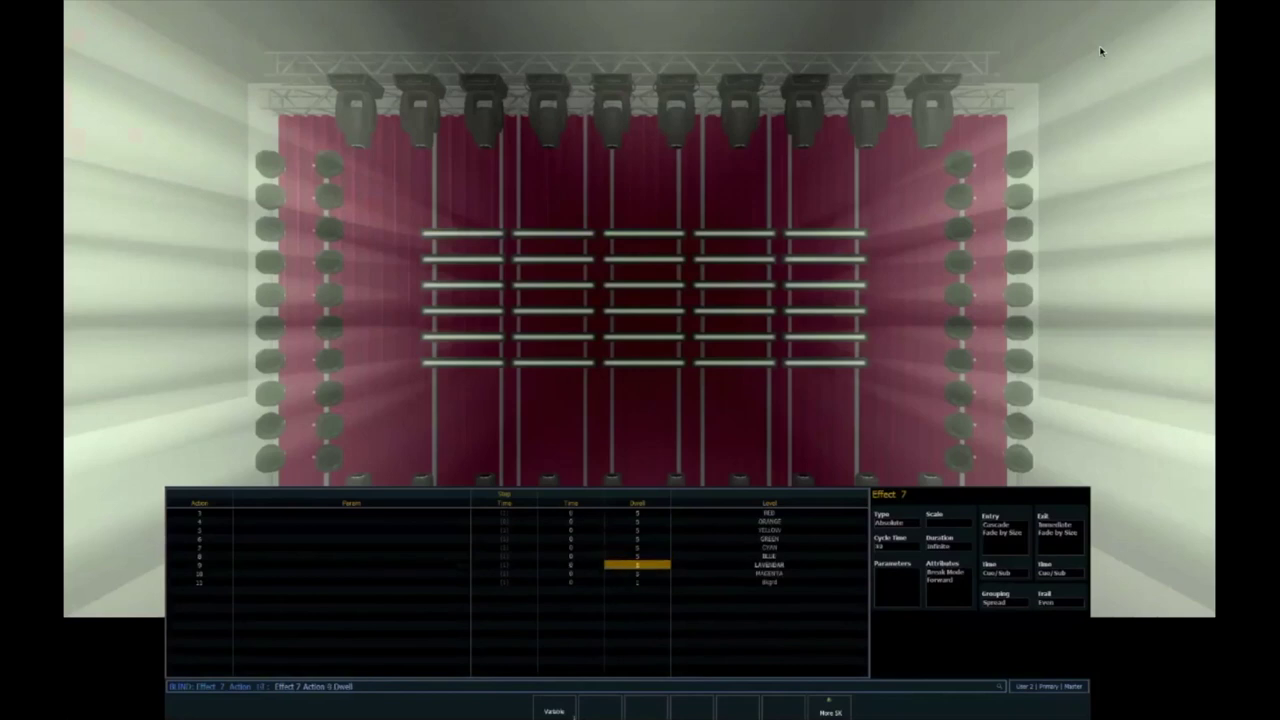
key("Up")
key("Up")
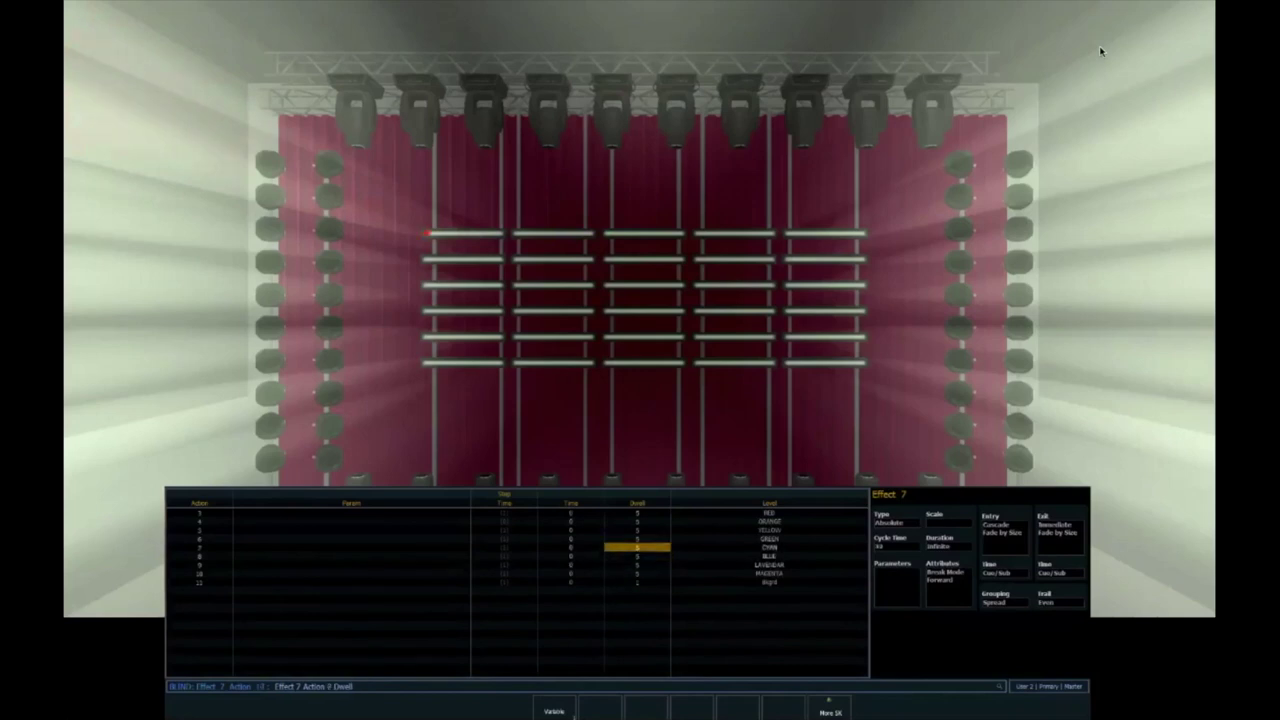
- Try a cycle time of 20 seconds for Effect 7 and shorten it to 10 seconds
type("t")
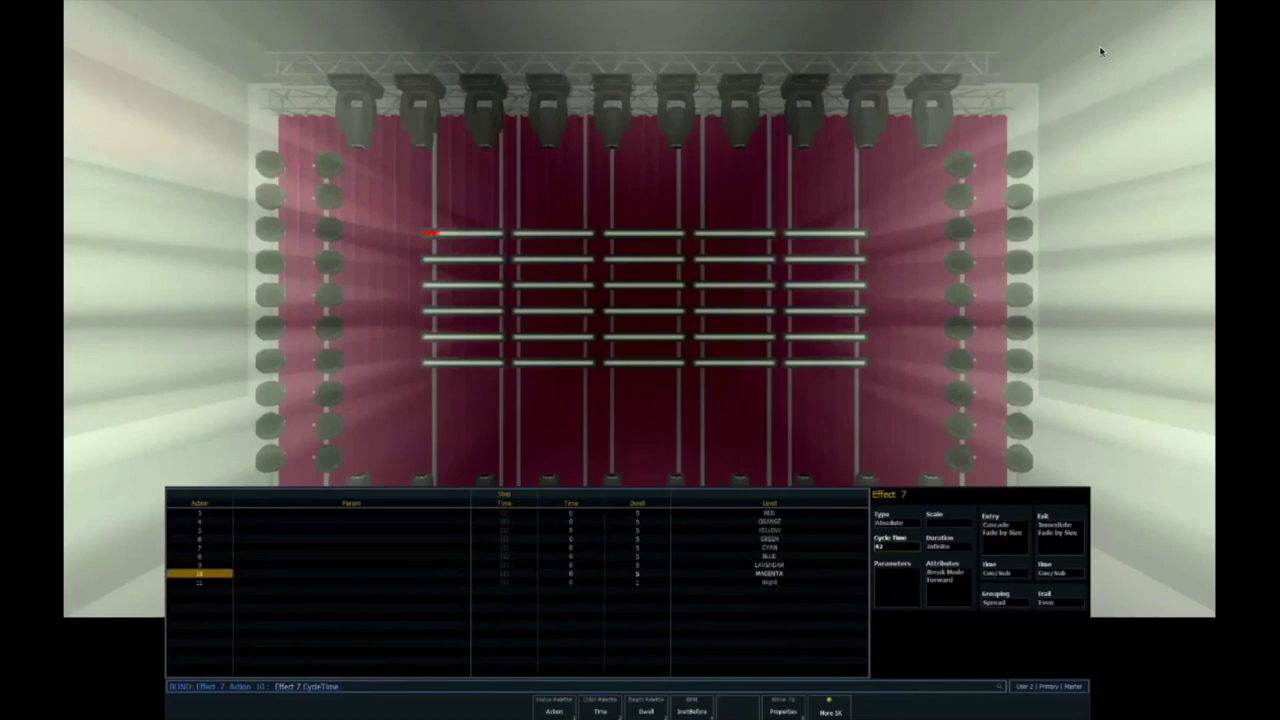
type("20")
key("Return")
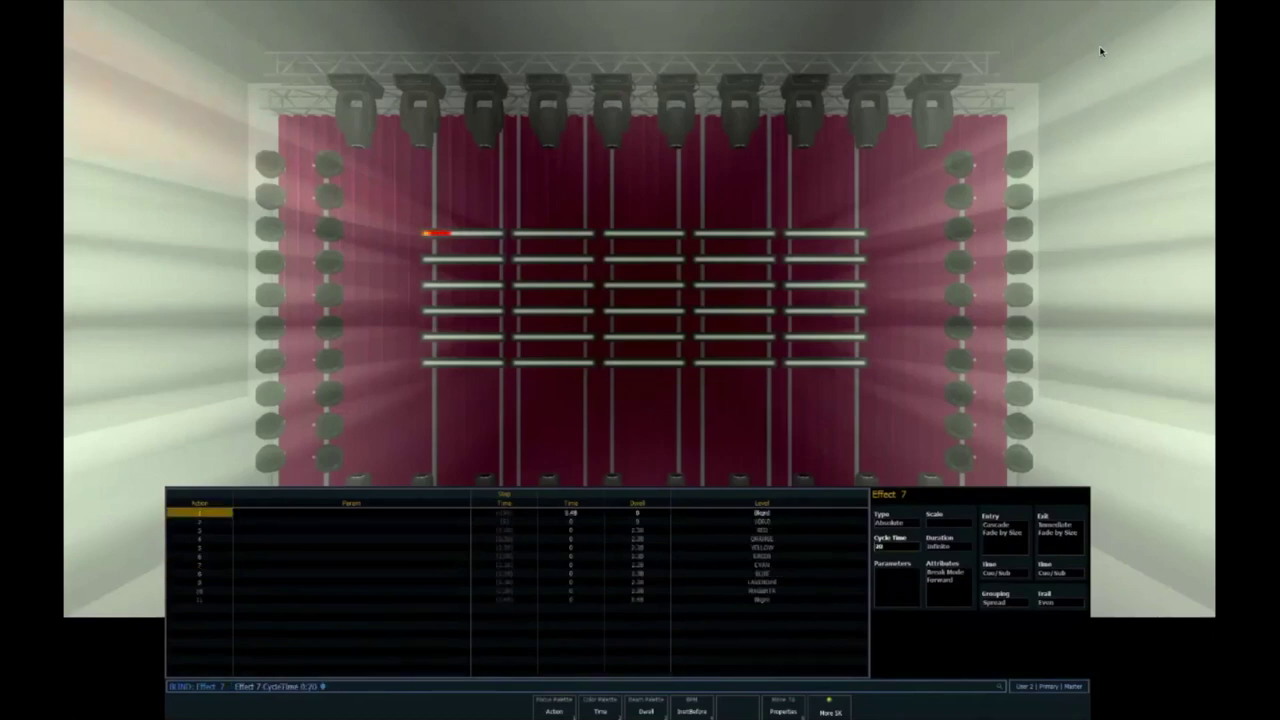
type("10")
key("Return")
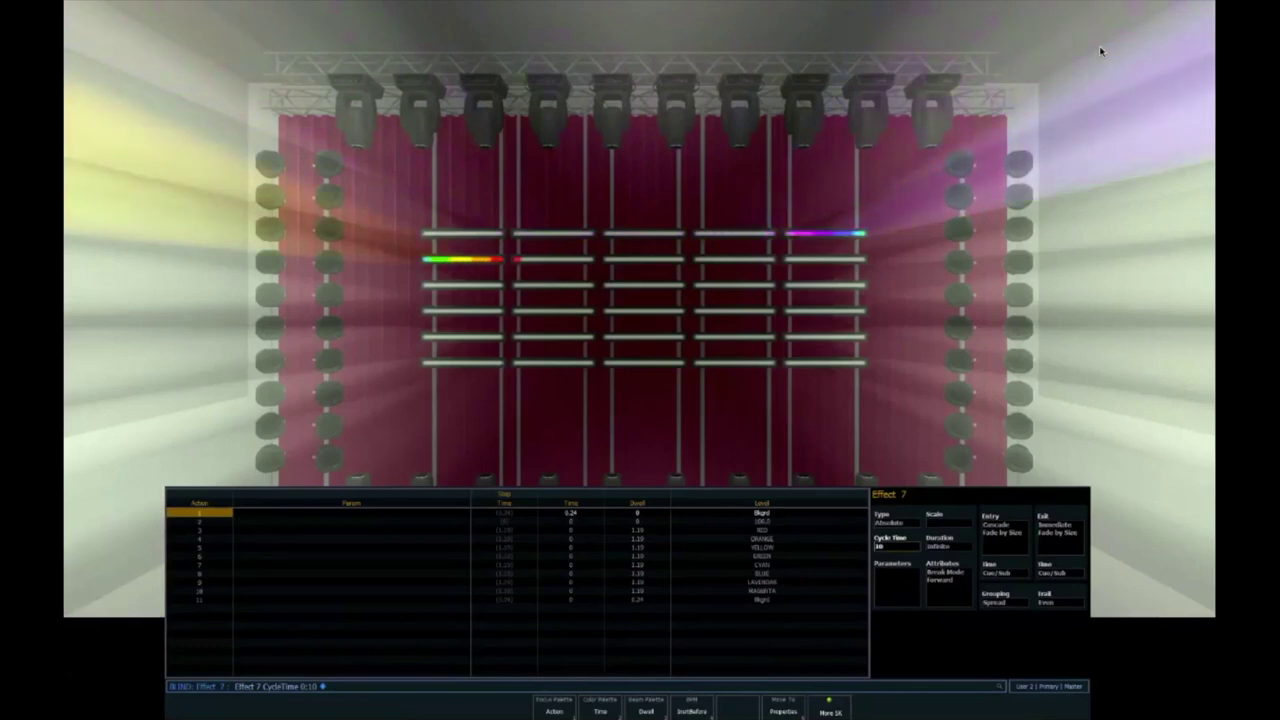
- Try grouping values of 20 and 50 on Effect 7
key("Tab")
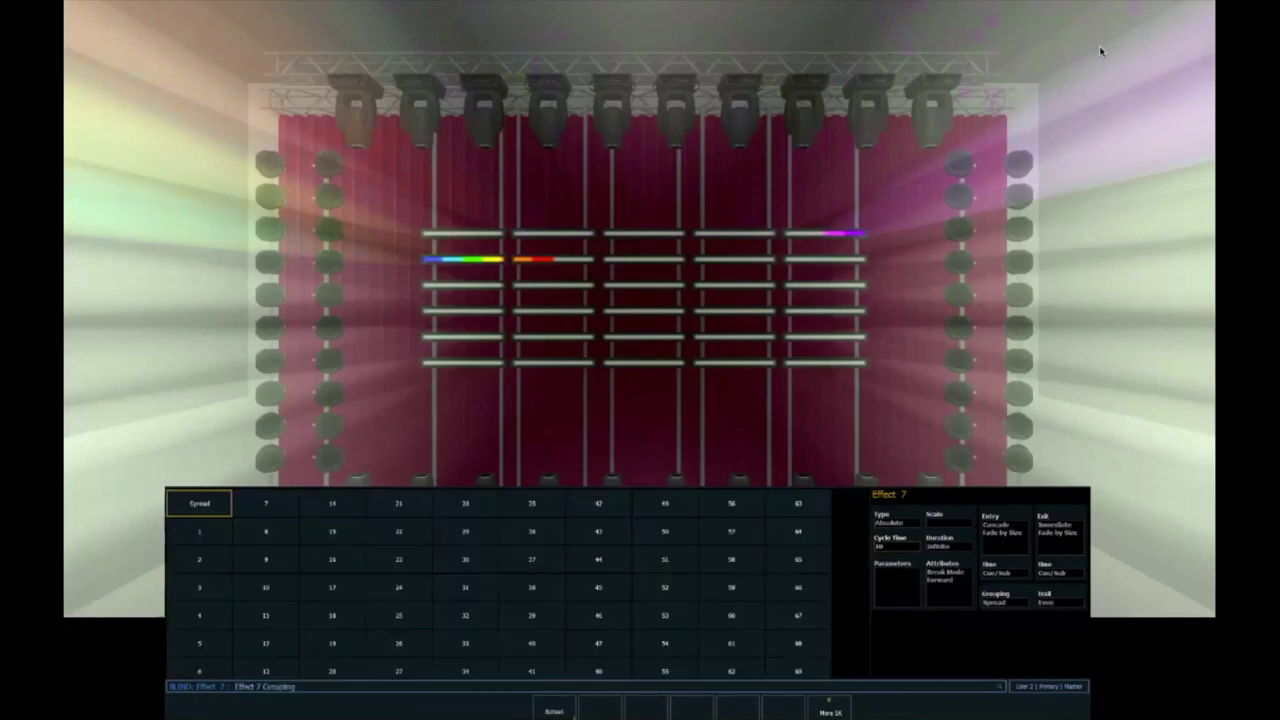
type("20")
key("Return")
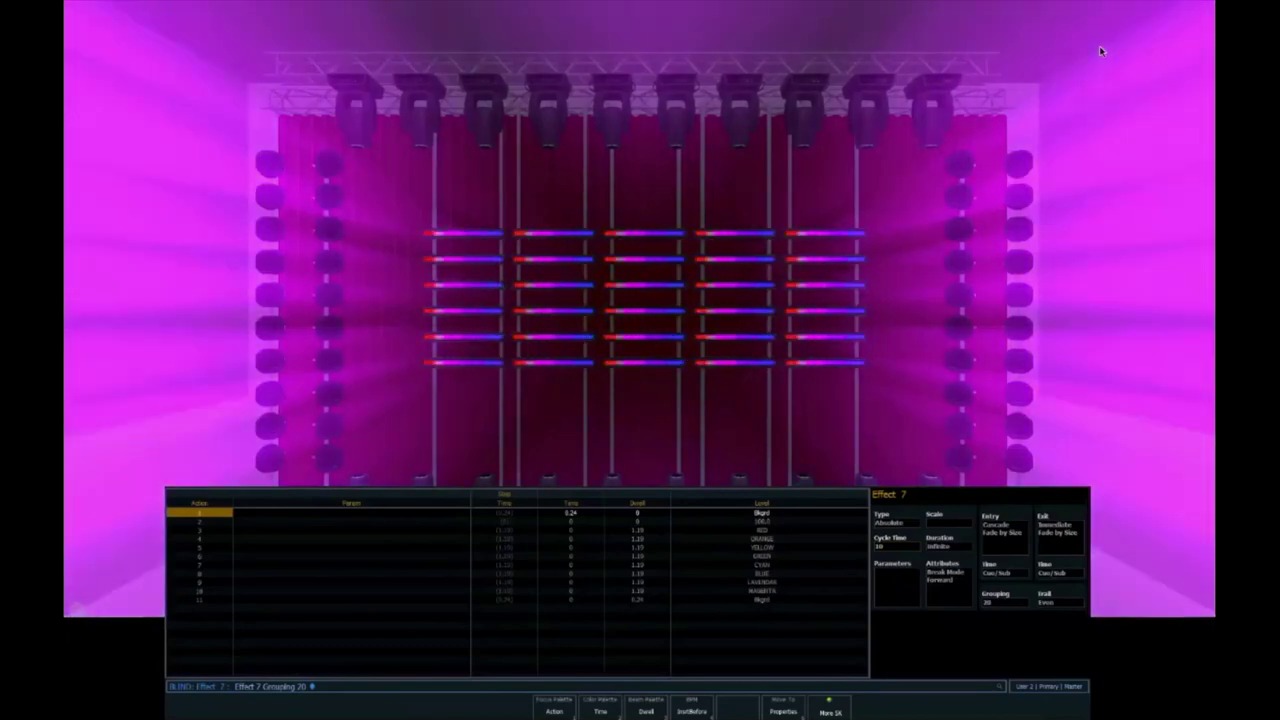
key("BackSpace")
key("BackSpace")
type("30")
key("Return")
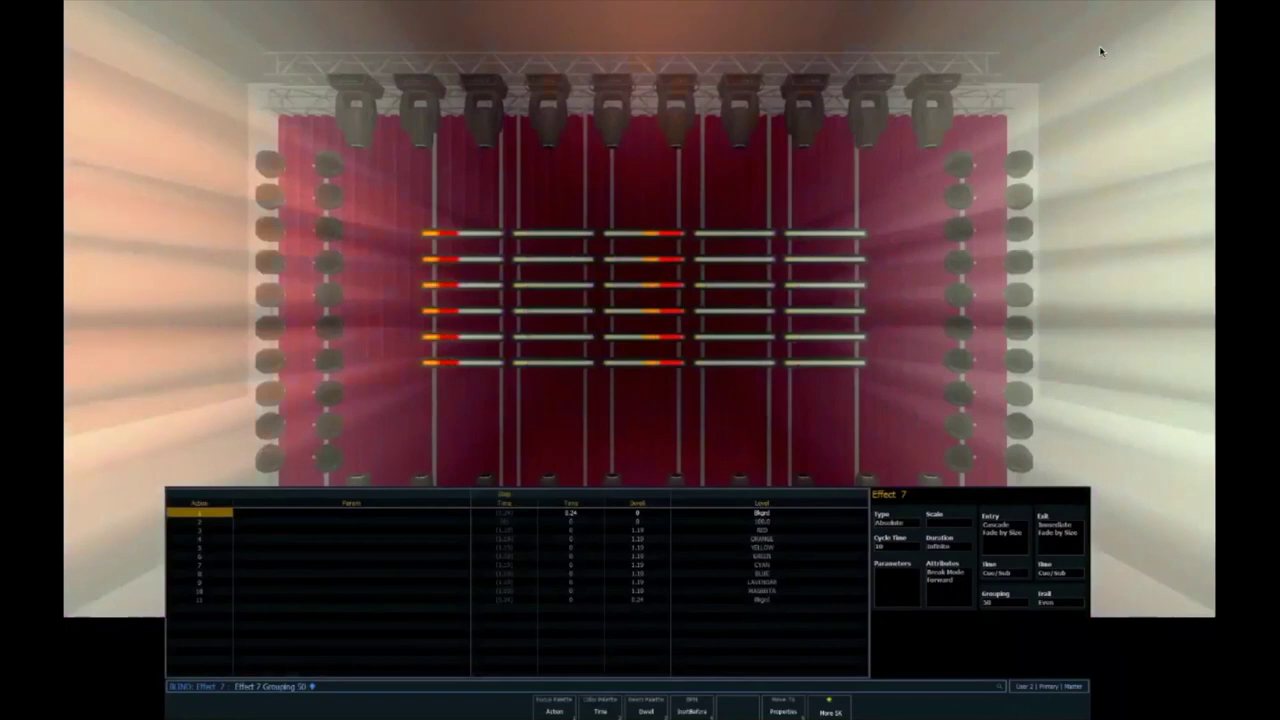
- Try a grouping of 100 on Effect 7 and reset the grouping to Spread
key("BackSpace")
key("BackSpace")
type("100")
key("Return")
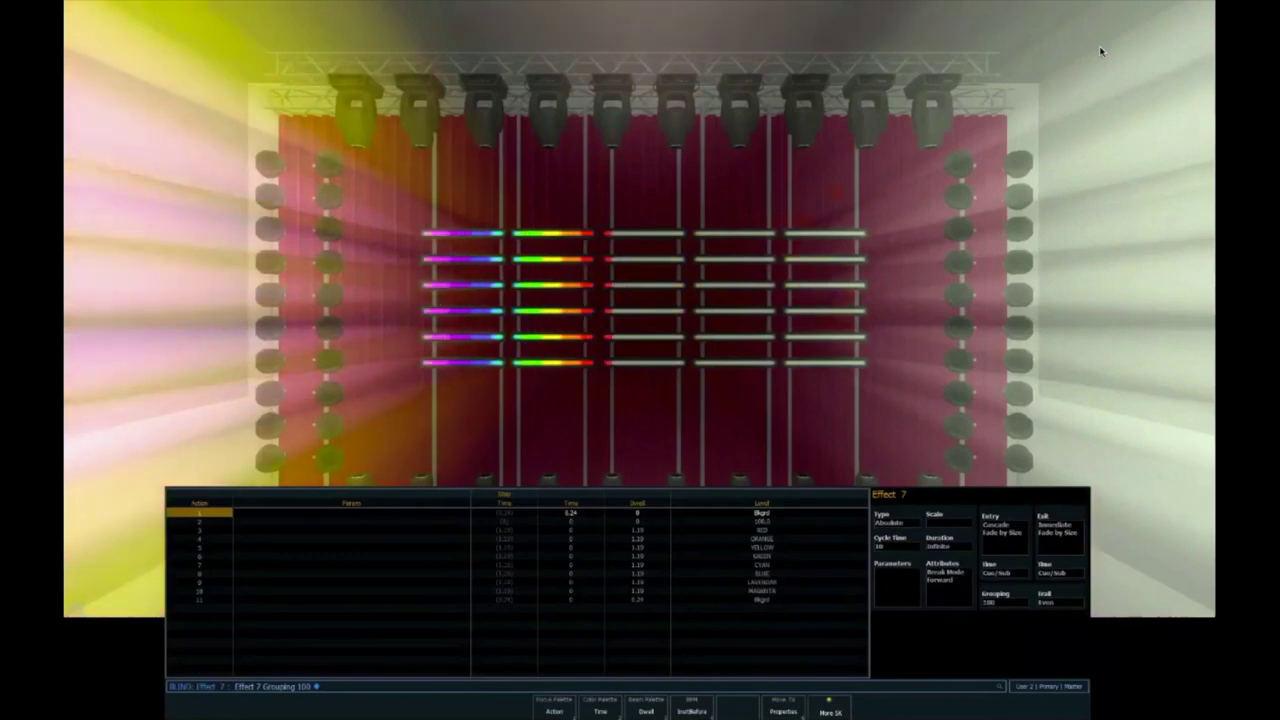
key("BackSpace")
key("BackSpace")
key("BackSpace")
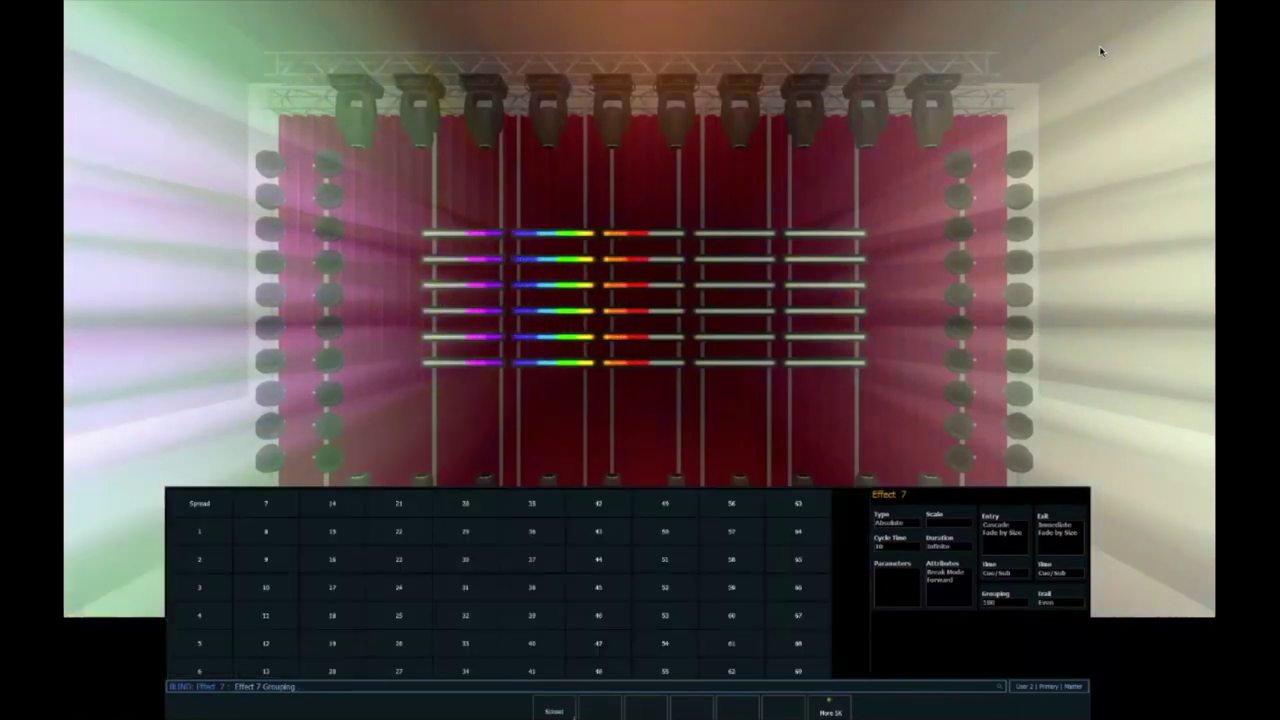
key("Return")
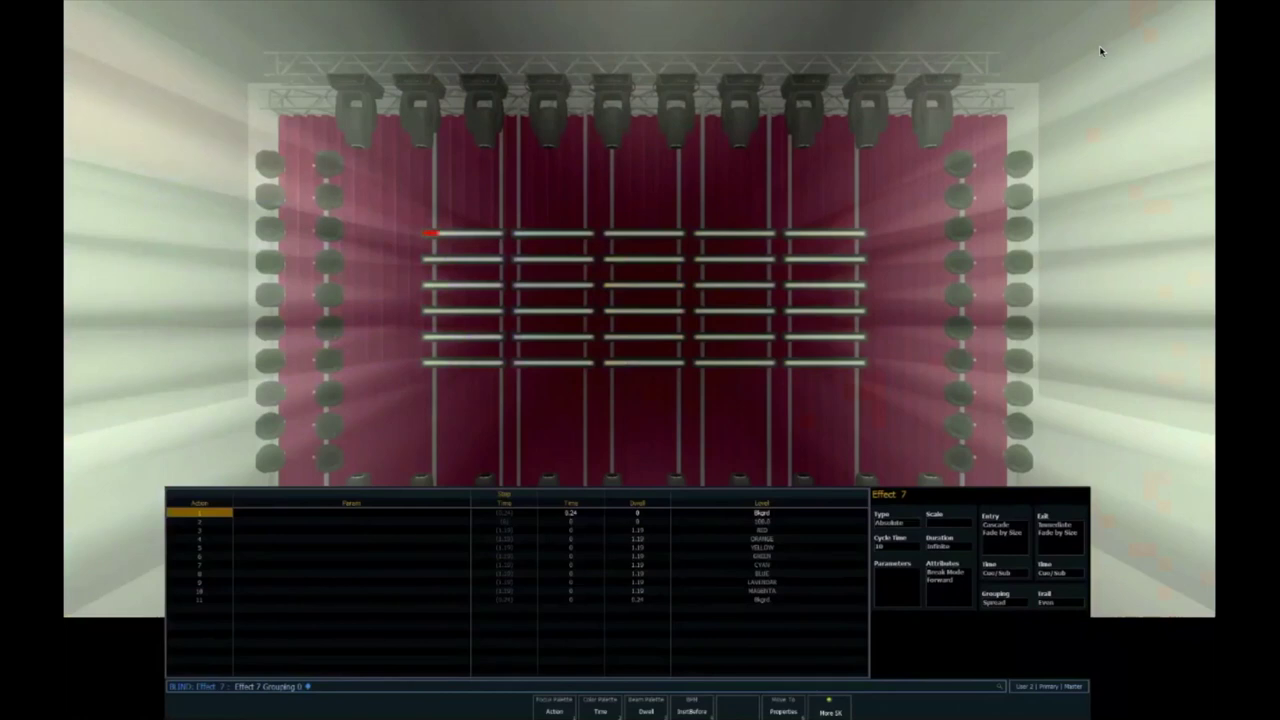
- Return to Live and reopen Effect 7 in the blind effect editor
key("F1")
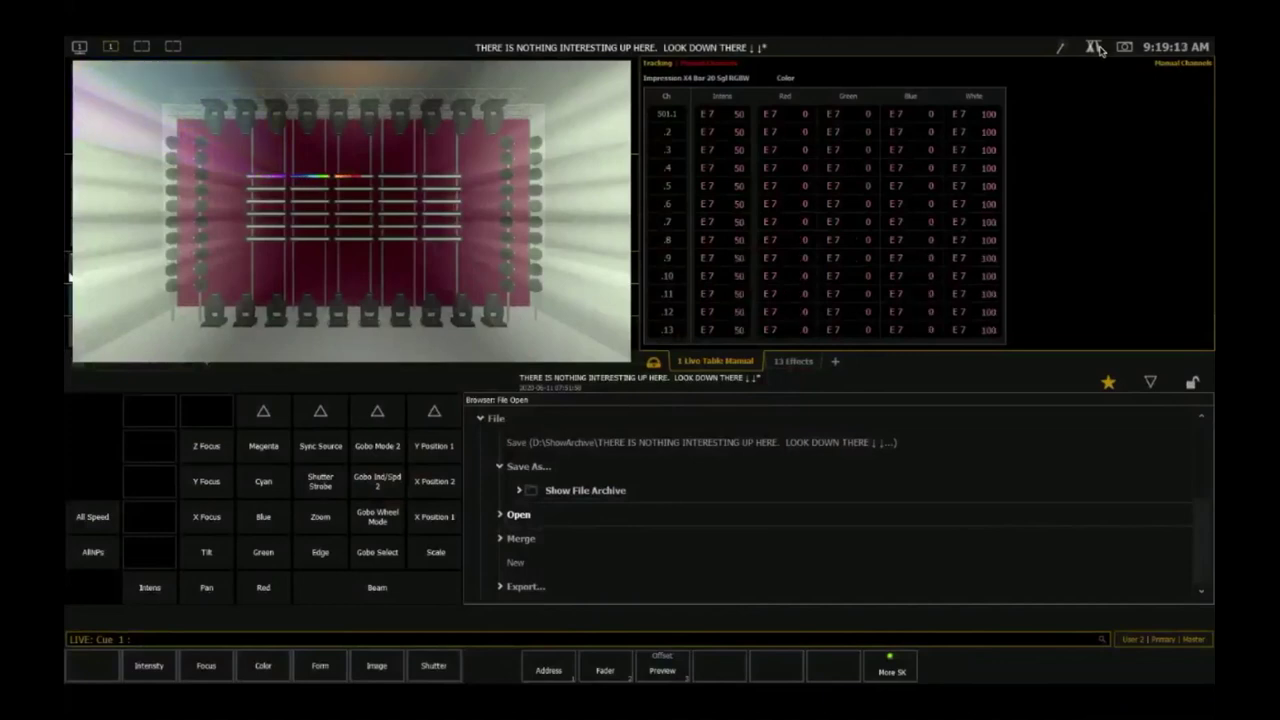
key("e")
key("7")
key("Return")
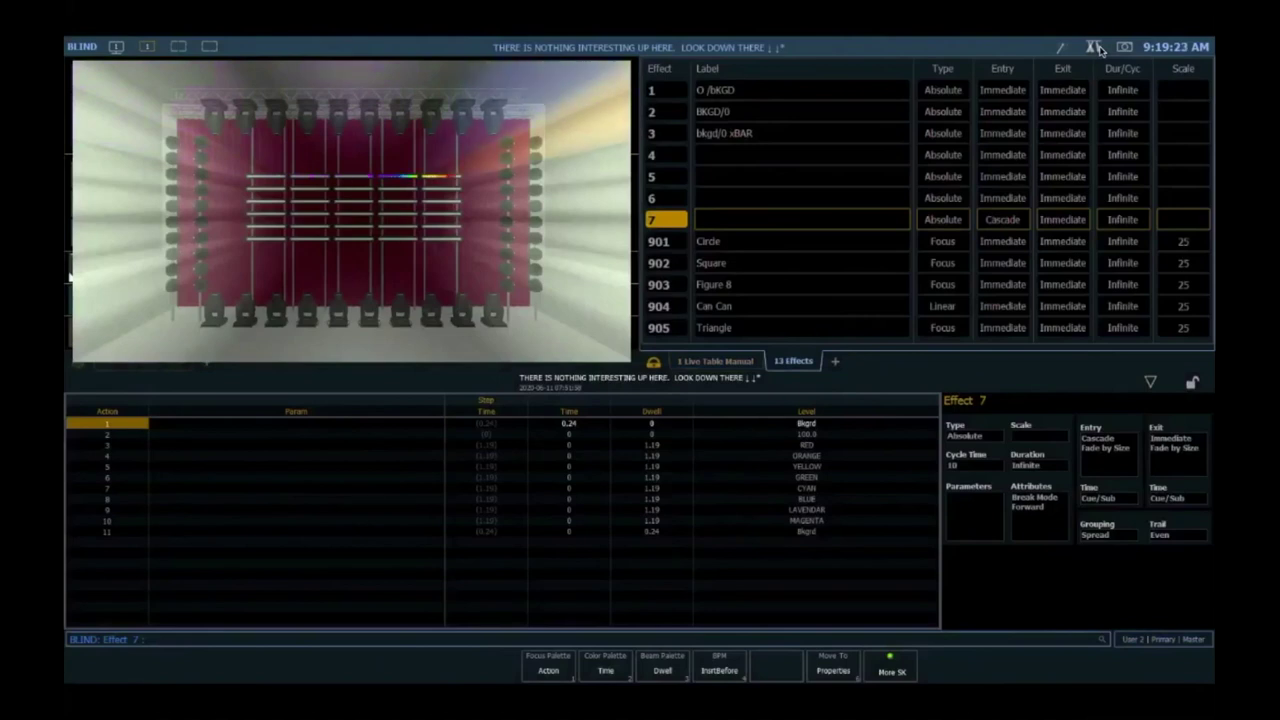
- Review Effect 7's actions in order, from the 100 intensity action through MAGENTA and back up to RED
key("Page_Down")
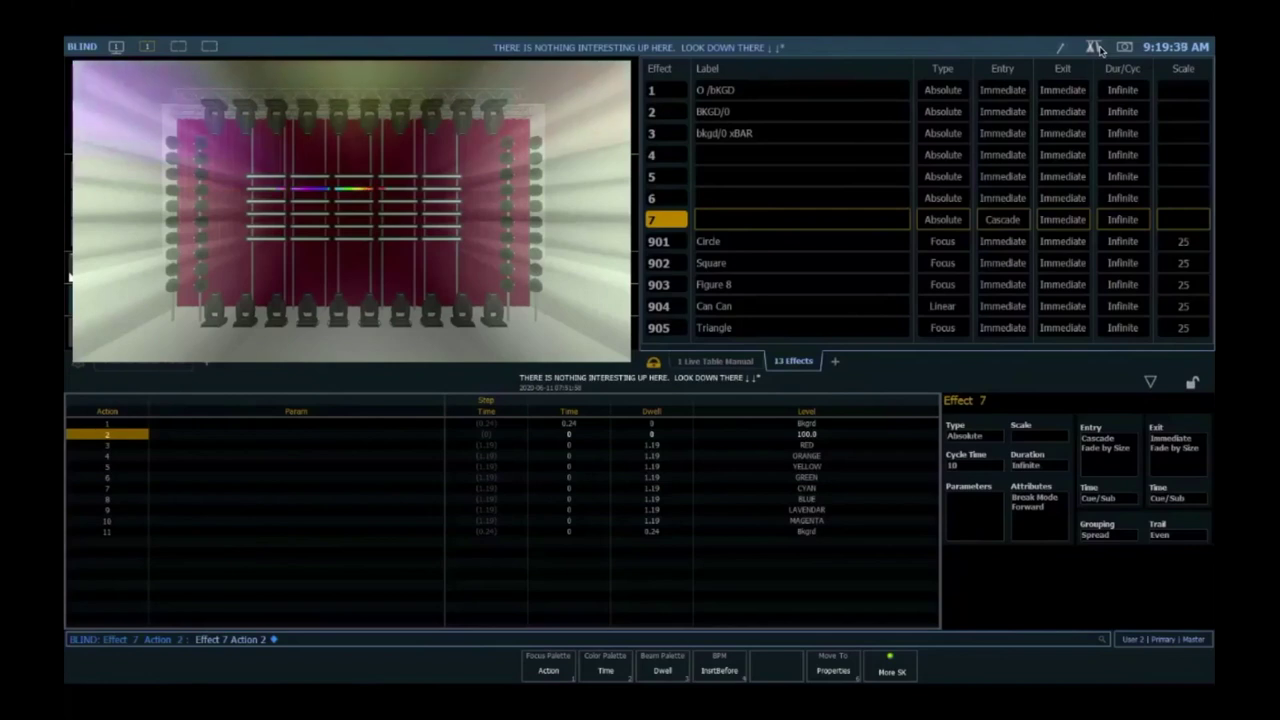
key("Down")
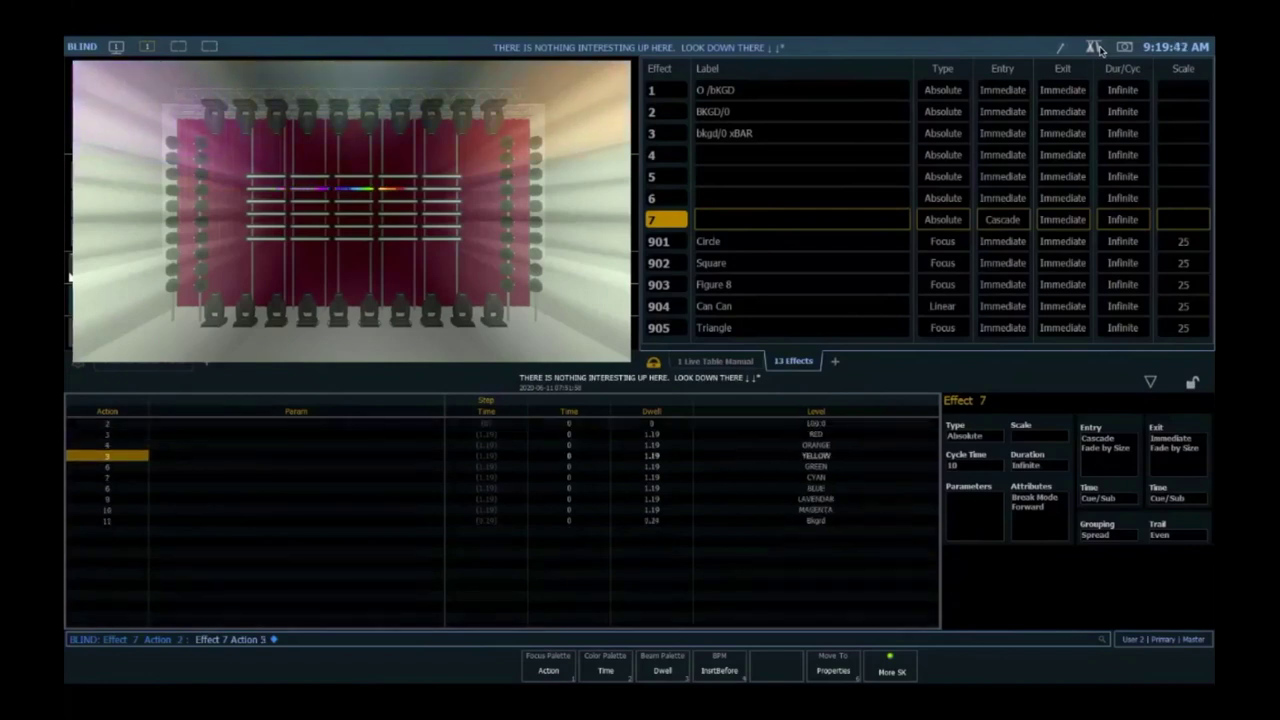
key("Down")
key("Down")
key("Down")
key("Down")
key("Down")
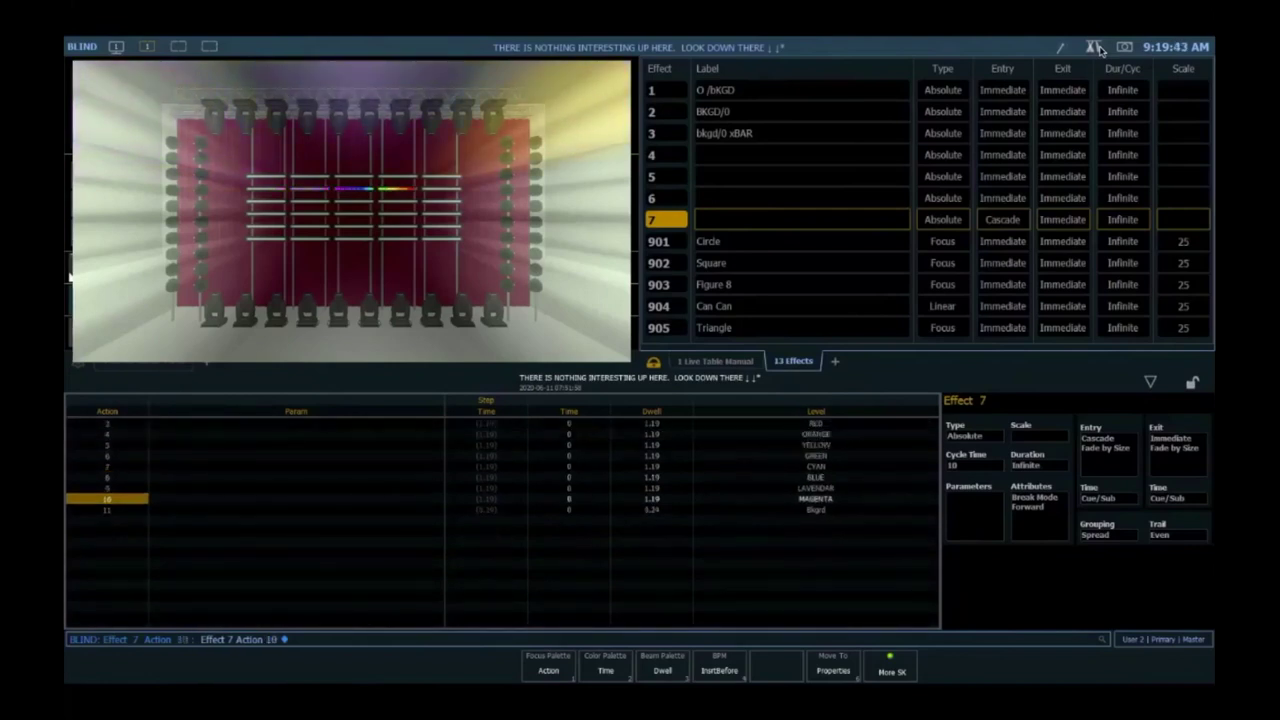
key("Up")
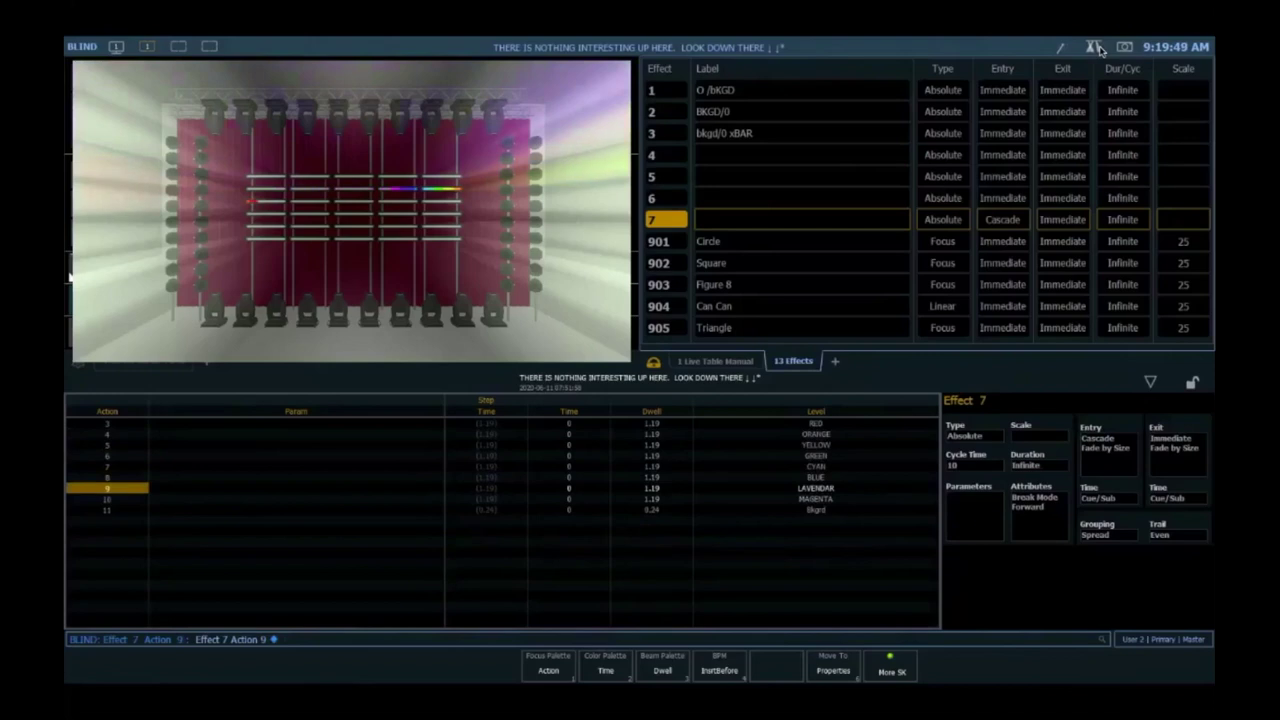
key("Up")
key("Up")
key("Up")
key("Up")
key("Up")
key("Up")
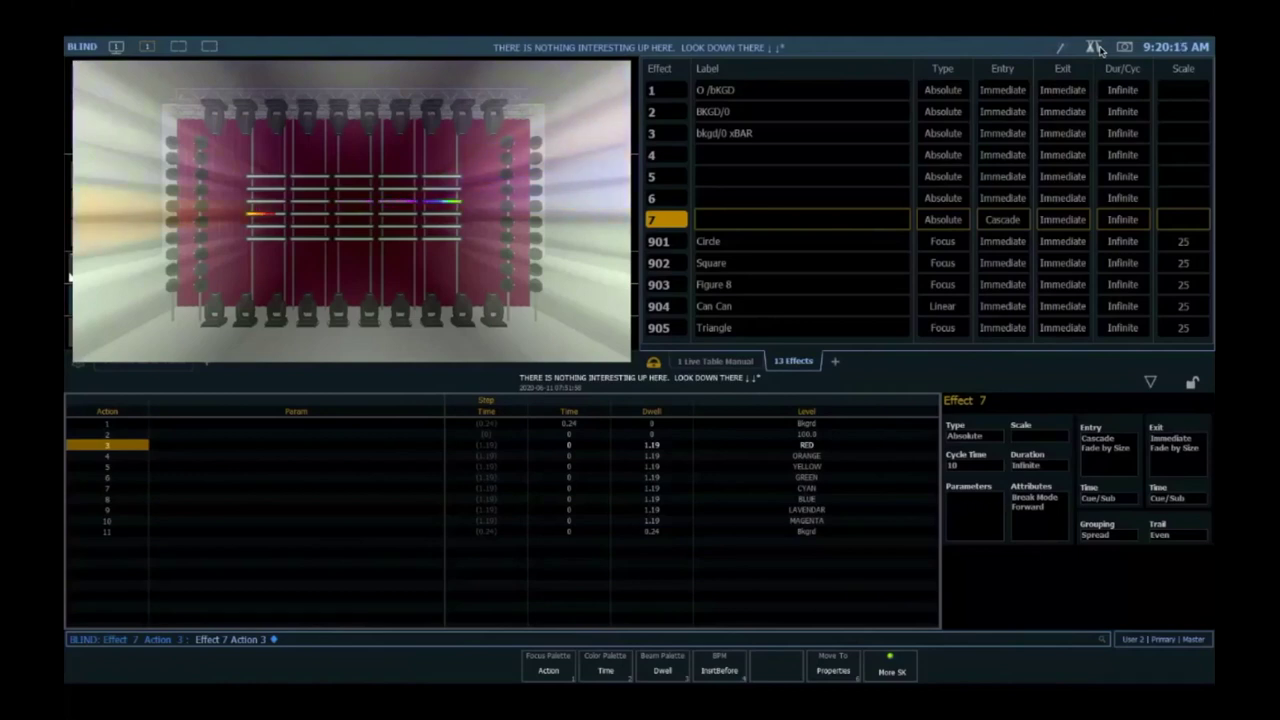
- Delete action 11, the closing Background action after MAGENTA, from Effect 7
key("Page_Down")
key("Page_Down")
key("Page_Down")
key("Page_Down")
key("Page_Down")
key("Page_Down")
key("Page_Down")
key("Page_Down")
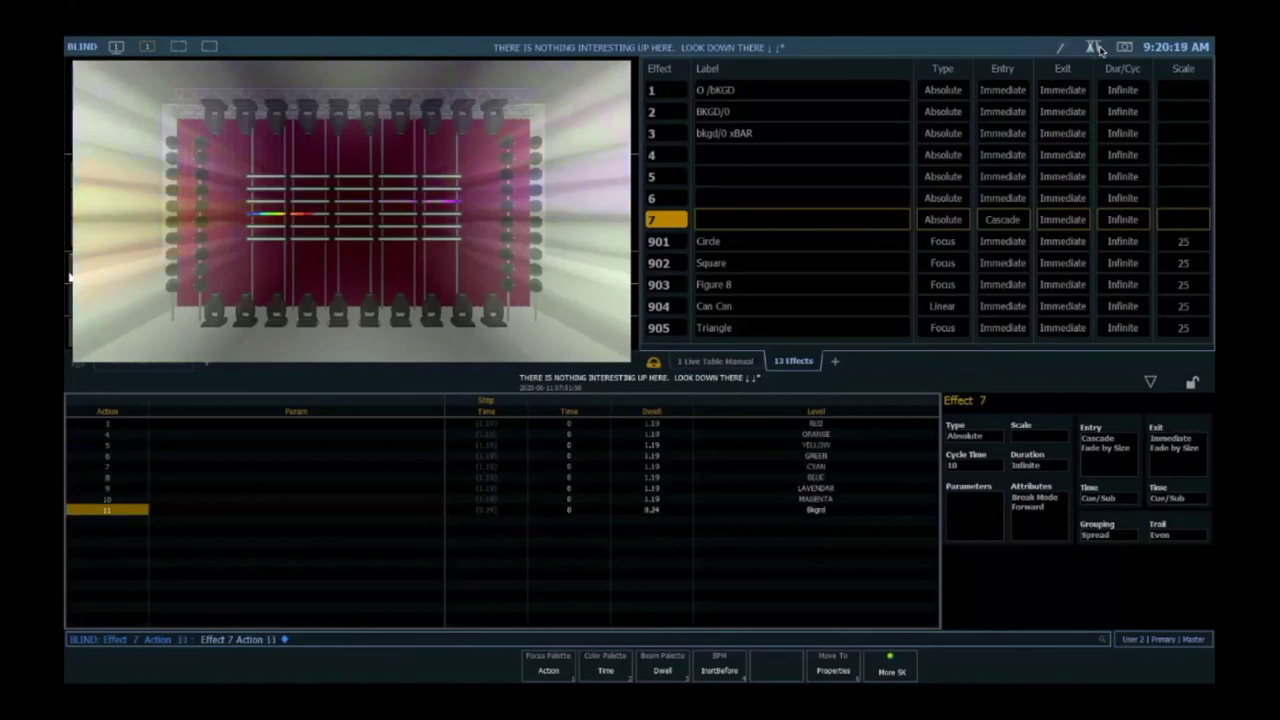
key("Page_Up")
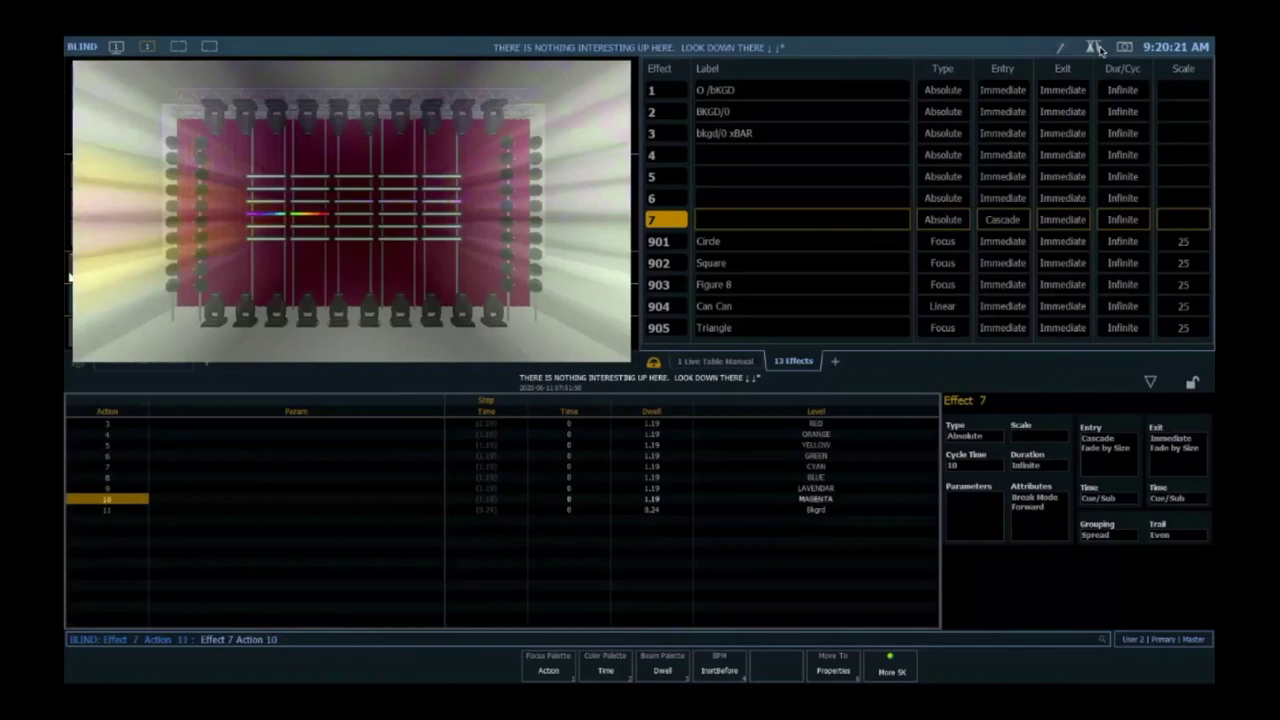
key("Page_Down")
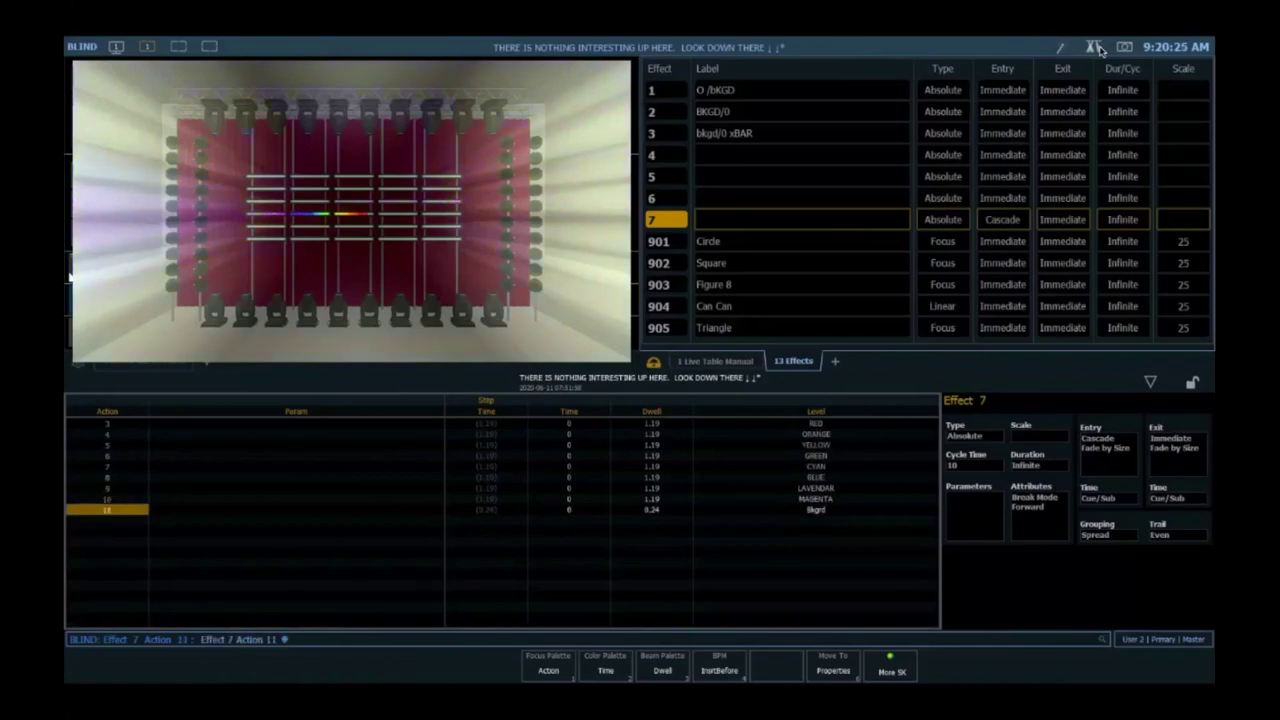
key("Delete")
key("Return")
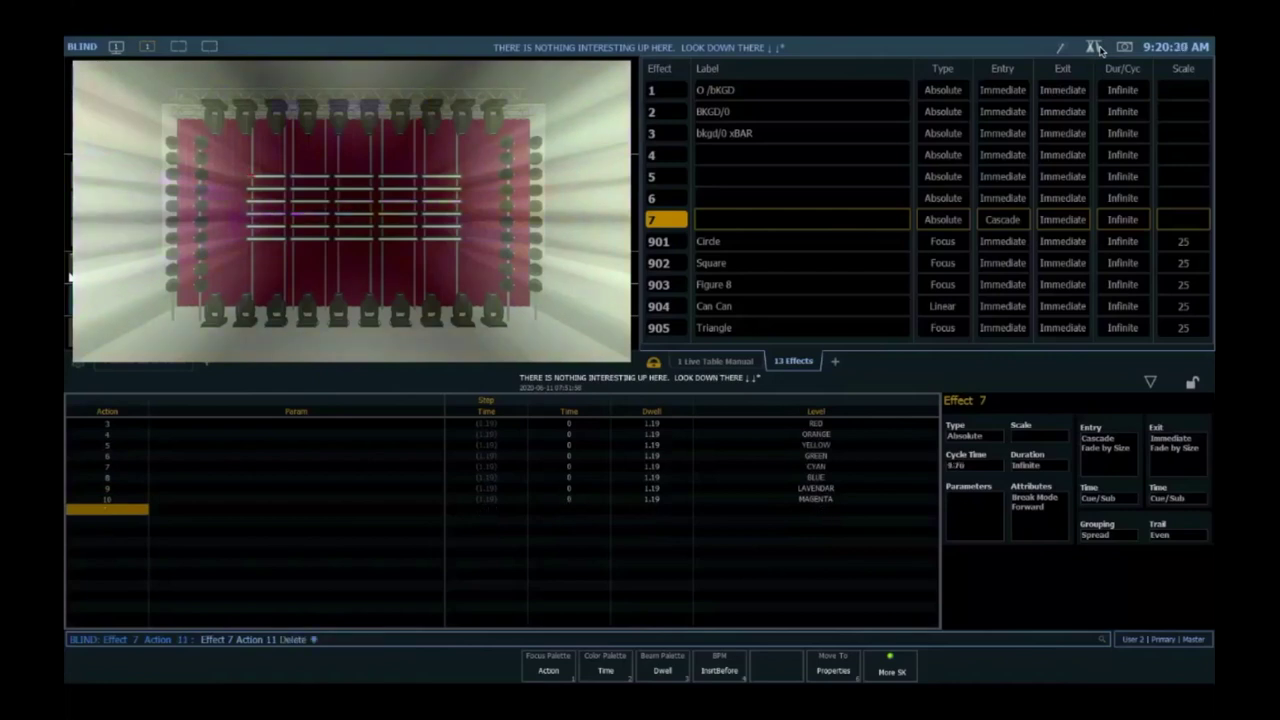
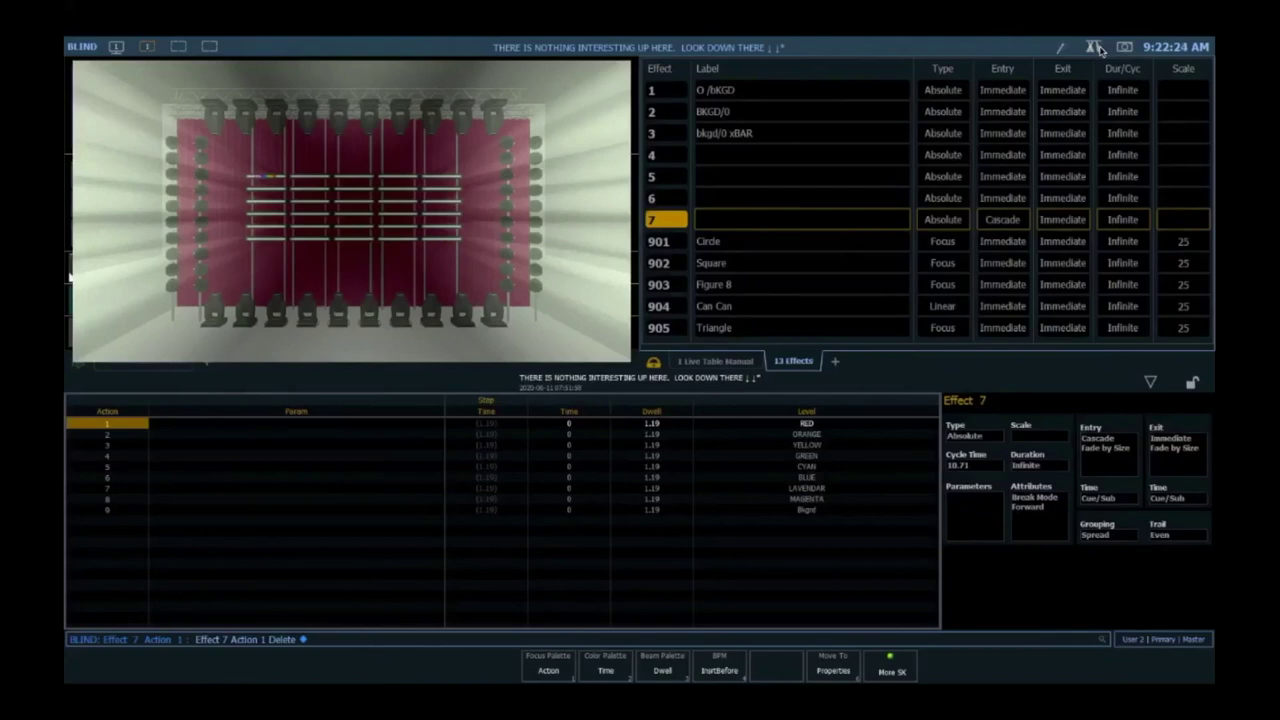
- Insert a new action before RED at the start of Effect 7
key("BackSpace")
key("BackSpace")
key("Insert")
key("Return")
- Set the level of Effect 7's new action 1 to 100
key("Right")
key("Right")
key("Right")
key("Right")
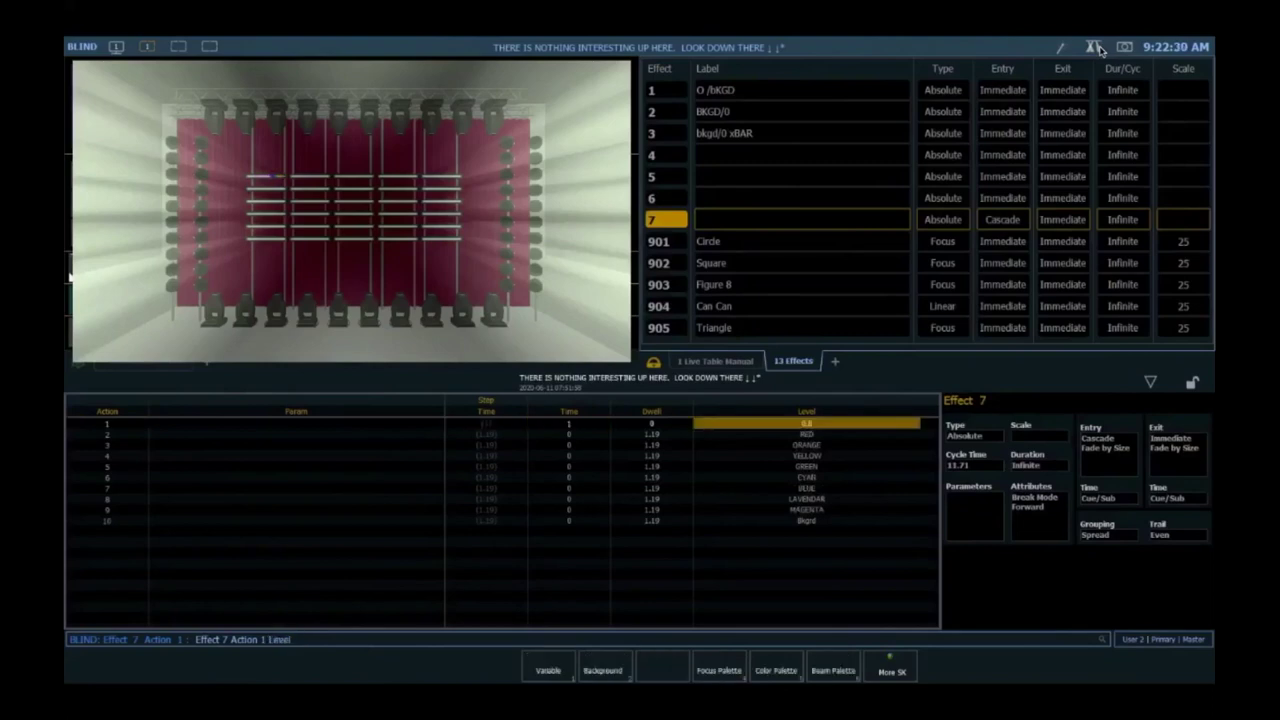
key("BackSpace")
type("0")
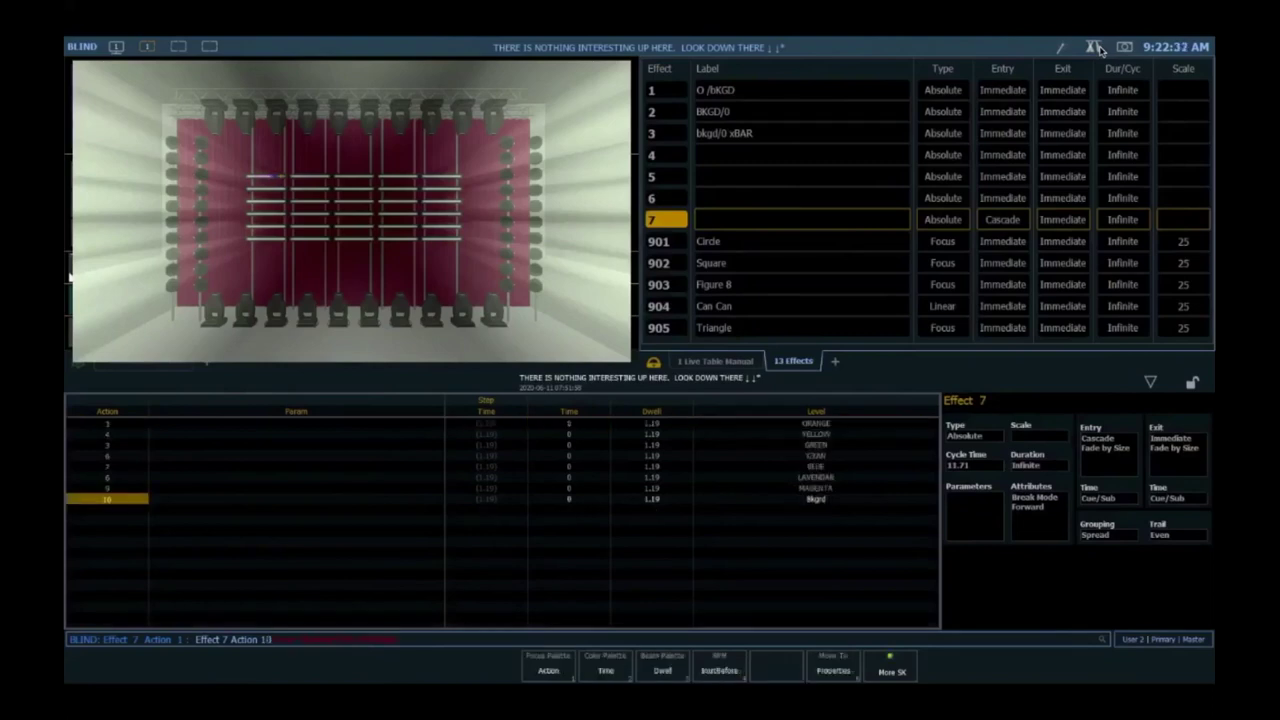
key("Up")
key("Up")
key("Up")
key("Up")
key("Up")
key("Up")
key("Up")
key("Up")
key("Up")
key("Right")
key("Right")
key("Right")
key("Right")
type("100")
key("Return")
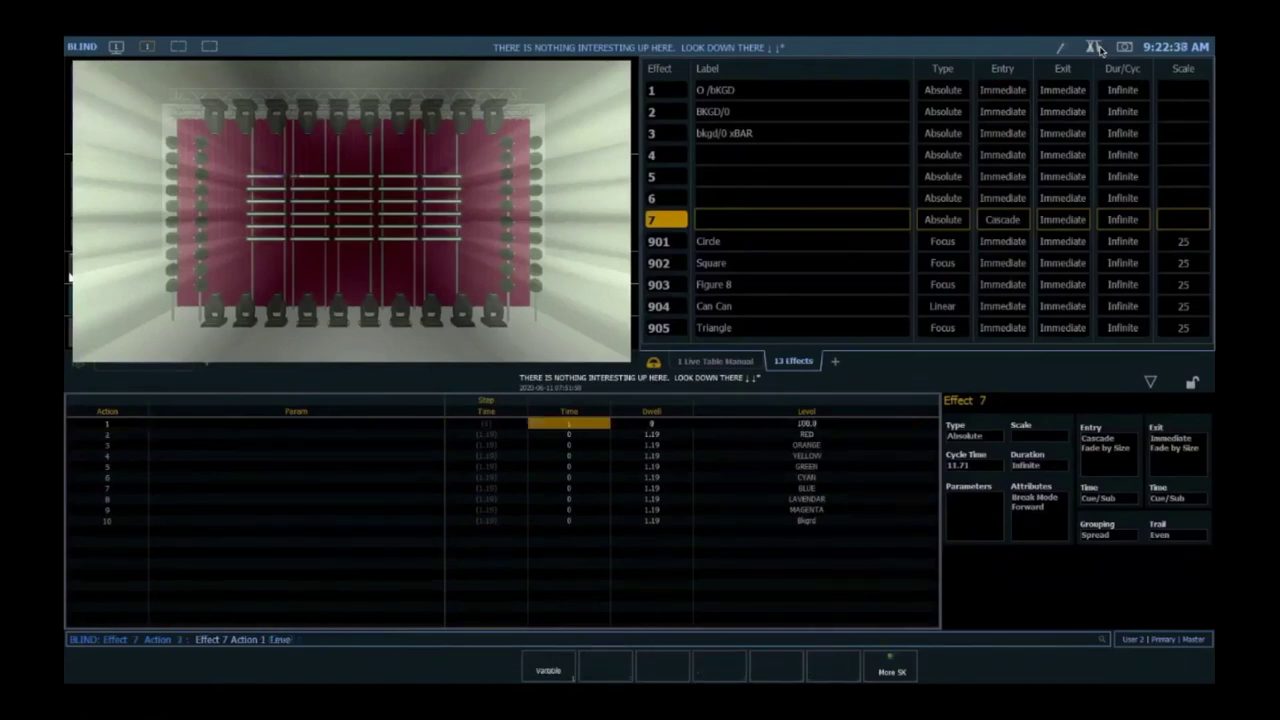
- Set the time of Effect 7's action 1 to 0 and its dwell to 1 second
key("Right")
type("1")
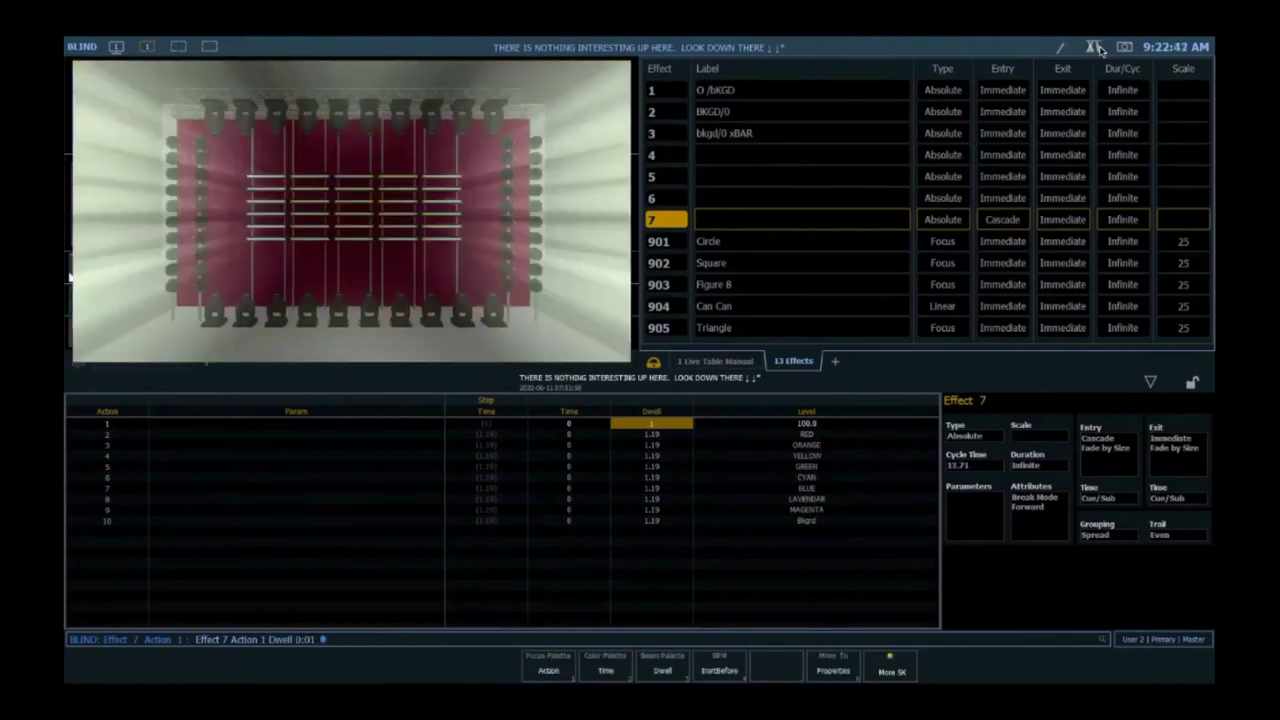
- Set the dwell of Effect 7's action 1 to 0
key("Return")
key("Return")
key("Right")
key("Right")
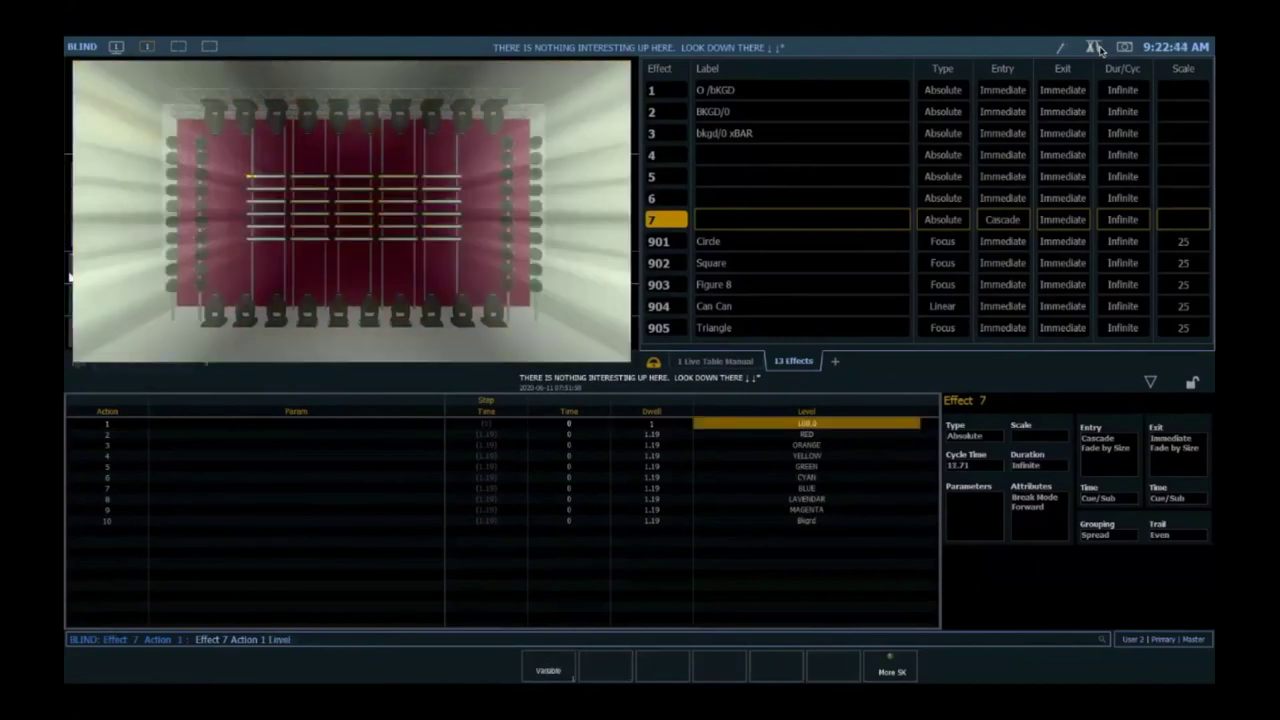
key("Left")
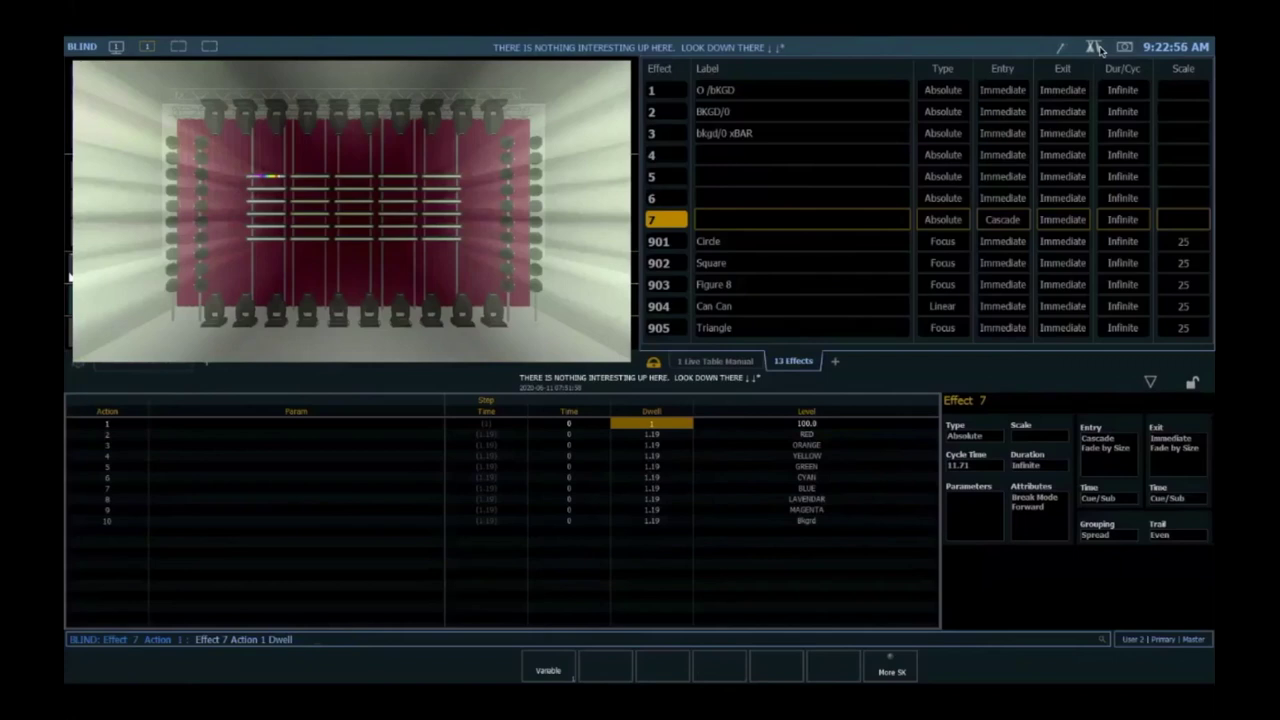
type("0:00")
key("Return")
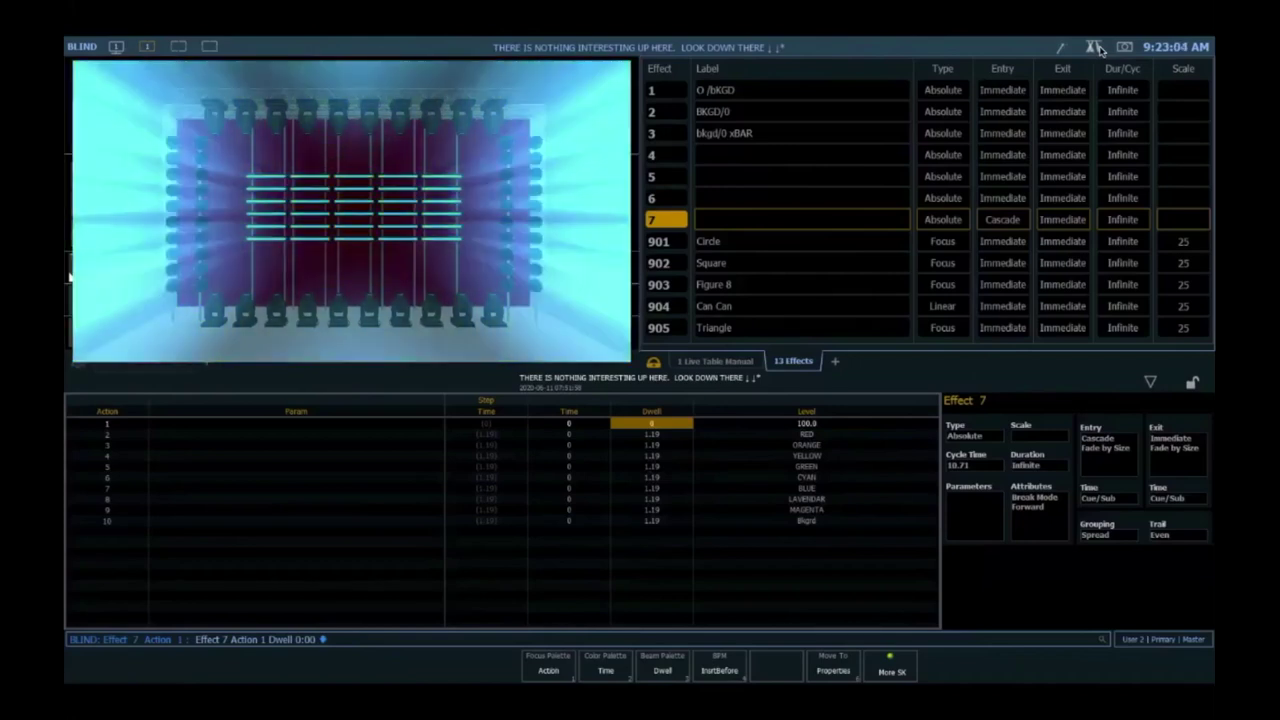
key("Return")
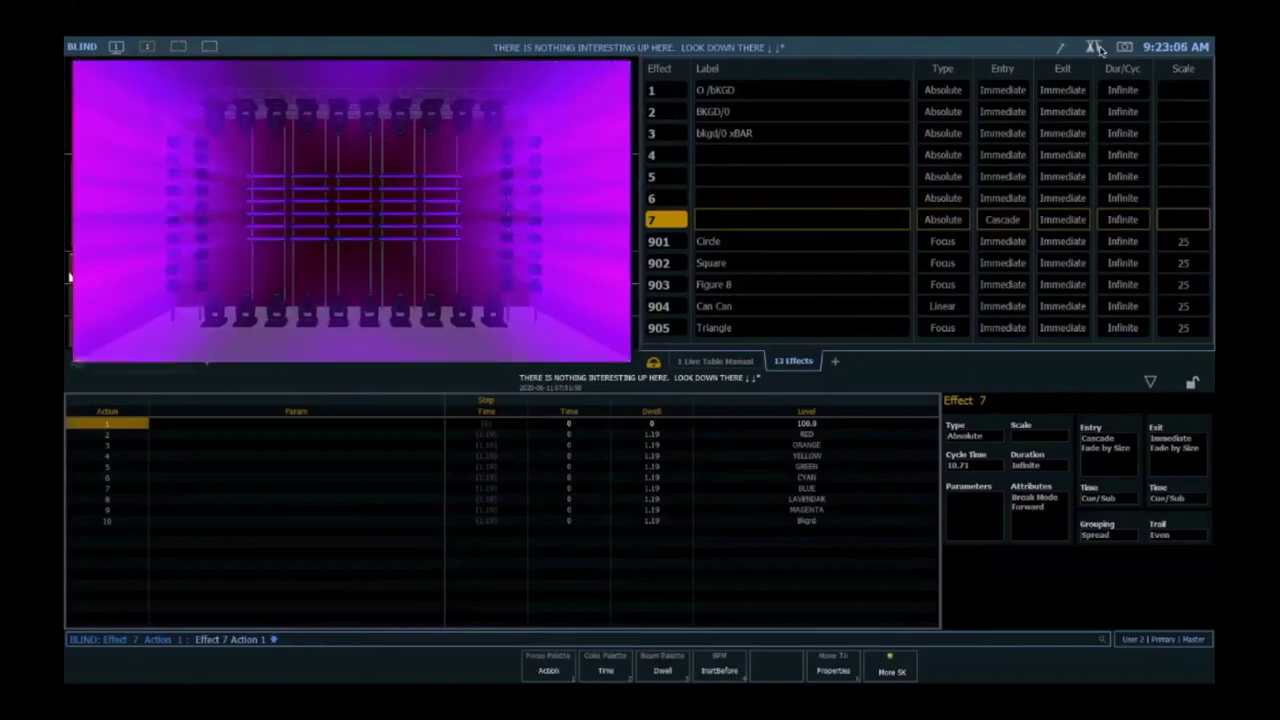
- Insert a new first action in Effect 7 and set its level to Background
key("Insert")
key("Return")
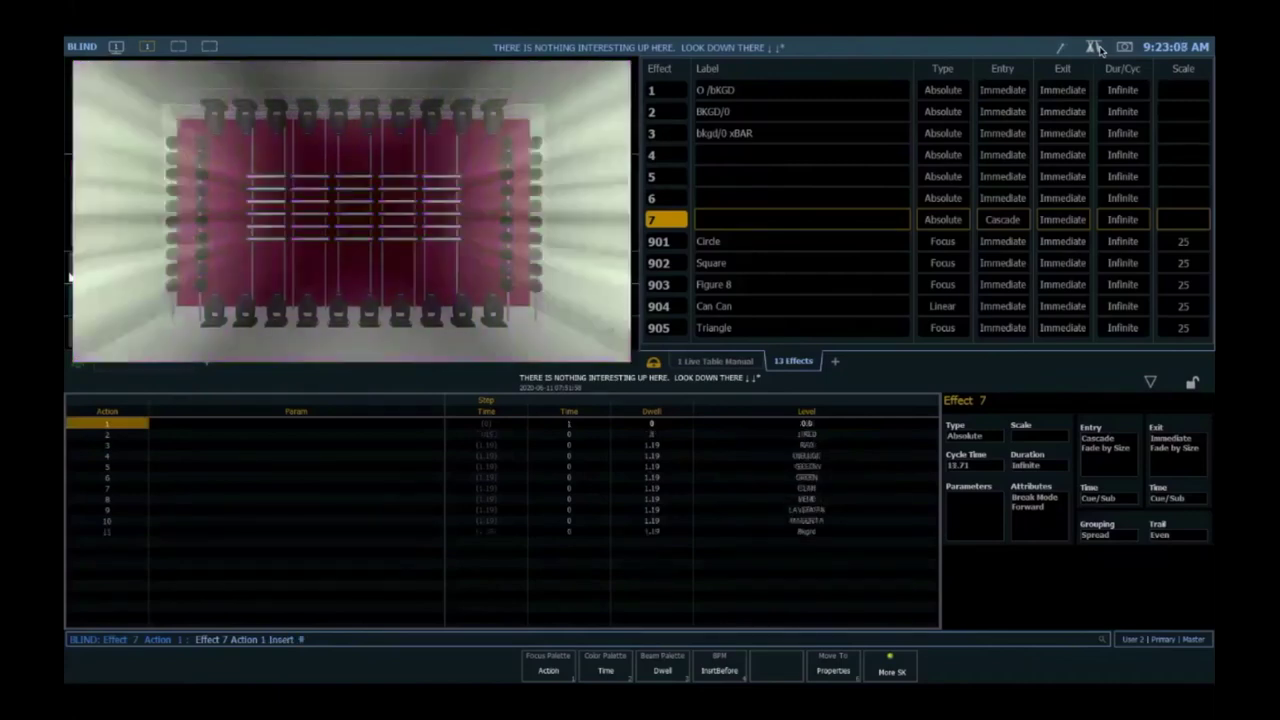
key("t")
key("l")
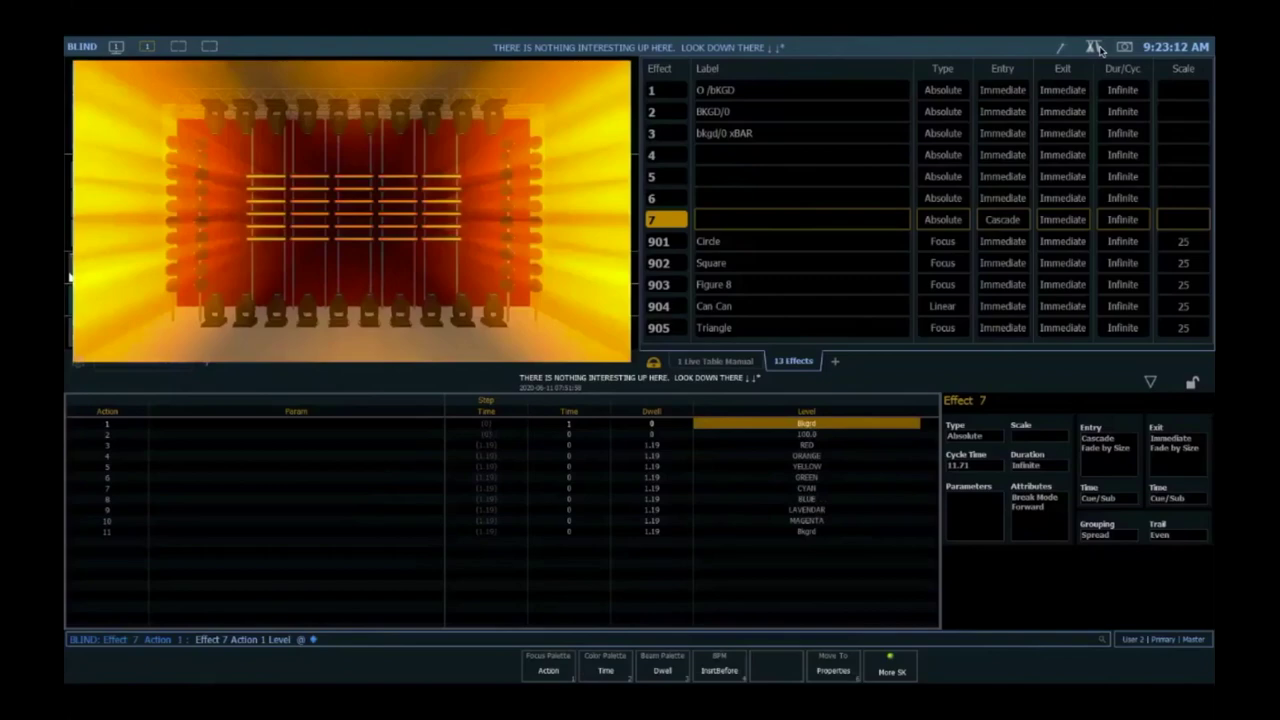
- Go to Live, run Effect 7 on Group 7 and clear the command line
left_click(1096, 48)
key("g")
key("7")
key("Return")
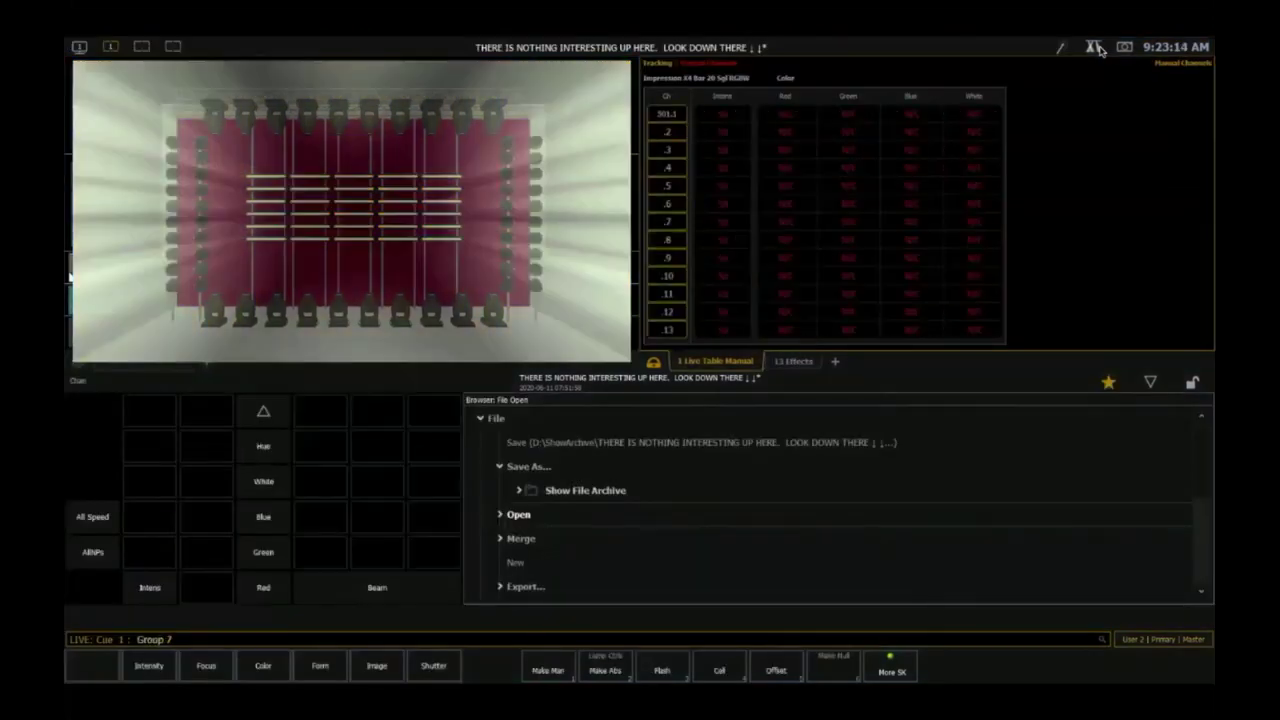
key("e")
key("7")
key("Return")
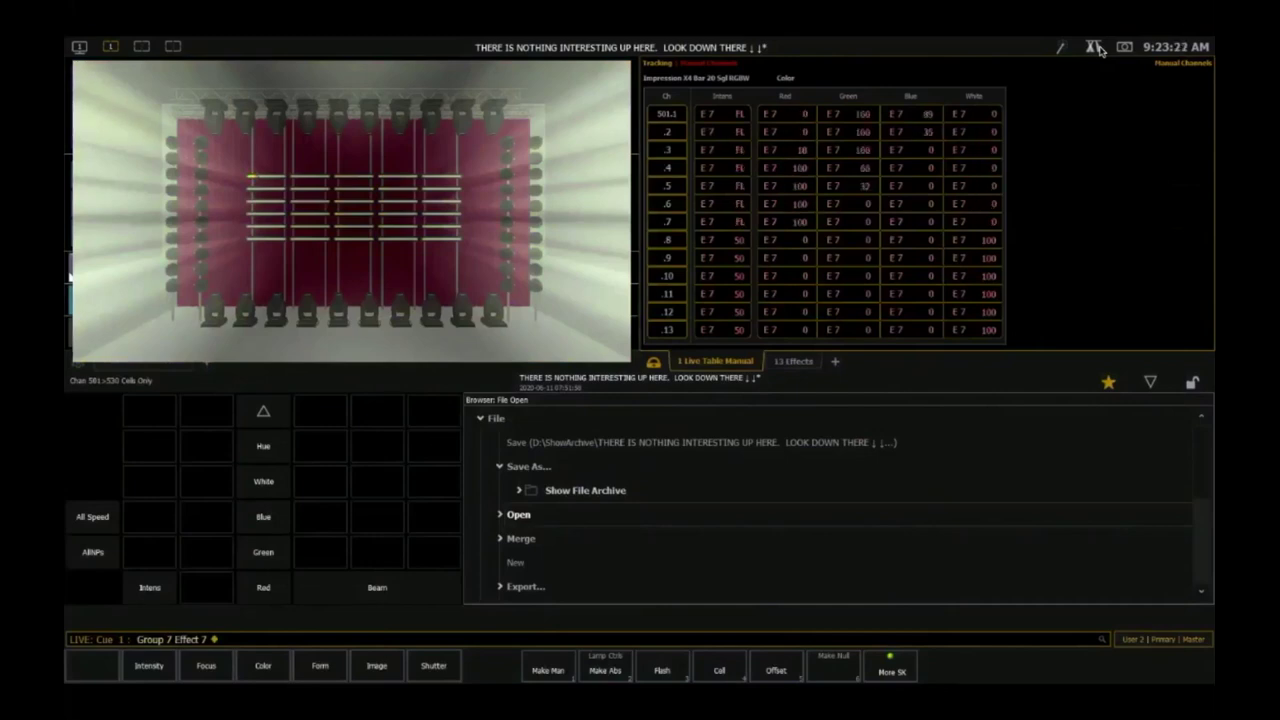
key("BackSpace")
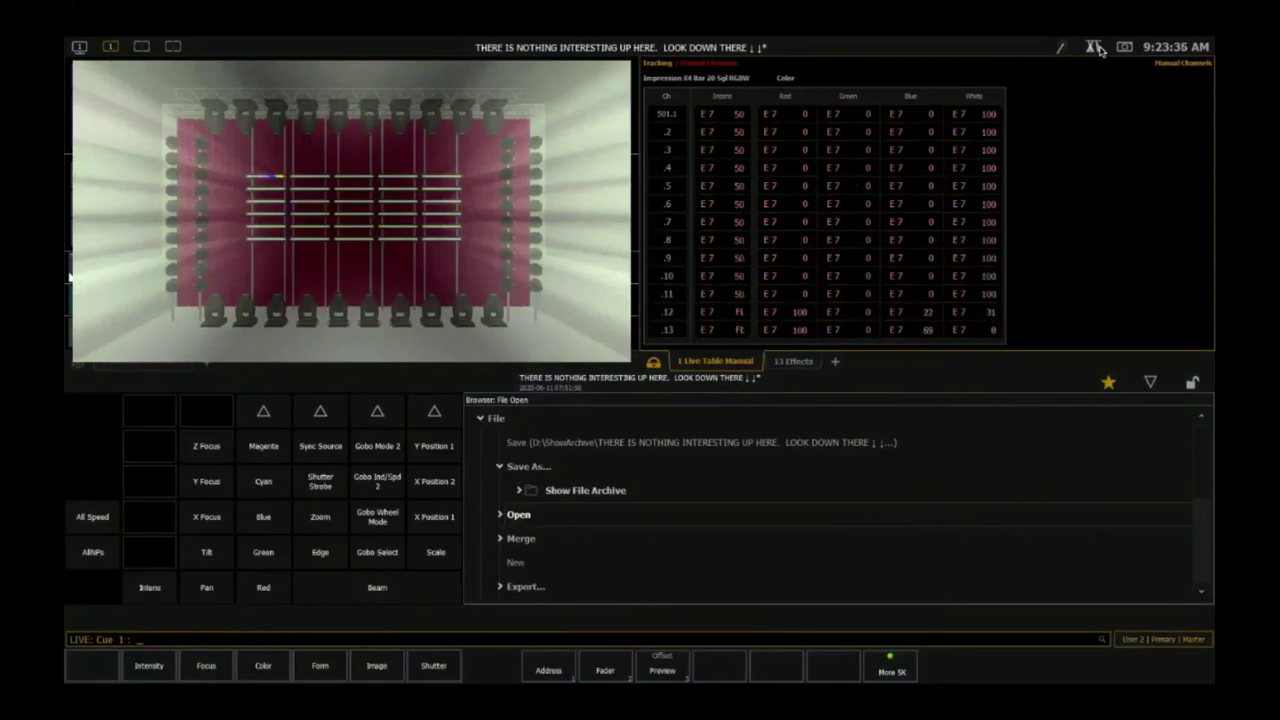
- Reopen Effect 7 for editing and set the dwell of the colour actions RED through MAGENTA to 3 seconds
key("e")
key("7")
key("Return")
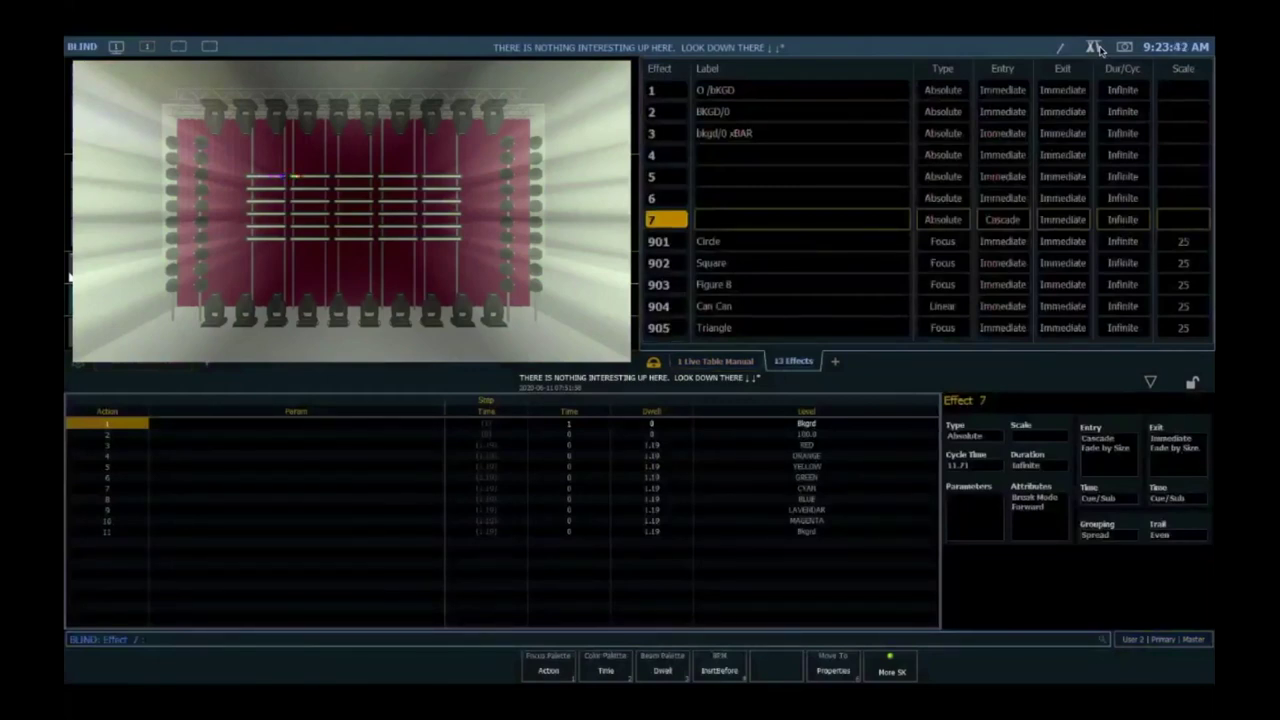
key("t")
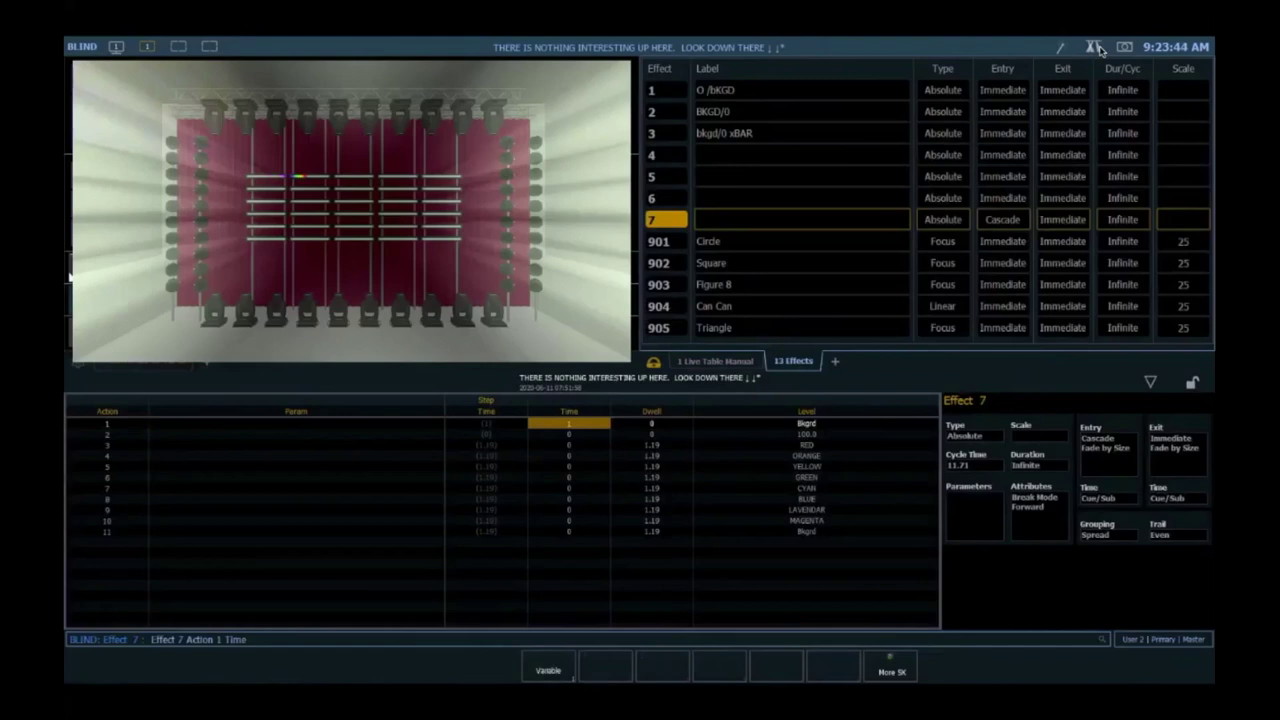
key("Right")
key("Down")
key("Down")
key("Down")
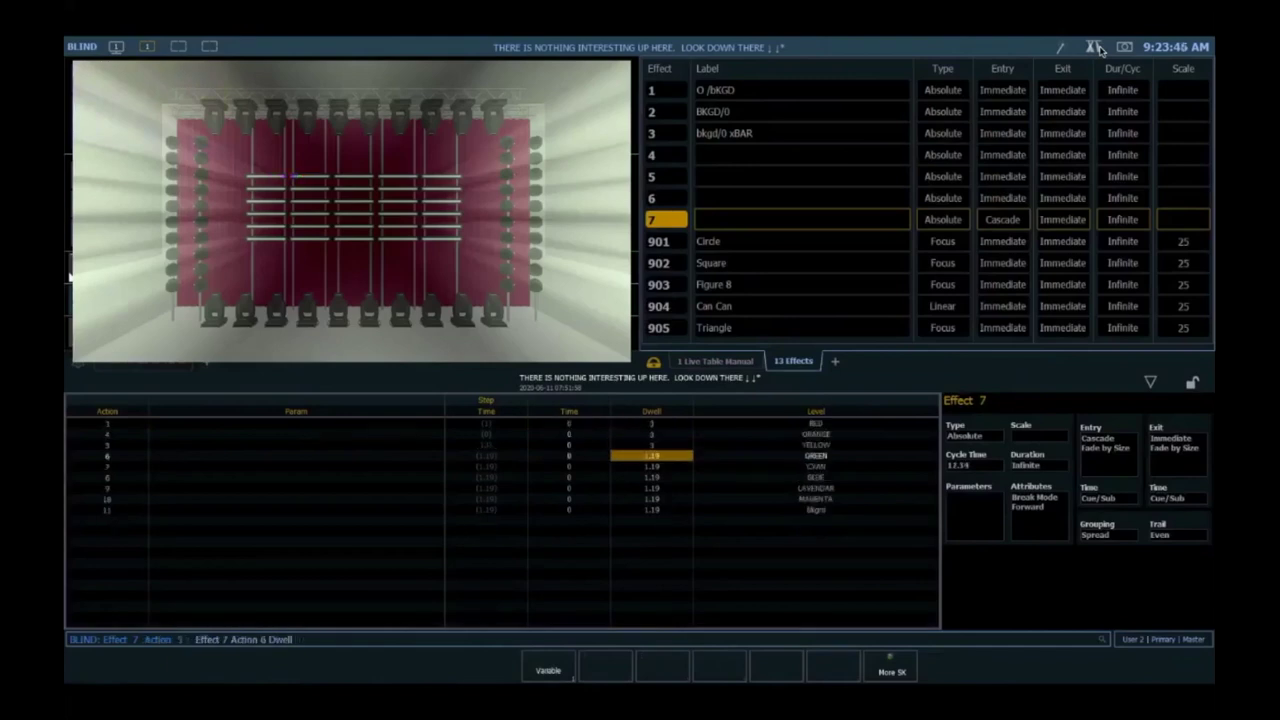
type("3")
key("Return")
type("3")
key("Return")
type("3")
key("Return")
type("3")
key("Return")
type("3")
- Set Effect 7's cycle time to 20 seconds
key("Up")
type("25")
key("Return")
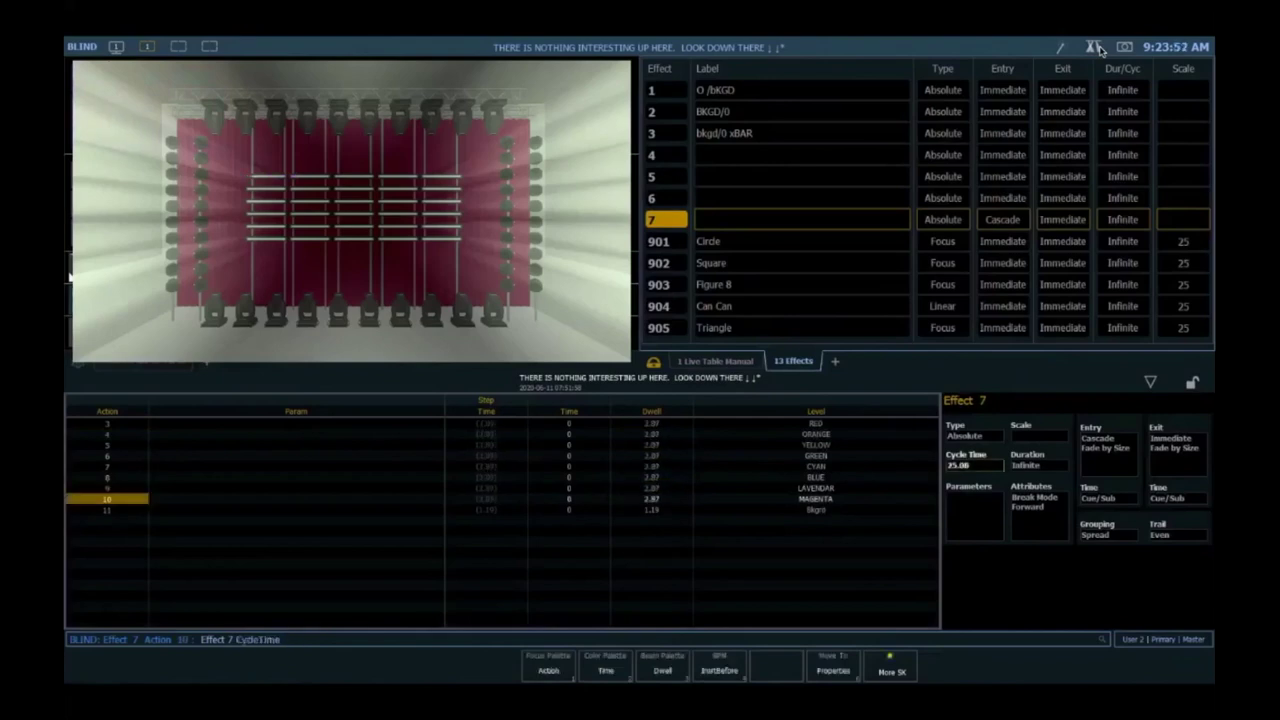
type("20")
key("Return")
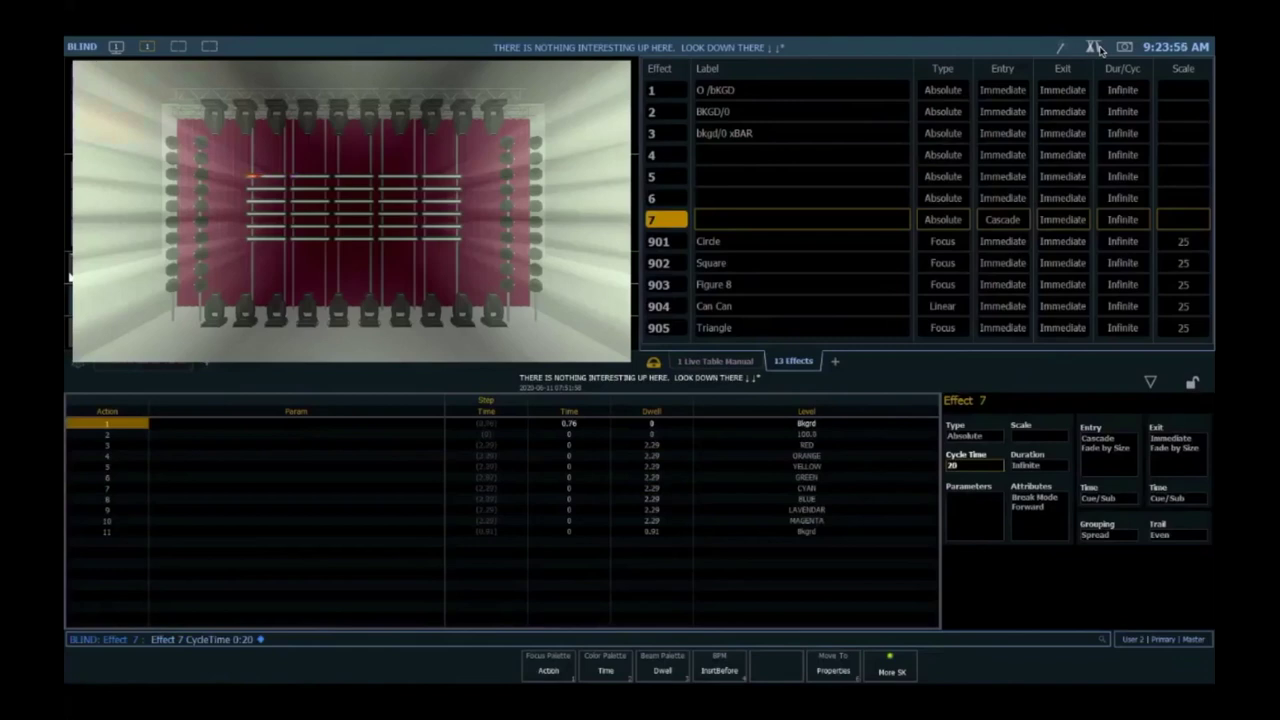
- Turn off the Break Mode attribute of Effect 7
key("a")
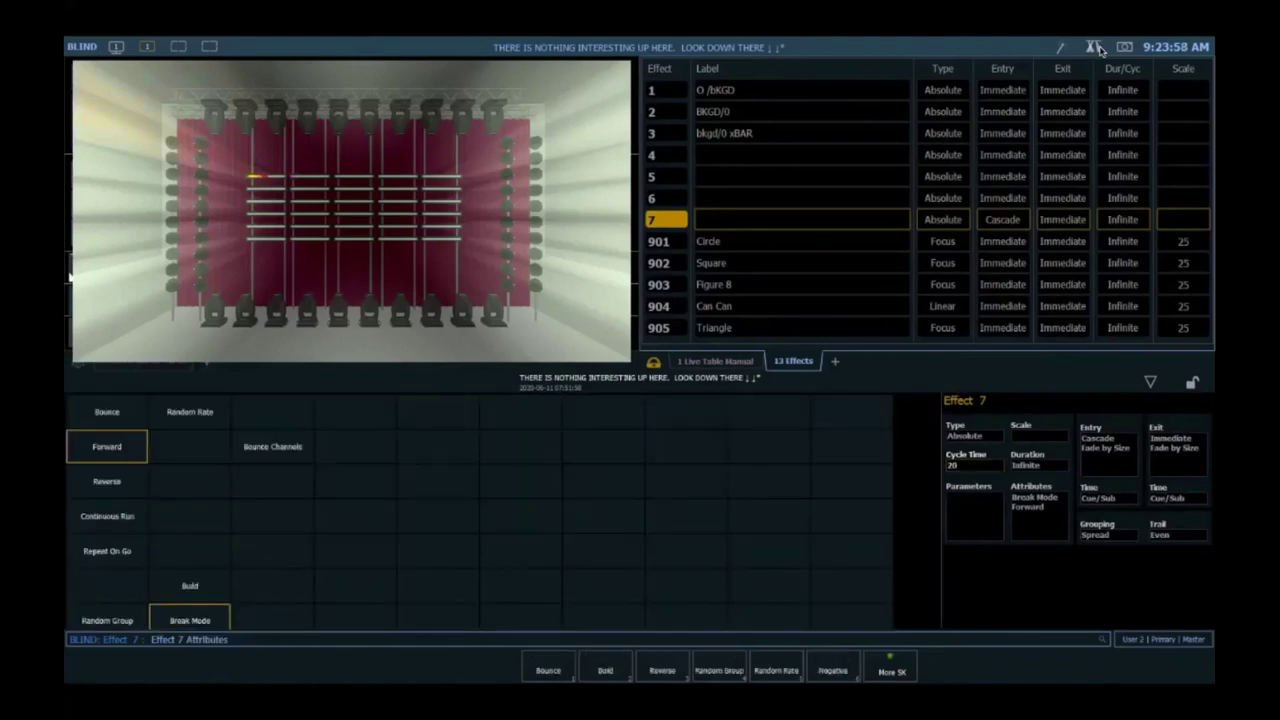
key("Return")
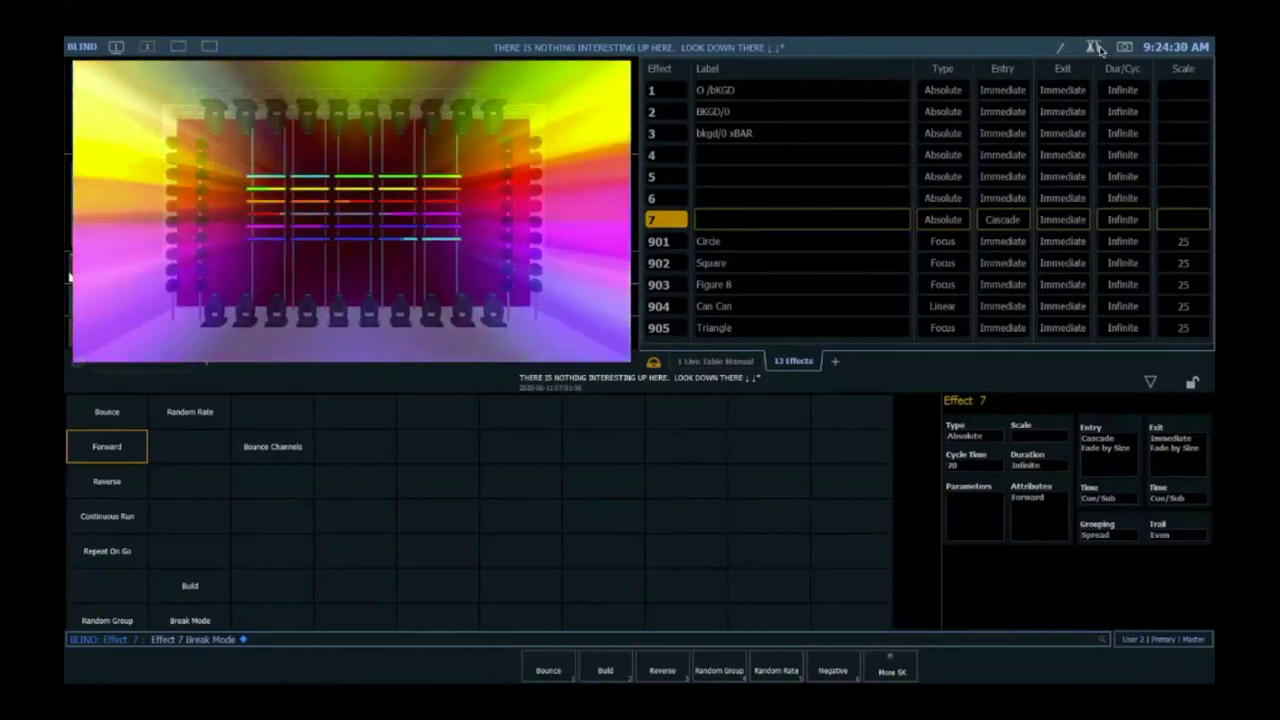
key("Return")
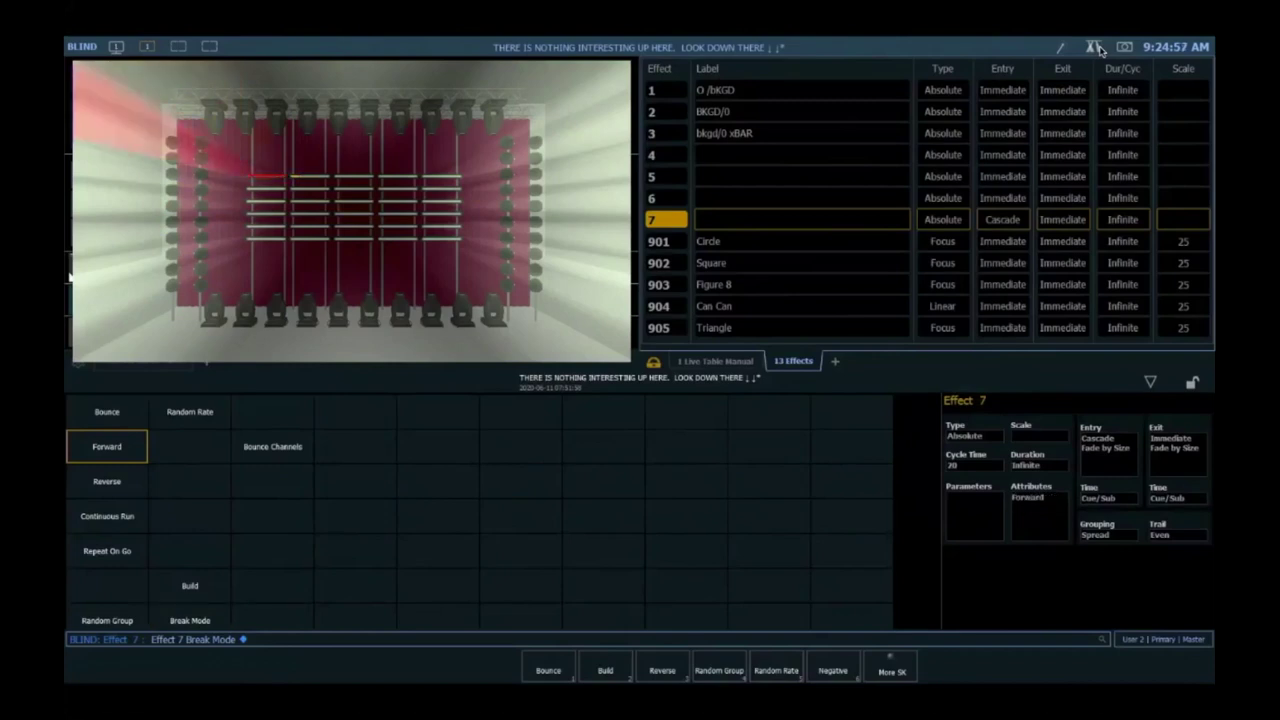
- Set Effect 7's trail to 100 and its grouping to 50
key("Tab")
type("100")
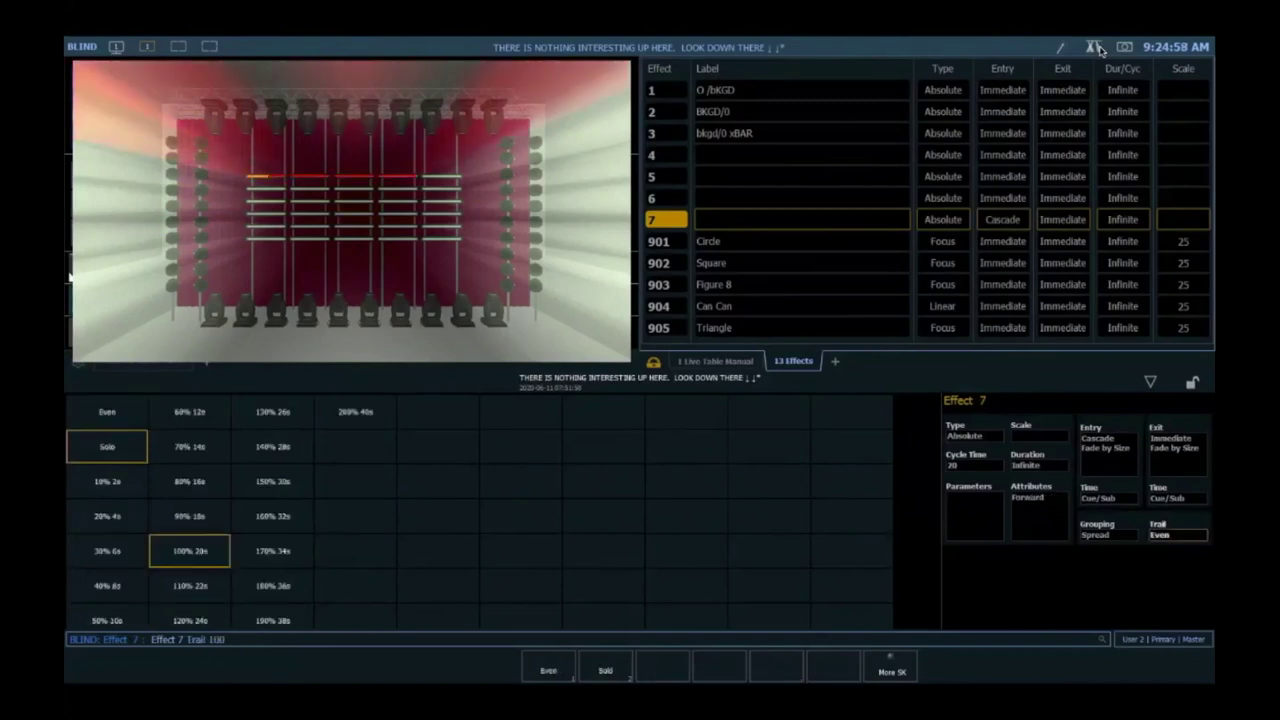
key("Return")
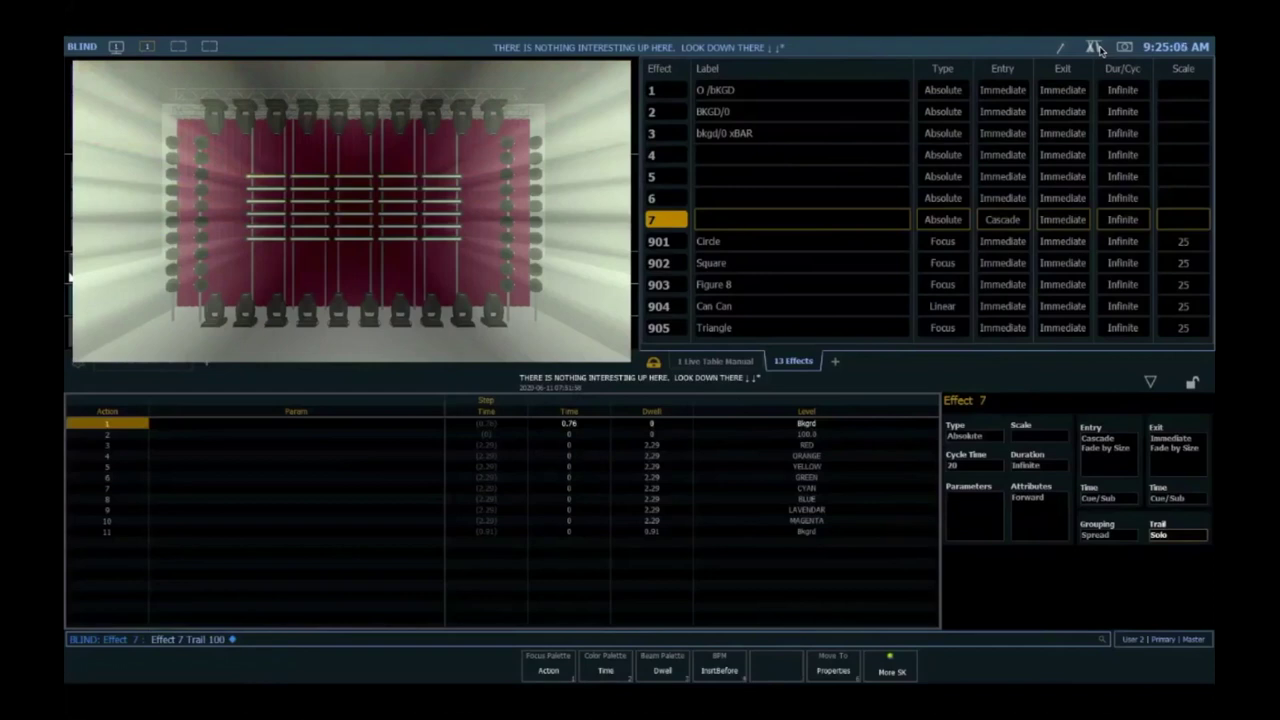
key("Tab")
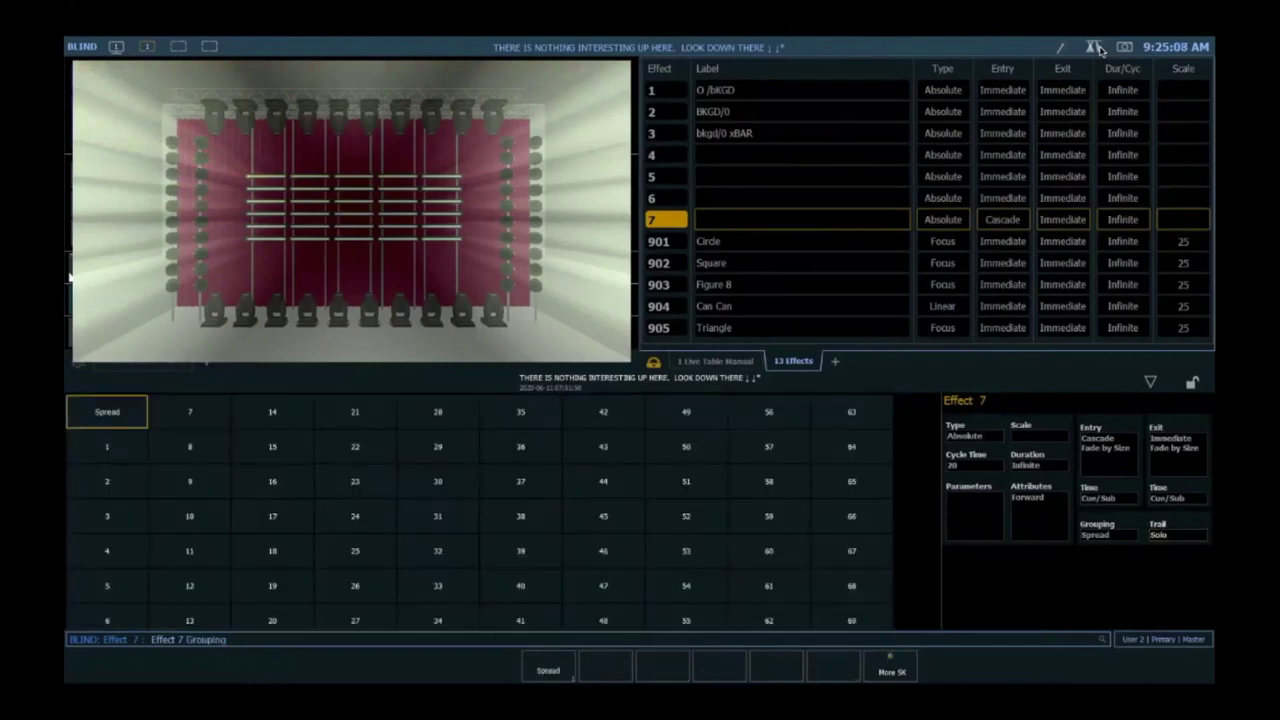
type("50")
key("Return")
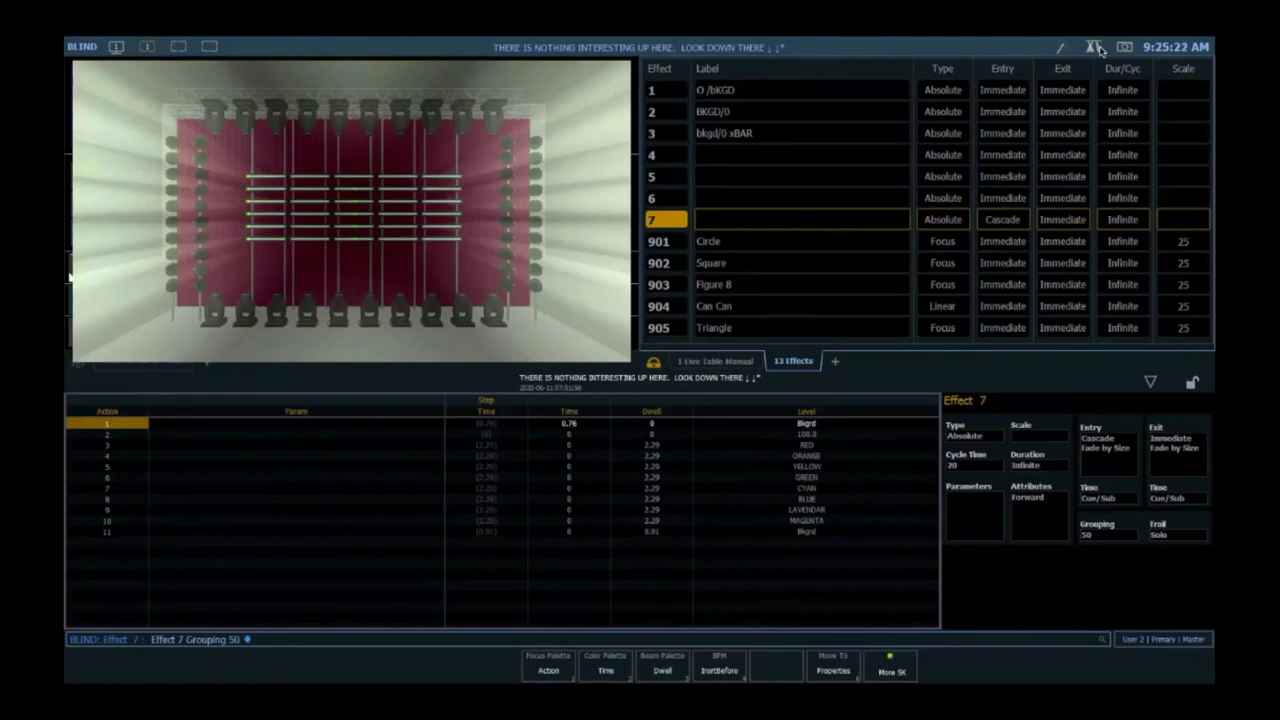
- Try Effect 7 with a trail of 01 and set the trail back to 100
left_click(1158, 530)
type("01")
key("Return")
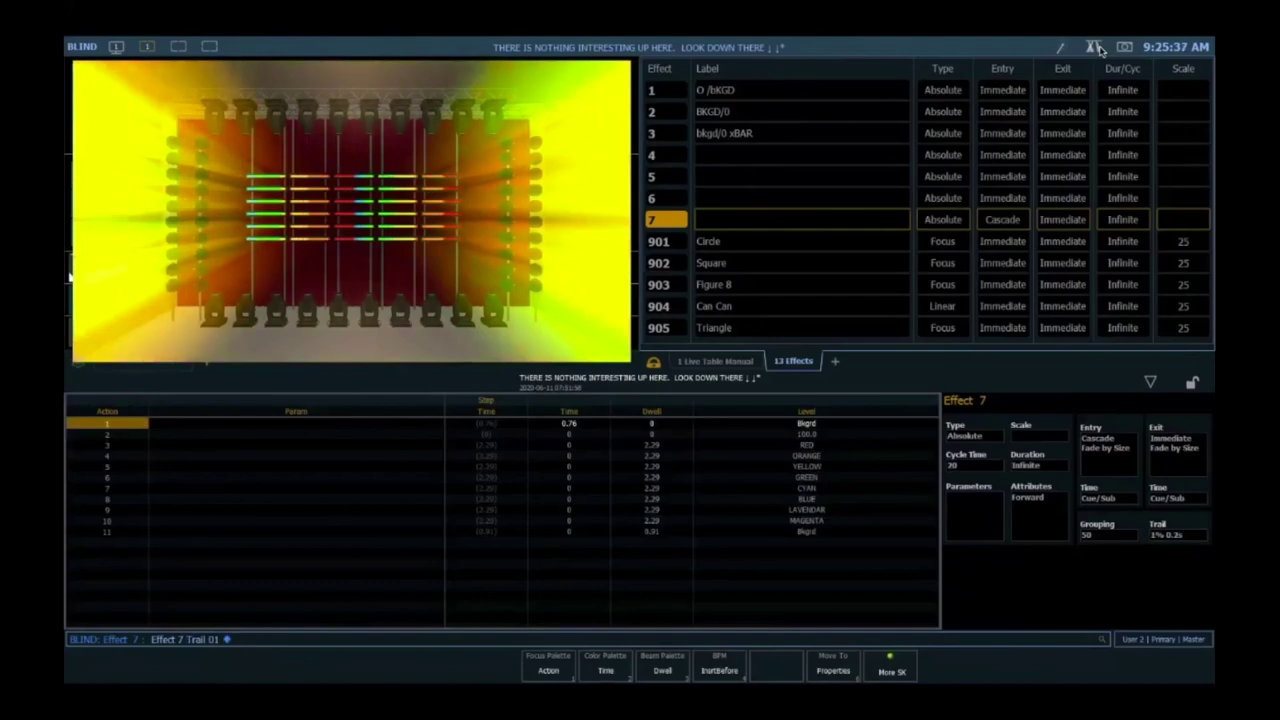
type("100")
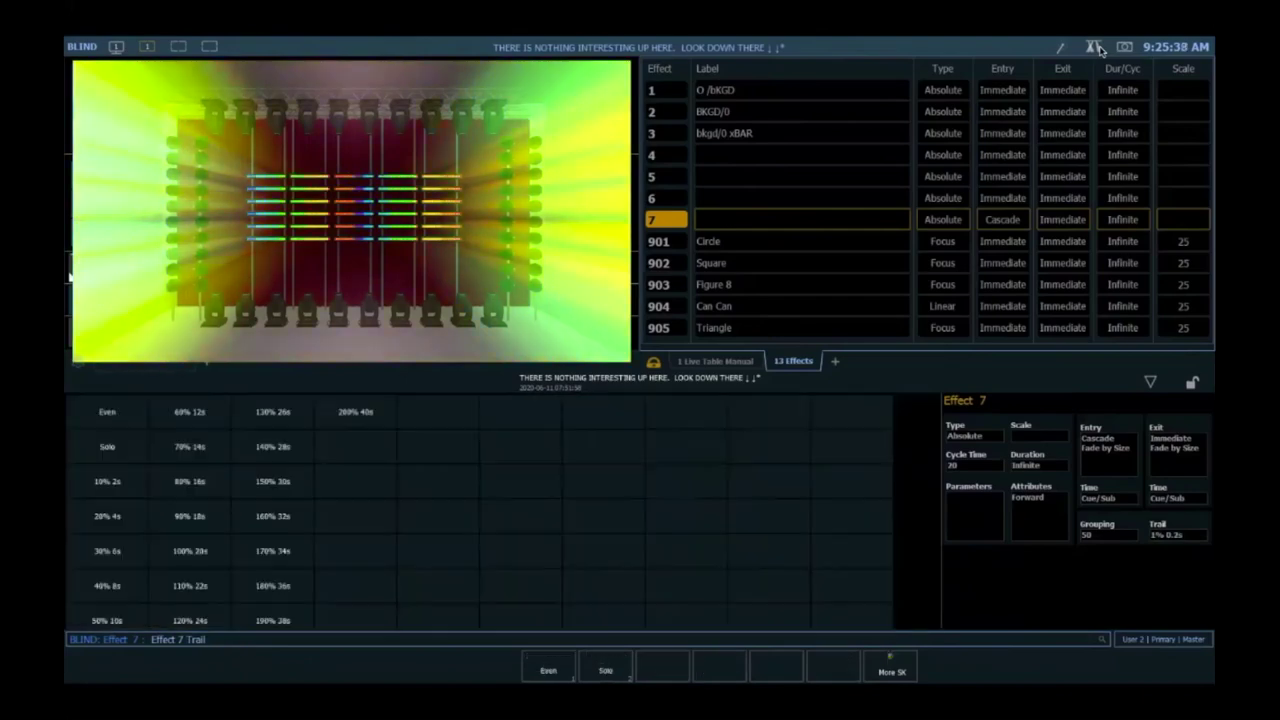
key("Return")
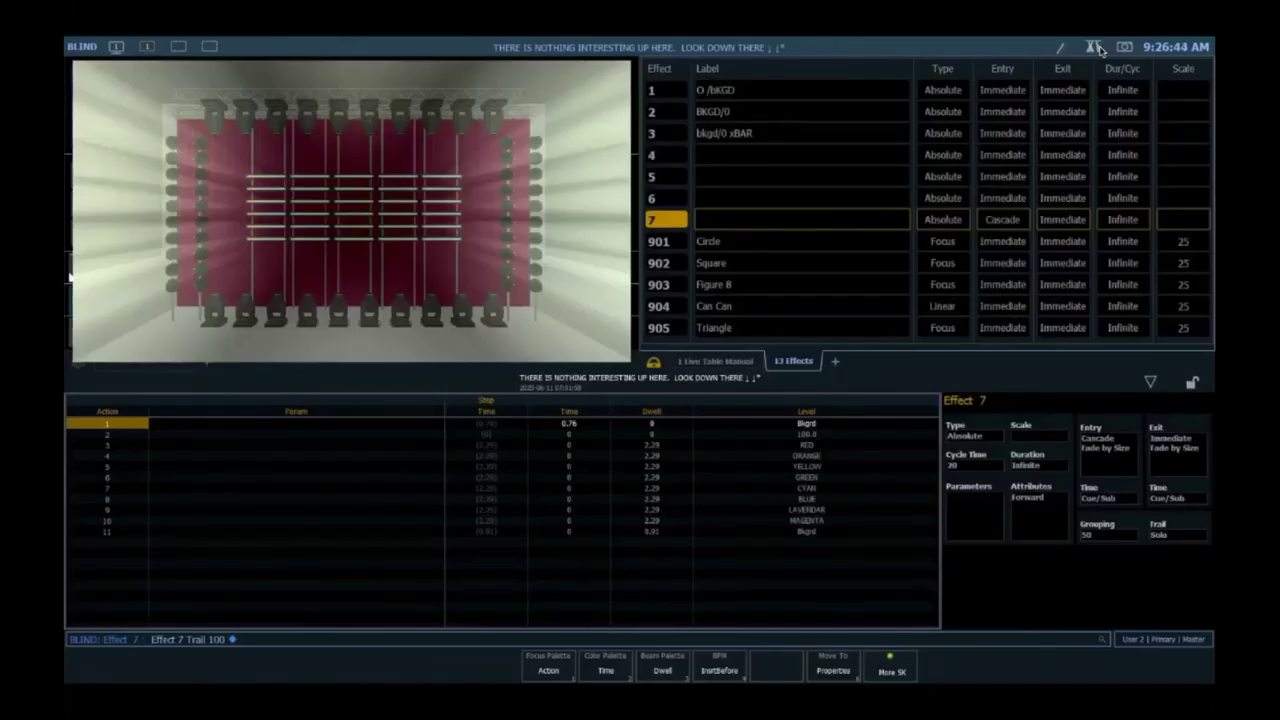
- Create Effect 8 as an Absolute effect
key("BackSpace")
key("e")
key("Return")
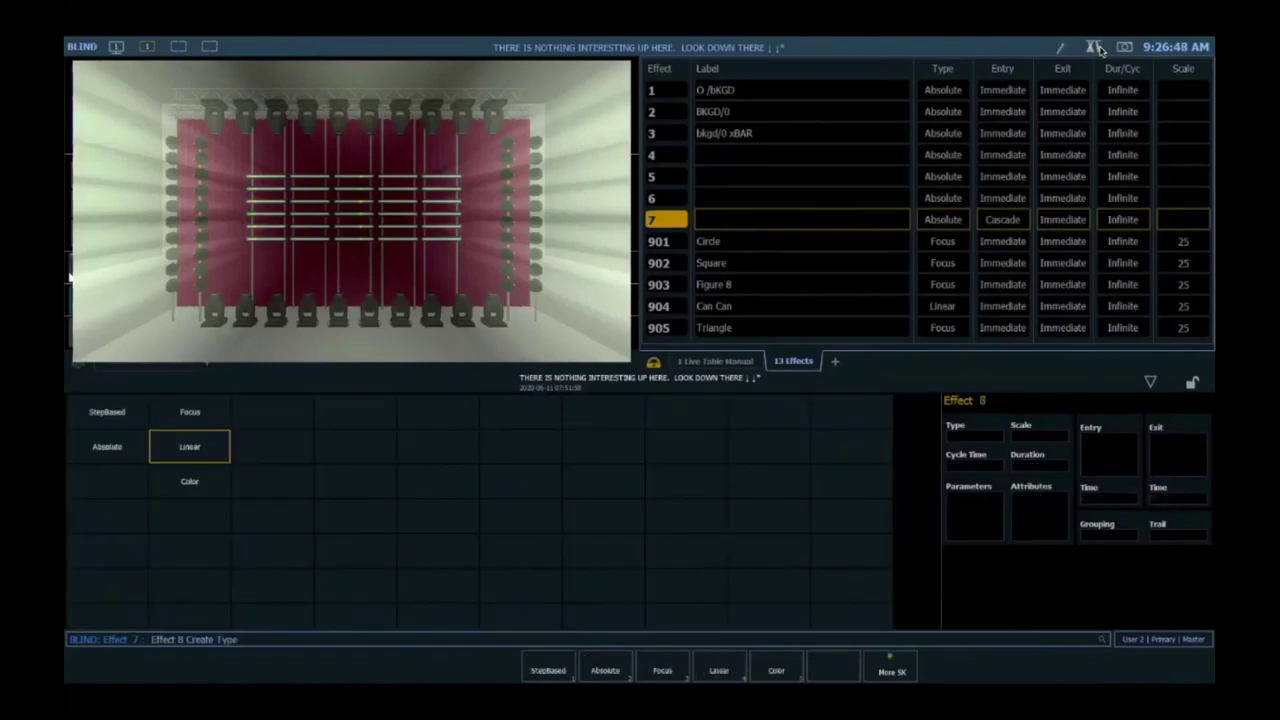
key("F2")
key("Return")
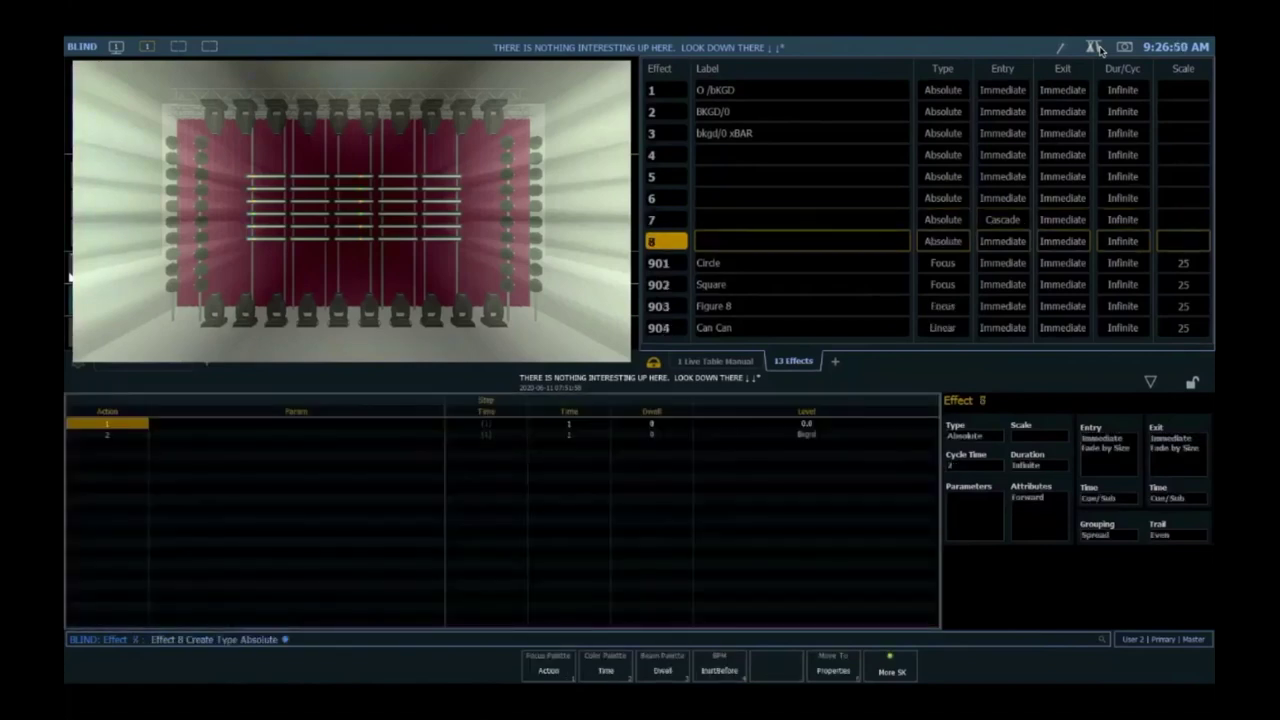
- Fill Effect 8's actions 1 to 3 with the RED palette and actions 4 and 5 with ORANGE
key("Right")
key("Right")
key("Right")
key("Right")
key("Right")
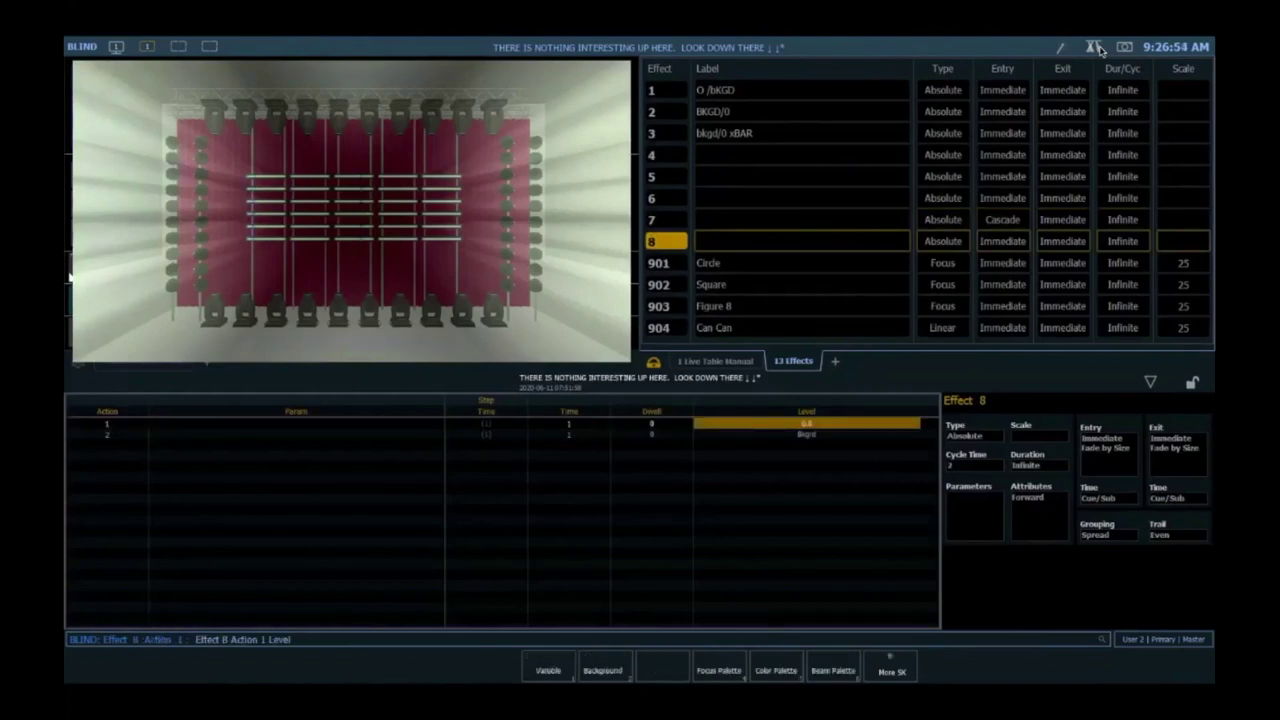
key("Down")
key("Down")
key("Down")
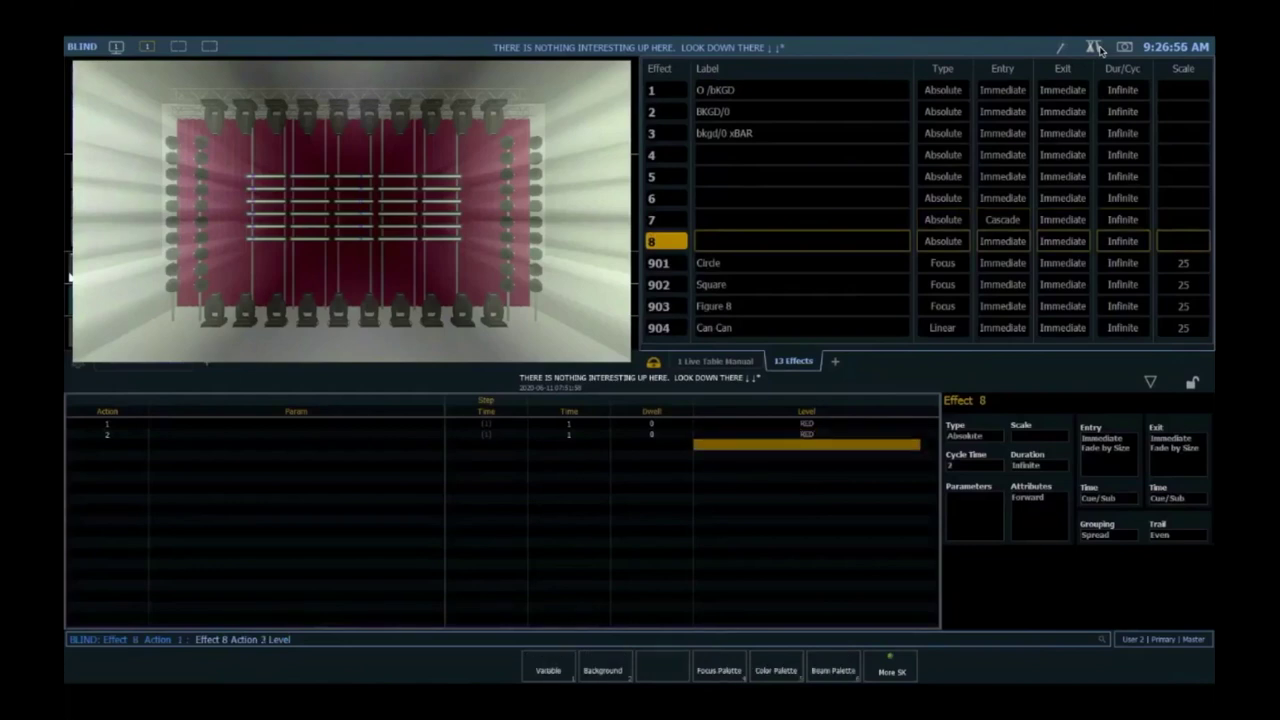
key("Down")
key("Down")
- Set the levels of Effect 8's actions 6 to 9 to Color Palettes 7, 8, 9 and 10
key("alt+c")
key("7")
key("Return")
key("alt+c")
key("8")
key("Return")
key("alt+c")
key("9")
key("Return")
key("alt+c")
key("1")
key("0")
key("Return")
- Turn on Break Mode for Effect 8 and set its grouping to 100
key("Up")
key("Up")
key("Up")
key("Up")
key("Up")
key("Up")
key("Up")
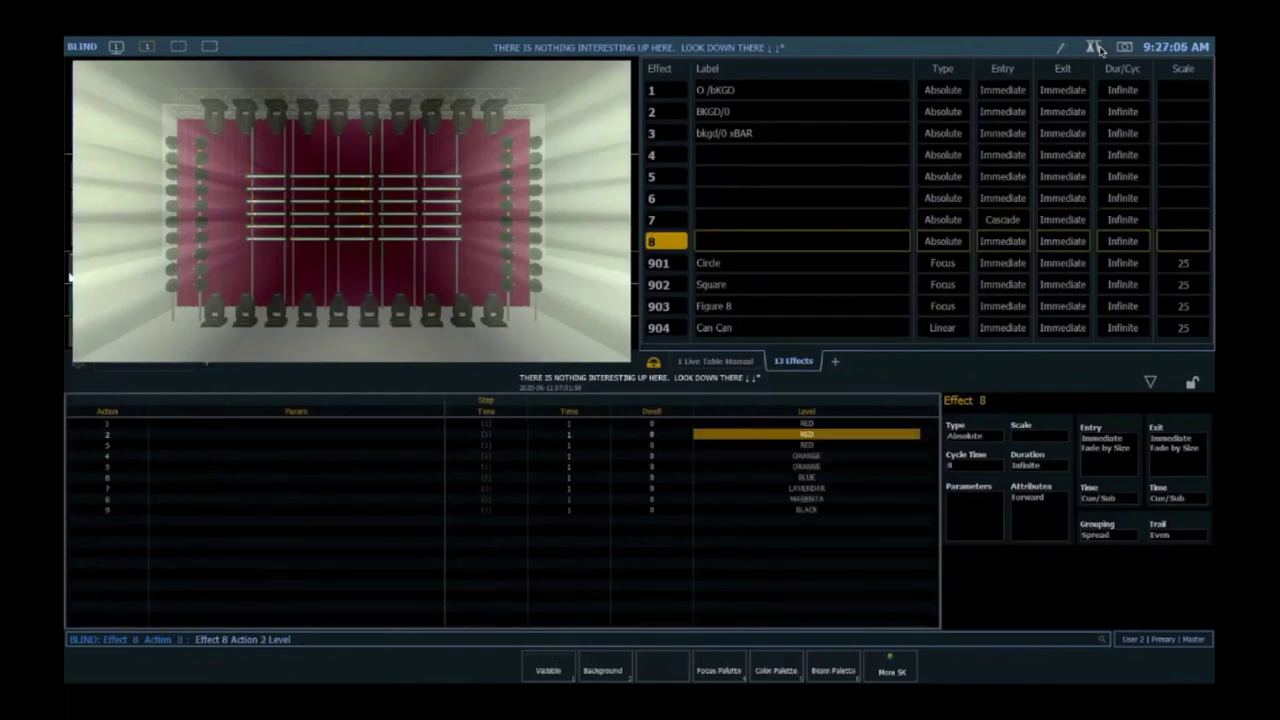
key("Left")
key("Left")
key("Up")
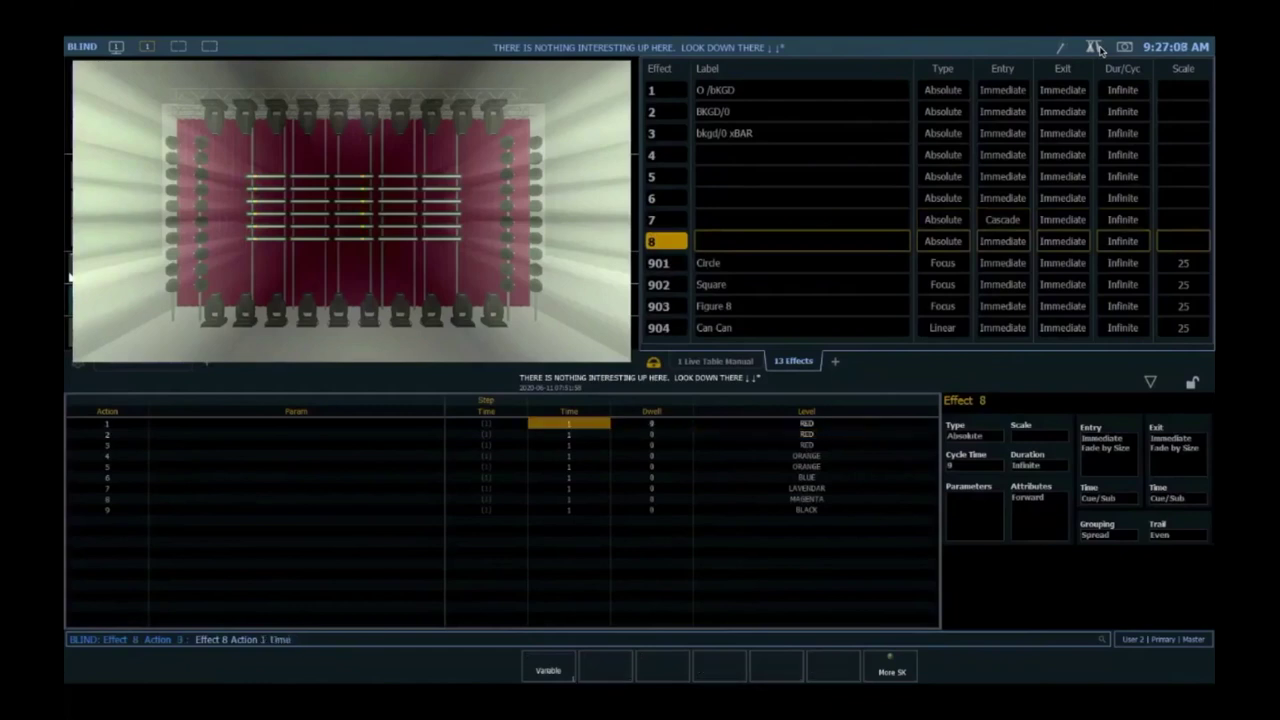
key("Right")
key("Right")
key("Right")
key("Return")
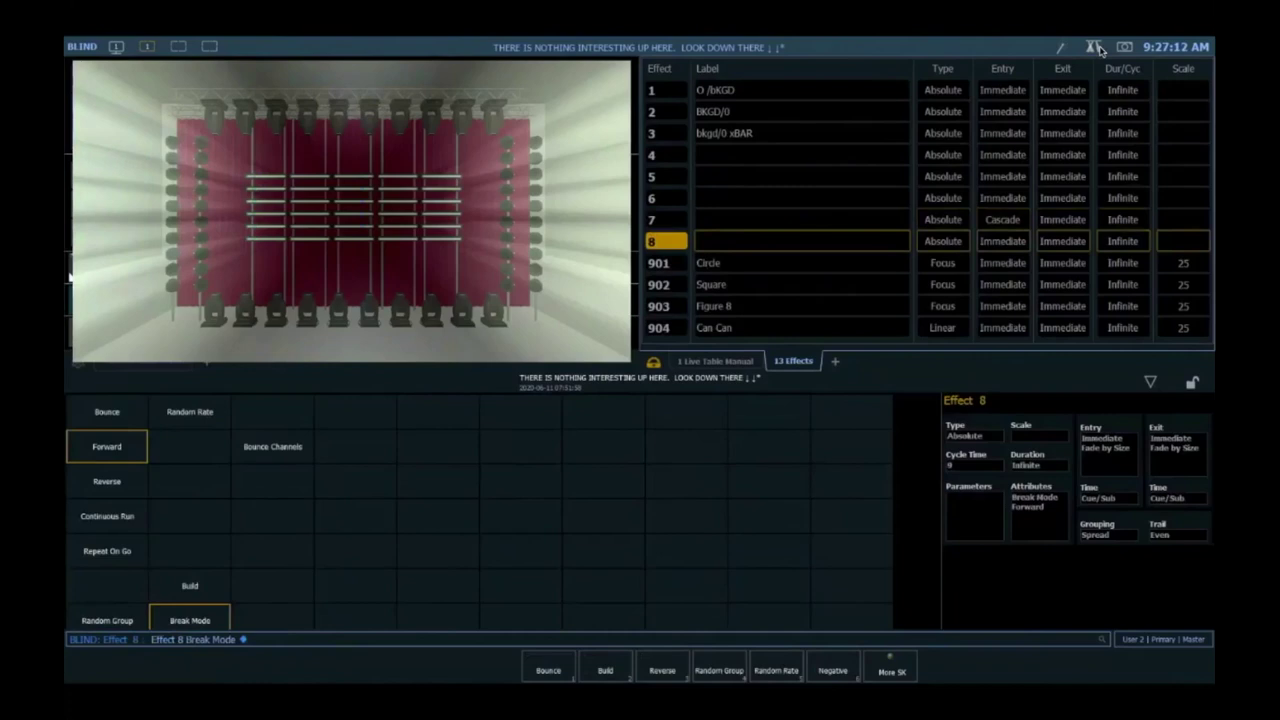
key("Down")
key("Return")
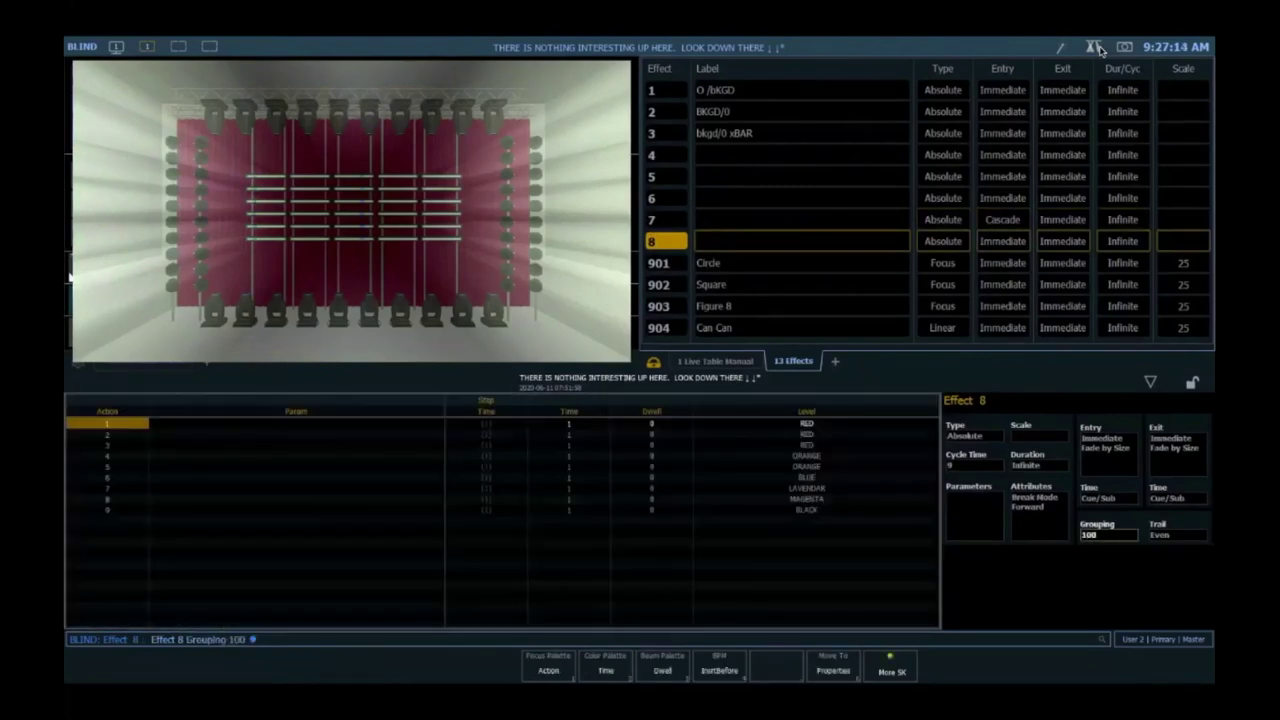
- Go to Live and run Effect 8 on Group 7
key("alt+l")
key("g")
key("7")
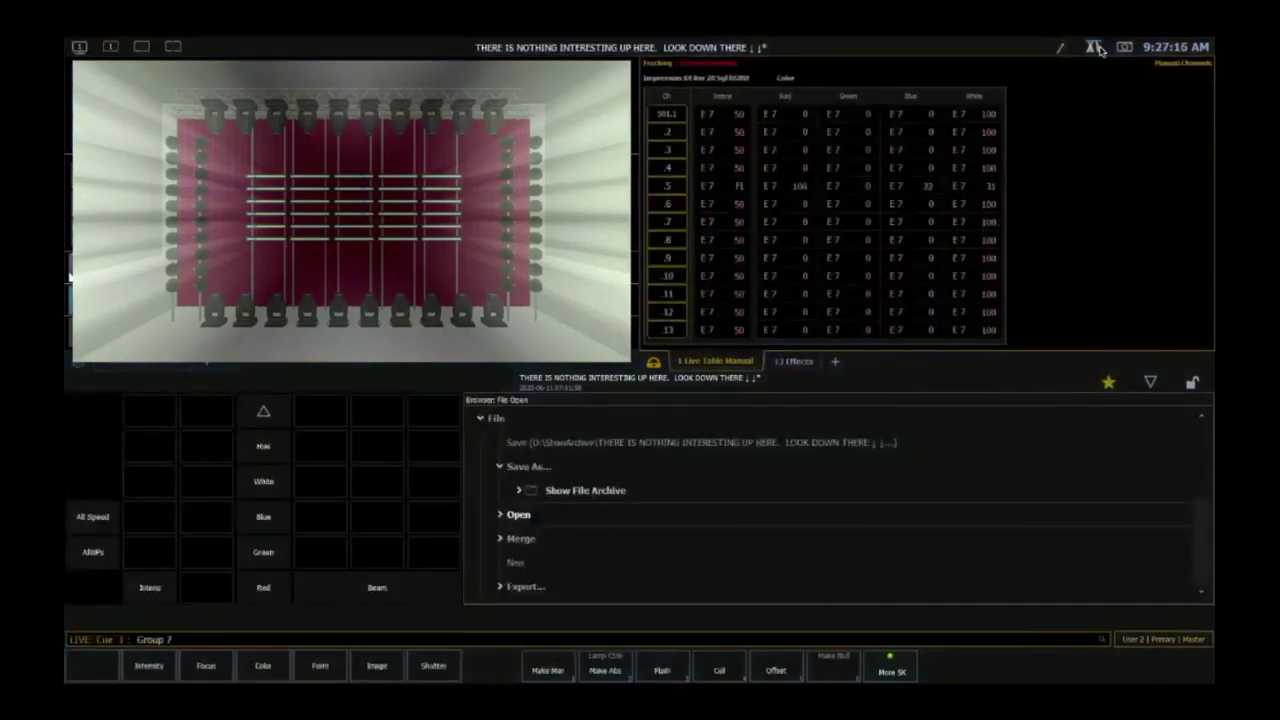
key("e")
key("8")
key("Return")
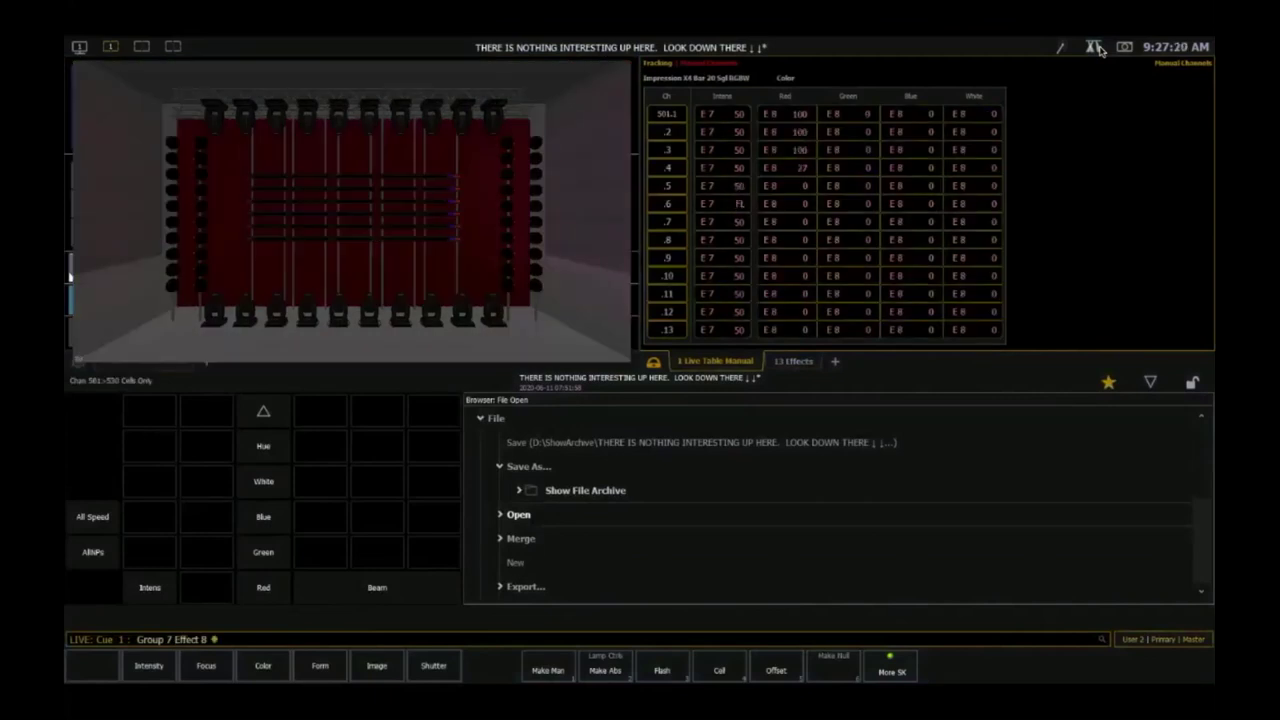
key("BackSpace")
key("e")
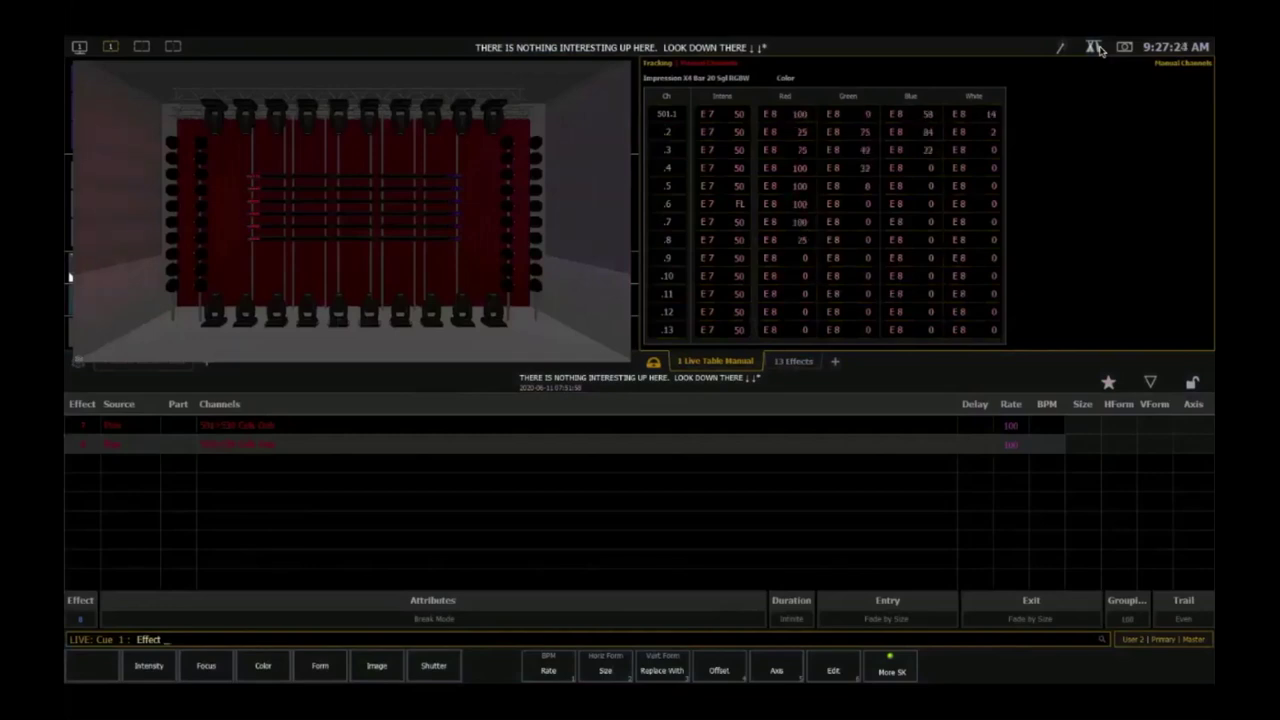
type("8")
key("alt+r")
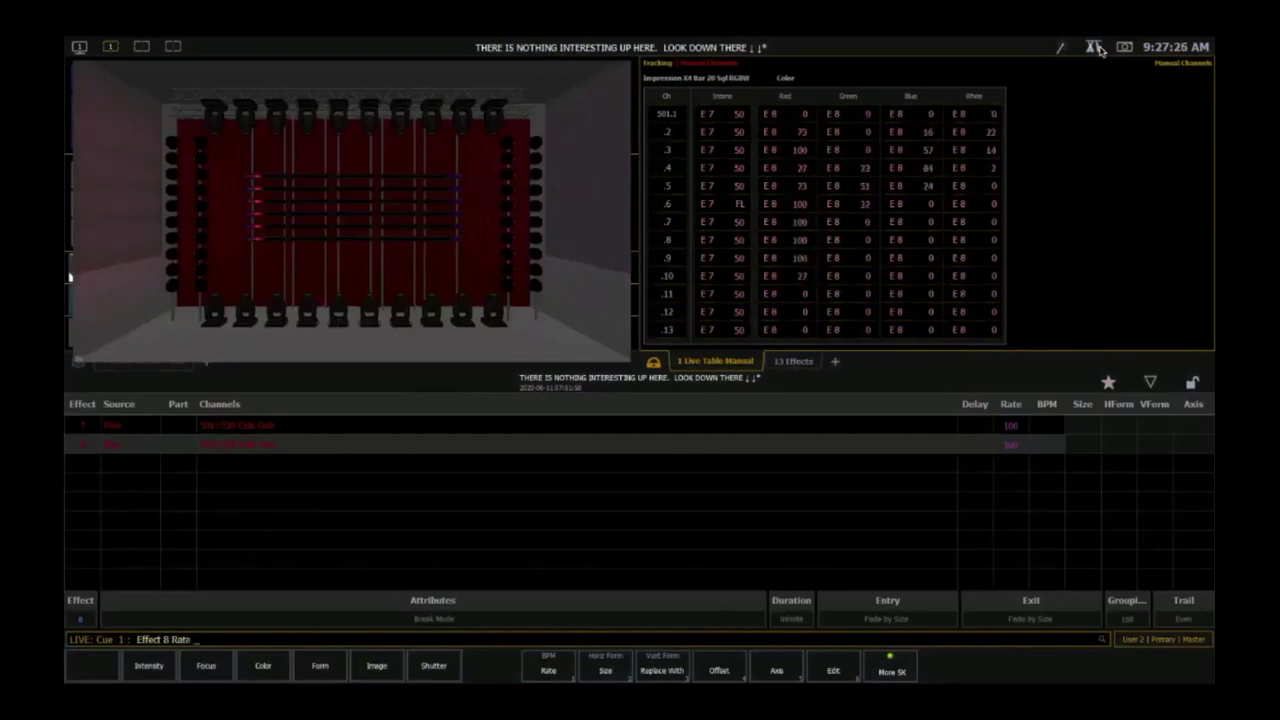
key("BackSpace")
key("BackSpace")
key("BackSpace")
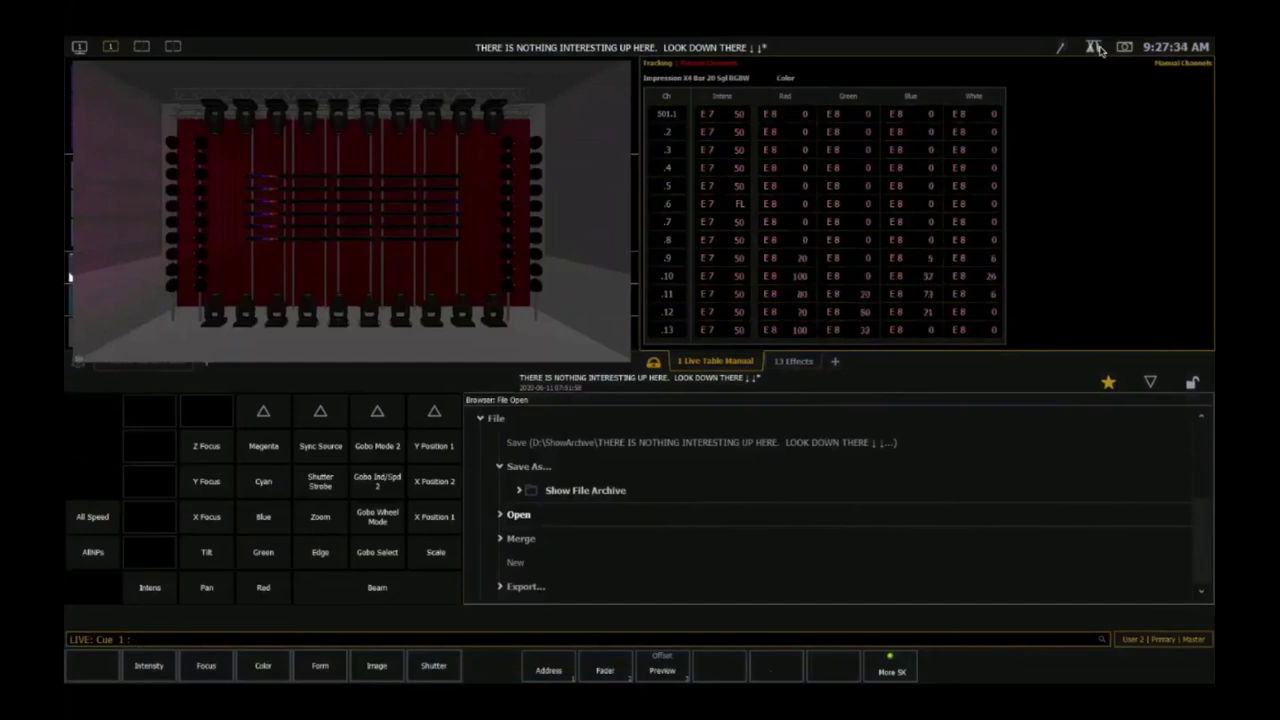
- Open Effect 8 in Blind and insert an additional RED action at action 4
key("alt+f")
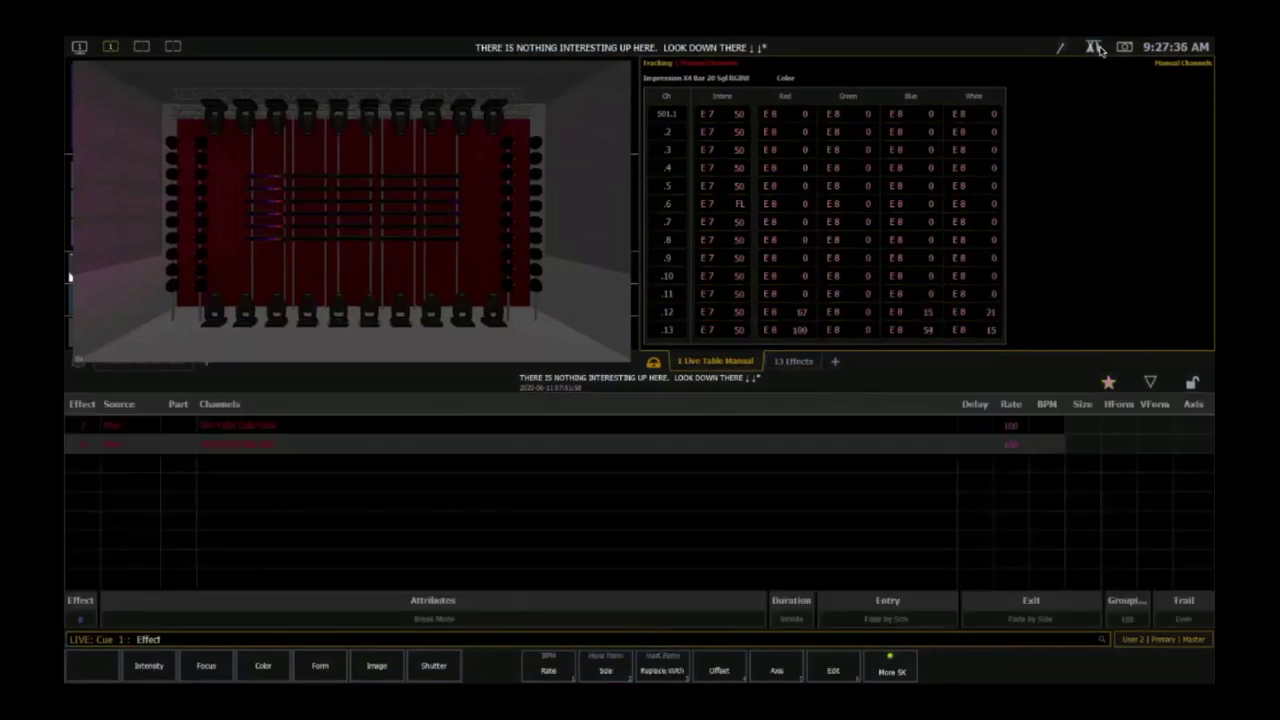
key("alt+f")
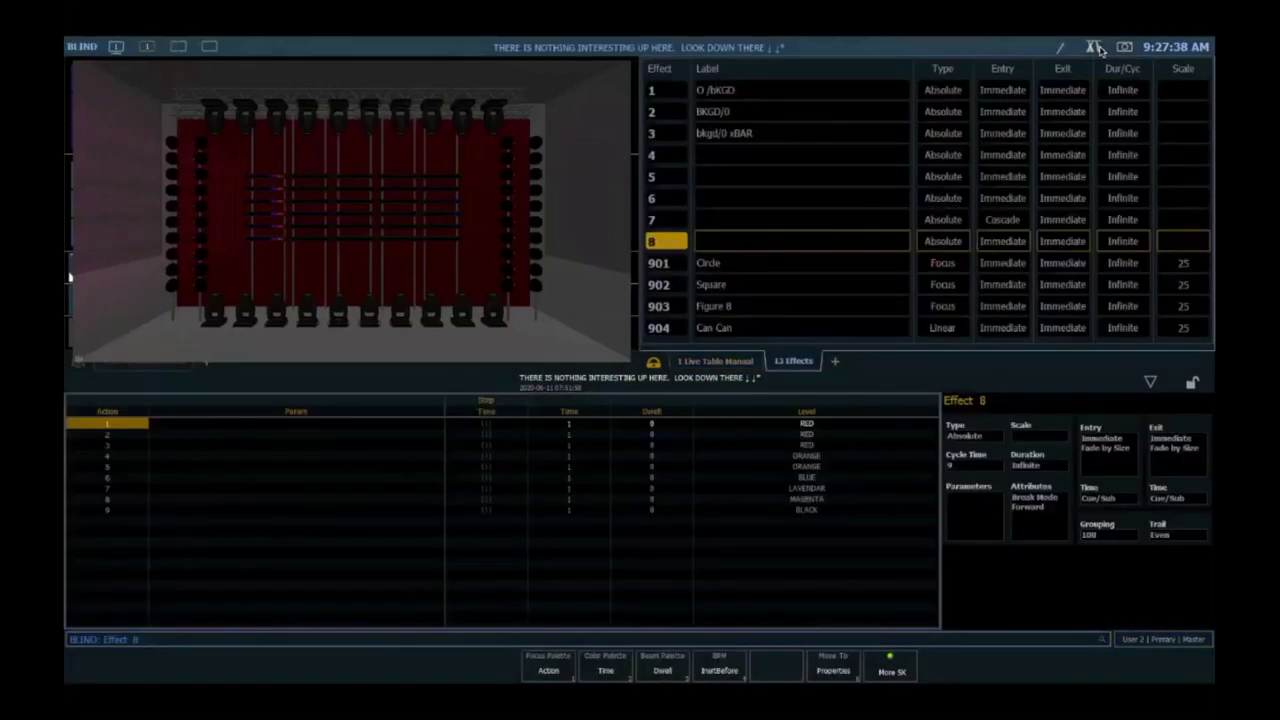
key("Down")
key("Down")
key("Down")
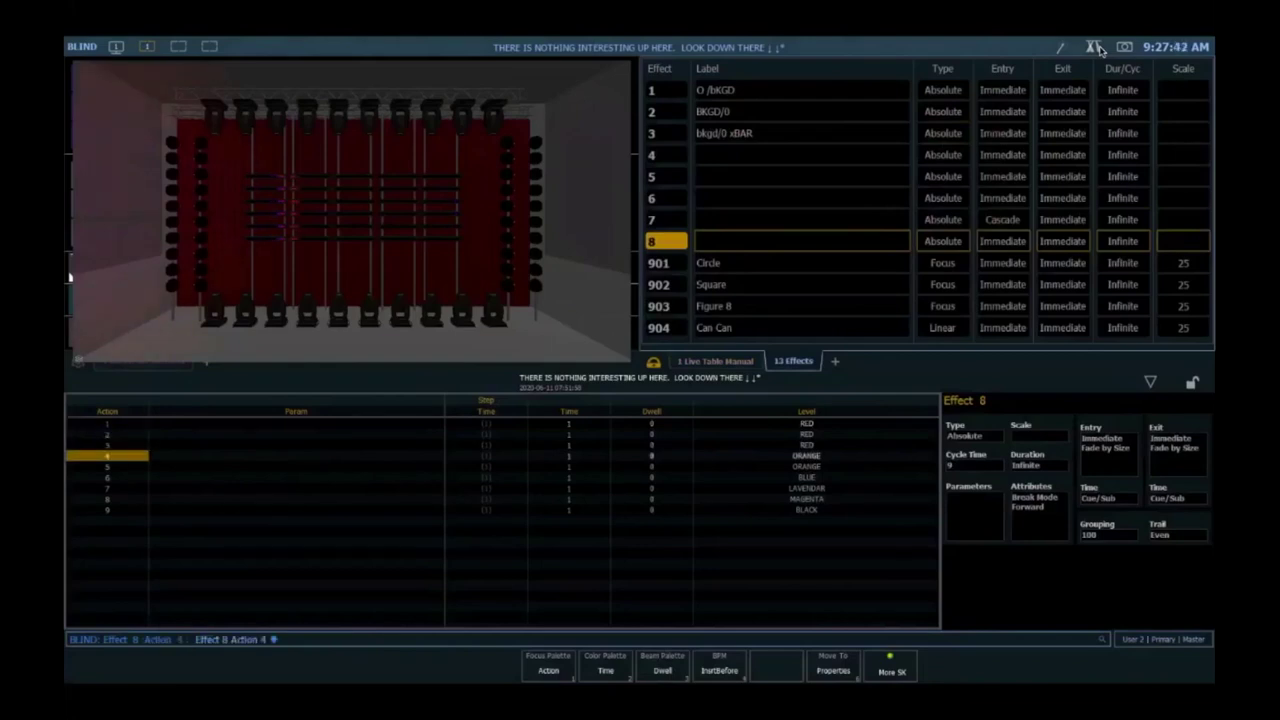
key("t")
key("Return")
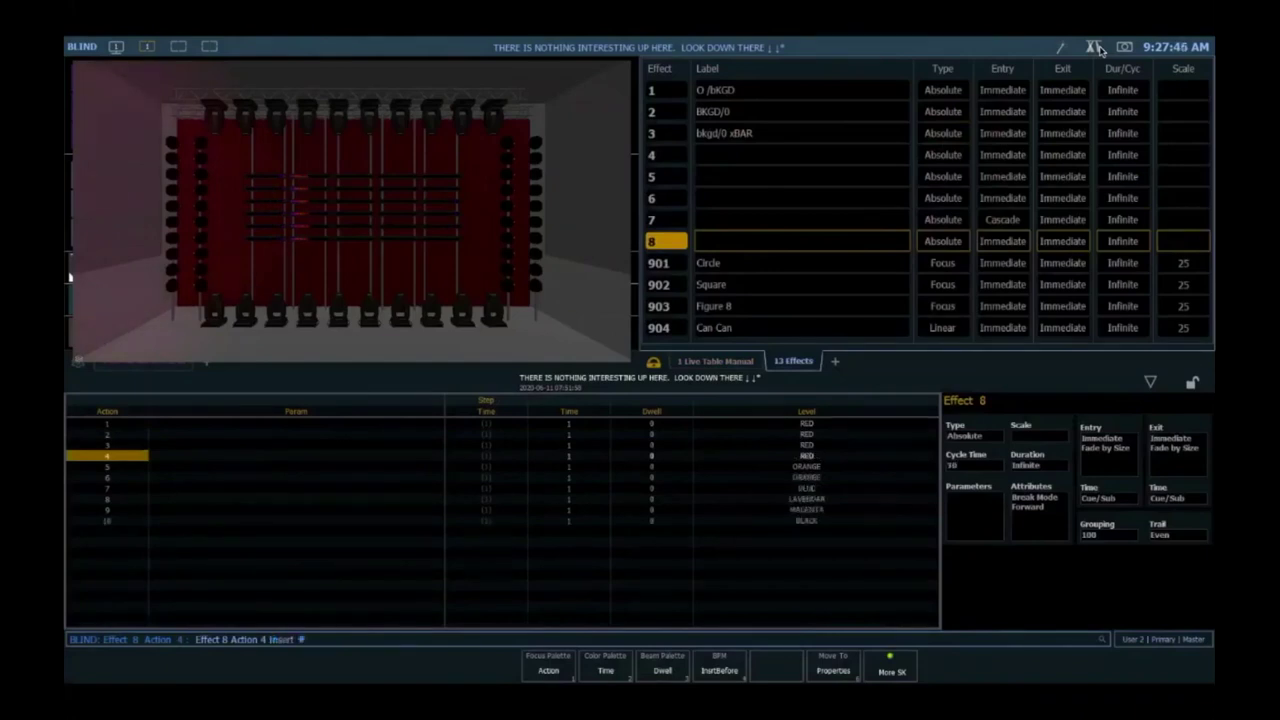
- Go through Effect 8's actions down to action 10 and set the effect's grouping to Spread
key("Up")
key("Down")
key("Down")
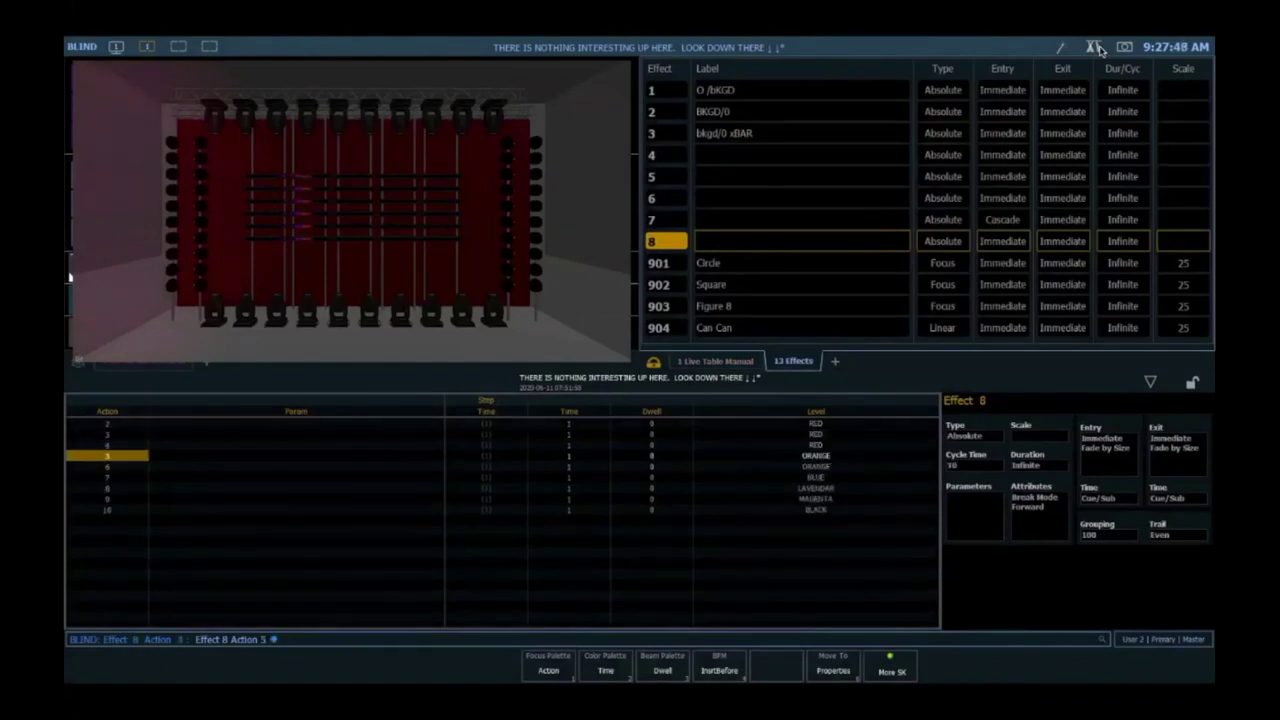
key("Down")
key("Down")
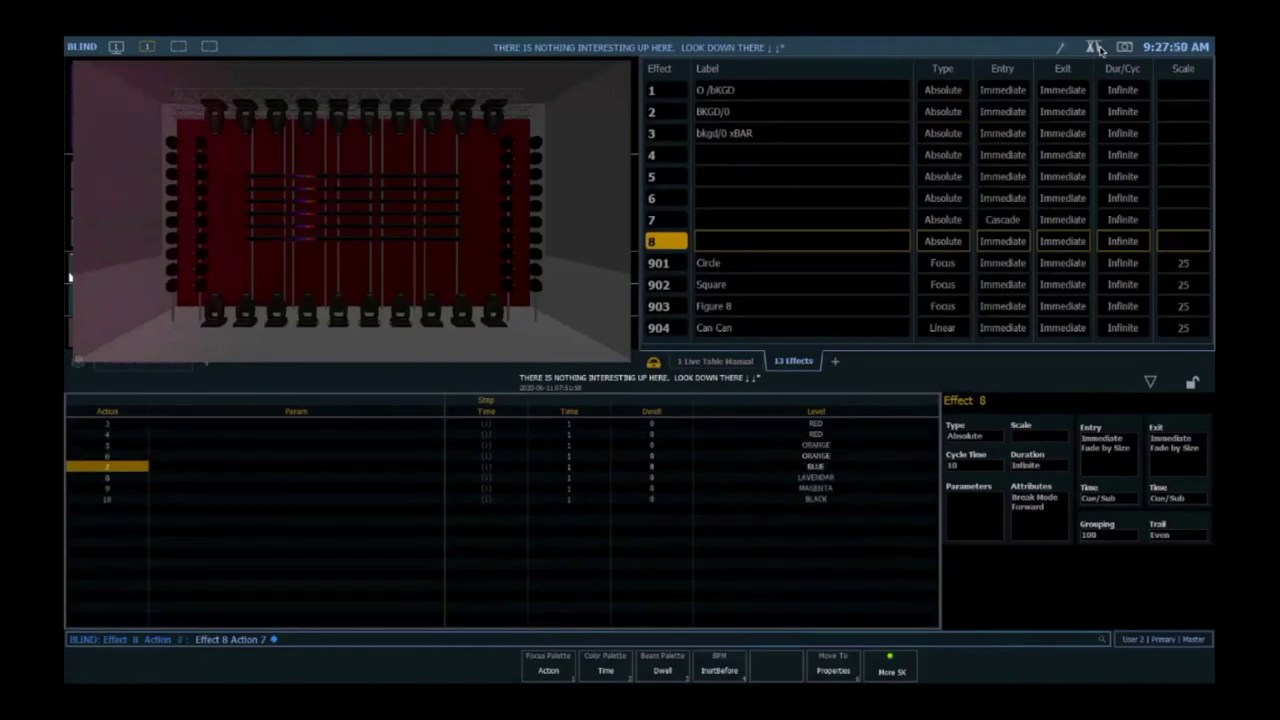
key("Down")
key("Down")
key("Down")
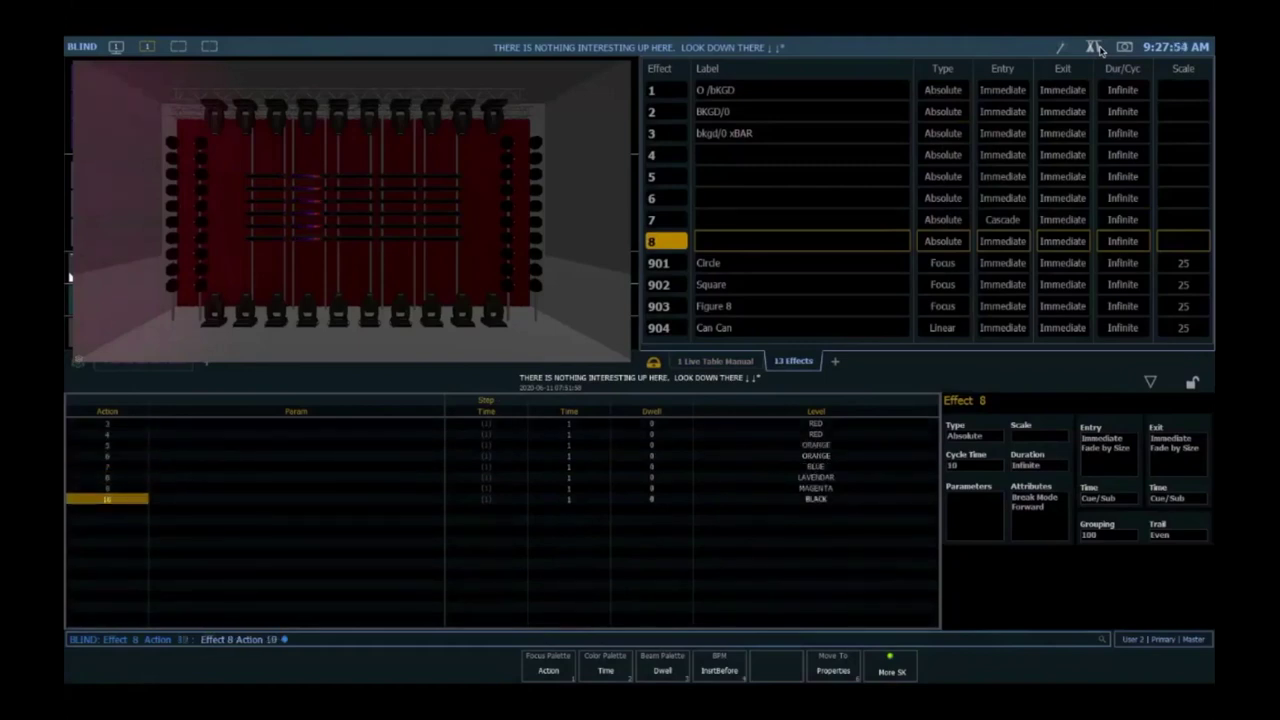
type("g 20")
key("Return")
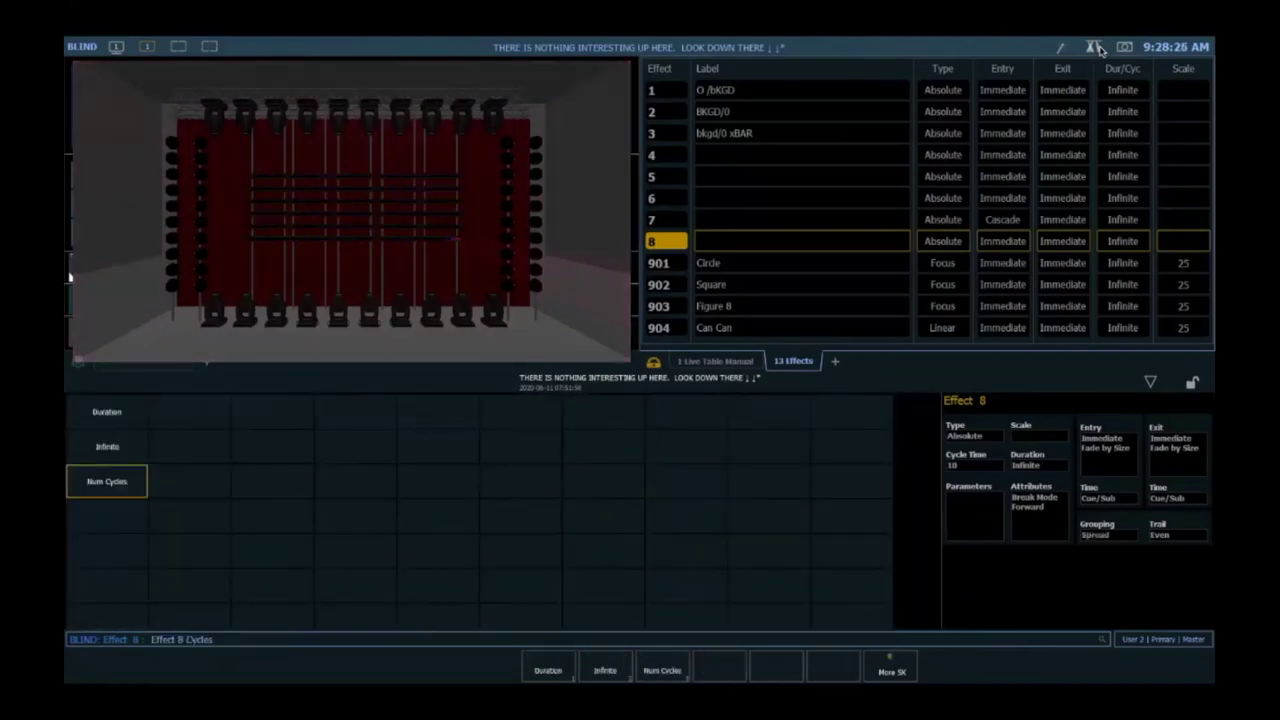
- Limit Effect 8's duration to 1 cycle and set its exit to Cascade
key("Return")
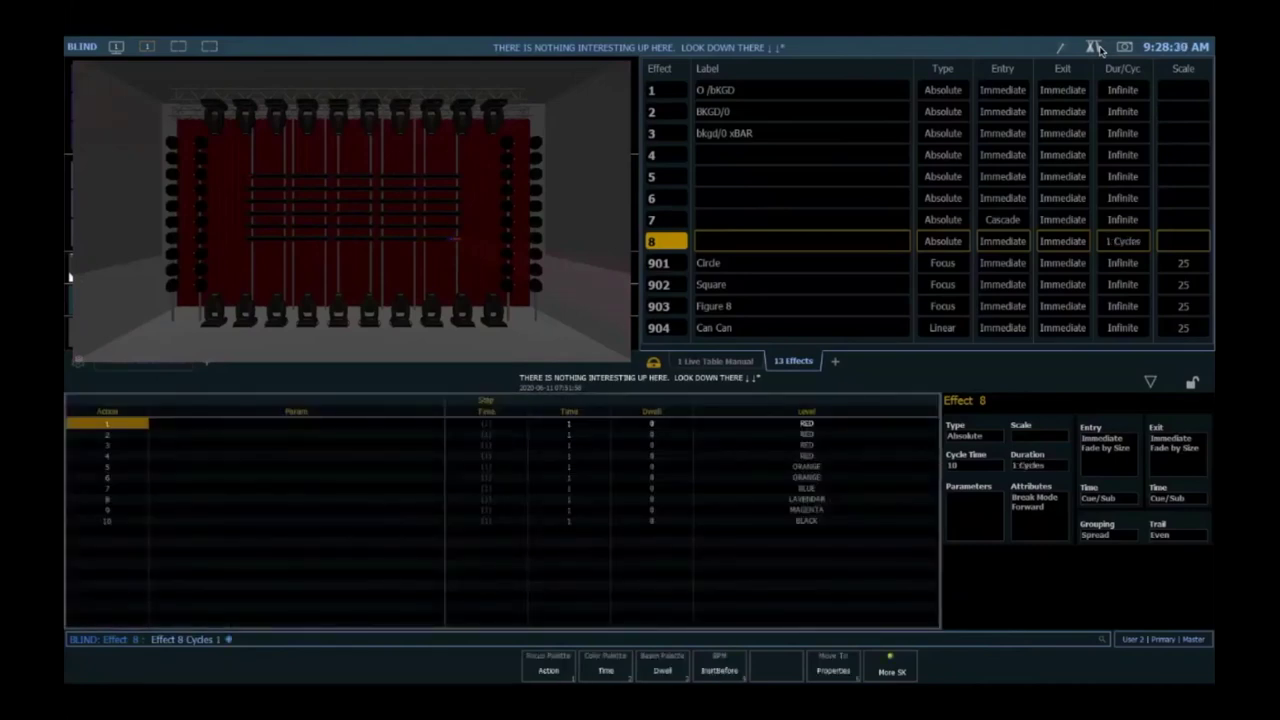
key("Tab")
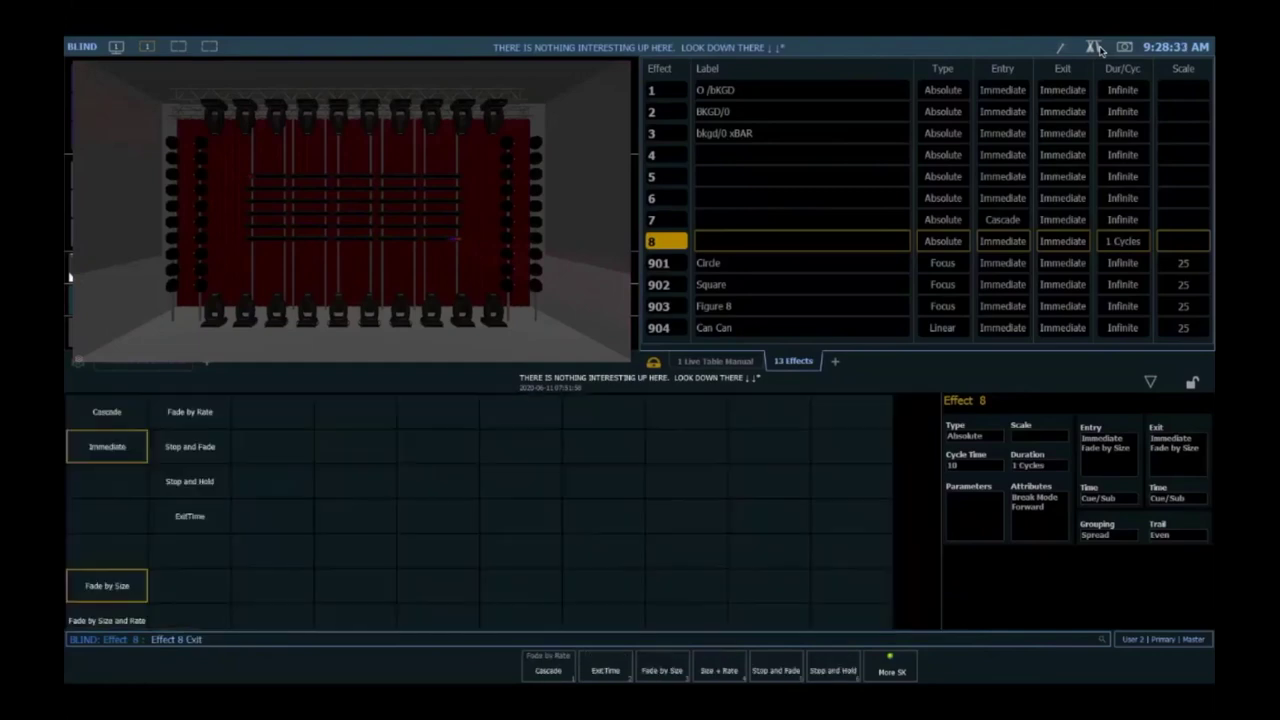
key("Up")
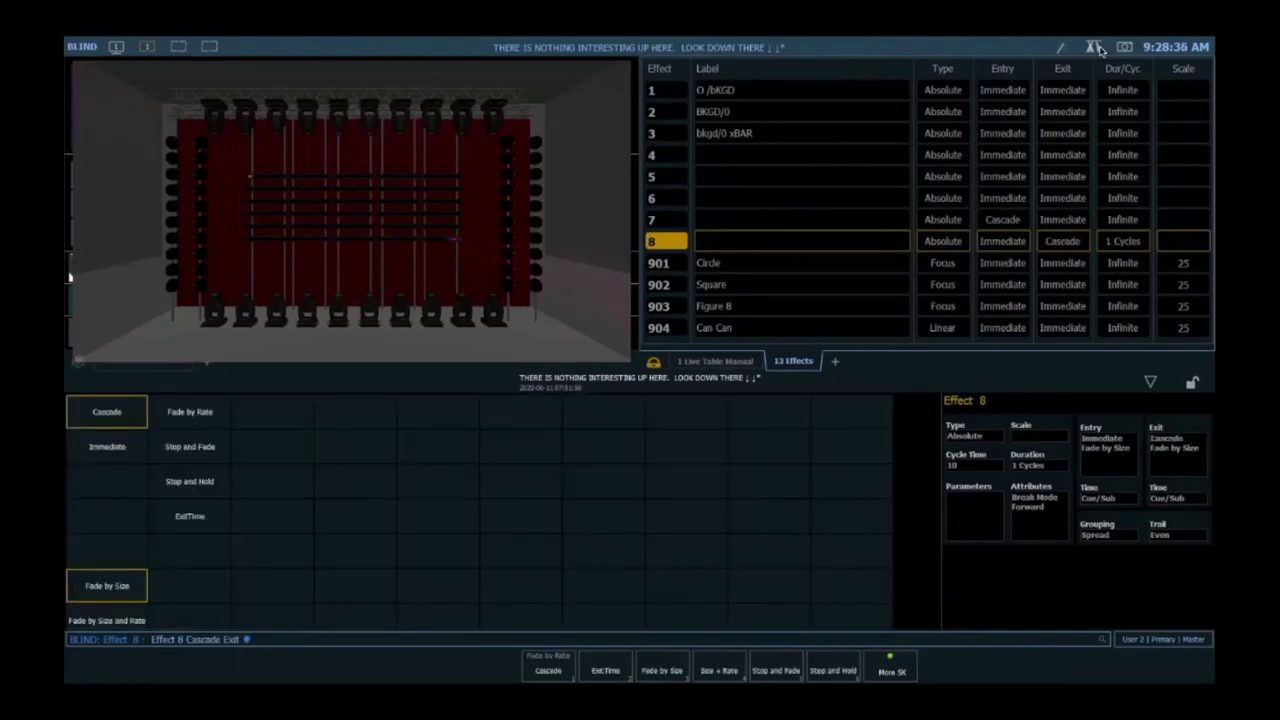
- Set Effect 8's cycle time to 5 and fine-tune it down to 2.62
key("Tab")
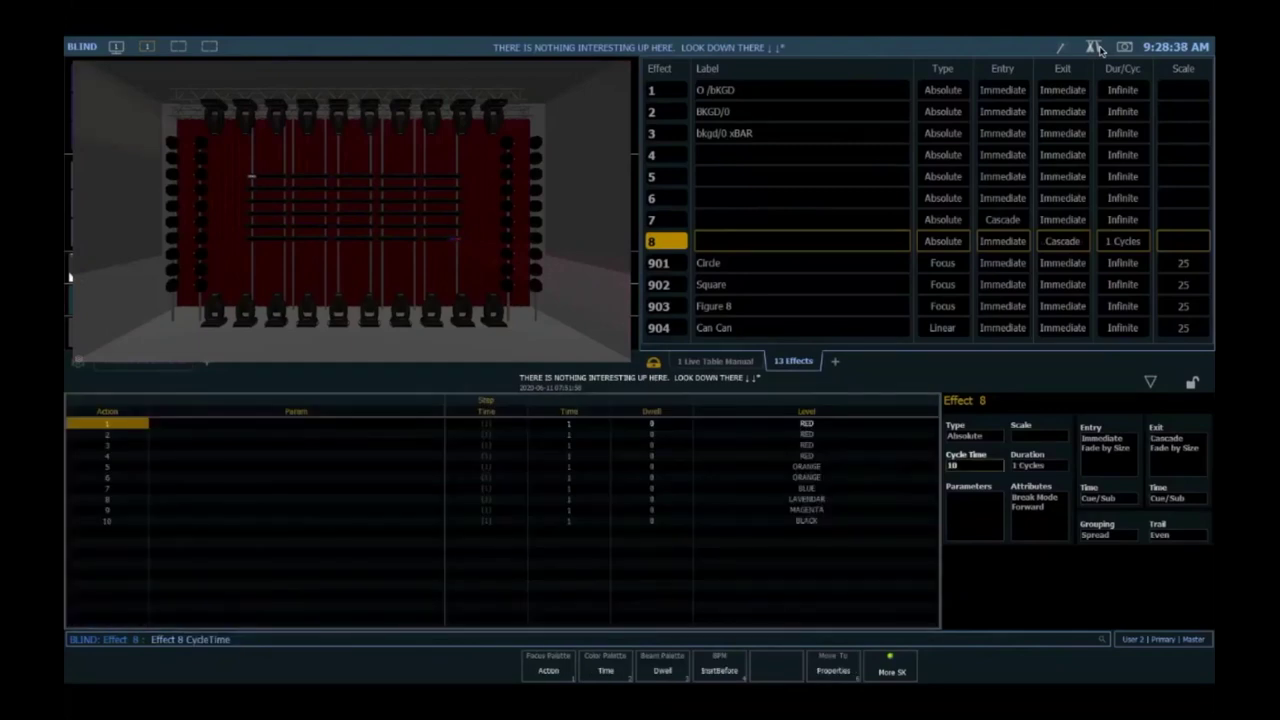
type("5")
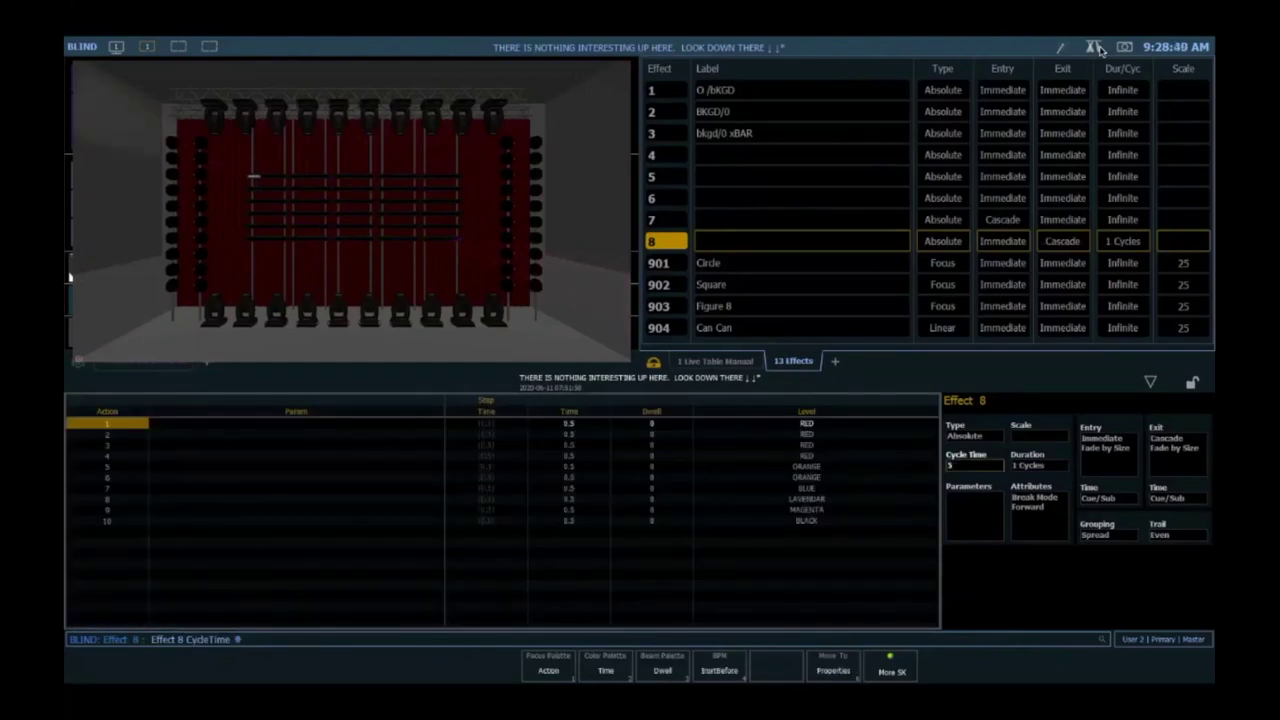
type("1.66")
scroll(1097, 48, "up", 3)
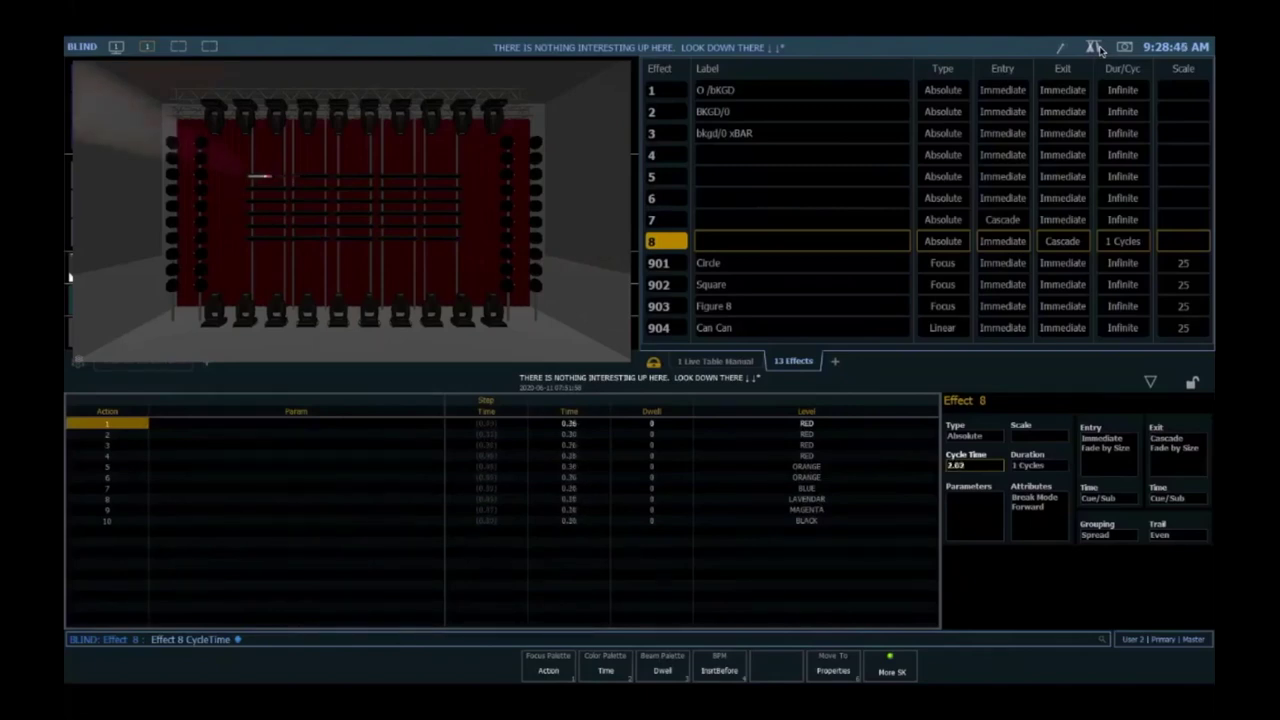
key("4")
key("Return")
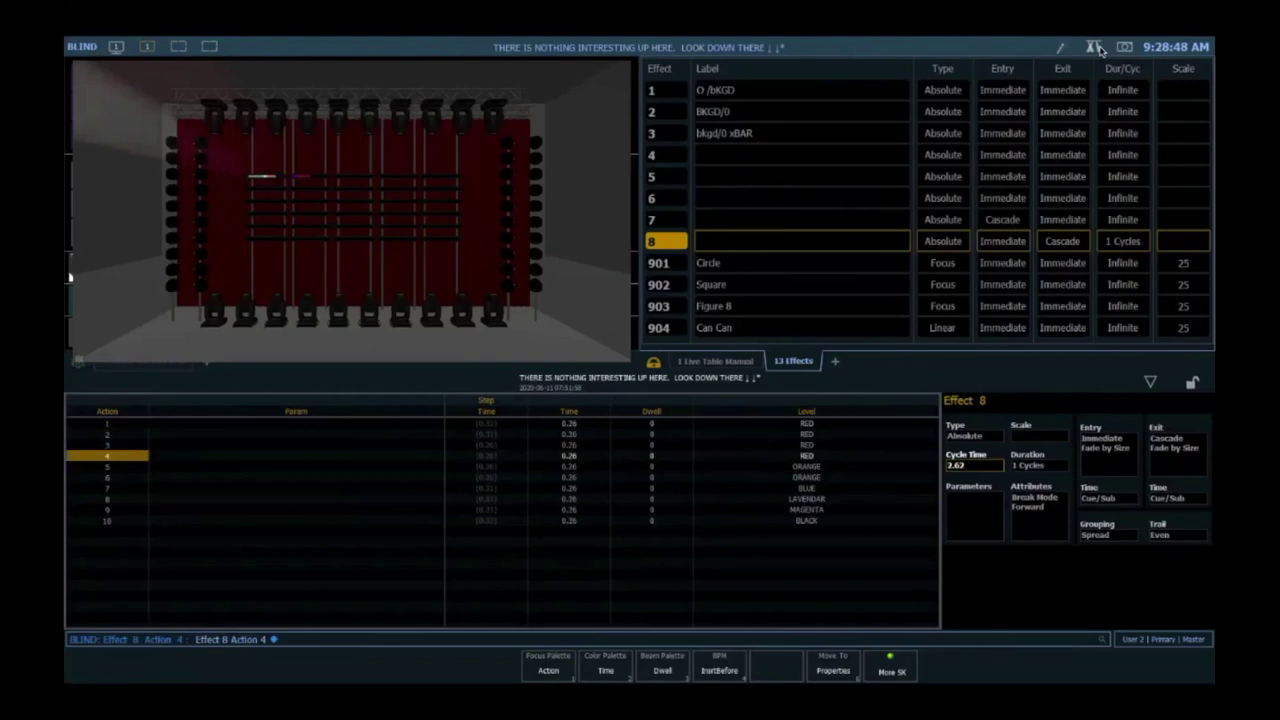
key("1")
key("Return")
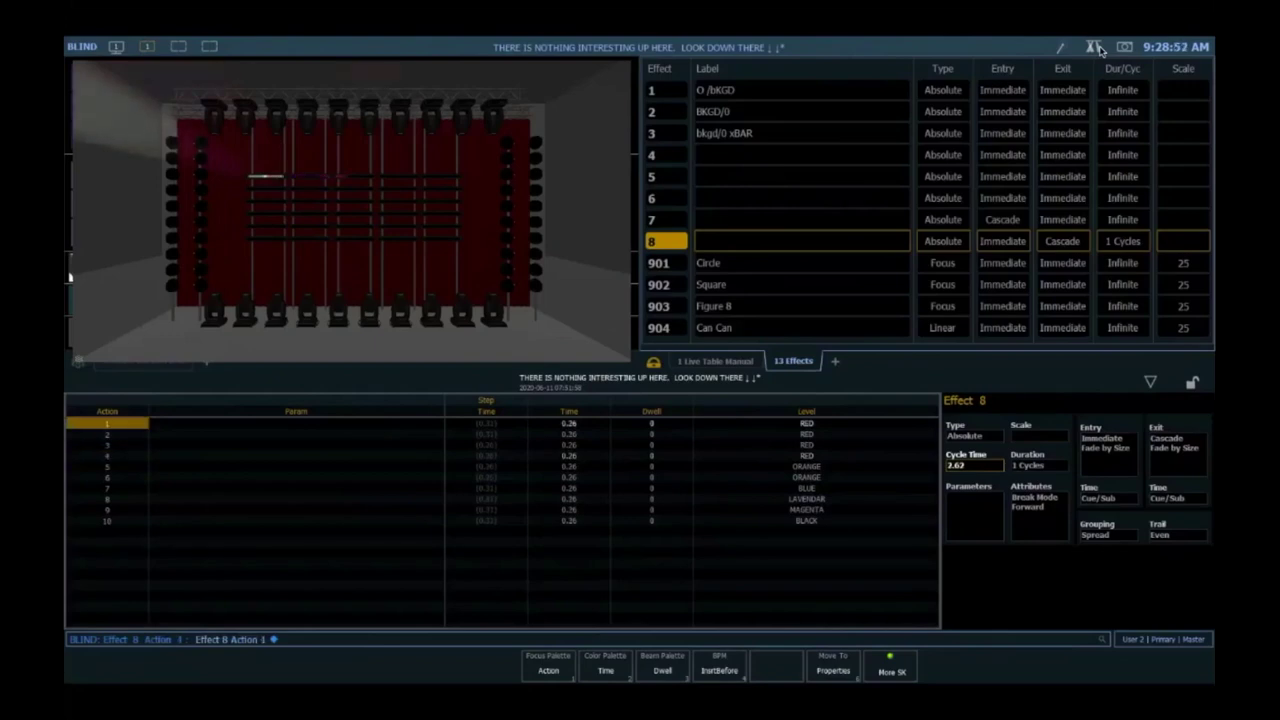
- Set Effect 8's entry to Cascade and its cycle time to 1 second, fine-tuned down to 0.73
key("e")
key("F1")
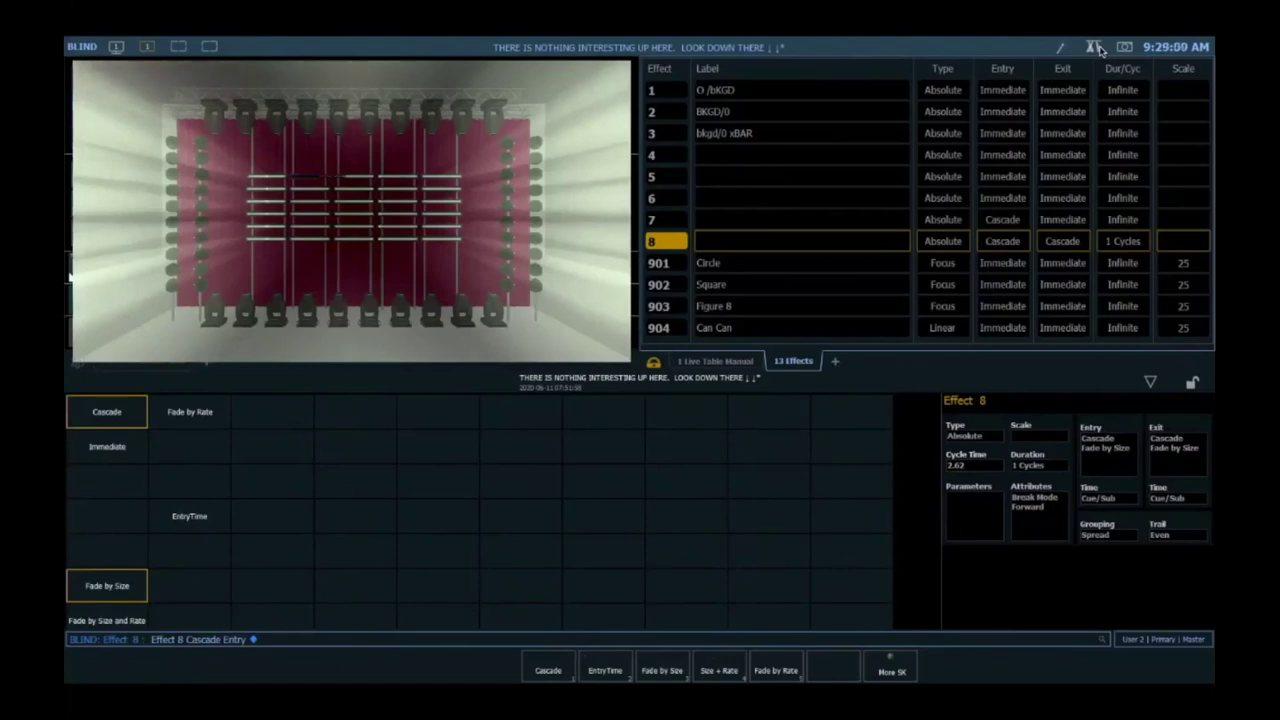
key("Return")
type("1")
key("Return")
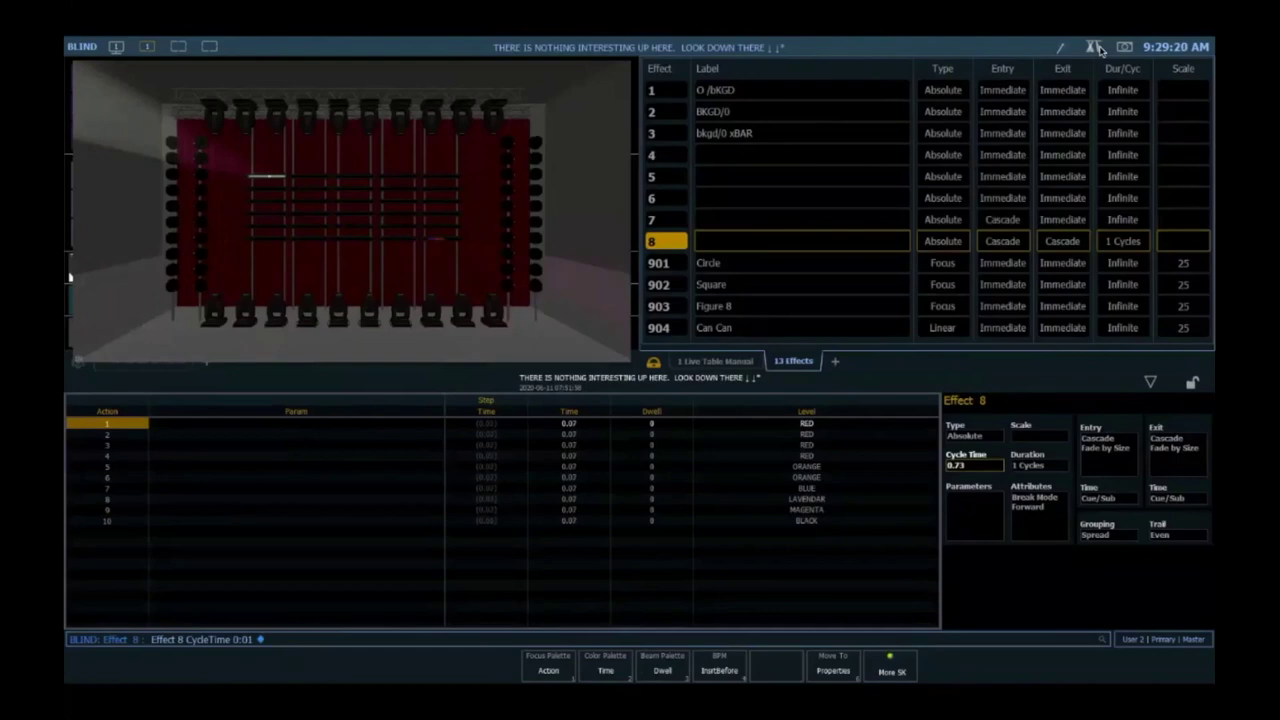
- Stop the running effects in Live, rerun Effect 8 on Group 7 and watch it in the full-screen 3D view
key("Tab")
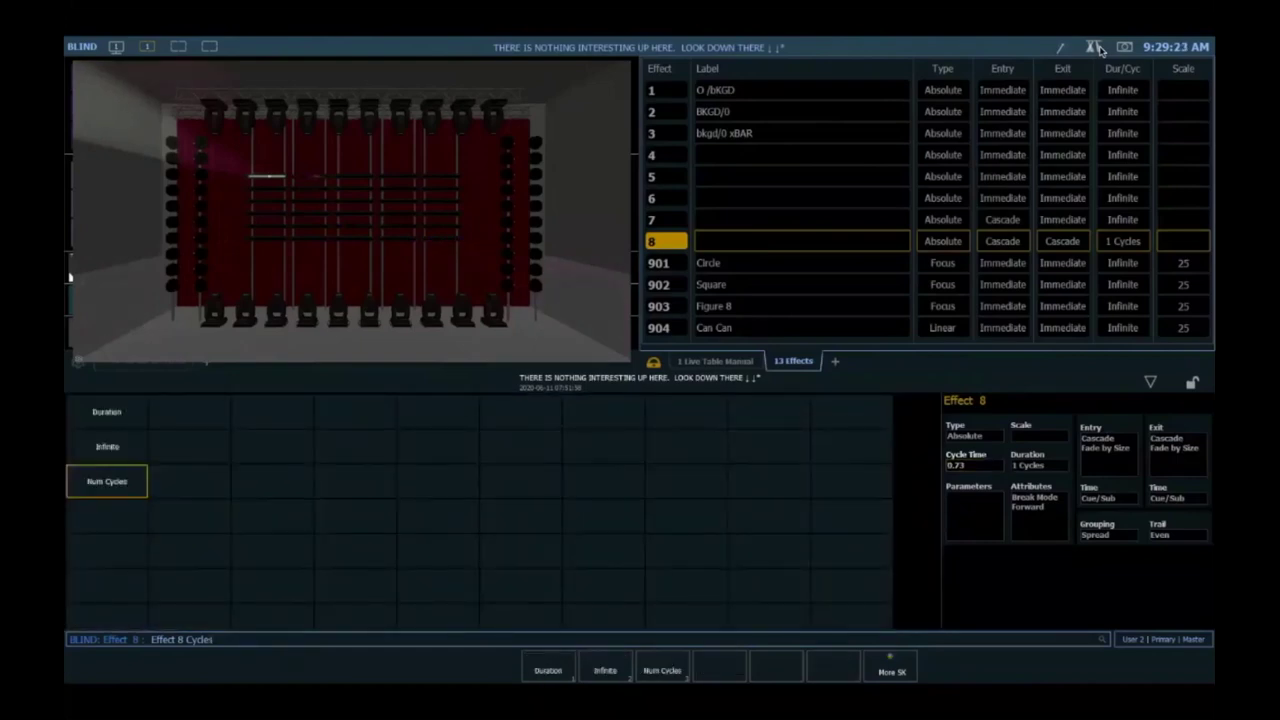
key("Return")
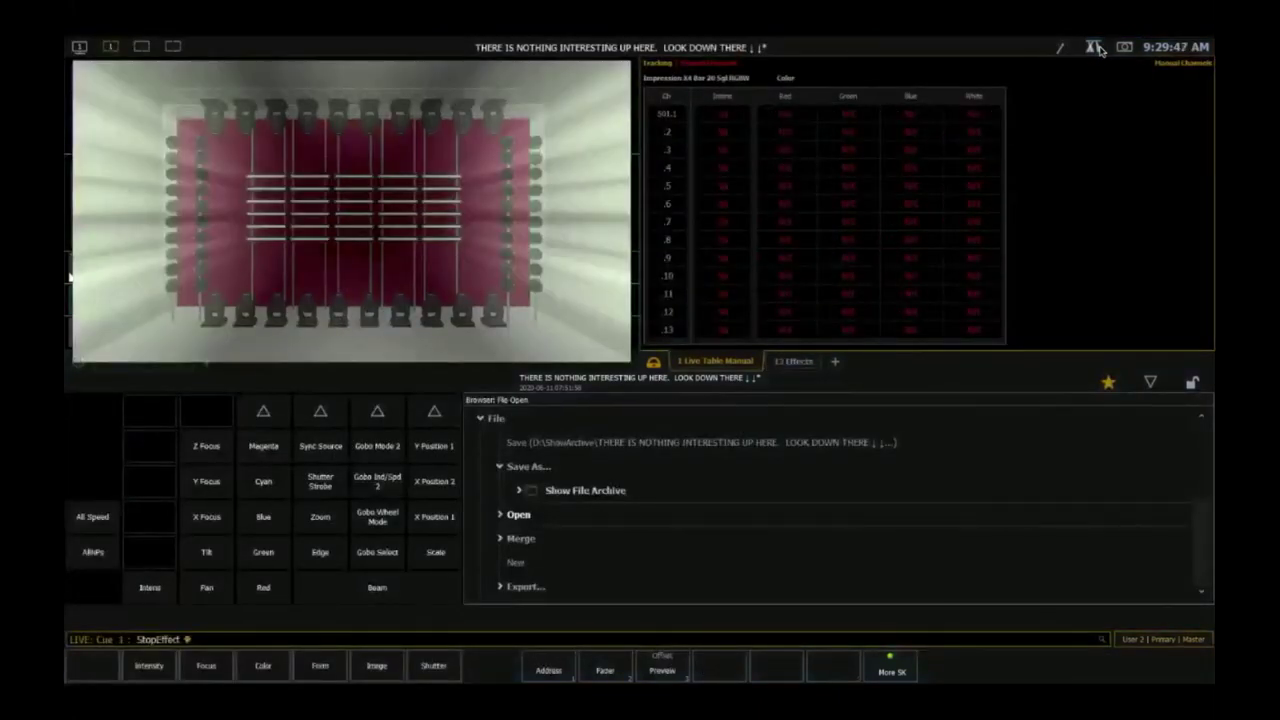
key("g")
key("7")
key("Return")
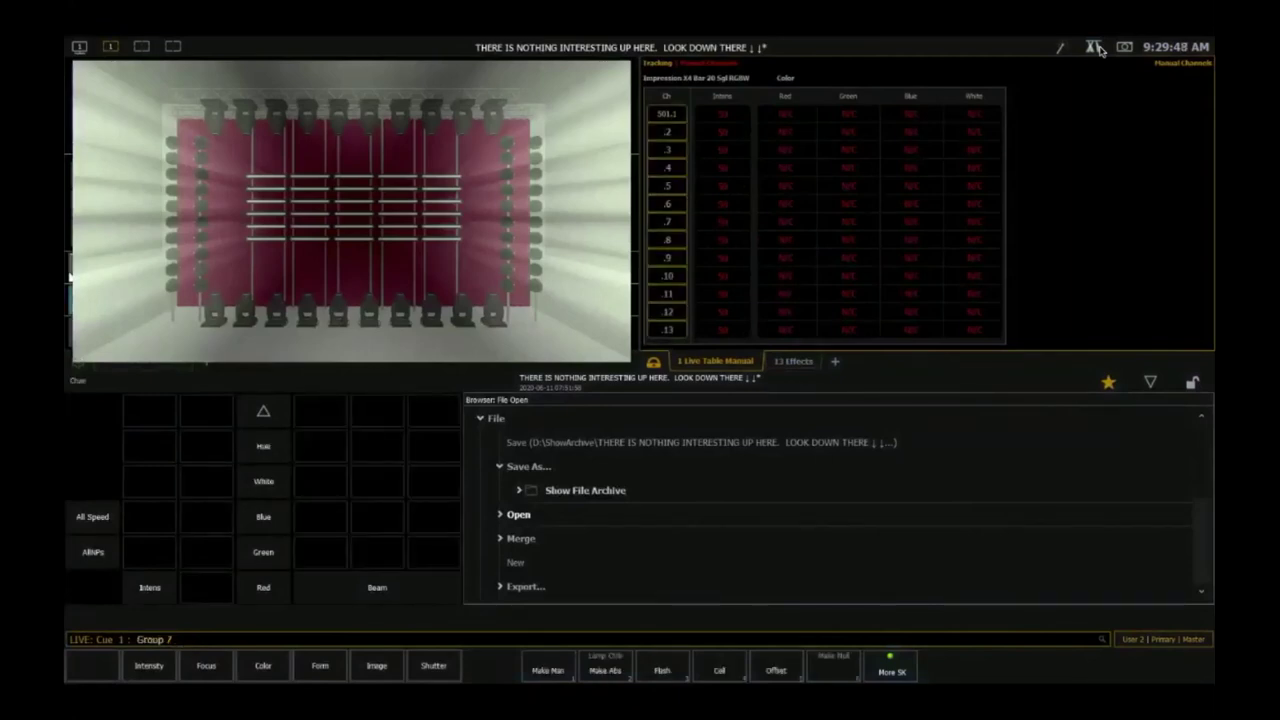
key("e")
key("8")
key("Return")
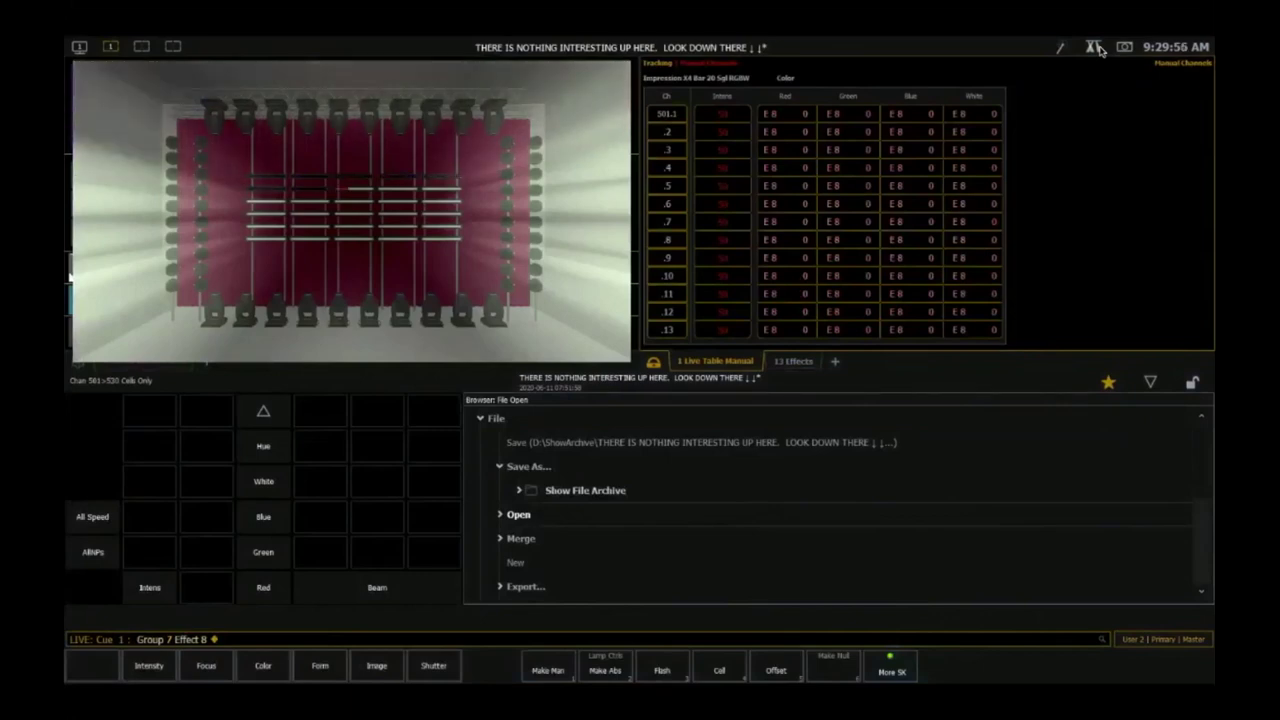
key("F2")
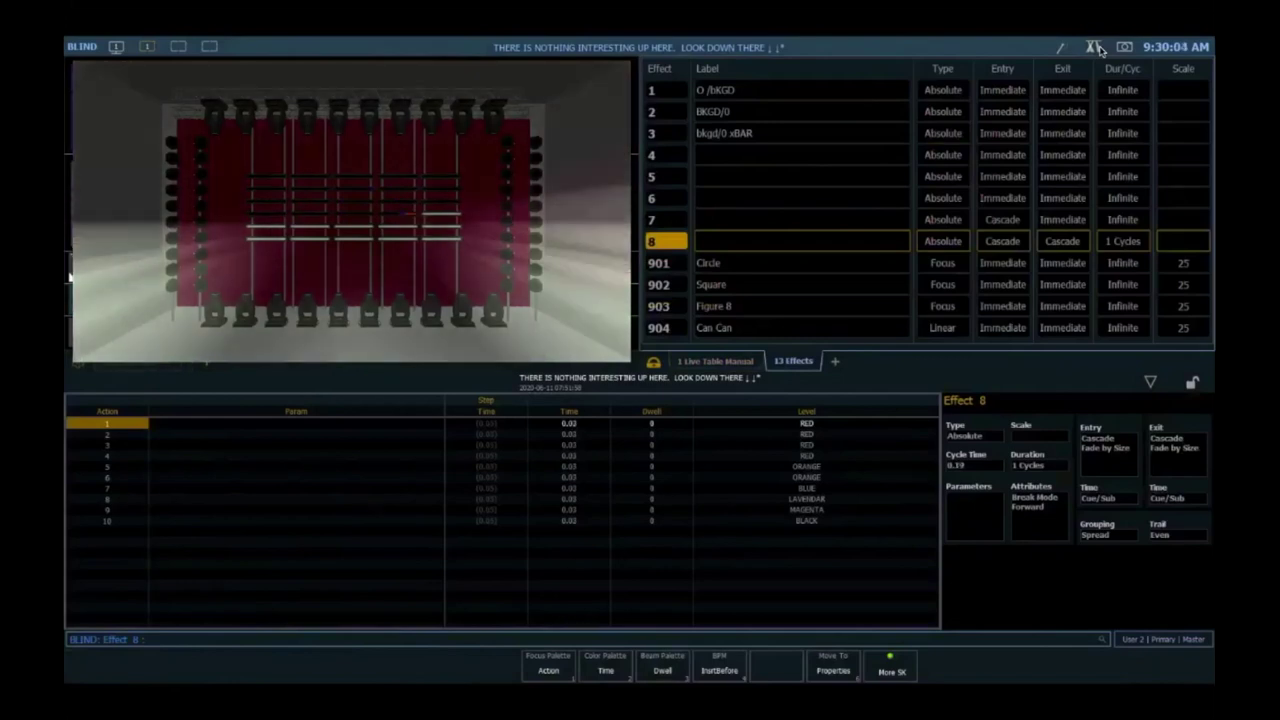
left_click(1096, 48)
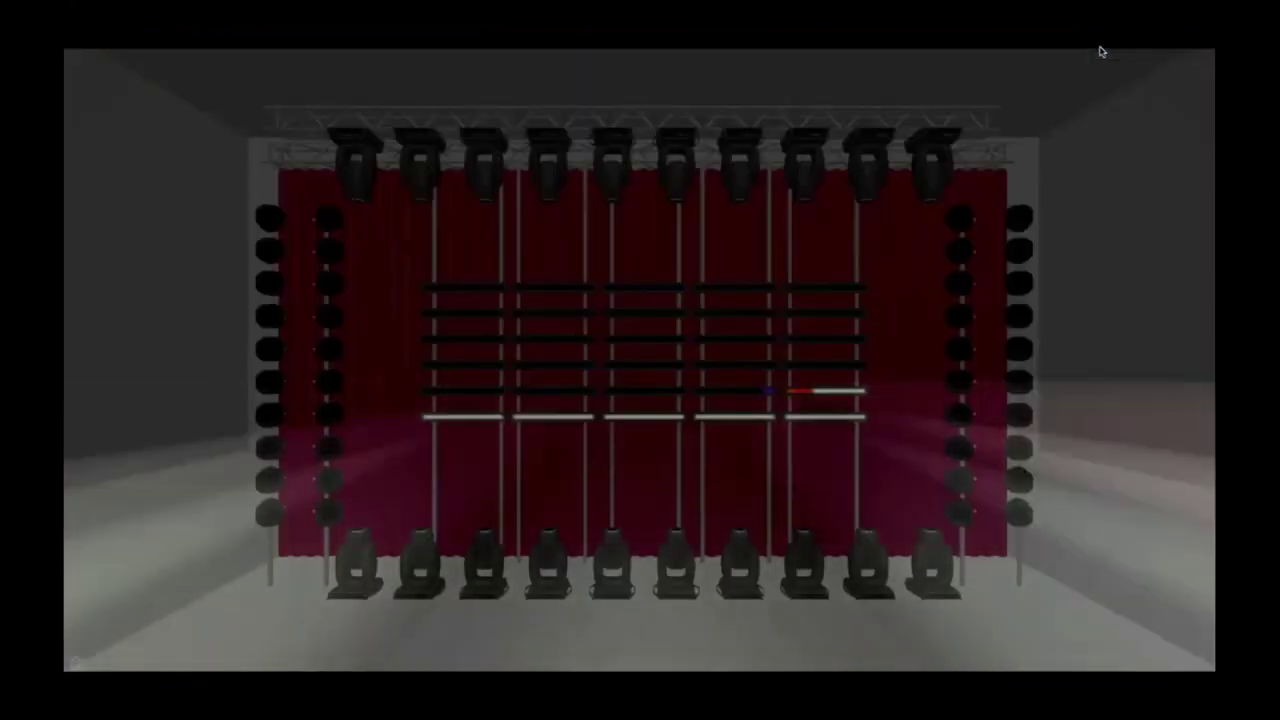
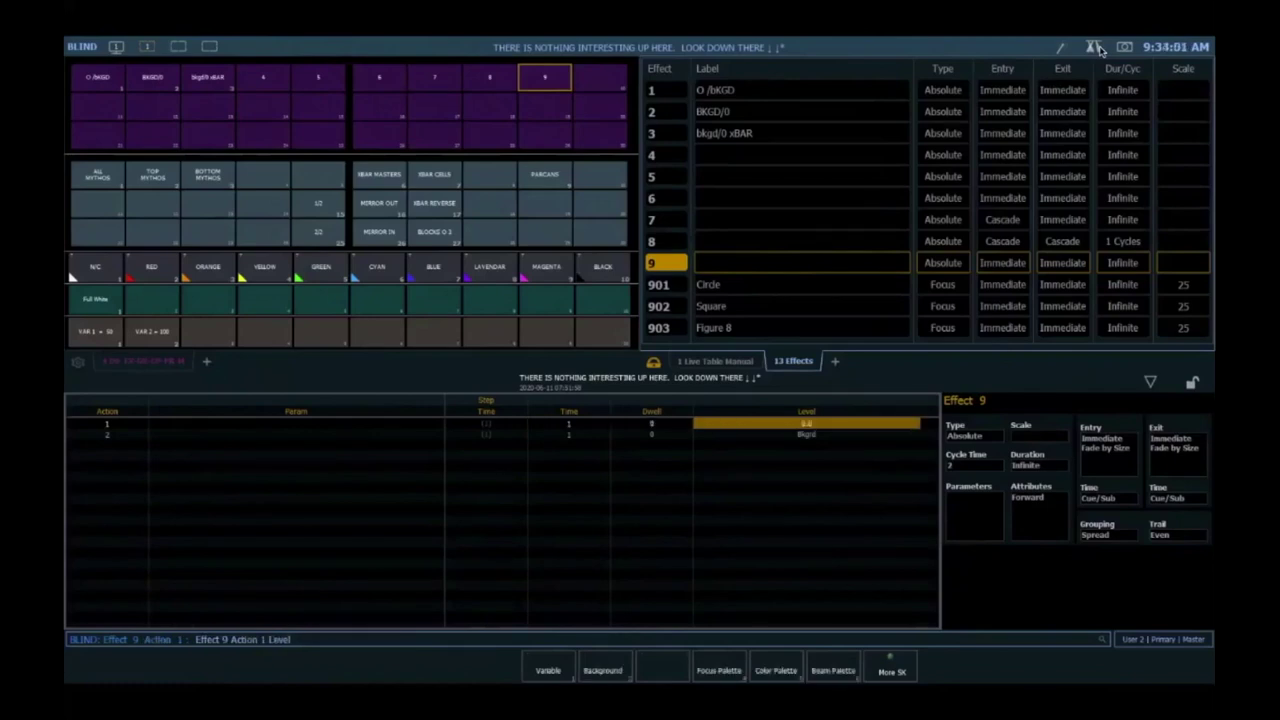
- Set the time to 0 and the dwell to 1 for both actions of Effect 9
key("Left")
key("Left")
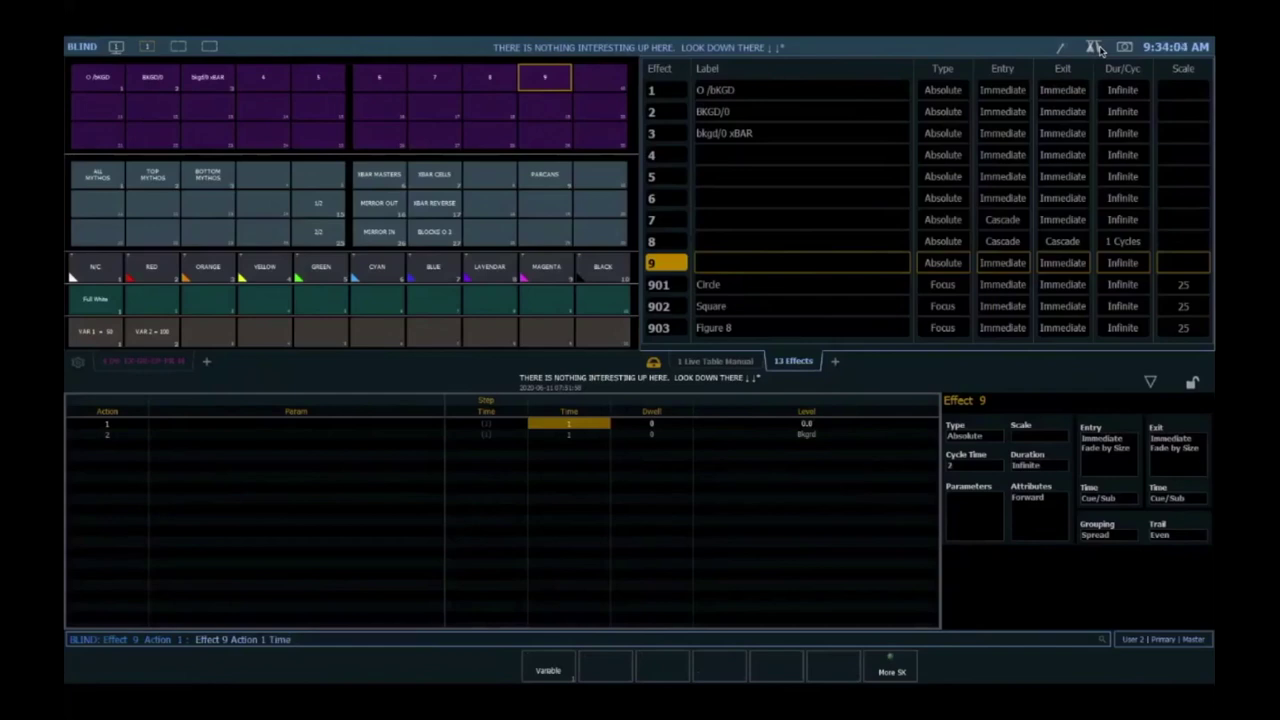
type("0")
key("Return")
type("1")
key("Return")
type("0")
key("Return")
type("1")
key("Return")
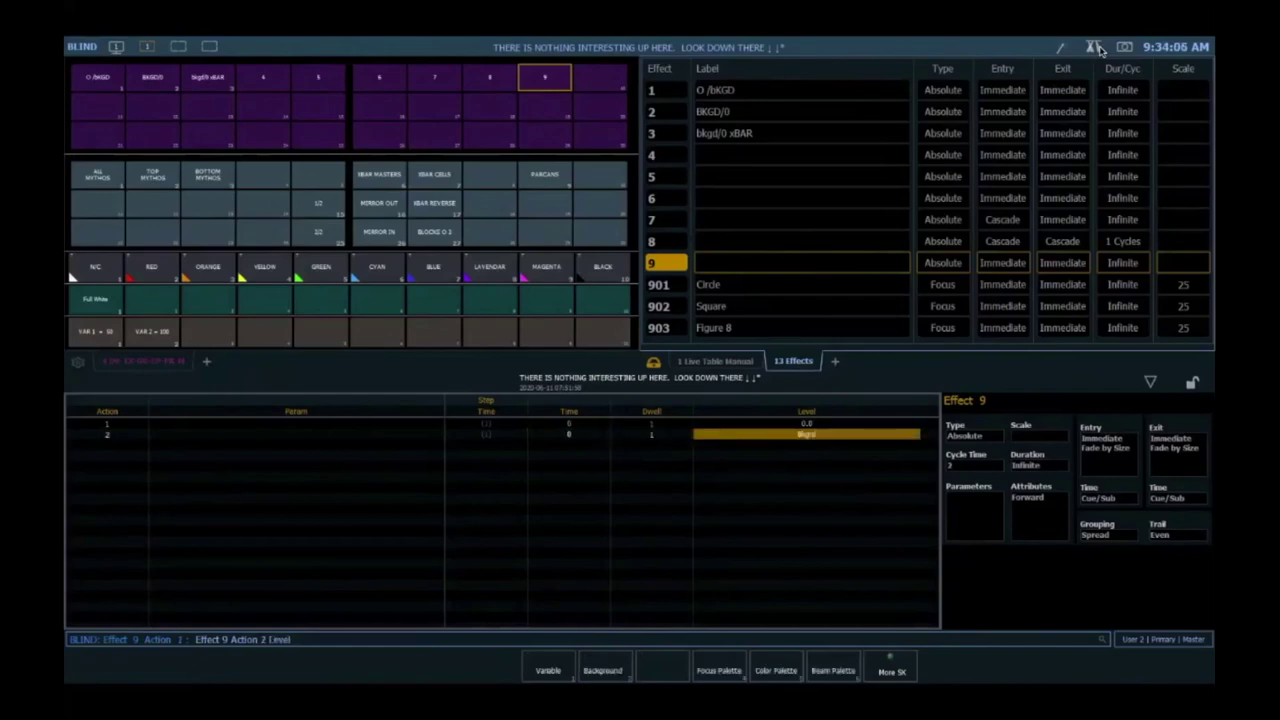
- Set the level of Effect 9's action 1 to Variable 1
key("Up")
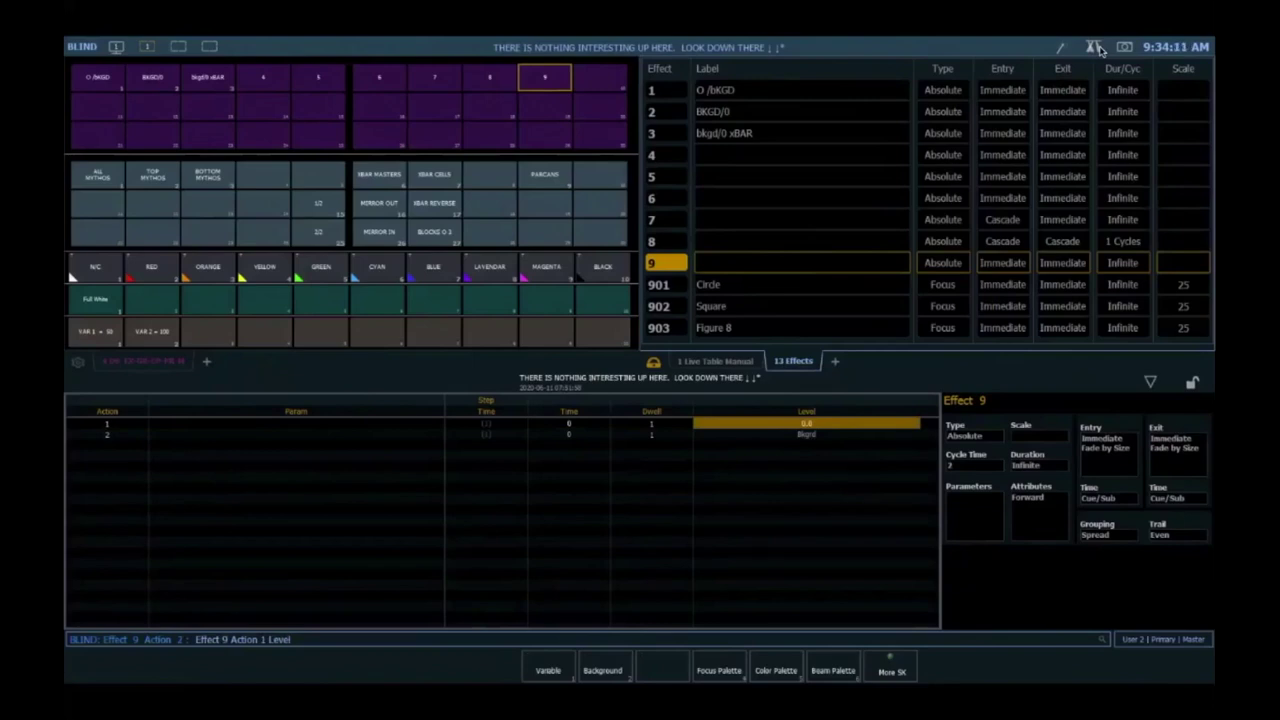
key("F1")
type("1")
key("Return")
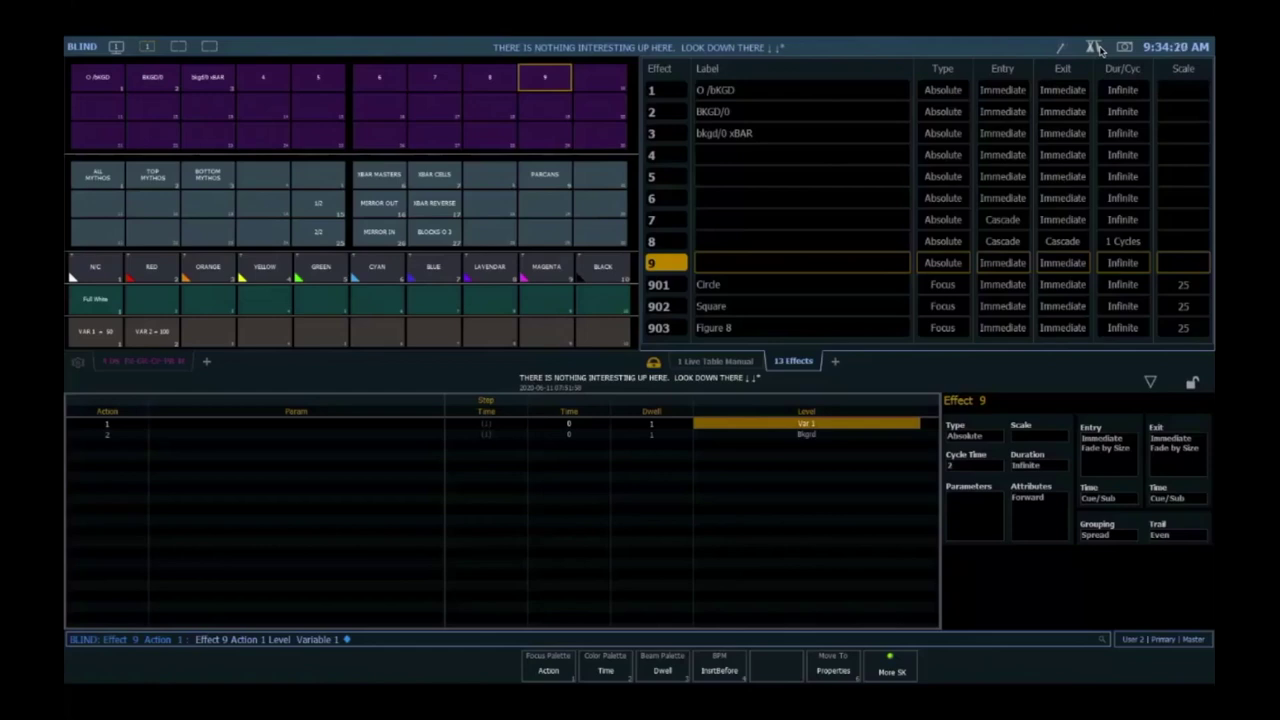
- Return to Live, show the 3D stage view beside the channel table and run Effect 9 on Group 2
key("F1")
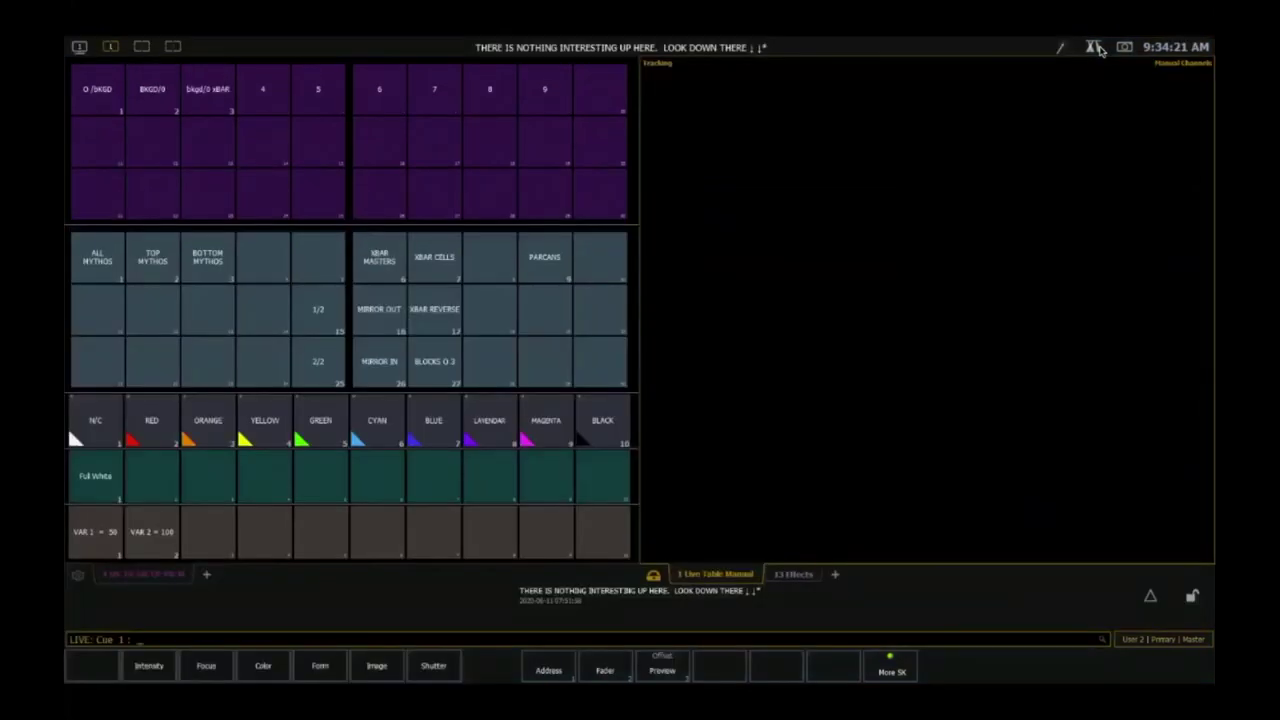
left_click(1095, 48)
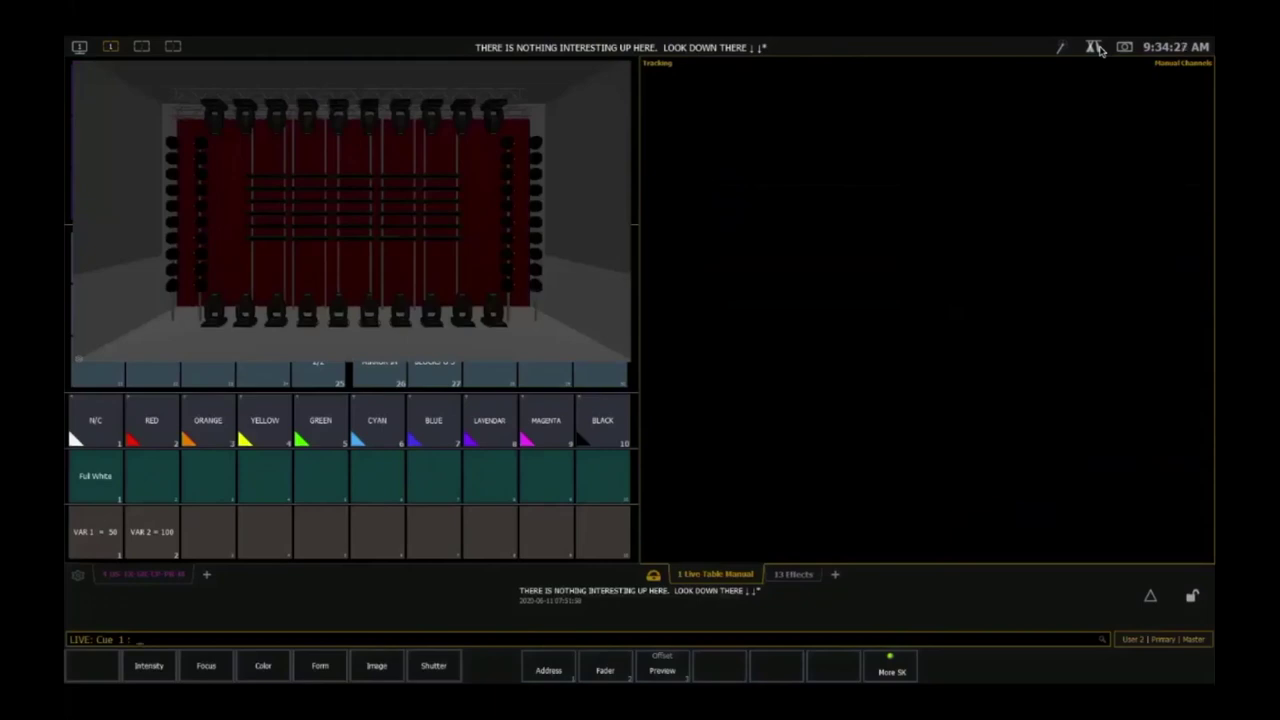
key("g")
key("2")
key("Return")
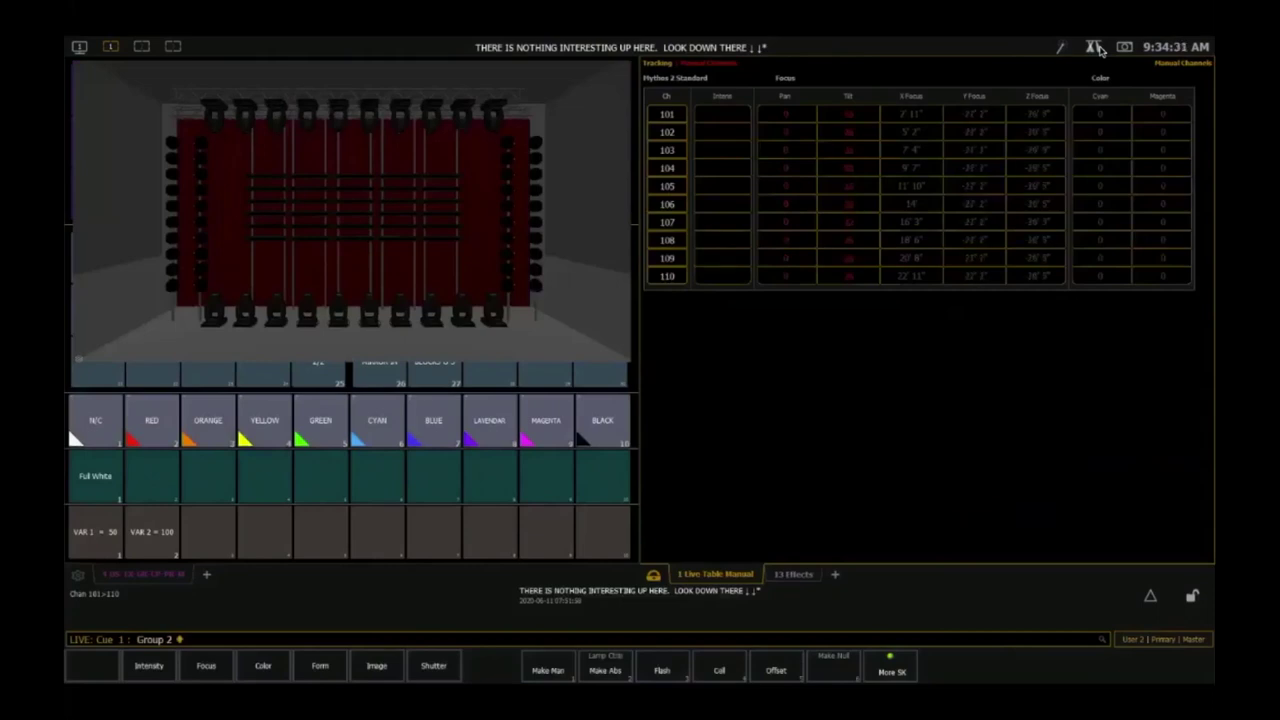
key("e")
key("9")
key("Return")
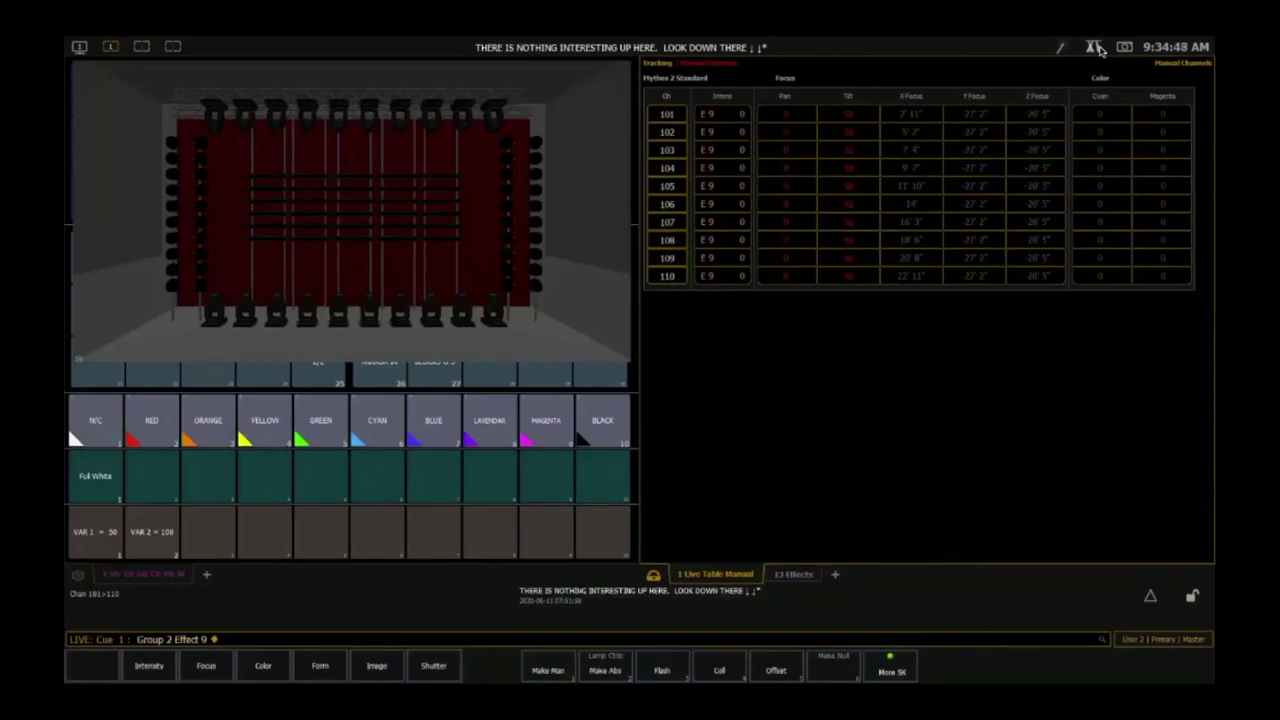
- Set Variable 1 of the running Effect 9 to 100 in Live, and lower it to 75
key("BackSpace")
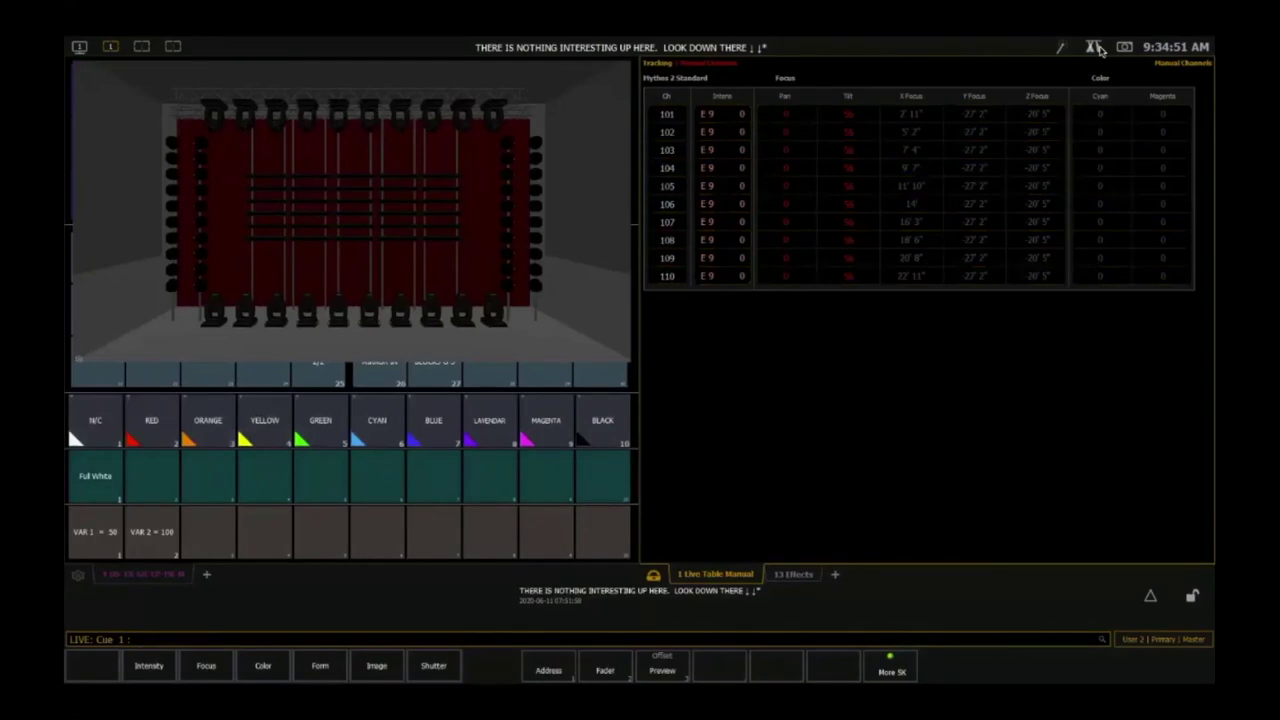
key("alt+e")
type("9")
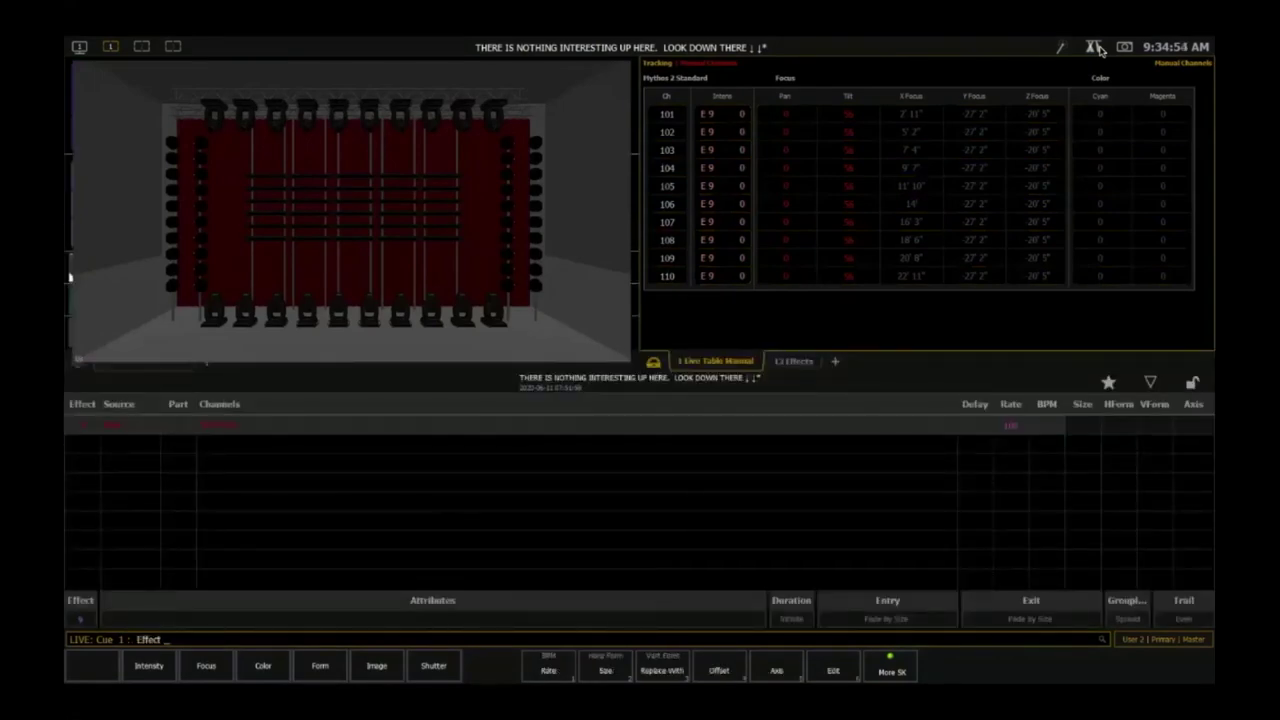
key("alt+a")
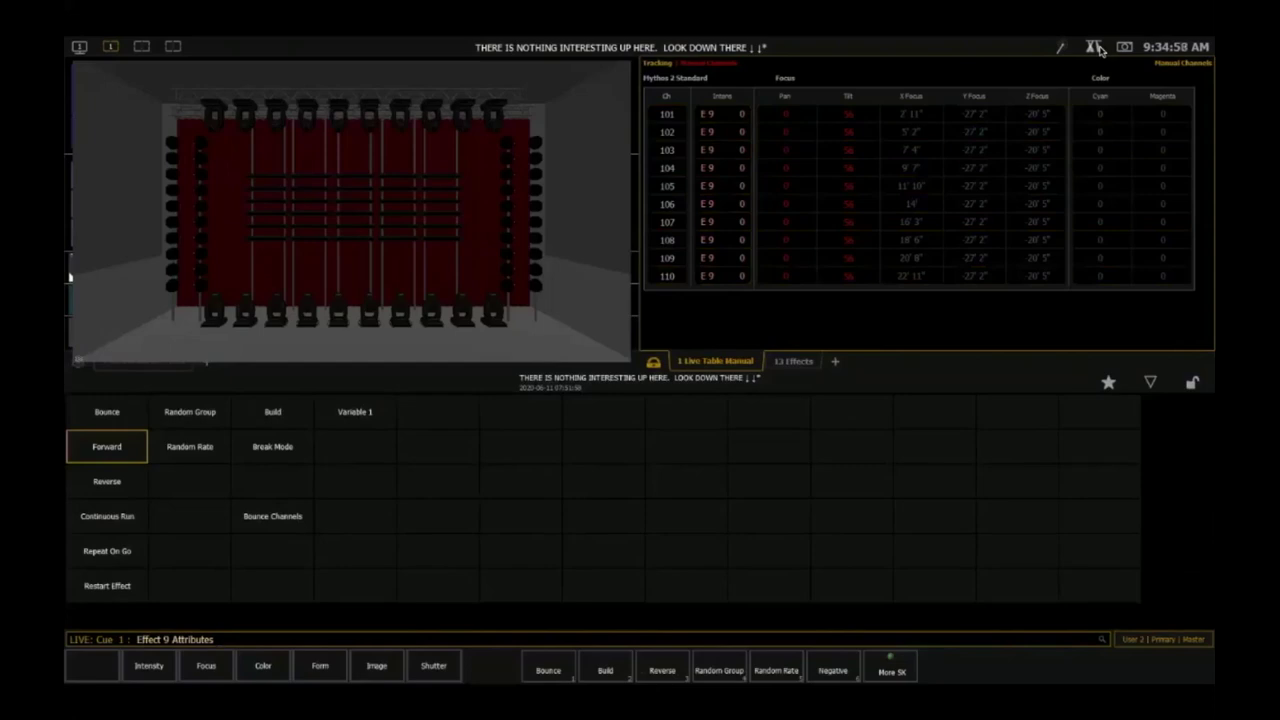
type("v100")
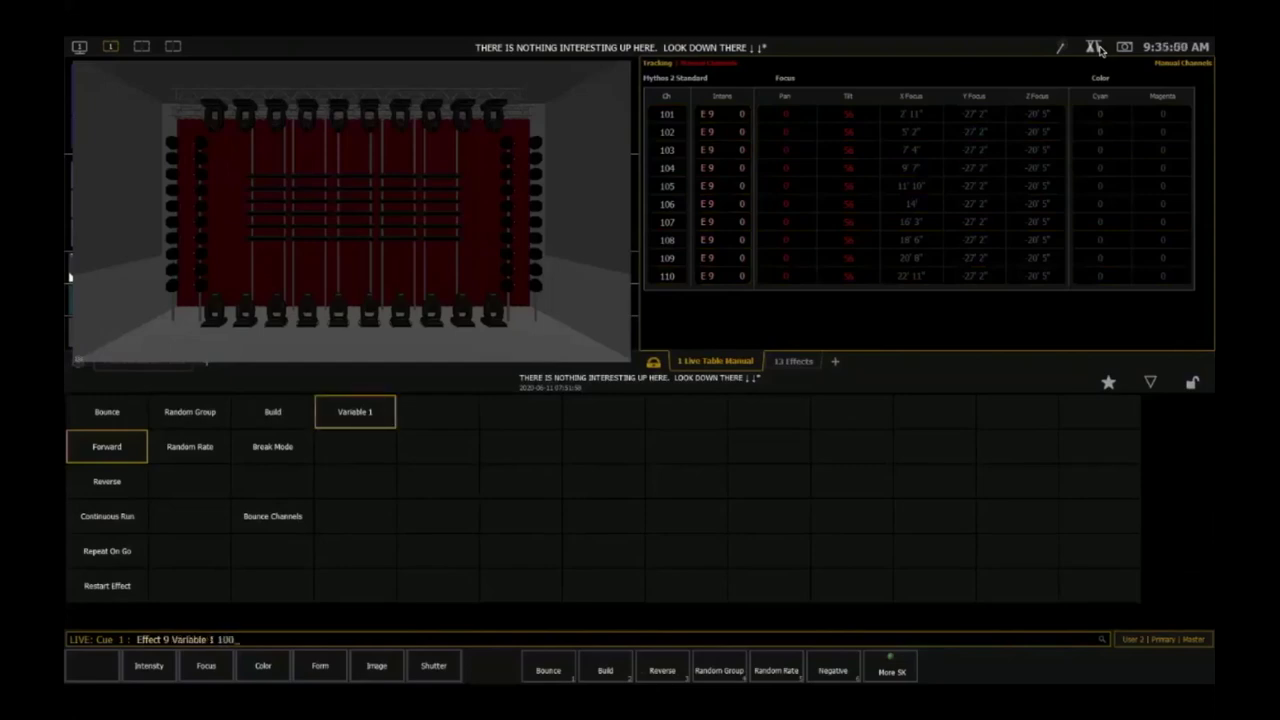
key("Return")
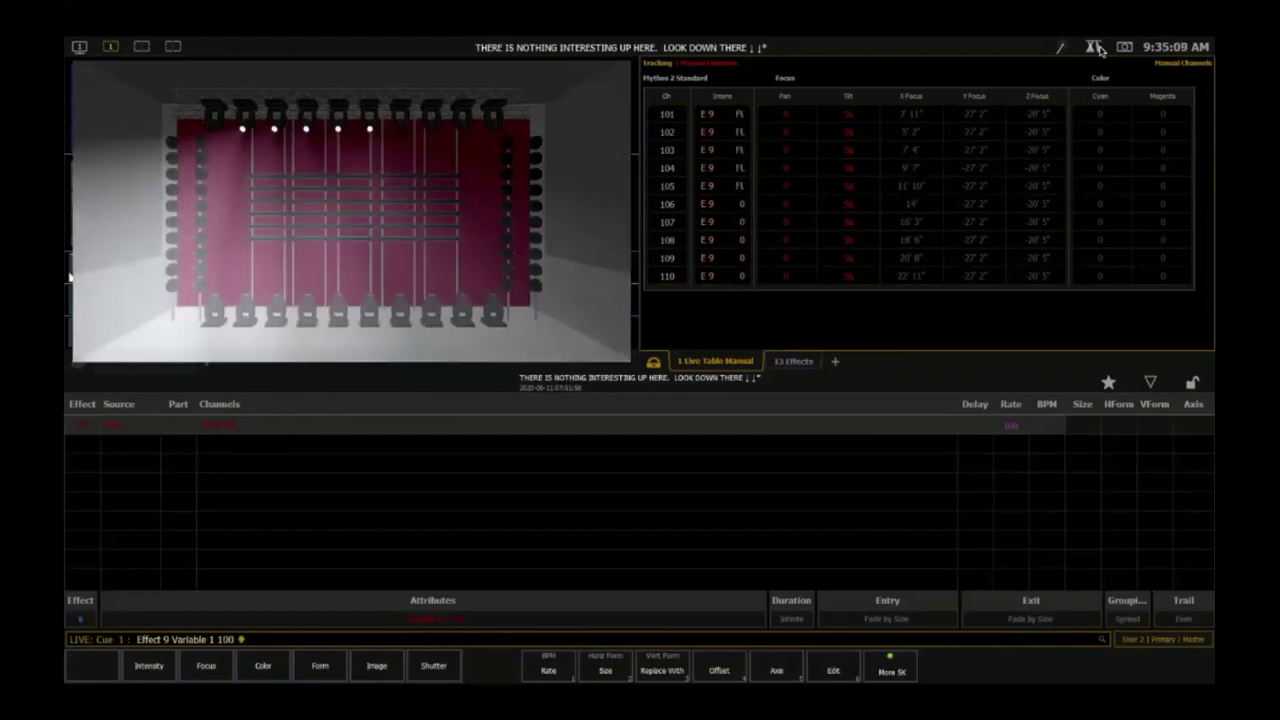
key("alt+a")
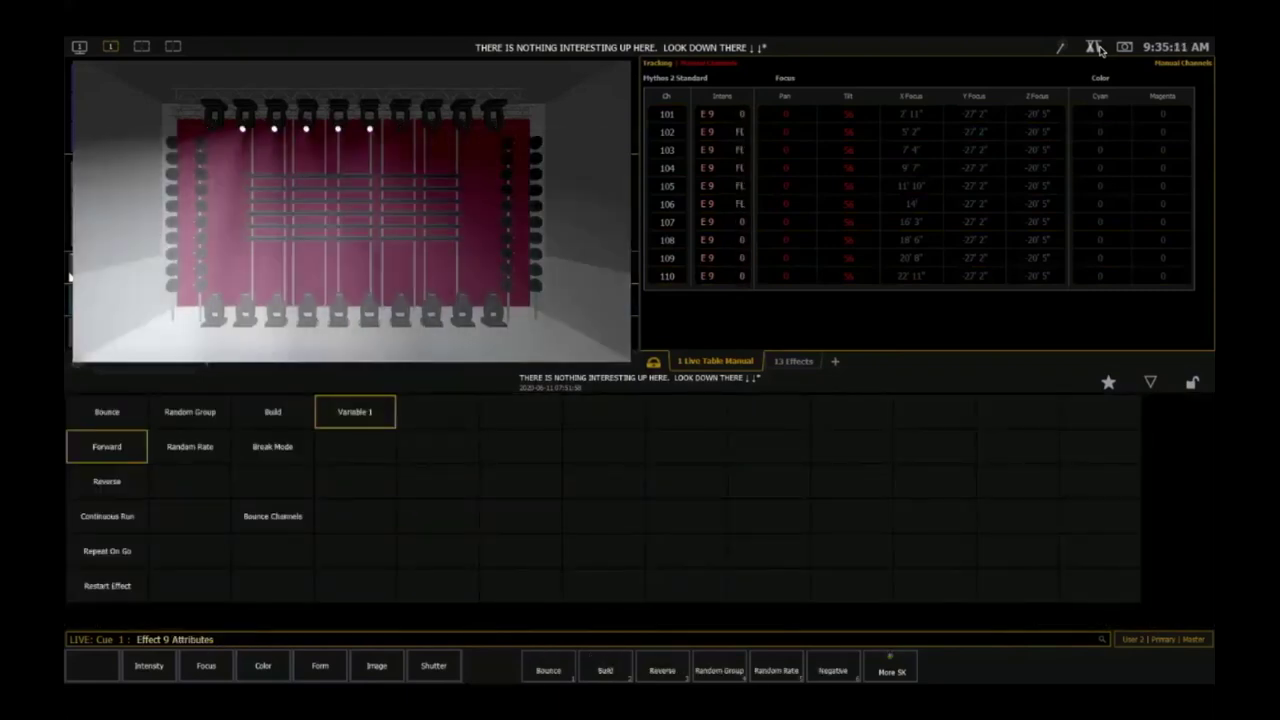
key("Return")
type("75")
key("Return")
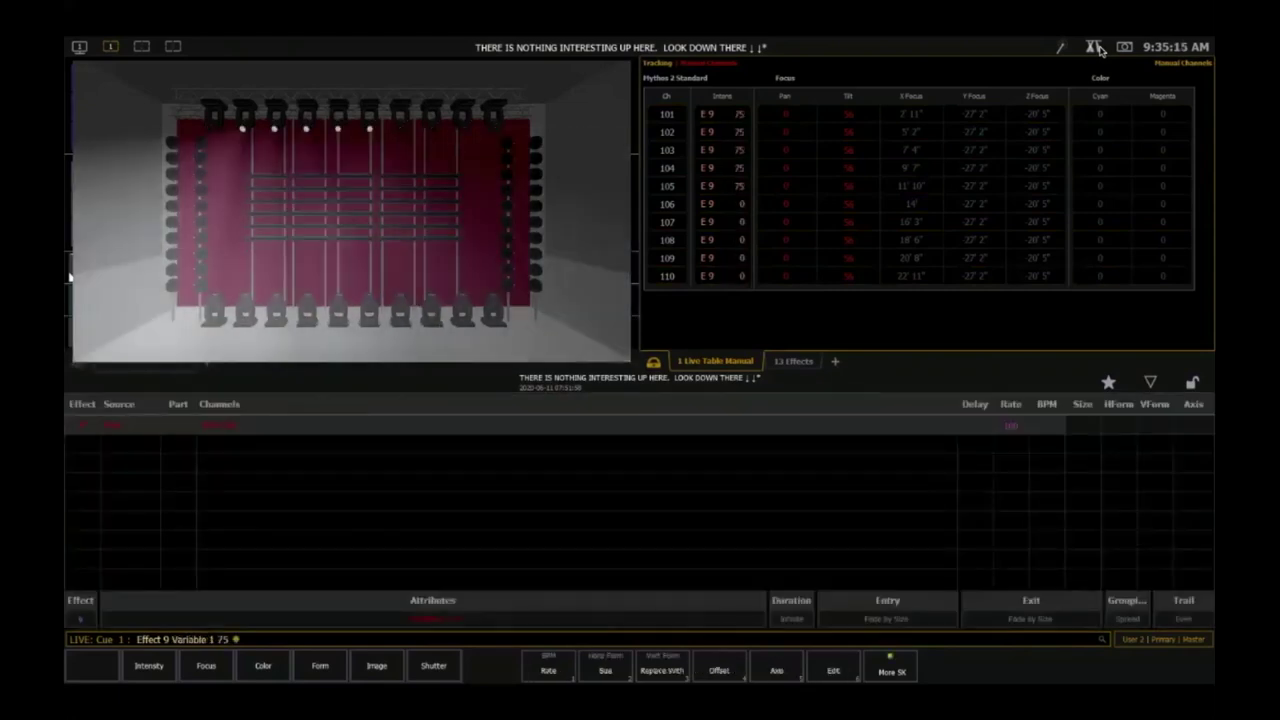
- Set the level of Effect 9's action 2 to Variable 2 in the Blind effect editor
key("ctrl+2")
key("ctrl+3")
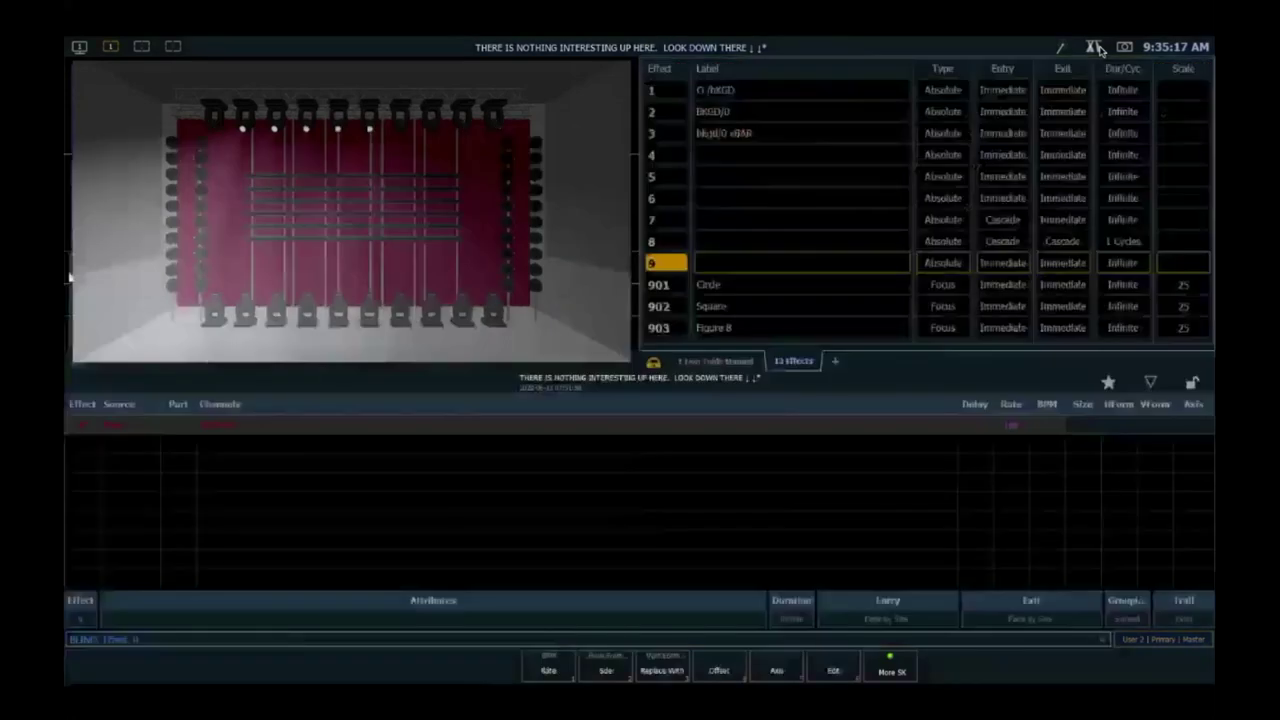
key("Down")
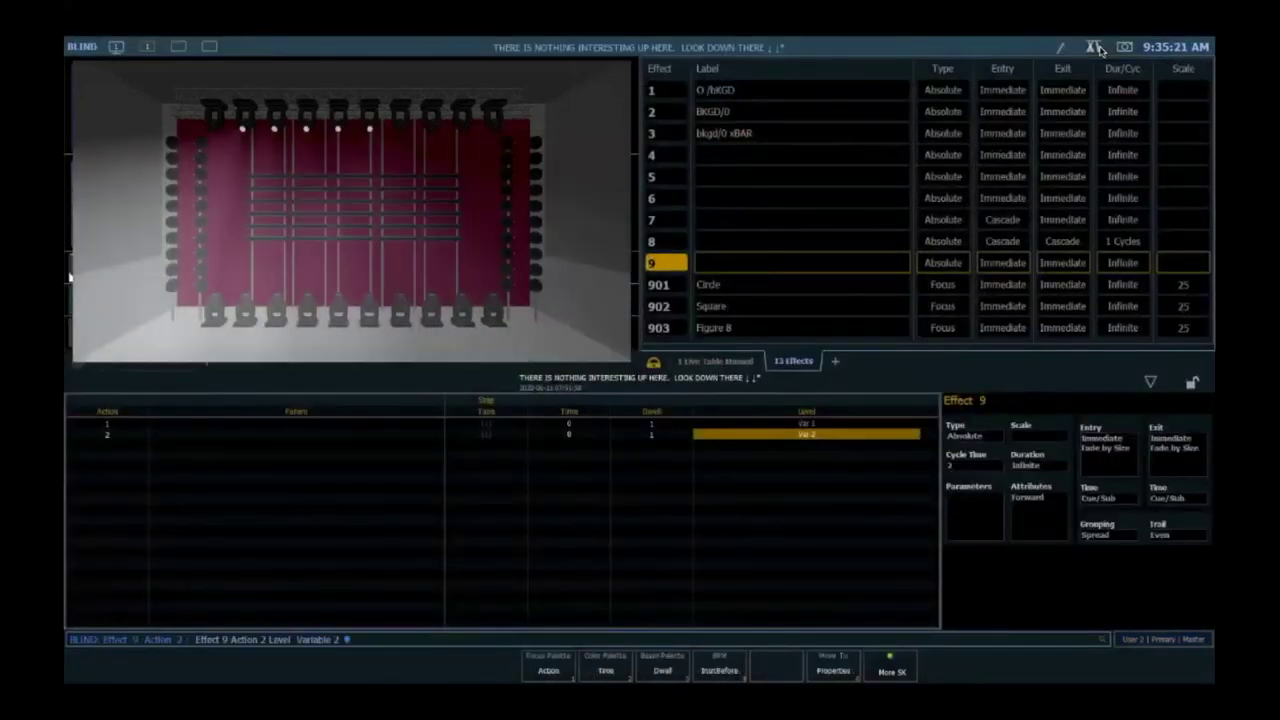
key("Return")
- Back in Live, set Variable 2 of the running Effect 9 to 25 and raise it to 35
key("ctrl+1")
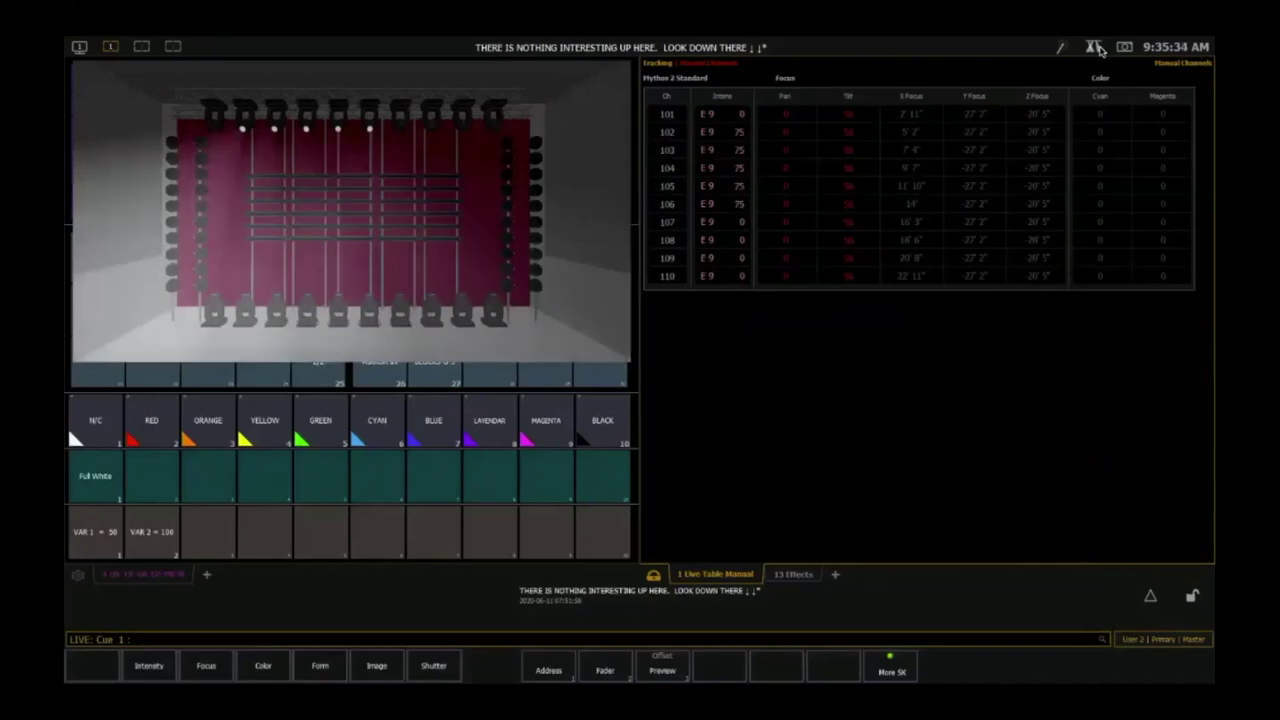
type("e")
type("9 Variable 2")
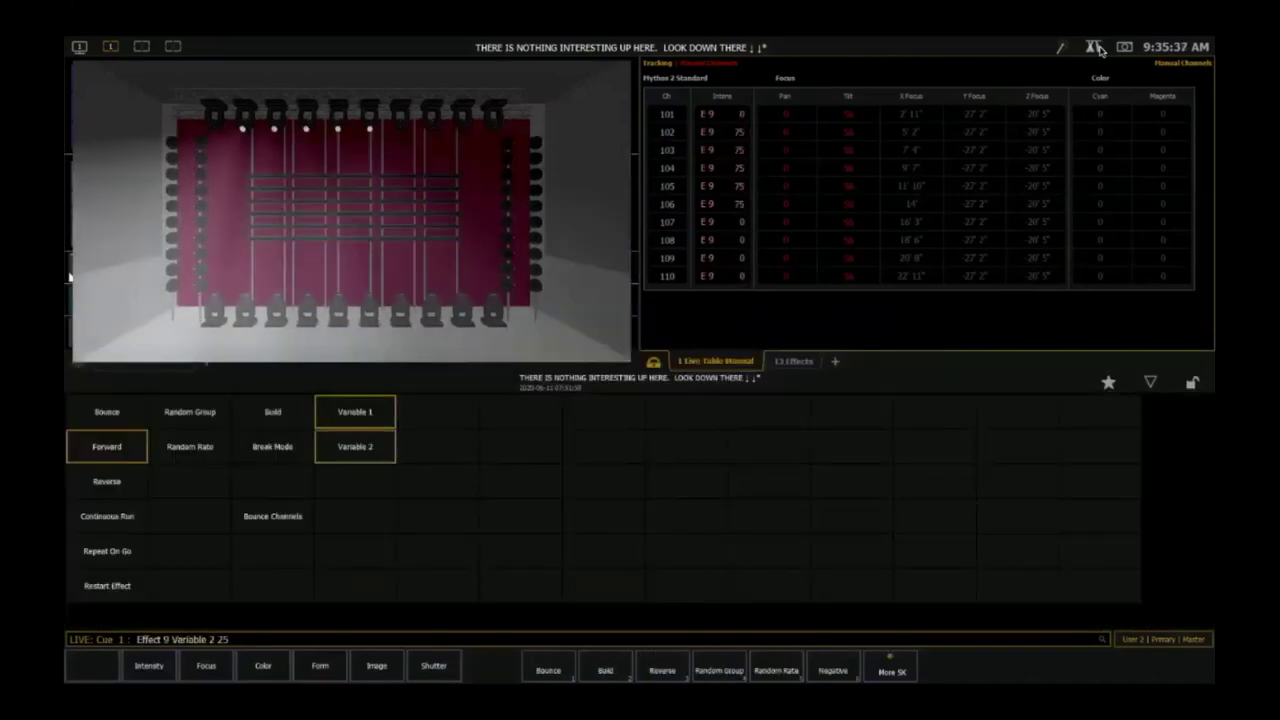
type("25")
key("Return")
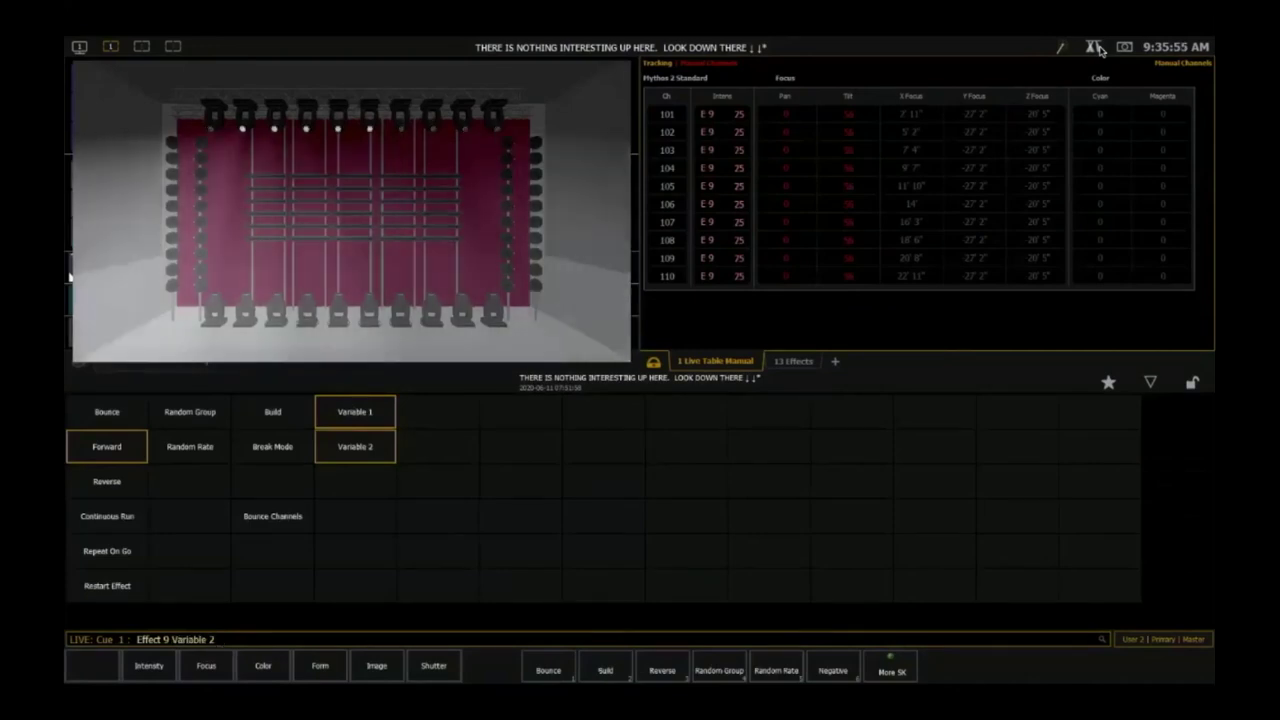
type("35")
key("Return")
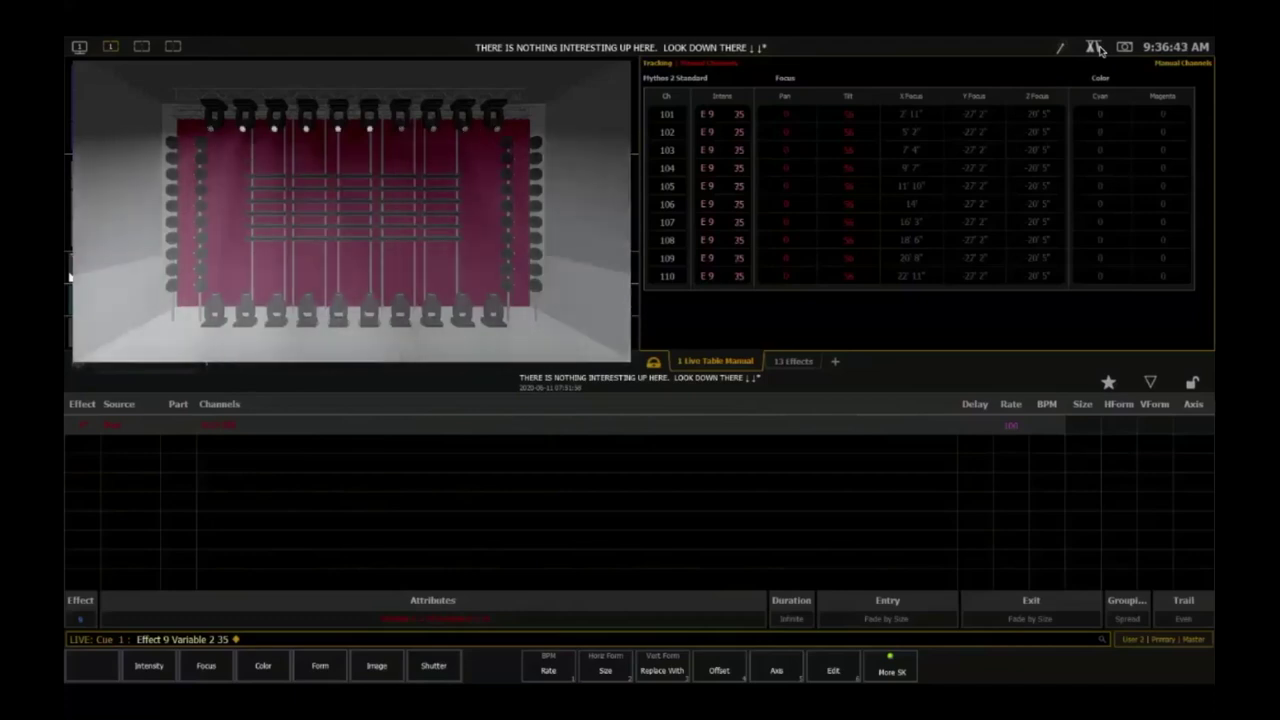
- Set the time of both actions of Effect 9 to Variable 3 in the Blind effect editor
key("F3")
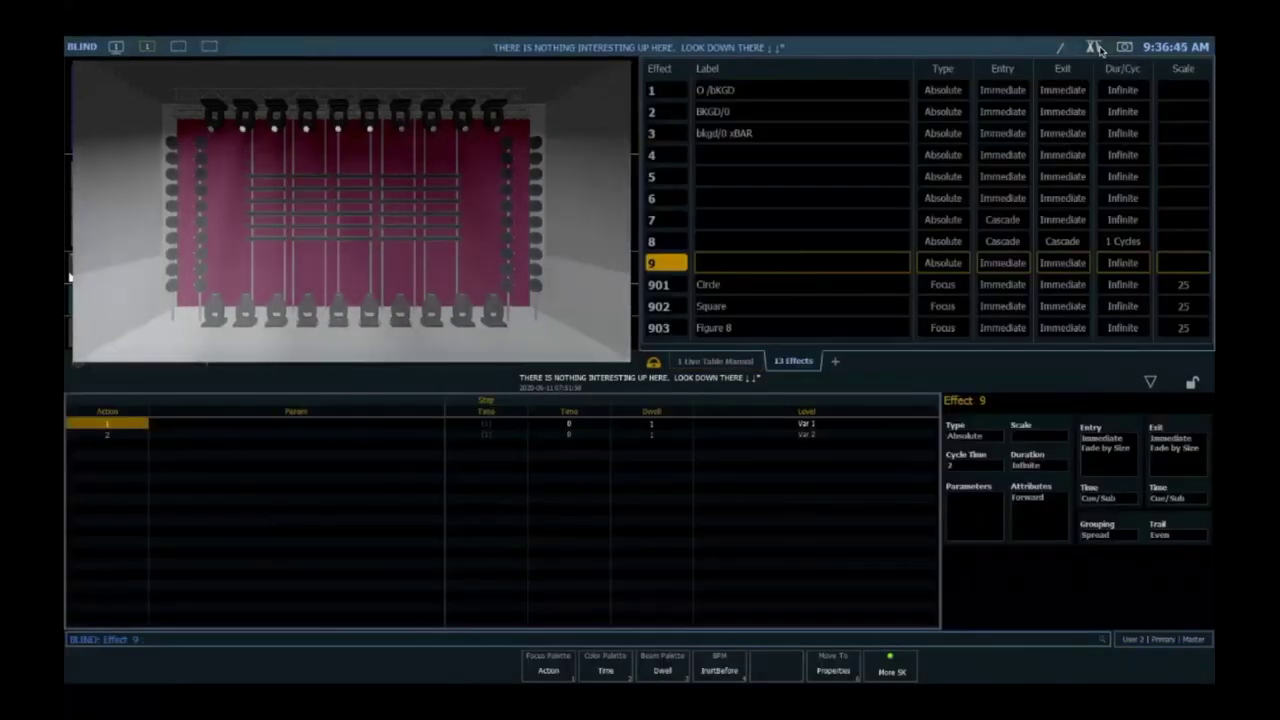
key("i")
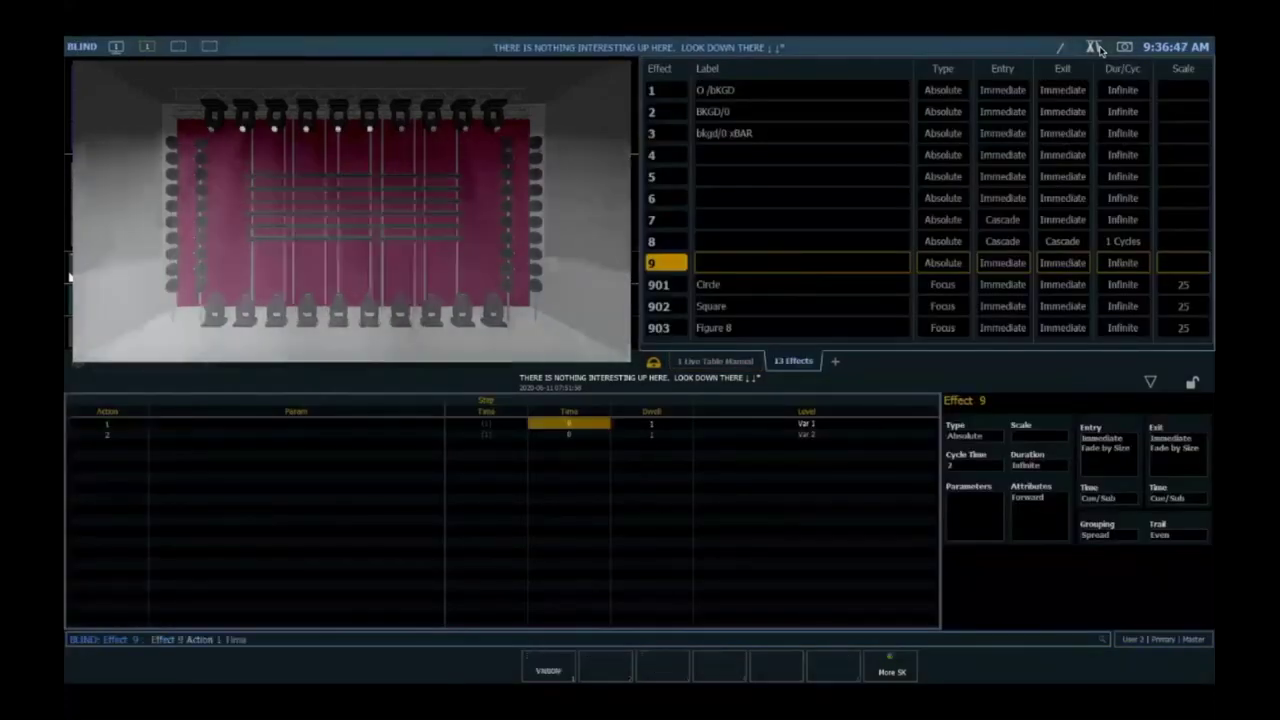
key("F1")
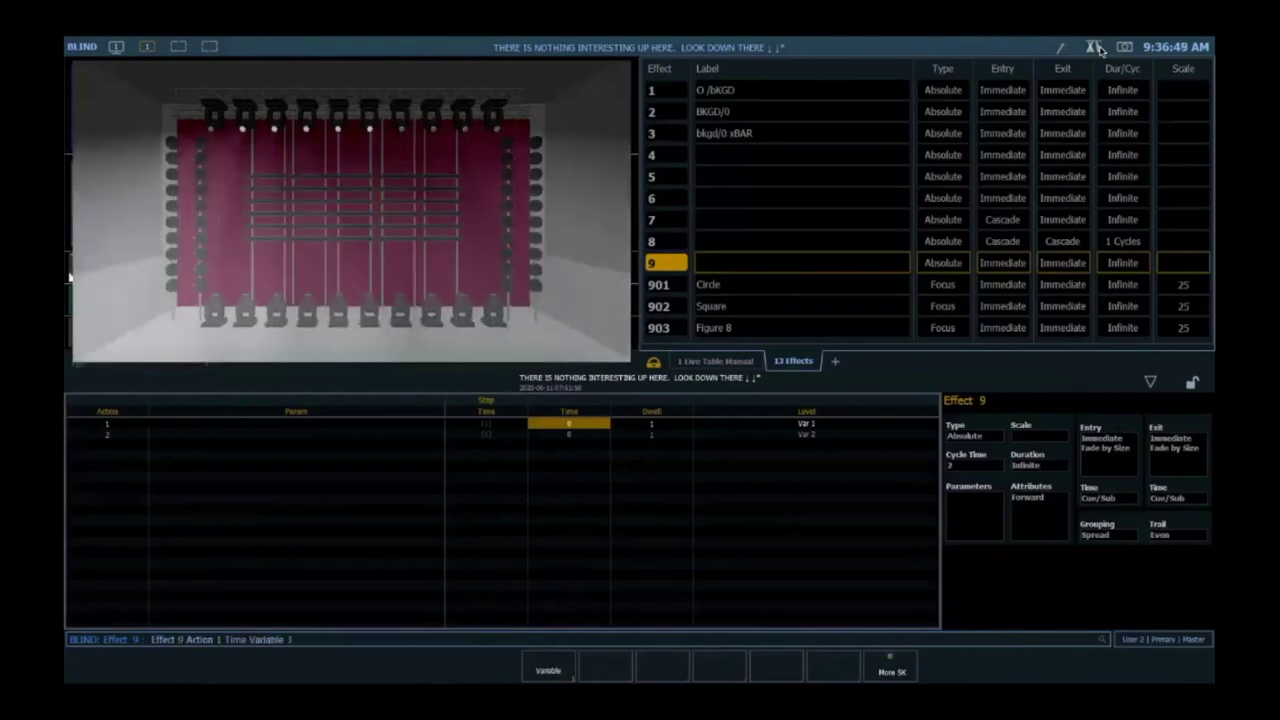
key("3")
key("Return")
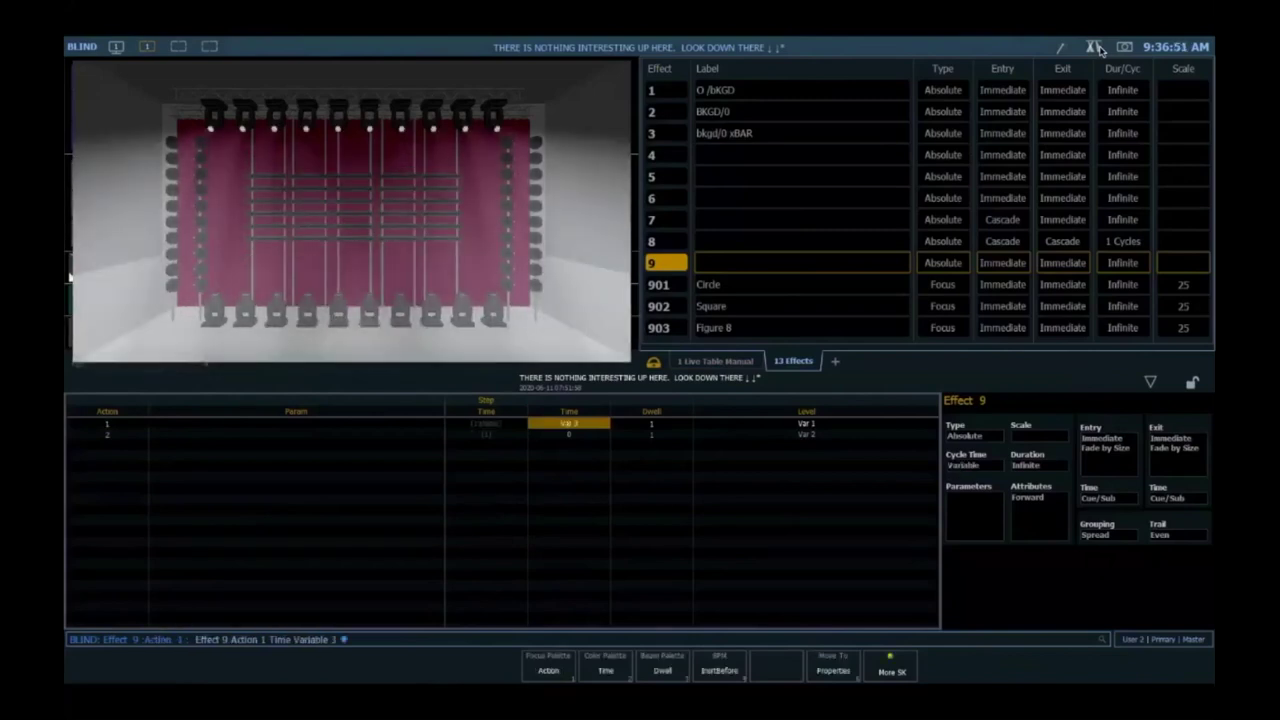
key("F1")
key("3")
key("Return")
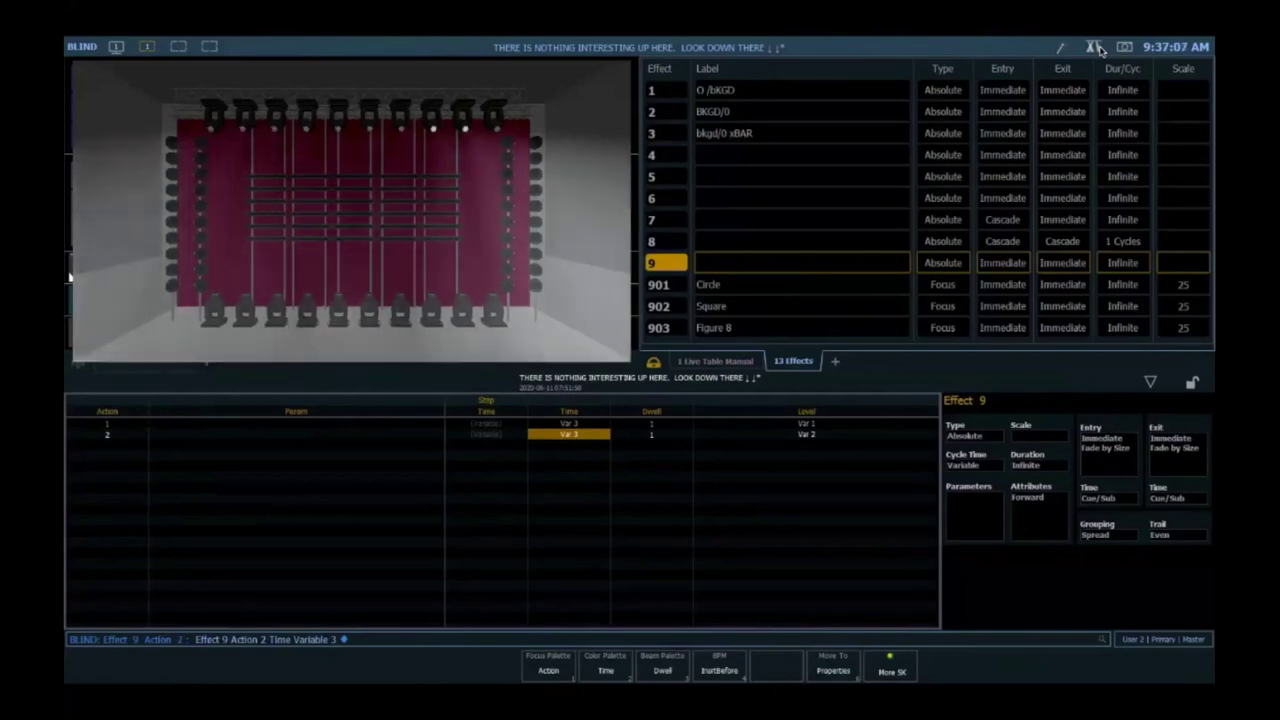
- Set Variable 3 to 0 in Effect 9's attributes
key("a")
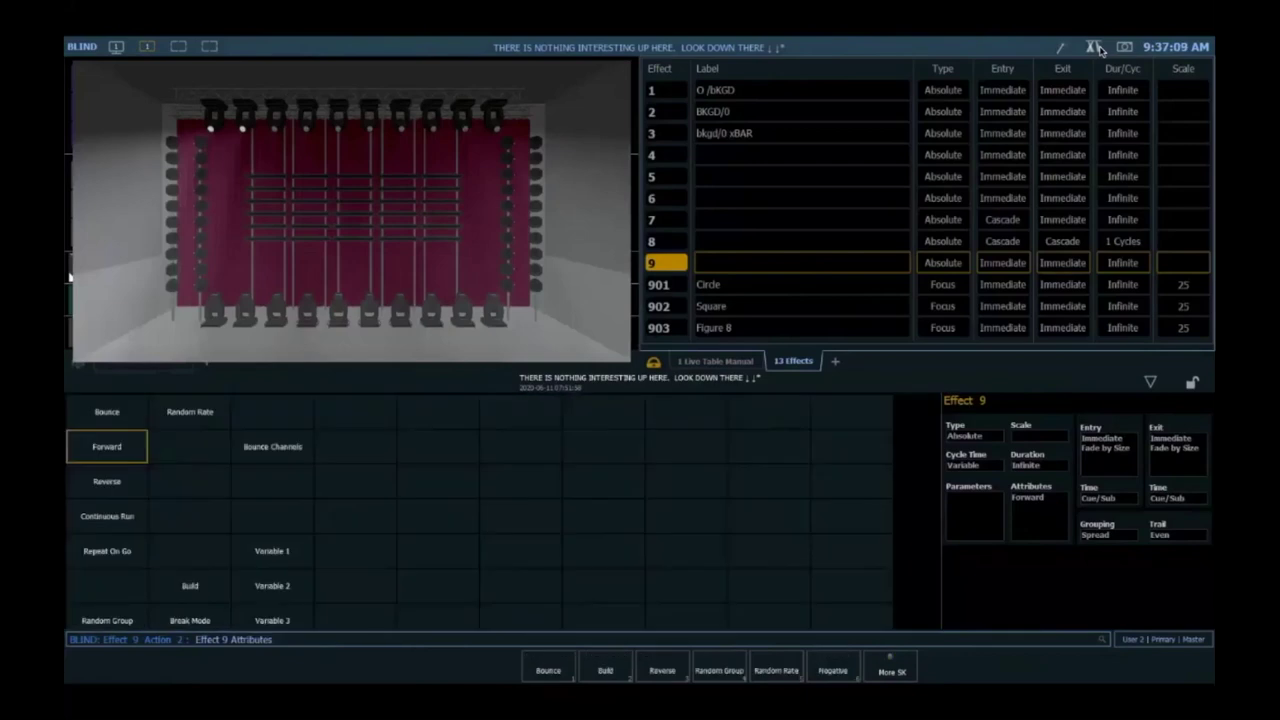
left_click(272, 620)
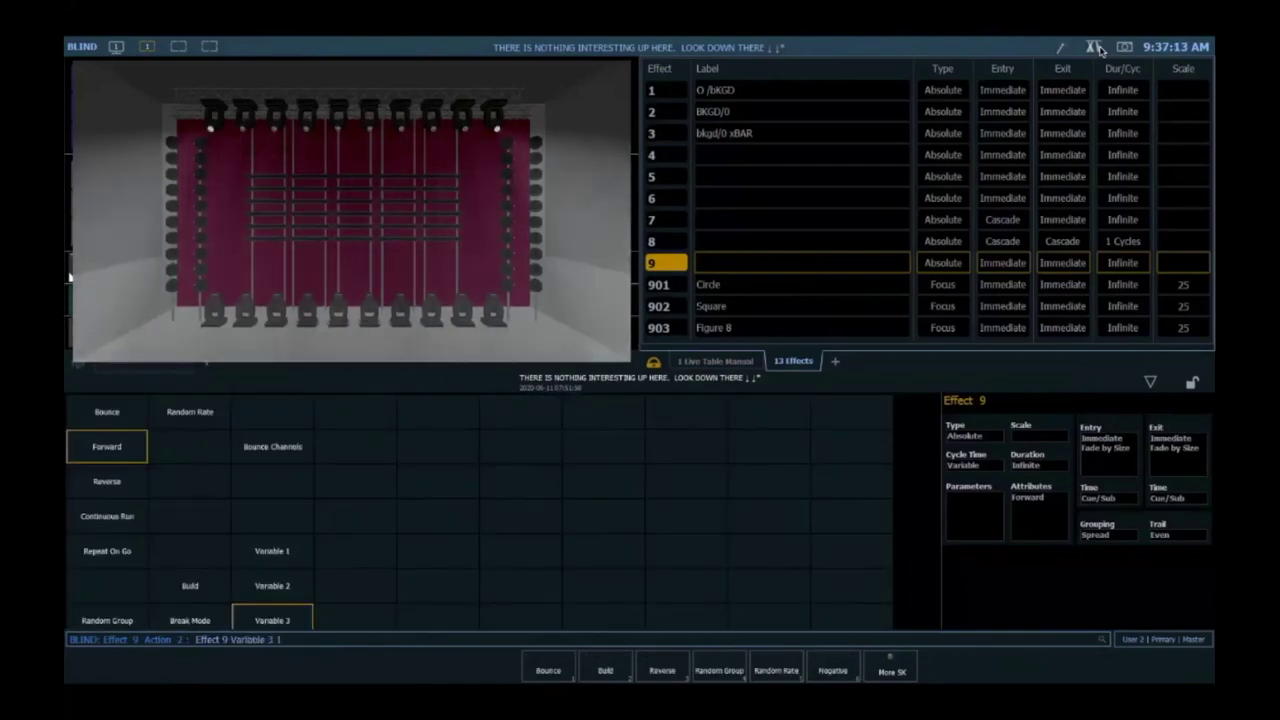
type("0 ◆")
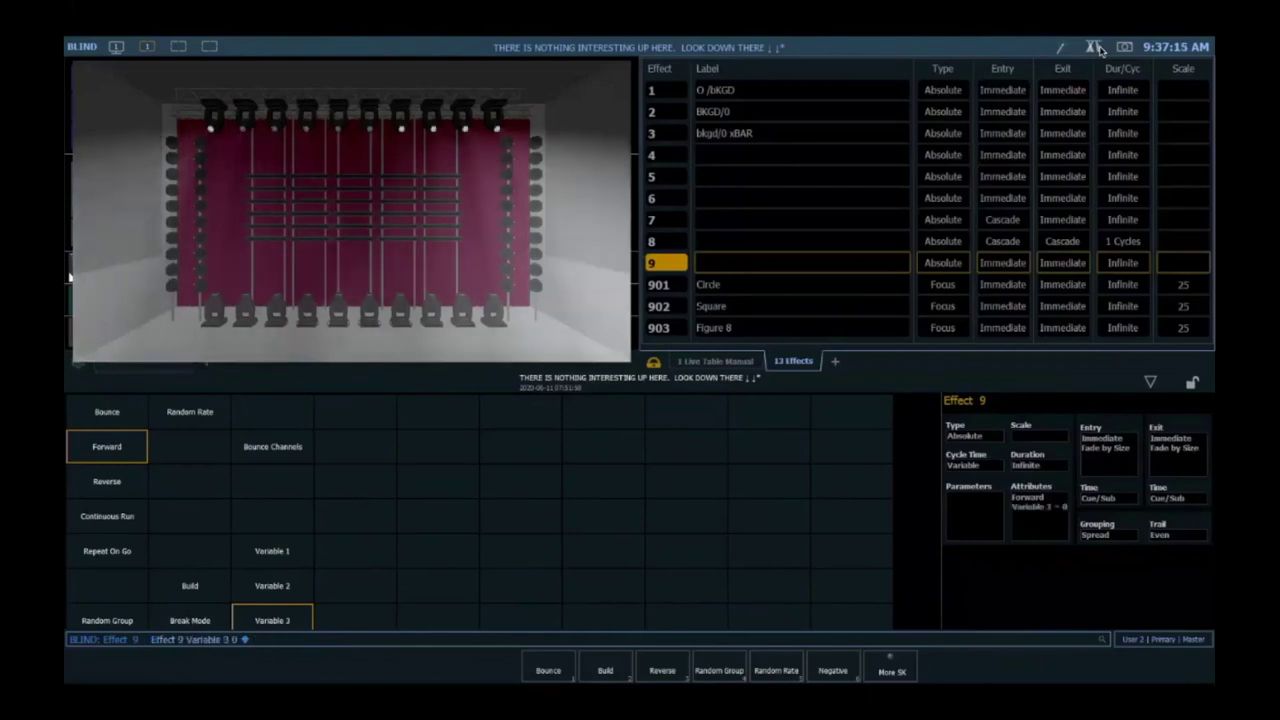
key("Return")
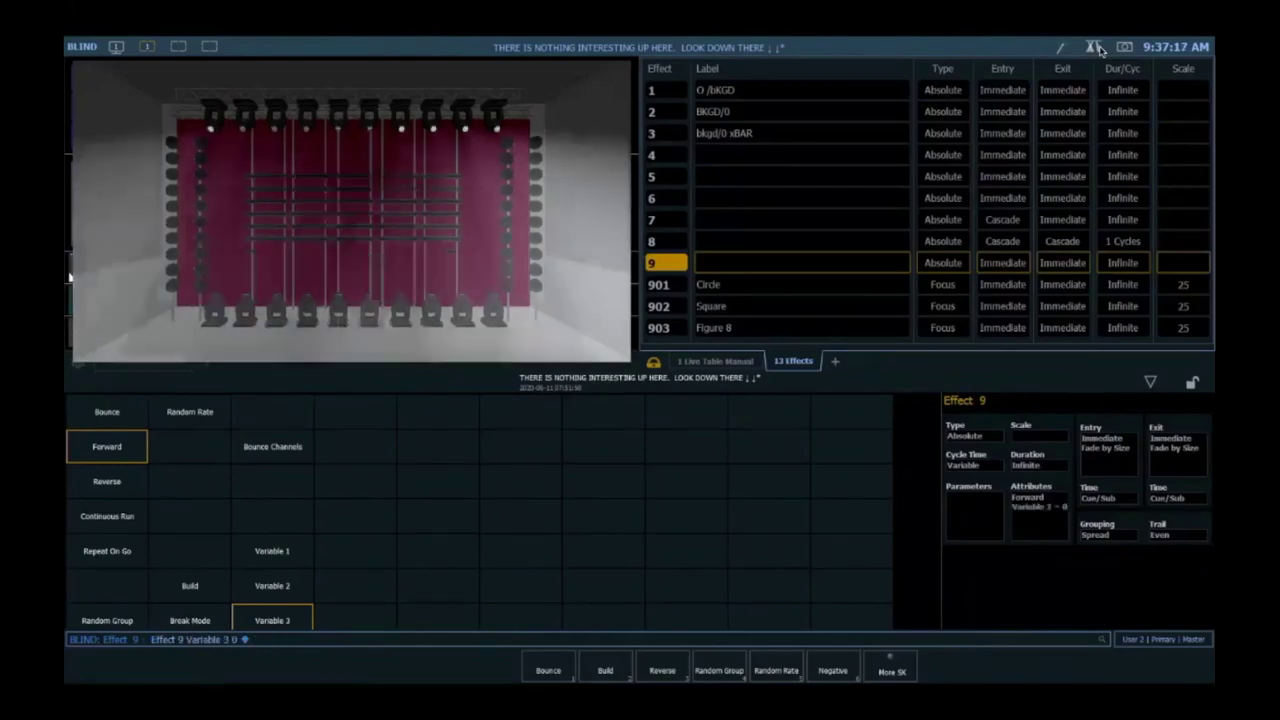
- Return to Live and open the running effects display for an Effect command
key("alt+l")
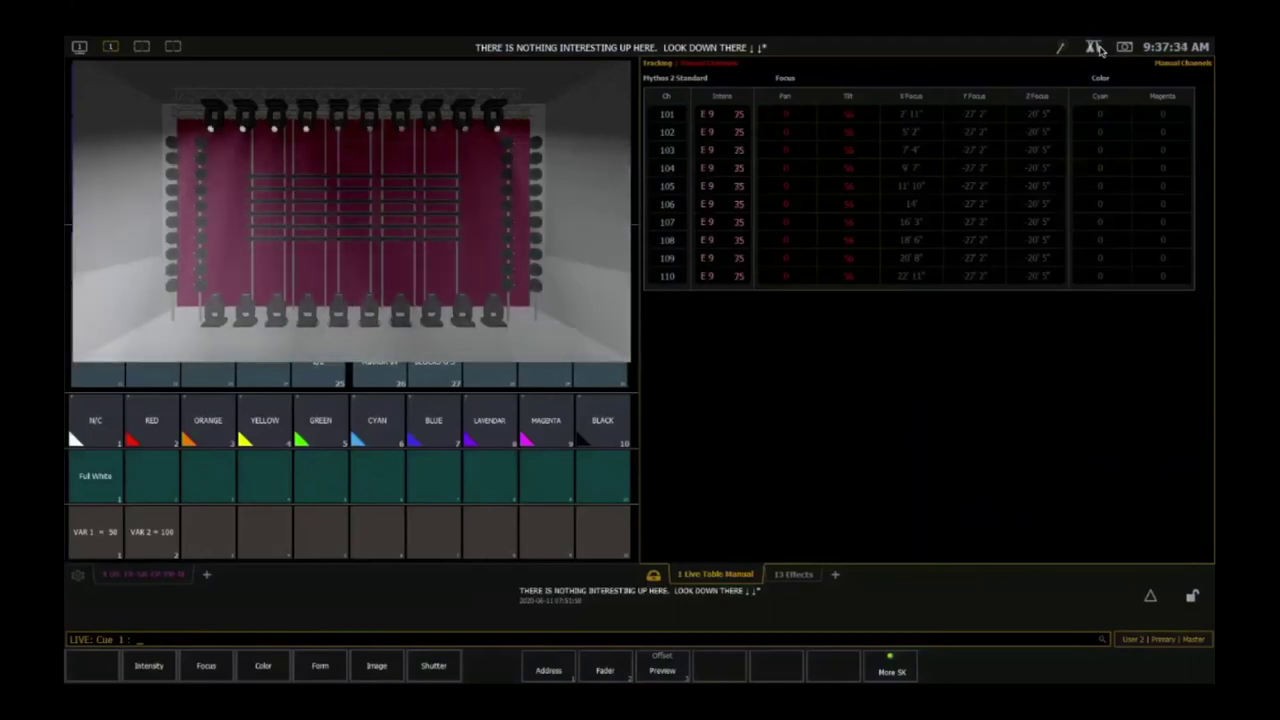
key("alt+e")
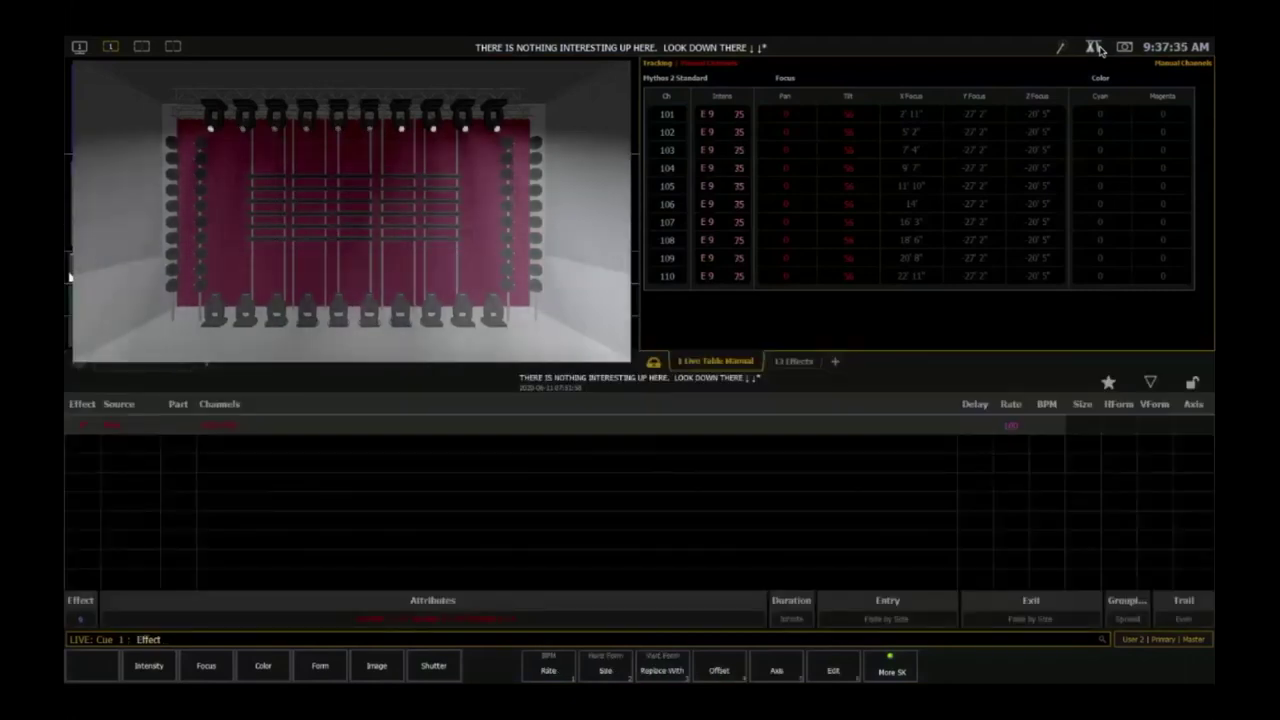
- Set Variable 3 of the running Effect 9 to 1 in Live
key("9")
key("alt+a")
type("v")
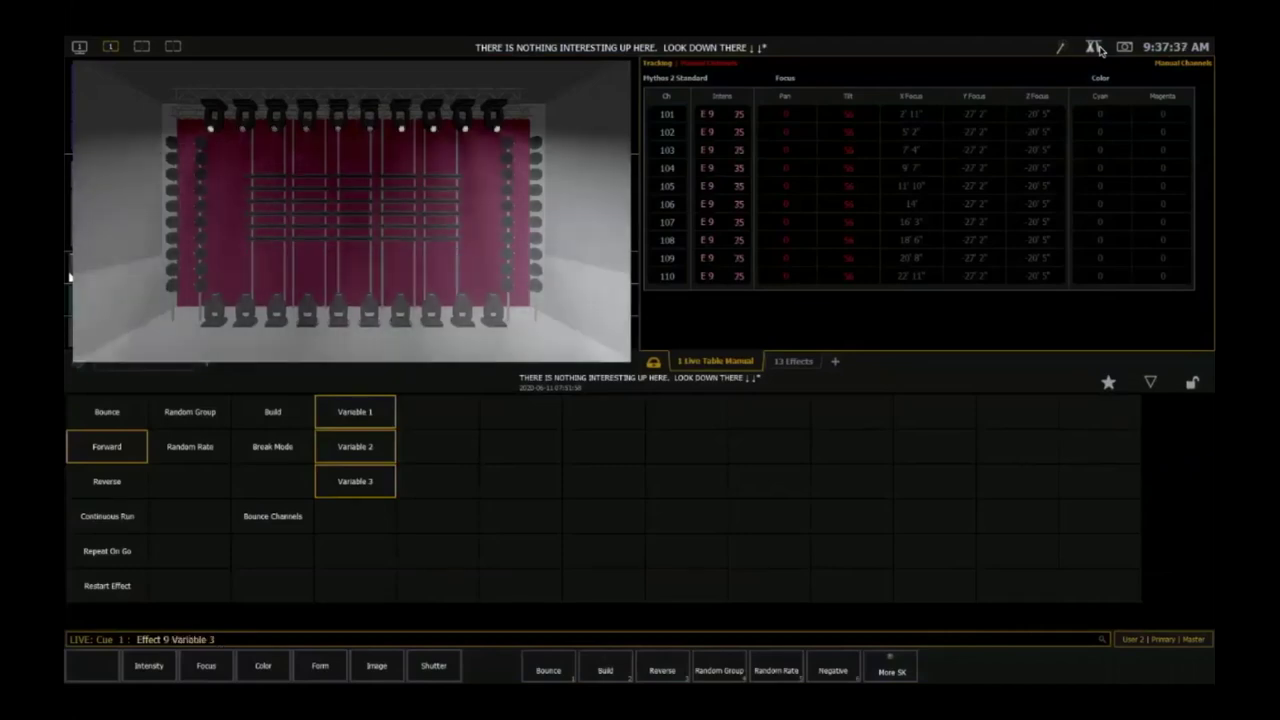
type("1")
key("Return")
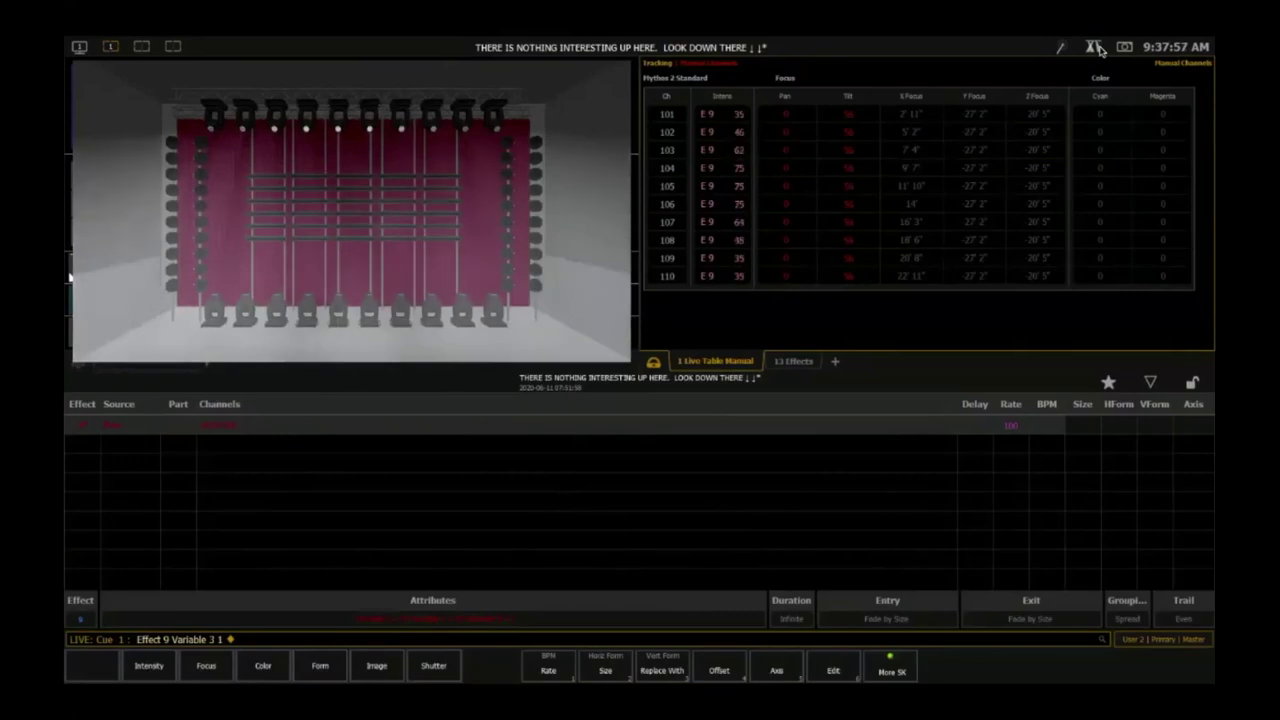
- Delete cue 1
key("Delete")
key("q")
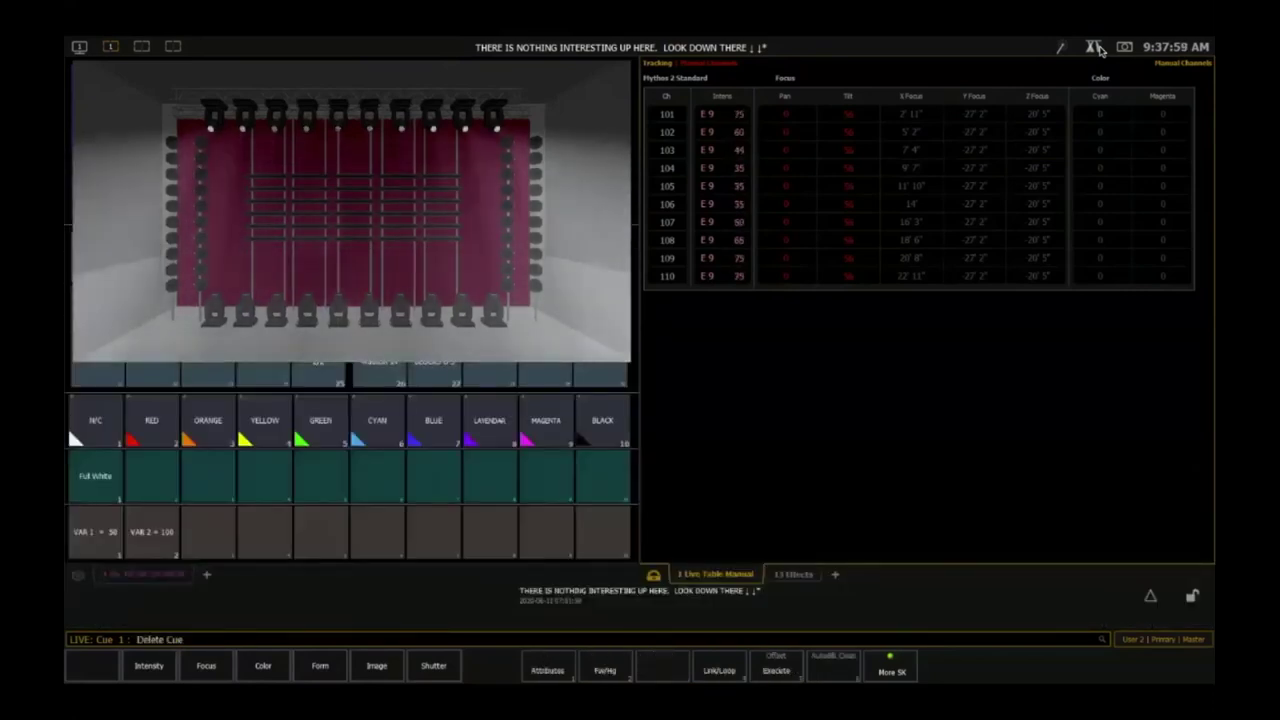
key("1")
key("Return")
key("Return")
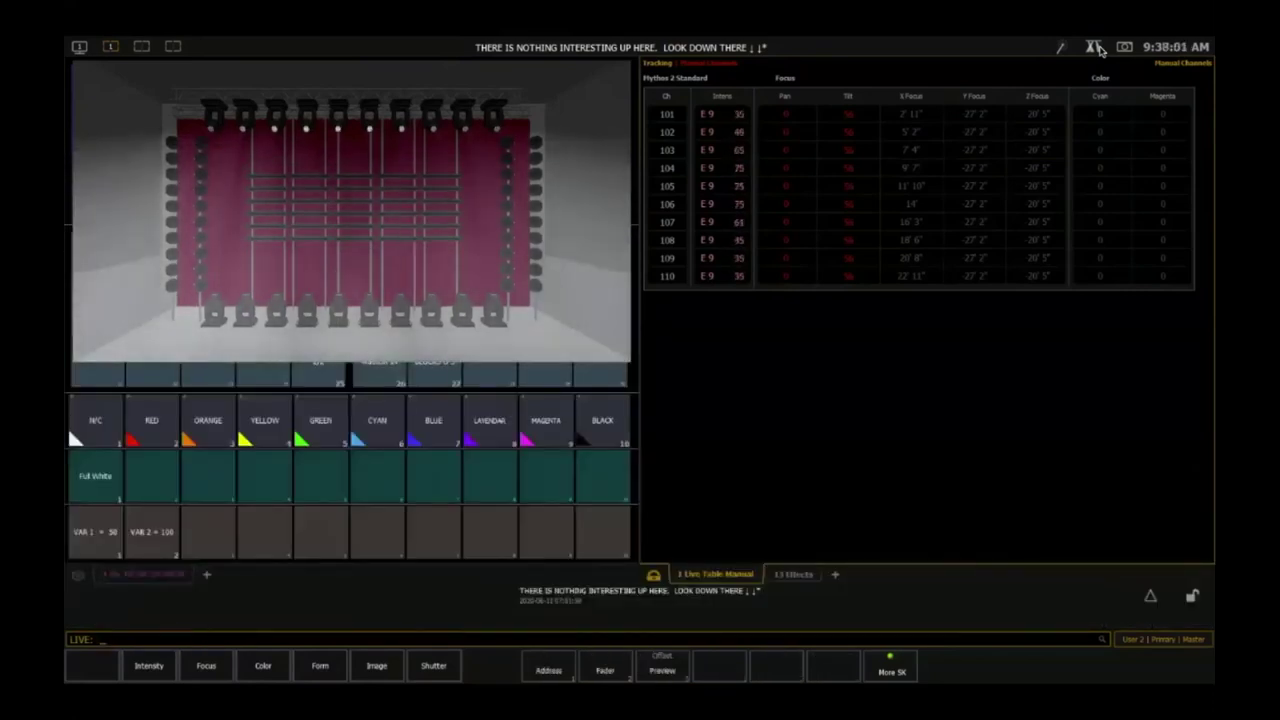
- Record the current look as cue 1 and check the recorded variables of Effect 9 in the running effects list
key("r")
key("1")
key("Return")
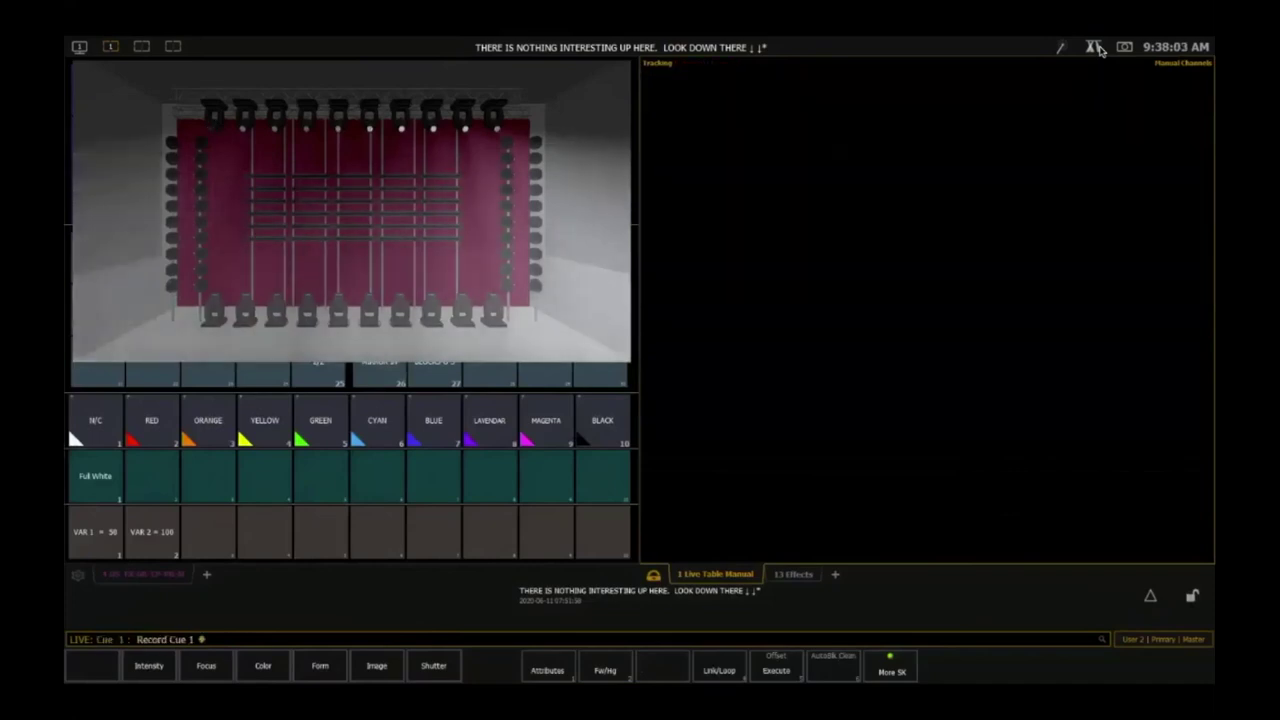
key("e")
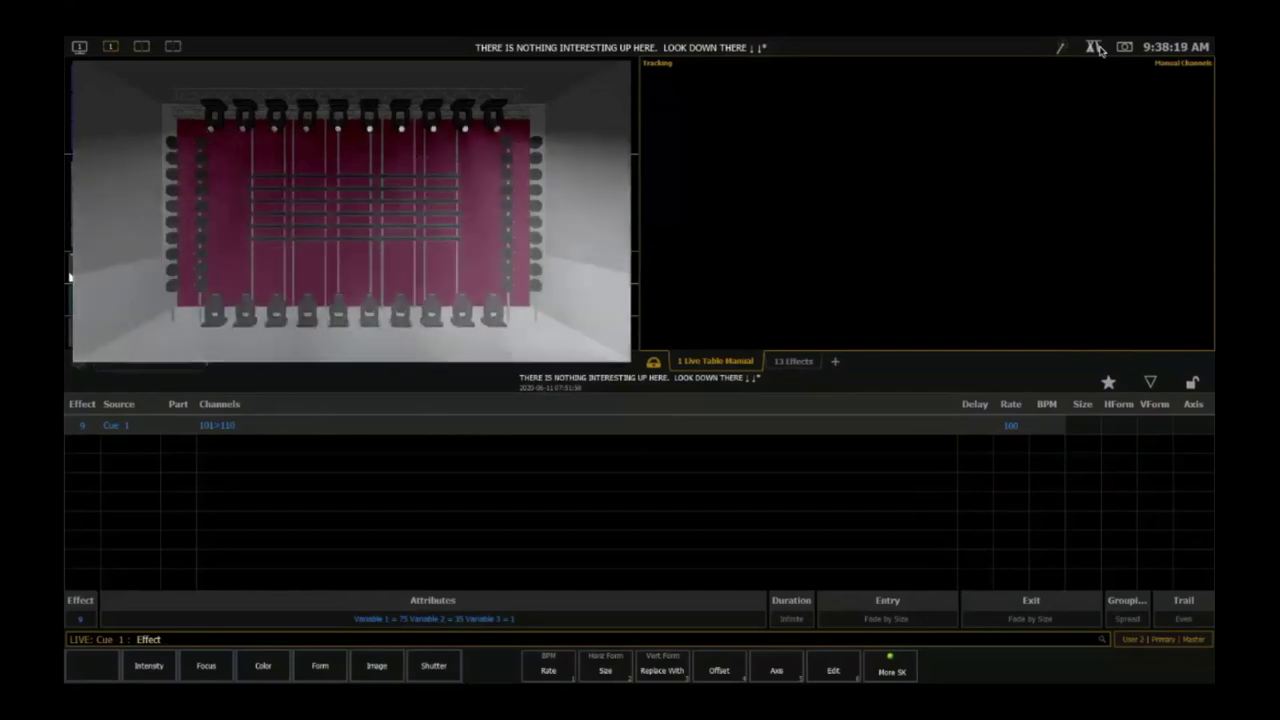
key("Escape")
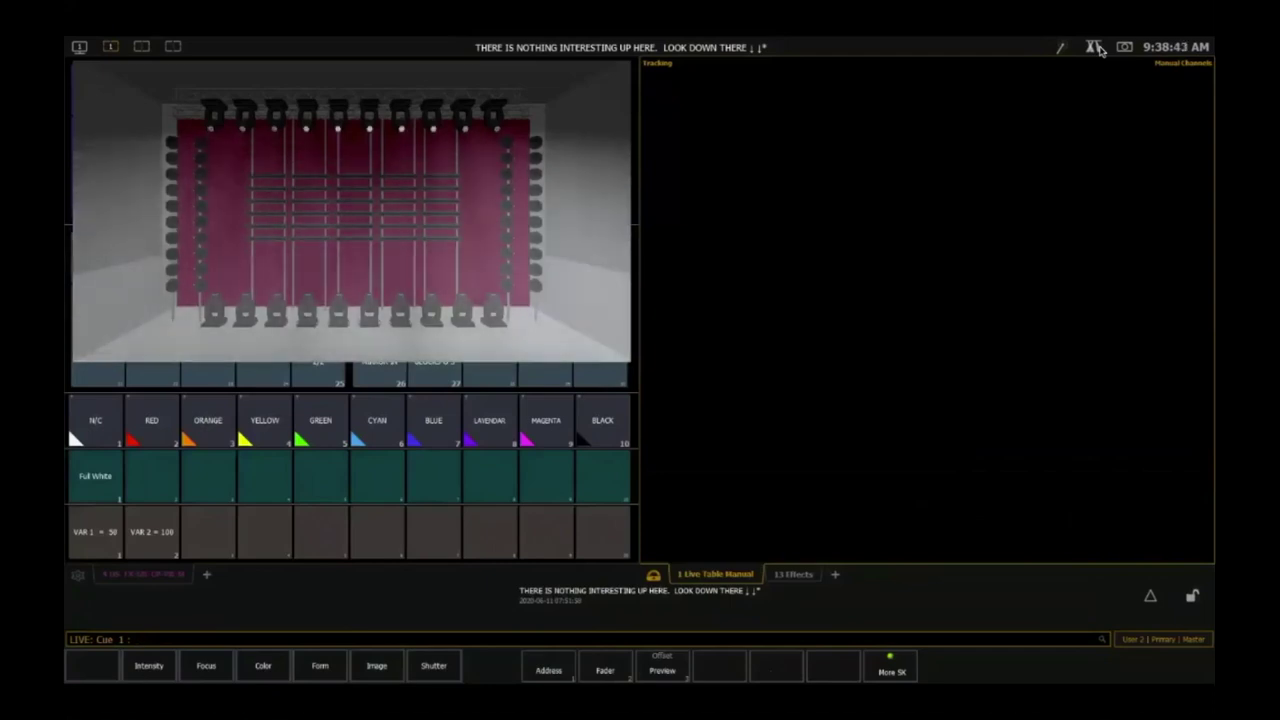
- Create Effect 10 as an Absolute effect
key("e")
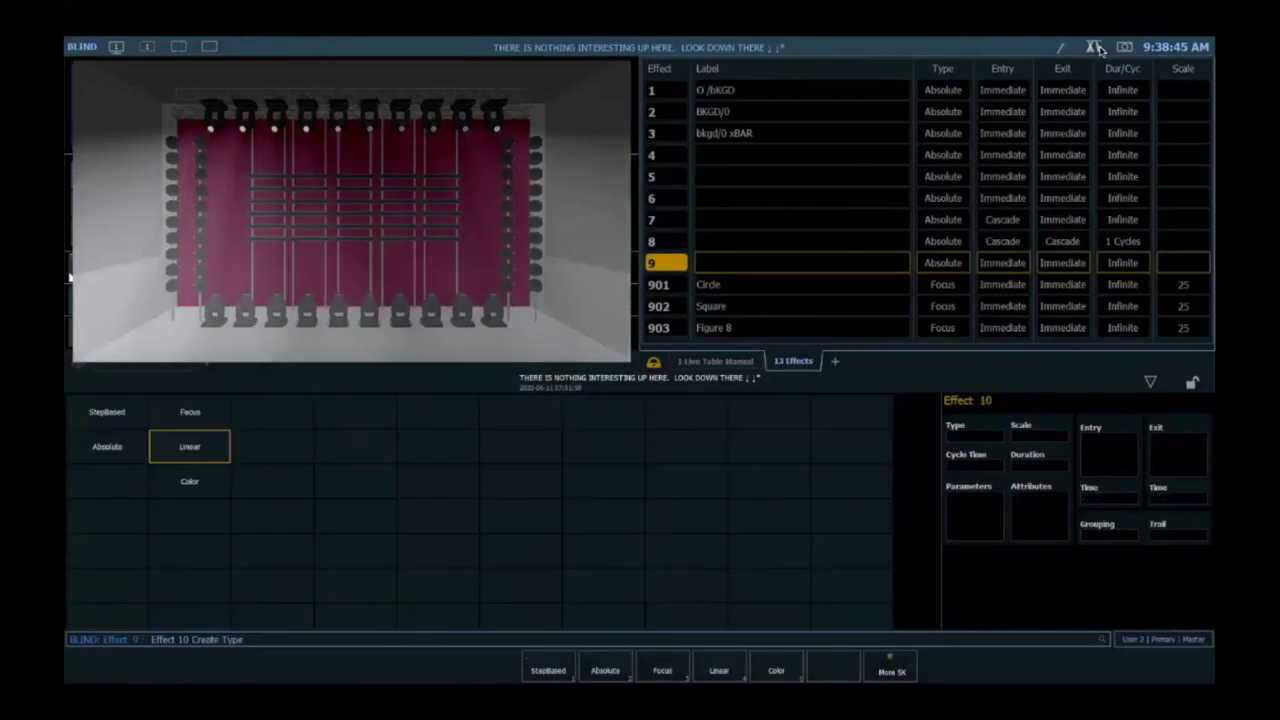
key("F2")
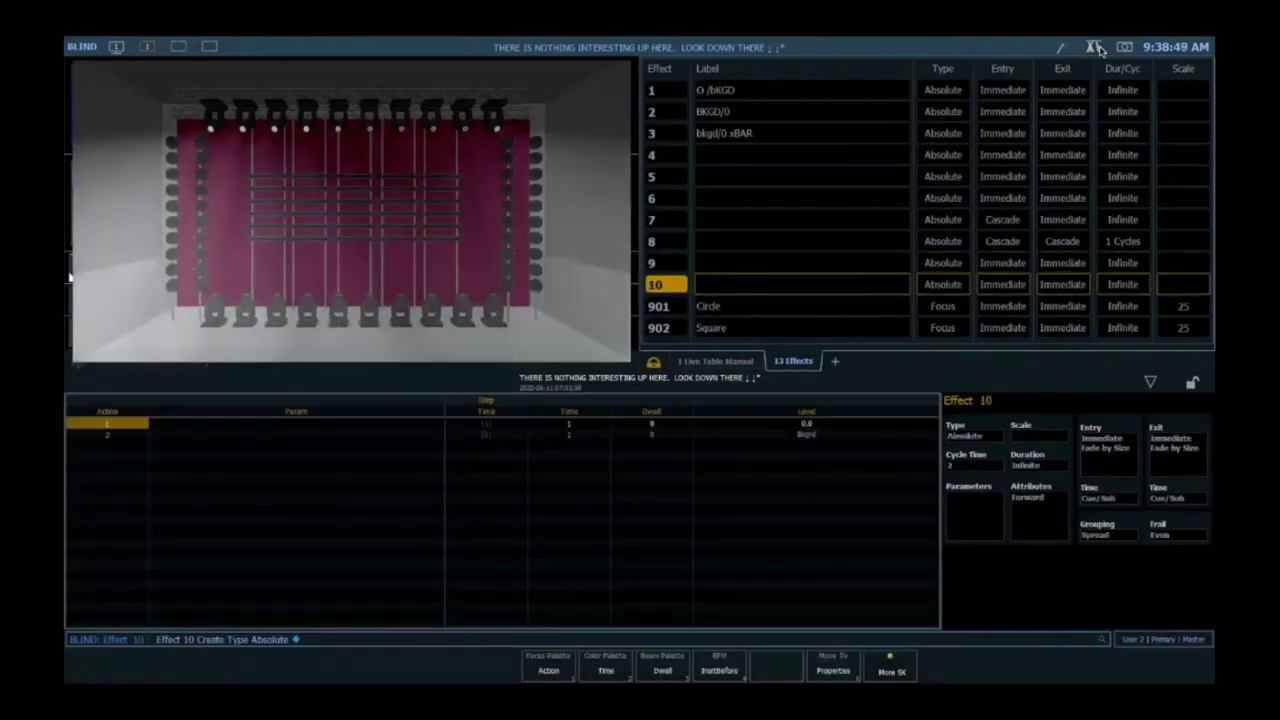
key("F2")
- Set the level of action 1 in Effect 10 to Color Palette Variable 1
key("shift+l")
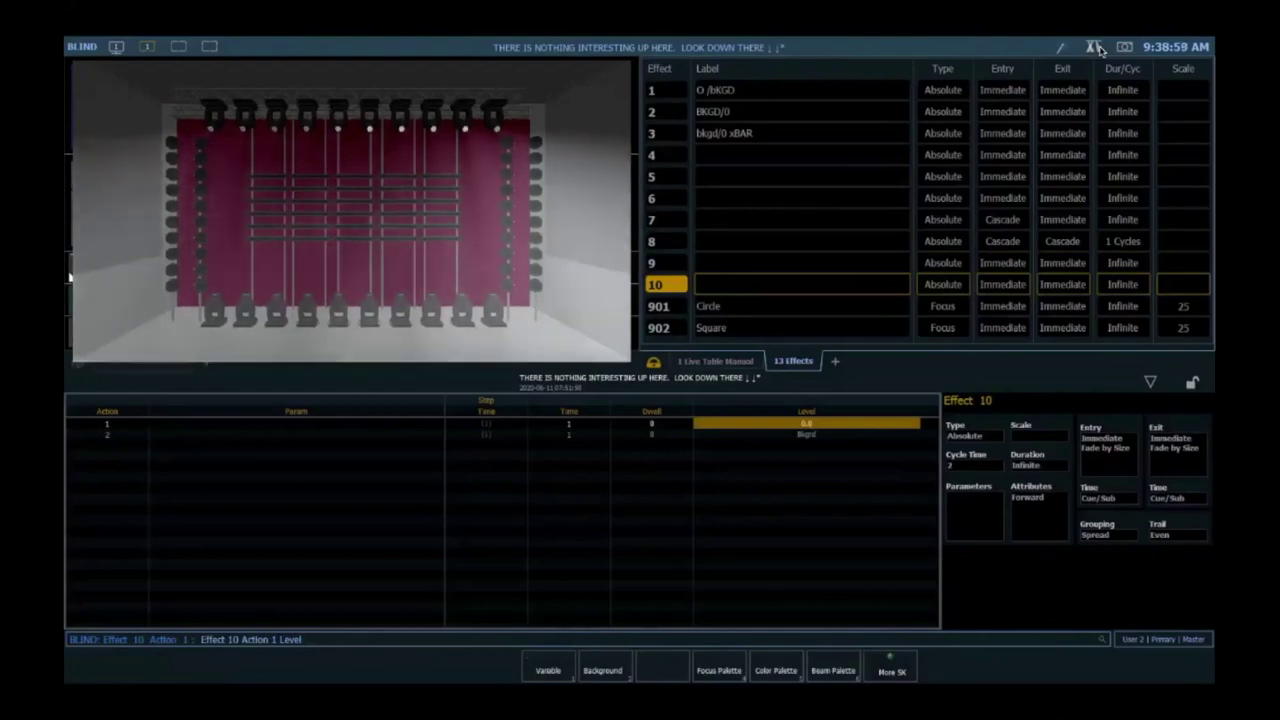
key("alt+c")
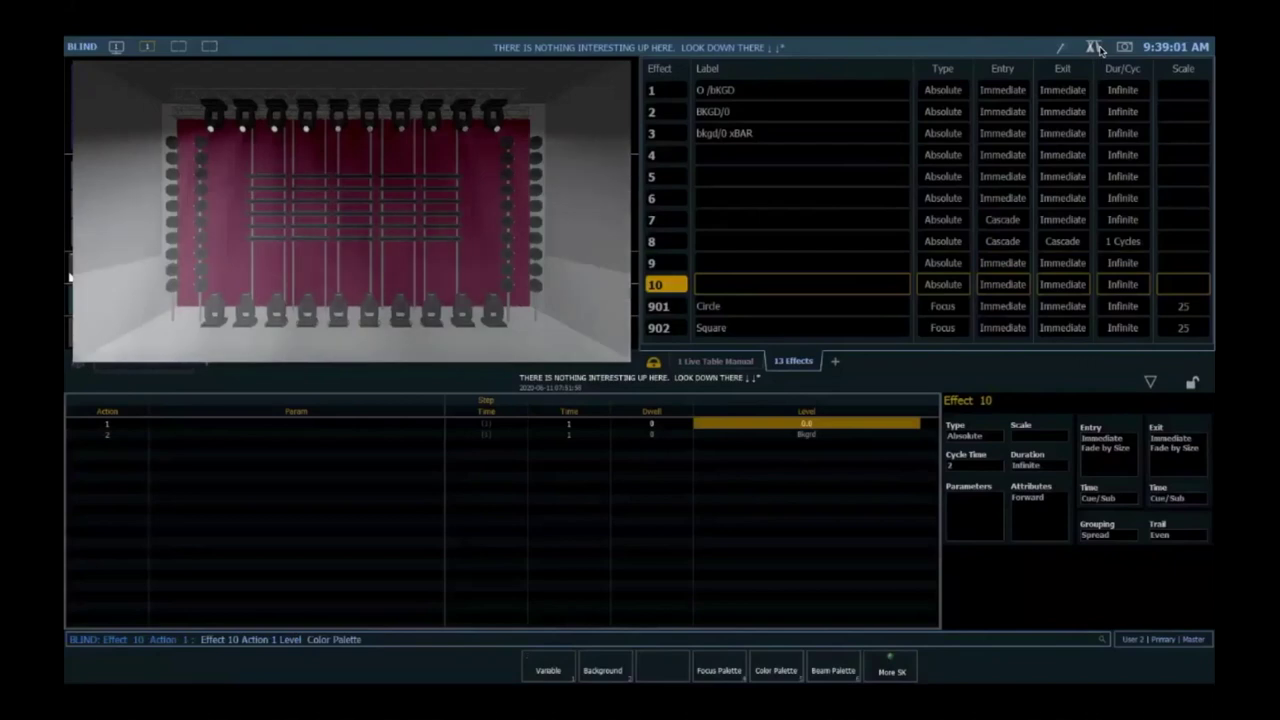
key("F1")
type("1")
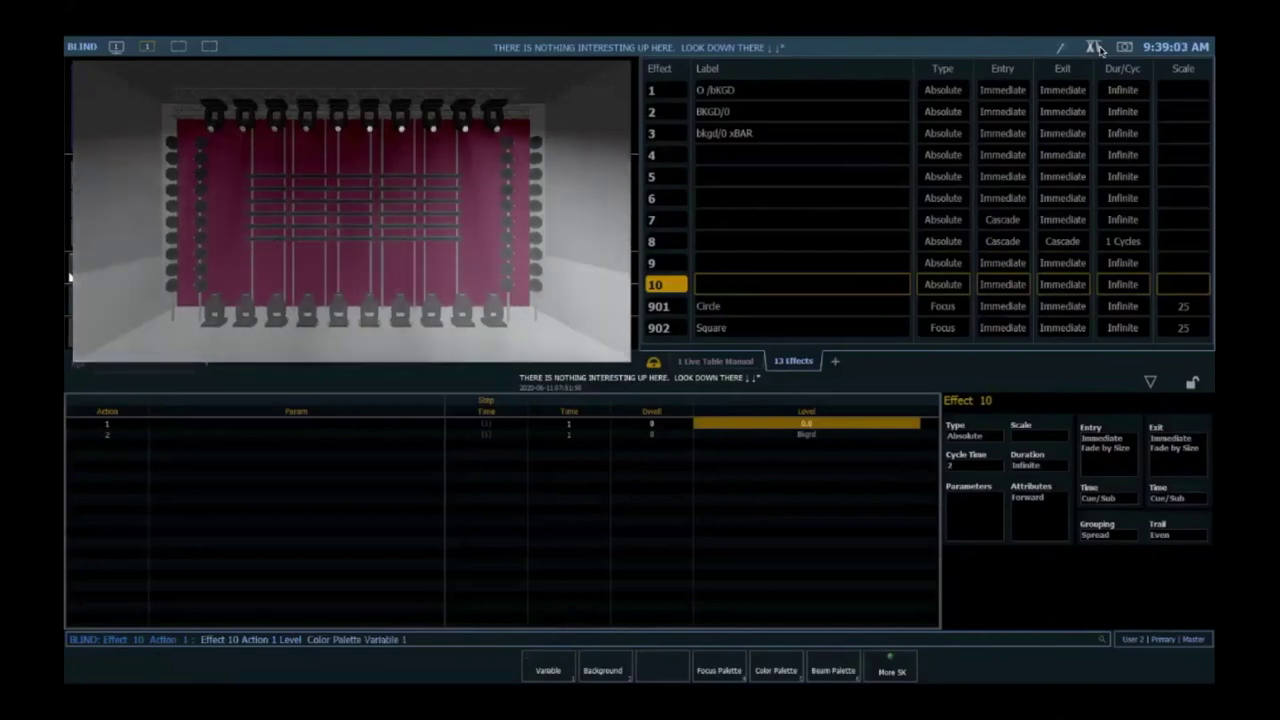
key("Return")
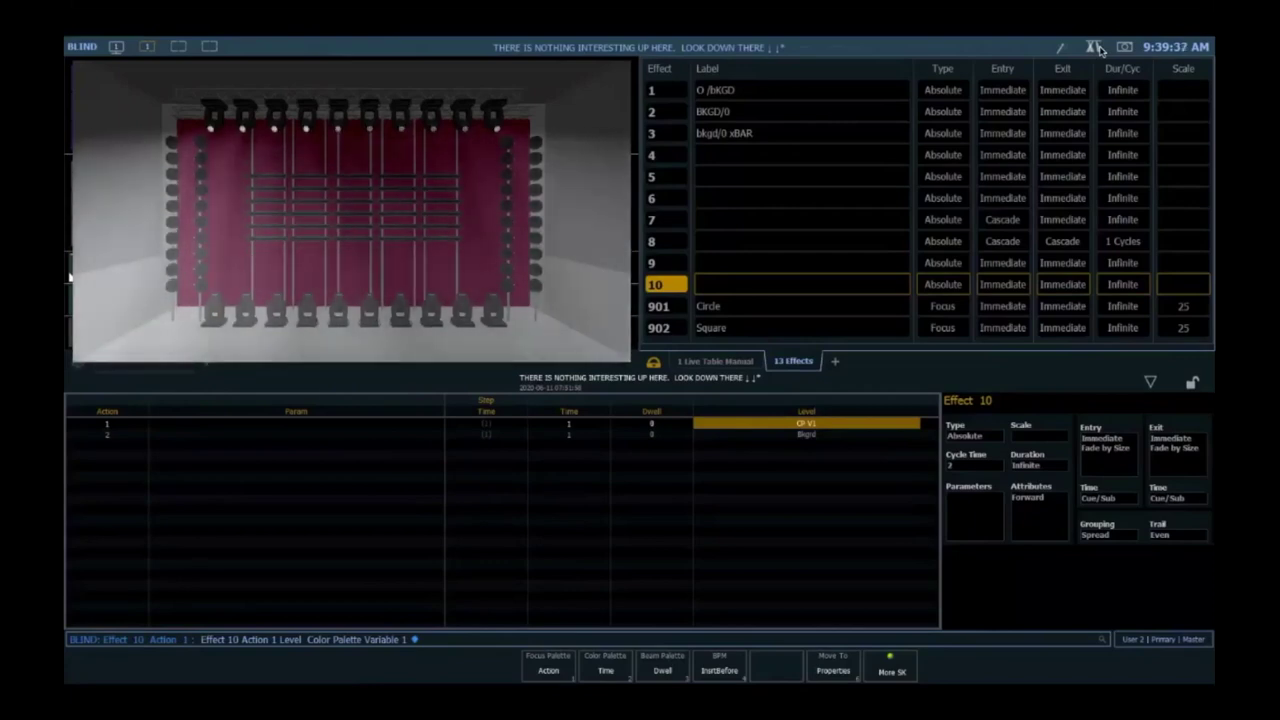
- Set the Variable 1 attribute of Effect 10 to a default value of 1
key("a")
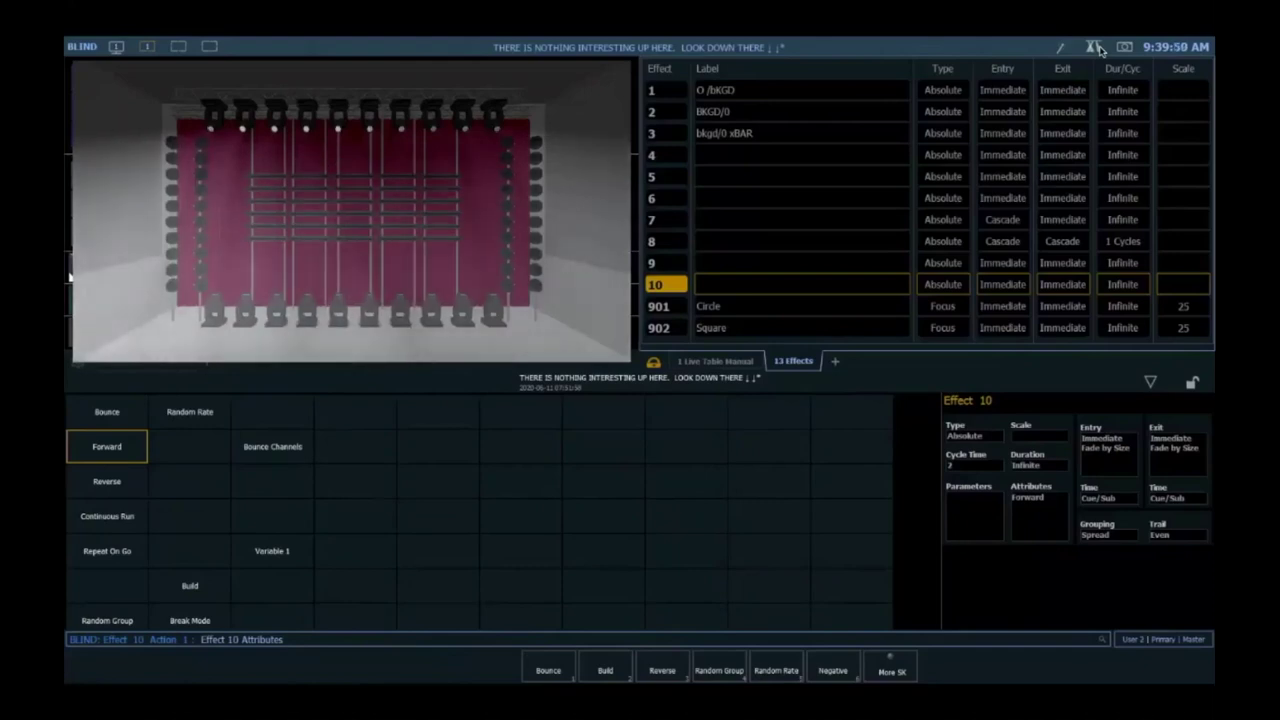
key("v")
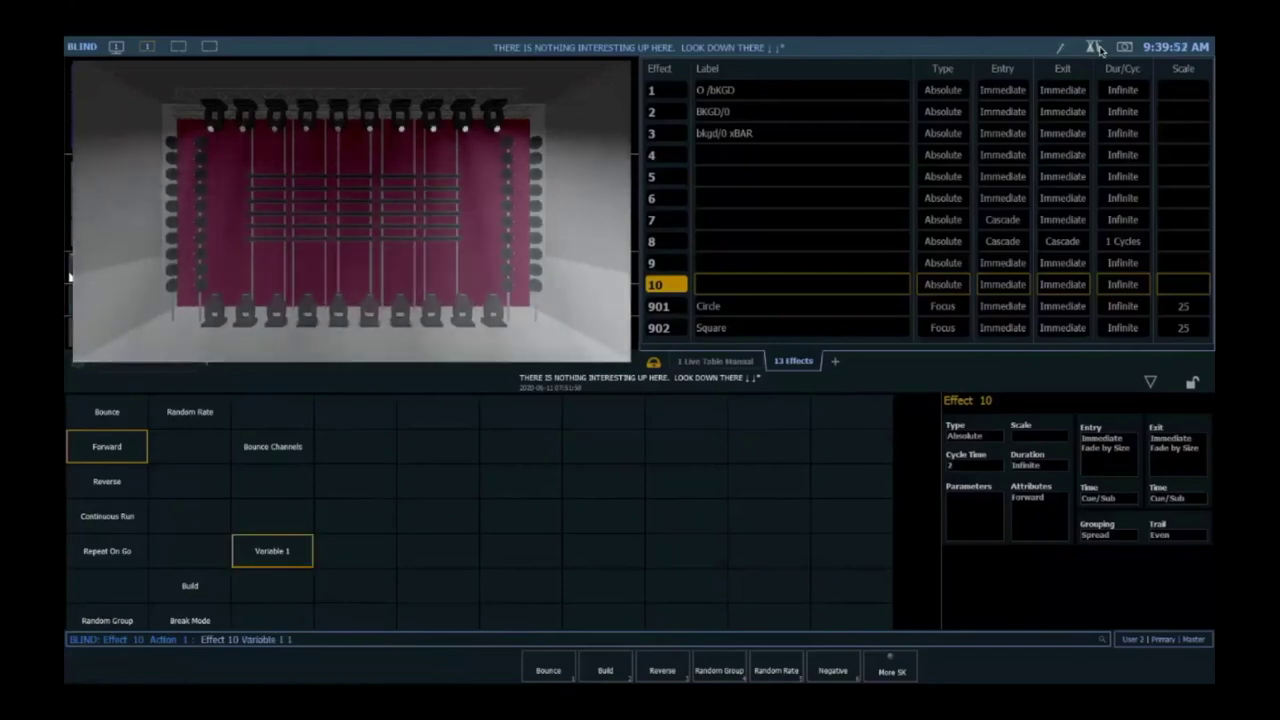
type("1")
key("Return")
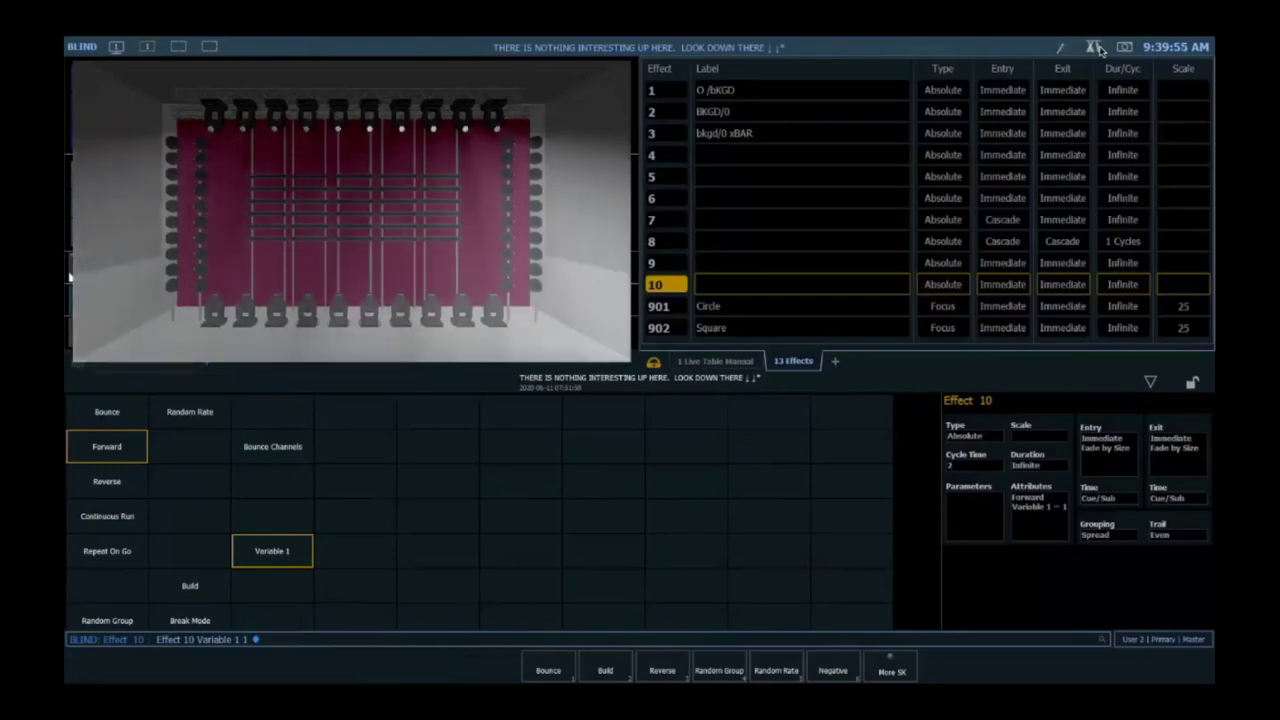
- Return to Live and apply Effect 10 to Group 7
key("F2")
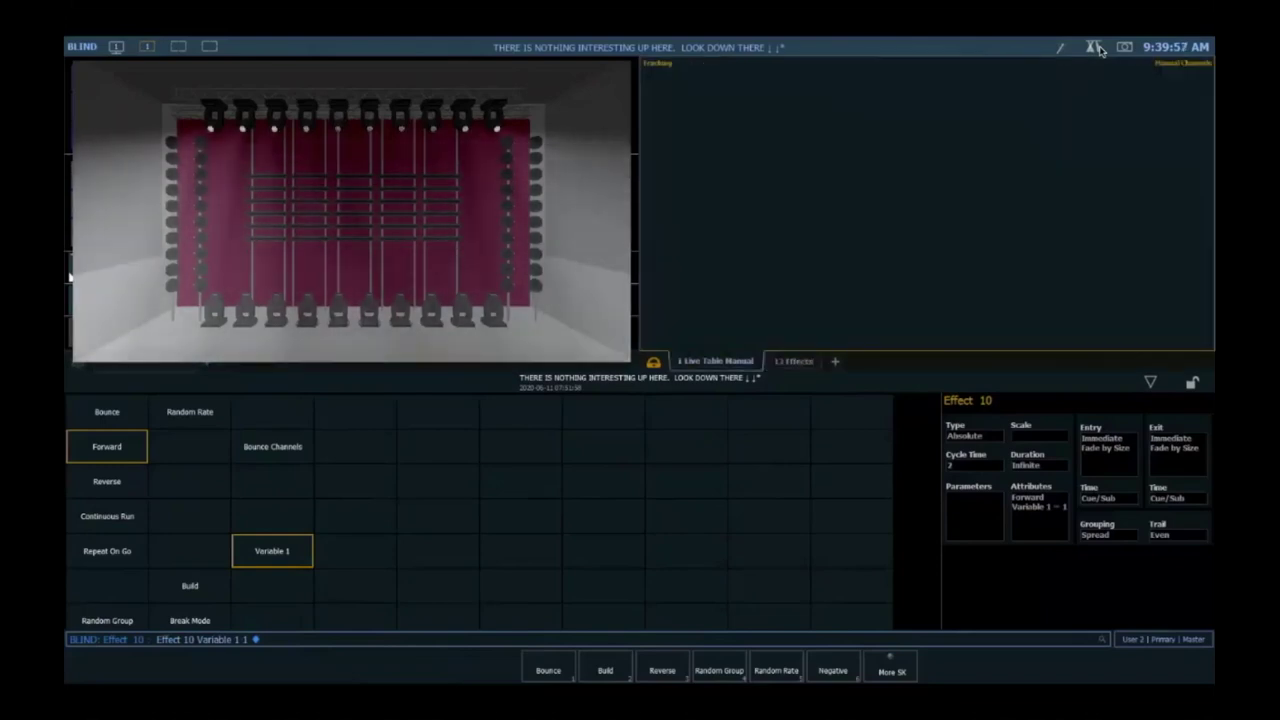
key("F1")
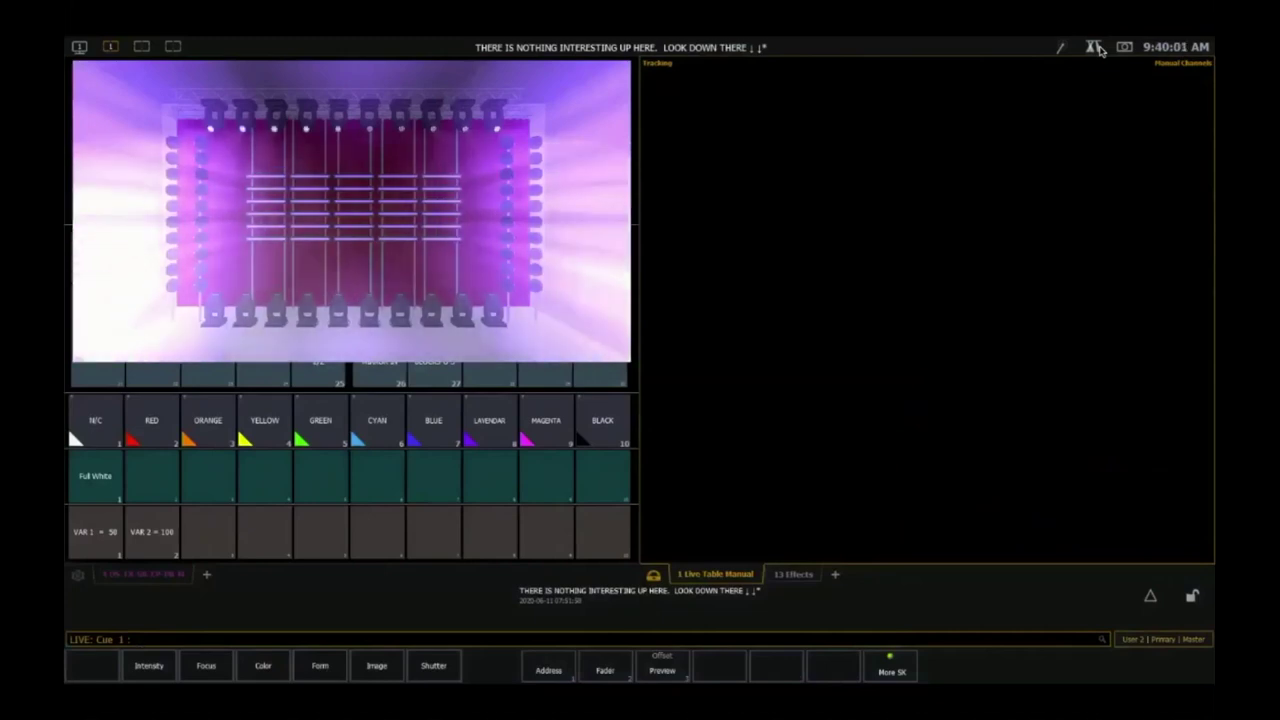
key("g")
key("7")
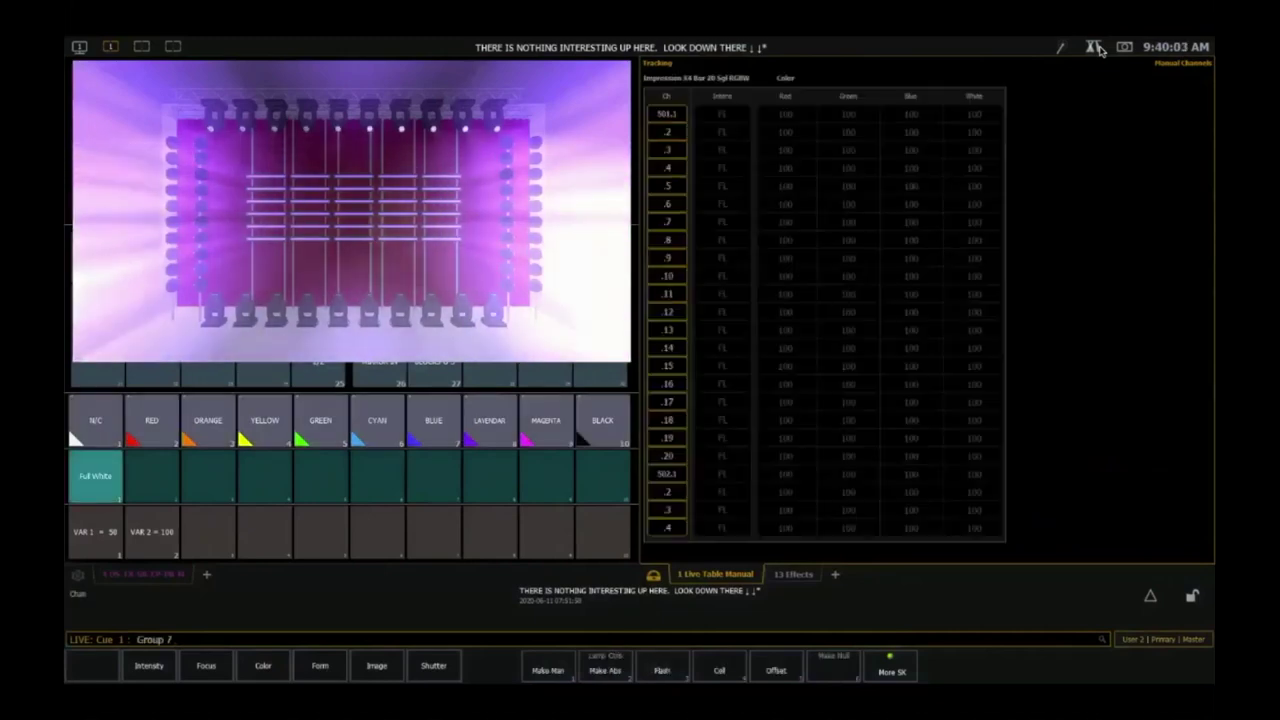
key("e")
key("1")
key("0")
key("Return")
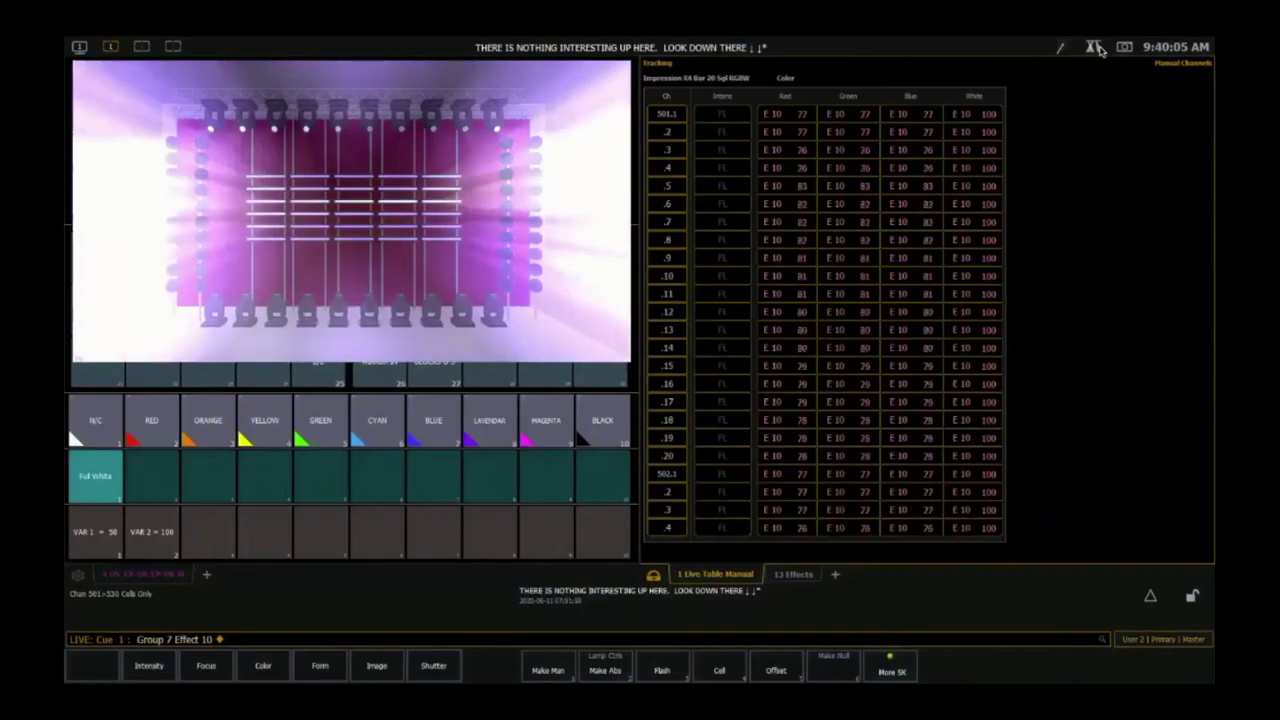
- Set Variable 1 of the running Effect 10 to color palette 2
key("2")
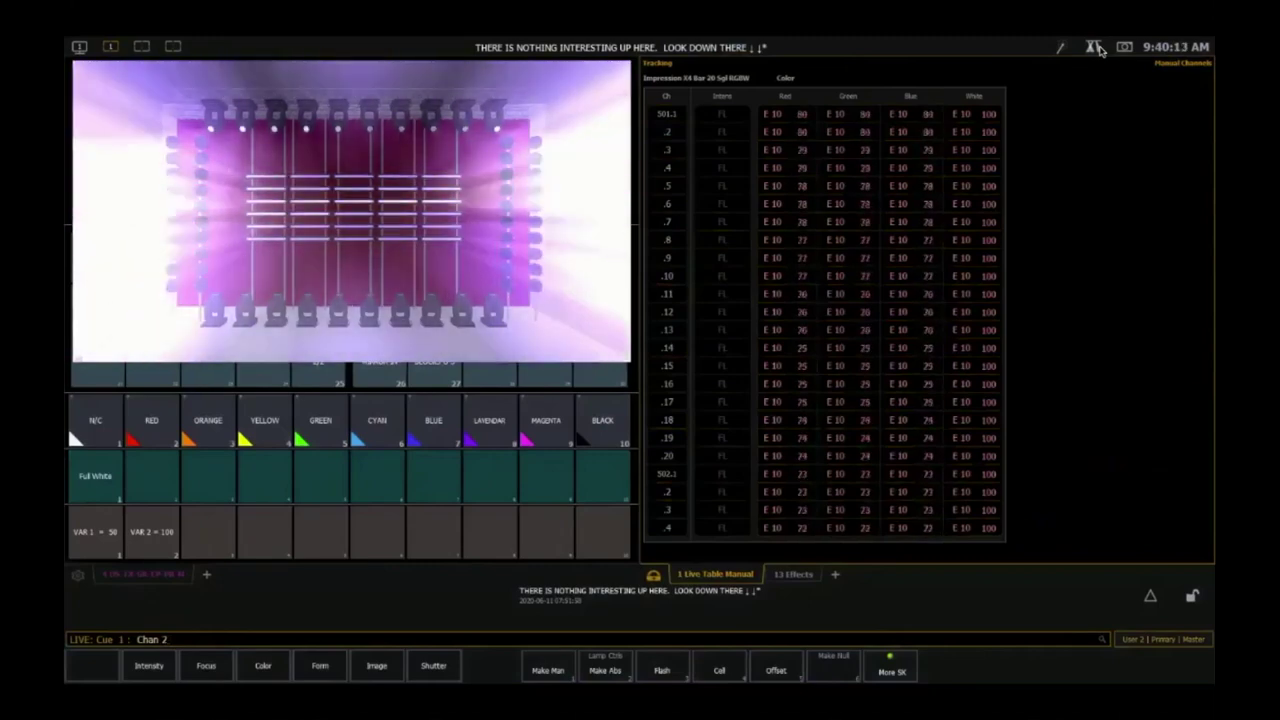
key("e")
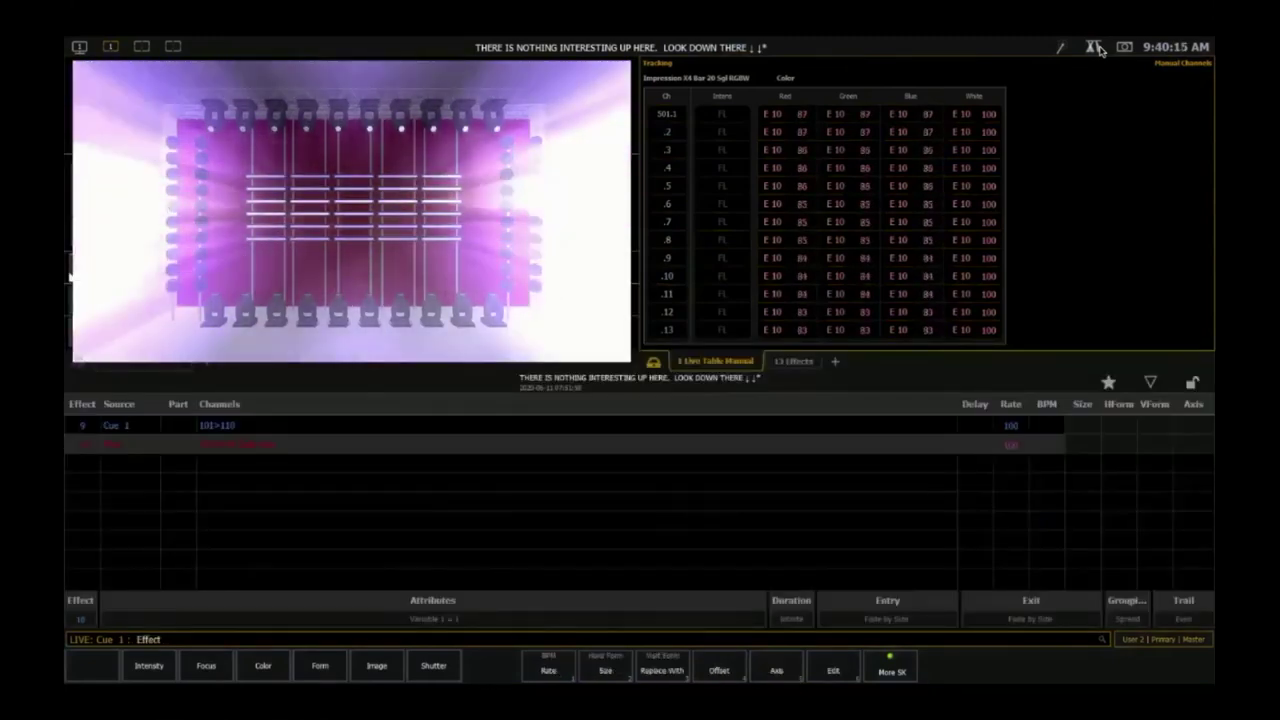
type("10 Variable 1")
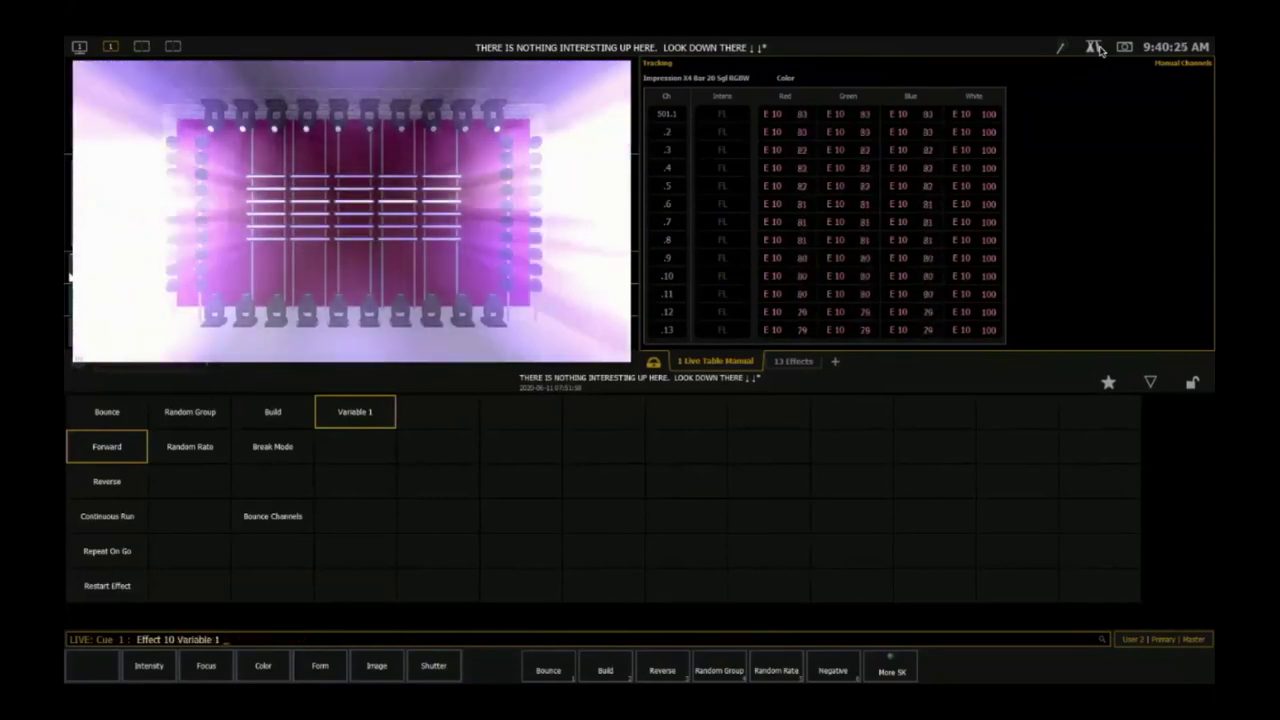
type("2")
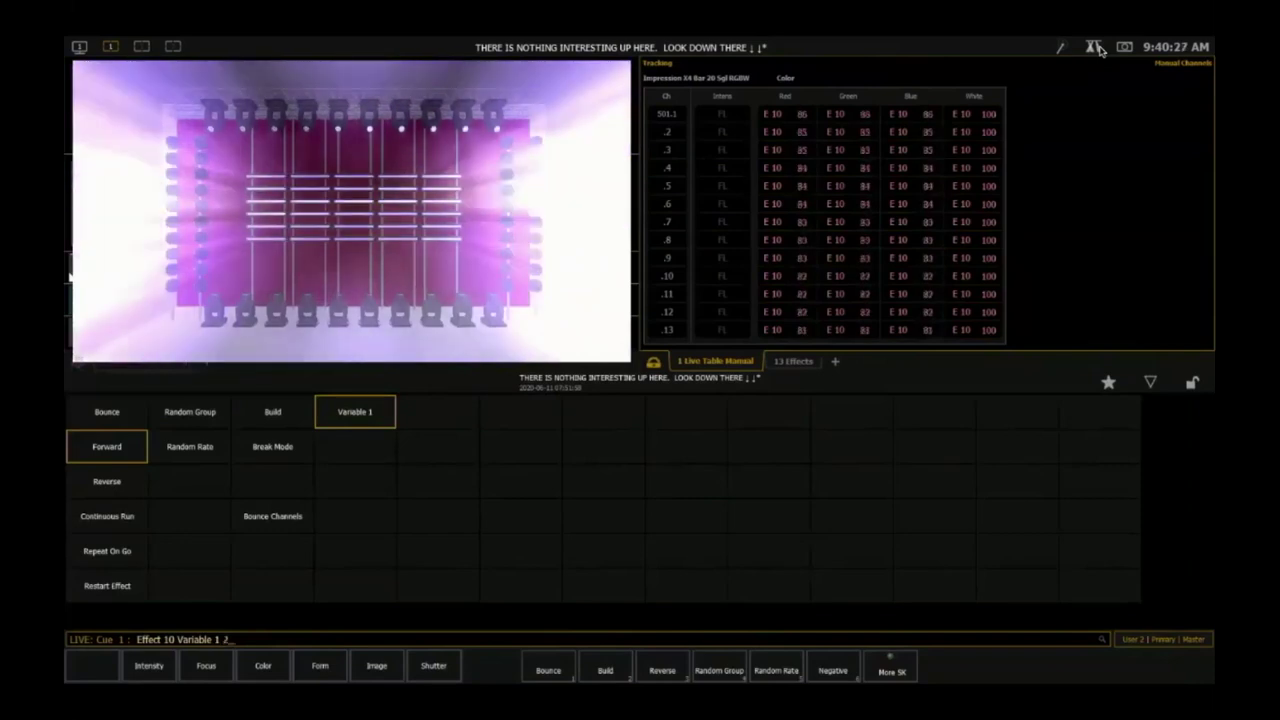
key("Return")
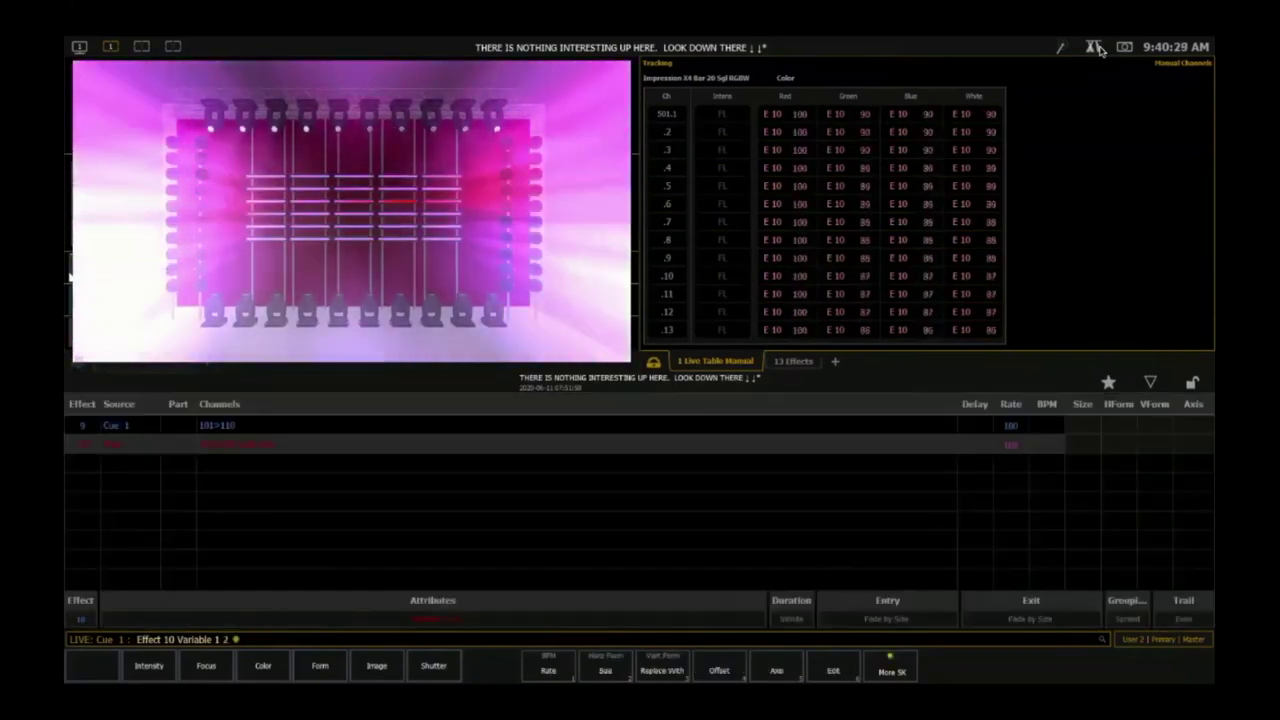
- Set Variable 1 of the running Effect 10 to color palette 6
key("alt+a")
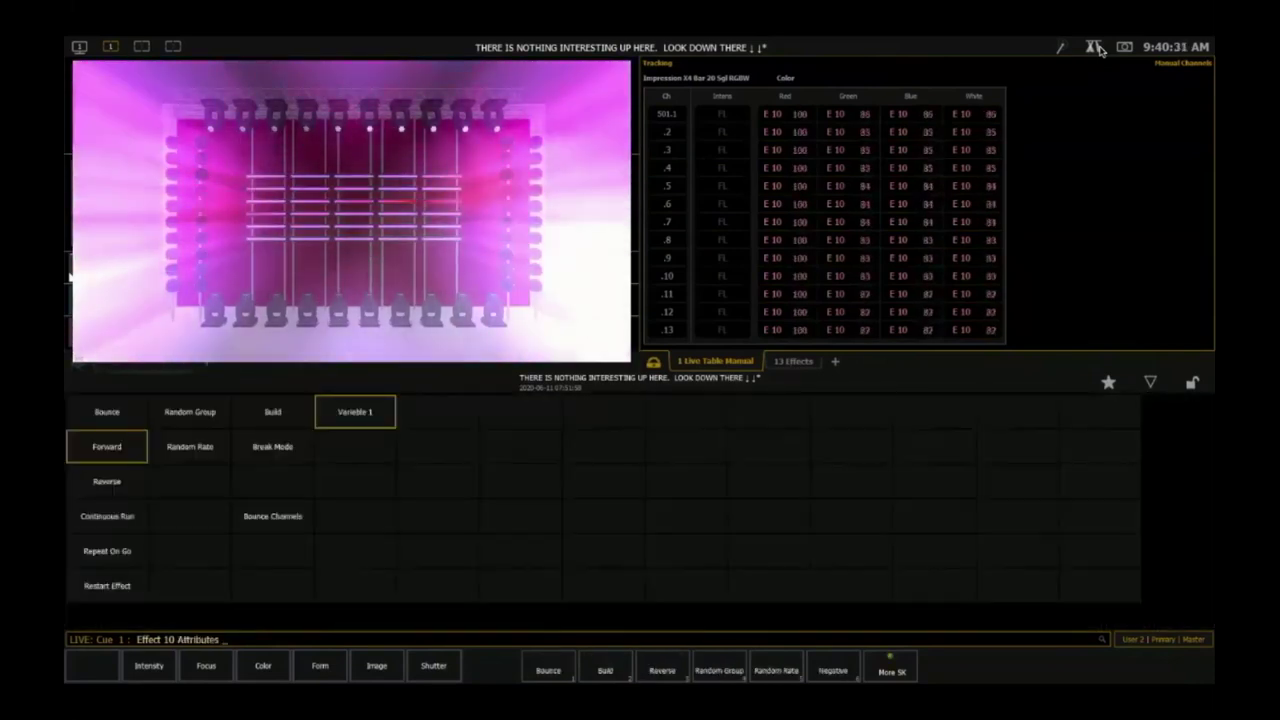
key("v")
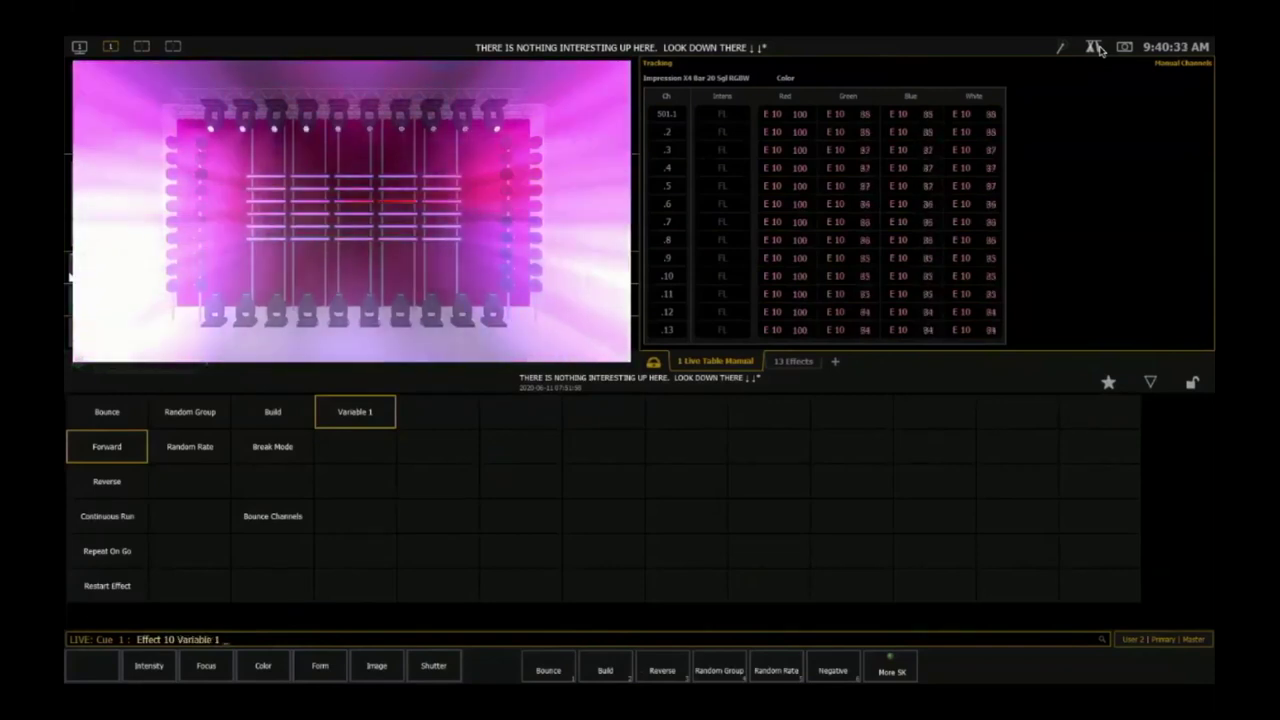
type("6")
key("Return")
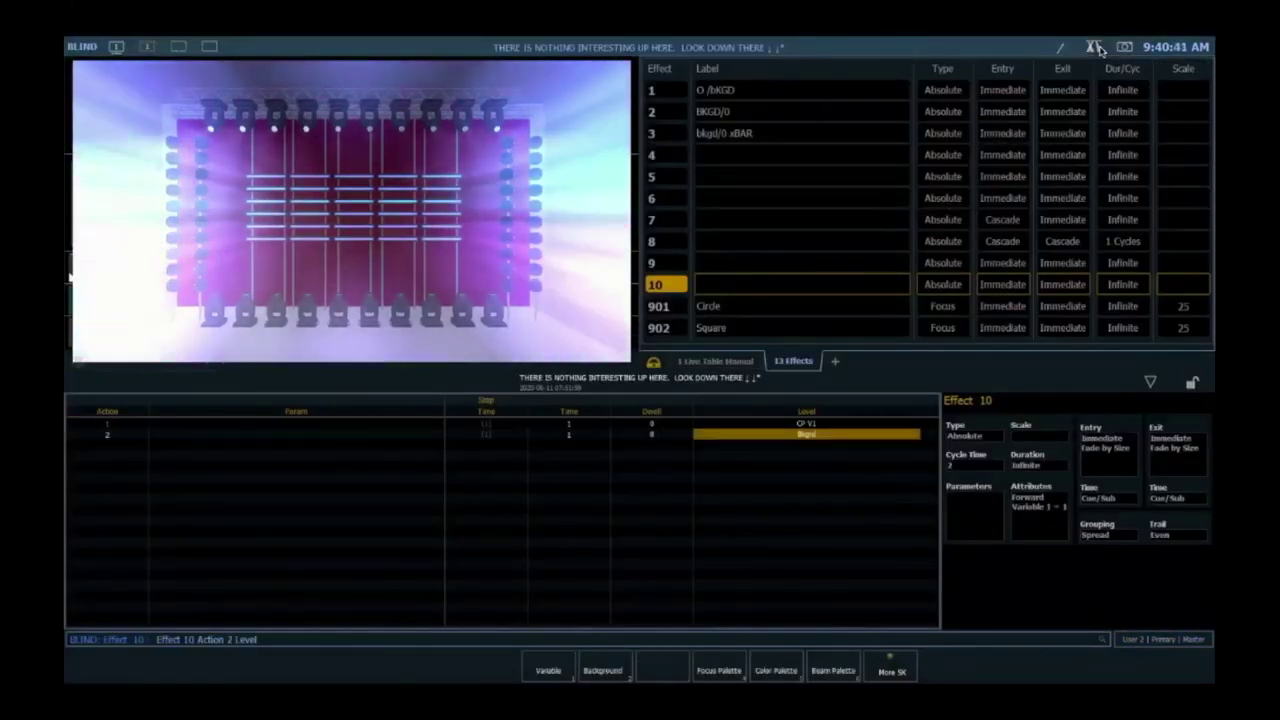
- Set the level of action 2 in Effect 10 to Color Palette Variable 2
key("alt+c")
key("F1")
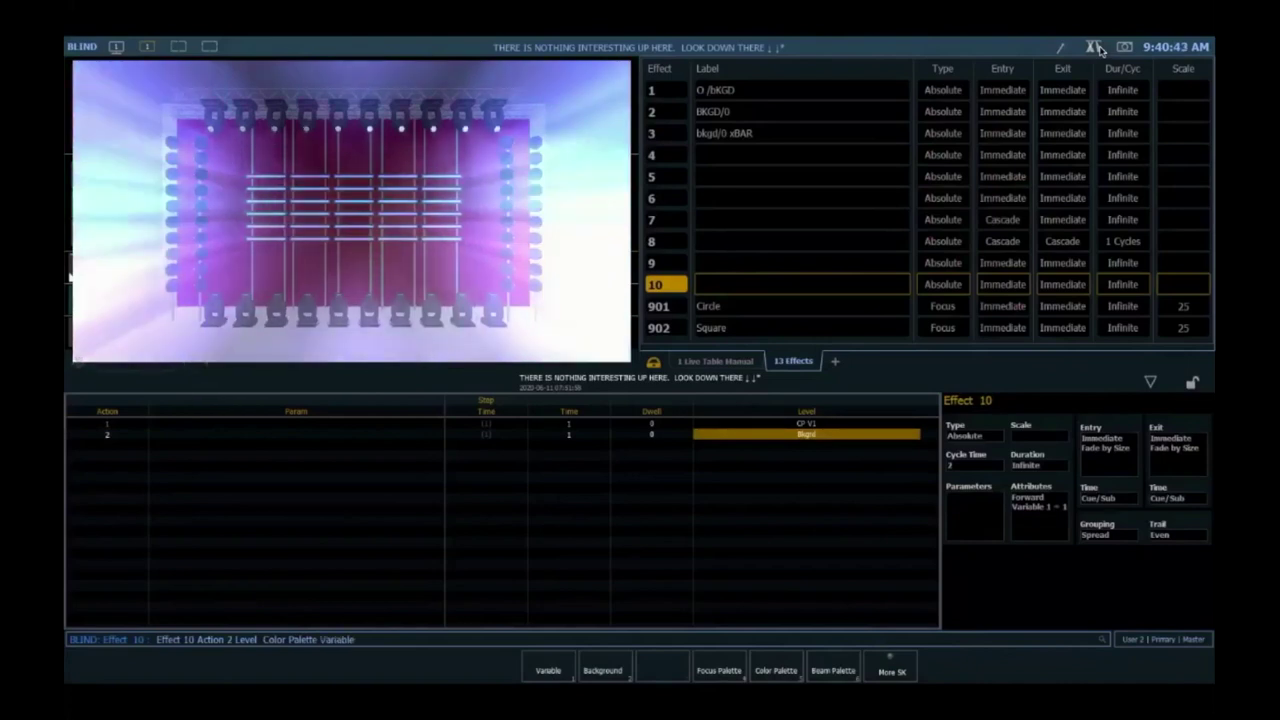
type("2 #")
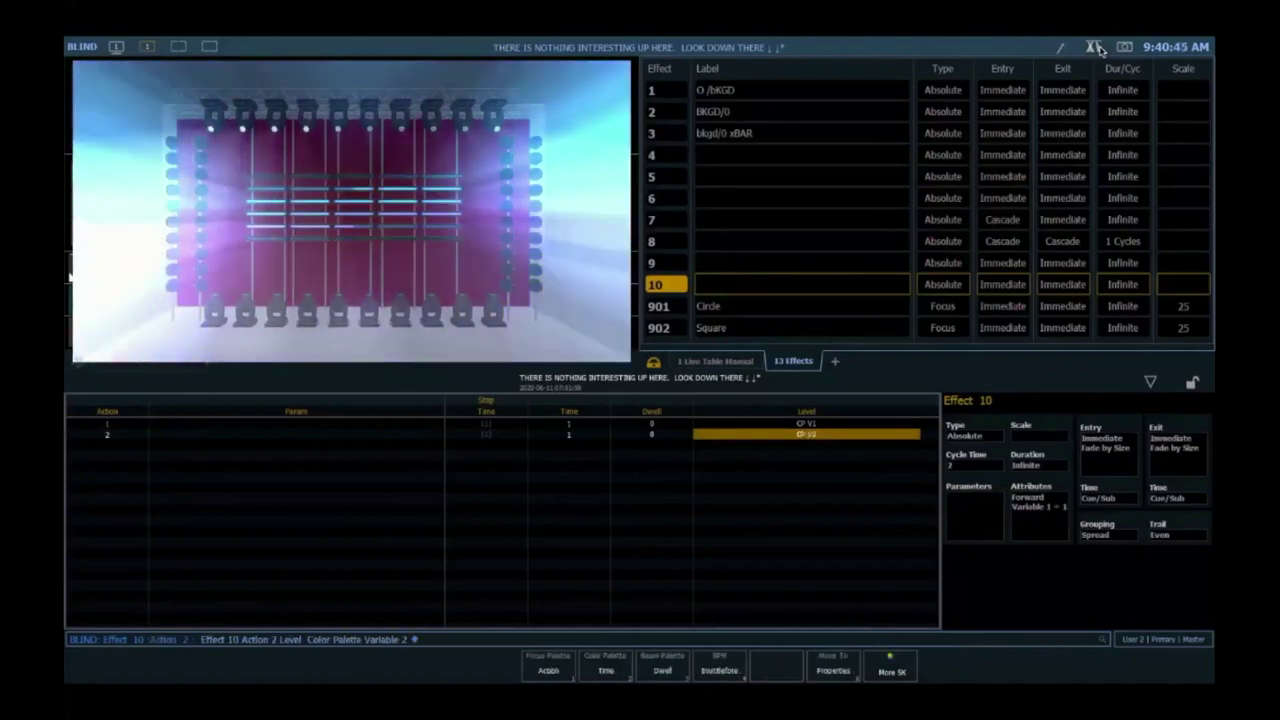
key("Return")
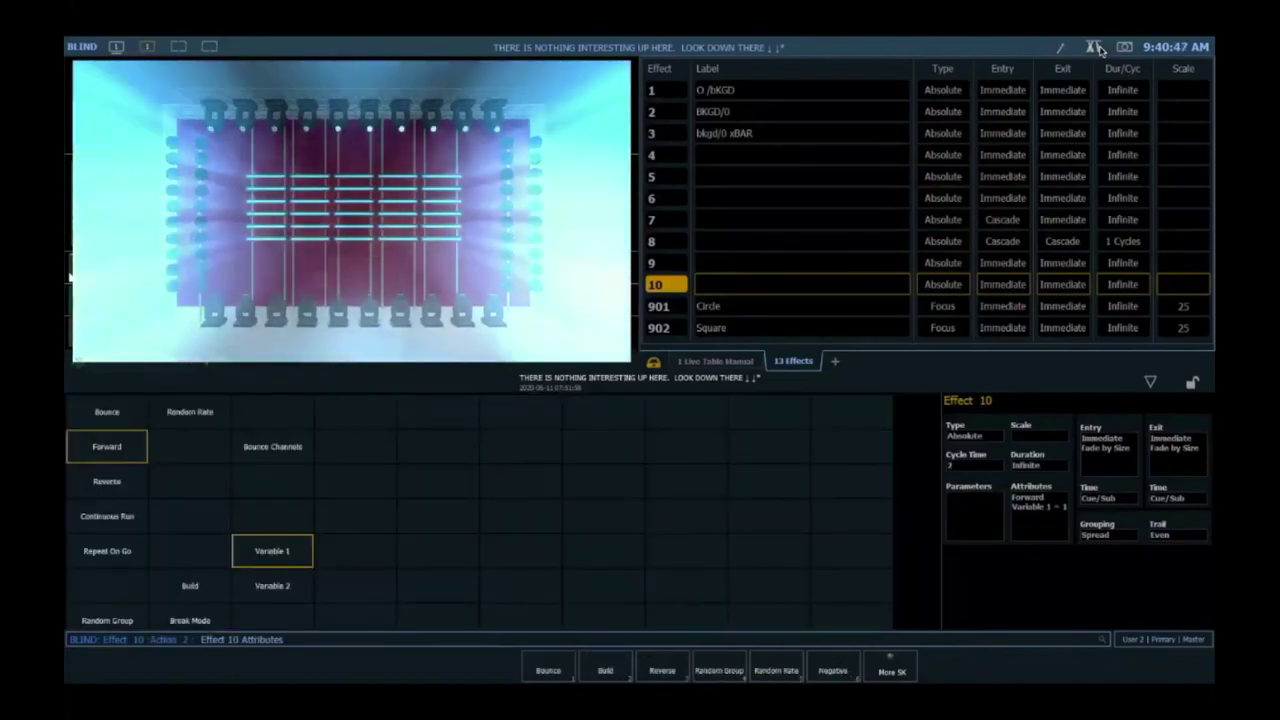
- Set the Variable 2 attribute of Effect 10 to a default value of 1
key("2")
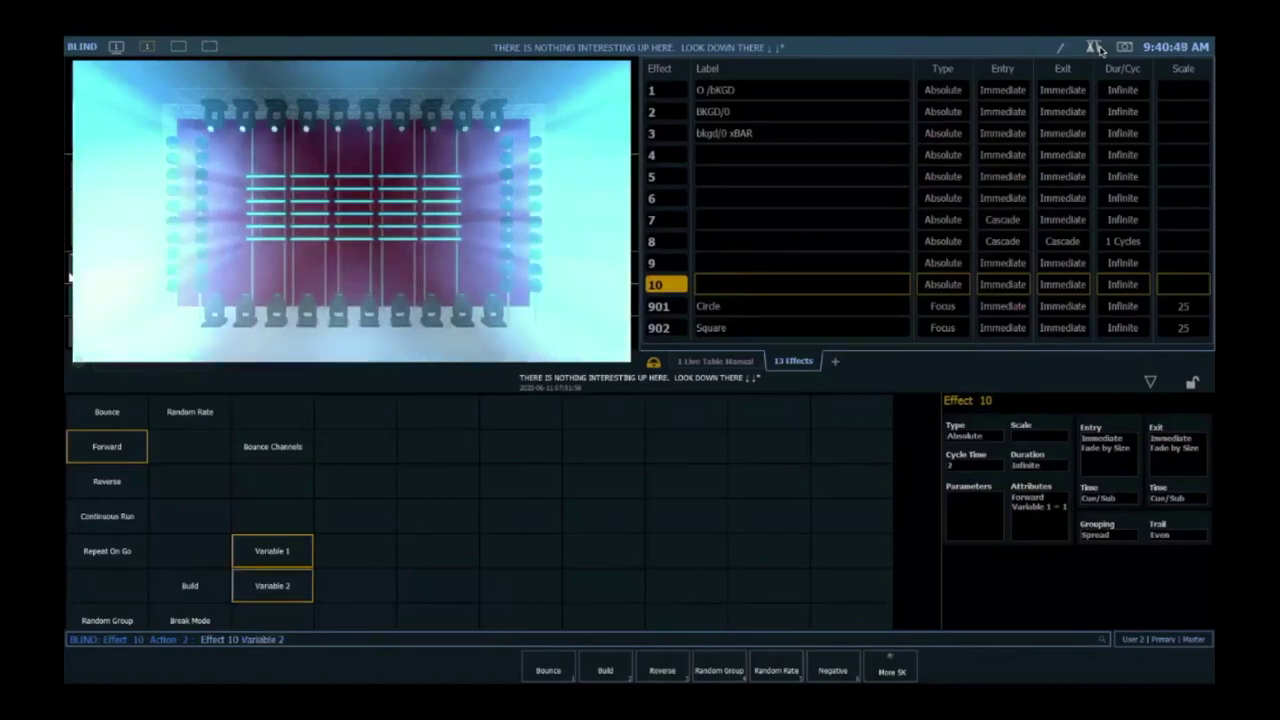
type("1")
key("Return")
- Go back to Live and reapply the edited Effect 10 to Group 7
key("F1")
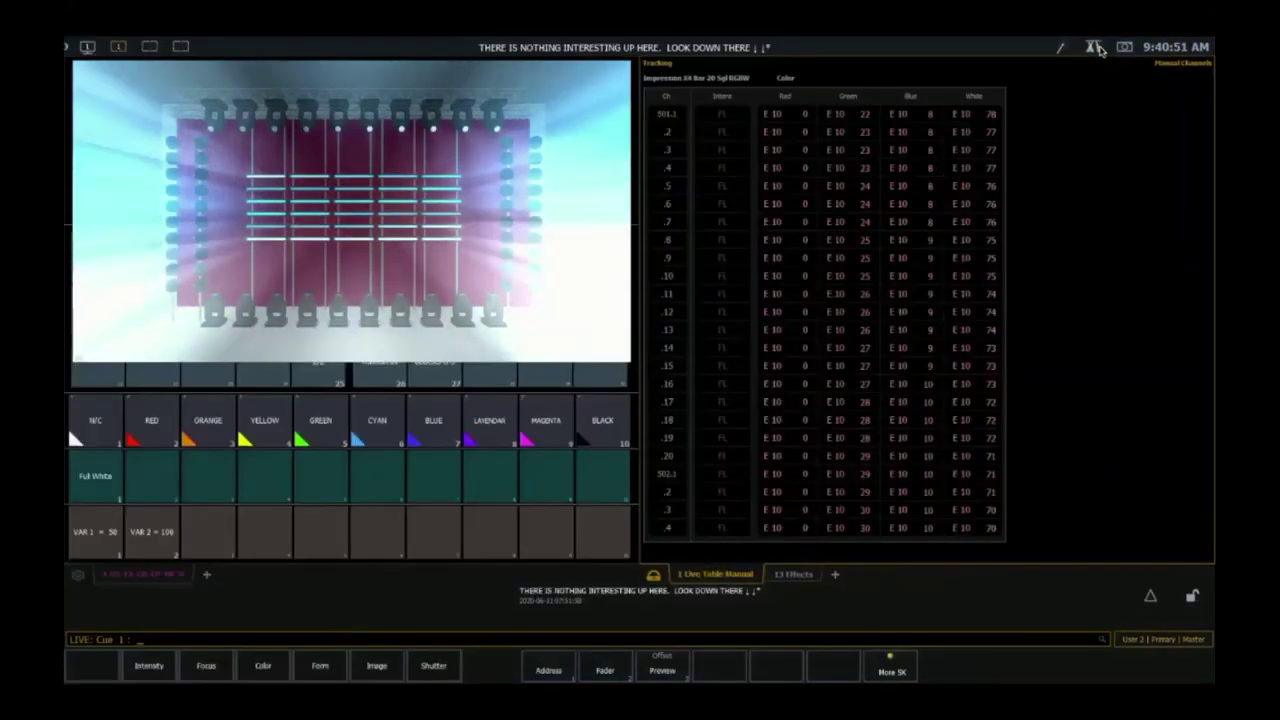
key("g")
key("7")
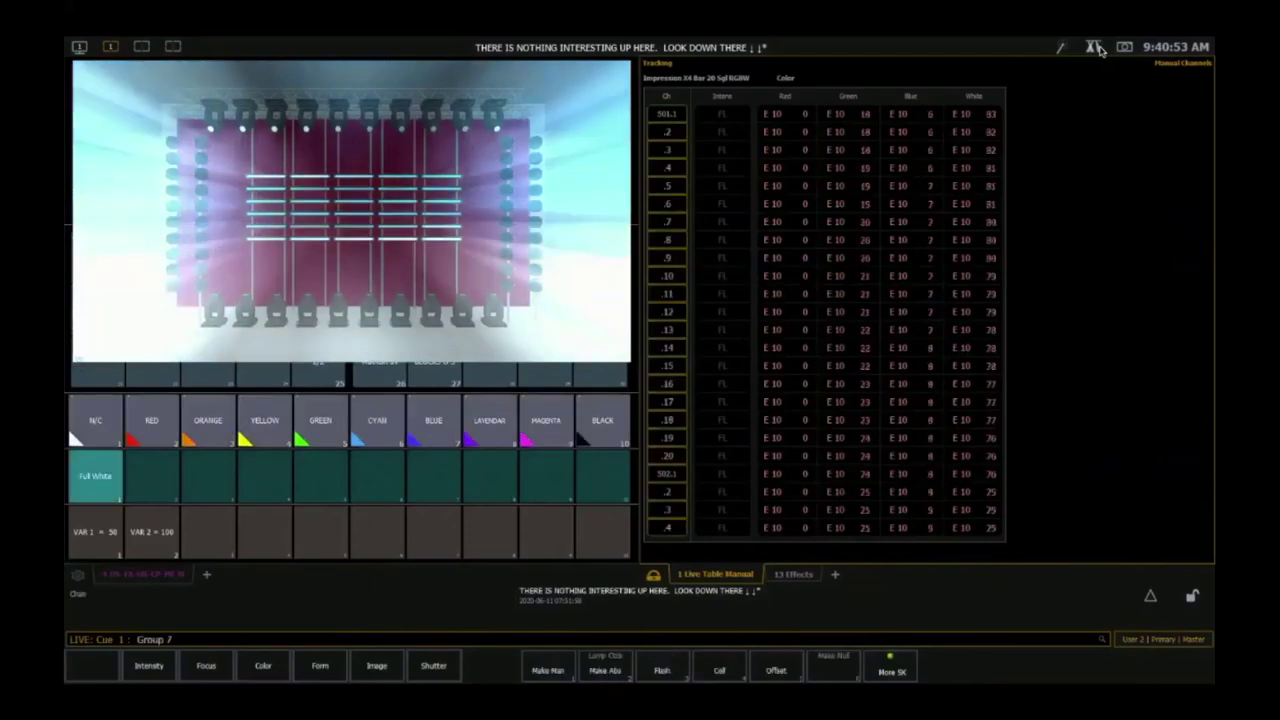
key("e")
key("1")
key("0")
key("Return")
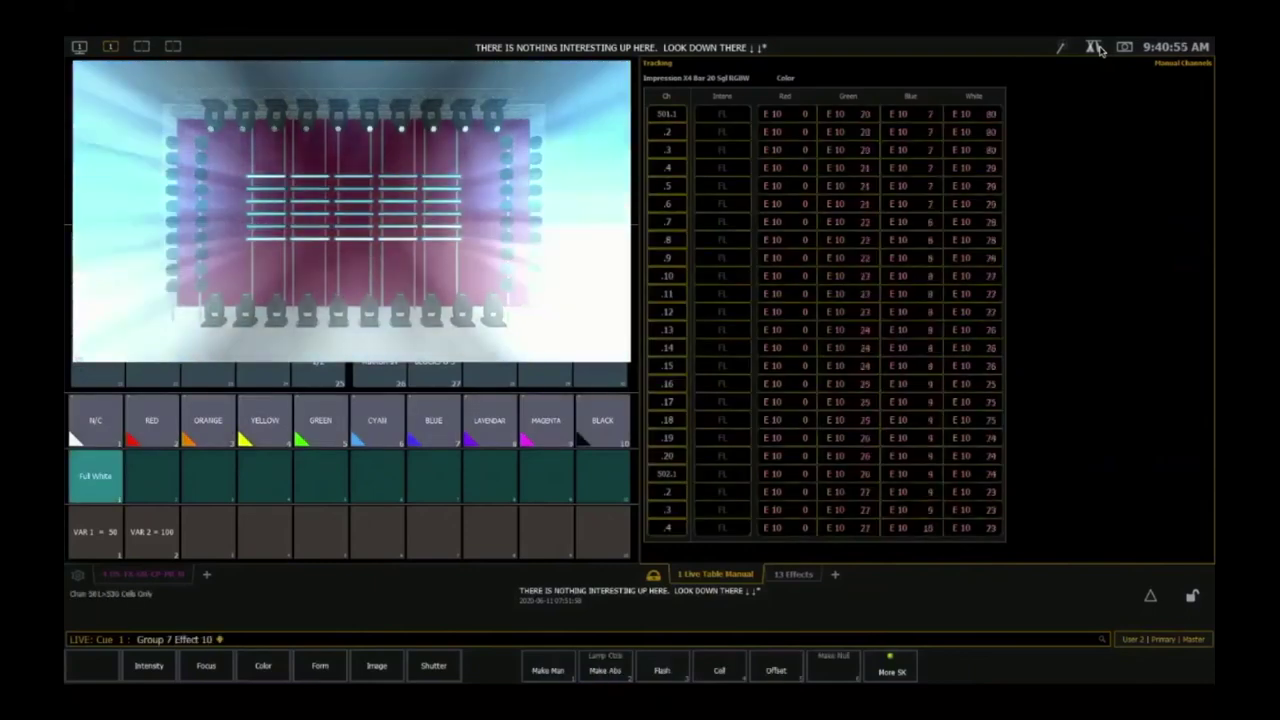
- Override Variable 2 of the running Effect 10 with the value 2
key("BackSpace")
key("BackSpace")
key("e")
key("1")
key("0")
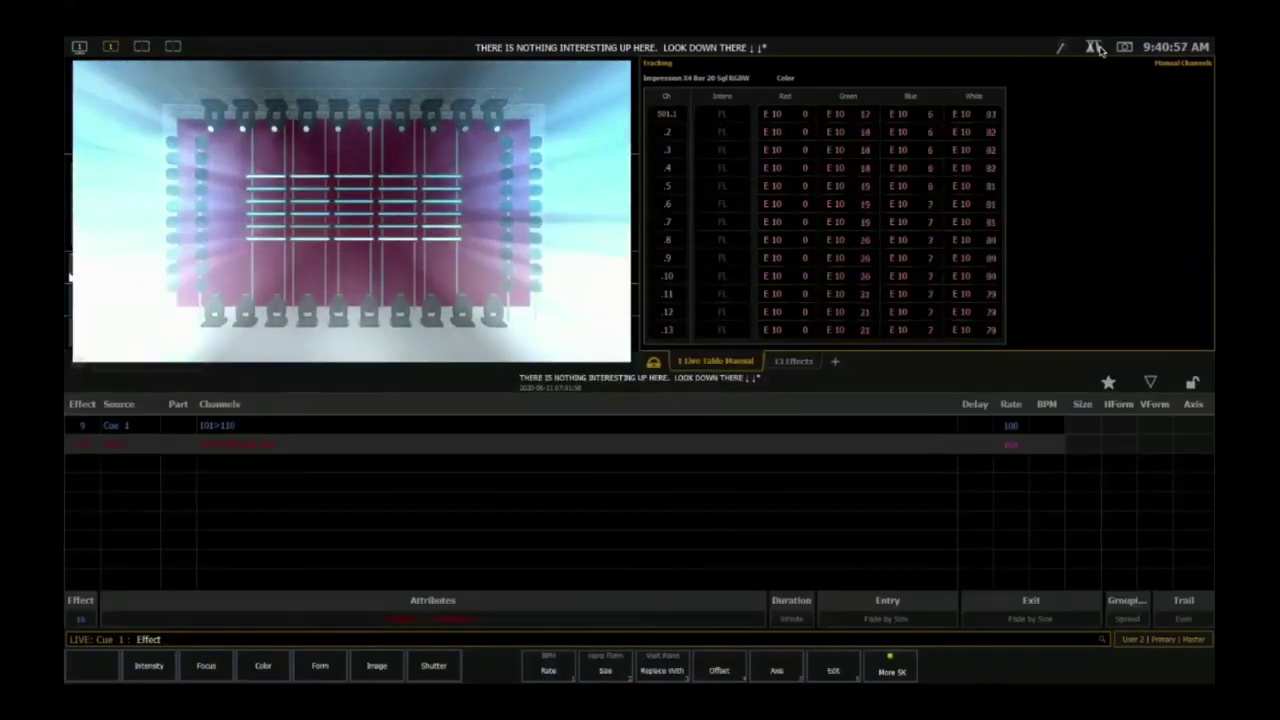
key("a")
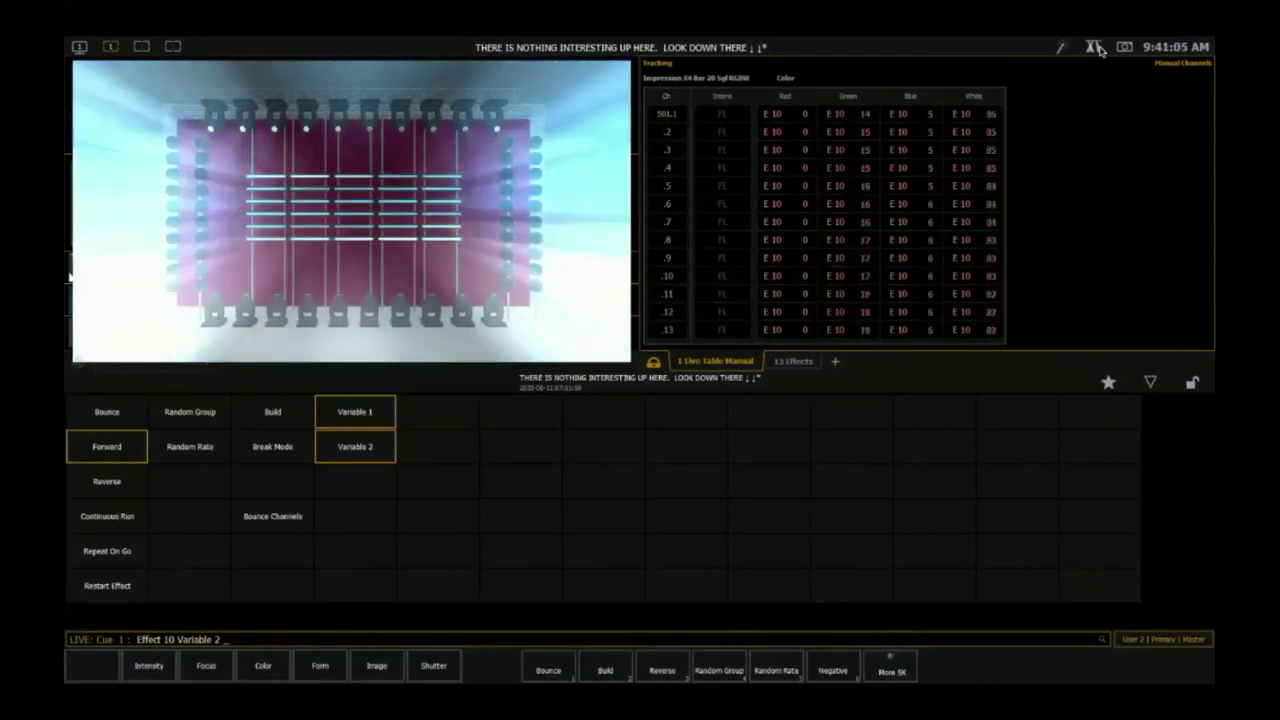
type("2")
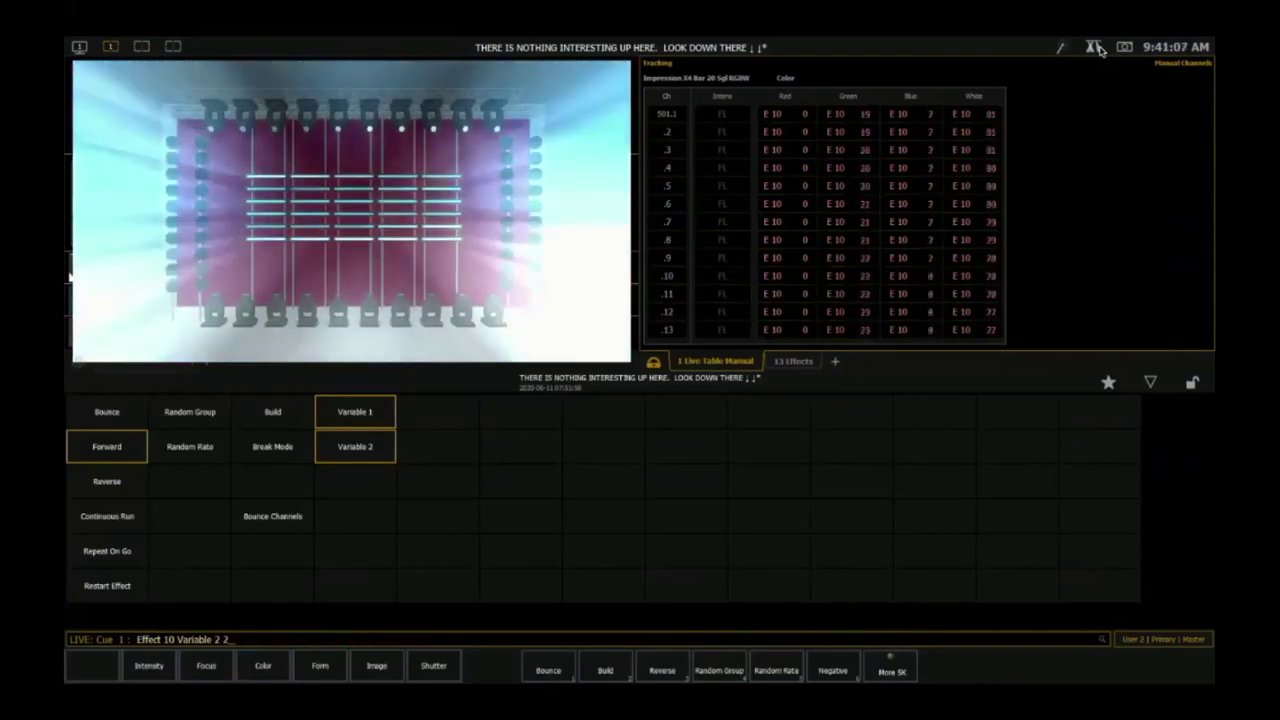
key("Return")
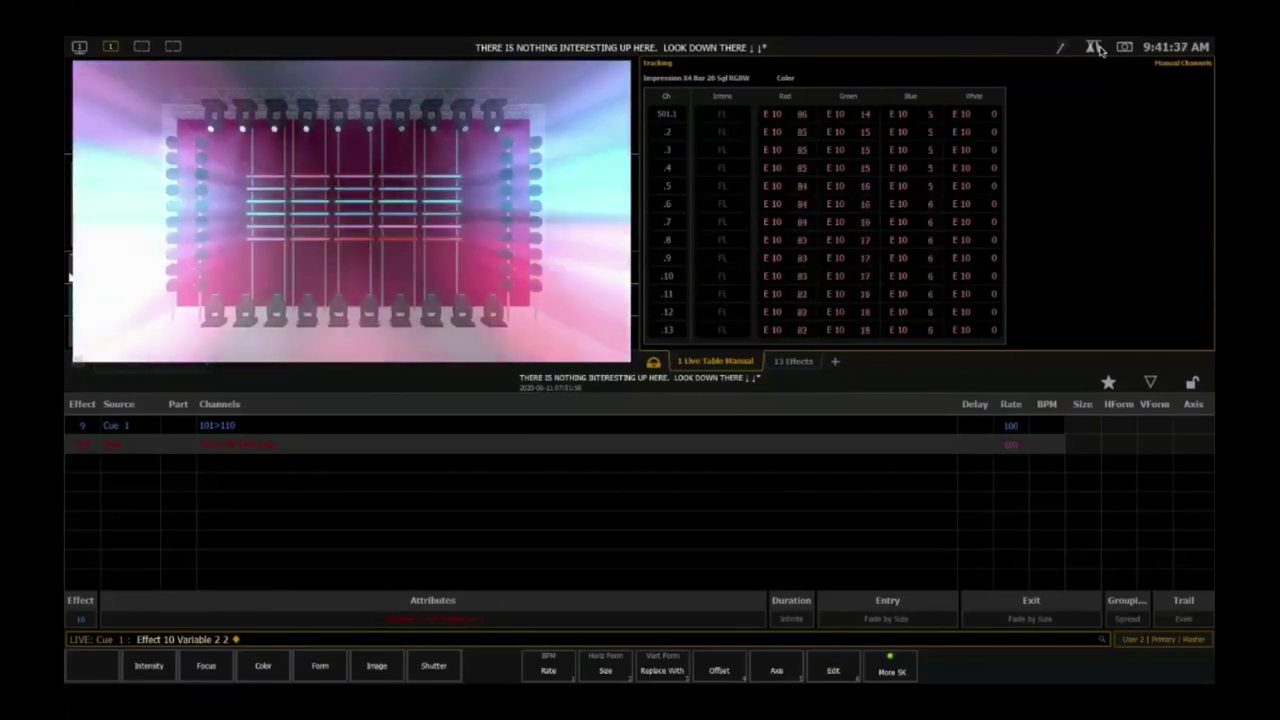
- Create Effect 11 in the effects list as an Absolute effect
key("ctrl+2")
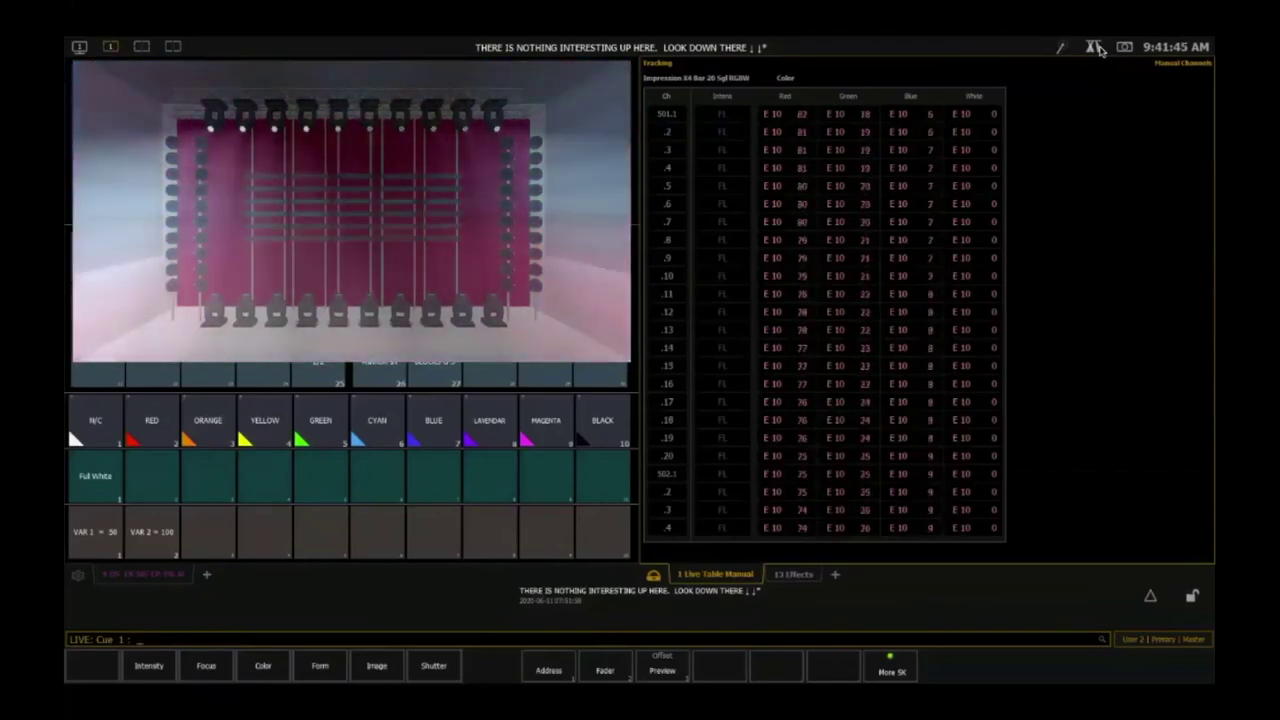
key("F3")
type("11")
key("Return")
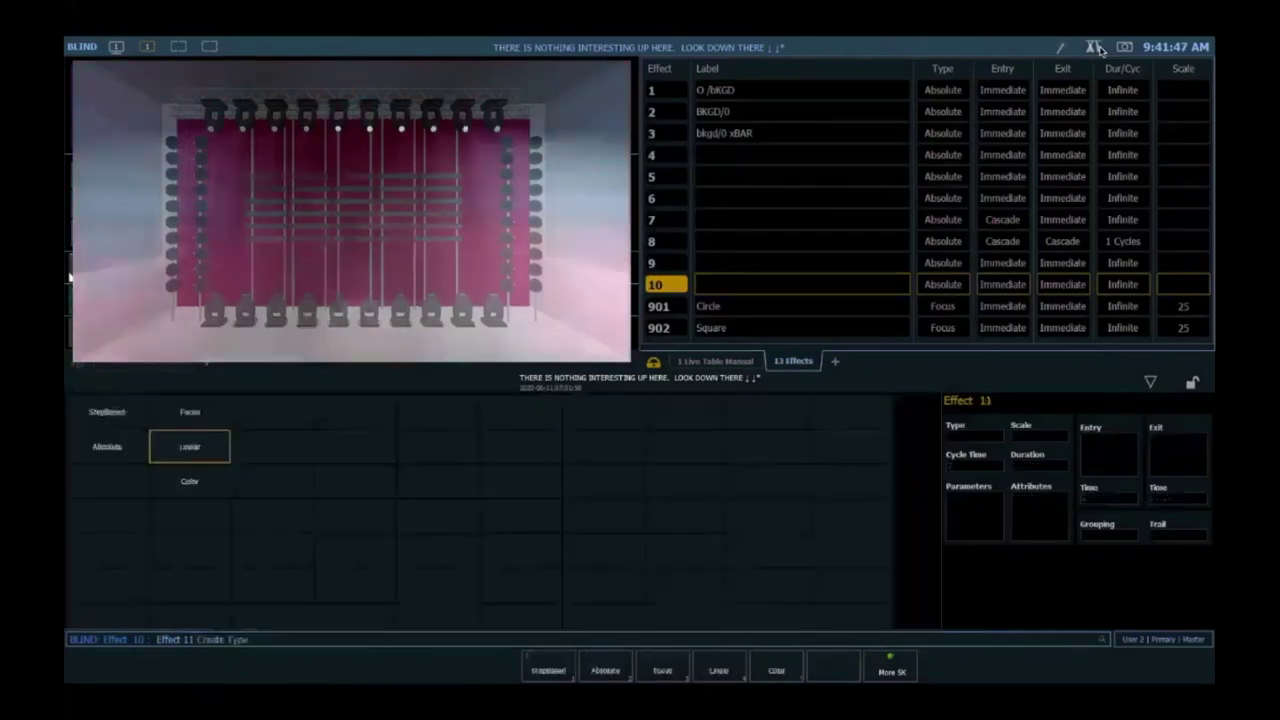
key("F2")
key("Return")
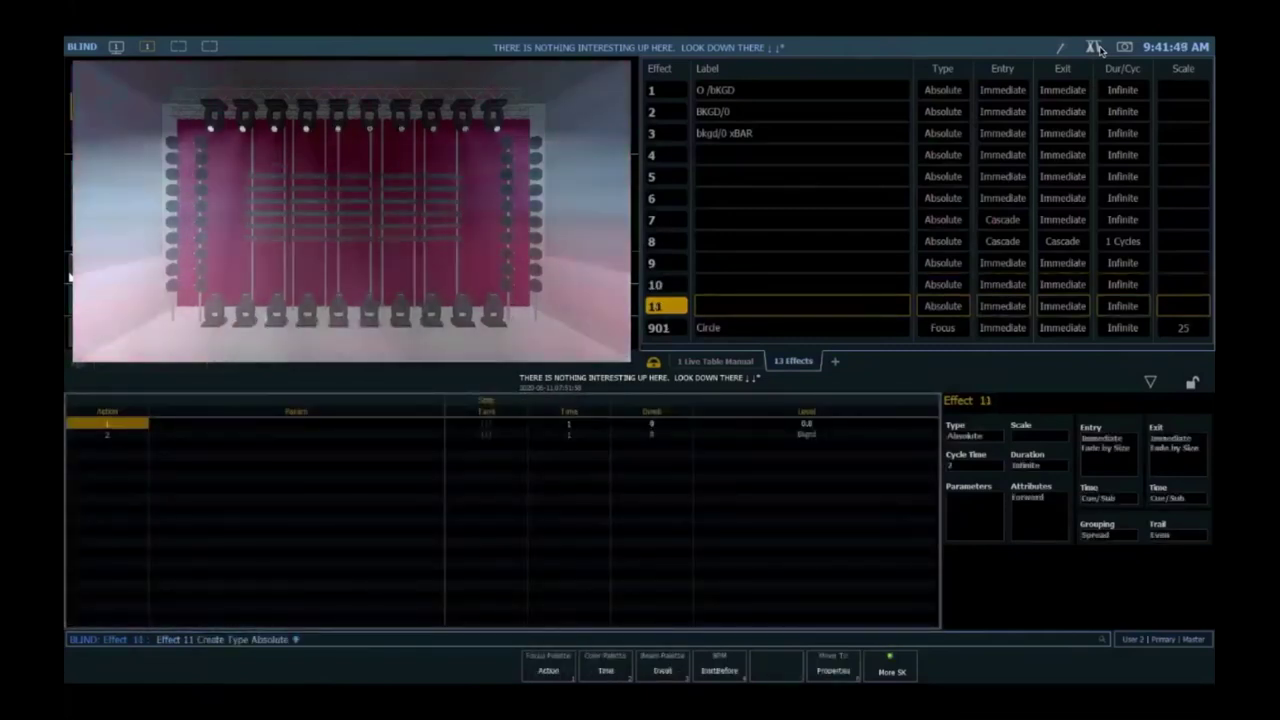
- Set the level of action 1 in Effect 11 to Variable 1
key("l")
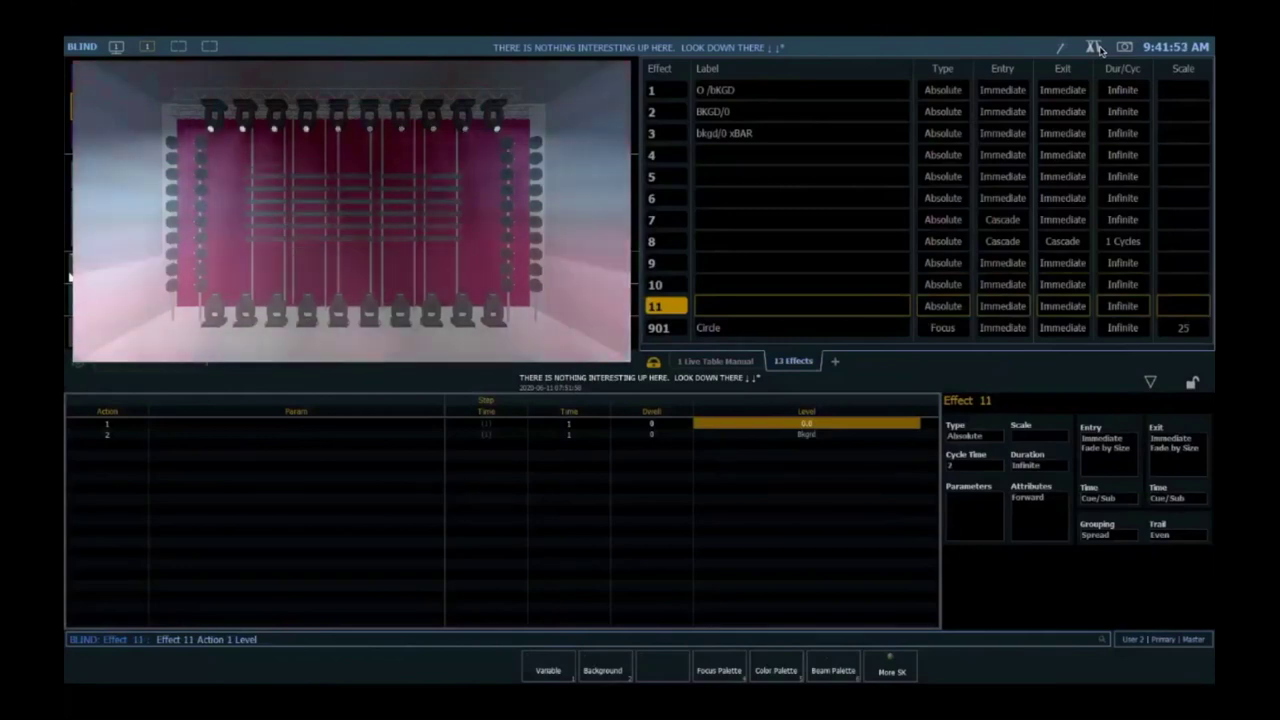
key("F1")
key("1")
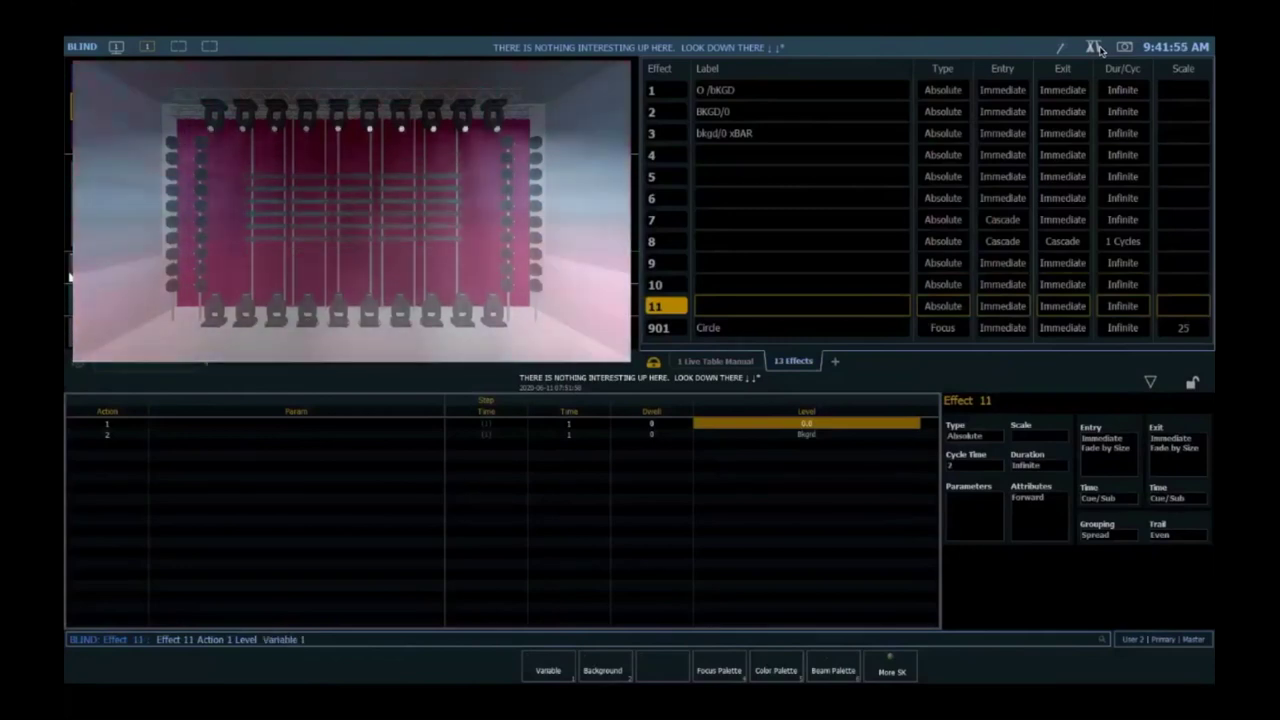
key("Return")
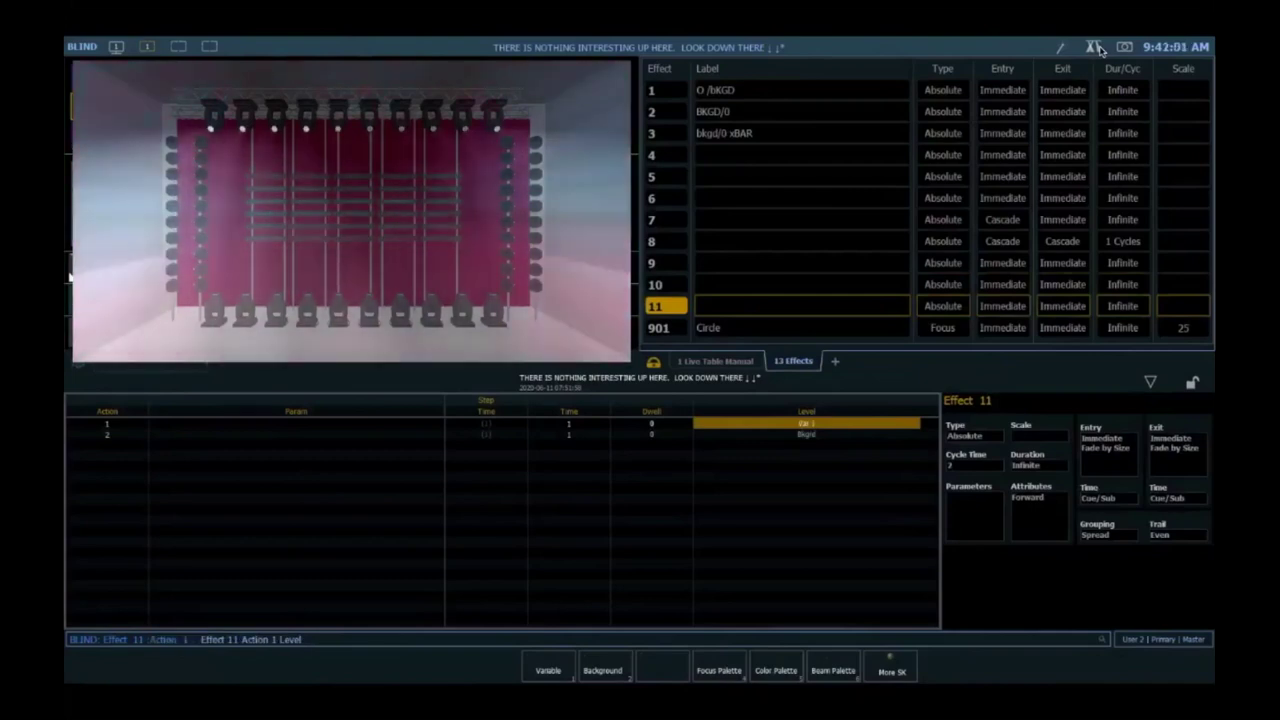
- Set action 1 of Effect 11 to a time of 0.5 and its level to Background
key("i")
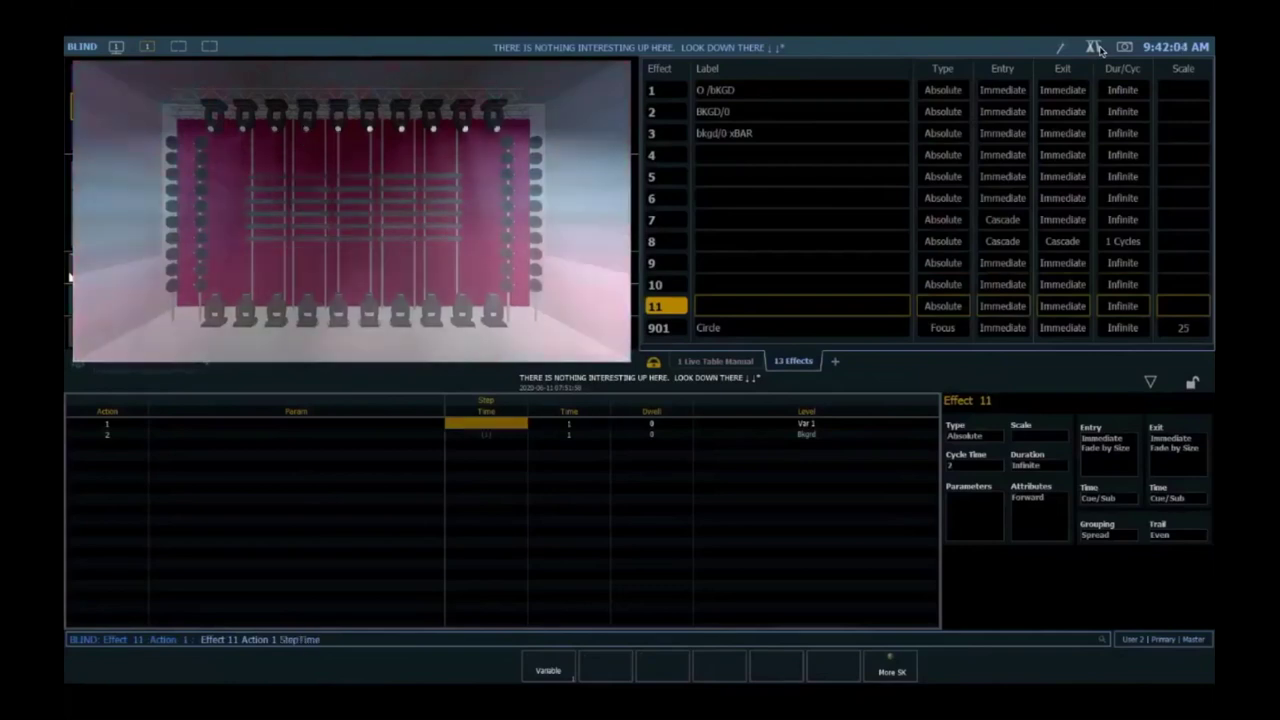
type(".5")
key("Return")
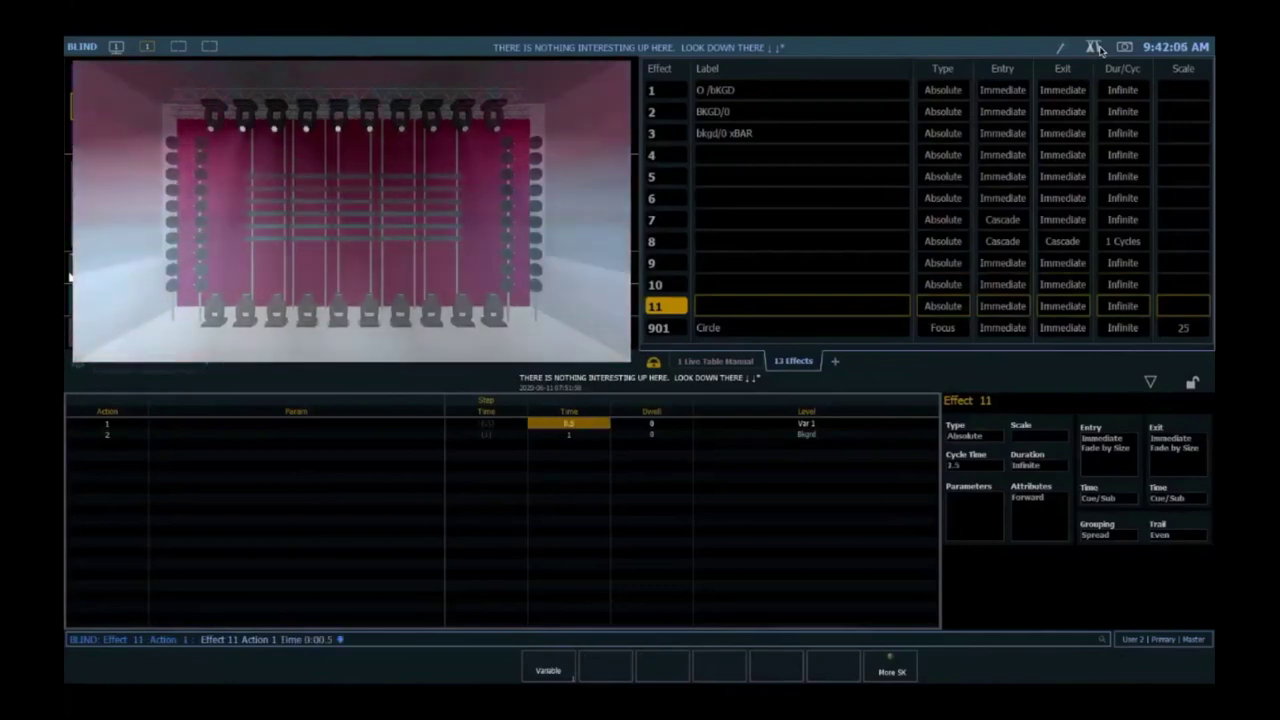
key("Right")
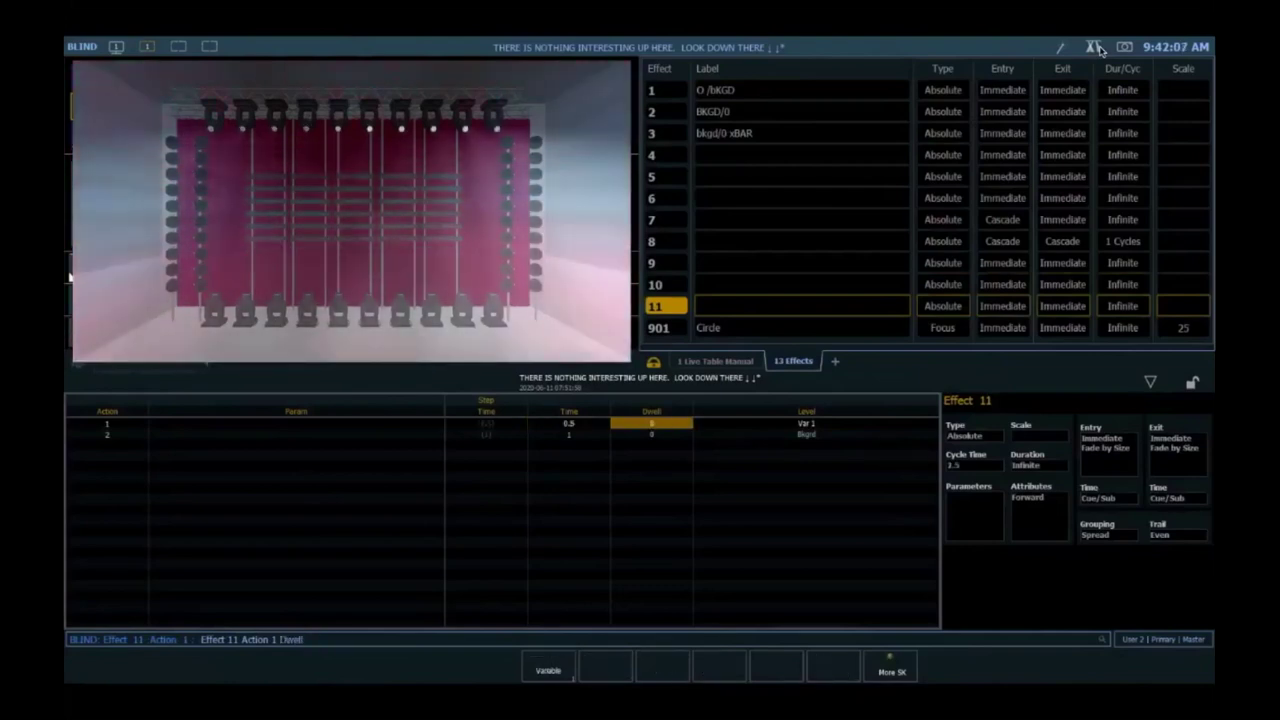
key("Right")
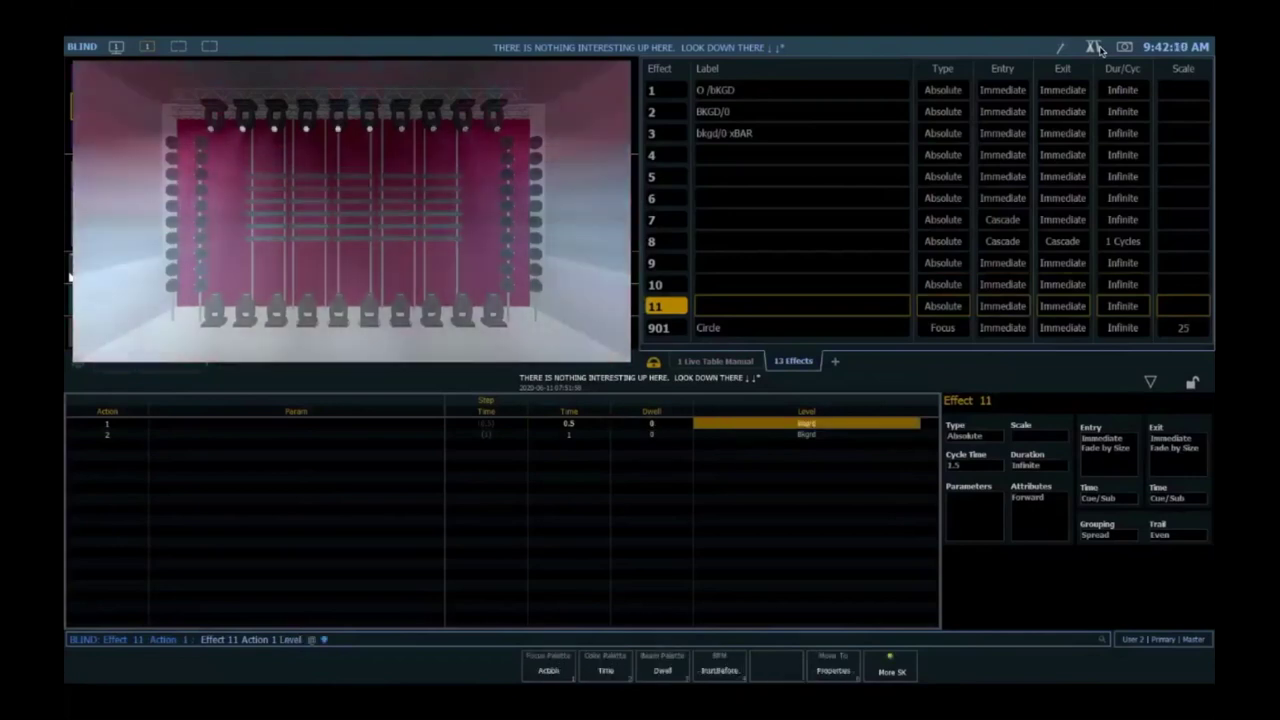
- Set action 2 of Effect 11 to a time of 0 and a level of 100
key("Right")
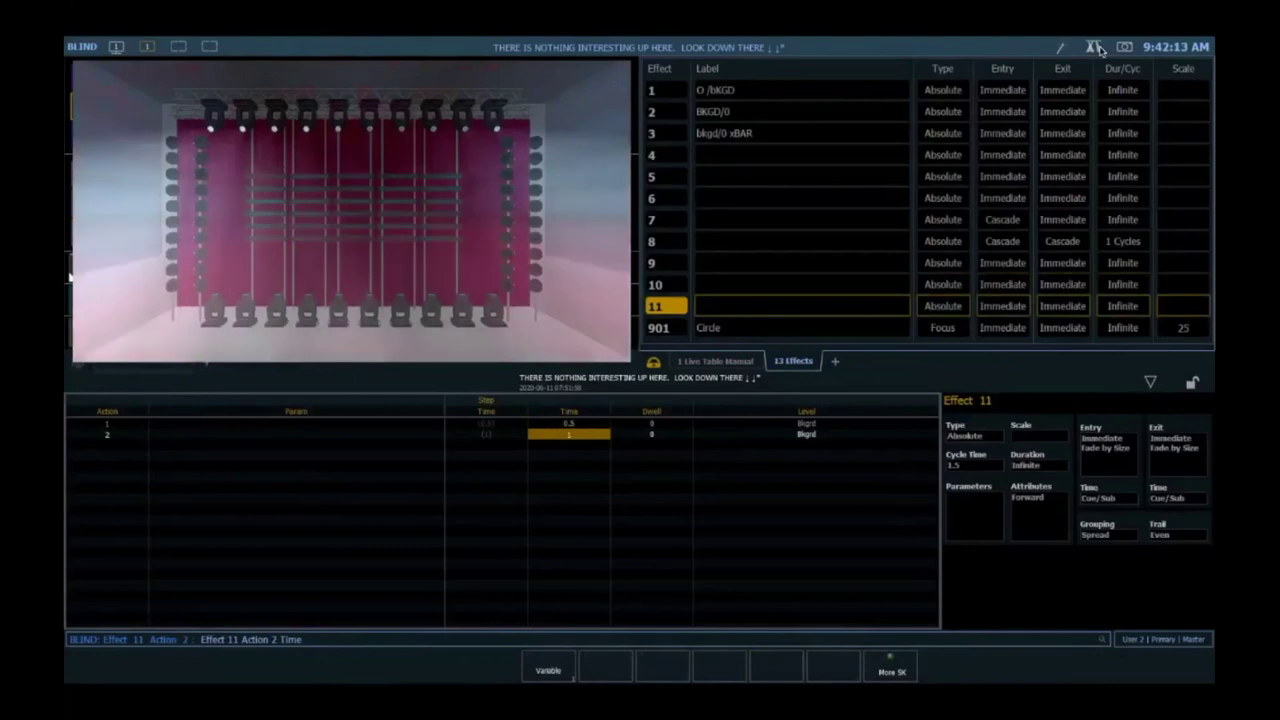
type("0")
key("Return")
key("Right")
key("Right")
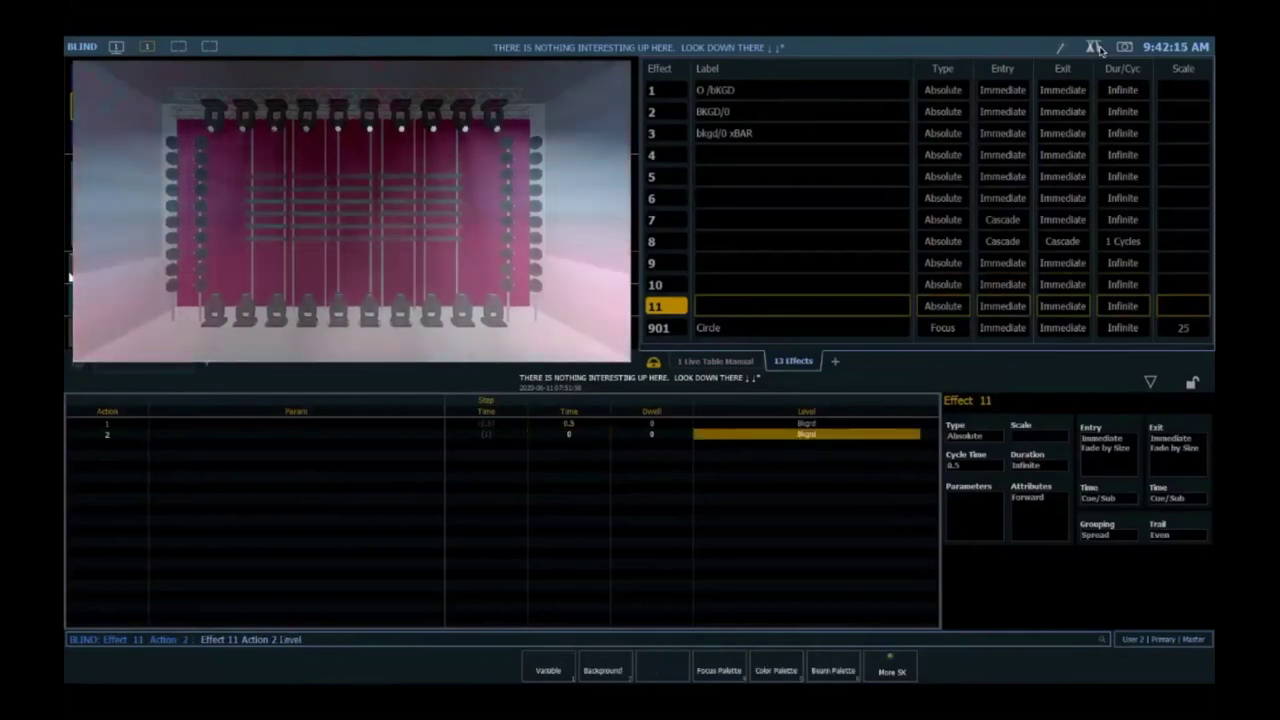
key("Return")
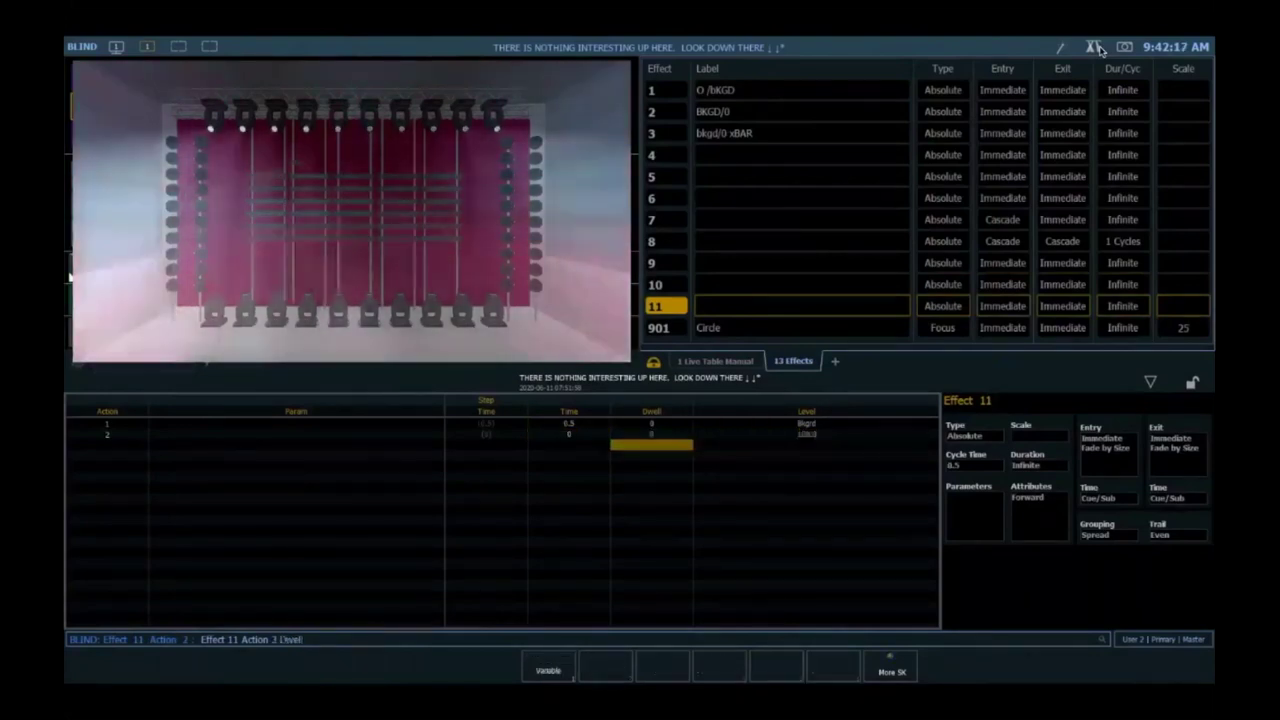
- Add action 3 to Effect 11 with a time of 1
key("Left")
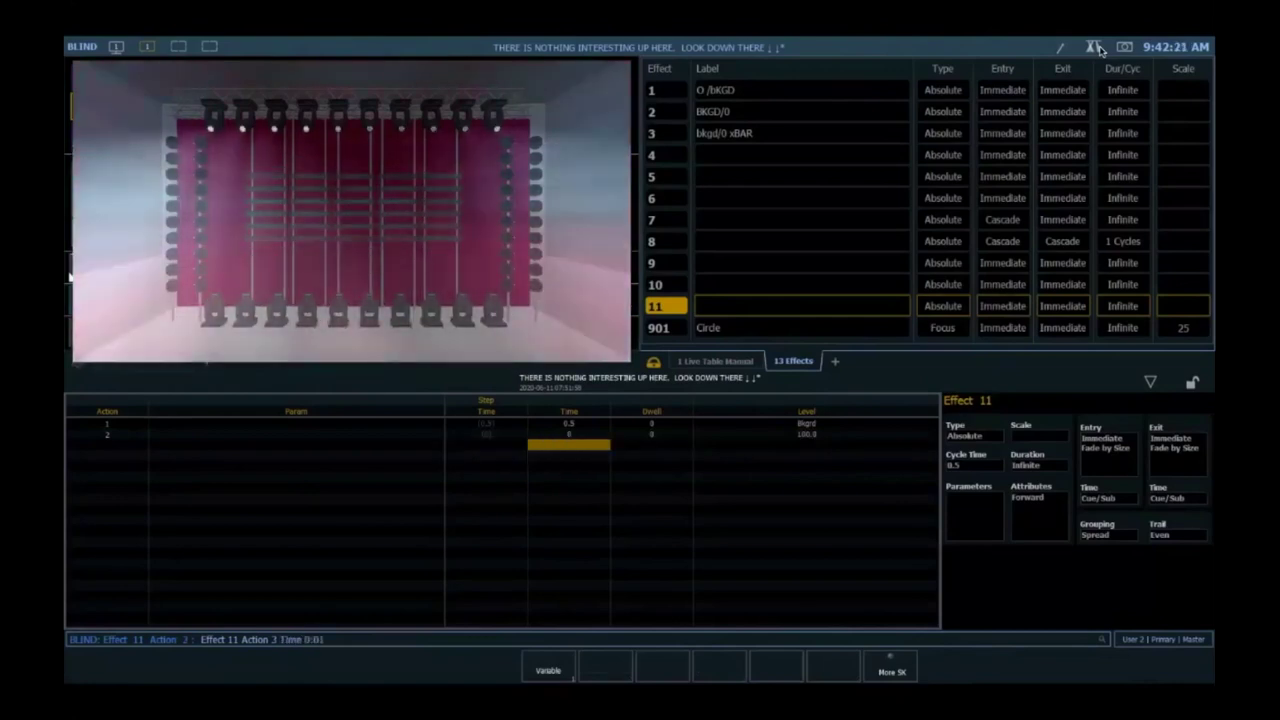
type("1")
key("Return")
key("Right")
key("Right")
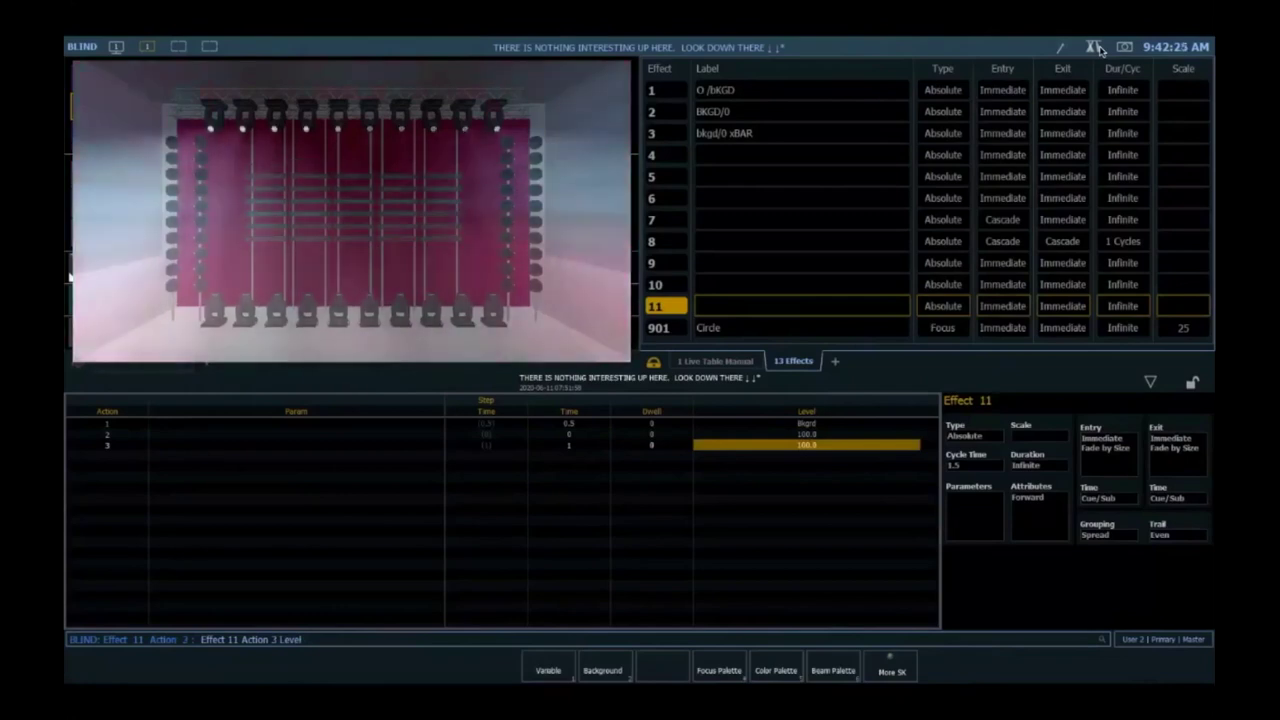
type("@ 0 Thru 100")
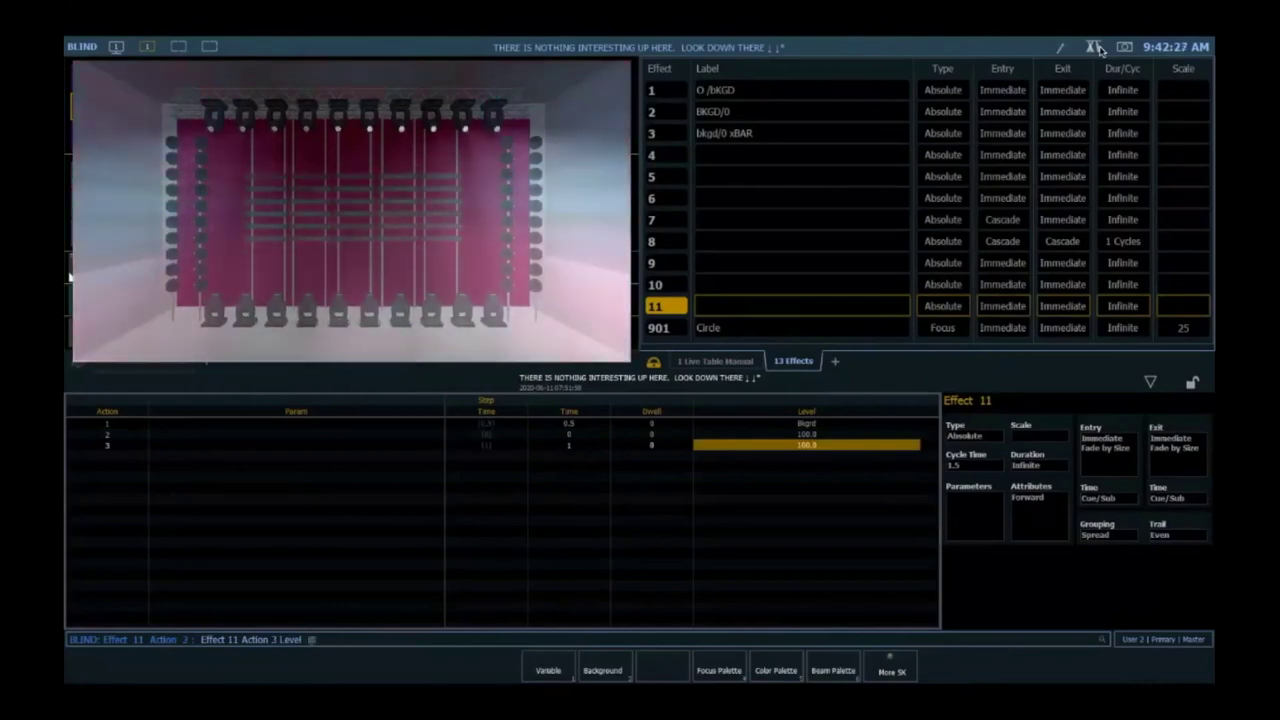
type("@ + Thru 100 @")
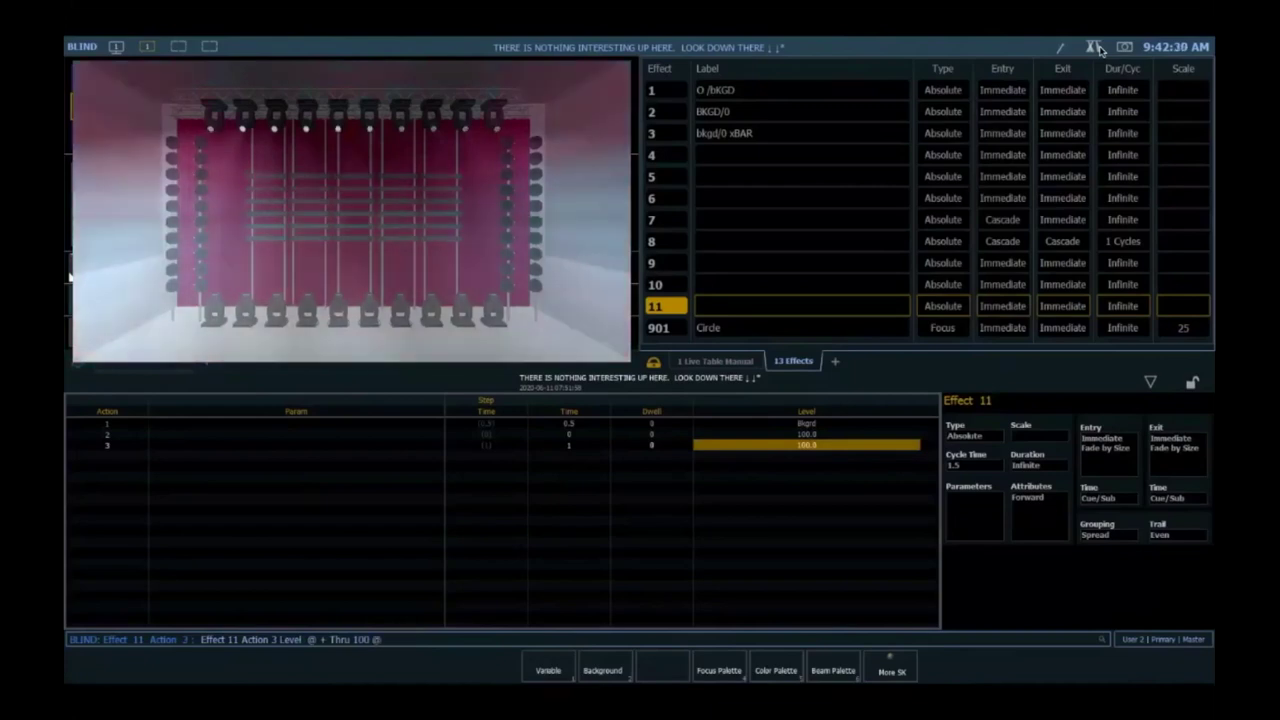
type("+ 100")
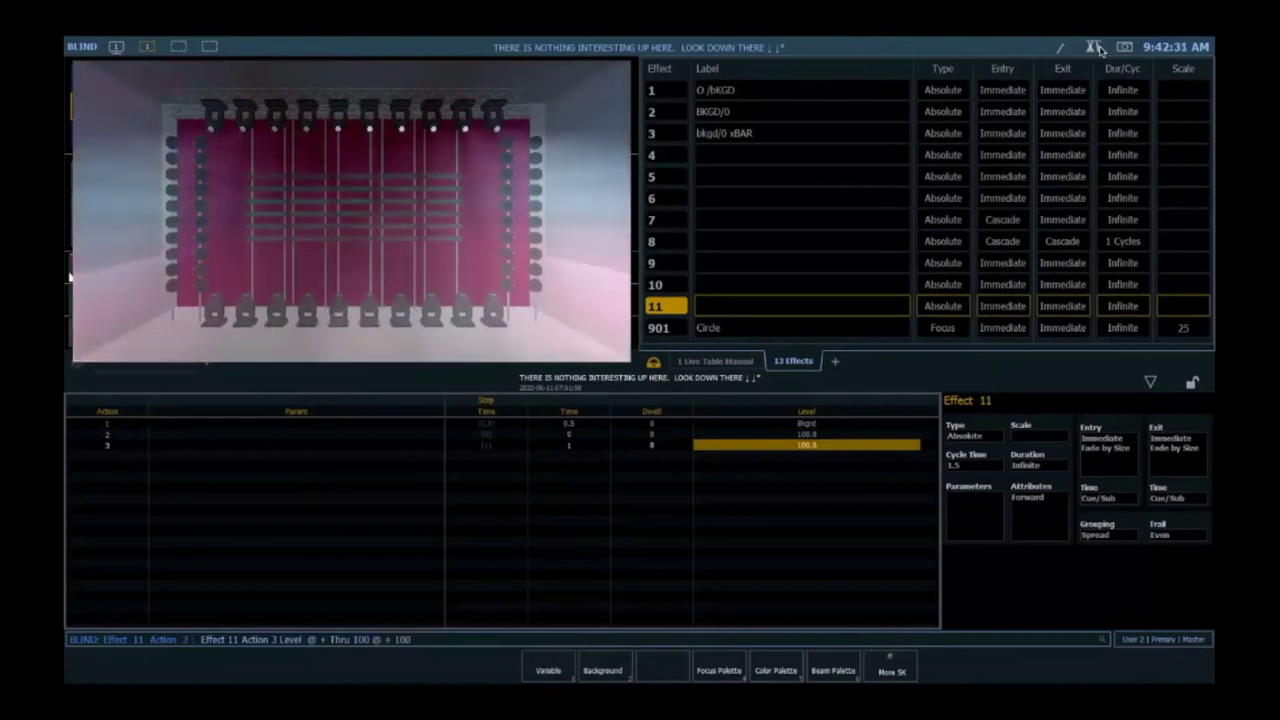
key("Return")
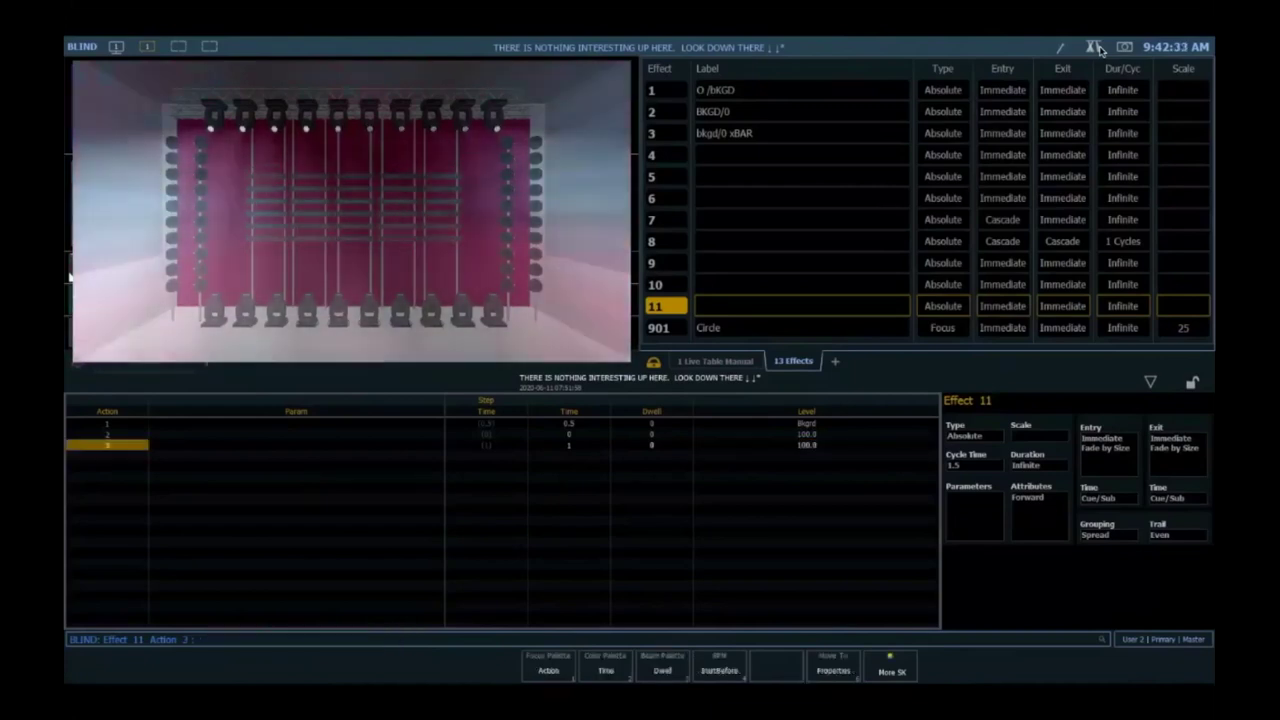
- Set the level of action 3 to a relative +100 and add action 4 with a level of 0
key("Tab")
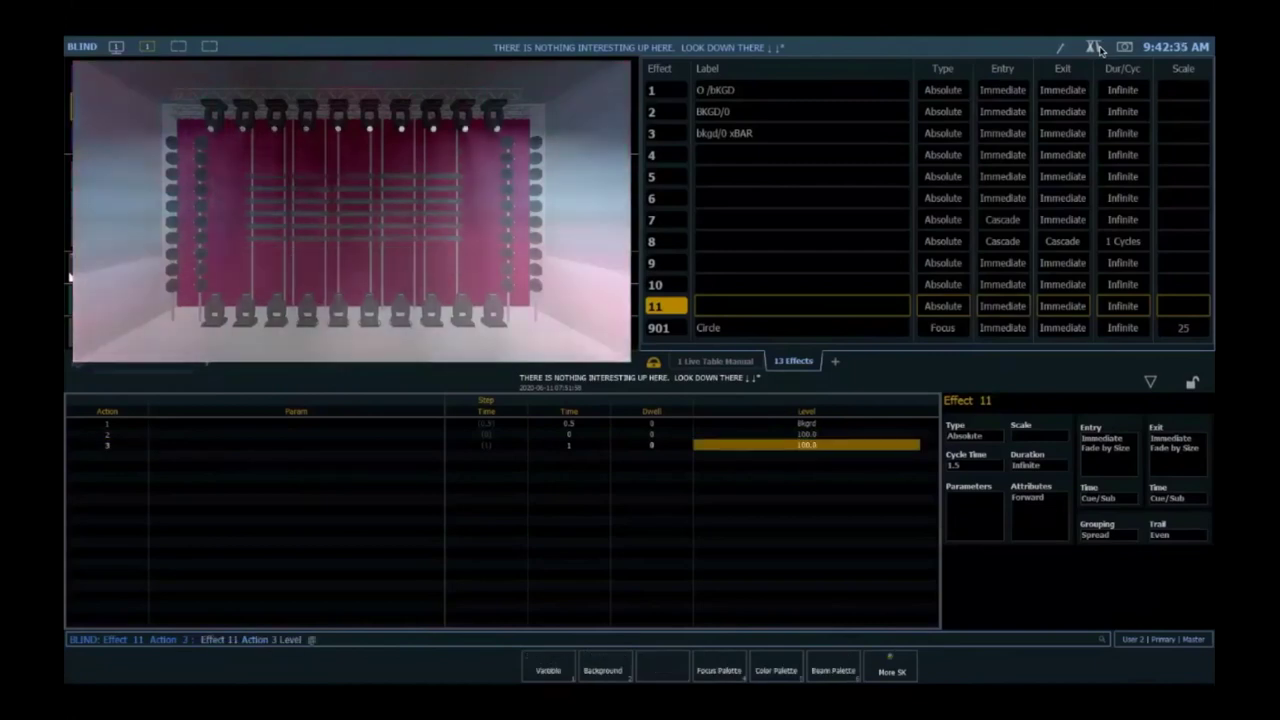
key("Return")
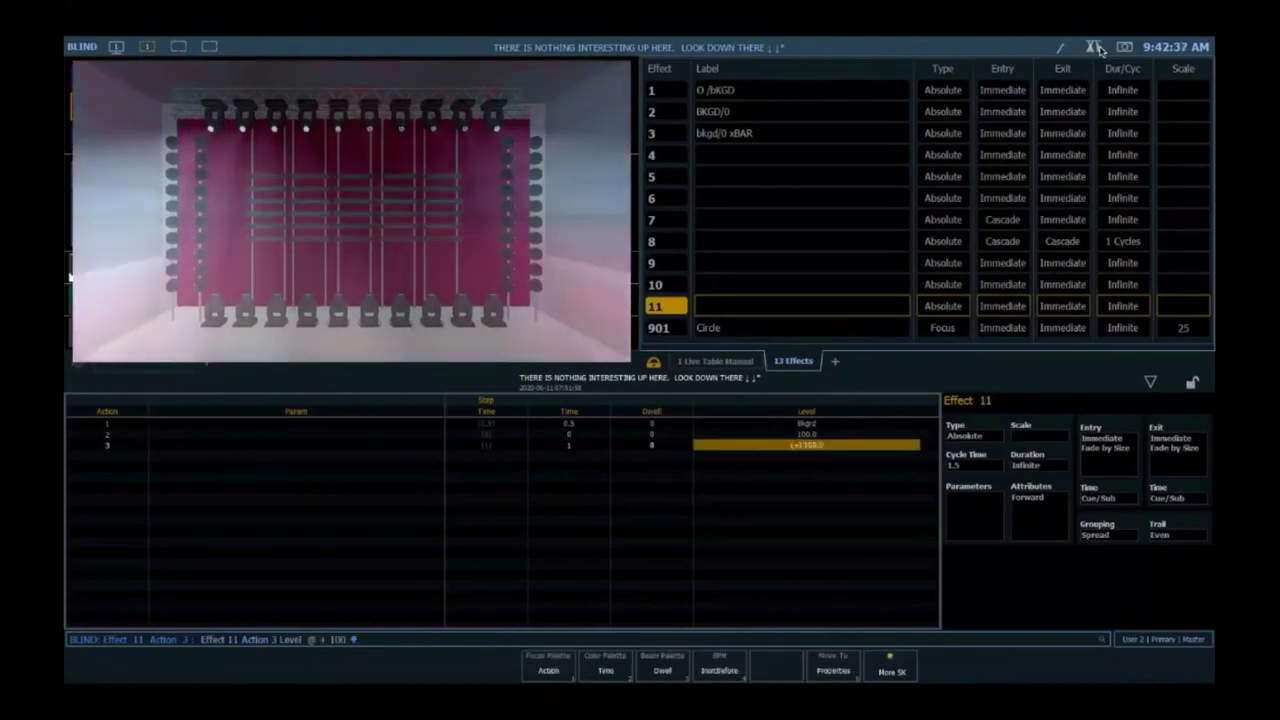
key("Tab")
key("Tab")
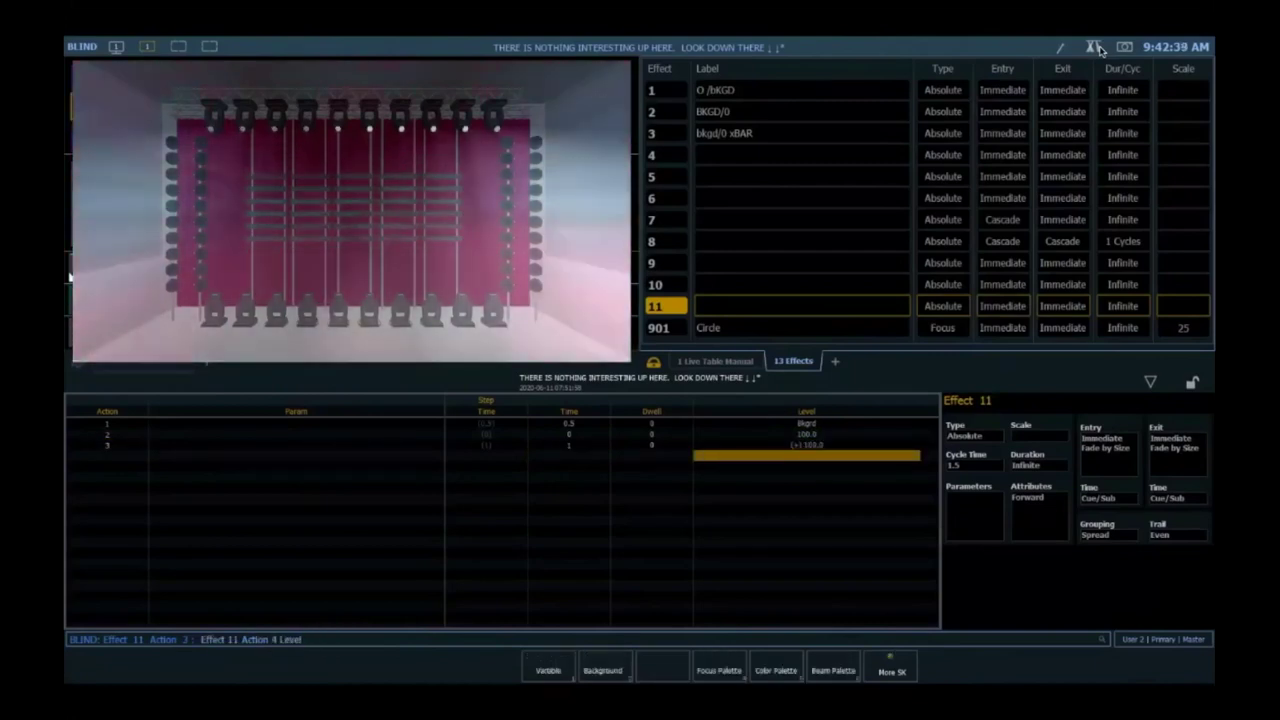
key("Return")
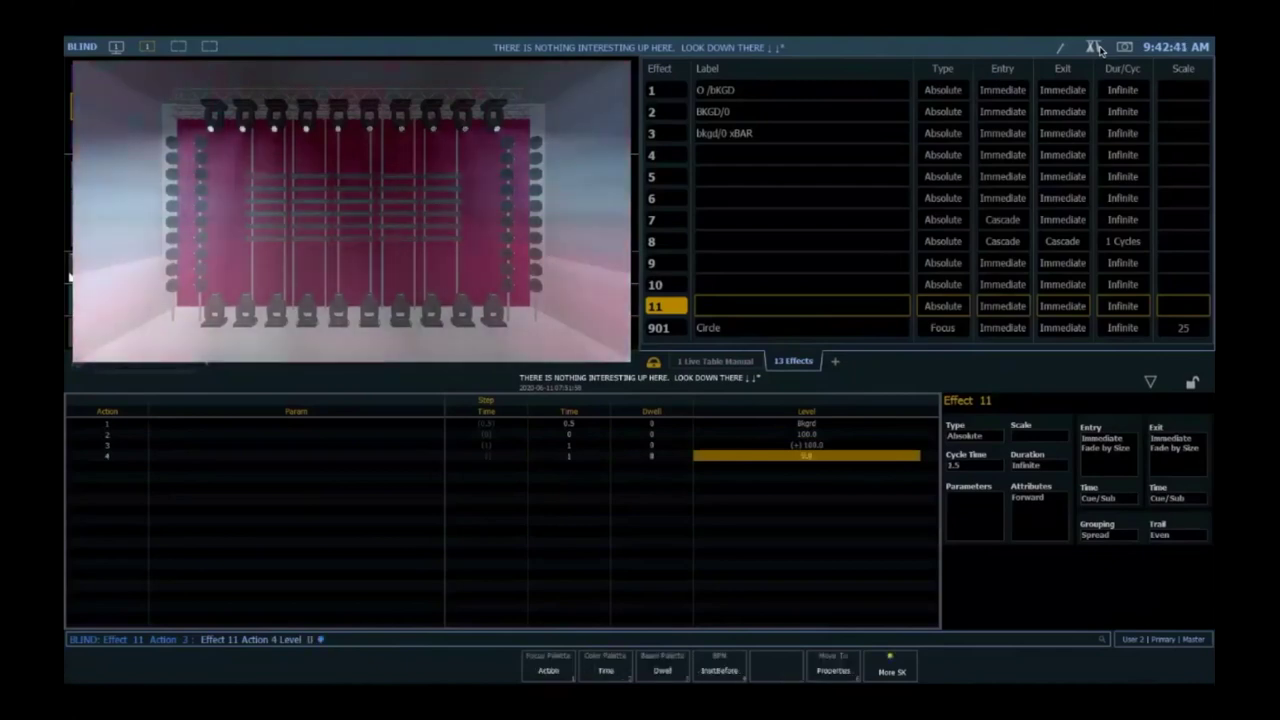
- Set both the time and the dwell of action 4 in Effect 11 to 0.5
type("t")
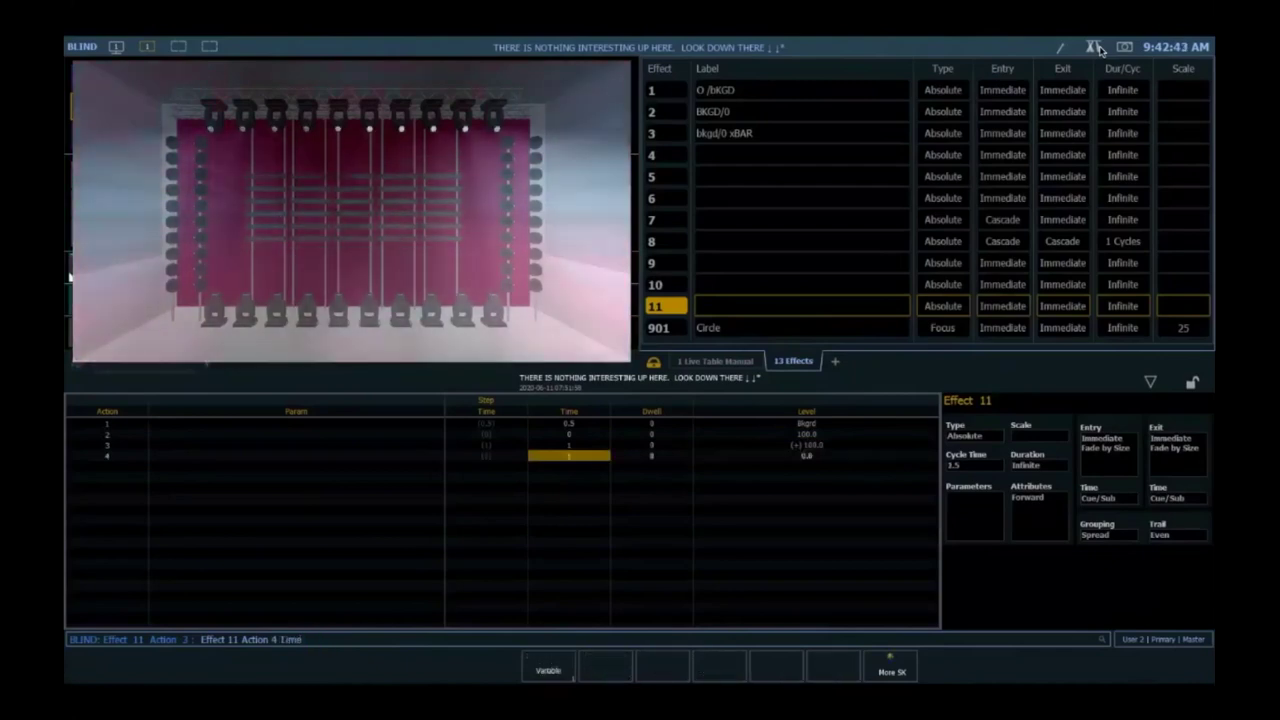
type(".5")
key("Return")
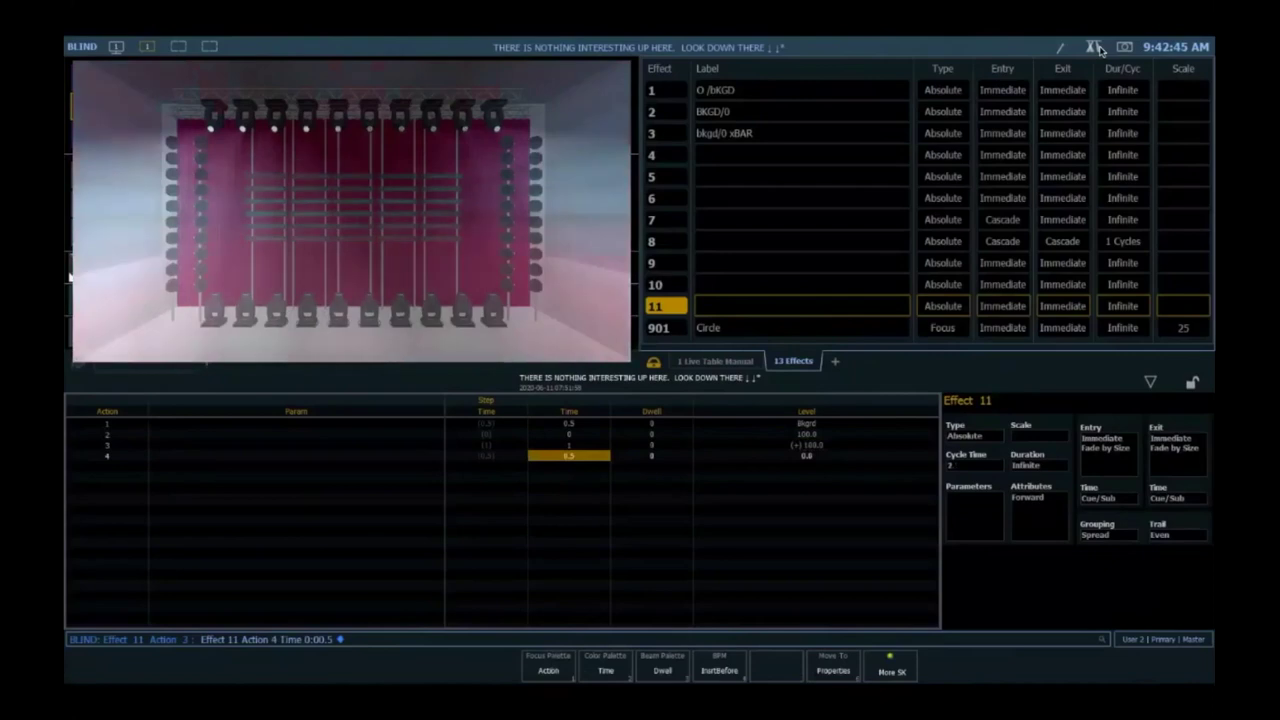
key("Tab")
type(".5")
key("Return")
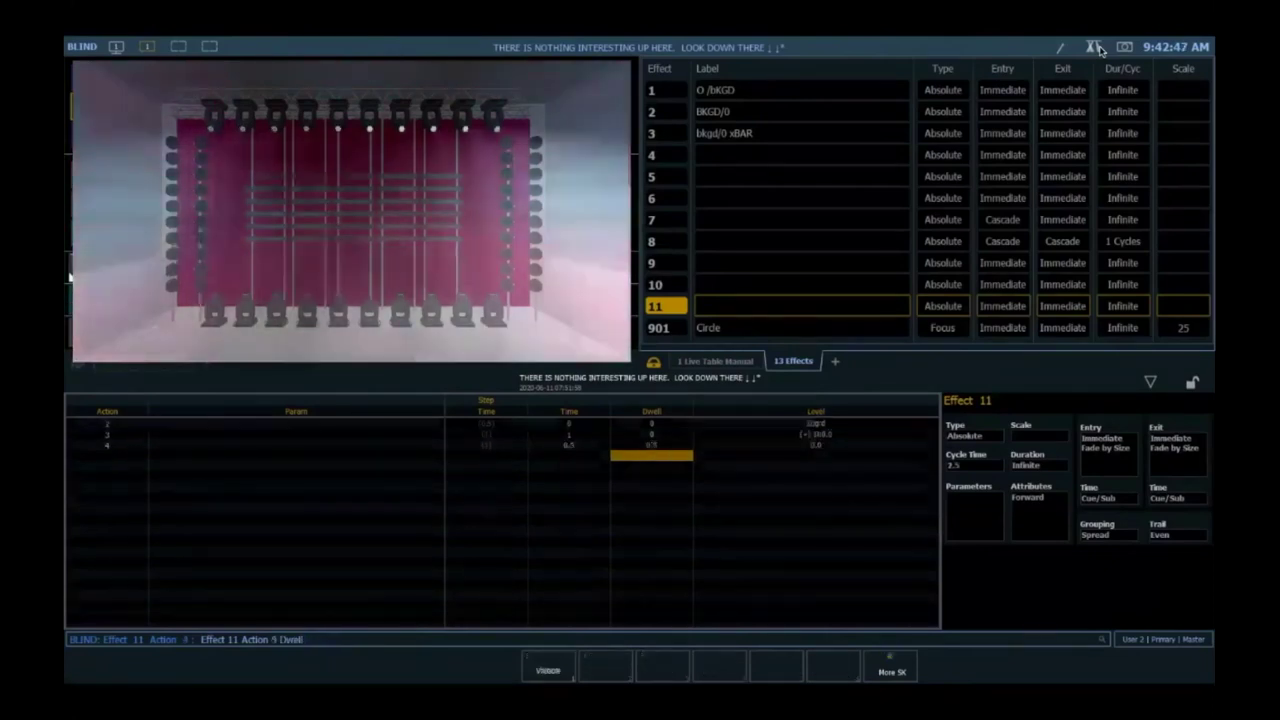
- Add action 5 to Effect 11 with its level set to Background
key("Tab")
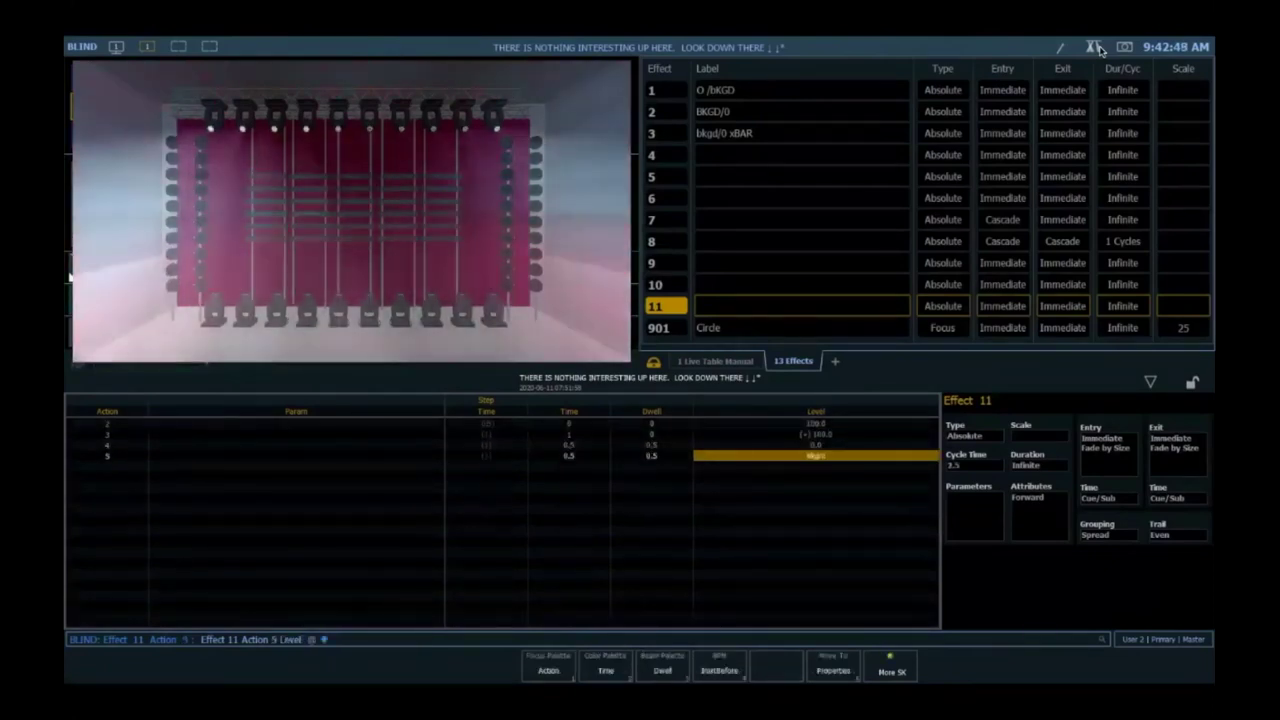
key("t")
key("t")
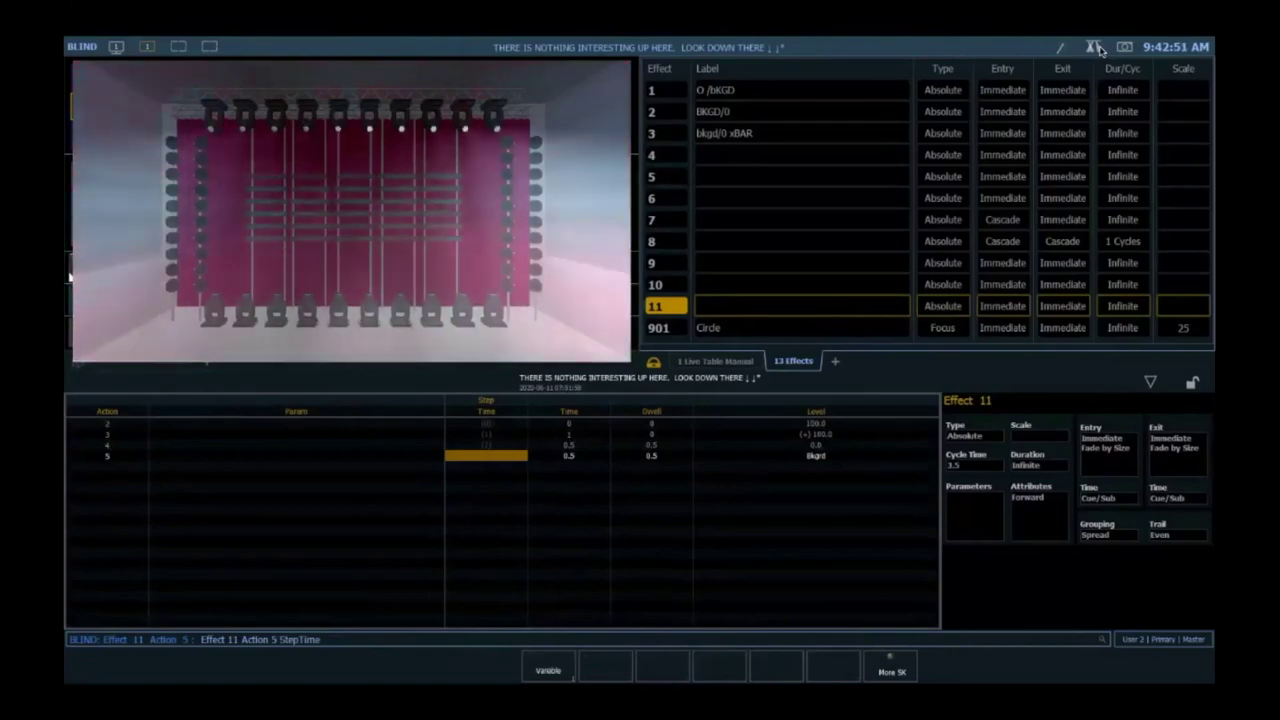
- Restrict action 3 of Effect 11 to the Tilt parameter
key("Up")
key("Up")
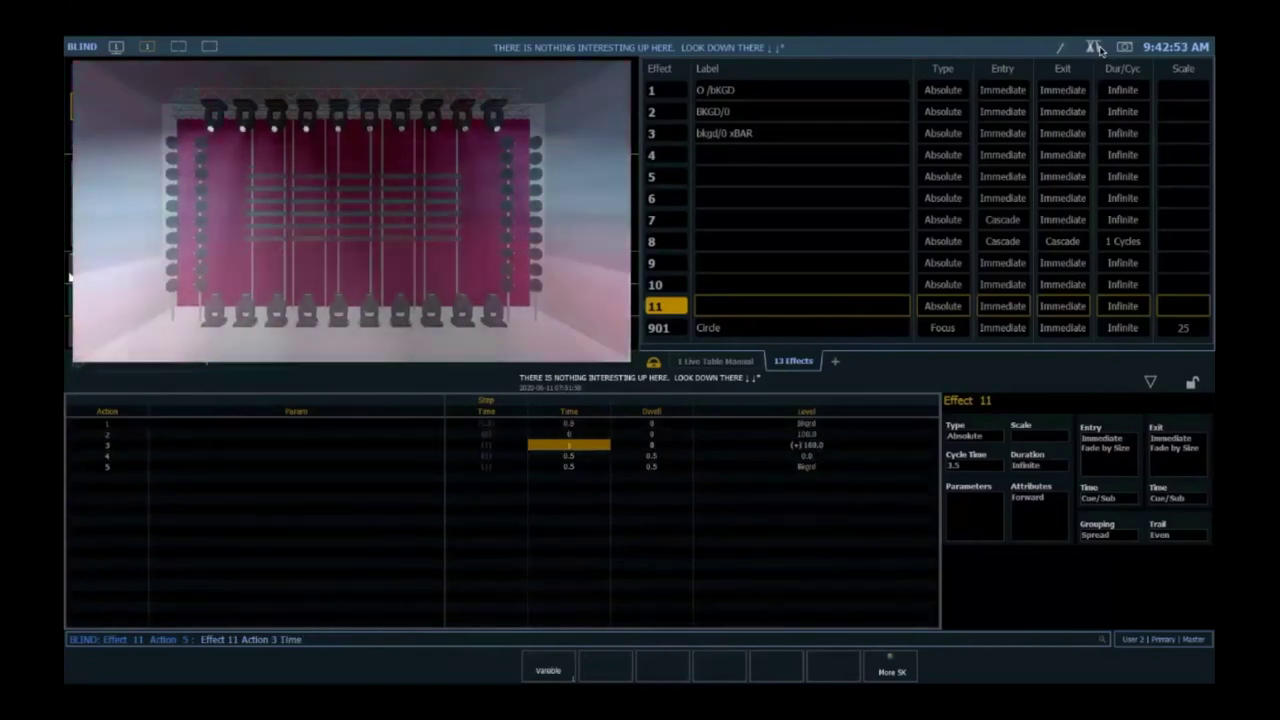
key("Left")
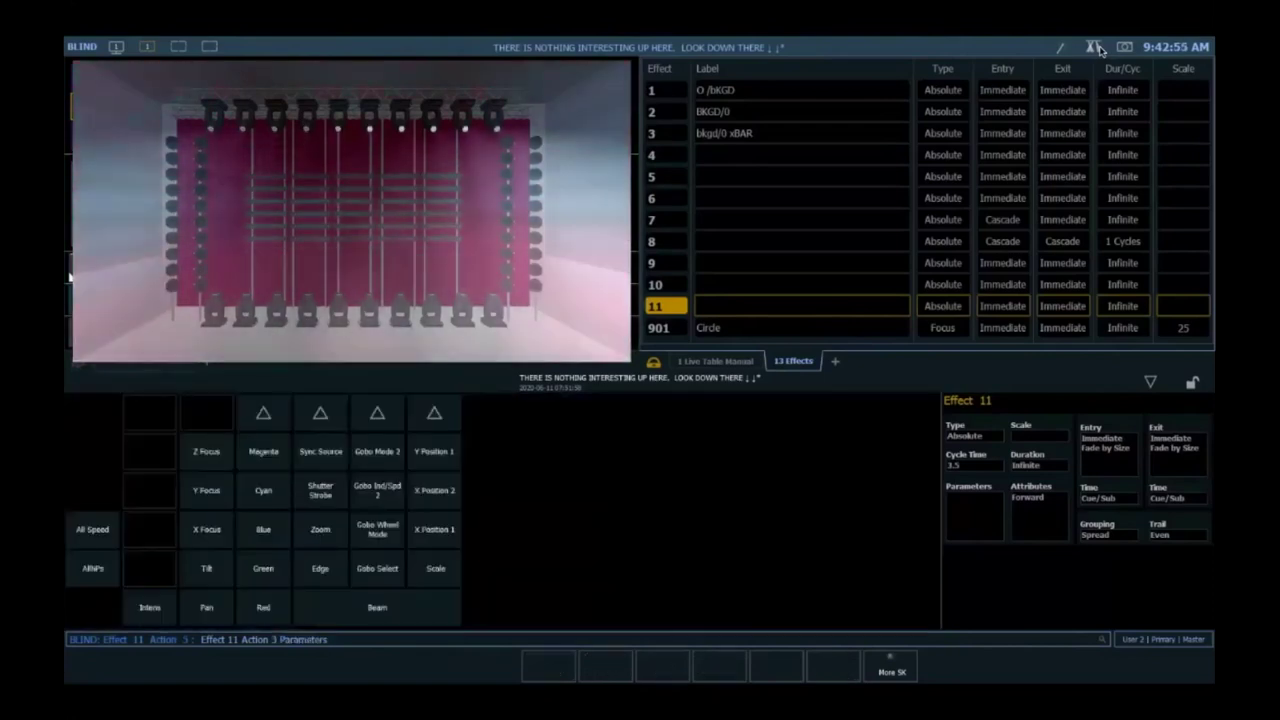
key("Return")
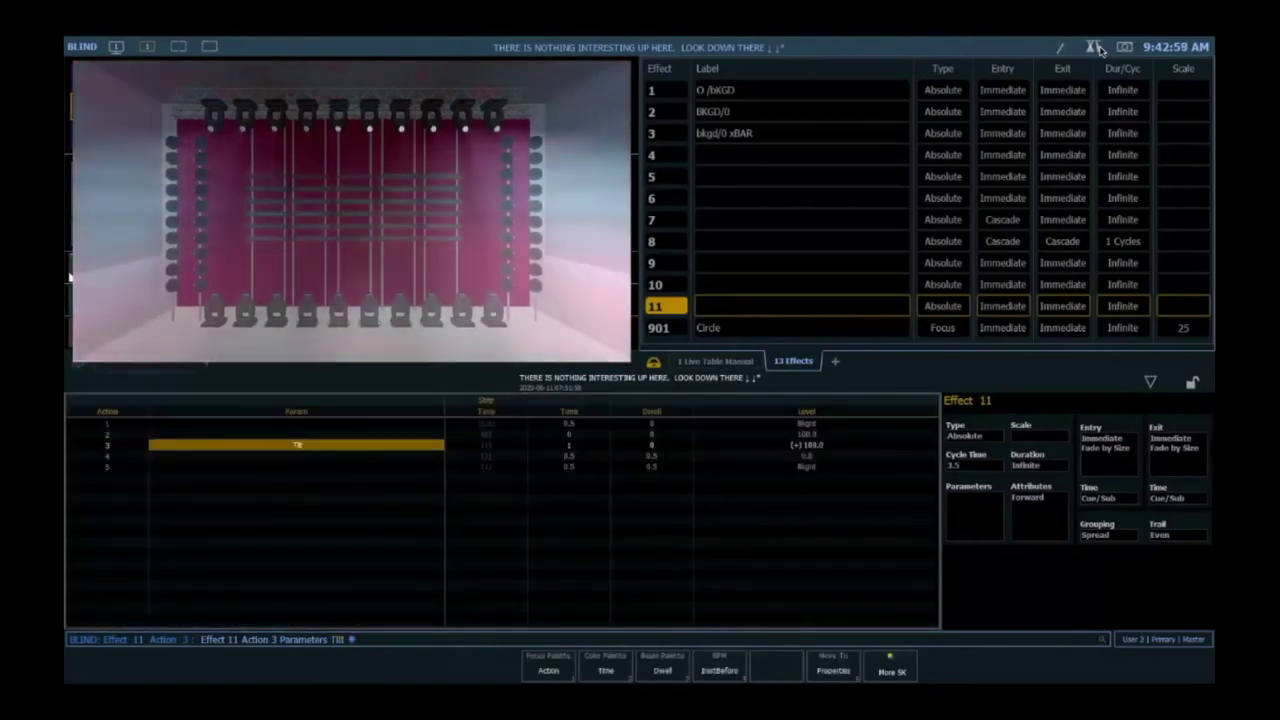
- Return to Live and apply Effect 11 to Group 2
key("F2")
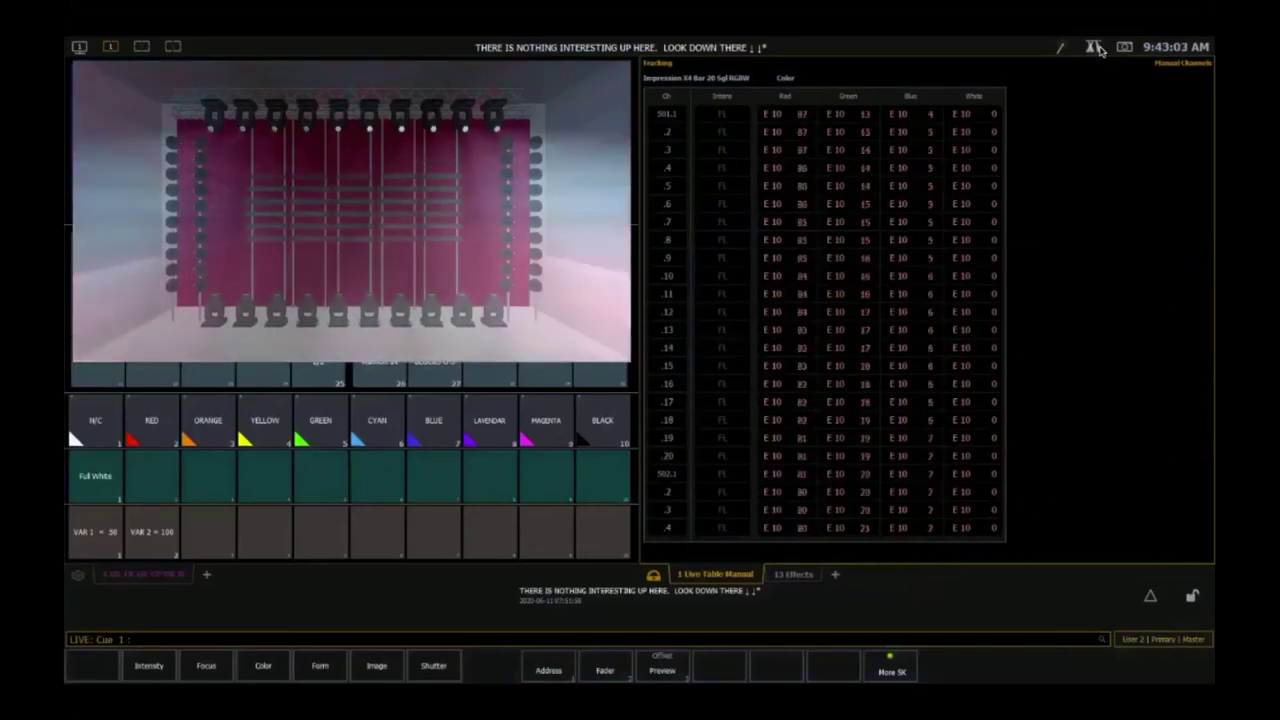
key("g")
key("2")
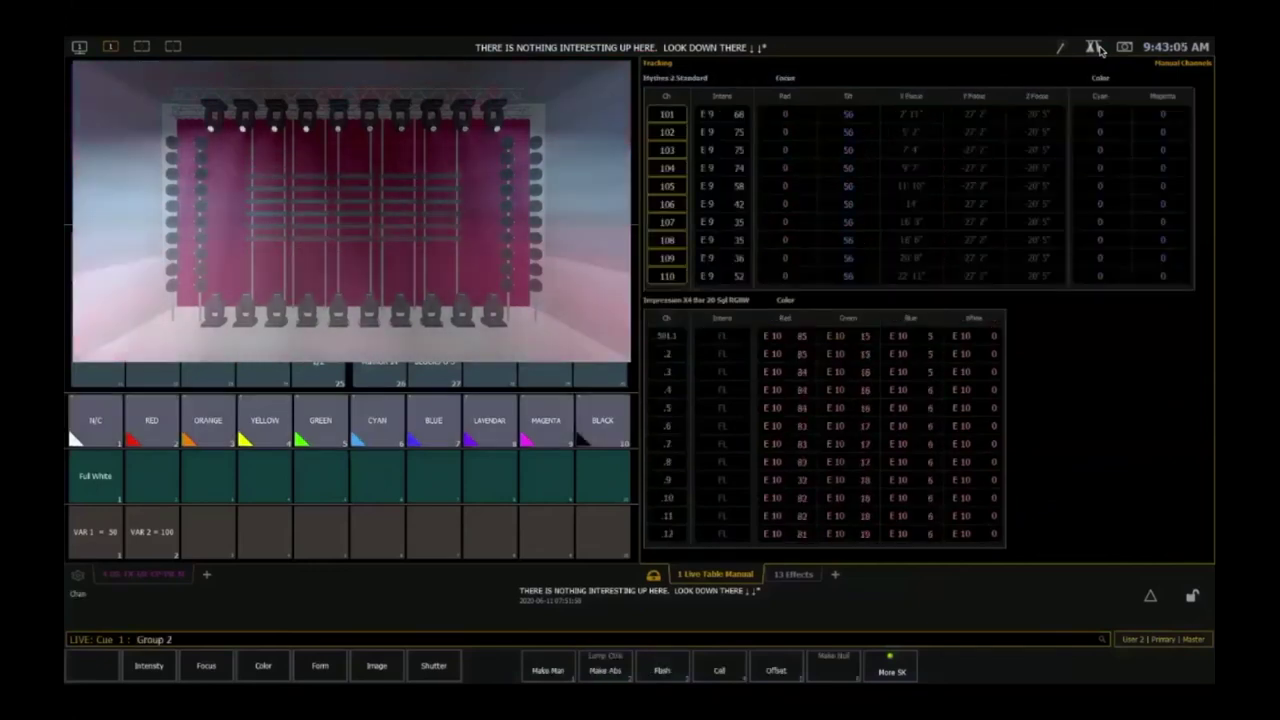
key("e")
key("1")
key("1")
key("Return")
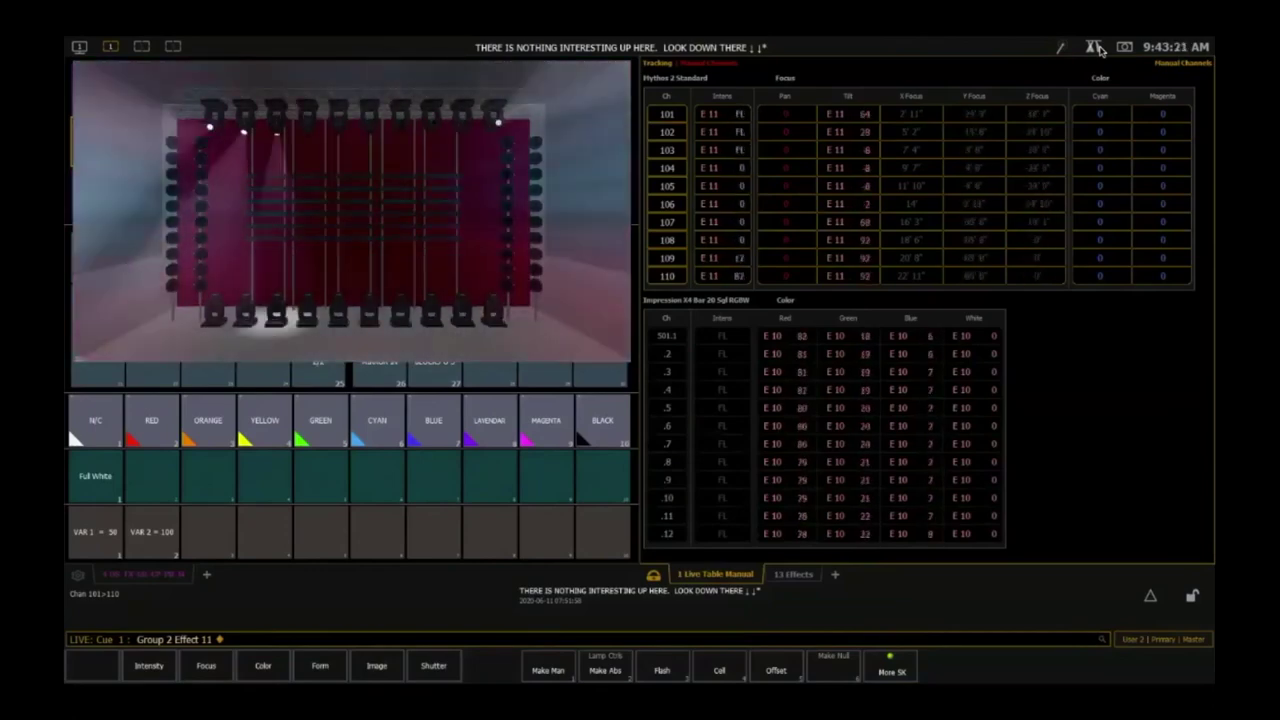
- Set the level of action 3 in Effect 11 to Variable 1
key("e")
key("e")
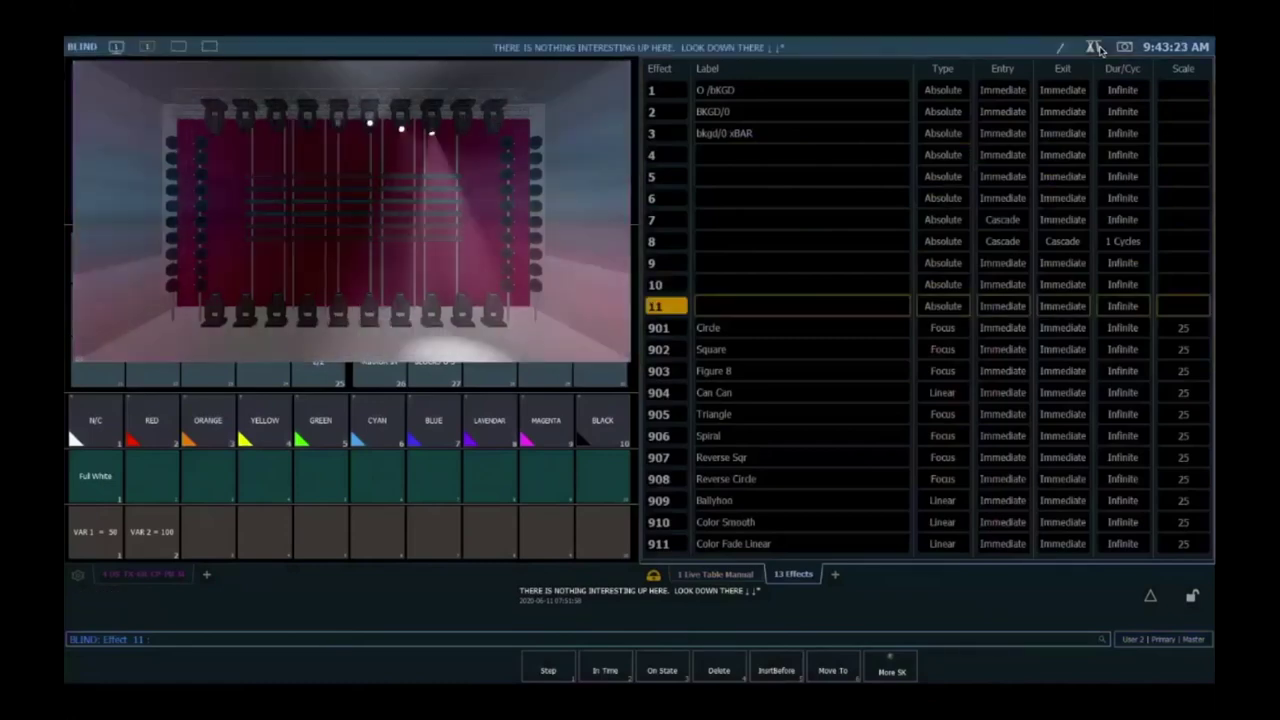
key("Return")
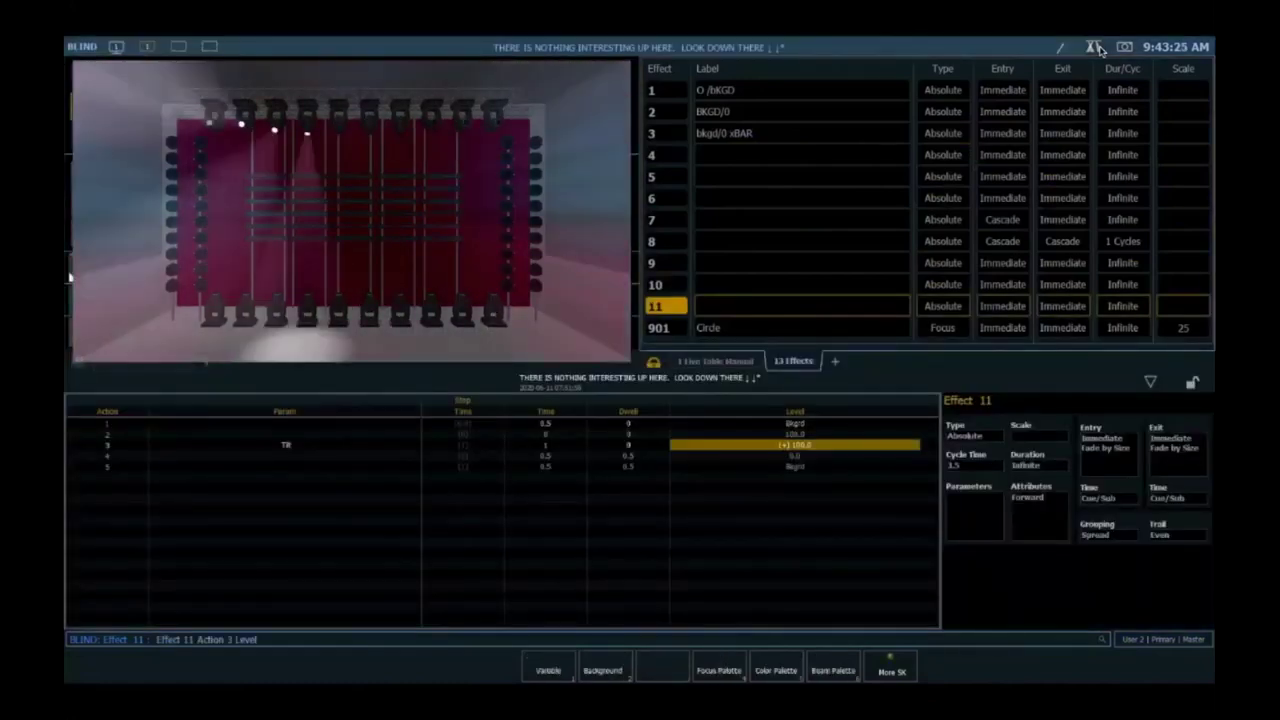
key("F1")
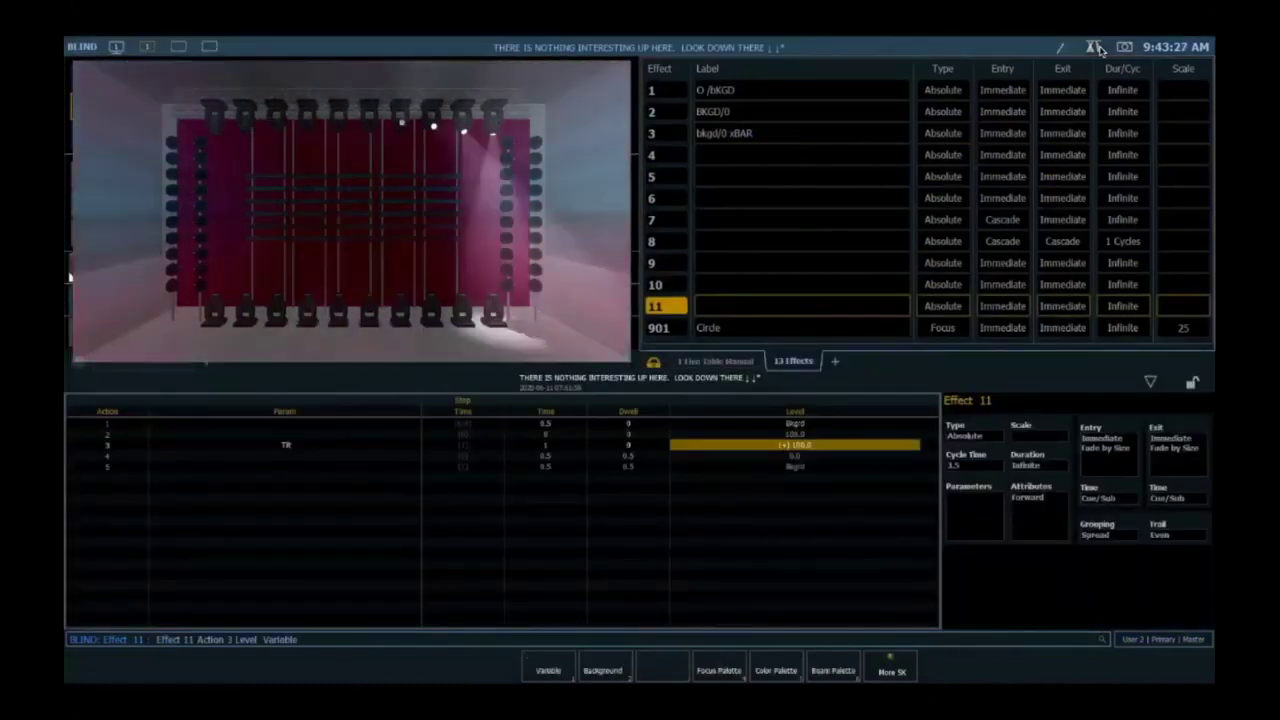
type("1")
key("Return")
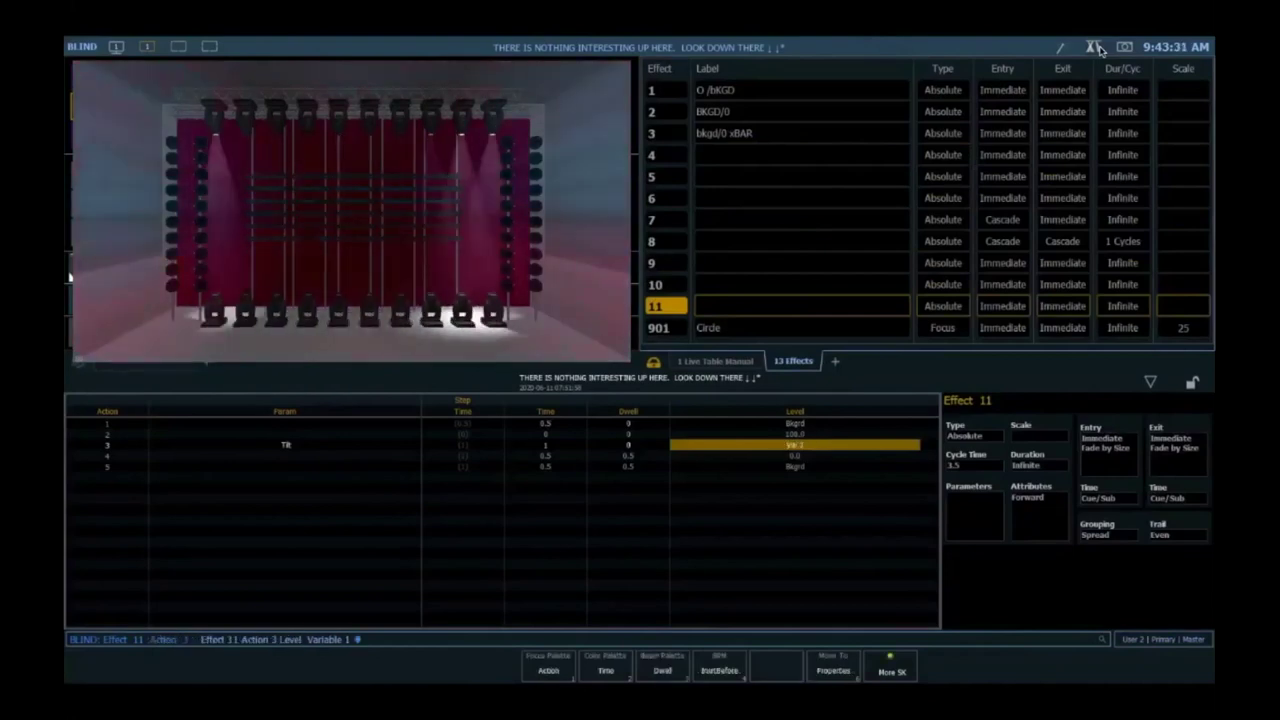
- Override Variable 1 of the running Effect 11 with a value of 50 in Live
key("F1")
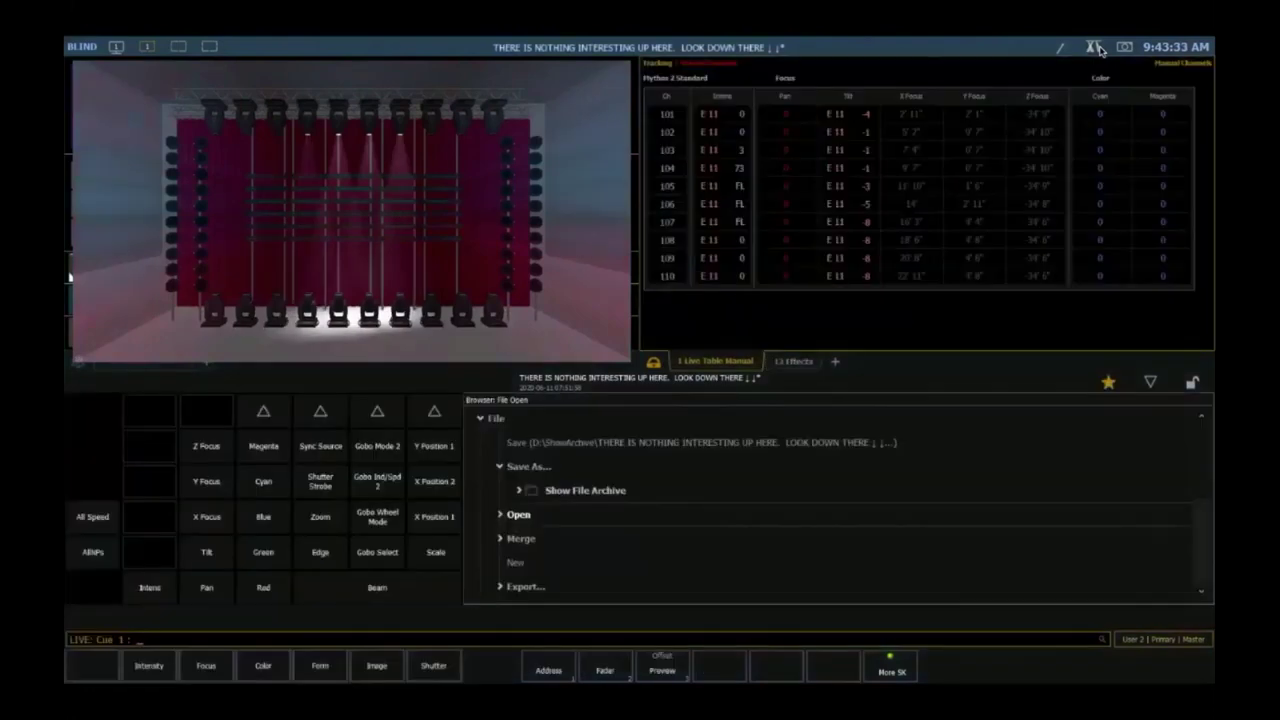
key("alt+e")
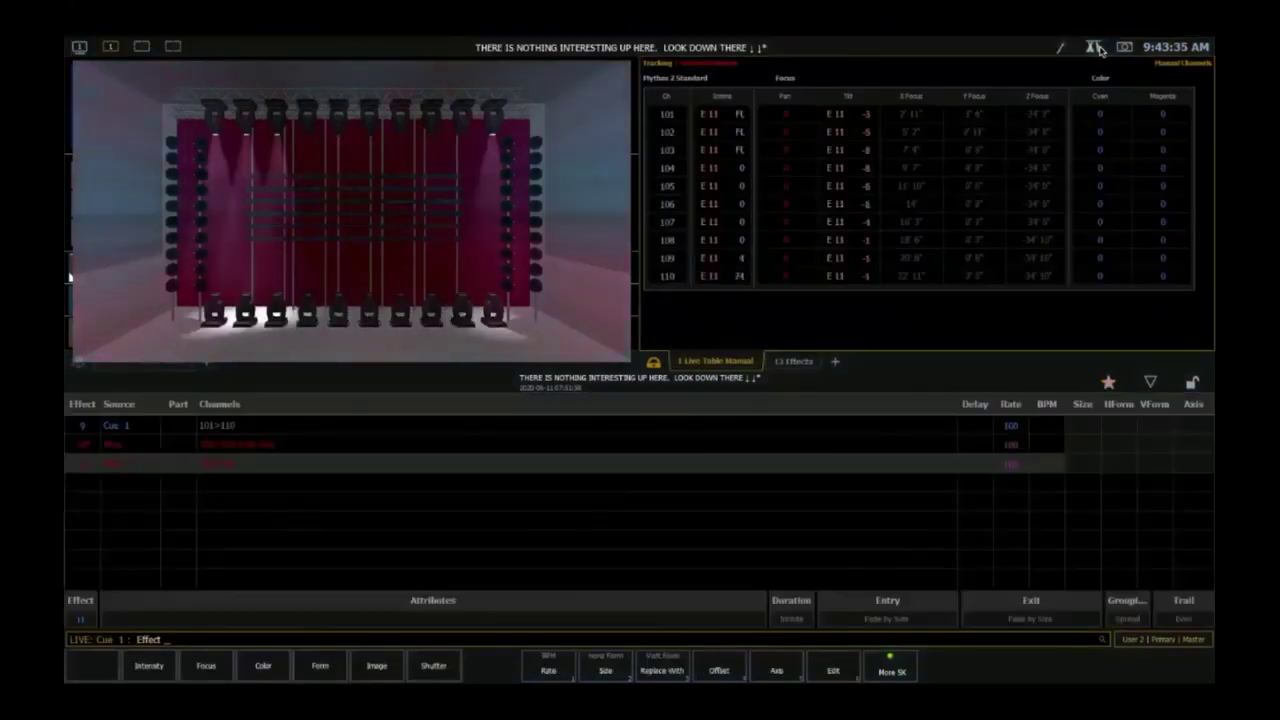
type("11 Attributes")
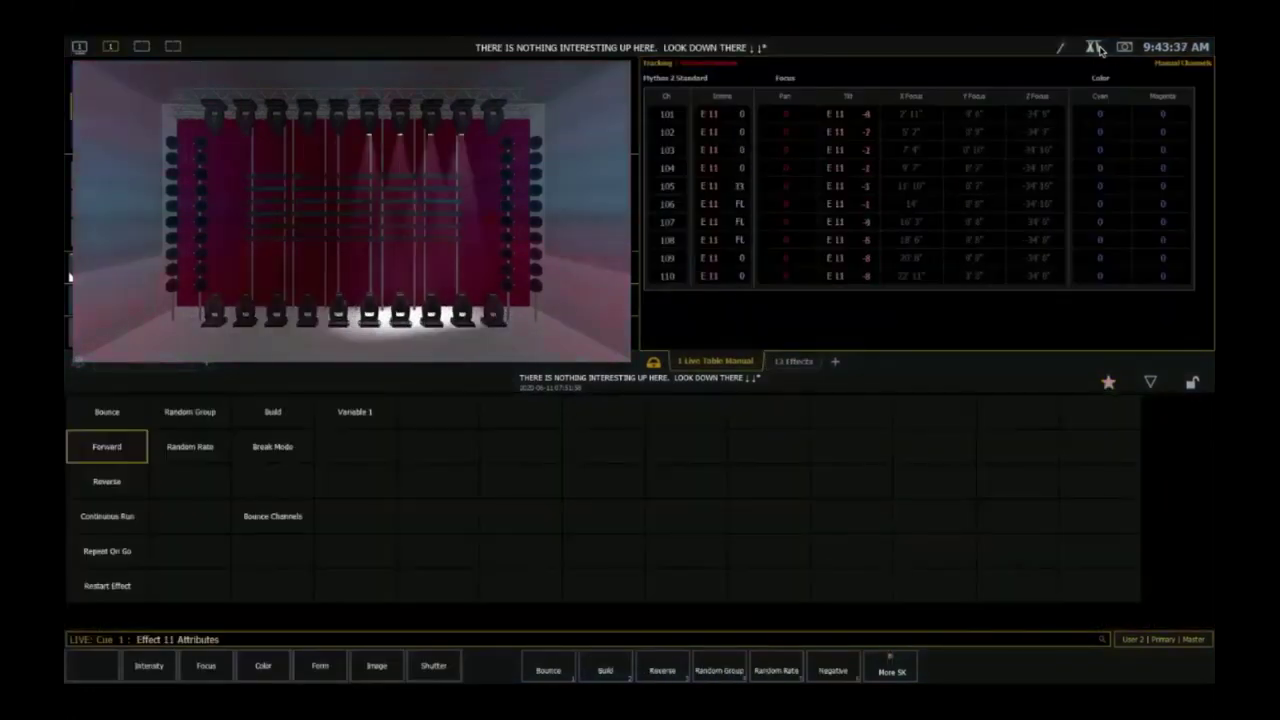
type("50")
key("Return")
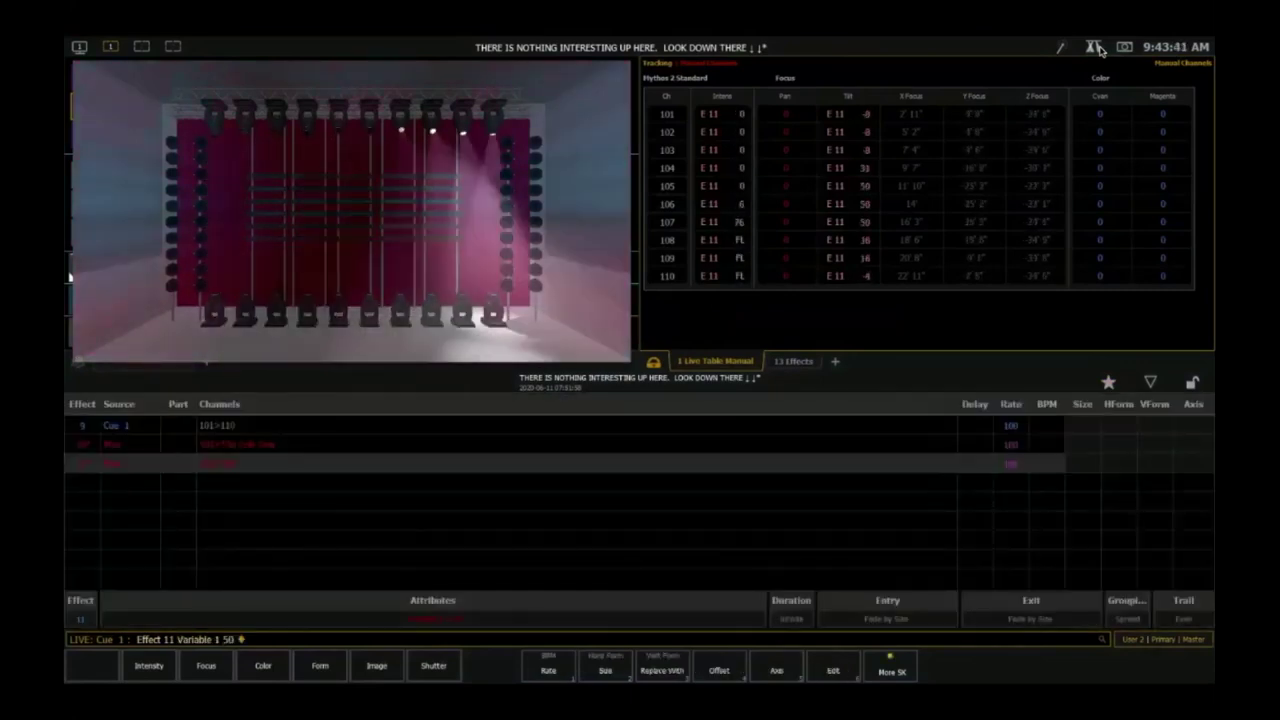
- Change the Live override of Effect 11's Variable 1 to 200, followed by 100
key("a")
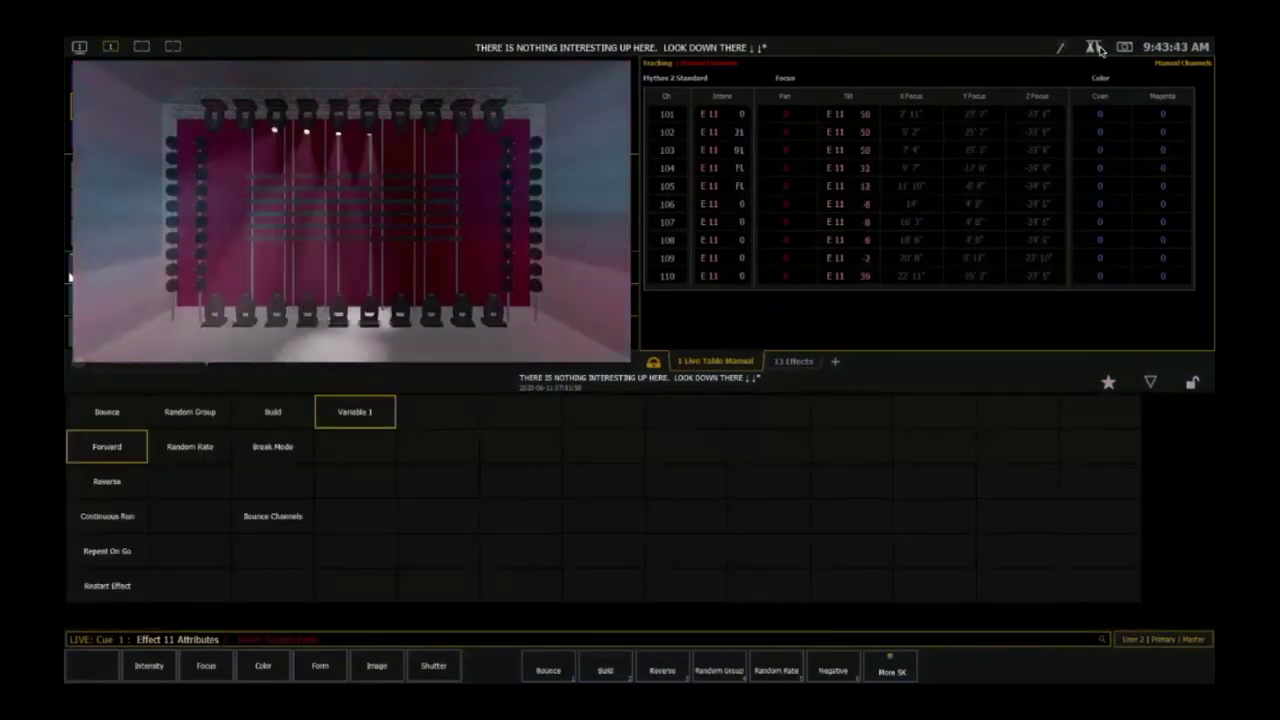
type("200")
key("Return")
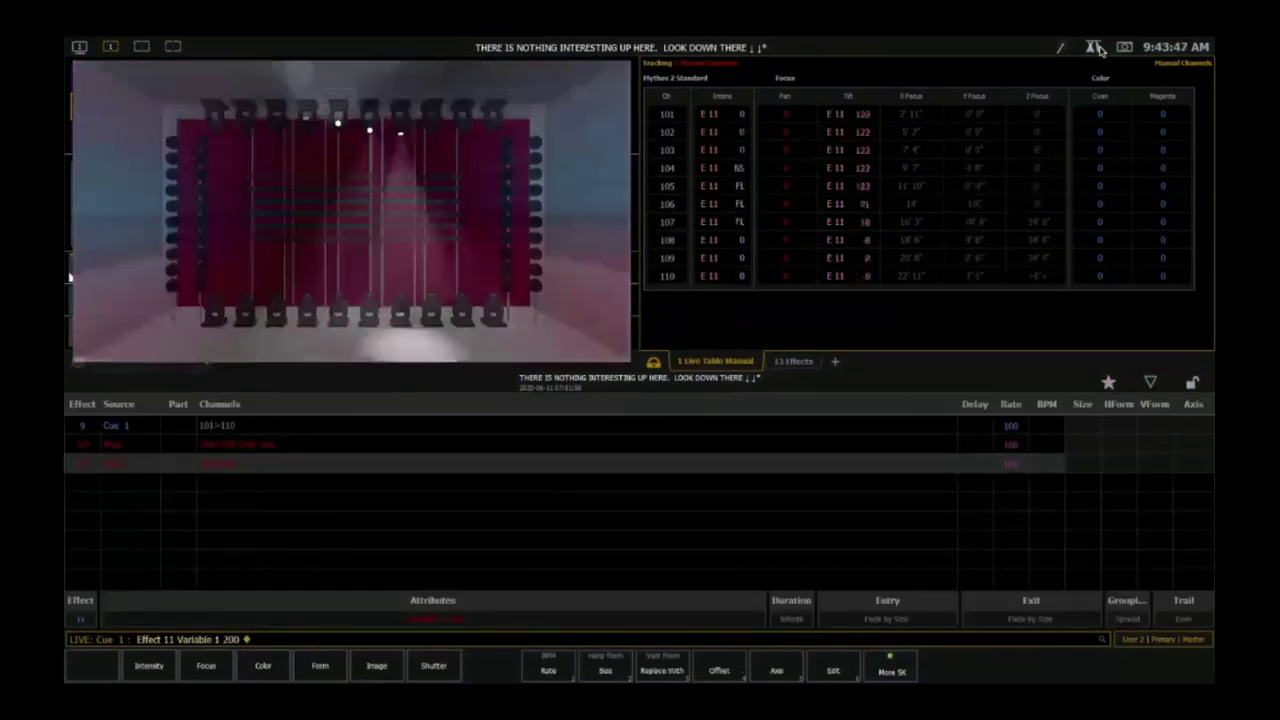
left_click(1095, 48)
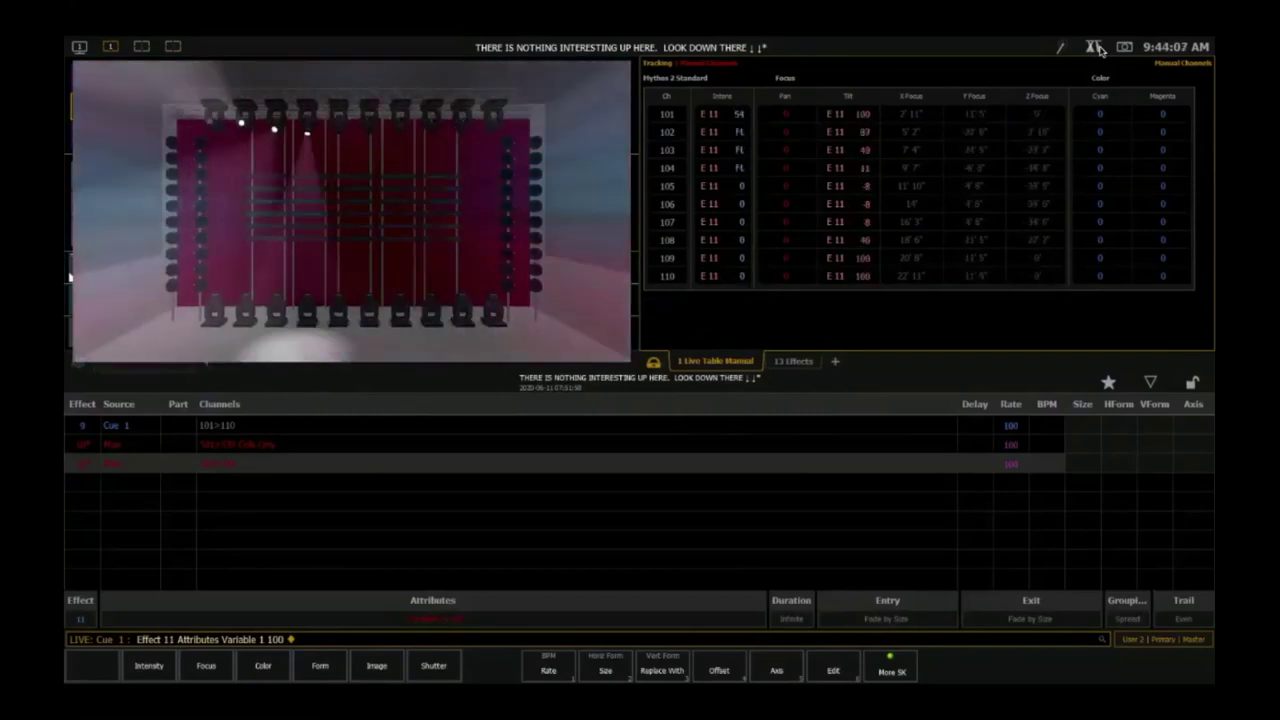
- Examine the contents of Macro 1 in the Macro Editor and return to the Live table
key("b")
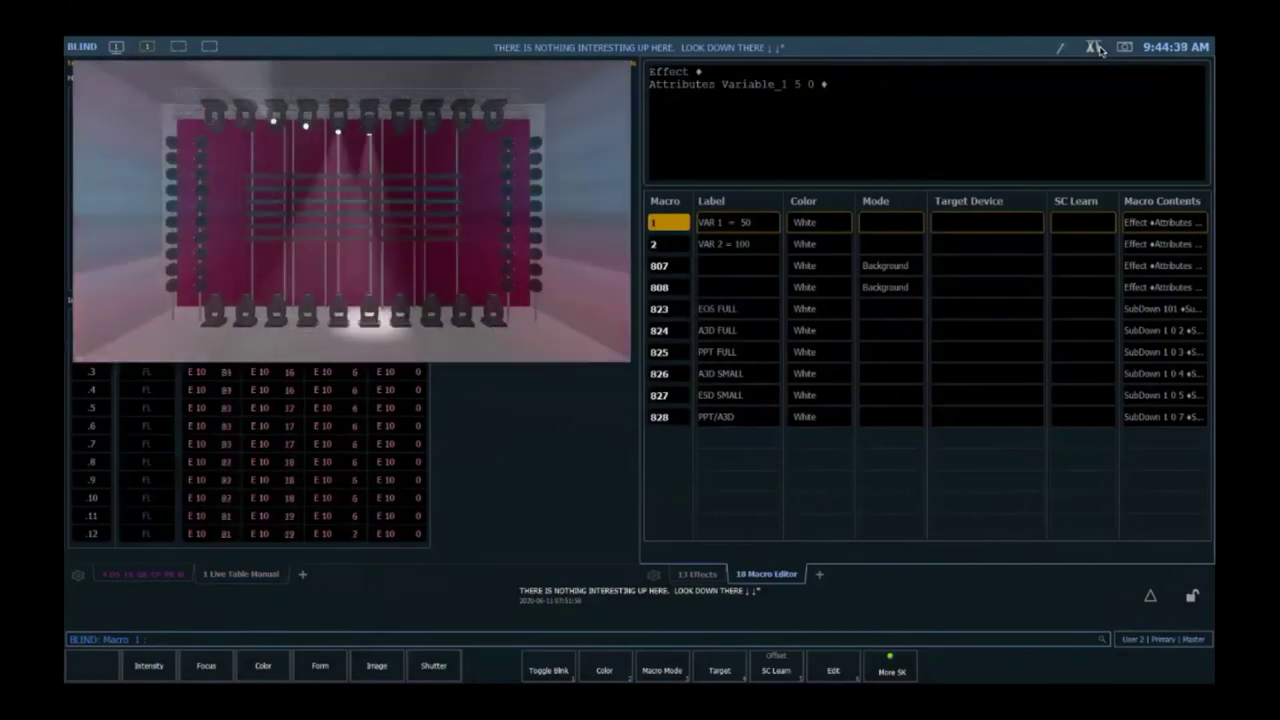
key("F1")
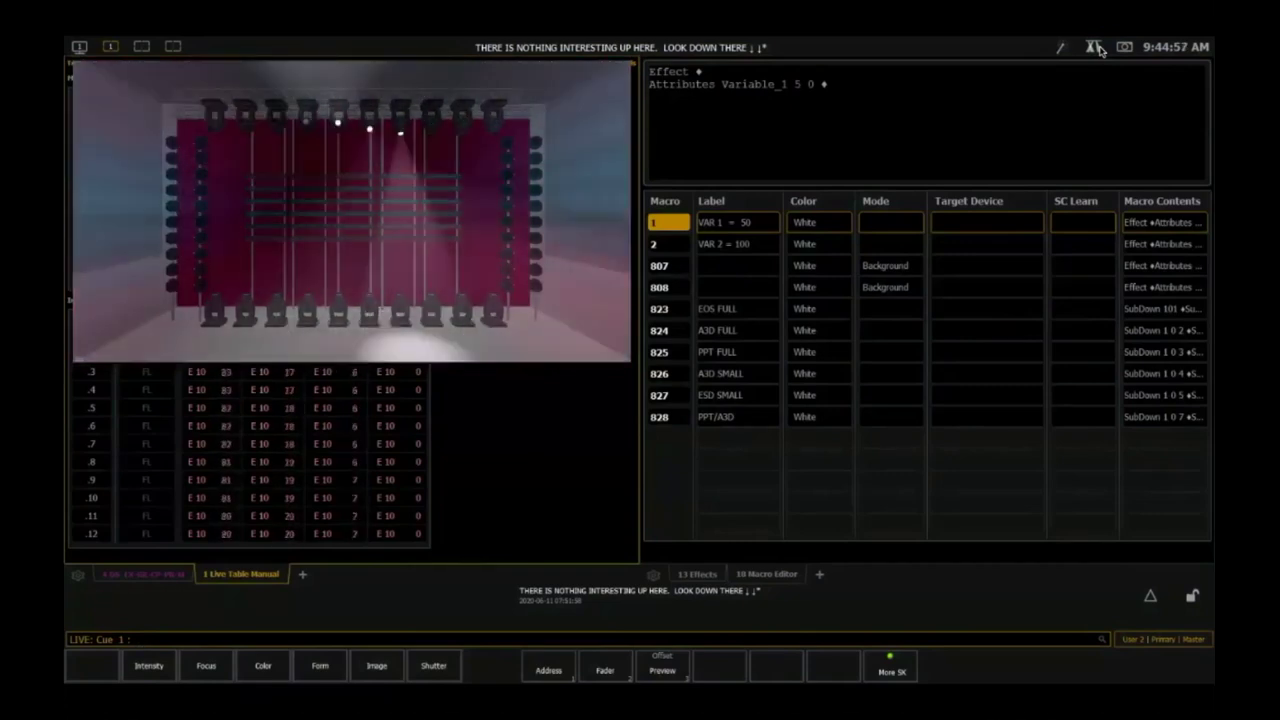
key("ctrl+2")
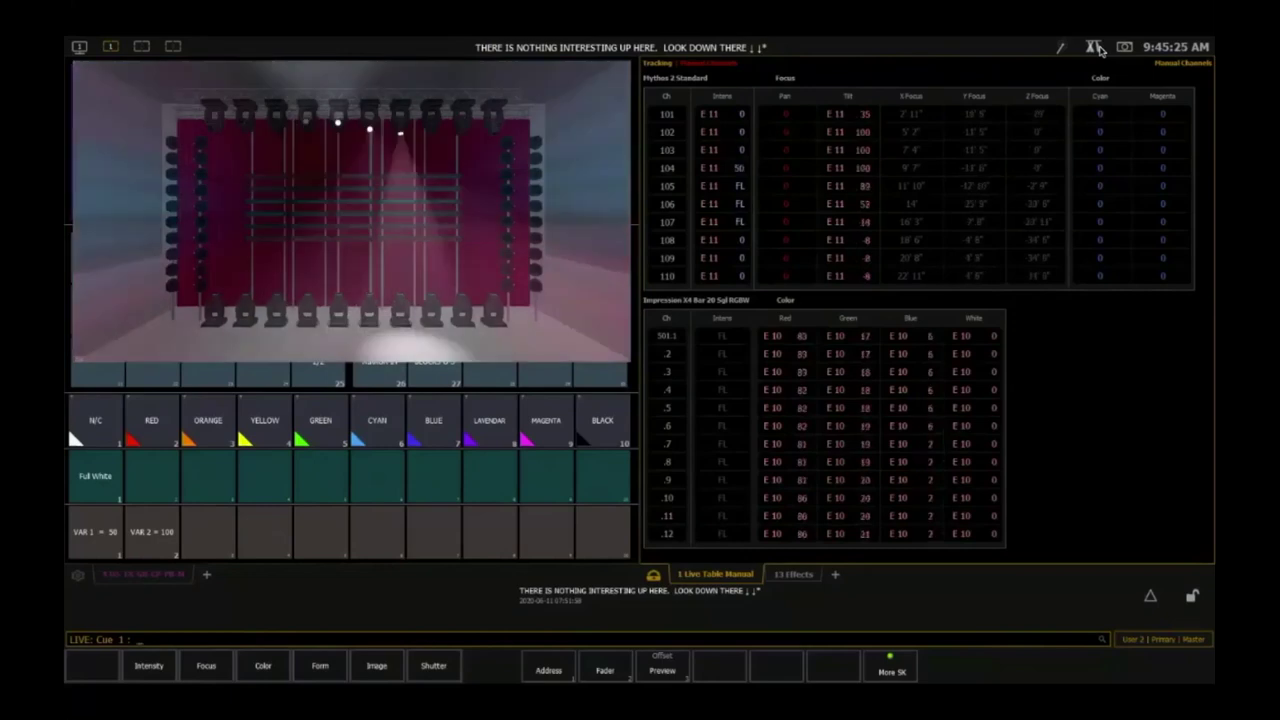
- Reopen Effect 11 in Blind and set its default Variable 1 attribute to 100
key("alt+f")
type("11")
key("Return")
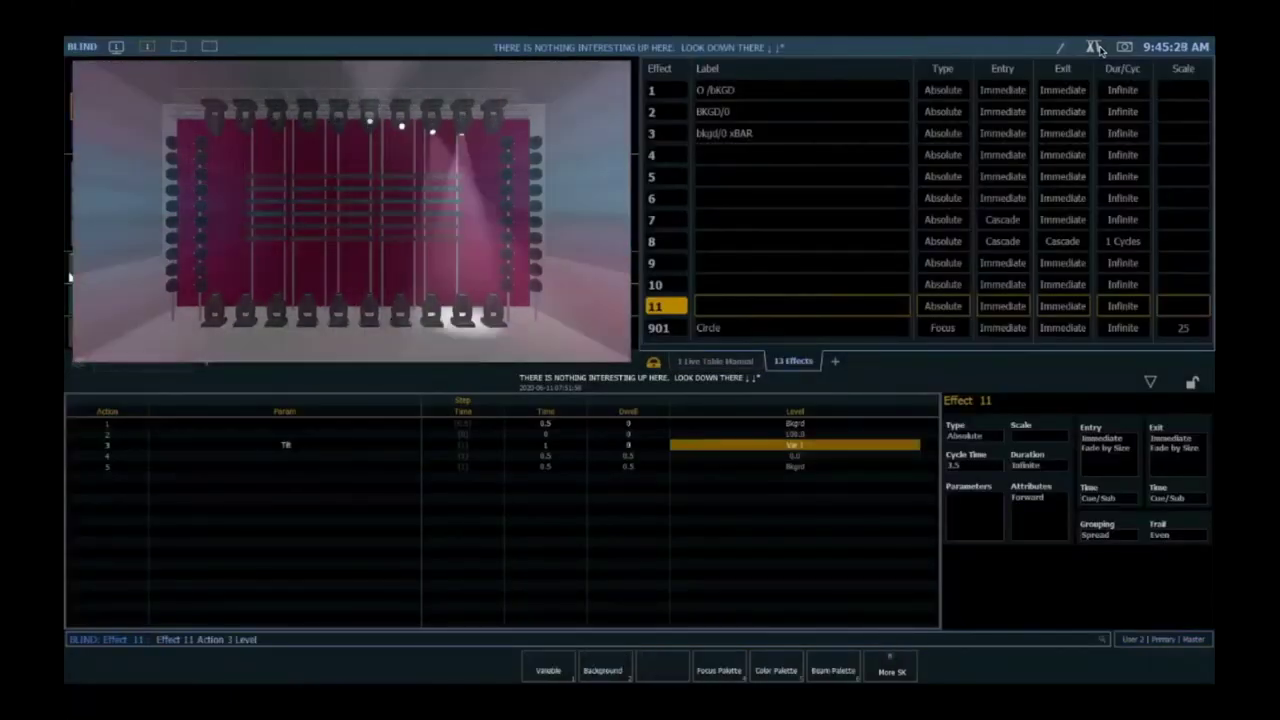
key("Tab")
left_click(272, 551)
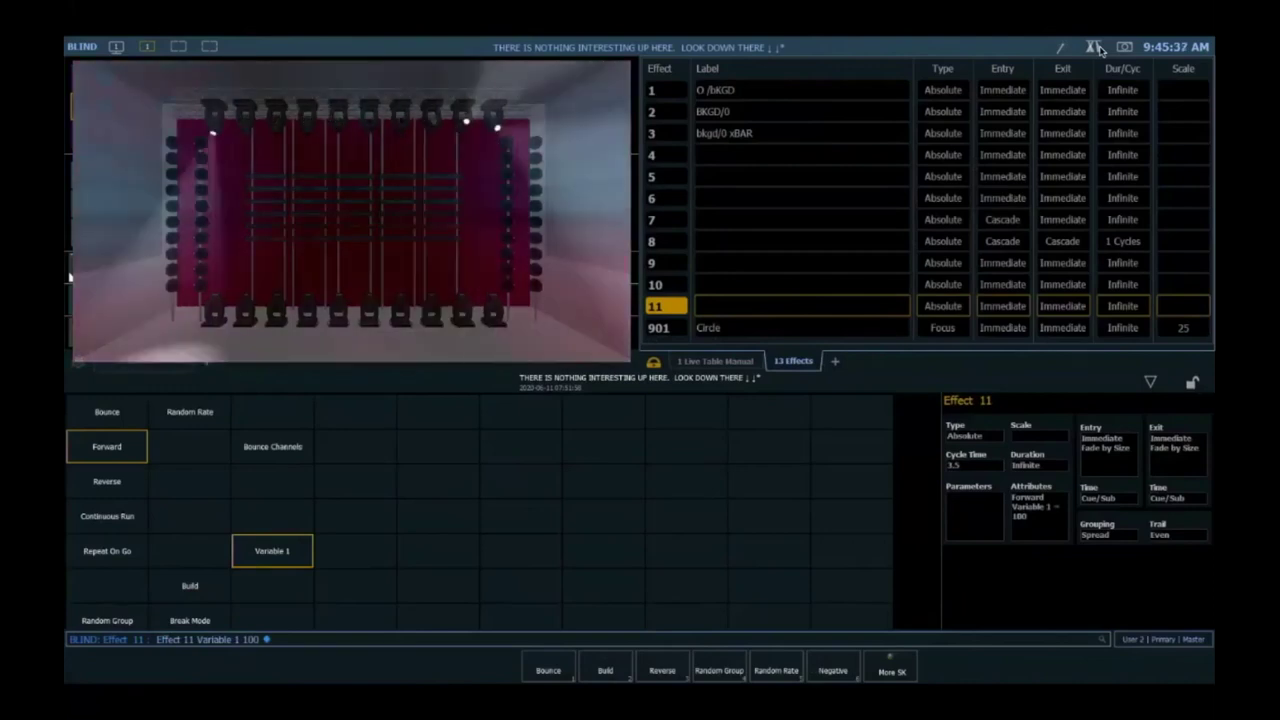
- Stop the running effects in Live and create Effect 12 as an Absolute effect
key("F1")
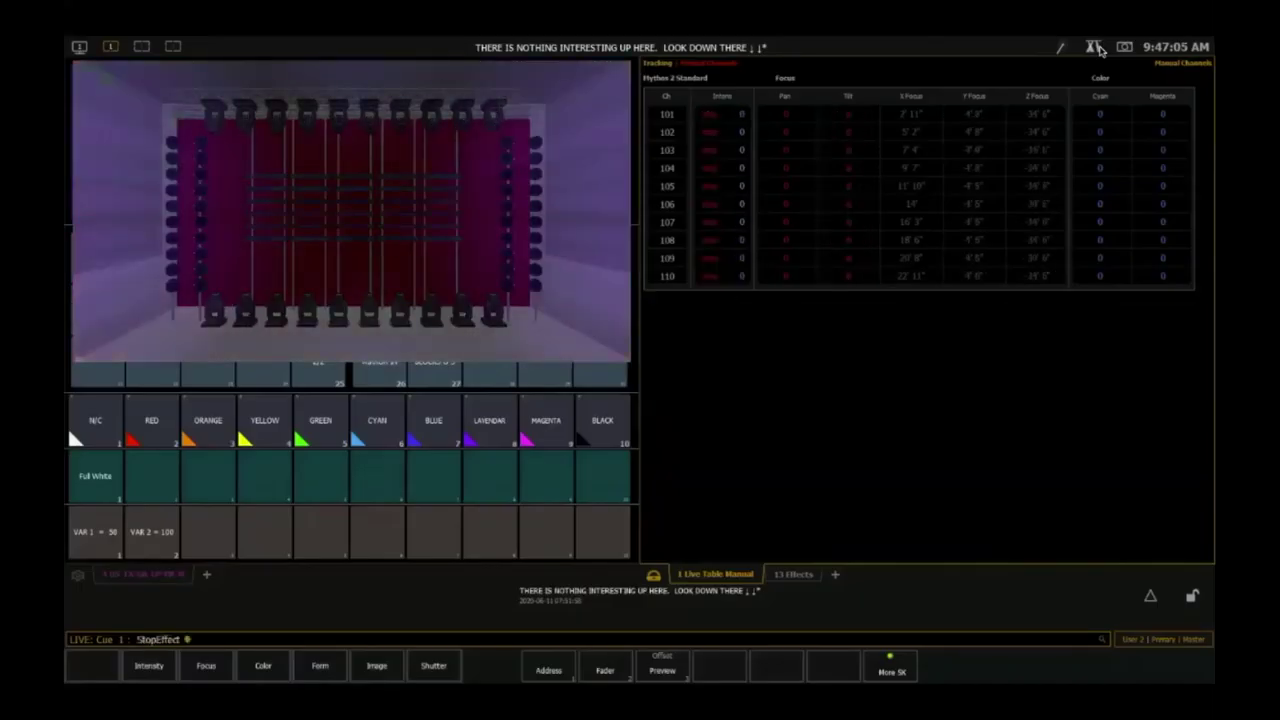
key("Return")
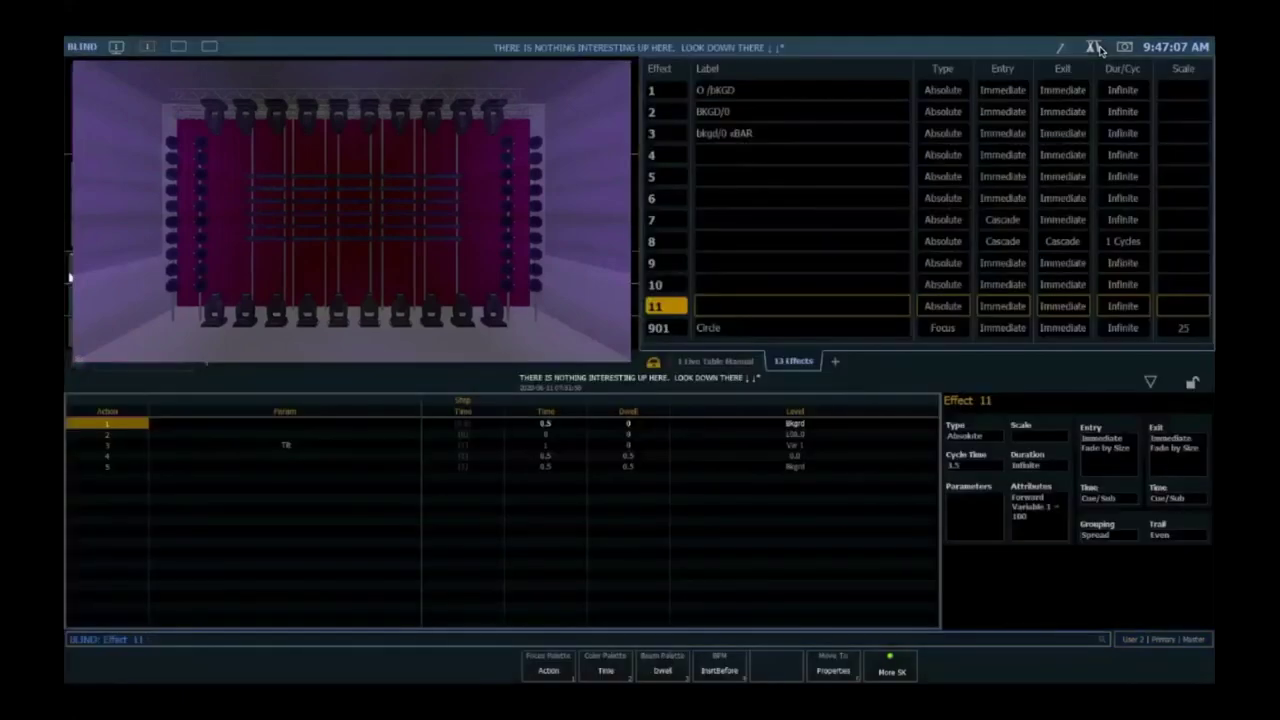
type("12")
key("Return")
key("F2")
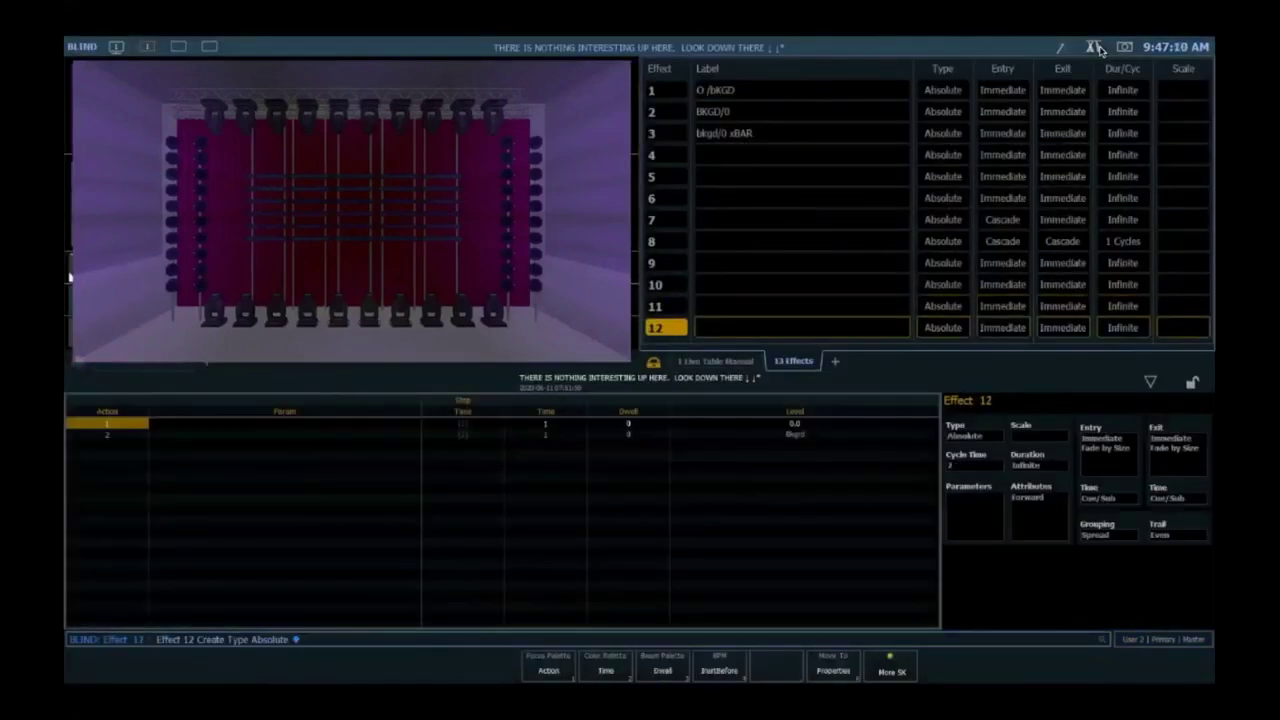
- Fill the levels of actions 1 through 8 of Effect 12 with the color palettes RED, ORANGE, YELLOW, GREEN, CYAN, BLUE, LAVENDAR and MAGENTA
key("Right")
key("Right")
key("Right")
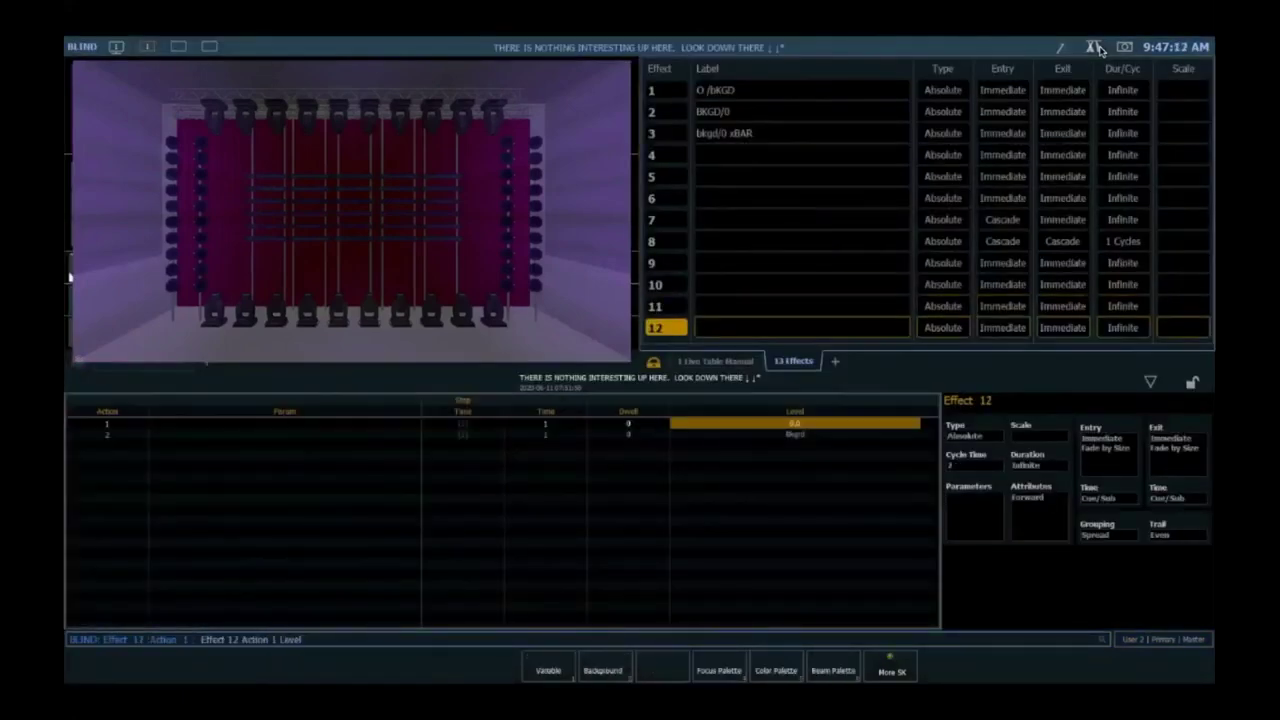
key("Return")
key("Return")
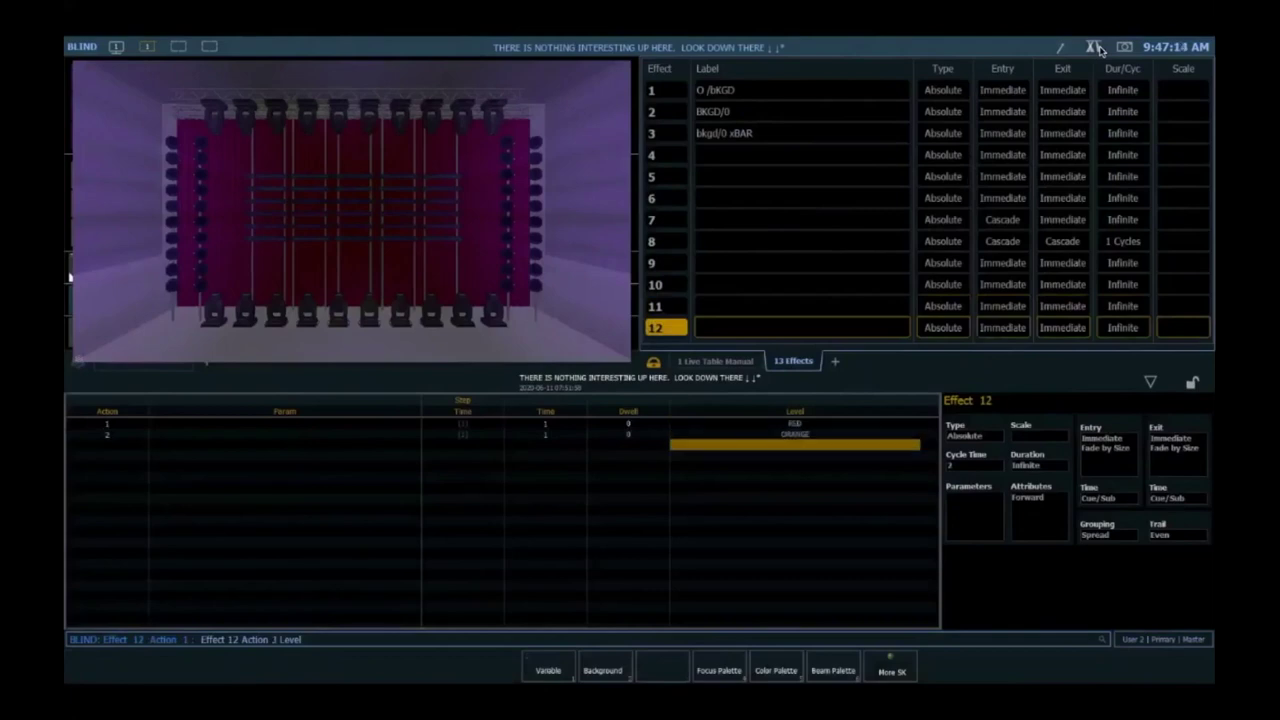
key("Return")
key("Return")
key("Return")
key("Return")
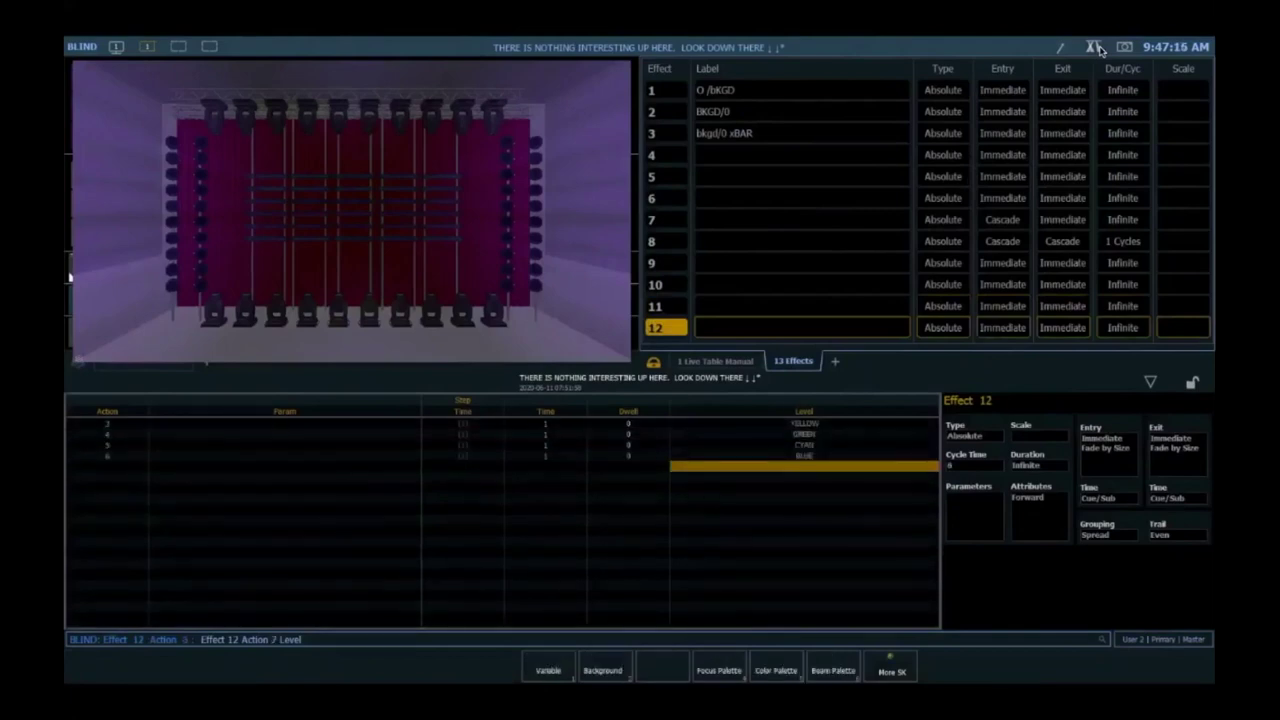
key("Return")
key("Return")
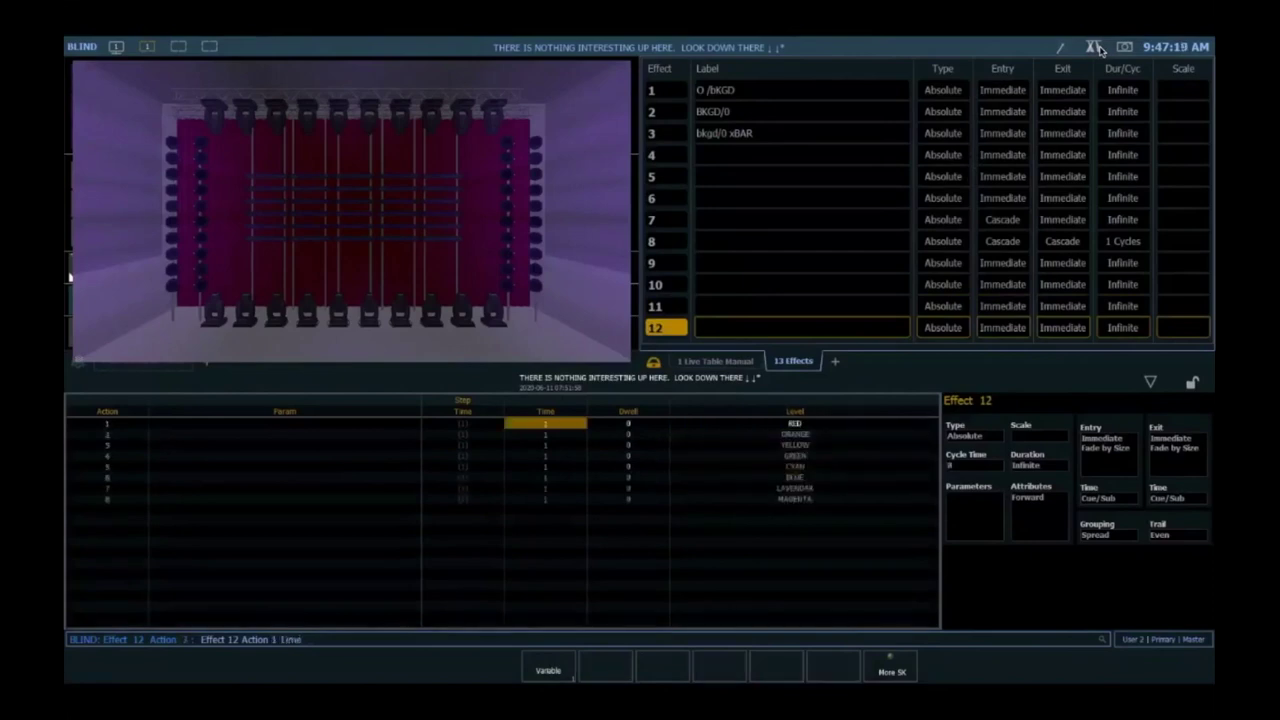
- Set the time of actions 1 through 8 of Effect 12 to Variable 1
key("F1")
type("1 #")
key("Return")
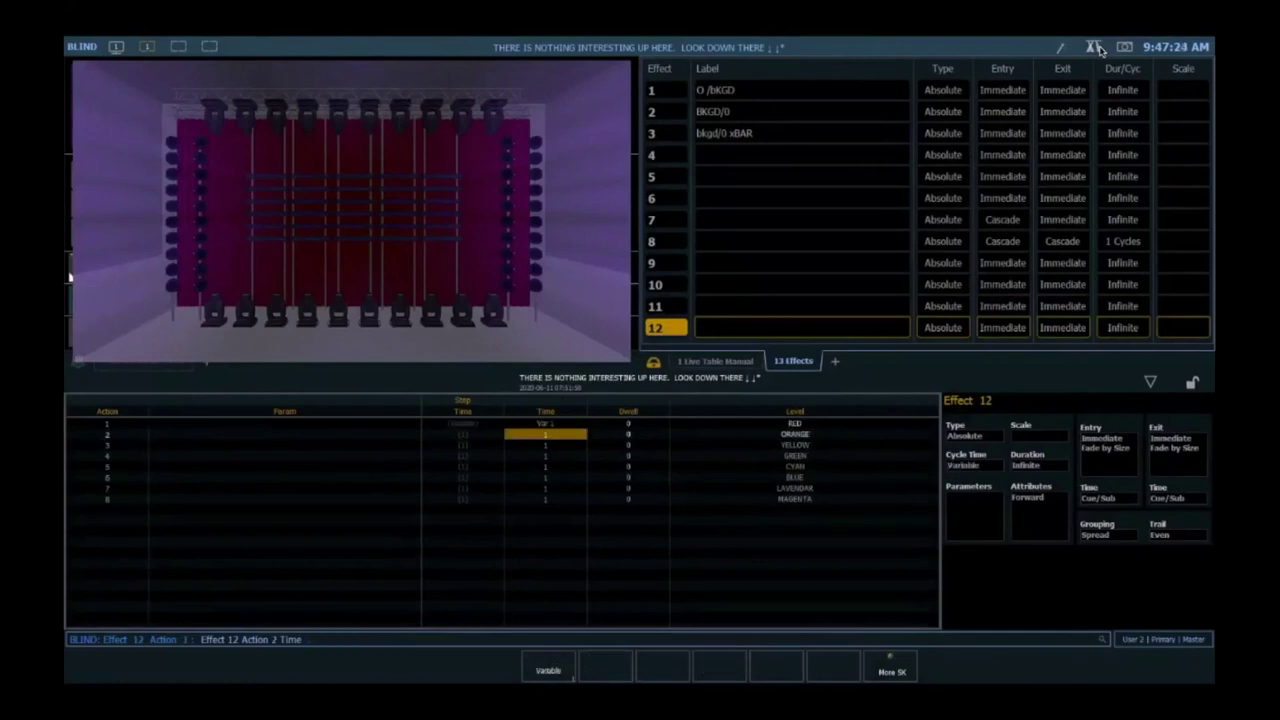
key("Up")
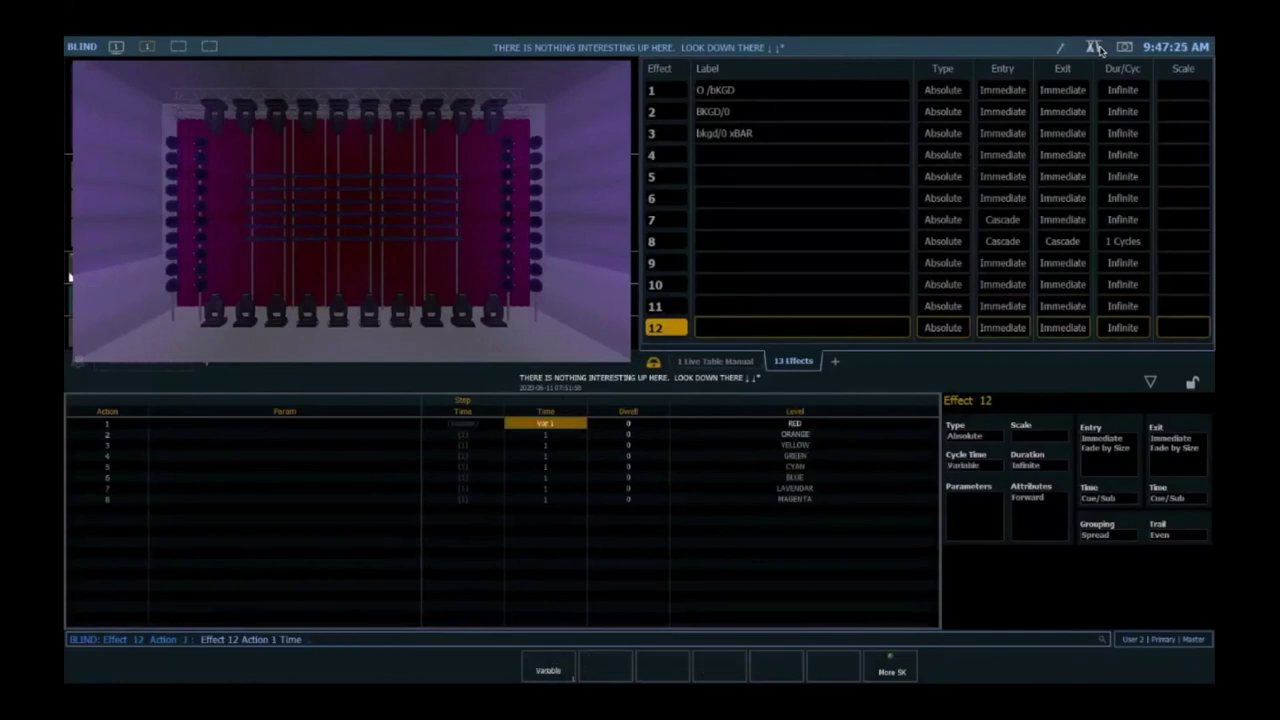
key("BackSpace")
type("t")
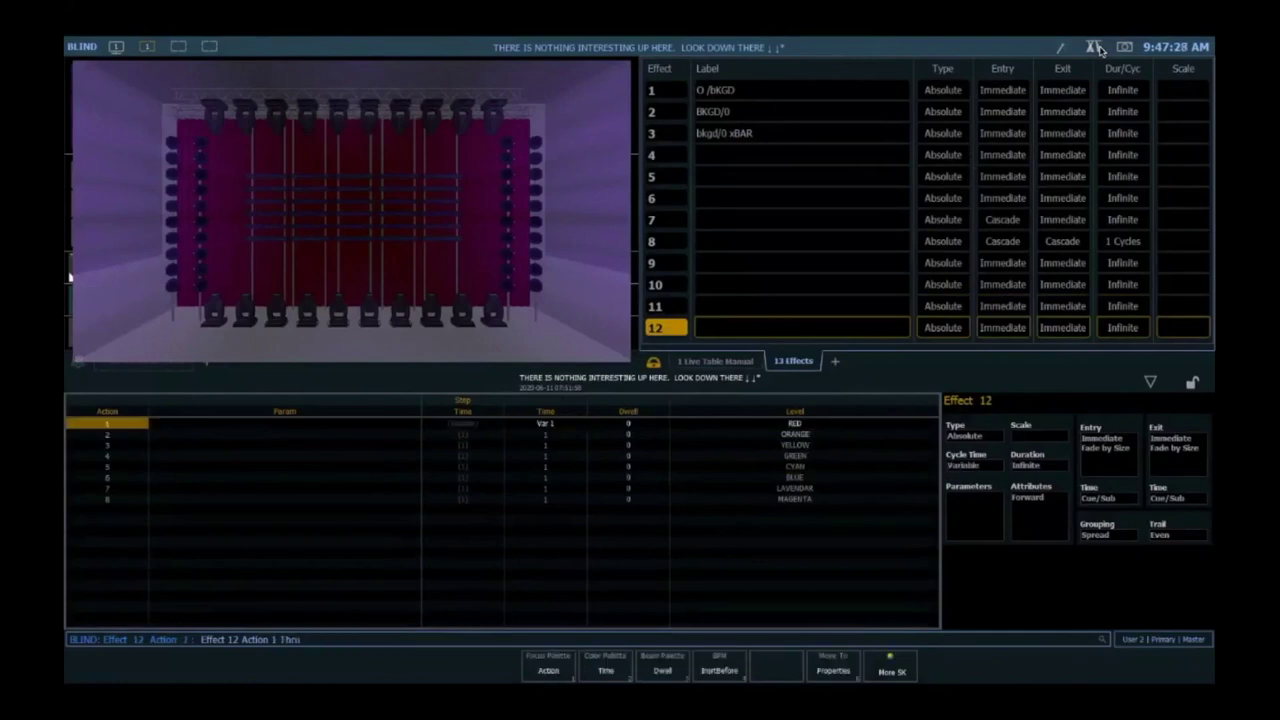
type("8")
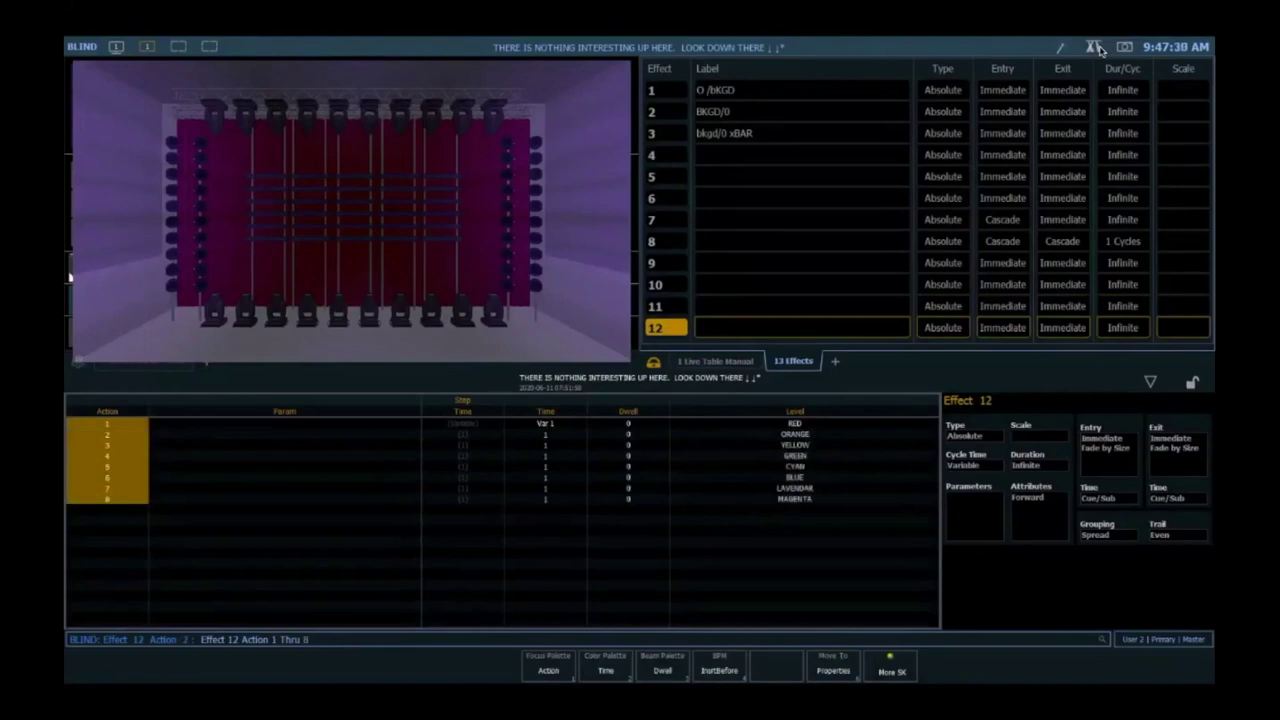
type("ime Variable 1")
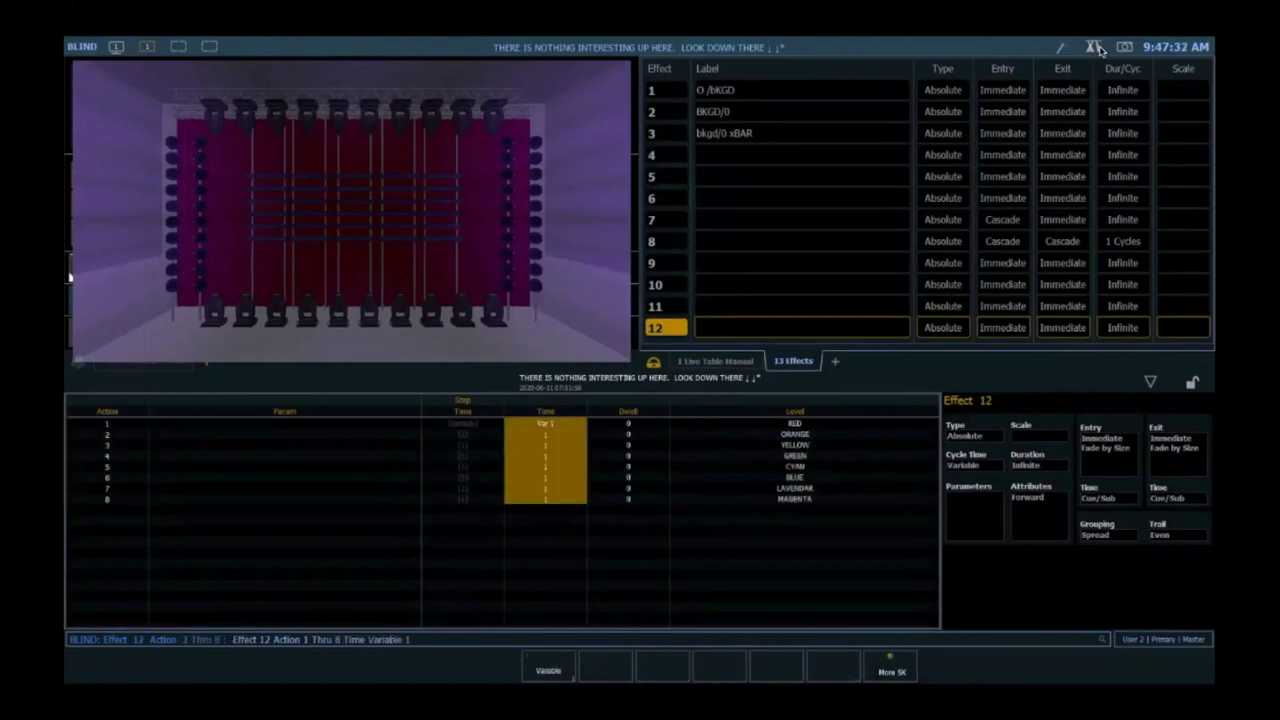
key("Return")
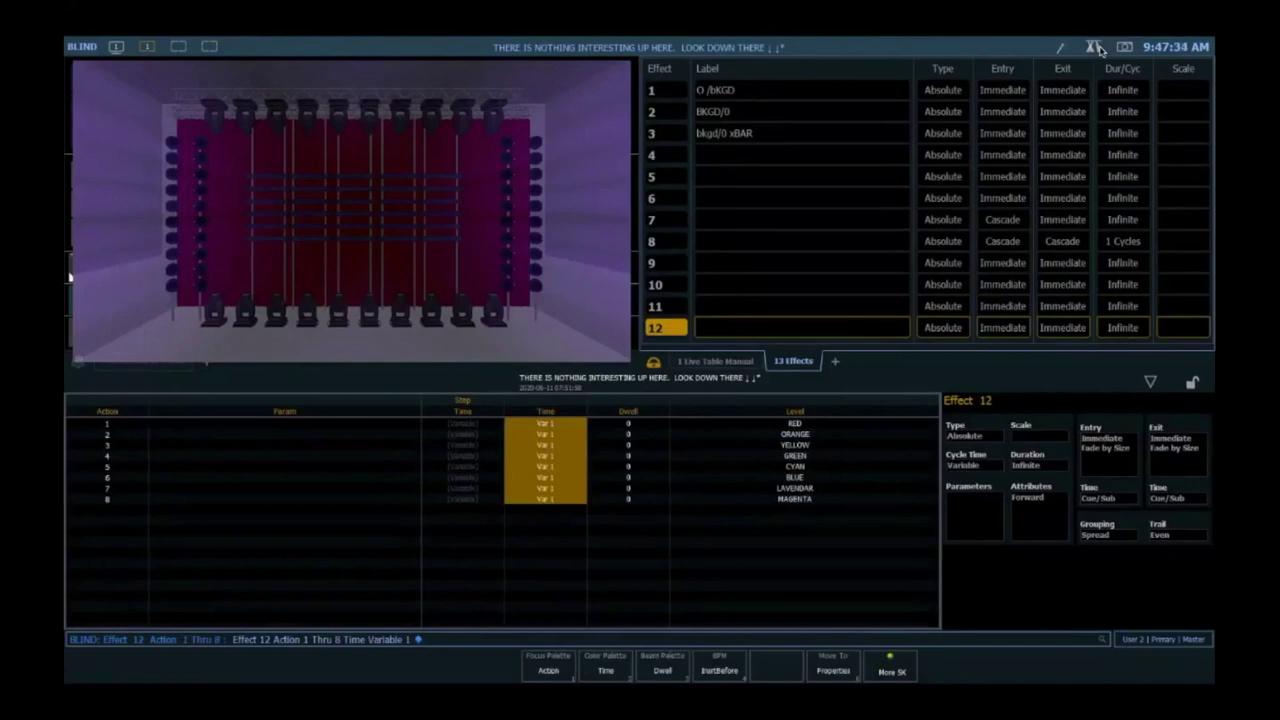
- Set the dwell of actions 1 through 8 of Effect 12 to Variable 2
key("F3")
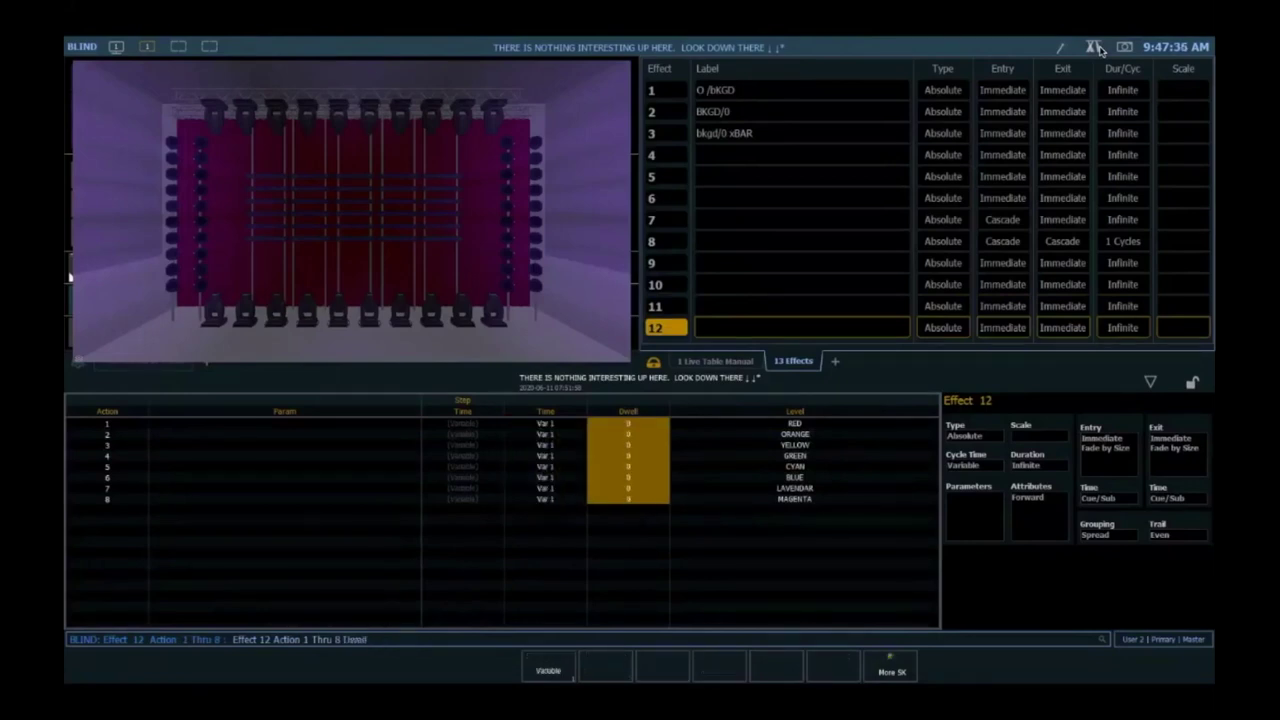
key("F1")
key("Return")
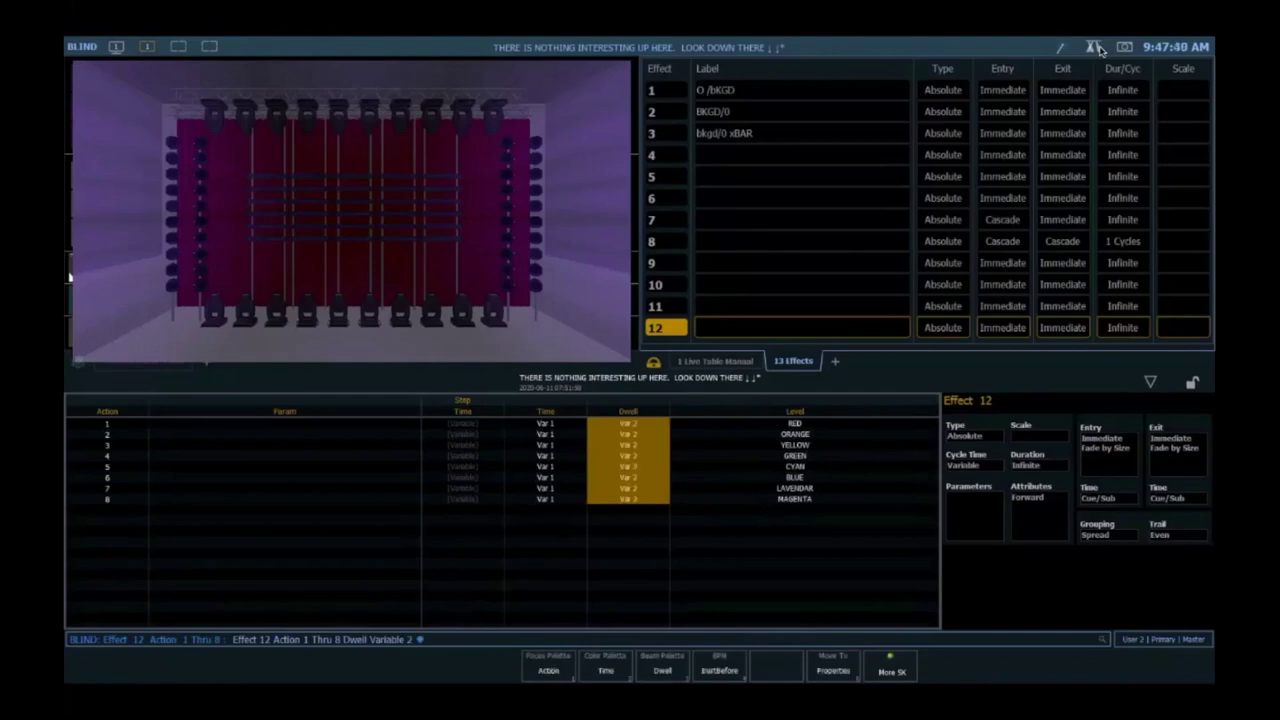
- Set the default values of Effect 12 to 0 for Variable 1 and 1 for Variable 2
key("F6")
key("F1")
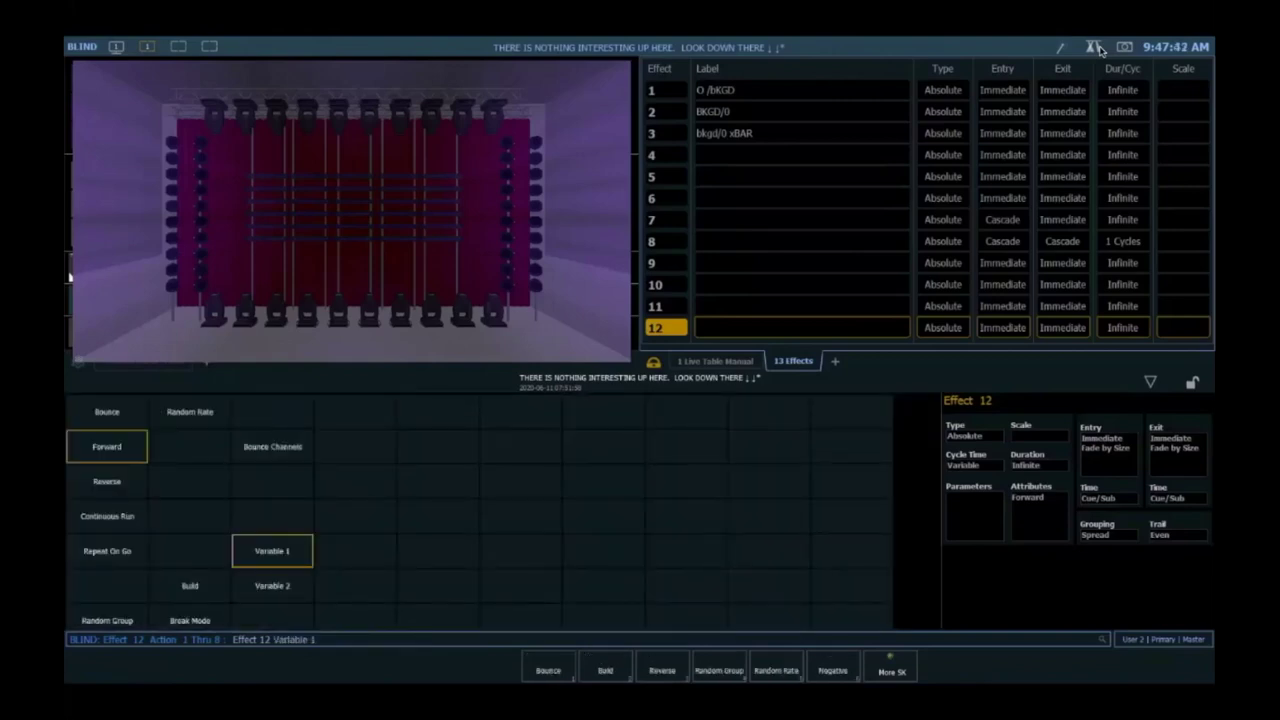
key("F2")
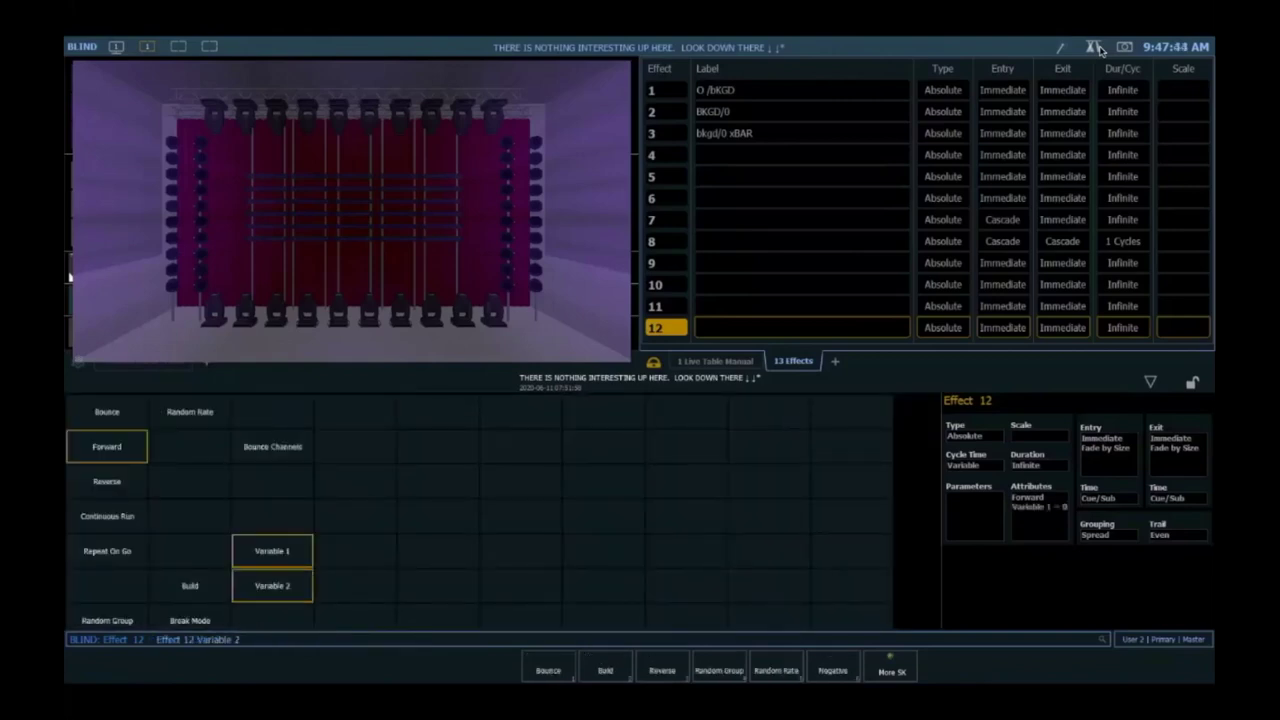
type("1")
key("Return")
key("Escape")
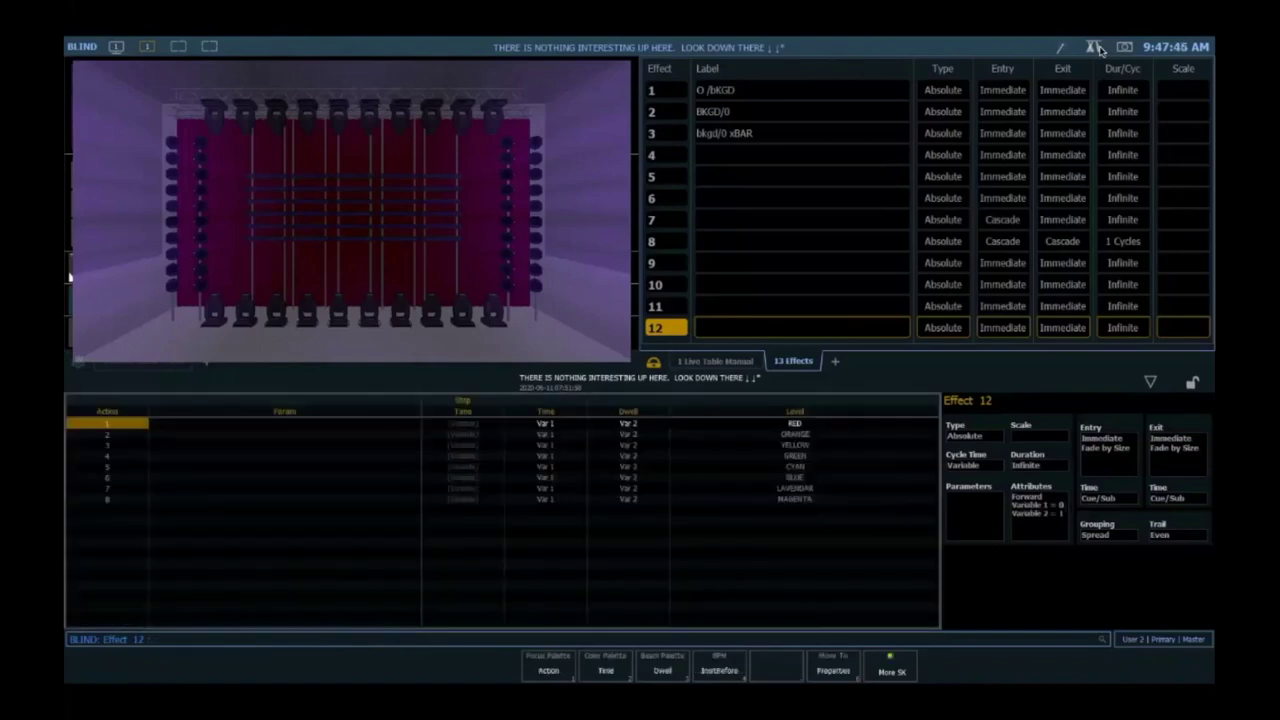
- Return to Live and apply Effect 12 to Group 7
key("F1")
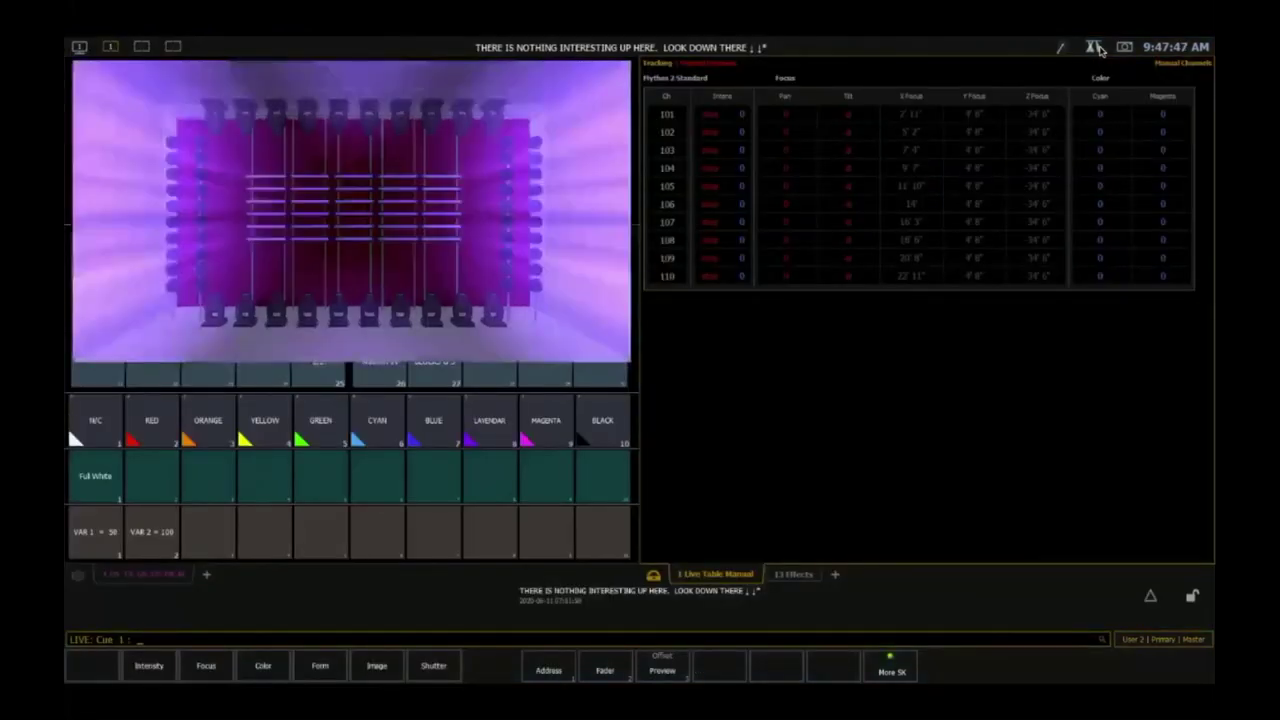
key("g")
key("7")
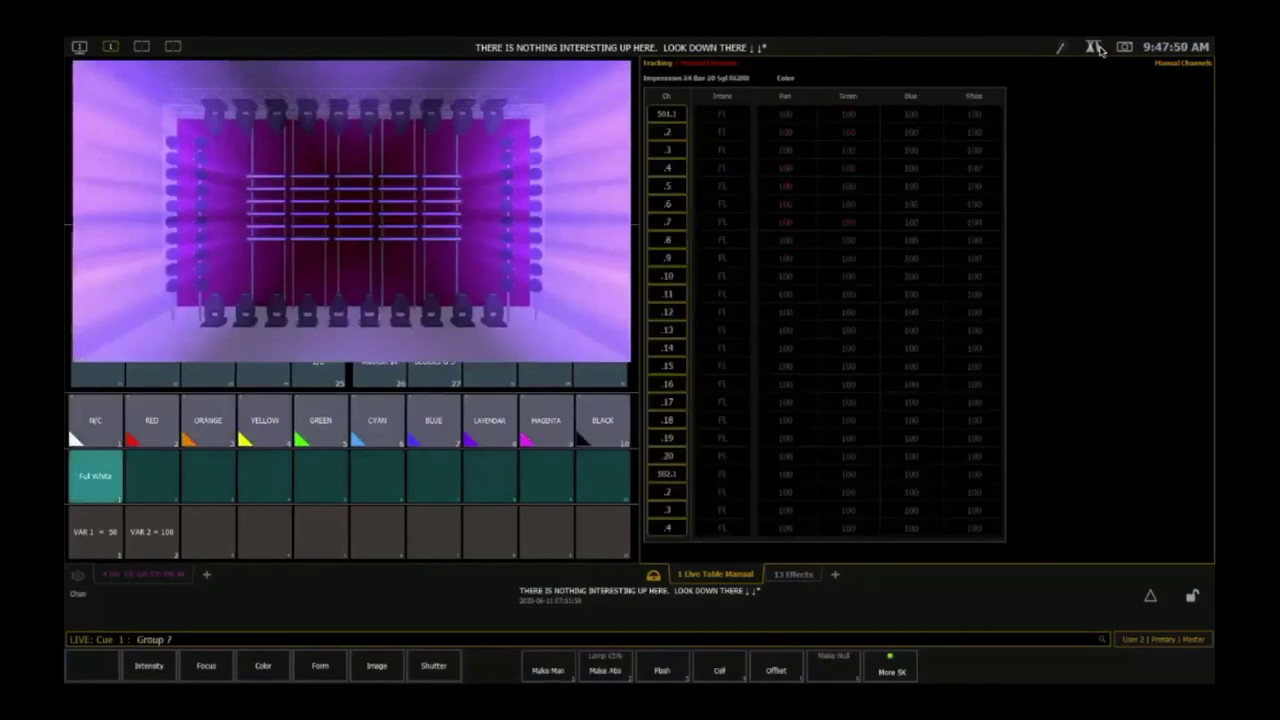
key("e")
key("1")
key("2")
key("Return")
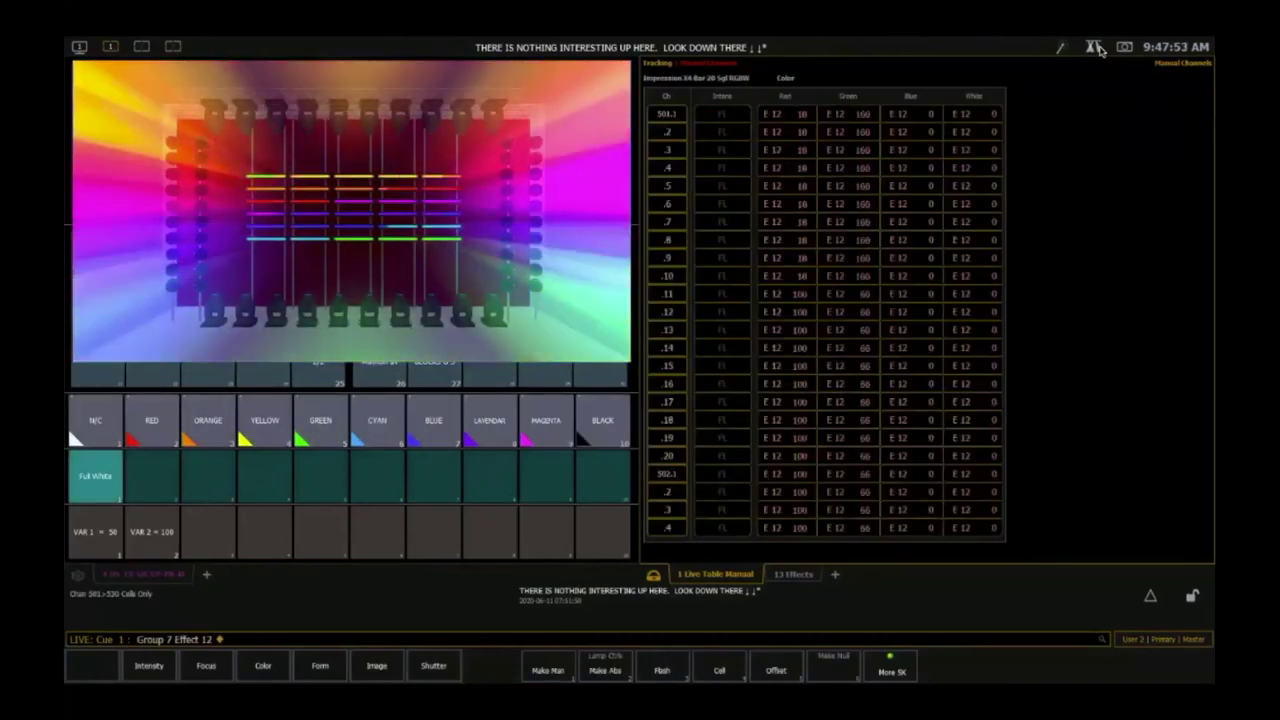
key("BackSpace")
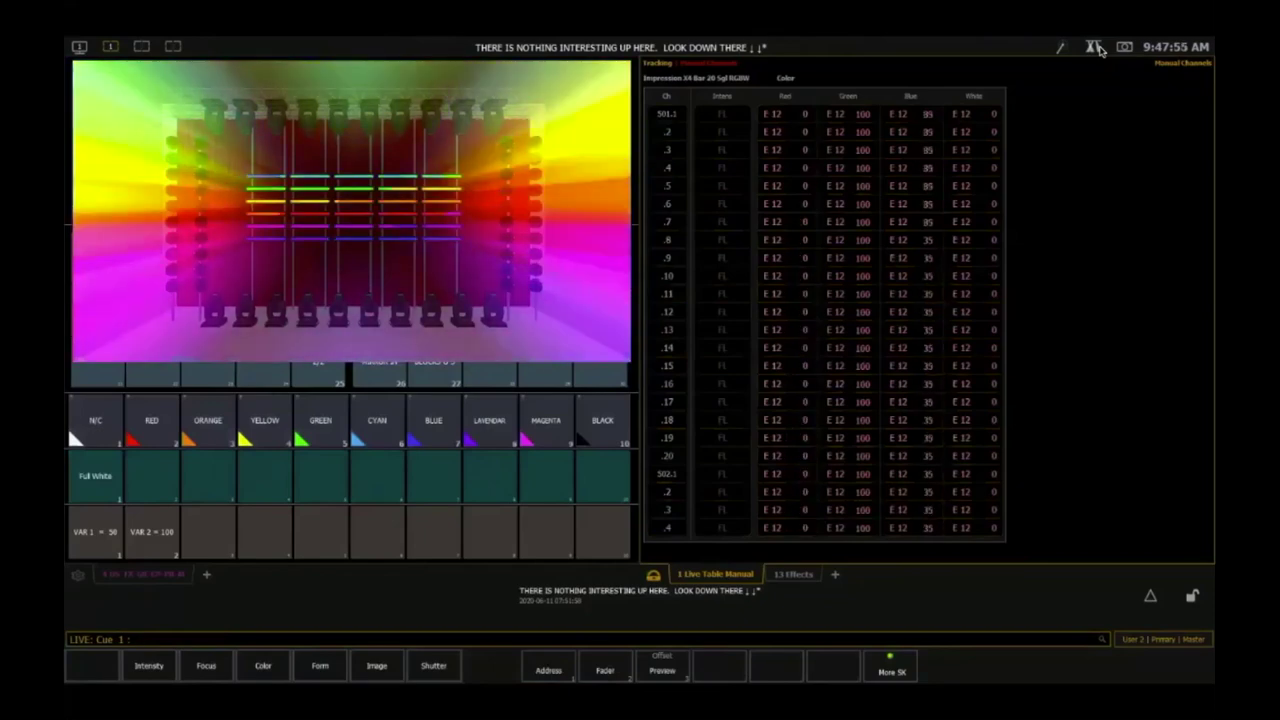
- Override the running Effect 12 in Live with Variable 1 at 1 and Variable 2 at 0
key("alt+f")
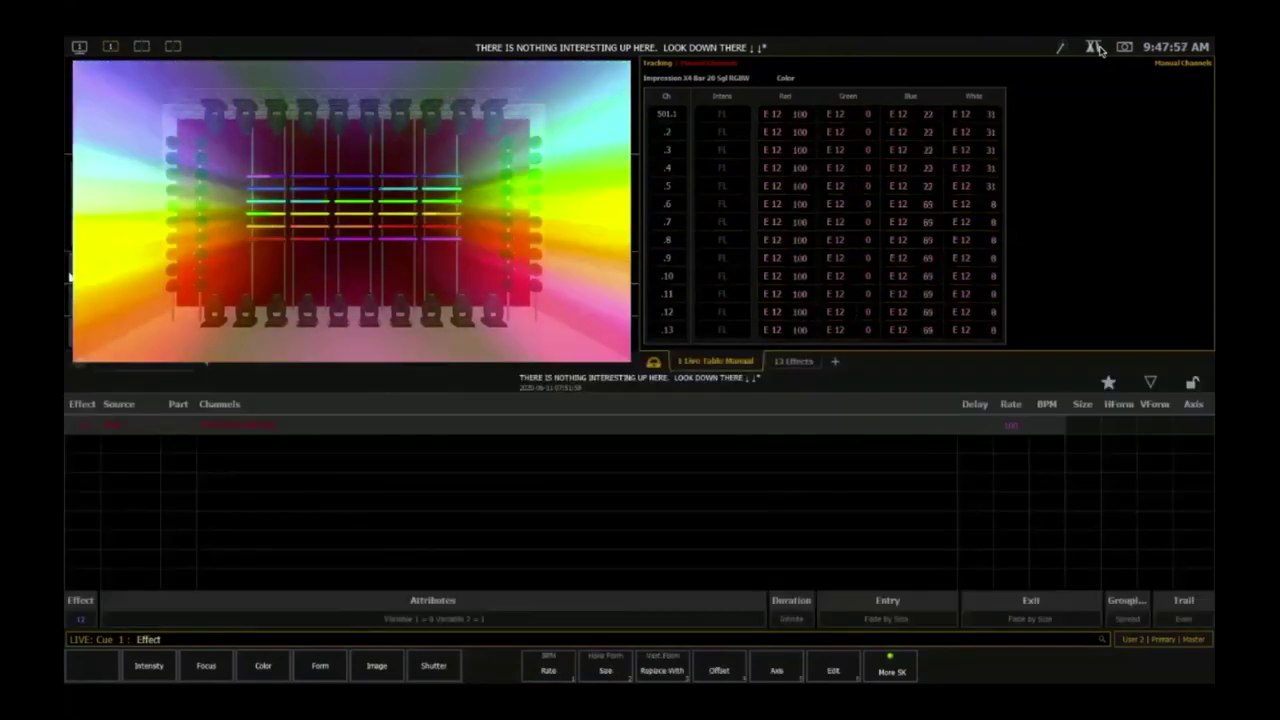
type("12")
key("Return")
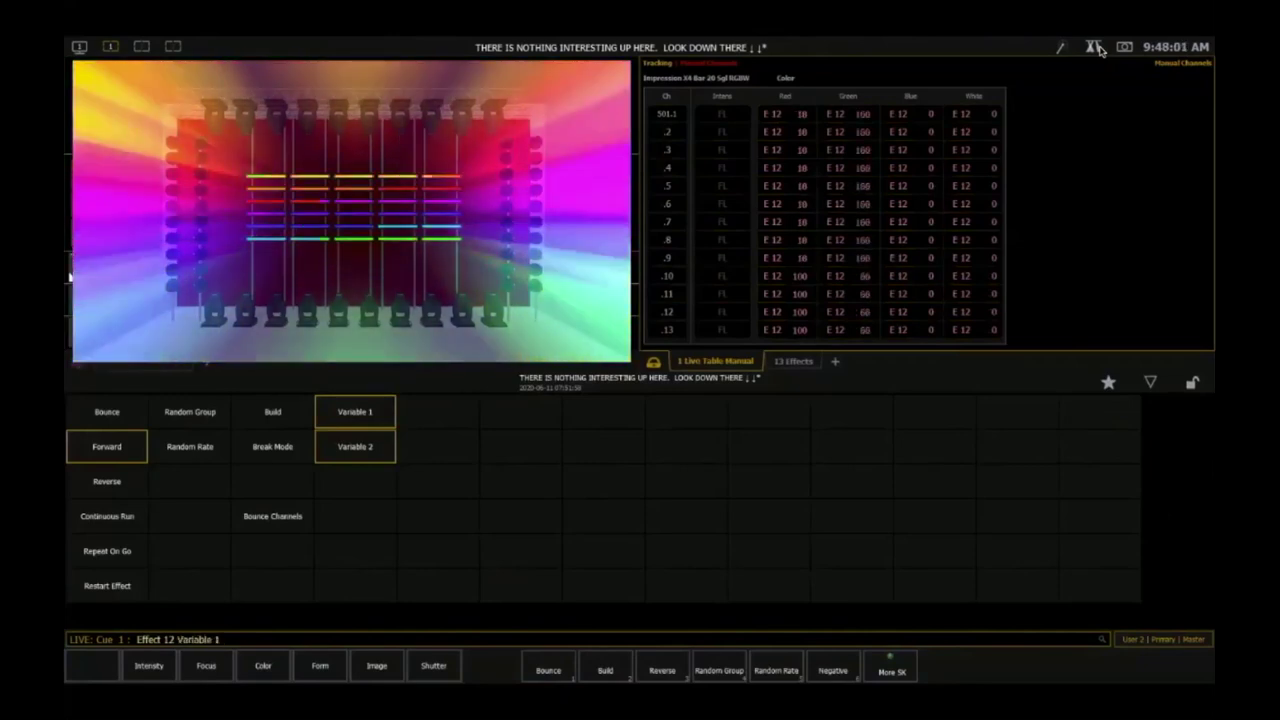
type("1")
key("Return")
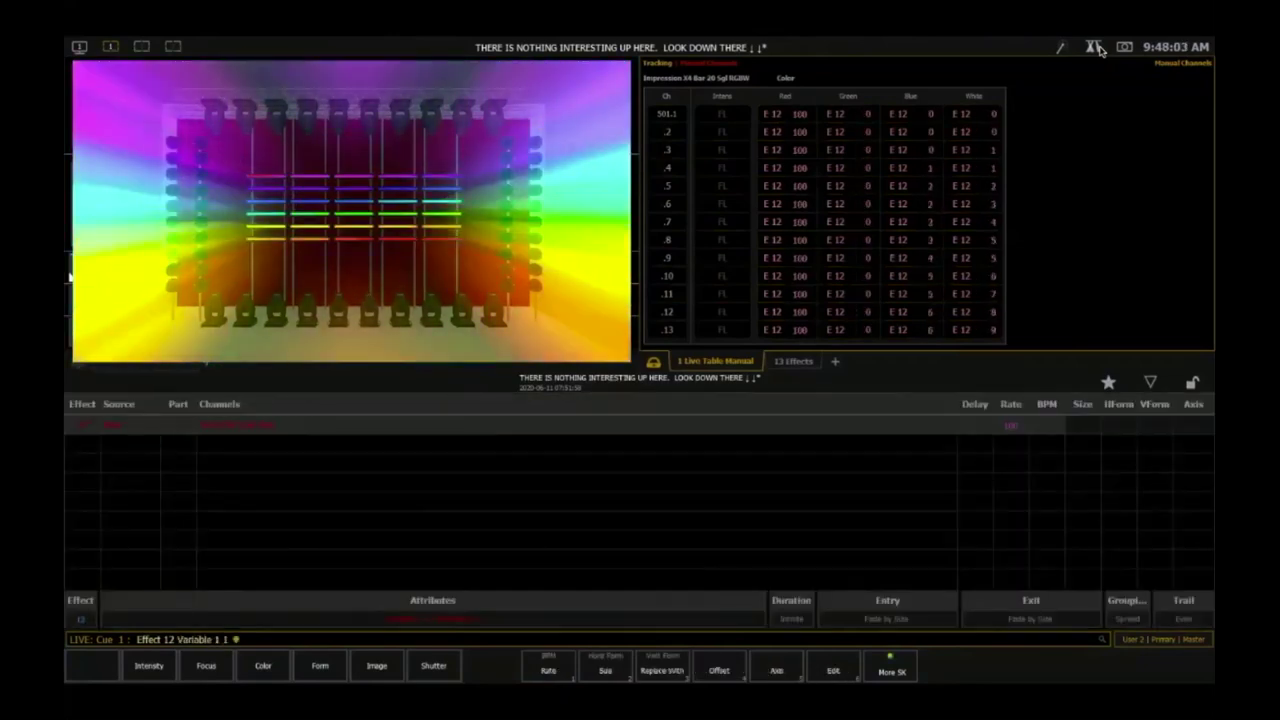
key("Return")
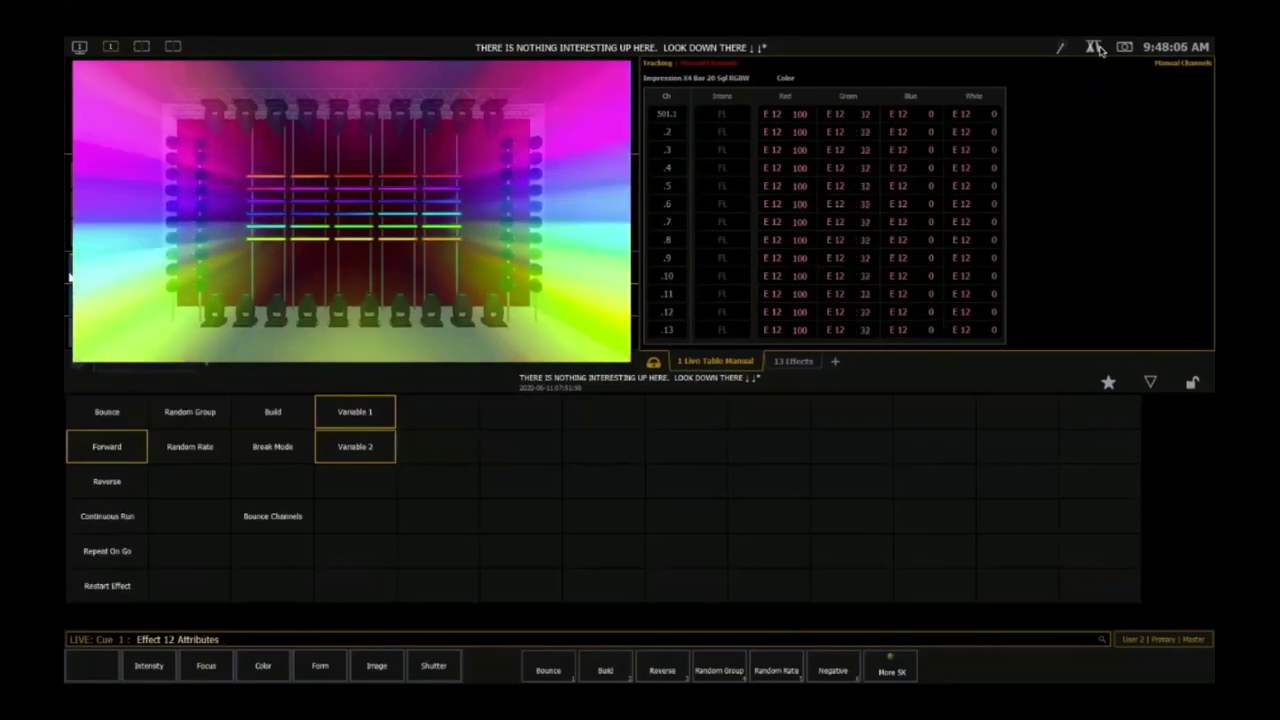
type("20")
key("Return")
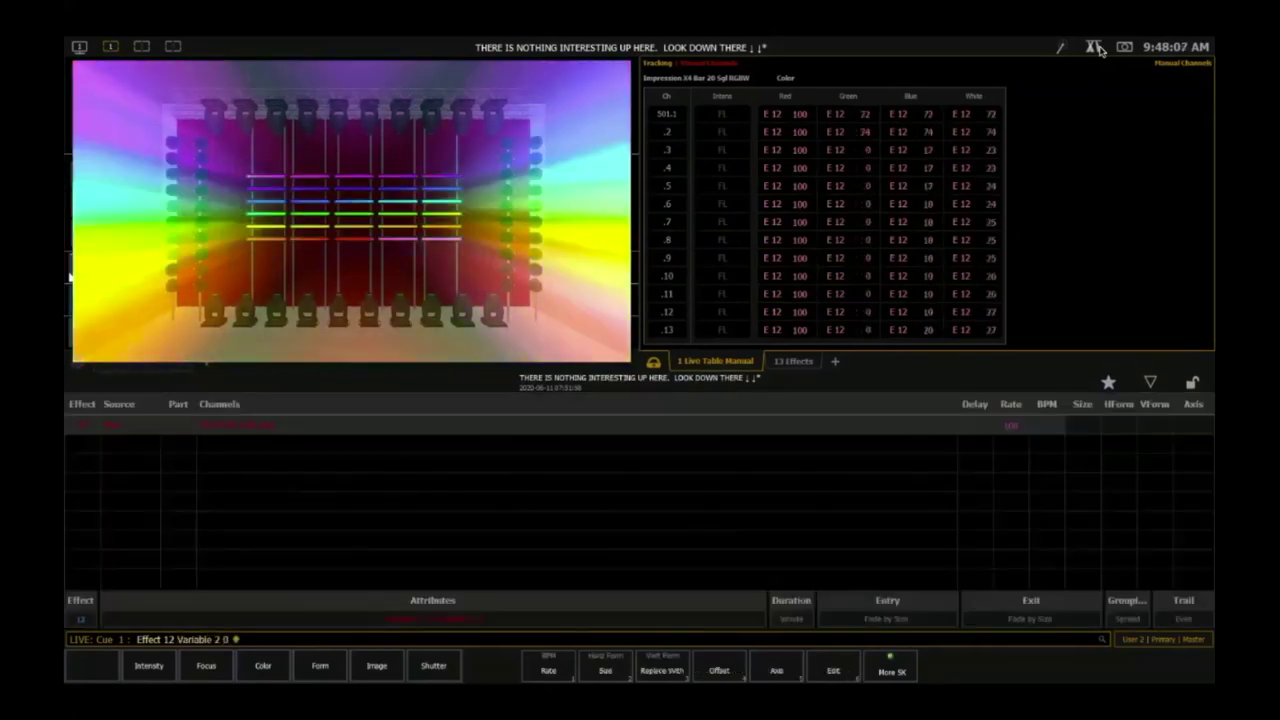
- Override the running Effect 12 with Variable 1 at 0 and Variable 2 at 1
key("Return")
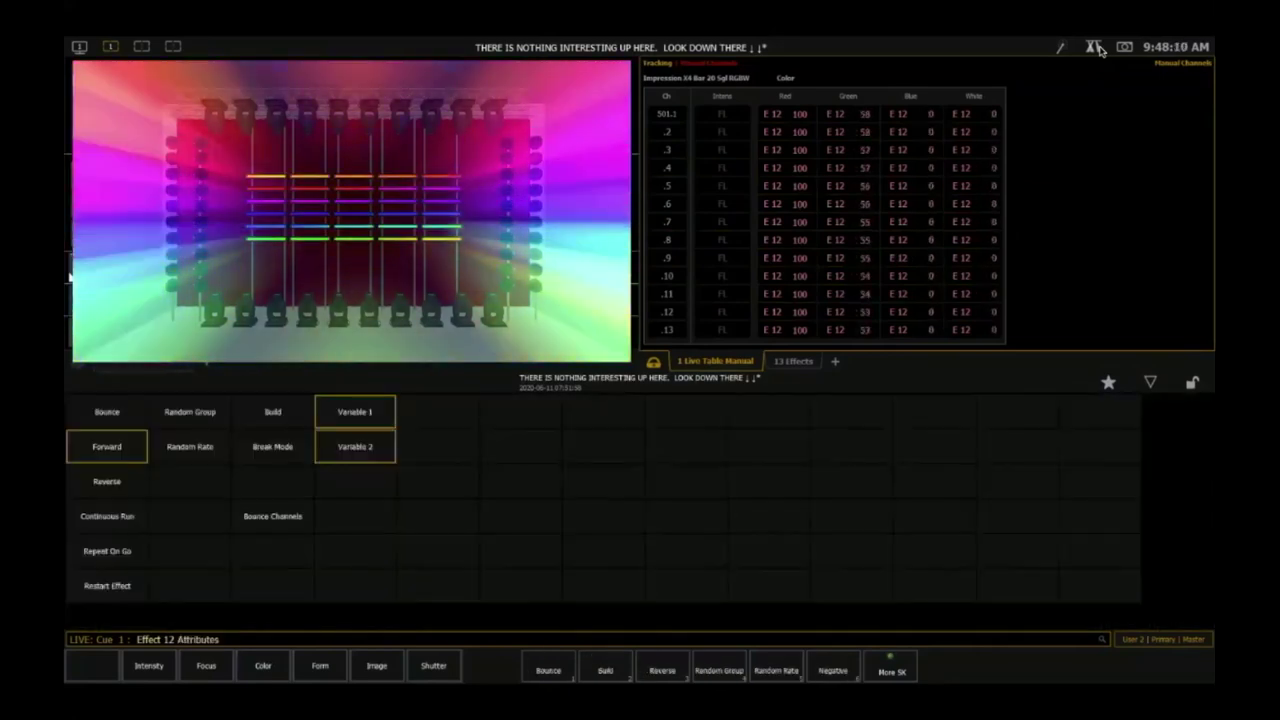
type("v")
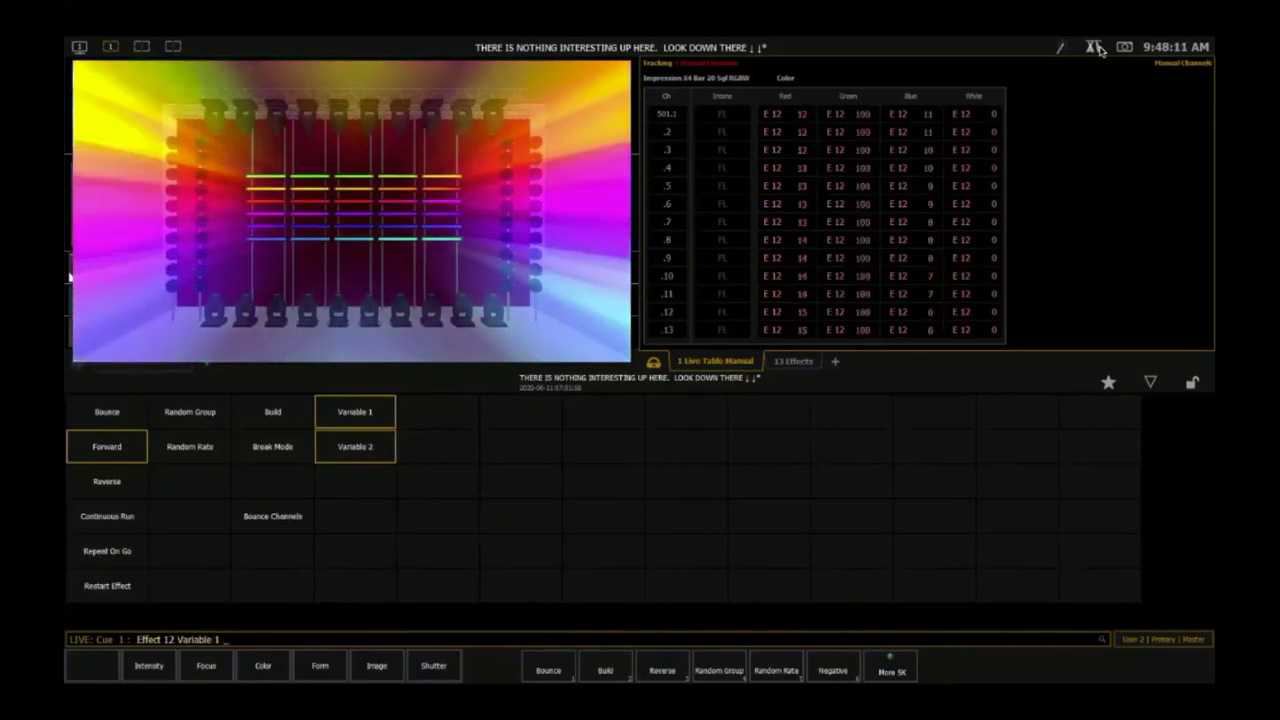
type("0")
key("Return")
key("Return")
key("v")
key("v")
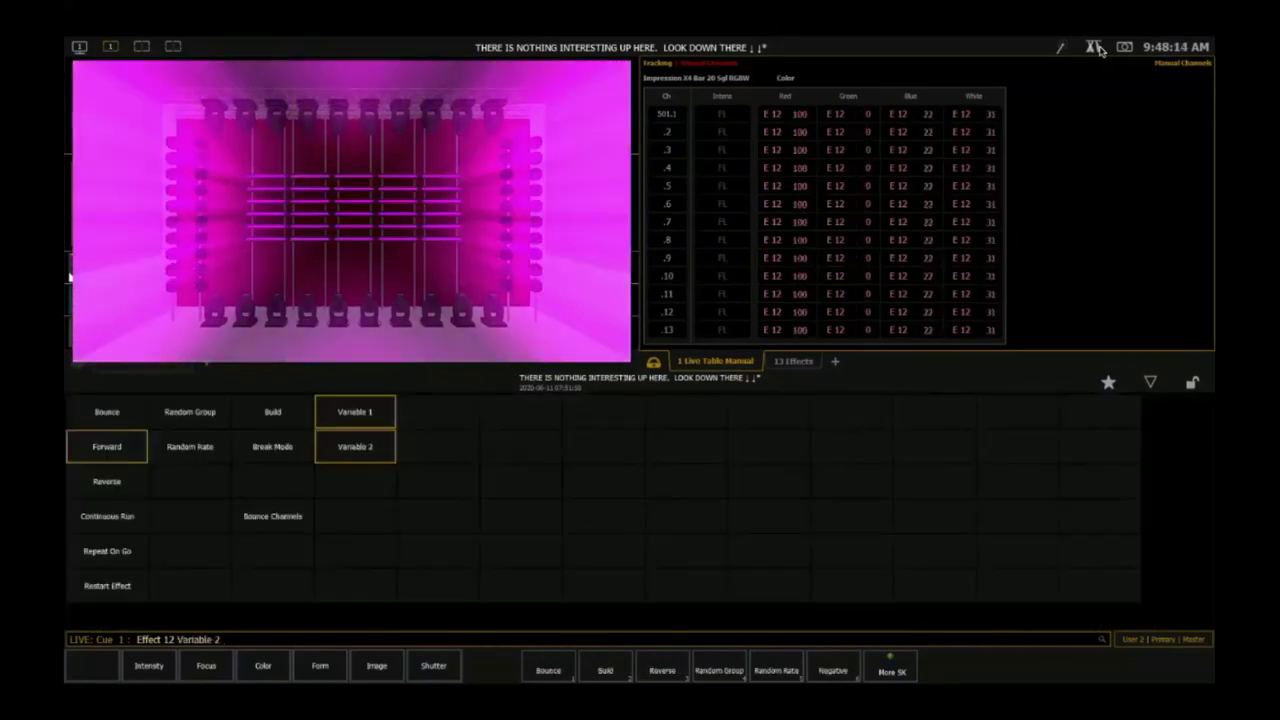
type("1")
key("Return")
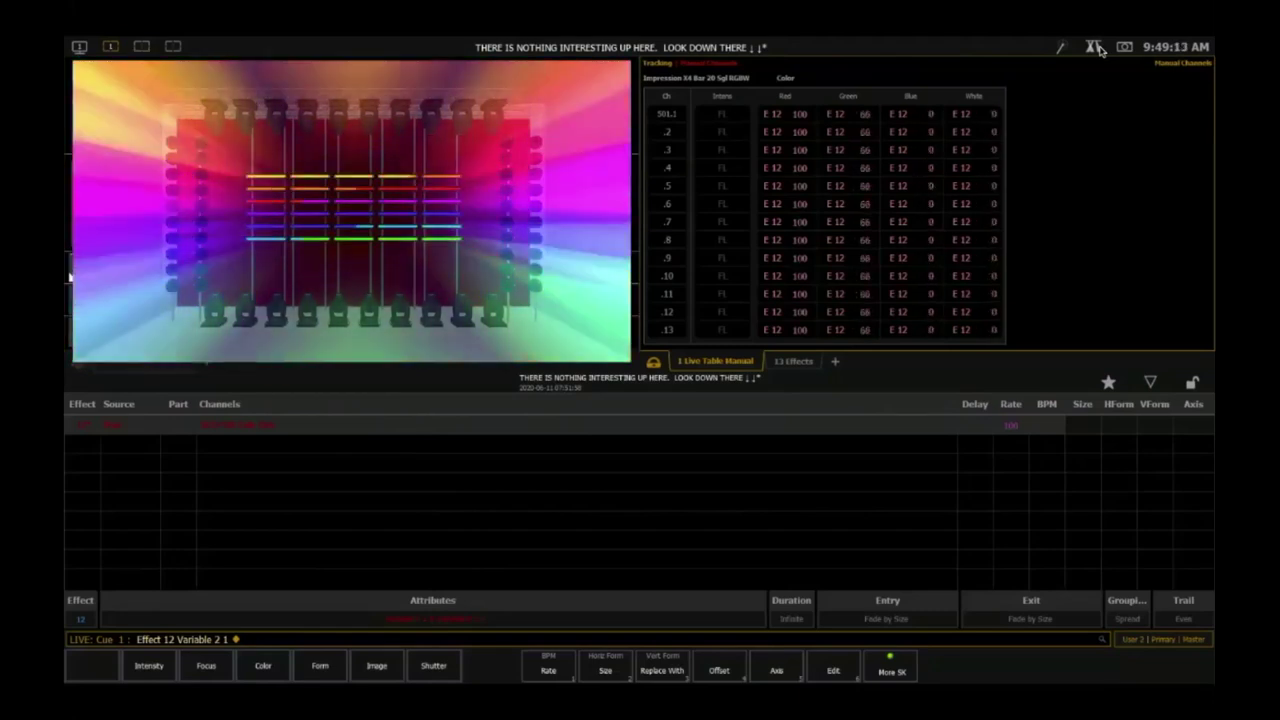
- Set Variable 1 of the running Effect 12 to 1
key("Return")
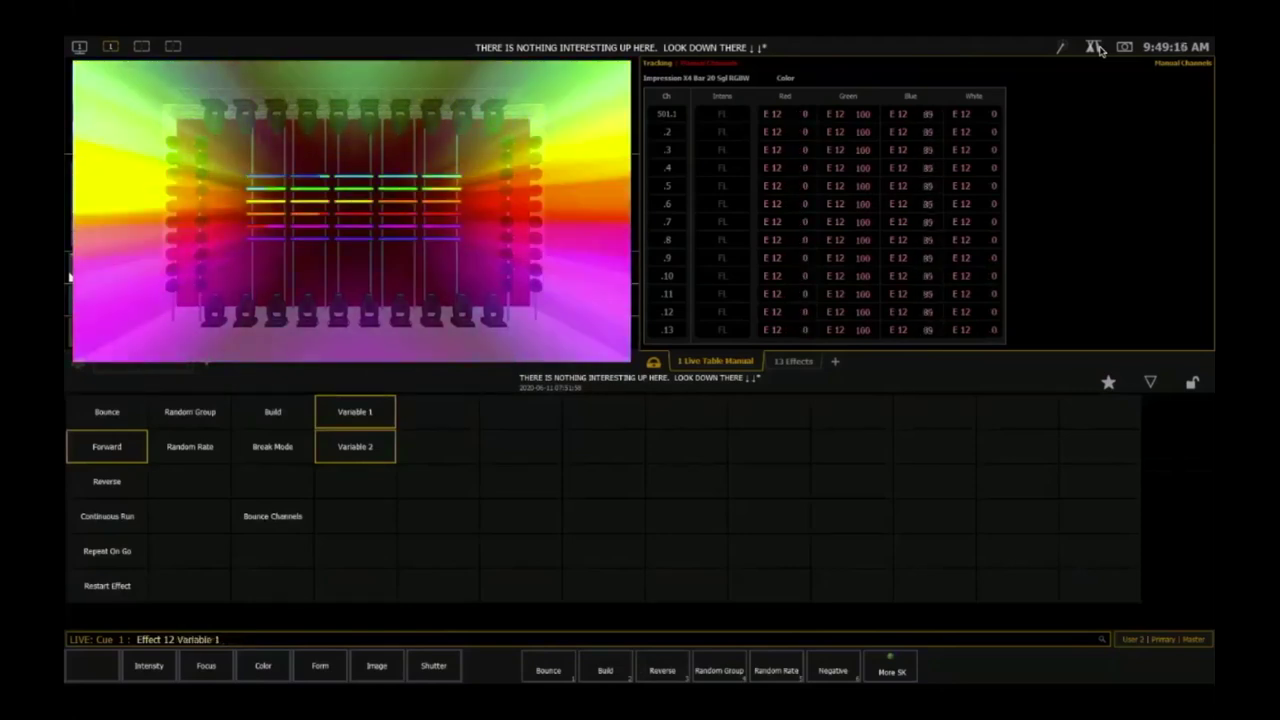
type("1")
key("Return")
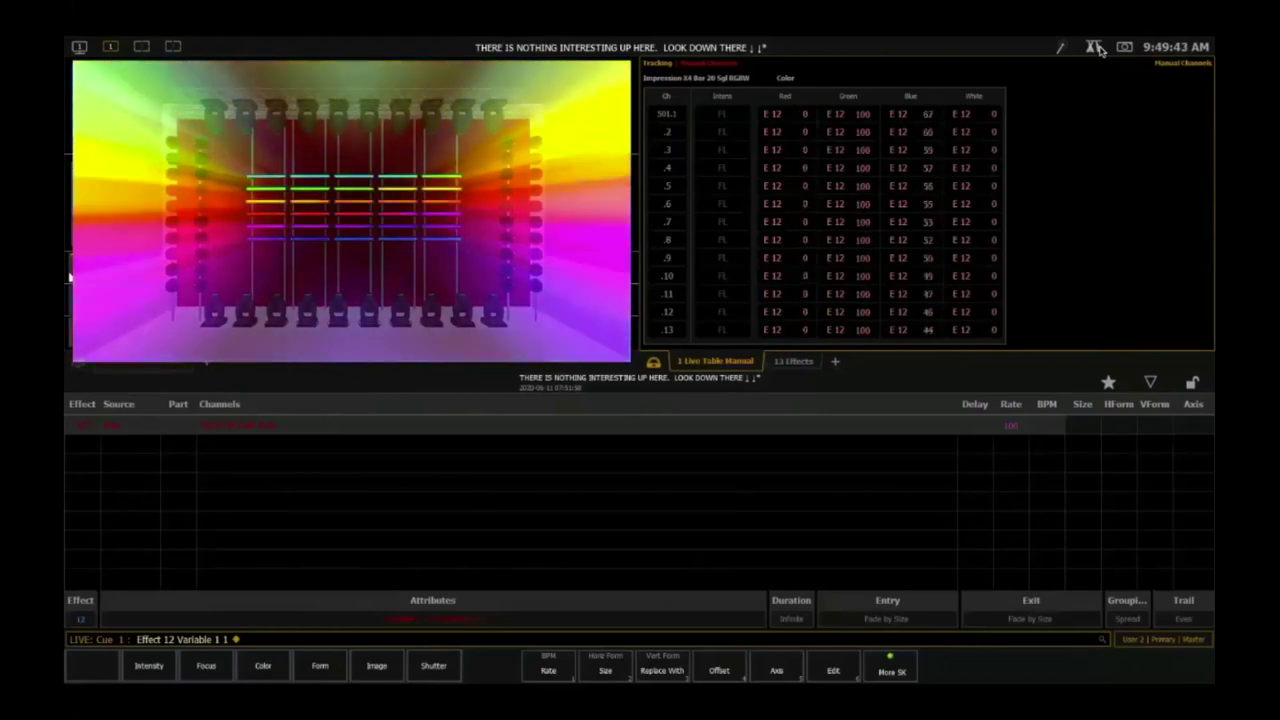
- Check the stored Effect 12 in Blind, return to Live and set Variable 1 of the running effect to 0
key("b")
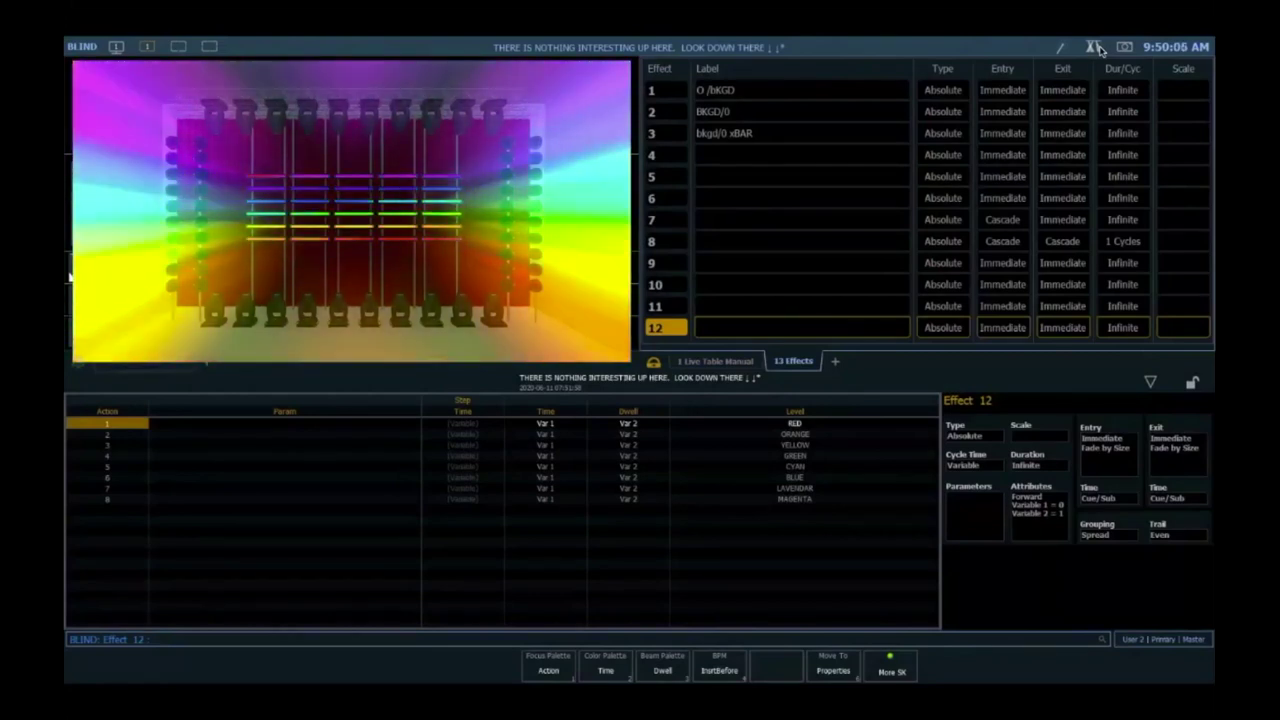
key("ctrl+1")
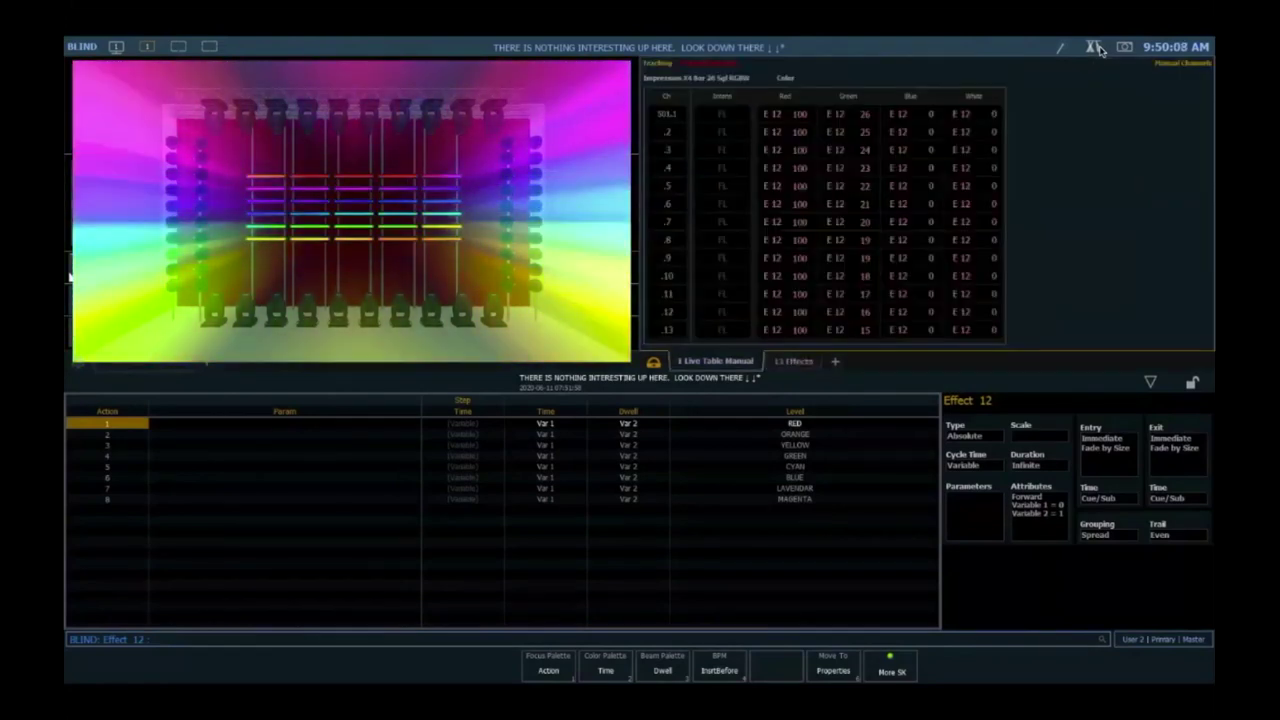
key("F1")
key("alt+e")
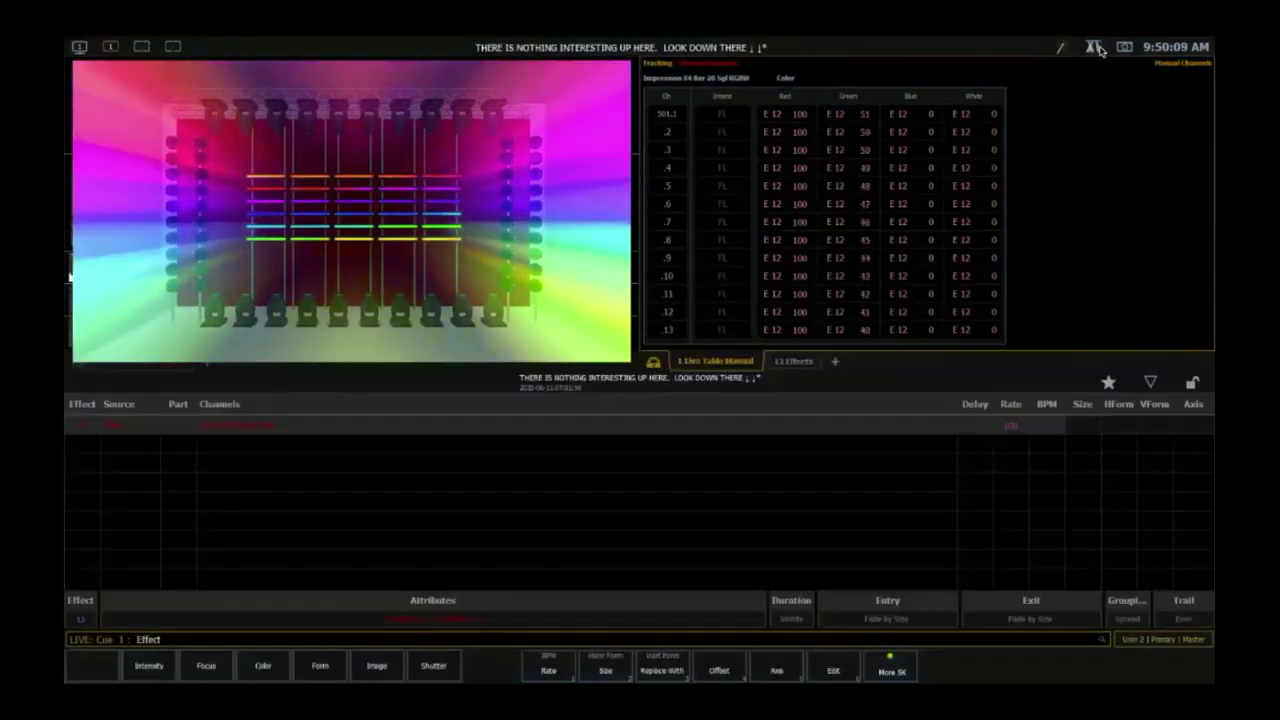
type("12v")
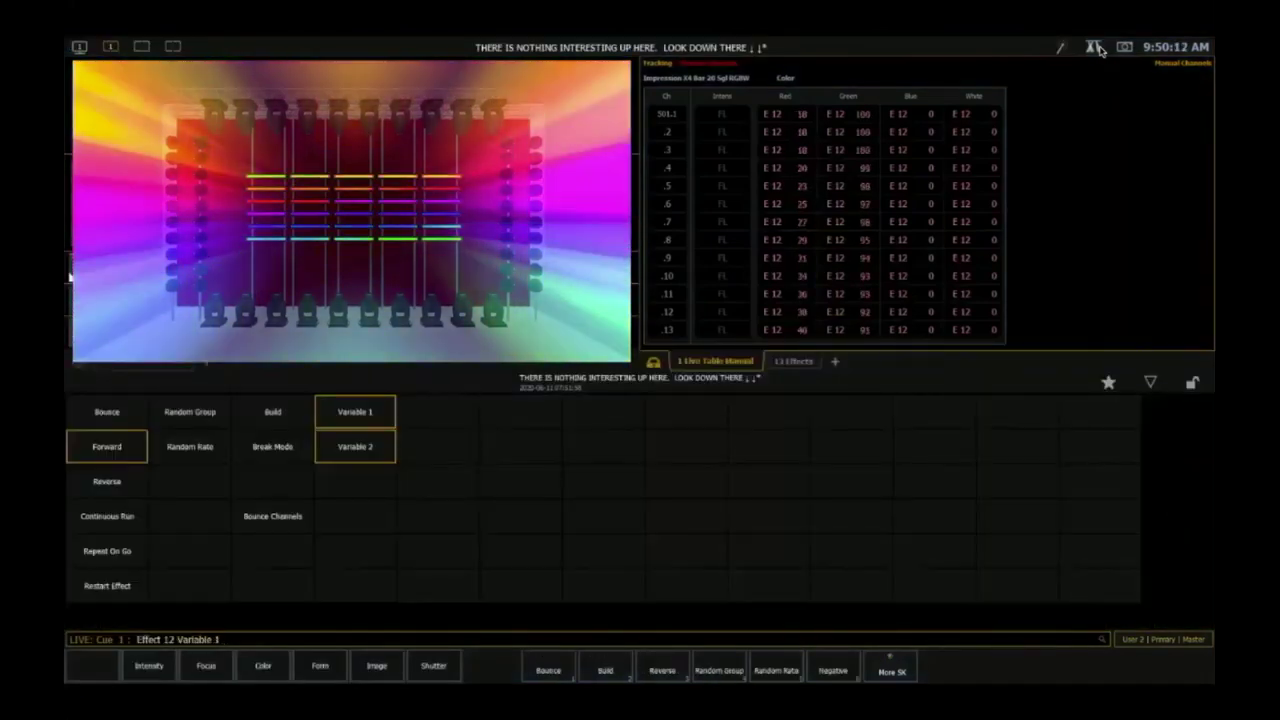
type("0")
key("Return")
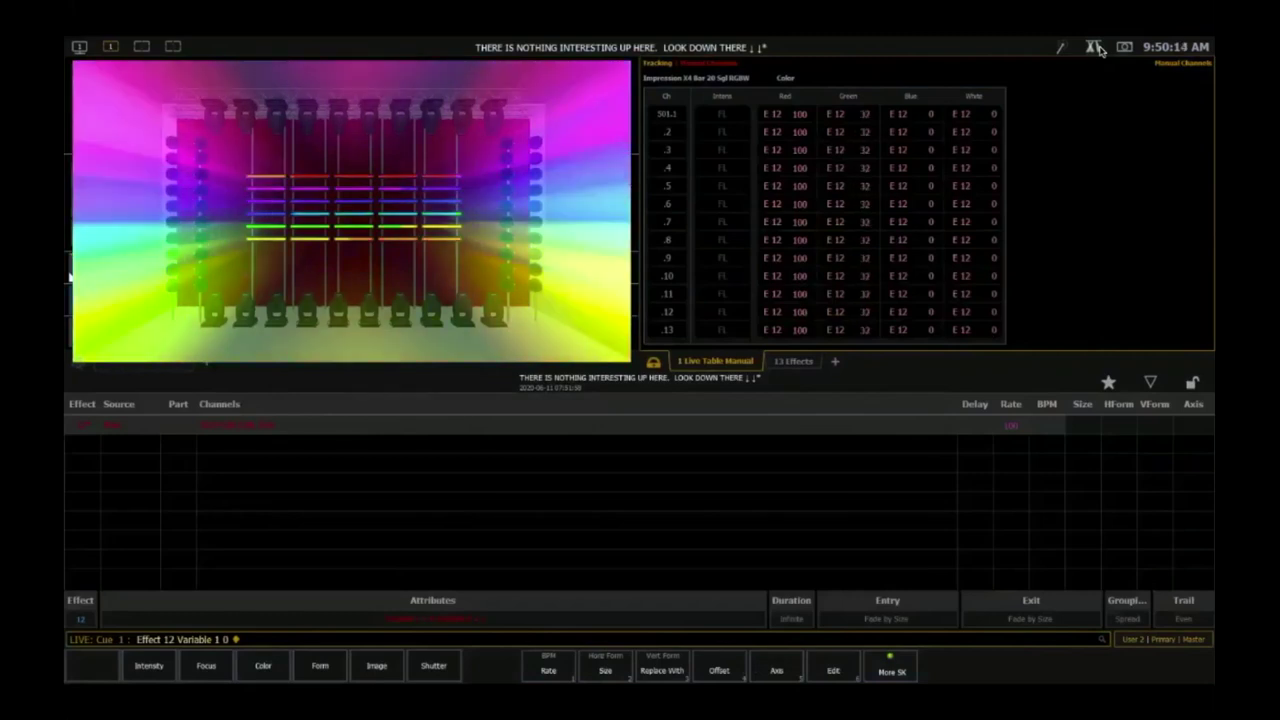
- Set Variable 1 of the running Effect 12 to 2
type("a")
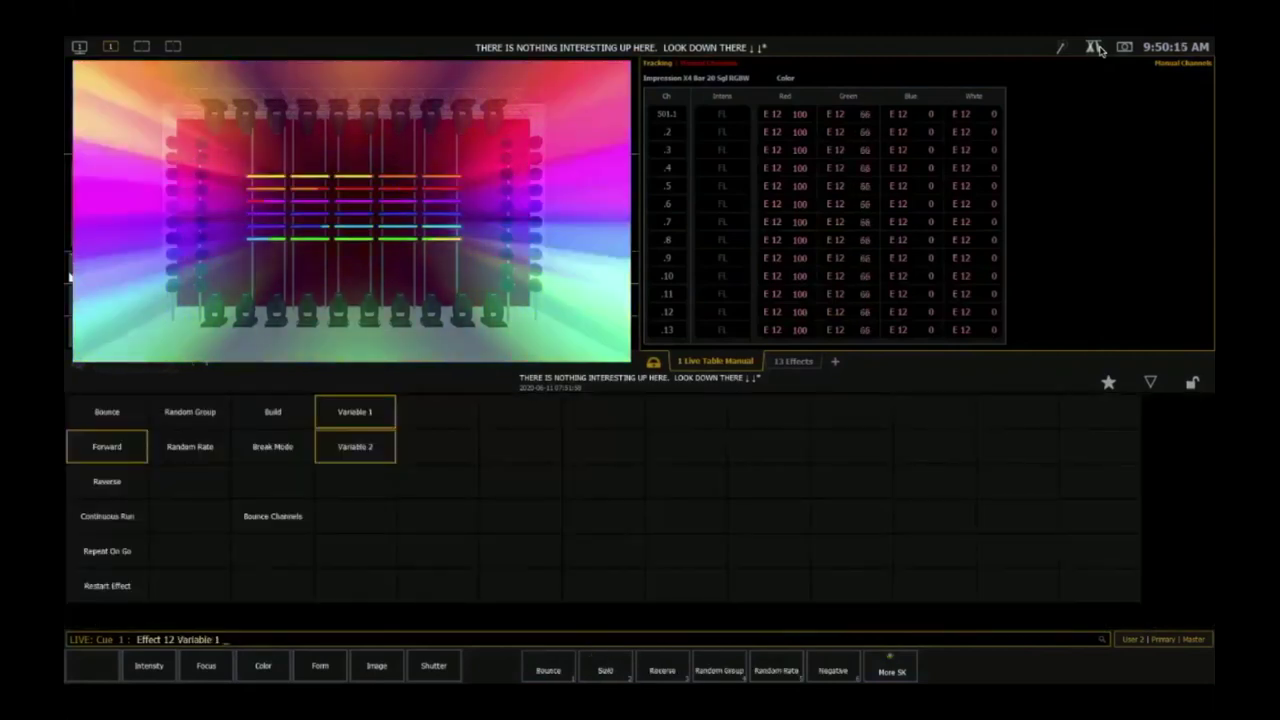
type("2")
key("Return")
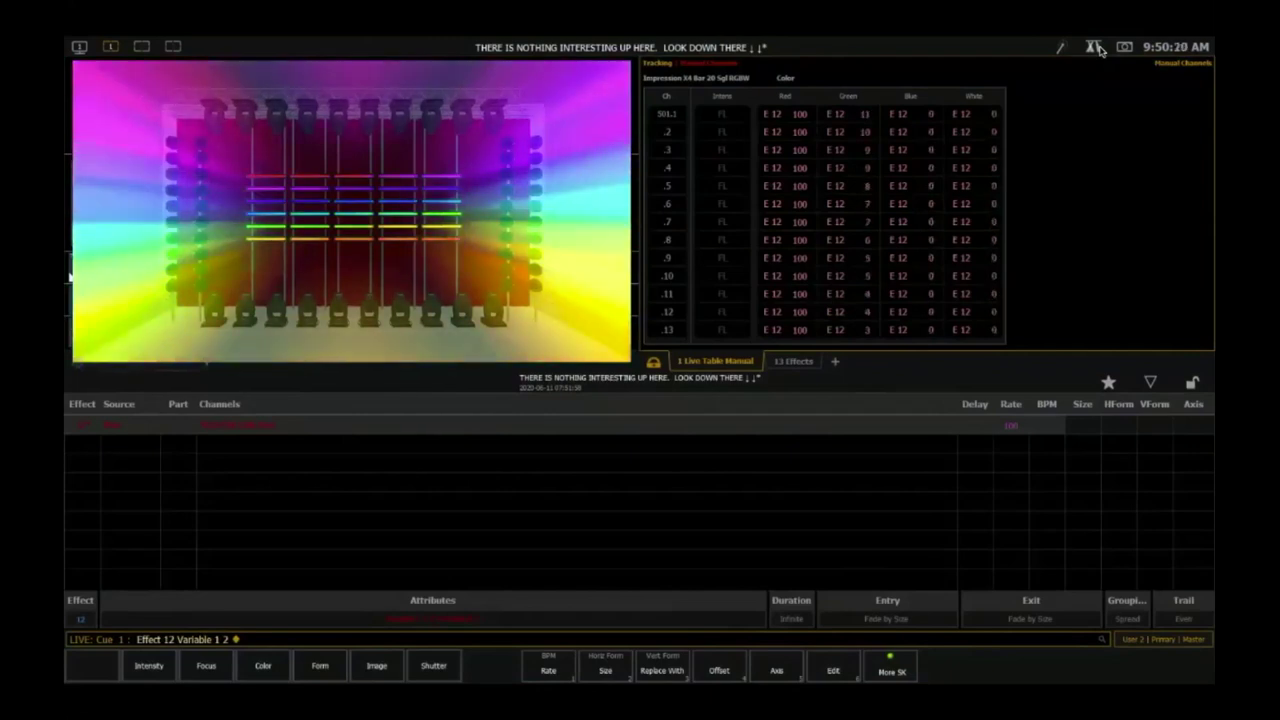
- Review the actions and variable attributes of Effect 12 in Blind and its running status in Live
key("b")
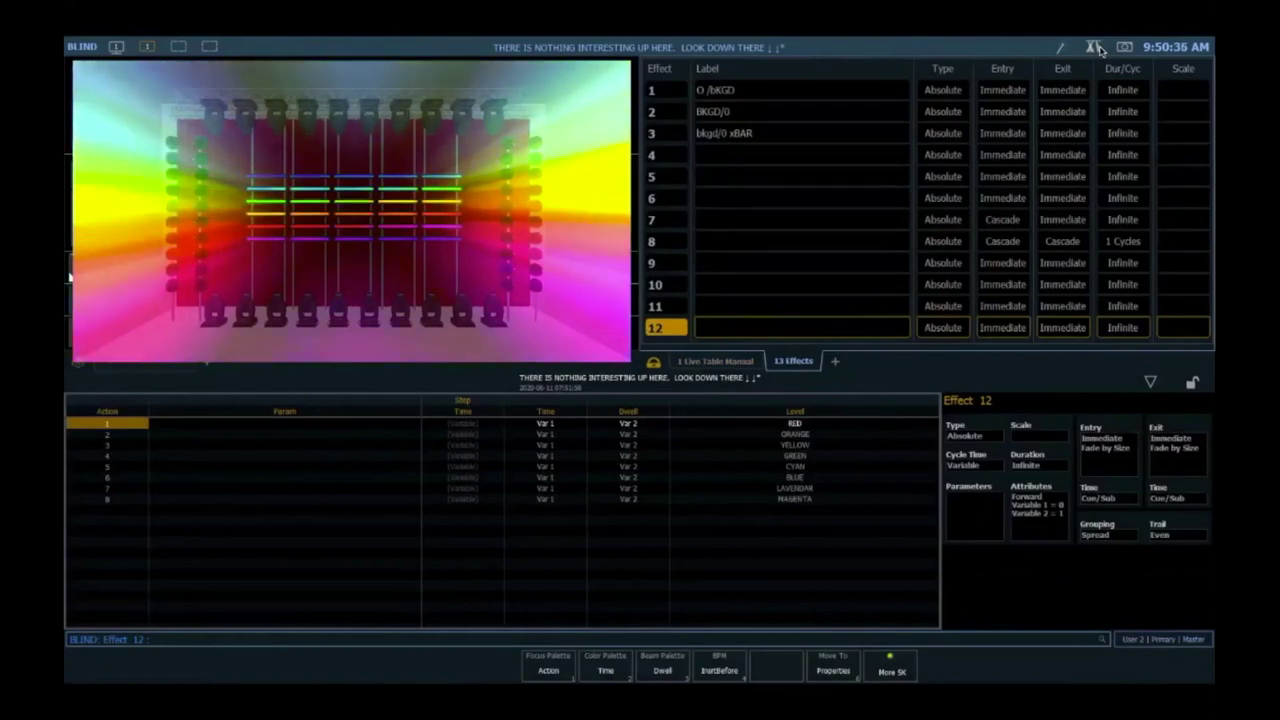
key("F3")
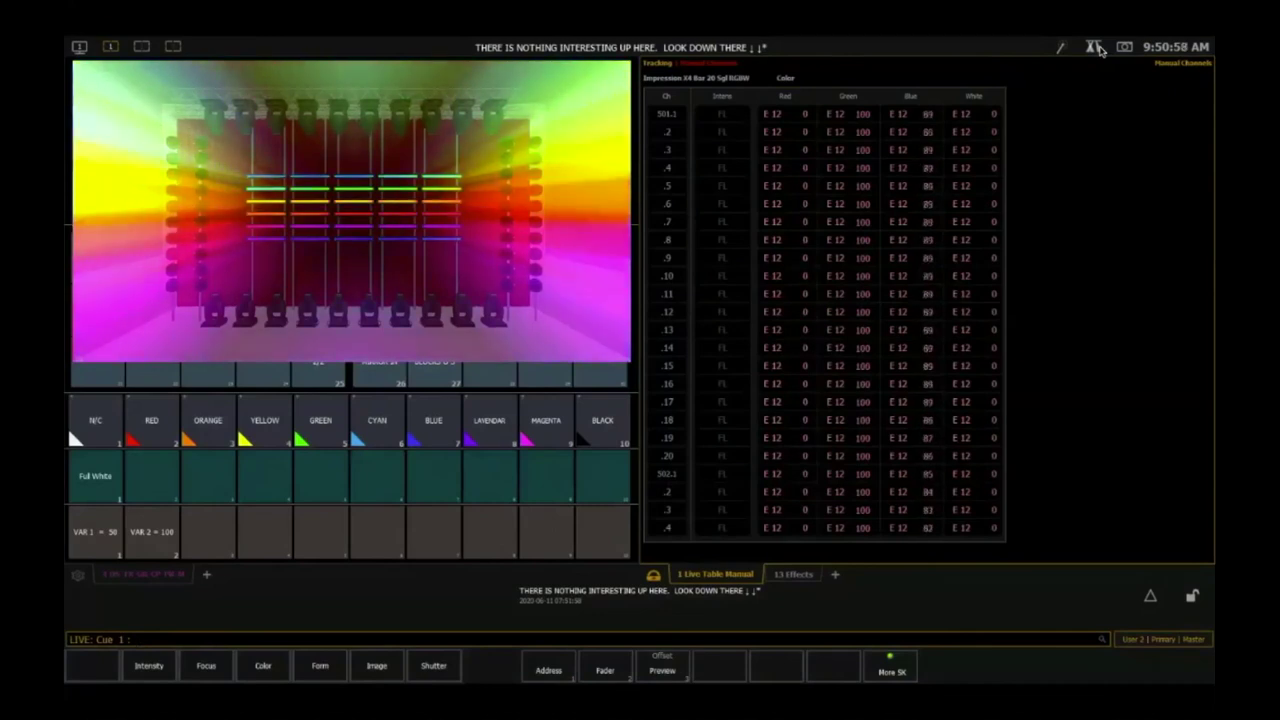
key("ctrl+e")
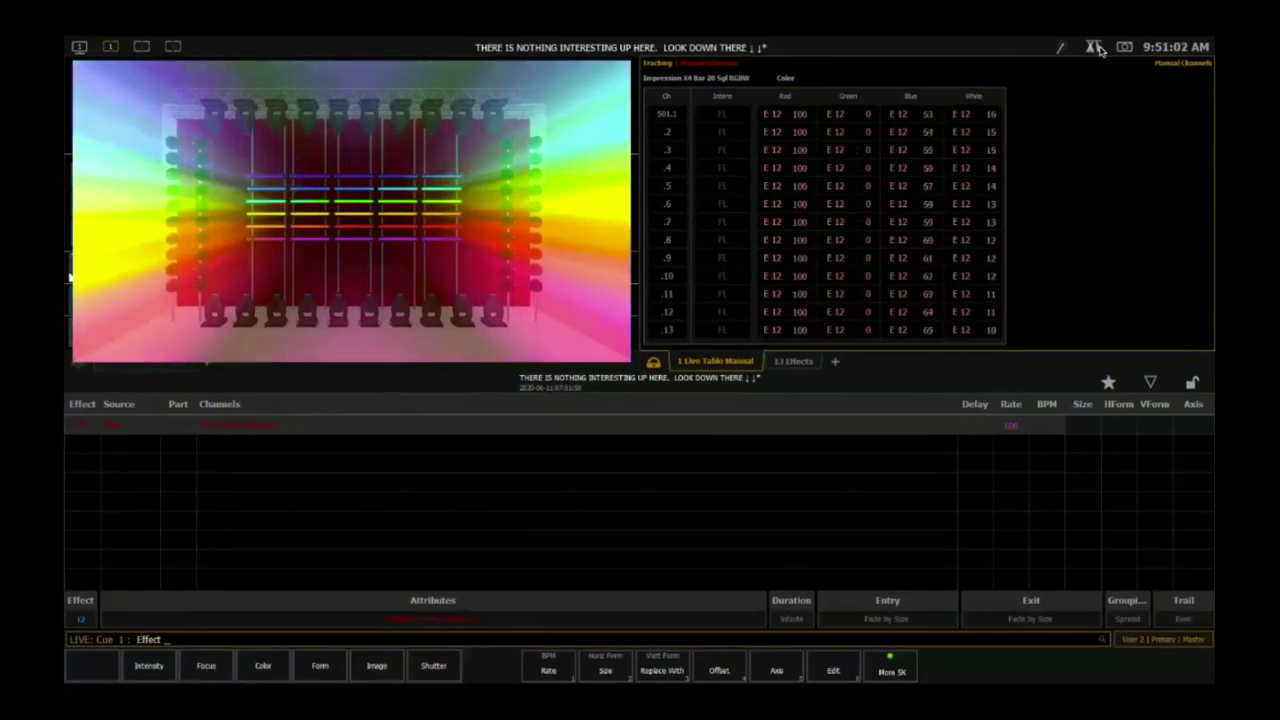
key("BackSpace")
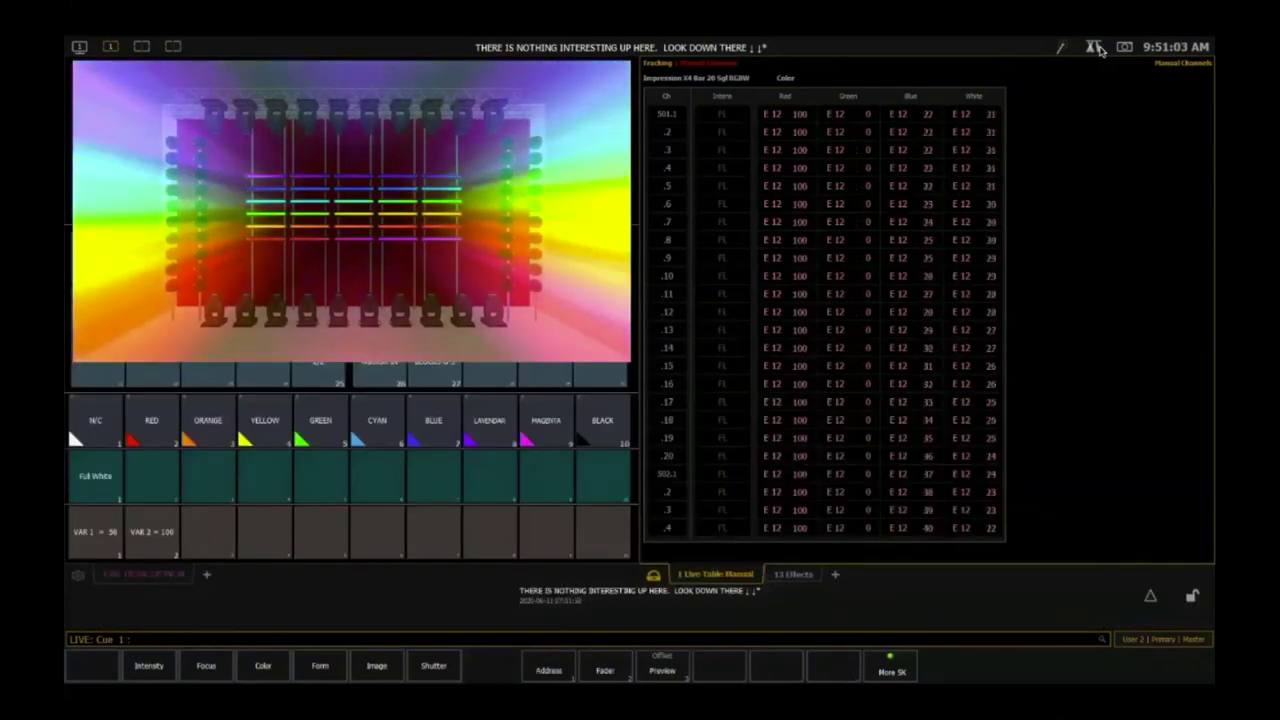
key("ctrl+e")
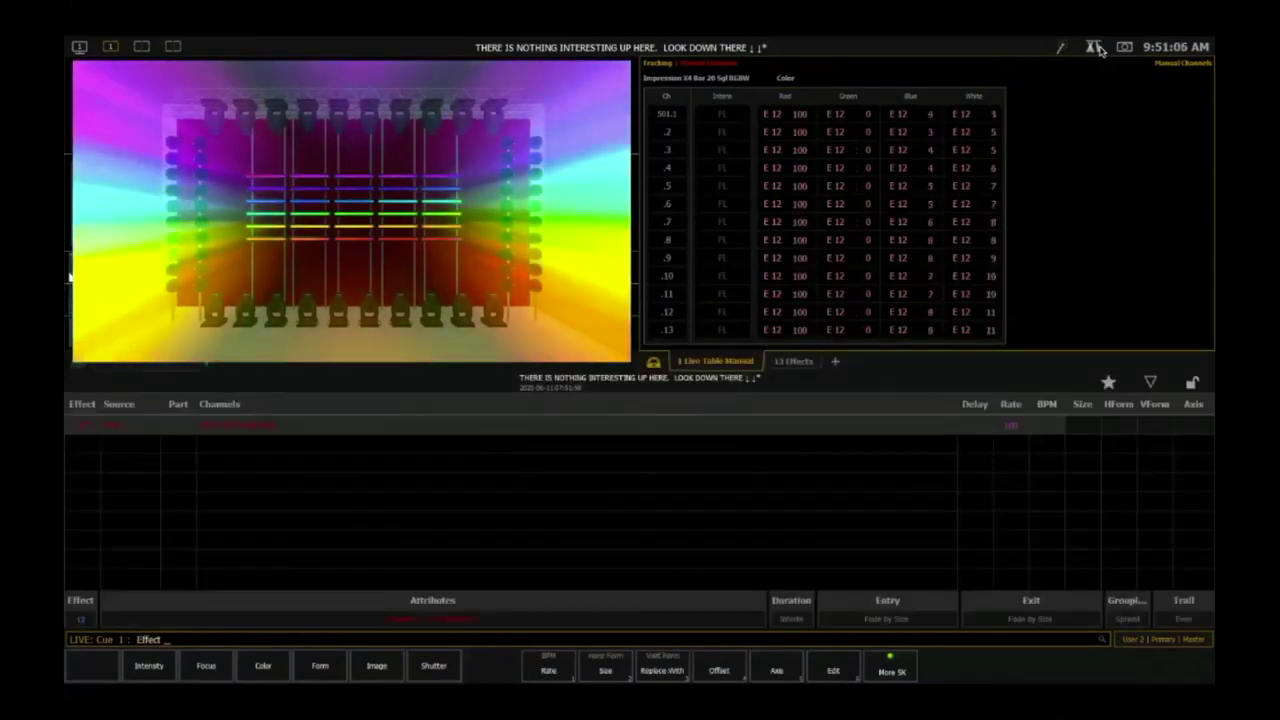
key("BackSpace")
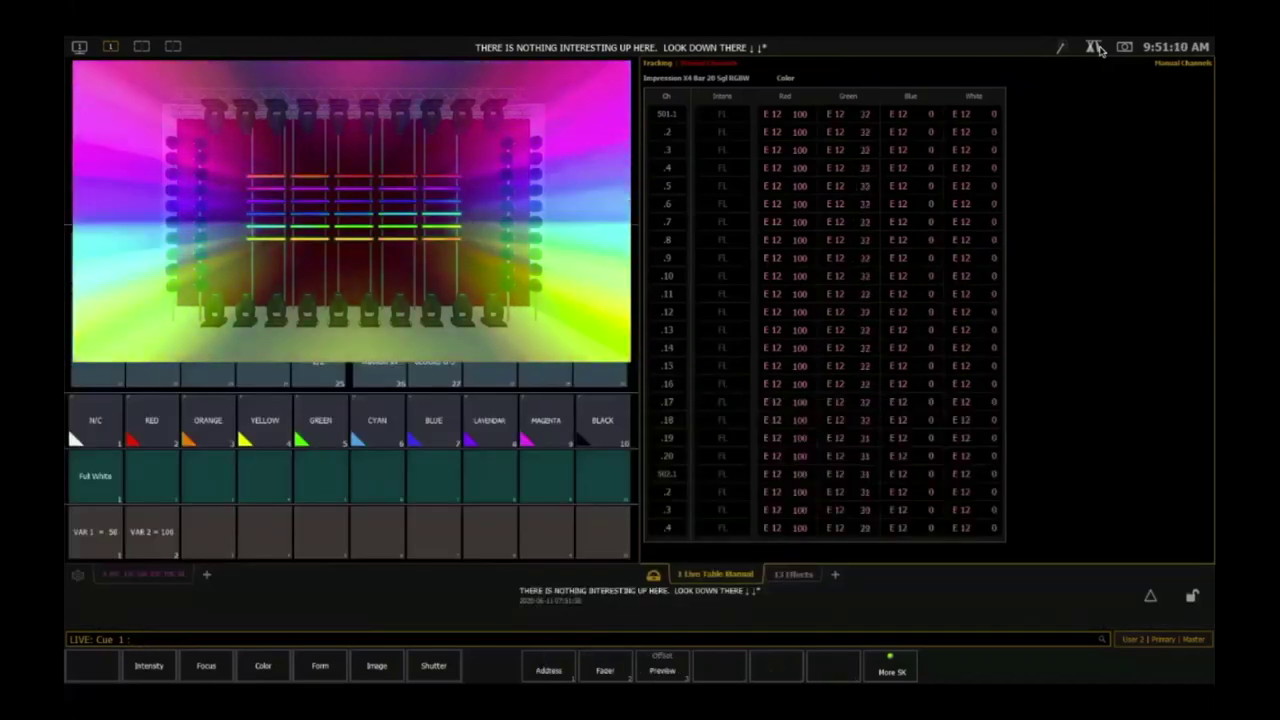
left_click(1097, 48)
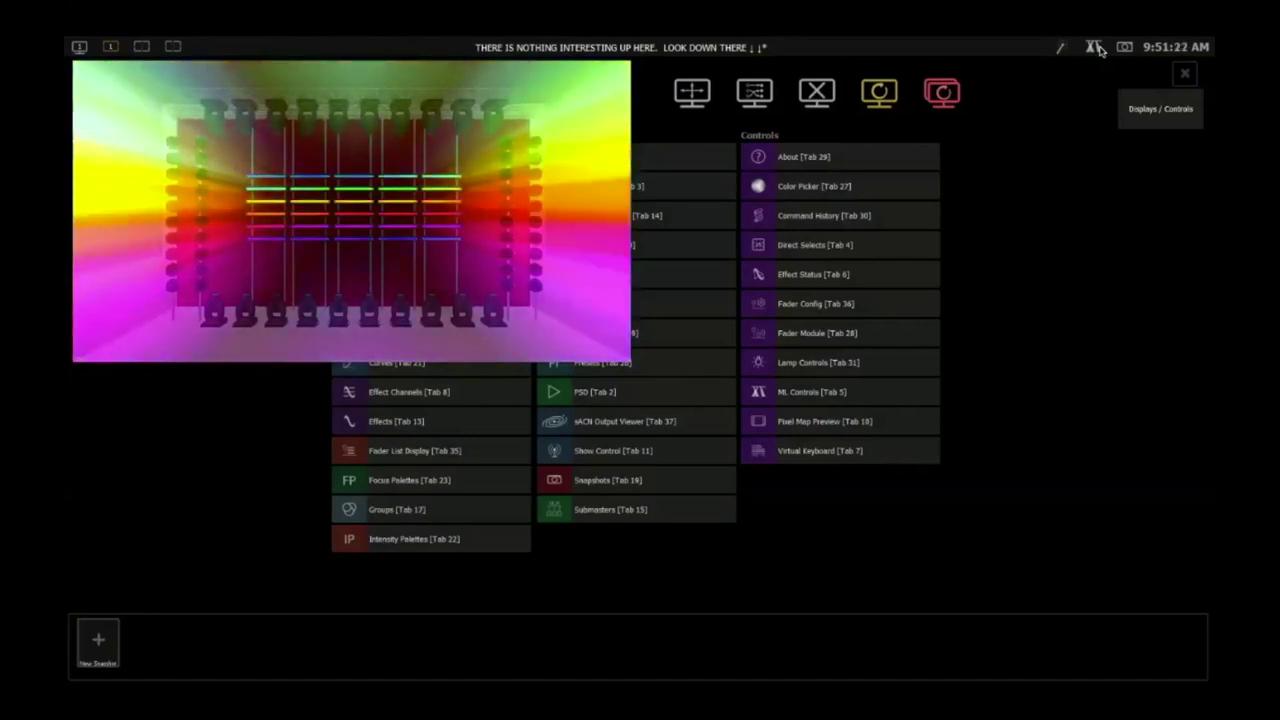
left_click(1098, 50)
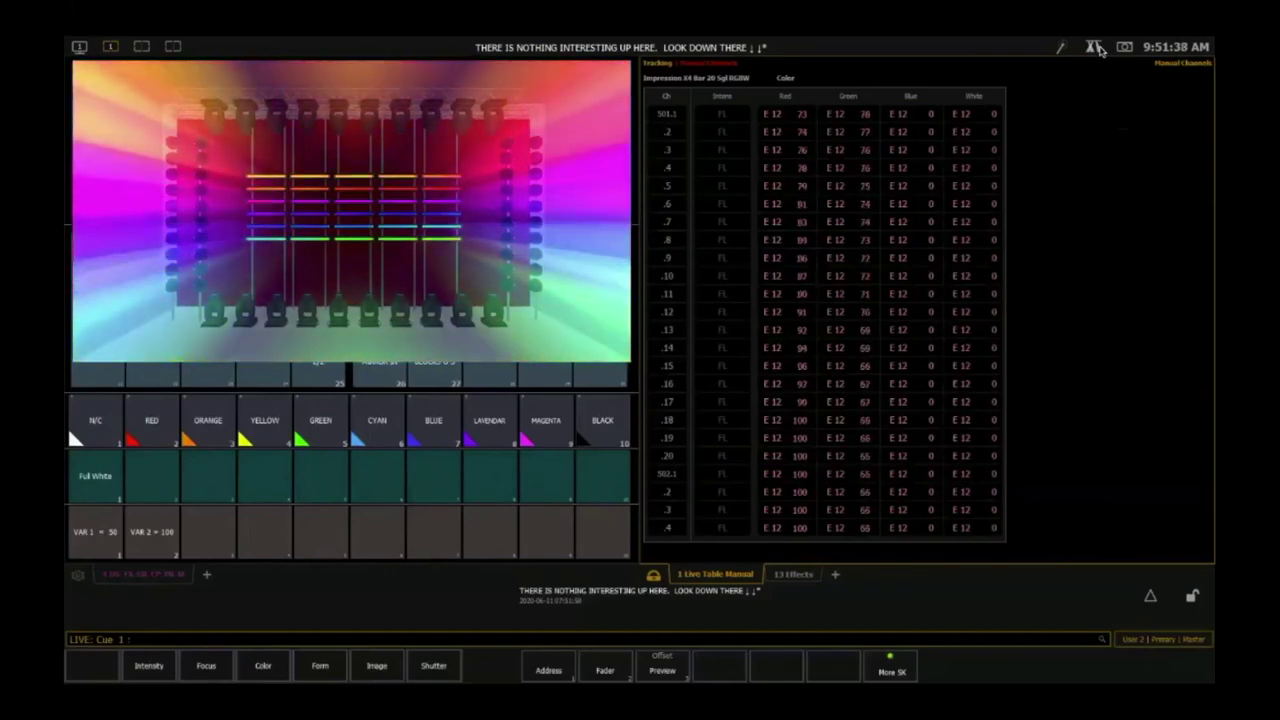
- Record the running Effect 12 look to submaster 1 with Record Only
key("ctrl+r")
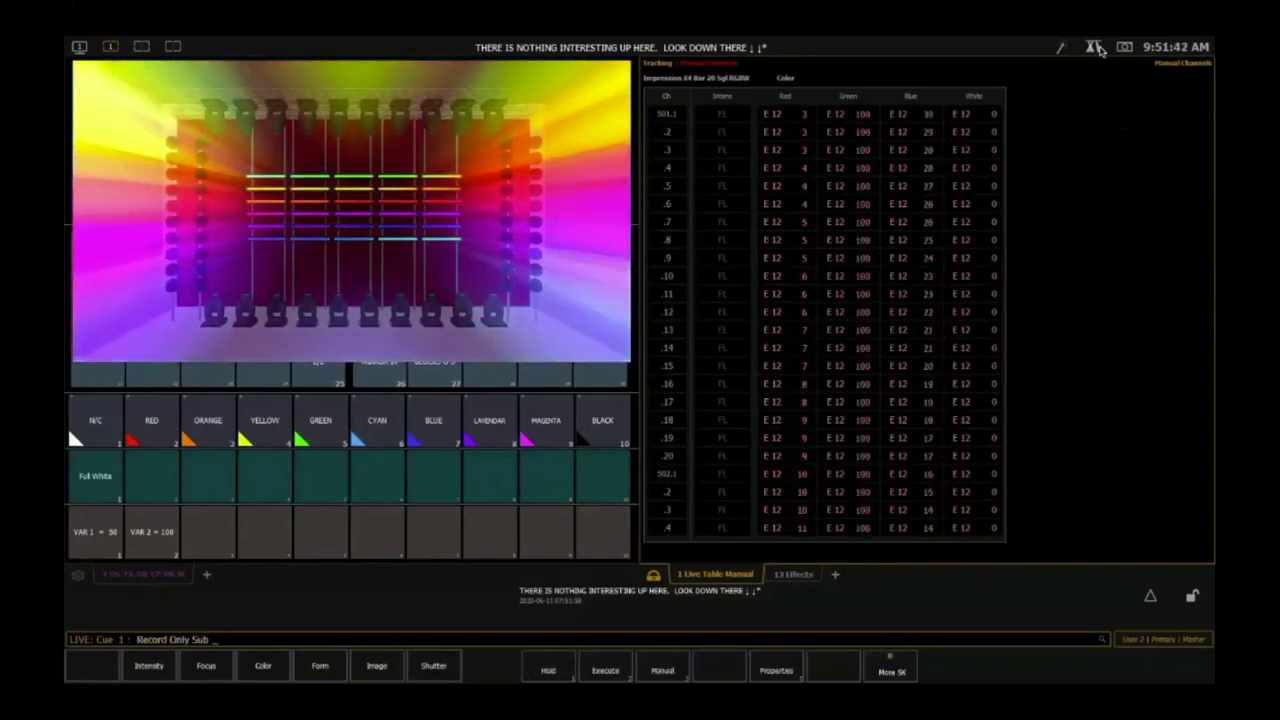
key("u")
key("1")
key("Return")
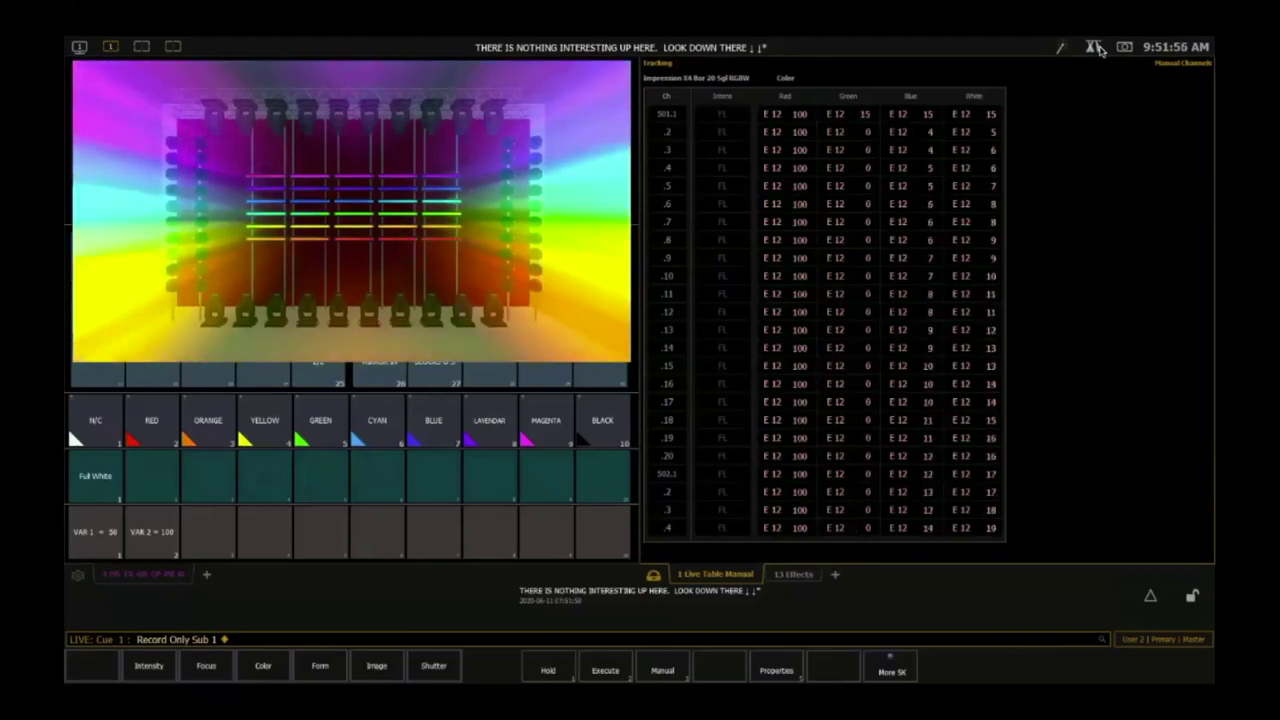
- Check the effect status display in Live while submaster 1 is run and released, and close the display
key("alt+e")
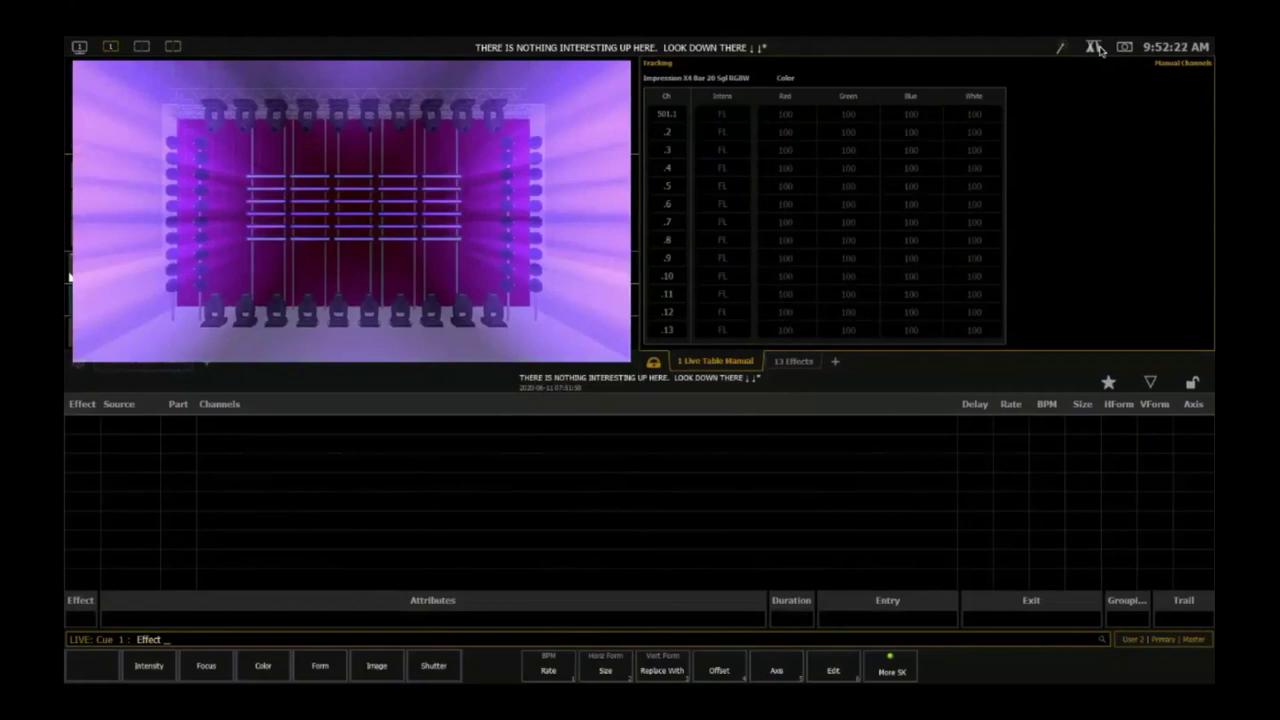
key("BackSpace")
key("ctrl+2")
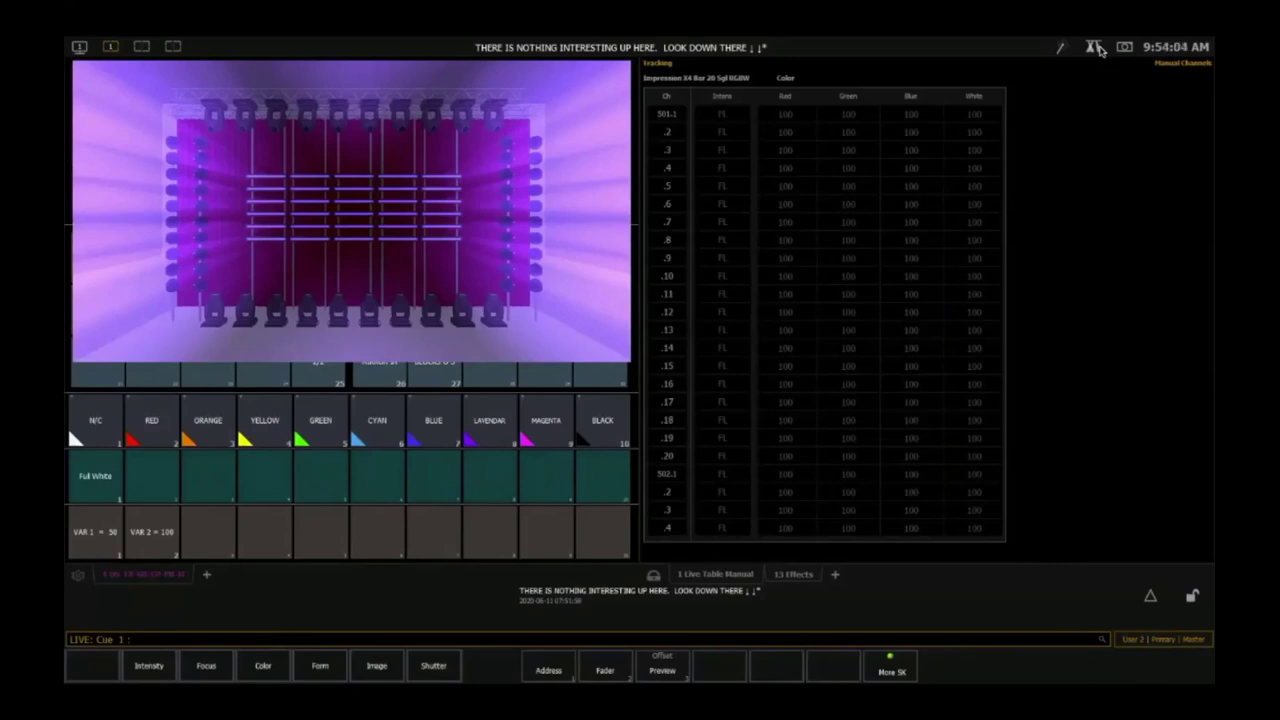
key("e")
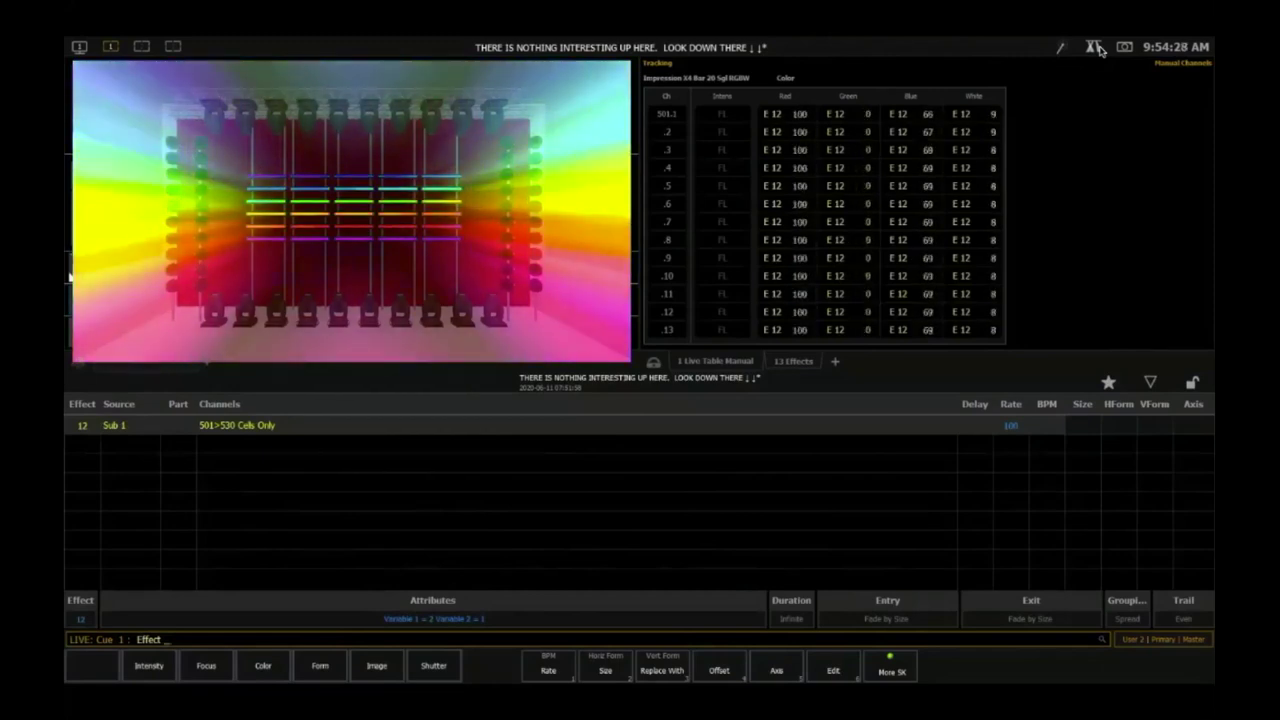
left_click(1098, 50)
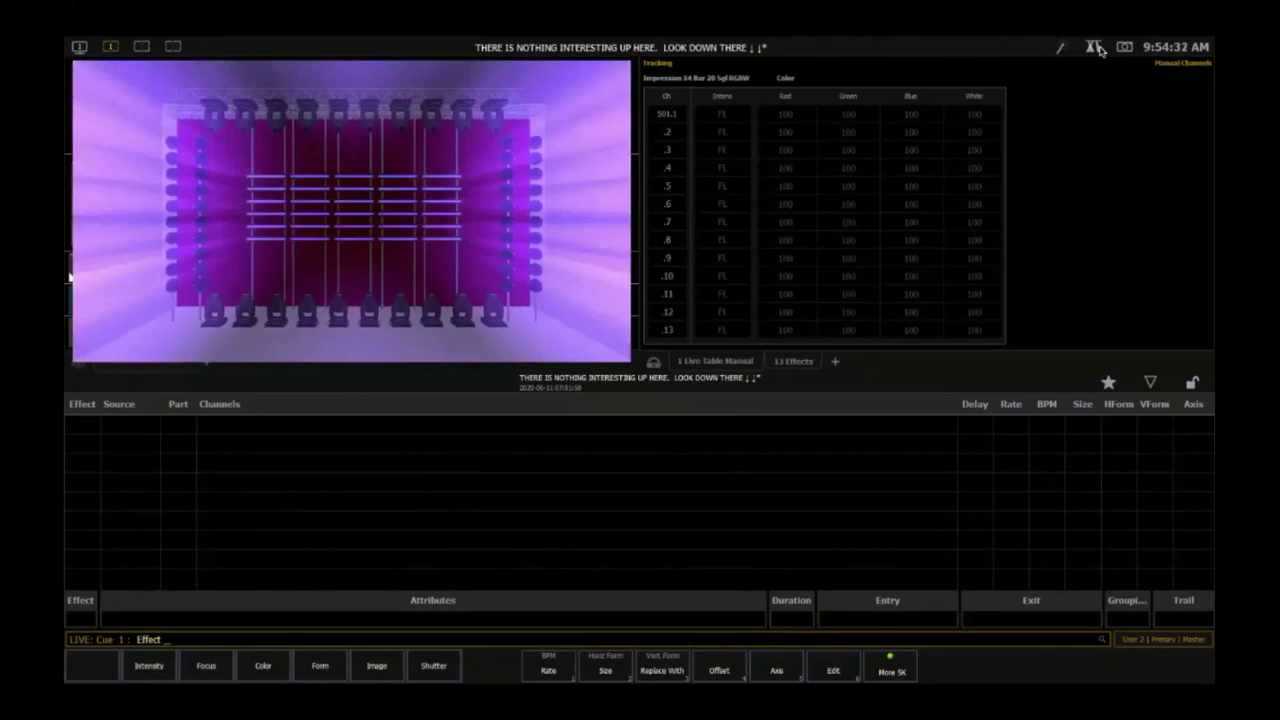
key("BackSpace")
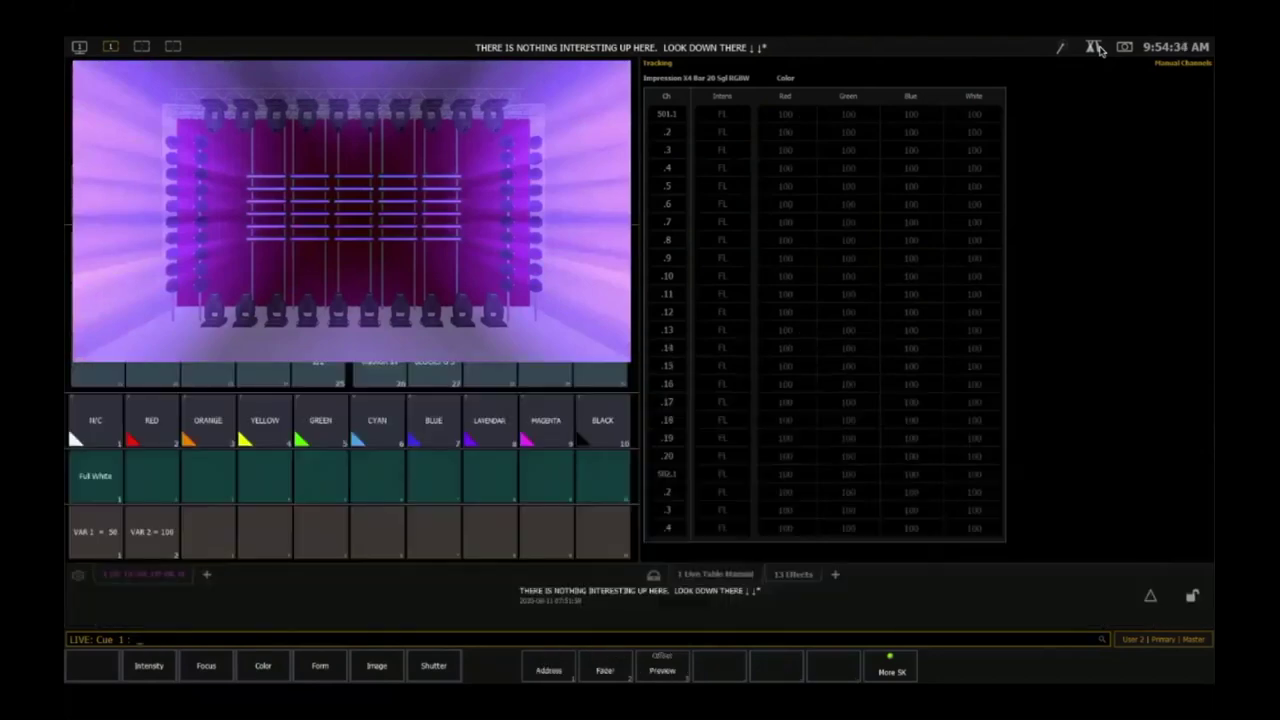
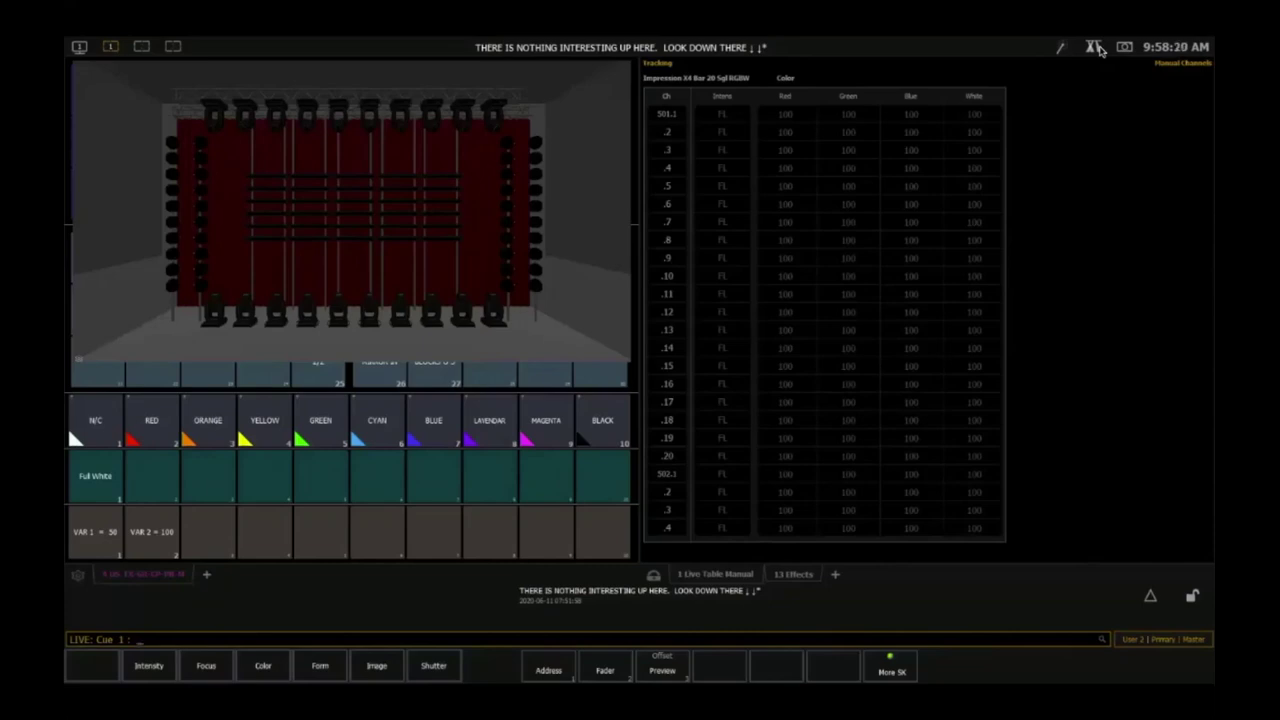
- Open Effect 2 in Blind and set Action 1's time to Variable 1 and its dwell to Variable 2
key("e")
key("e")
key("2")
key("Return")
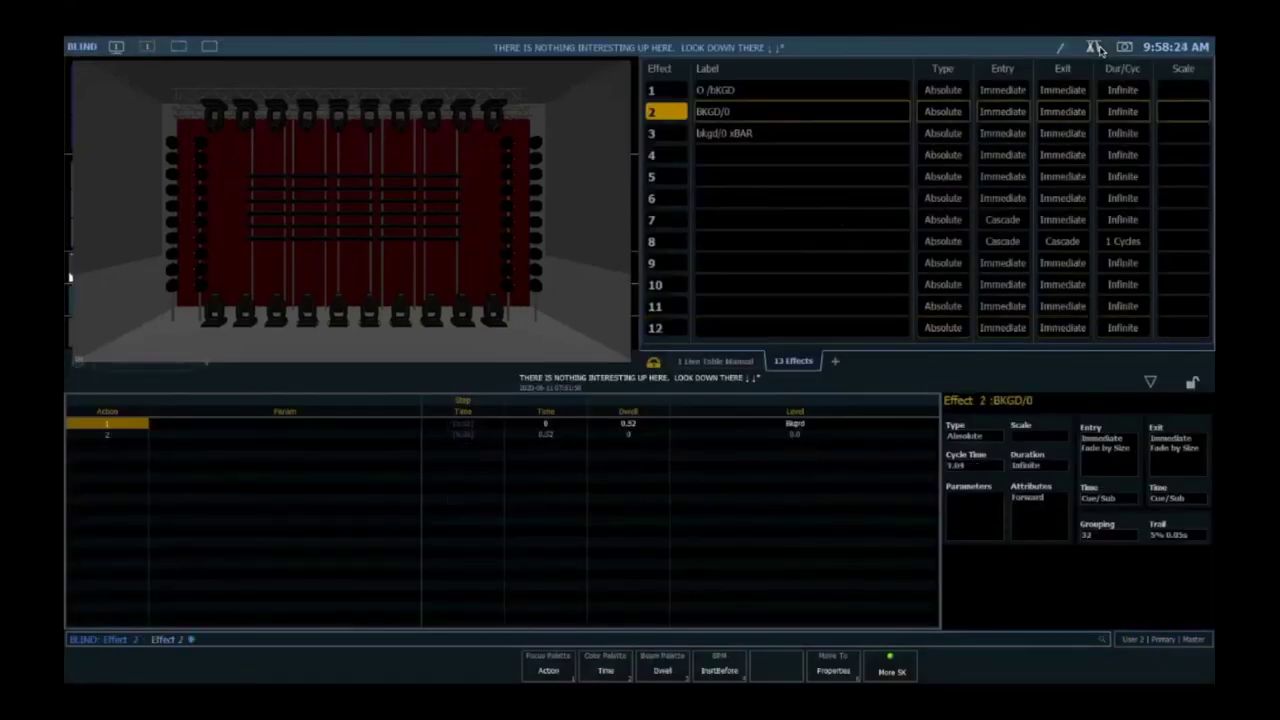
key("F2")
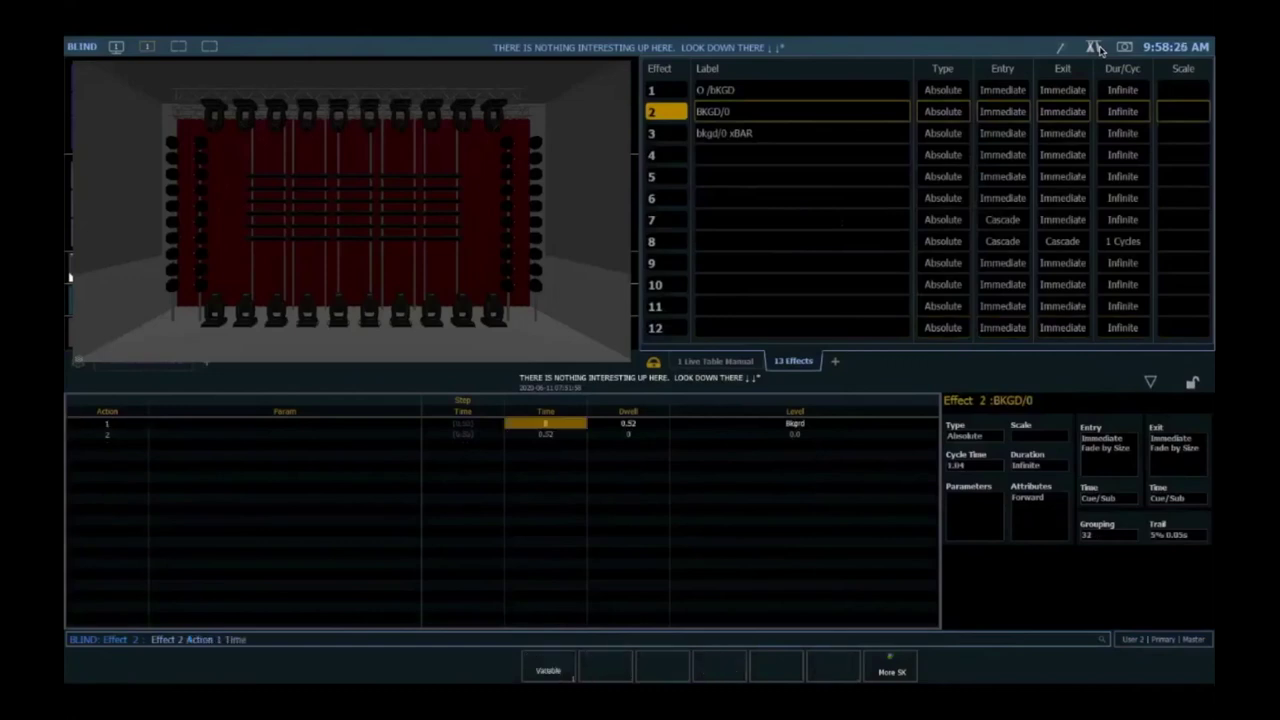
key("Return")
key("F3")
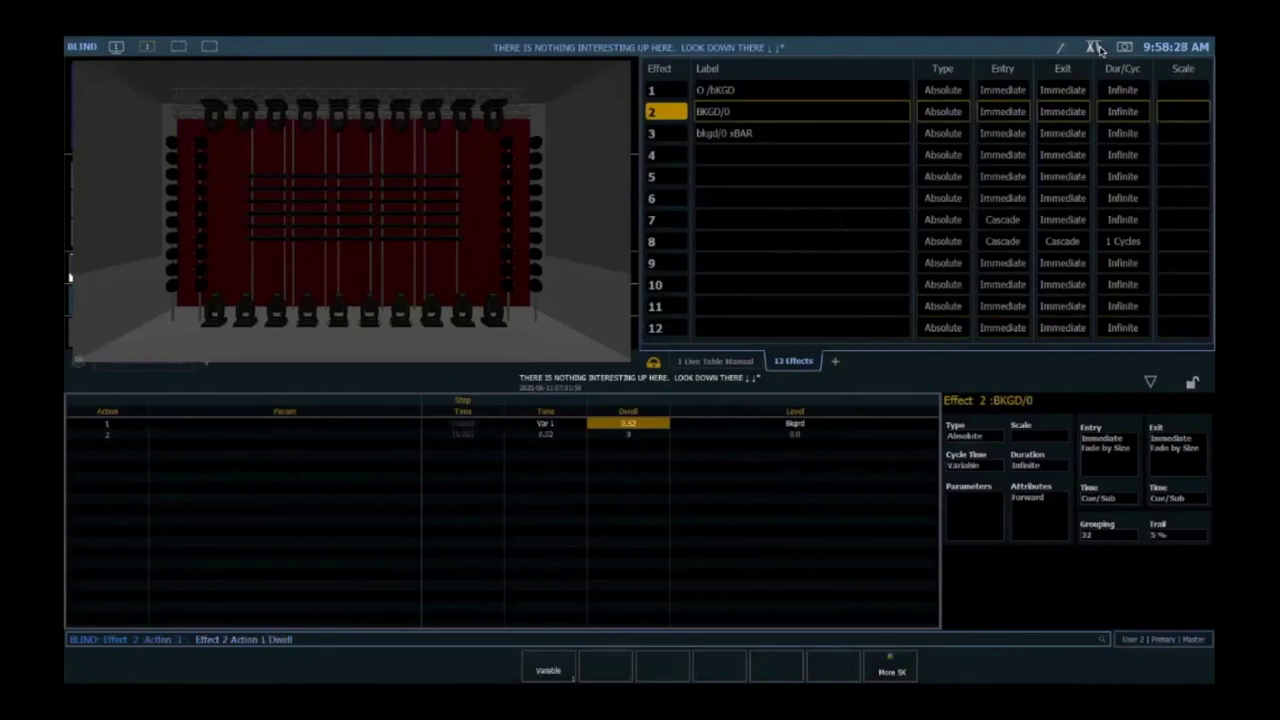
type("2")
key("Return")
- Set Action 2 of Effect 2 to a time of Variable 3 and a dwell of Variable 4
key("F2")
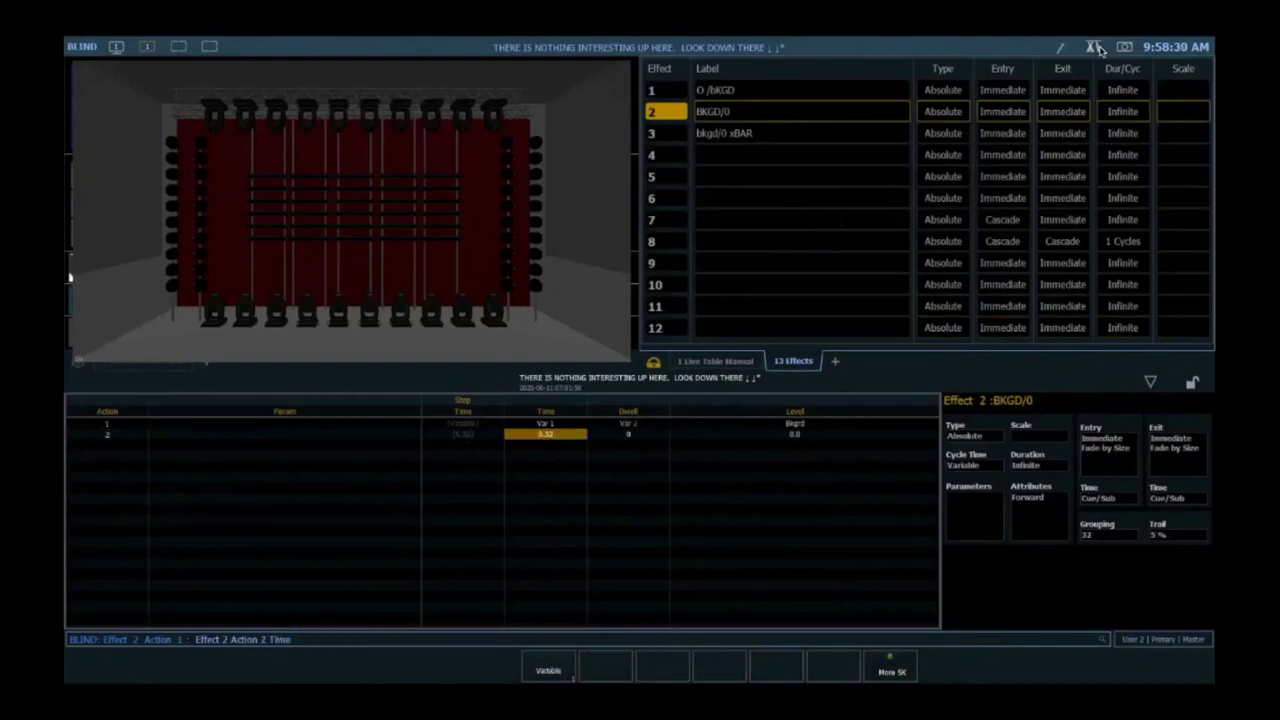
key("F2")
type("3 #")
key("Return")
key("F3")
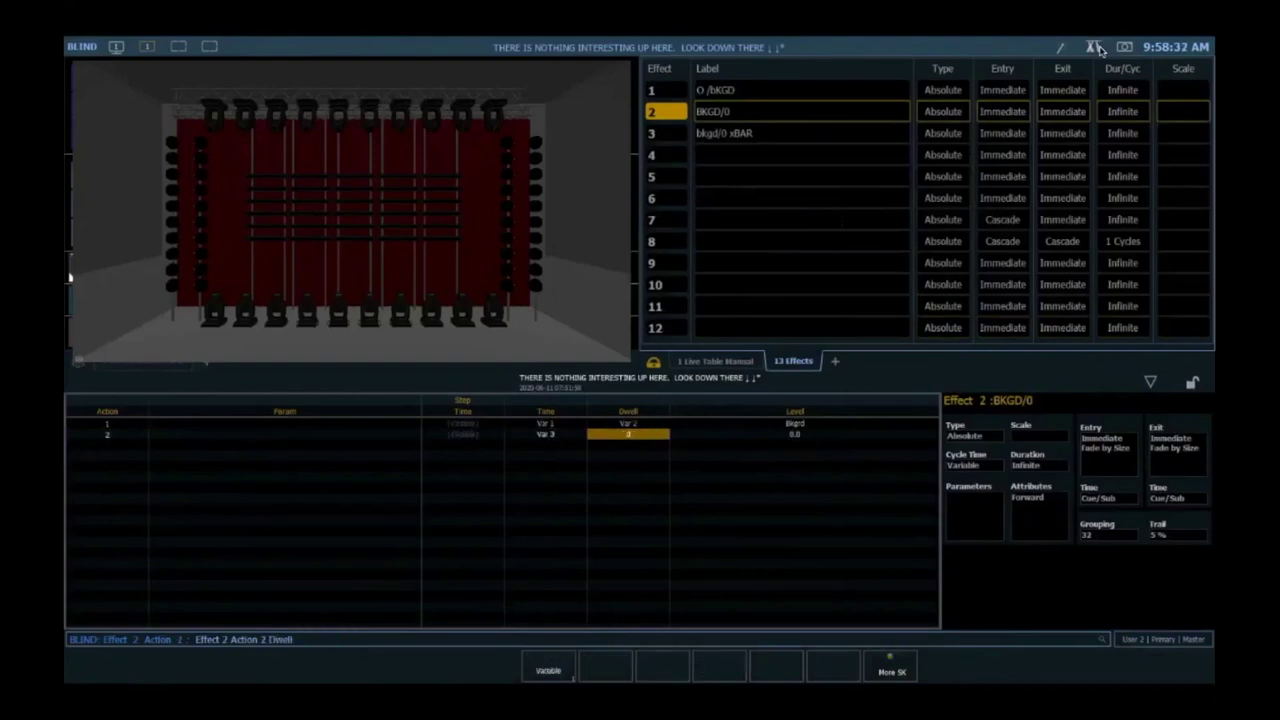
key("F1")
type("4 ◆")
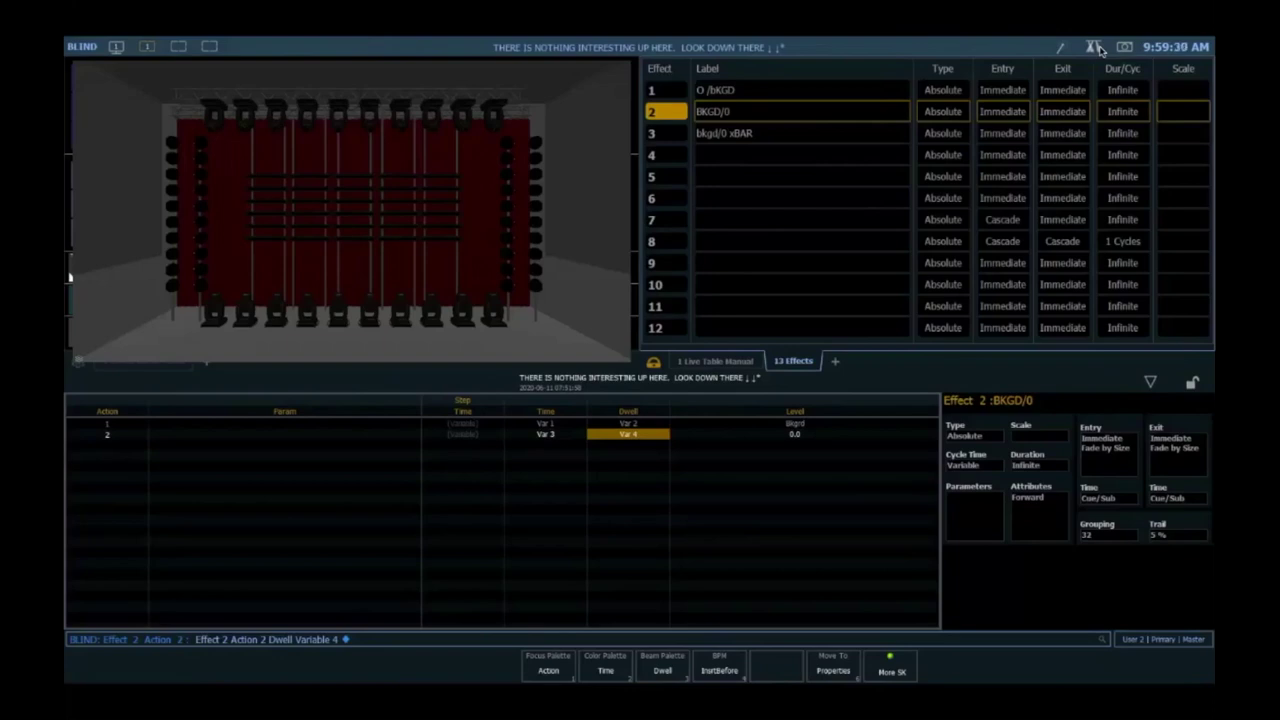
- Look over the variable times and dwells of Effect 2's two actions and return to Live
key("Up")
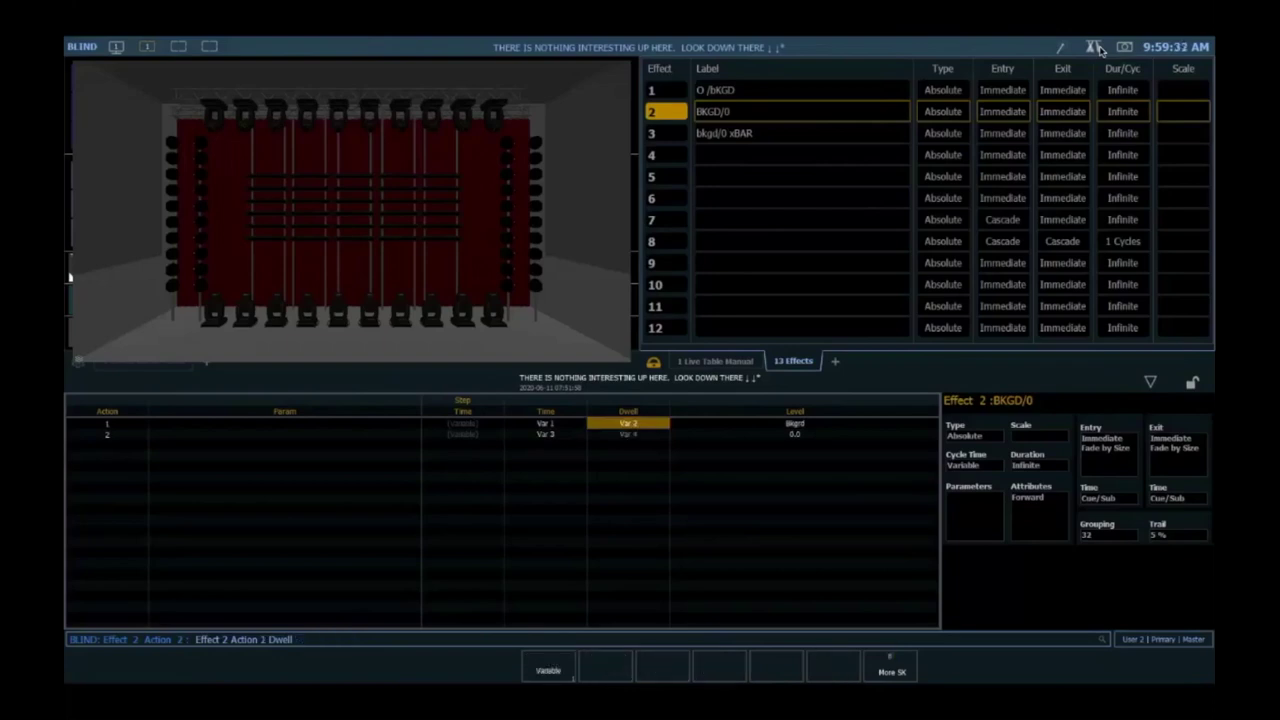
key("Down")
key("Left")
key("Up")
key("Right")
key("BackSpace")
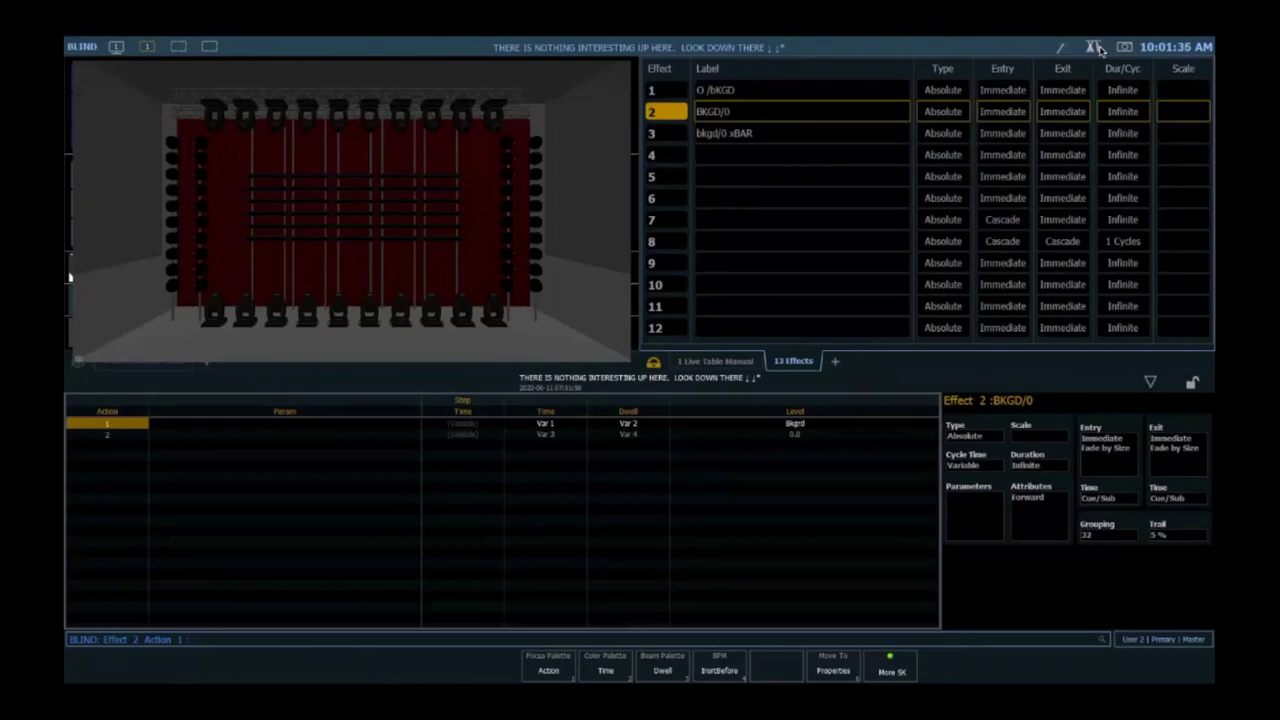
key("F1")
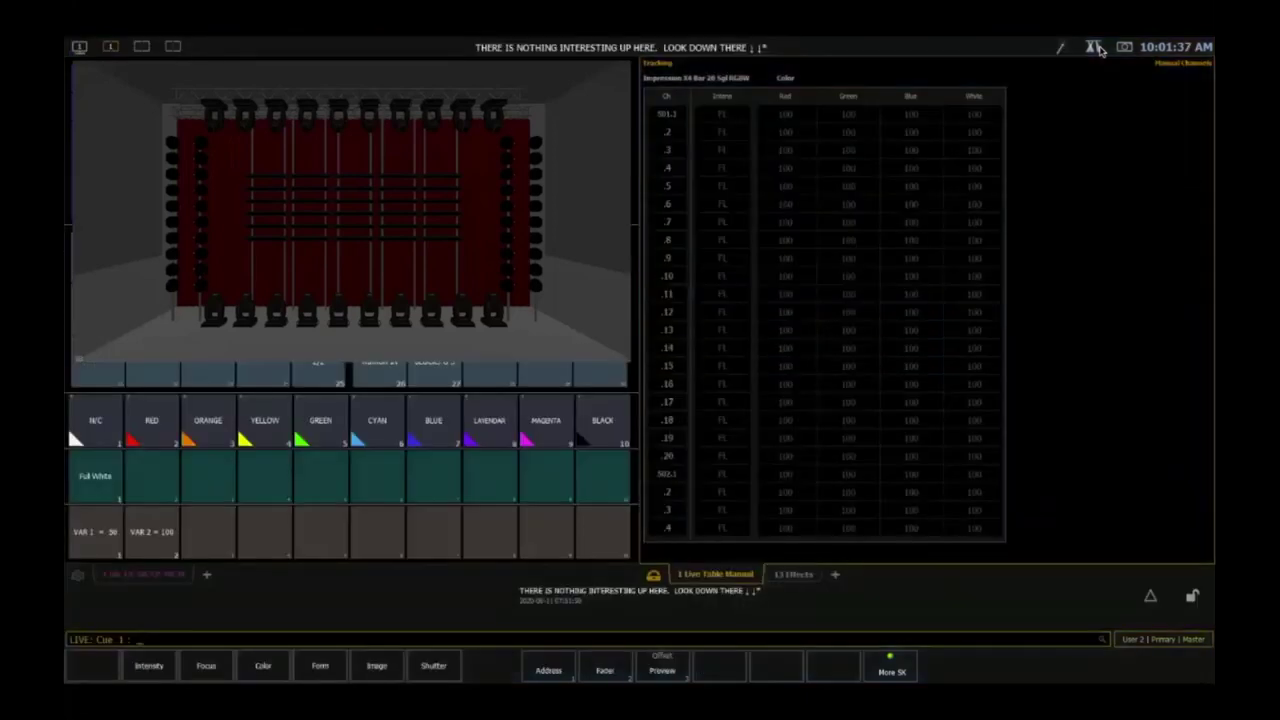
- View the configuration of the Global FX fader 1/4 with its effect rate and filters, and go back to the live table
left_click(1095, 48)
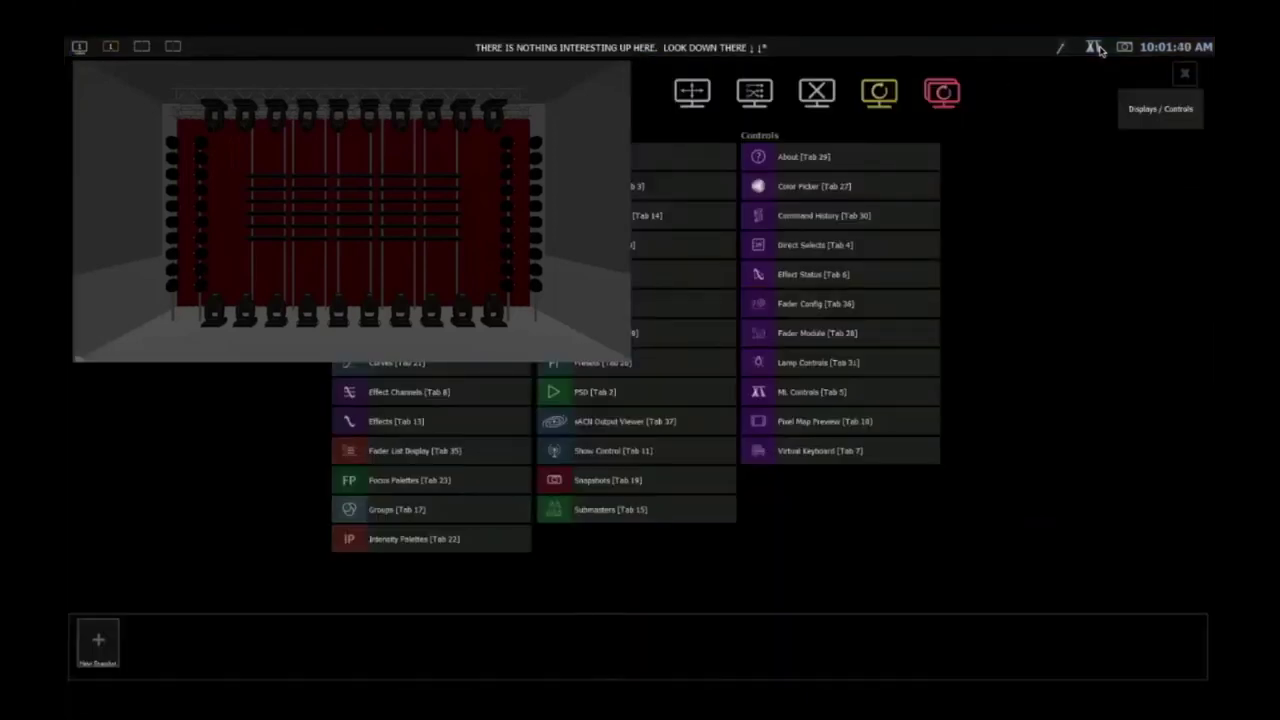
left_click(1096, 48)
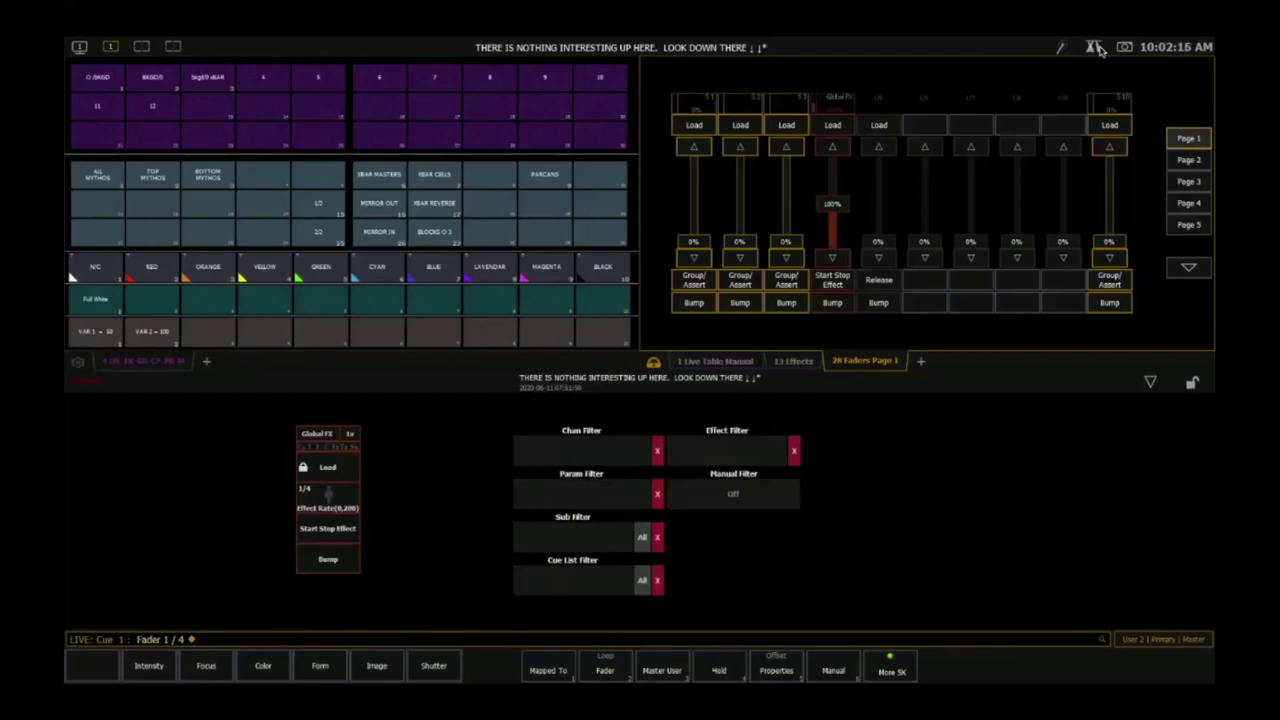
left_click(1096, 48)
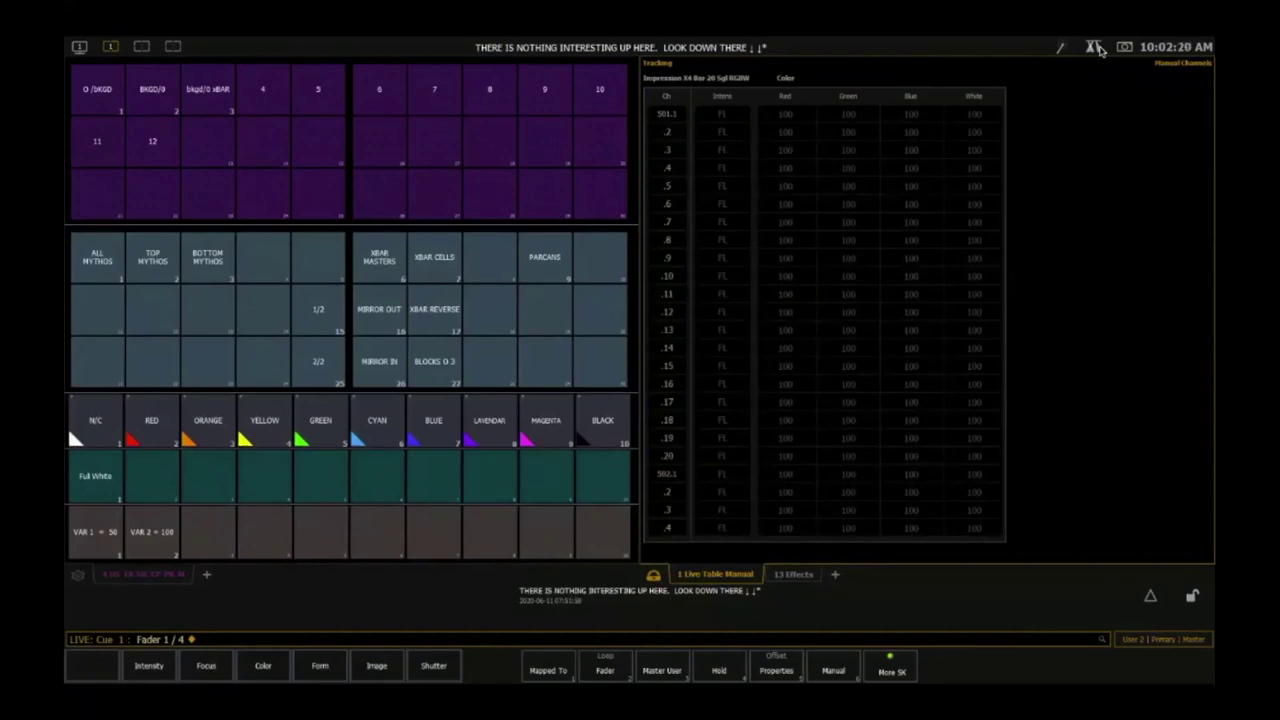
- View the effect status display in Live and clear the Effect command
type("ect")
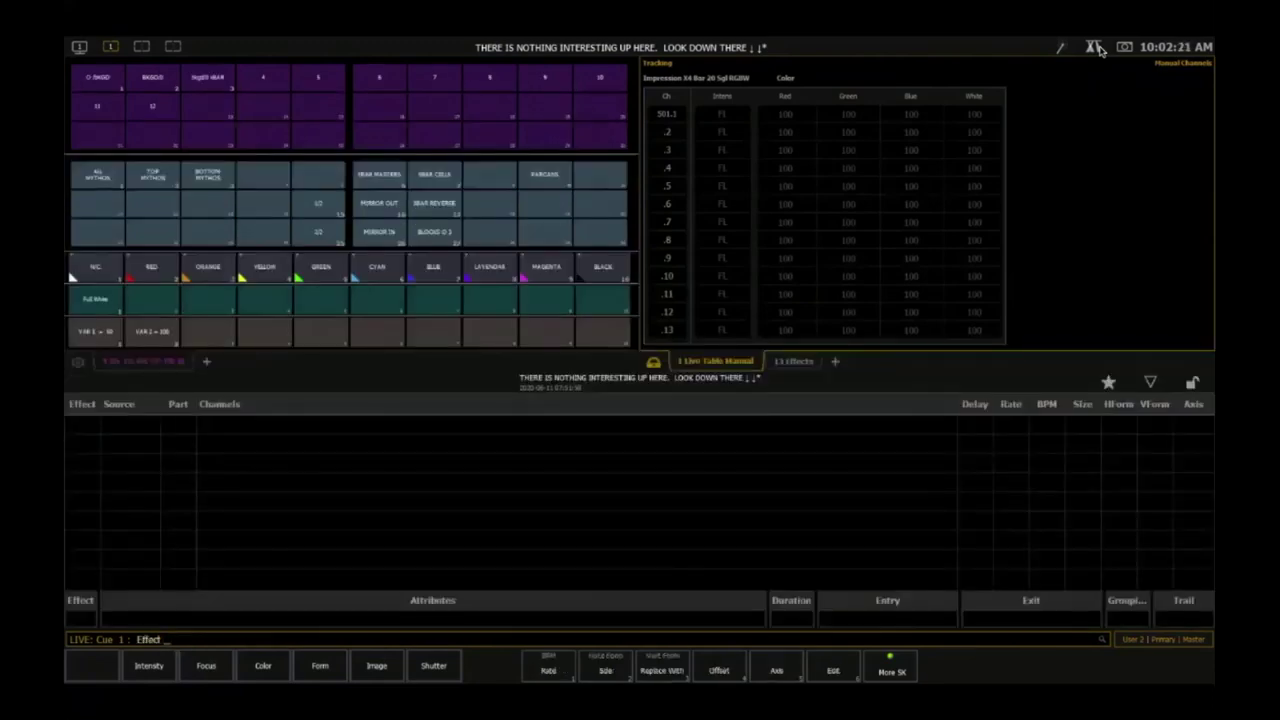
type("12")
key("Return")
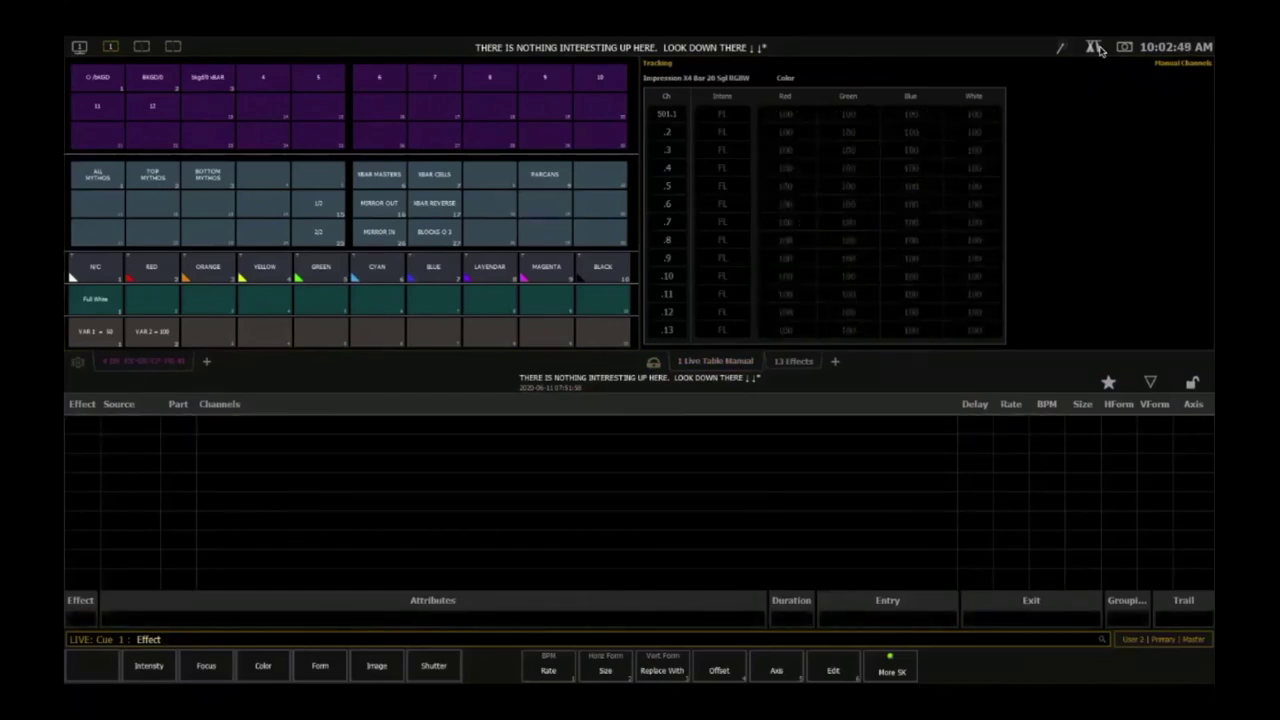
key("Escape")
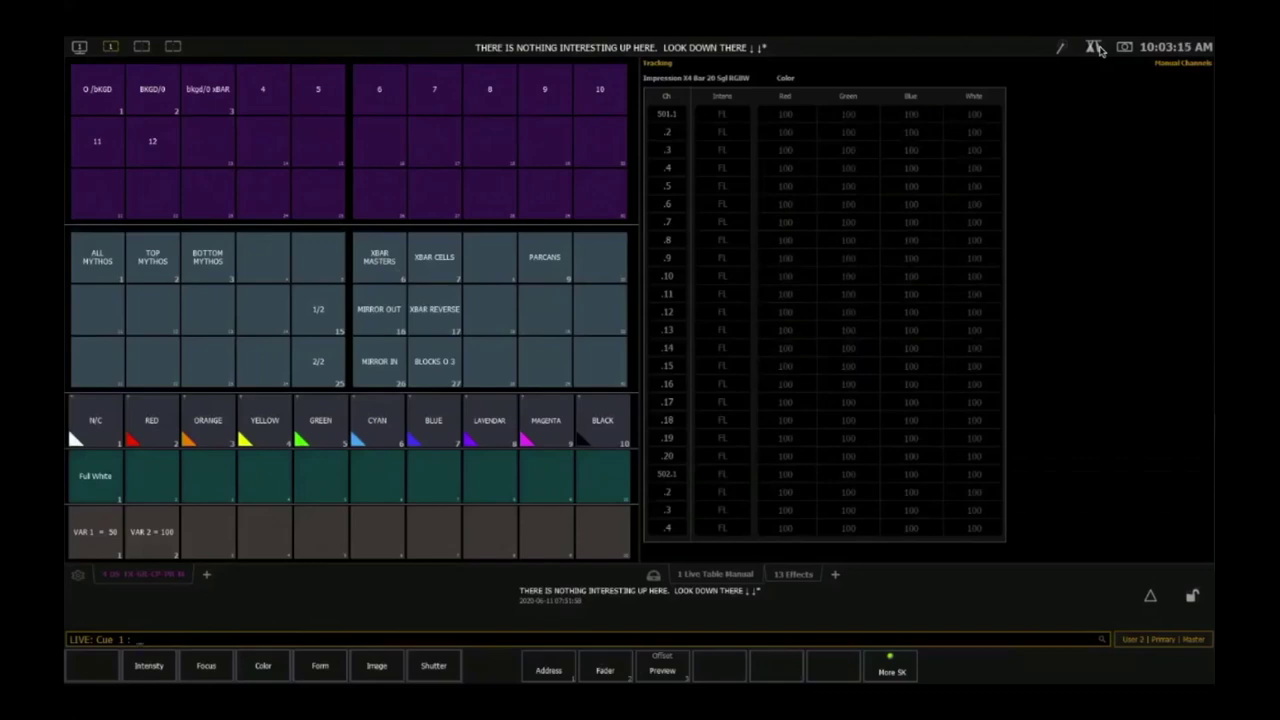
- Open Effect 11 in Blind and examine the times, dwells and levels of its five actions
key("alt+e")
type("11")
key("Return")
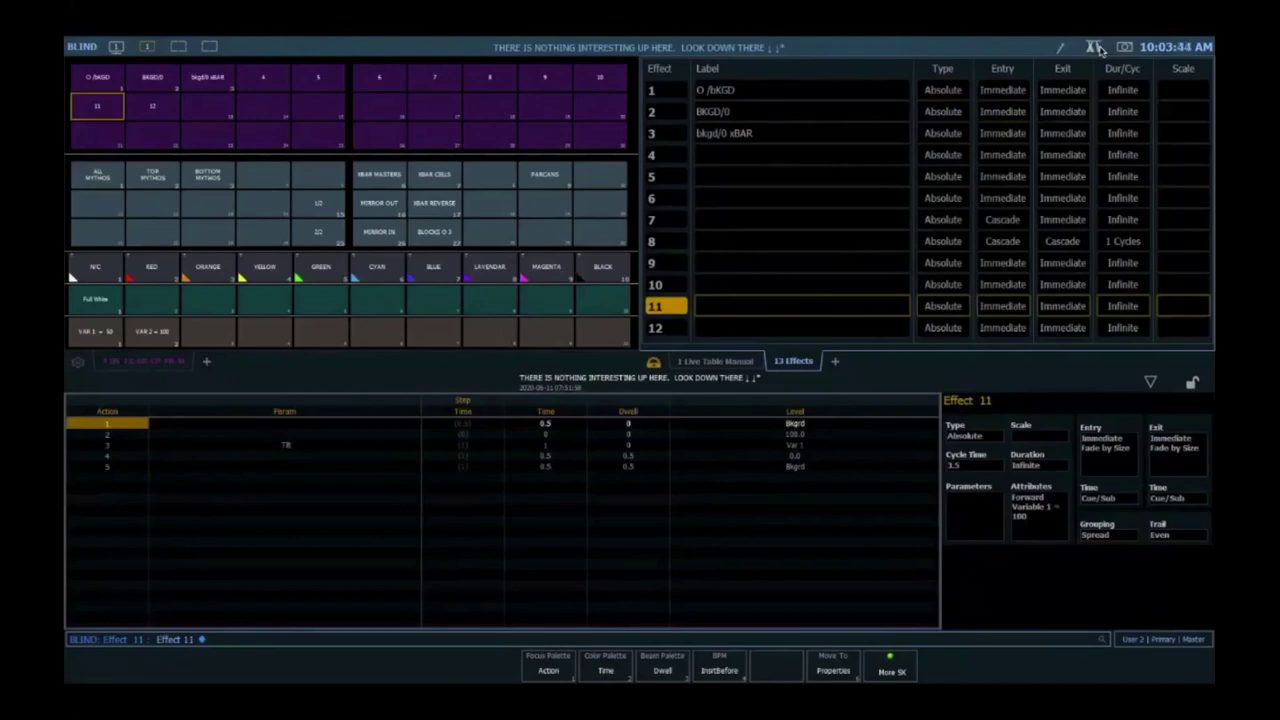
key("Right")
key("Down")
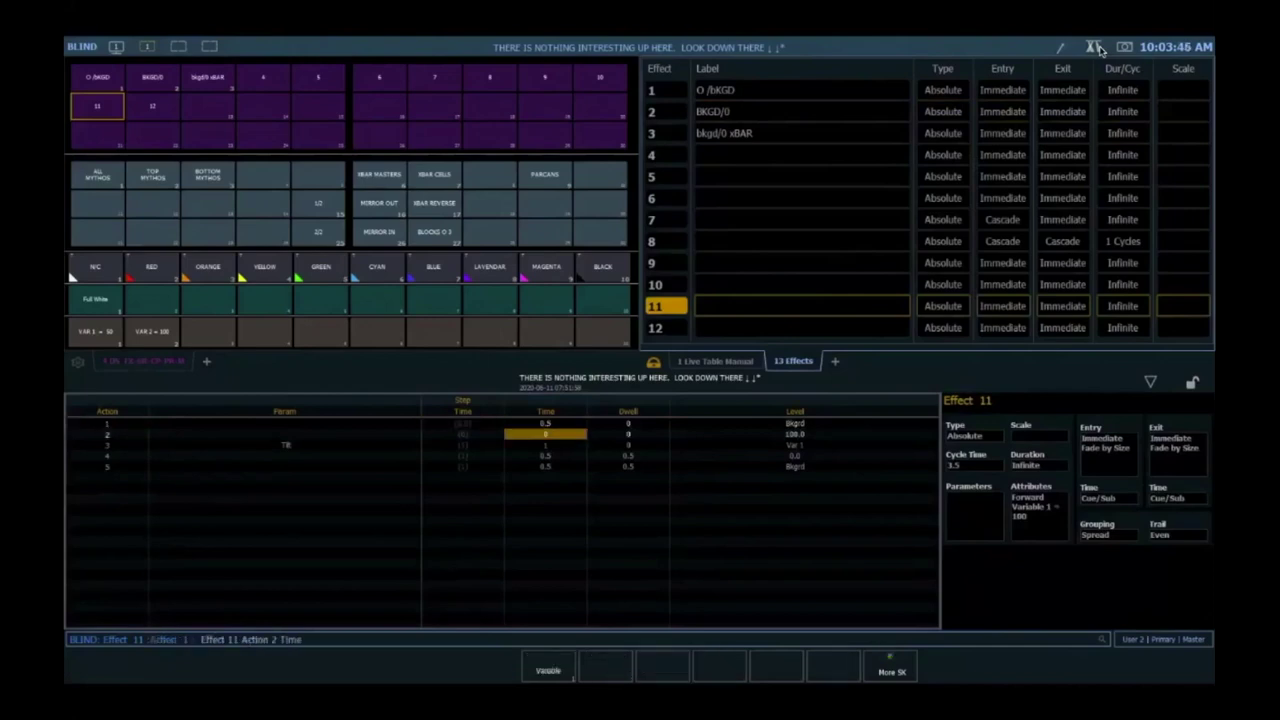
key("Left")
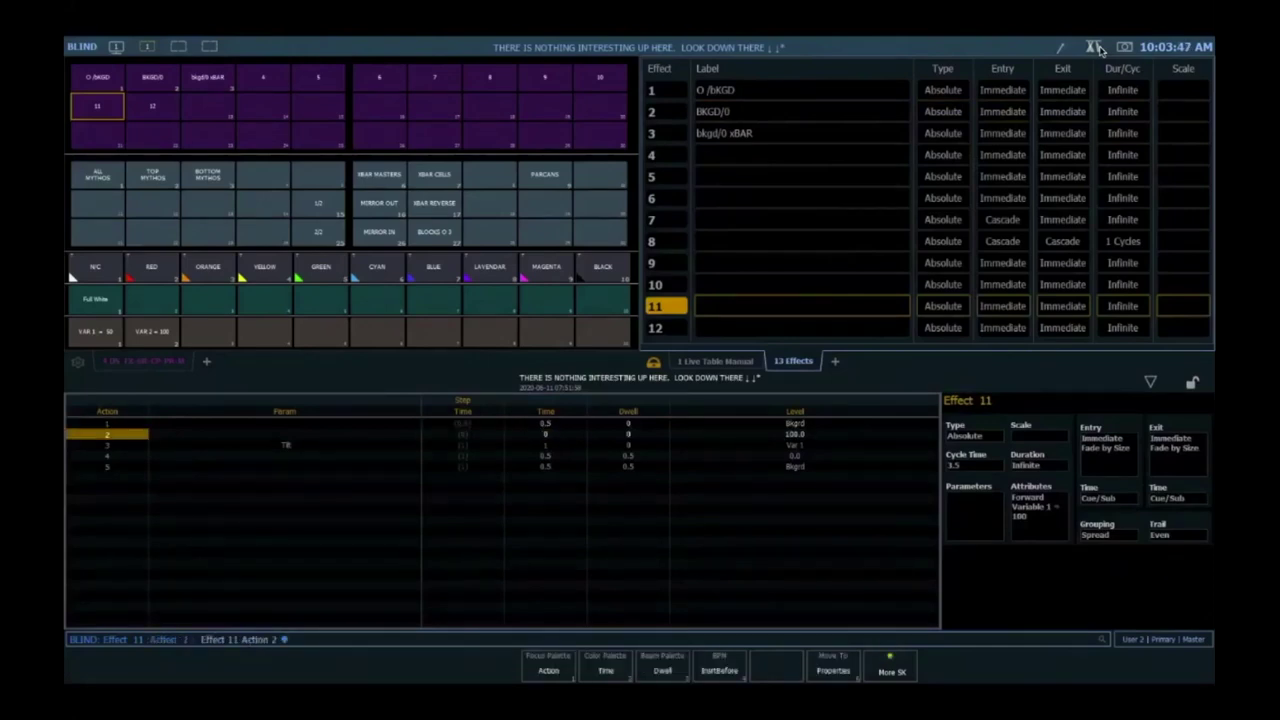
key("Right")
key("Down")
key("Right")
key("Right")
key("Right")
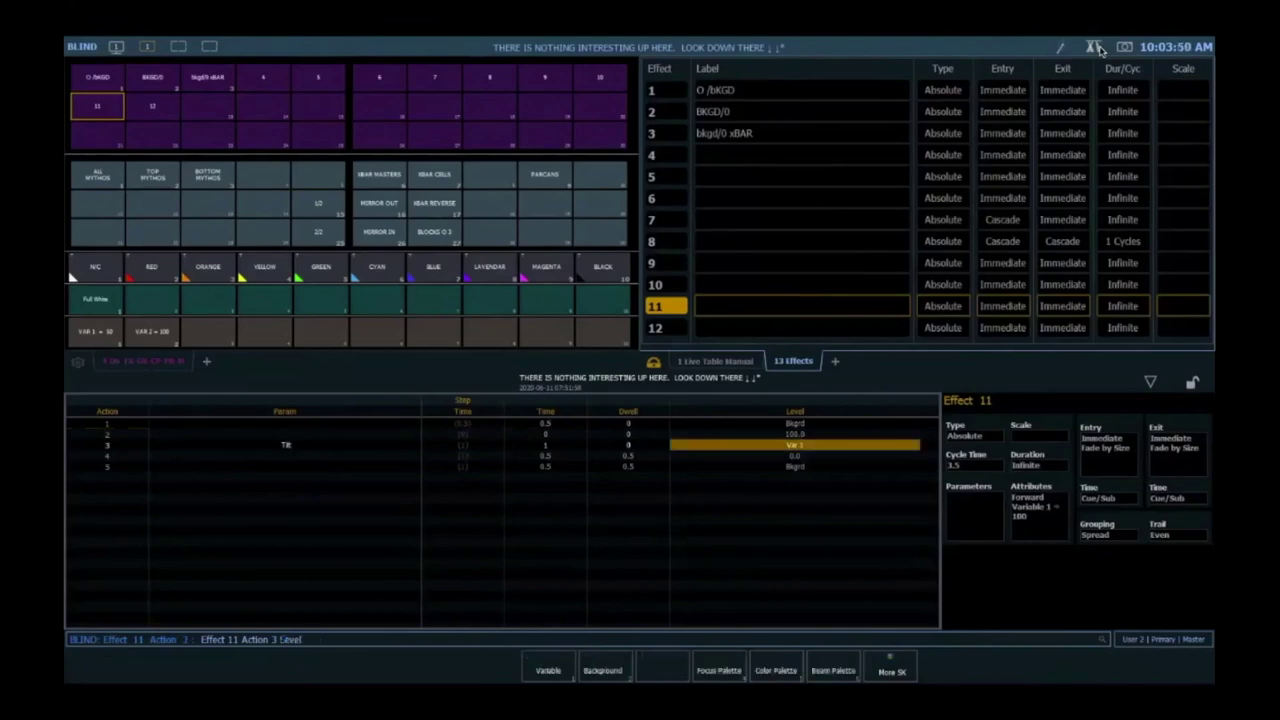
key("Down")
key("Down")
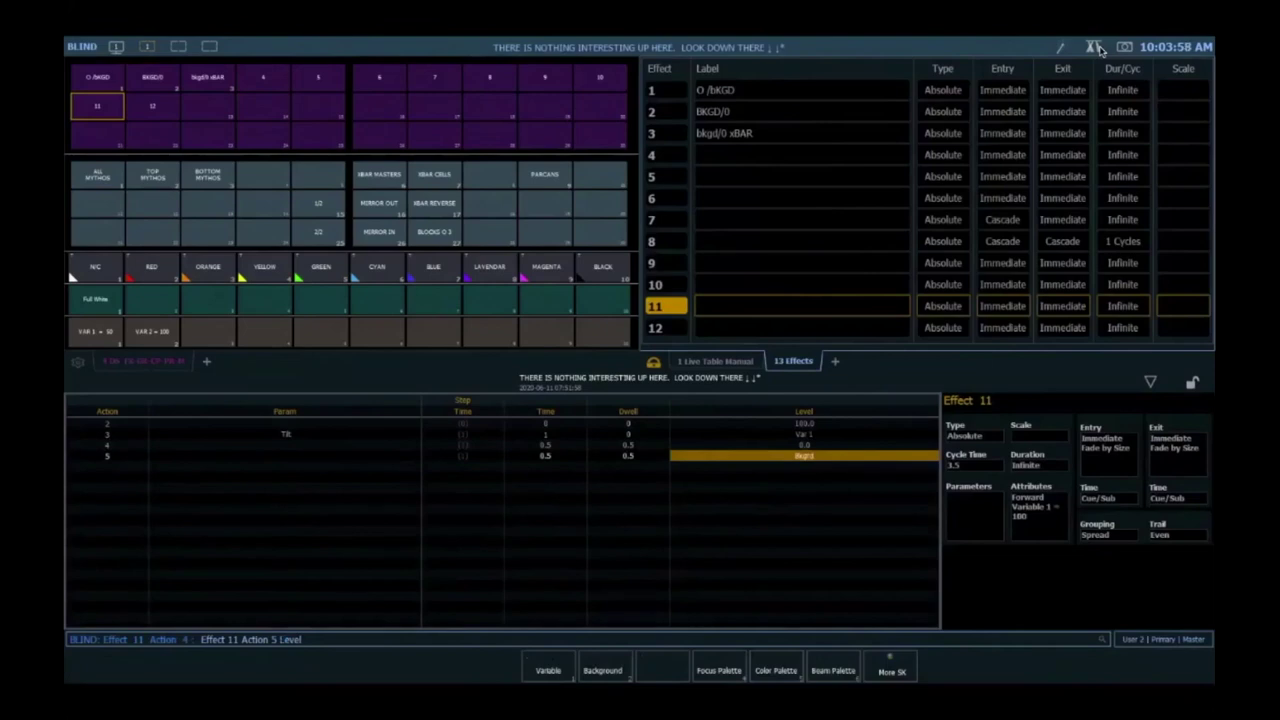
key("Return")
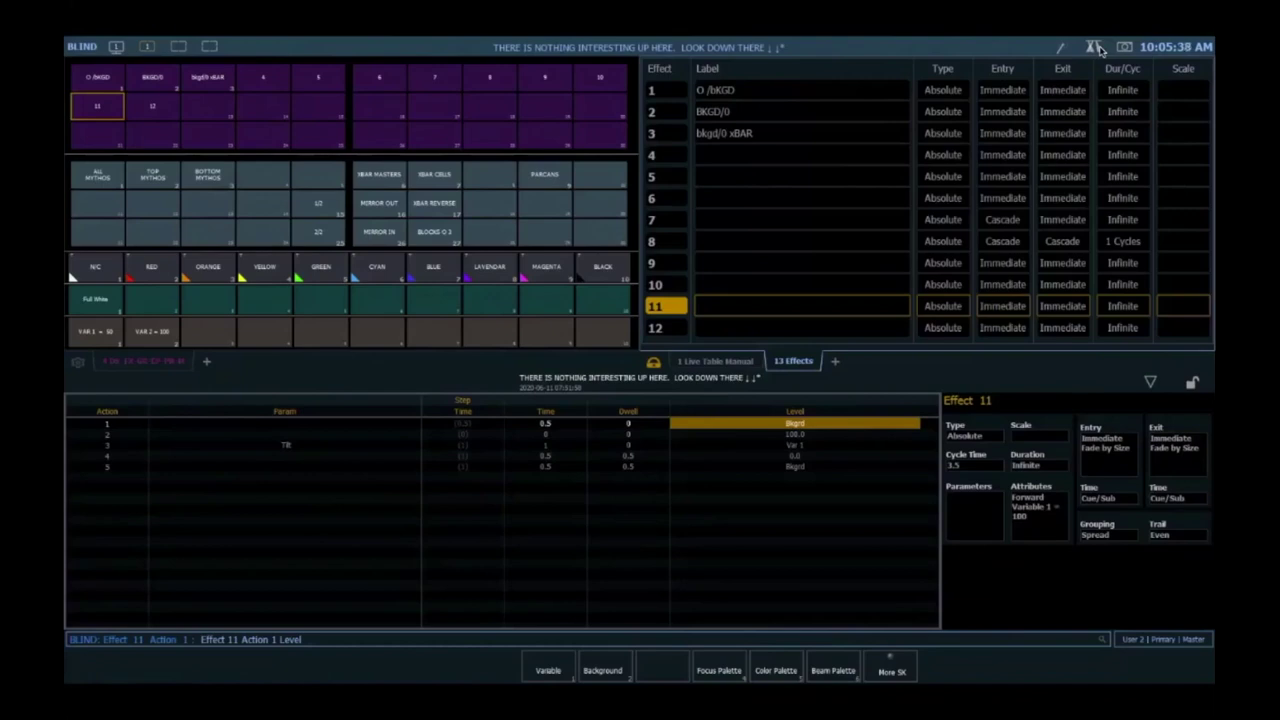
key("BackSpace")
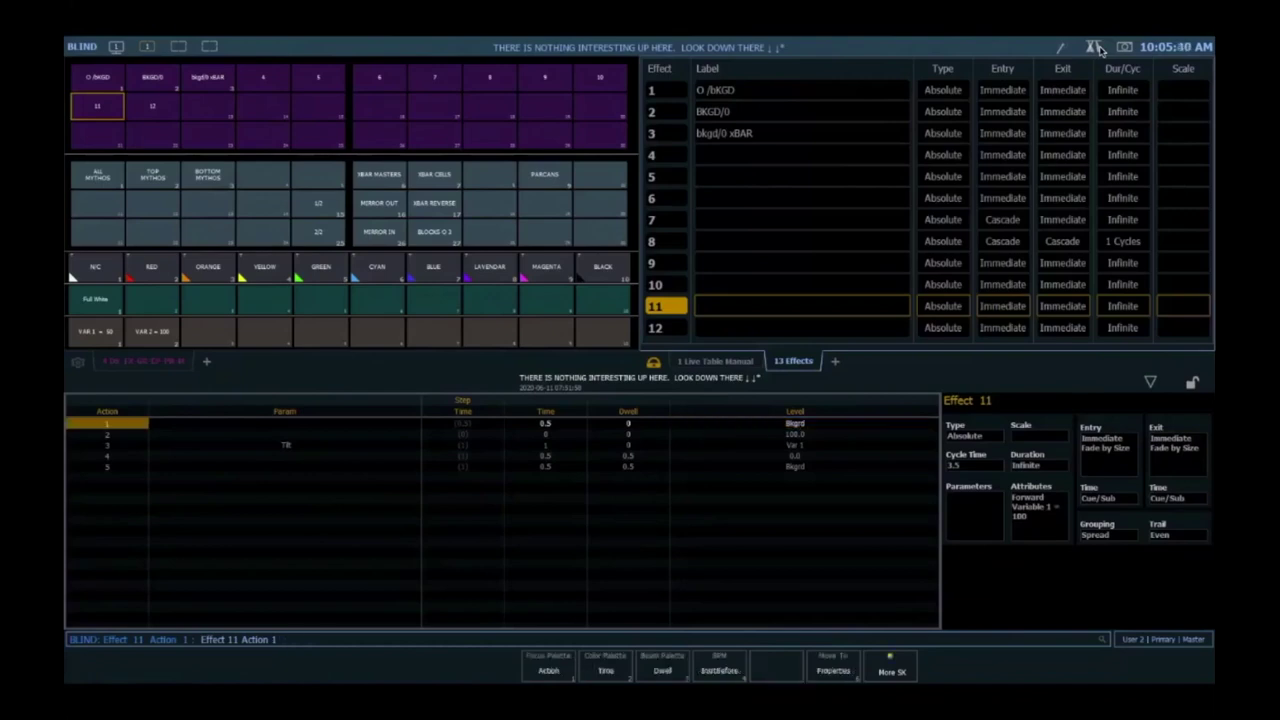
- Select Group 7 in Live with a Mirror Out, 10 InterLeave offset and clear the selection
key("F1")
key("g")
key("7")
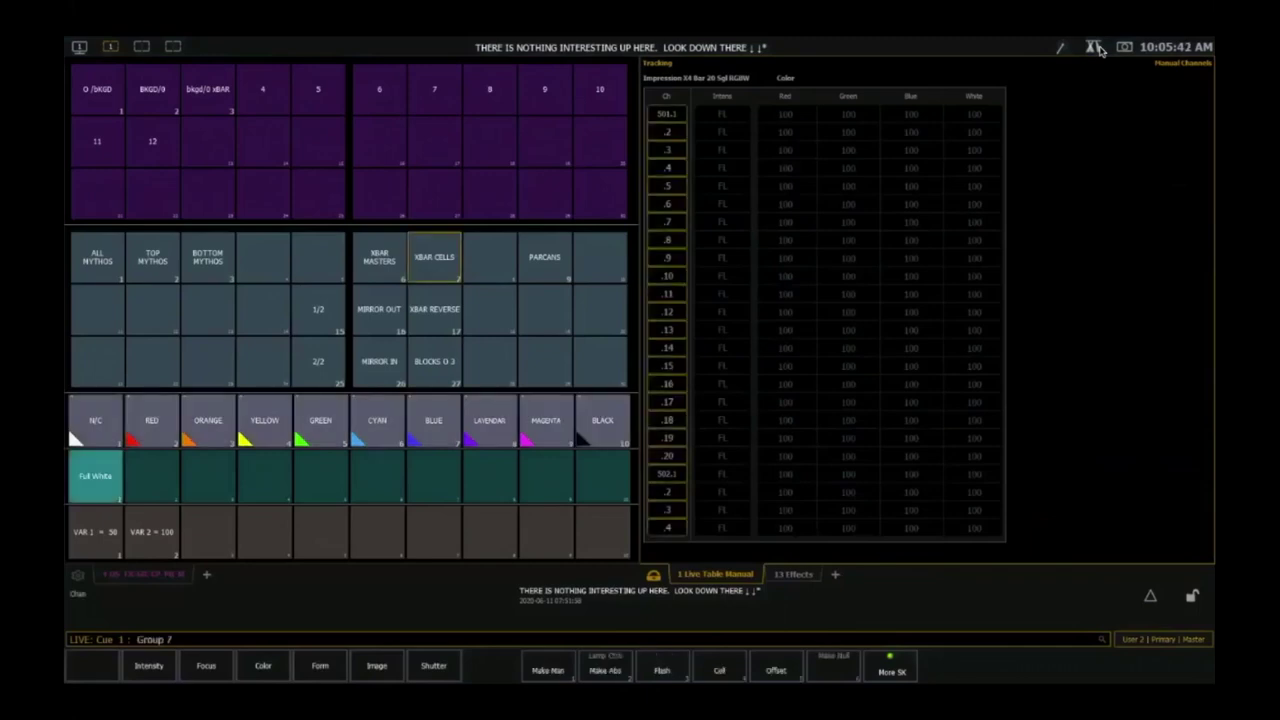
key("alt+o")
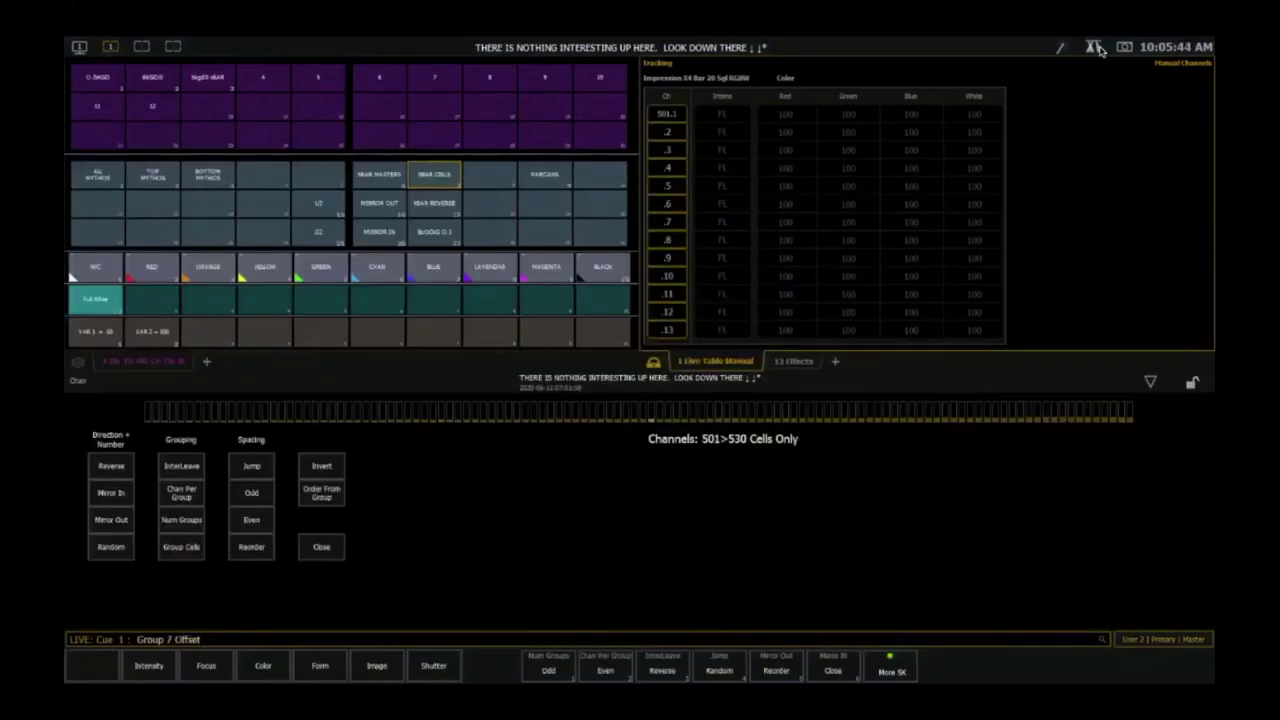
key("shift+F5")
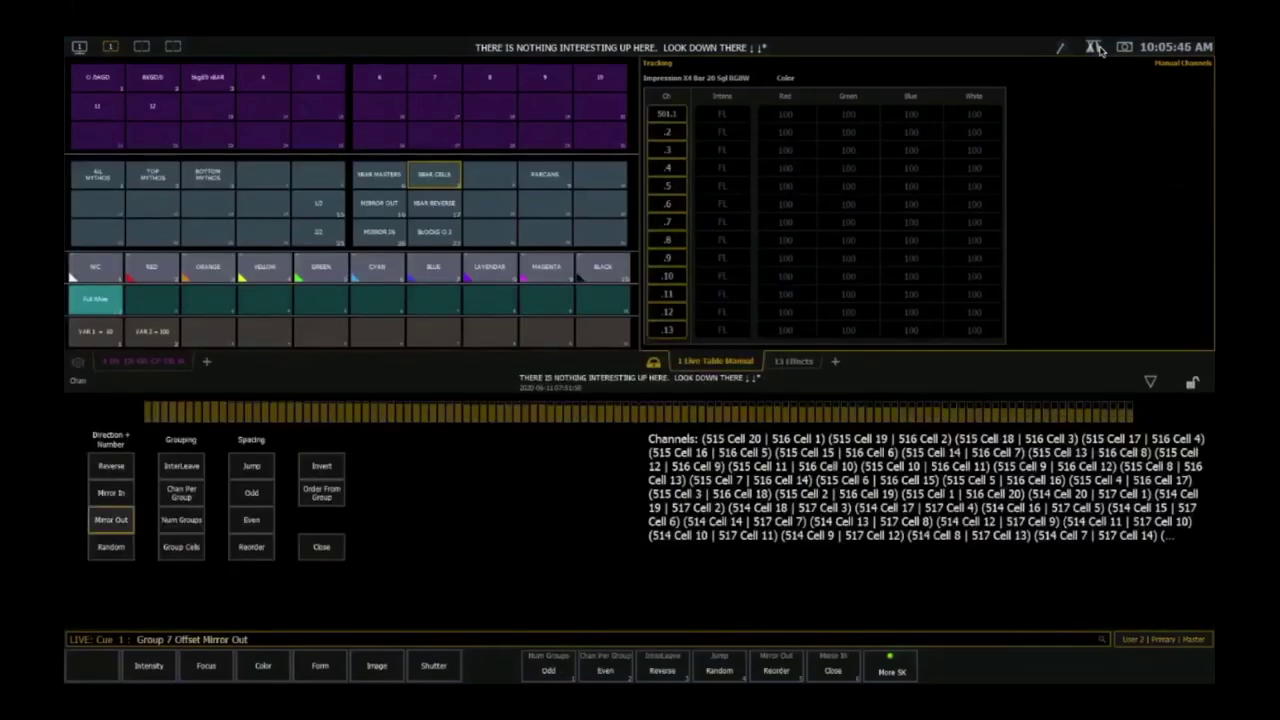
type("10")
key("shift+F3")
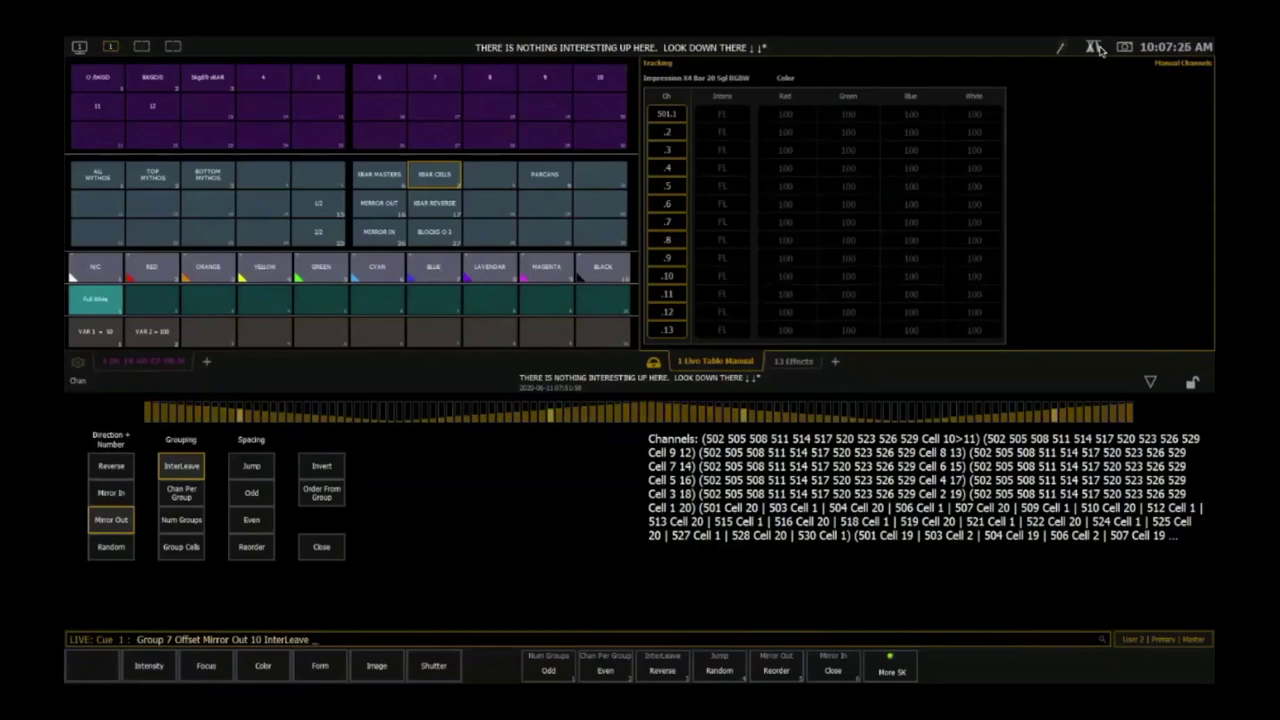
key("Return")
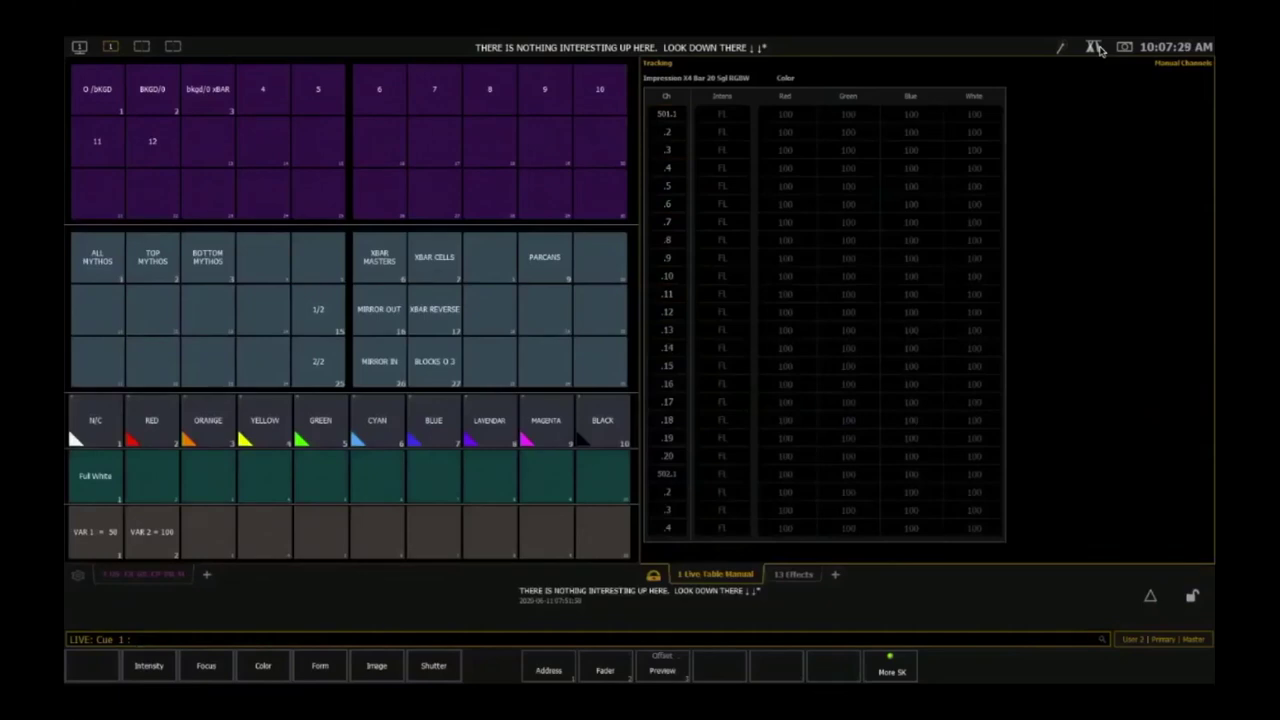
- Look at Effect 11 in Blind again and return to Live
key("Return")
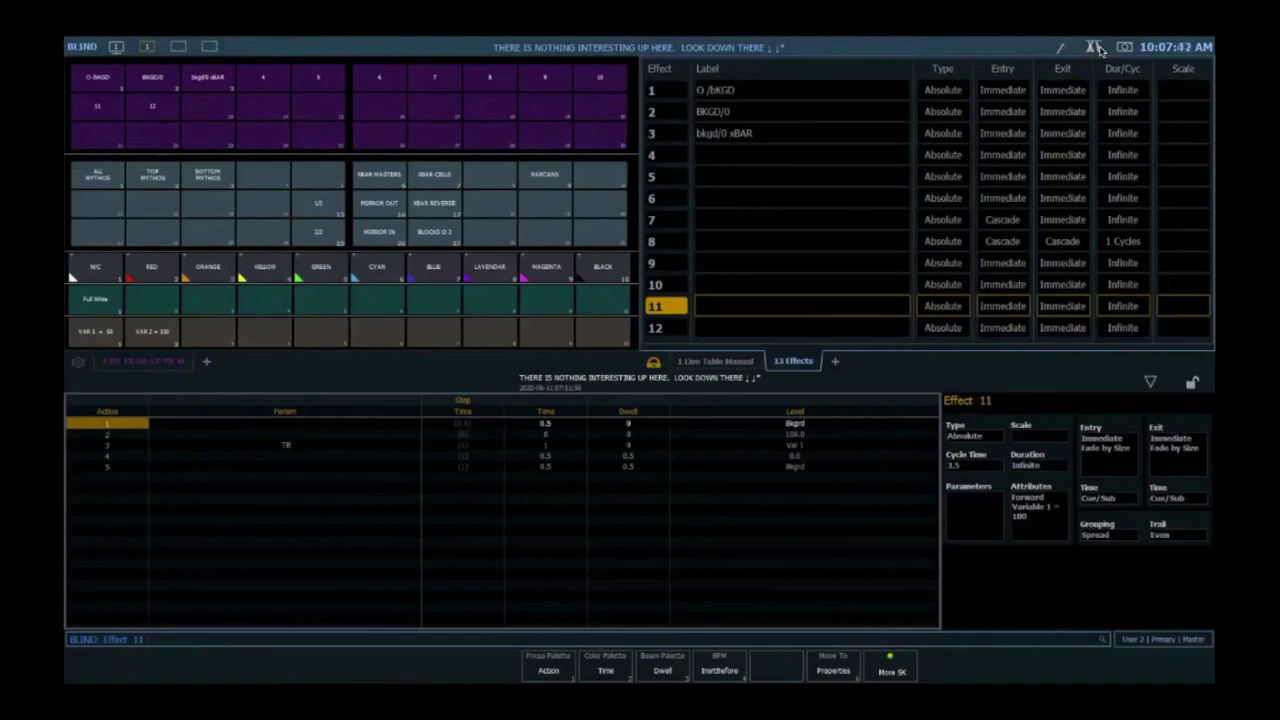
key("F1")
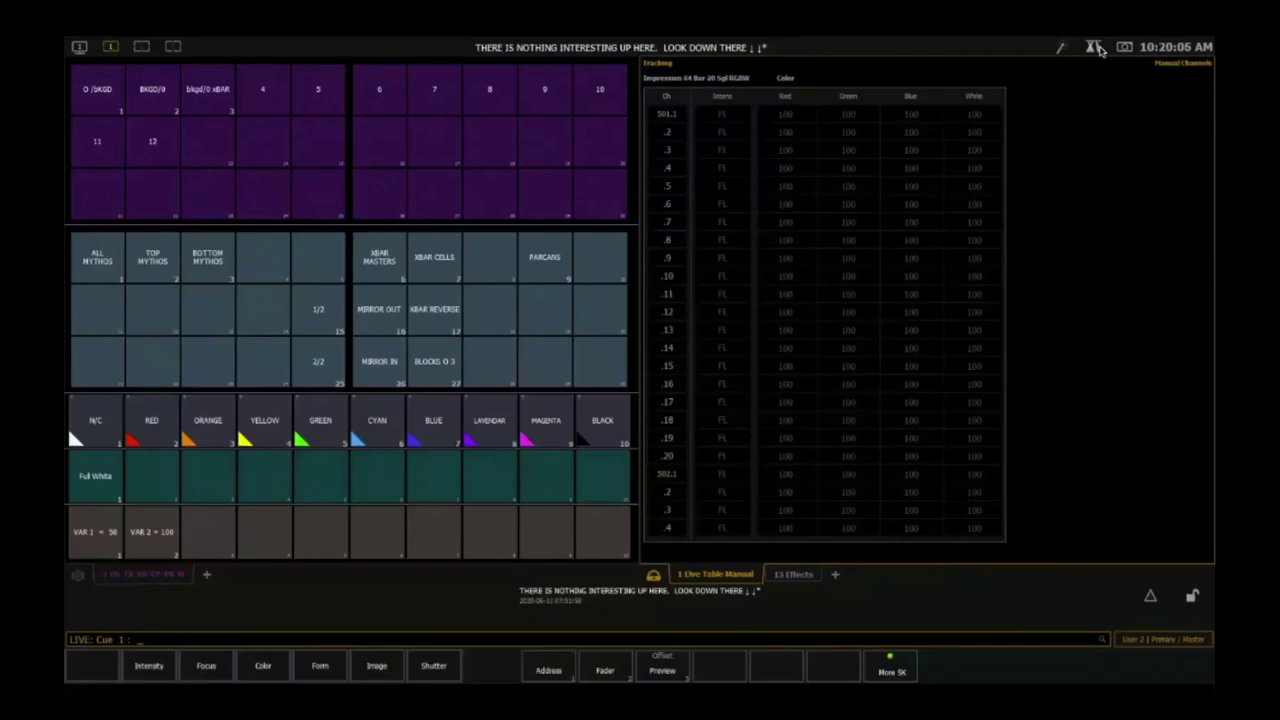
- Open the effects in Blind and create Effect 13 as a Linear effect
key("Return")
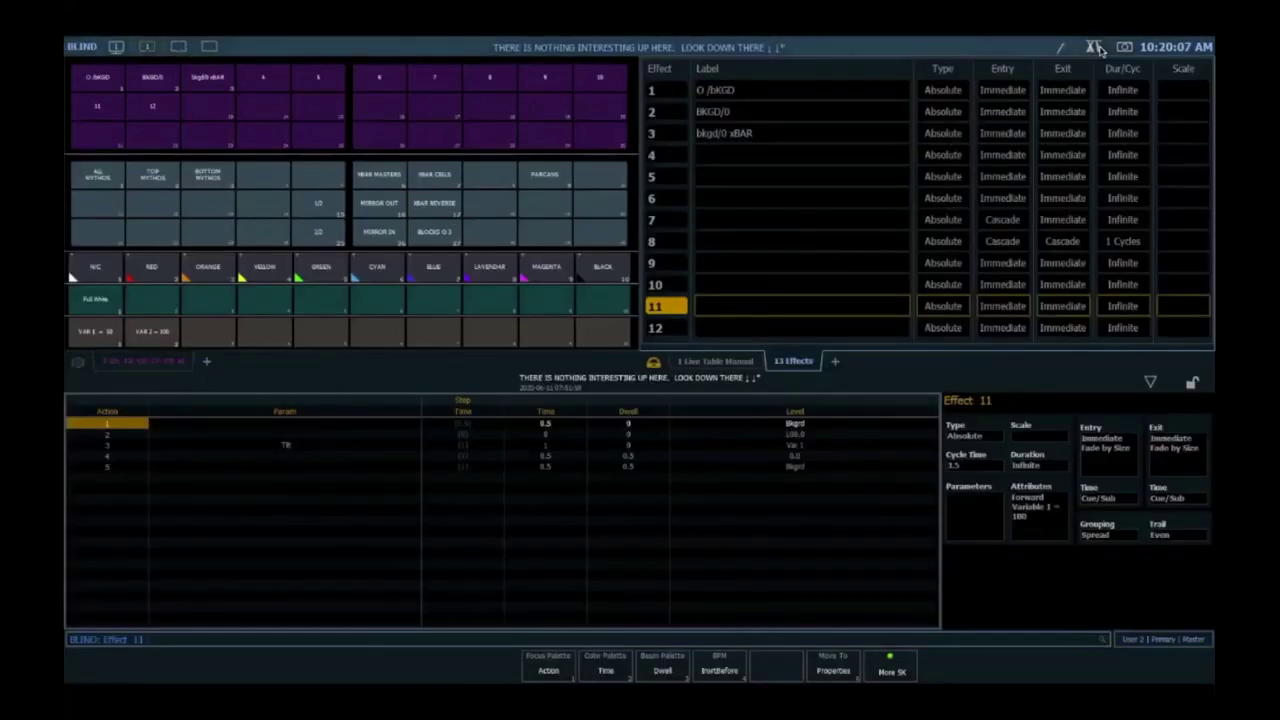
key("1")
key("3")
key("Return")
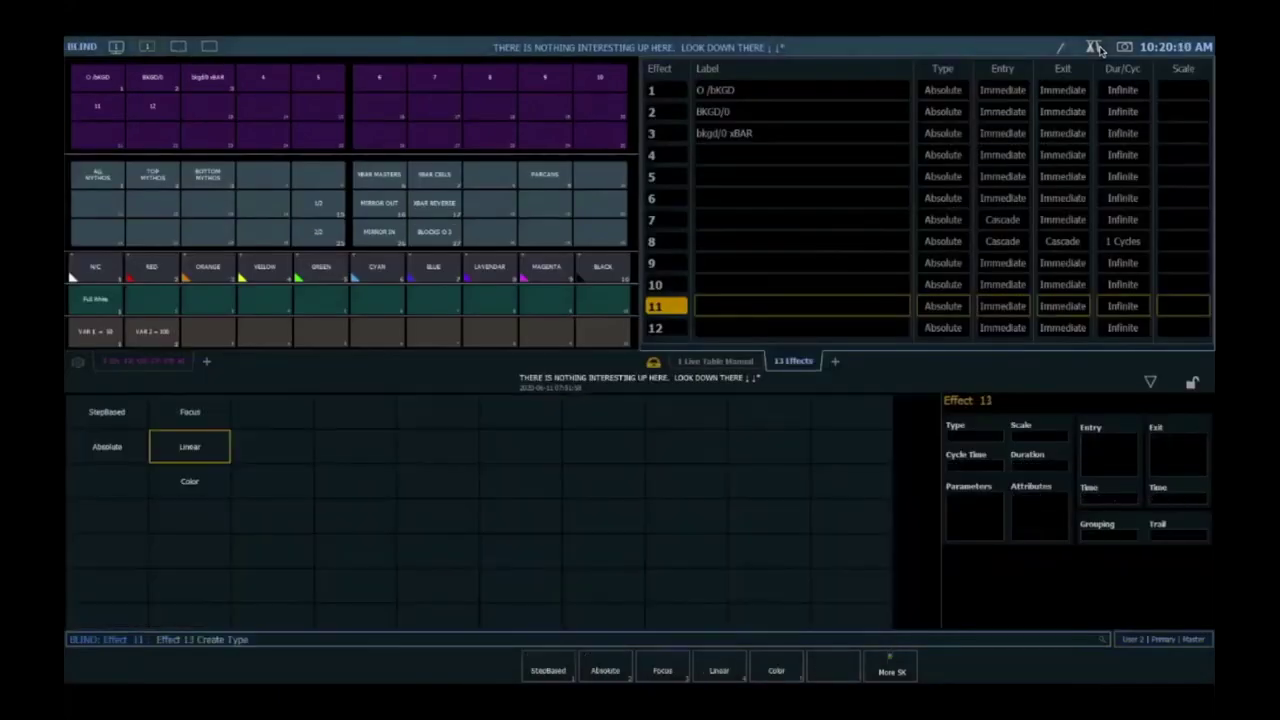
key("Return")
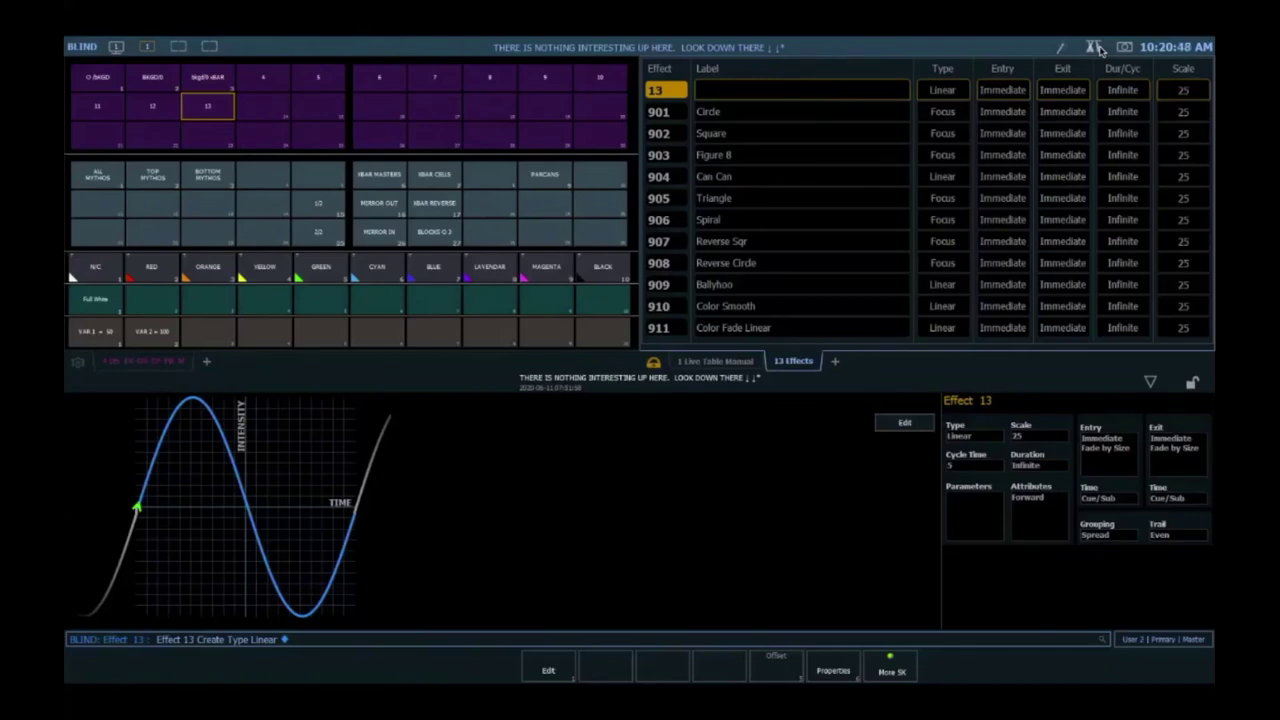
- Assign the Red, Green and Blue parameters to Effect 13
key("p")
key("b")
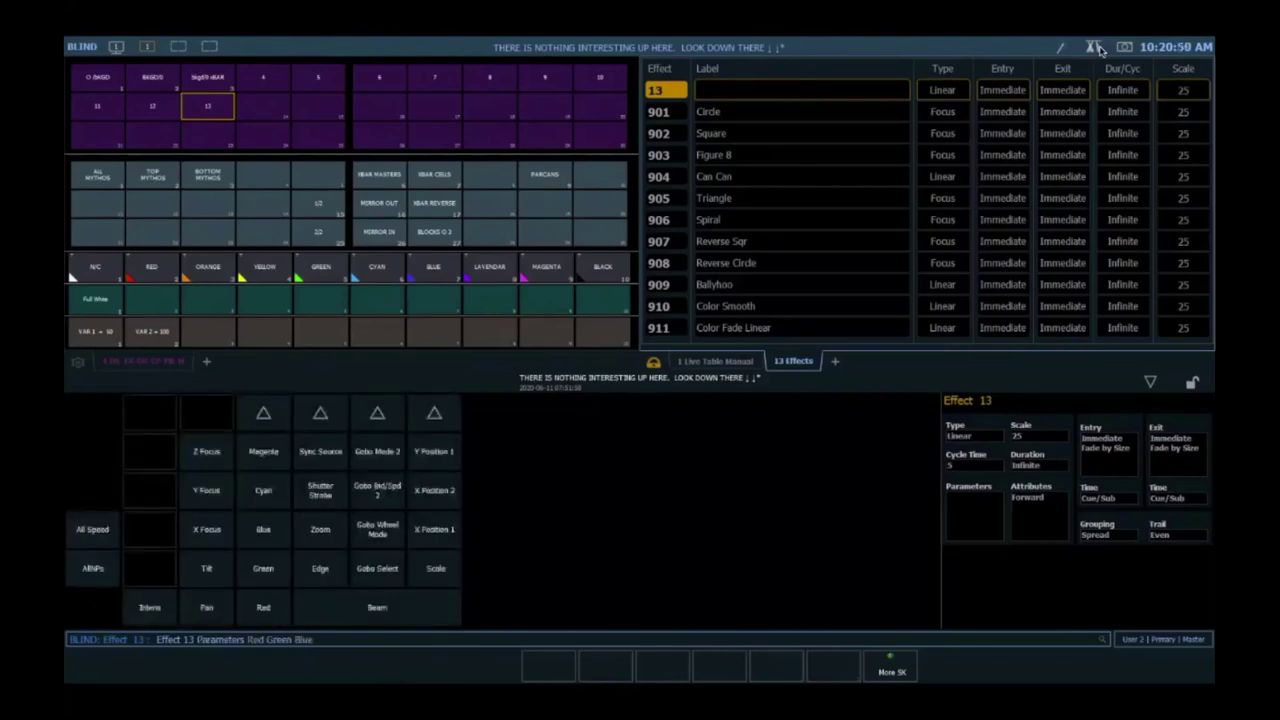
key("Return")
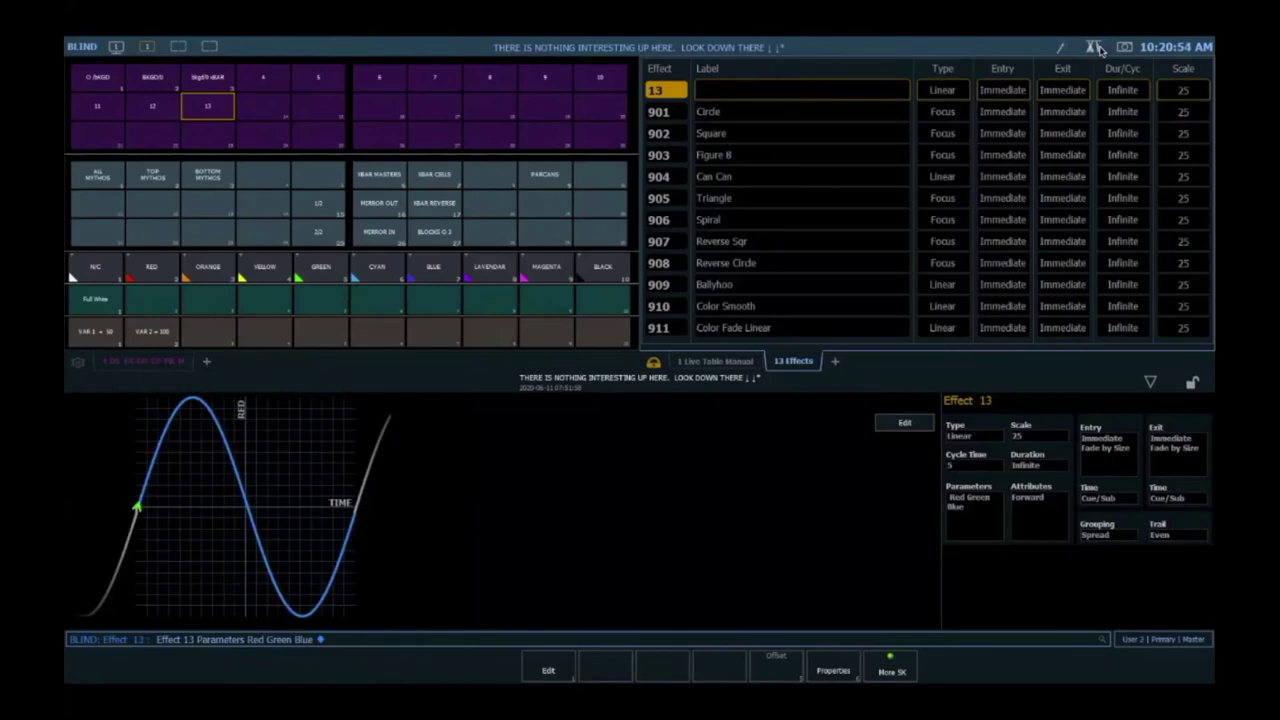
- Bring up the 3D stage view, return to Live and apply Effect 13 to Group 7
key("ctrl+Tab")
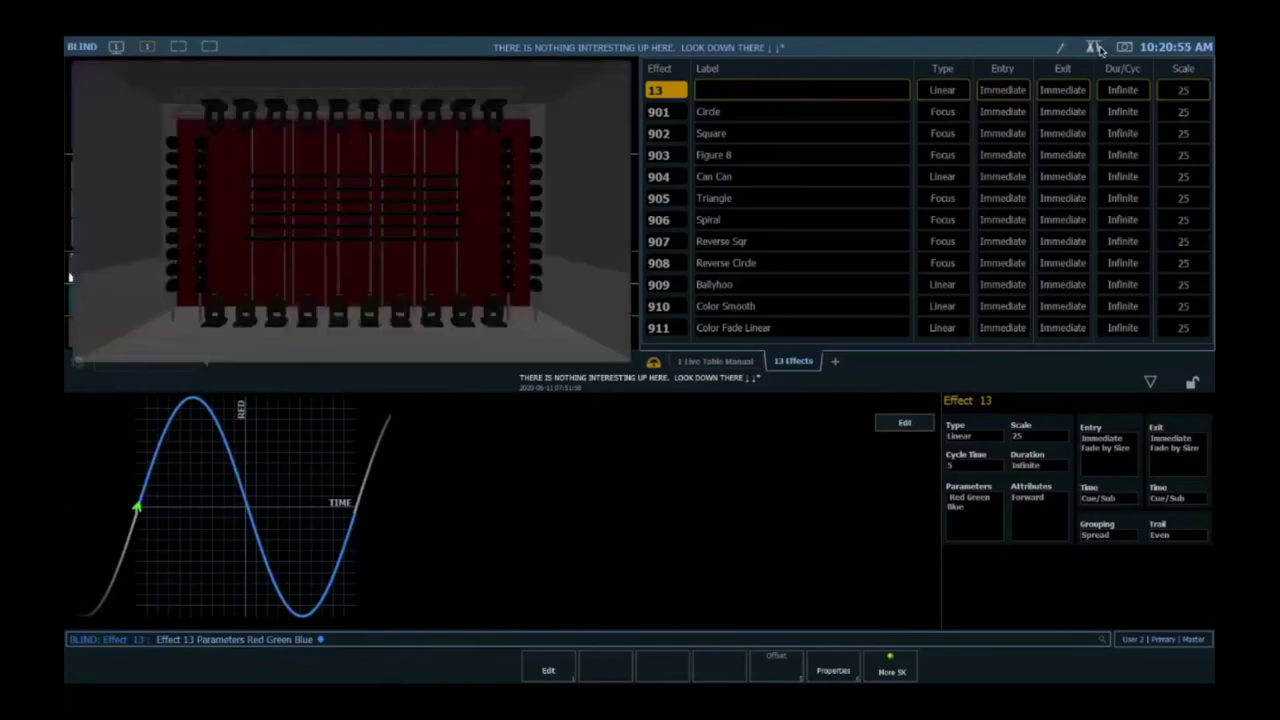
key("F1")
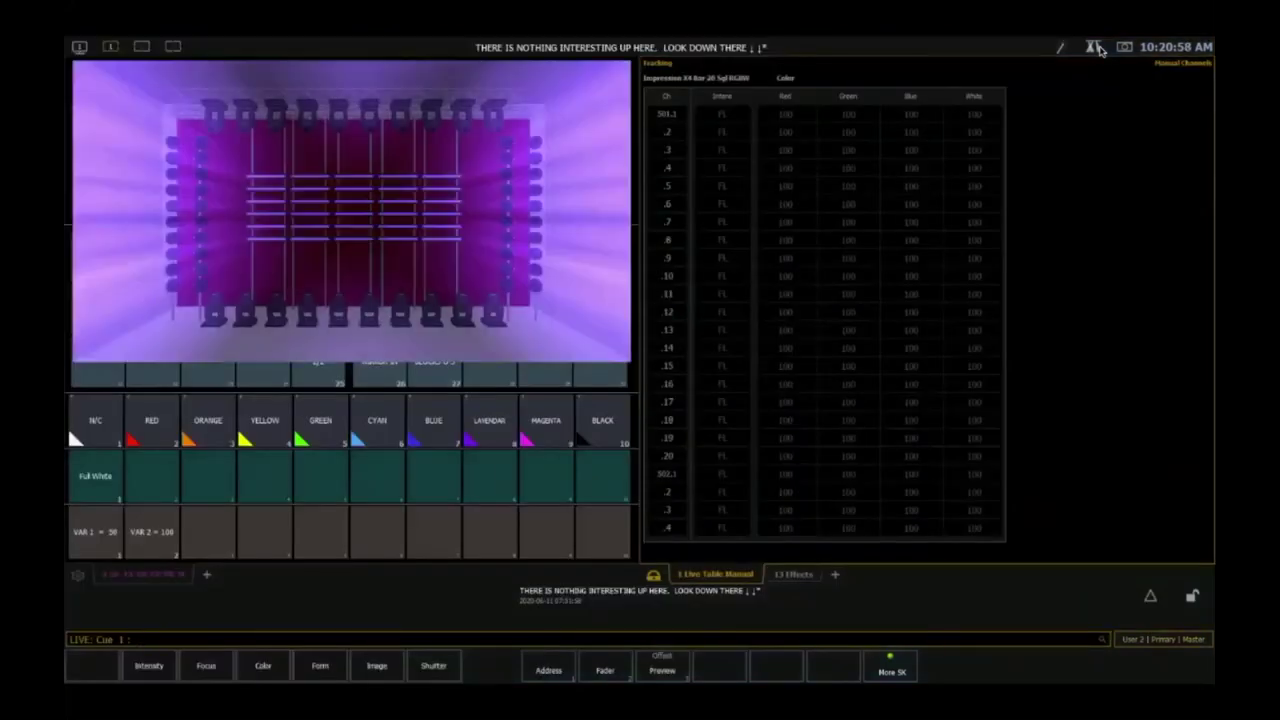
key("g")
key("7")
key("e")
key("1")
key("3")
key("Return")
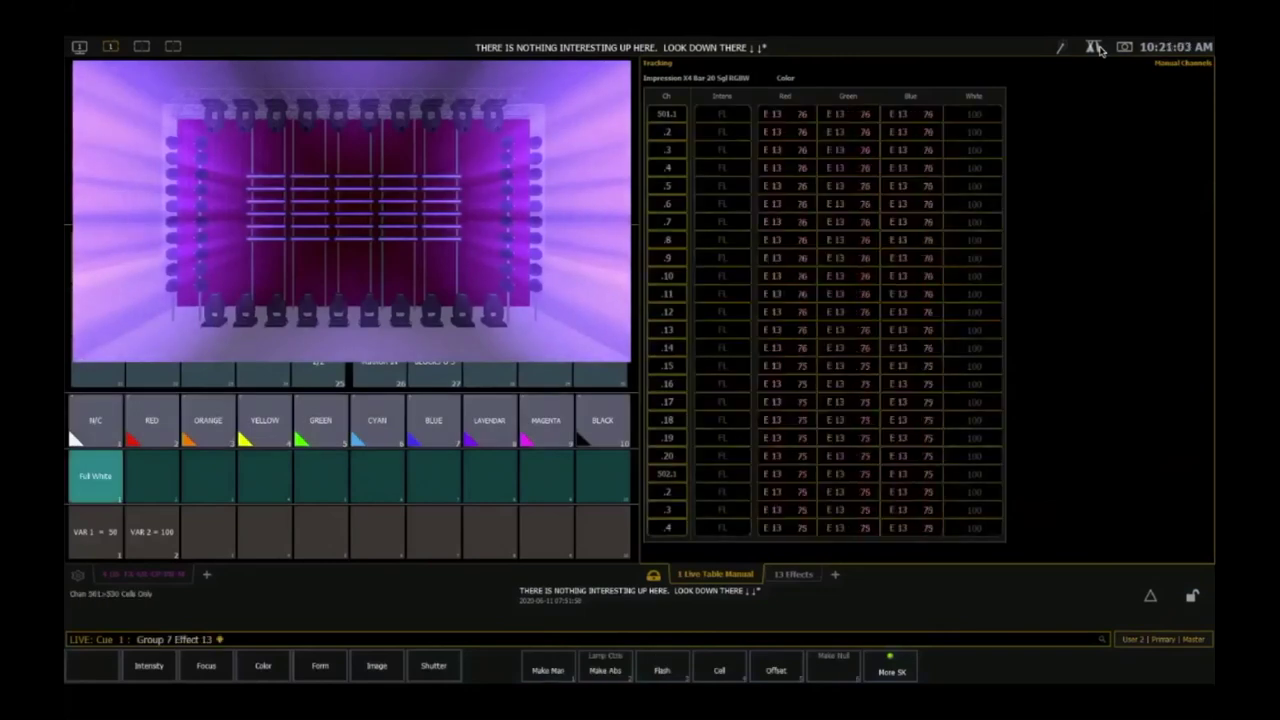
- Set Group 7 to Color Palette 10 (BLACK) as the background of the running effect
key("c")
key("1")
key("0")
key("Return")
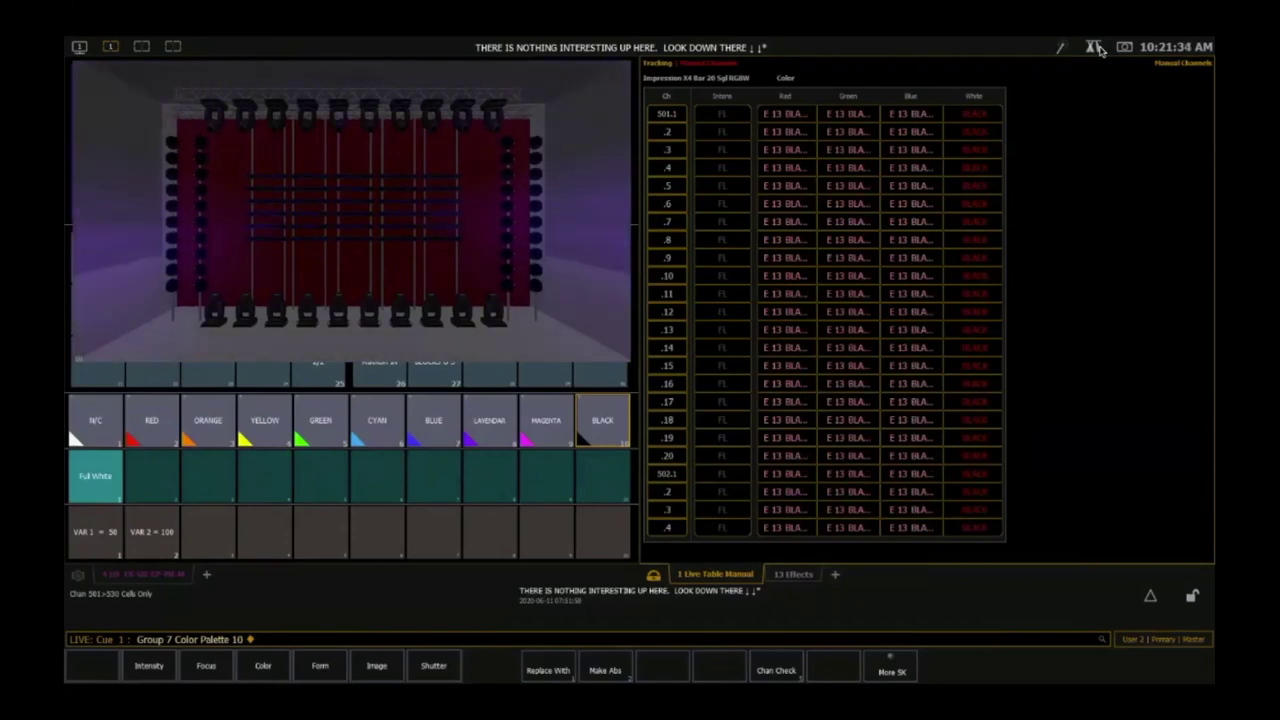
- Open Effect 11 in Blind and set Action 3's step time to 0.5 and its time to 1
key("b")
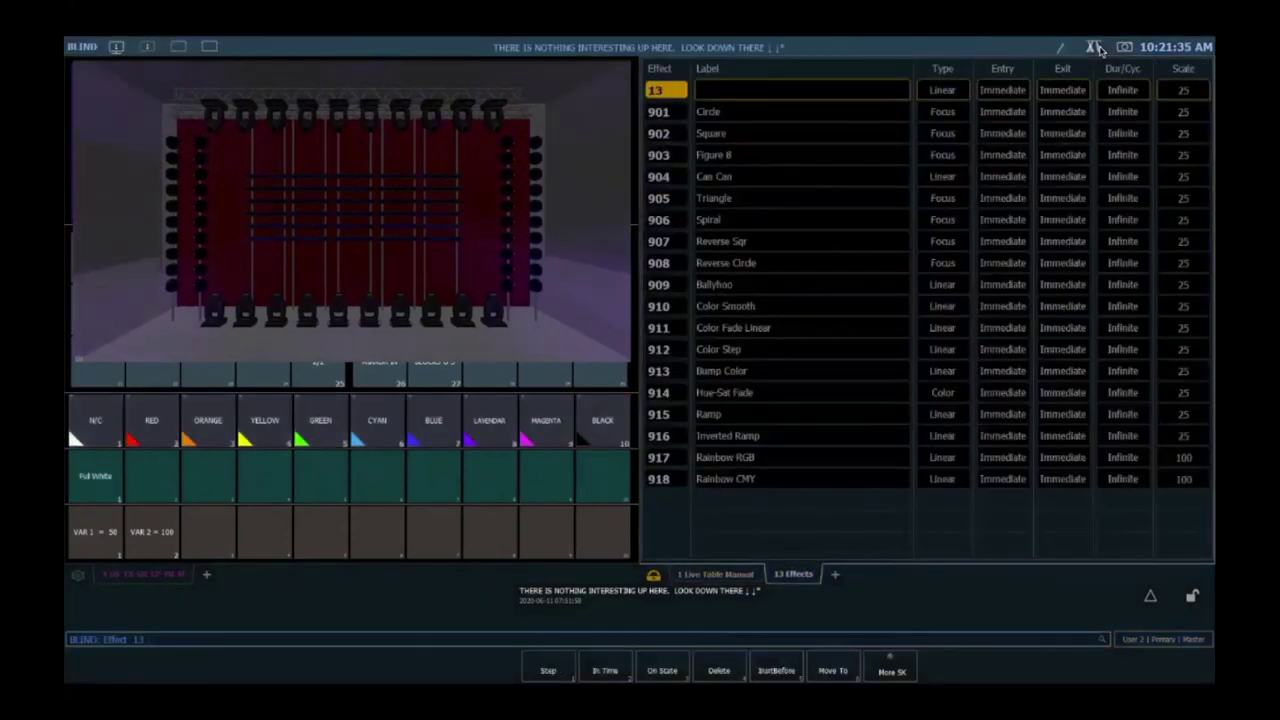
type("11")
key("Return")
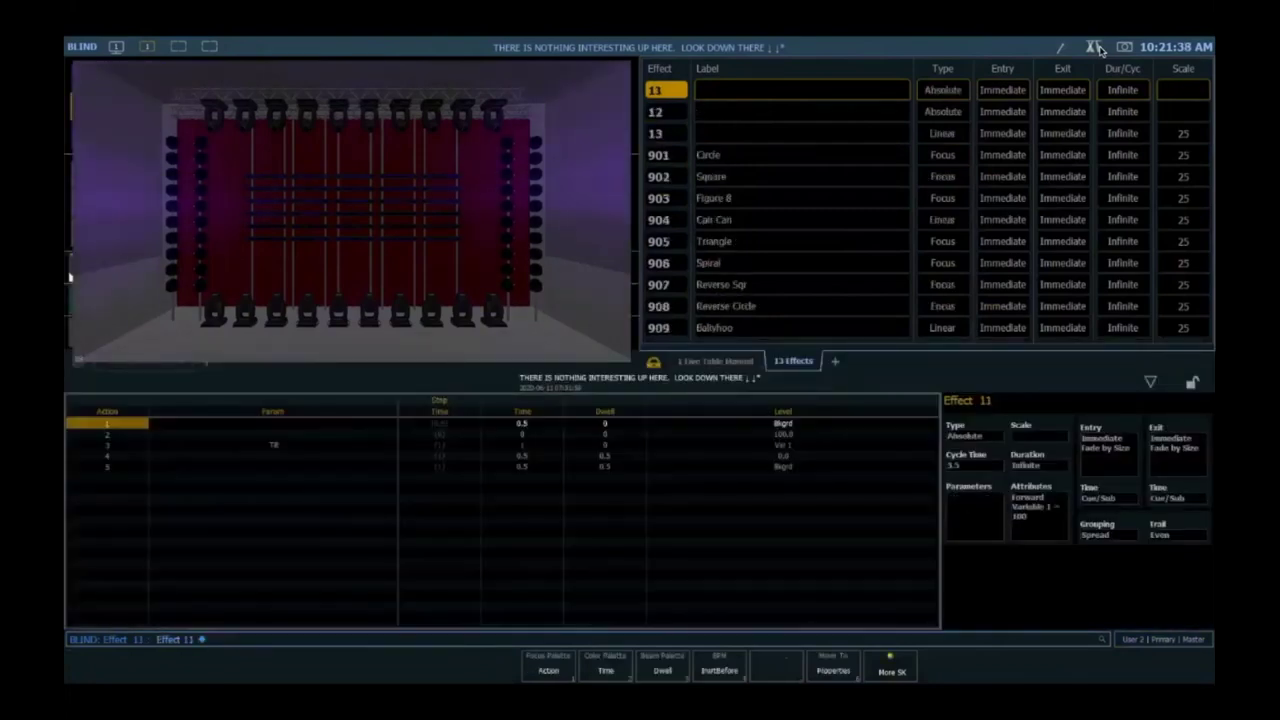
key("Right")
key("Down")
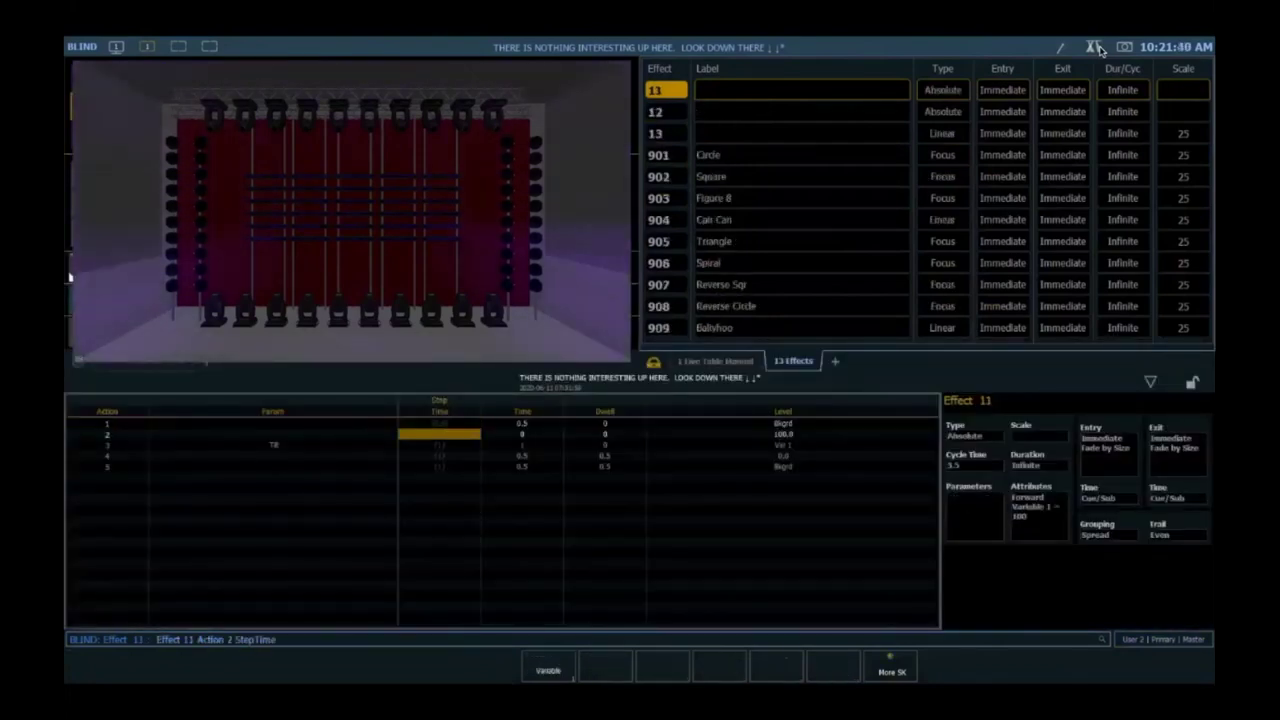
key("Down")
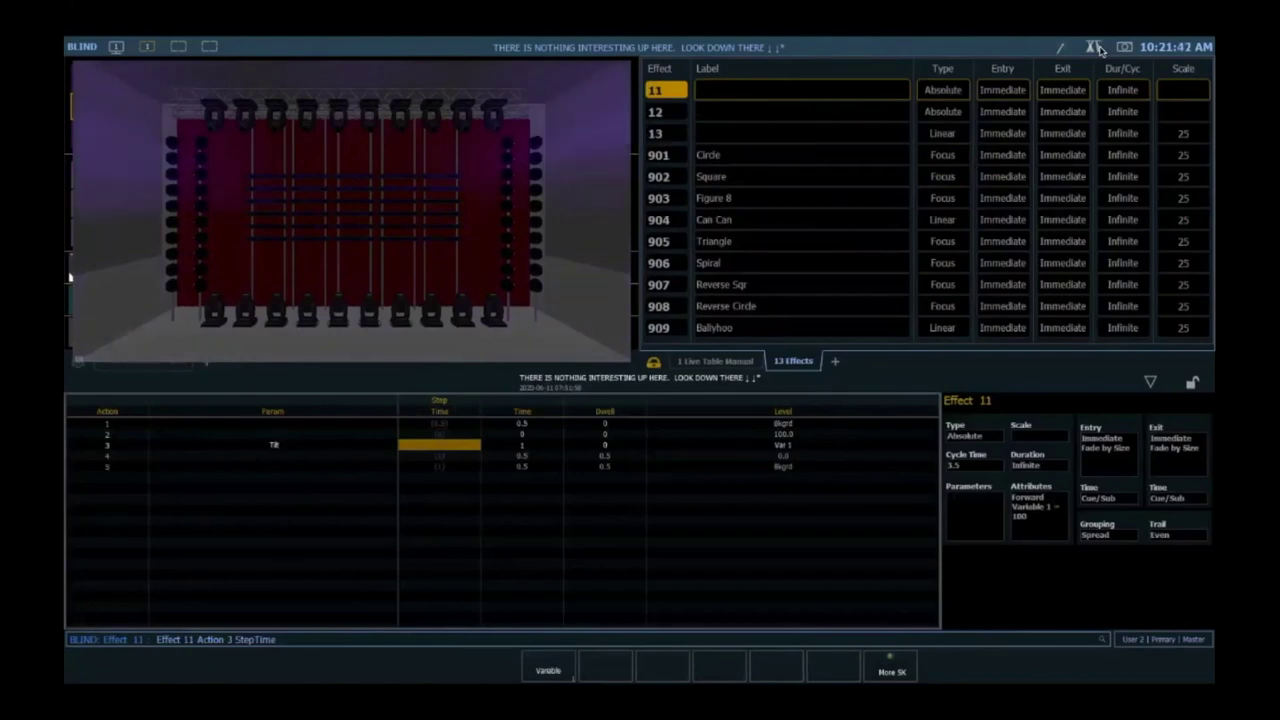
type(".5")
key("Return")
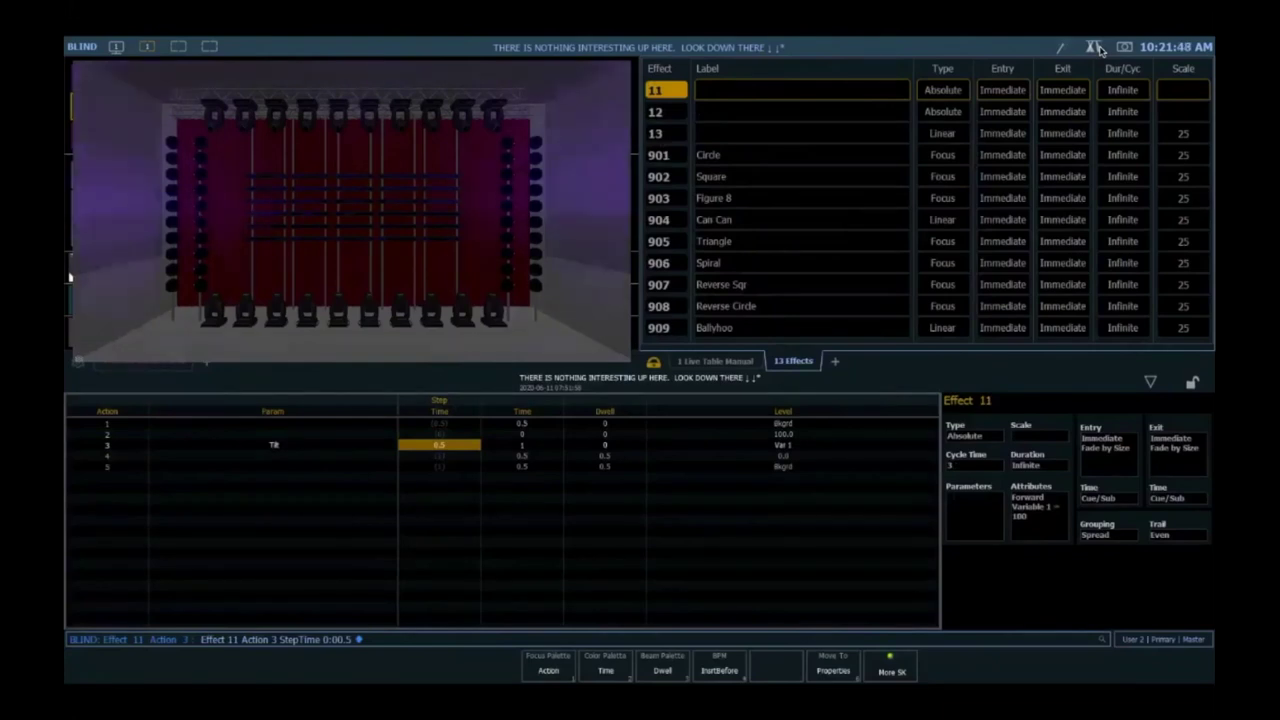
key("i")
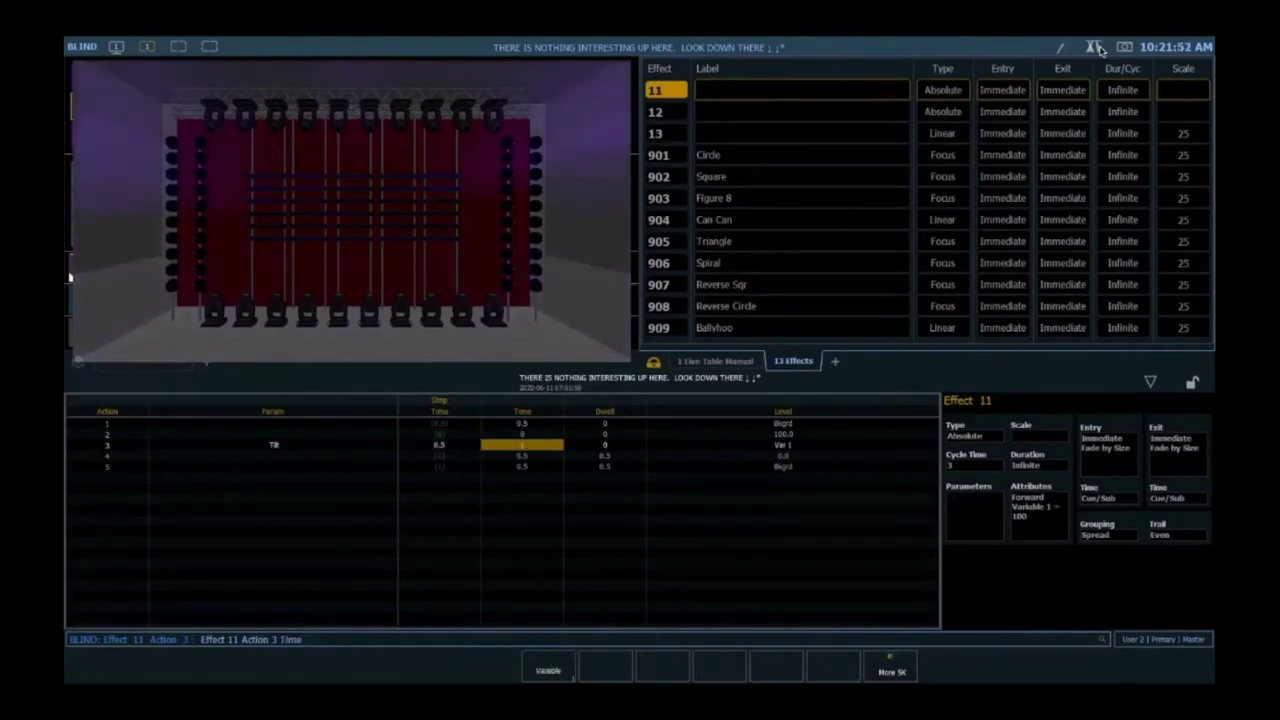
type("1")
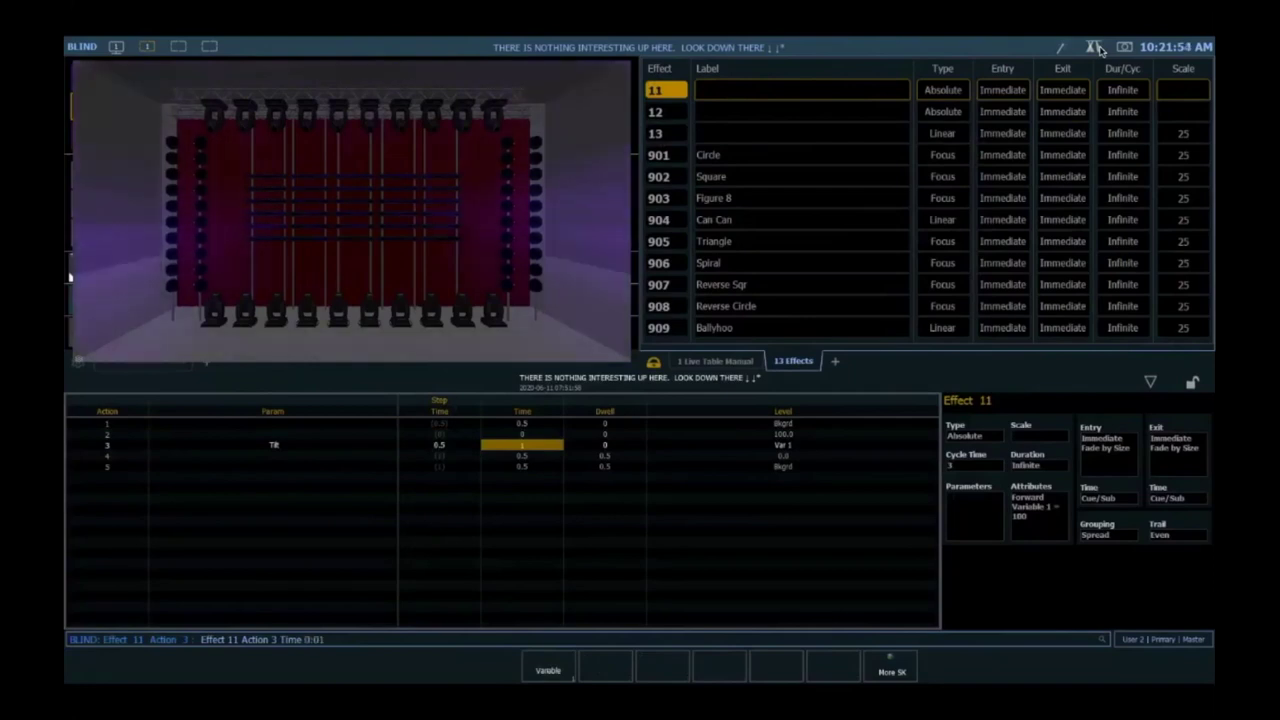
key("Return")
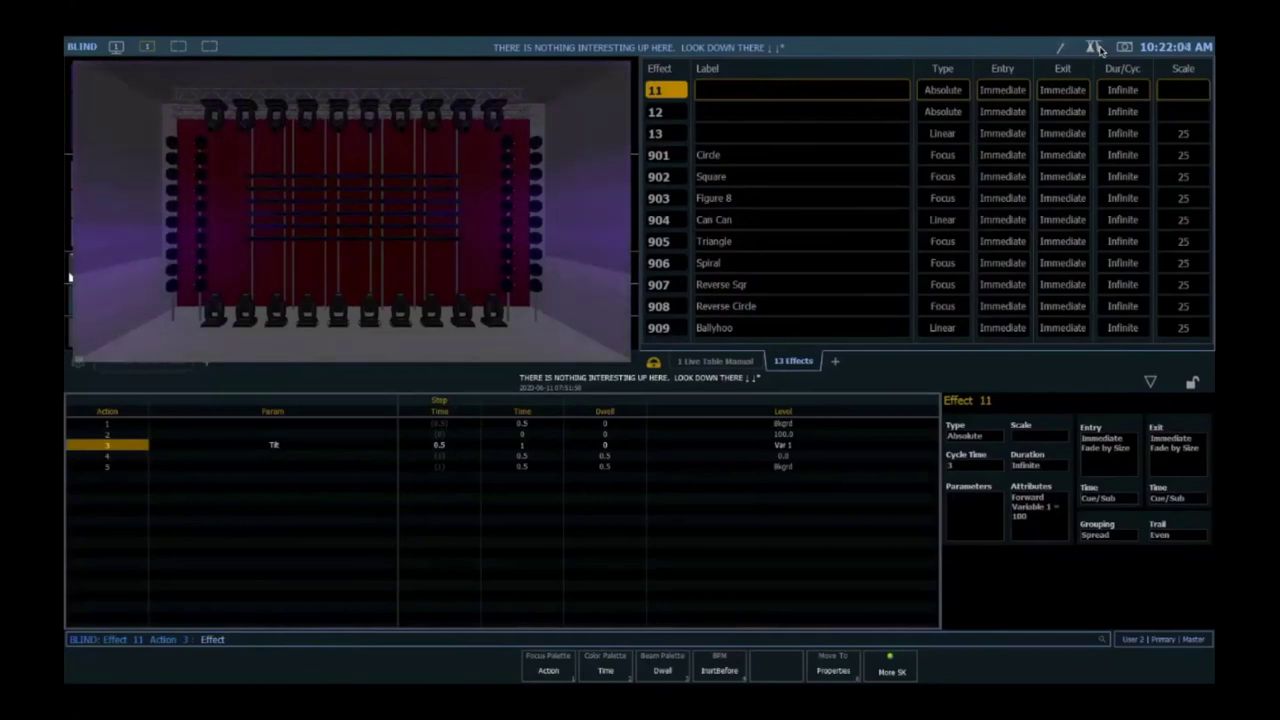
- Create Effect 14 as an Absolute effect
type("14")
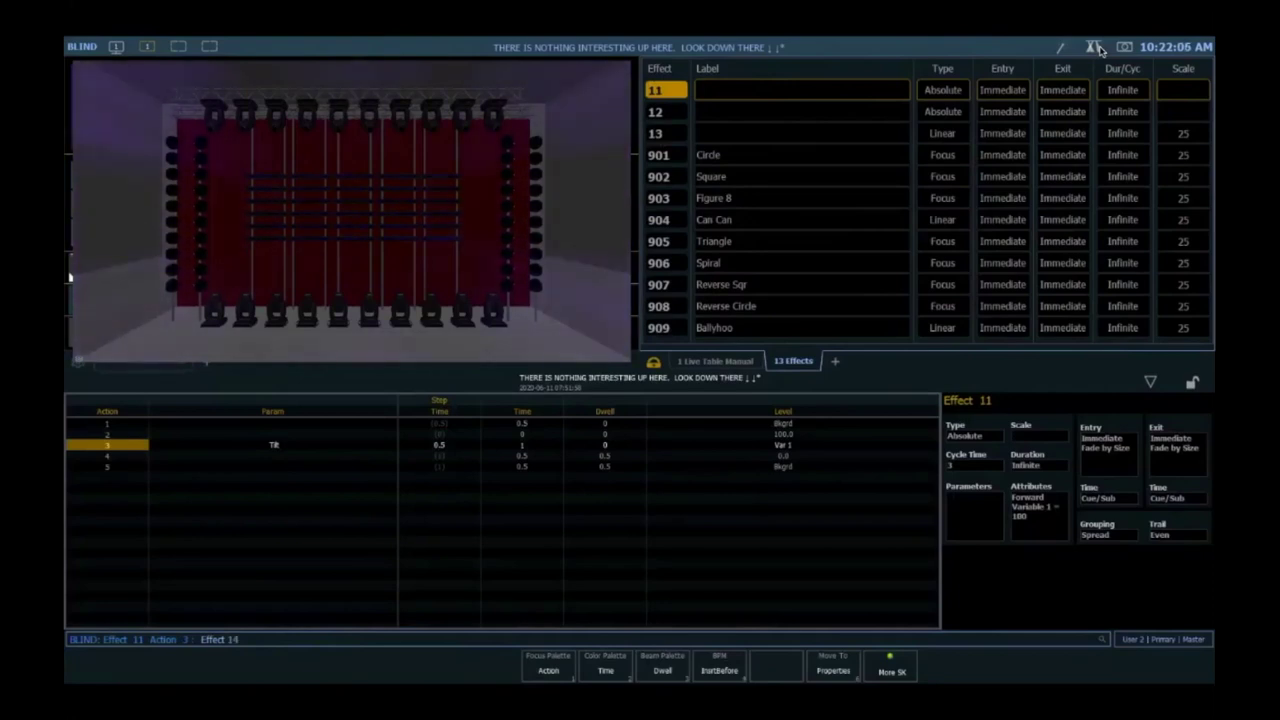
key("Return")
key("F2")
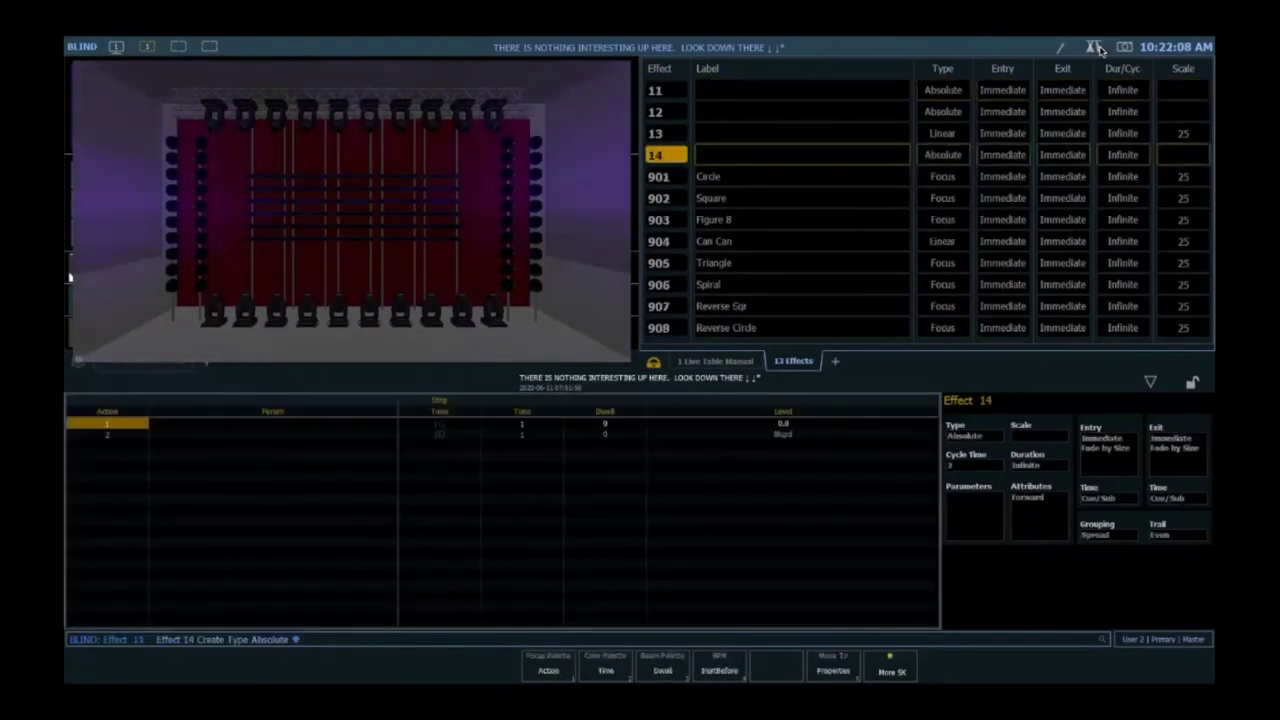
- Build six actions in Effect 14 with levels alternating between 100 and 0
key("Return")
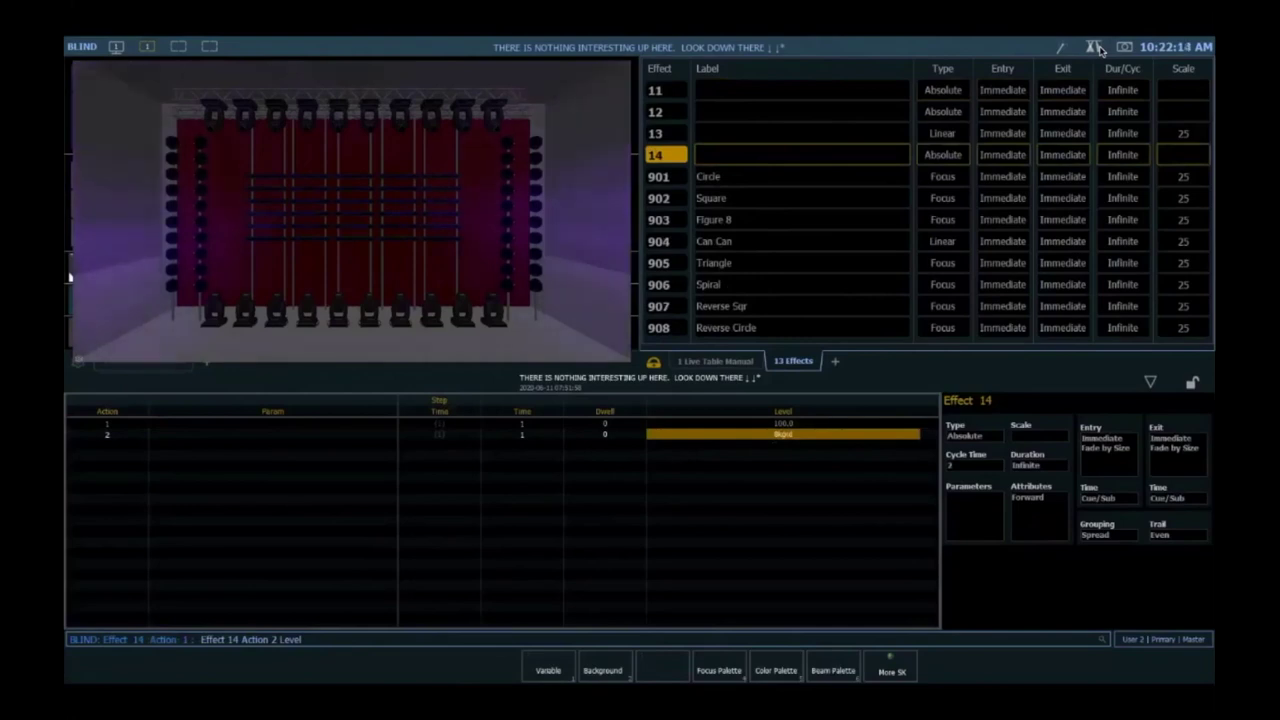
type("1")
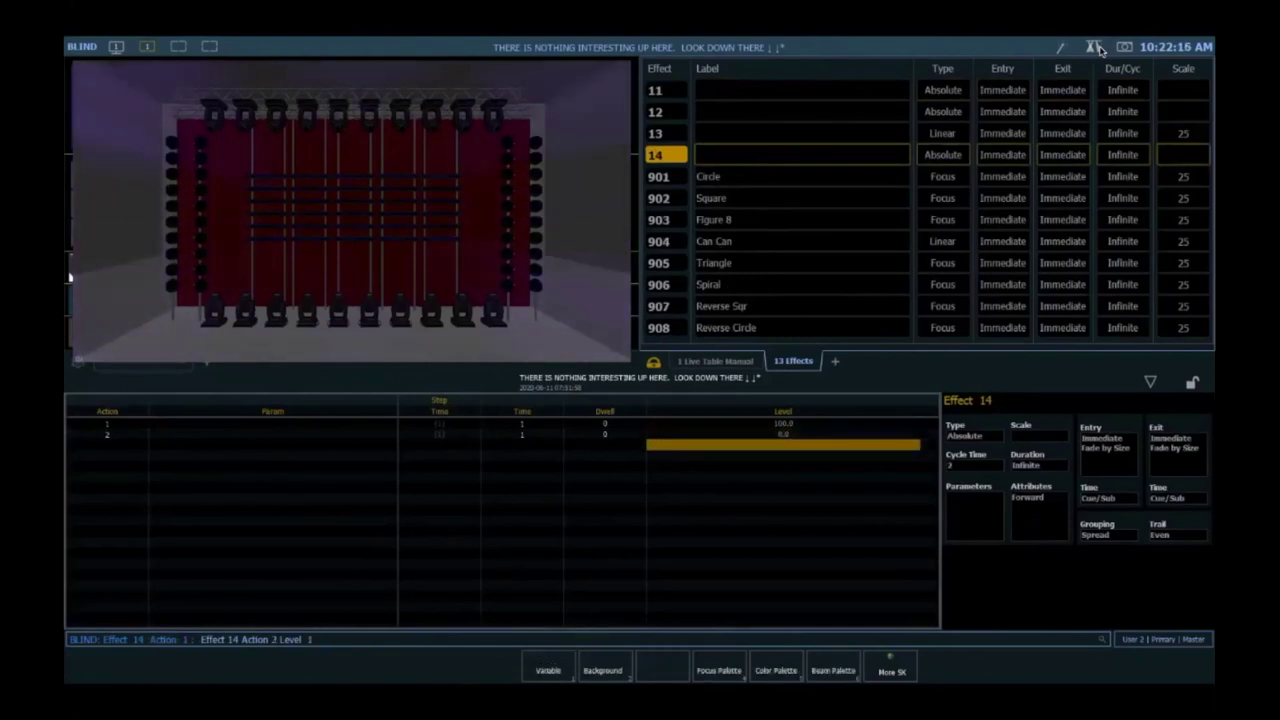
key("Return")
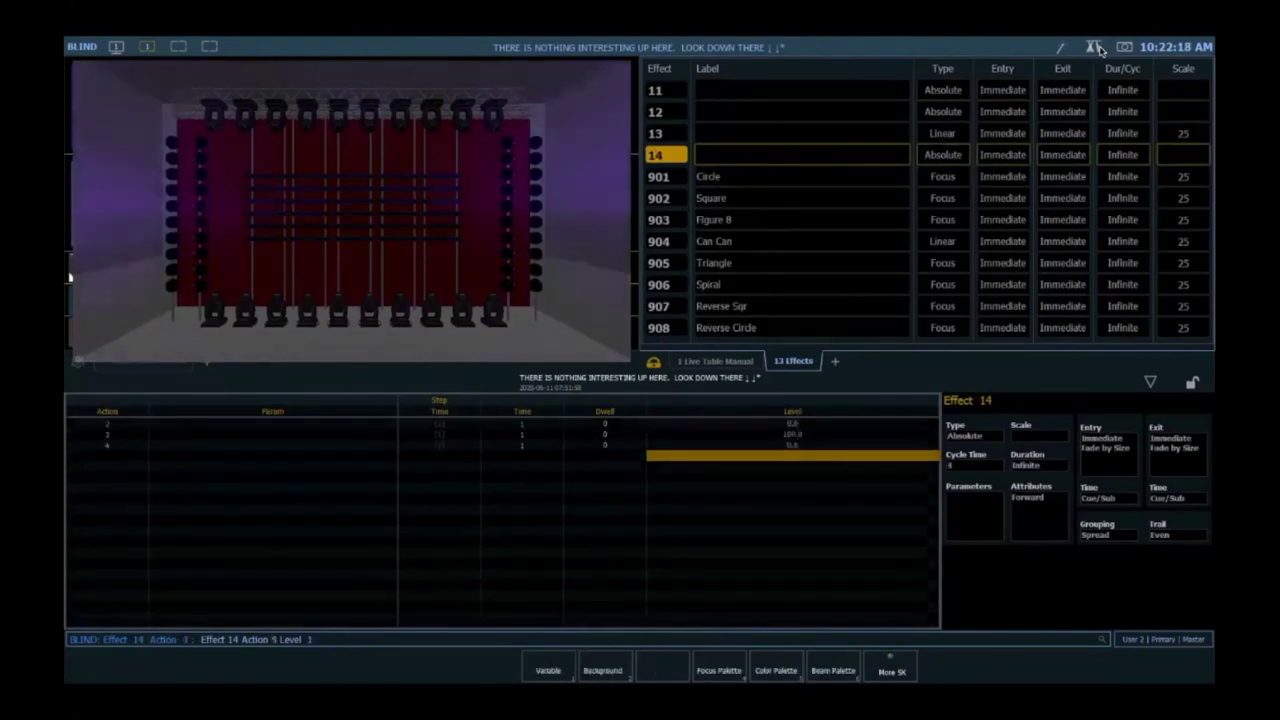
type("3")
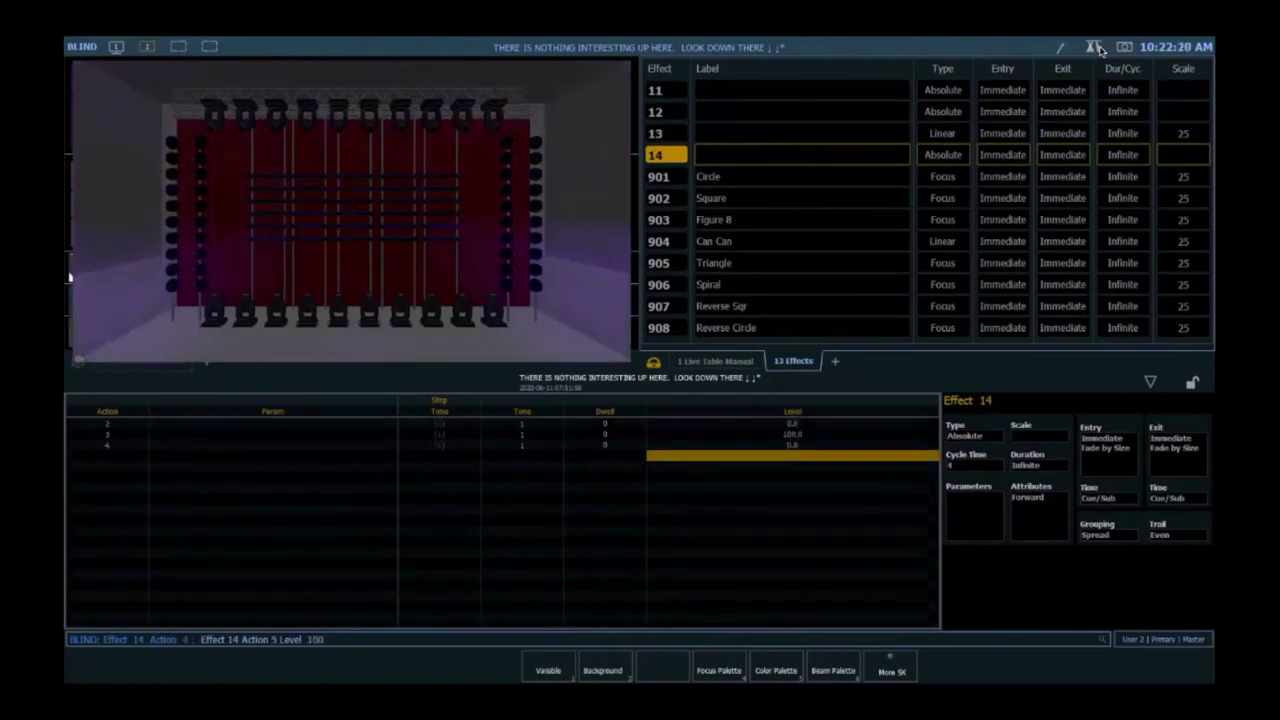
type("00")
key("Return")
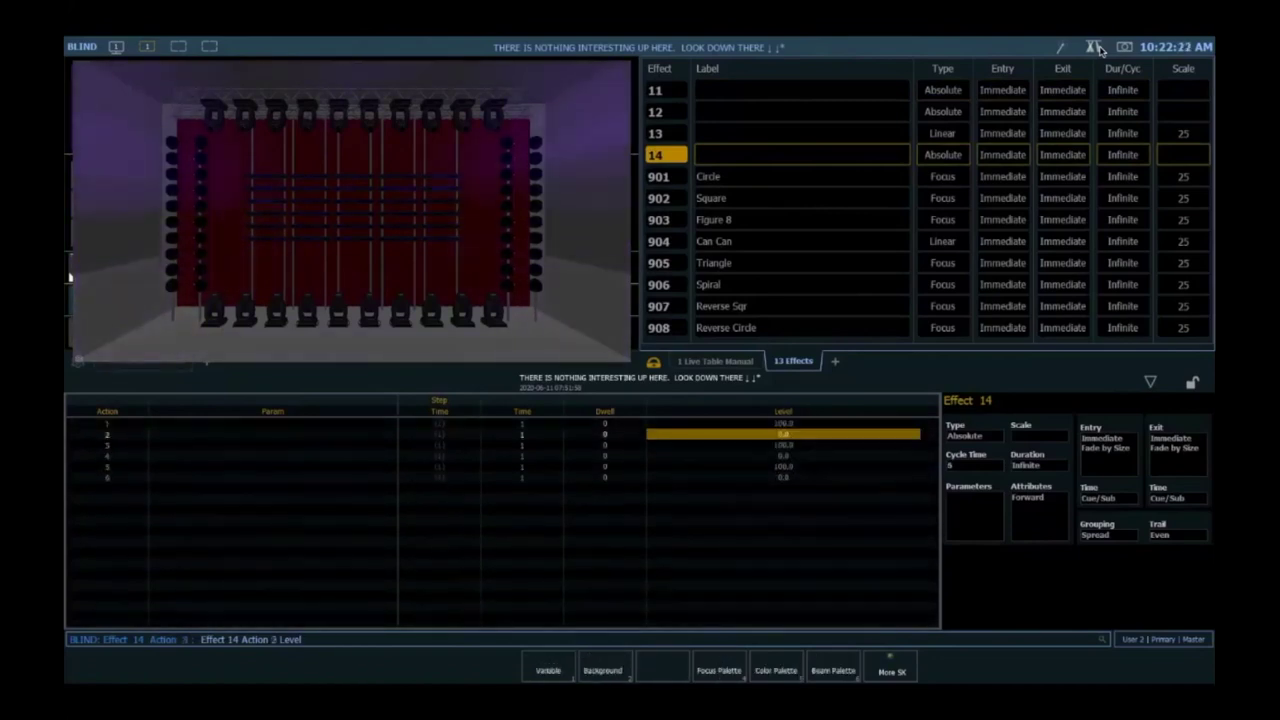
- Assign the Red parameter to Actions 1 and 2 of Effect 14
key("Left")
key("Left")
key("Left")
key("Left")
key("Left")
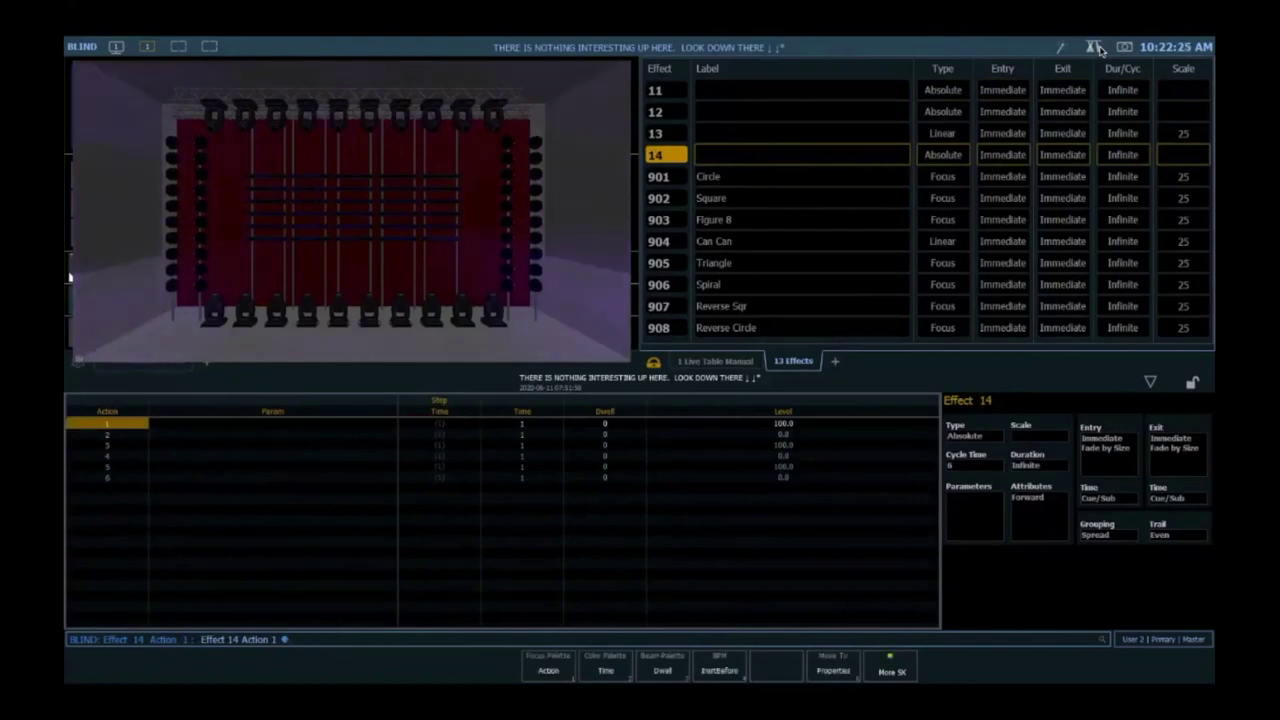
key("p")
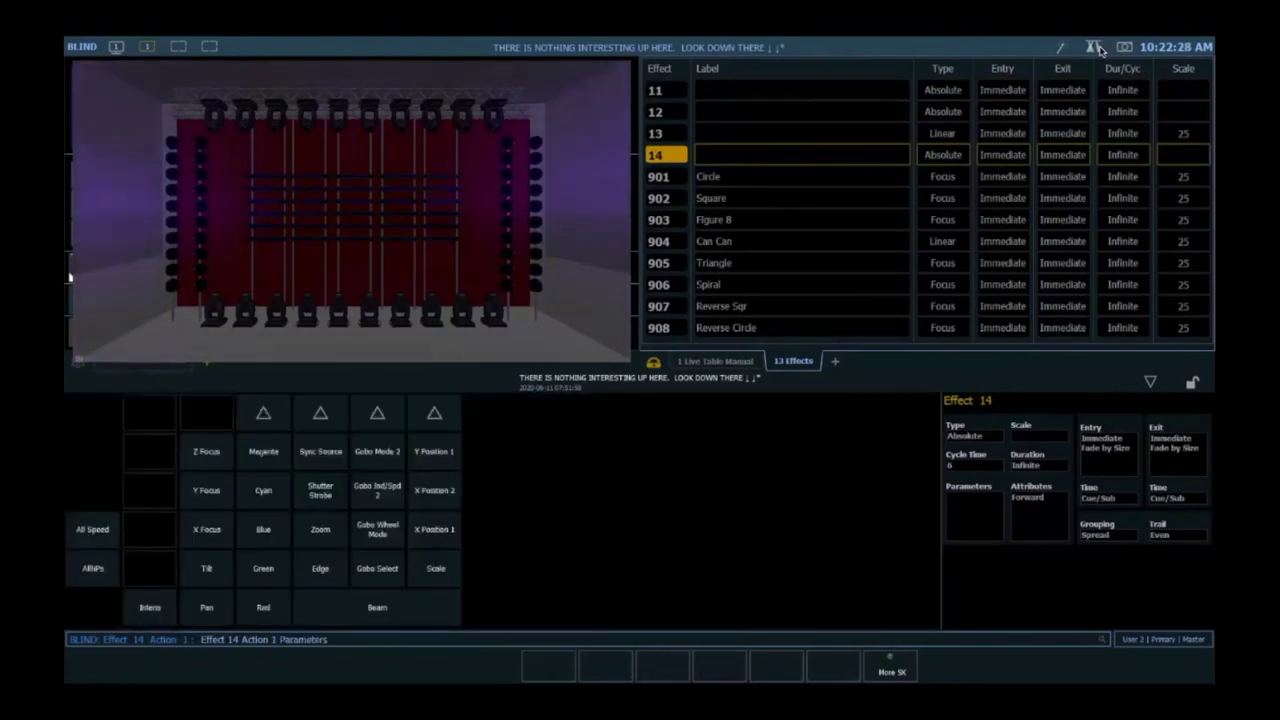
key("r")
key("Return")
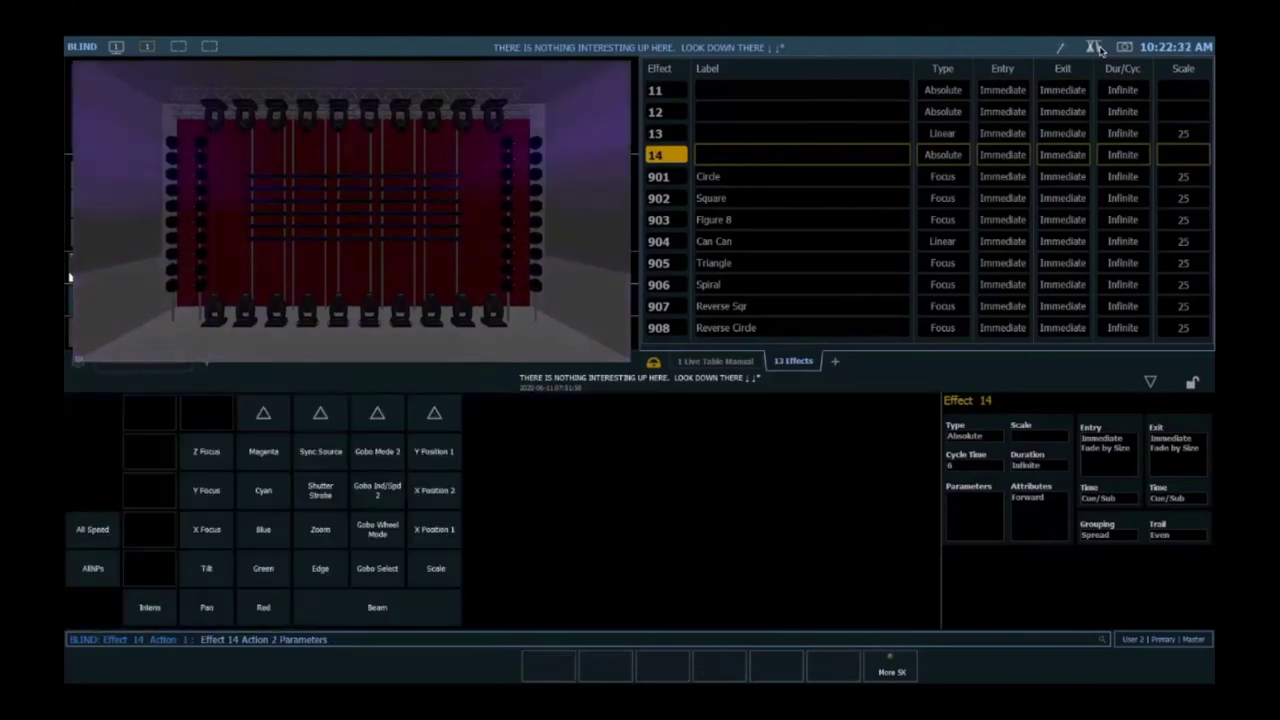
key("BackSpace")
key("p")
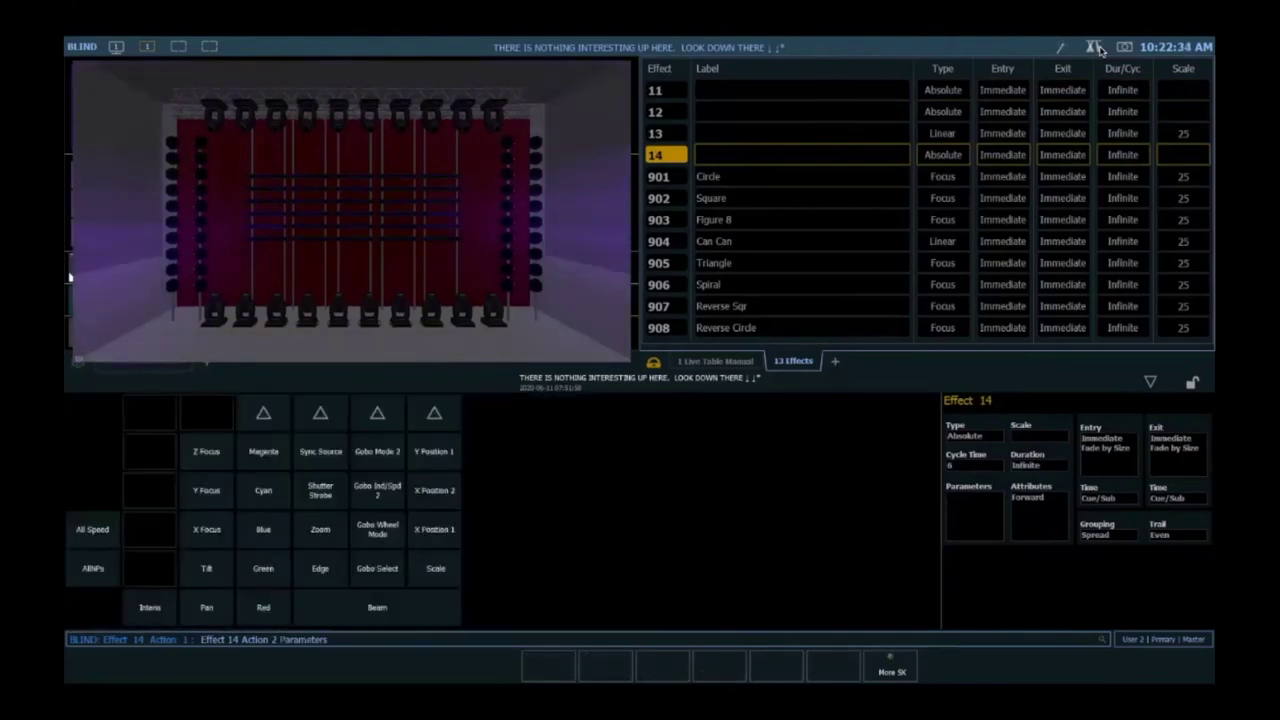
key("r")
key("Return")
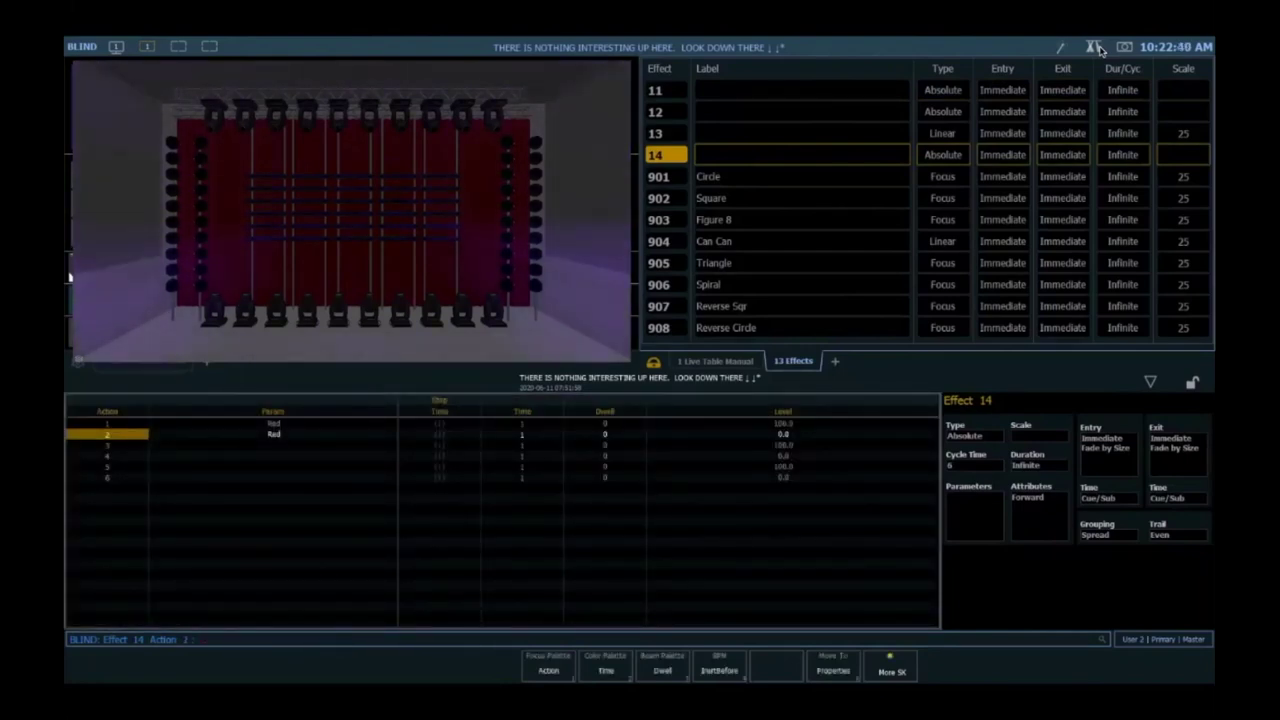
- Set the step time of Effect 14's Action 2 to 0.5
type("ion 2 StepTime")
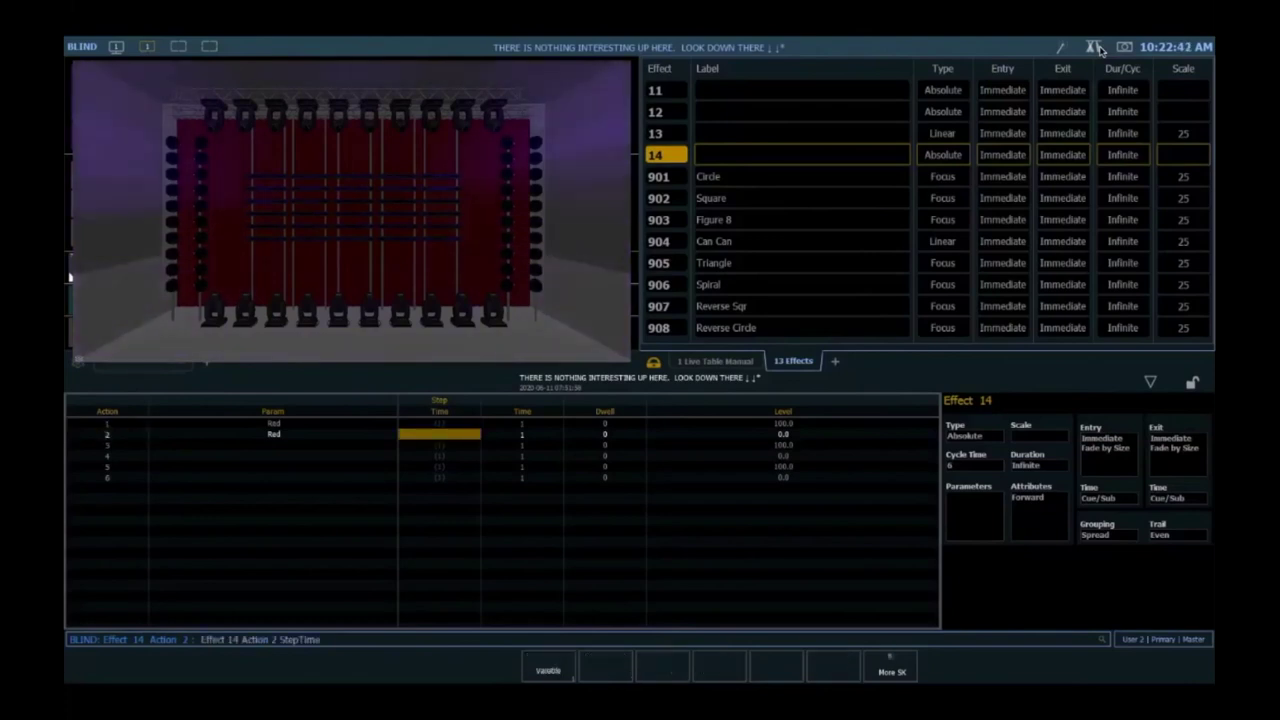
type("0.5")
key("Return")
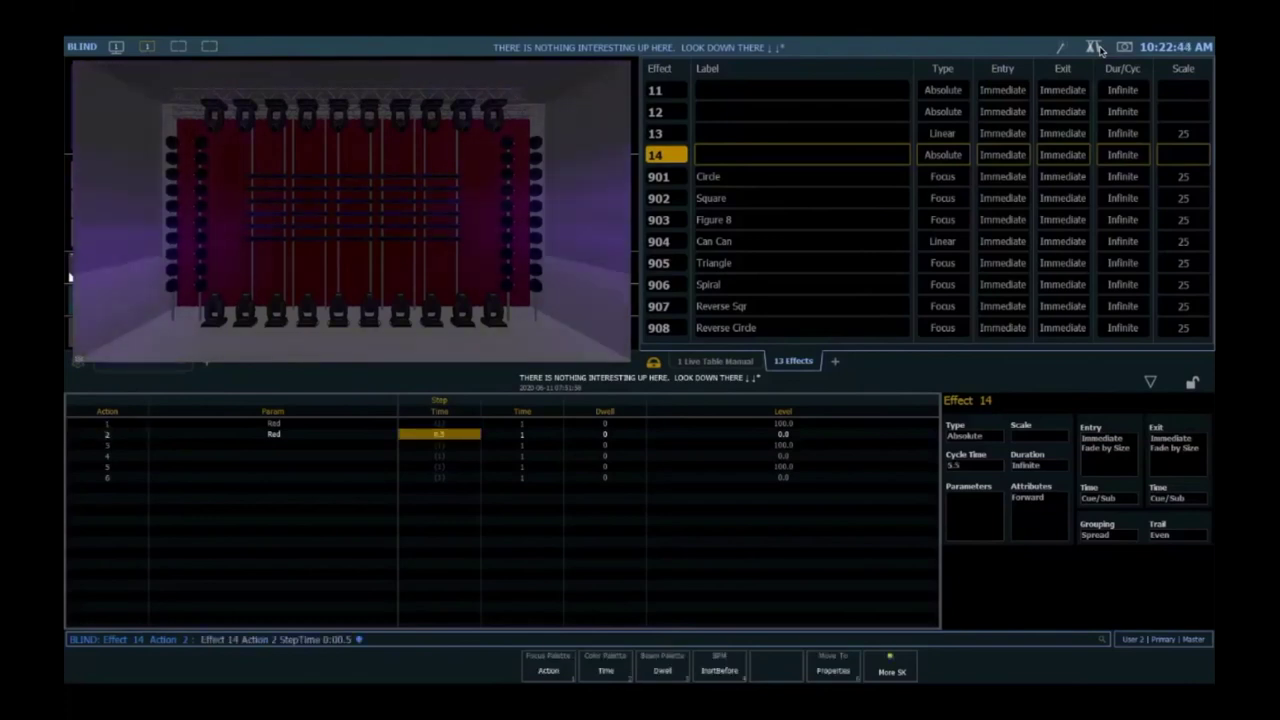
- Assign the Green parameter to Actions 3 and 4 of Effect 14
key("Left")
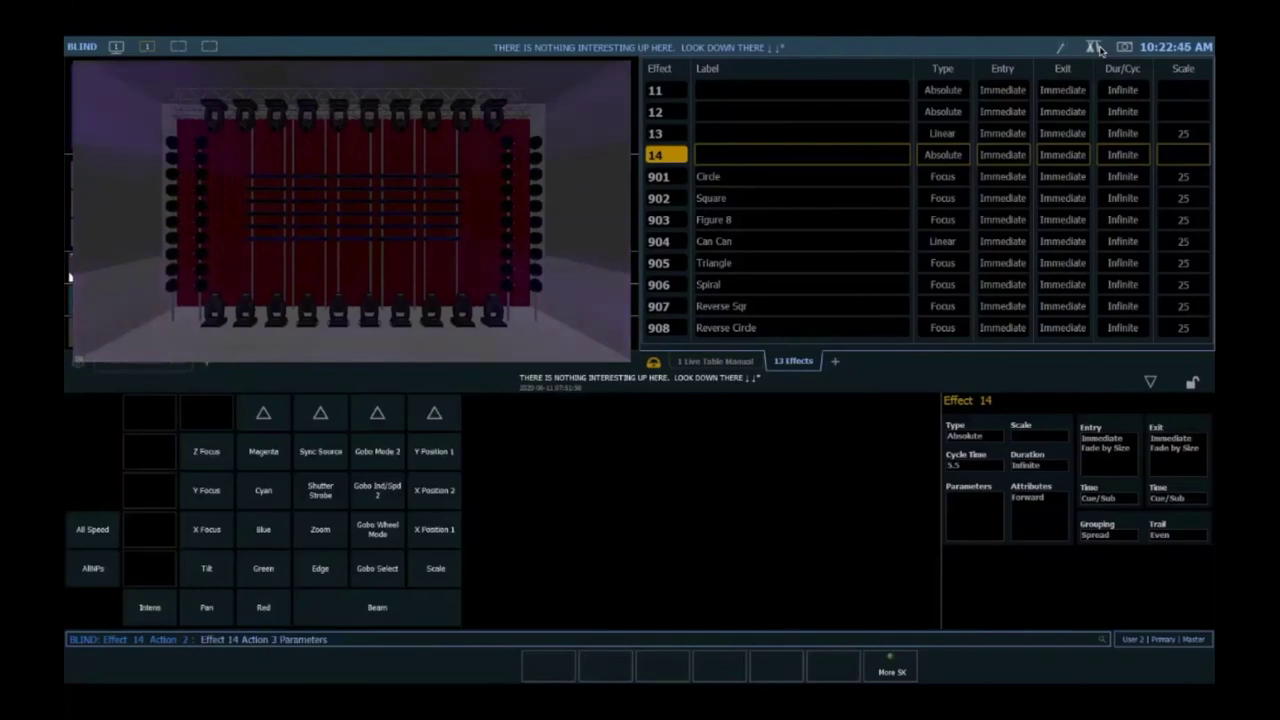
key("g")
key("Return")
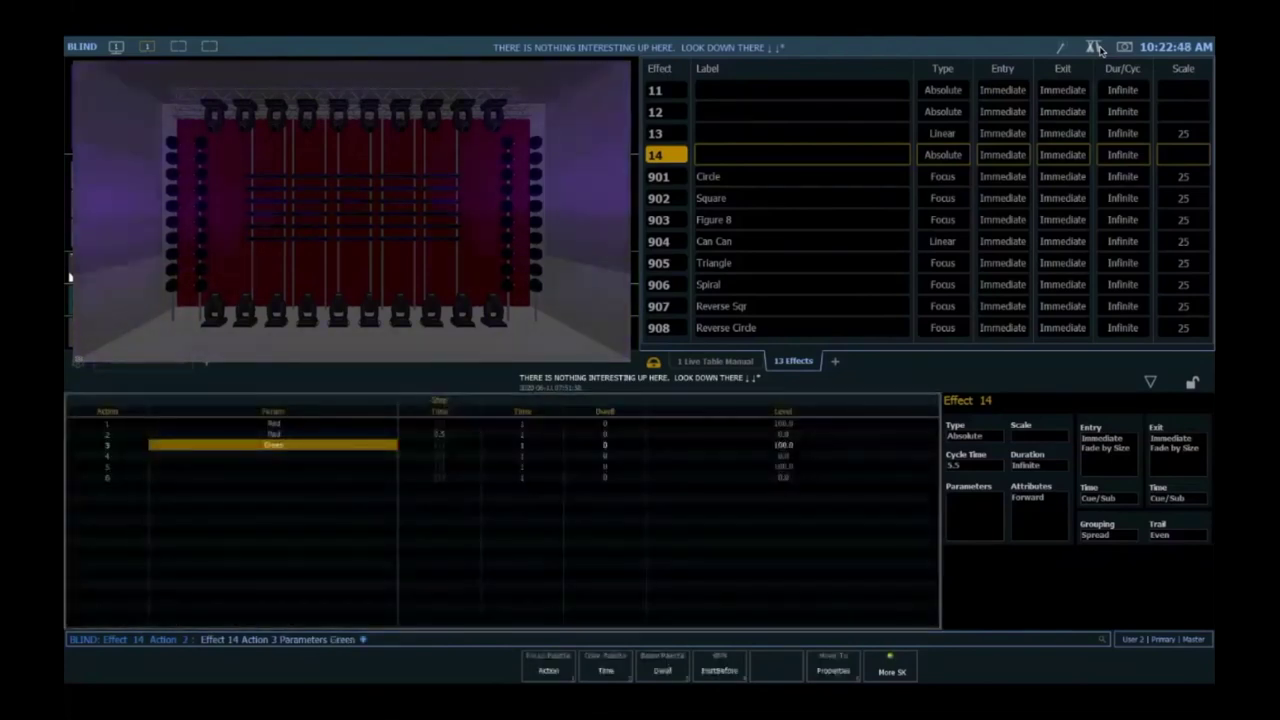
key("Return")
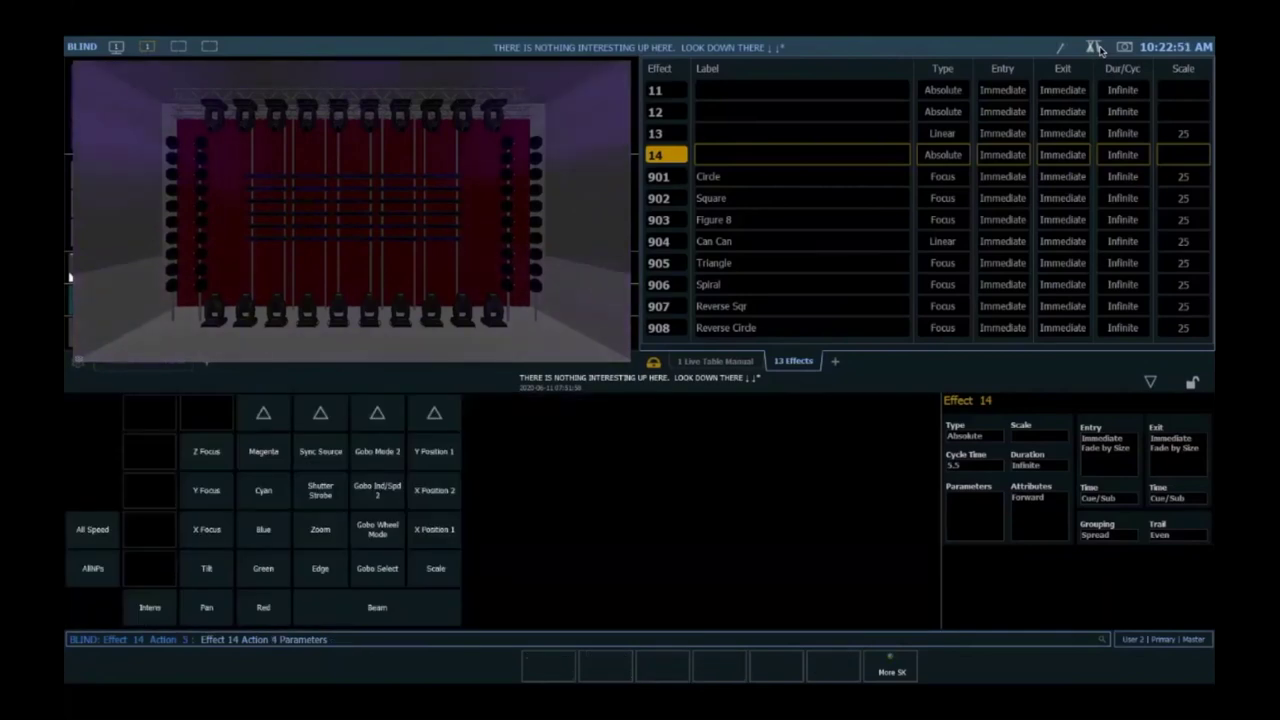
key("g")
key("Return")
key("g")
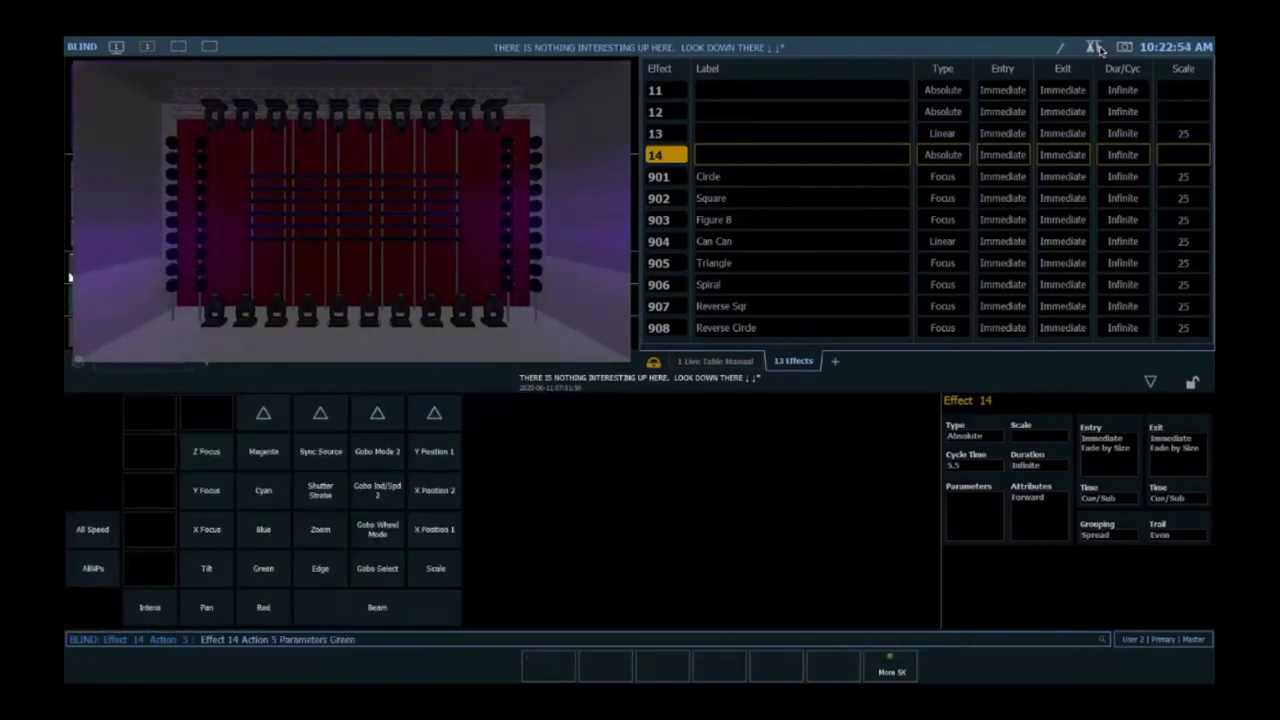
key("Return")
key("4")
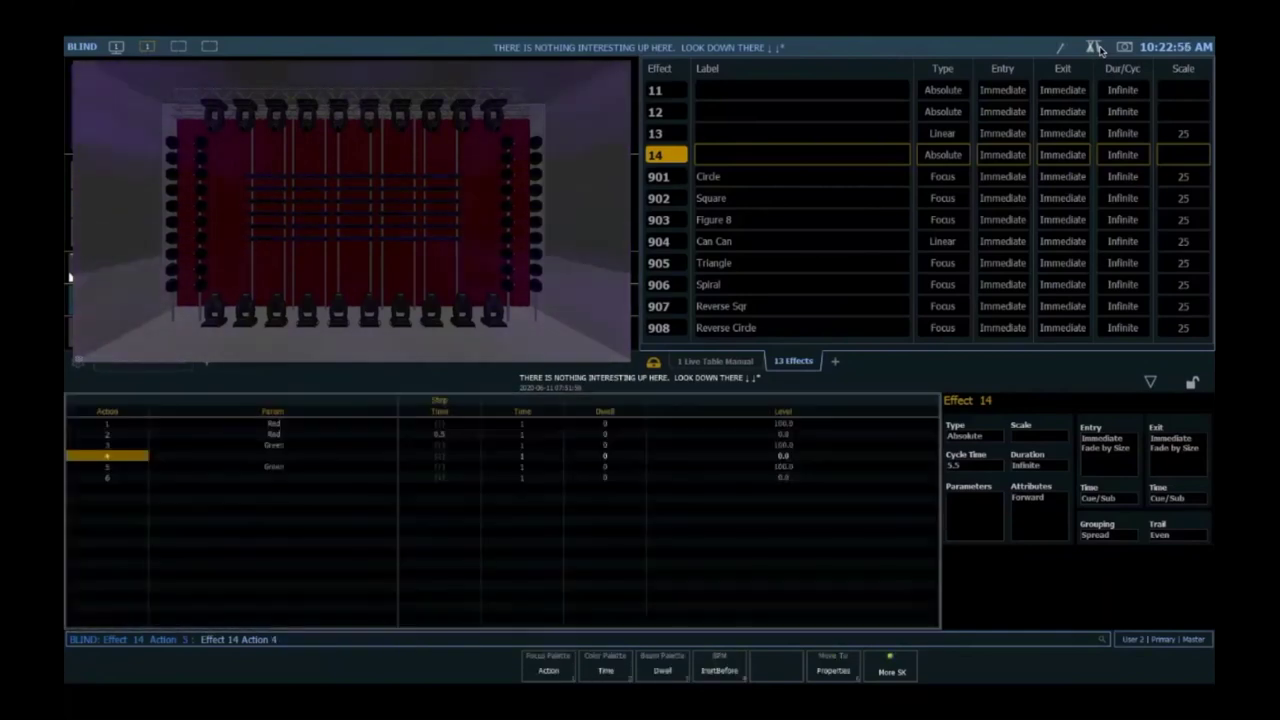
key("g")
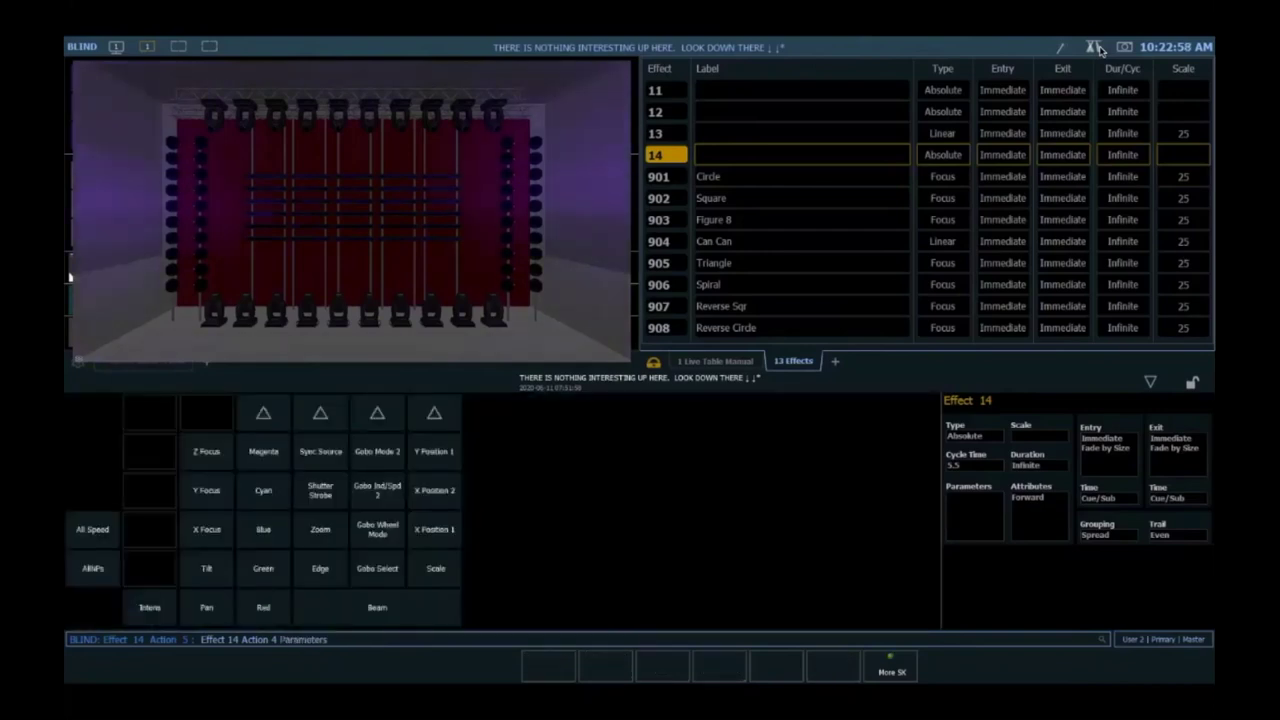
key("g")
key("Return")
- Set the step time of Effect 14's Action 4 to 0.5
type("tepTi")
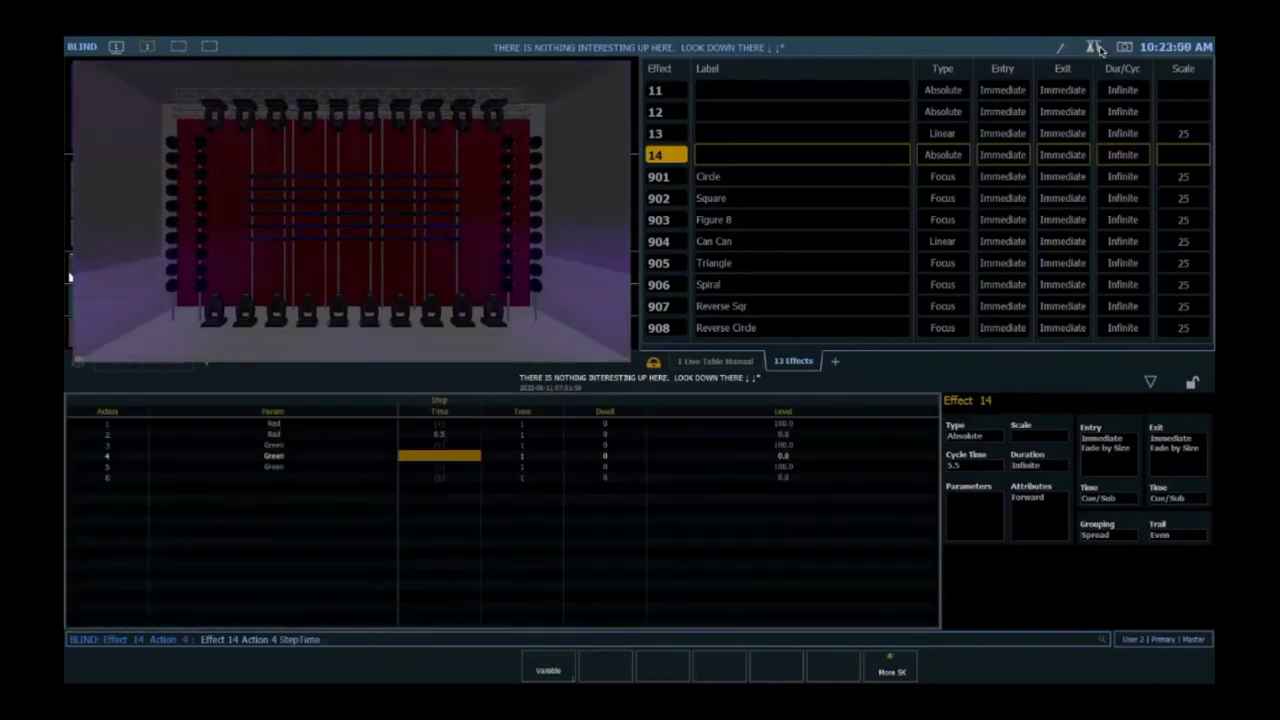
type(".5")
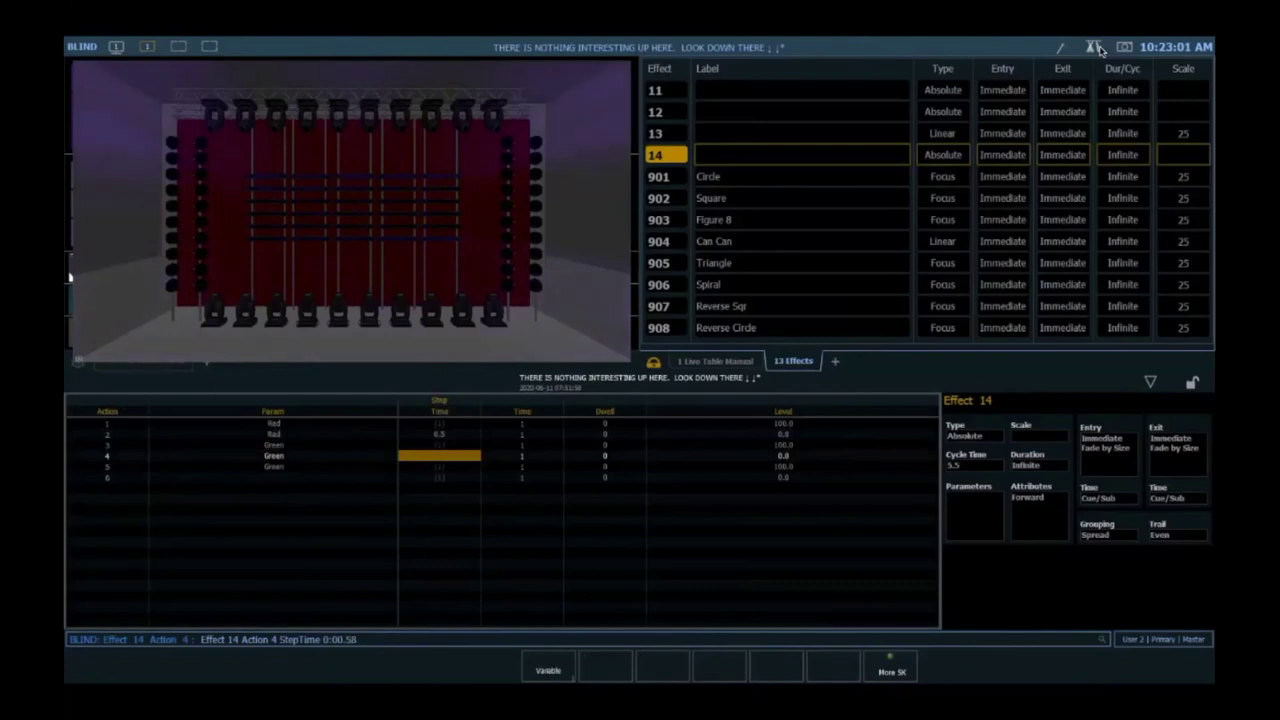
key("Return")
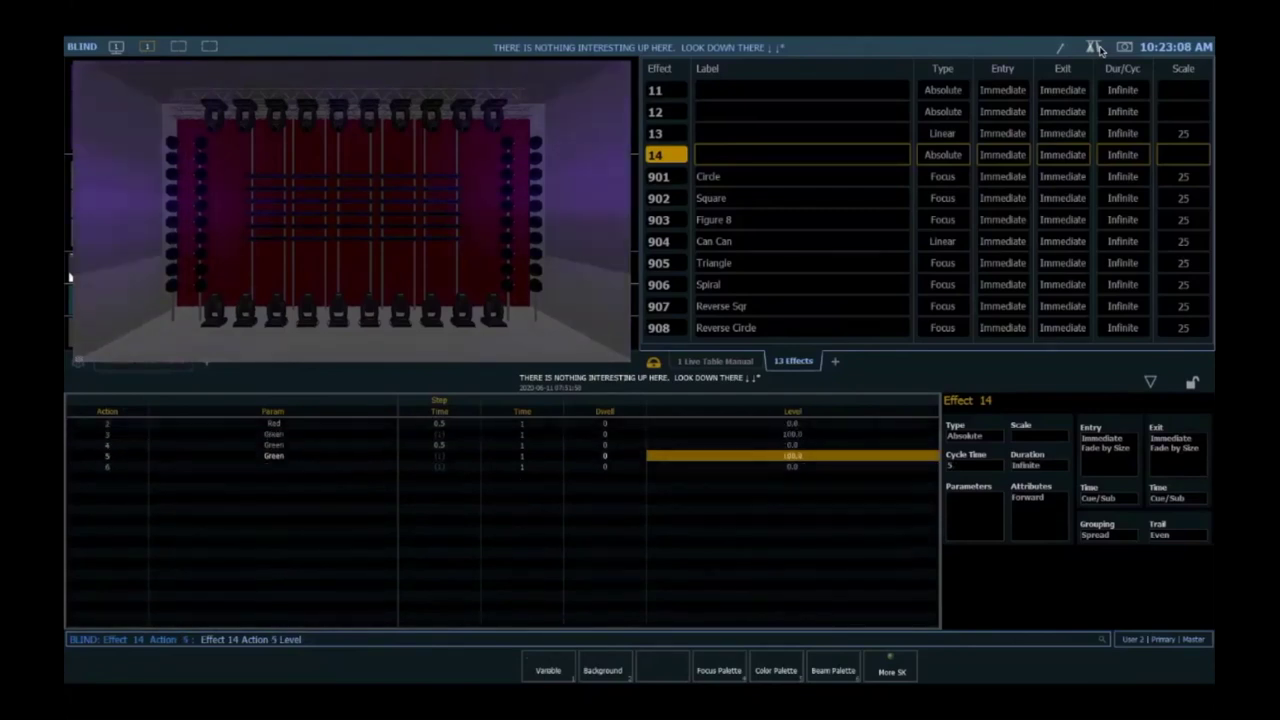
- Assign the Blue parameter to Actions 5 and 6 of Effect 14
key("Return")
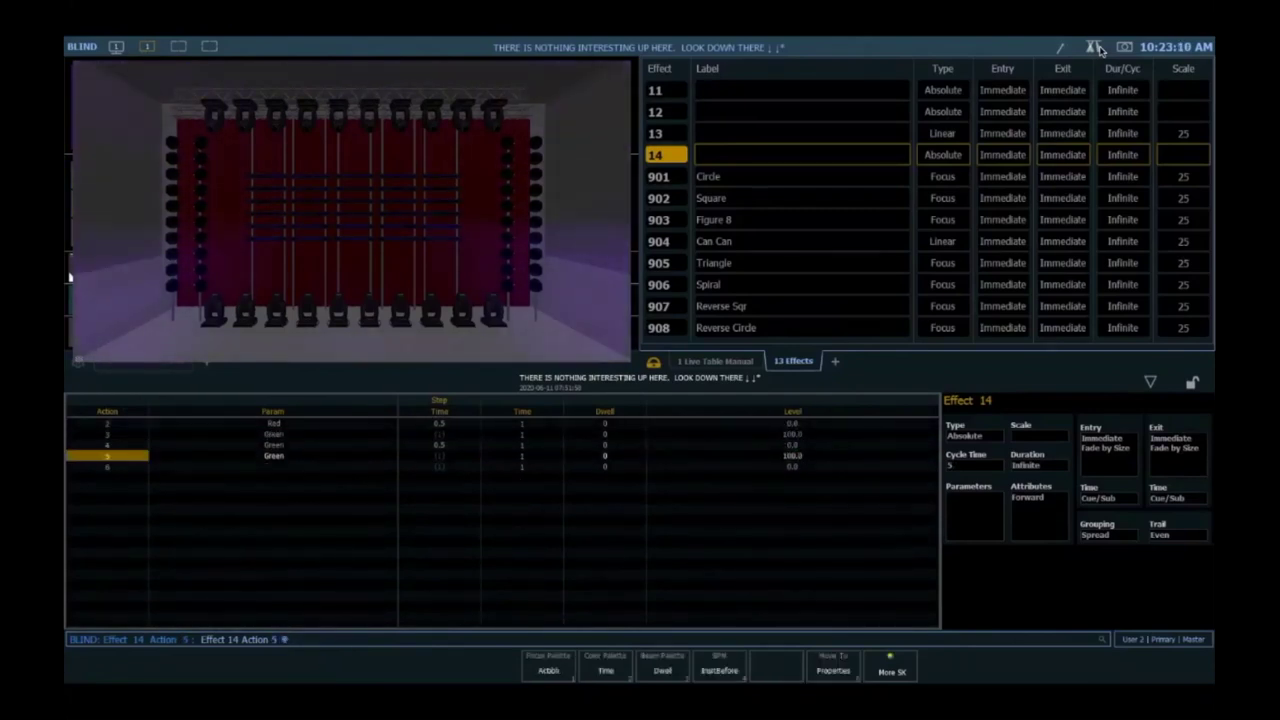
key("p")
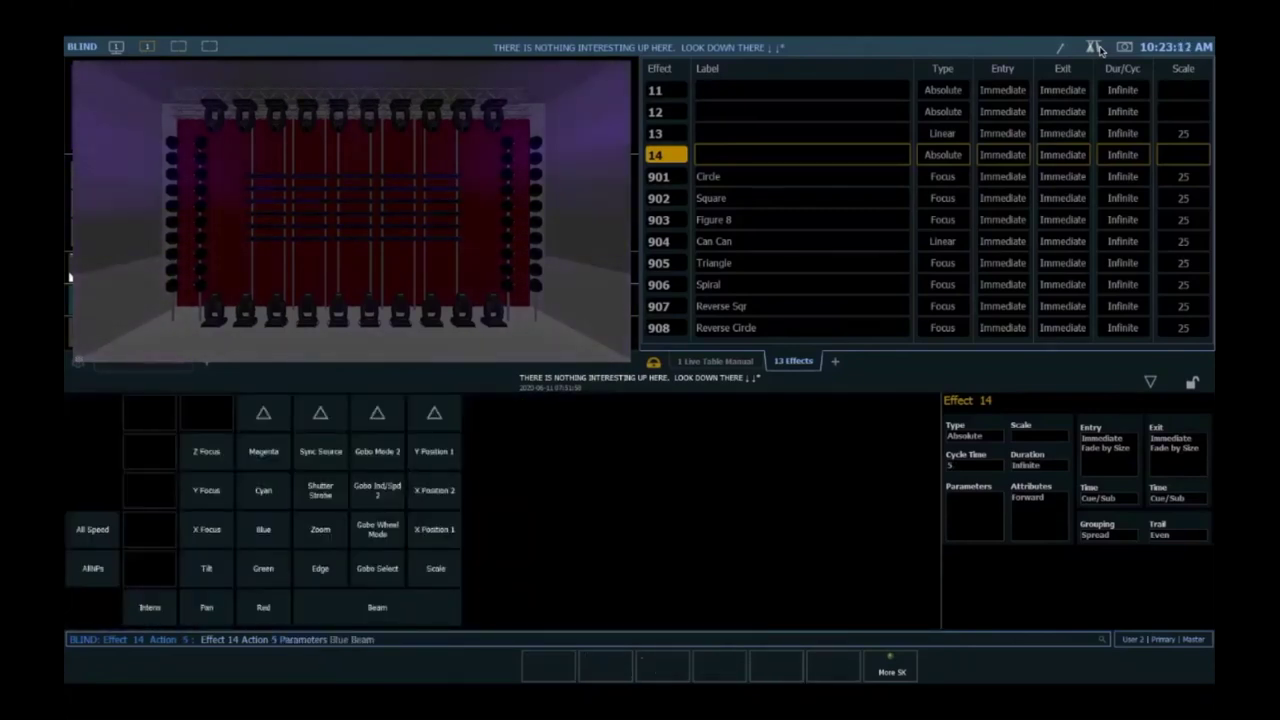
key("Return")
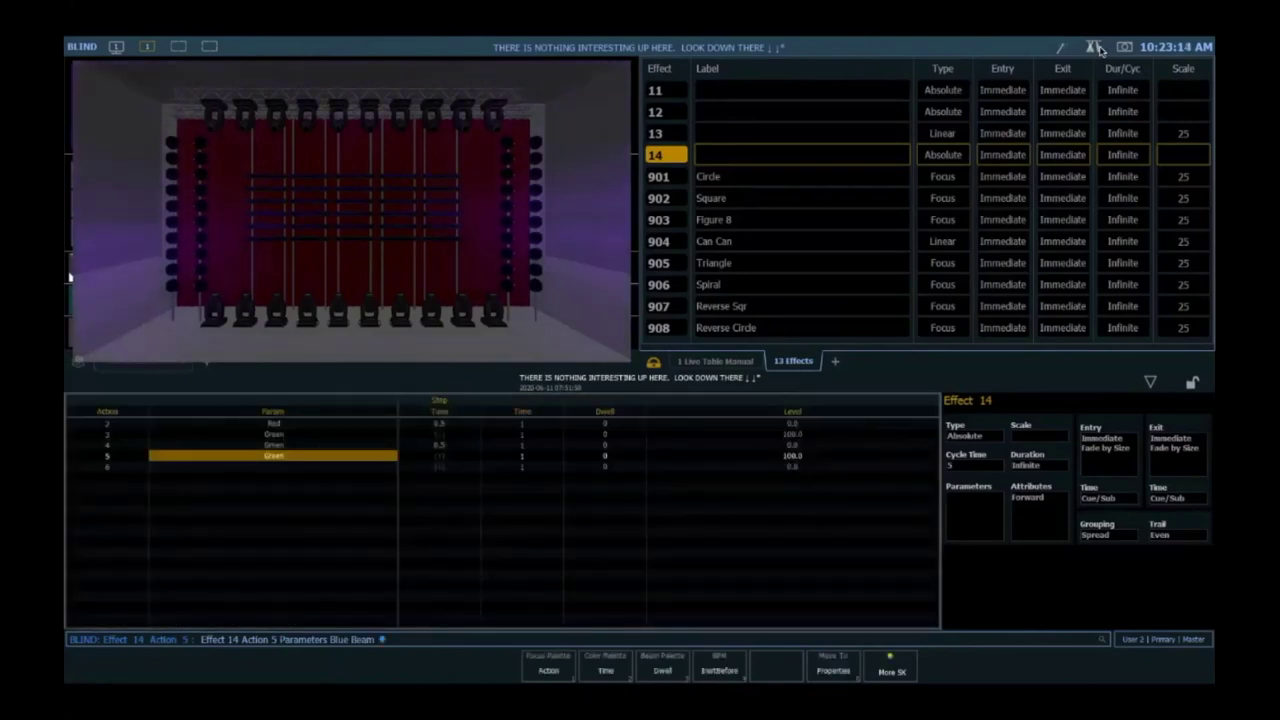
key("BackSpace")
key("BackSpace")
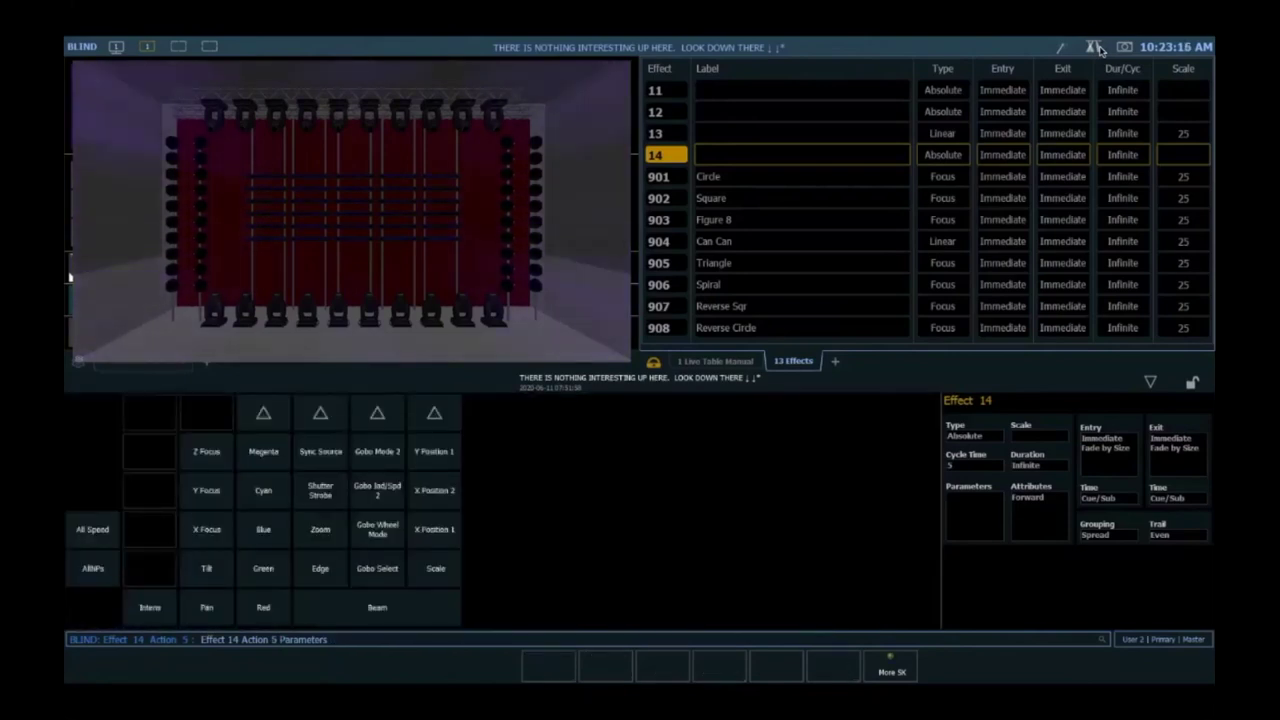
left_click(263, 568)
left_click(377, 607)
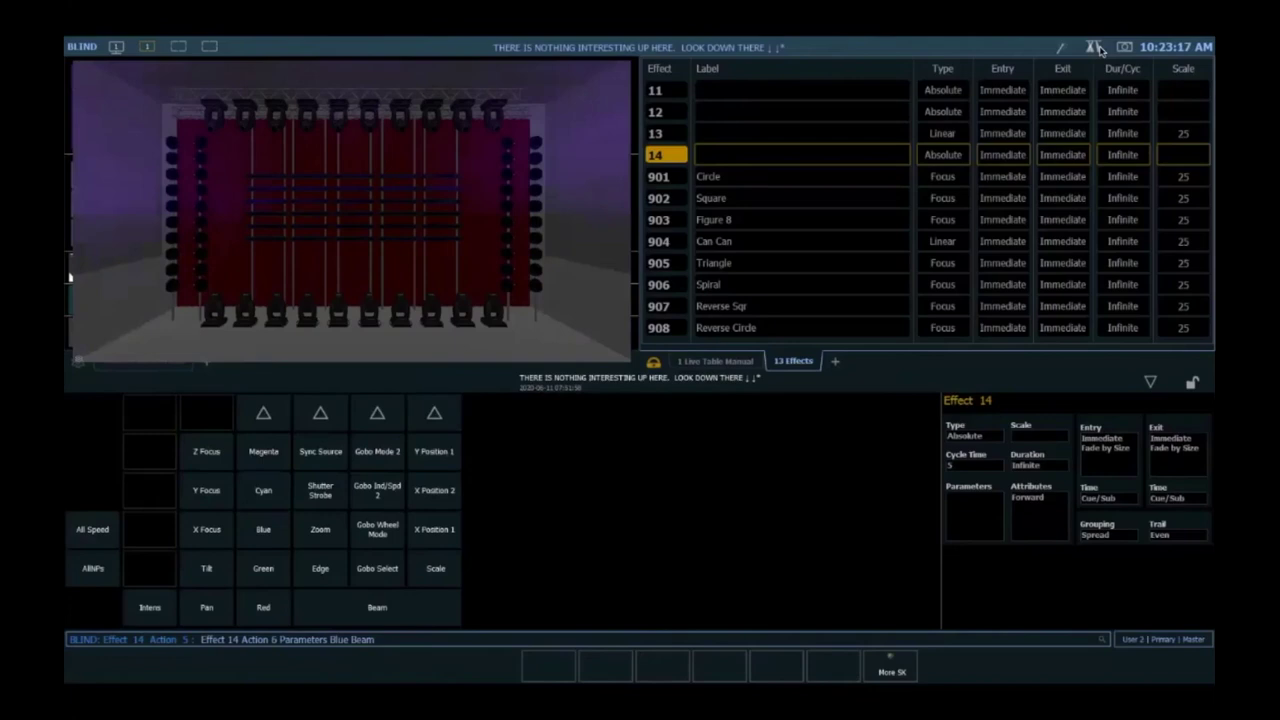
key("BackSpace")
key("Return")
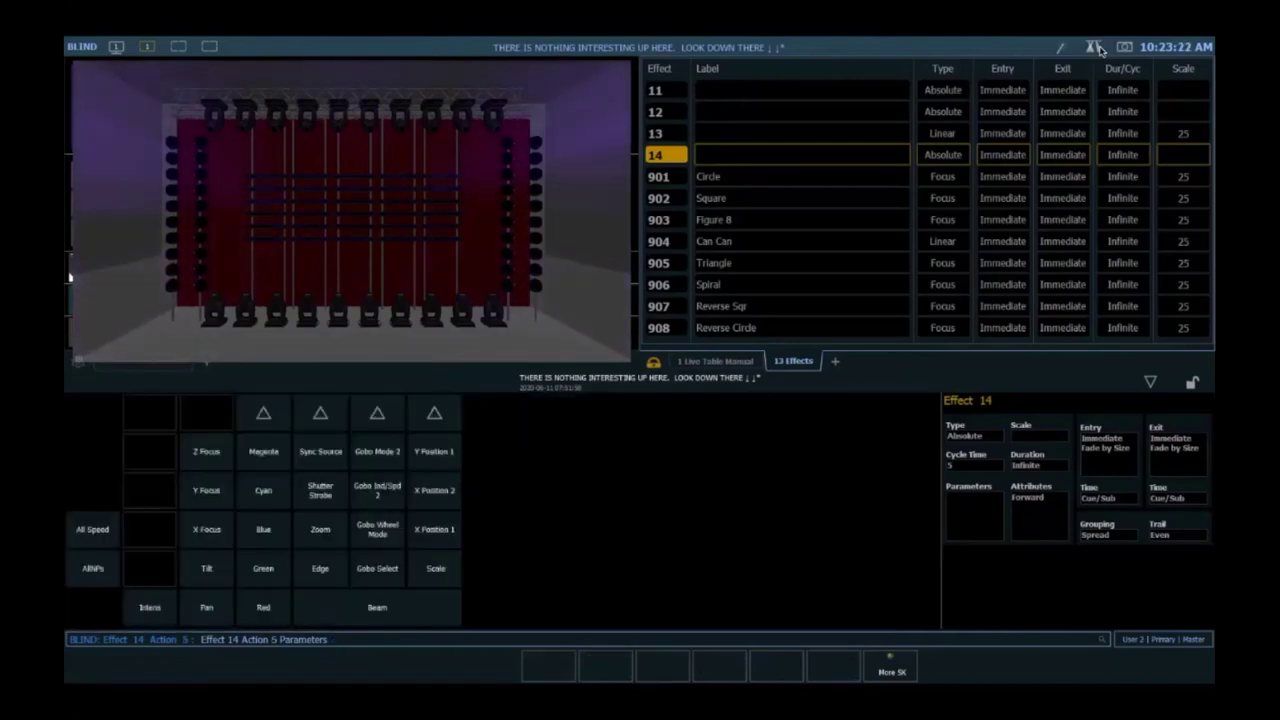
key("Return")
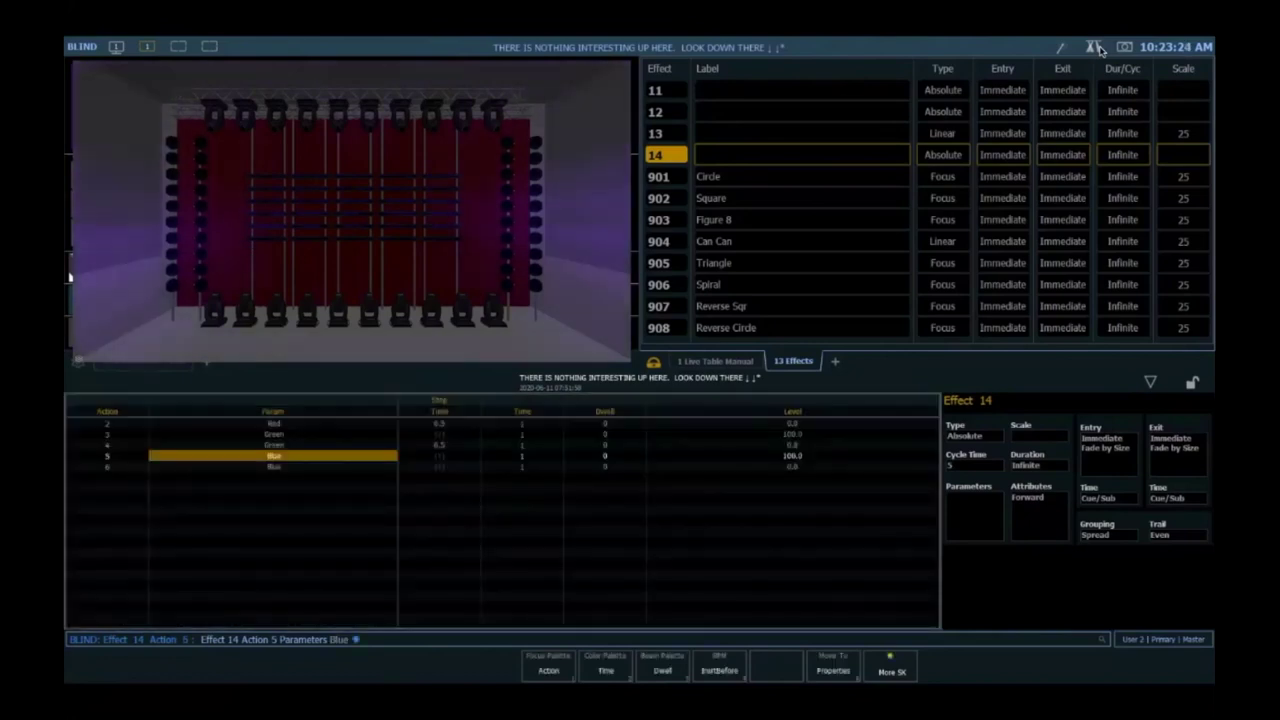
- Set the step time of Effect 14's Action 6 to 0.5
type("t")
type("0.")
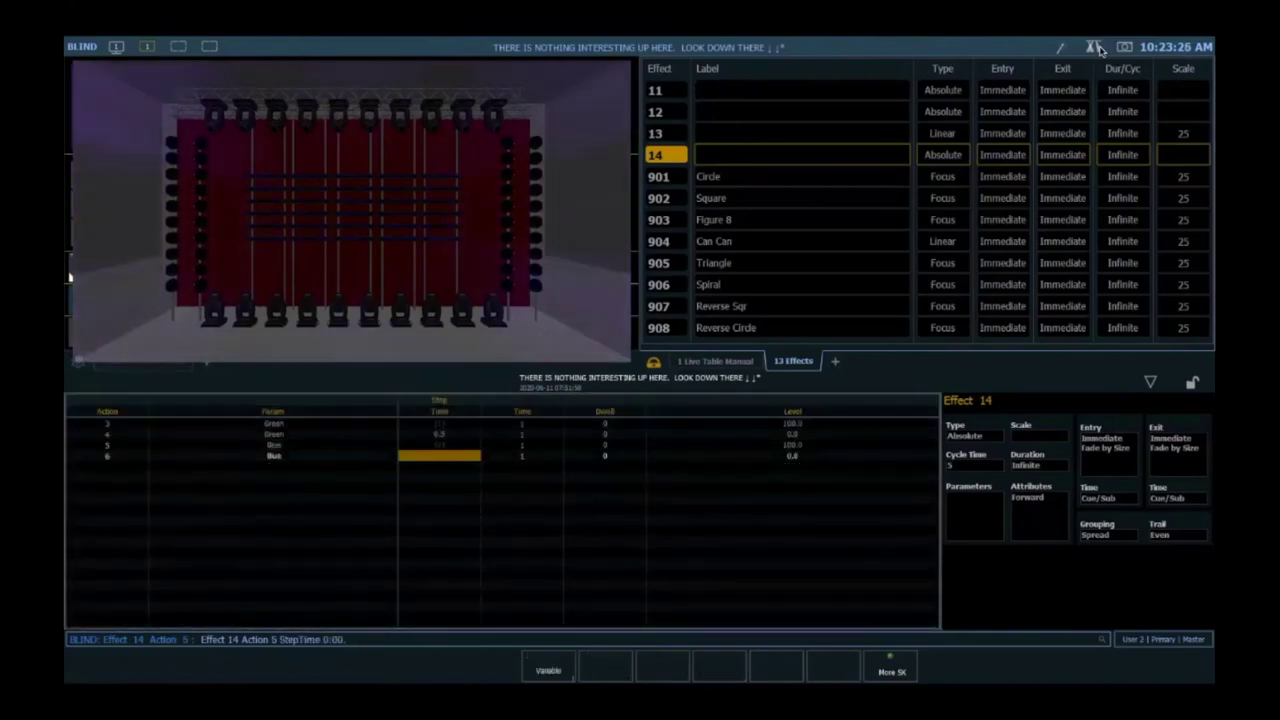
type("5")
key("Return")
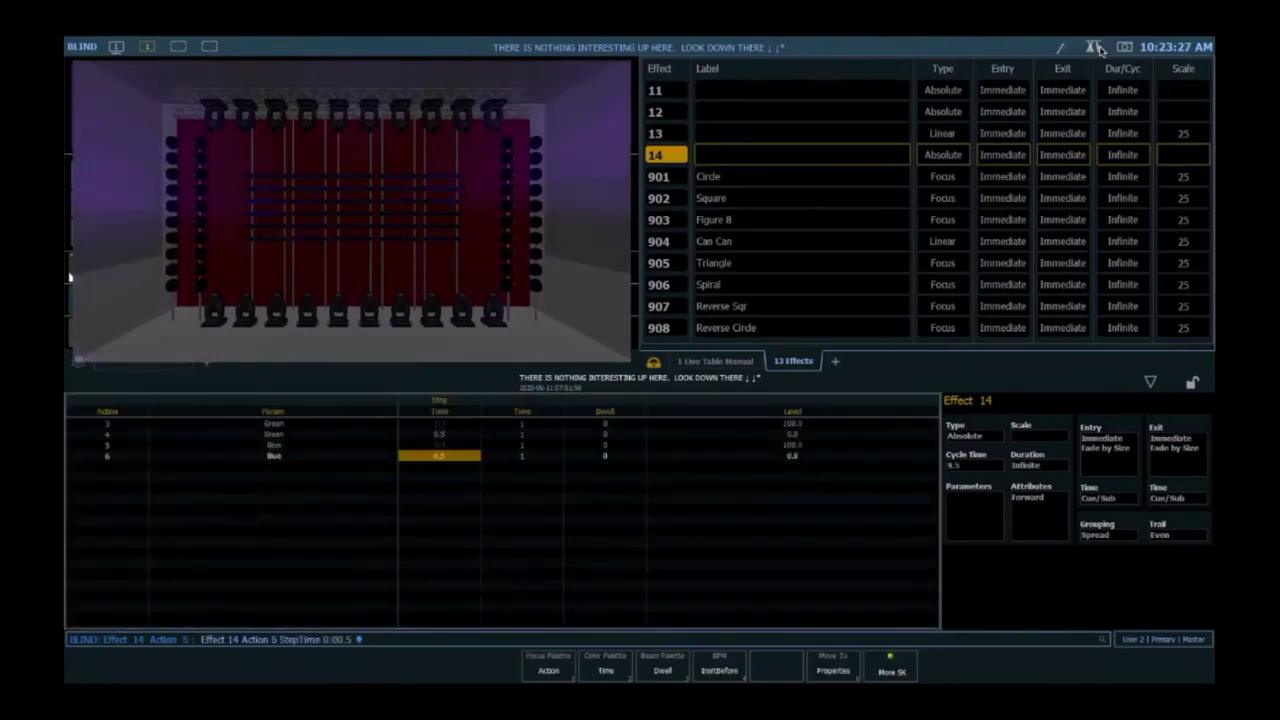
- Return to the live display and sneak Group 7 to clear its running effect
key("F1")
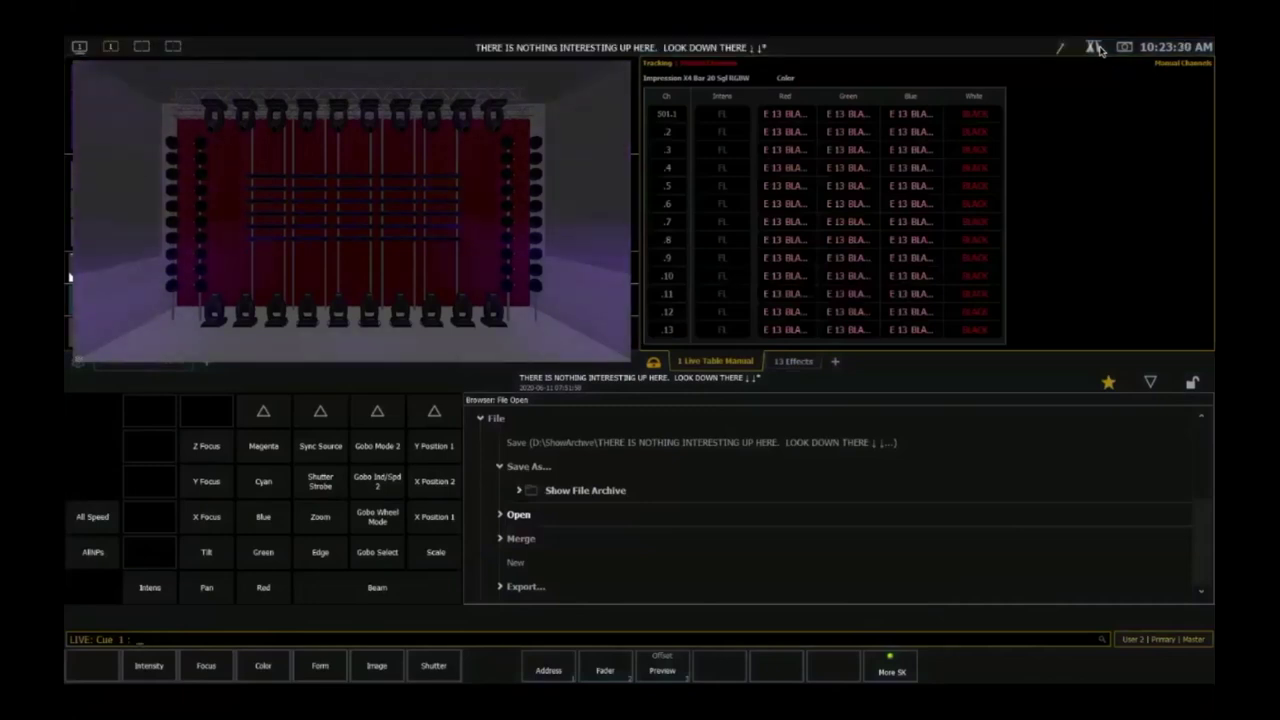
type("Group 7 Effect")
key("Return")
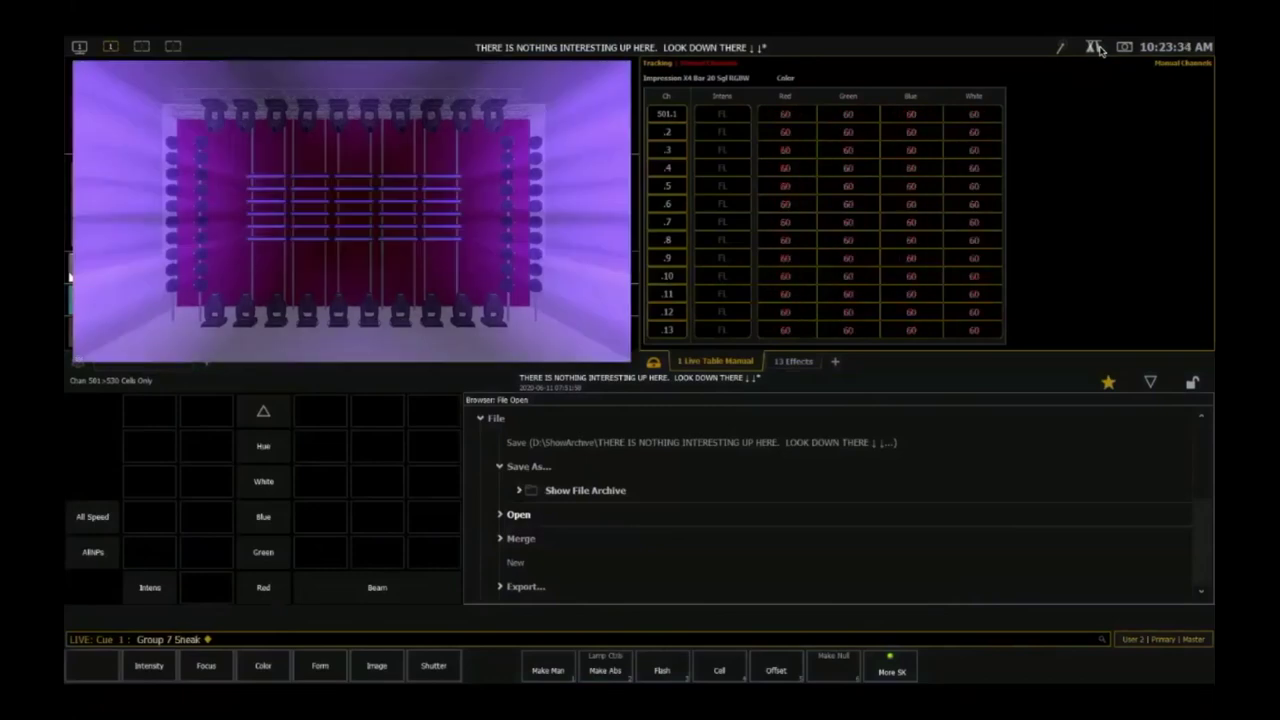
- Apply Effect 14 to Group 7
key("BackSpace")
type("Group 7")
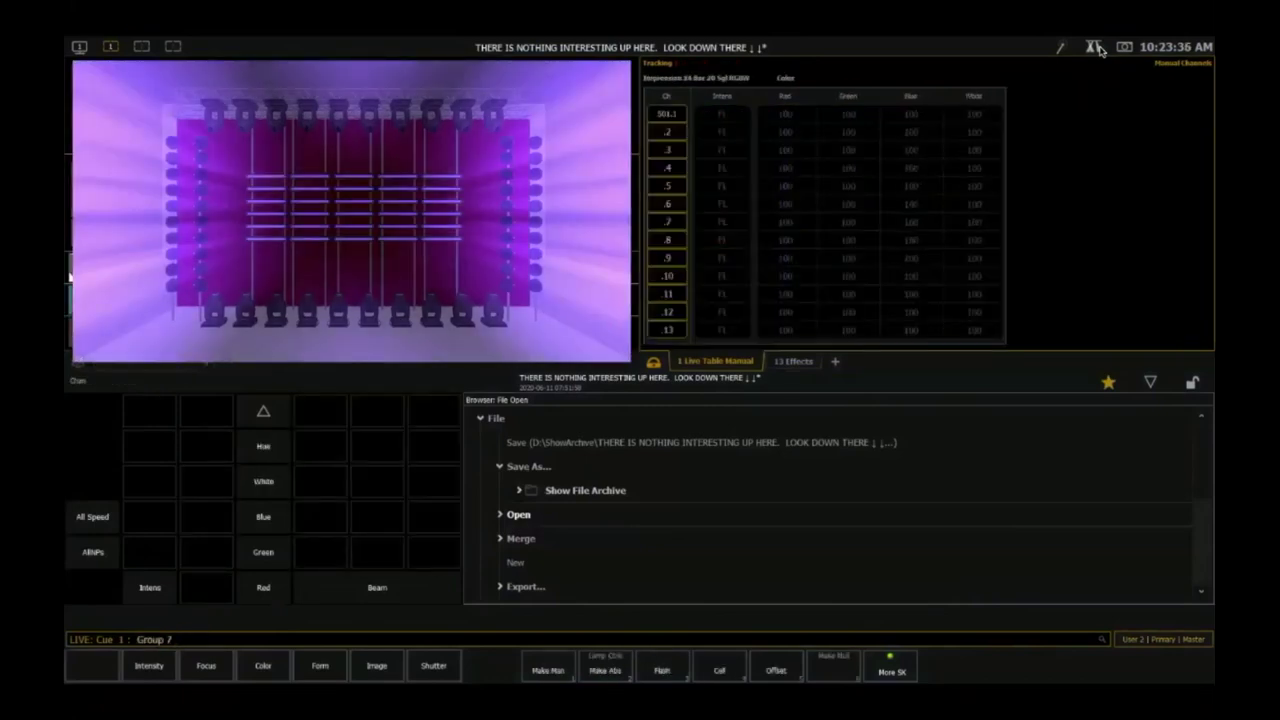
type(" Effect 14")
key("Return")
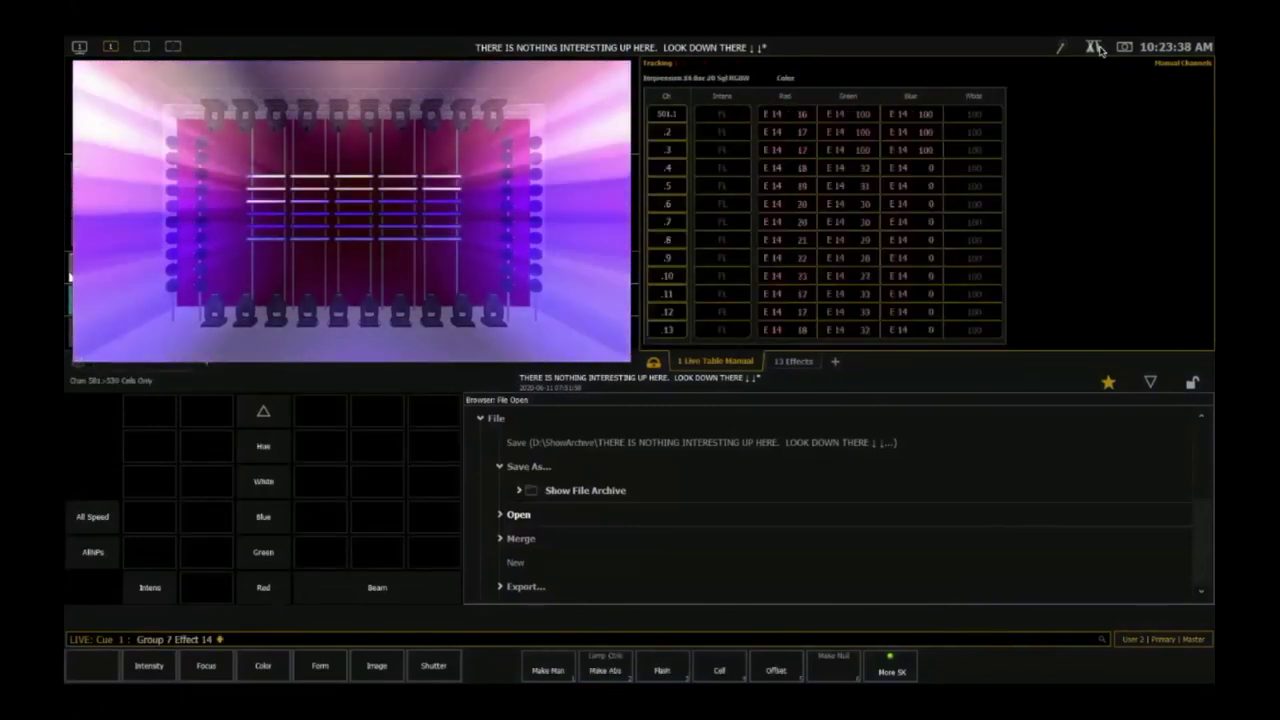
- Reopen Effect 14 for editing and set the step time of Action 2 to 0.75
key("e")
key("e")
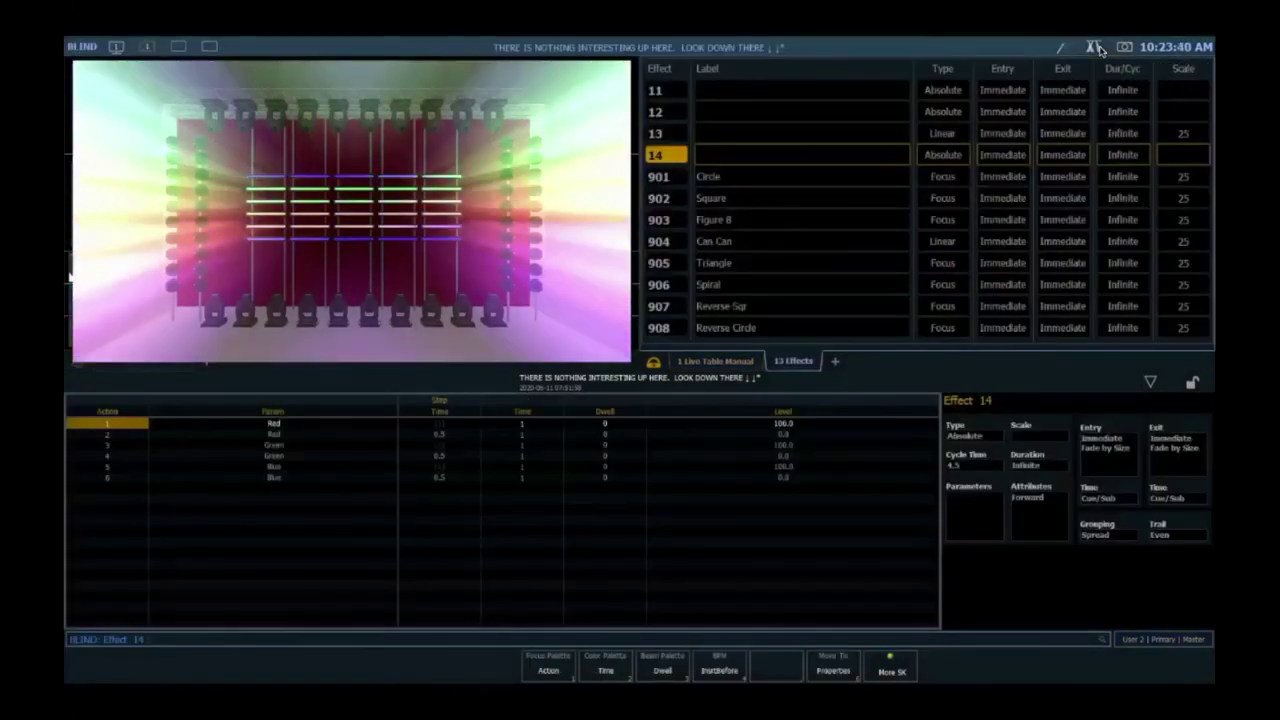
key("Right")
key("Right")
key("Right")
key("Down")
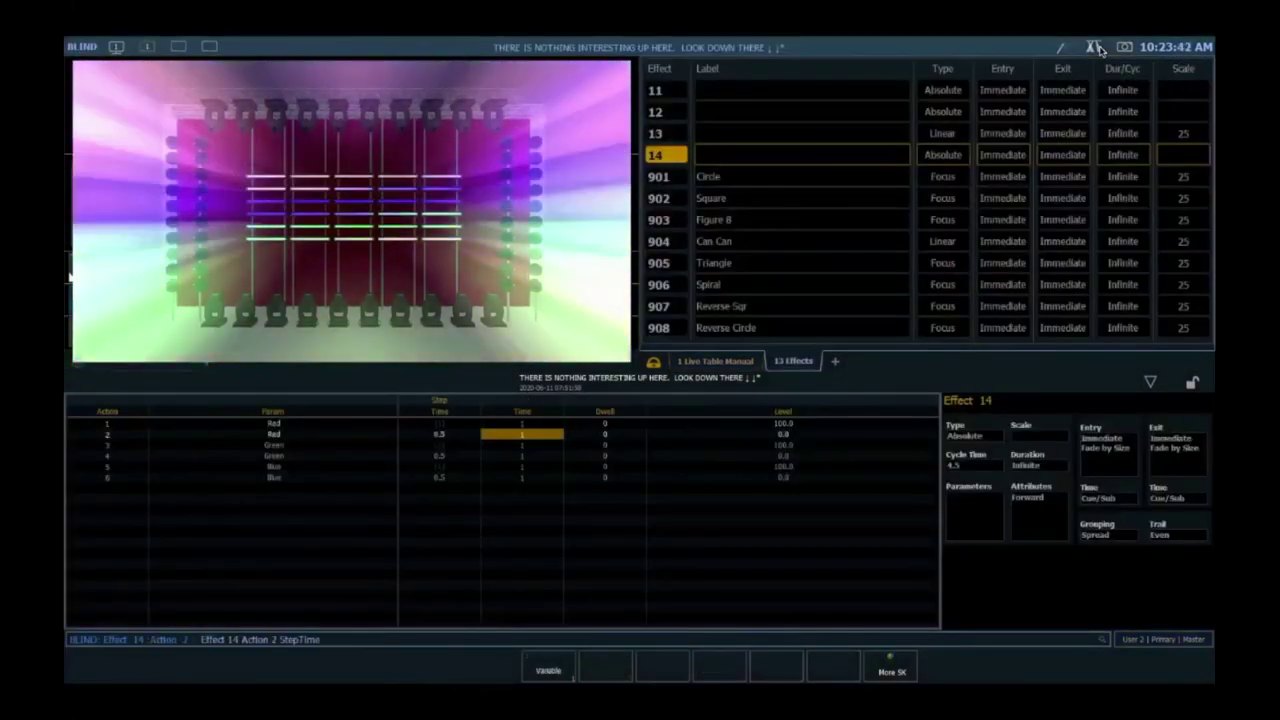
key("Left")
type(".75")
key("Return")
- Set the step times of Actions 4 and 6 in Effect 14 to 0.75
key("Down")
key("Down")
type(".75")
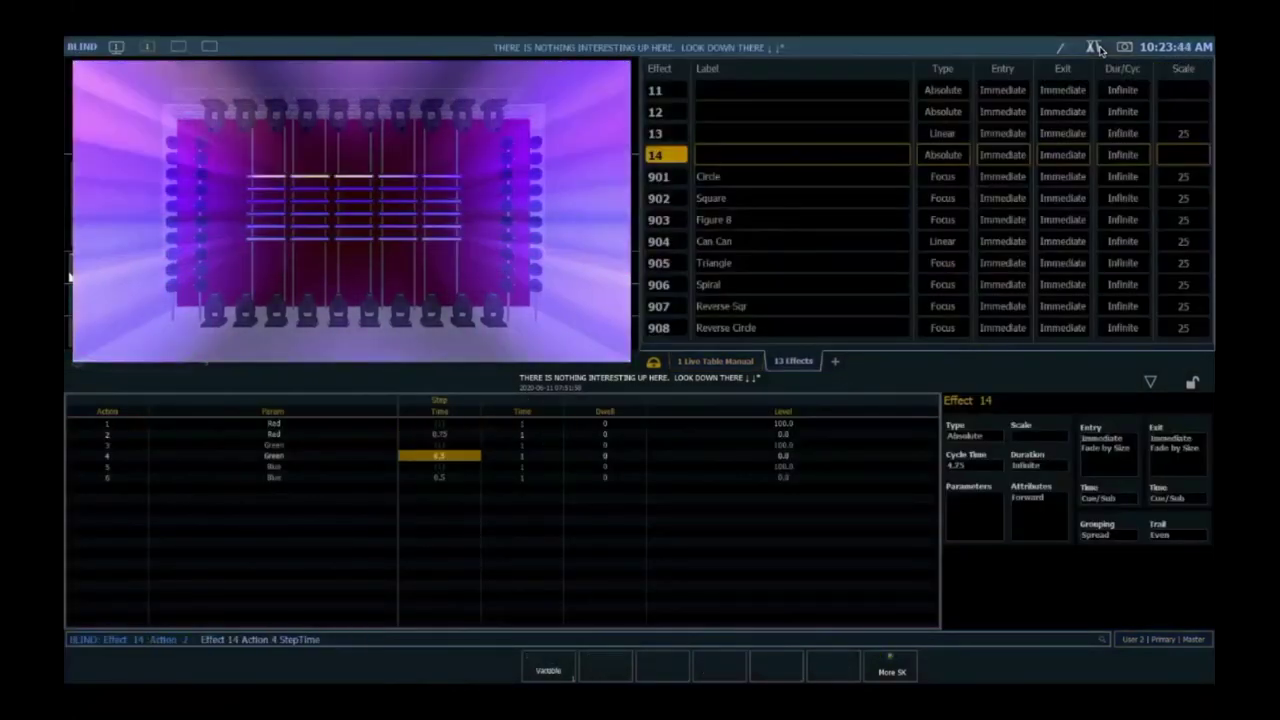
key("Return")
key("Down")
key("Down")
type(".75")
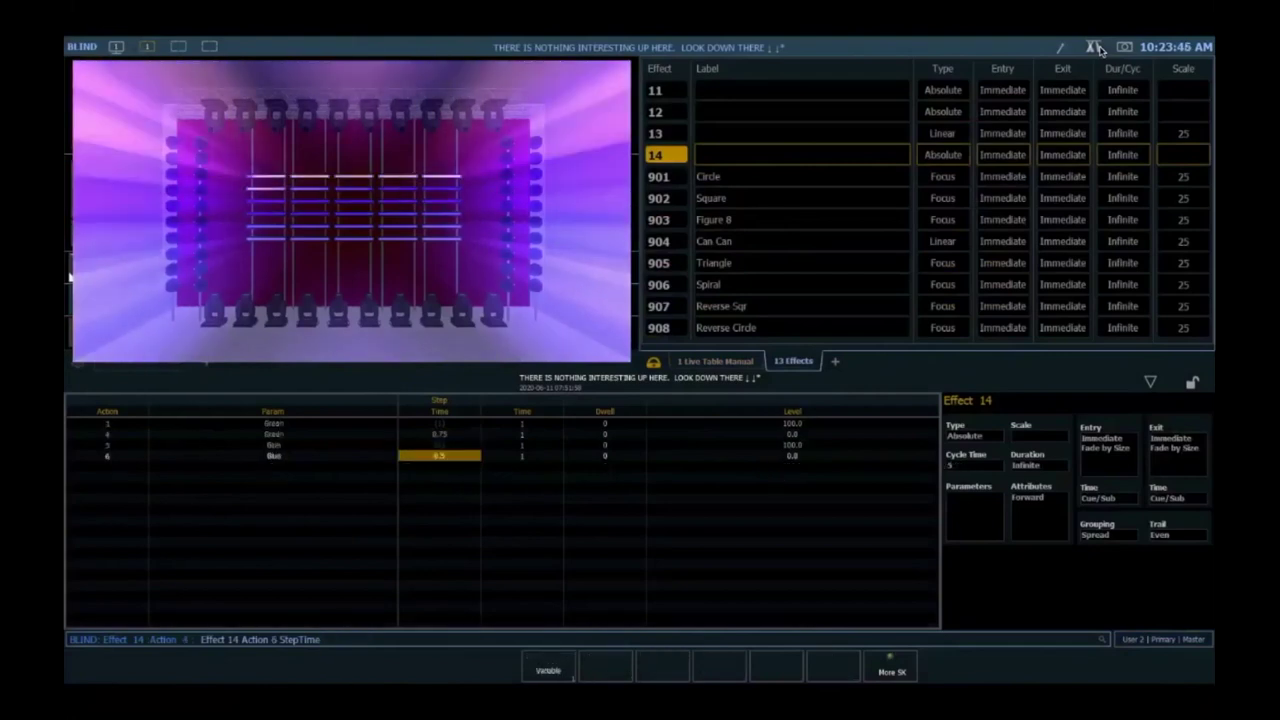
key("Return")
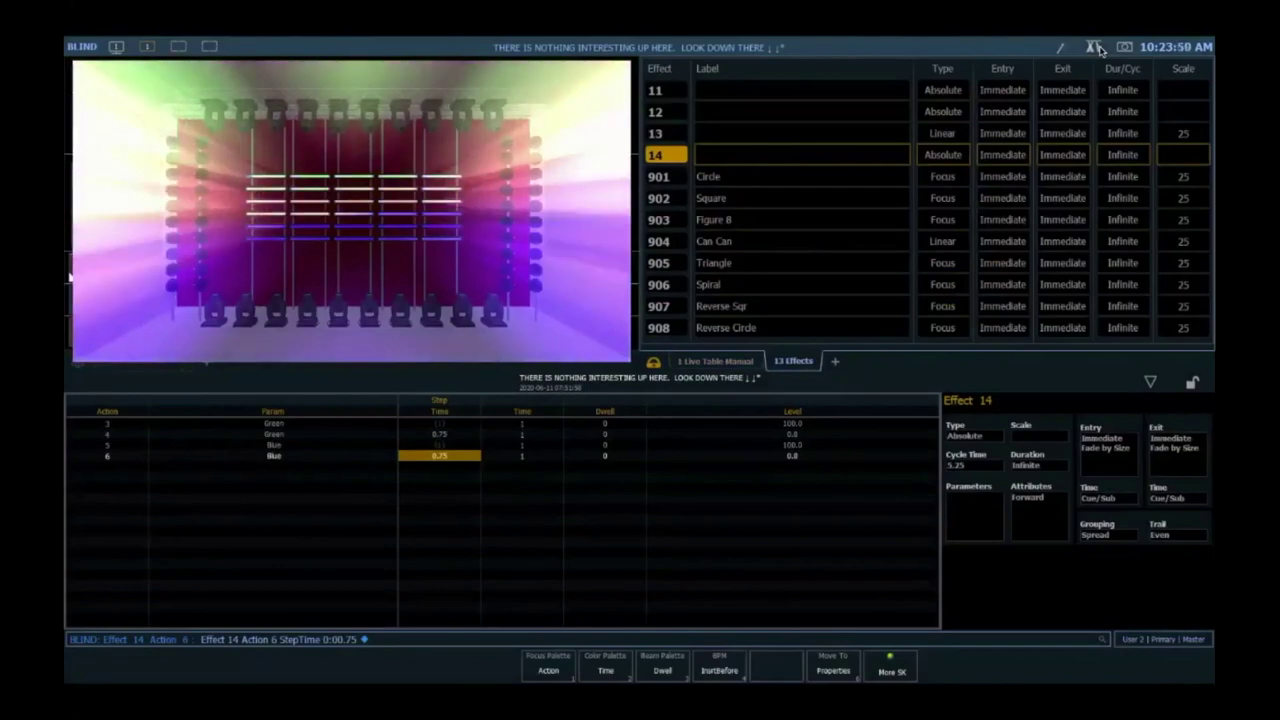
- Set the dwell of all six actions in Effect 14 to 1
key("alt+l")
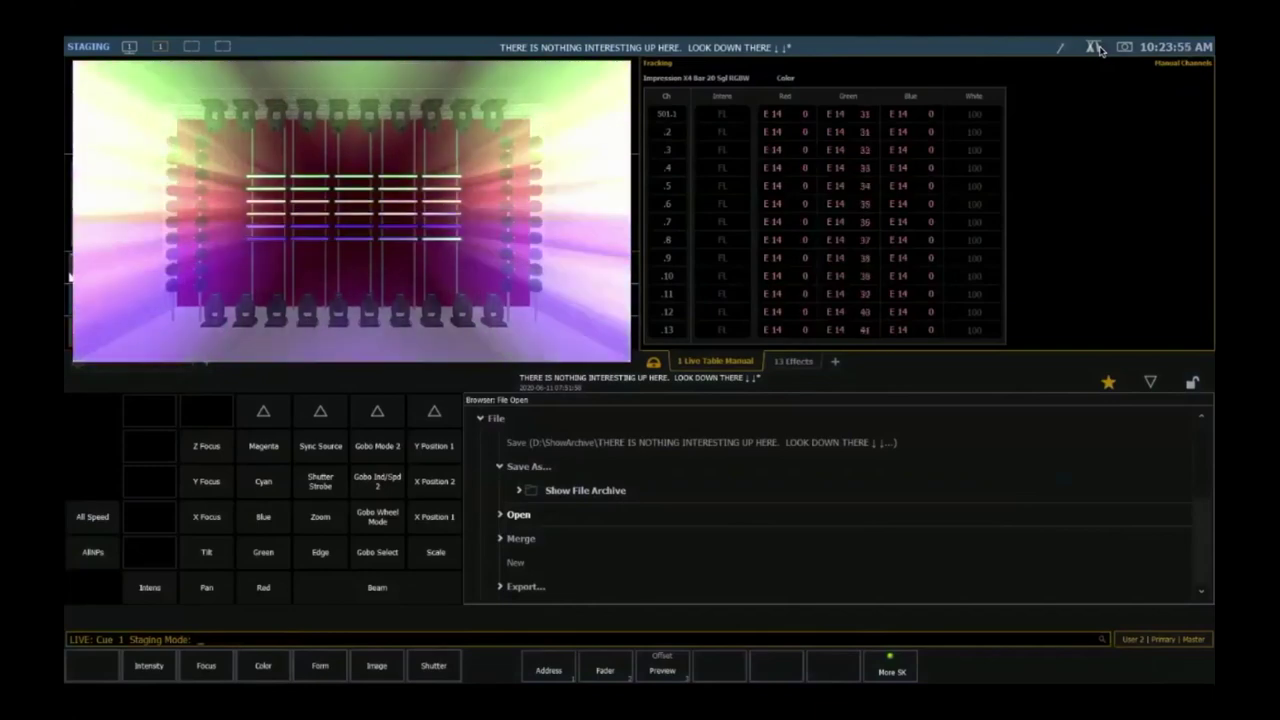
key("e")
key("Right")
key("Right")
key("Right")
key("Right")
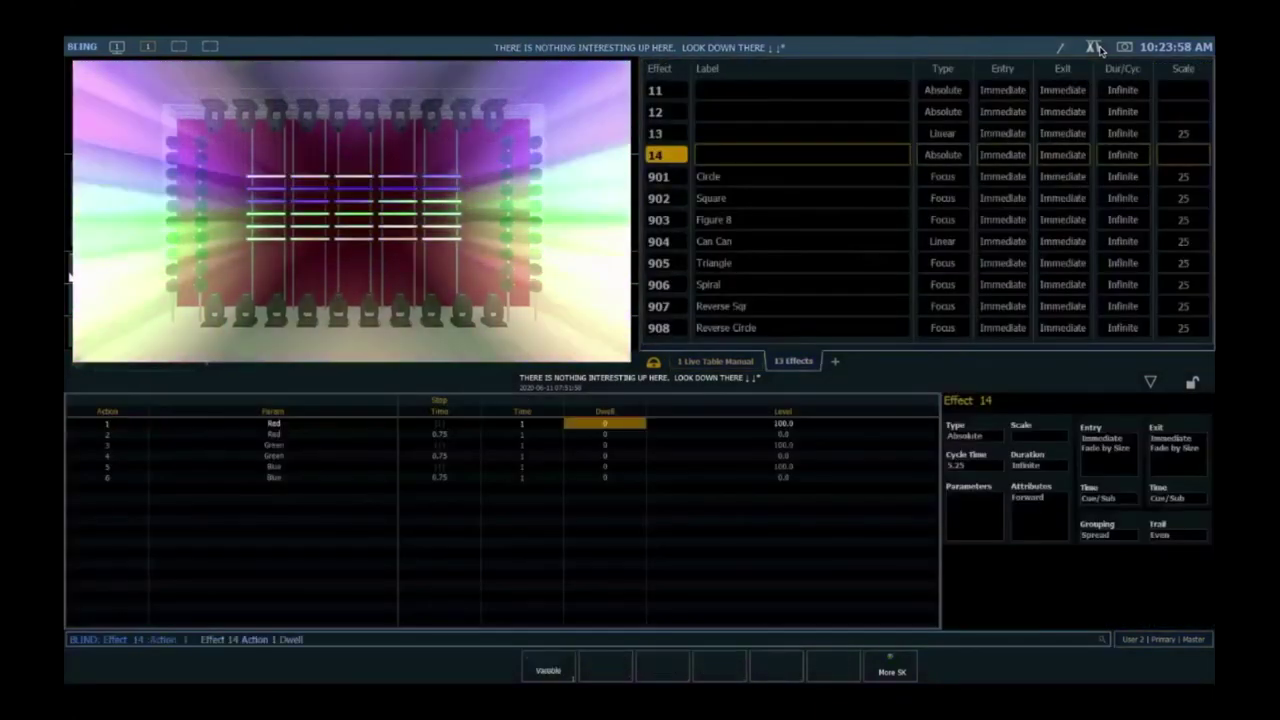
type("1")
key("Return")
key("Return")
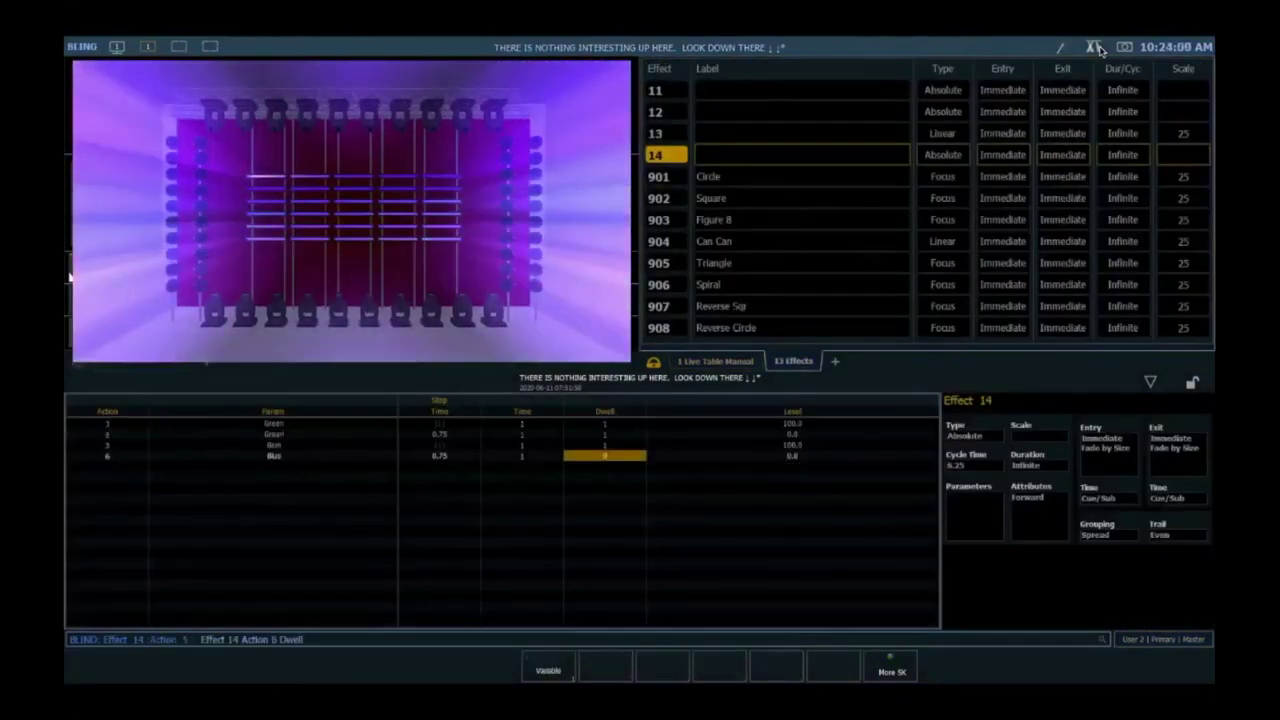
- Set the time of all six actions in Effect 14 to 0
key("Up")
key("Up")
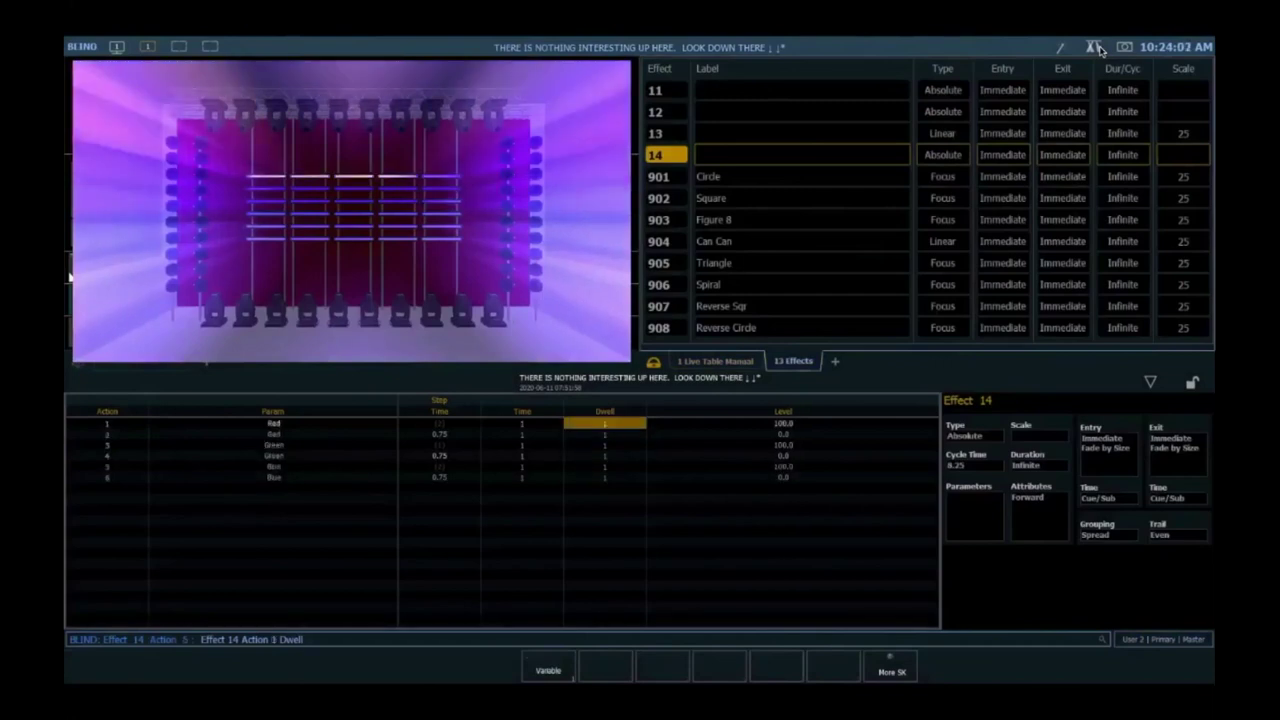
key("Left")
key("Left")
key("Right")
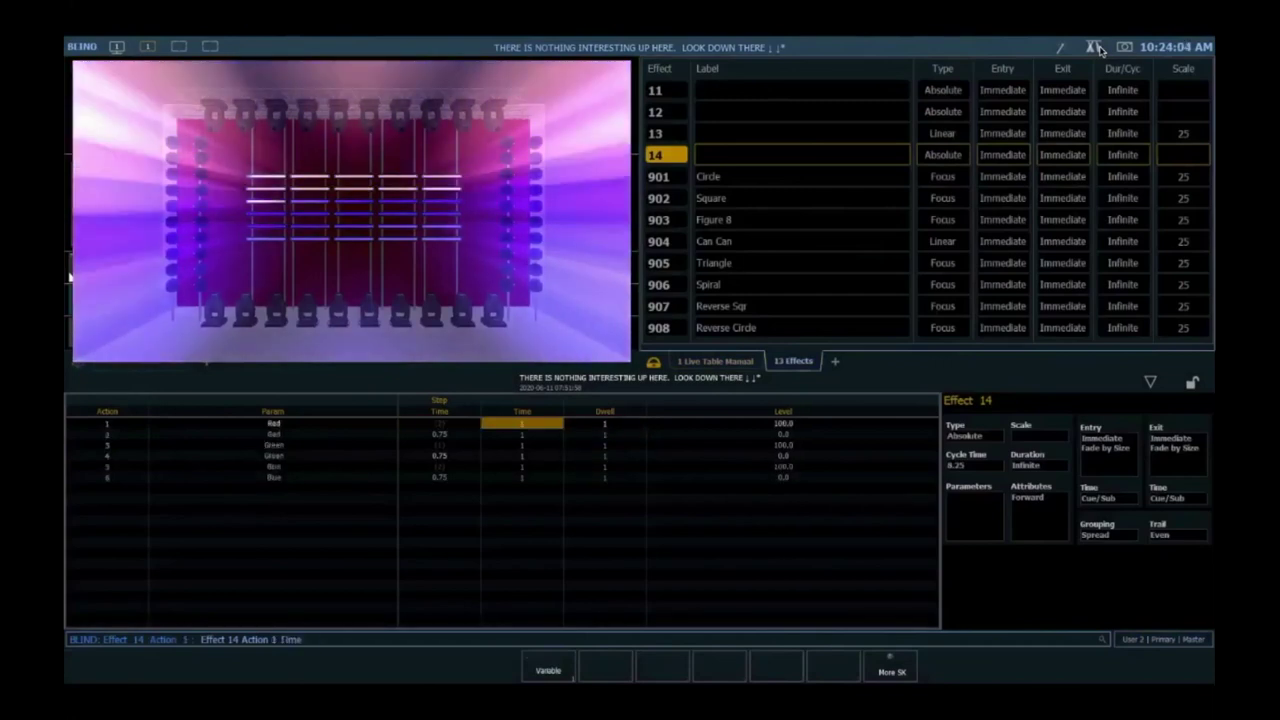
key("Down")
key("Down")
key("Down")
key("Down")
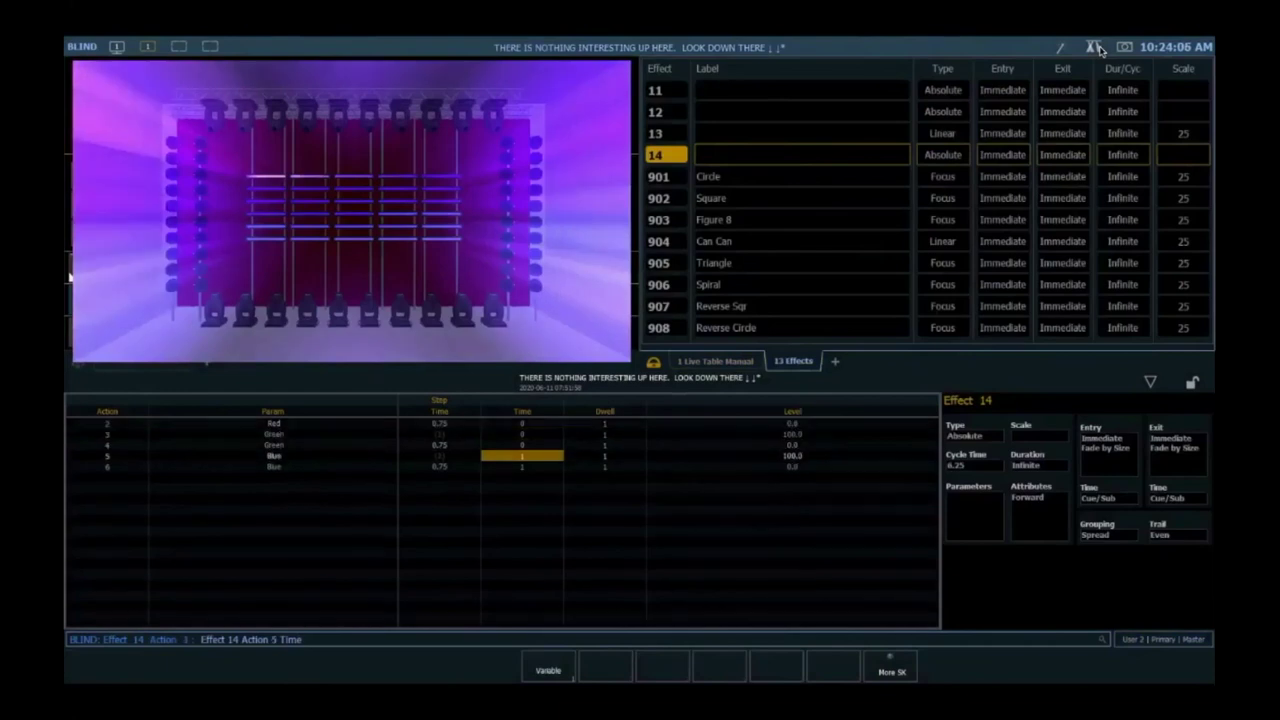
- Set the step times of Actions 2, 4 and 6 in Effect 14 to 0.25
key("Up")
key("Up")
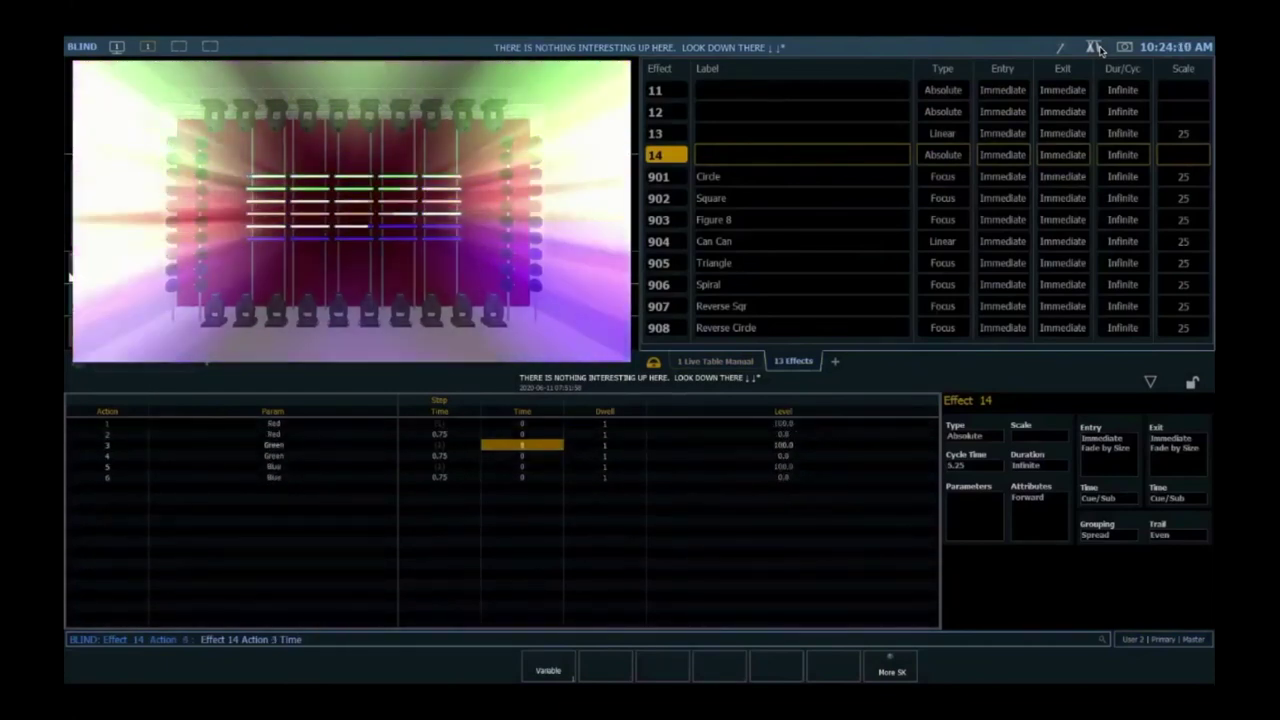
key("Up")
key("Left")
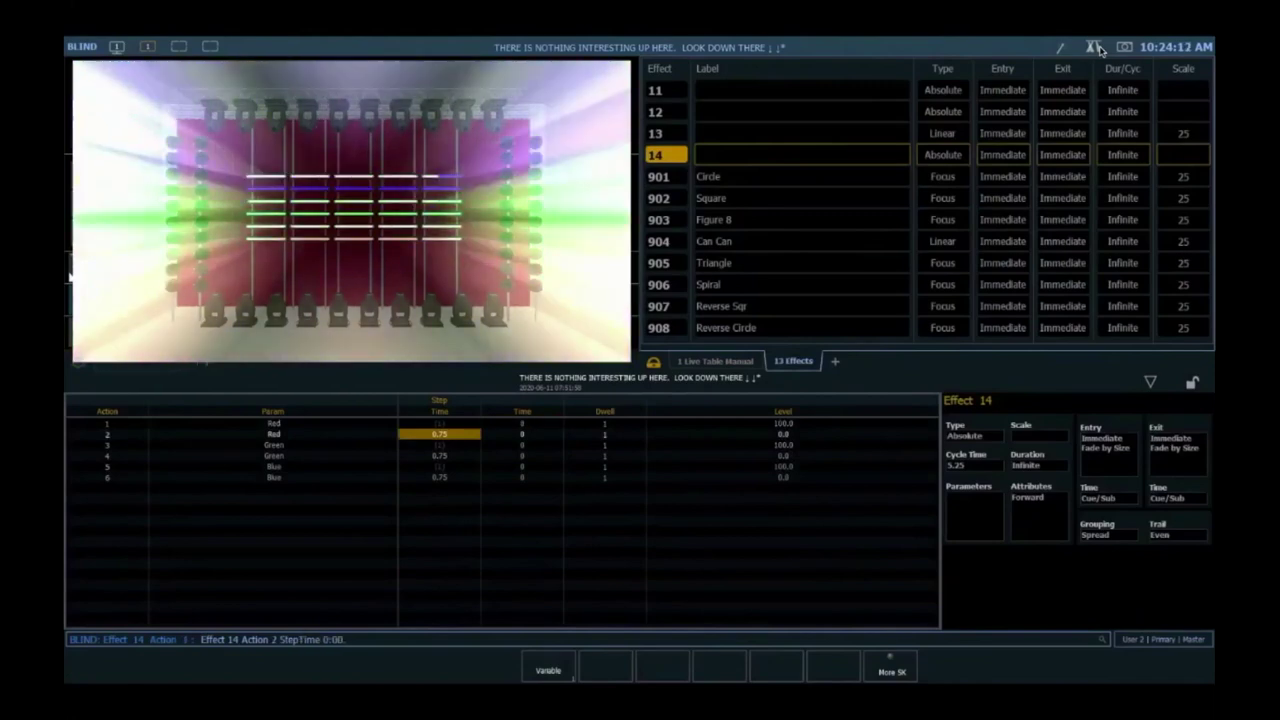
type("0.25")
key("Return")
key("Down")
key("Down")
type("0.25")
key("Return")
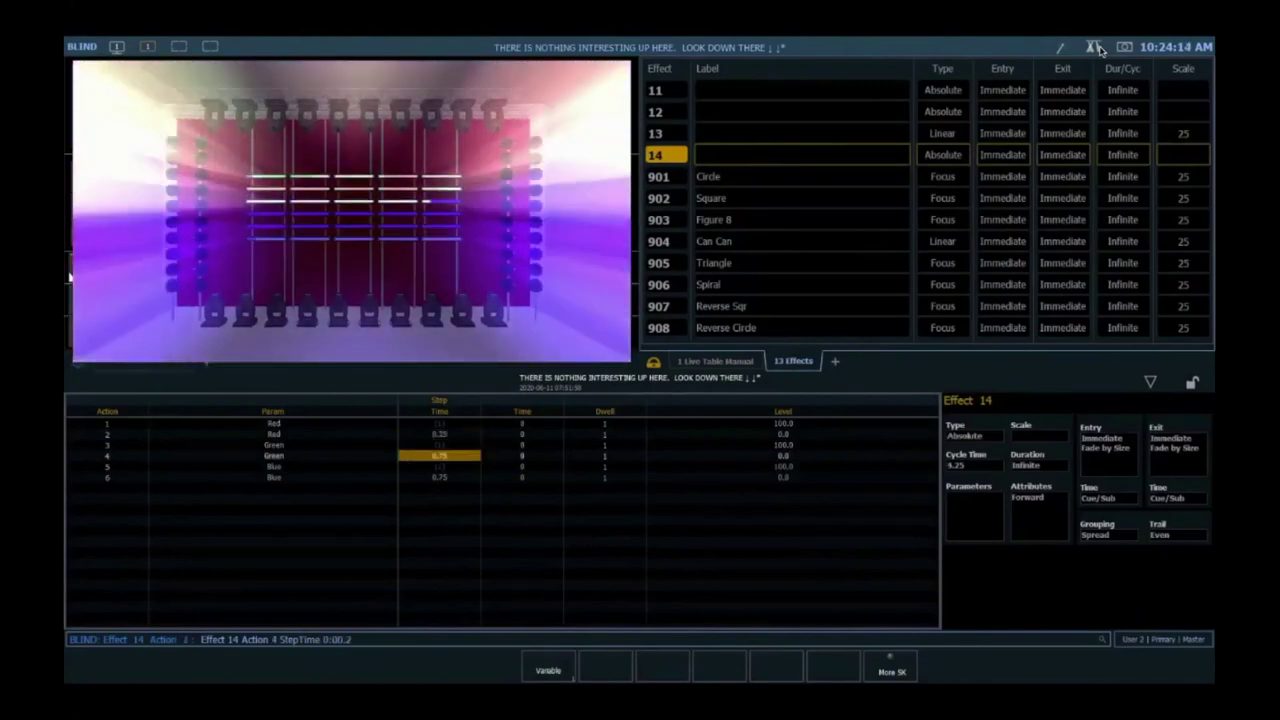
key("Down")
key("Down")
type("0.25")
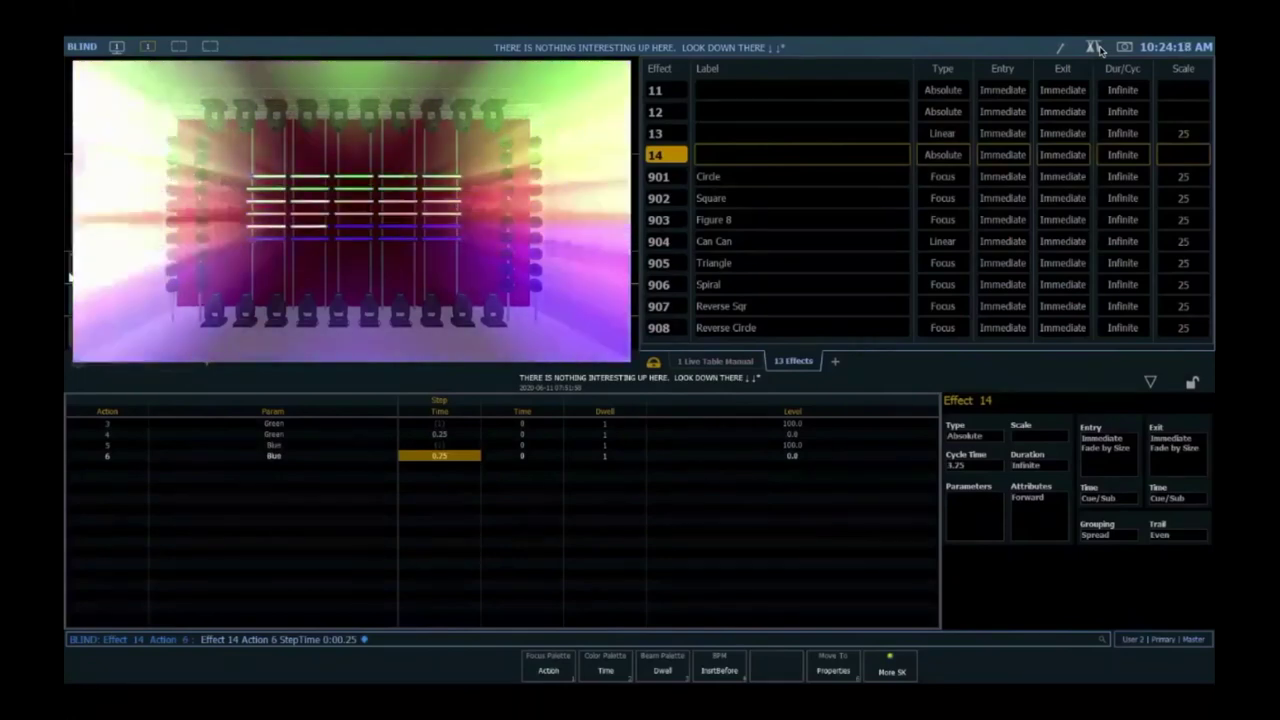
- Return to the live display and set the White parameter of Group 7 to minimum
key("alt+l")
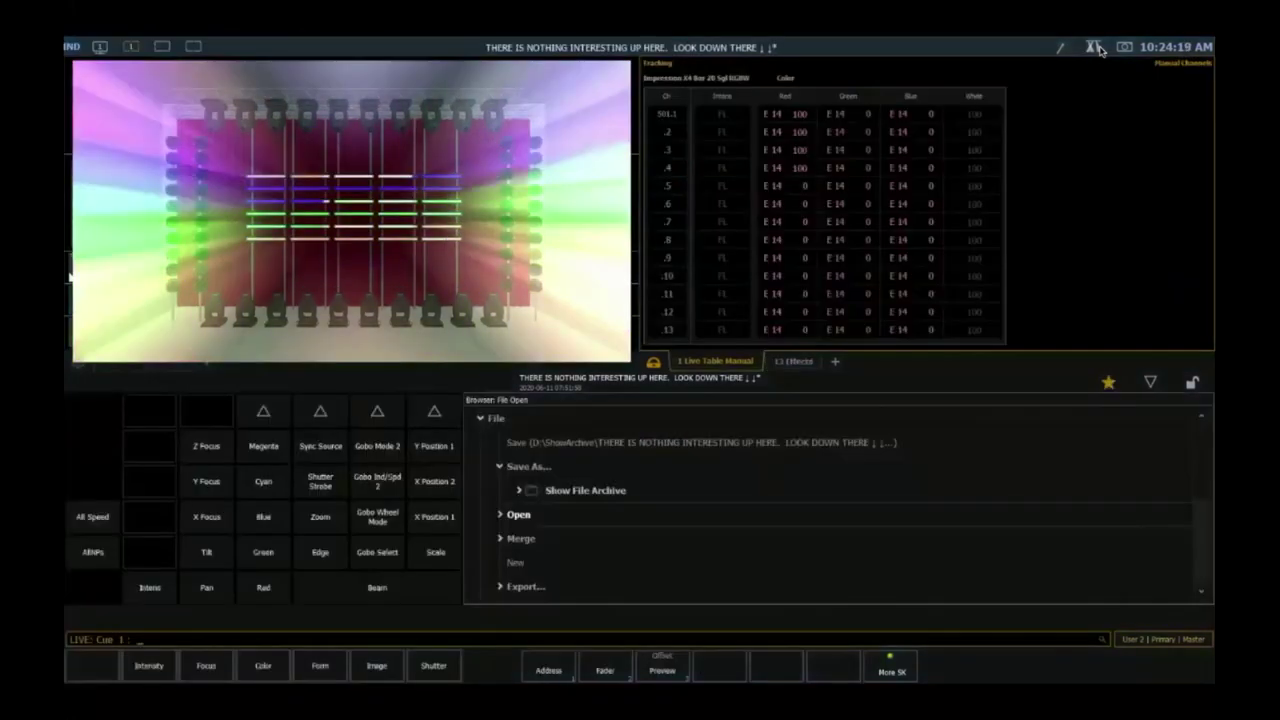
type("g7")
key("Return")
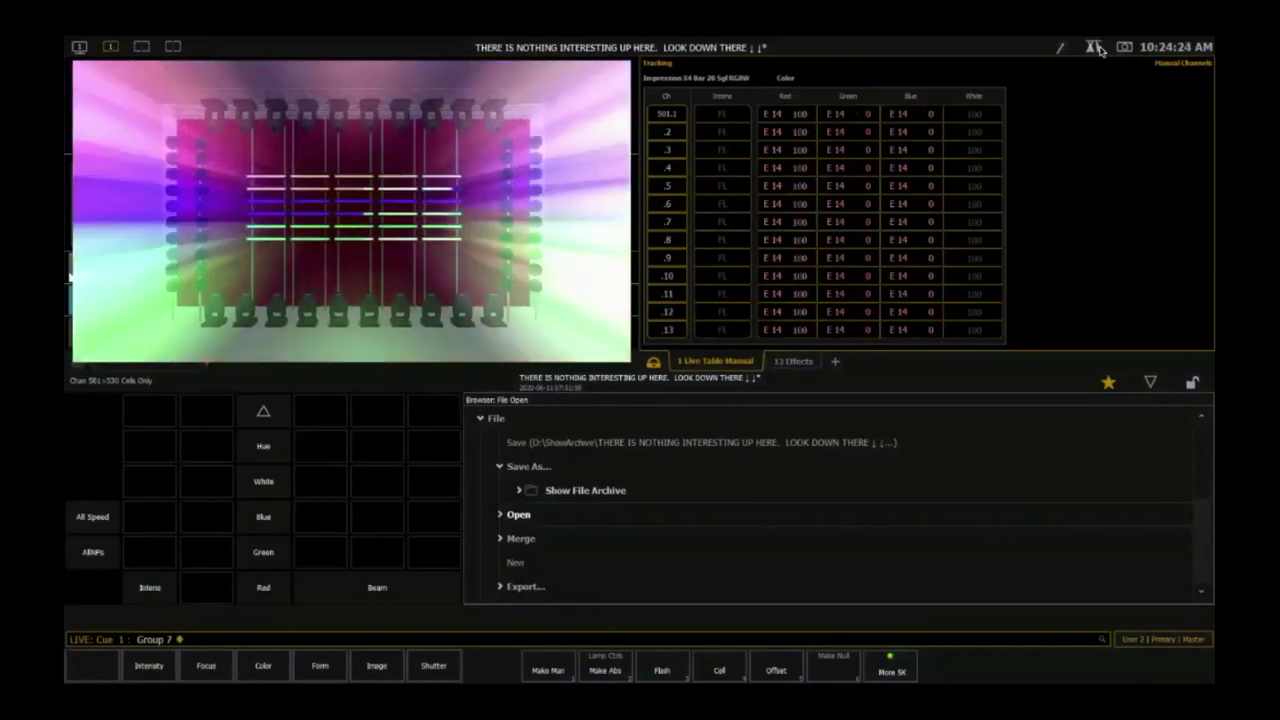
key("m")
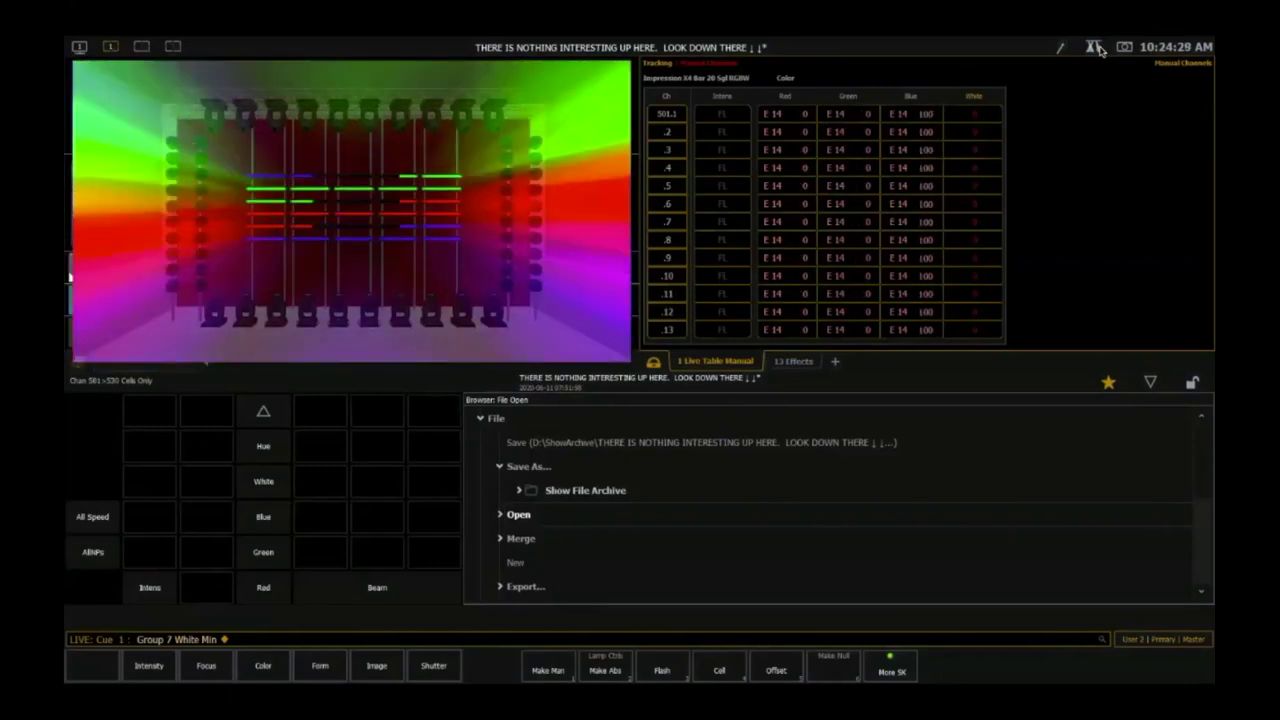
- Reopen Effect 14 for editing and set the step times of Actions 2, 4 and 6 to 0.5
type("ect 14")
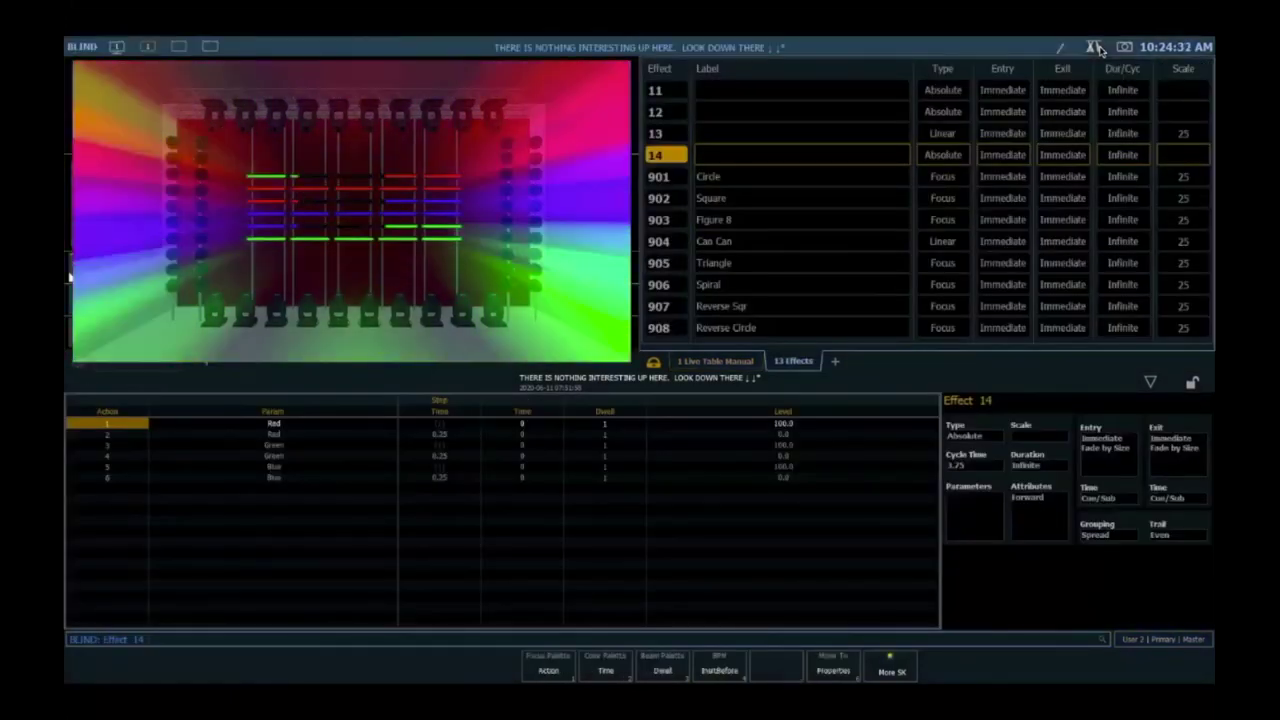
key("Down")
key("Right")
key("Right")
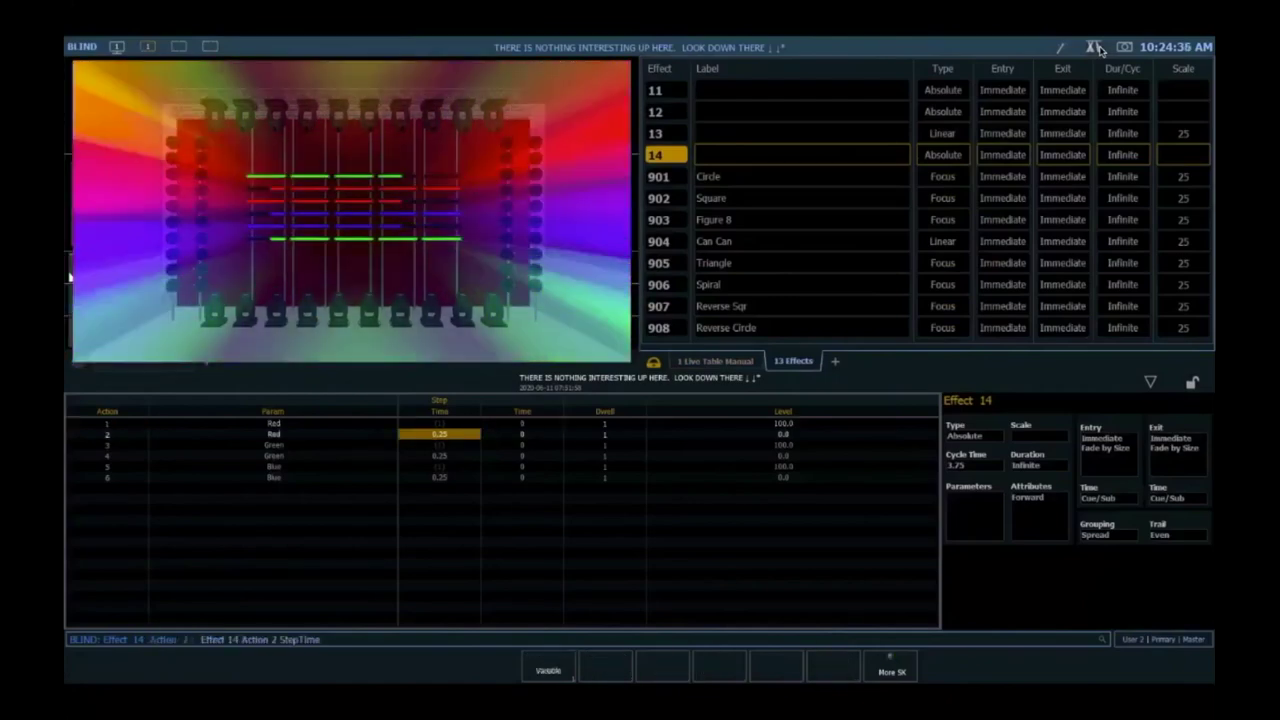
type("0.5")
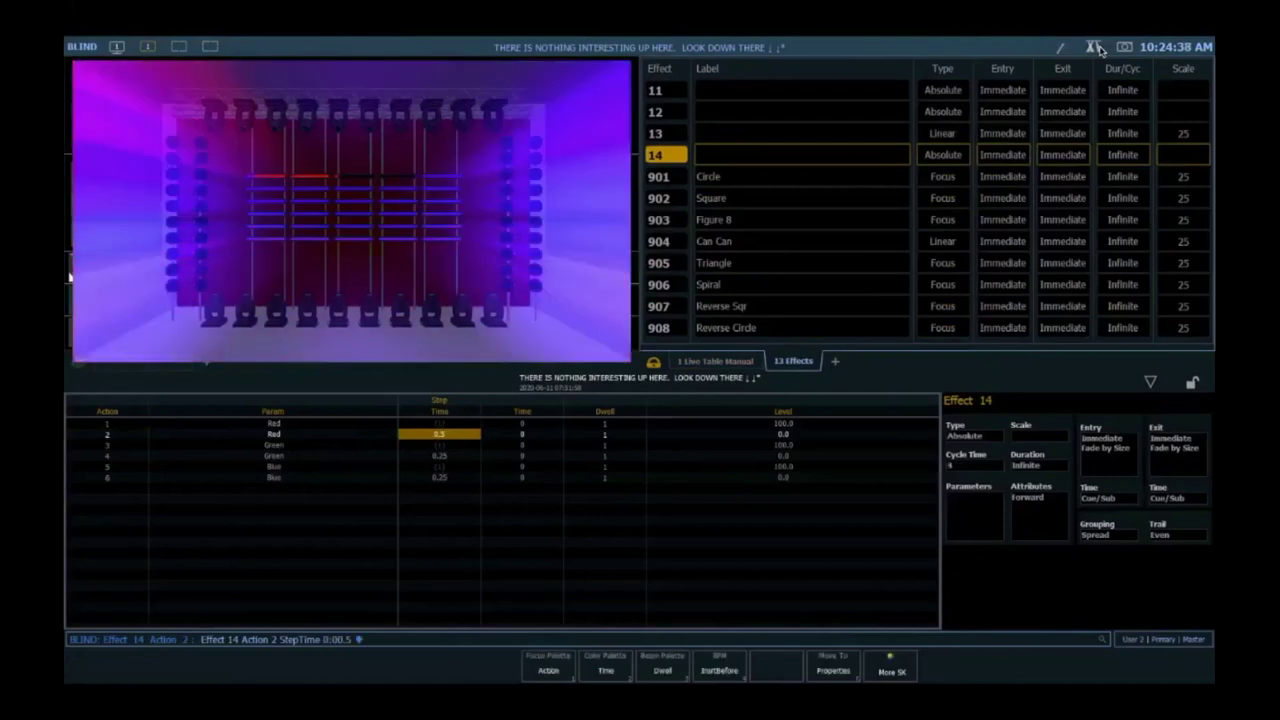
key("Return")
type("0.5")
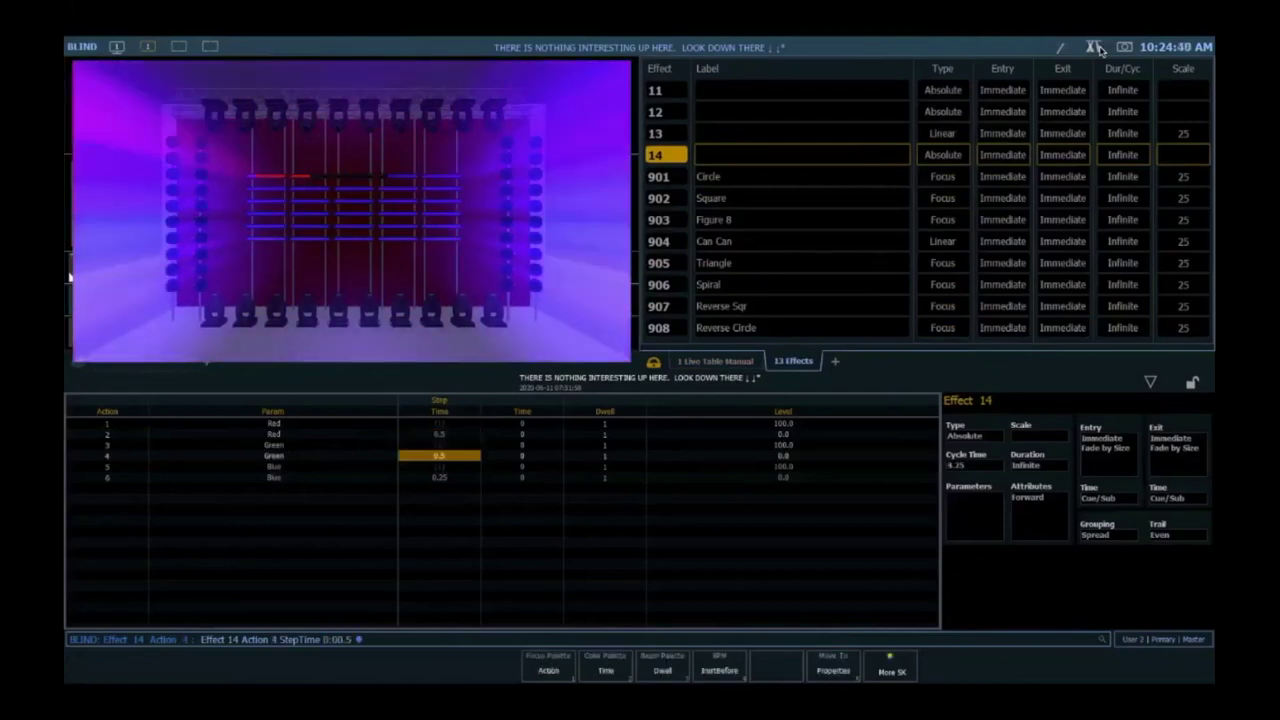
key("Return")
type("0.5")
key("Return")
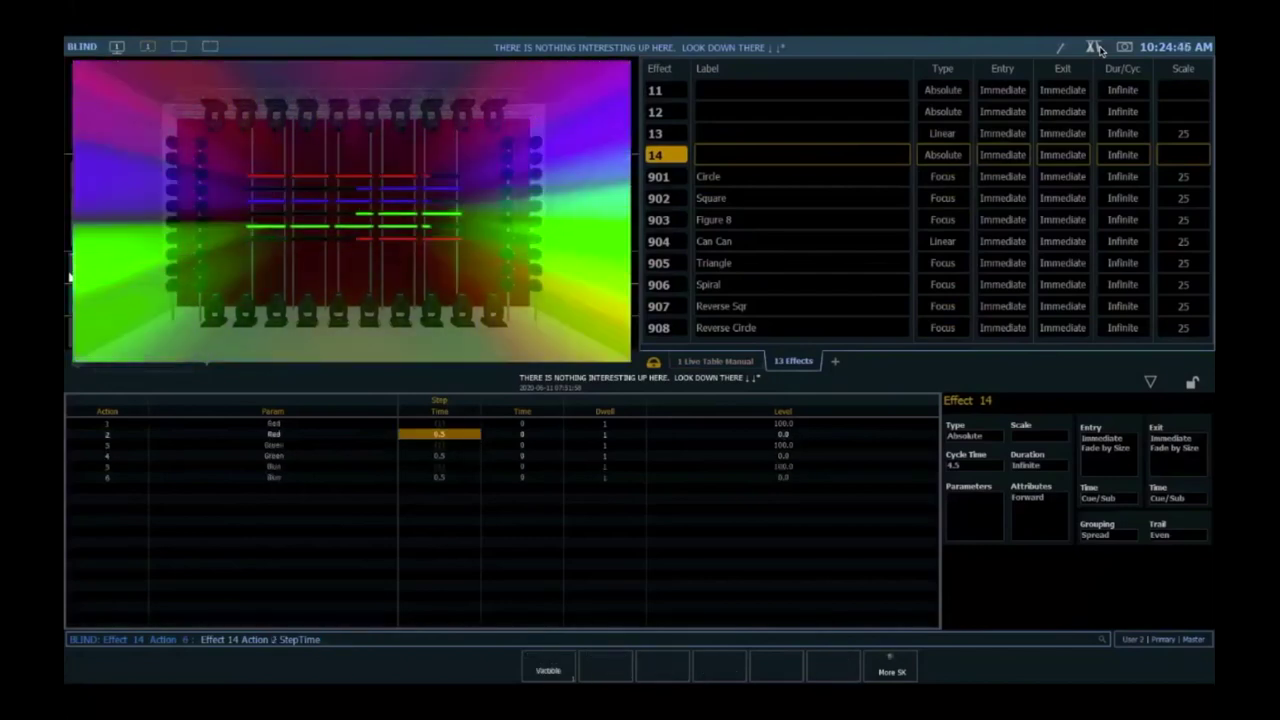
- Set the dwell of Action 2 in Effect 14 to 0.5 and return to the live display
key("Right")
key("Right")
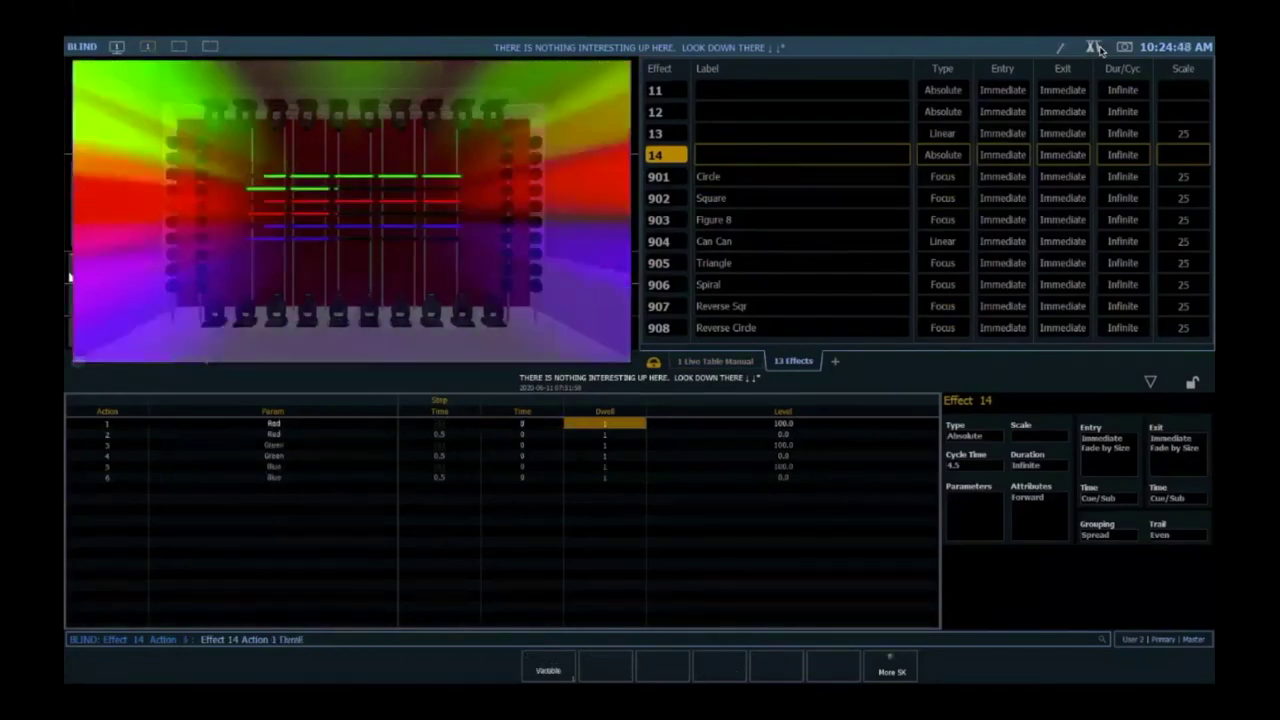
key("Down")
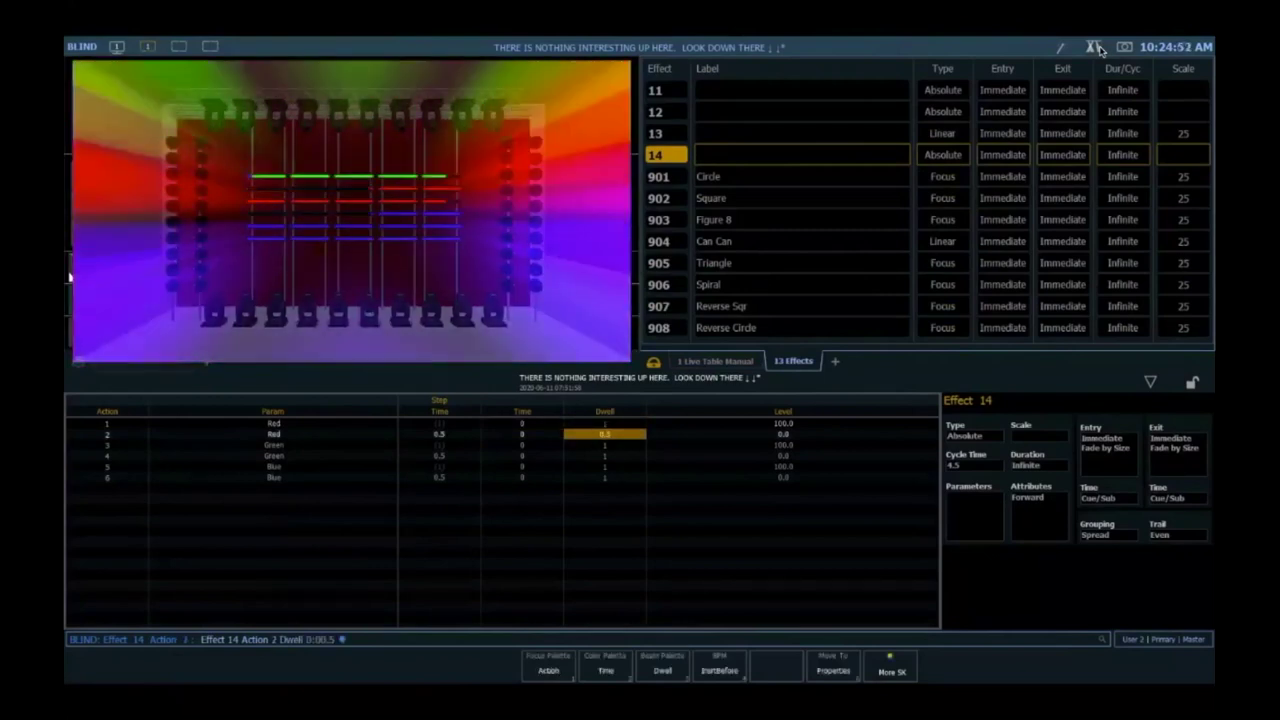
key("F1")
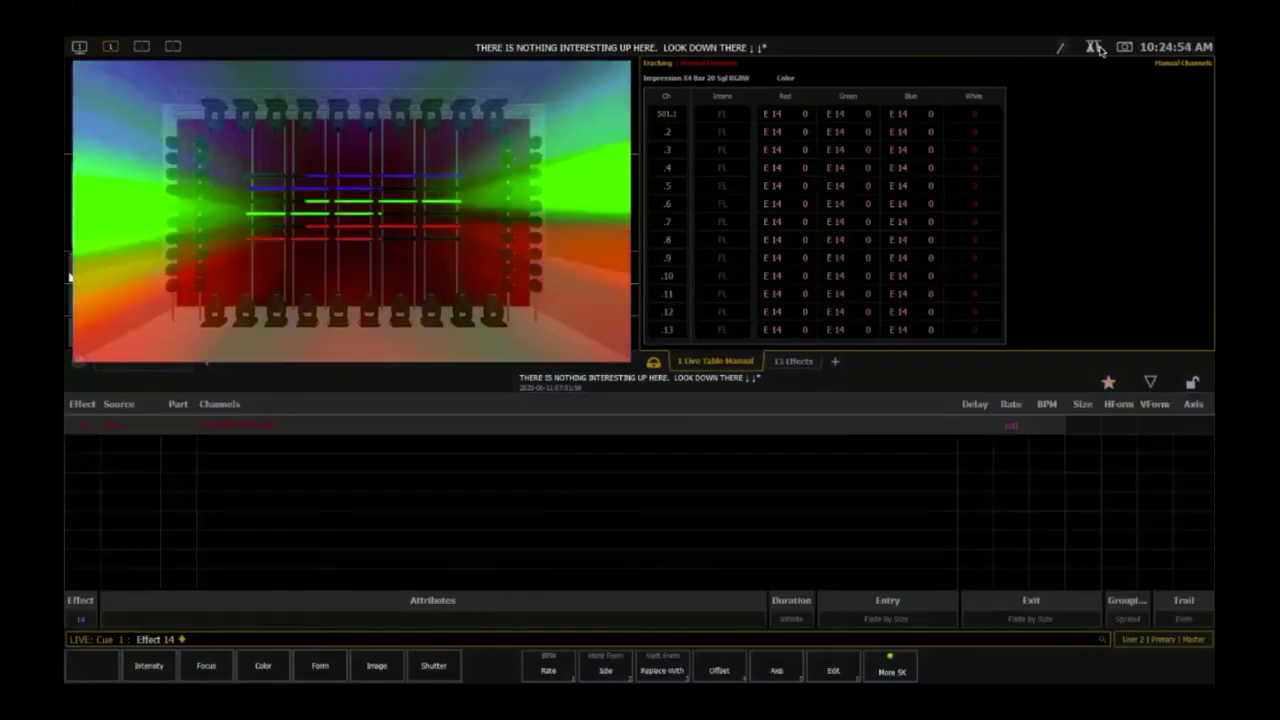
- Stop the running effect and sneak out all manual values
key("alt+b")
key("alt+e")
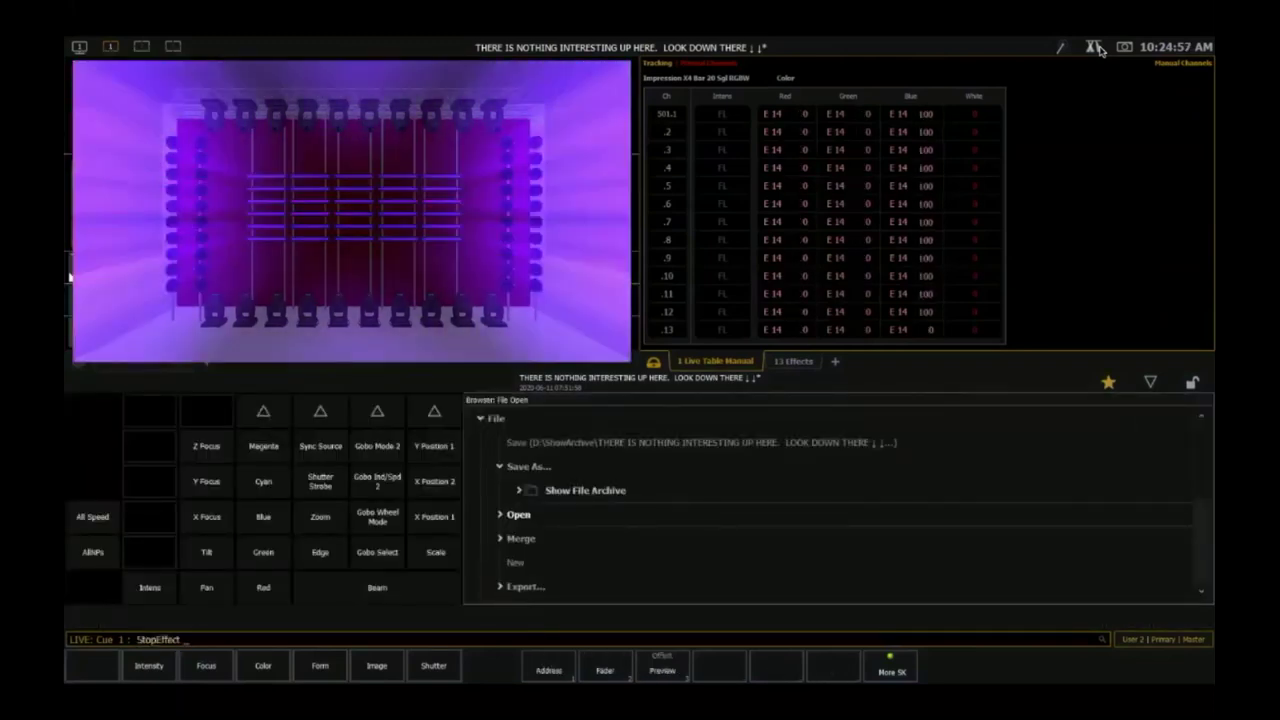
key("Return")
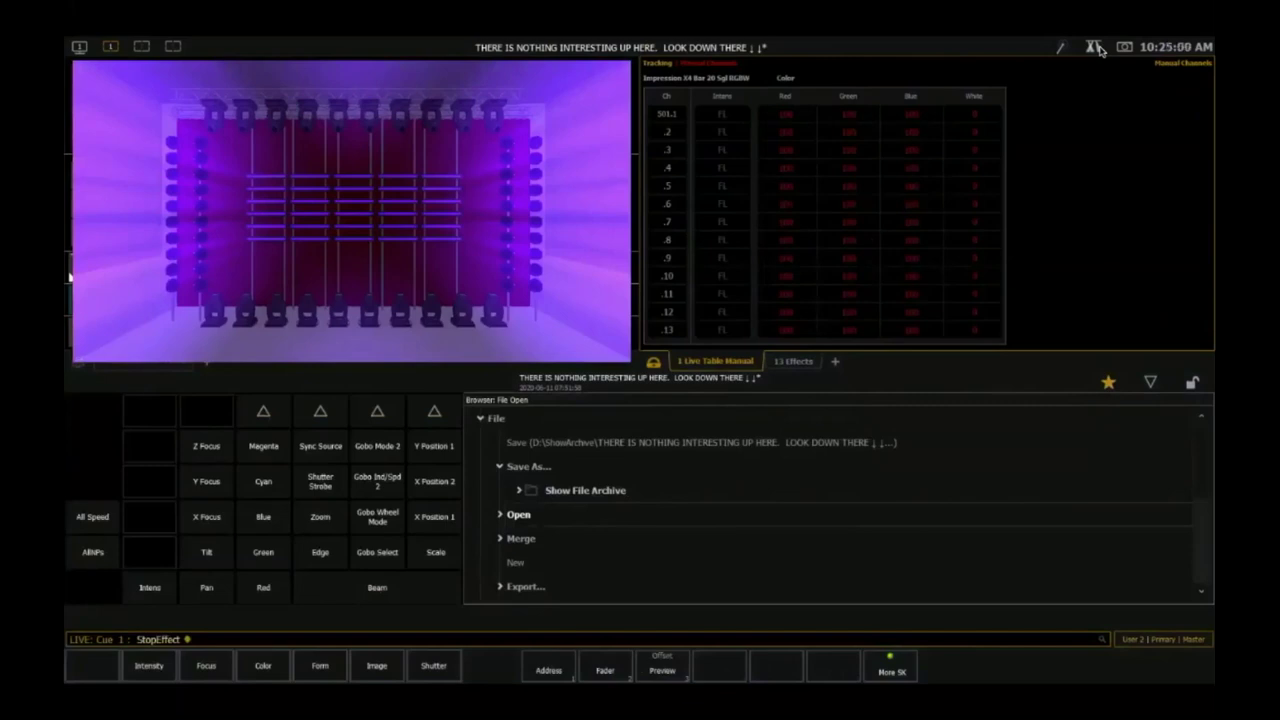
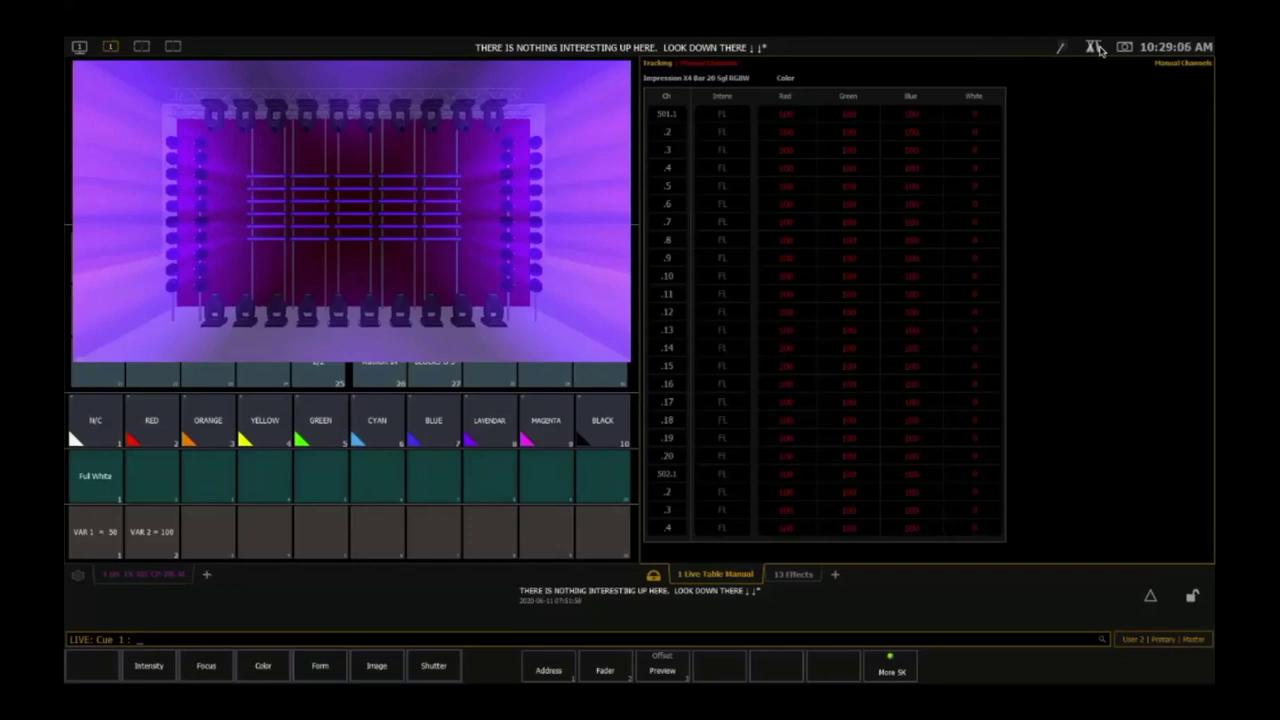
key("ctrl+n")
key("Return")
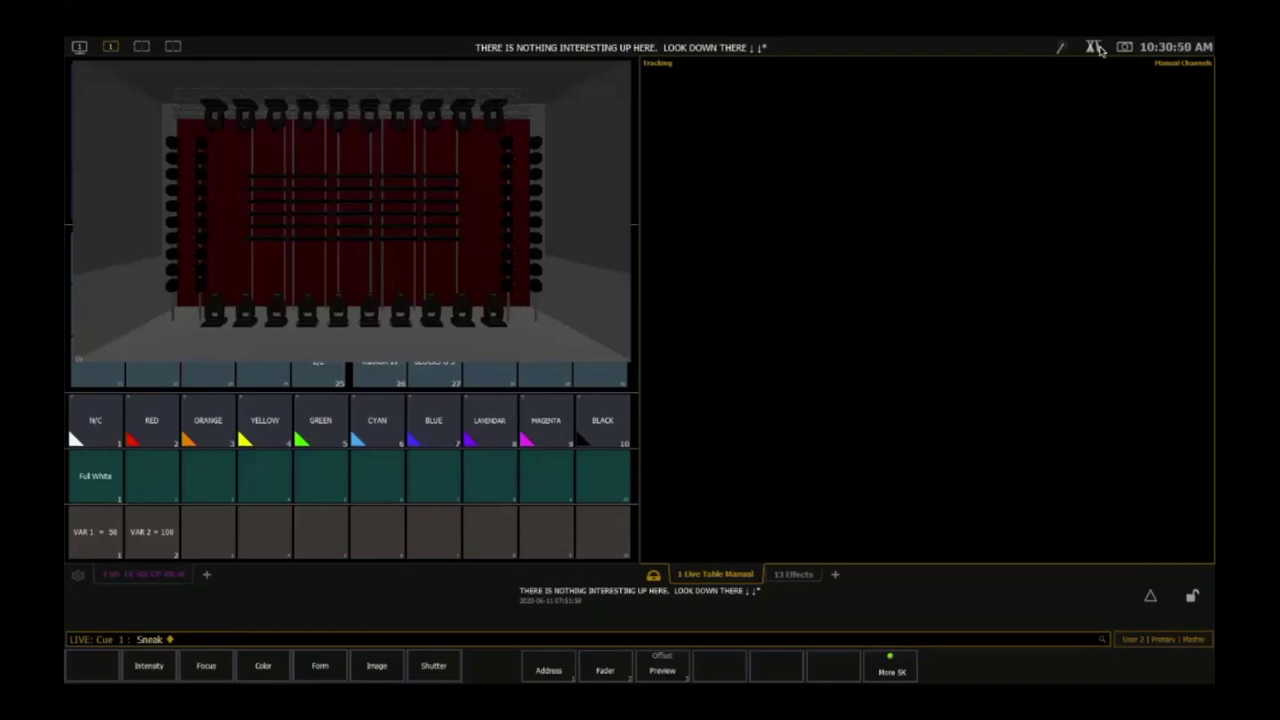
- Run Effect 1 on Group 9 and set the group's intensity to full
key("BackSpace")
type("Group 9 Effect 1")
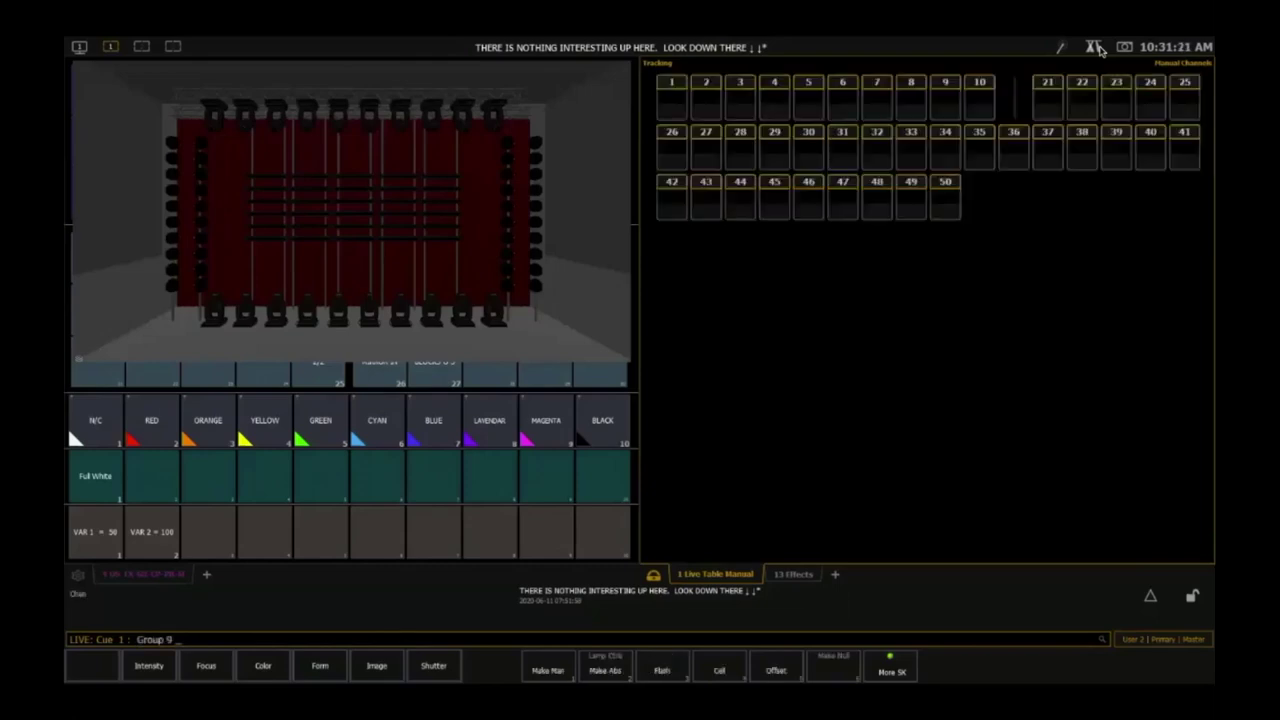
key("Return")
key("f")
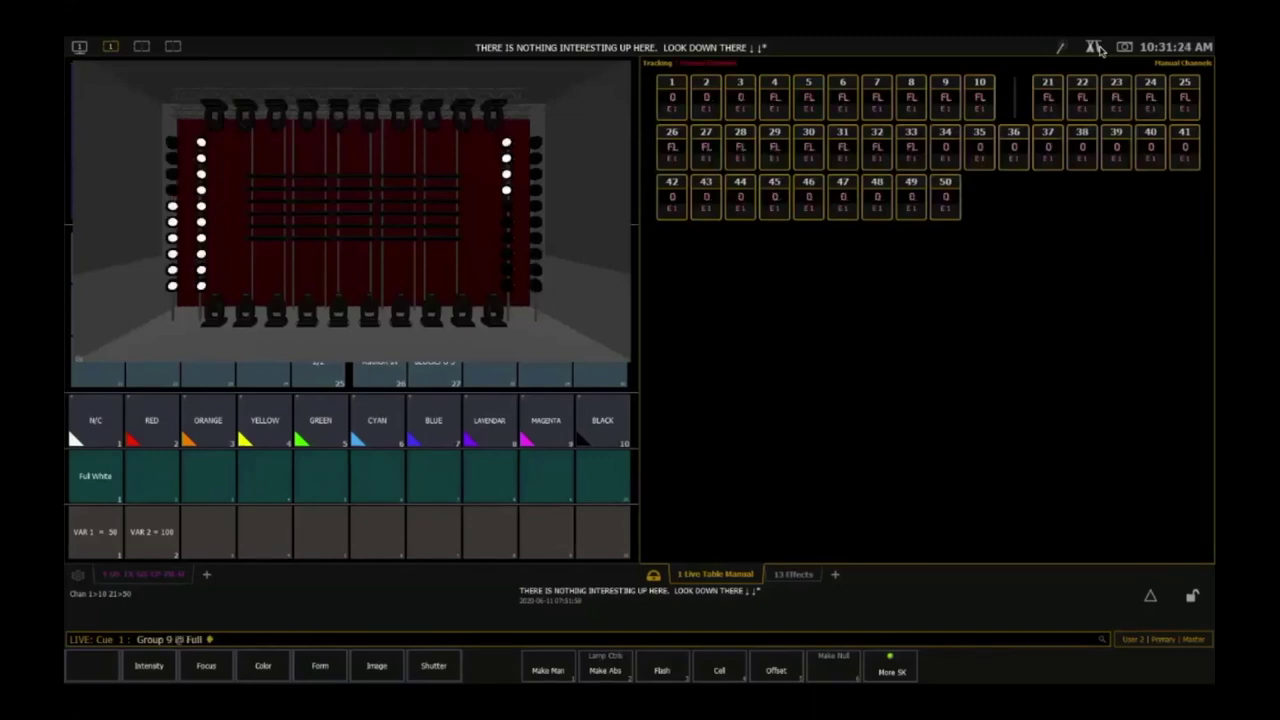
- Run Effect 3 on Group 7
key("g")
key("7")
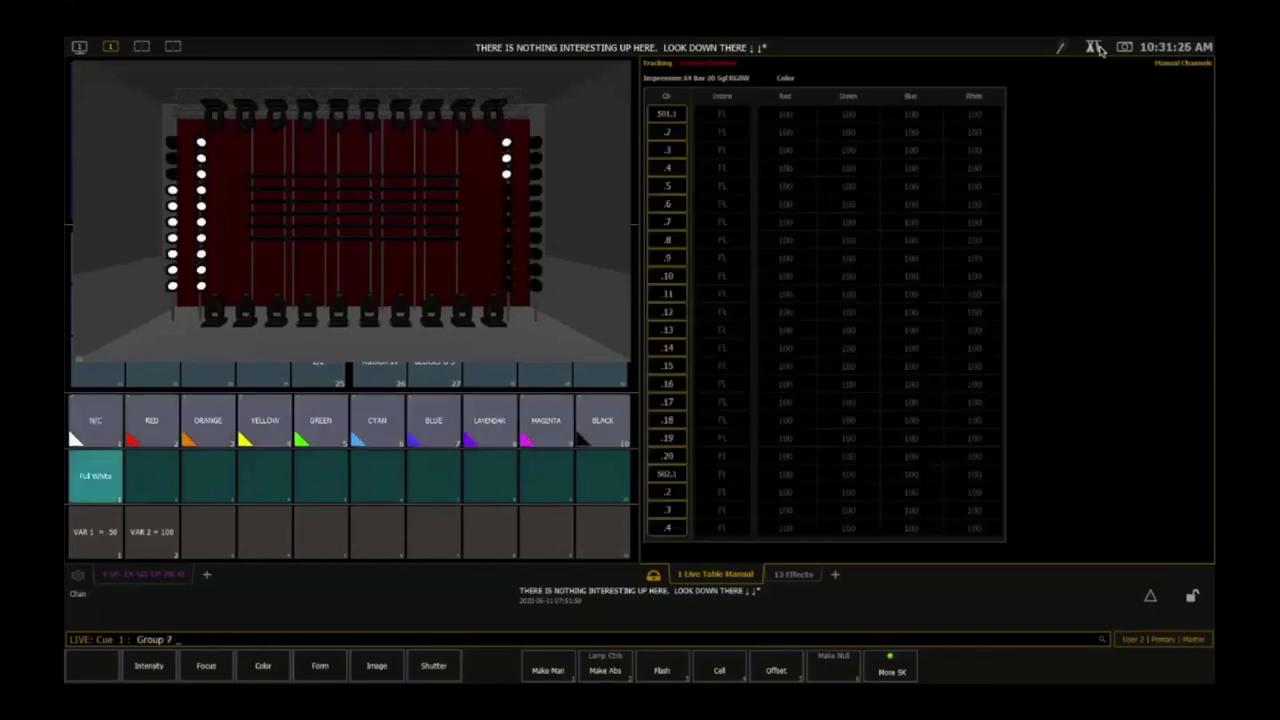
key("e")
key("3")
key("Return")
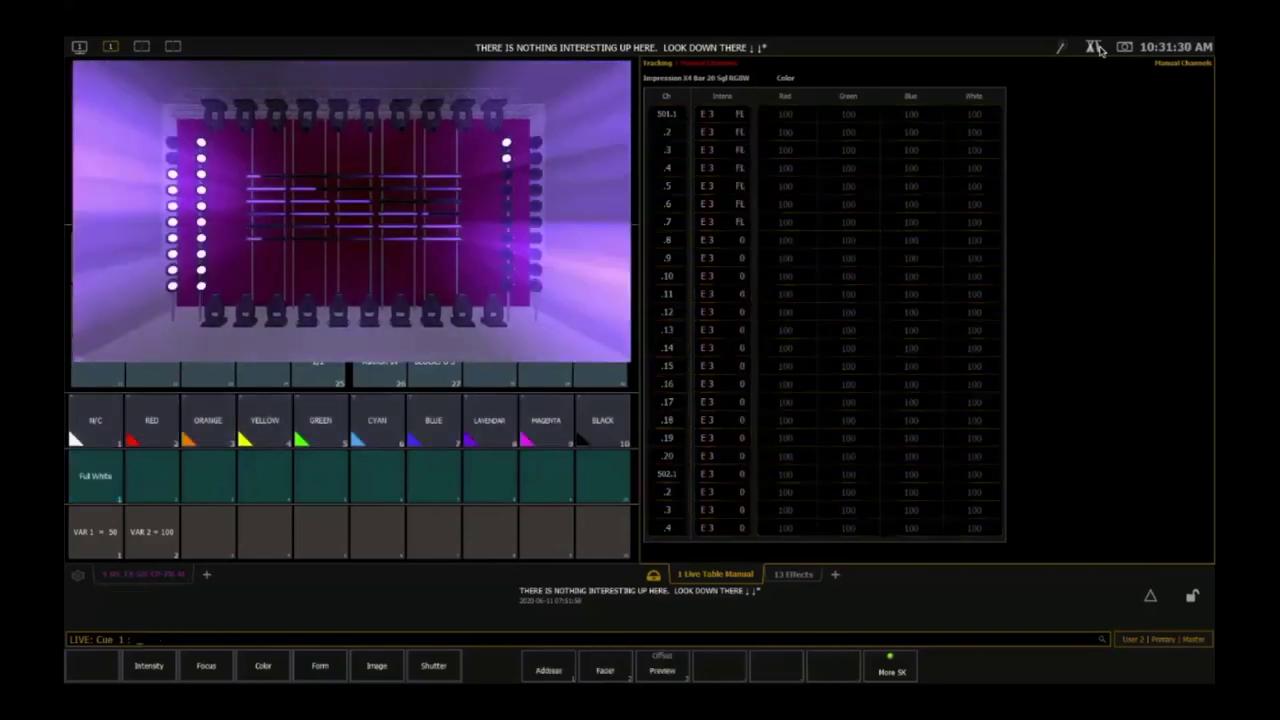
key("g")
key("2")
key("e")
key("5")
key("Return")
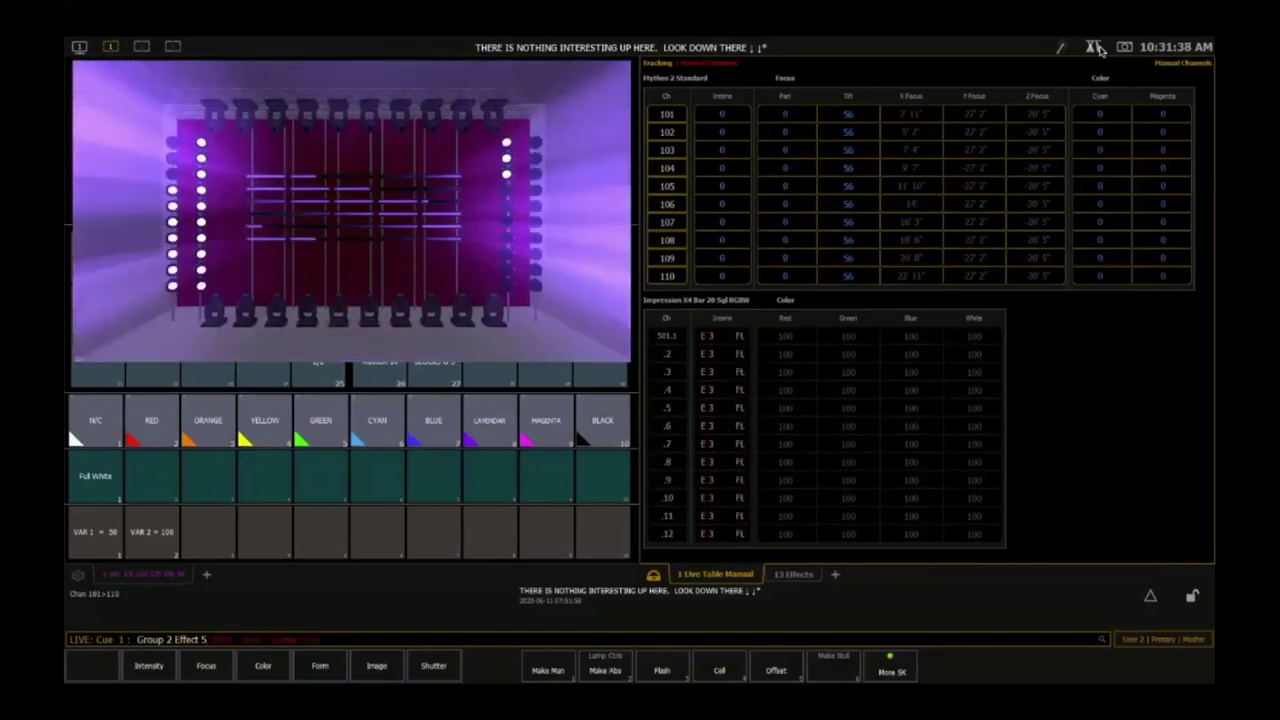
key("BackSpace")
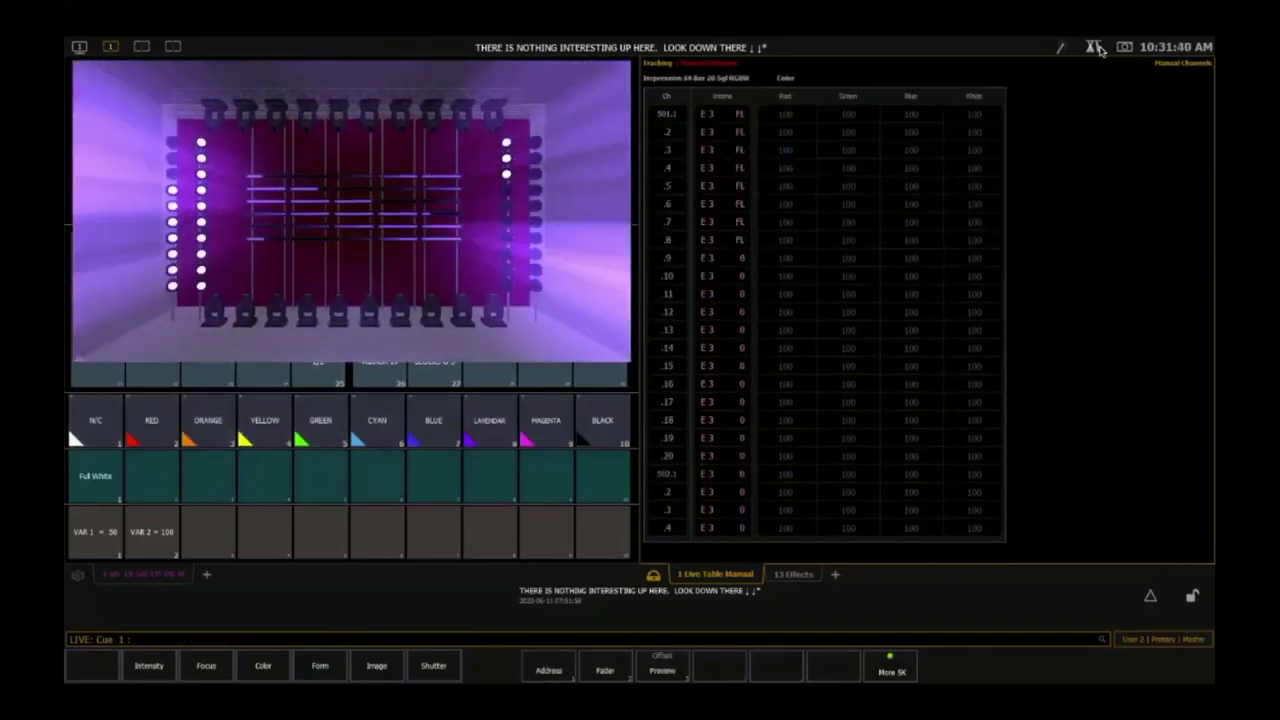
- Run Effect 11 on Group 2 and clear the command line
key("g")
key("2")
key("Return")
key("e")
key("1")
key("1")
key("Return")
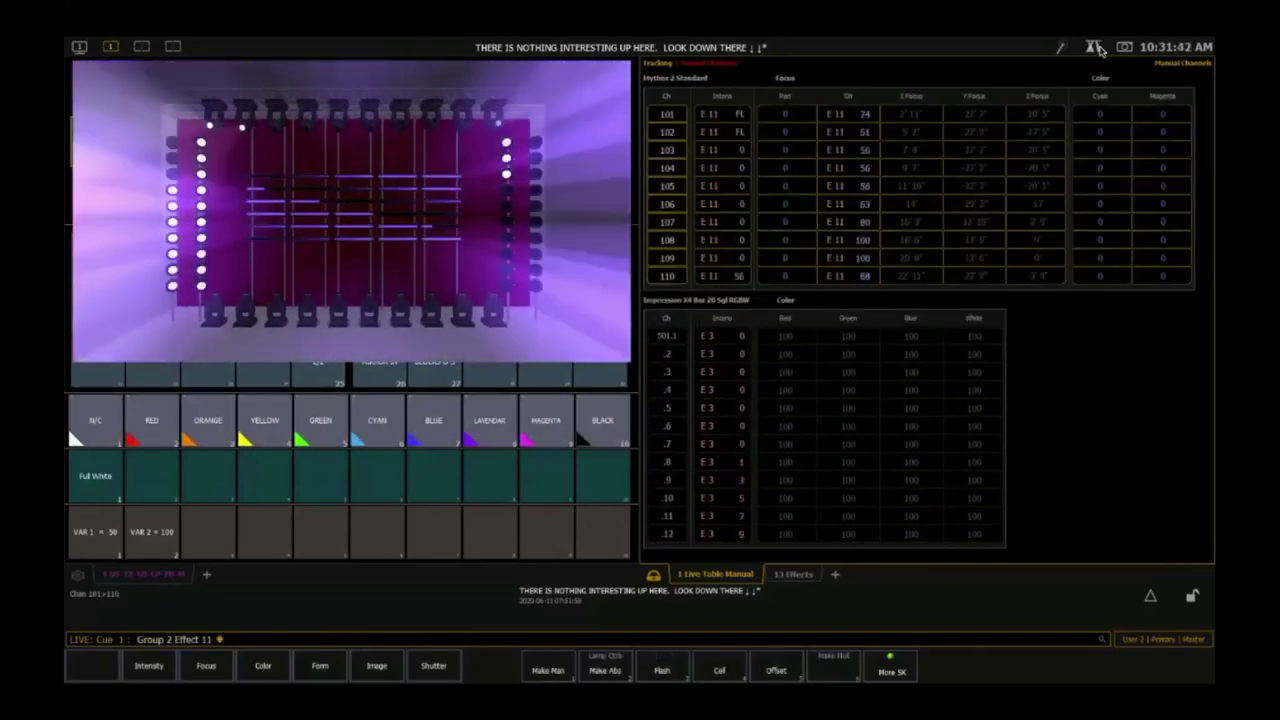
key("BackSpace")
key("e")
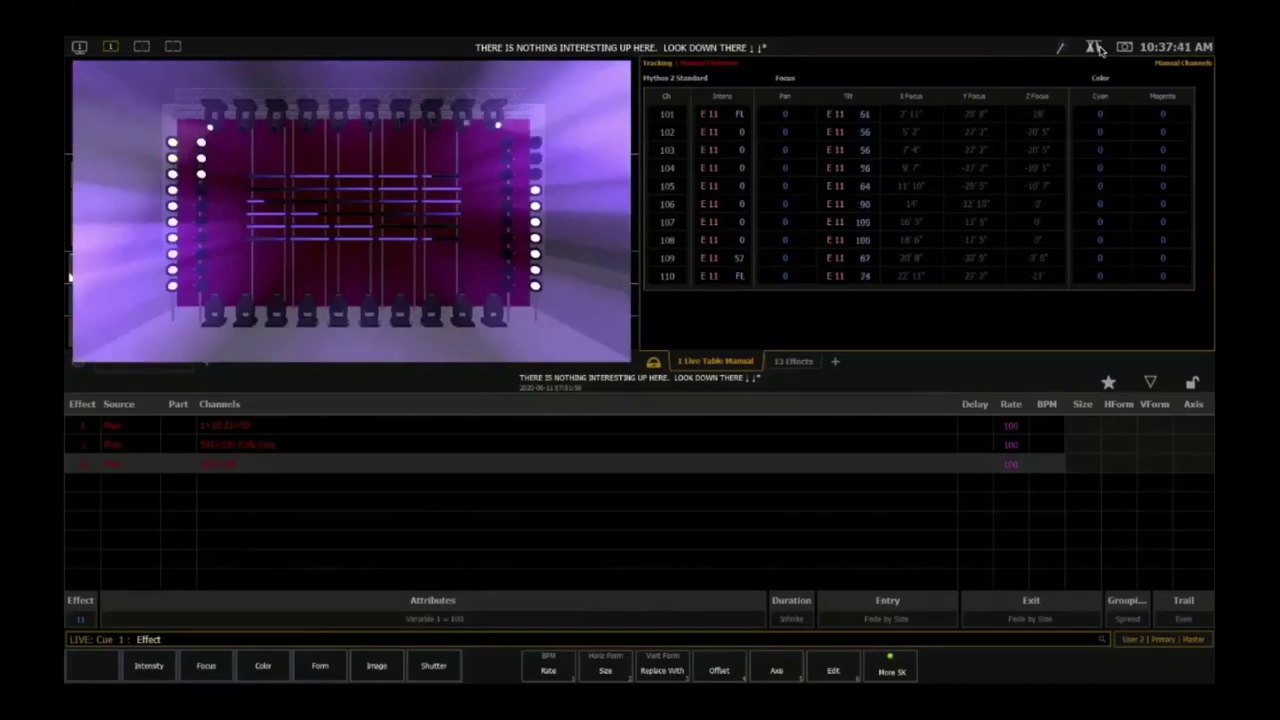
key("r")
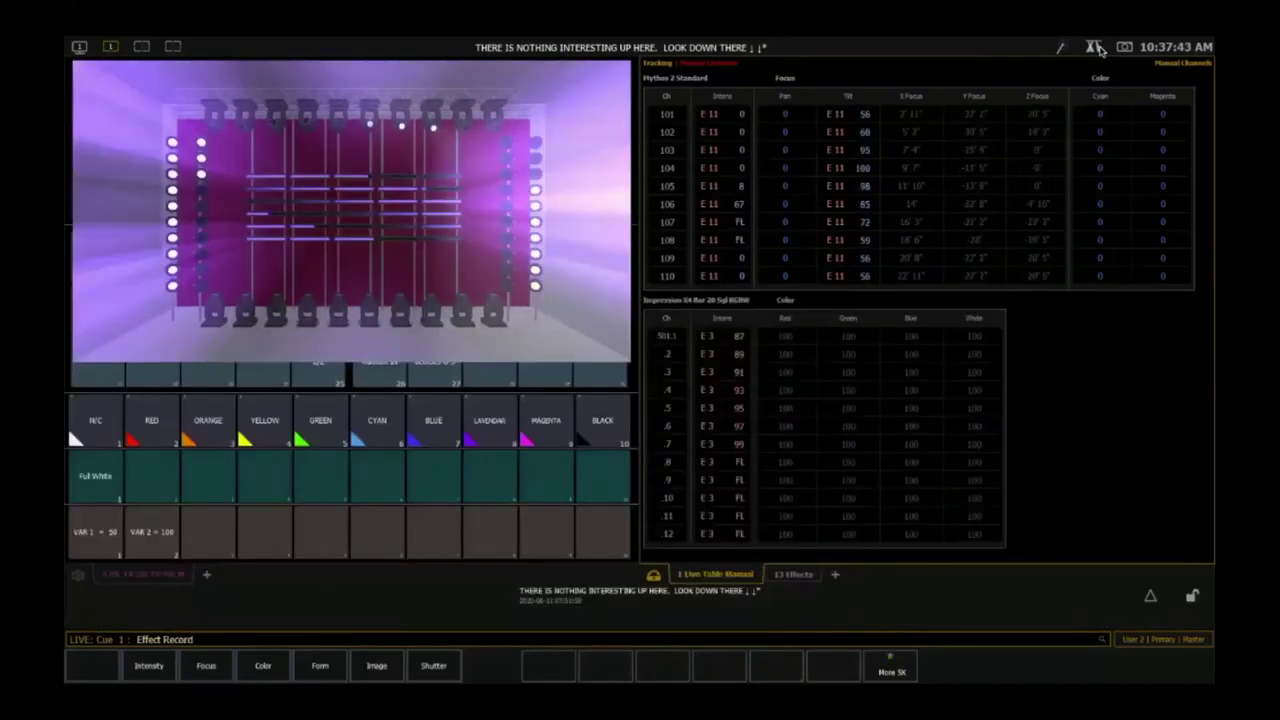
key("q")
key("2")
key("Return")
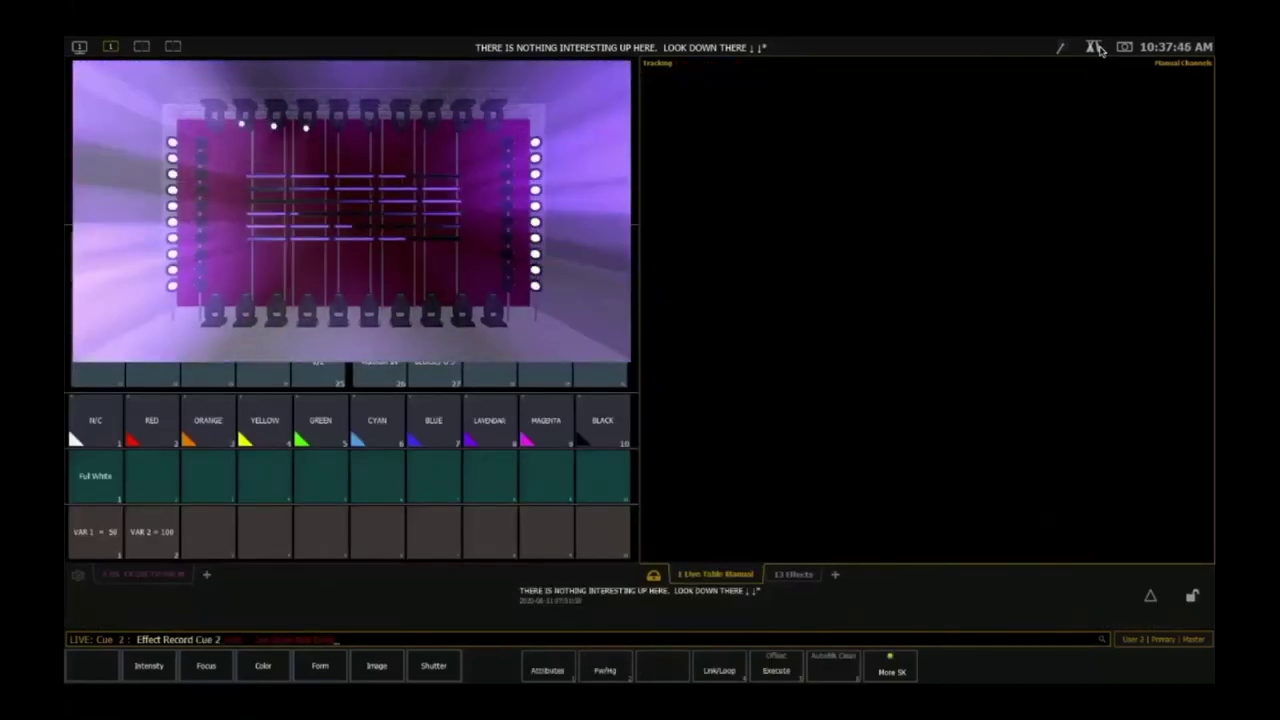
key("BackSpace")
key("BackSpace")
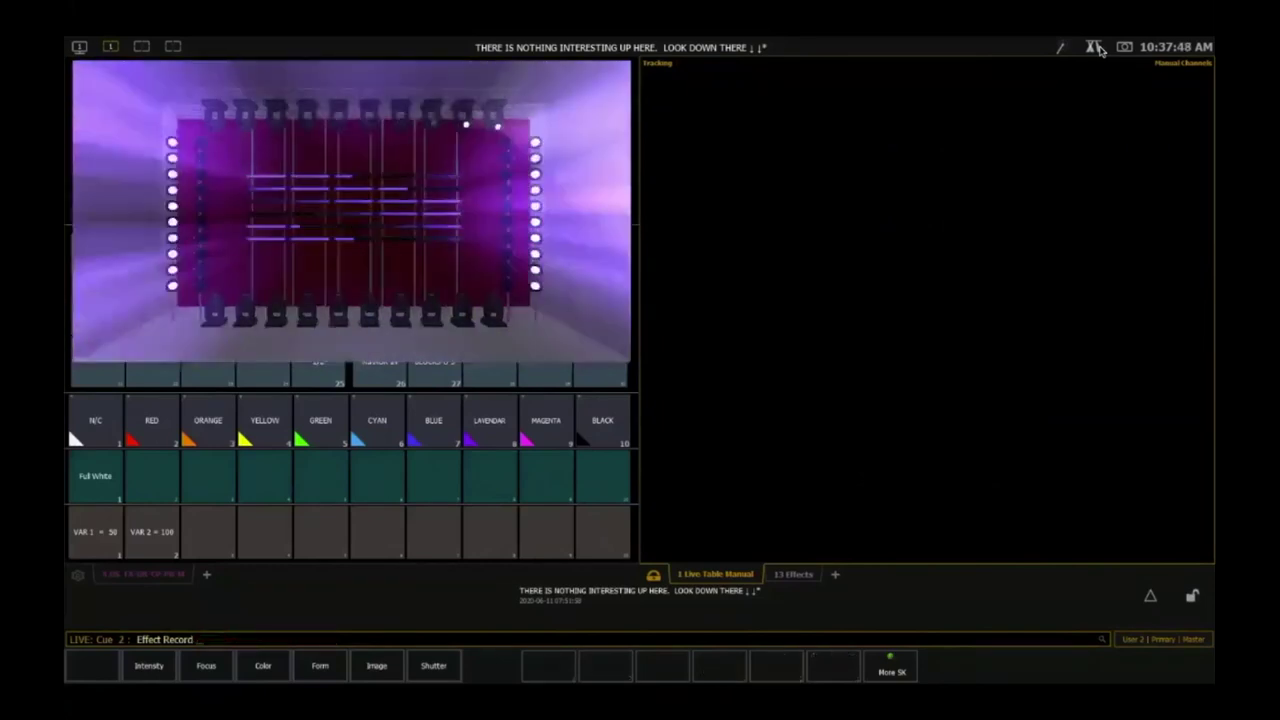
key("BackSpace")
key("BackSpace")
- Record the running effects and levels as Cue 2 and clear the command line
key("r")
key("q")
key("2")
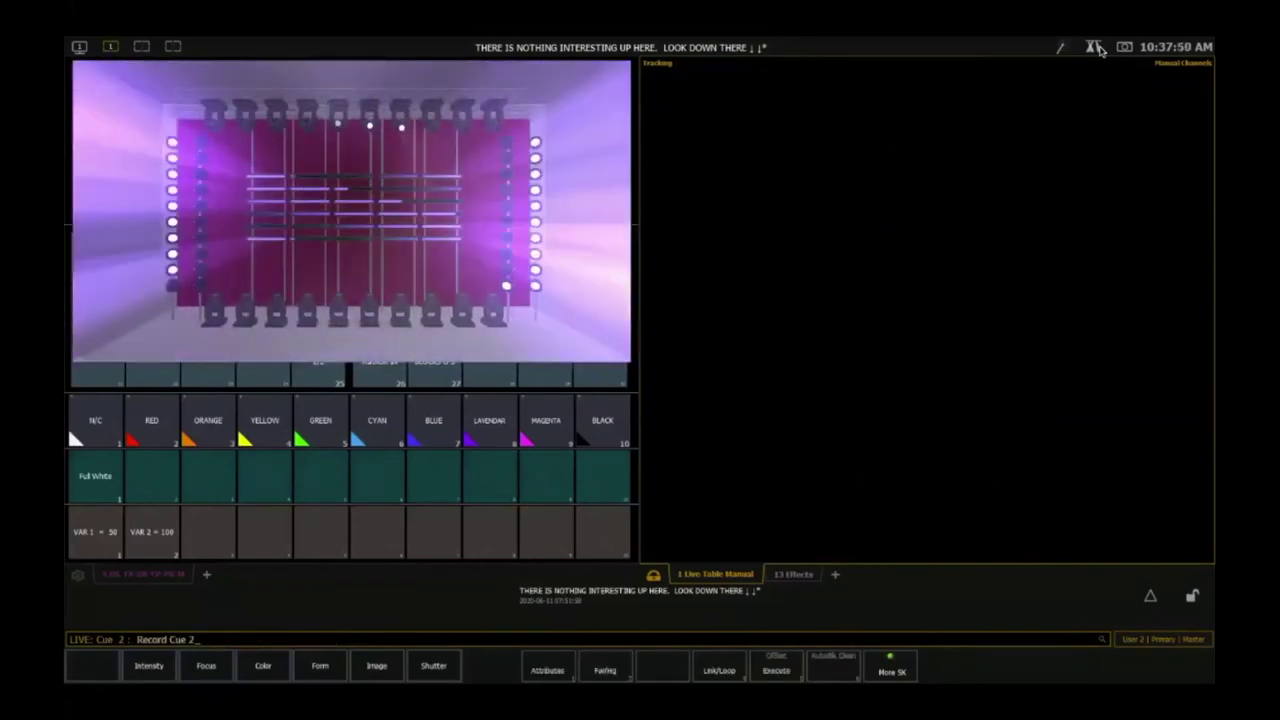
key("Return")
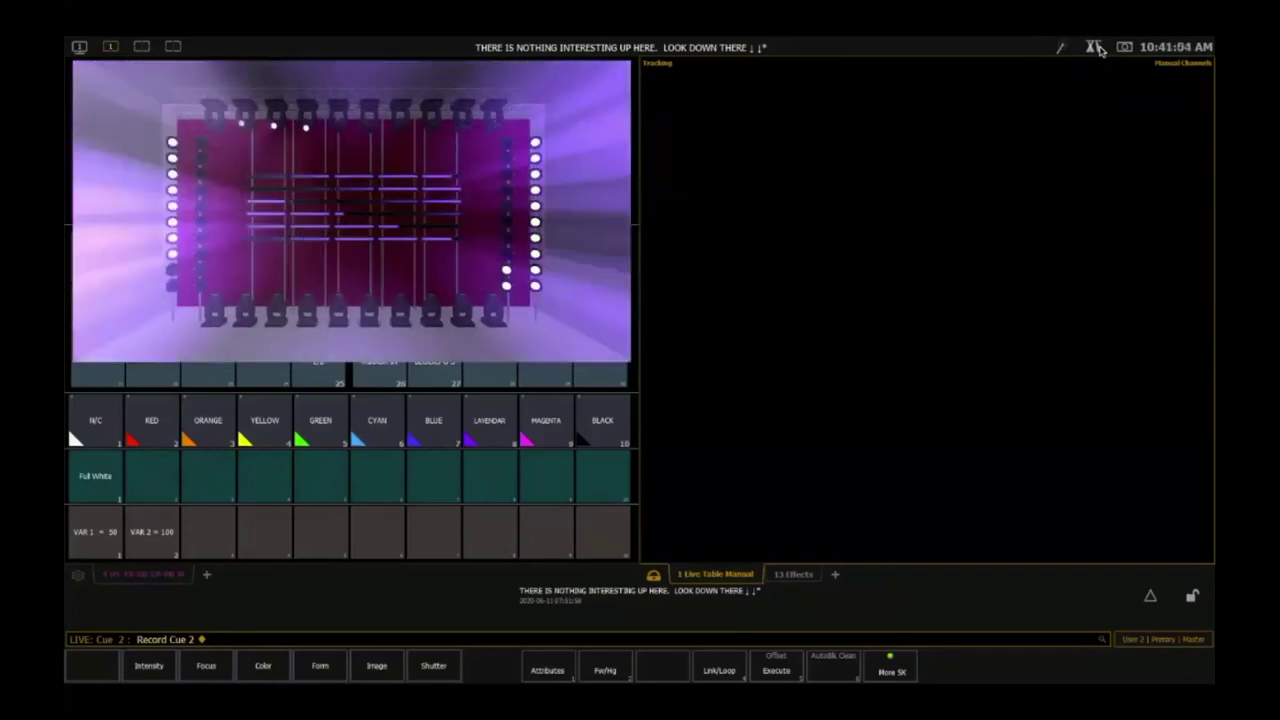
key("BackSpace")
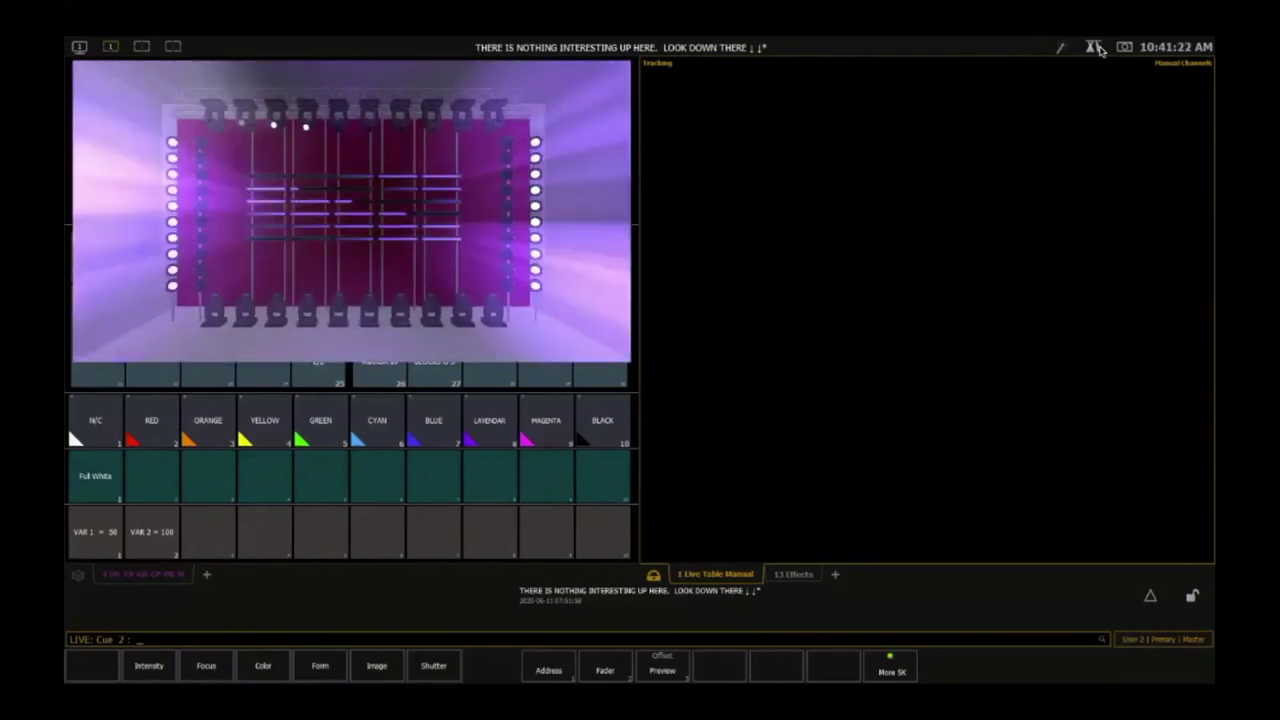
- Review the running effects and their sources in the effect status display, and close it
key("e")
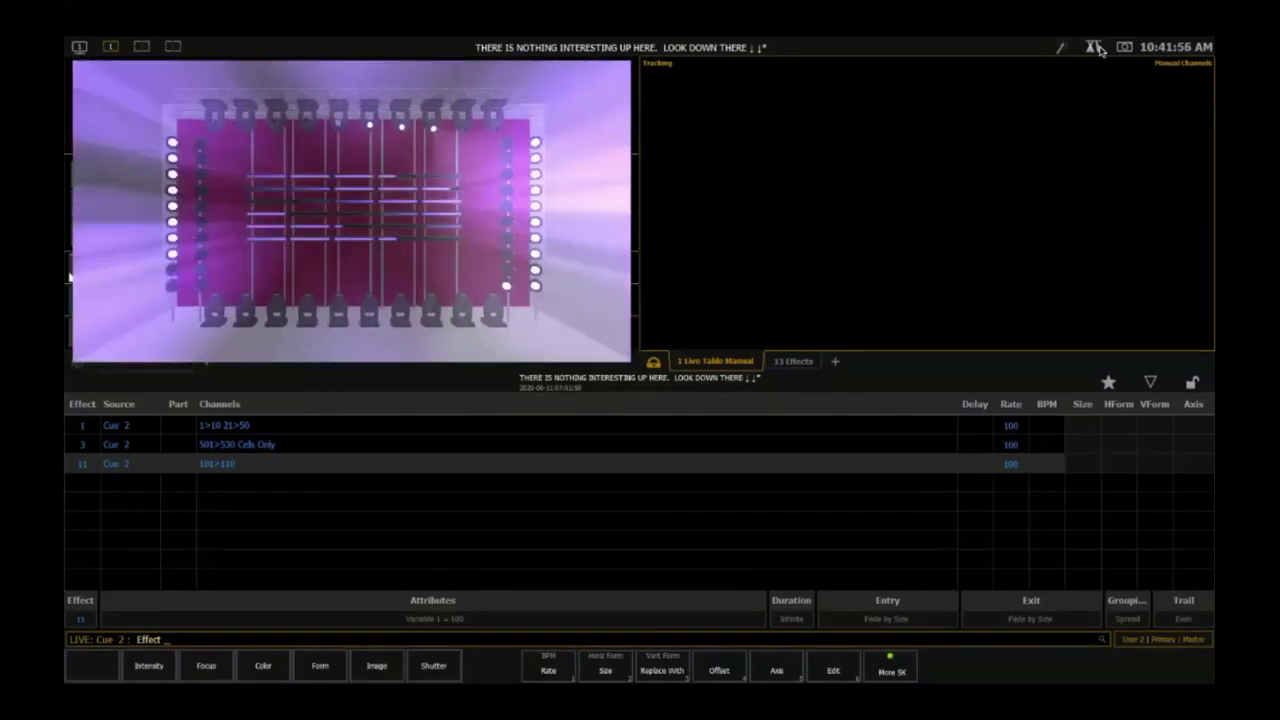
key("Escape")
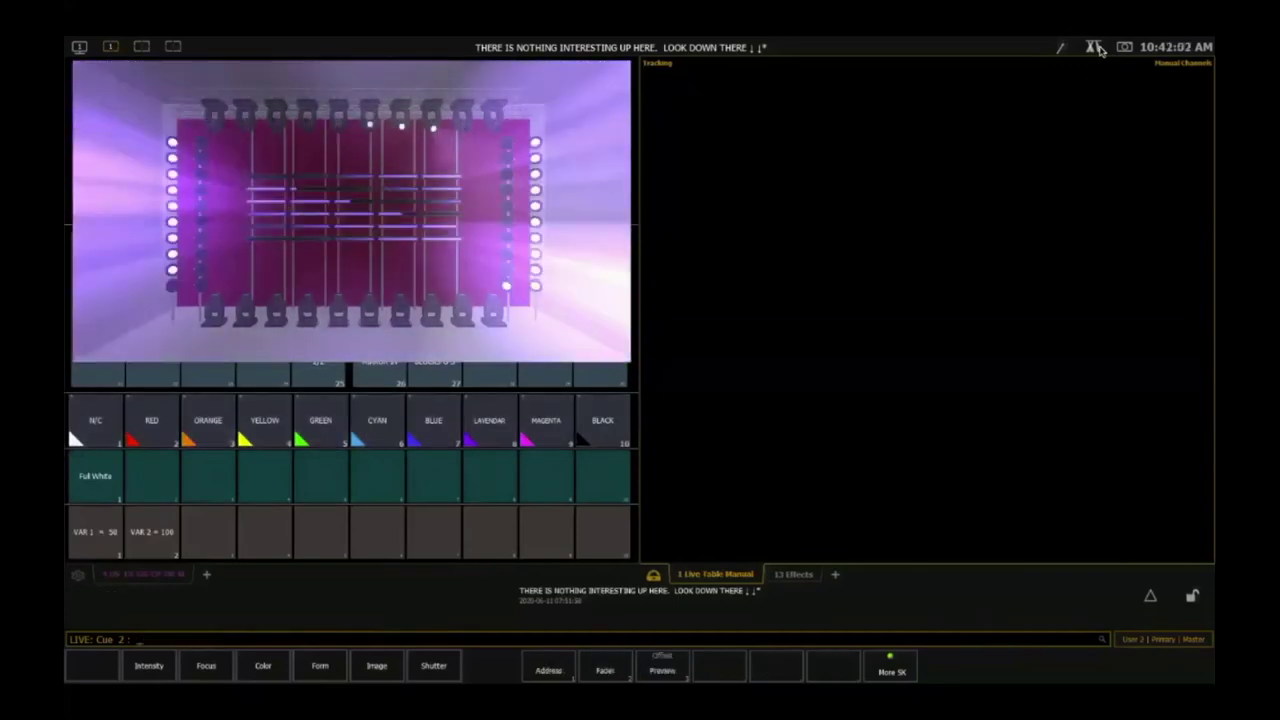
- Go to Cue Out to release the playing look
key("ctrl+shift+q")
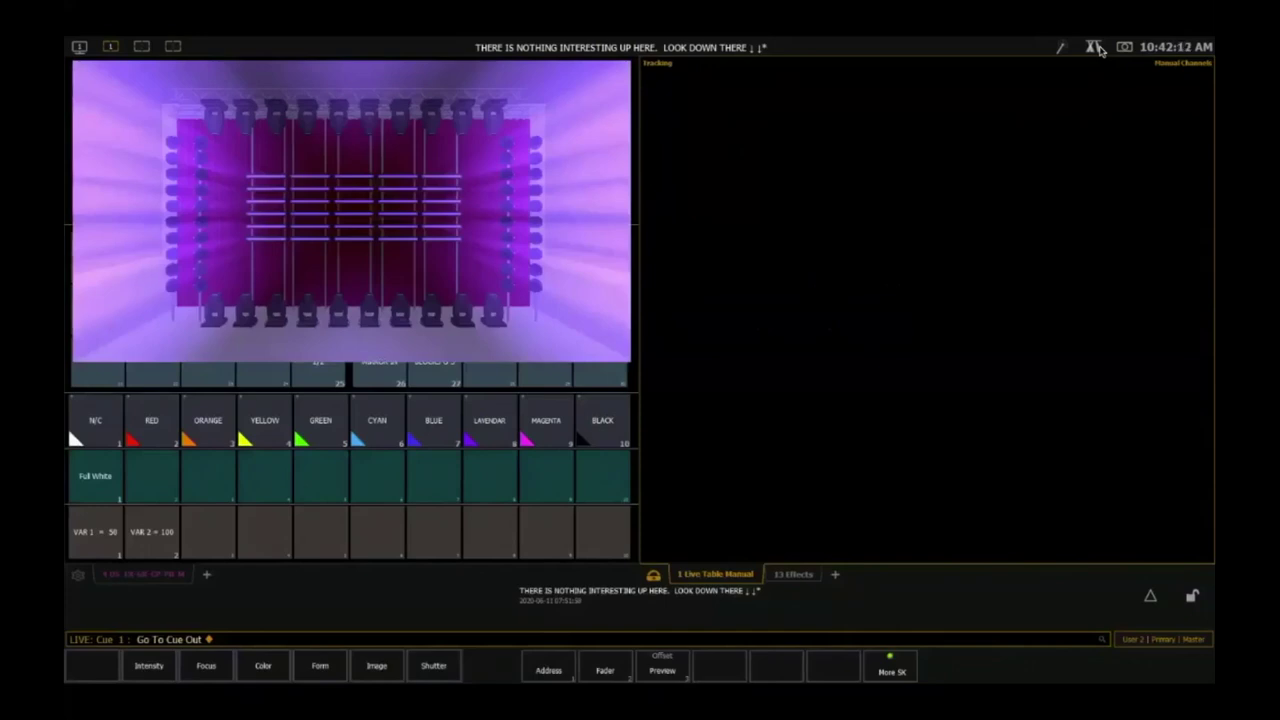
key("Return")
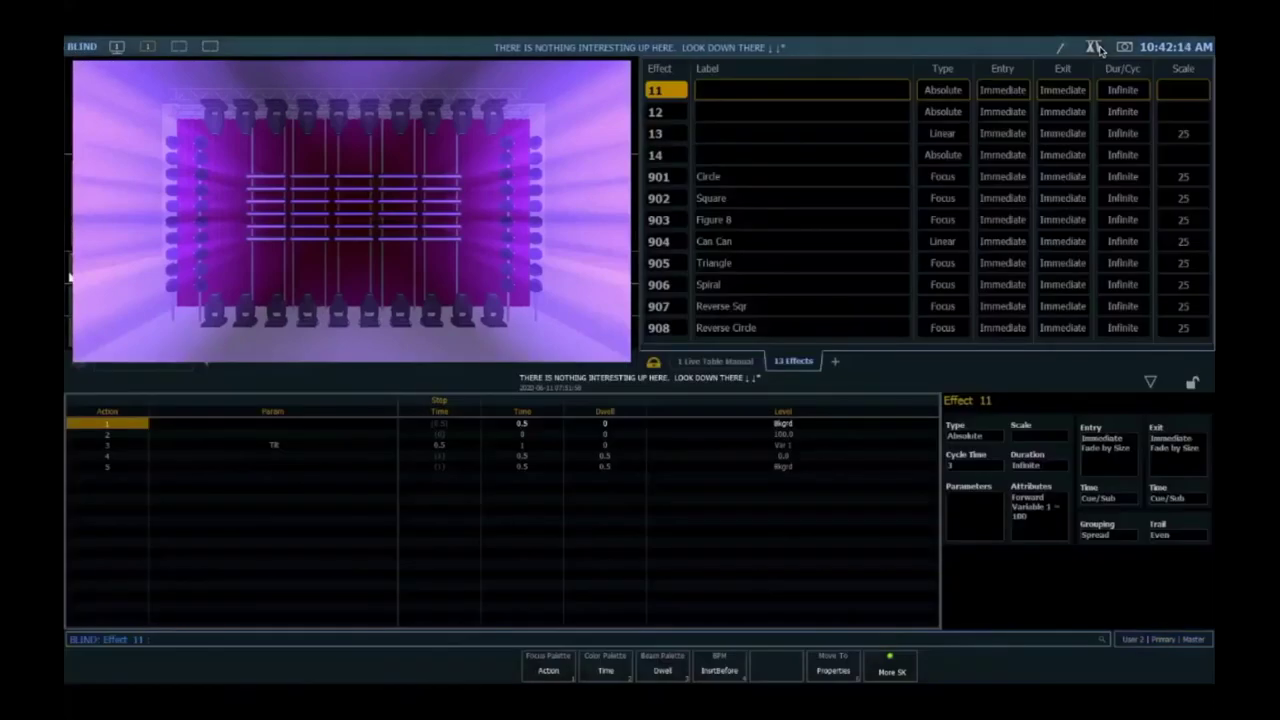
- Review Effect 14 and Effect 12 in the effect list, and return to the live display
type("14")
key("Return")
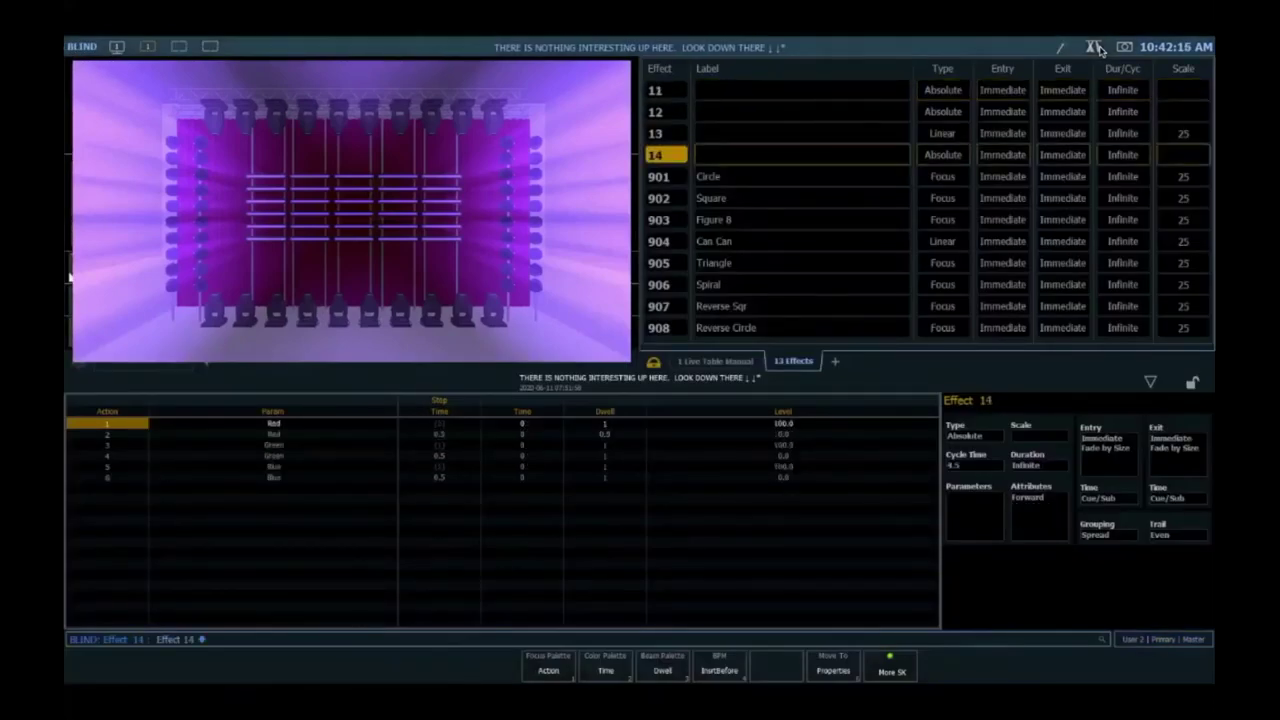
key("Page_Down")
key("Page_Down")
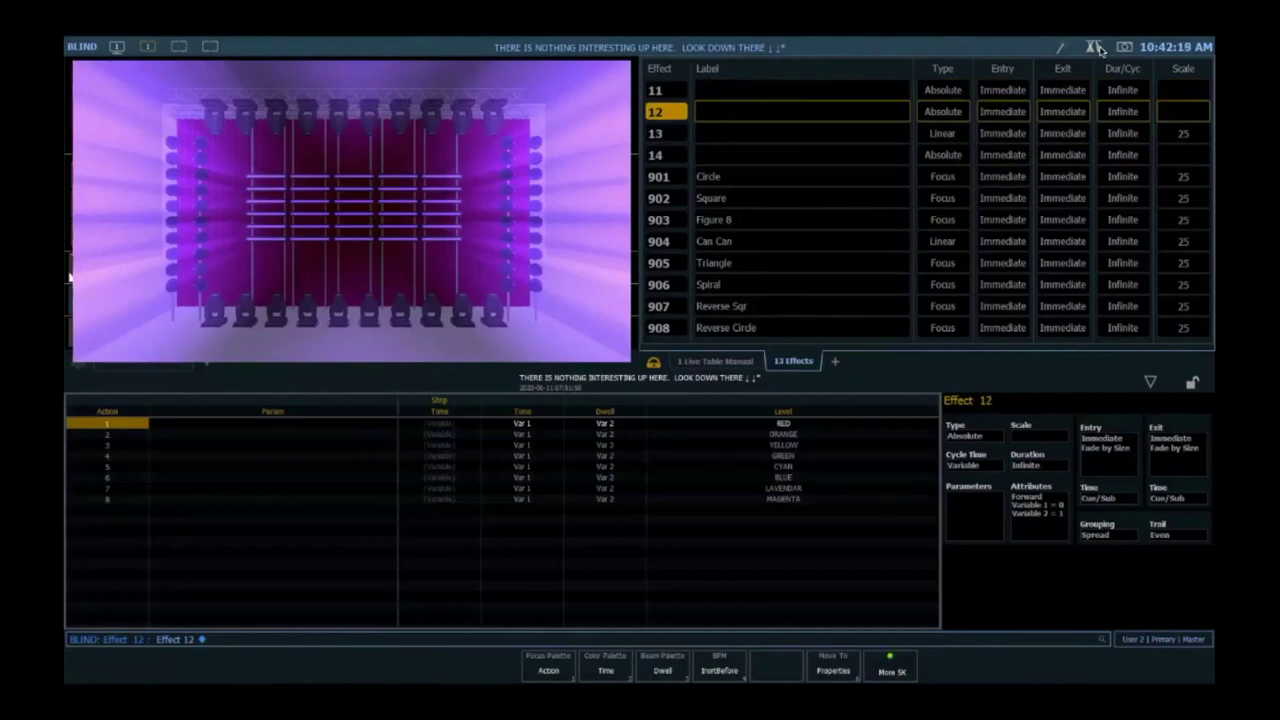
key("F3")
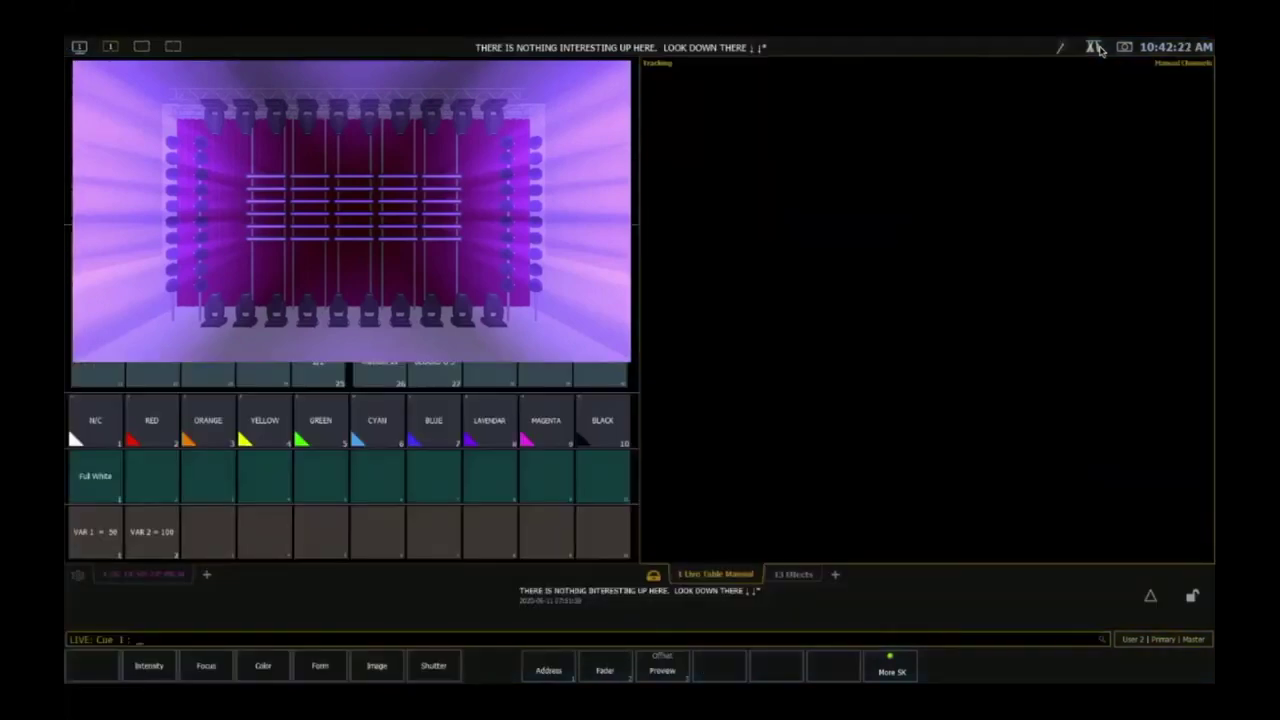
- Run Effect 12 on Group 7
key("alt+e")
key("alt+e")
key("F3")
key("g")
key("7")
key("Return")
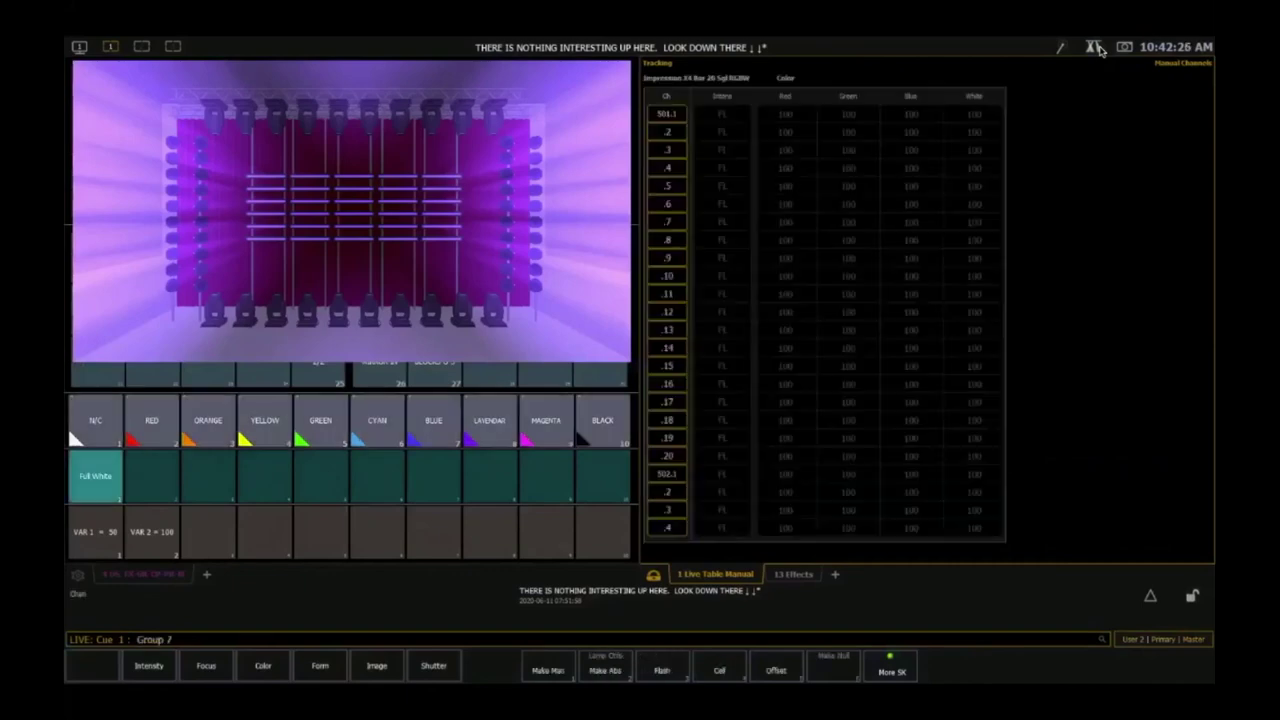
key("alt+e")
key("1")
key("2")
key("Return")
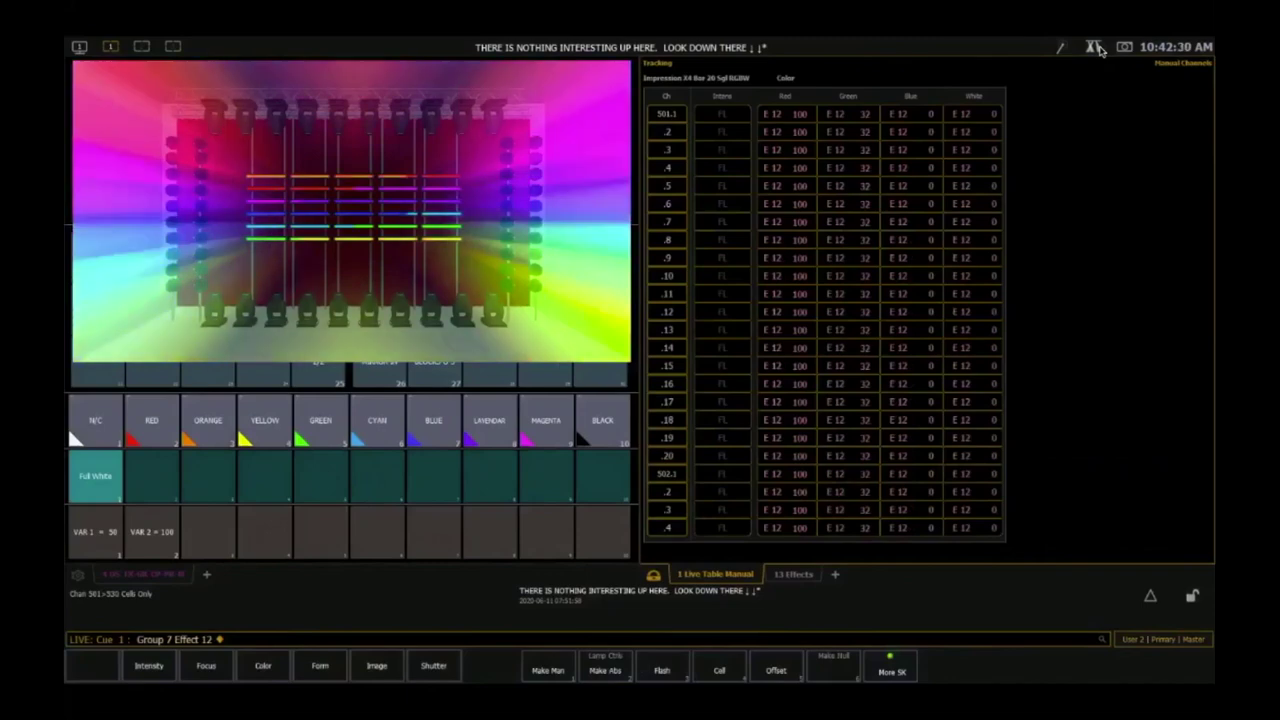
- Open the blind effect list from the effect status display and look through the effects as far as Hue-Sat Fade
key("alt+e")
key("alt+e")
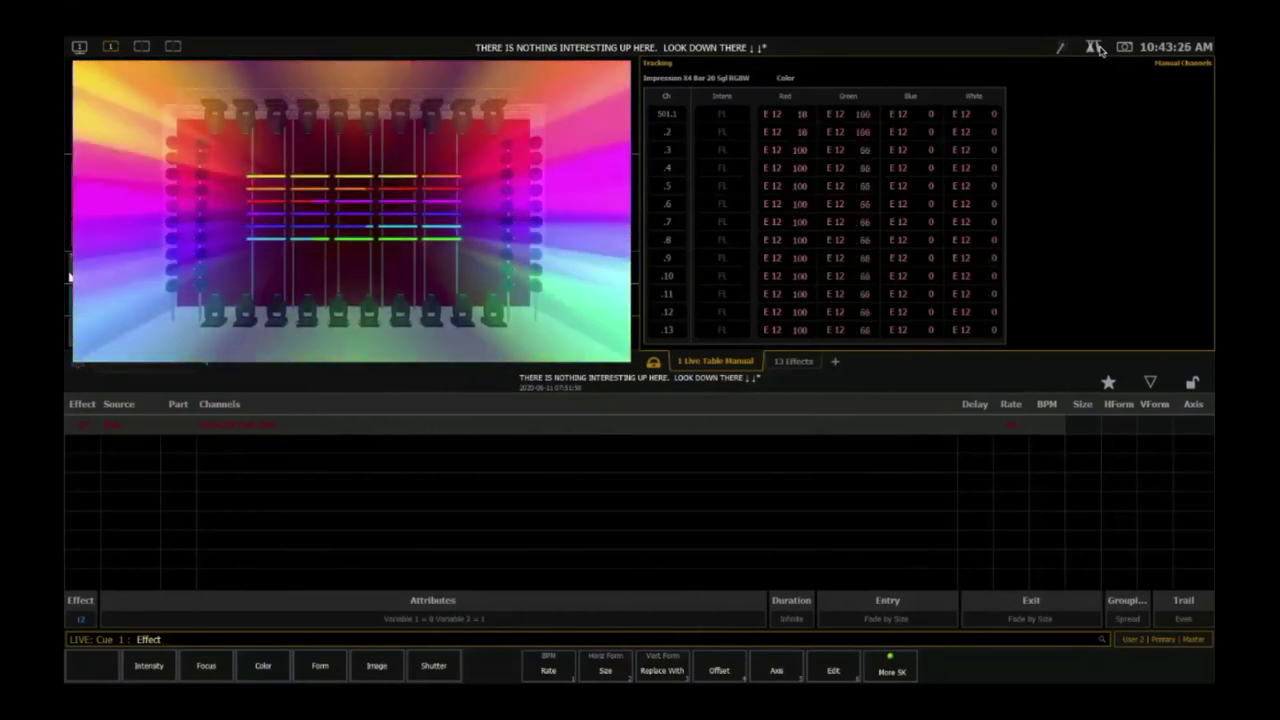
key("alt+e")
key("Return")
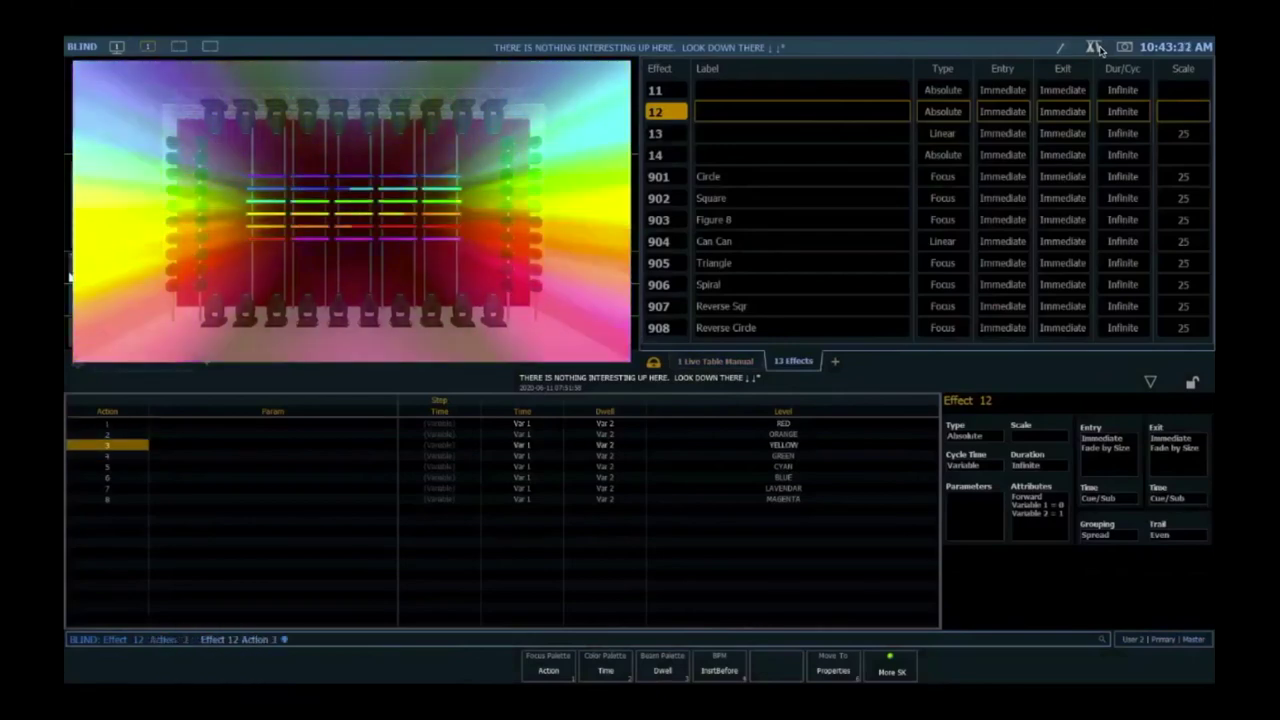
key("Down")
key("Down")
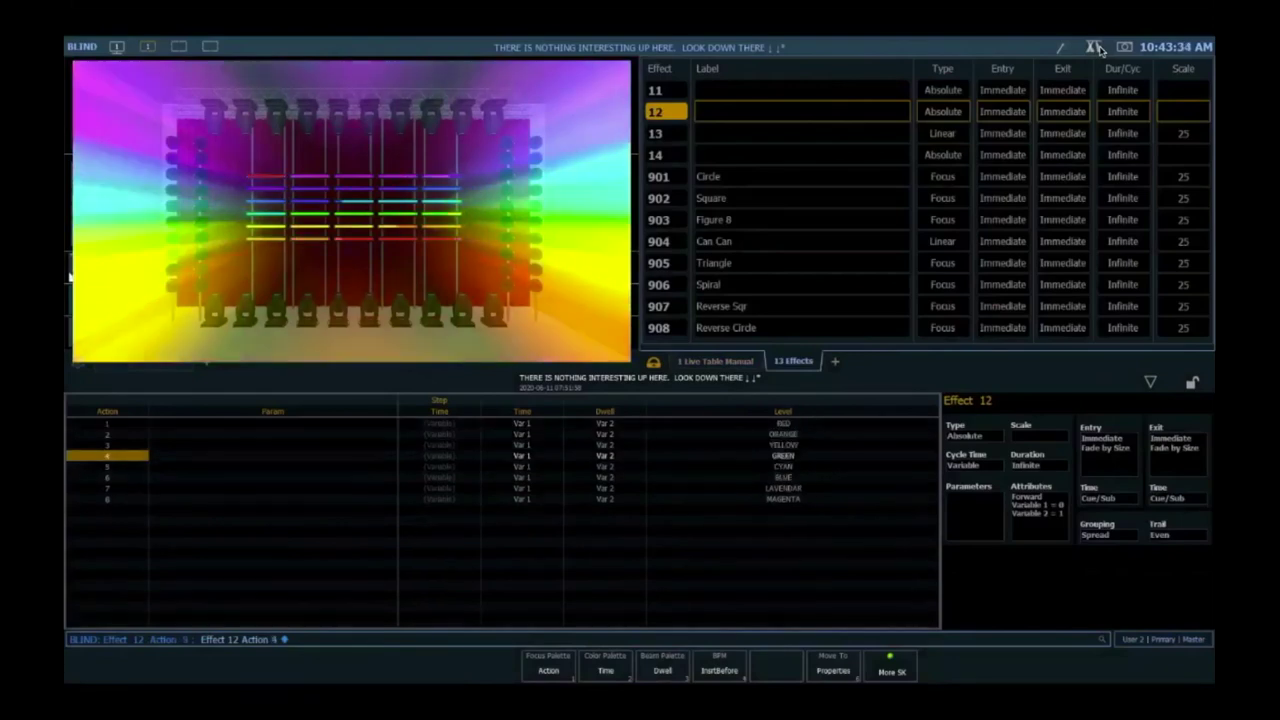
key("Down")
key("Down")
key("Down")
key("Down")
key("Down")
key("Down")
key("Down")
key("Down")
key("Down")
key("Down")
key("Down")
key("Down")
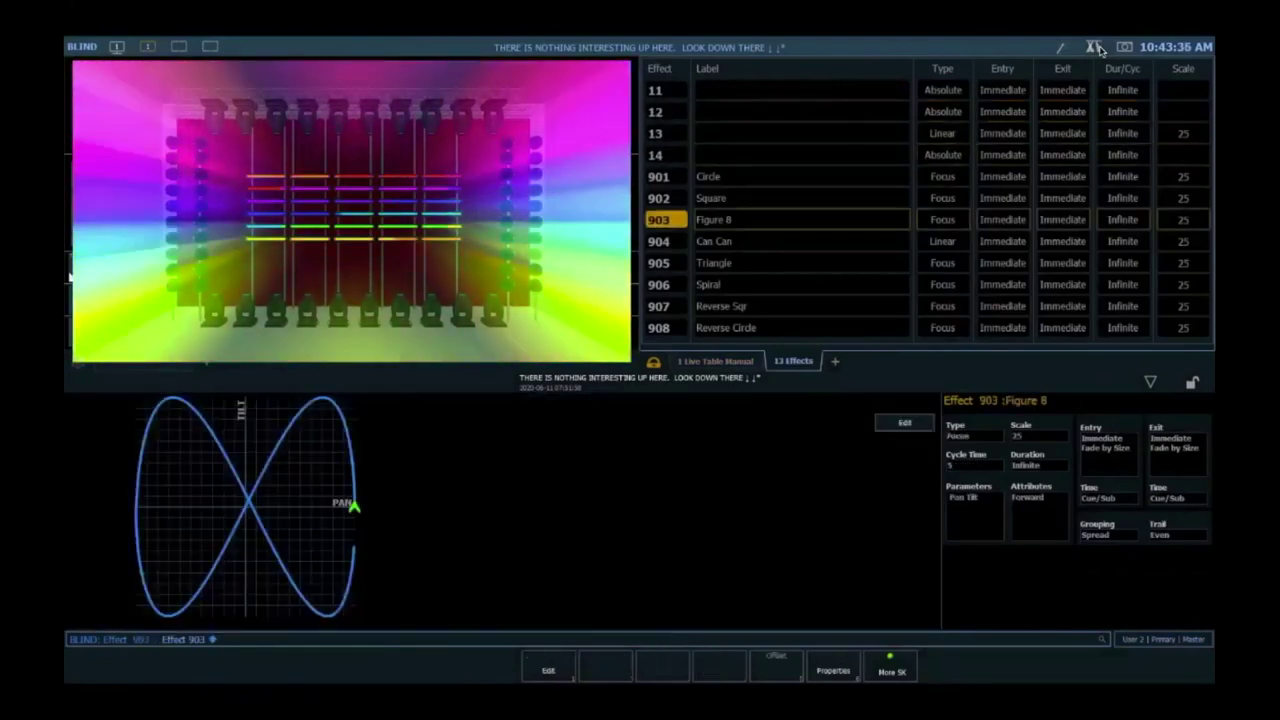
key("Down")
key("Down")
key("Down")
key("Down")
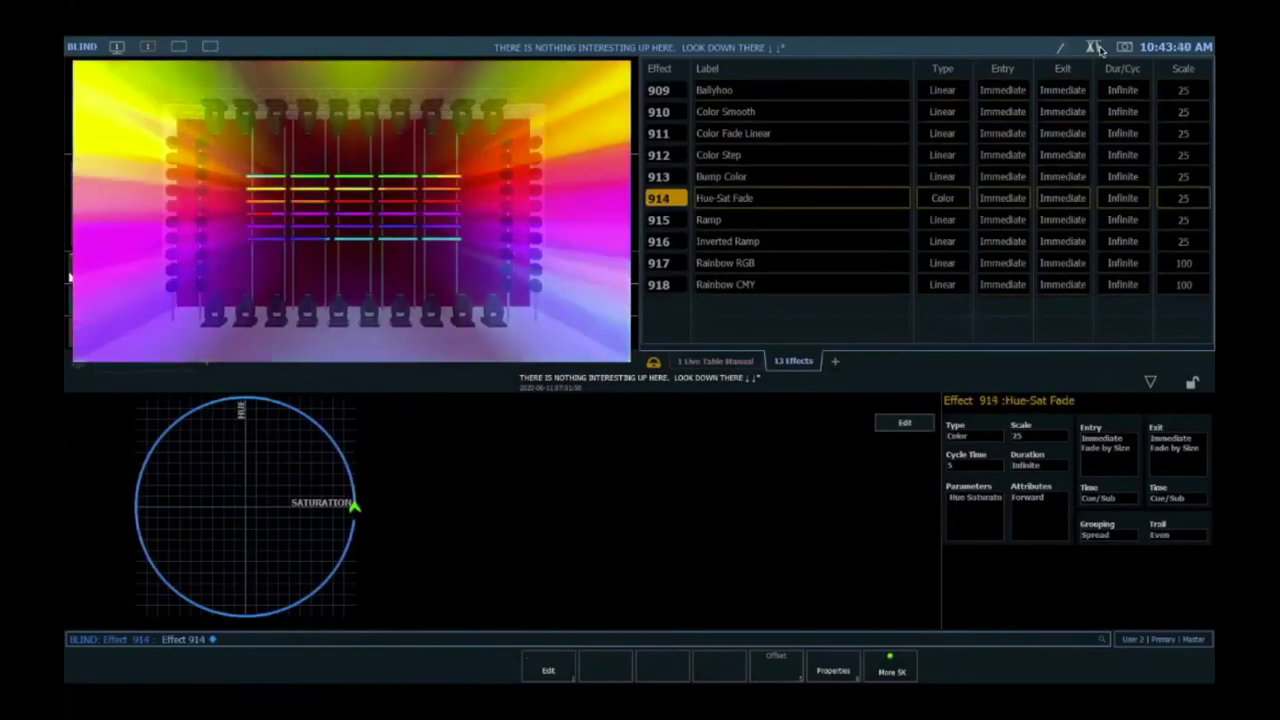
- Compare the preset waveforms of Color Smooth, Ramp, Inverted Ramp and Rainbow RGB in the effect list
key("Up")
key("Up")
key("Up")
key("Up")
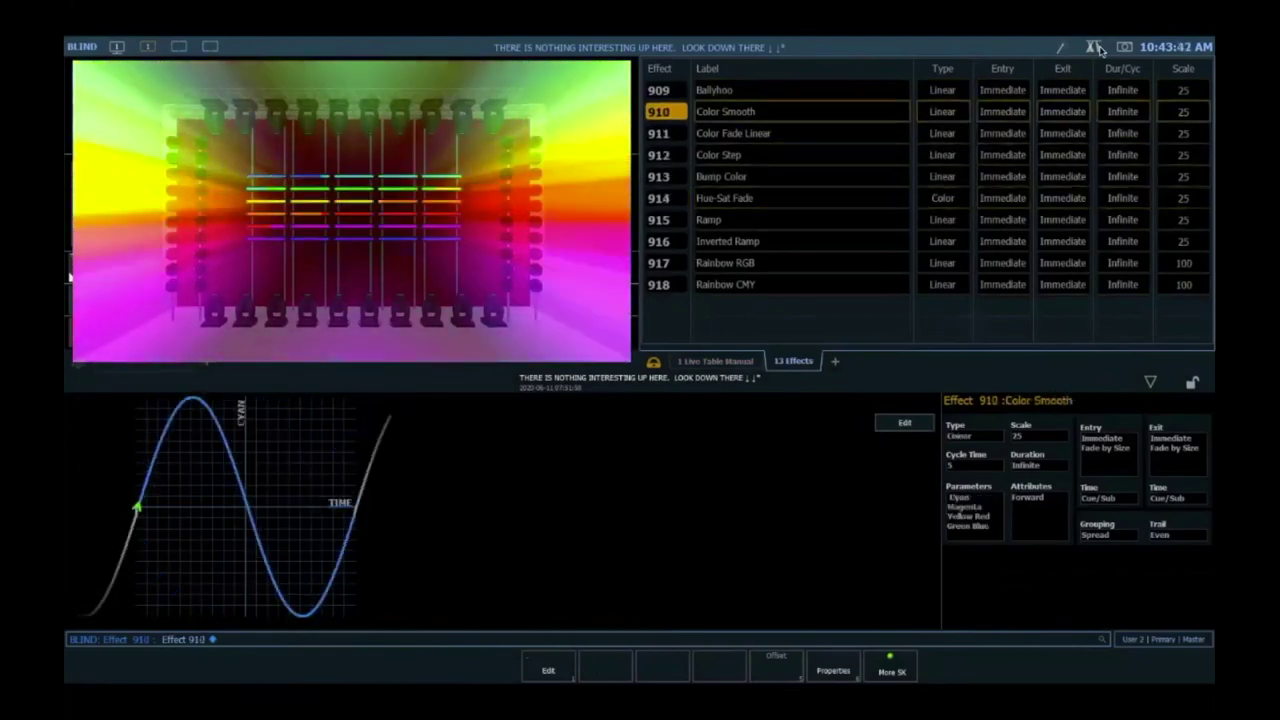
key("Down")
key("Down")
key("Down")
key("Down")
key("Down")
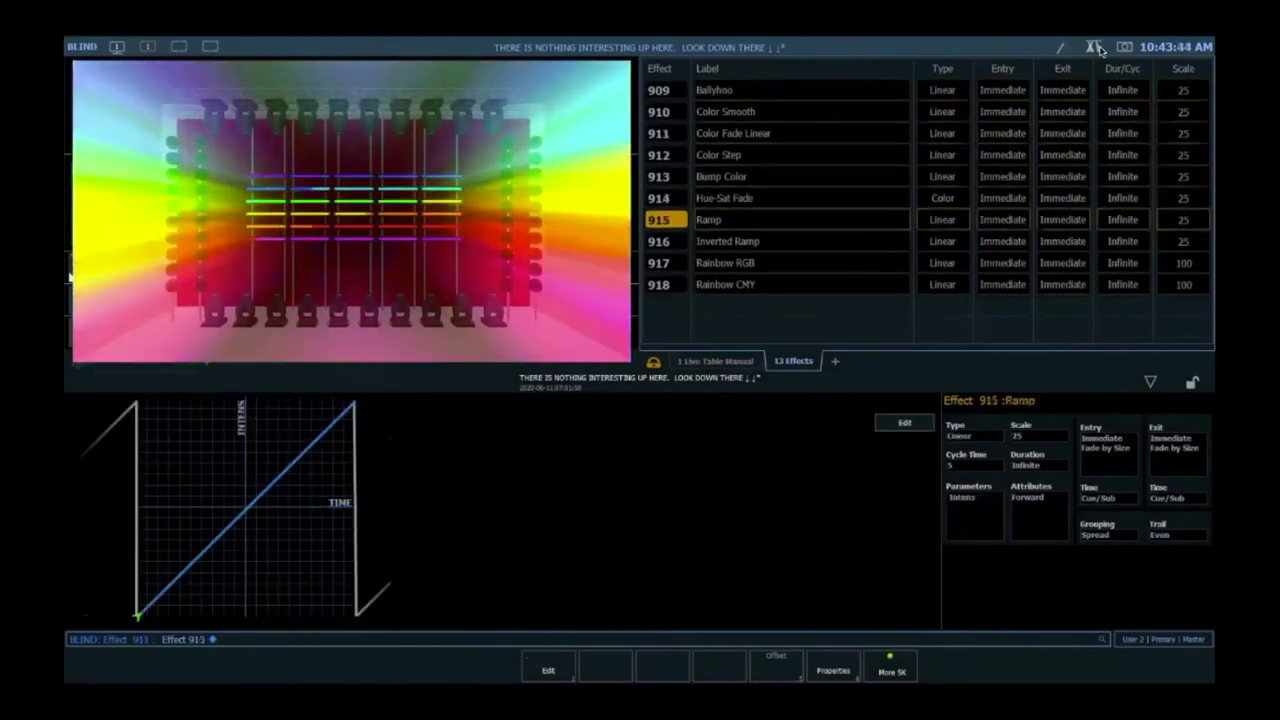
key("Down")
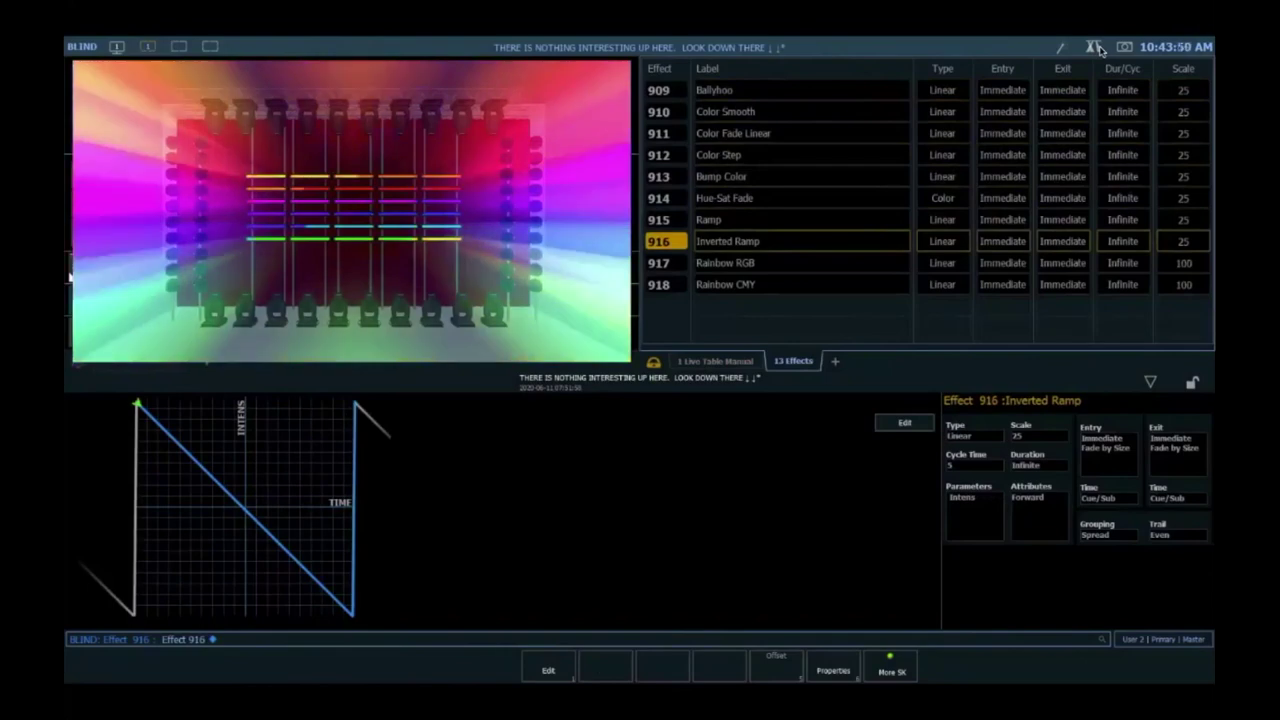
key("Down")
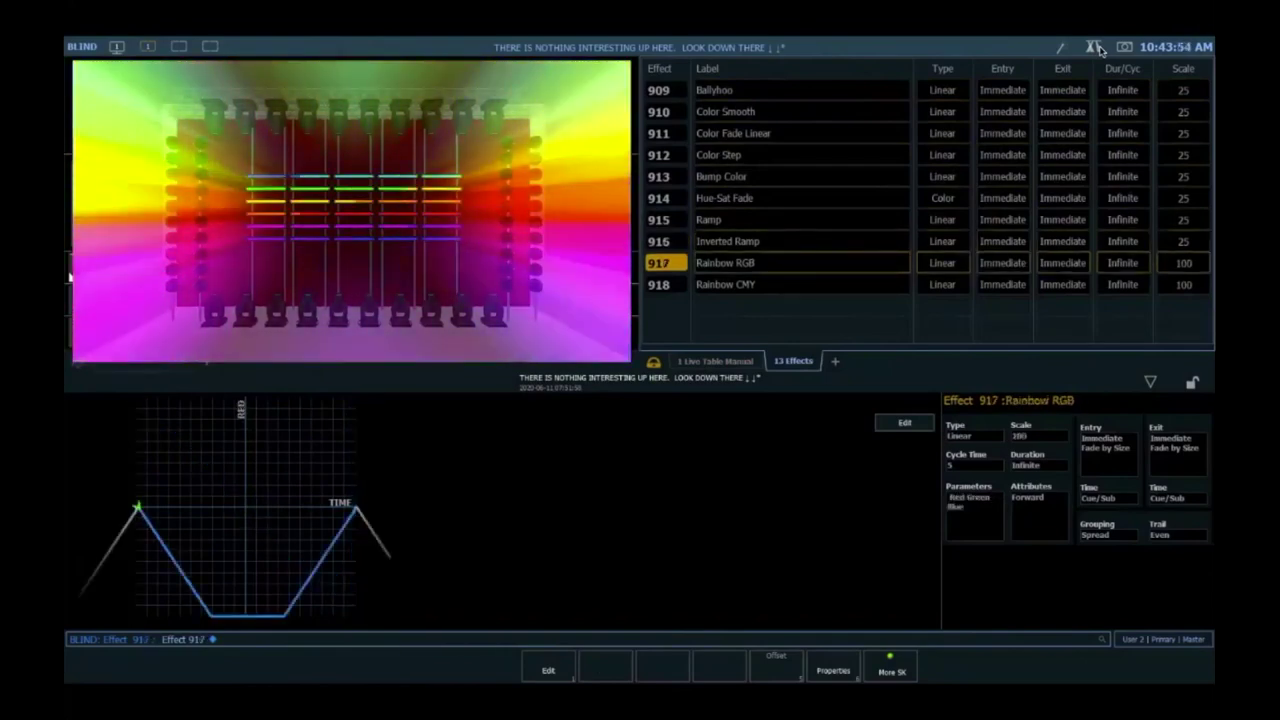
- Examine the Color Step and Color Fade Linear waveforms, revisit Rainbow RGB, and return to the live display
key("Up")
key("Up")
key("Up")
key("Up")
key("Up")
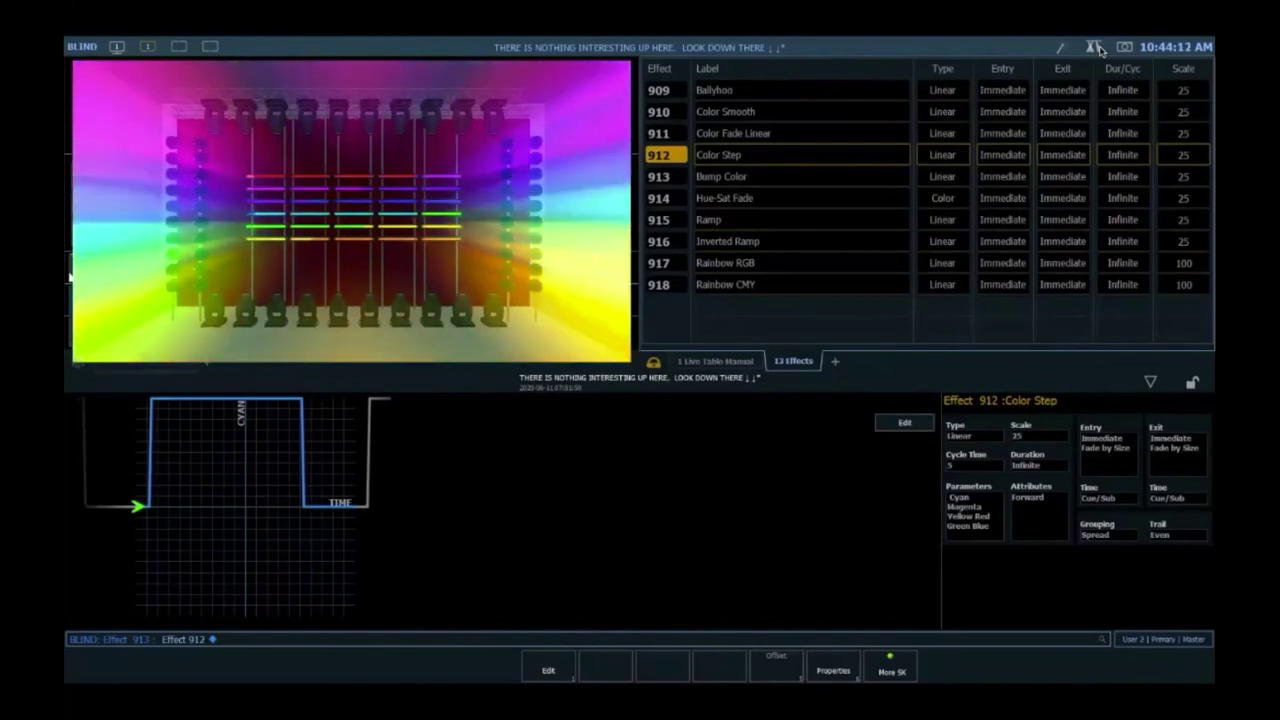
key("Up")
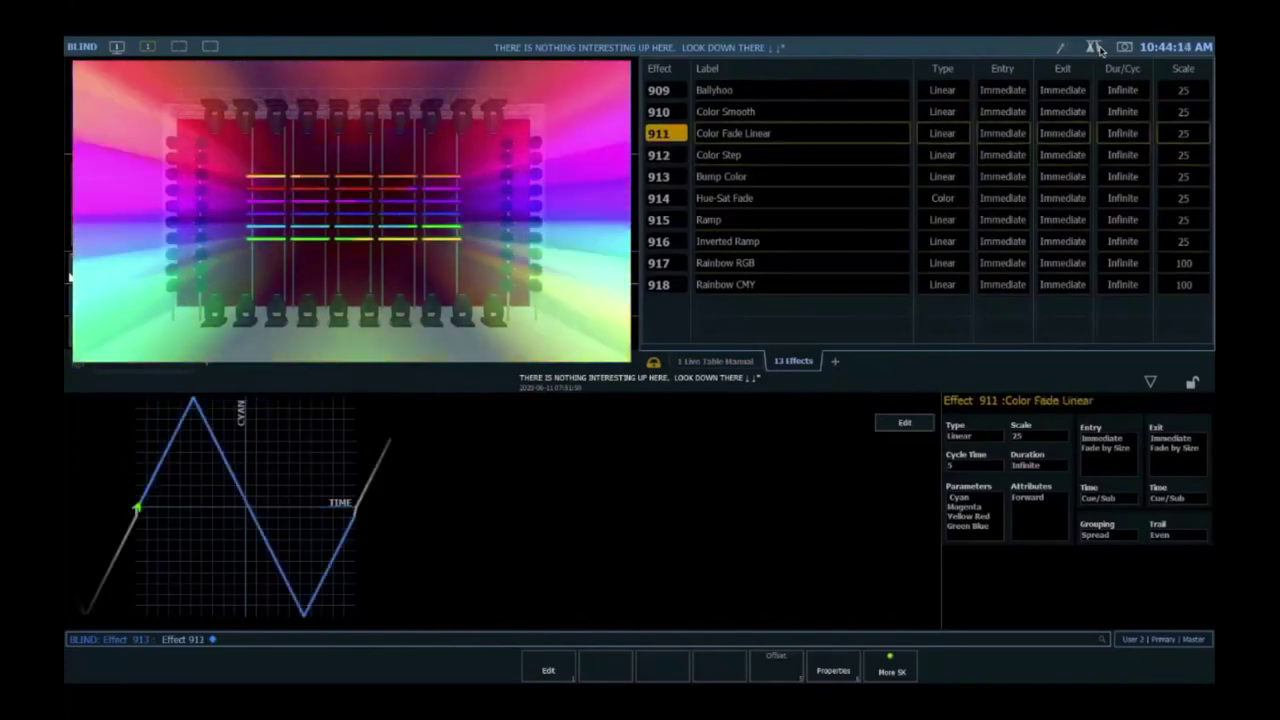
key("Up")
key("Down")
key("Down")
key("Down")
key("Down")
key("Down")
key("Down")
key("Down")
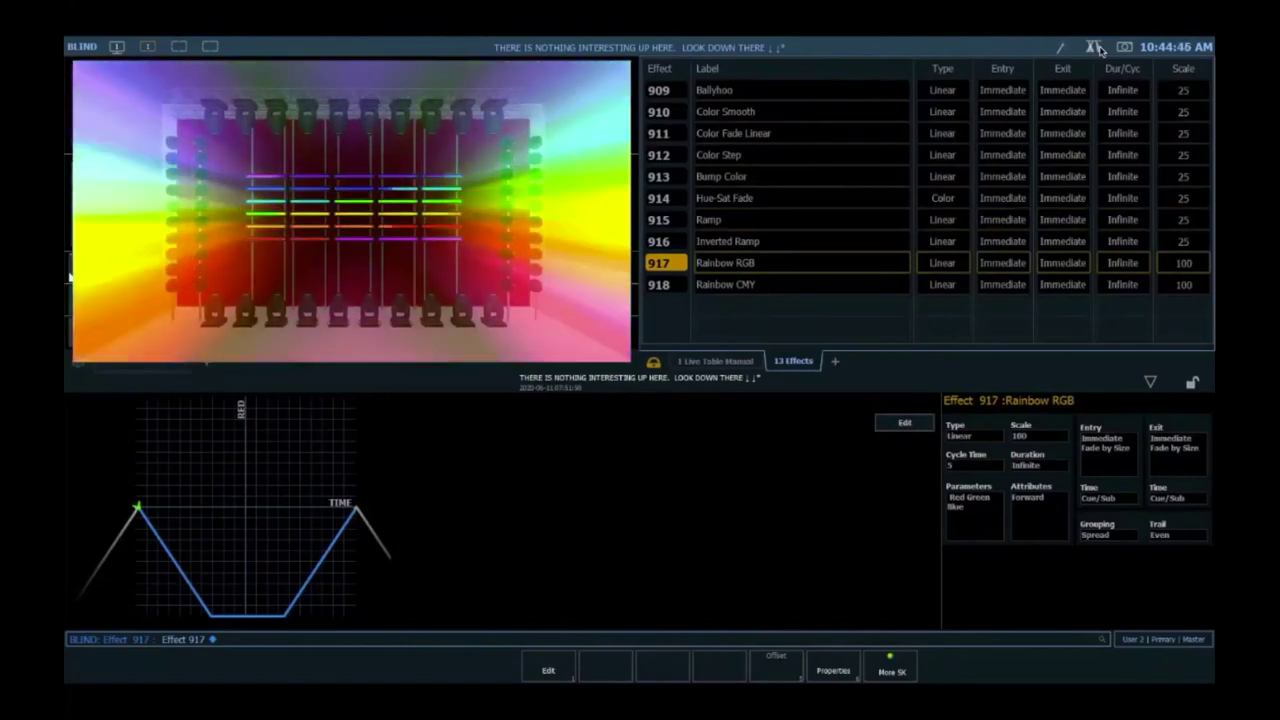
key("BackSpace")
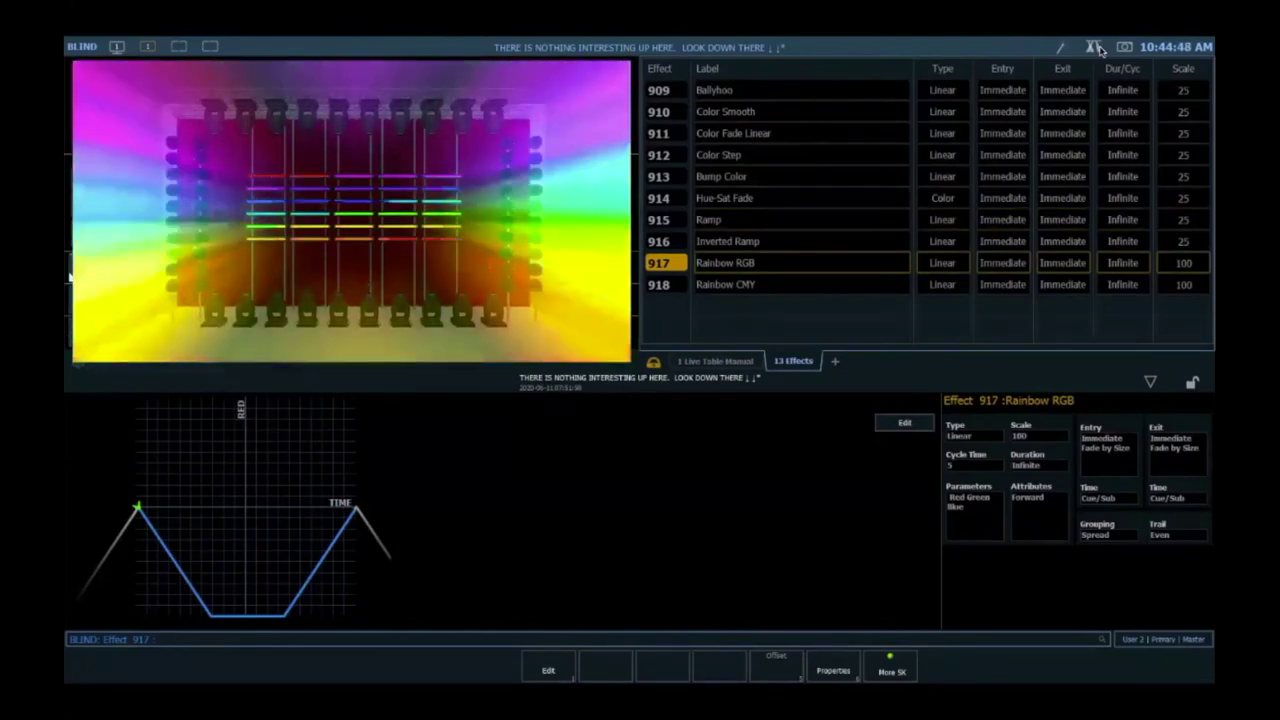
key("F3")
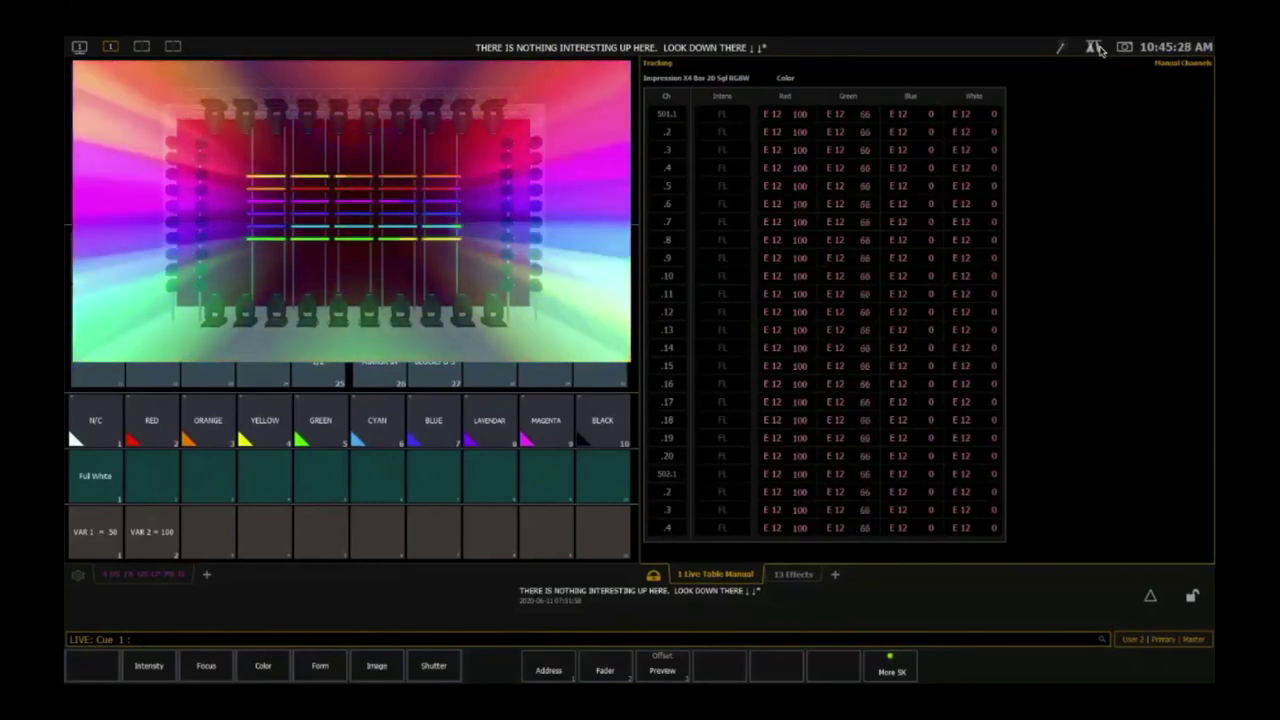
- Add a fader display showing Page 1, clear the unfinished Effect command, and return to the live table
key("alt+e")
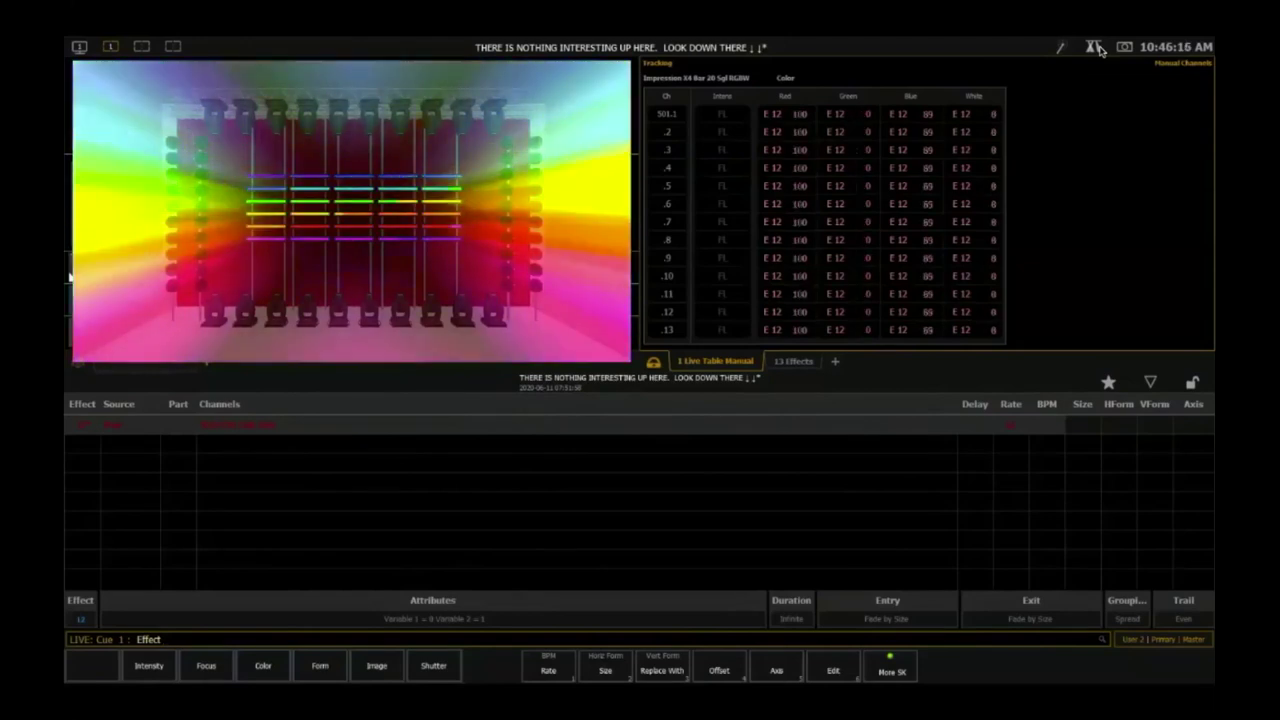
left_click(1097, 48)
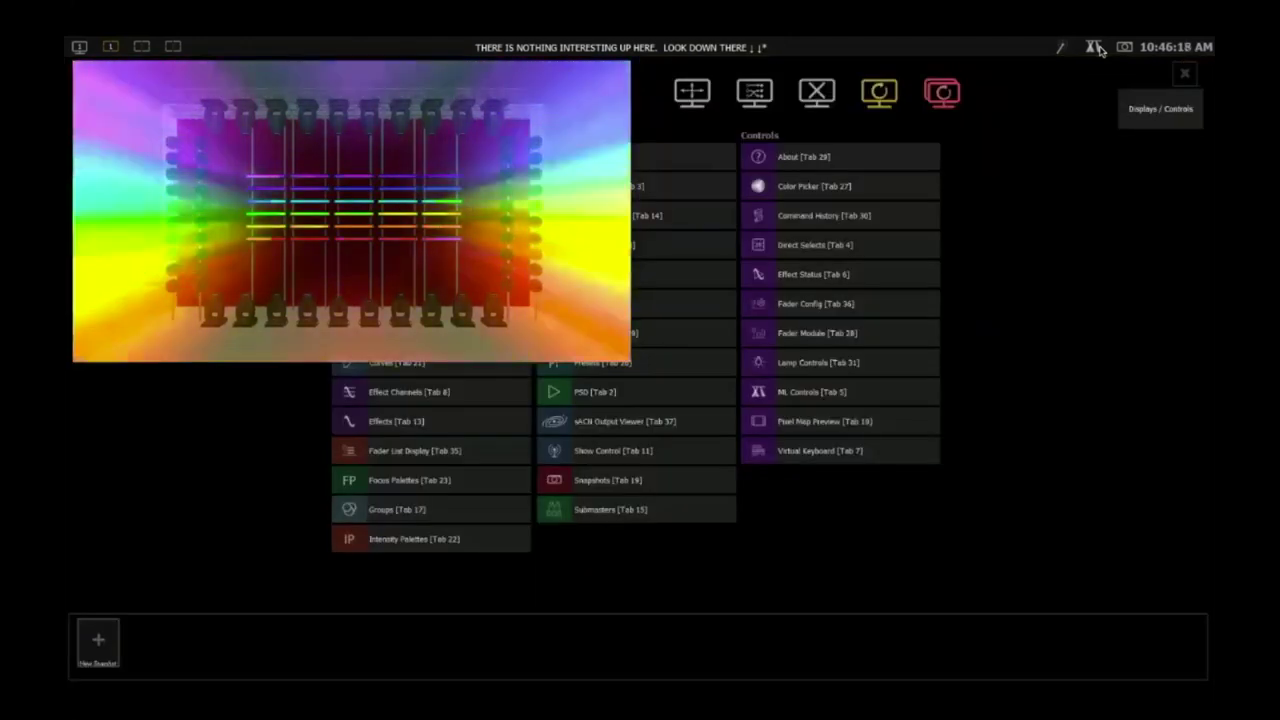
left_click(1097, 48)
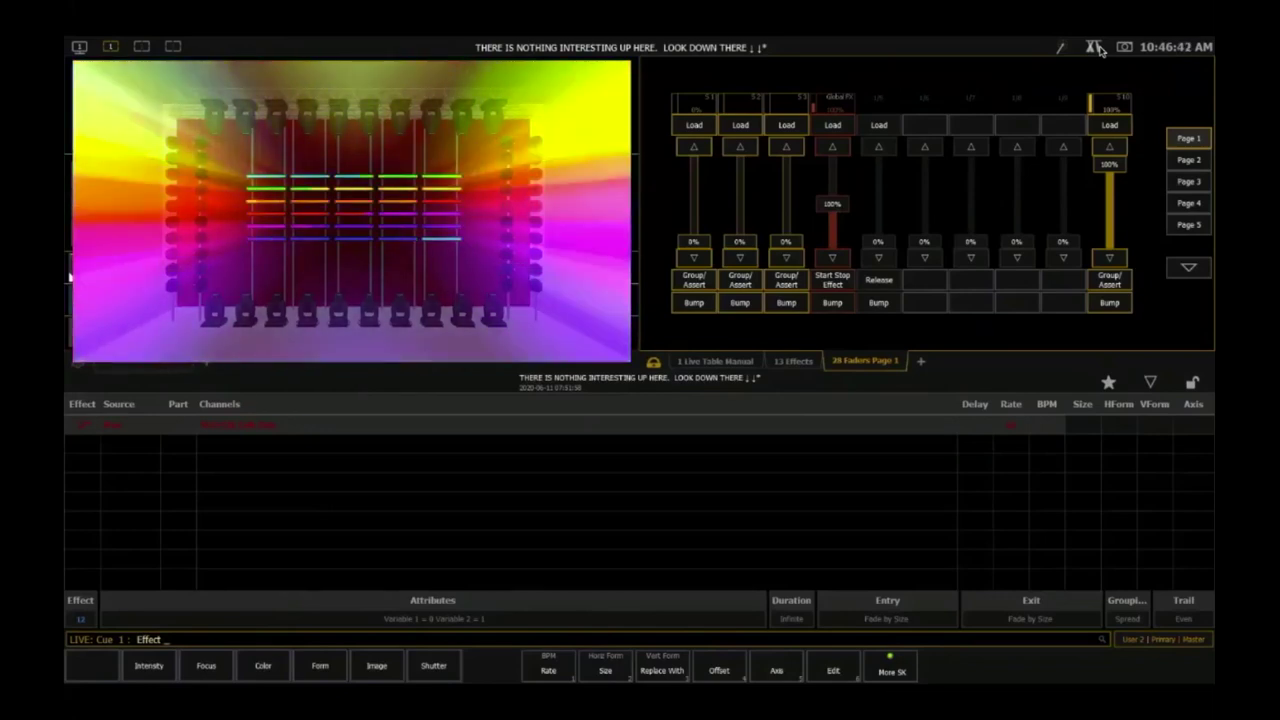
key("BackSpace")
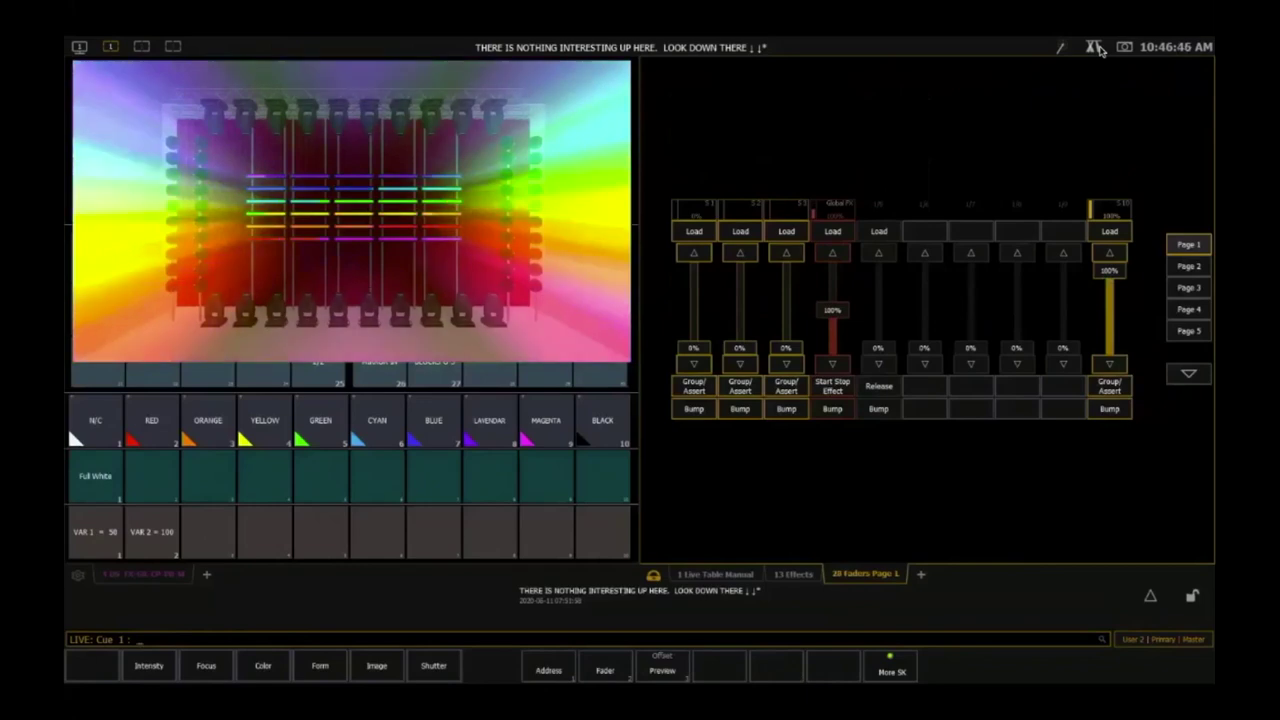
key("Tab")
key("1")
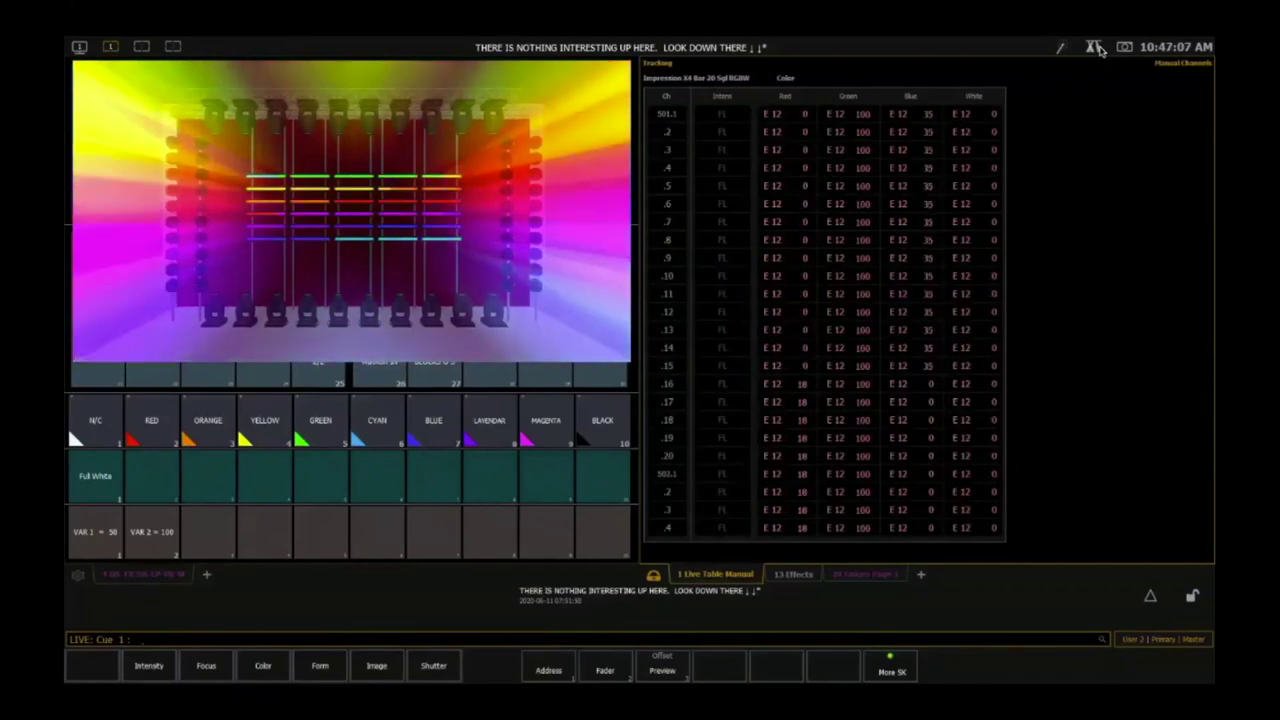
- Configure the fader display to three rows and one column with the sliders hidden
key("Tab")
key("2")
key("0")
key("Return")
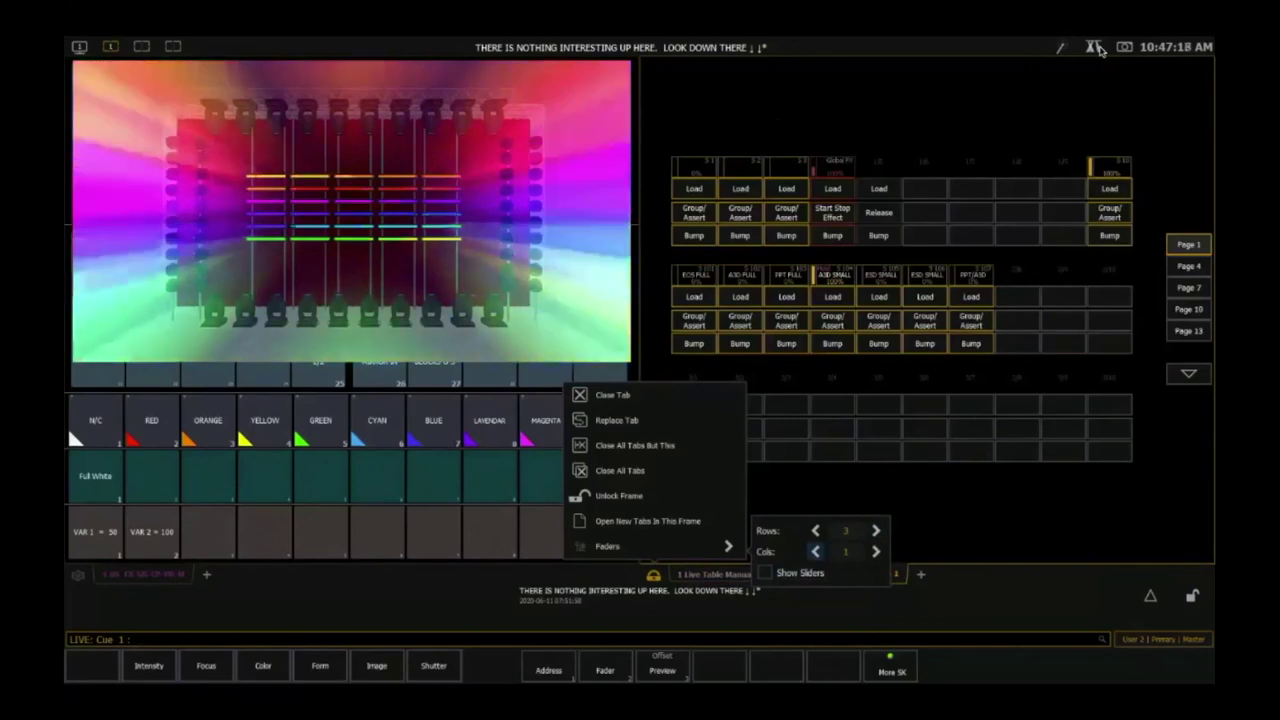
key("Escape")
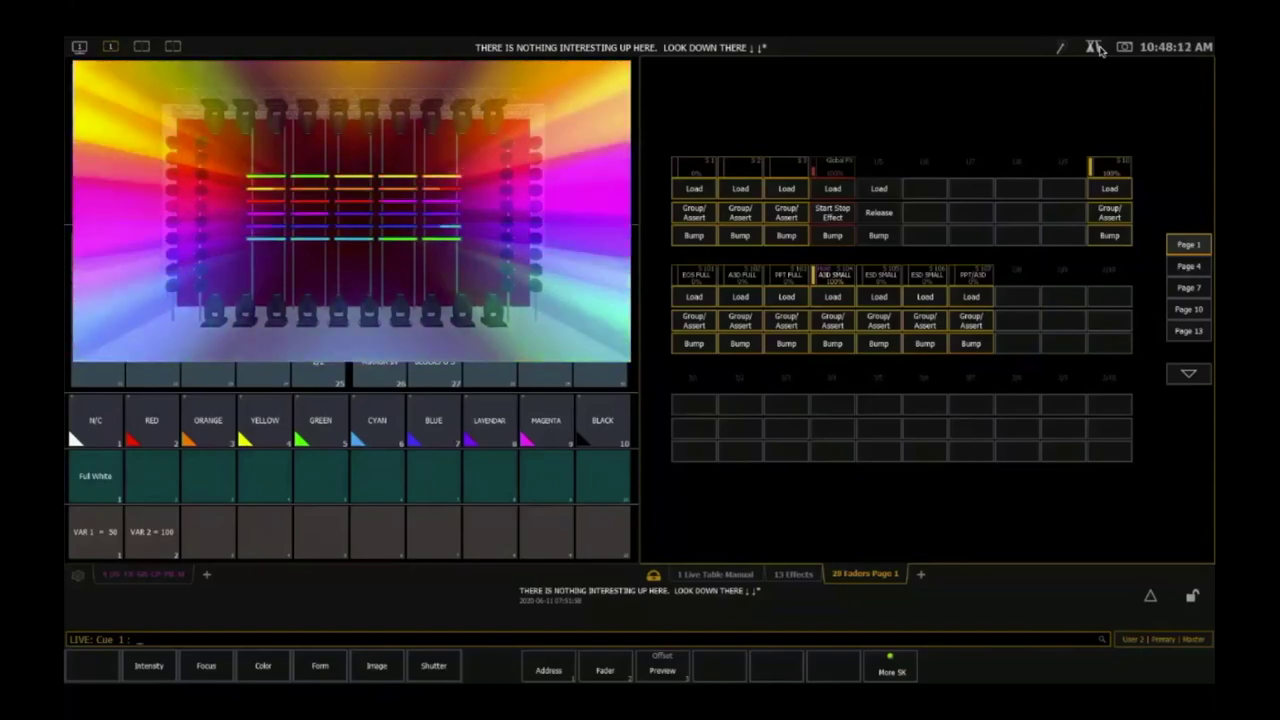
- View the stage visualization full screen, and return to the control workspace
left_click(1096, 47)
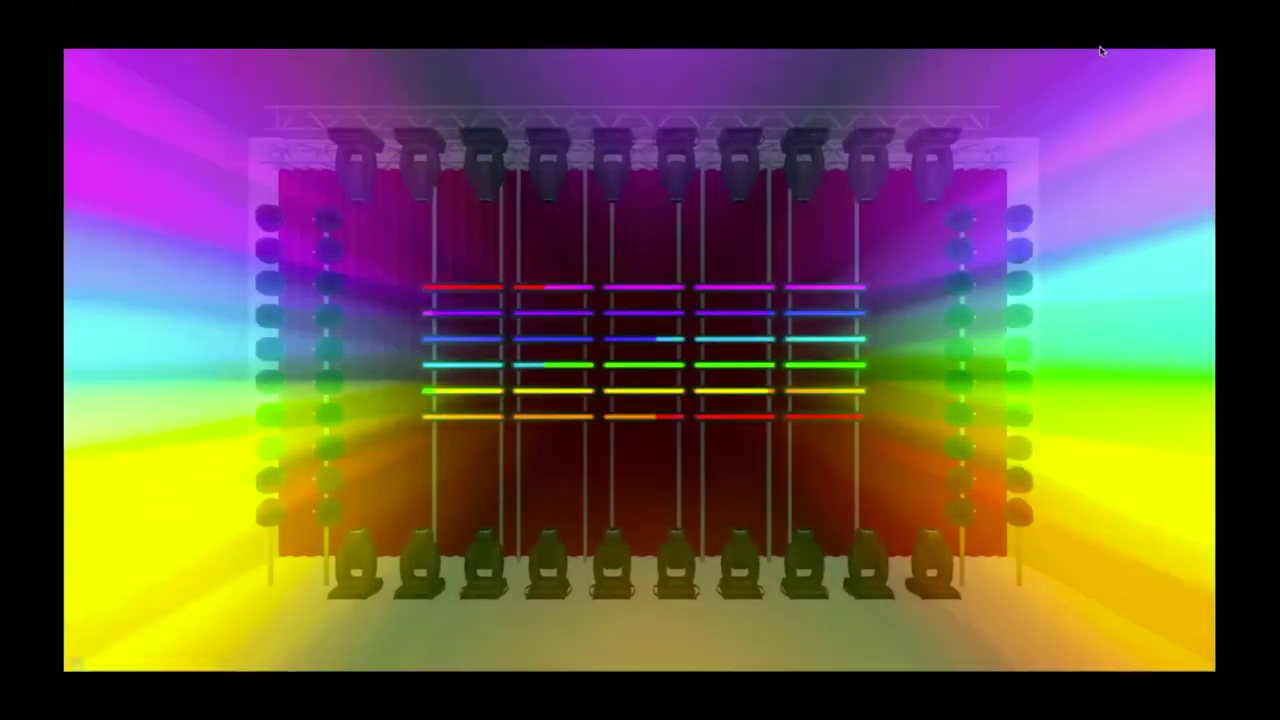
left_click(1100, 50)
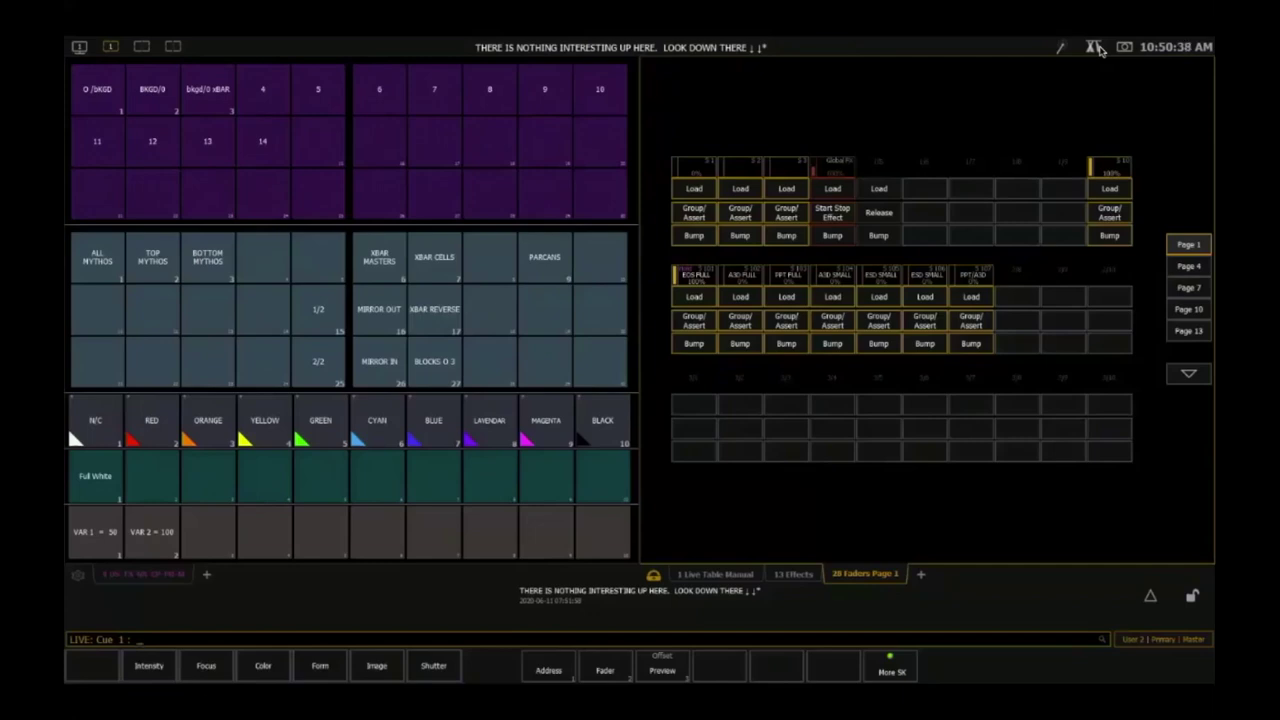
key("r")
key("alt+shift+s")
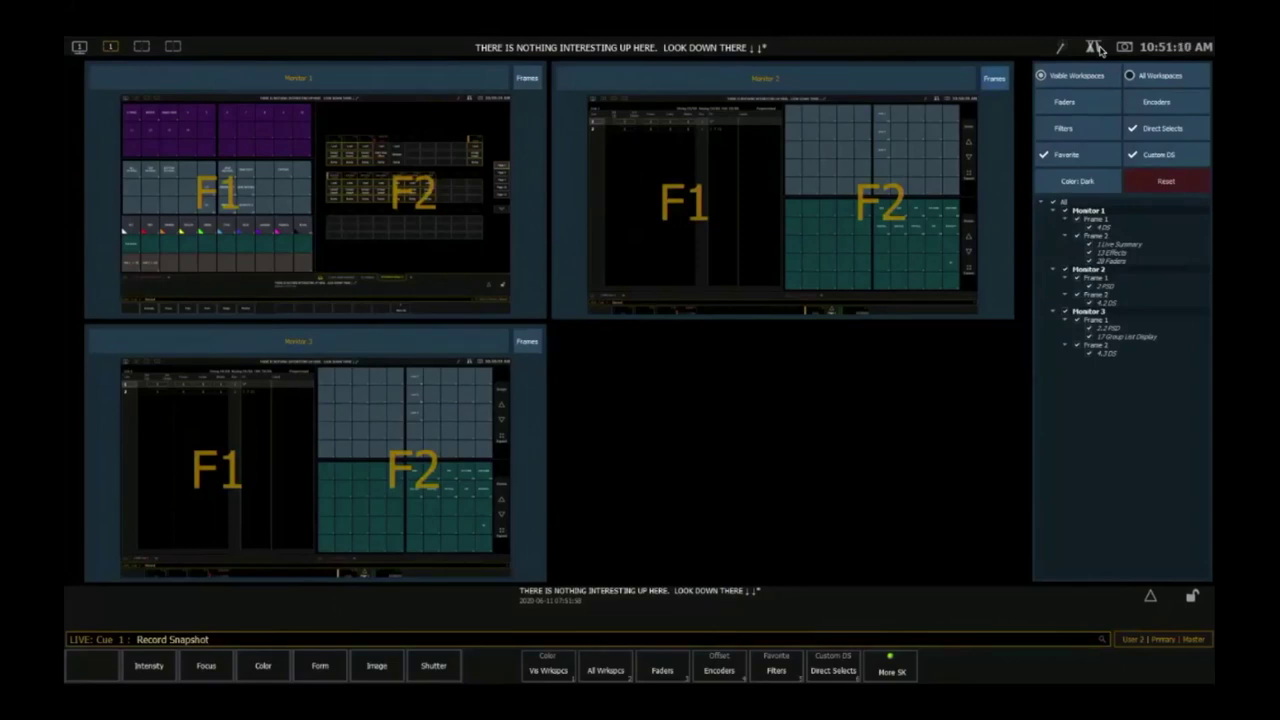
left_click(1095, 47)
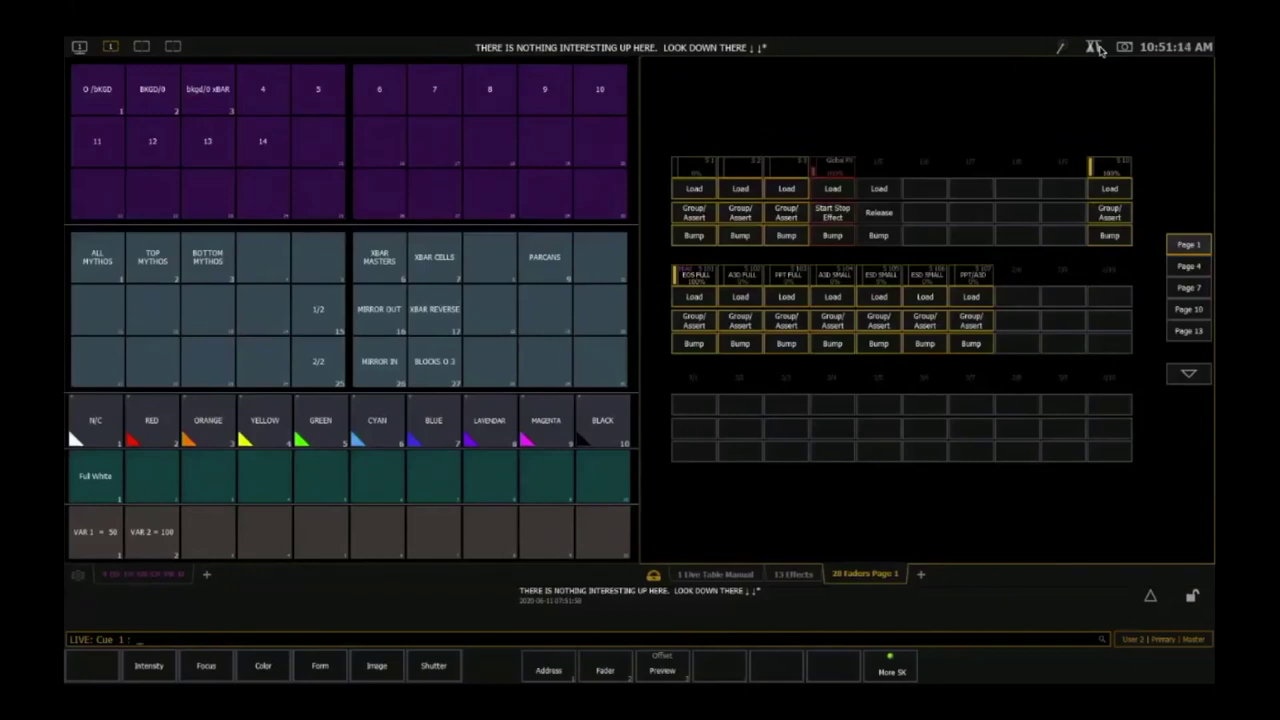
- Close the fader display and return to the live table
key("F3")
key("ctrl+Tab")
key("ctrl+w")
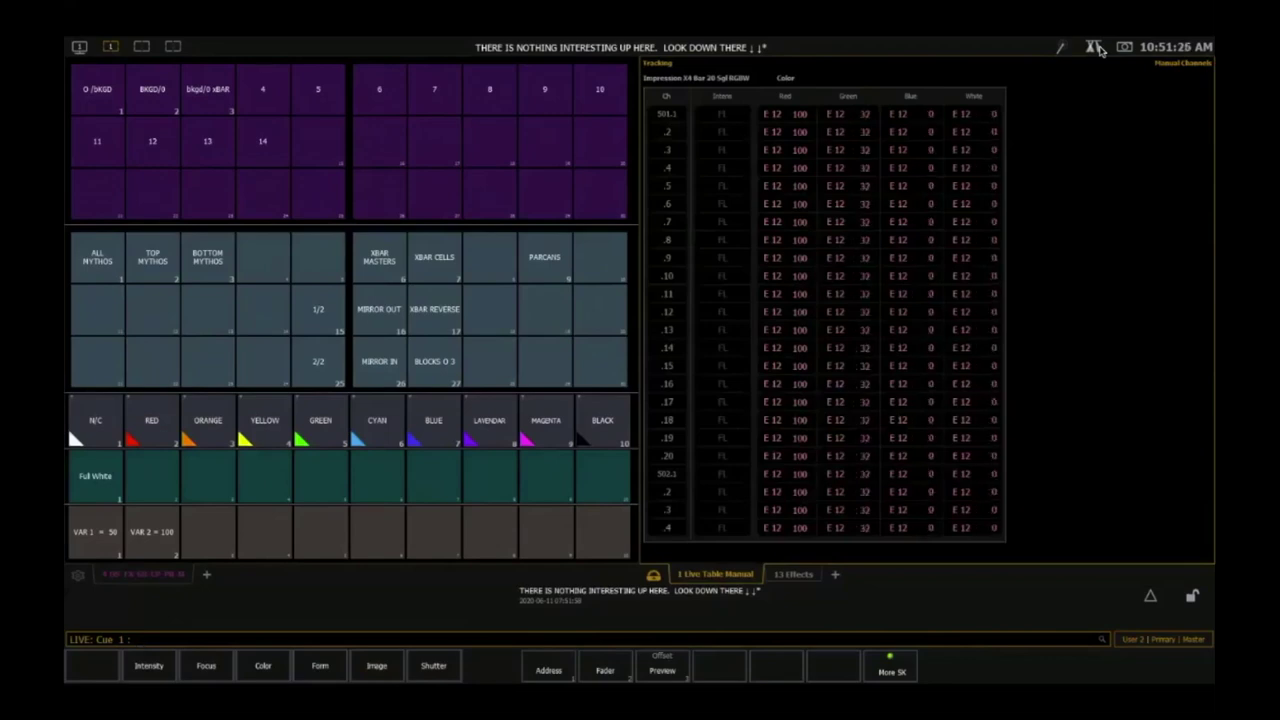
- Clear the running effect from the live channels and open the effect list in blind
key("ctrl+Delete")
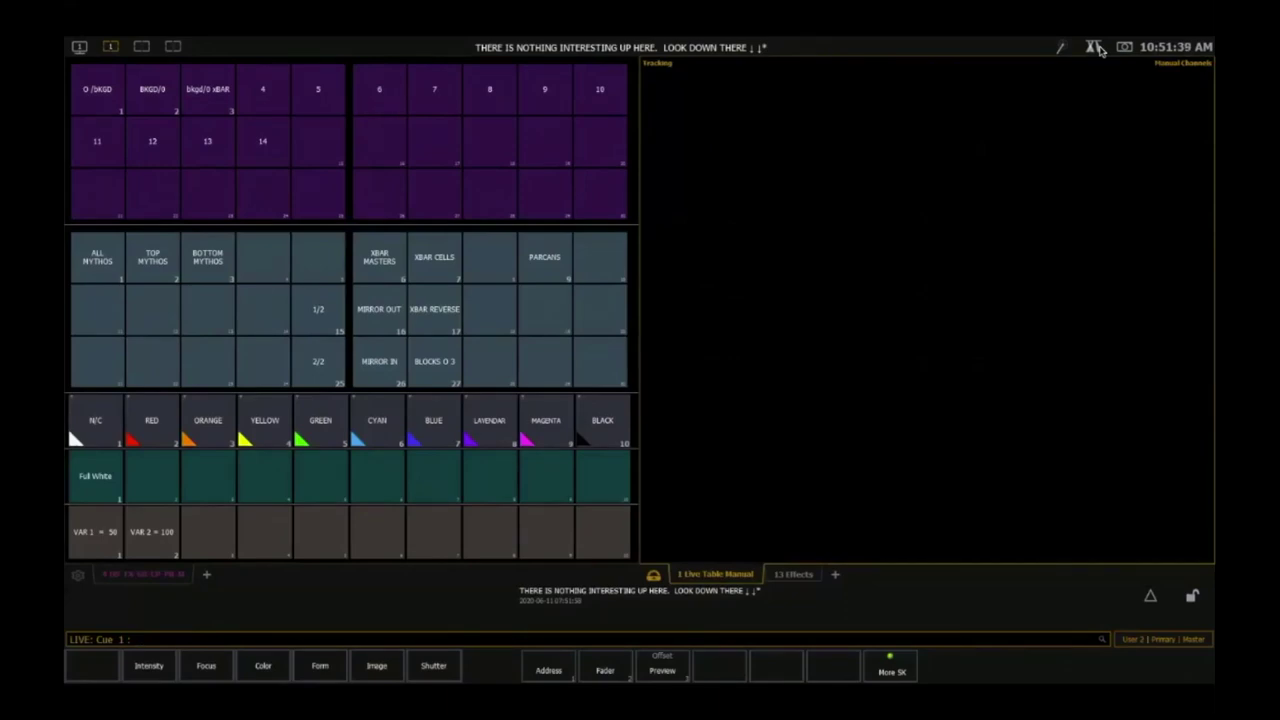
key("F2")
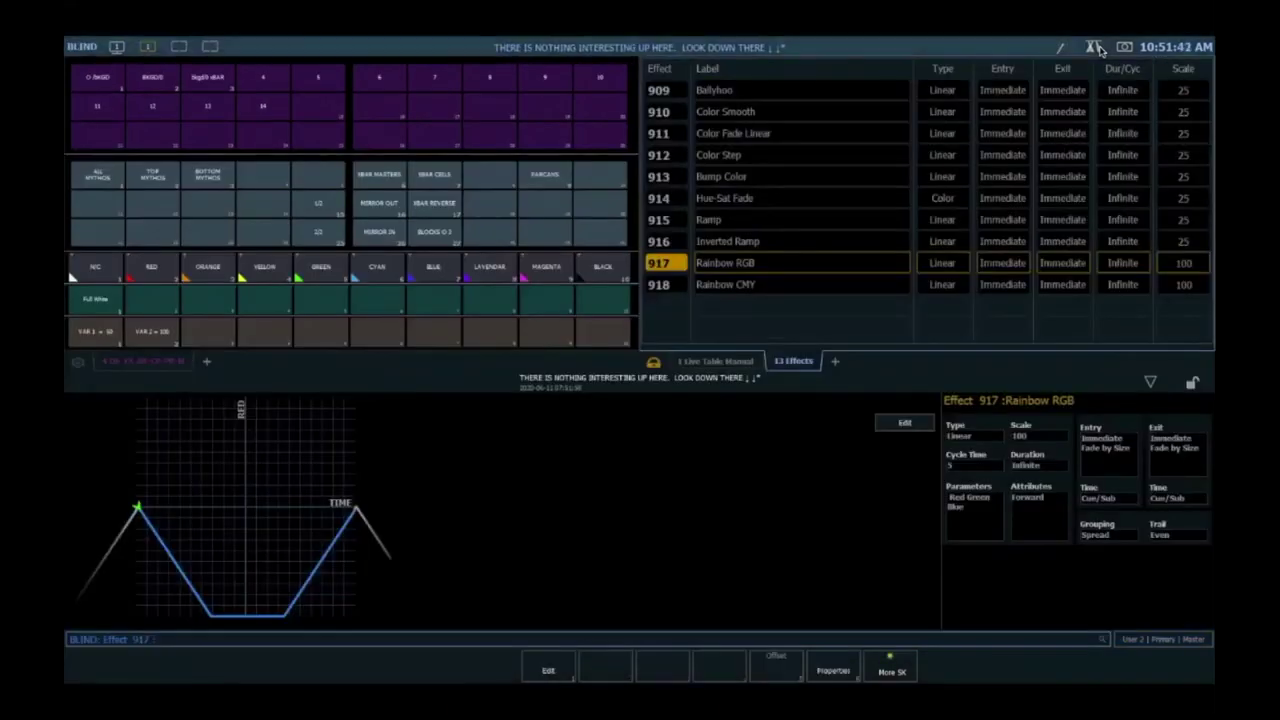
- Create effect 15 as an Absolute effect
type("15")
key("Return")
key("F2")
key("Return")
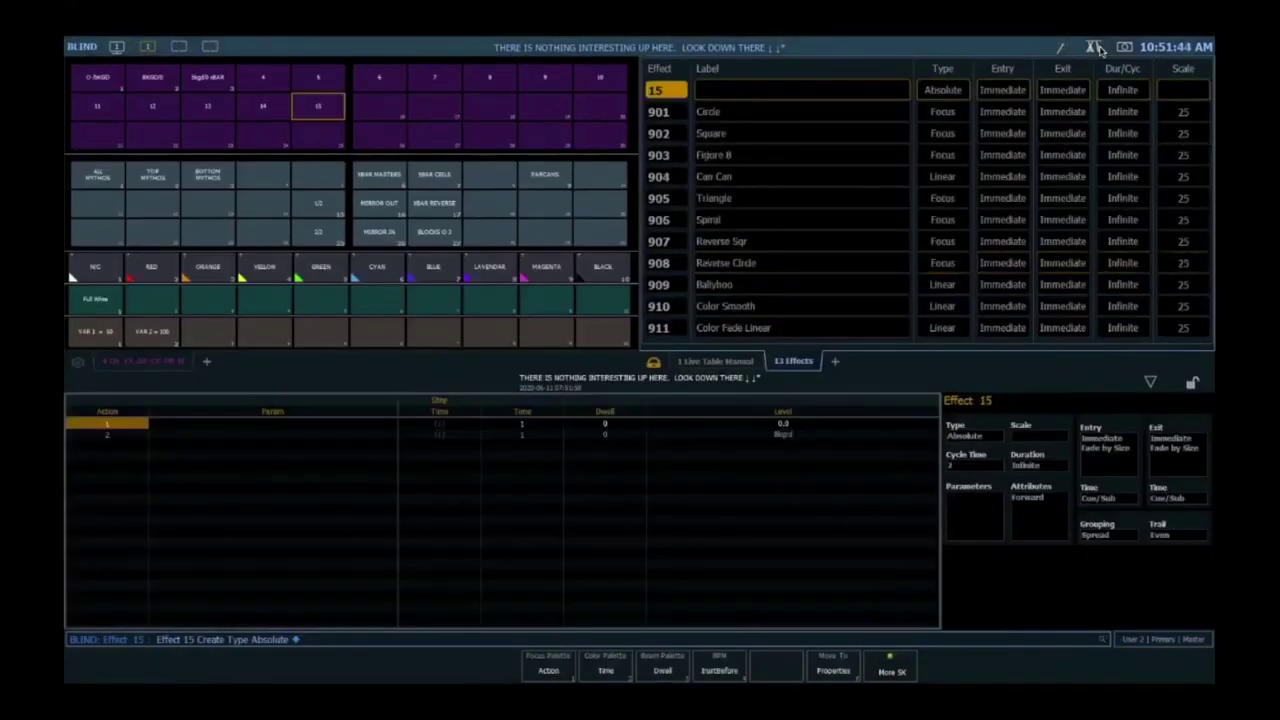
- Set the level of action 1 in effect 15 to preset 1, Full White
key("l")
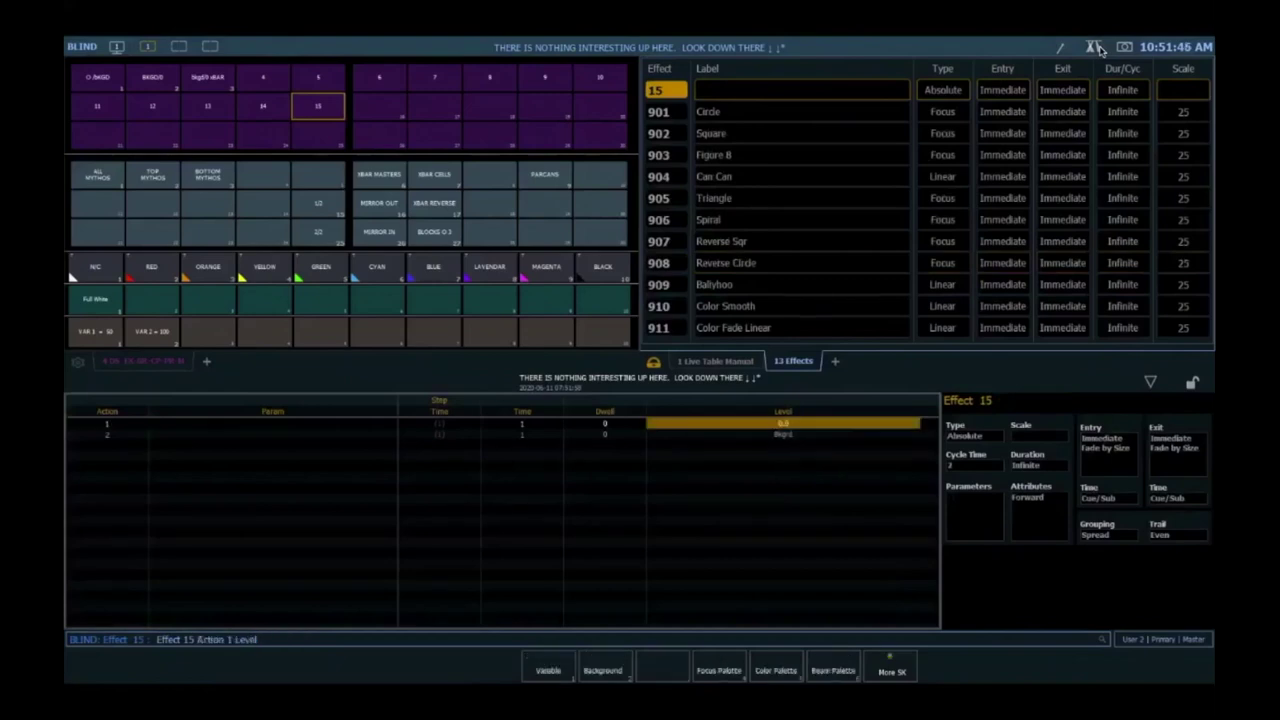
key("p")
key("1")
key("Return")
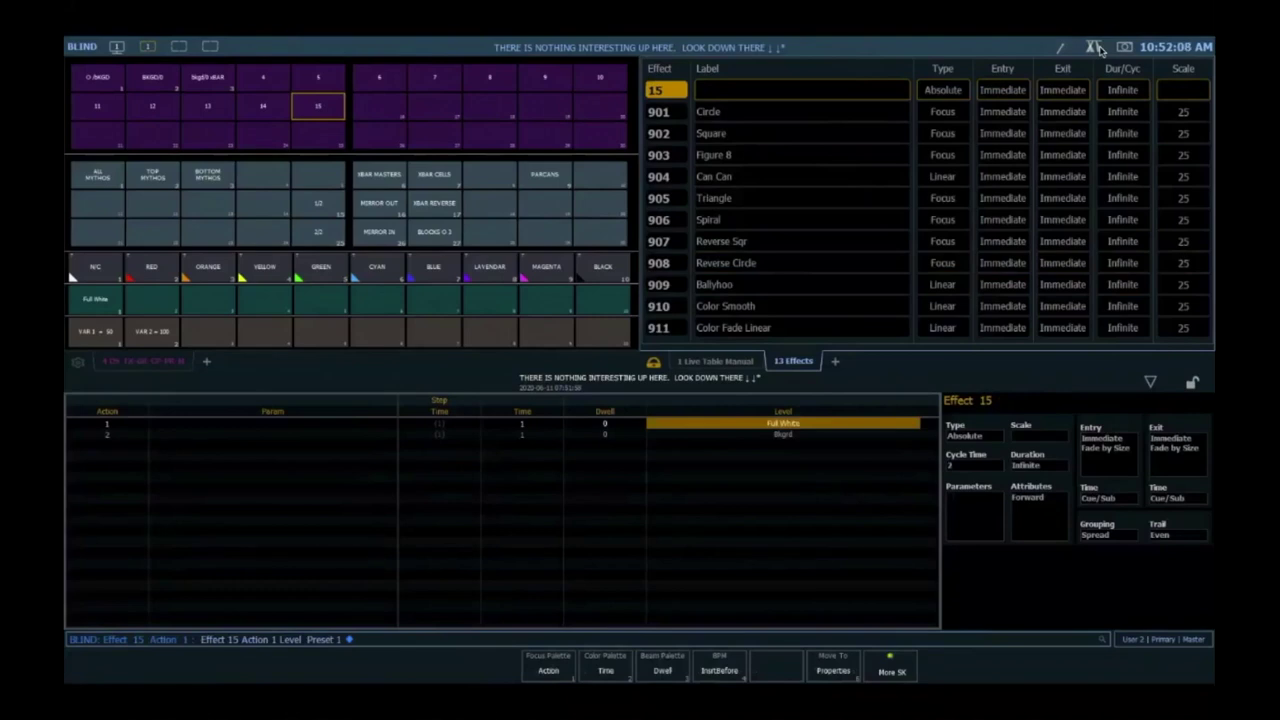
- Return to live and run effect 15 on group 7, the XBAR cells
key("alt+l")
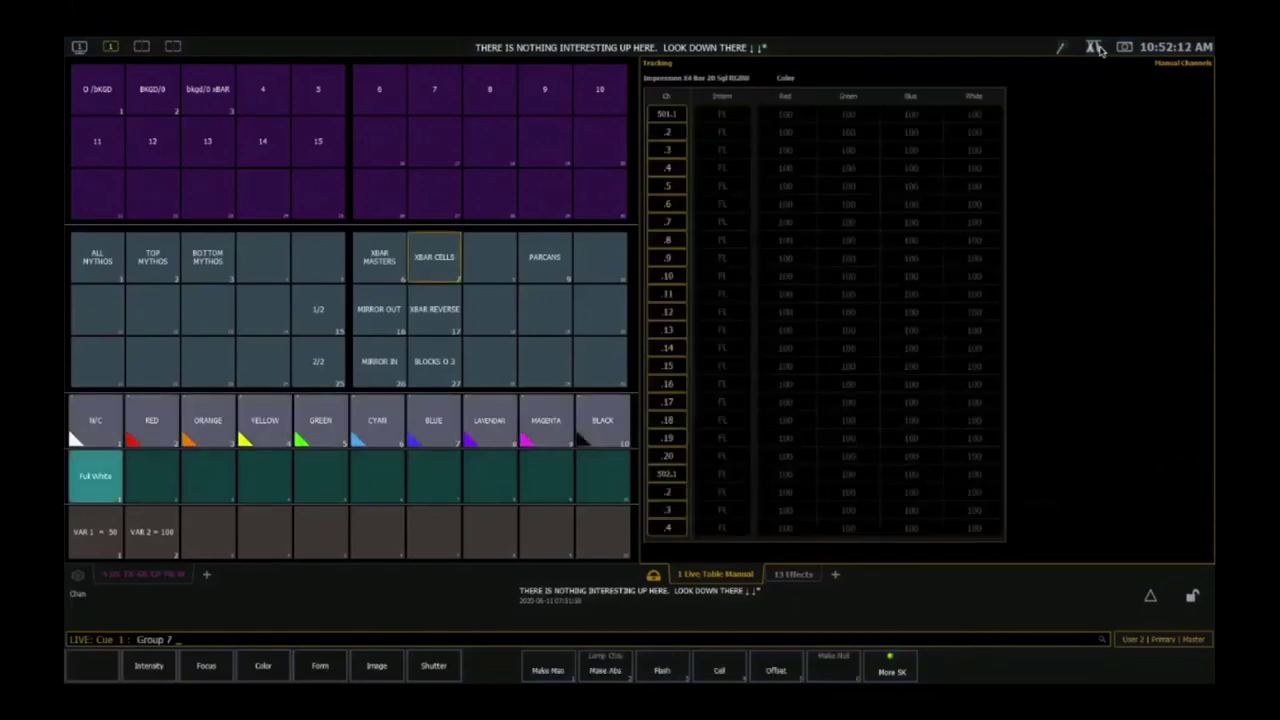
key("BackSpace")
key("BackSpace")
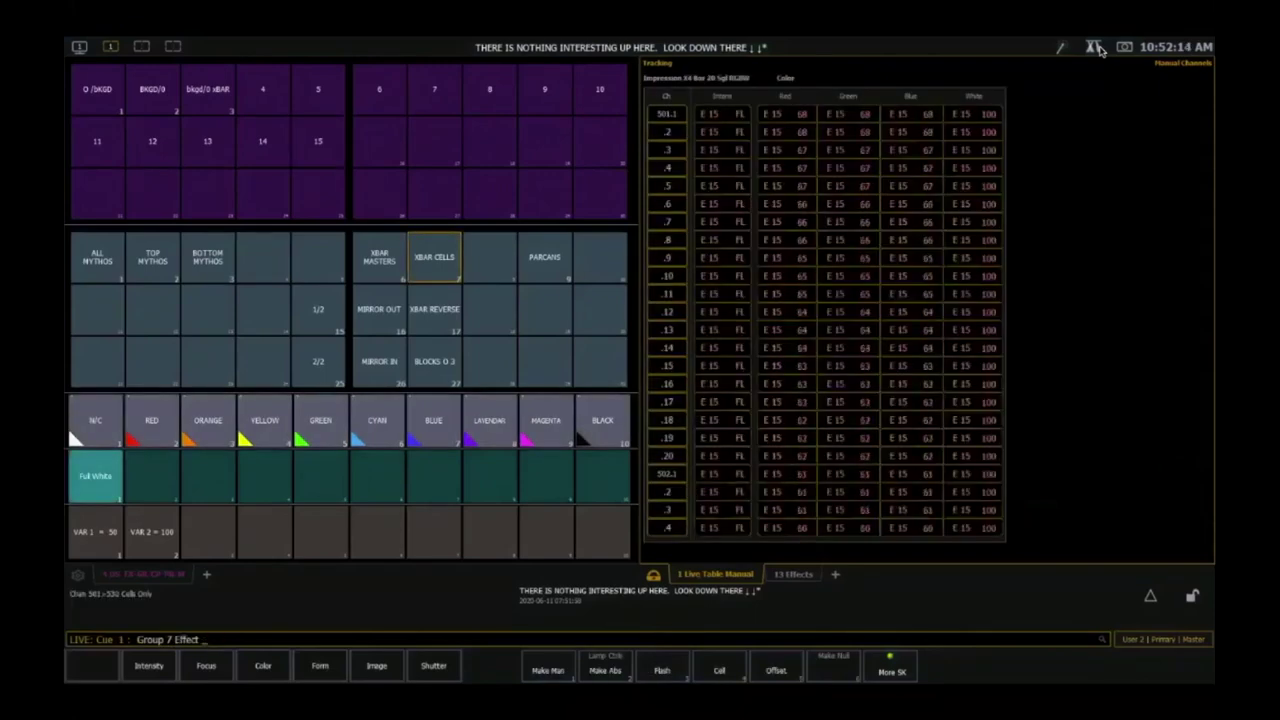
- Reopen effect 15 in blind and enable its Random Group attribute
key("alt+e")
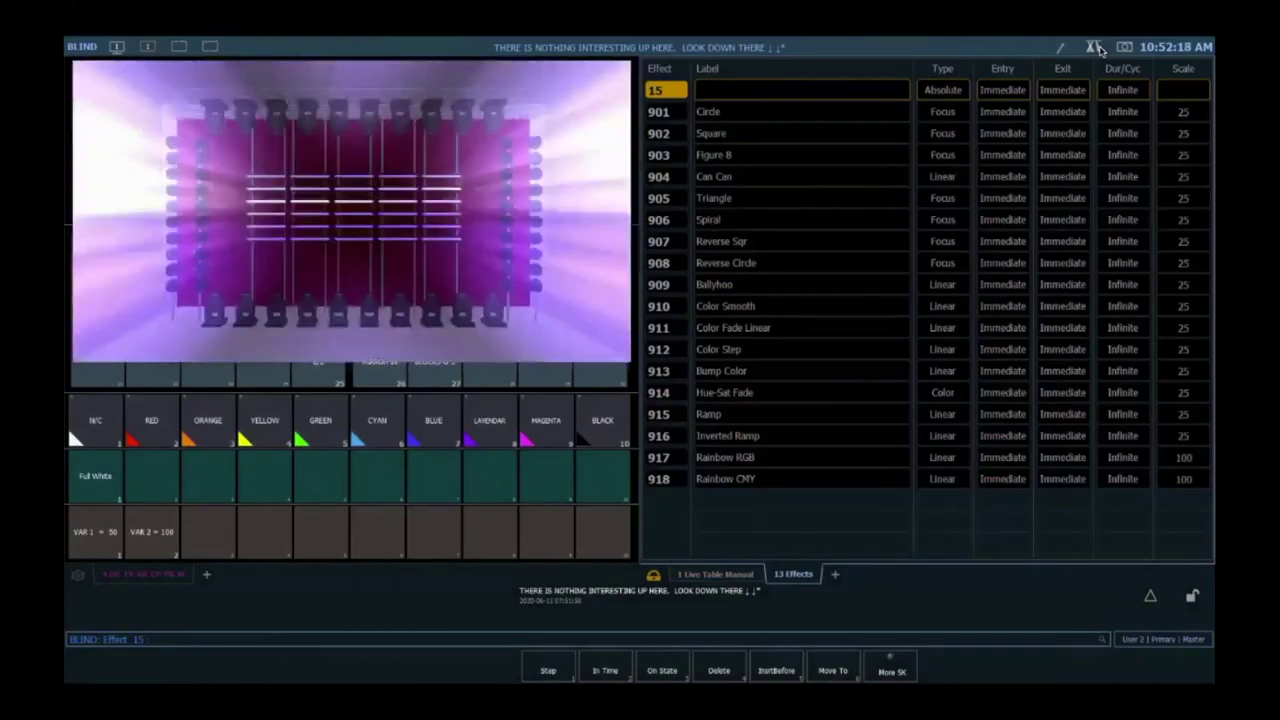
key("Return")
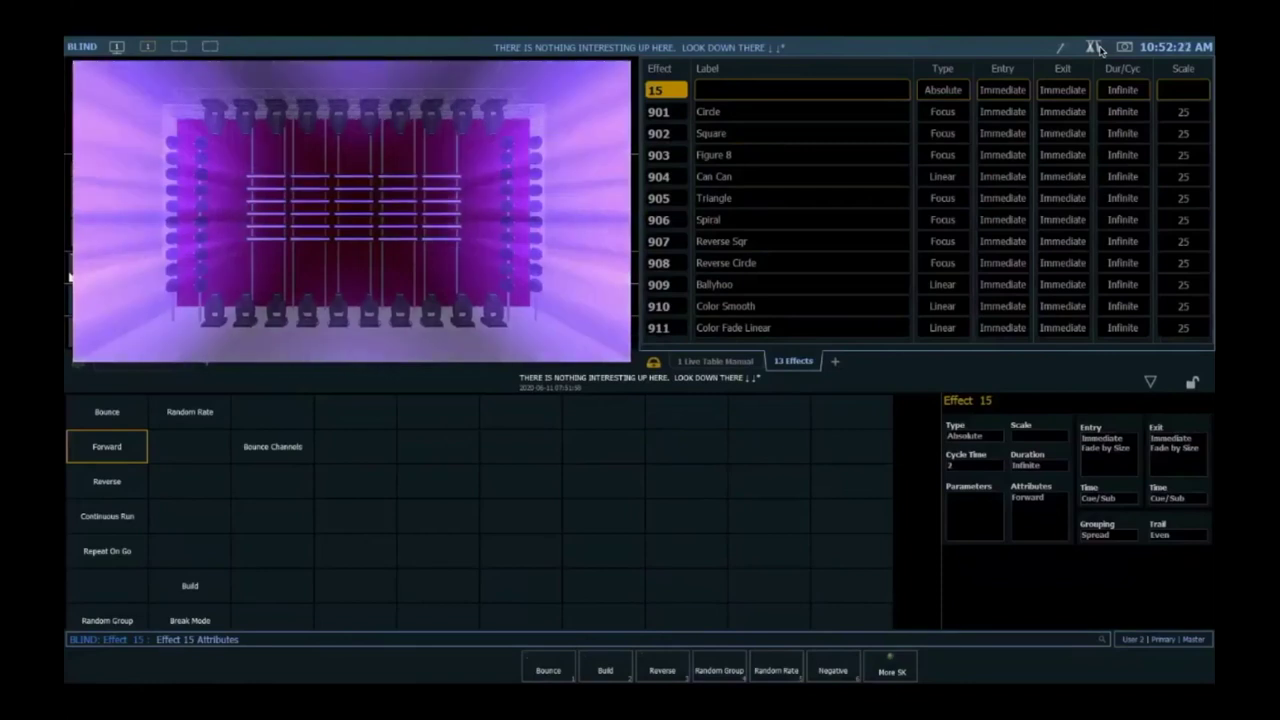
key("F4")
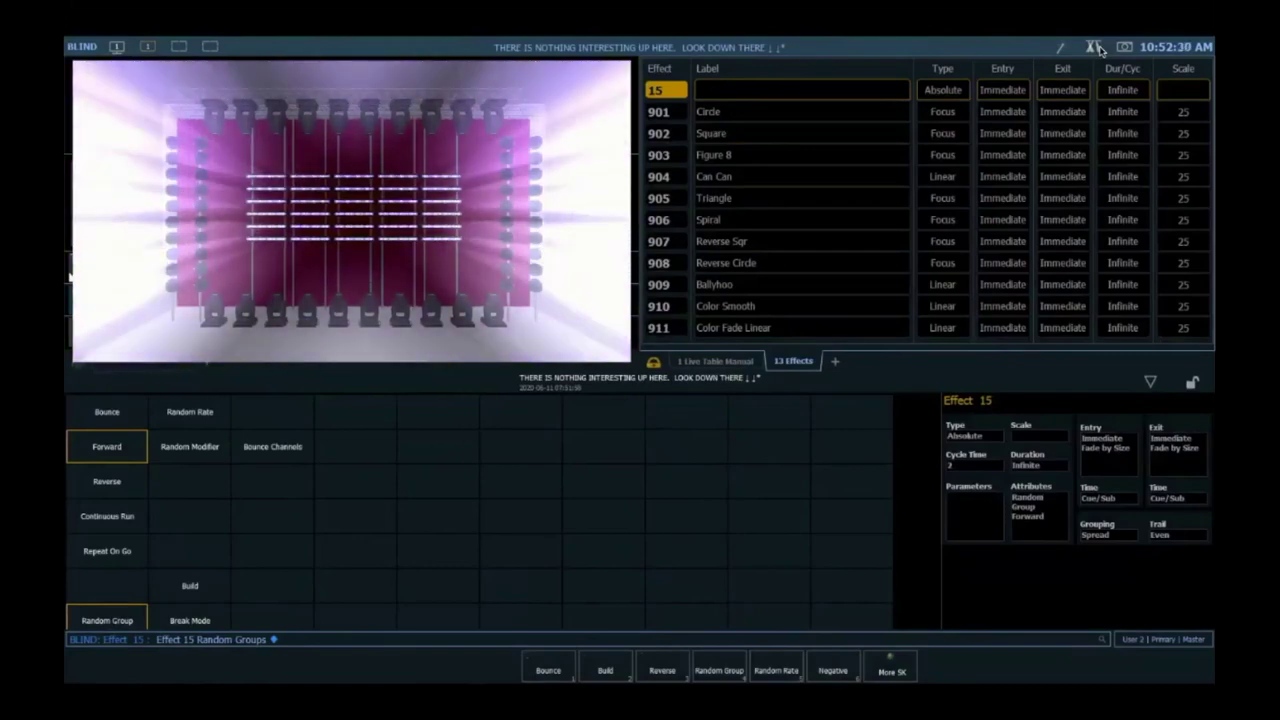
key("BackSpace")
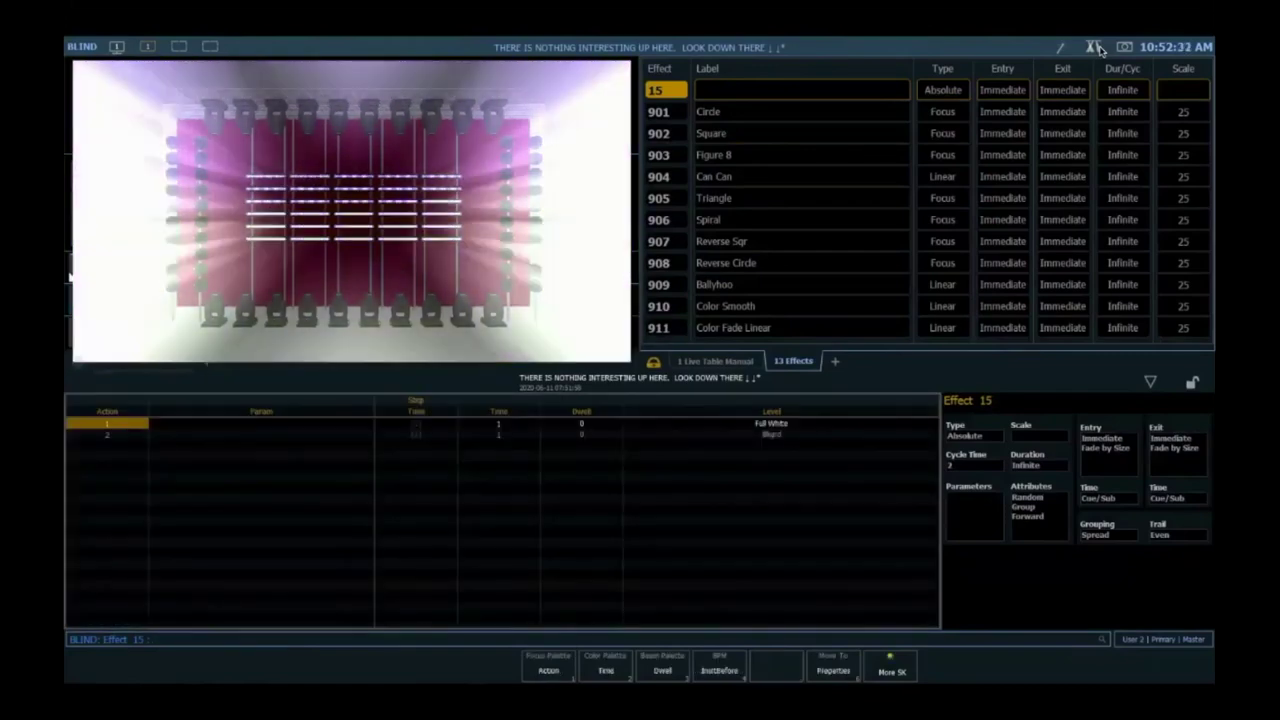
- Add actions 3 and 4 at background level to effect 15, plus action 5 at preset 1, Full White
key("Down")
key("Down")
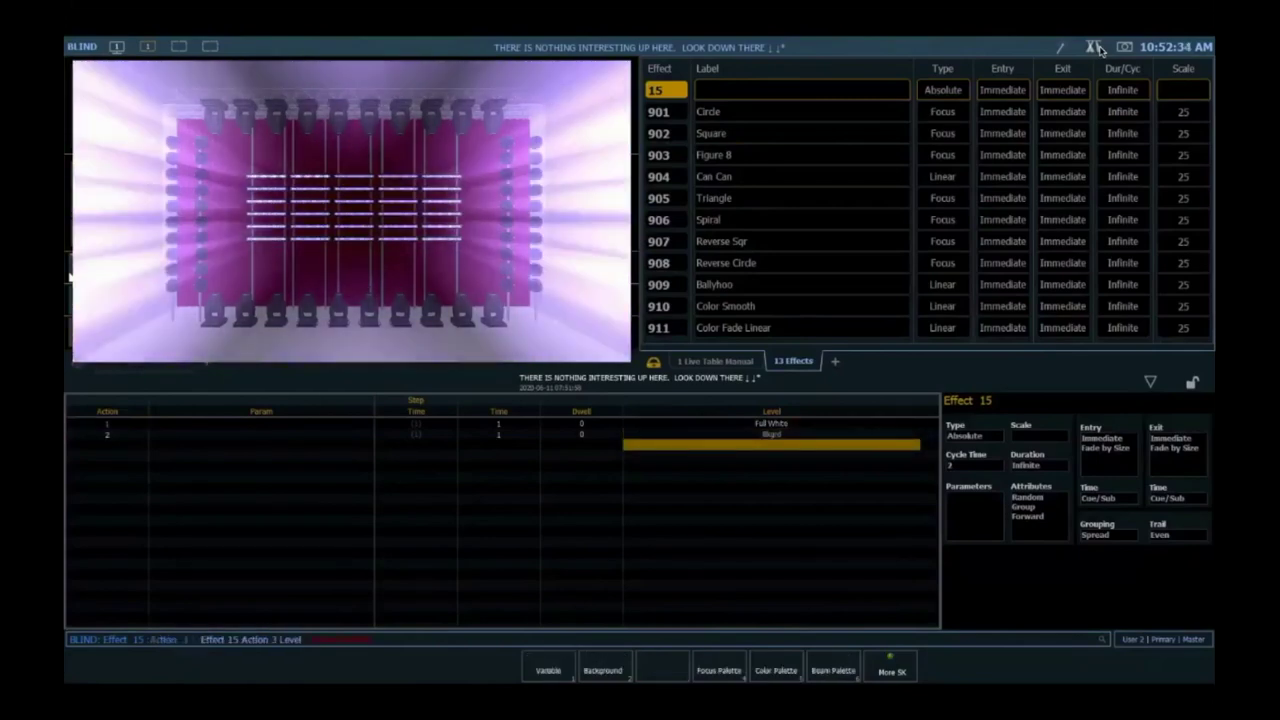
key("Down")
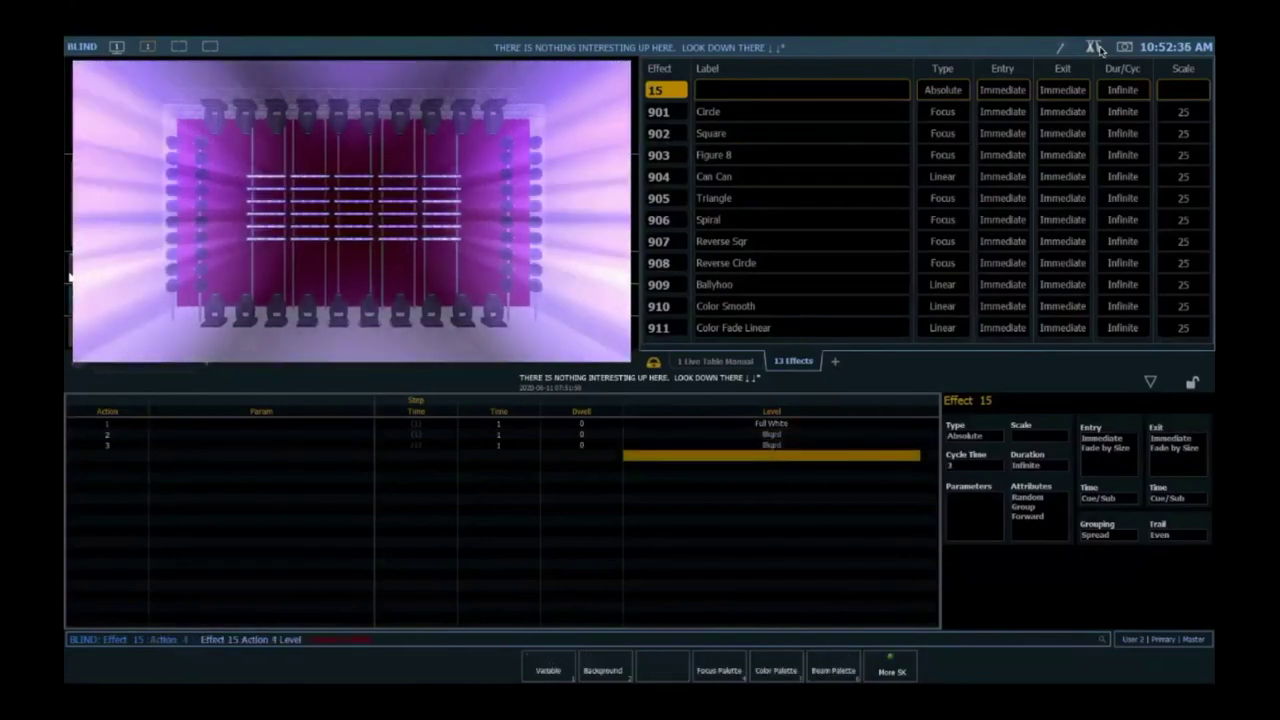
key("Down")
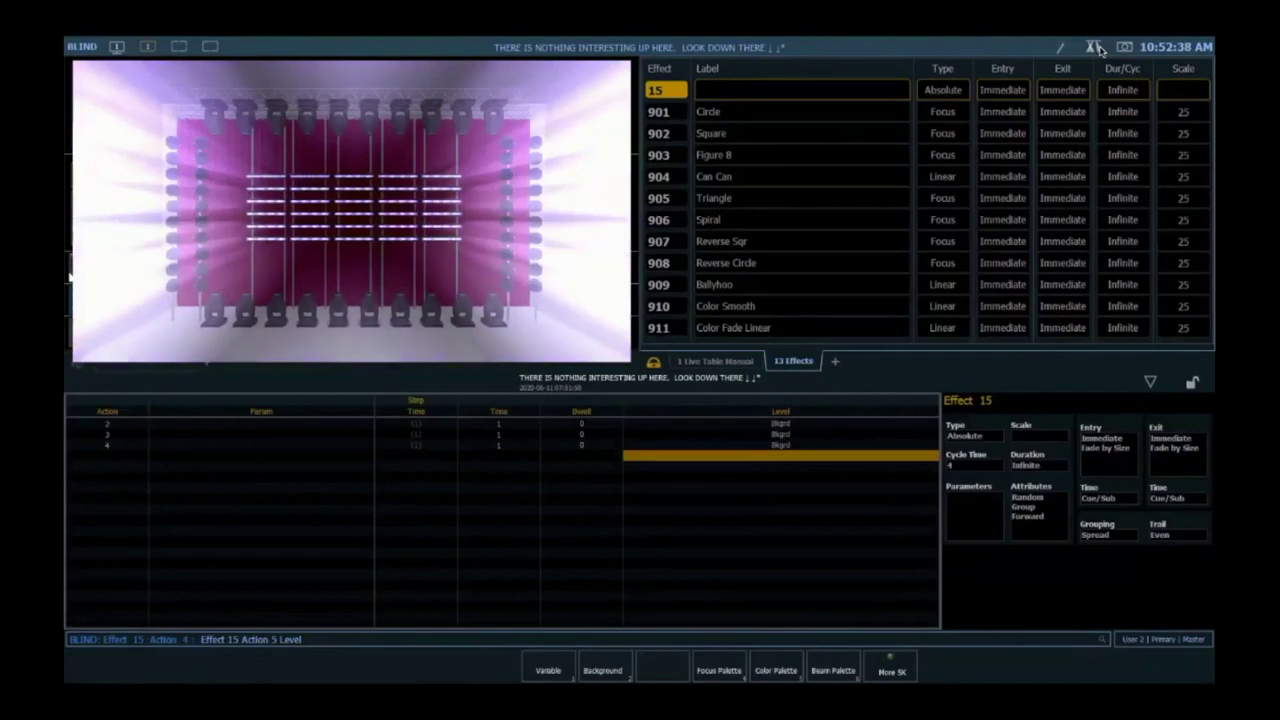
key("p")
key("1")
key("Return")
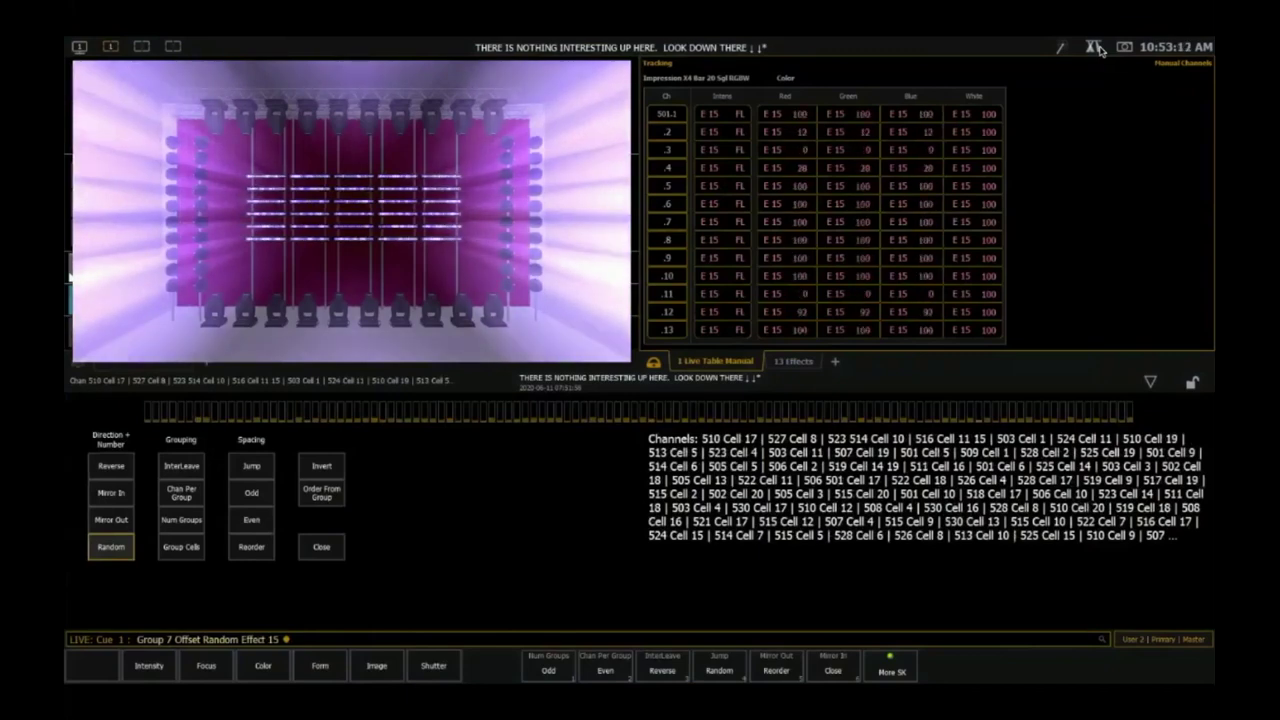
- Try the Random Group attribute on effect 15 in blind, and restore the plain Forward attribute
key("alt+b")
key("F2")
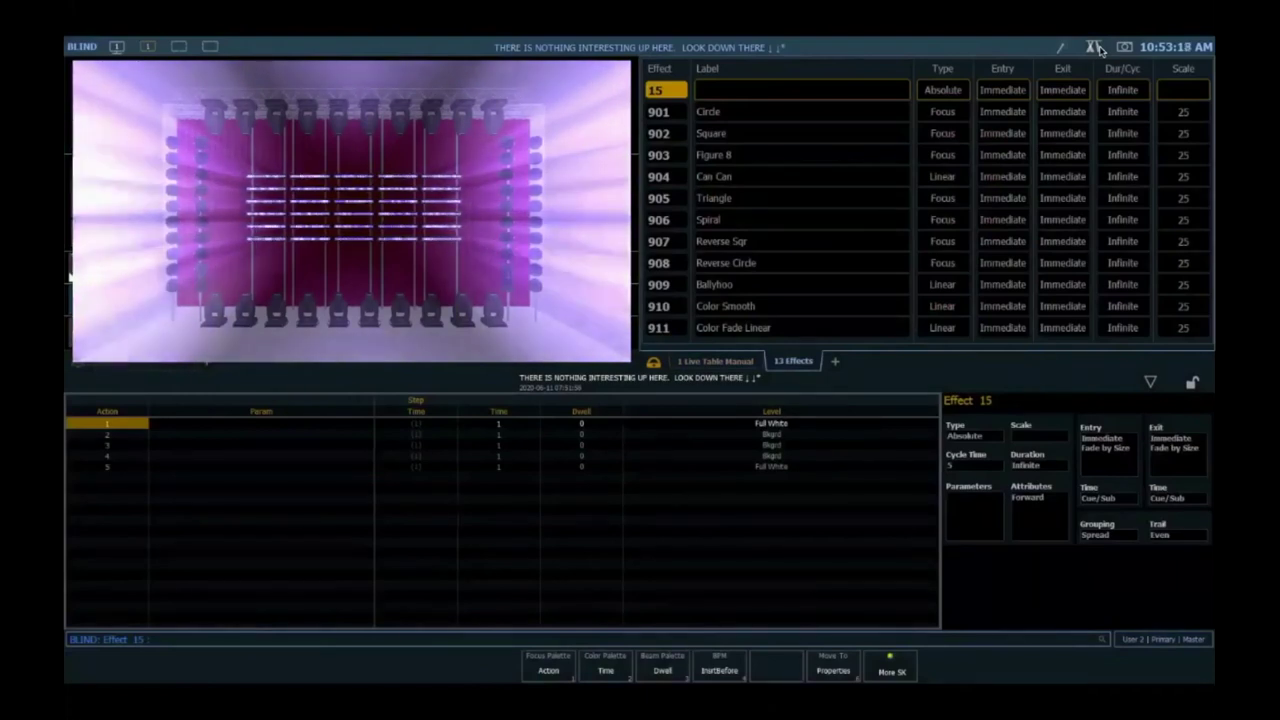
key("a")
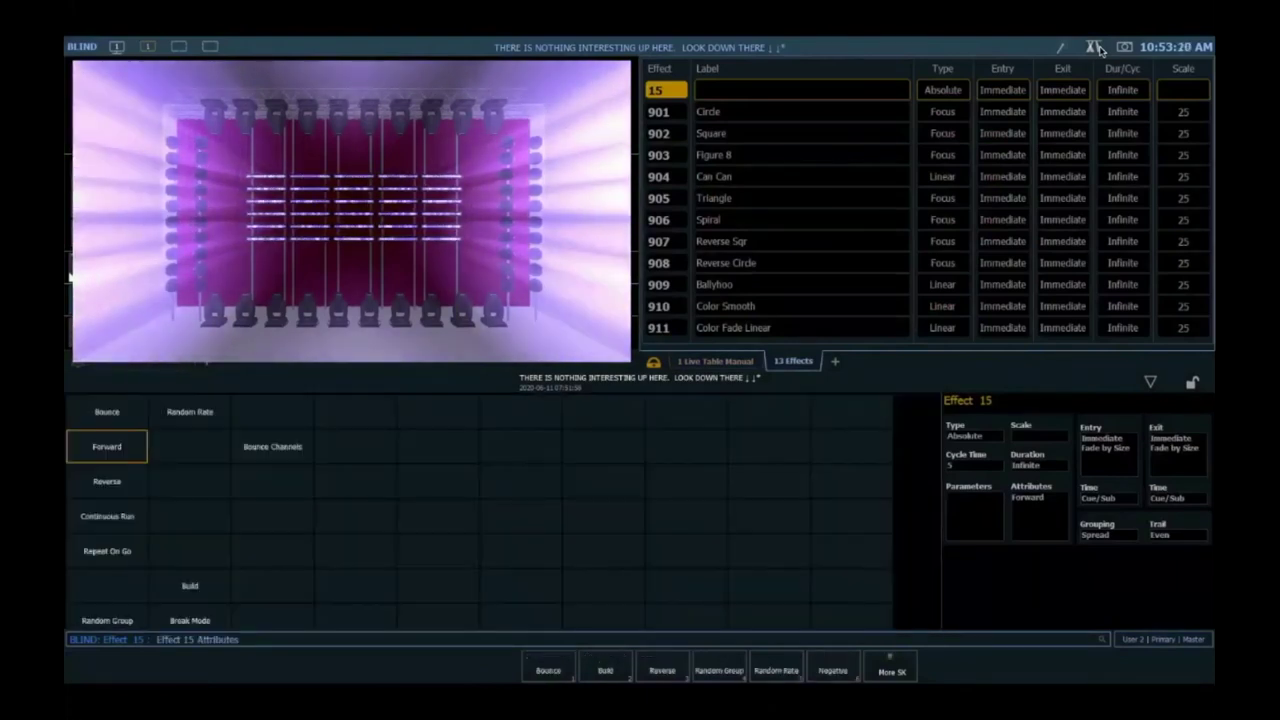
key("r")
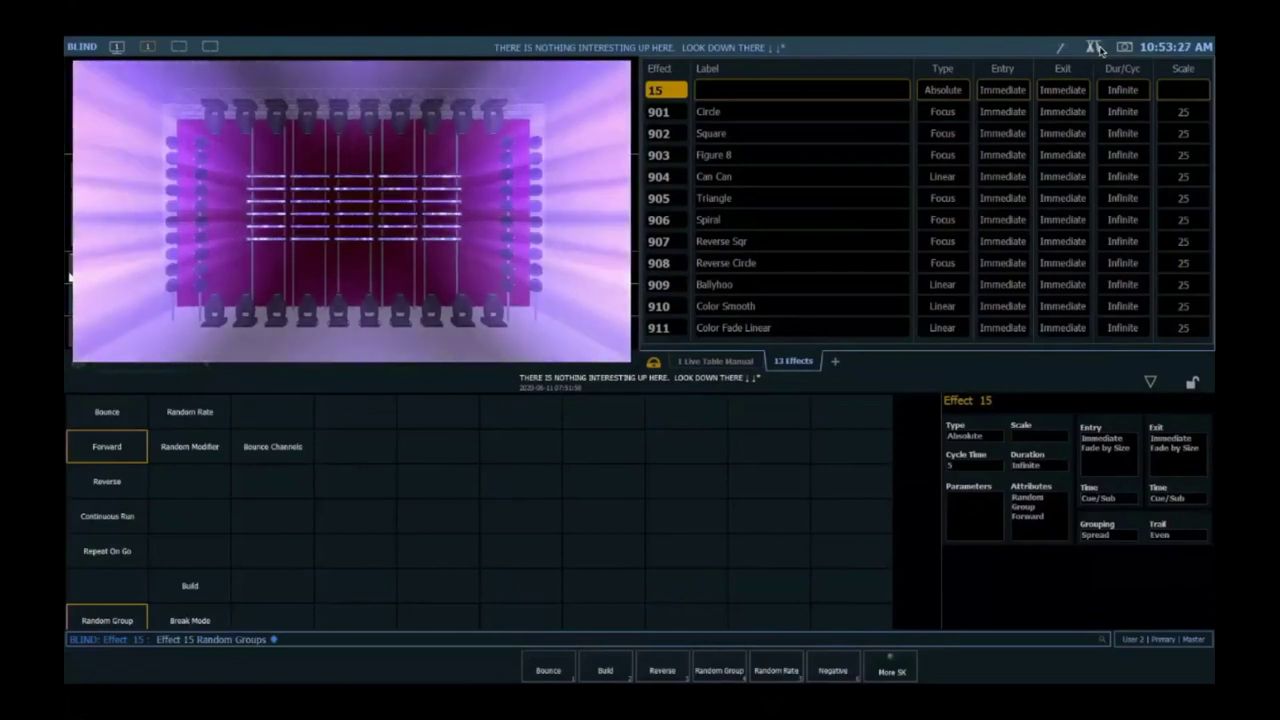
key("F4")
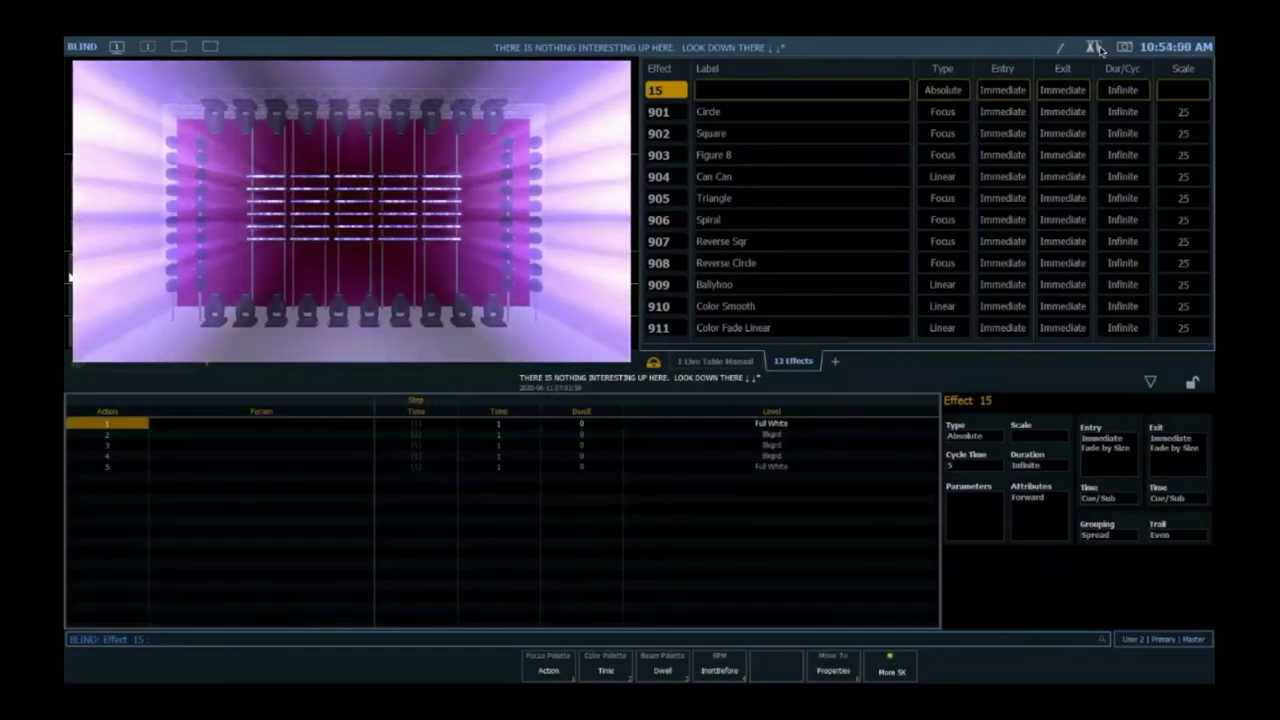
- Create effect 16 as a Linear effect
type("ect ")
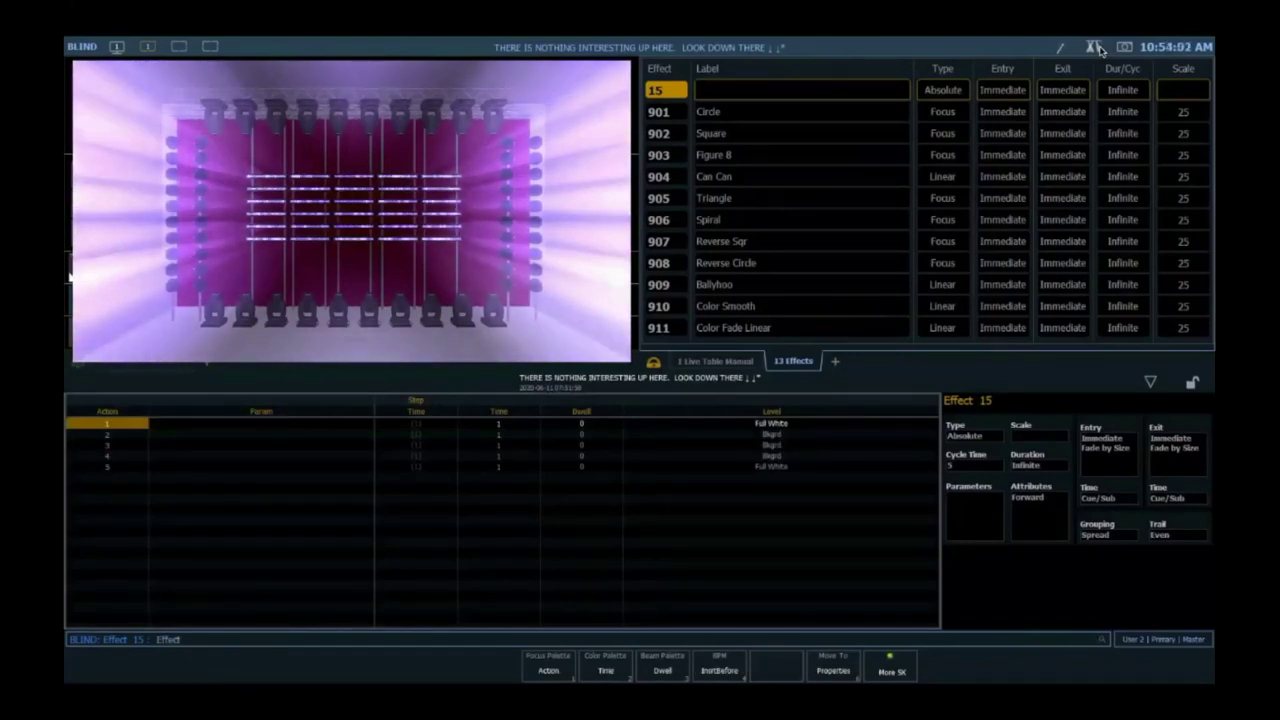
type("16")
key("Return")
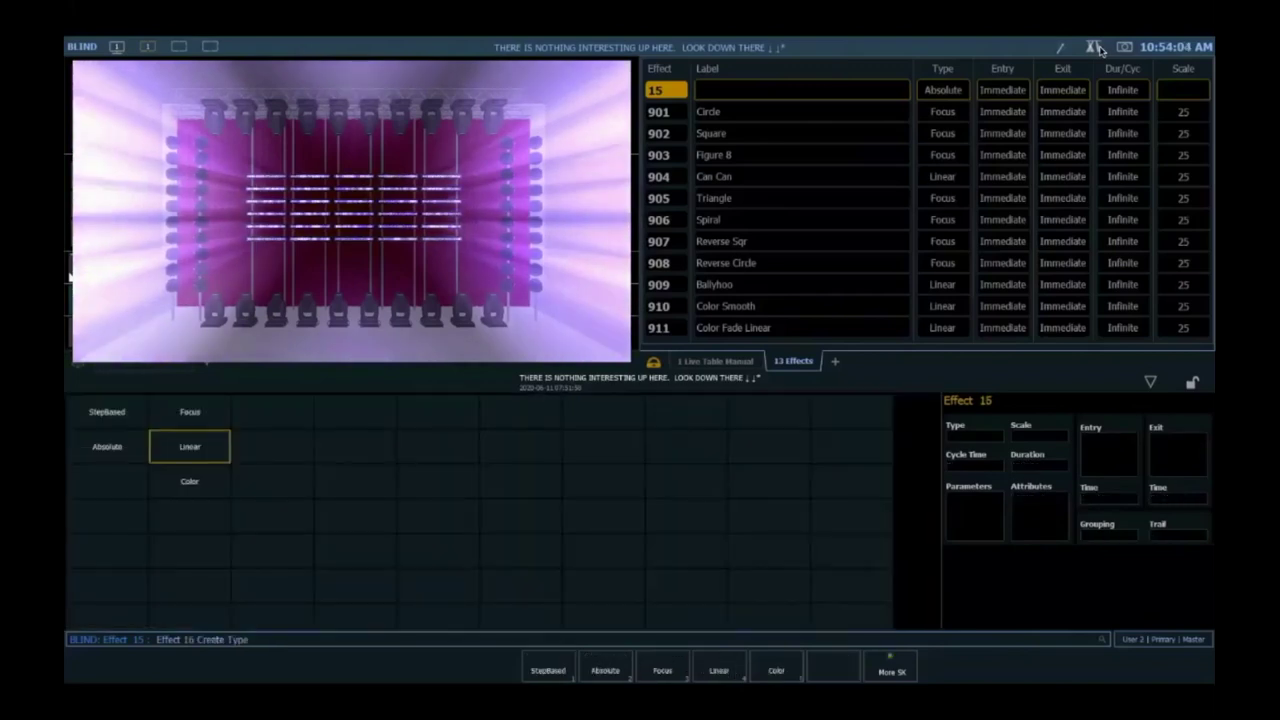
key("Return")
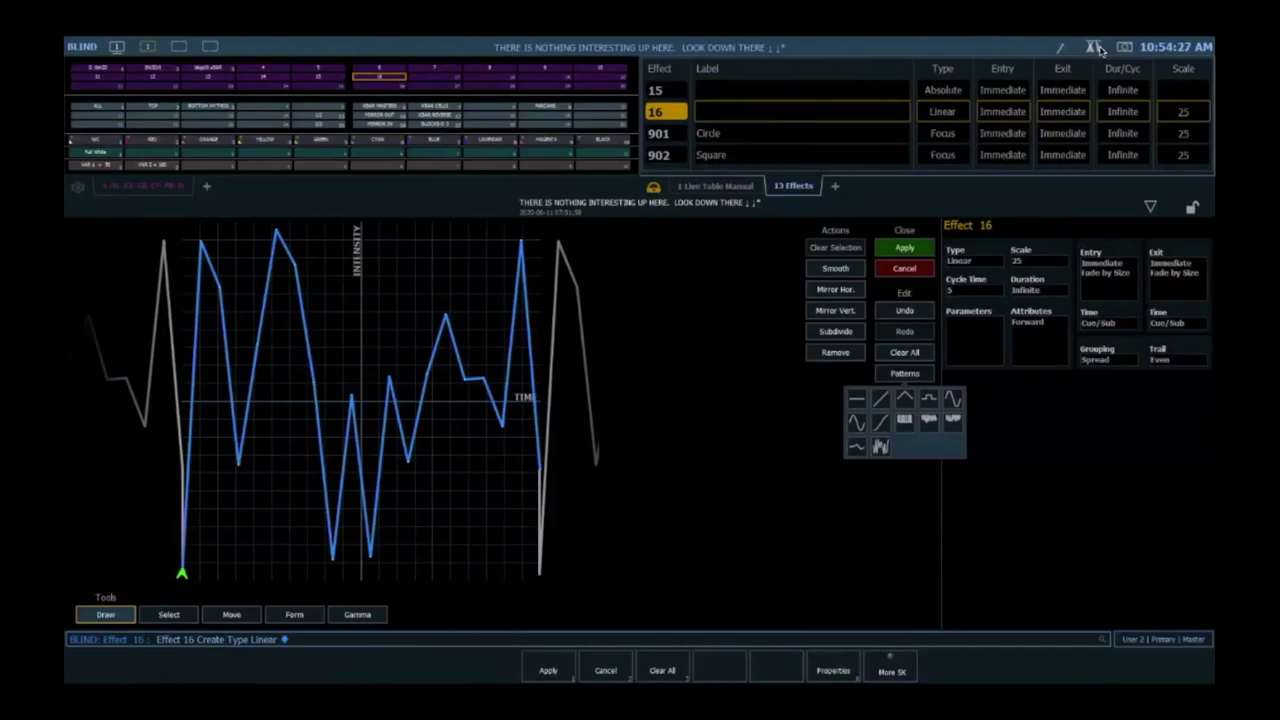
- Discard the jagged waveform edit in effect 16 and return to the full live table
key("Escape")
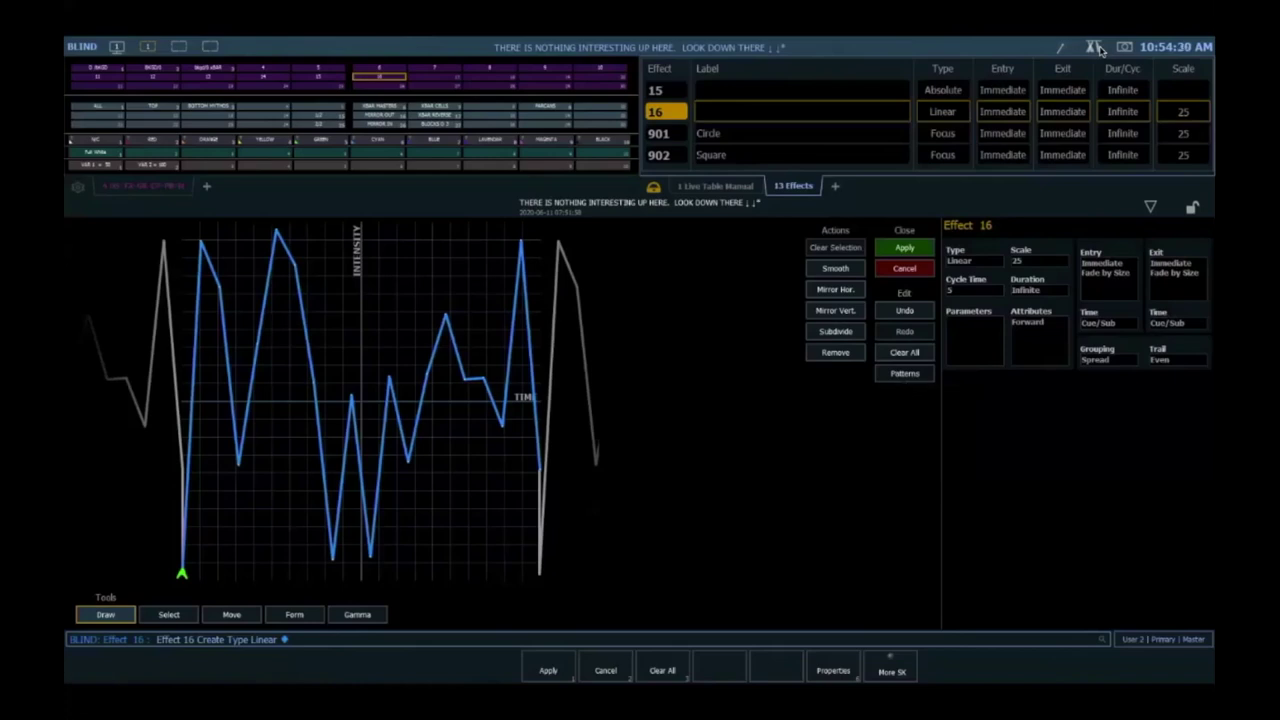
key("Escape")
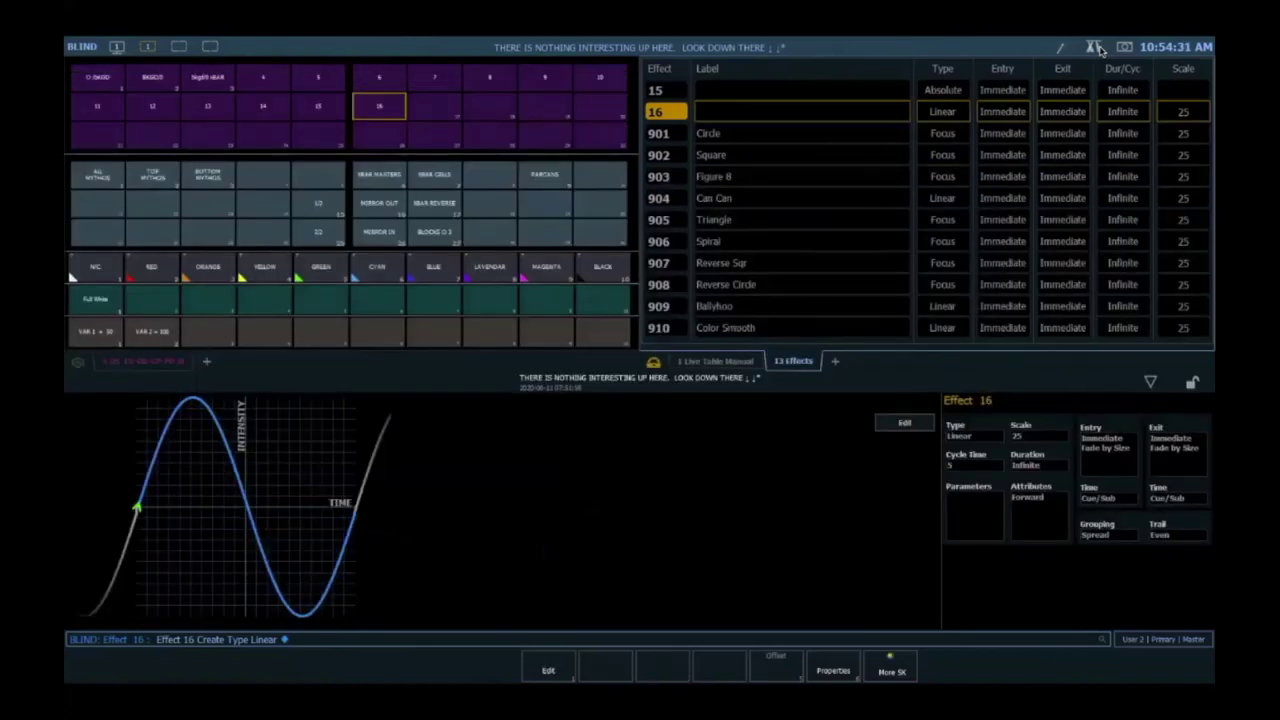
key("F1")
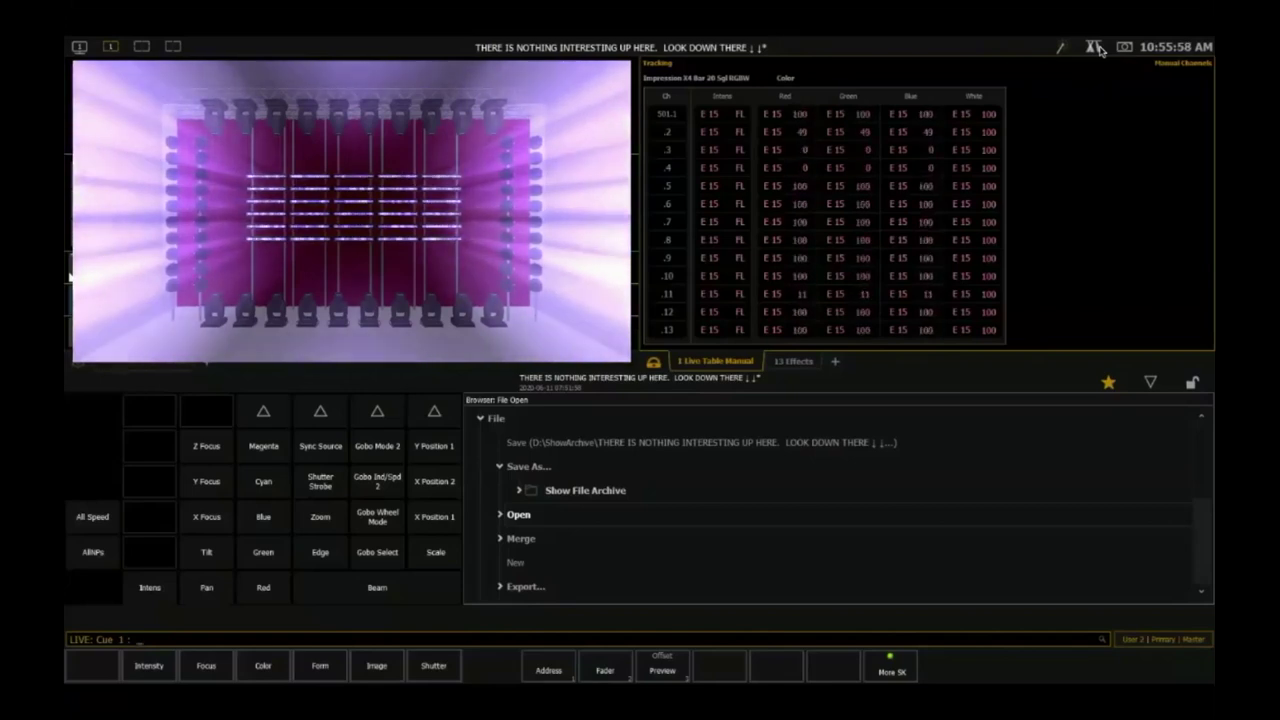
key("ctrl+1")
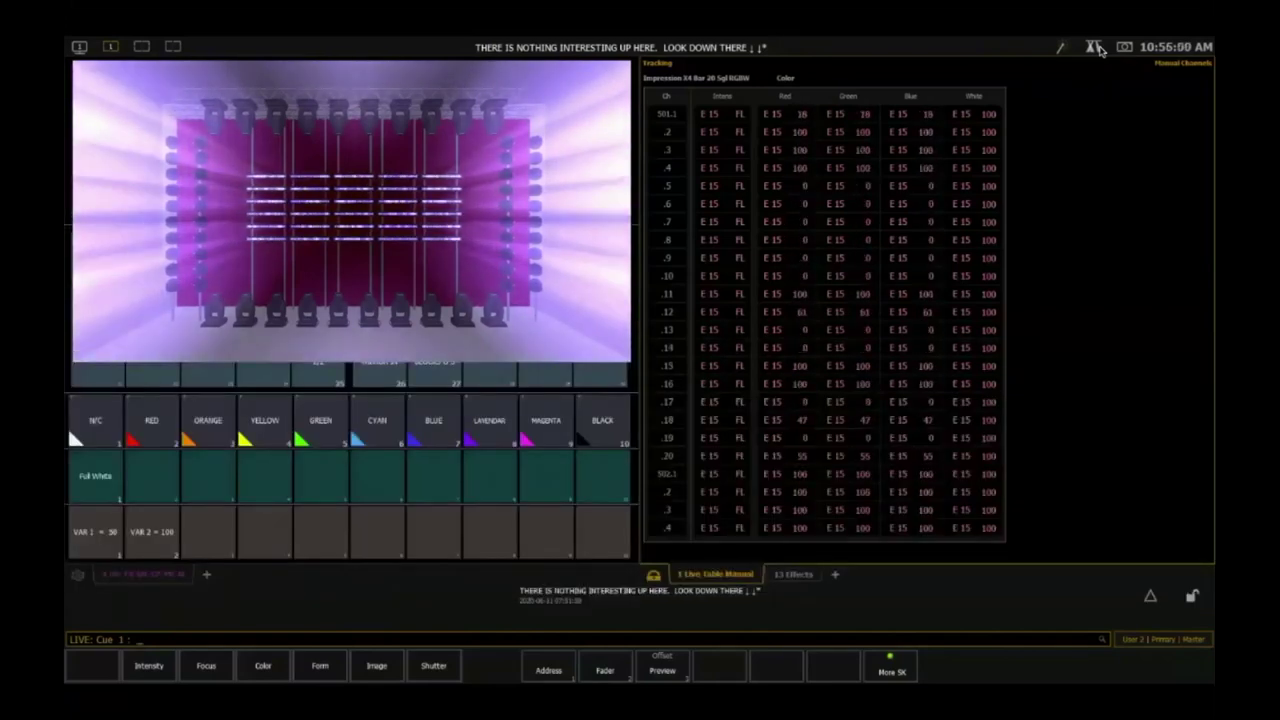